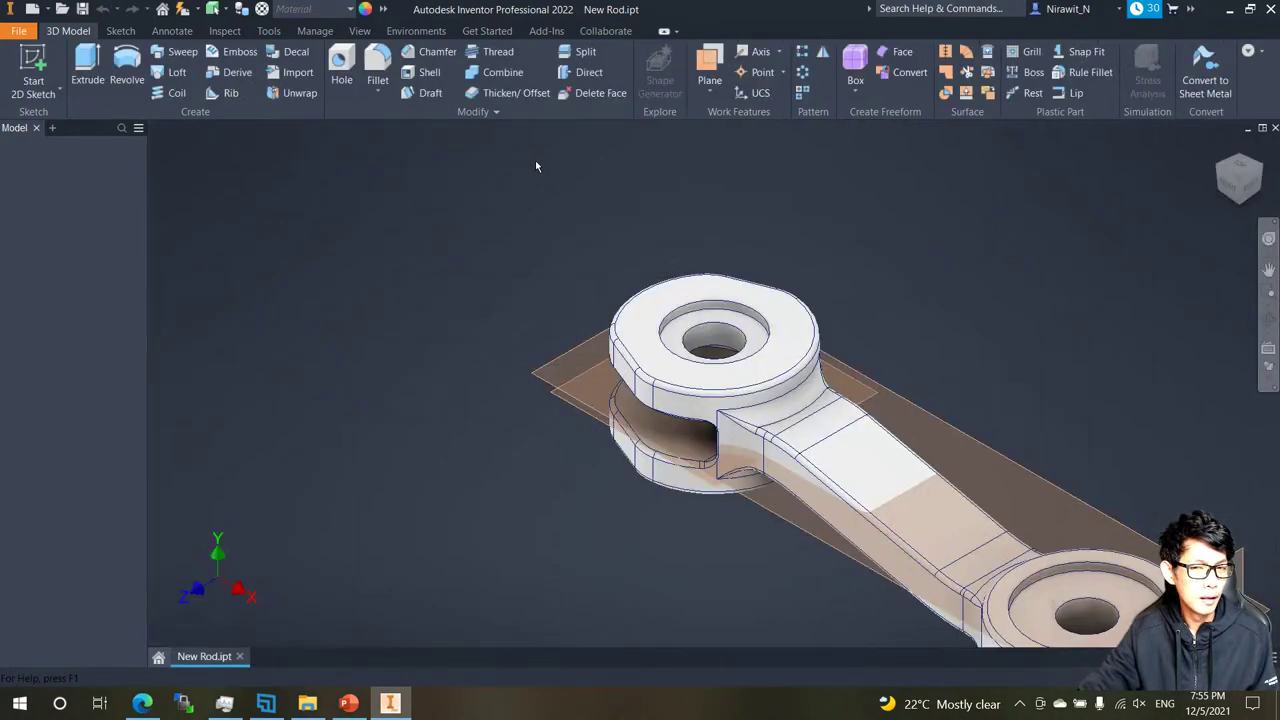
Examine the finished rod model's forked end, arm and boss from several angles, then close the file.
{"action": "middle_click", "coordinate": [894, 337]}
{"action": "middle_click", "coordinate": [894, 337]}
{"action": "middle_click_drag", "start_coordinate": [769, 305], "coordinate": [767, 315]}
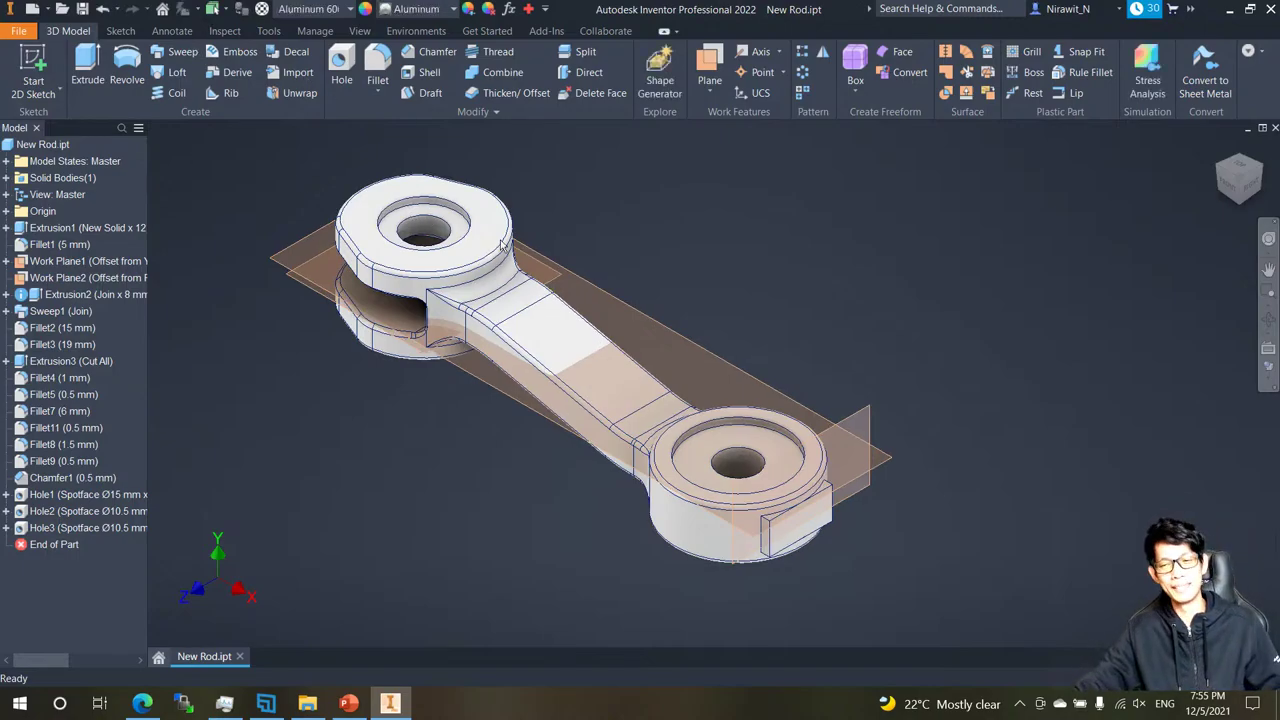
{"action": "middle_click_drag", "start_coordinate": [500, 180], "coordinate": [597, 300], "text": "shift"}
{"action": "key", "text": "F6"}
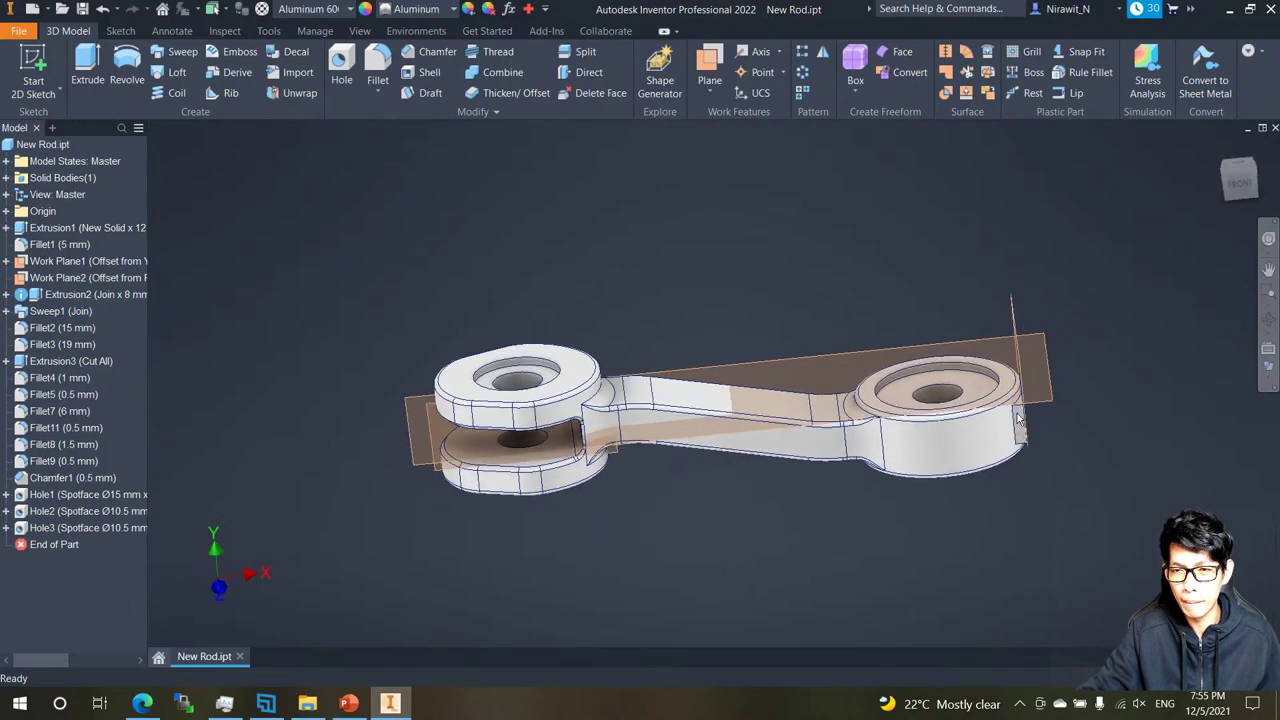
{"action": "scroll", "coordinate": [1010, 425], "scroll_direction": "up", "scroll_amount": 3}
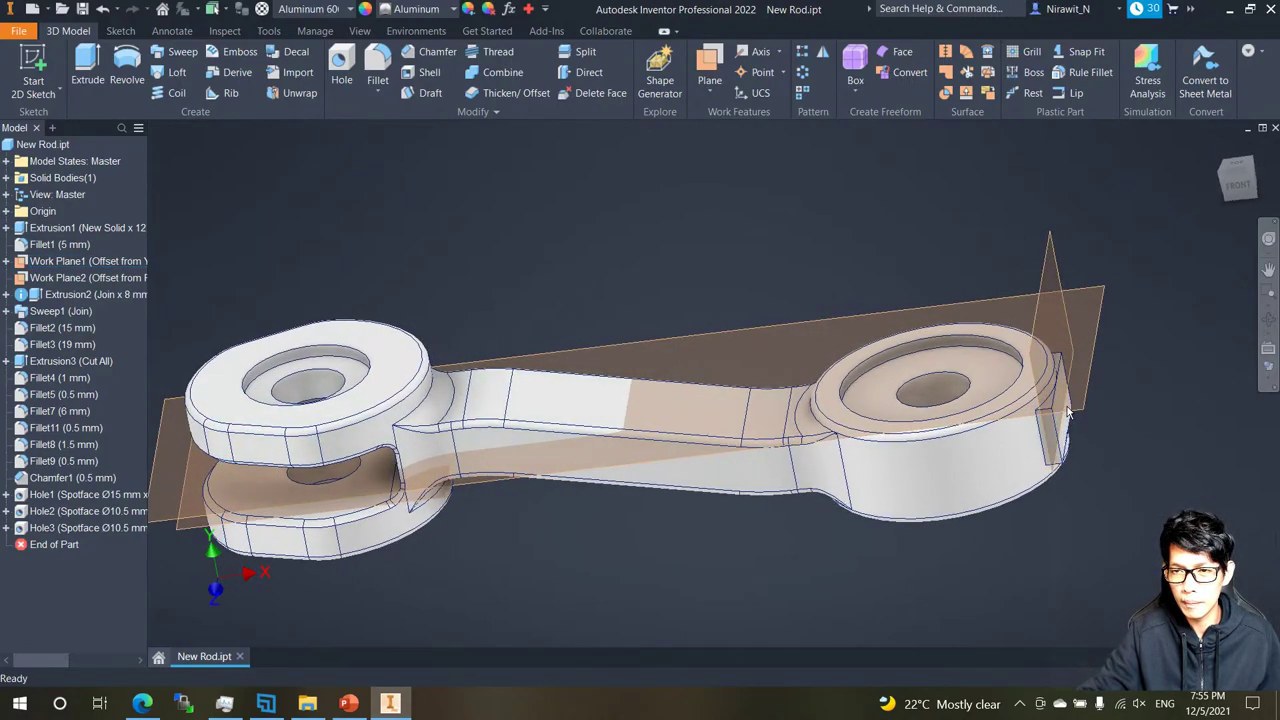
{"action": "middle_click_drag", "start_coordinate": [803, 432], "coordinate": [613, 213], "text": "shift"}
{"action": "left_click", "coordinate": [1268, 270]}
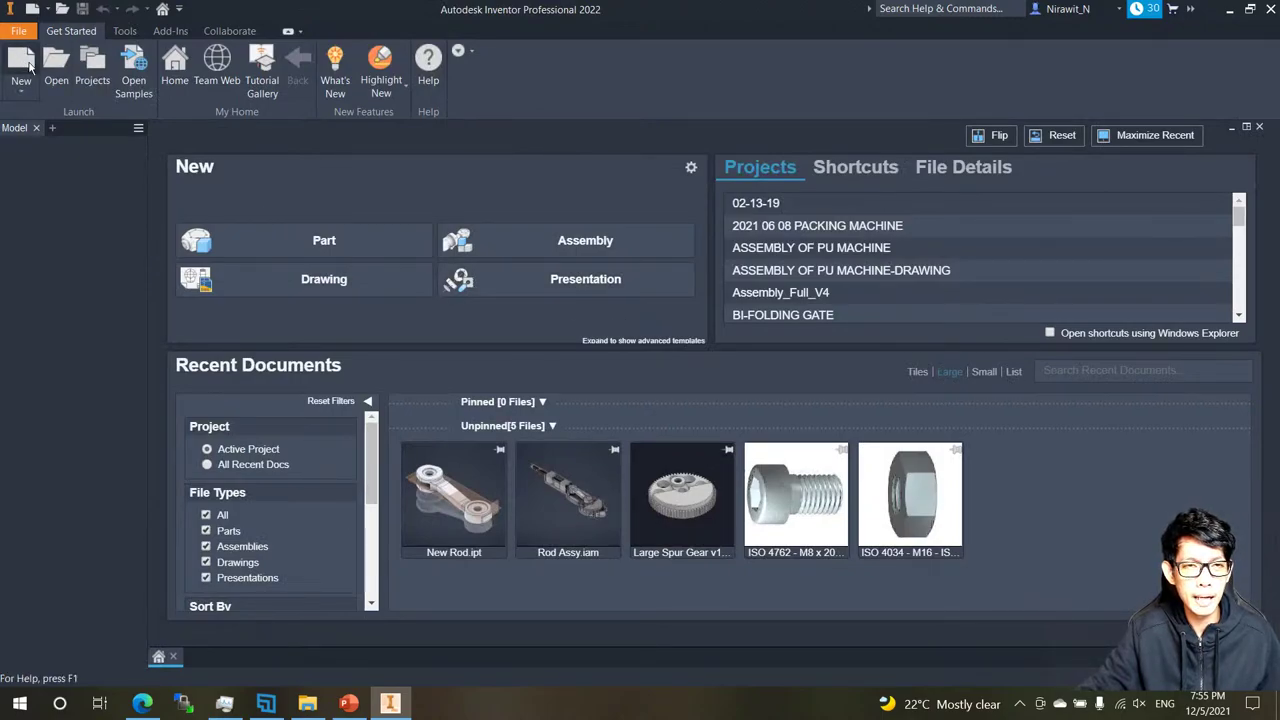
Create a new part from the metric Standard (mm).ipt template and expand its Origin folder.
{"action": "left_click", "coordinate": [21, 65]}
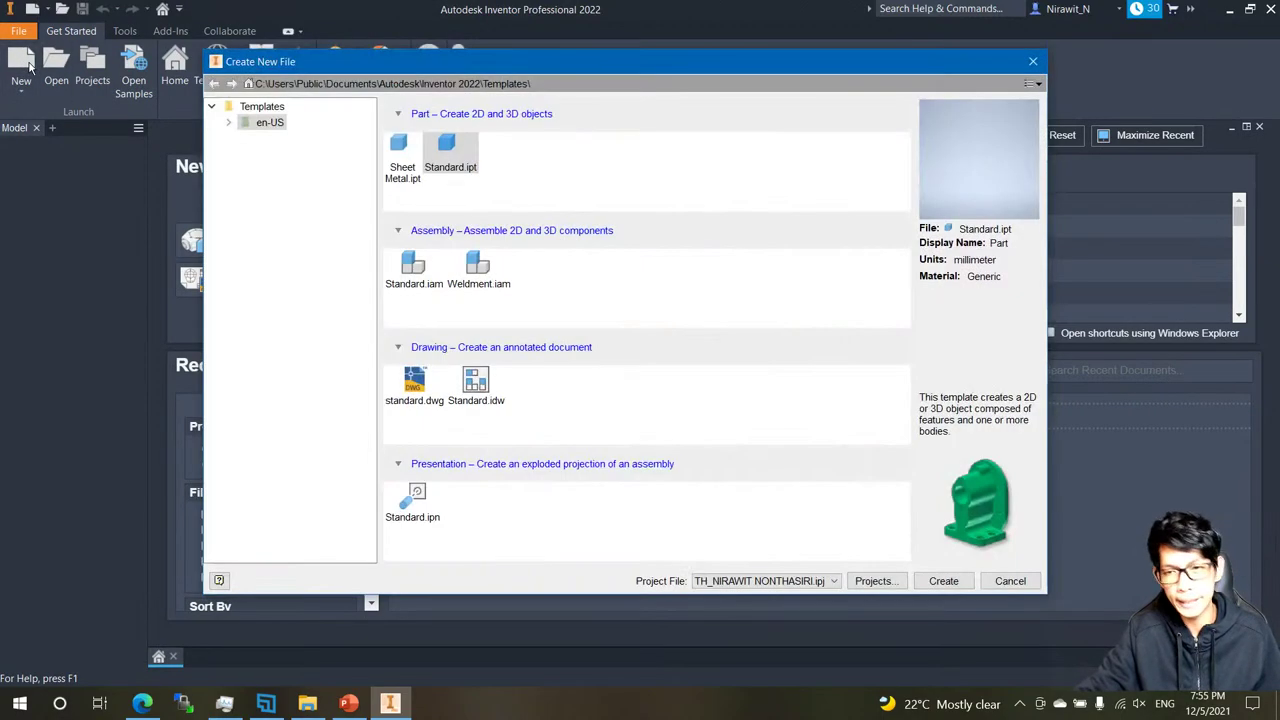
{"action": "left_click", "coordinate": [229, 122]}
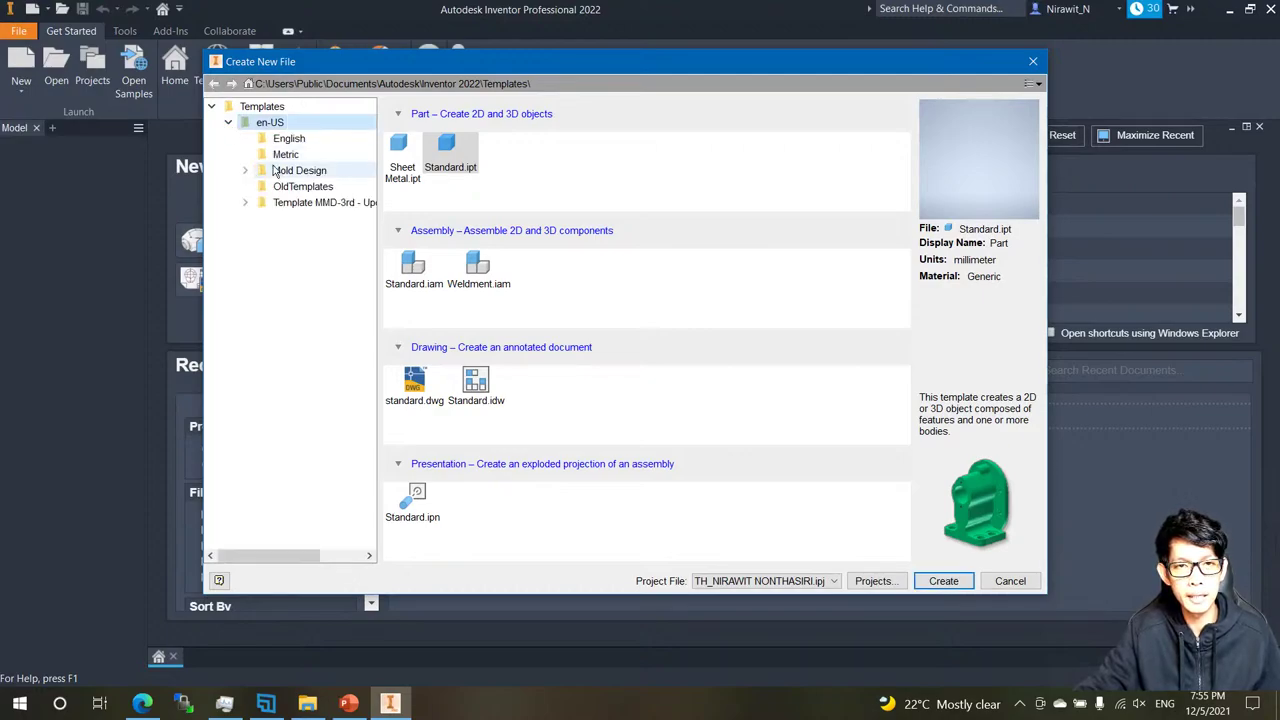
{"action": "left_click", "coordinate": [285, 154]}
{"action": "left_click", "coordinate": [537, 182]}
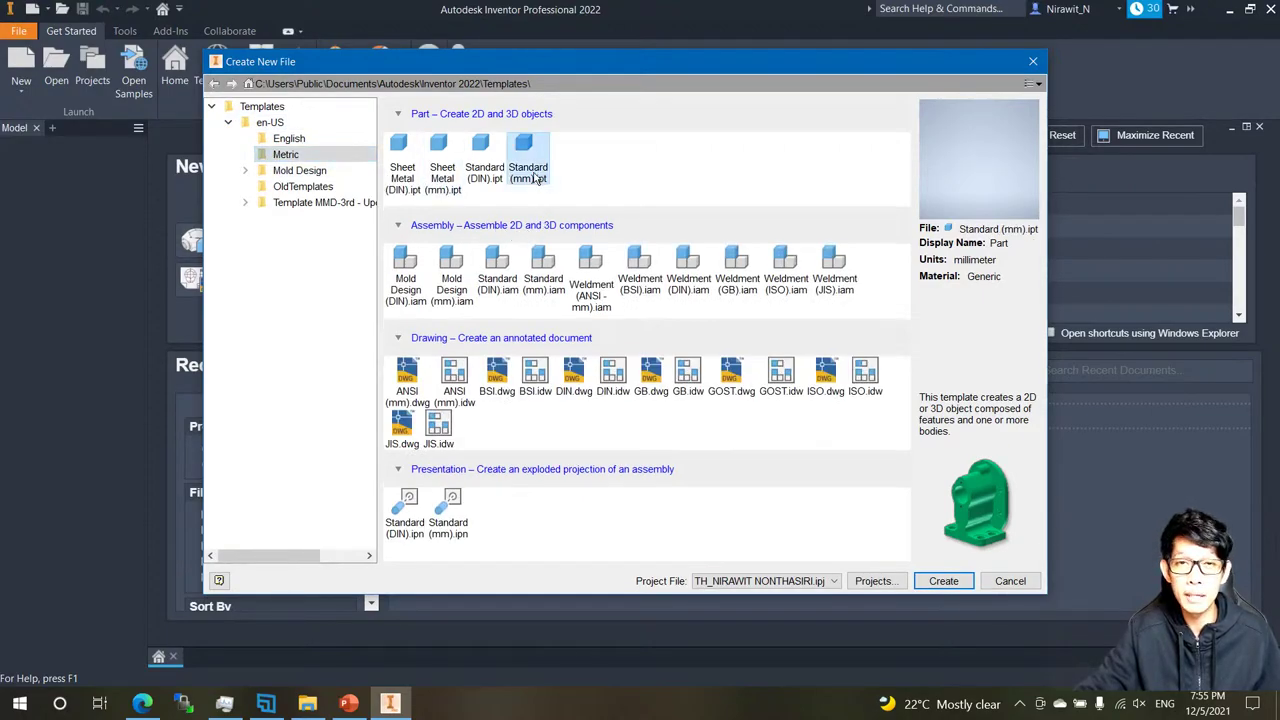
{"action": "double_click", "coordinate": [538, 176]}
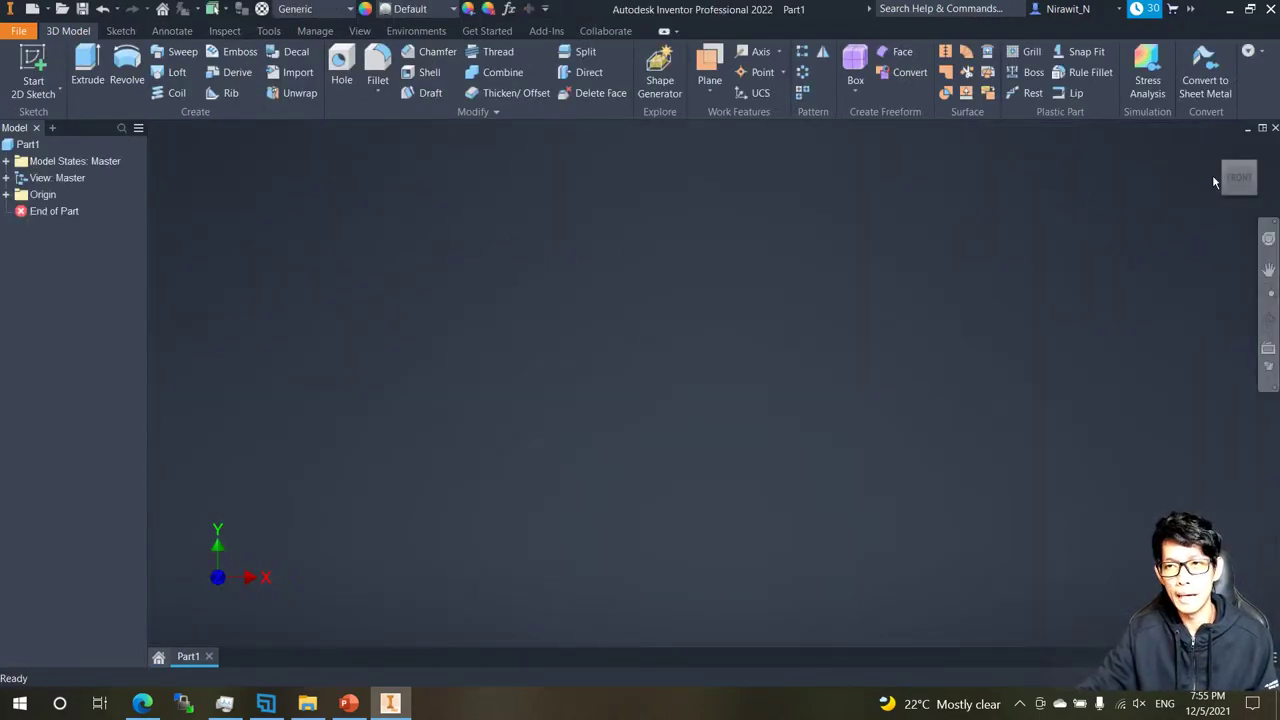
{"action": "left_click", "coordinate": [1219, 148]}
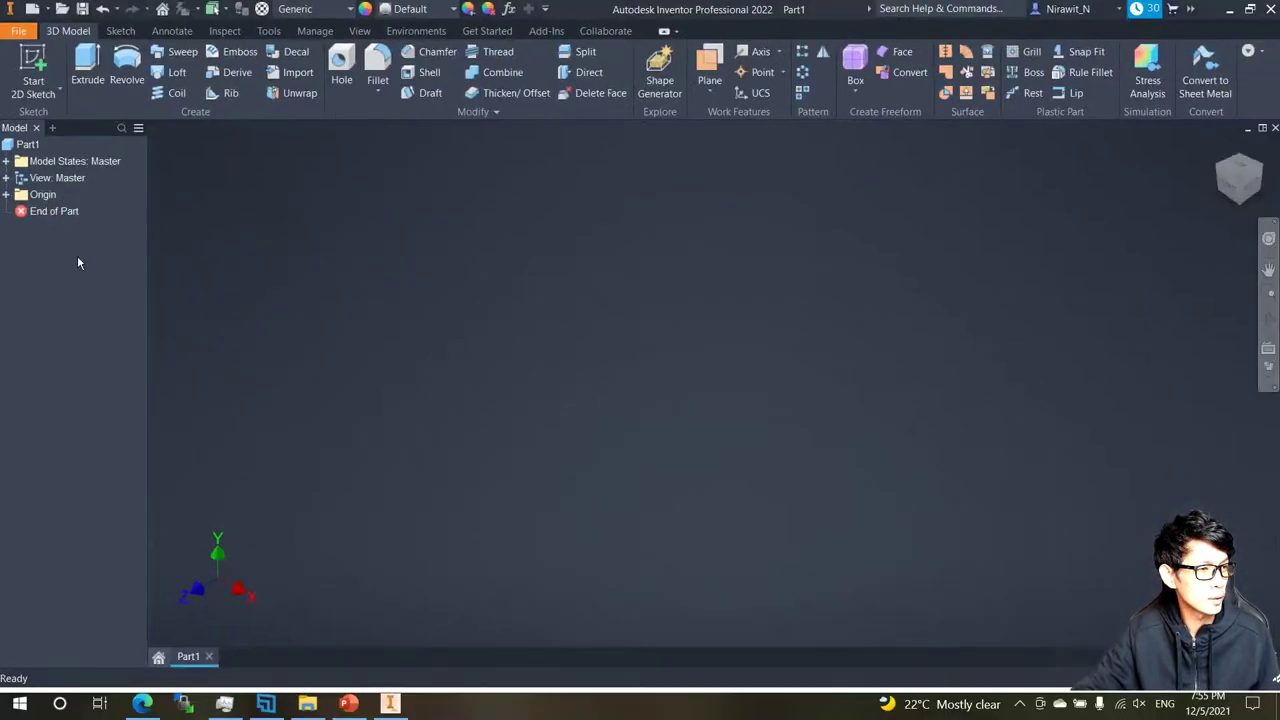
{"action": "left_click", "coordinate": [7, 195]}
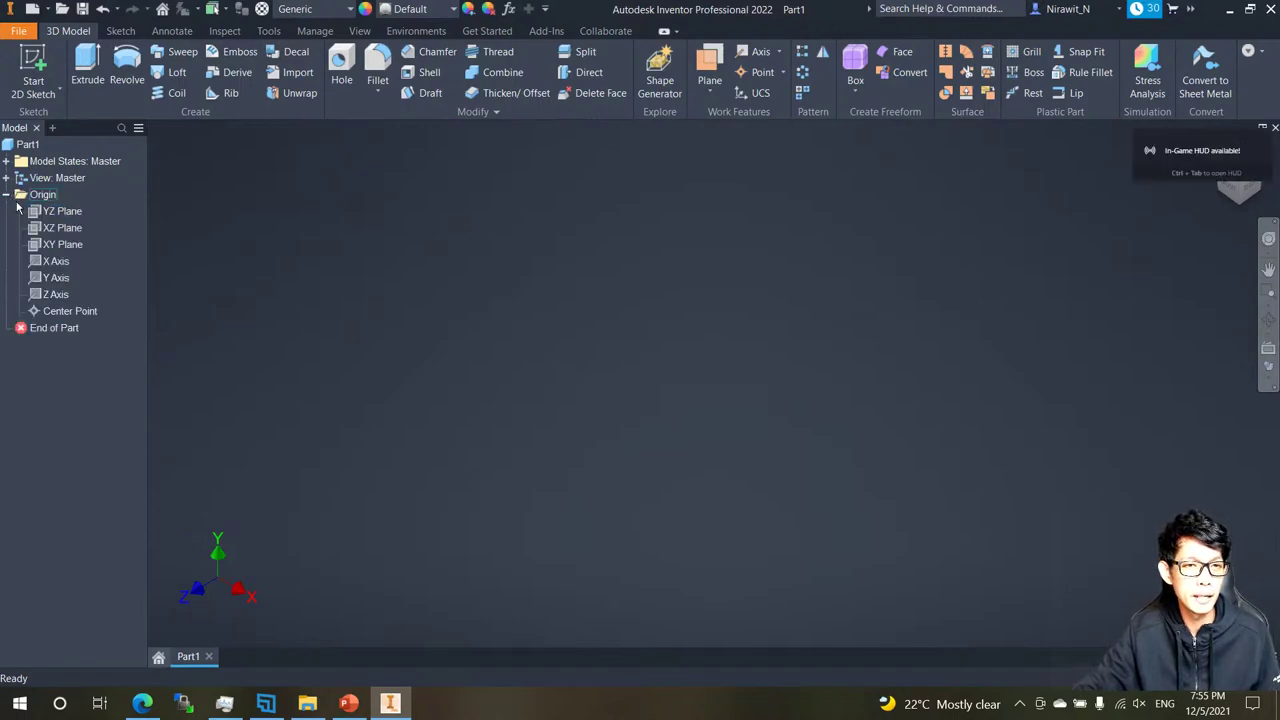
{"action": "left_click", "coordinate": [58, 211]}
{"action": "left_click", "coordinate": [64, 213]}
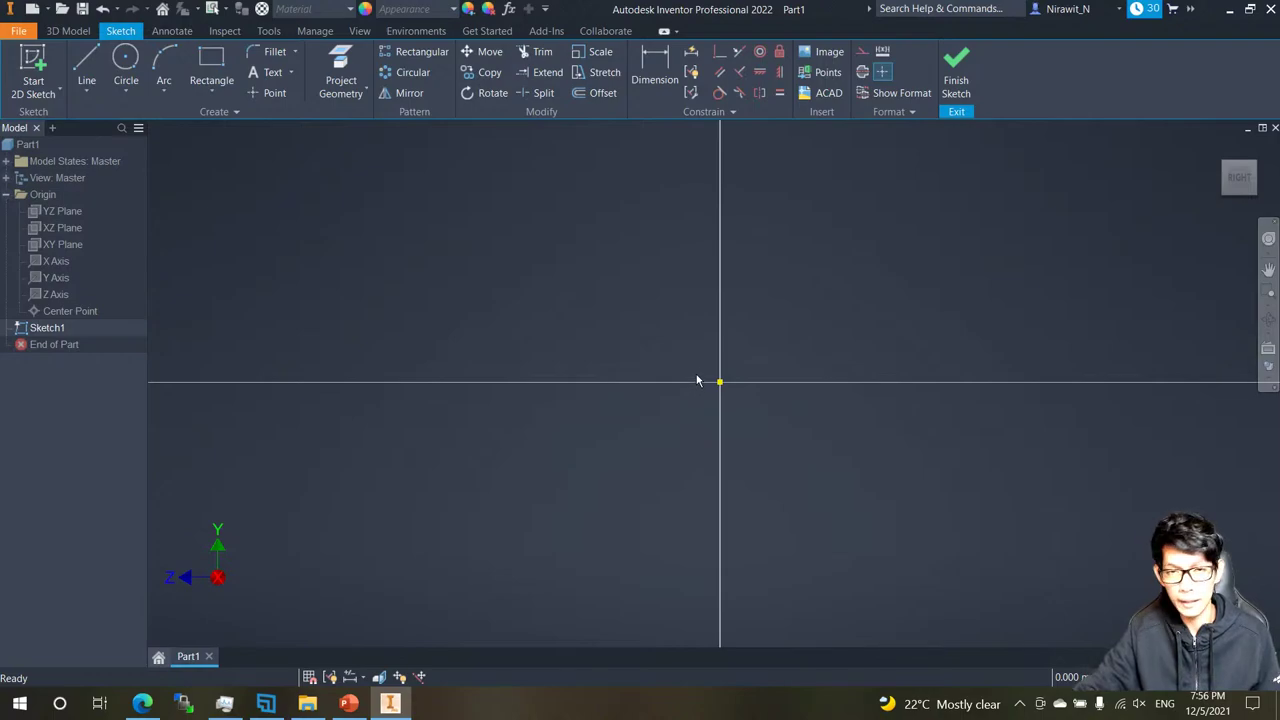
{"action": "middle_click_drag", "start_coordinate": [702, 371], "coordinate": [557, 345]}
{"action": "key", "text": "ctrl+1"}
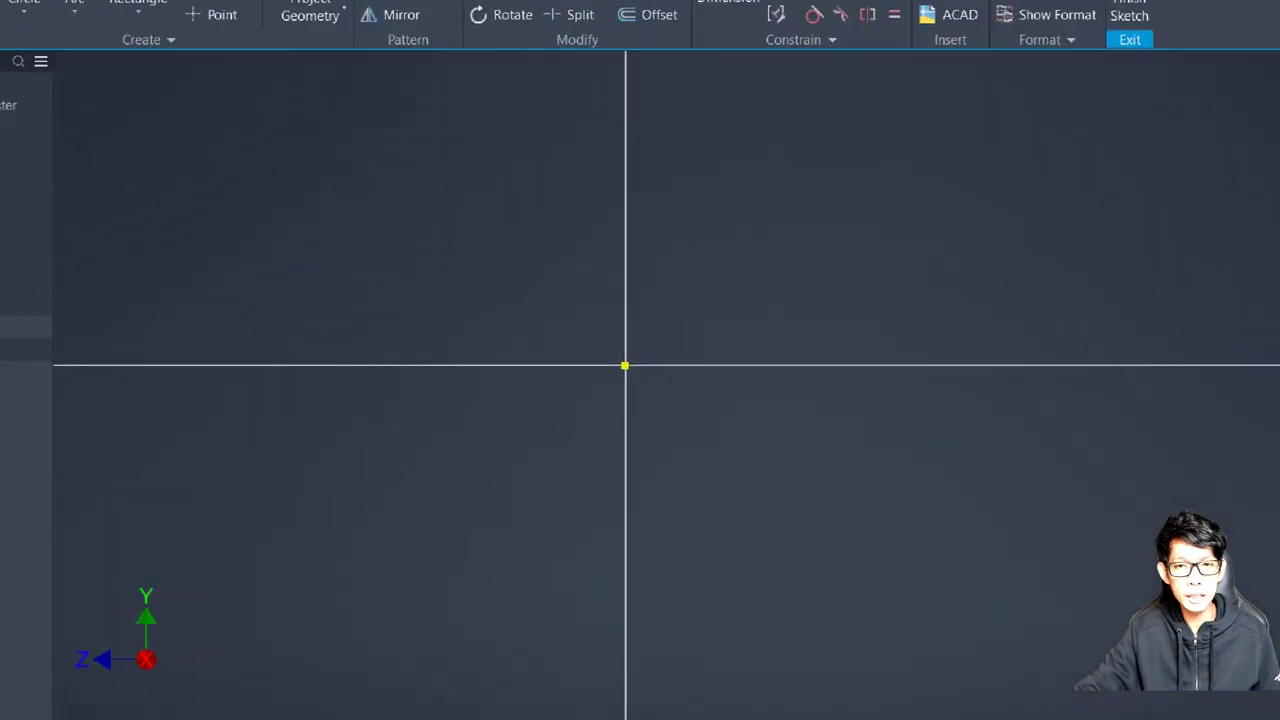
{"action": "left_click", "coordinate": [660, 357]}
{"action": "mouse_move", "coordinate": [650, 308]}
{"action": "left_mouse_down"}
{"action": "mouse_move", "coordinate": [660, 492]}
{"action": "mouse_move", "coordinate": [597, 325]}
{"action": "left_mouse_up"}
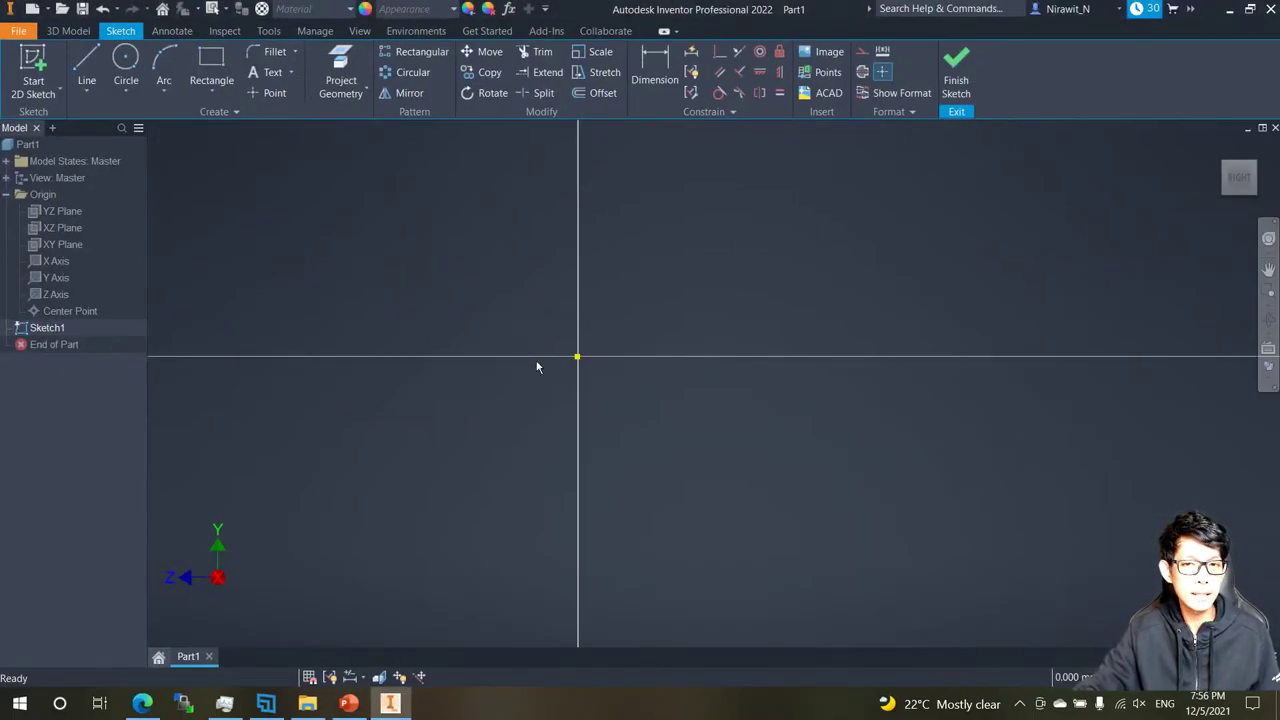
{"action": "middle_click_drag", "start_coordinate": [355, 322], "coordinate": [497, 355]}
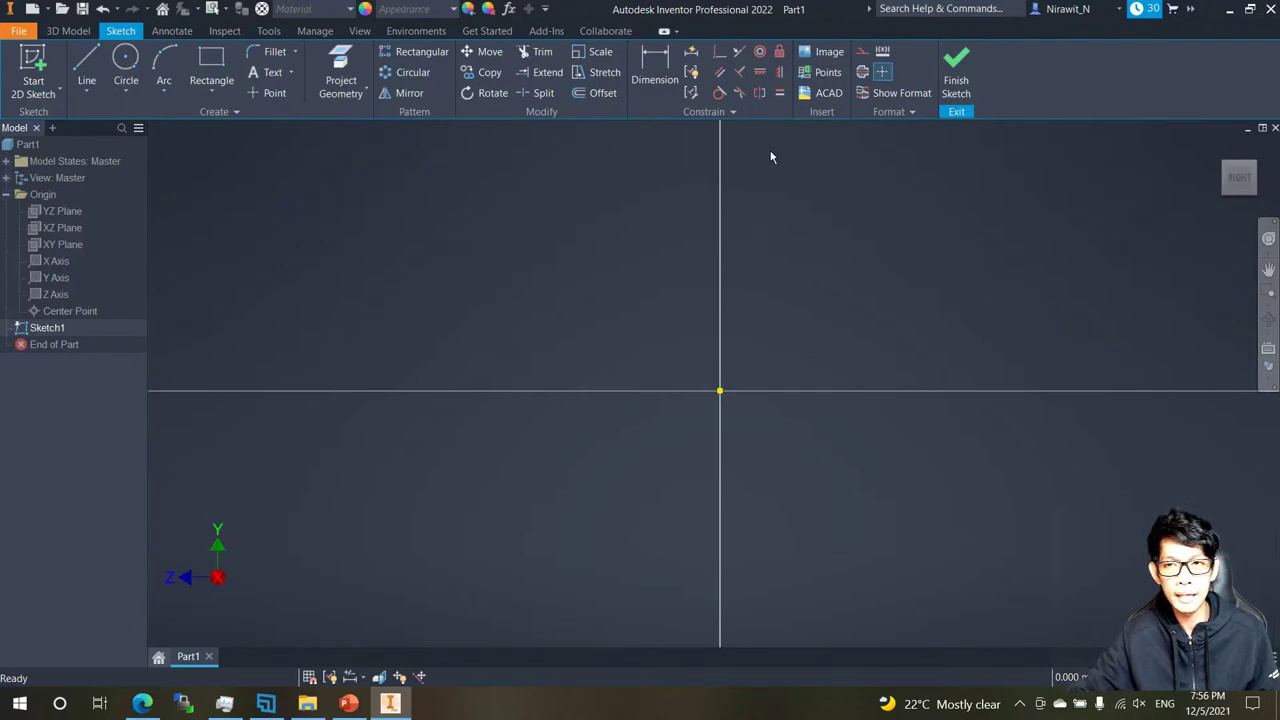
{"action": "left_click", "coordinate": [956, 72]}
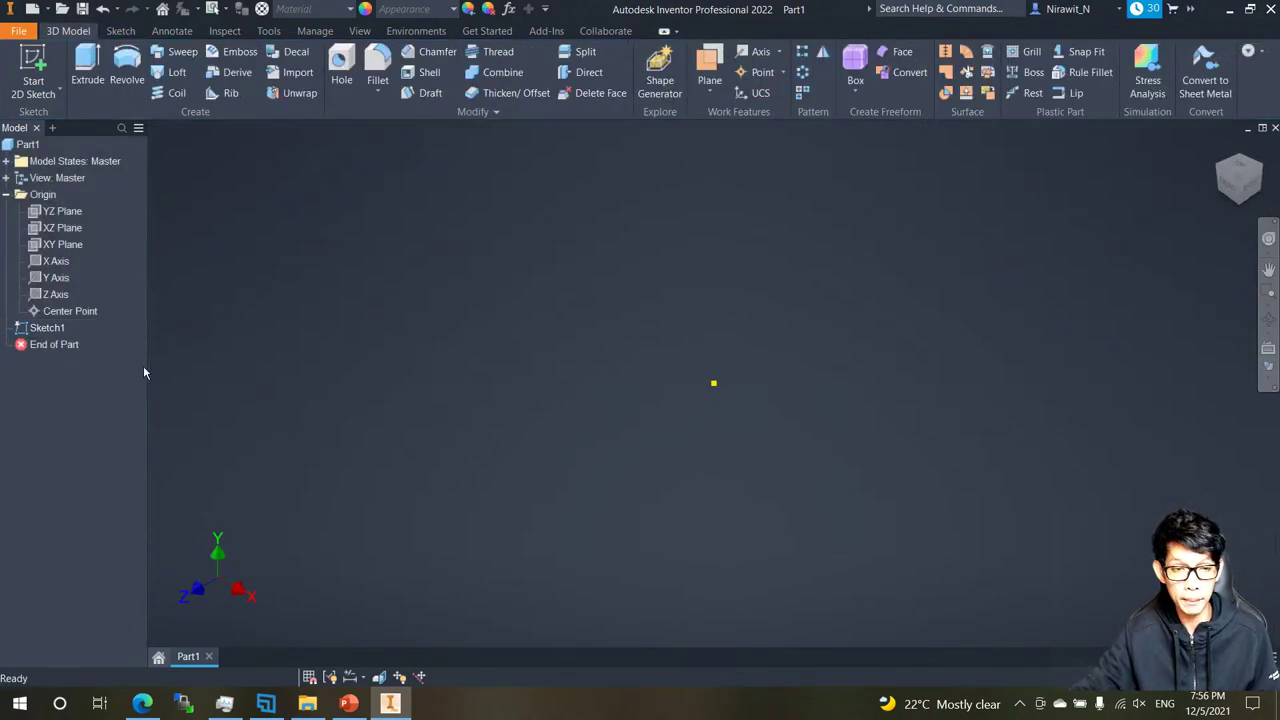
{"action": "right_click", "coordinate": [63, 331]}
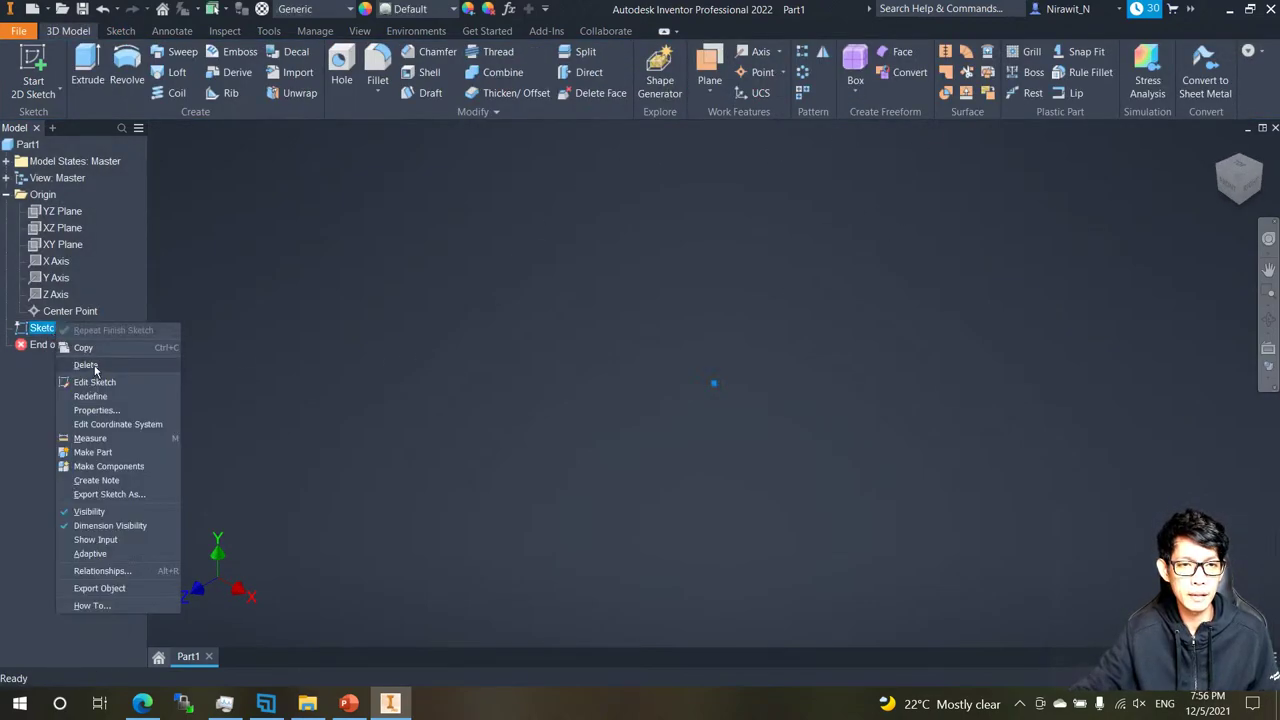
{"action": "left_click", "coordinate": [82, 364]}
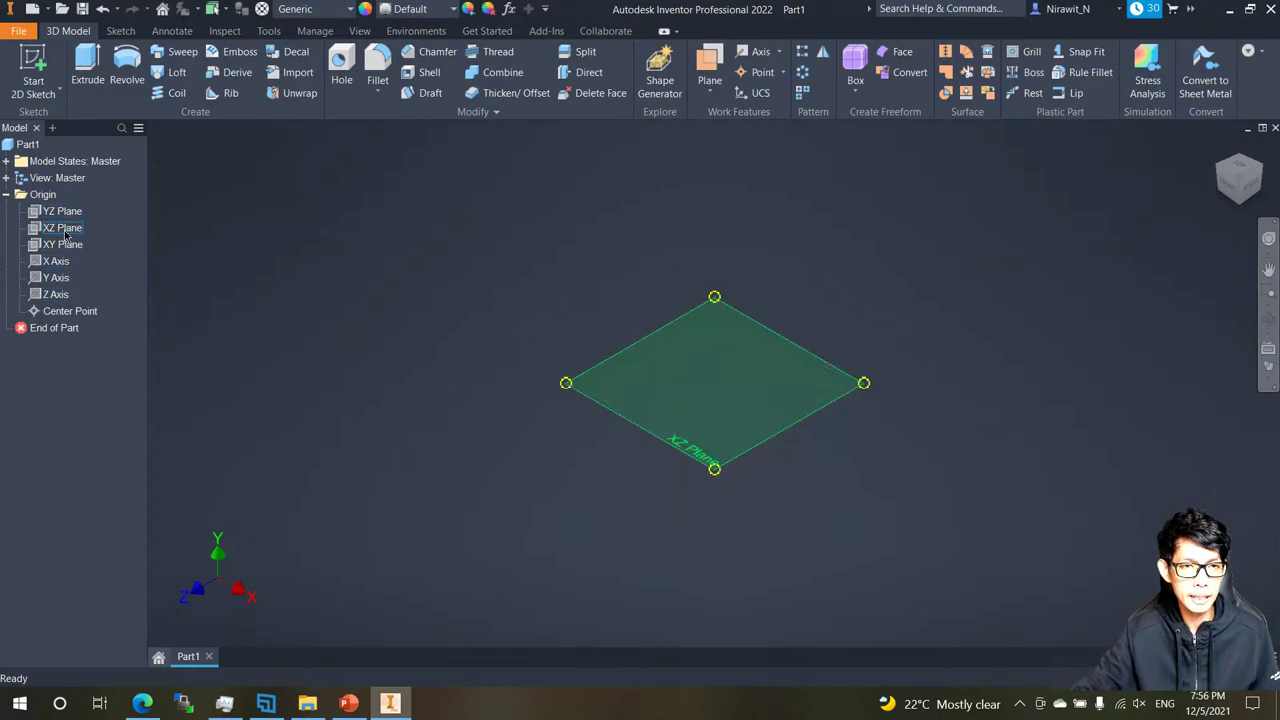
Start a new 2D sketch on the XZ plane.
{"action": "left_click", "coordinate": [62, 228]}
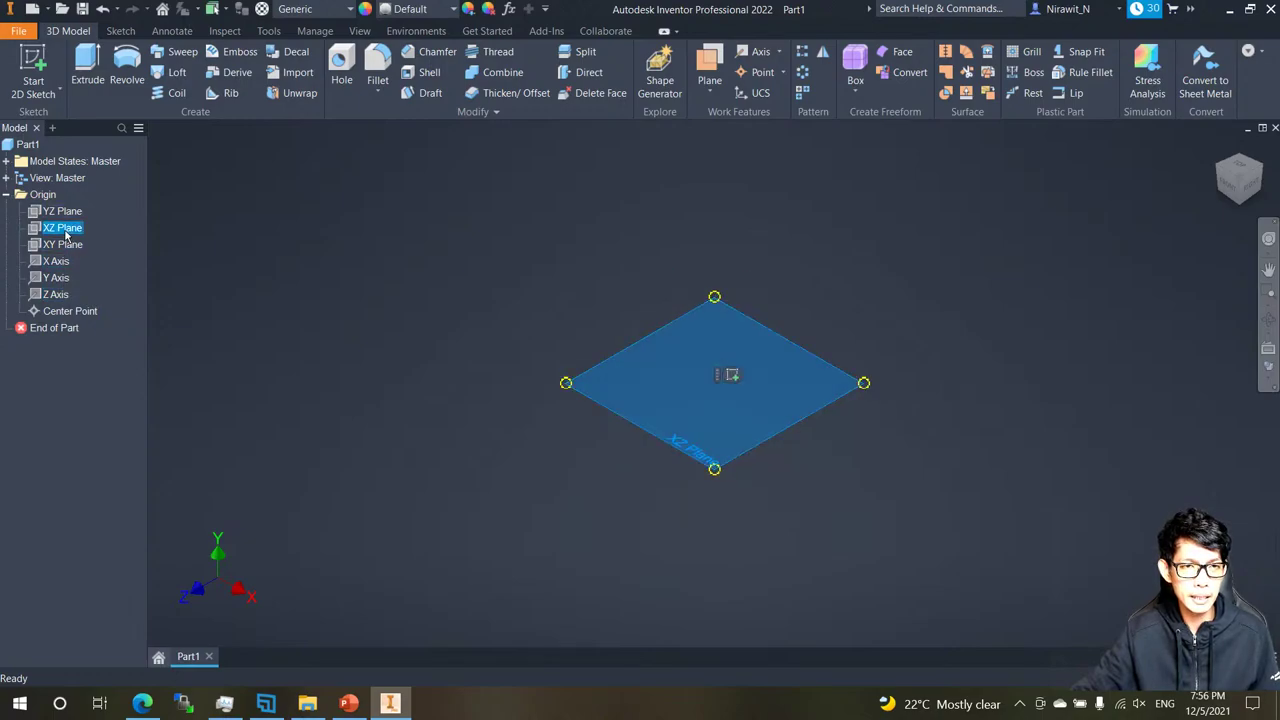
{"action": "left_click", "coordinate": [732, 375]}
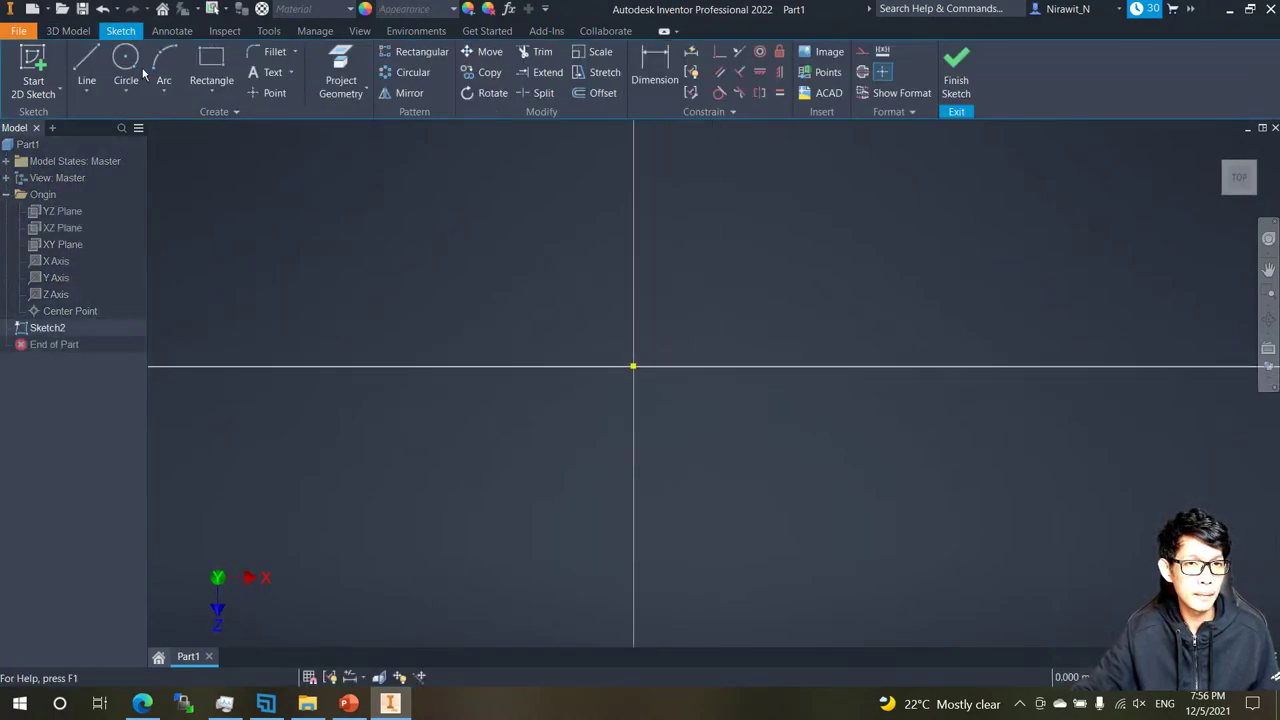
{"action": "left_click", "coordinate": [127, 68]}
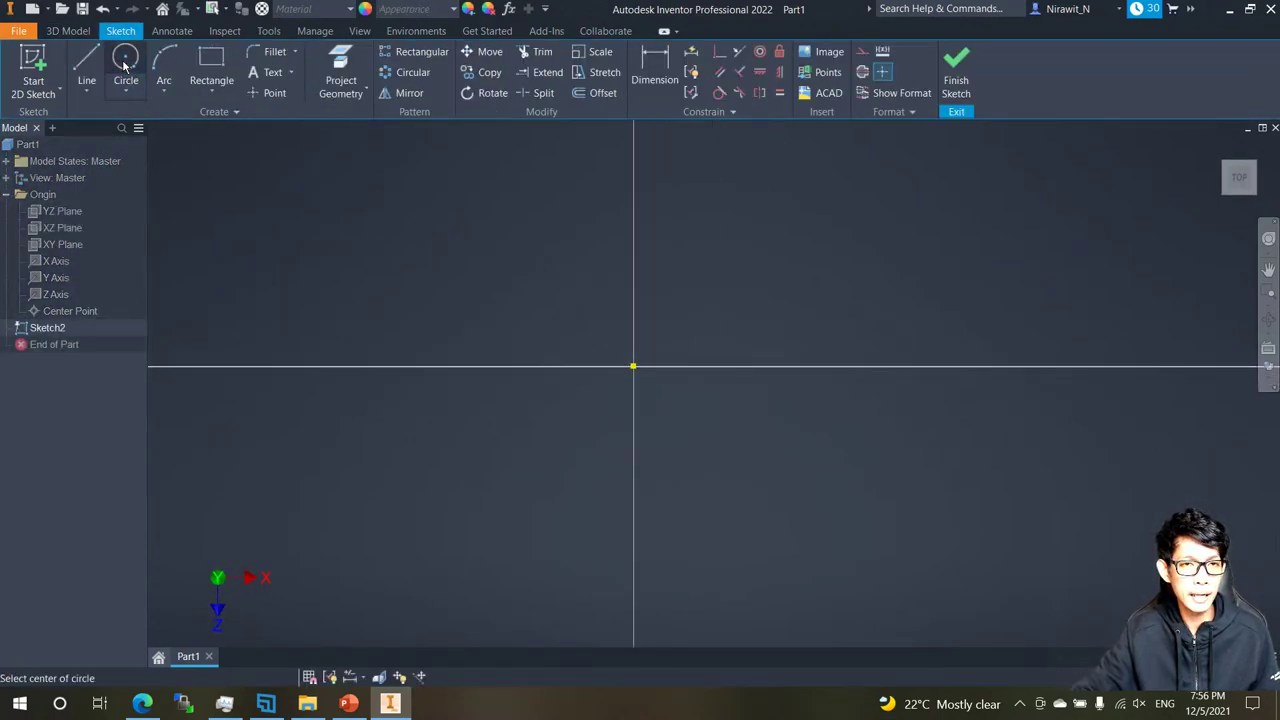
{"action": "left_click", "coordinate": [633, 366]}
{"action": "key", "text": "Escape"}
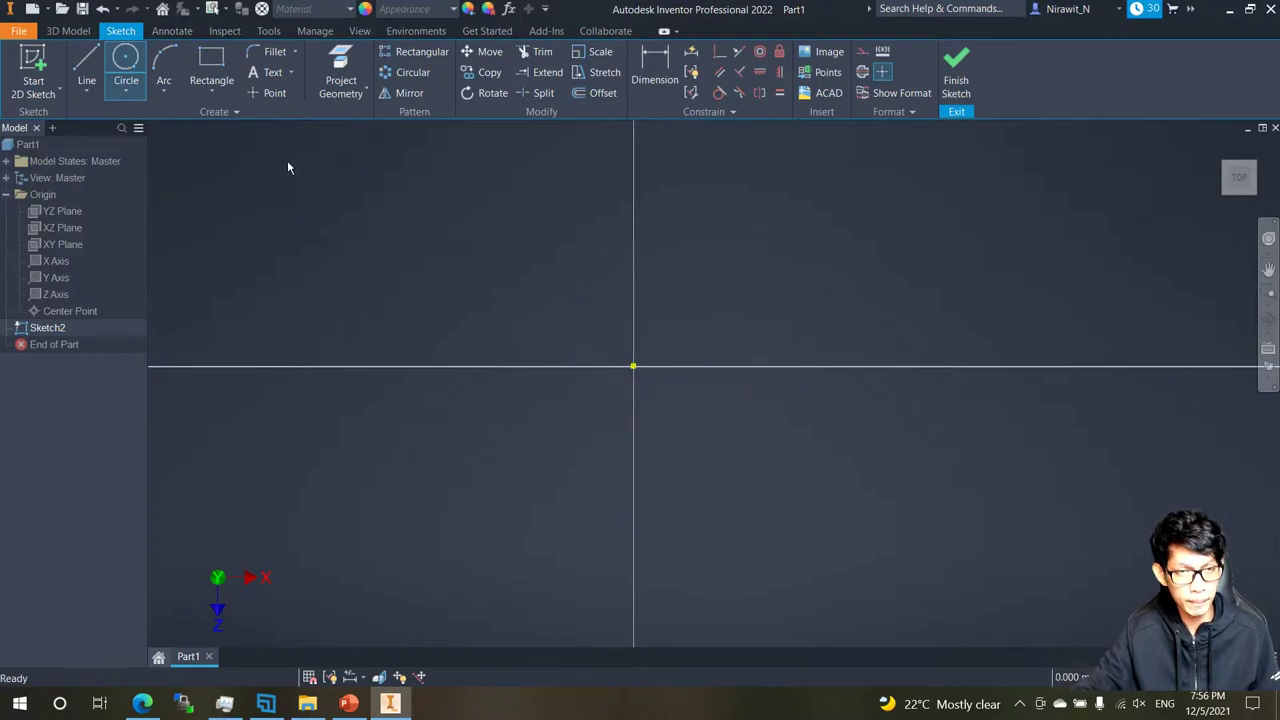
Draw a circle centred on the sketch origin, about 27.4 mm in diameter.
{"action": "key", "text": "c"}
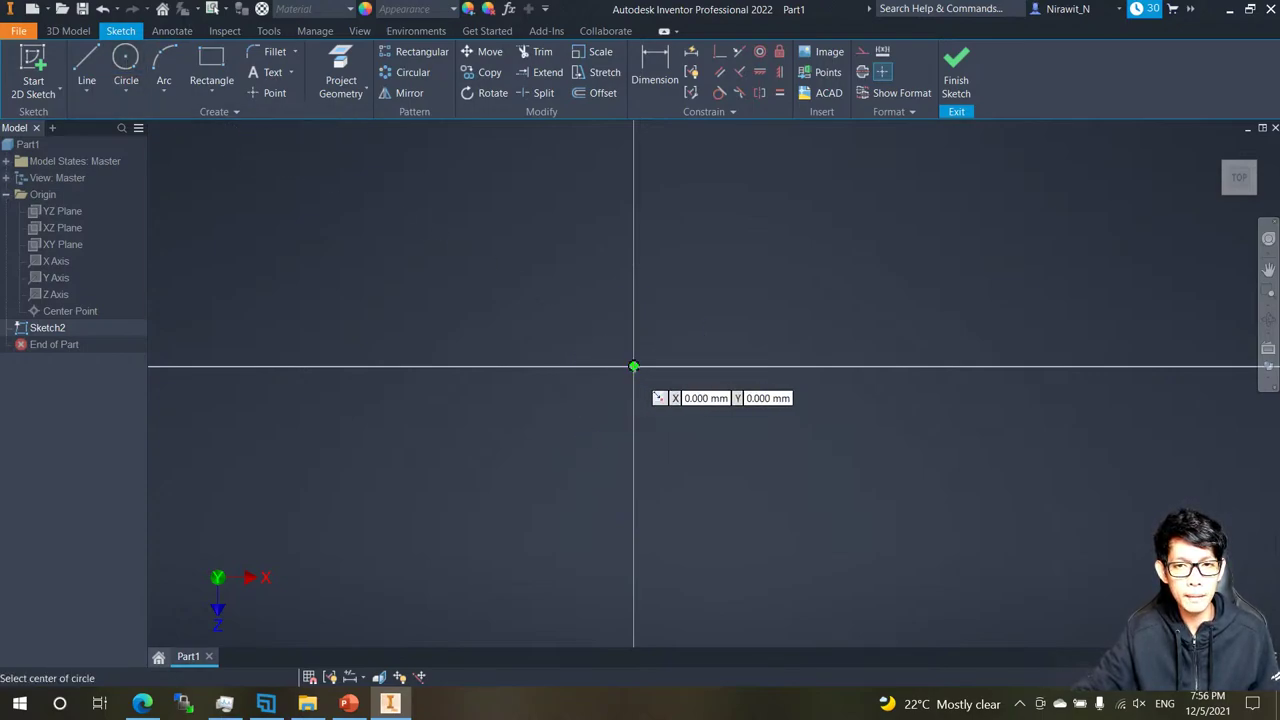
{"action": "left_click", "coordinate": [633, 366]}
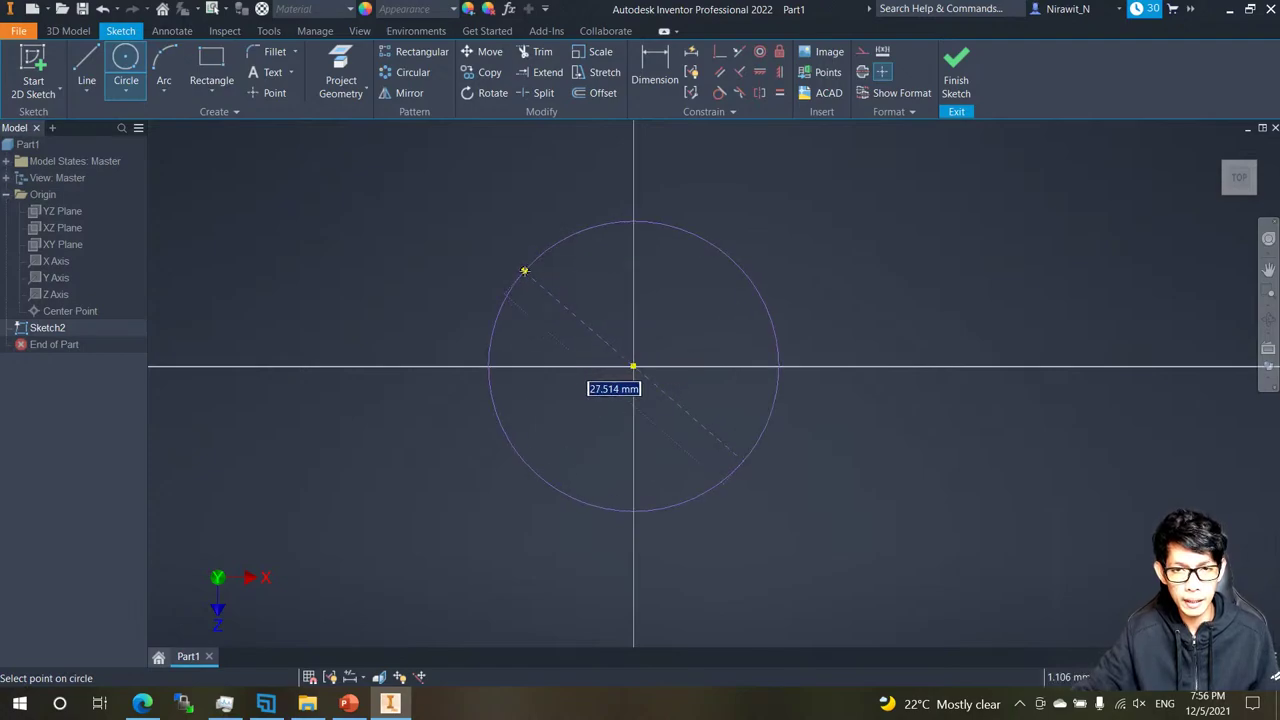
{"action": "left_click", "coordinate": [524, 270]}
{"action": "scroll", "coordinate": [643, 369], "scroll_direction": "up", "scroll_amount": 5}
{"action": "scroll", "coordinate": [558, 347], "scroll_direction": "down", "scroll_amount": 3}
{"action": "key", "text": "Escape"}
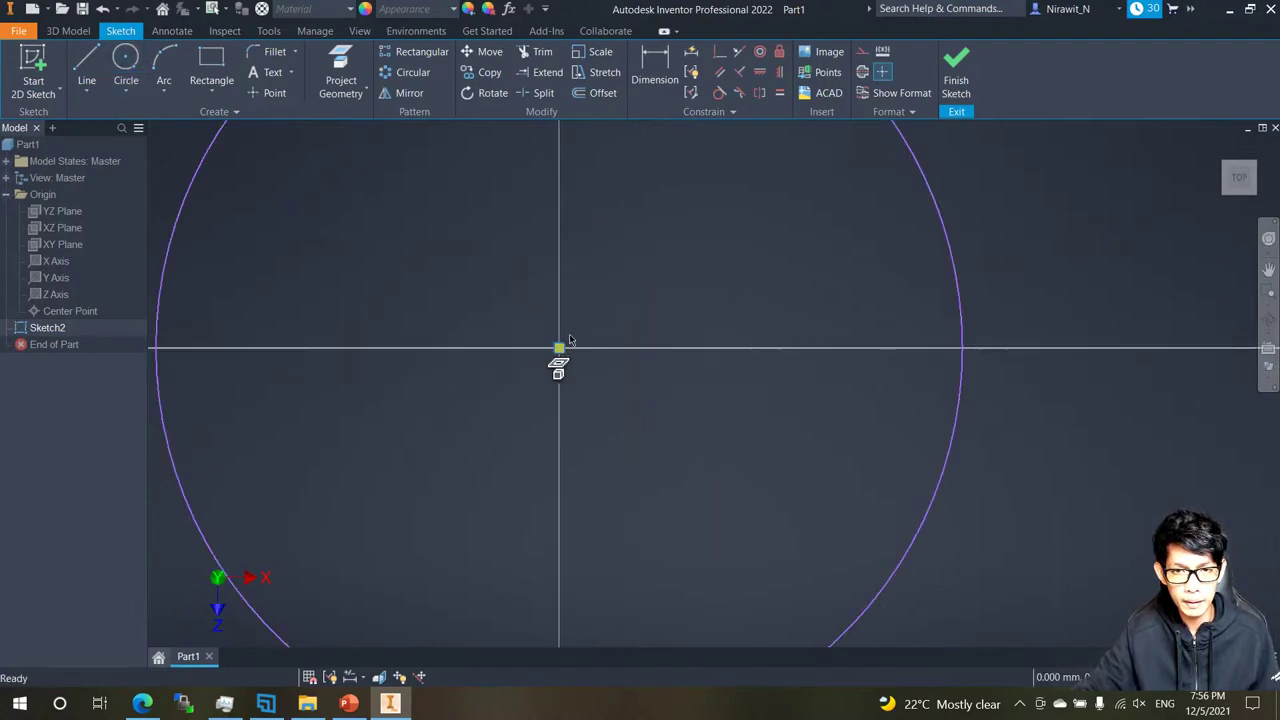
{"action": "scroll", "coordinate": [566, 340], "scroll_direction": "down", "scroll_amount": 2}
{"action": "scroll", "coordinate": [573, 337], "scroll_direction": "up", "scroll_amount": 4}
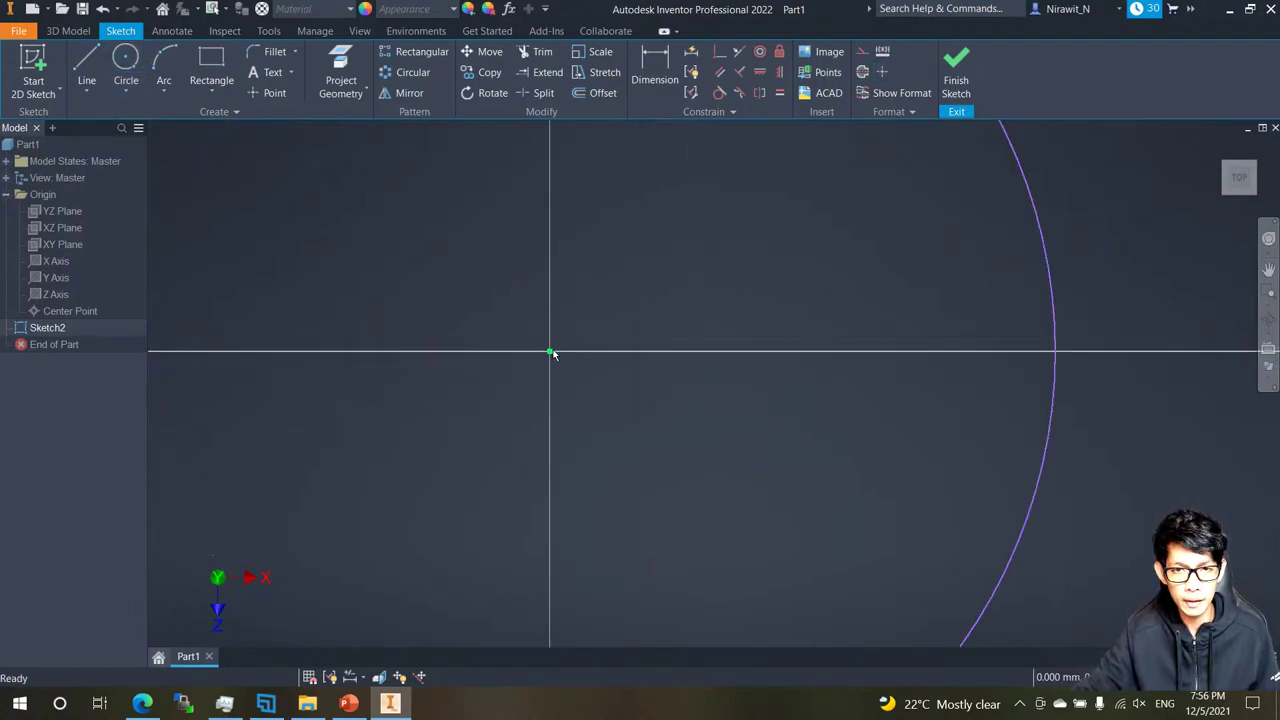
{"action": "scroll", "coordinate": [584, 336], "scroll_direction": "down", "scroll_amount": 4}
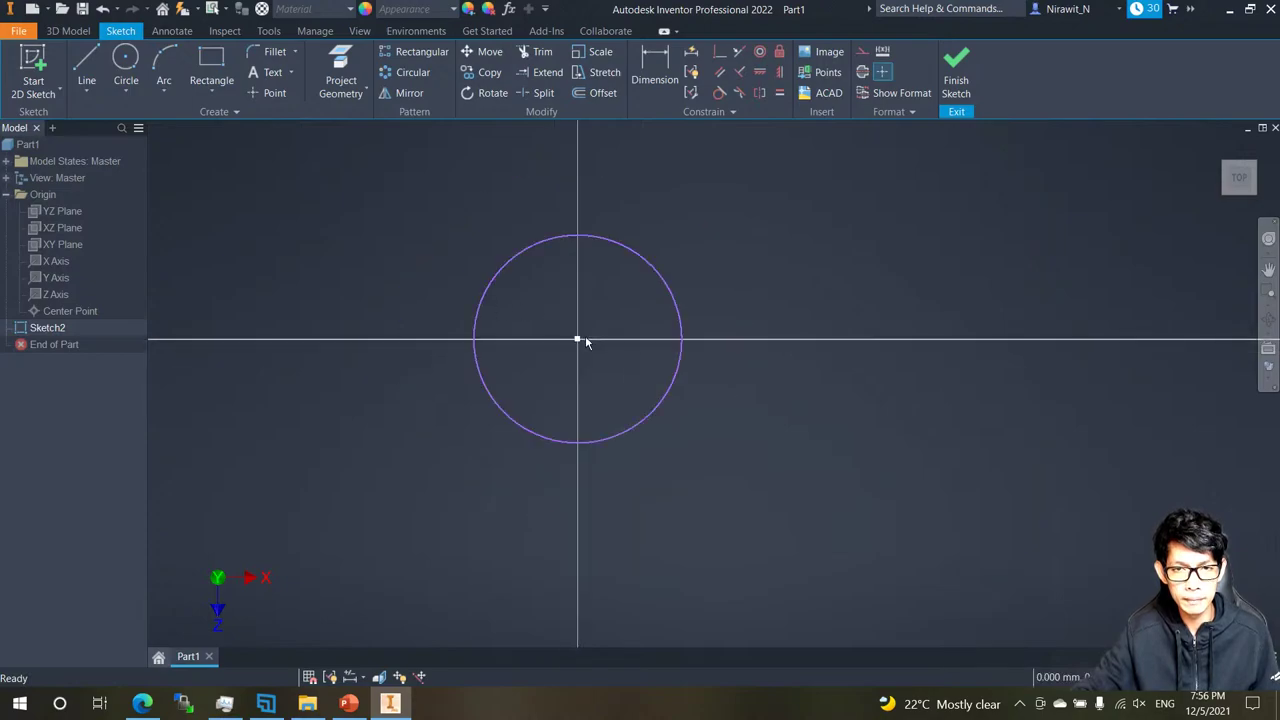
Dimension the circle's diameter and set it to 10 mm.
{"action": "left_click", "coordinate": [652, 80]}
{"action": "left_click", "coordinate": [630, 246]}
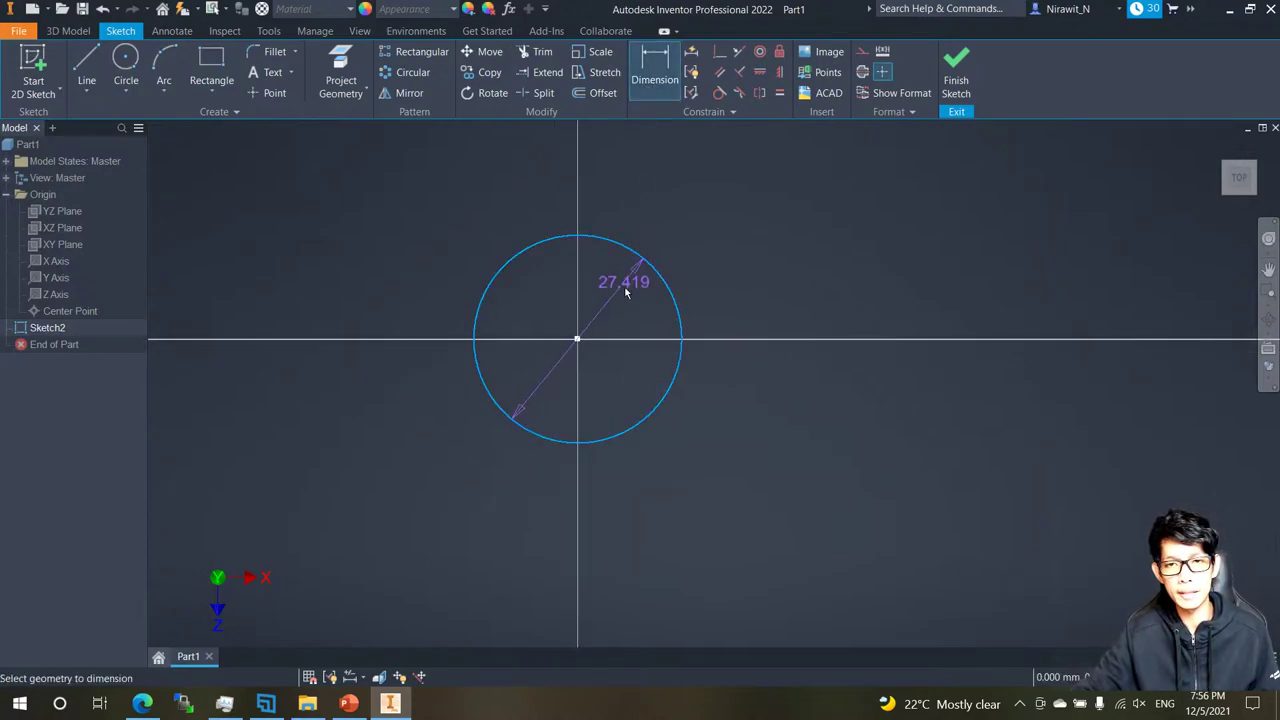
{"action": "left_click", "coordinate": [623, 294]}
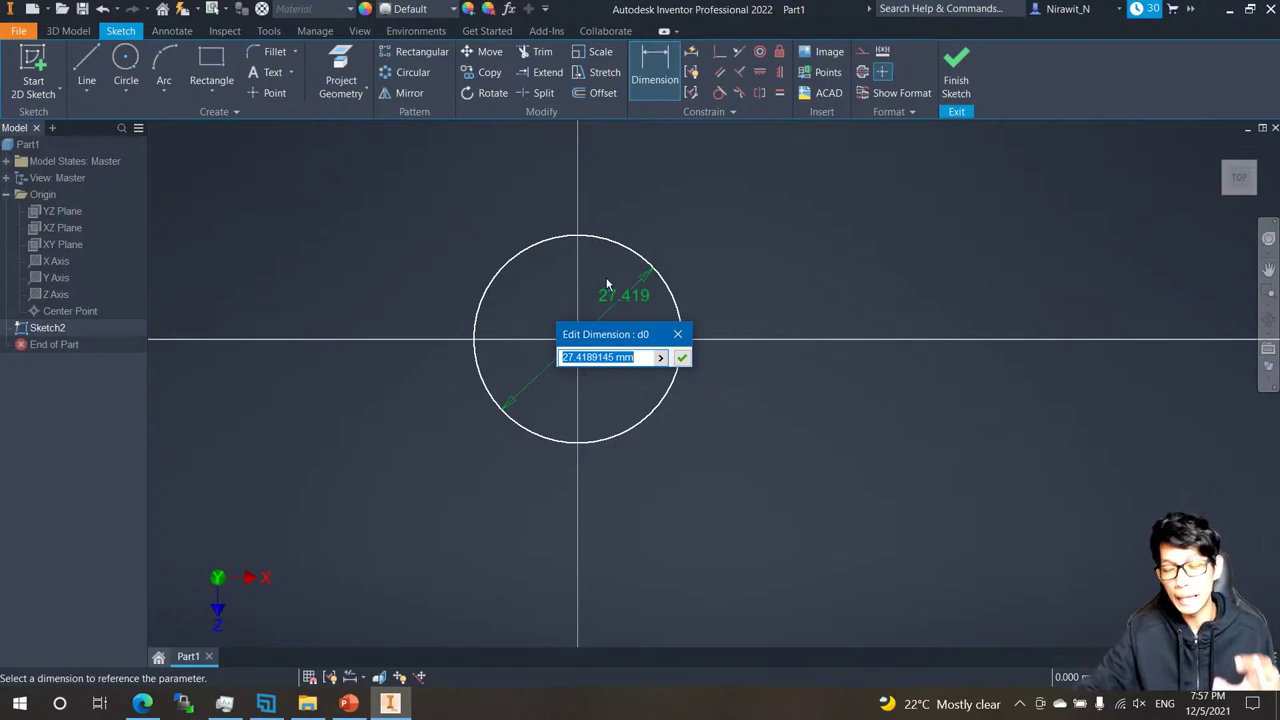
{"action": "type", "text": "10"}
{"action": "key", "text": "Return"}
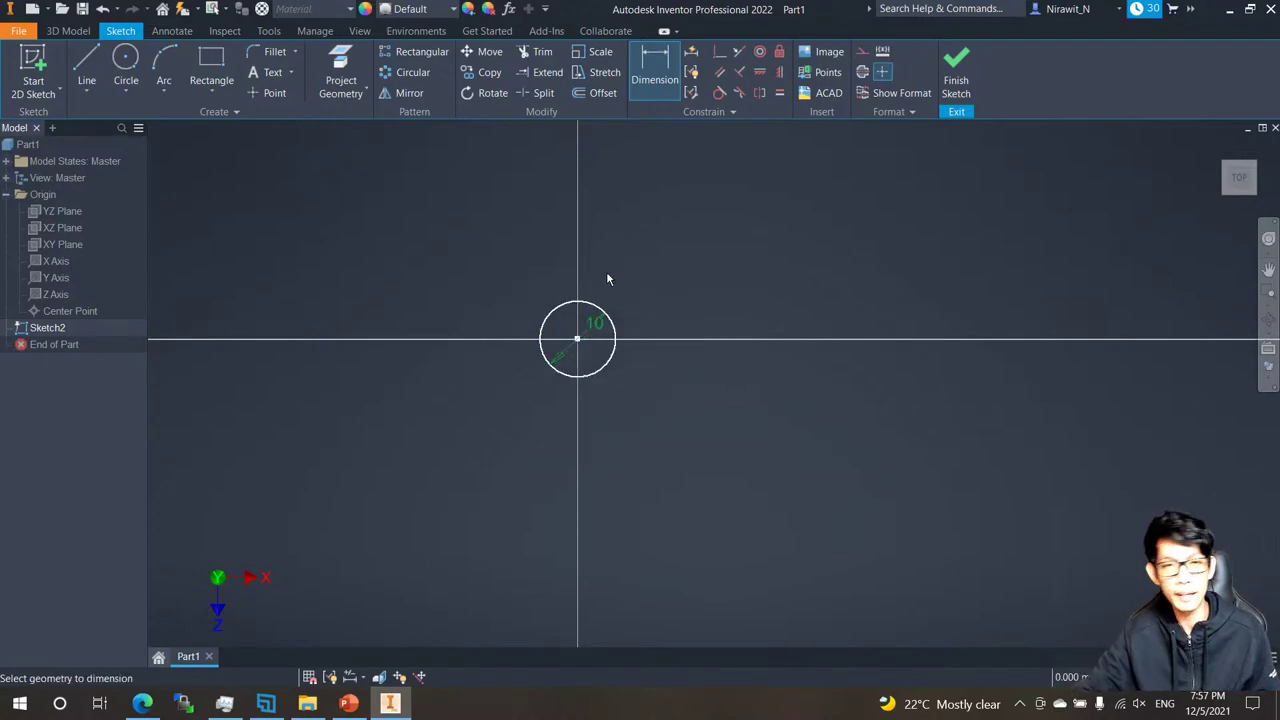
{"action": "scroll", "coordinate": [577, 316], "scroll_direction": "up", "scroll_amount": 5}
{"action": "scroll", "coordinate": [574, 310], "scroll_direction": "down", "scroll_amount": 3}
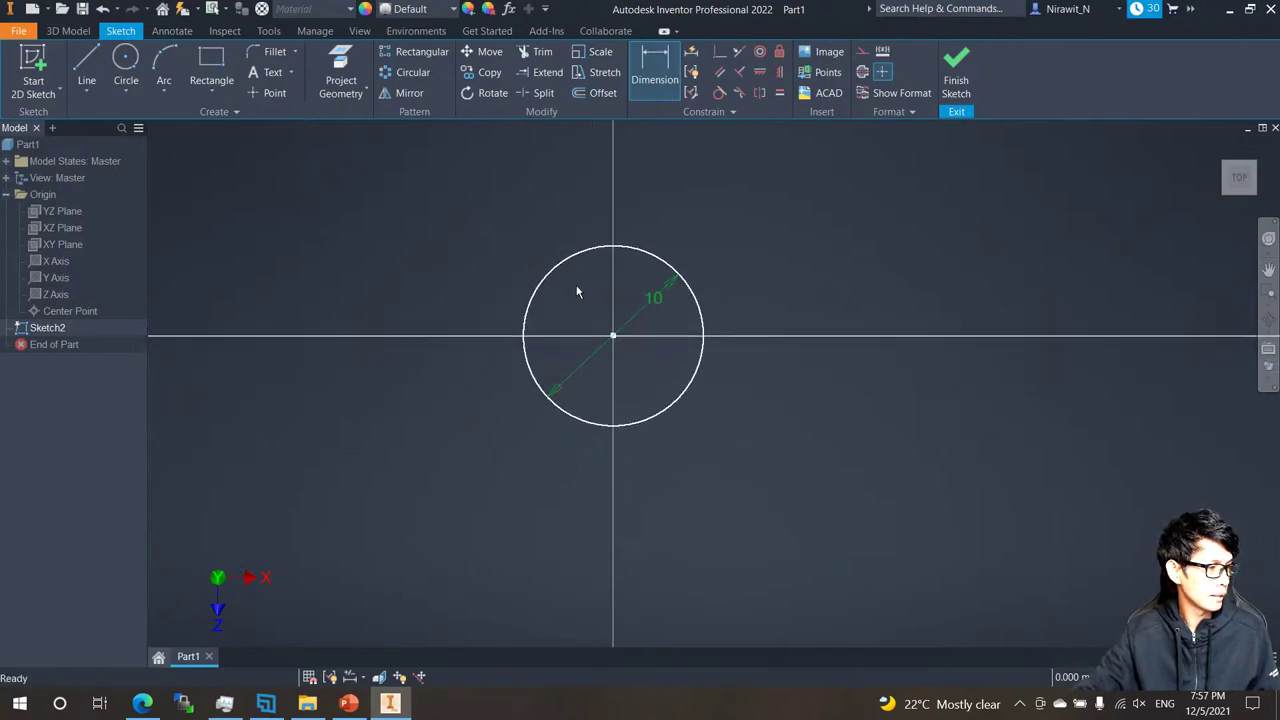
{"action": "key", "text": "Escape"}
{"action": "scroll", "coordinate": [592, 289], "scroll_direction": "up", "scroll_amount": 3}
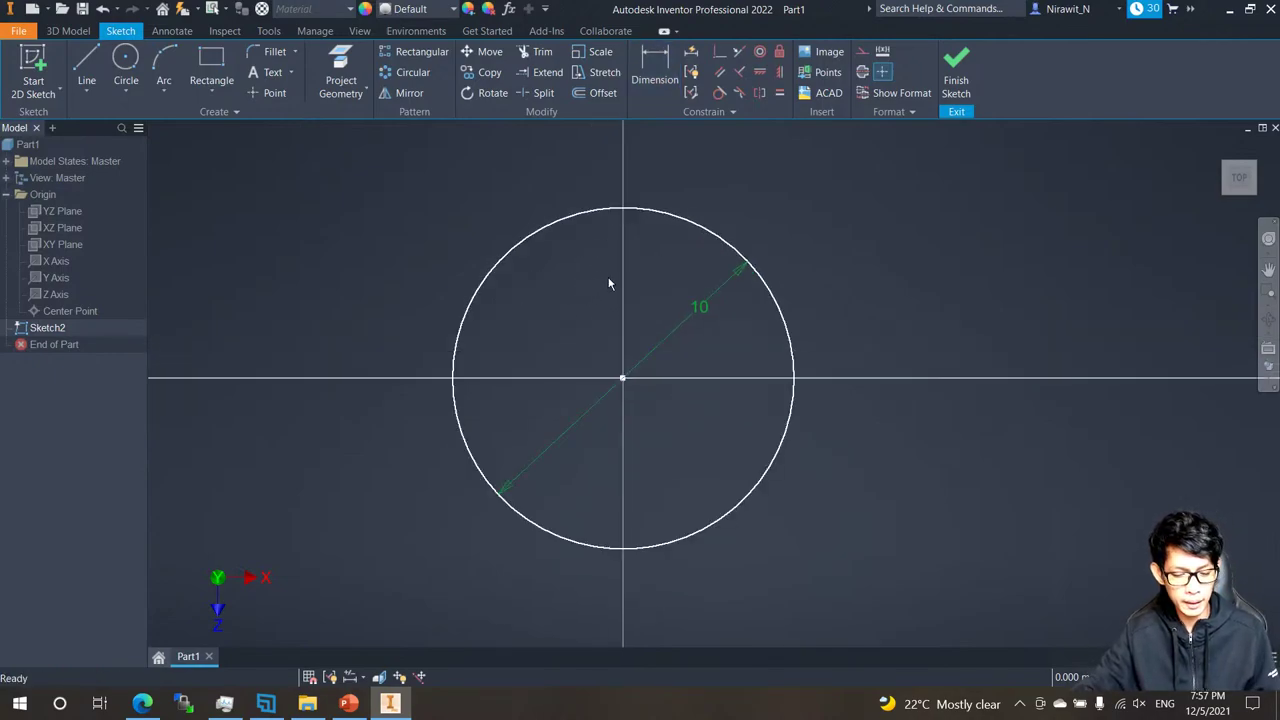
{"action": "key", "text": "alt+1"}
{"action": "scroll", "coordinate": [655, 305], "scroll_direction": "down", "scroll_amount": 3}
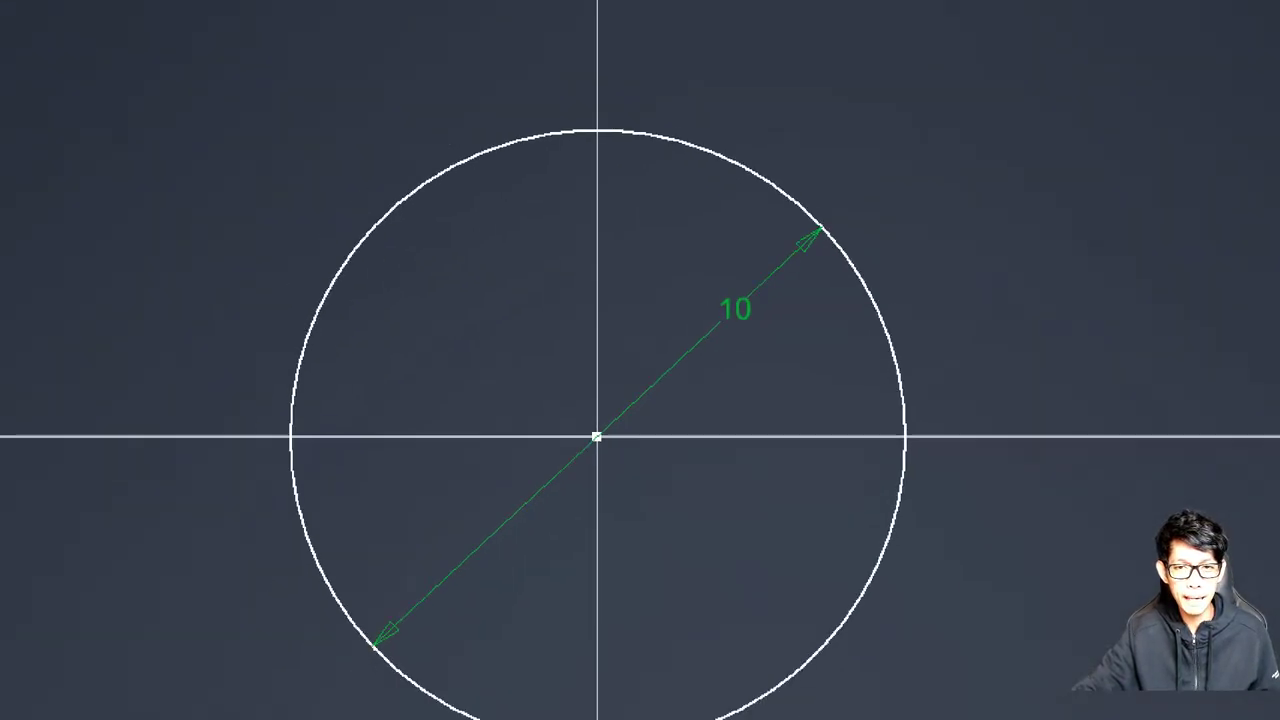
{"action": "left_click", "coordinate": [662, 316]}
{"action": "mouse_move", "coordinate": [603, 406]}
{"action": "left_mouse_down"}
{"action": "mouse_move", "coordinate": [586, 277]}
{"action": "mouse_move", "coordinate": [605, 152]}
{"action": "left_mouse_up"}
{"action": "left_click_drag", "start_coordinate": [711, 93], "coordinate": [178, 260]}
{"action": "left_click_drag", "start_coordinate": [327, 268], "coordinate": [368, 325]}
{"action": "key", "text": "ctrl+z"}
{"action": "key", "text": "ctrl+z"}
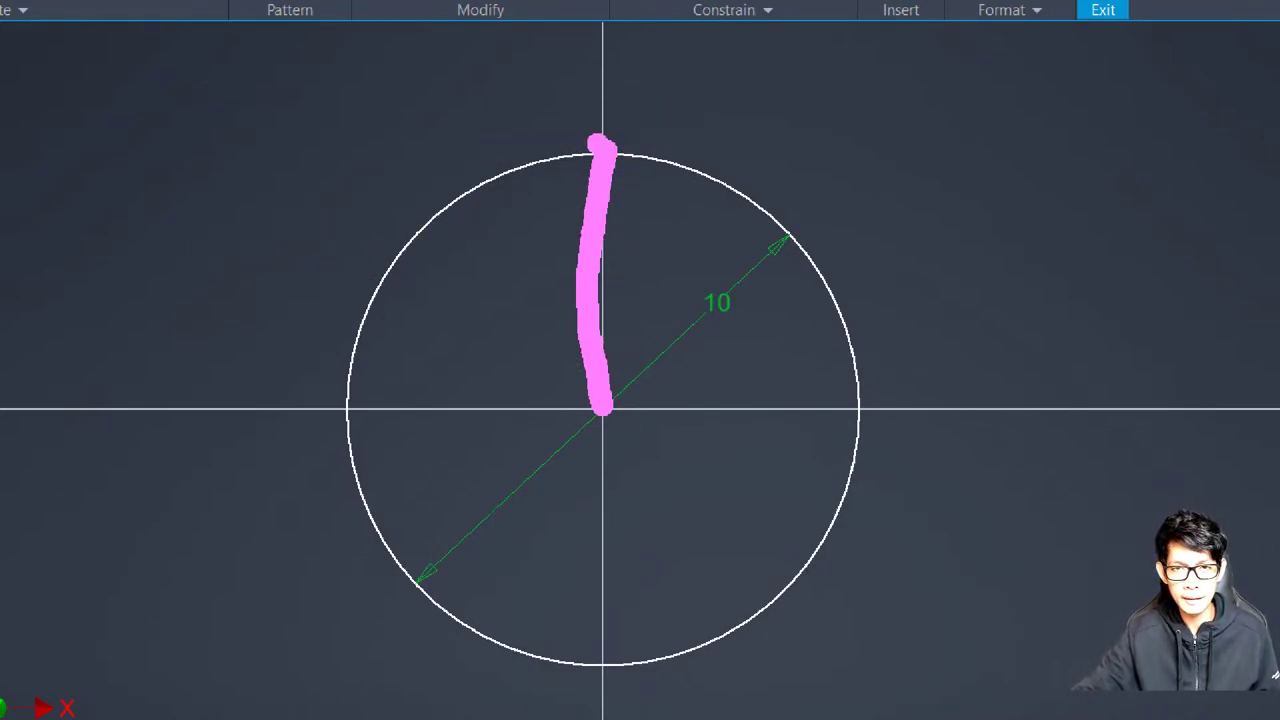
{"action": "mouse_move", "coordinate": [604, 148]}
{"action": "left_mouse_down"}
{"action": "mouse_move", "coordinate": [386, 329]}
{"action": "mouse_move", "coordinate": [325, 398]}
{"action": "left_mouse_up"}
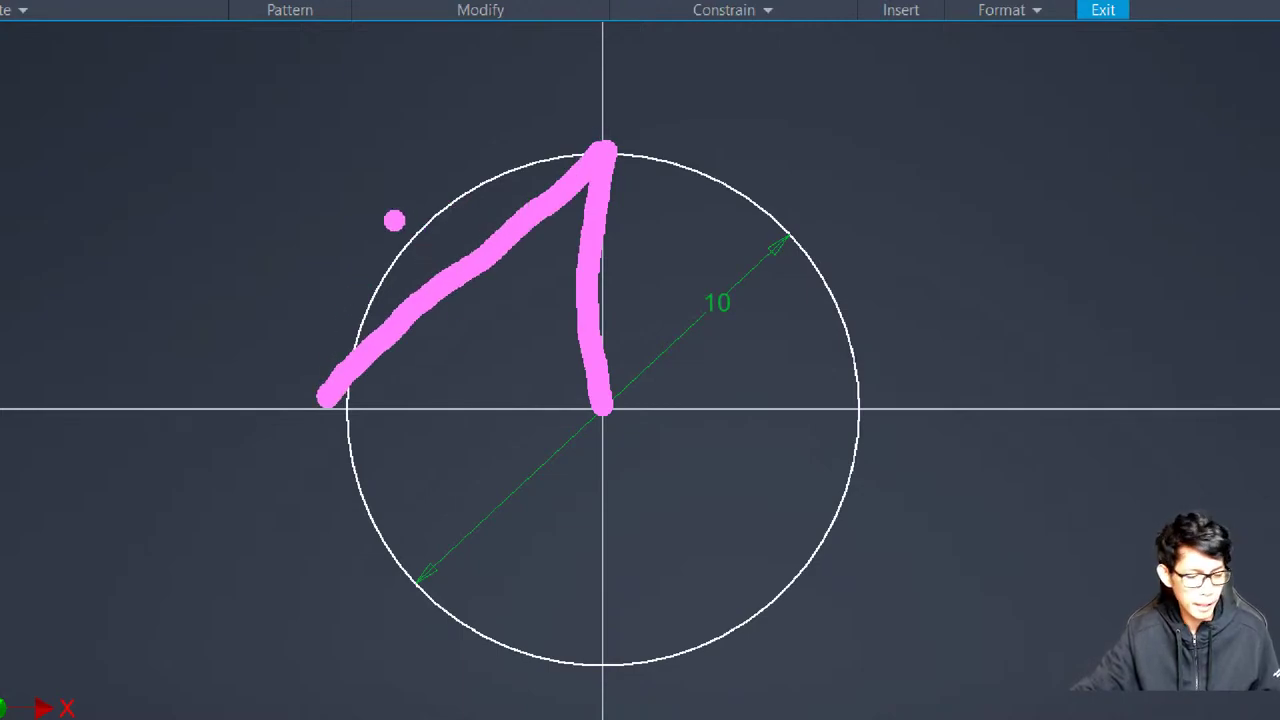
{"action": "key", "text": "Escape"}
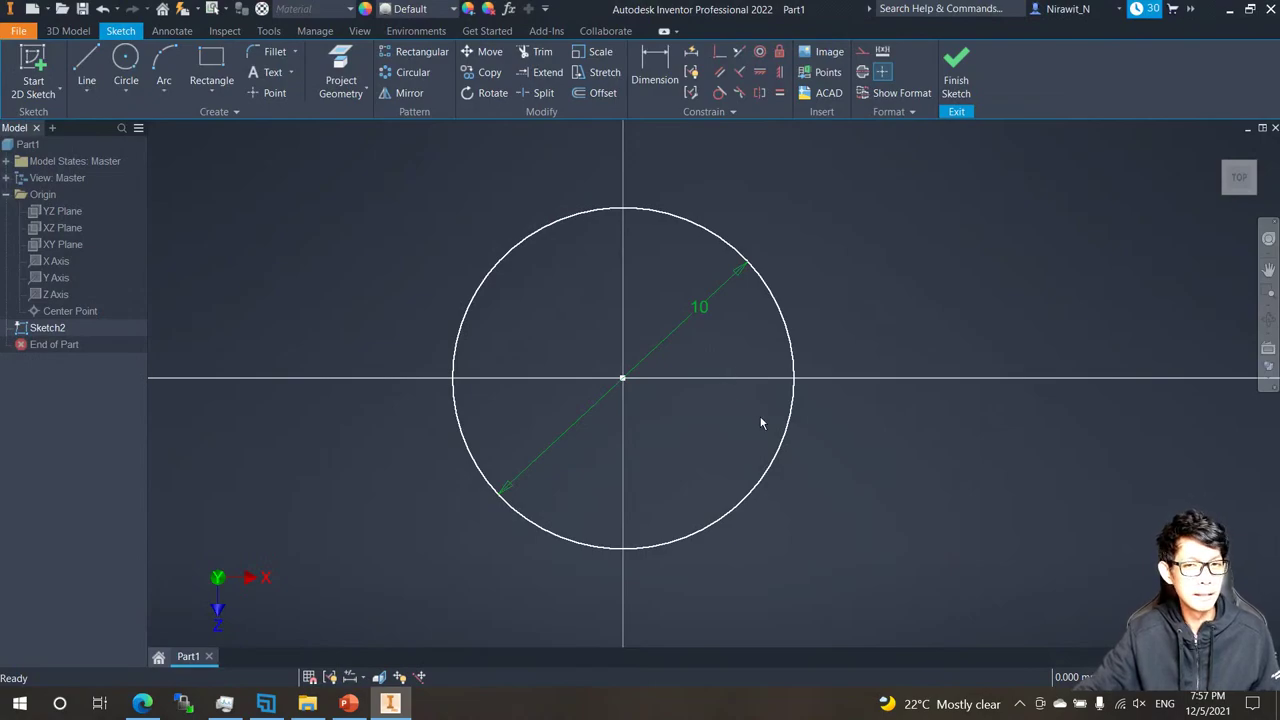
Reposition the 10 mm diameter dimension's text outside the circle on its upper right.
{"action": "mouse_move", "coordinate": [574, 335]}
{"action": "middle_mouse_down"}
{"action": "mouse_move", "coordinate": [566, 351]}
{"action": "mouse_move", "coordinate": [514, 357]}
{"action": "middle_mouse_up"}
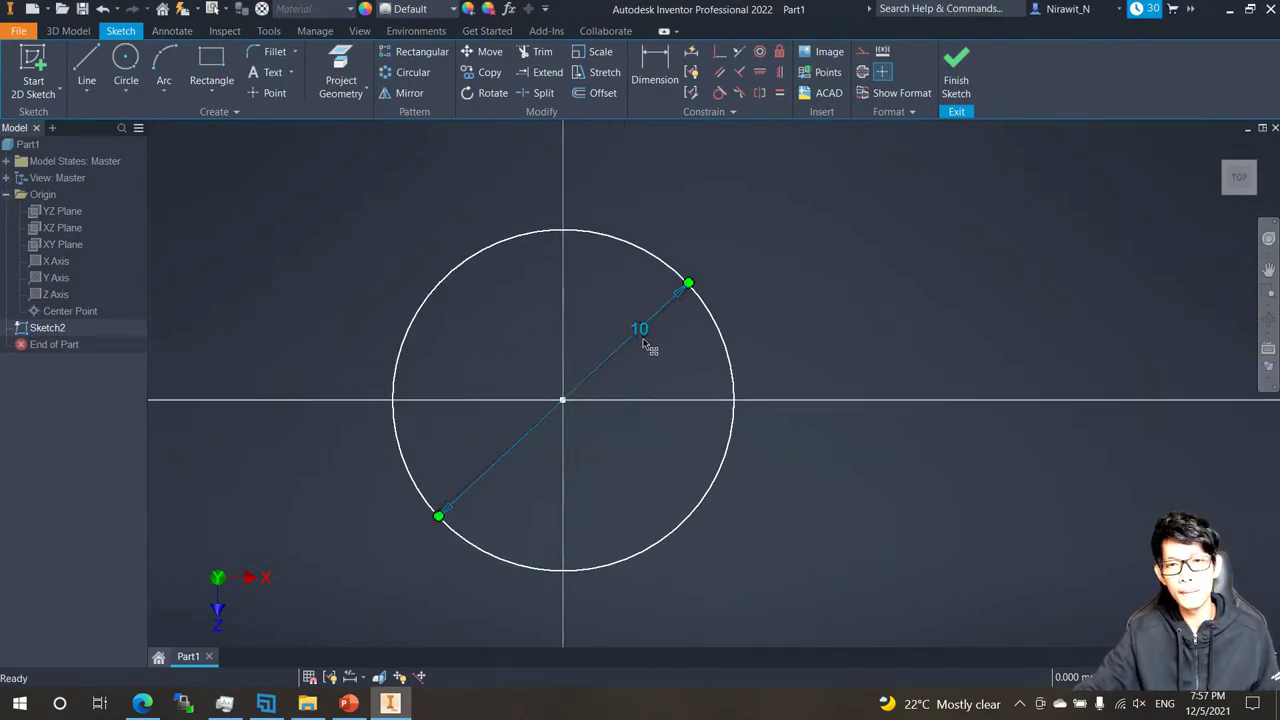
{"action": "left_click", "coordinate": [772, 276]}
{"action": "mouse_move", "coordinate": [609, 300]}
{"action": "middle_mouse_down"}
{"action": "mouse_move", "coordinate": [717, 291]}
{"action": "mouse_move", "coordinate": [717, 306]}
{"action": "middle_mouse_up"}
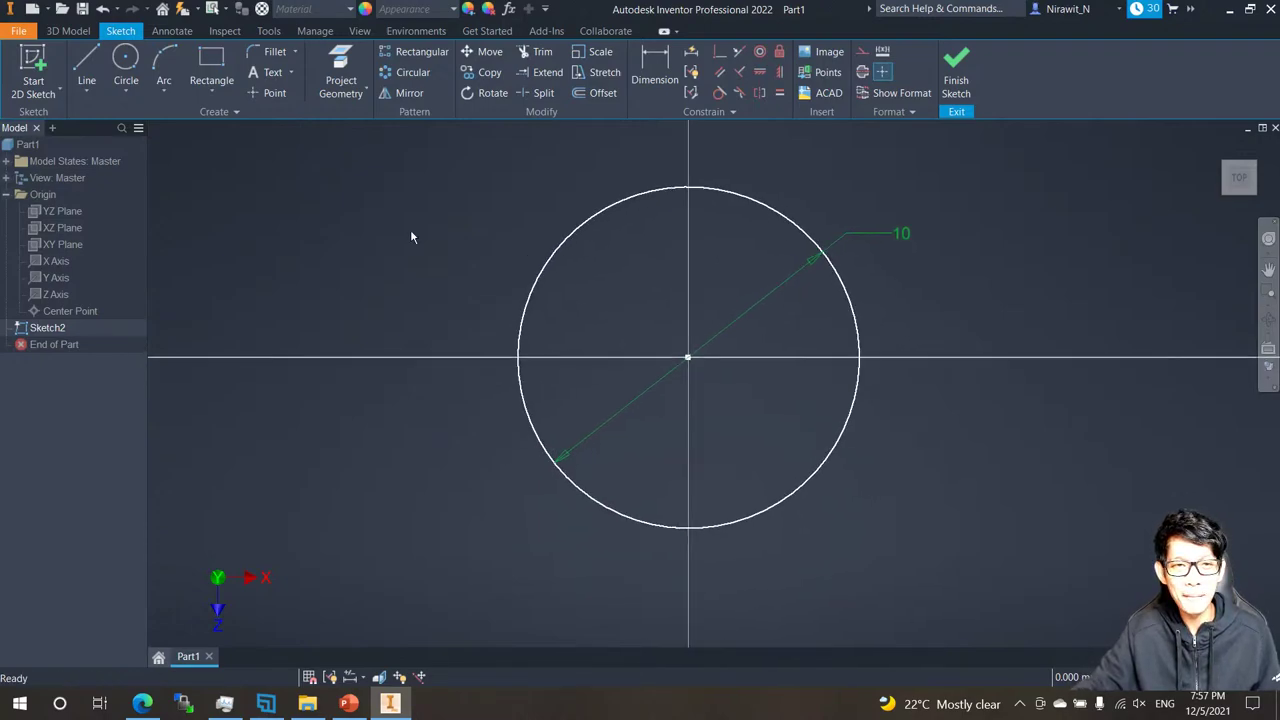
Draw a vertical line from the circle's centre up to the topmost point of the circle.
{"action": "left_click", "coordinate": [86, 60]}
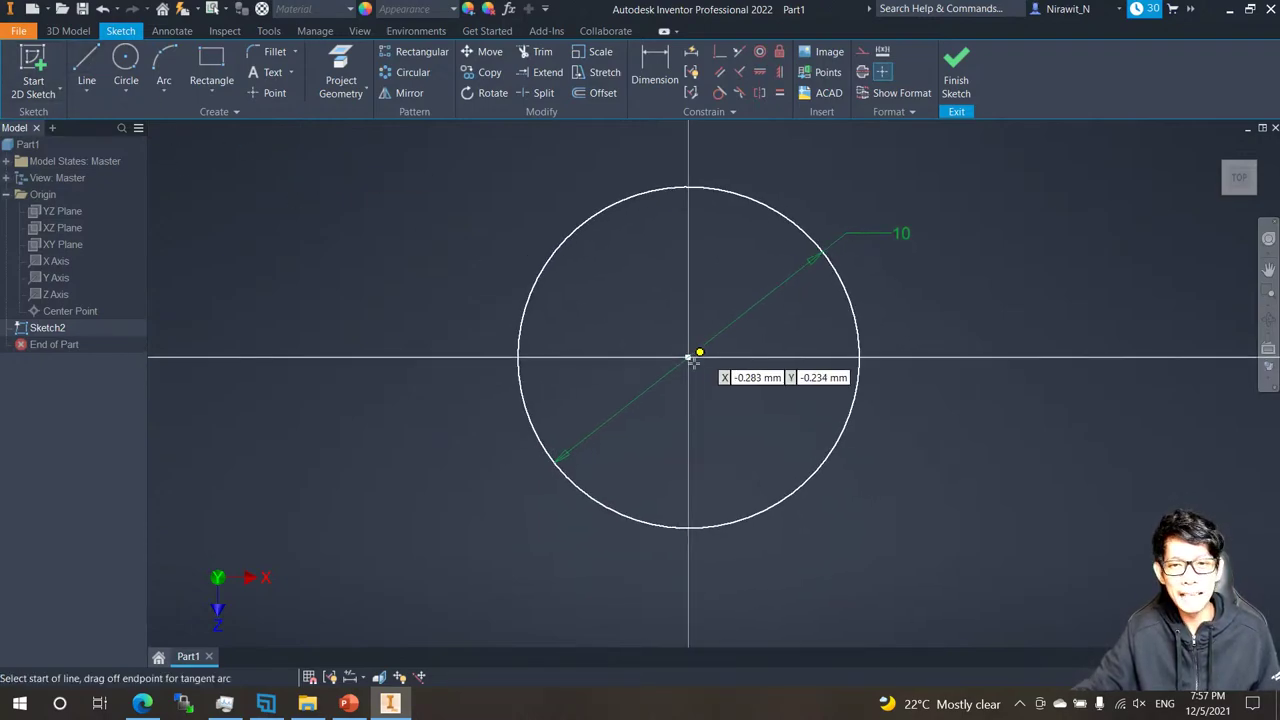
{"action": "left_click", "coordinate": [688, 358]}
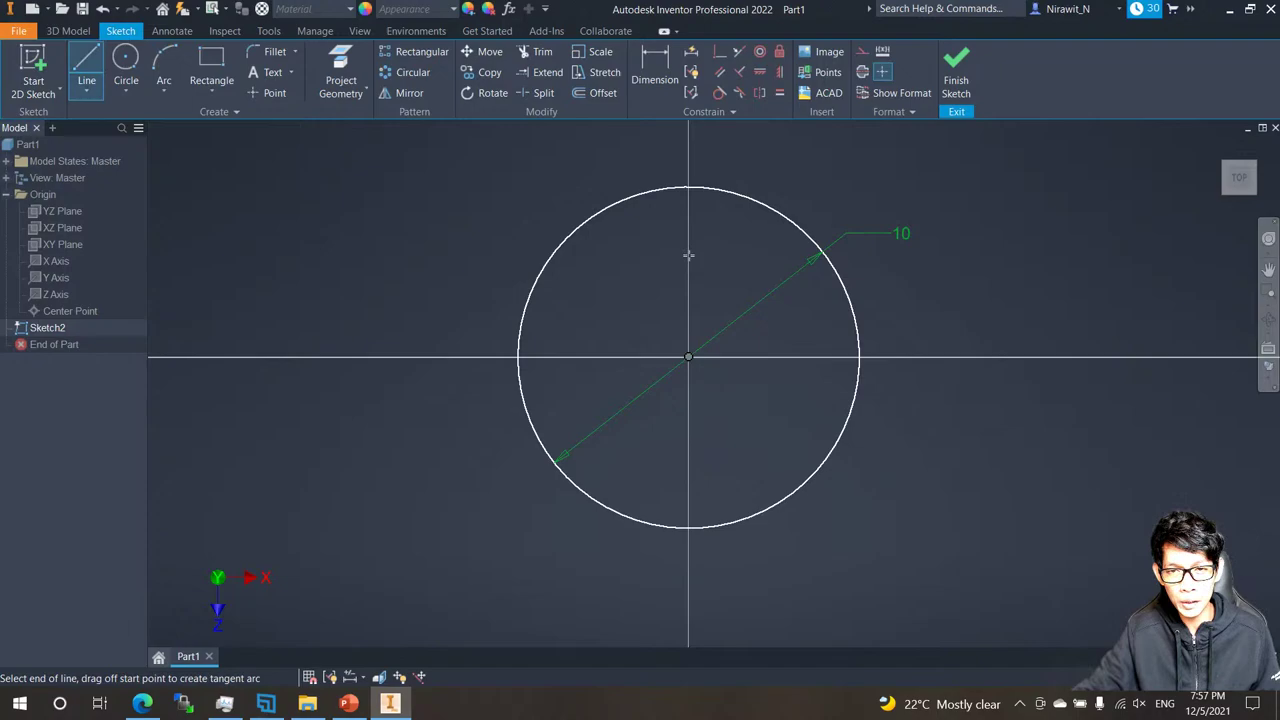
{"action": "left_click", "coordinate": [688, 190]}
{"action": "key", "text": "Escape"}
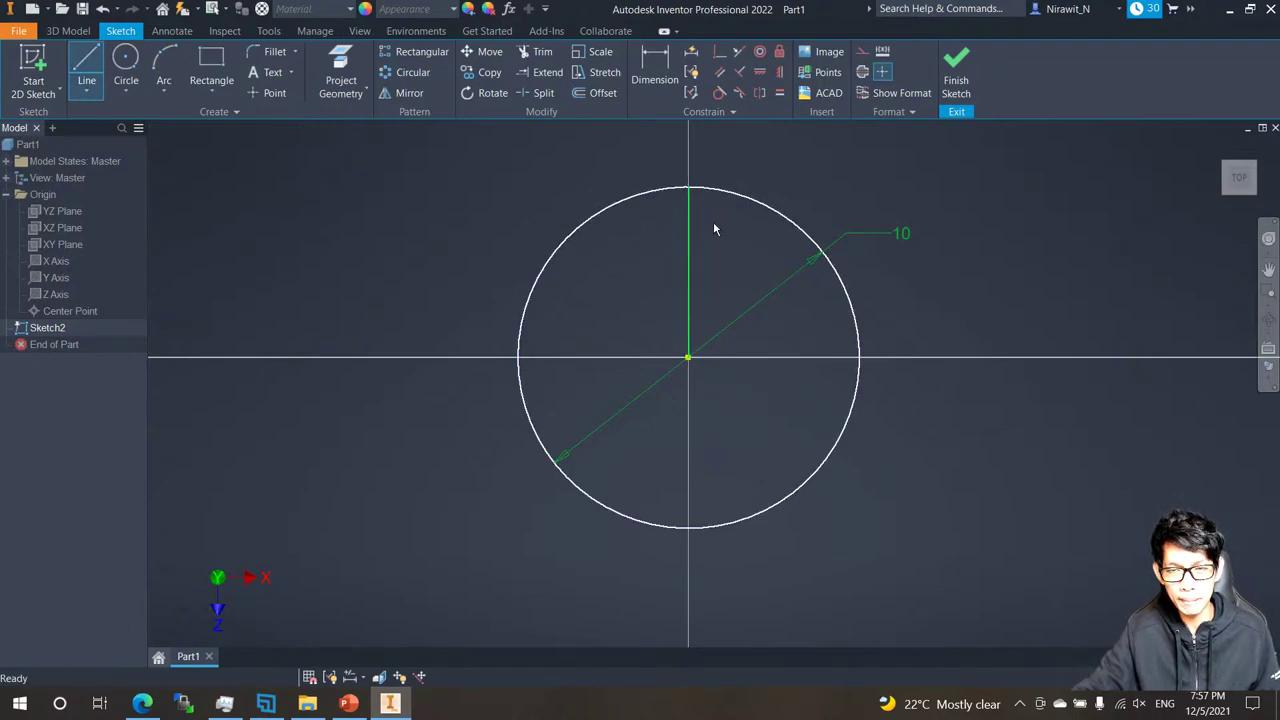
Draw a slanted line from the circle's topmost point down to the horizontal axis, ending left of the circle.
{"action": "middle_click_drag", "start_coordinate": [692, 236], "coordinate": [612, 282]}
{"action": "left_click", "coordinate": [87, 64]}
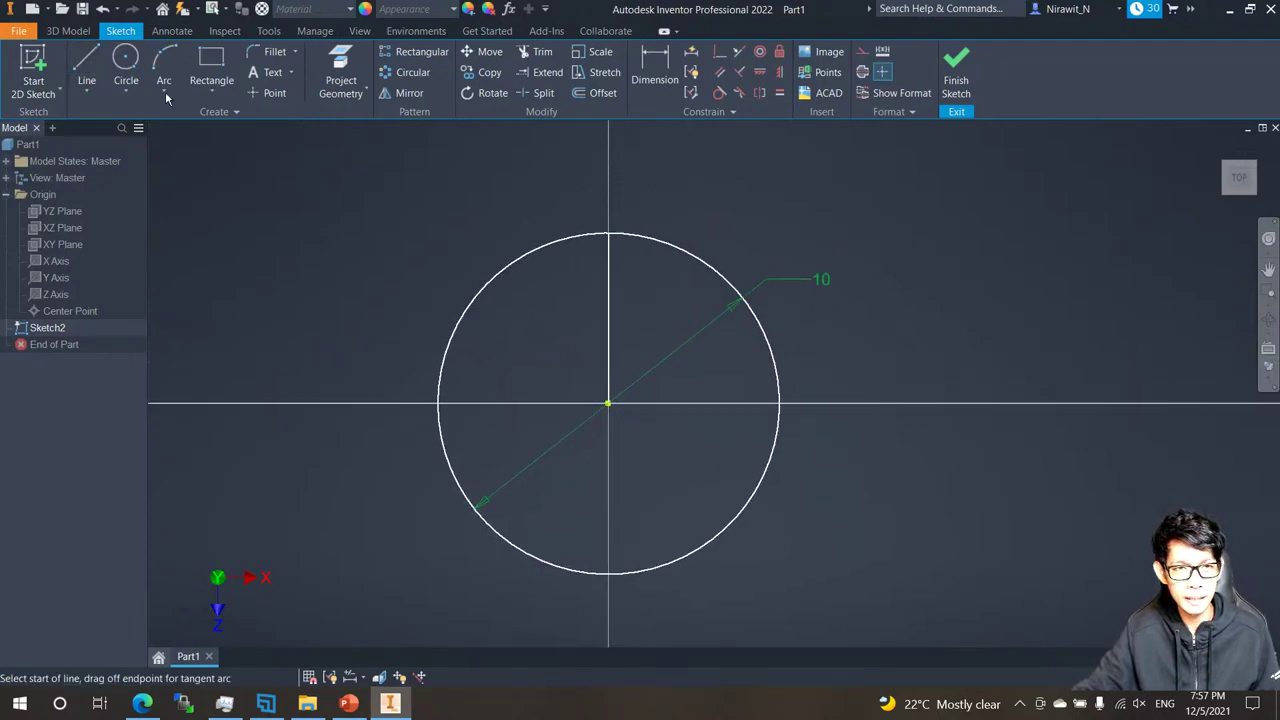
{"action": "left_click", "coordinate": [606, 232]}
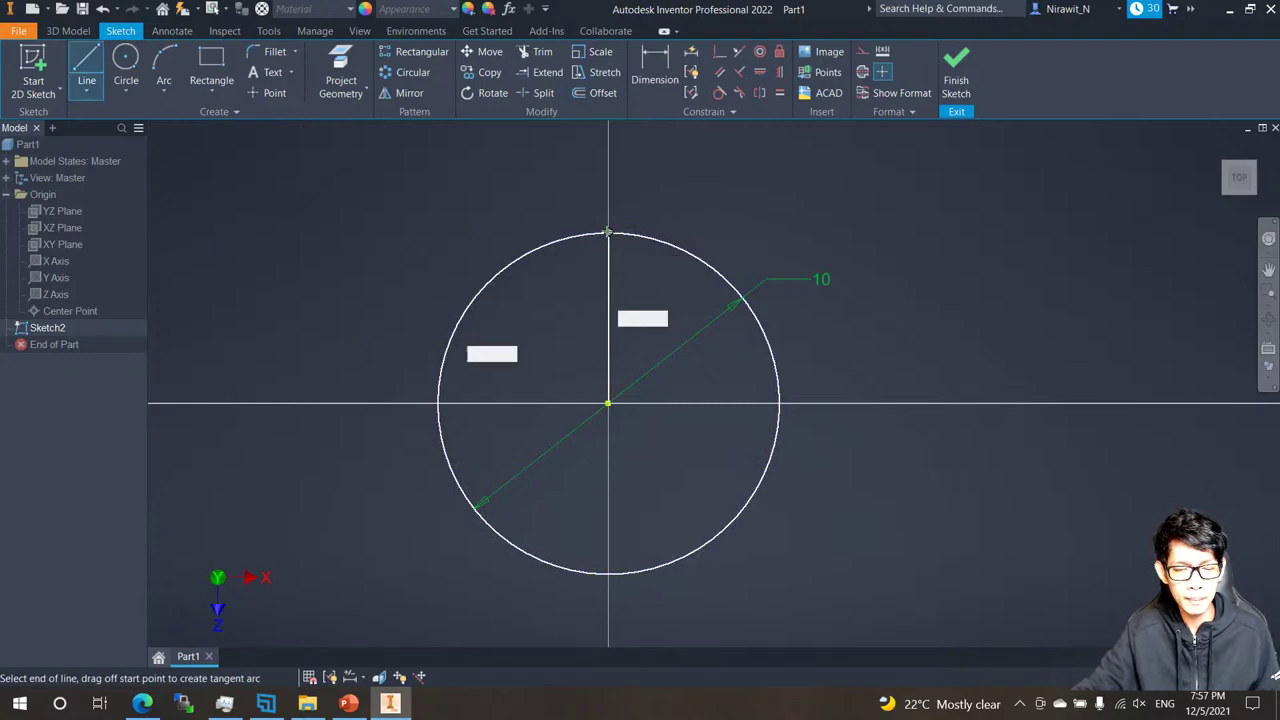
{"action": "left_click", "coordinate": [343, 403]}
{"action": "key", "text": "Escape"}
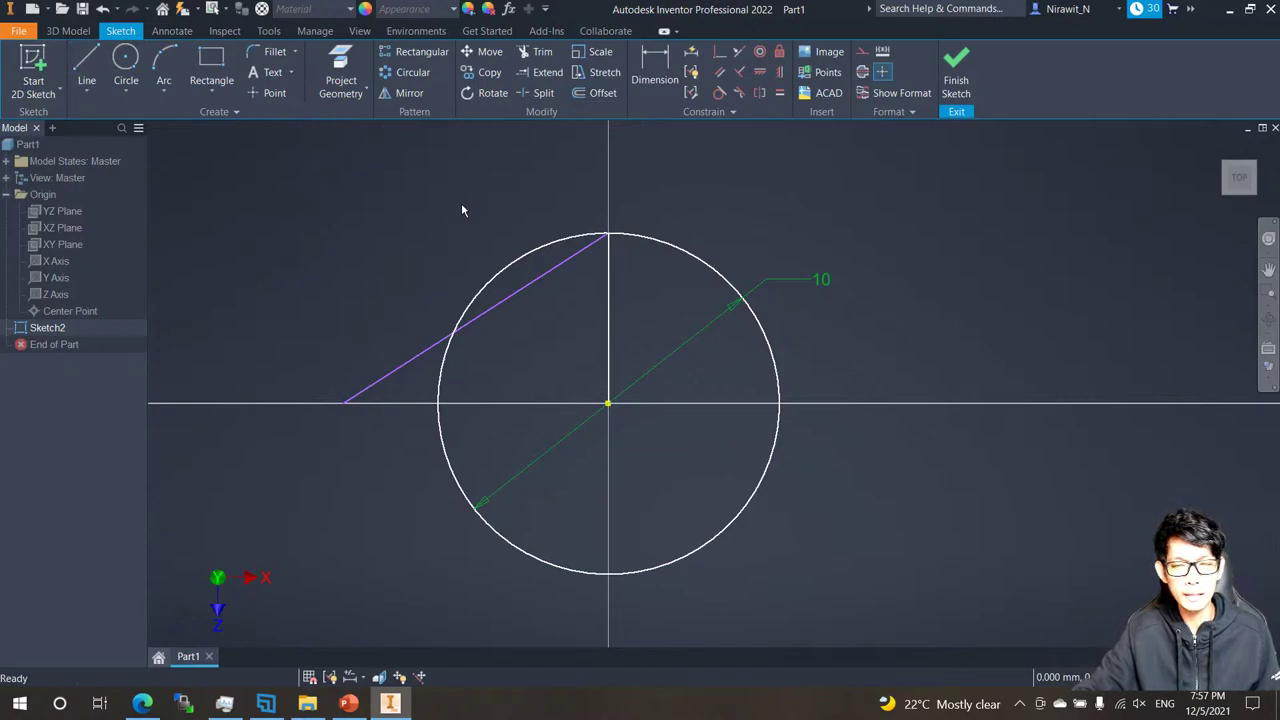
Project the origin X Axis into the sketch as reference geometry.
{"action": "left_click", "coordinate": [655, 70]}
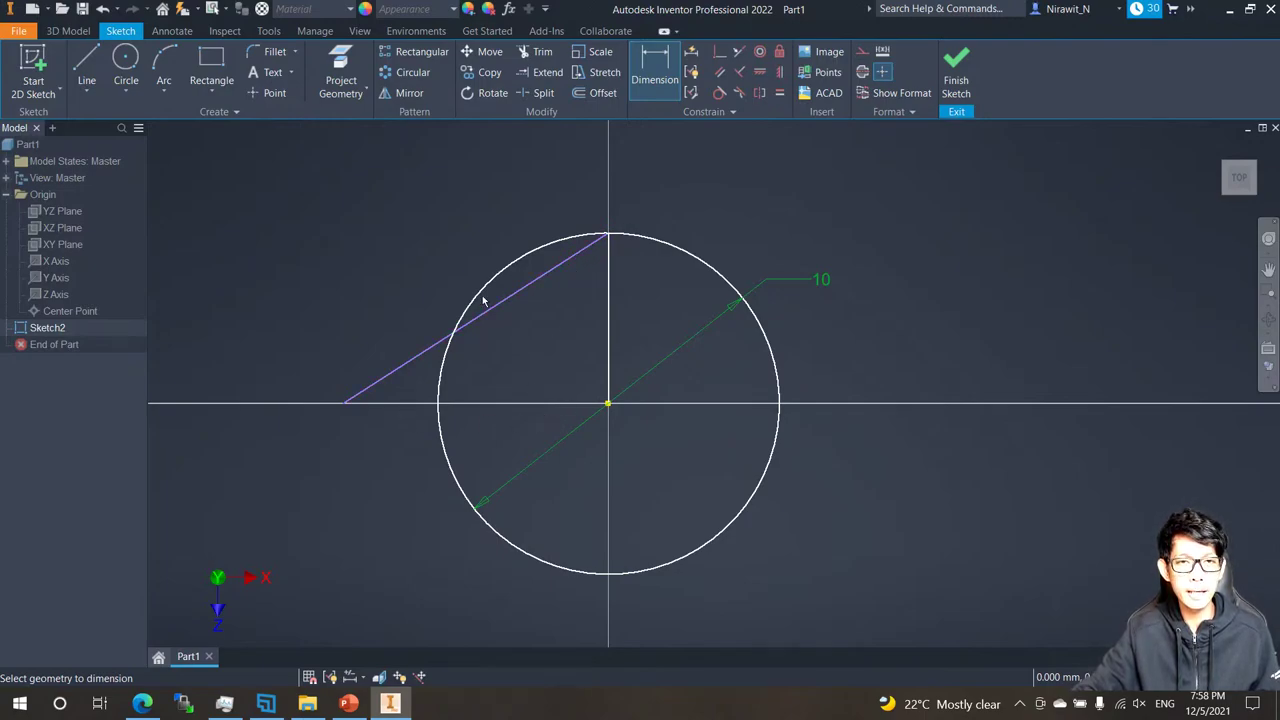
{"action": "left_click", "coordinate": [340, 60]}
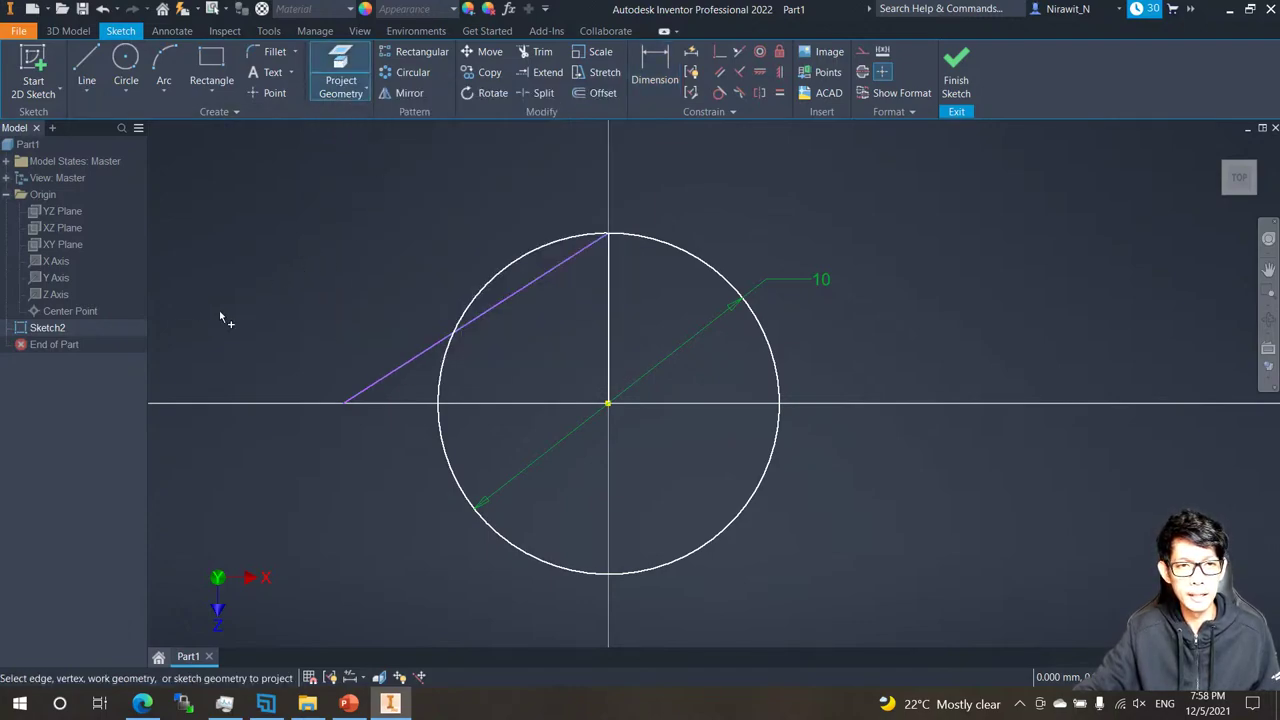
{"action": "left_click", "coordinate": [58, 265]}
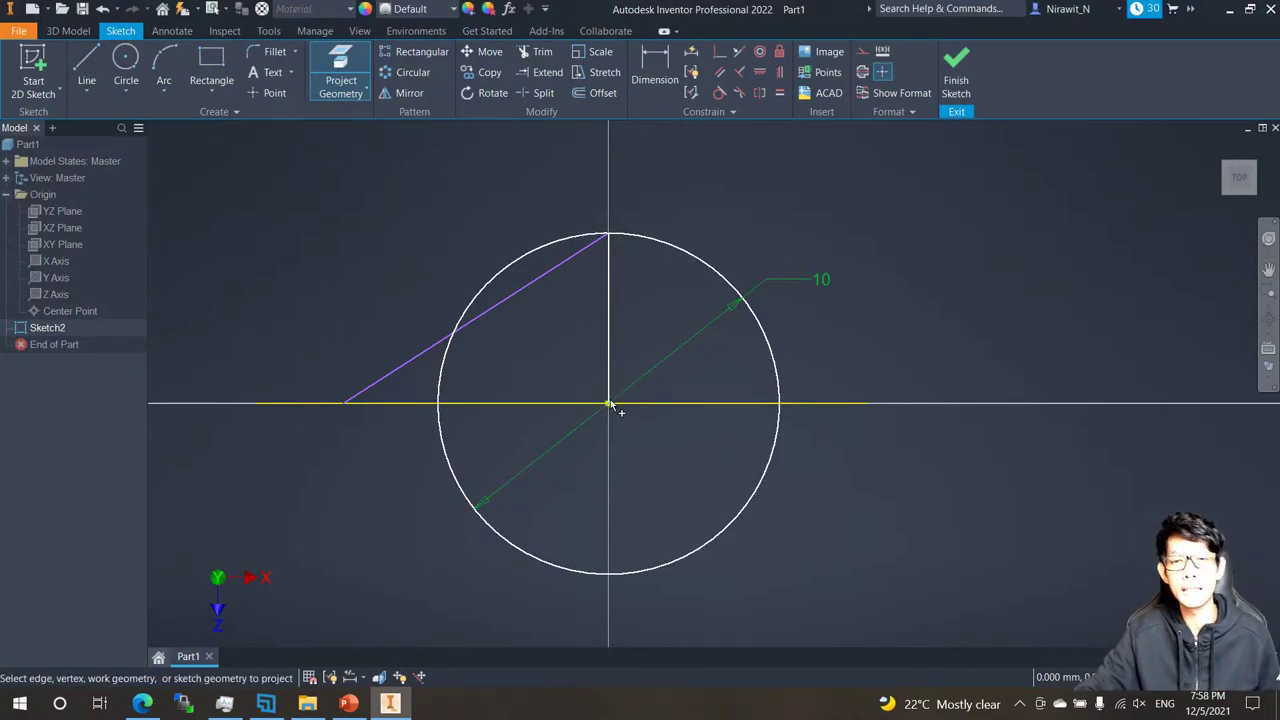
{"action": "key", "text": "Escape"}
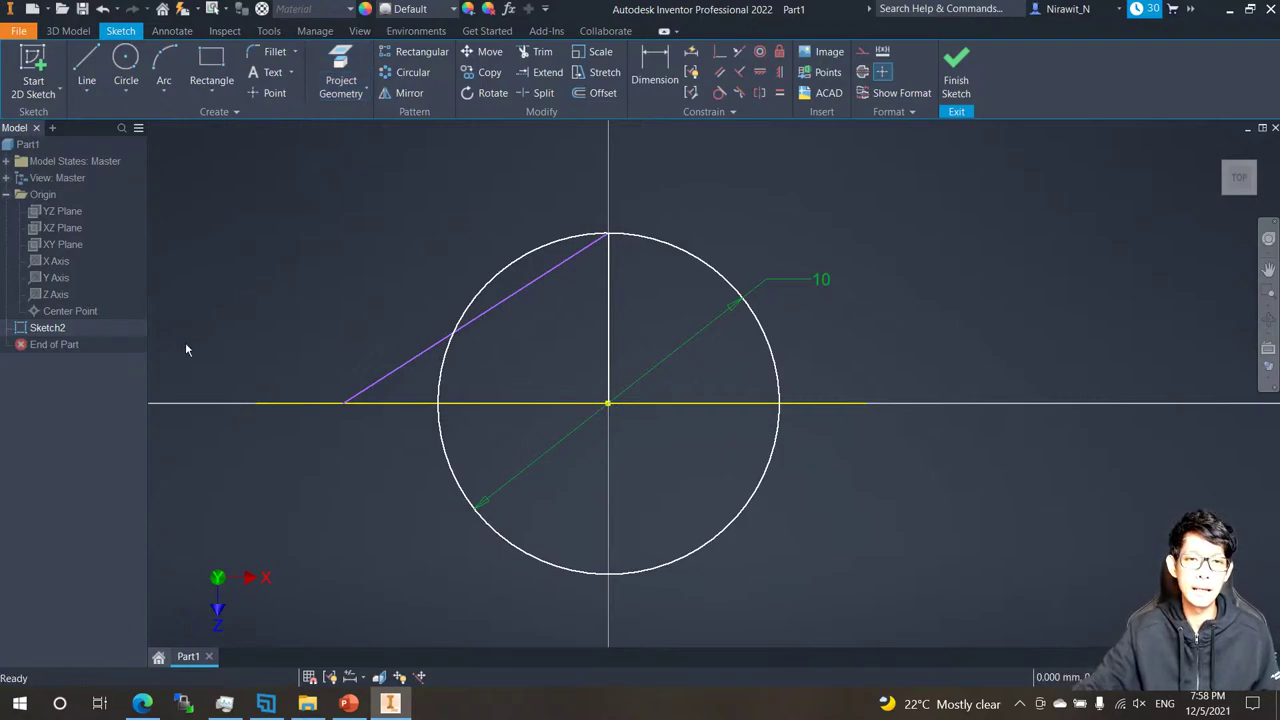
Convert the projected X axis line to construction geometry.
{"action": "middle_click_drag", "start_coordinate": [505, 416], "coordinate": [528, 463]}
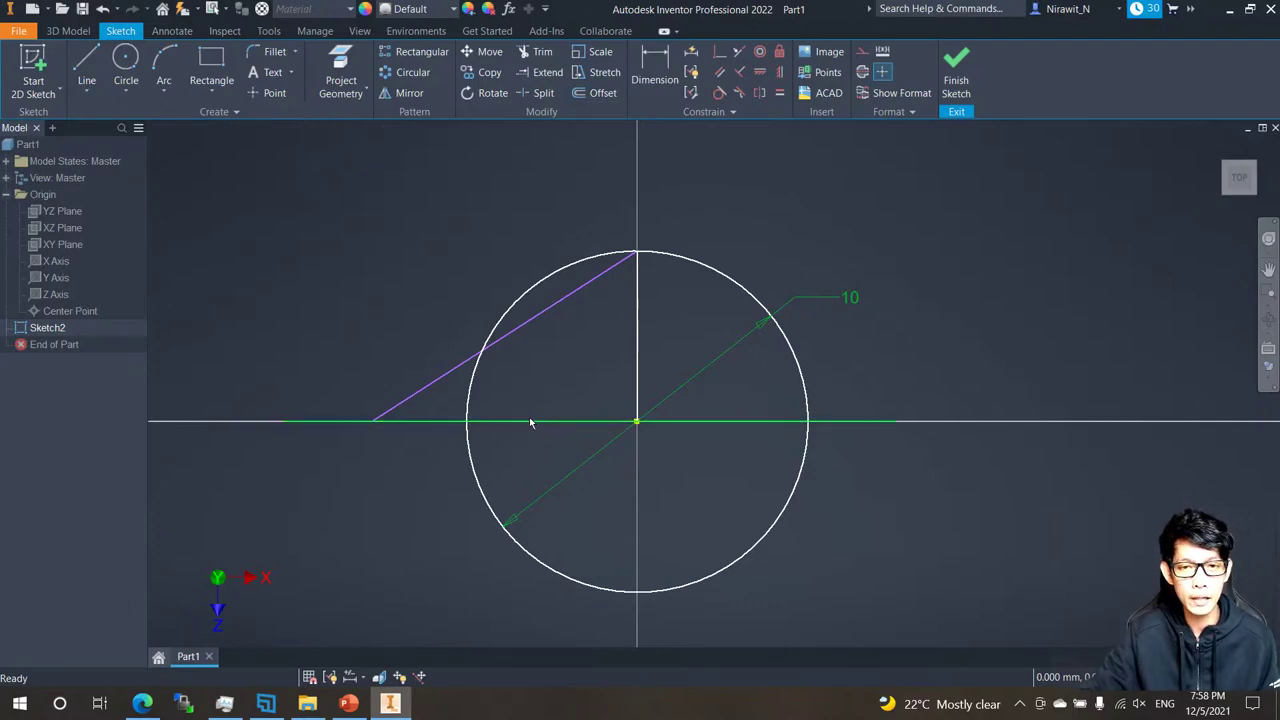
{"action": "right_click", "coordinate": [530, 421]}
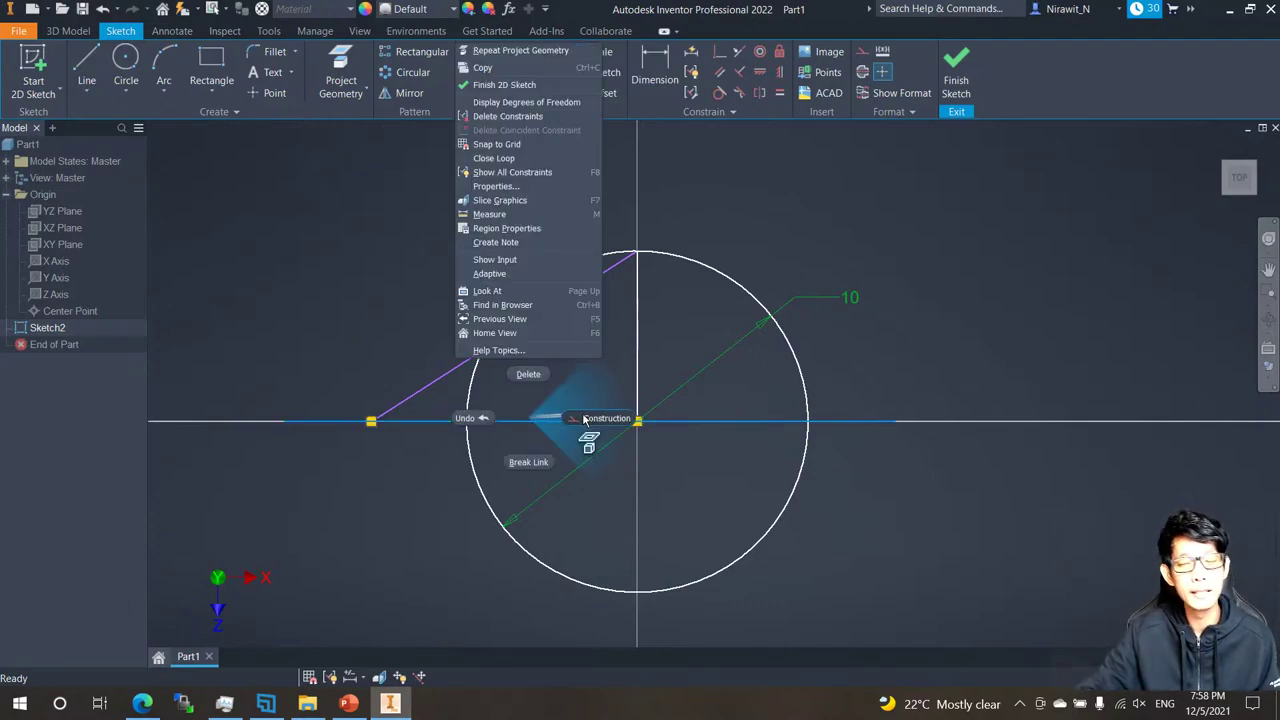
{"action": "left_click", "coordinate": [585, 418]}
{"action": "middle_click_drag", "start_coordinate": [577, 425], "coordinate": [560, 422]}
{"action": "left_click", "coordinate": [514, 457]}
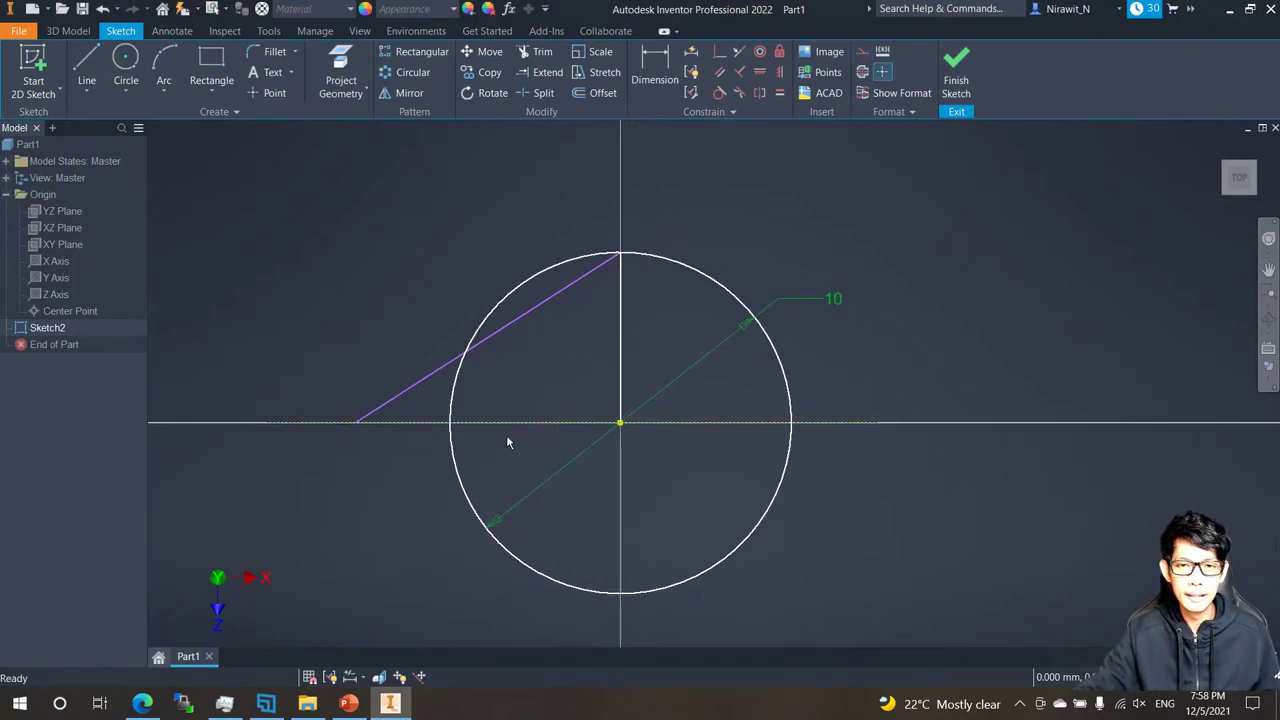
{"action": "scroll", "coordinate": [506, 440], "scroll_direction": "up", "scroll_amount": 3}
{"action": "scroll", "coordinate": [497, 425], "scroll_direction": "down", "scroll_amount": 3}
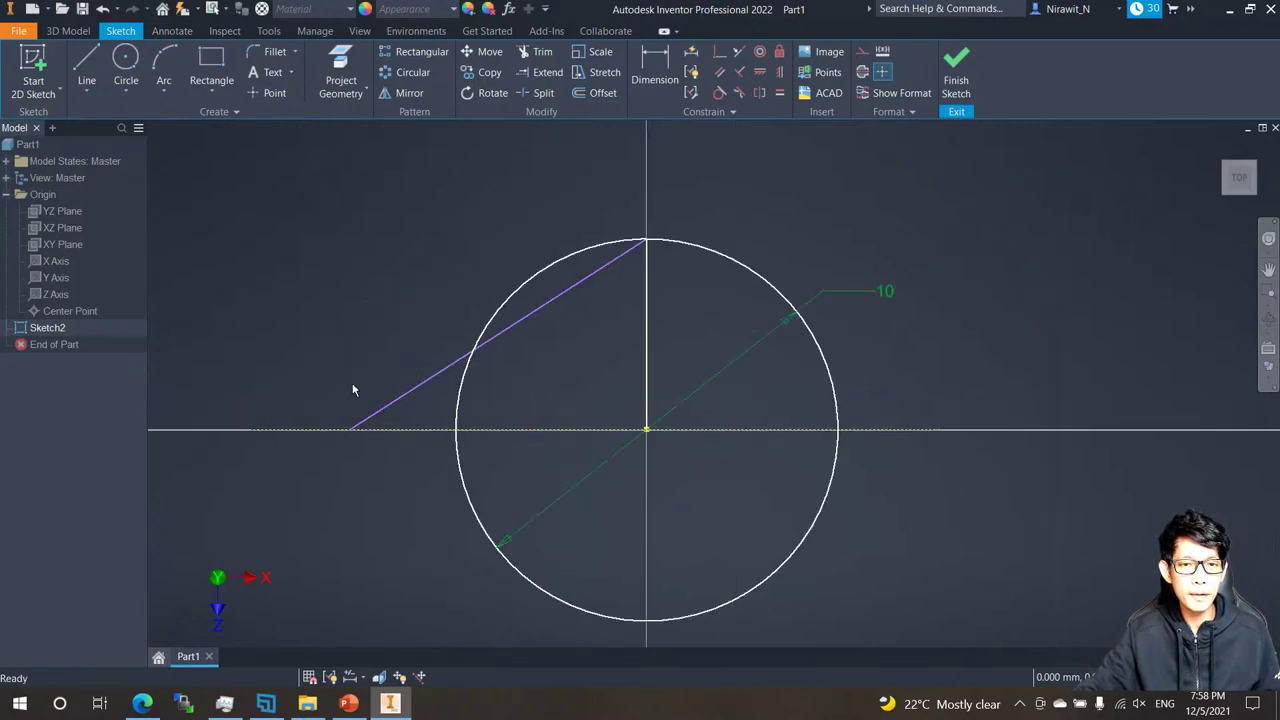
Pull the slanted line's free end above the X axis and dimension the angle between them as 22 degrees.
{"action": "left_click_drag", "start_coordinate": [350, 430], "coordinate": [331, 357]}
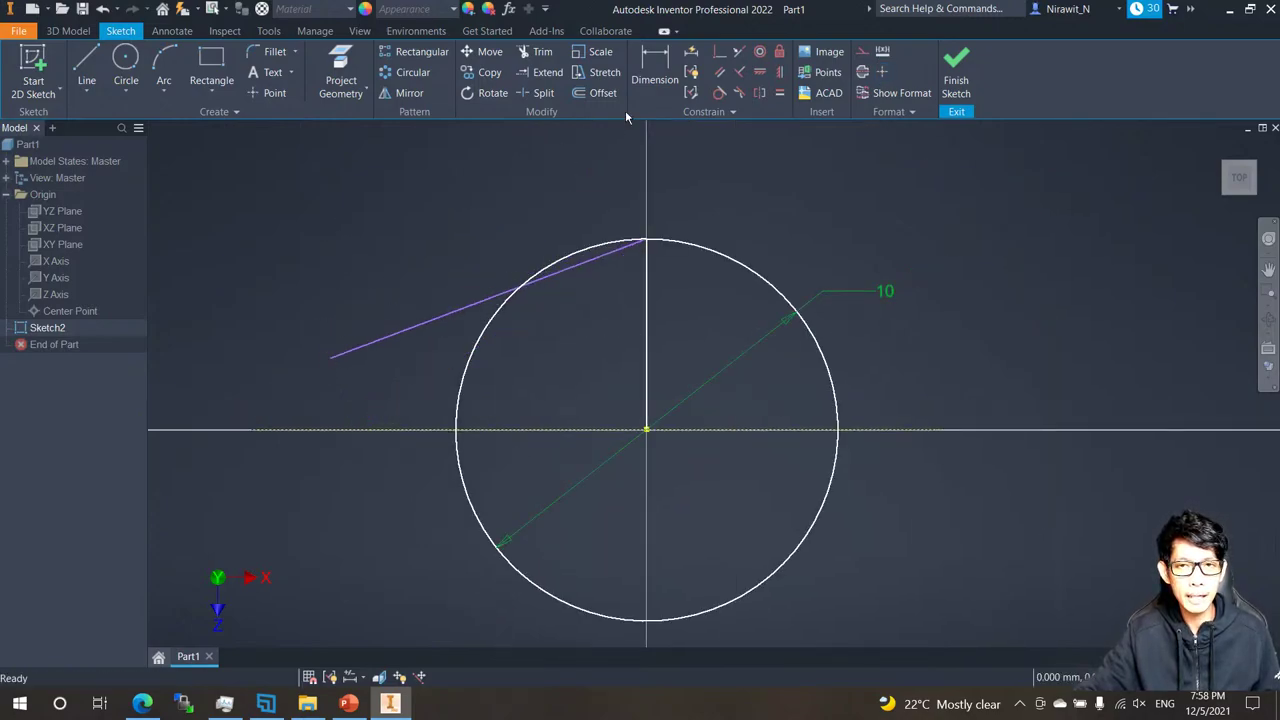
{"action": "left_click", "coordinate": [652, 79]}
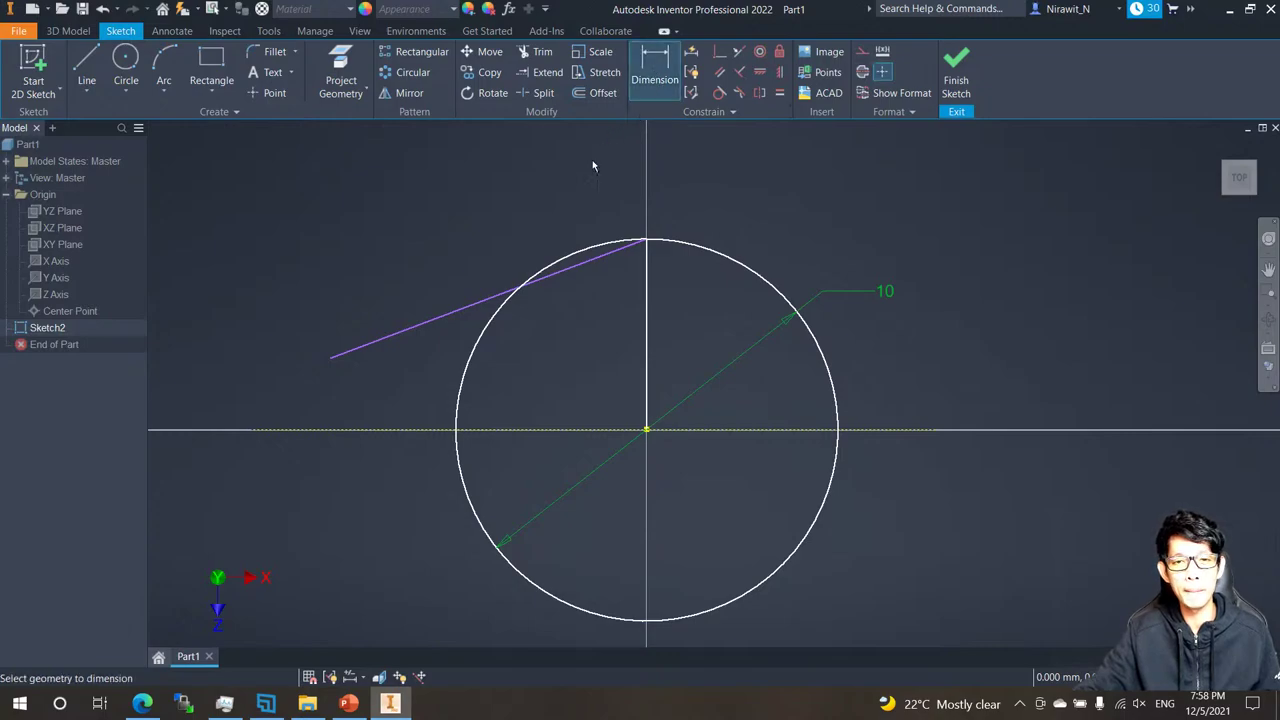
{"action": "left_click", "coordinate": [489, 297]}
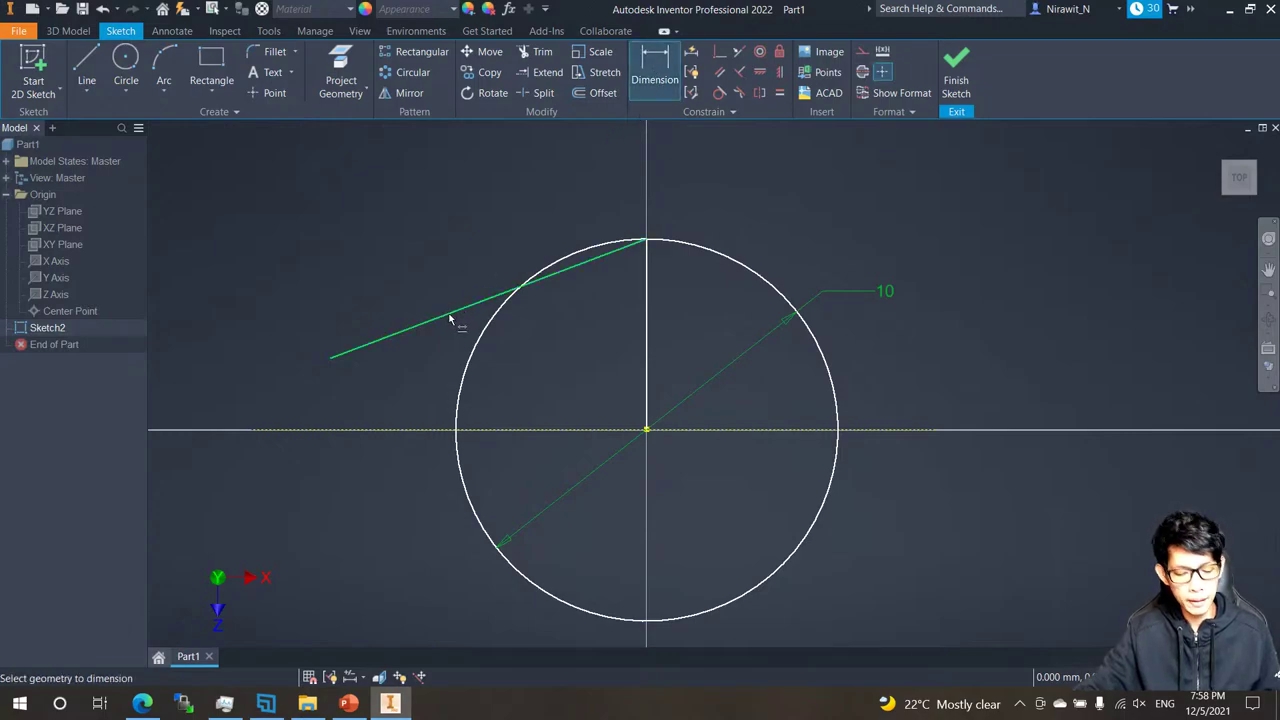
{"action": "left_click_drag", "start_coordinate": [382, 352], "coordinate": [349, 331]}
{"action": "key", "text": "Escape"}
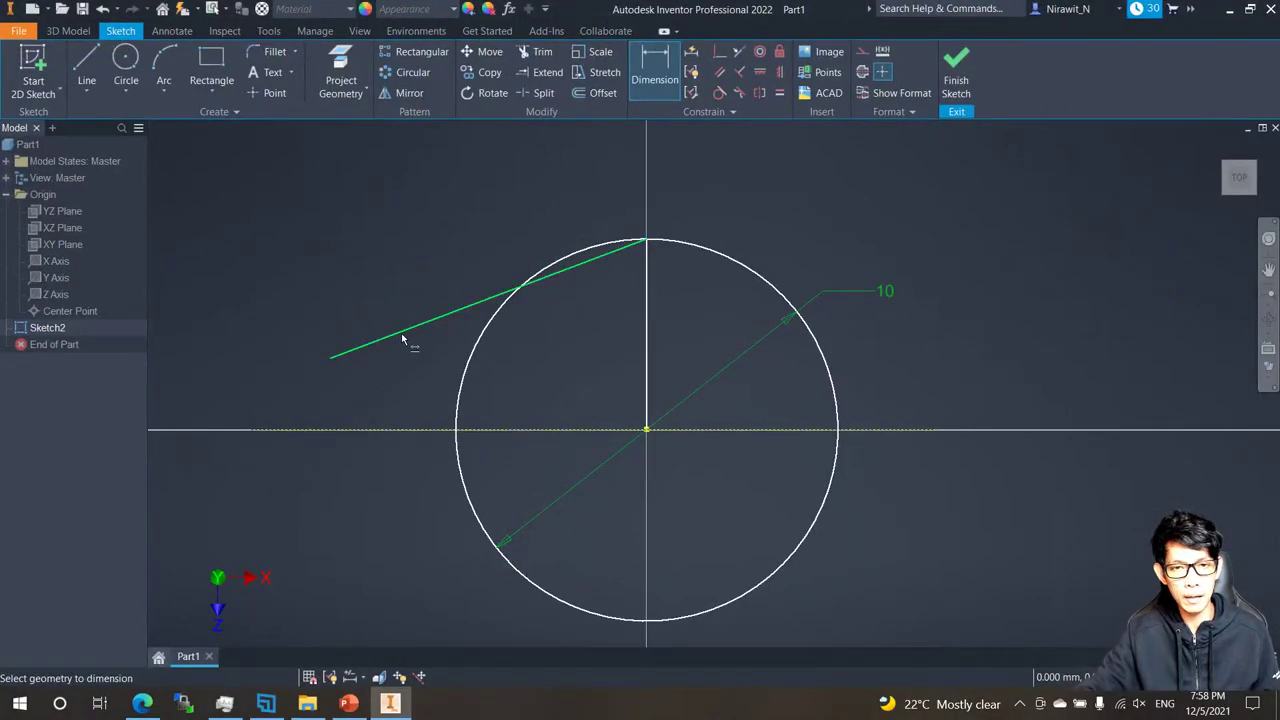
{"action": "left_click", "coordinate": [408, 430]}
{"action": "left_click", "coordinate": [537, 374]}
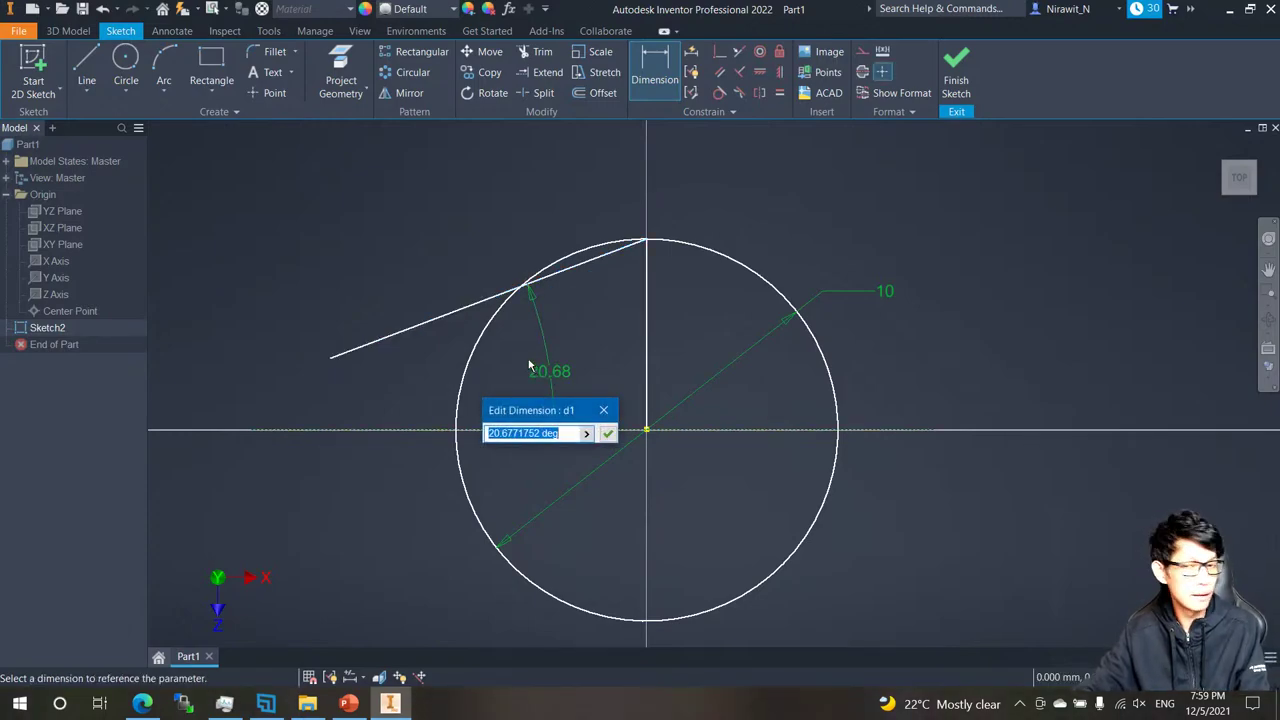
{"action": "type", "text": "22"}
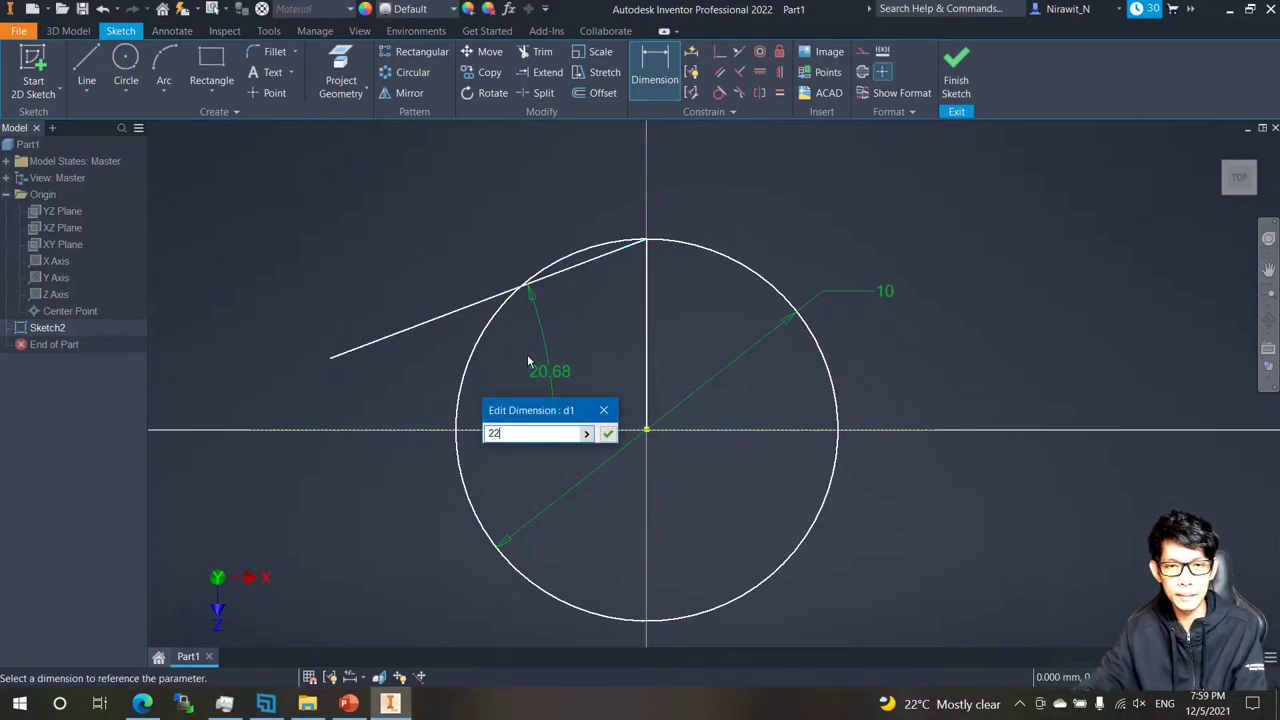
{"action": "key", "text": "Return"}
{"action": "key", "text": "Escape"}
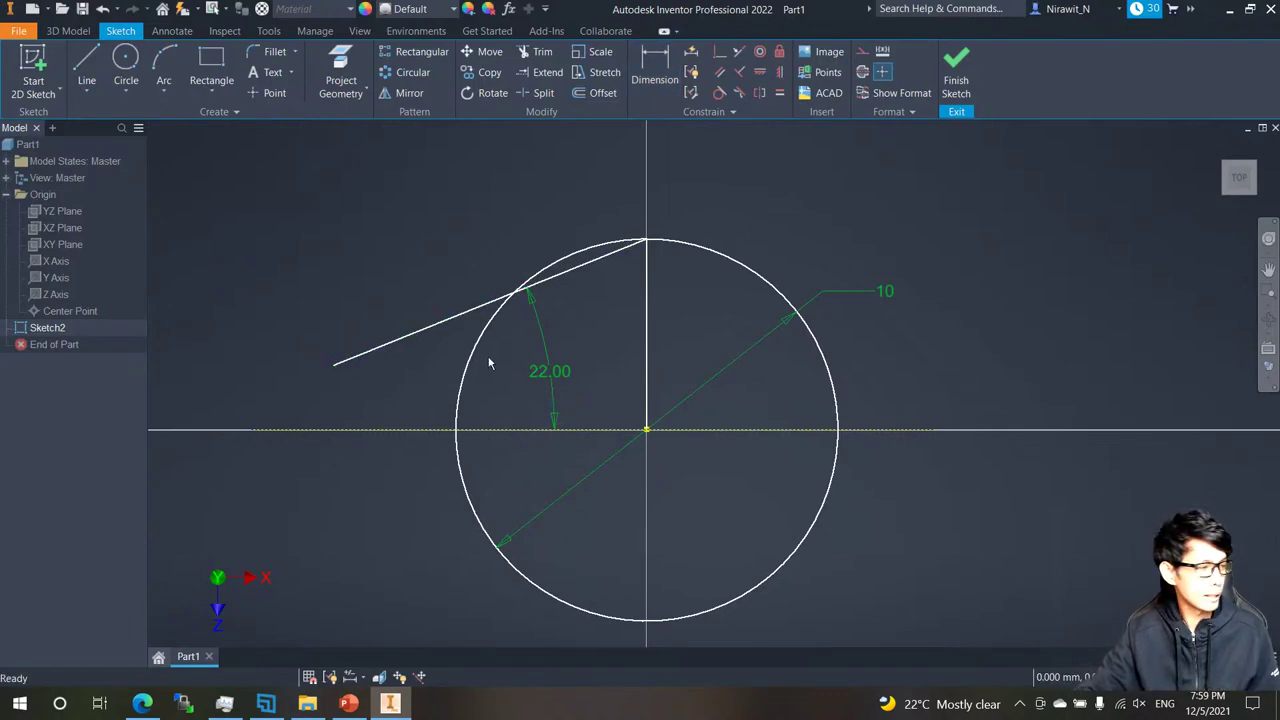
Trim the part of the slanted line outside the circle and the short arc above the line.
{"action": "scroll", "coordinate": [533, 310], "scroll_direction": "down", "scroll_amount": 3}
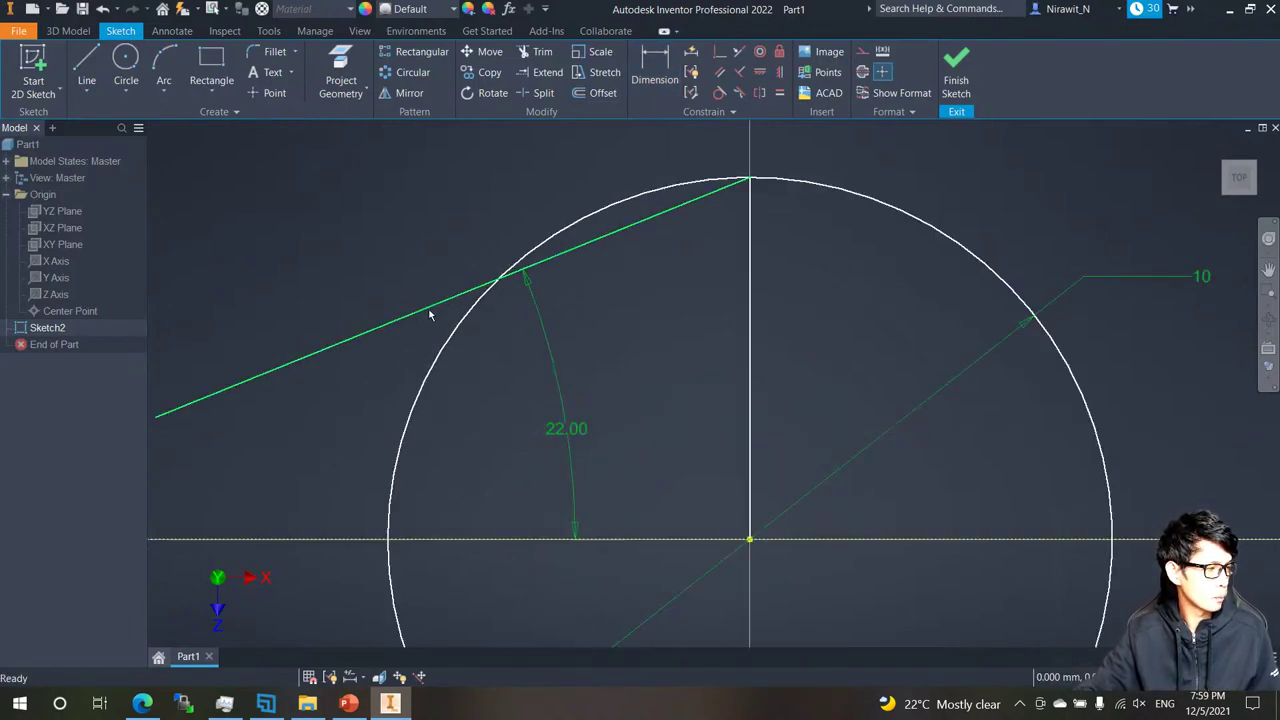
{"action": "left_click", "coordinate": [428, 308]}
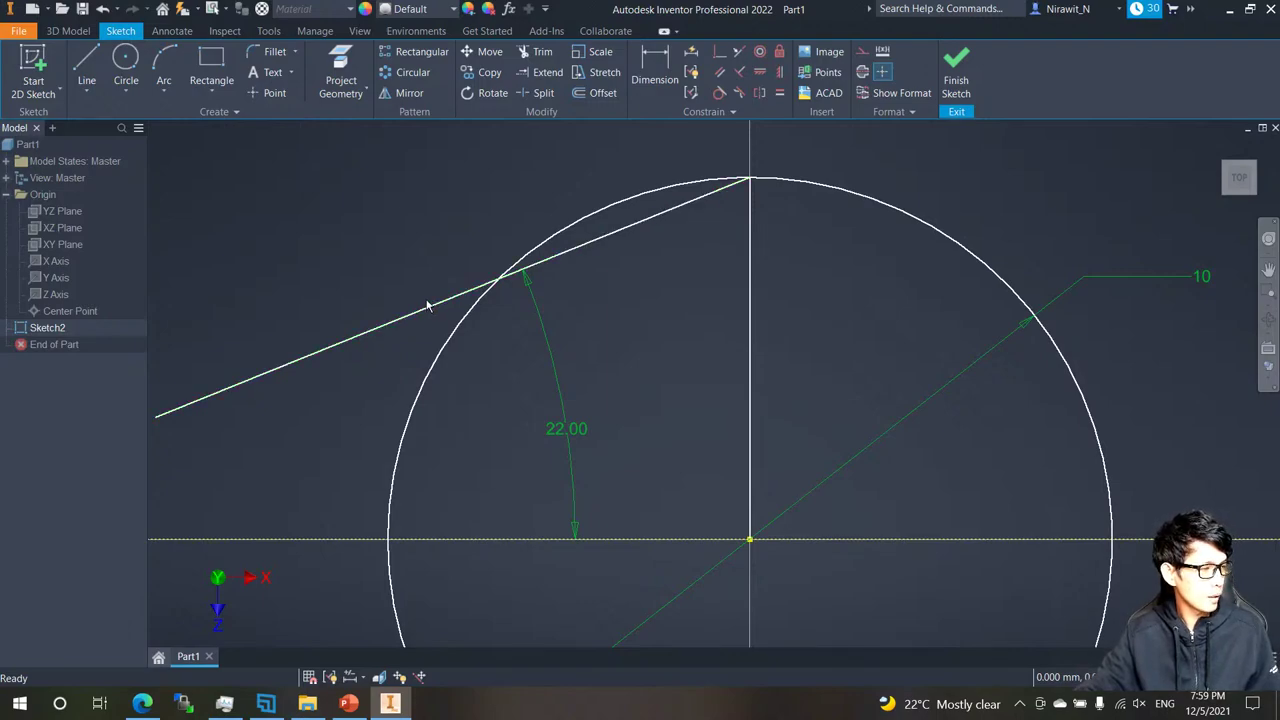
{"action": "scroll", "coordinate": [428, 308], "scroll_direction": "up", "scroll_amount": 2}
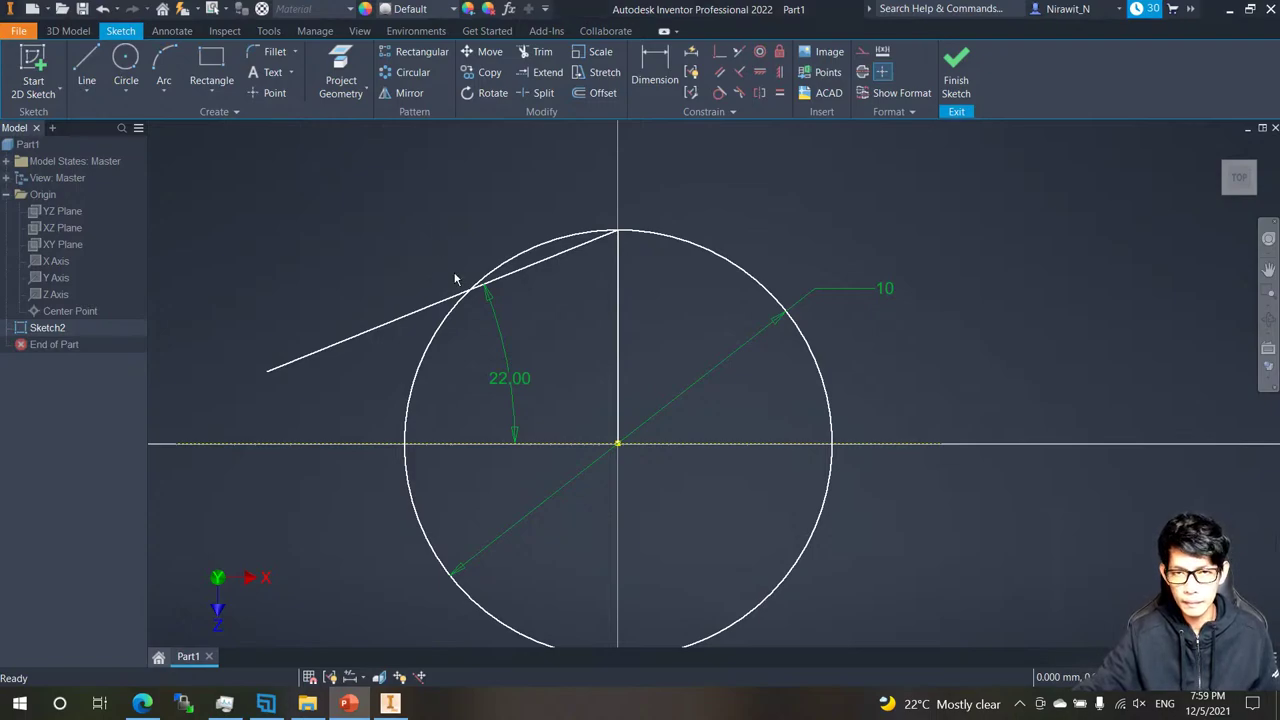
{"action": "scroll", "coordinate": [487, 289], "scroll_direction": "down", "scroll_amount": 3}
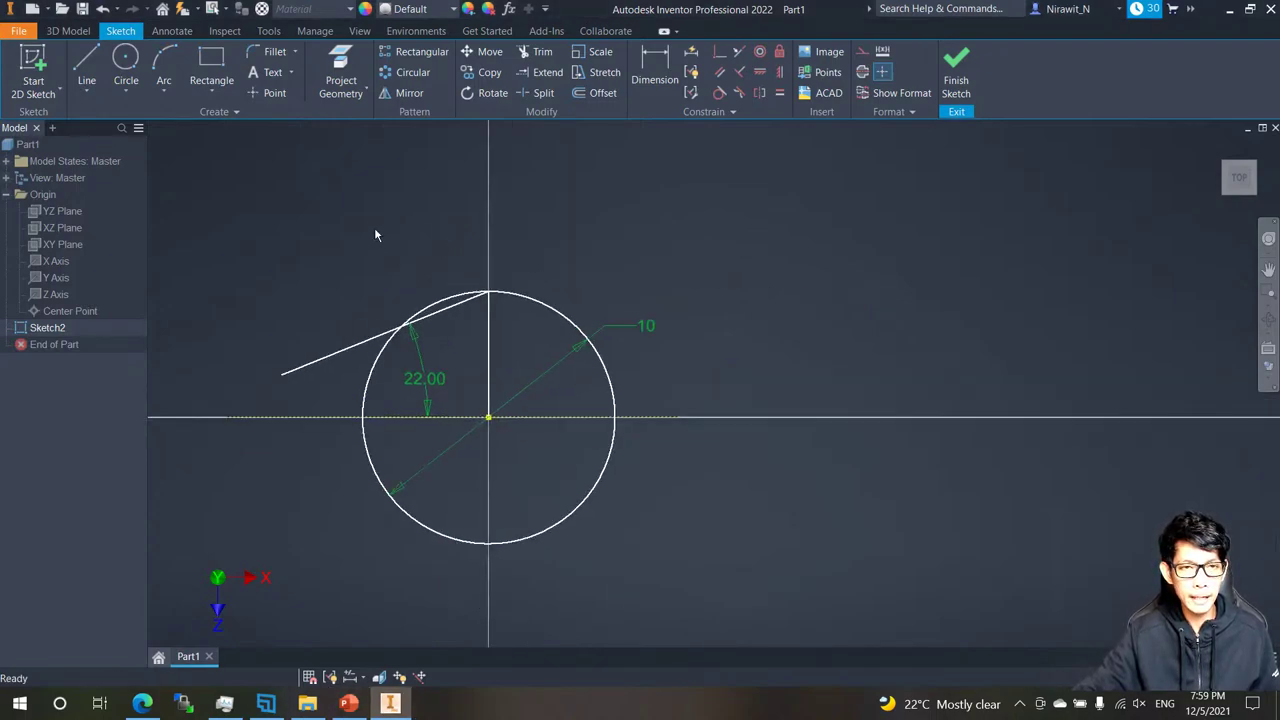
{"action": "left_click", "coordinate": [540, 52]}
{"action": "left_click", "coordinate": [366, 340]}
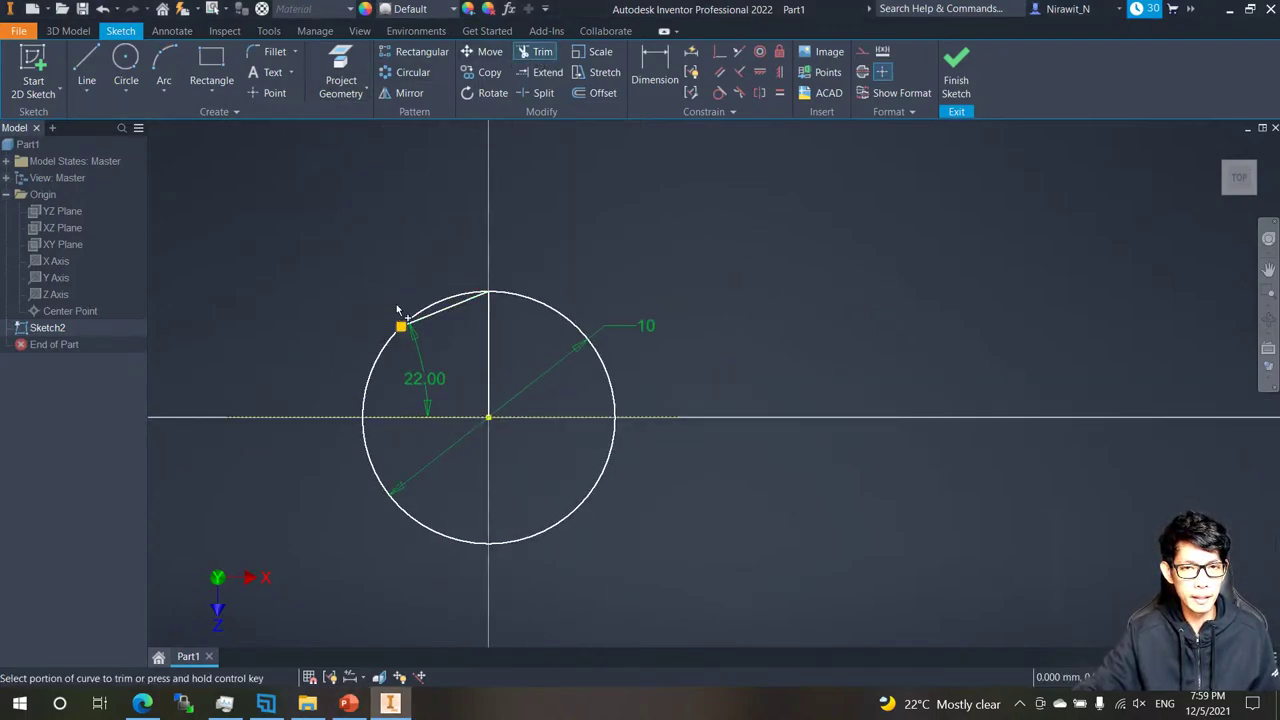
{"action": "left_click", "coordinate": [435, 308]}
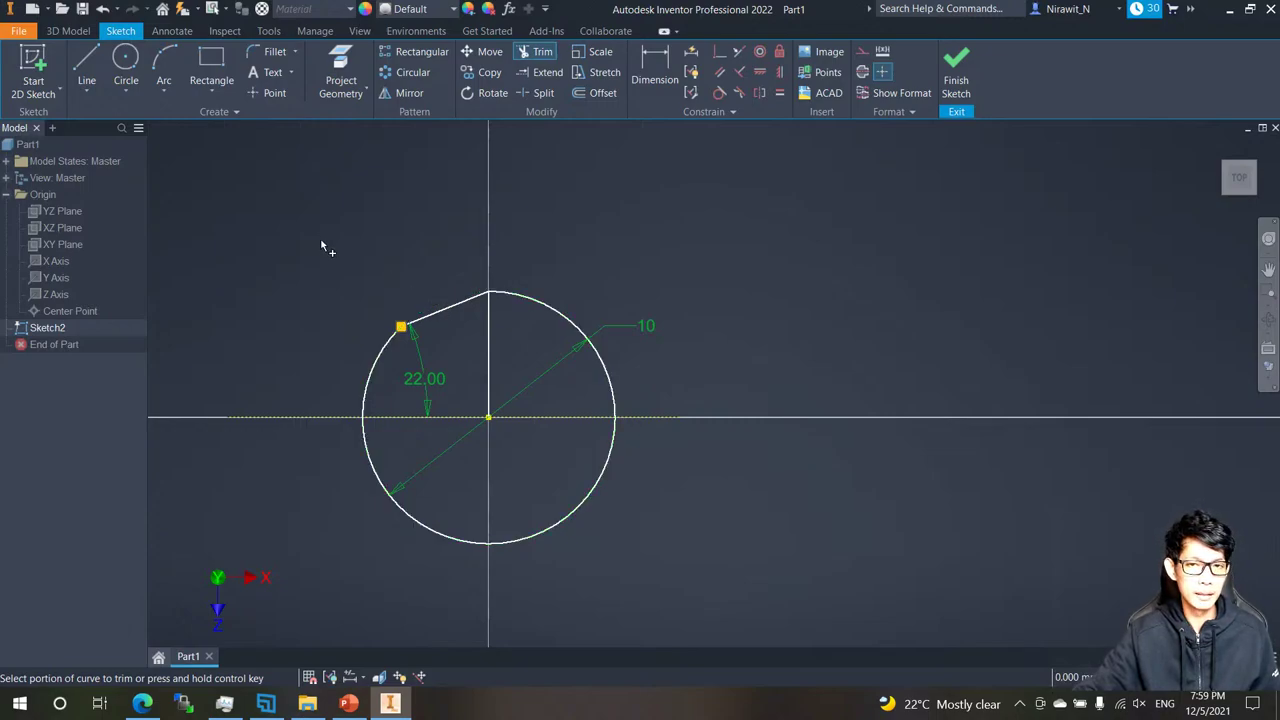
Set the circle's diameter dimension to 20 mm.
{"action": "double_click", "coordinate": [646, 326]}
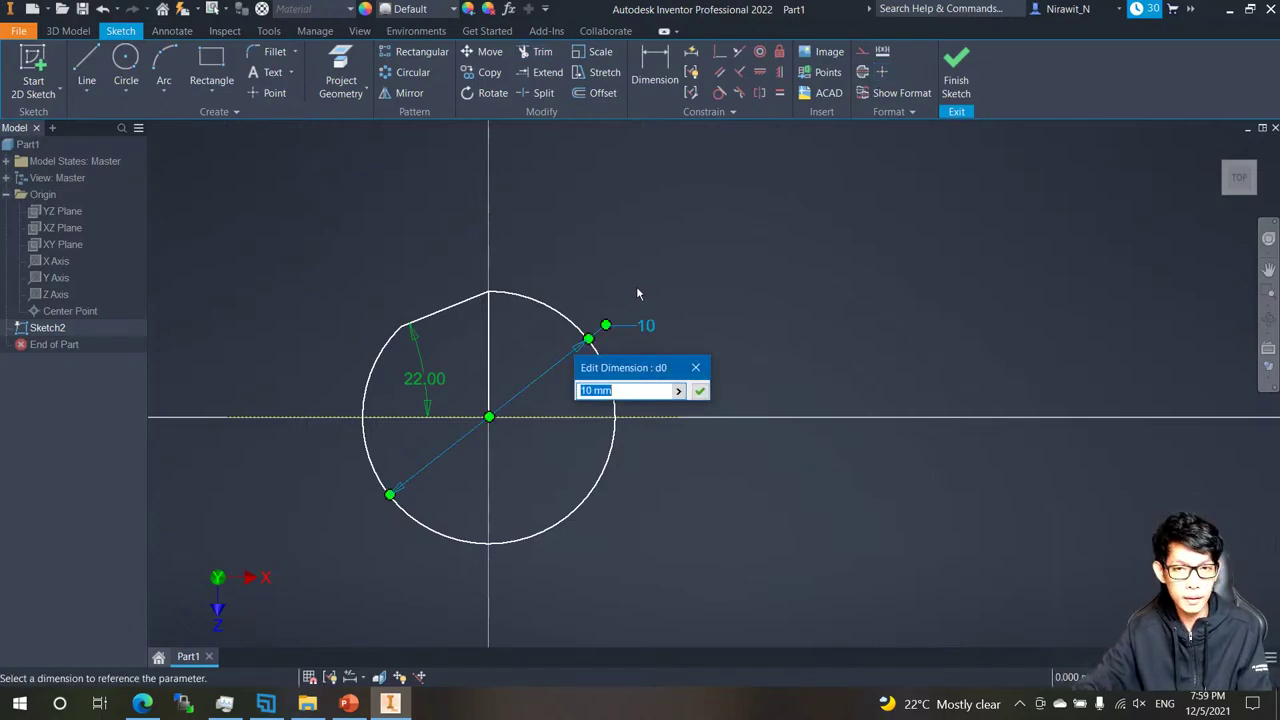
{"action": "type", "text": "20"}
{"action": "key", "text": "Return"}
Convert the vertical line from the centre to the top of the circle to construction geometry.
{"action": "middle_click_drag", "start_coordinate": [576, 346], "coordinate": [600, 357]}
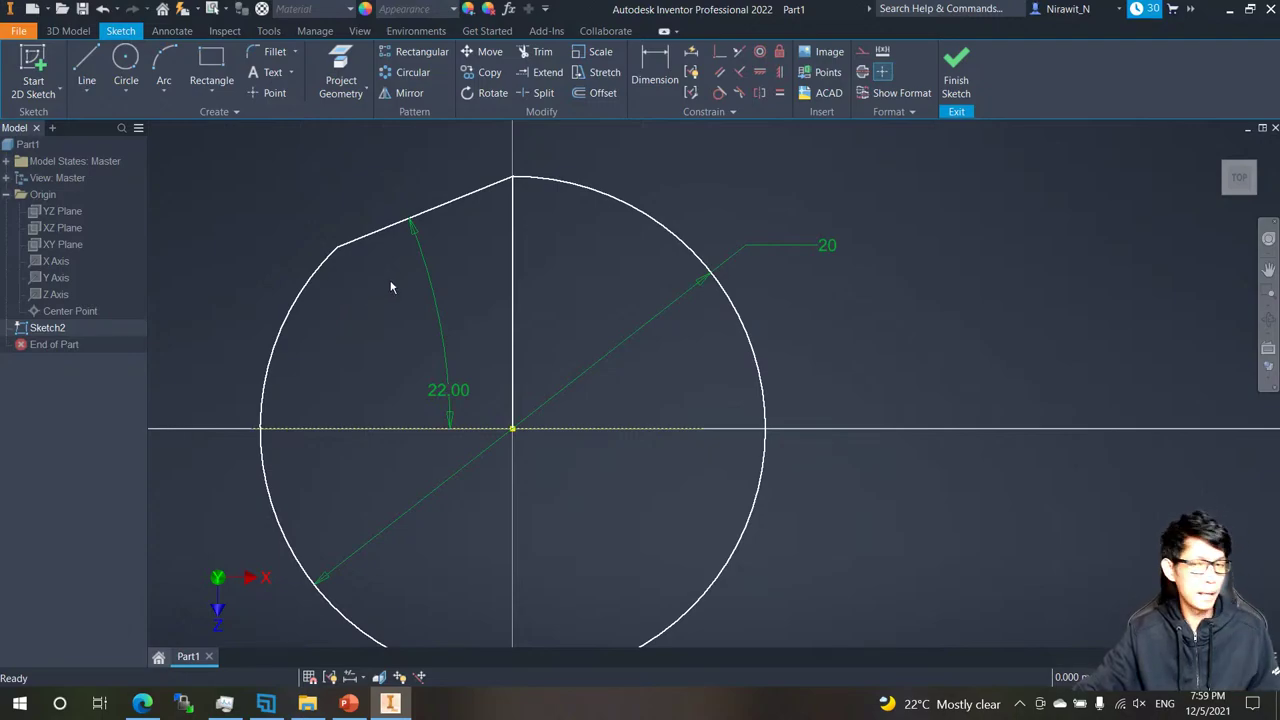
{"action": "scroll", "coordinate": [428, 325], "scroll_direction": "down", "scroll_amount": 4}
{"action": "scroll", "coordinate": [430, 325], "scroll_direction": "up", "scroll_amount": 2}
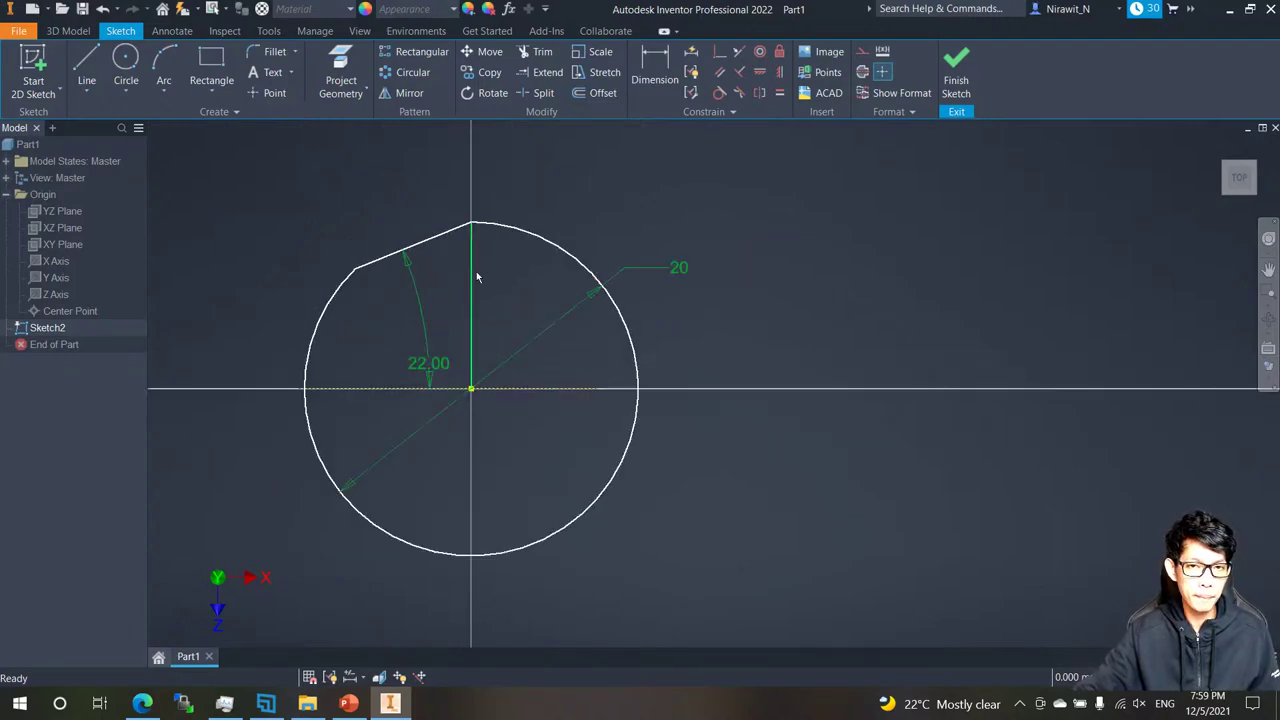
{"action": "right_click", "coordinate": [472, 275]}
{"action": "left_click", "coordinate": [533, 275]}
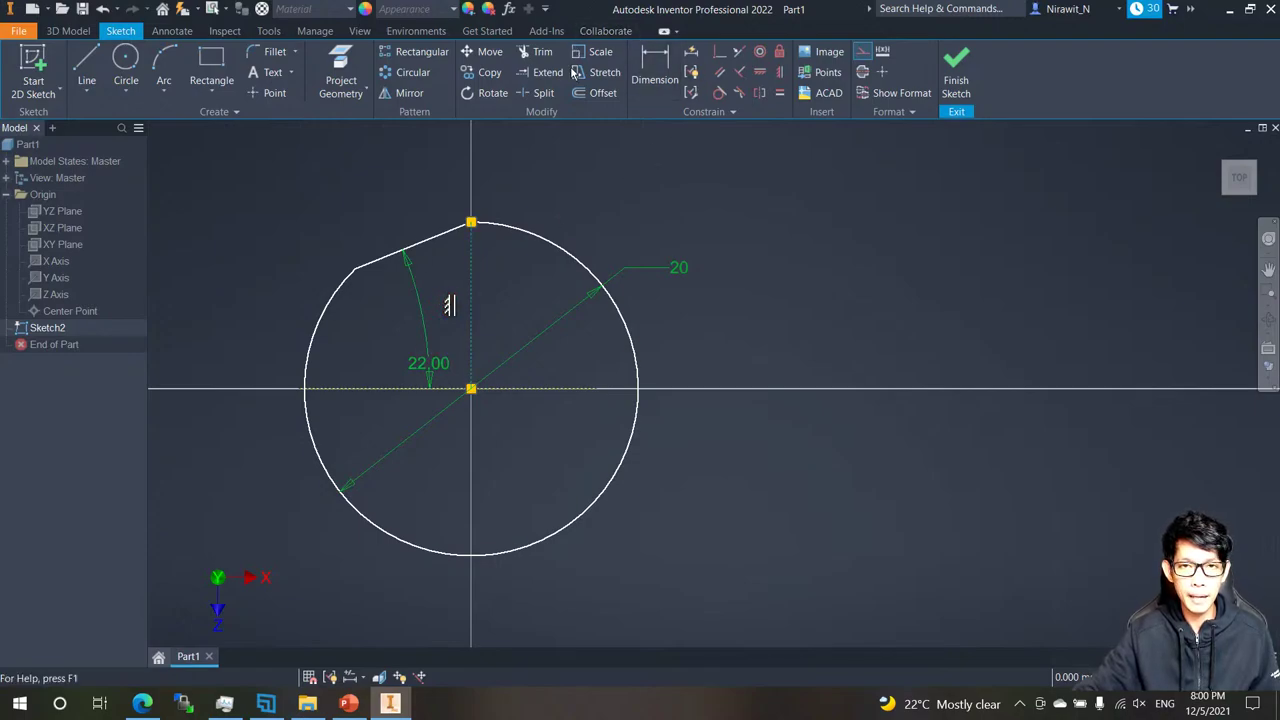
Mirror the 22-degree slanted line about the horizontal construction line through the circle's centre.
{"action": "left_click", "coordinate": [404, 95]}
{"action": "left_click", "coordinate": [430, 245]}
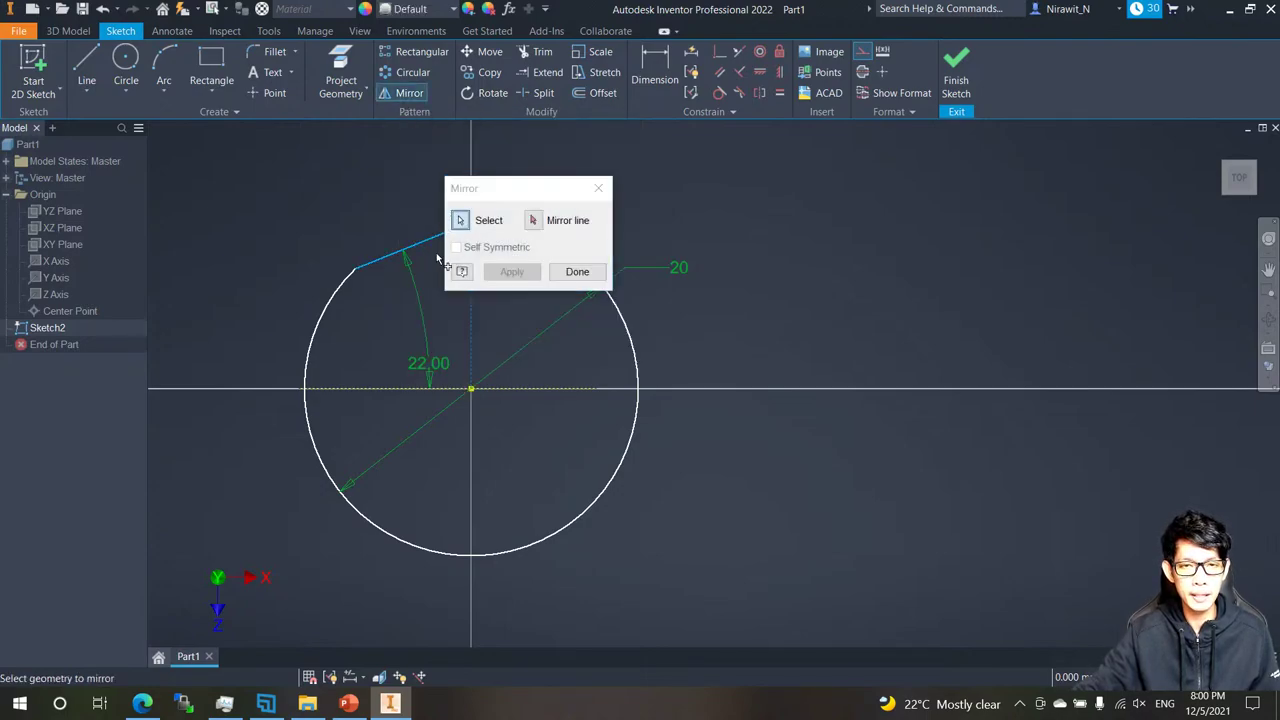
{"action": "left_click", "coordinate": [533, 222]}
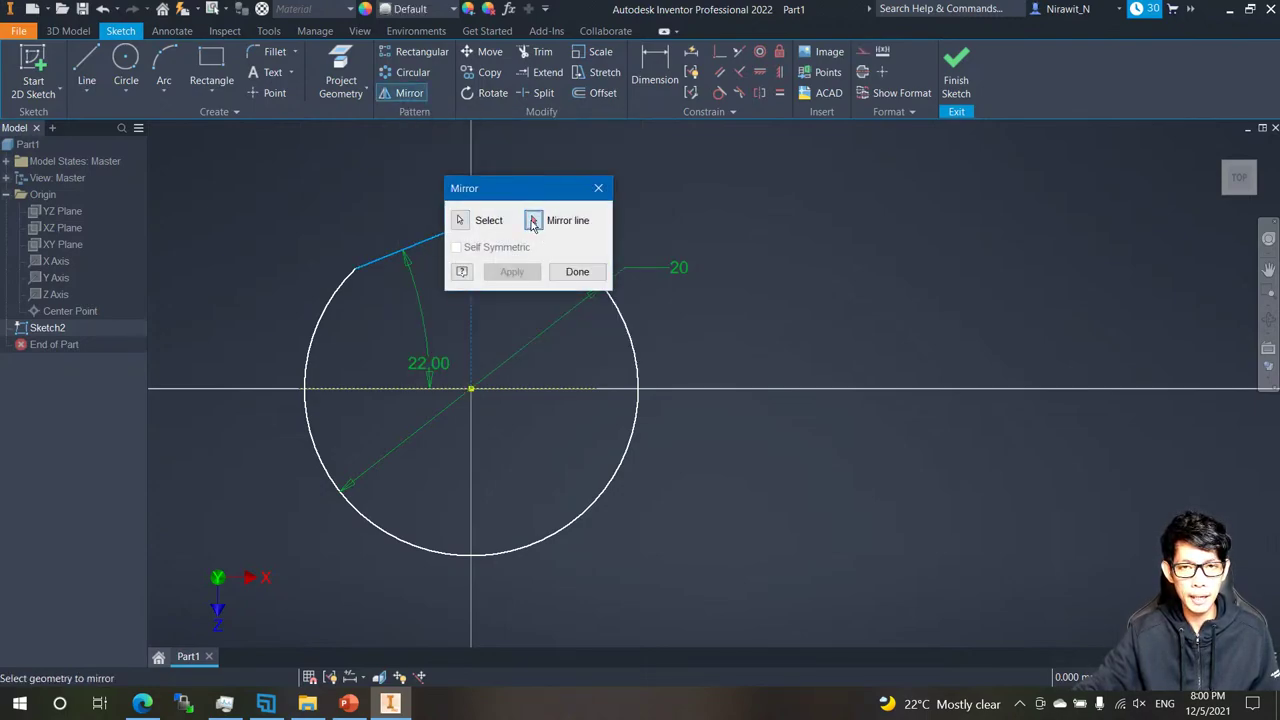
{"action": "left_click", "coordinate": [533, 222]}
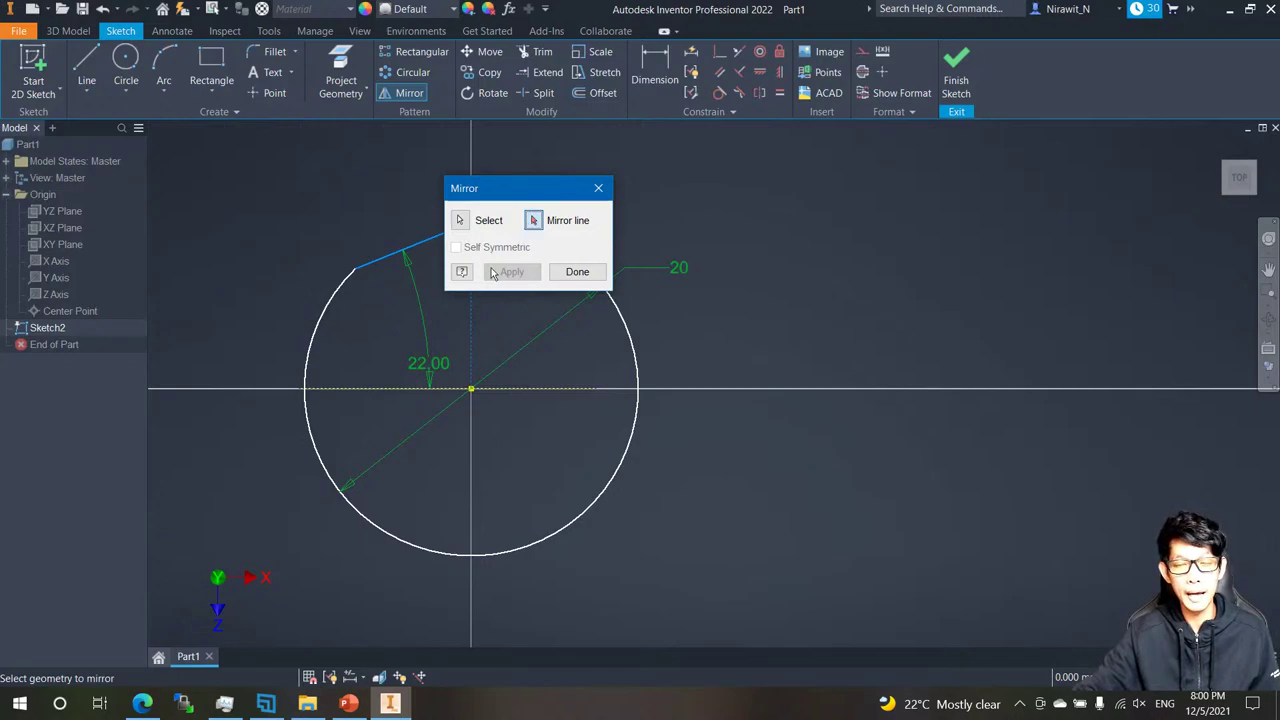
{"action": "left_click", "coordinate": [380, 389]}
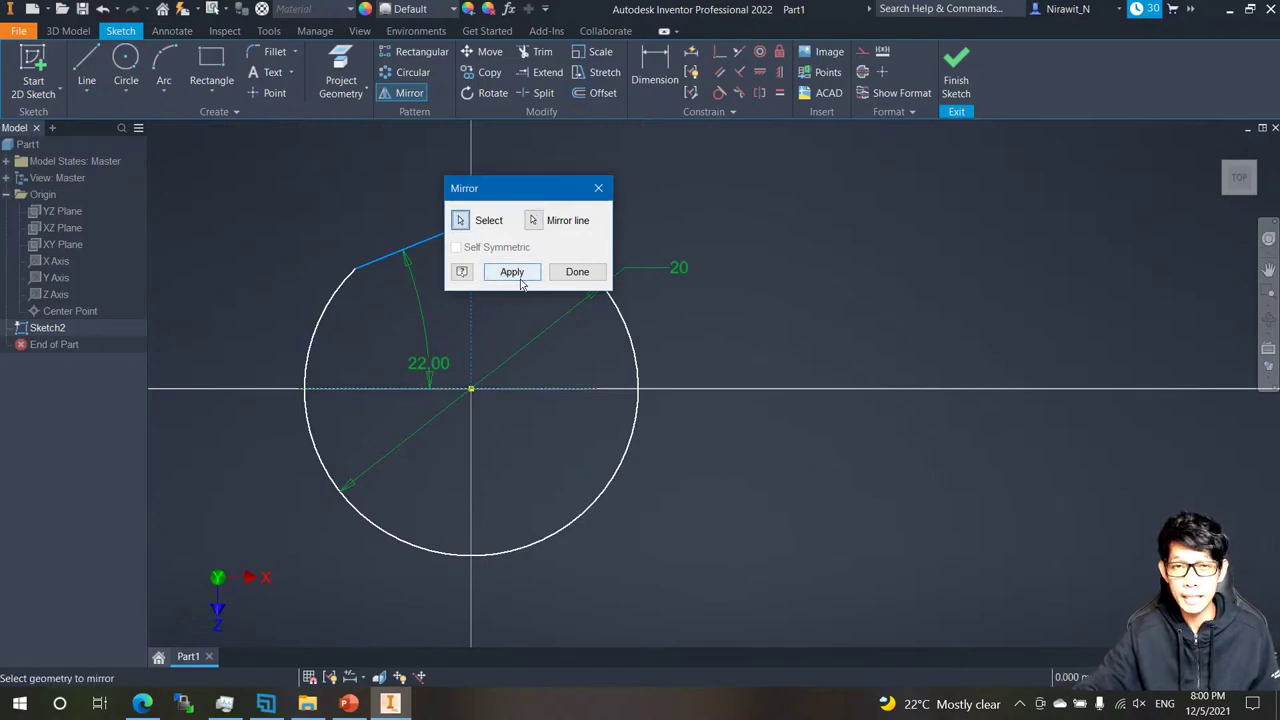
{"action": "left_click", "coordinate": [511, 272]}
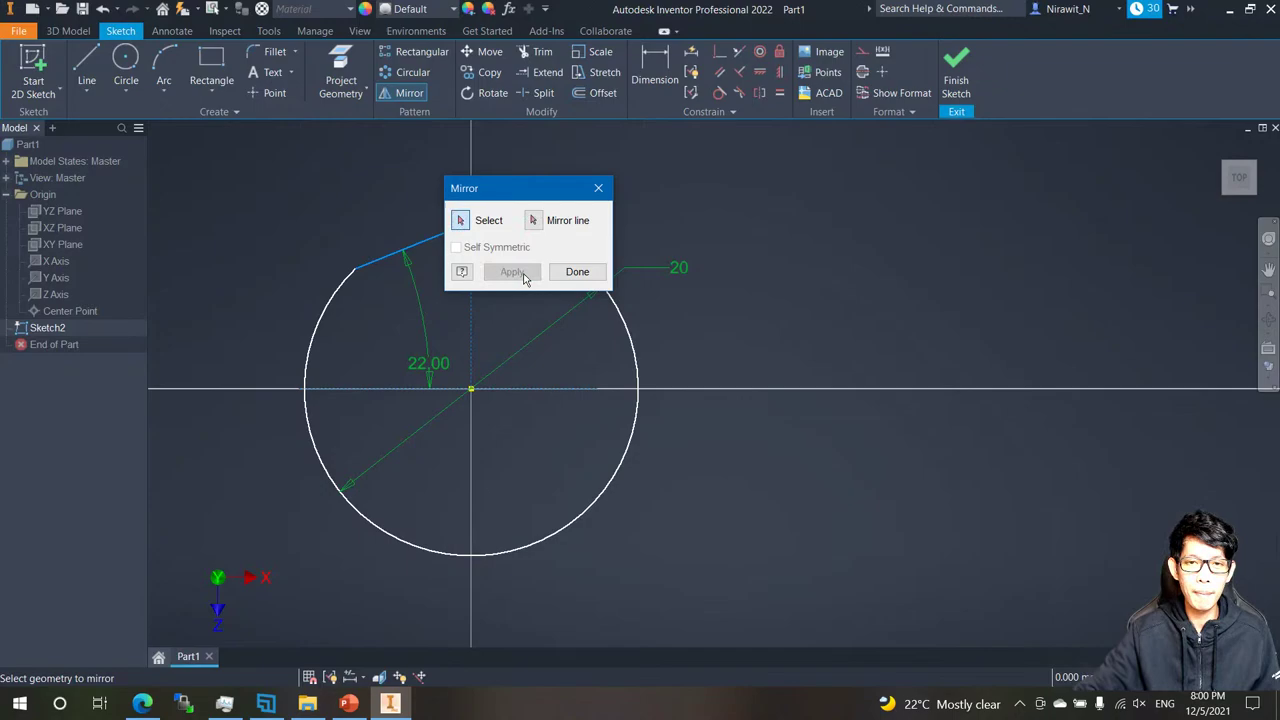
{"action": "left_click", "coordinate": [577, 272]}
{"action": "mouse_move", "coordinate": [446, 515]}
{"action": "middle_mouse_down"}
{"action": "mouse_move", "coordinate": [463, 490]}
{"action": "mouse_move", "coordinate": [455, 510]}
{"action": "middle_mouse_up"}
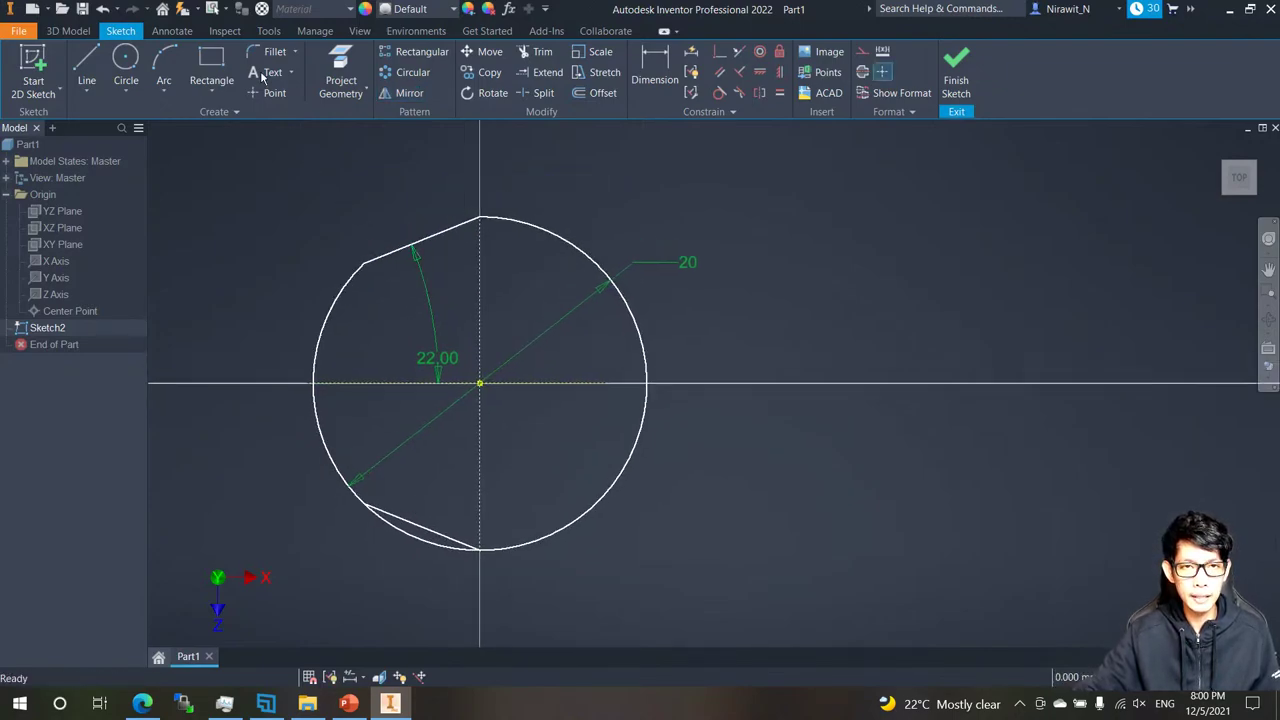
Trim the short lower arc that lies outside the mirrored slanted line.
{"action": "left_click", "coordinate": [542, 53]}
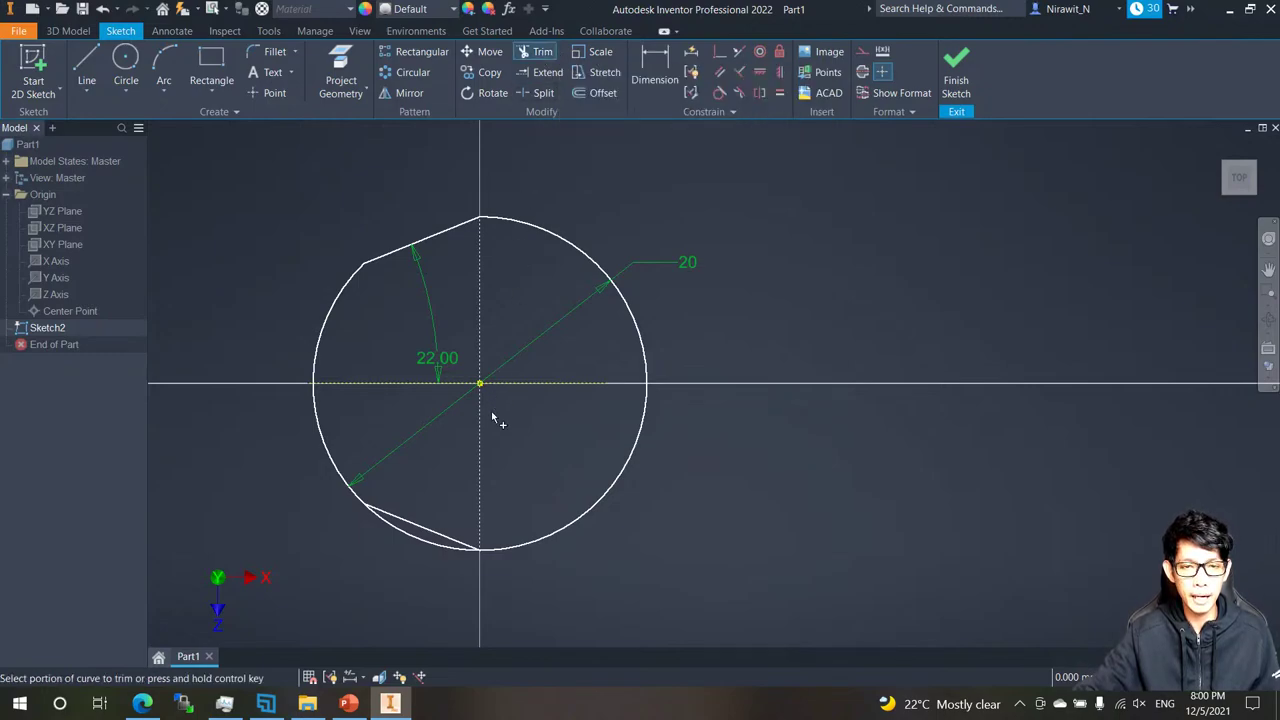
{"action": "left_click", "coordinate": [422, 533]}
{"action": "key", "text": "Escape"}
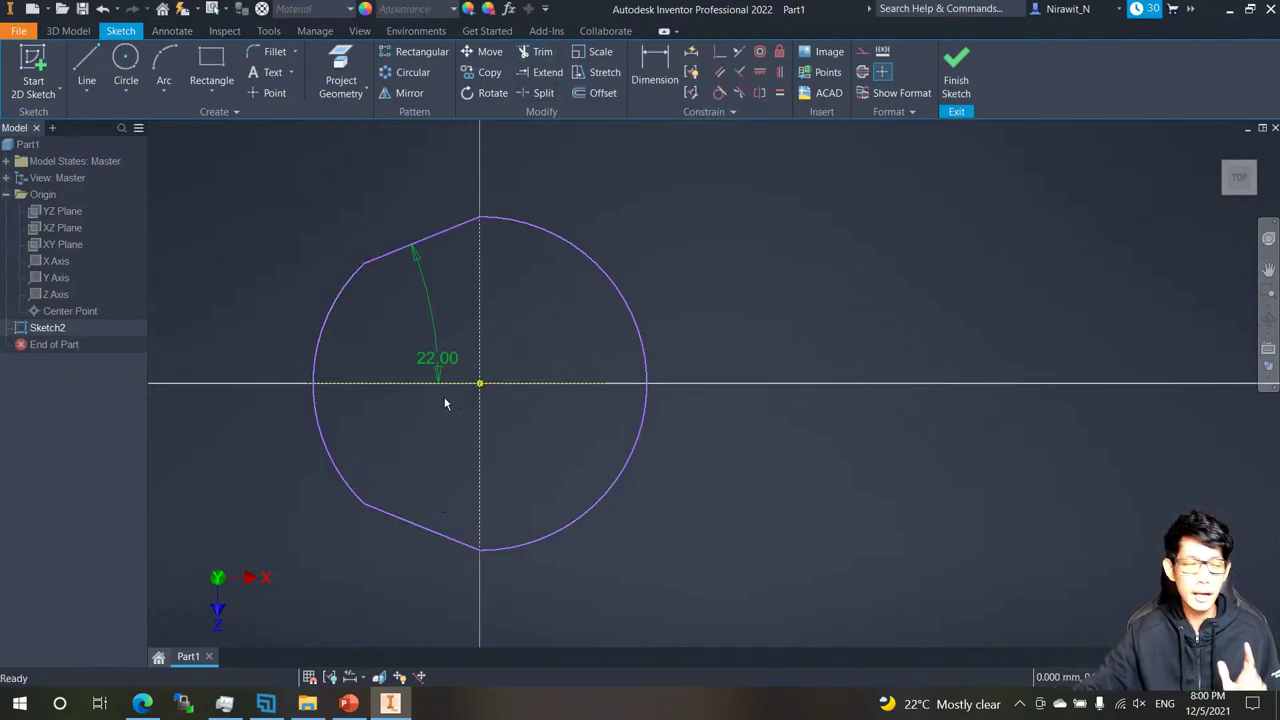
Dimension the radius of both the large and the small remaining arc as 10 mm.
{"action": "middle_click_drag", "start_coordinate": [446, 385], "coordinate": [501, 366]}
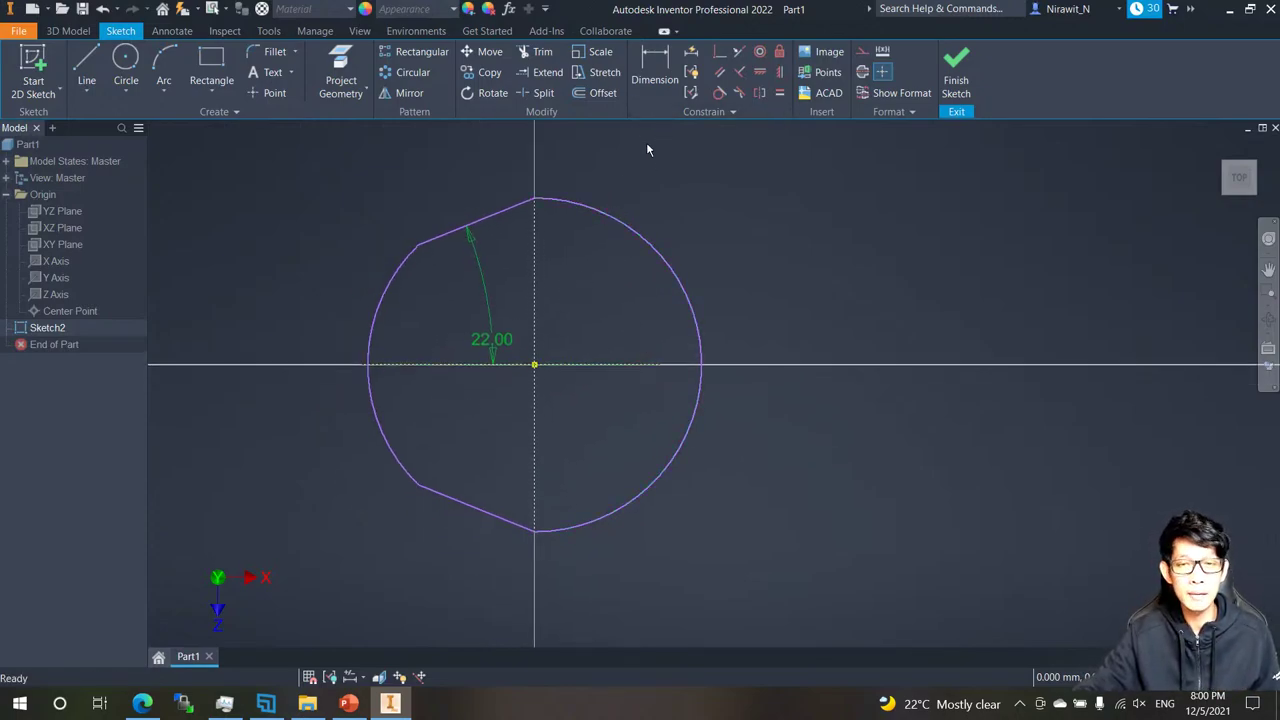
{"action": "left_click", "coordinate": [663, 76]}
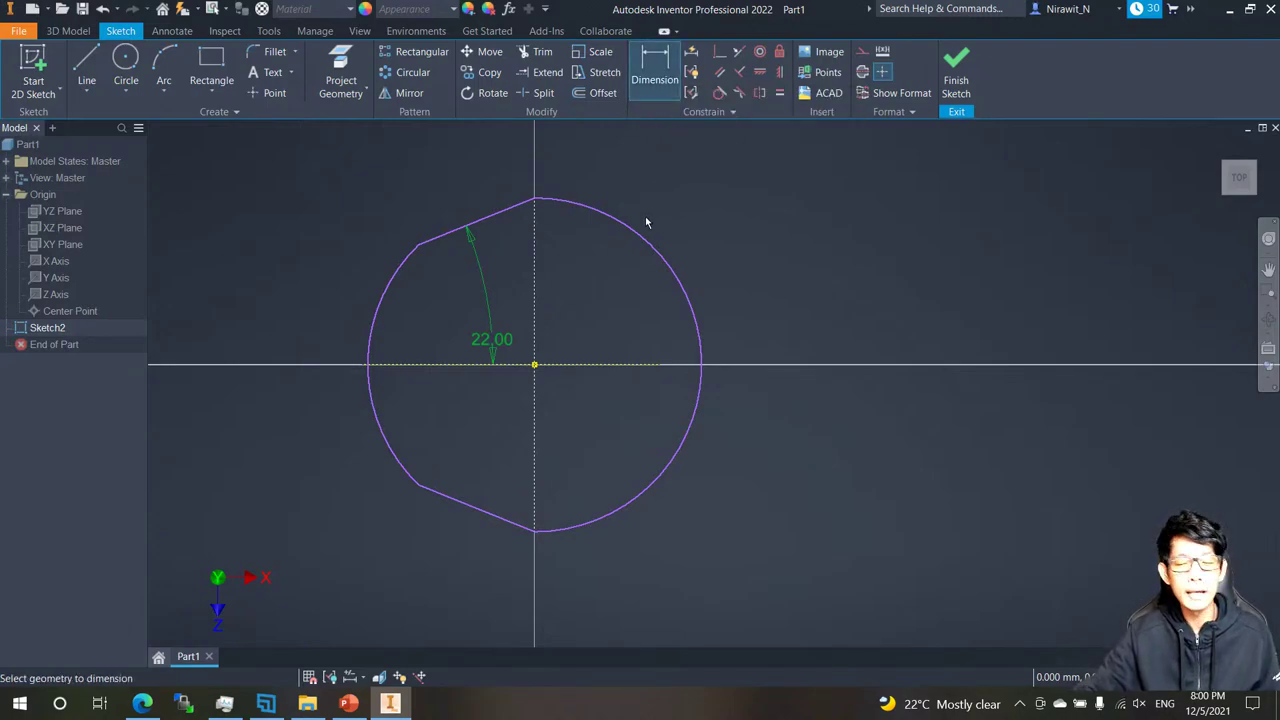
{"action": "left_click", "coordinate": [674, 277]}
{"action": "left_click", "coordinate": [632, 298]}
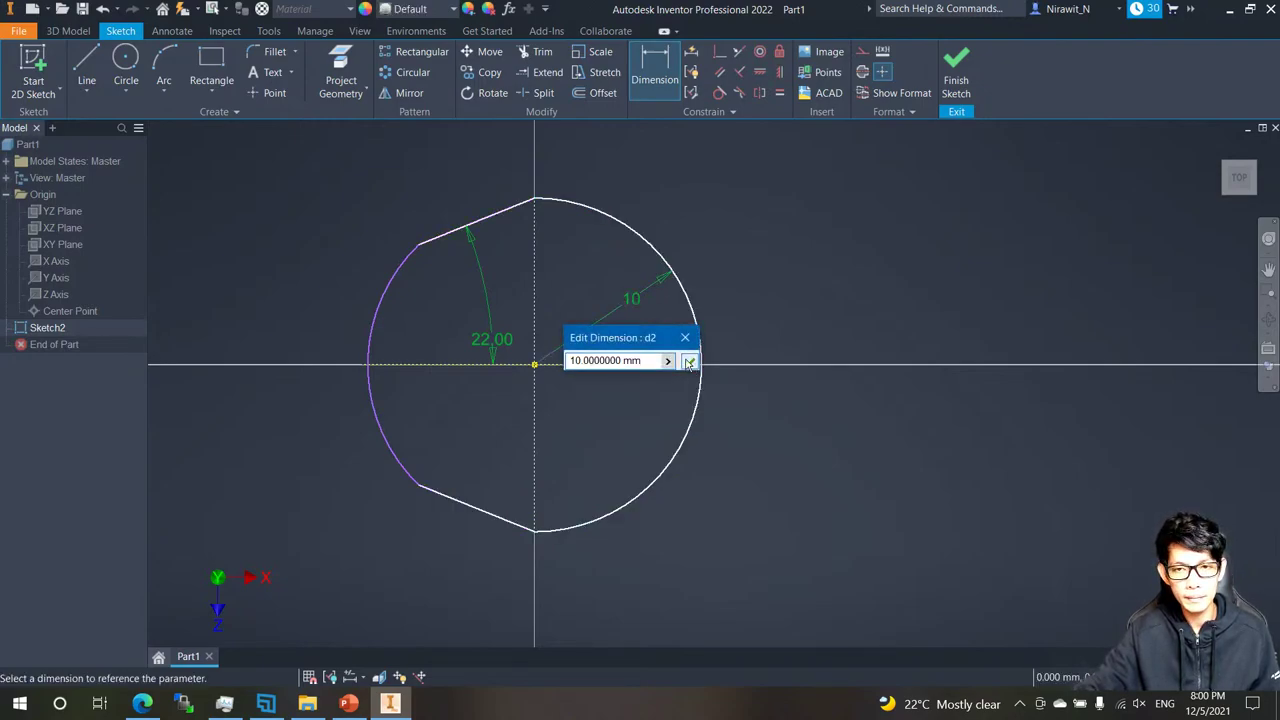
{"action": "left_click", "coordinate": [689, 362]}
{"action": "left_click", "coordinate": [386, 308]}
{"action": "left_click", "coordinate": [422, 323]}
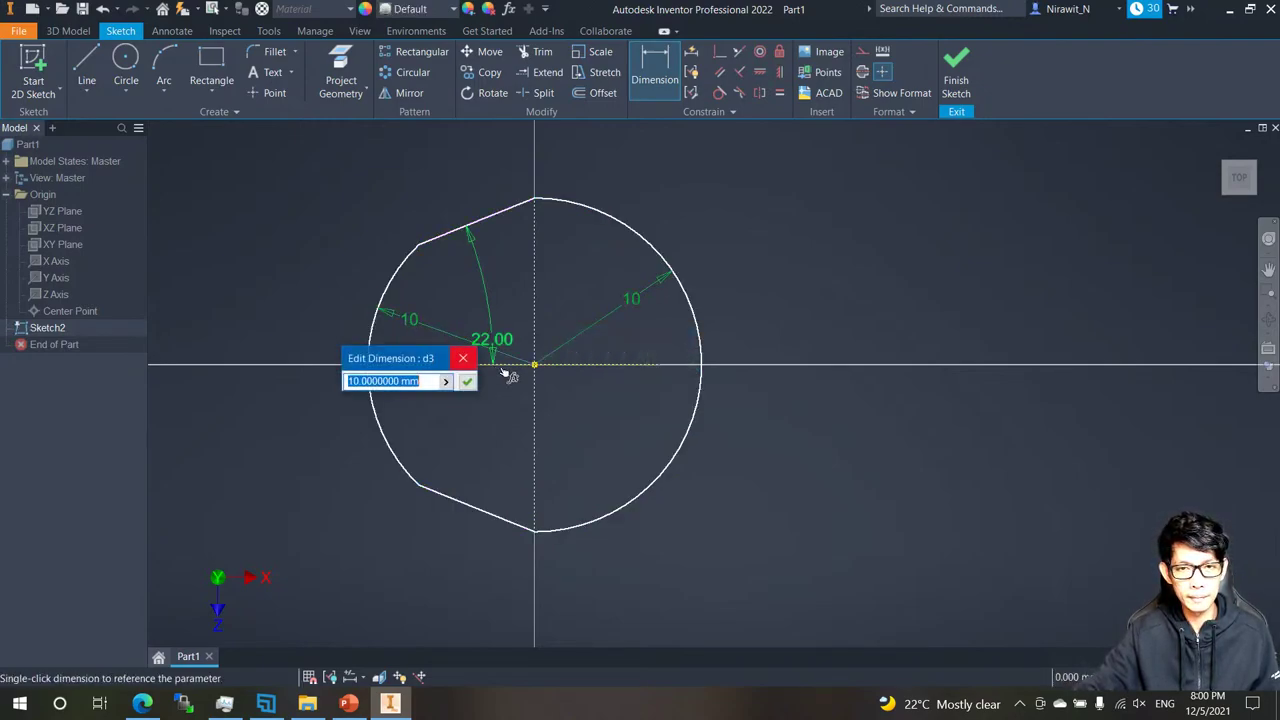
{"action": "left_click", "coordinate": [465, 378]}
{"action": "middle_click_drag", "start_coordinate": [663, 334], "coordinate": [620, 349]}
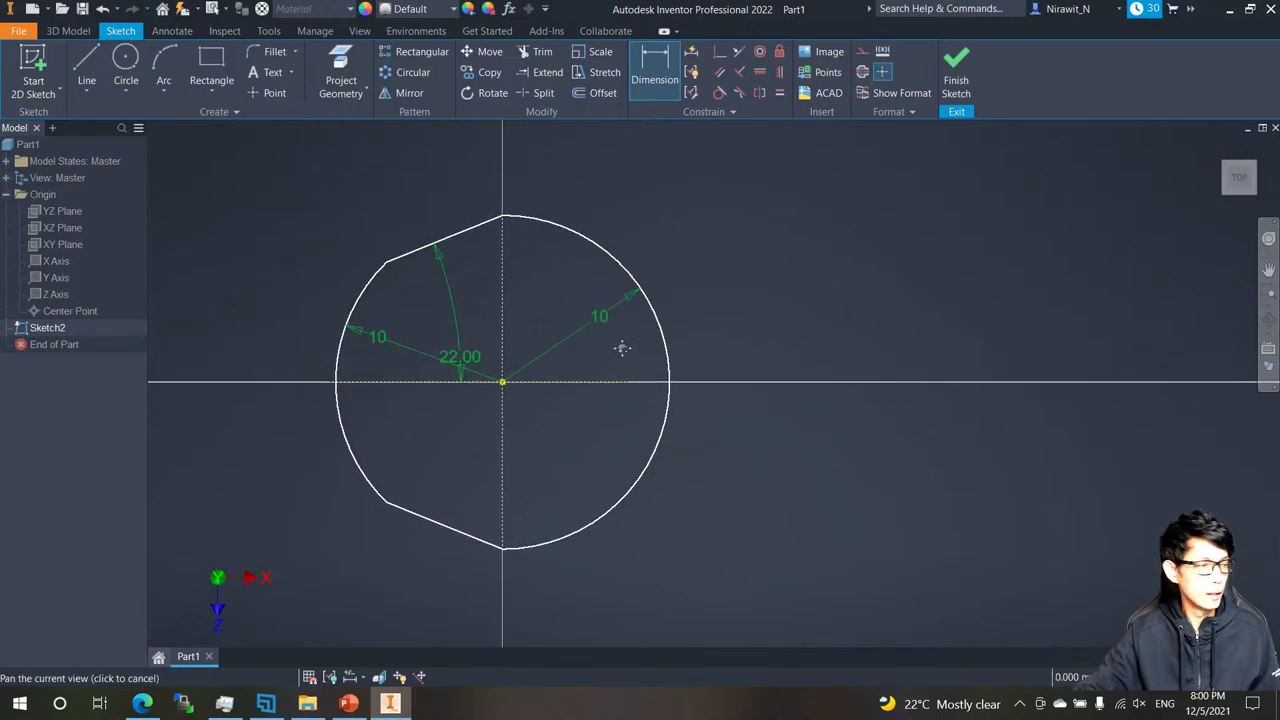
{"action": "key", "text": "Escape"}
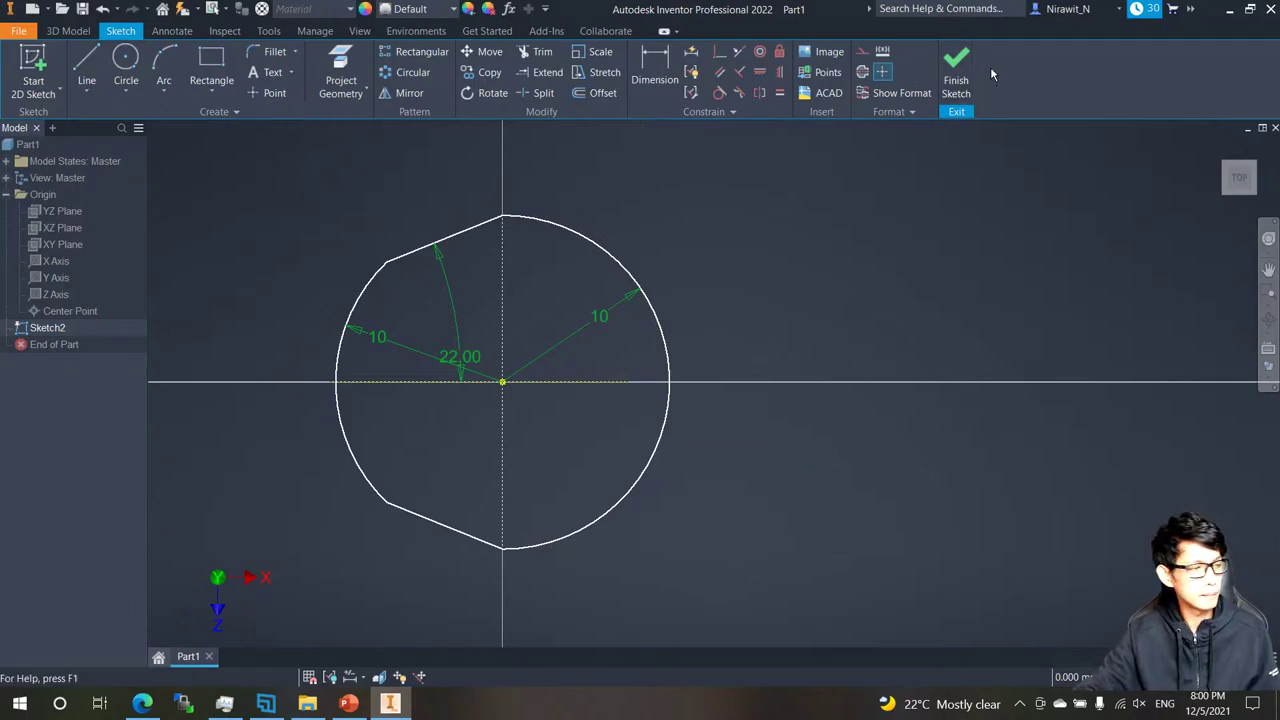
Finish the sketch and extrude the closed profile symmetrically with a total distance of 10 mm.
{"action": "scroll", "coordinate": [708, 237], "scroll_direction": "down", "scroll_amount": 5}
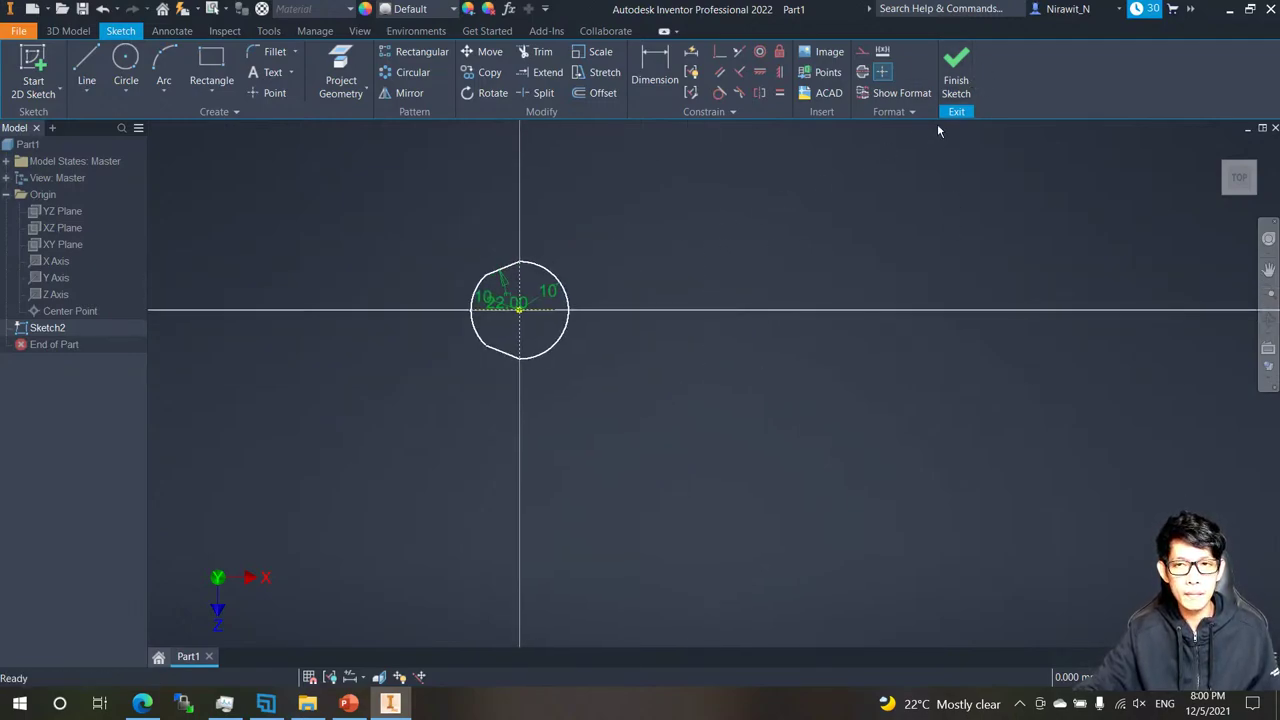
{"action": "left_click", "coordinate": [956, 72]}
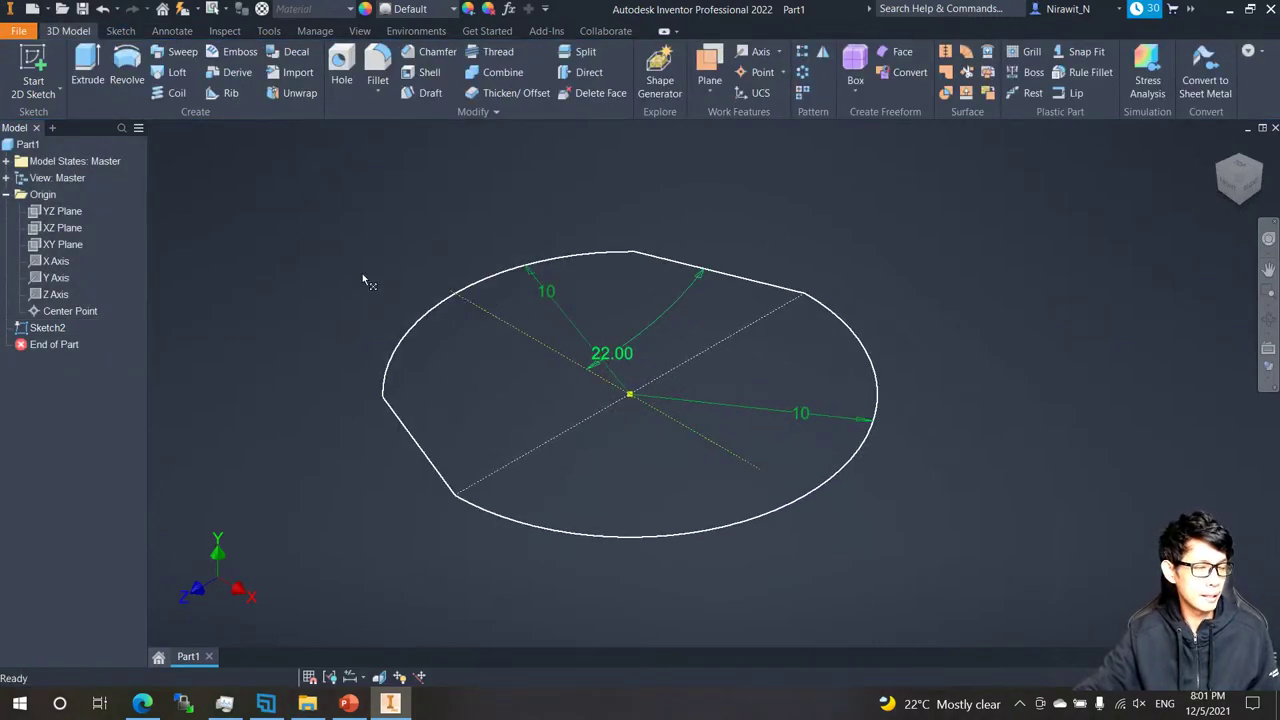
{"action": "left_click", "coordinate": [87, 70]}
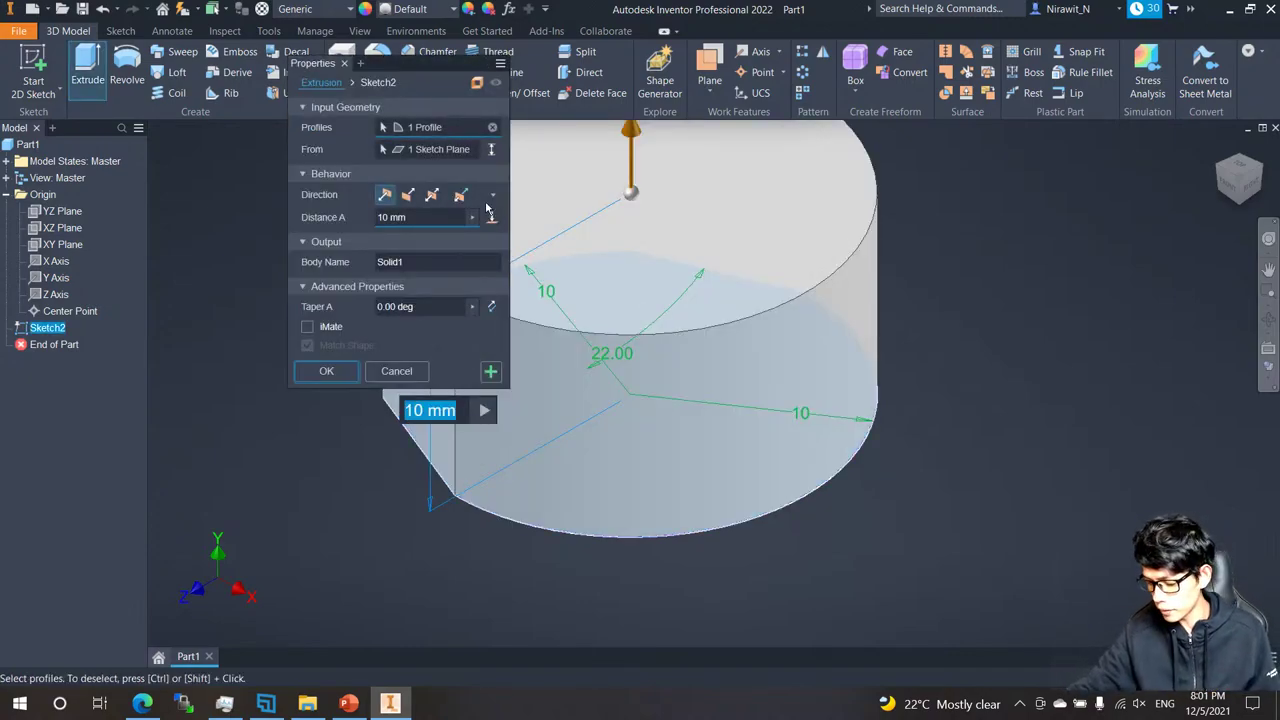
{"action": "left_click", "coordinate": [432, 195]}
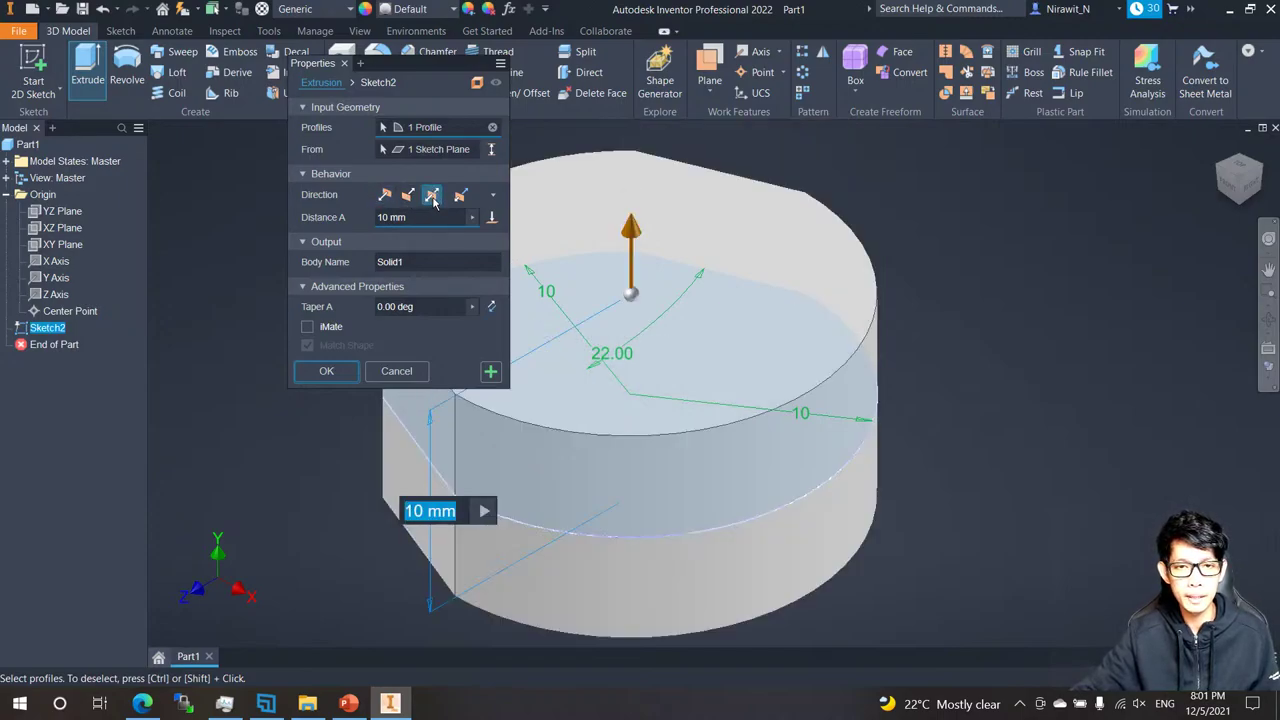
{"action": "left_click", "coordinate": [430, 217]}
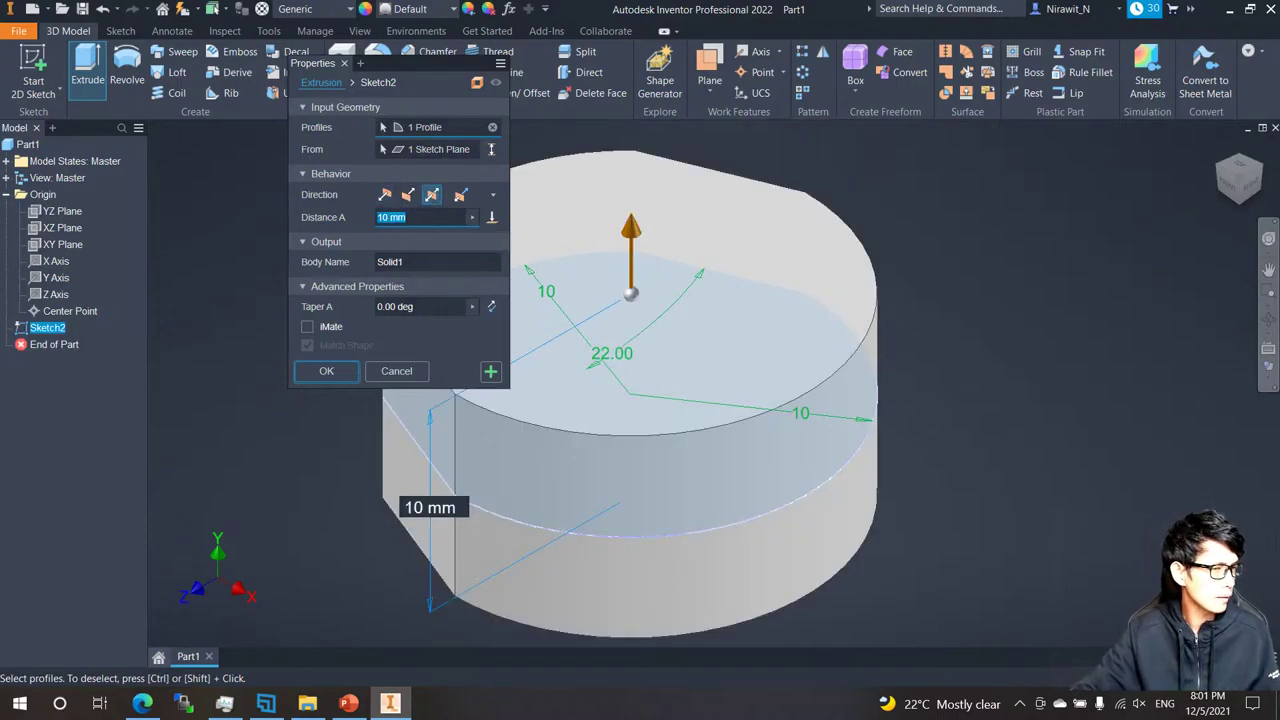
{"action": "key", "text": "alt+Tab"}
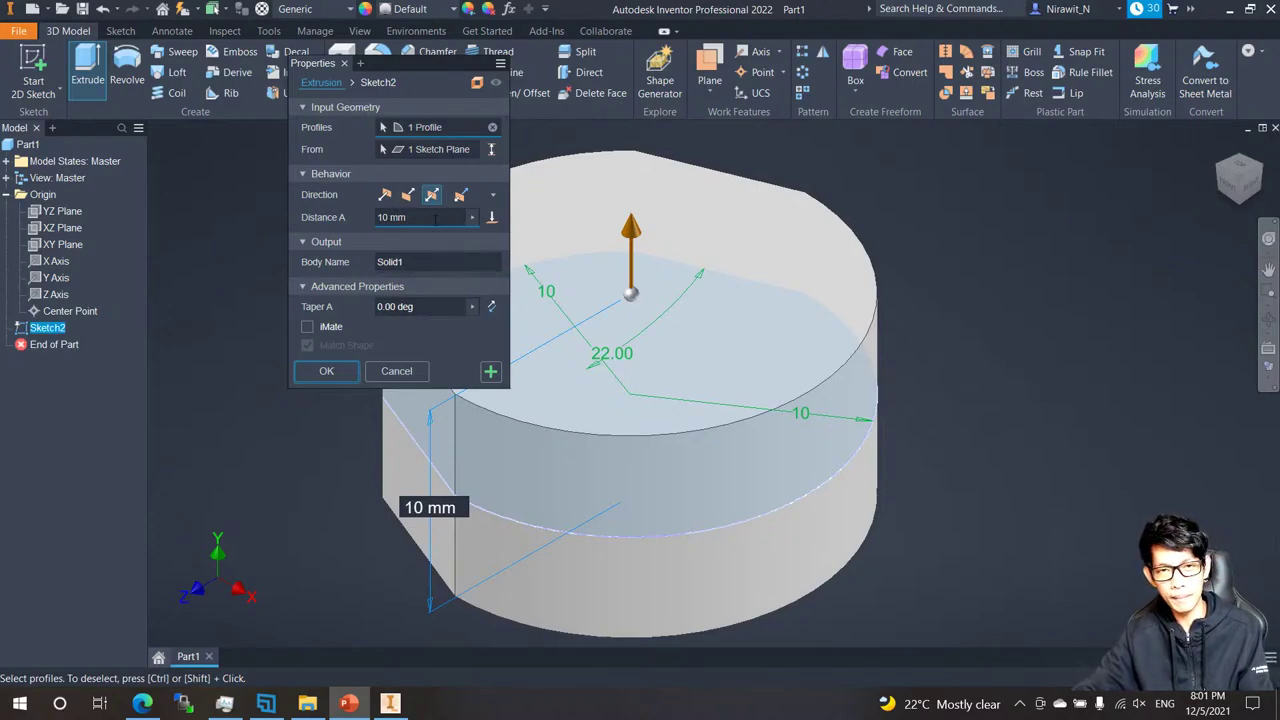
{"action": "left_click", "coordinate": [327, 371]}
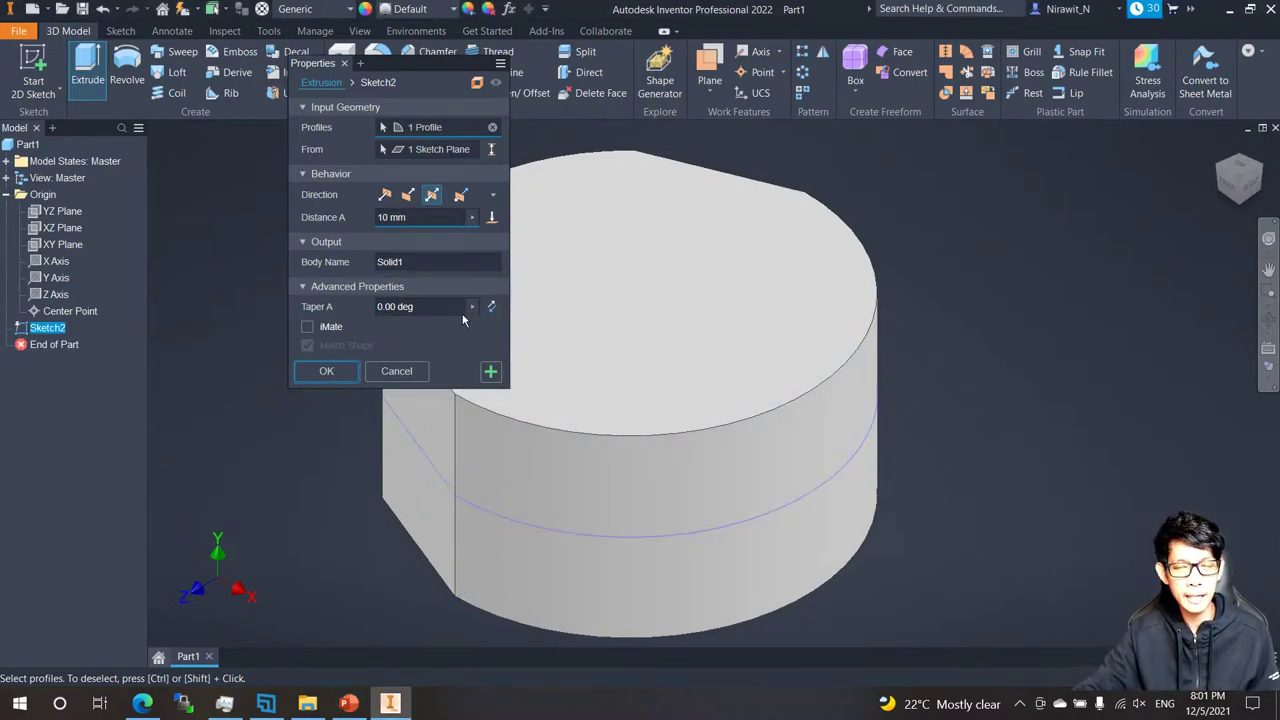
Examine the extruded solid and its flat top face from several angles.
{"action": "scroll", "coordinate": [512, 362], "scroll_direction": "up", "scroll_amount": 3}
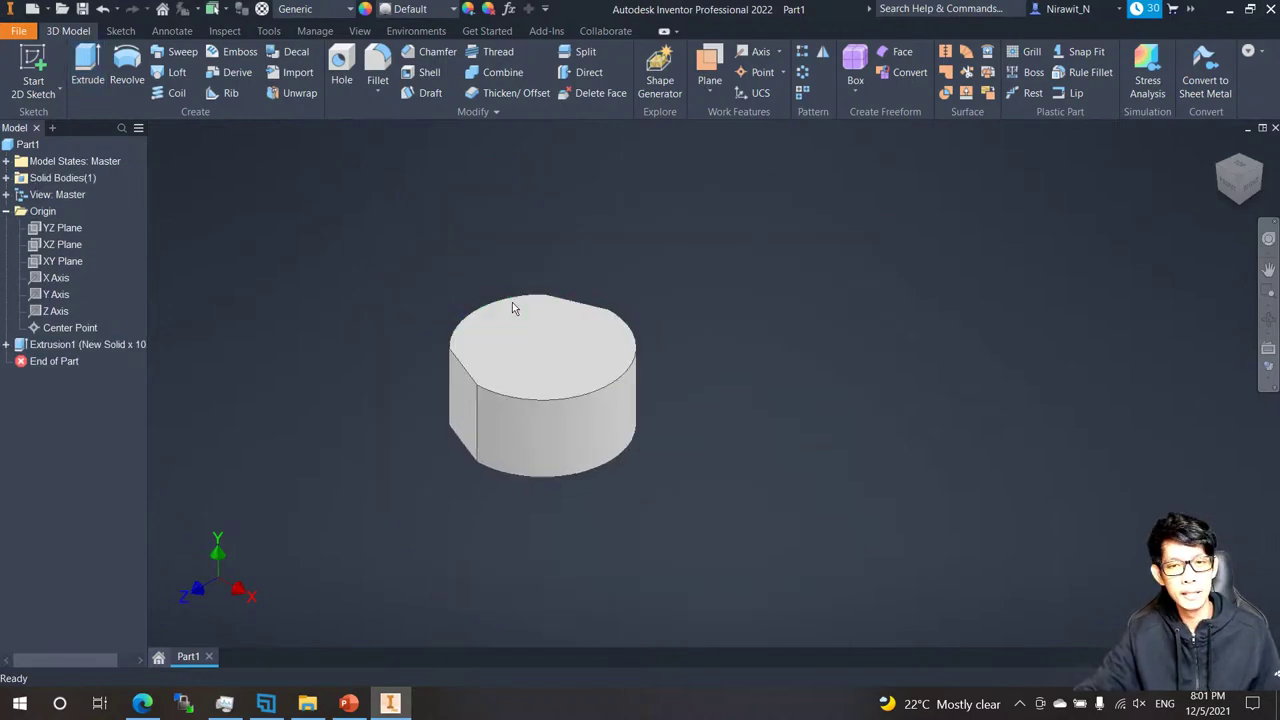
{"action": "scroll", "coordinate": [516, 306], "scroll_direction": "down", "scroll_amount": 3}
{"action": "middle_click_drag", "start_coordinate": [516, 306], "coordinate": [717, 259], "text": "shift"}
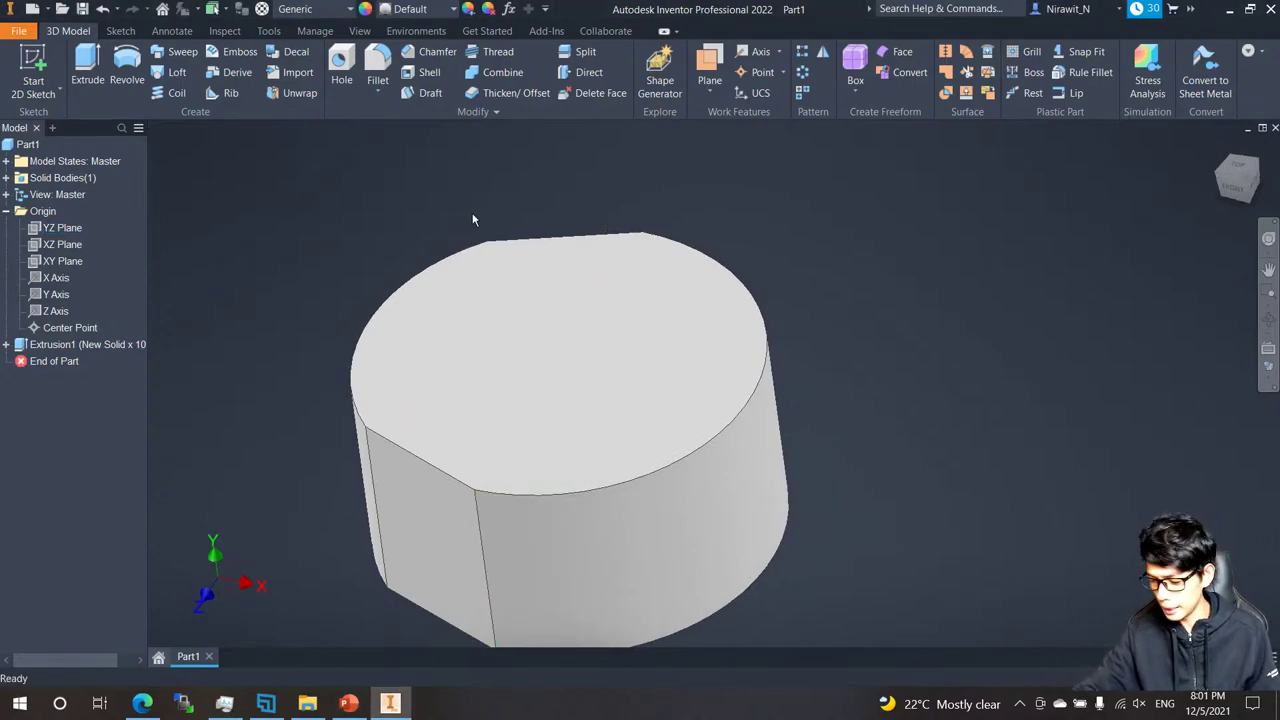
{"action": "key", "text": "F6"}
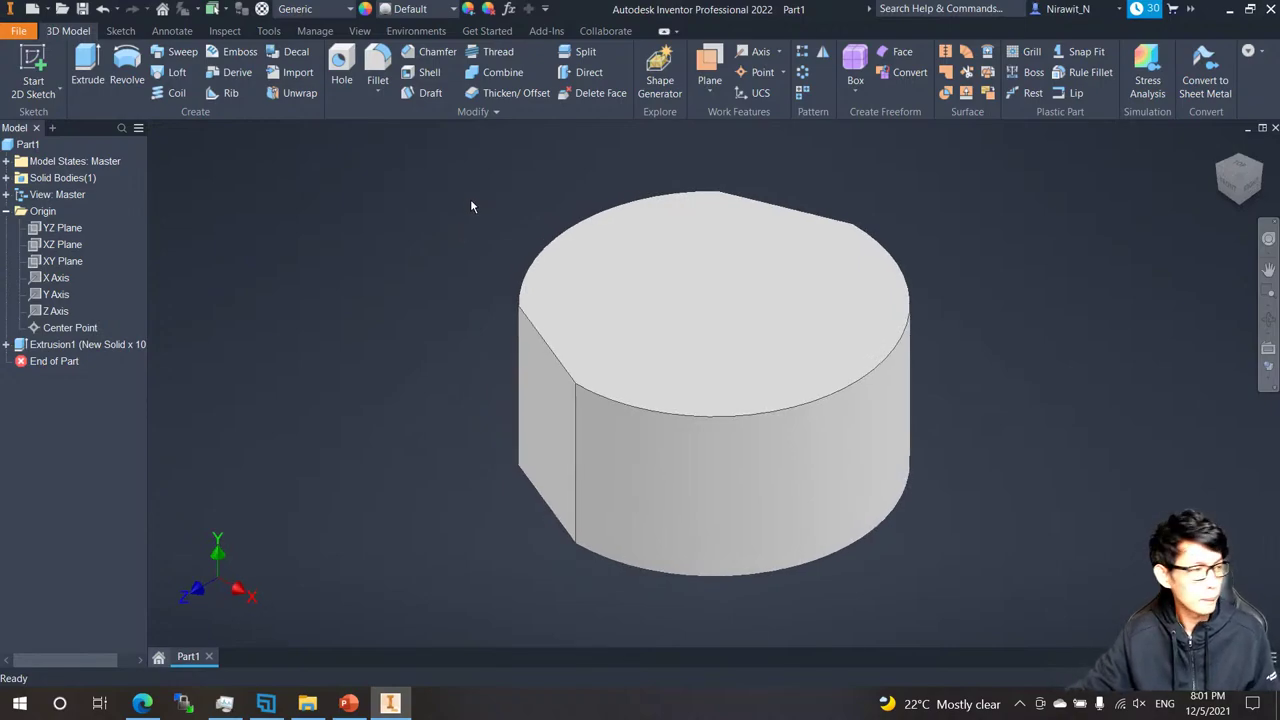
{"action": "scroll", "coordinate": [708, 276], "scroll_direction": "down", "scroll_amount": 3}
{"action": "middle_click_drag", "start_coordinate": [706, 272], "coordinate": [583, 200]}
{"action": "scroll", "coordinate": [738, 285], "scroll_direction": "down", "scroll_amount": 3}
{"action": "middle_click_drag", "start_coordinate": [740, 287], "coordinate": [850, 305], "text": "shift"}
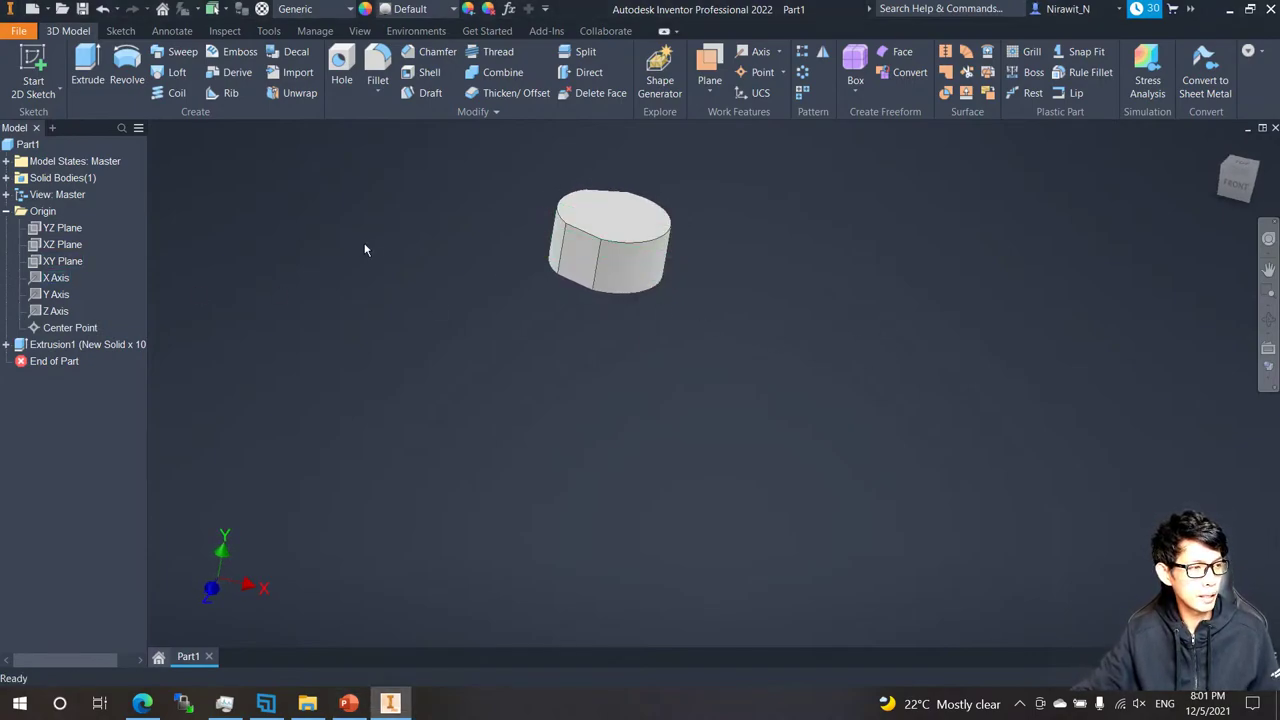
{"action": "key", "text": "F5"}
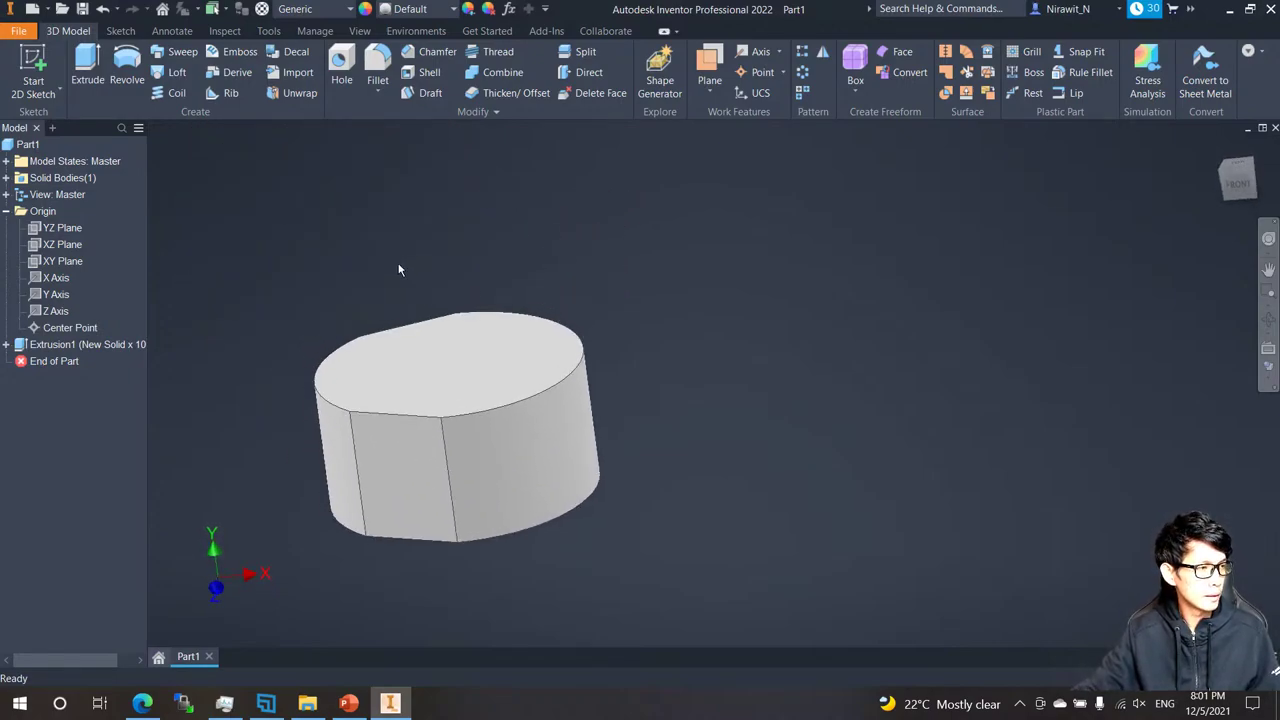
{"action": "left_click", "coordinate": [503, 366]}
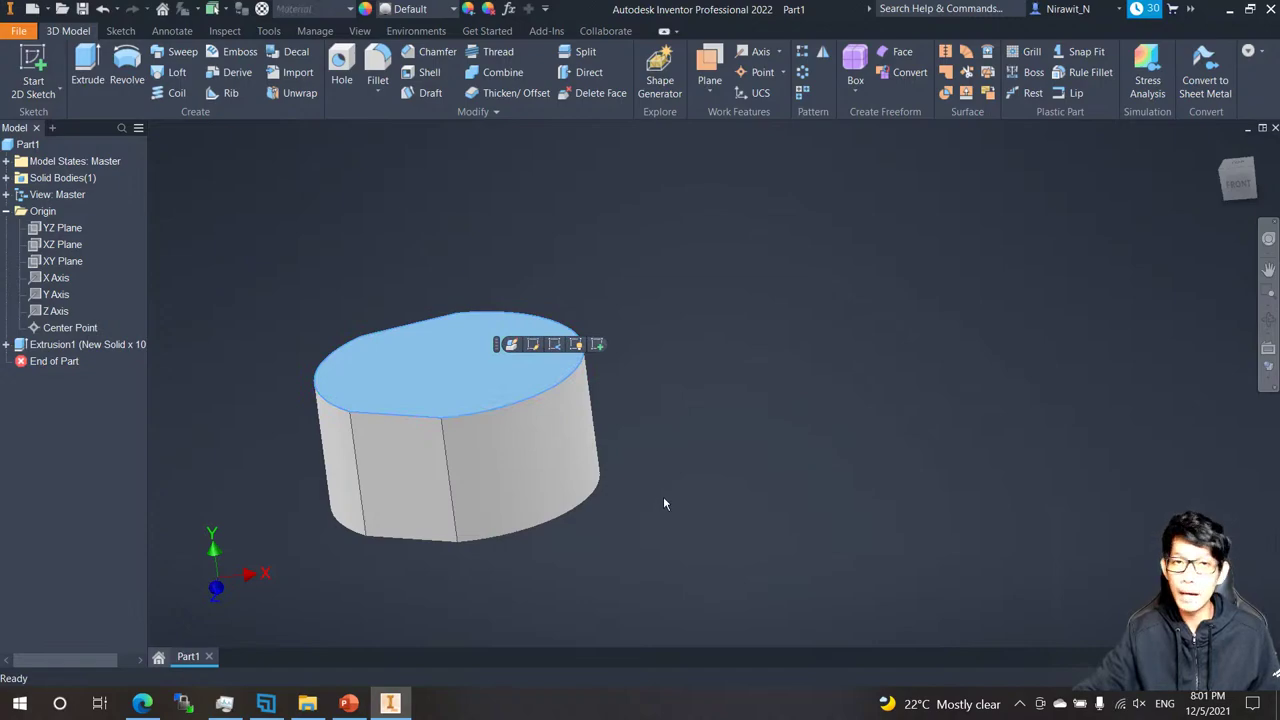
{"action": "left_click", "coordinate": [335, 183]}
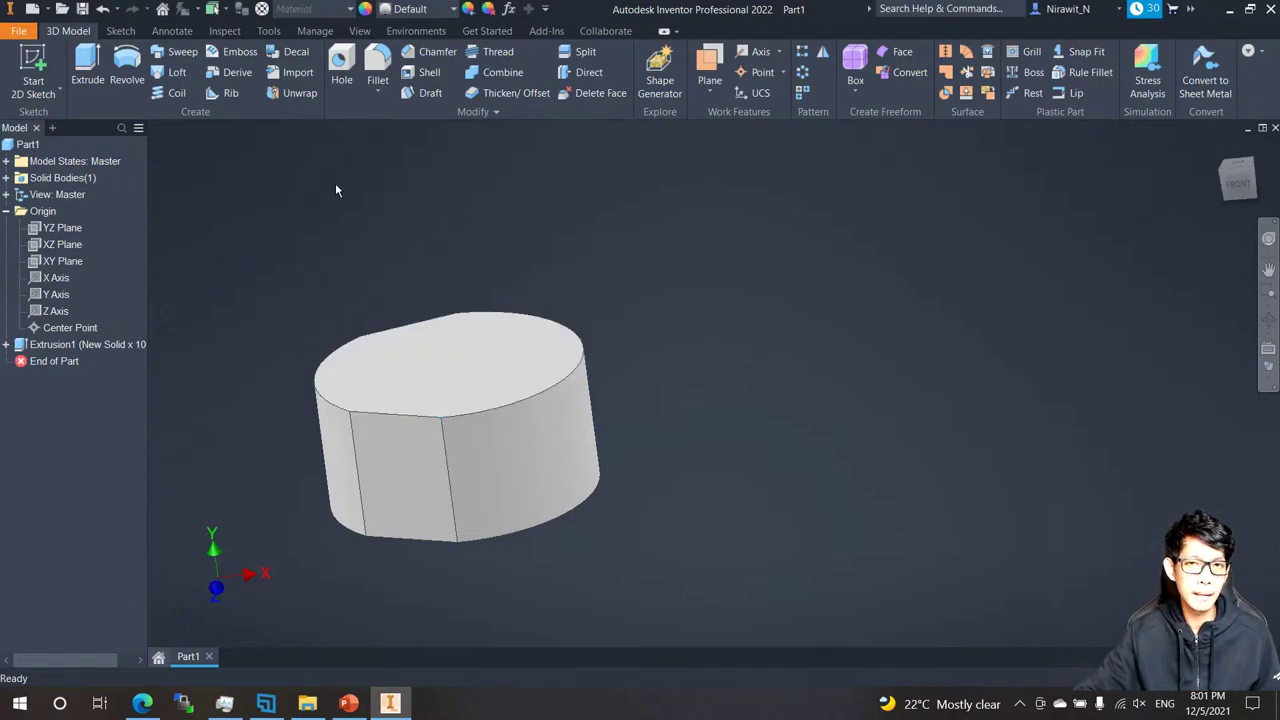
Create a work plane offset -7 mm from the solid's top face.
{"action": "left_click", "coordinate": [709, 65]}
{"action": "left_click", "coordinate": [466, 352]}
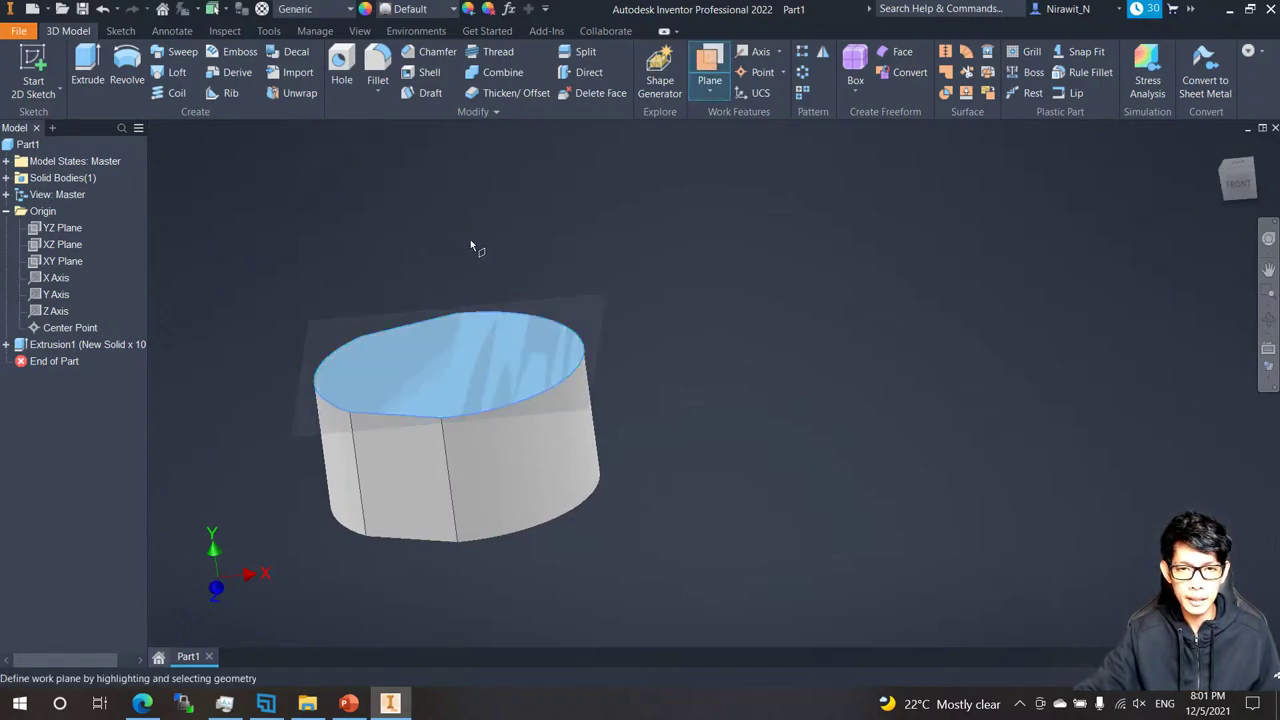
{"action": "left_click_drag", "start_coordinate": [676, 225], "coordinate": [681, 294]}
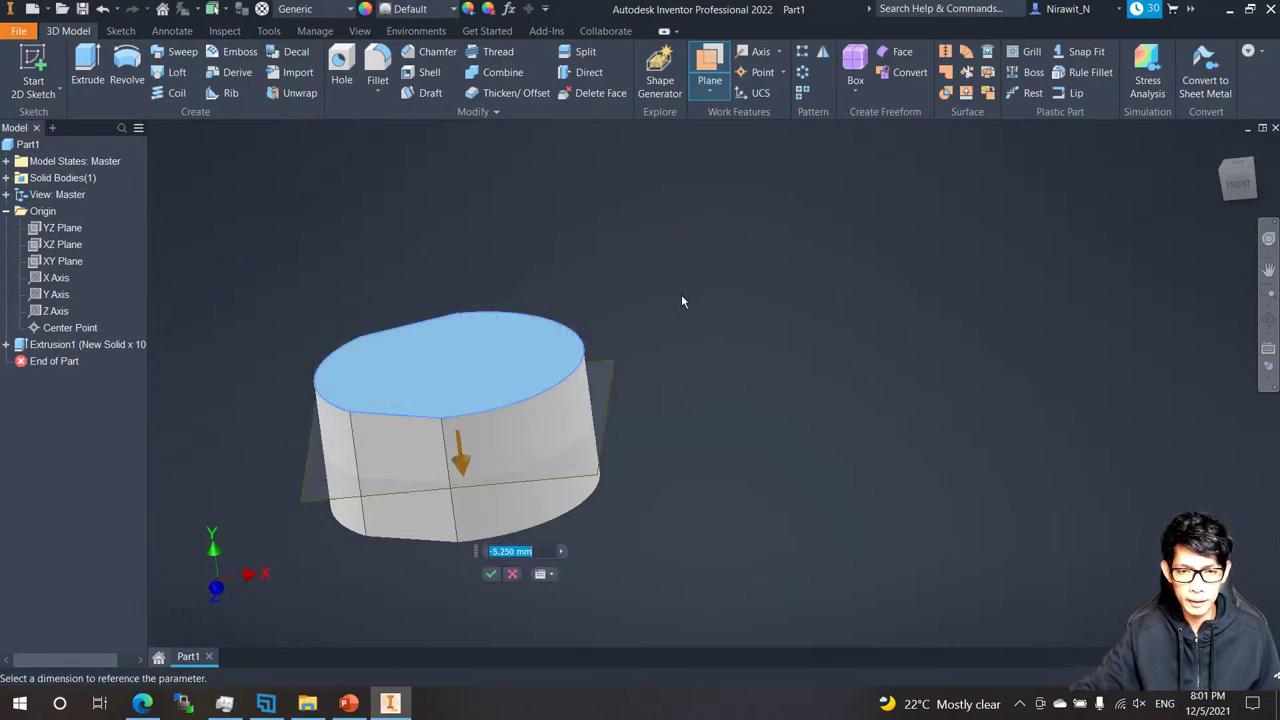
{"action": "type", "text": "--7"}
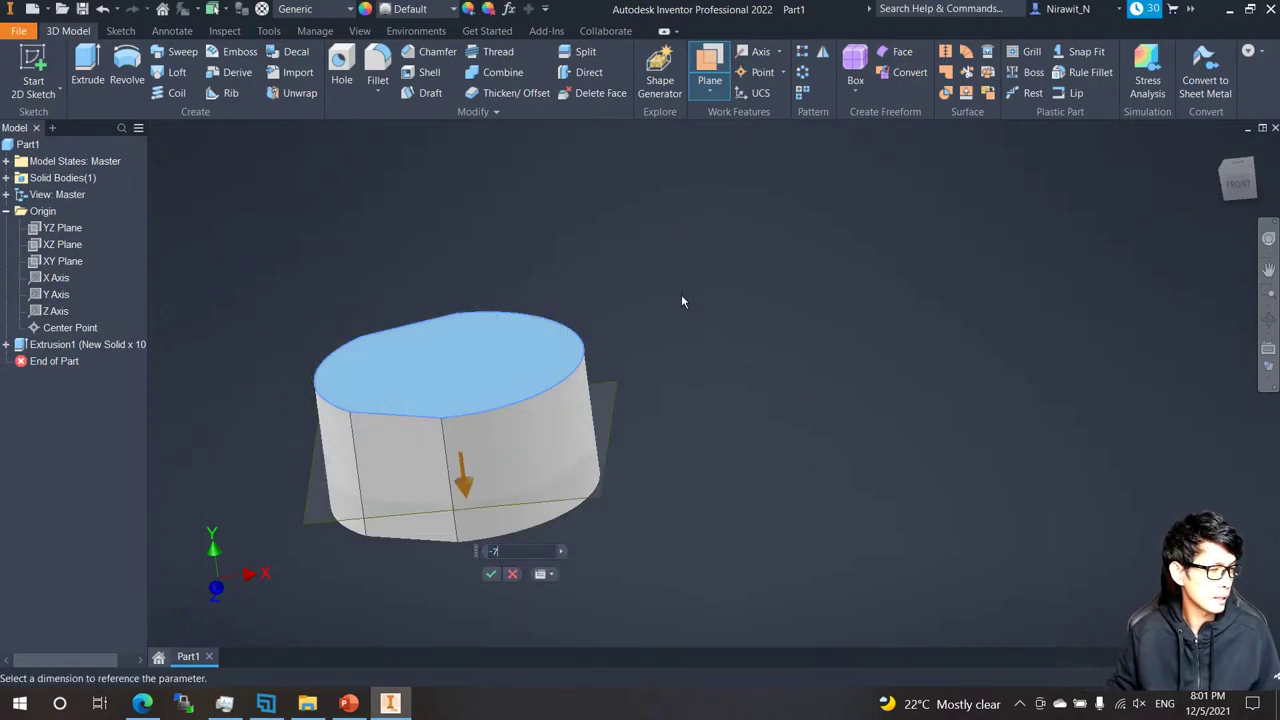
{"action": "key", "text": "Return"}
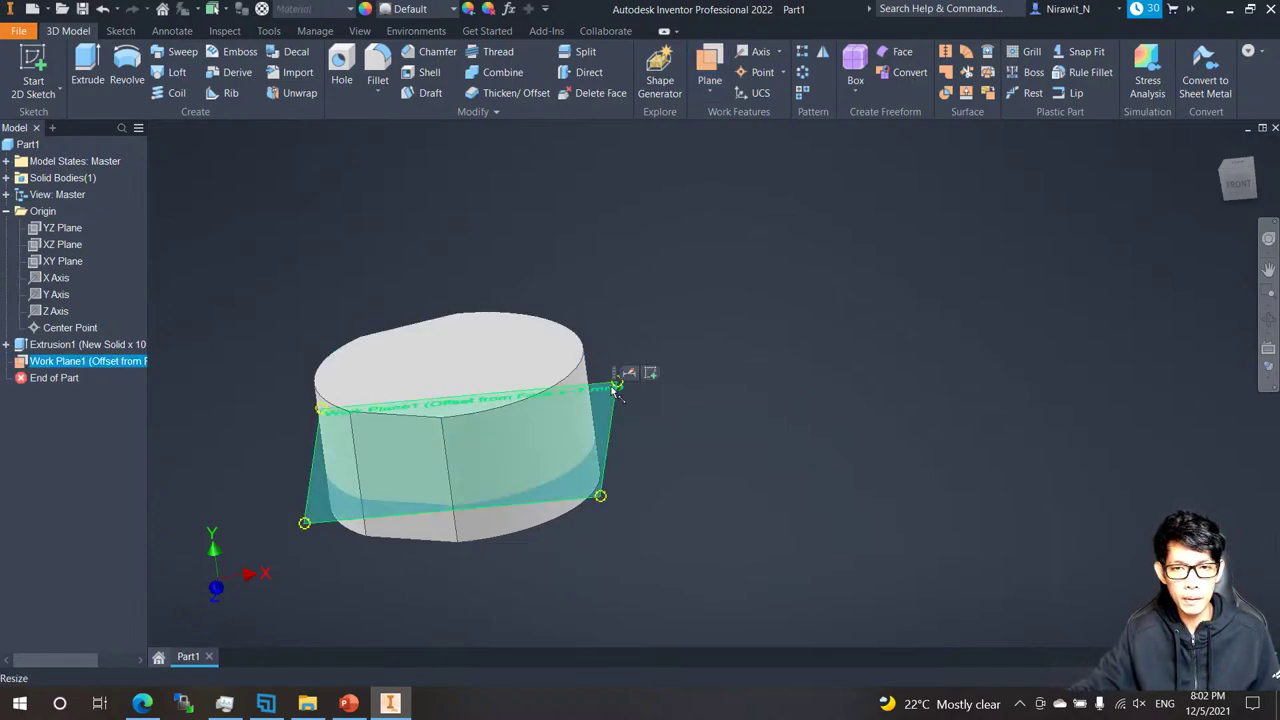
Start a sketch on the offset work plane and draw a 20 mm diameter circle on the horizontal axis, away from the large end.
{"action": "left_click", "coordinate": [651, 372]}
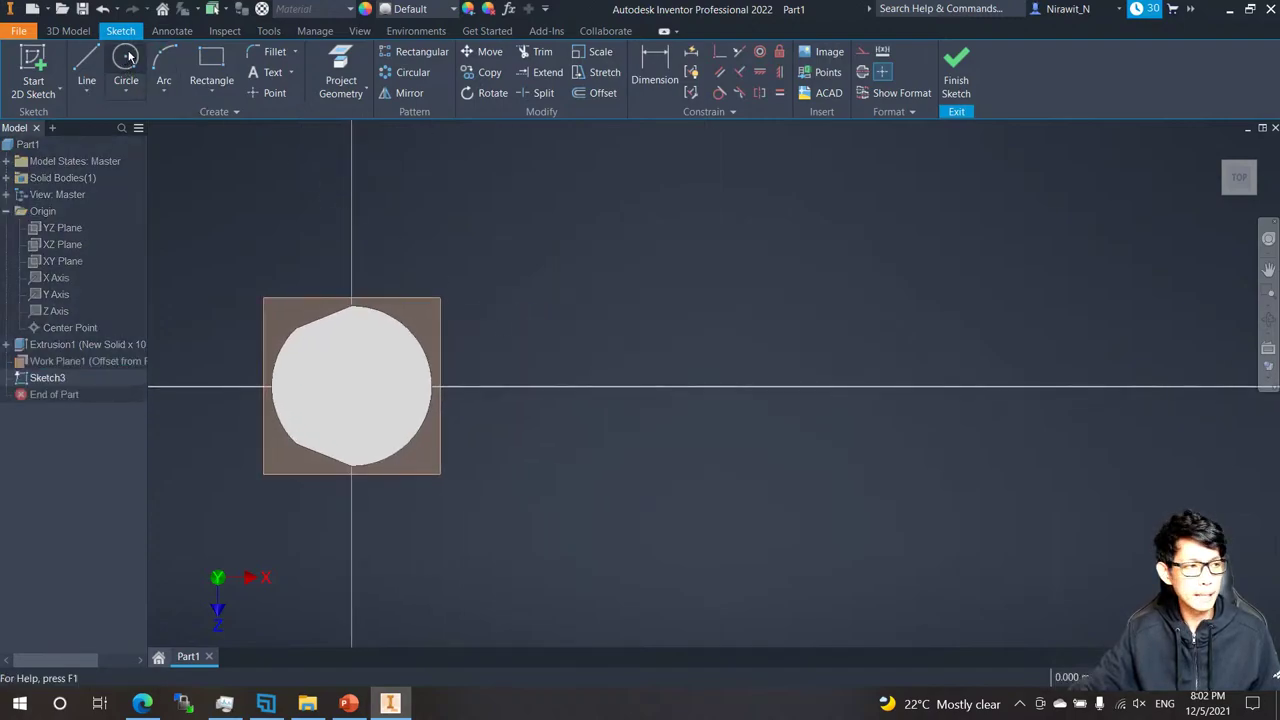
{"action": "left_click", "coordinate": [126, 62]}
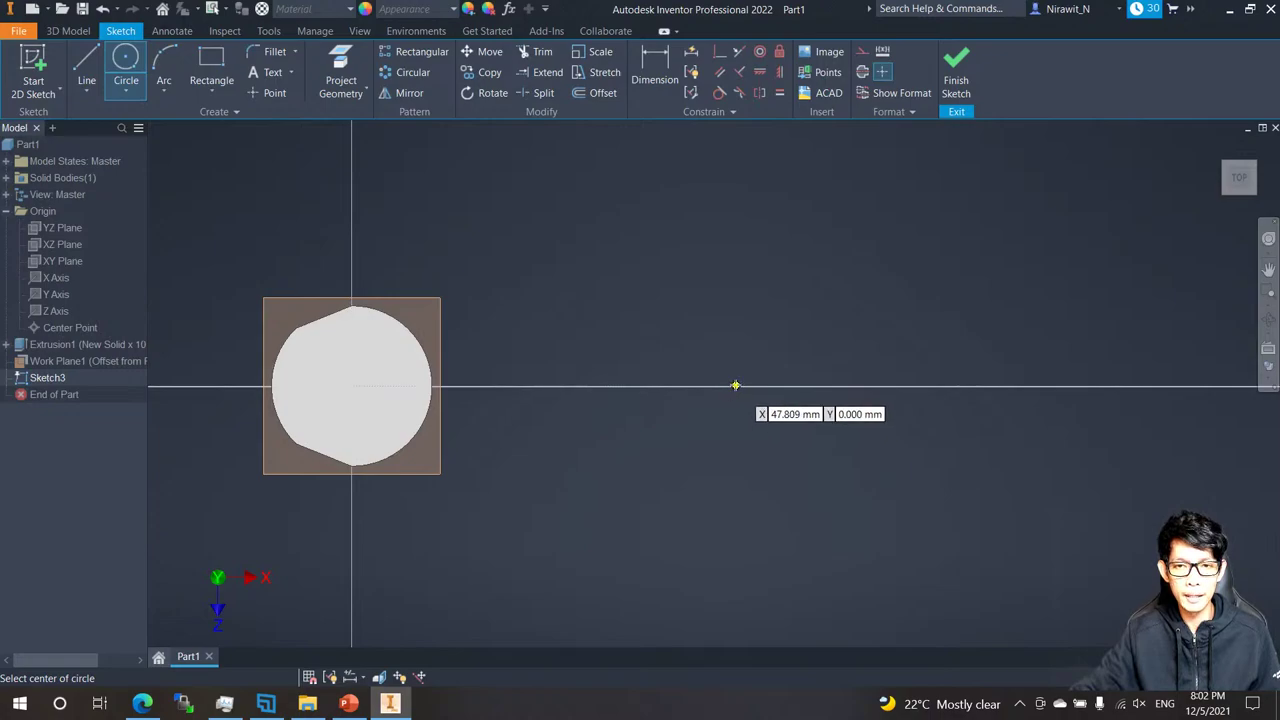
{"action": "left_click", "coordinate": [735, 385]}
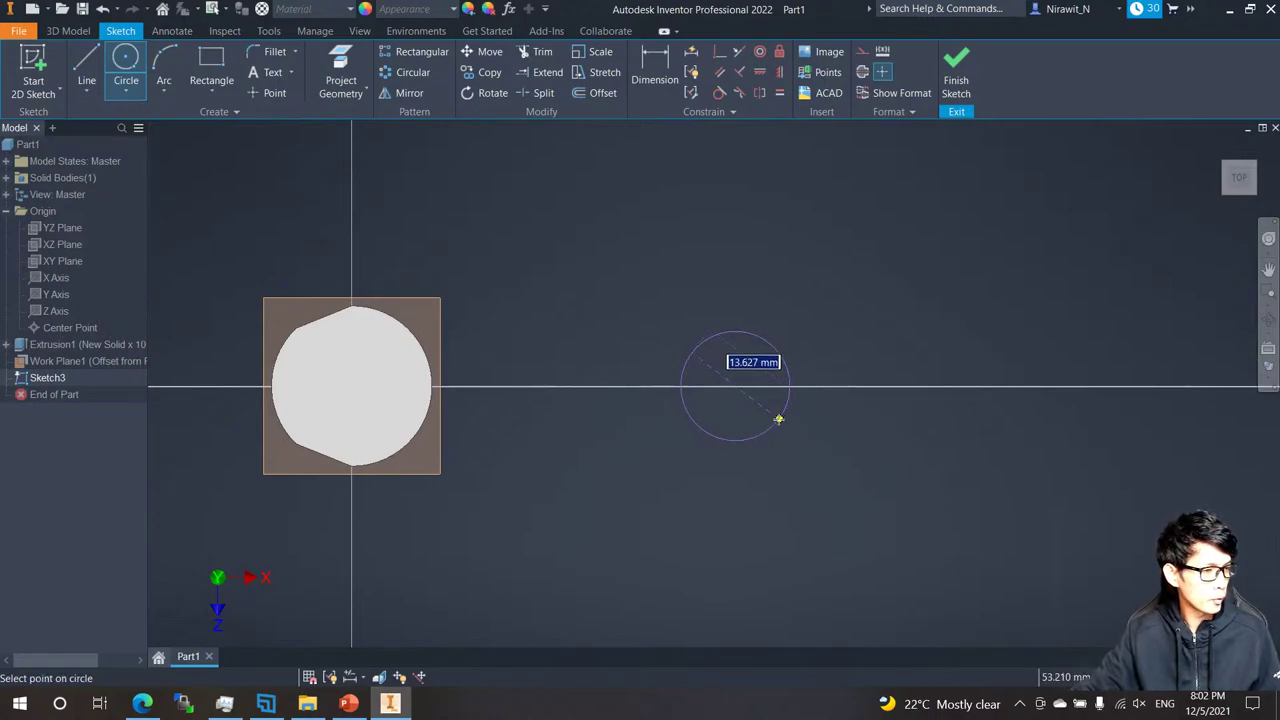
{"action": "type", "text": "20"}
{"action": "key", "text": "Return"}
{"action": "key", "text": "Escape"}
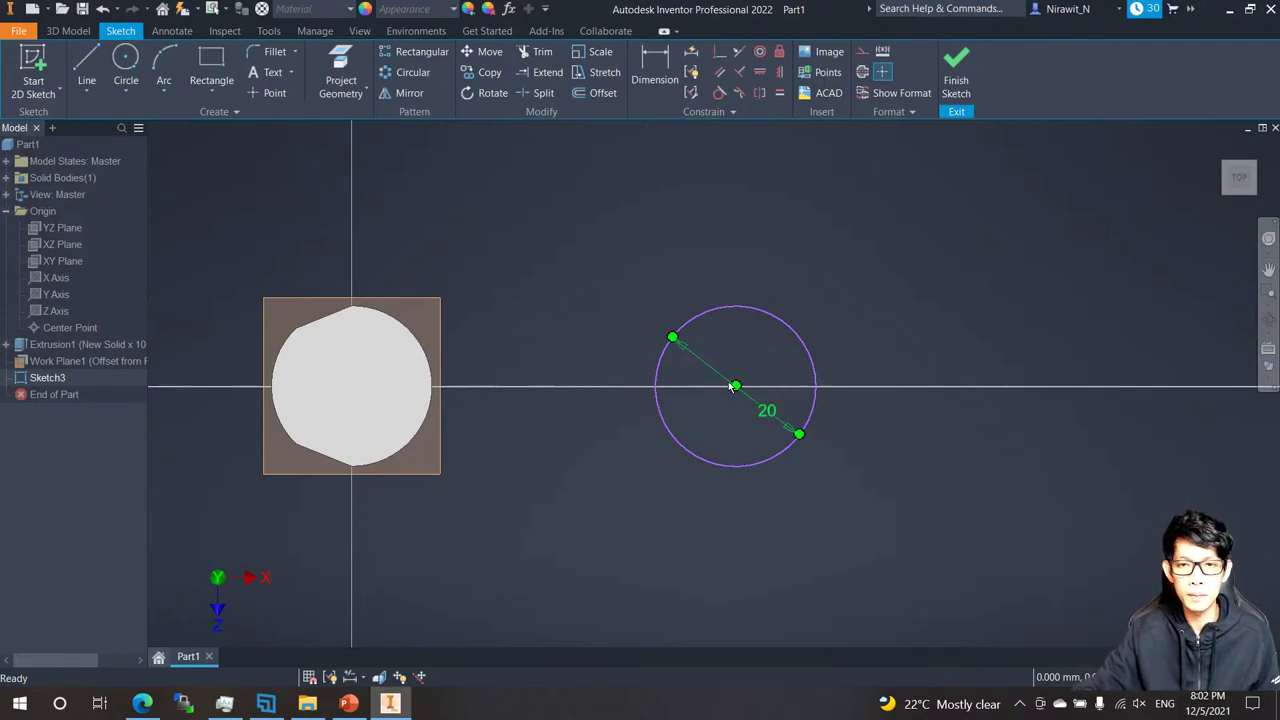
Constrain the circle's centre horizontally to the origin, and check by moving it that it only slides along the axis.
{"action": "left_click_drag", "start_coordinate": [733, 387], "coordinate": [728, 381]}
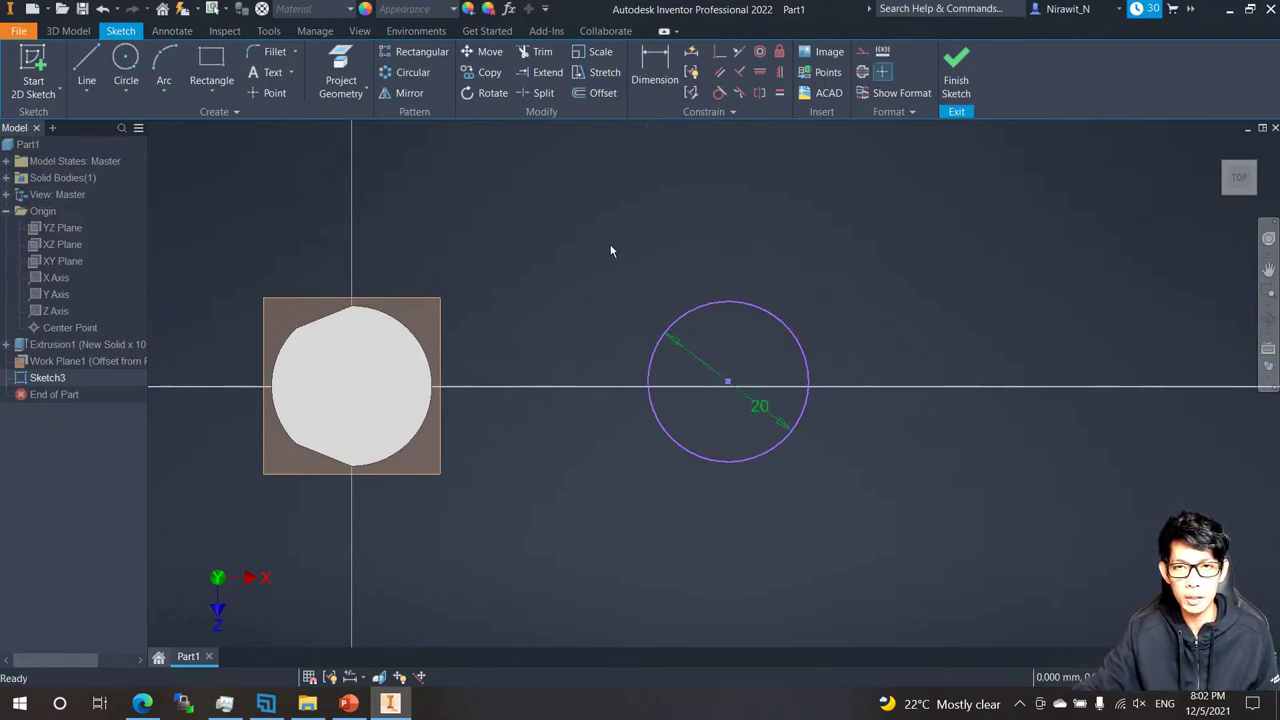
{"action": "left_click", "coordinate": [761, 70]}
{"action": "left_click", "coordinate": [728, 382]}
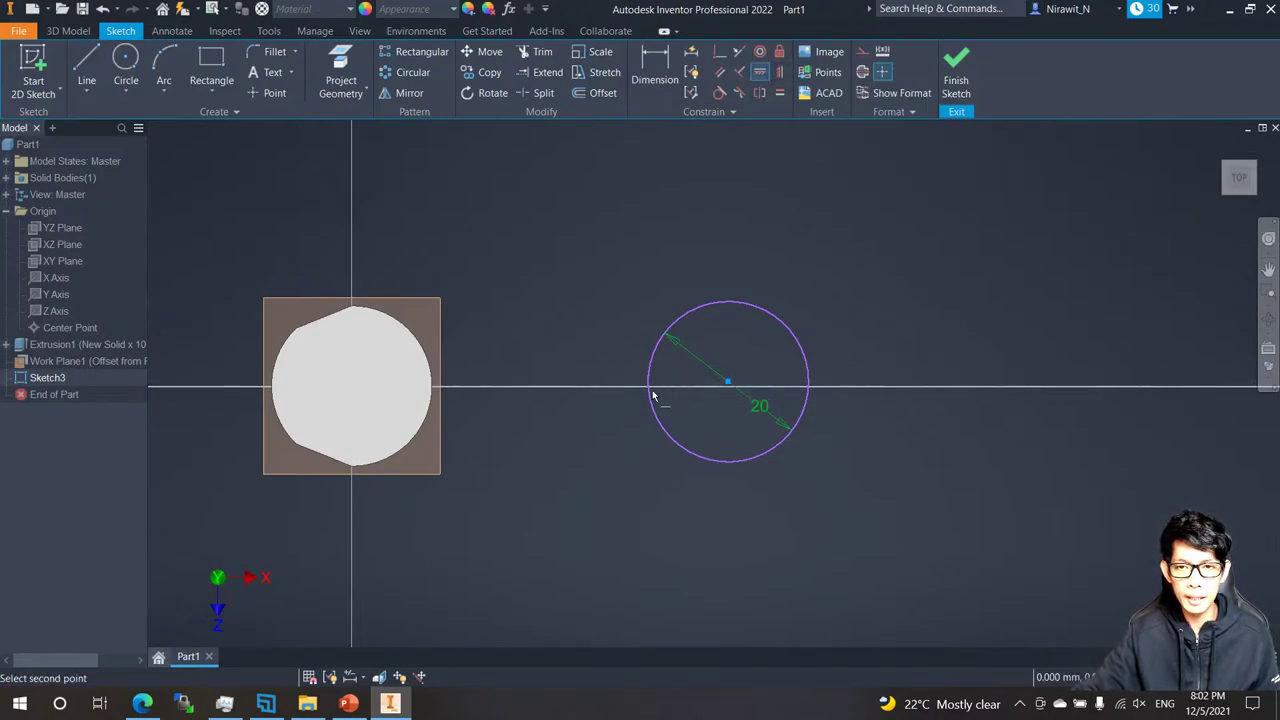
{"action": "left_click", "coordinate": [352, 389]}
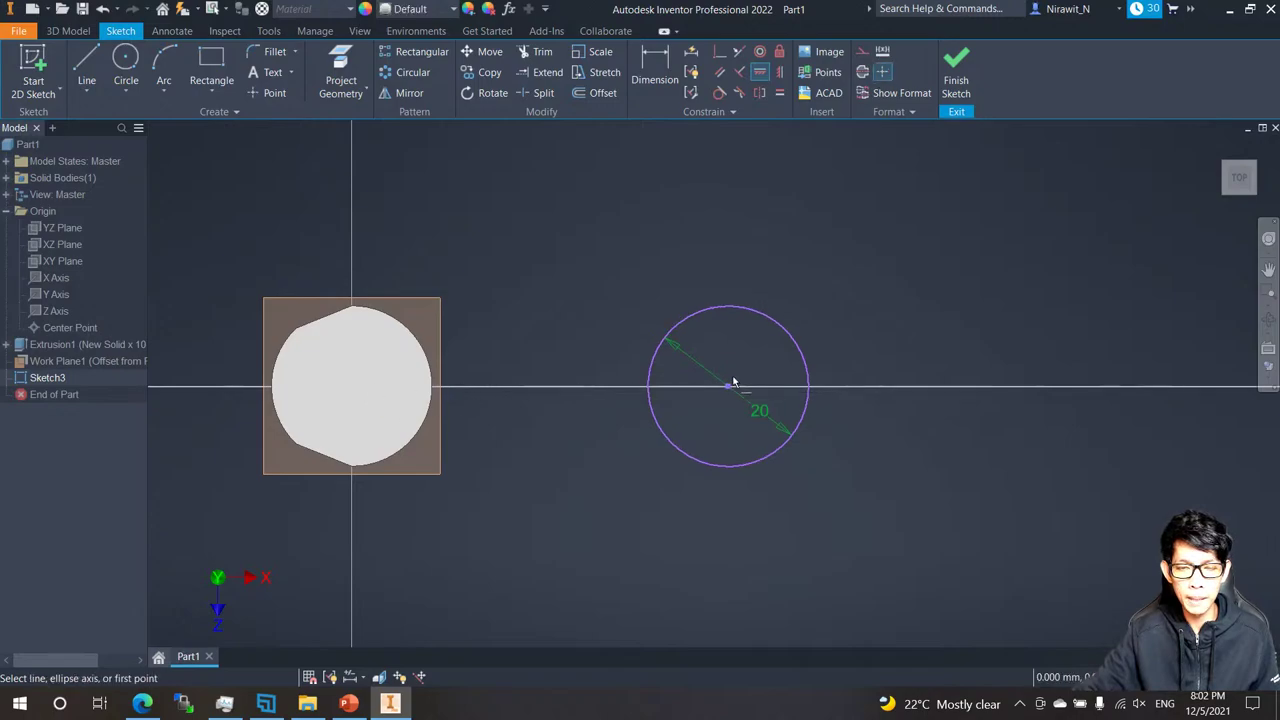
{"action": "key", "text": "Escape"}
{"action": "left_click_drag", "start_coordinate": [728, 386], "coordinate": [751, 352]}
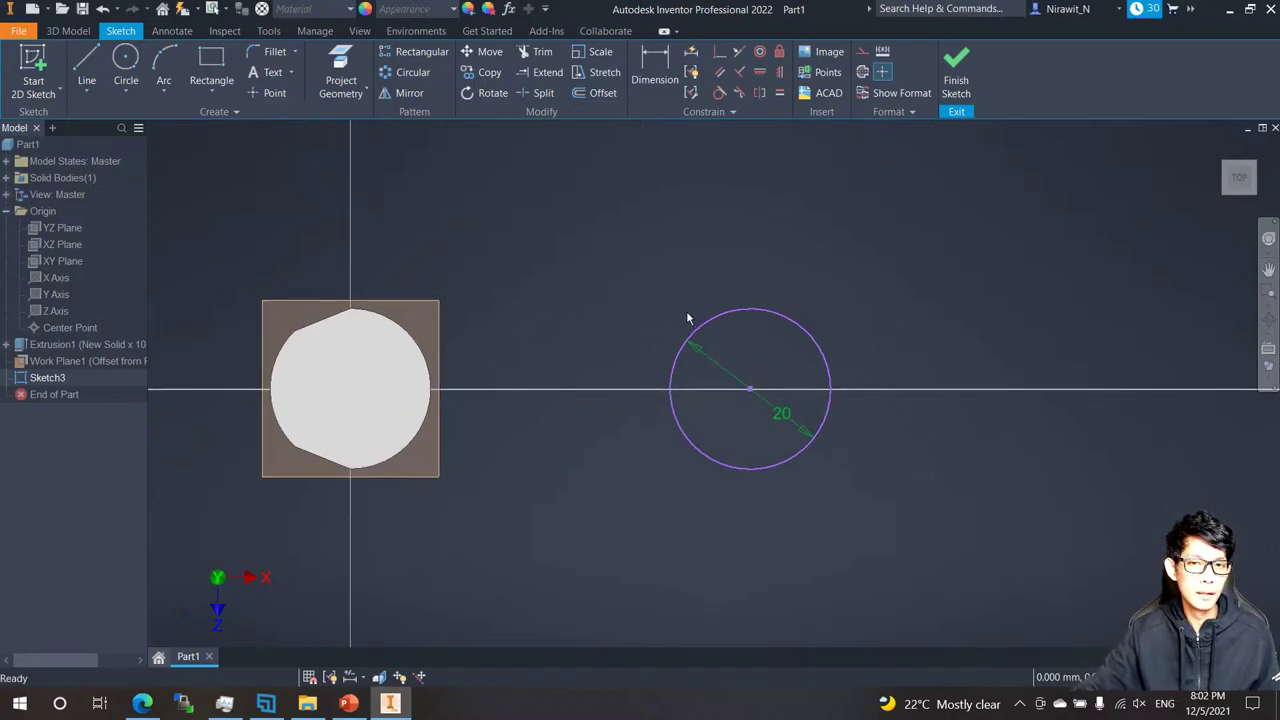
Dimension the horizontal distance between the origin and the circle's centre as 50 mm.
{"action": "left_click", "coordinate": [655, 70]}
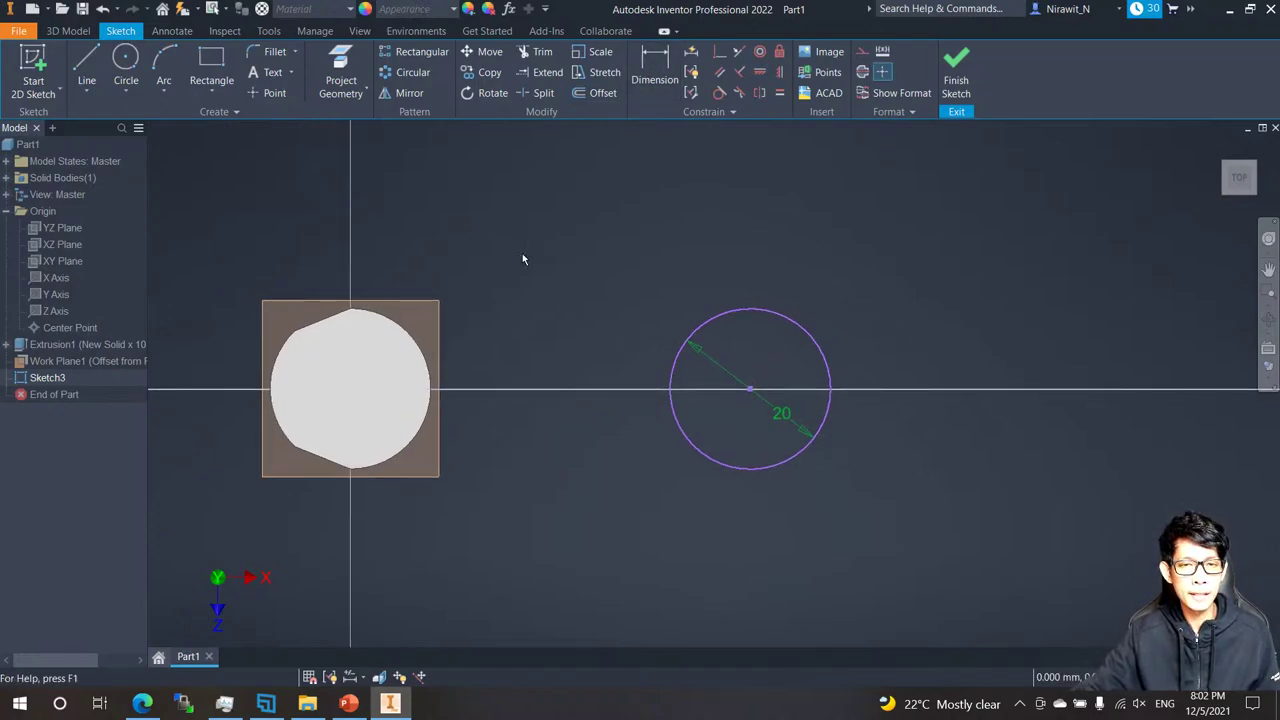
{"action": "left_click", "coordinate": [350, 388]}
{"action": "left_click", "coordinate": [750, 390]}
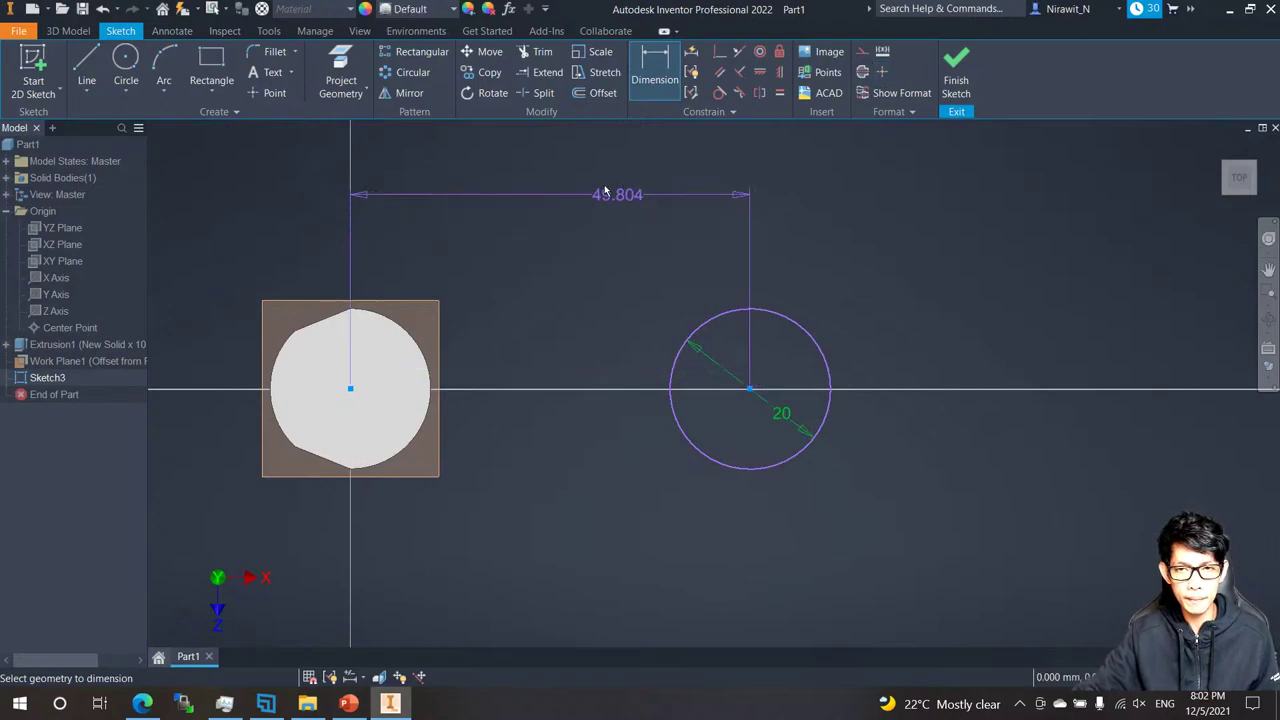
{"action": "left_click", "coordinate": [578, 234]}
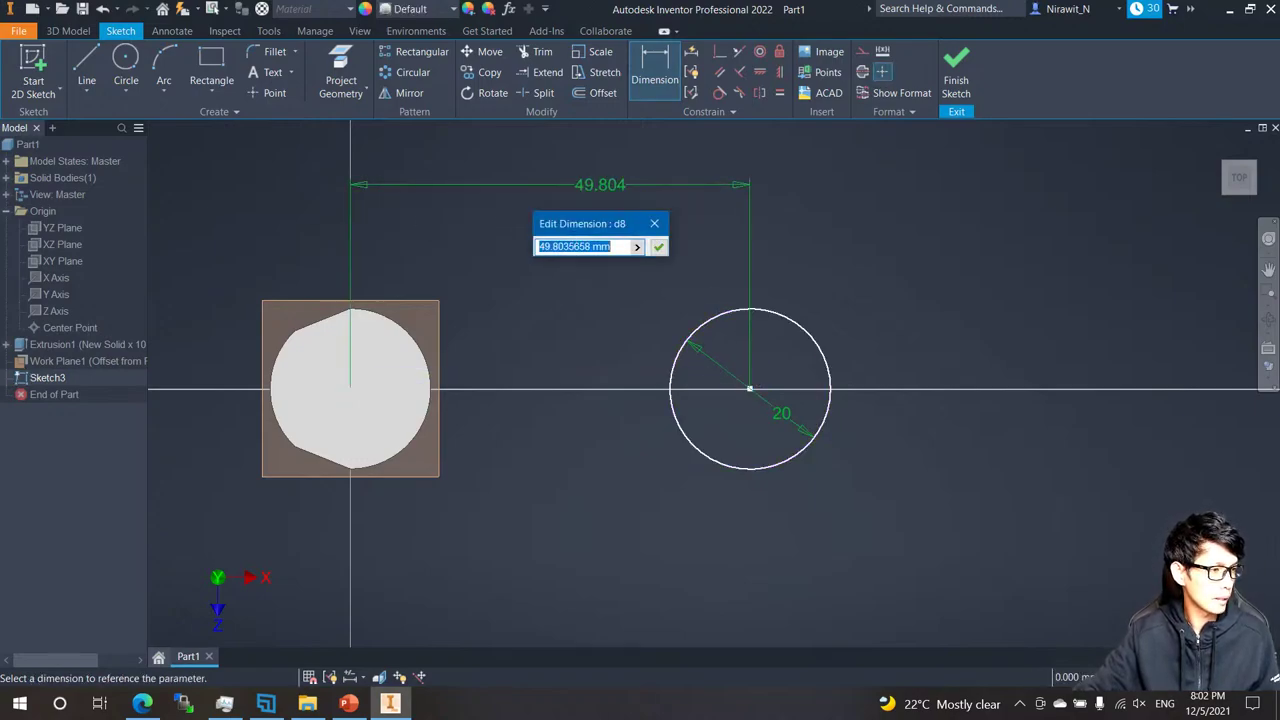
{"action": "type", "text": "50"}
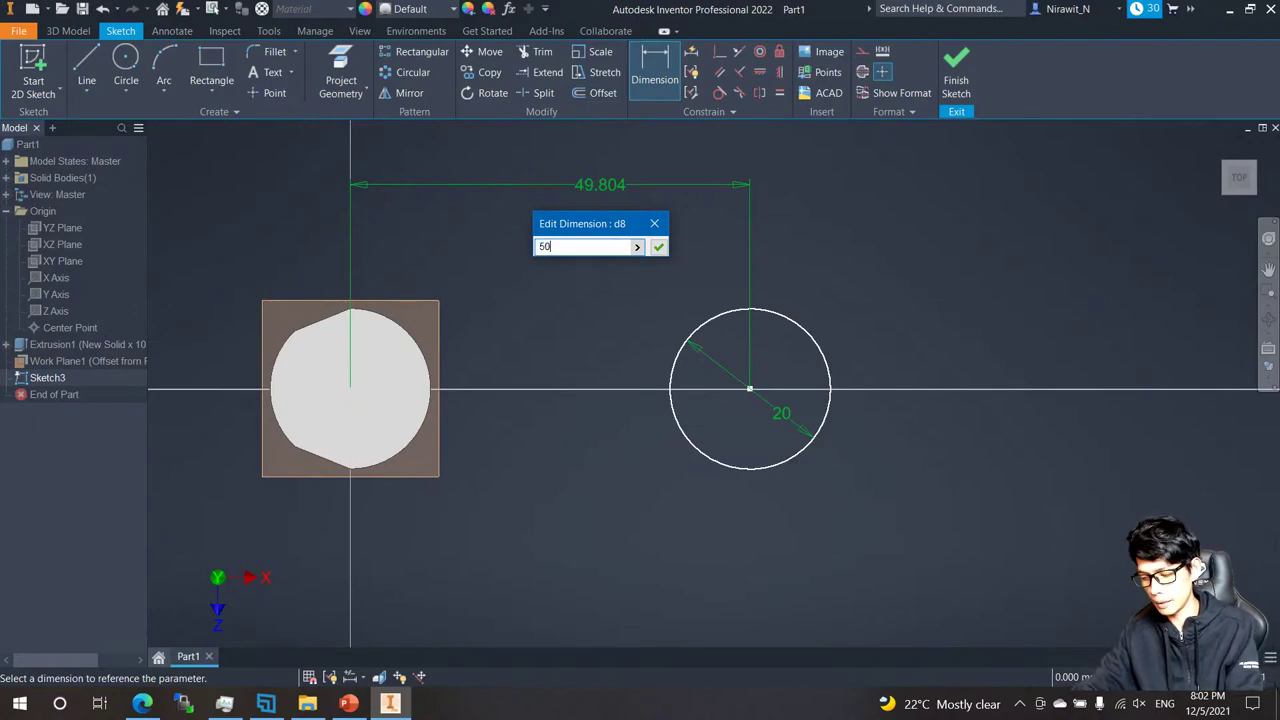
{"action": "key", "text": "Return"}
{"action": "scroll", "coordinate": [629, 330], "scroll_direction": "down", "scroll_amount": 2}
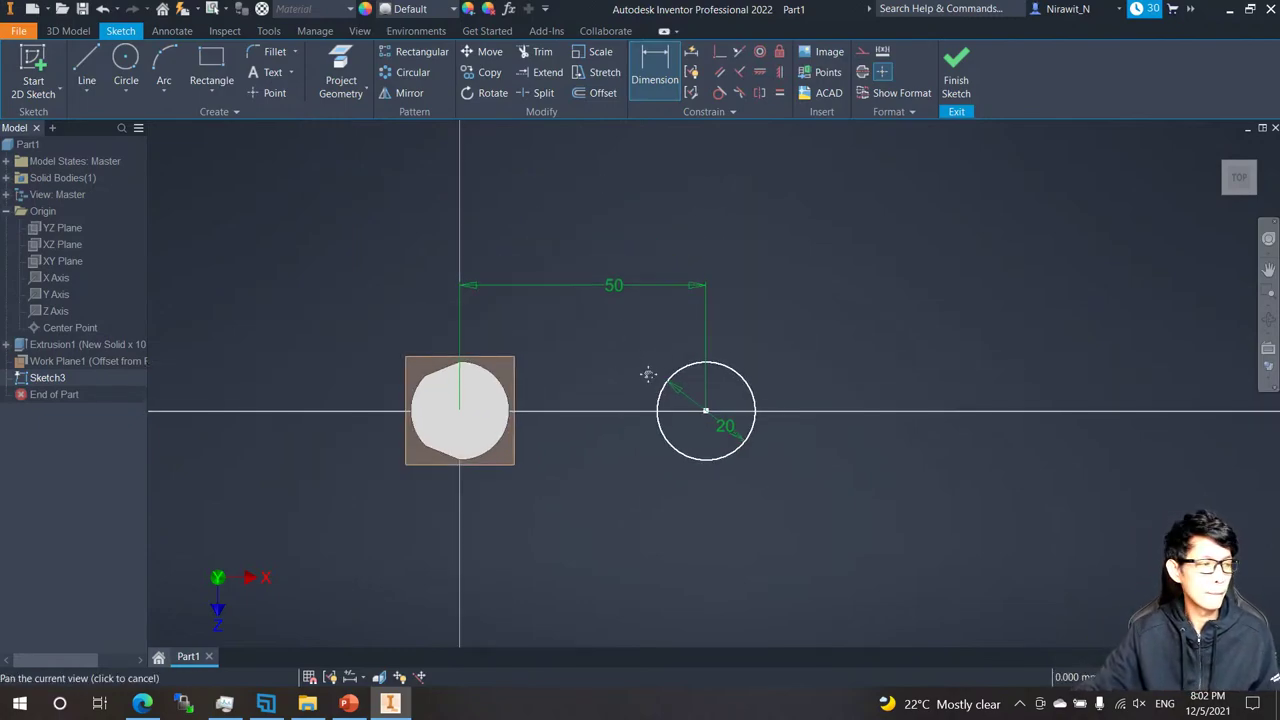
{"action": "key", "text": "Escape"}
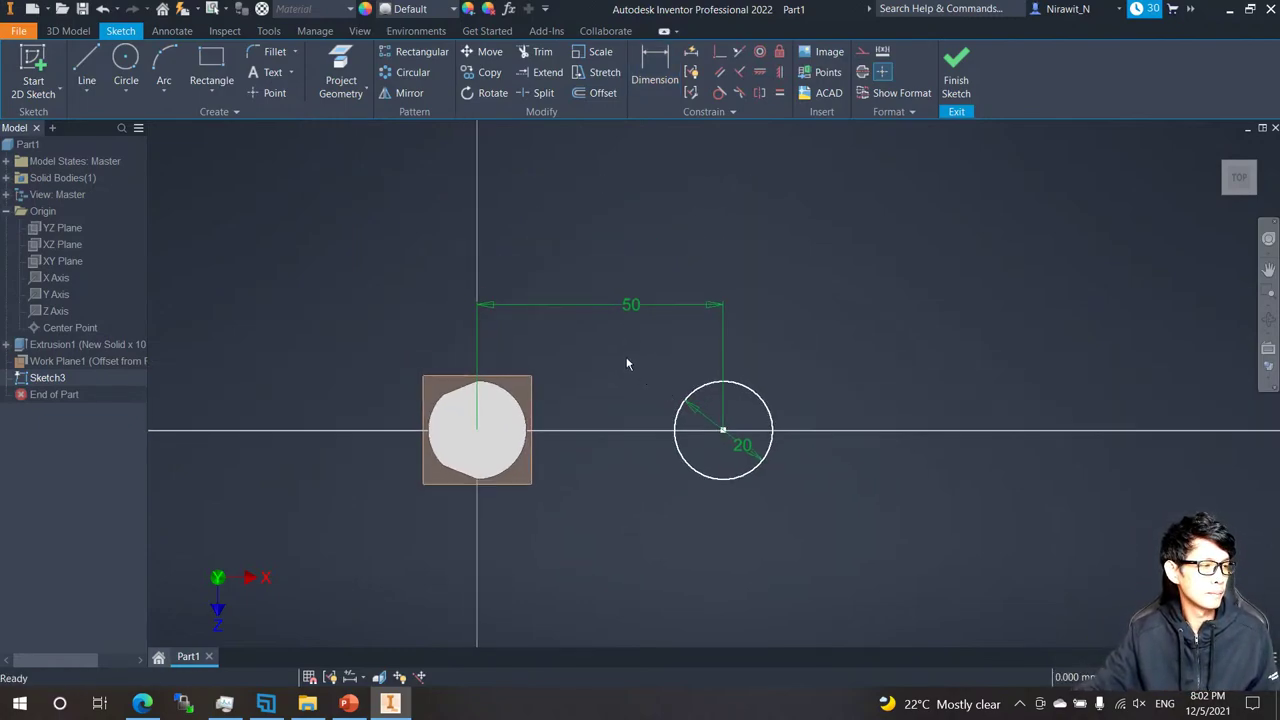
Finish the sketch and extrude the circle 6 mm downward with the direction flipped, using the Join operation.
{"action": "scroll", "coordinate": [625, 378], "scroll_direction": "up", "scroll_amount": 3}
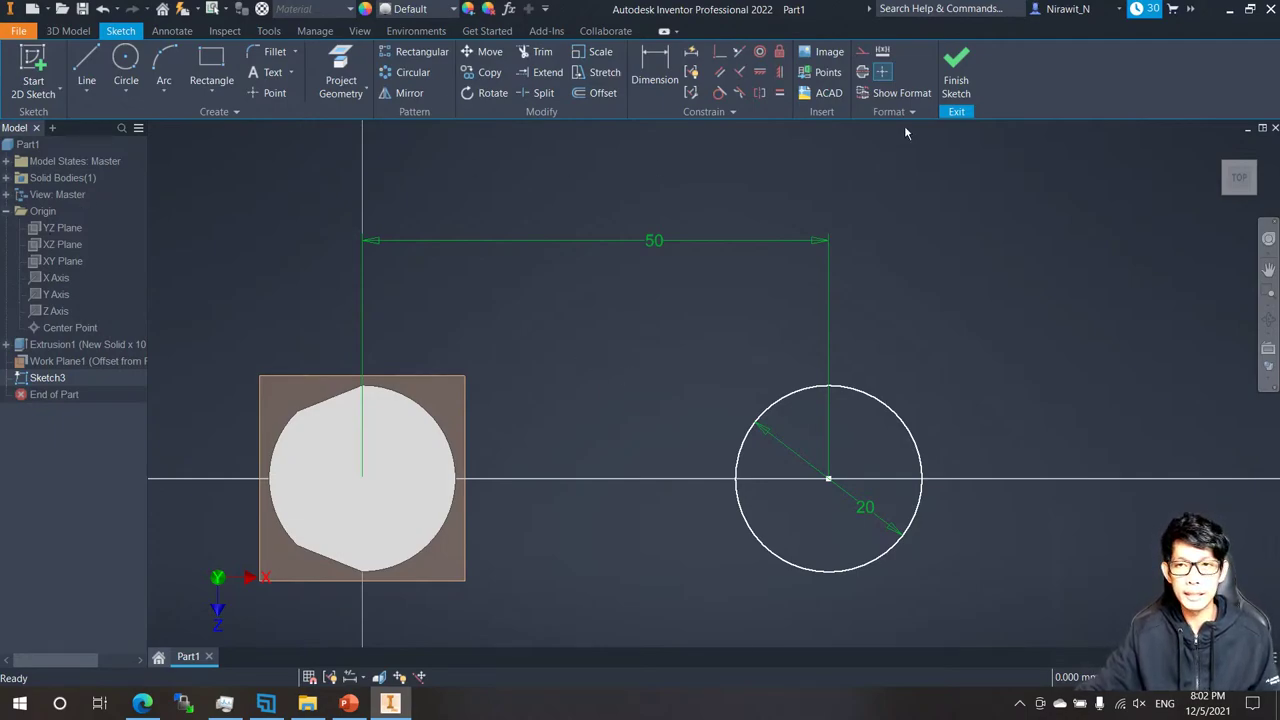
{"action": "left_click", "coordinate": [958, 75]}
{"action": "middle_click_drag", "start_coordinate": [1031, 417], "coordinate": [732, 418]}
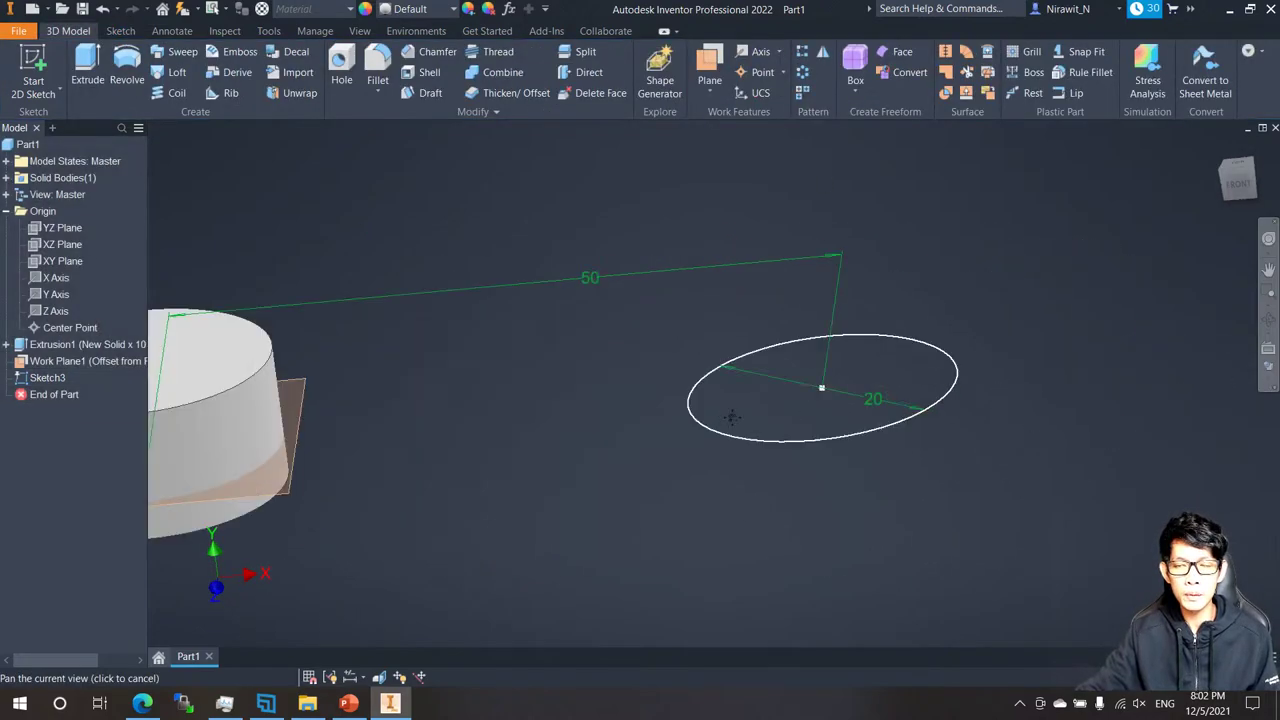
{"action": "middle_click_drag", "start_coordinate": [836, 403], "coordinate": [843, 422], "text": "shift"}
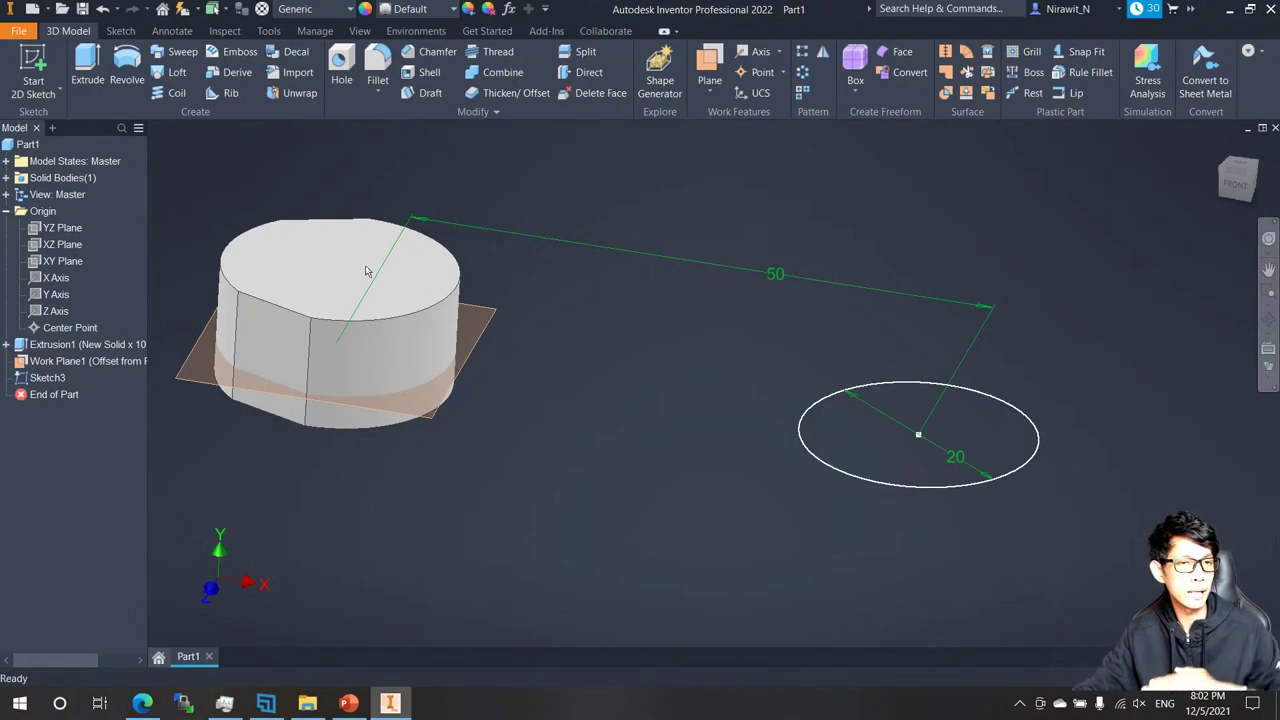
{"action": "left_click", "coordinate": [87, 62]}
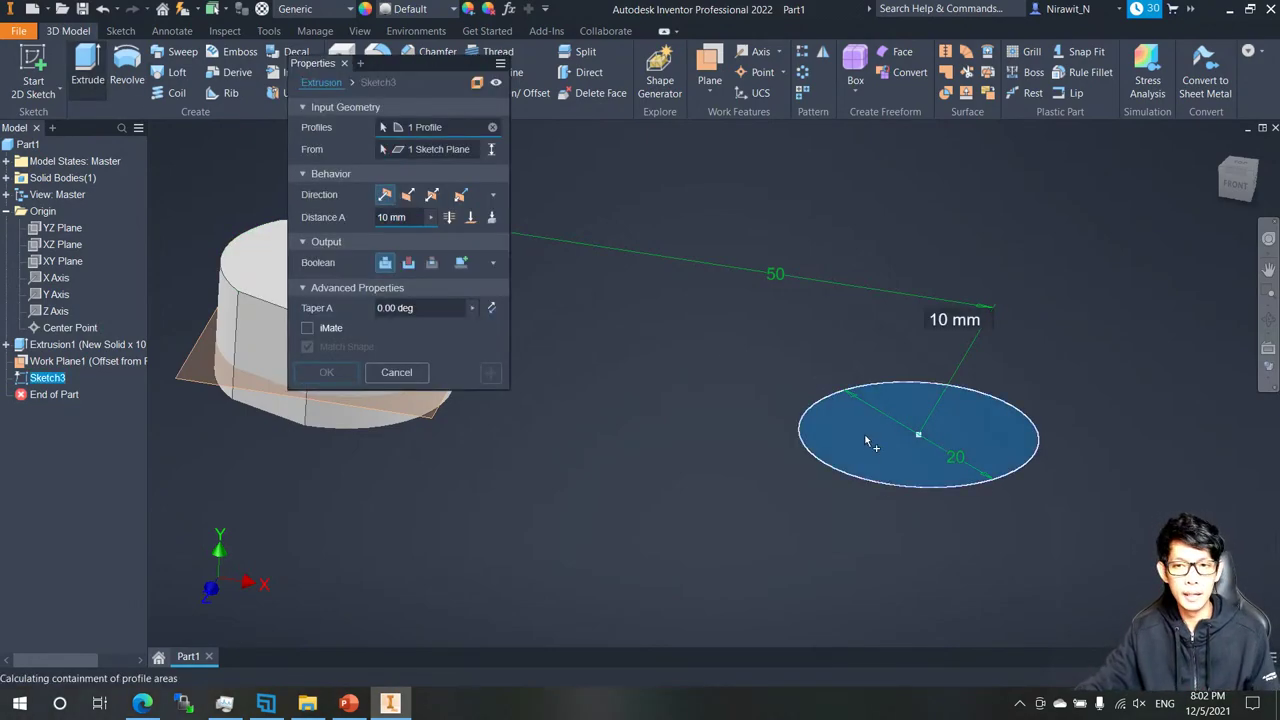
{"action": "left_click", "coordinate": [410, 195]}
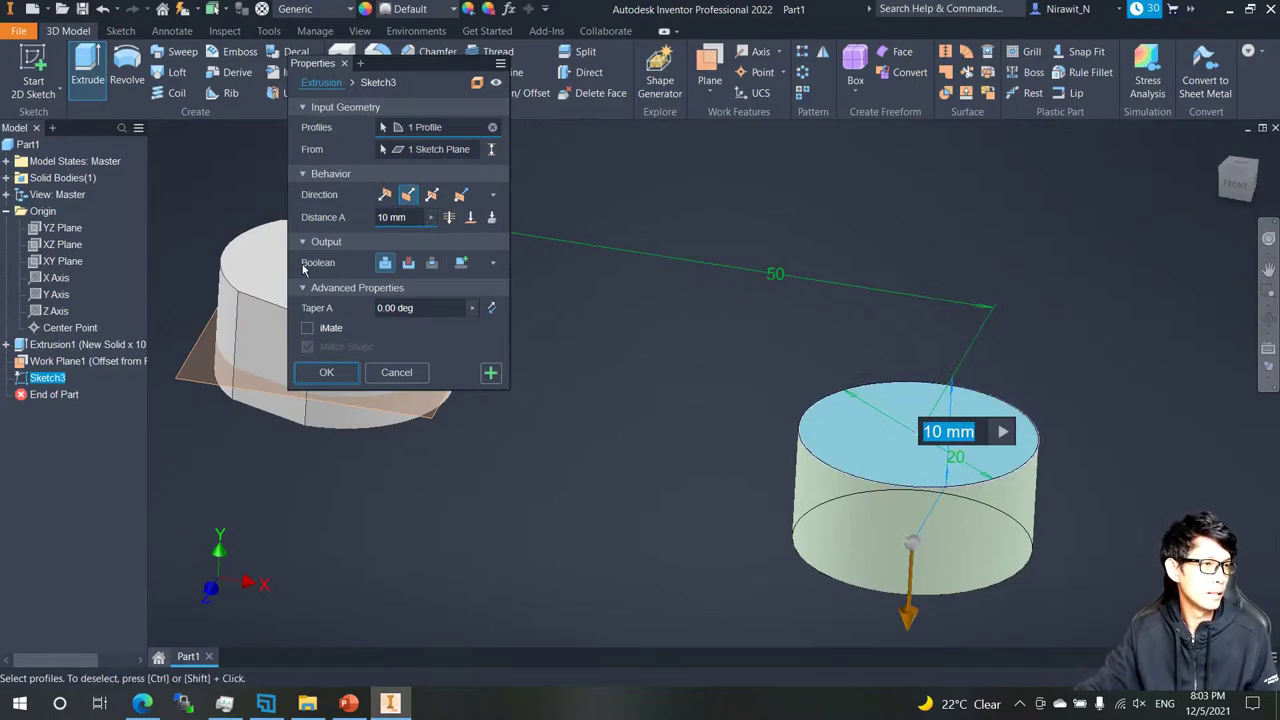
{"action": "left_click", "coordinate": [426, 220]}
{"action": "type", "text": "6"}
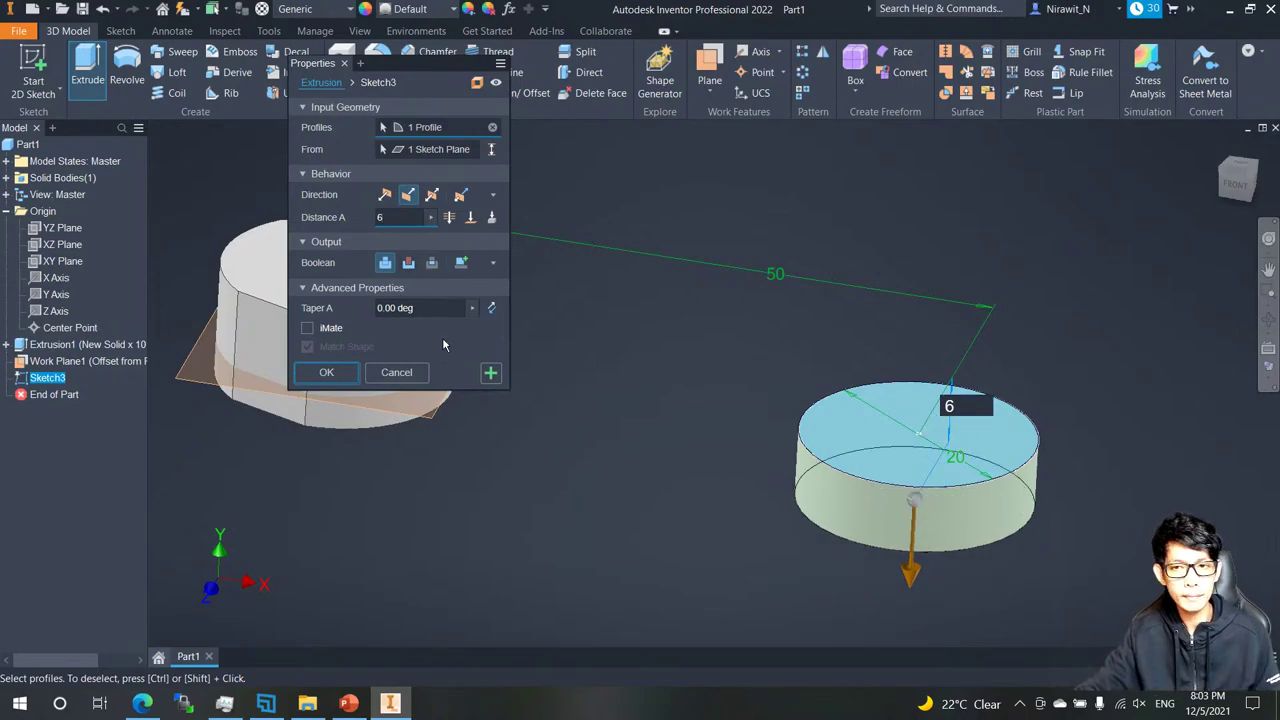
{"action": "left_click", "coordinate": [1237, 186]}
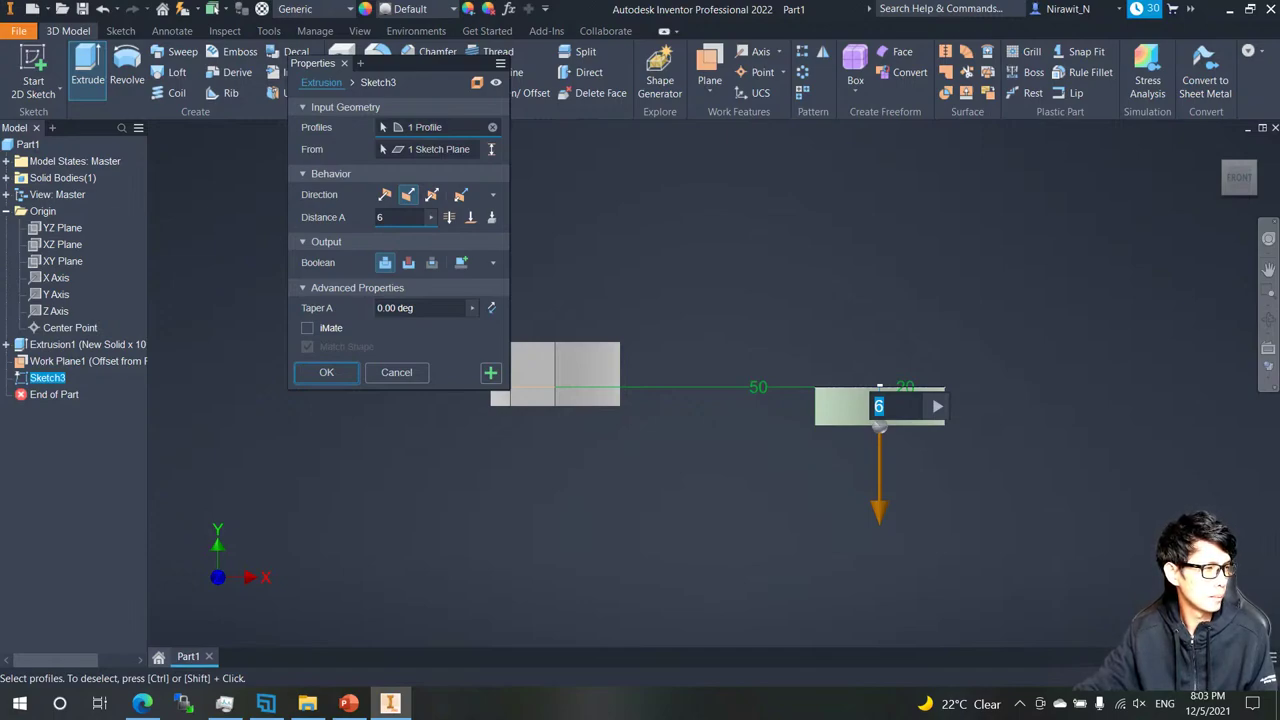
{"action": "left_click", "coordinate": [327, 373]}
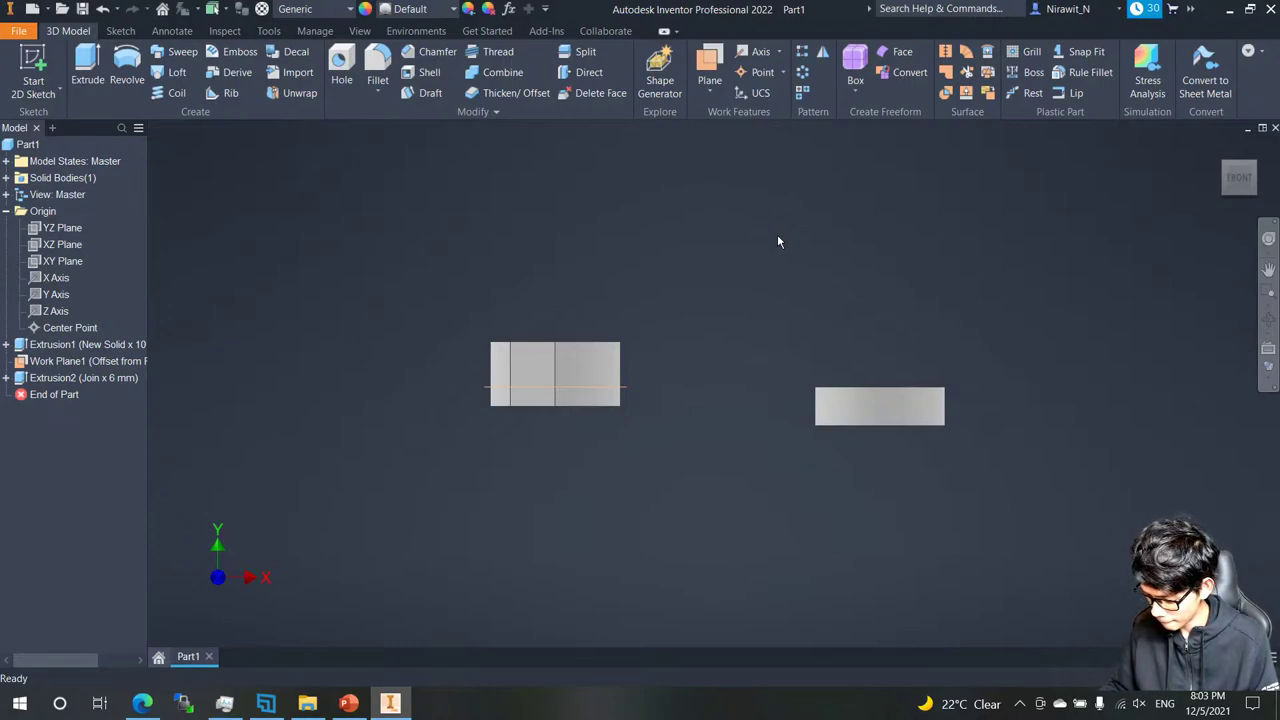
Start a sketch on the XY plane and slice the solids' display at the sketch plane.
{"action": "middle_click_drag", "start_coordinate": [687, 336], "coordinate": [668, 280]}
{"action": "scroll", "coordinate": [643, 322], "scroll_direction": "down", "scroll_amount": 1}
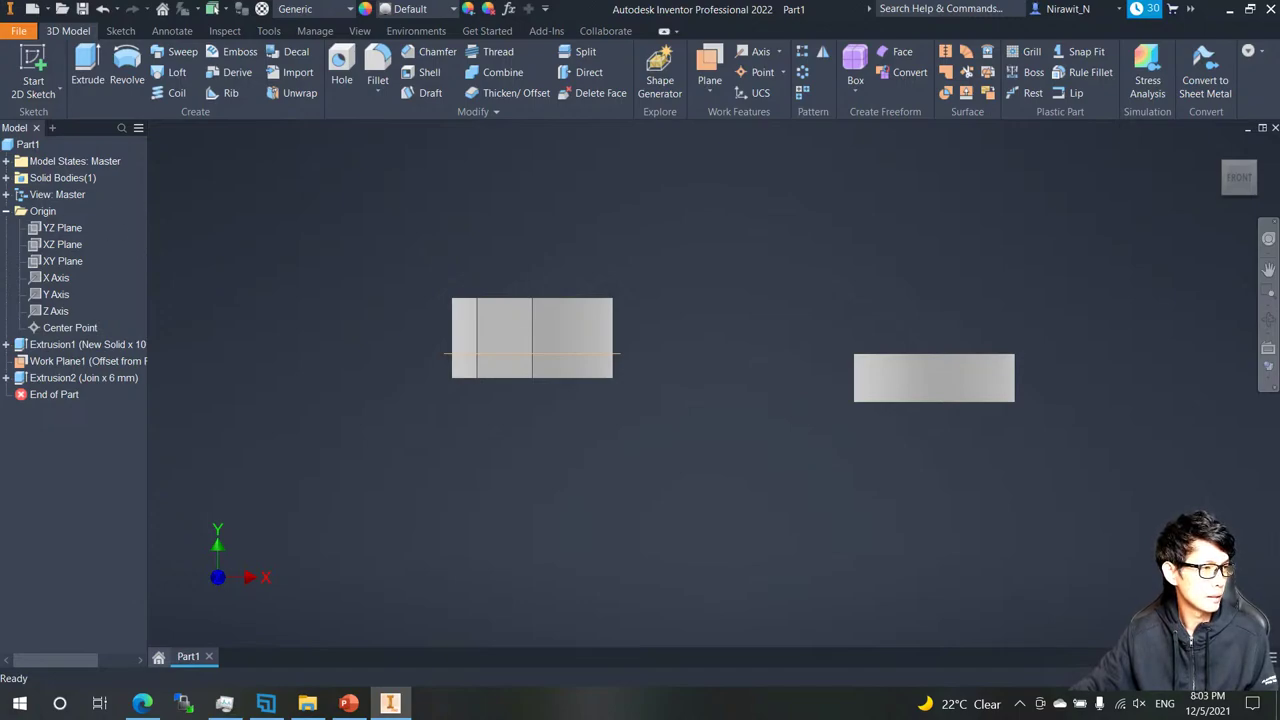
{"action": "left_click", "coordinate": [64, 230]}
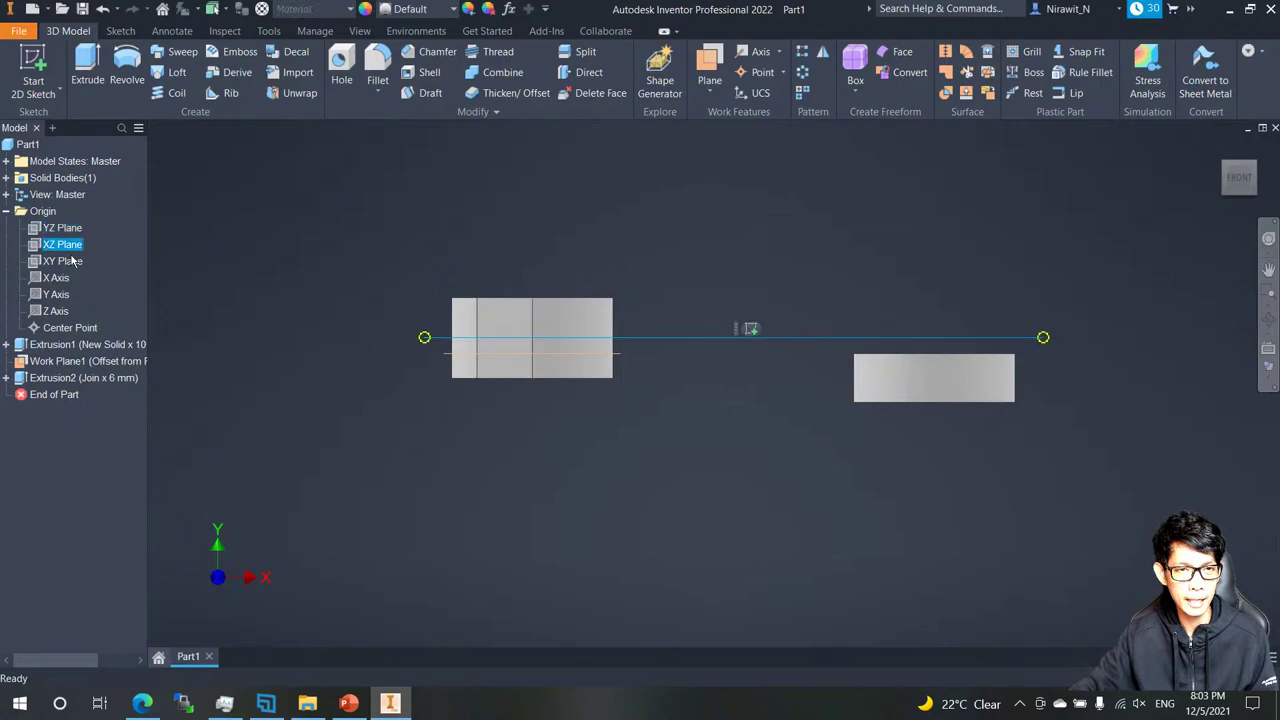
{"action": "left_click", "coordinate": [63, 261]}
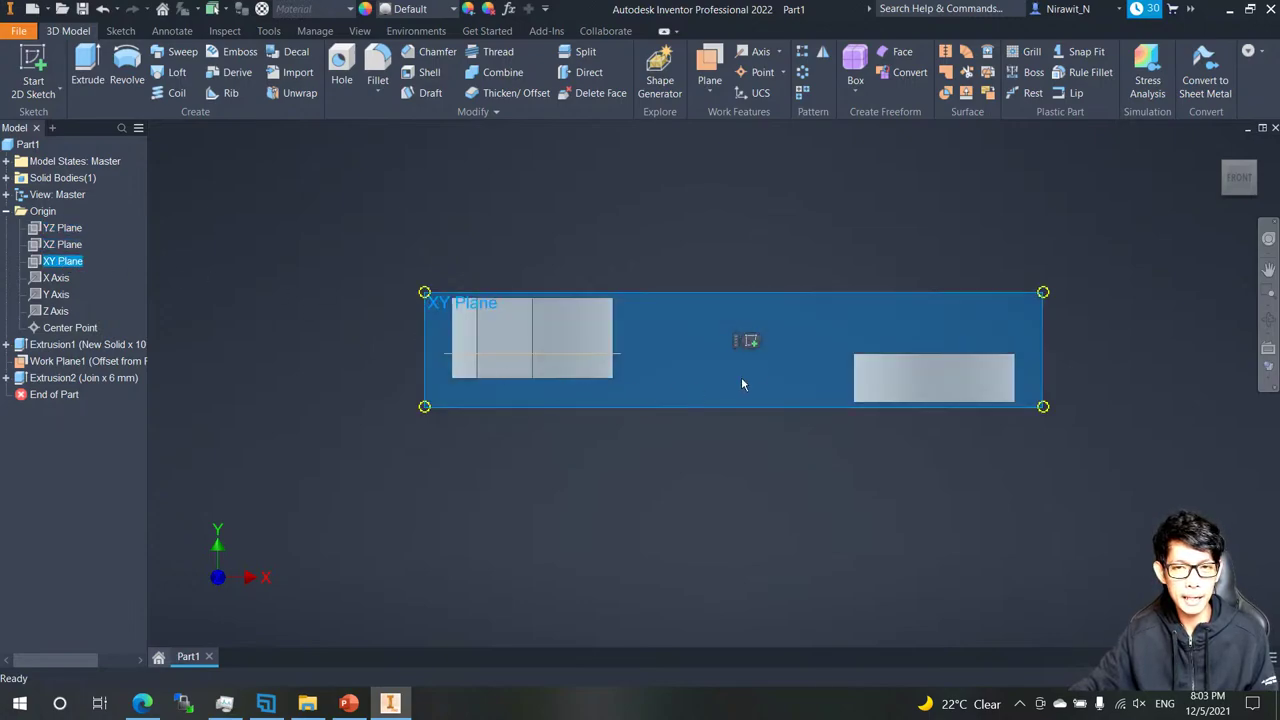
{"action": "left_click", "coordinate": [748, 341]}
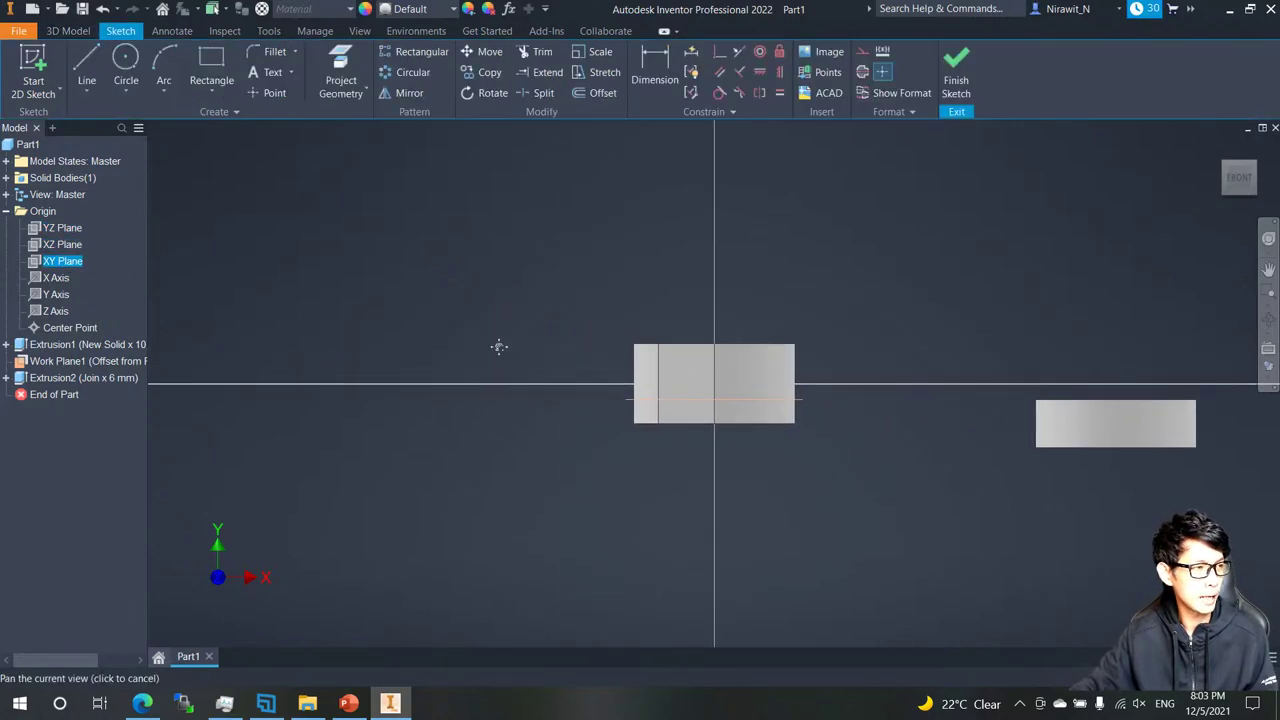
{"action": "middle_click_drag", "start_coordinate": [499, 346], "coordinate": [57, 299]}
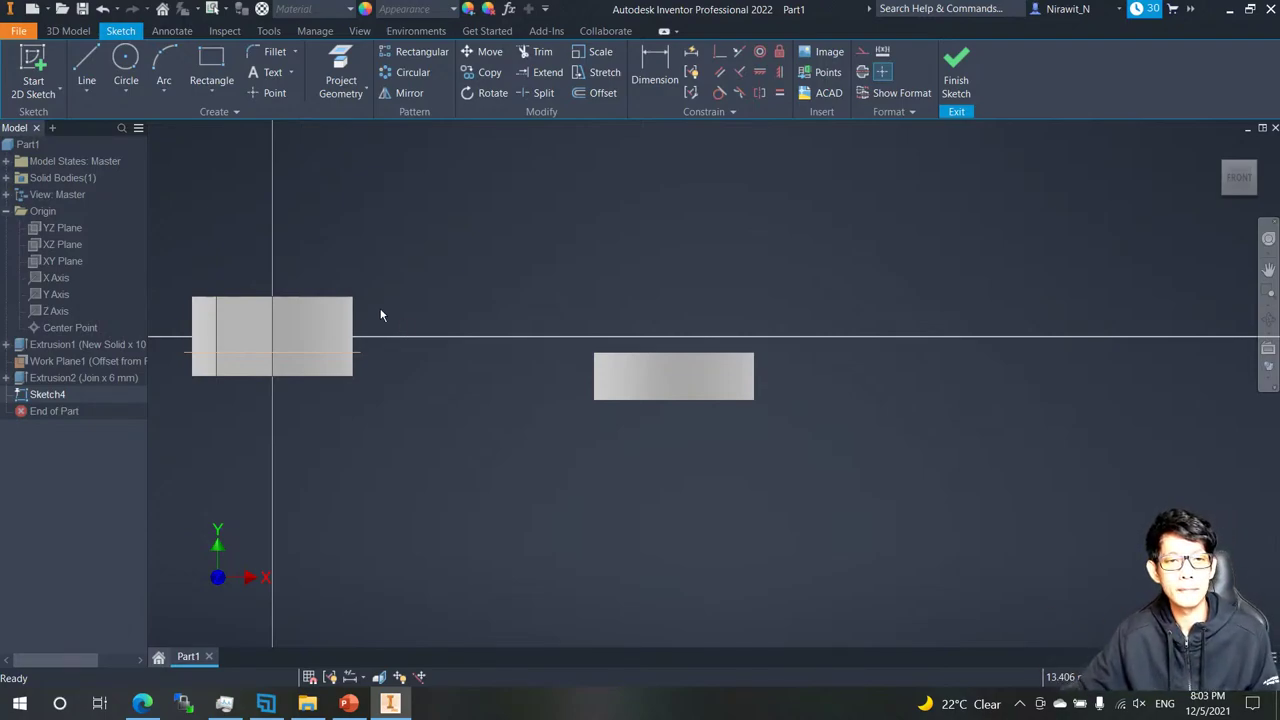
{"action": "middle_click_drag", "start_coordinate": [580, 265], "coordinate": [633, 271]}
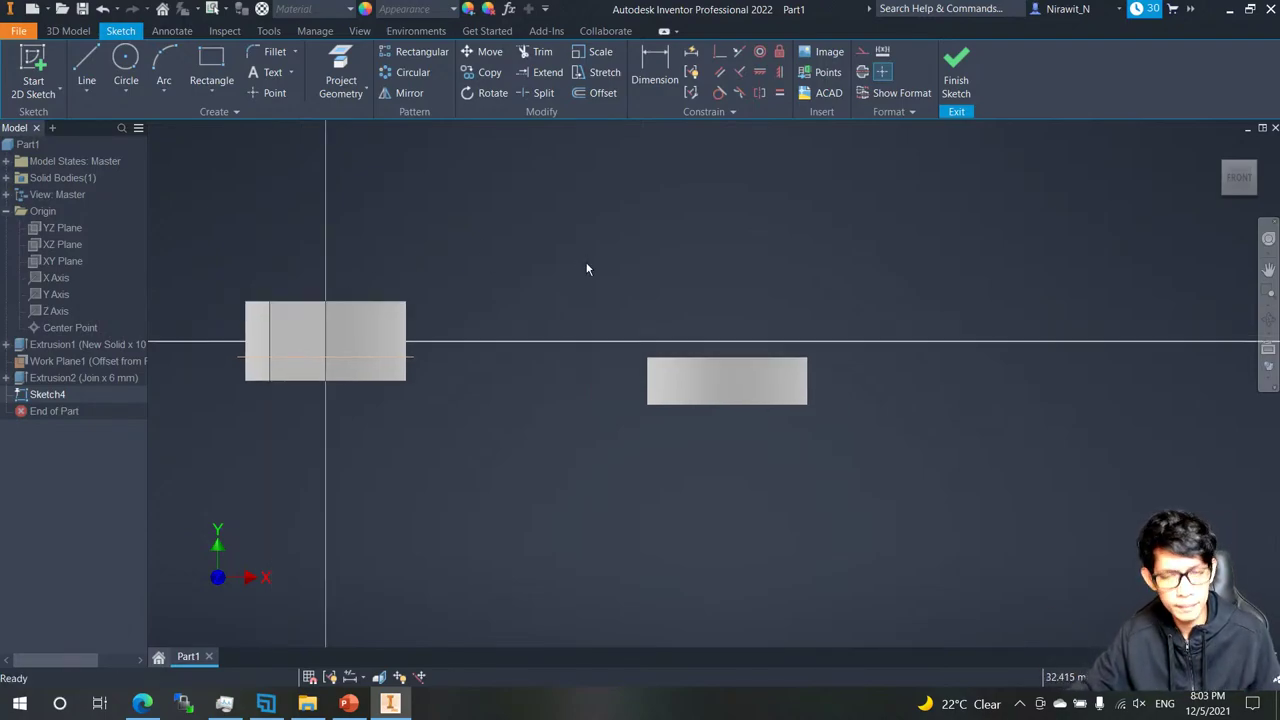
{"action": "key", "text": "F7"}
{"action": "scroll", "coordinate": [337, 327], "scroll_direction": "down", "scroll_amount": 4}
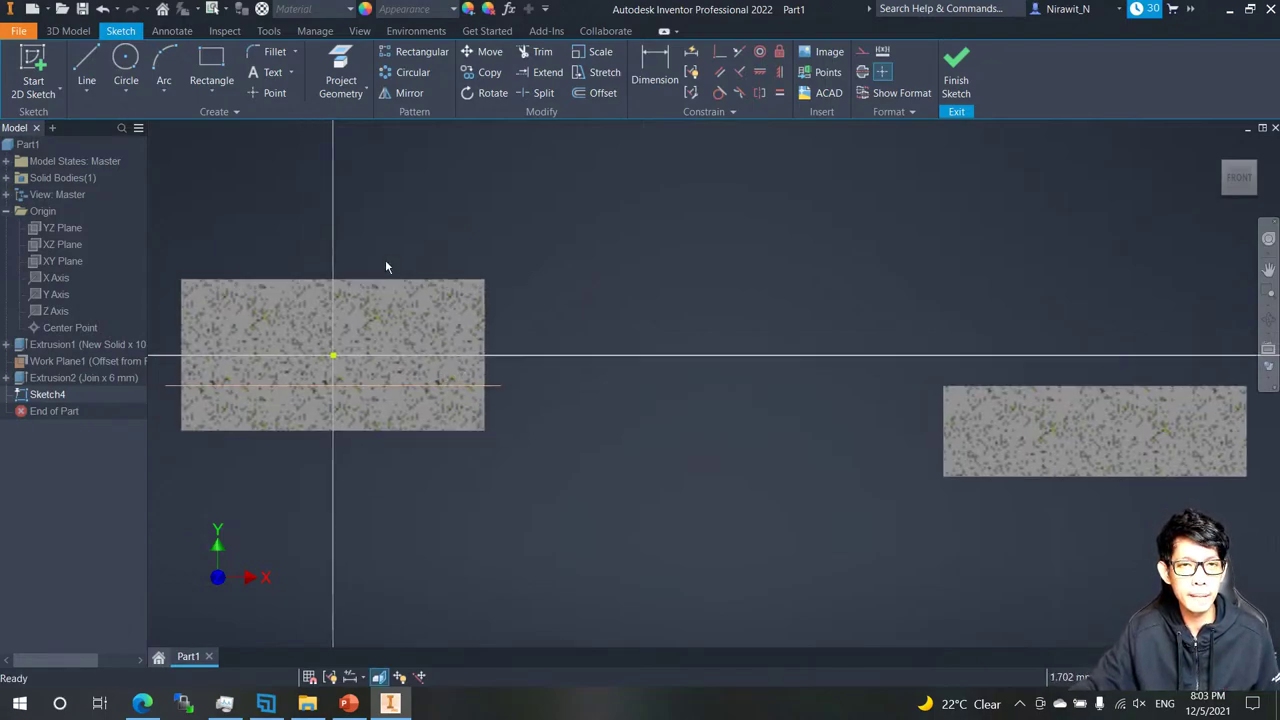
{"action": "middle_click_drag", "start_coordinate": [388, 266], "coordinate": [452, 271]}
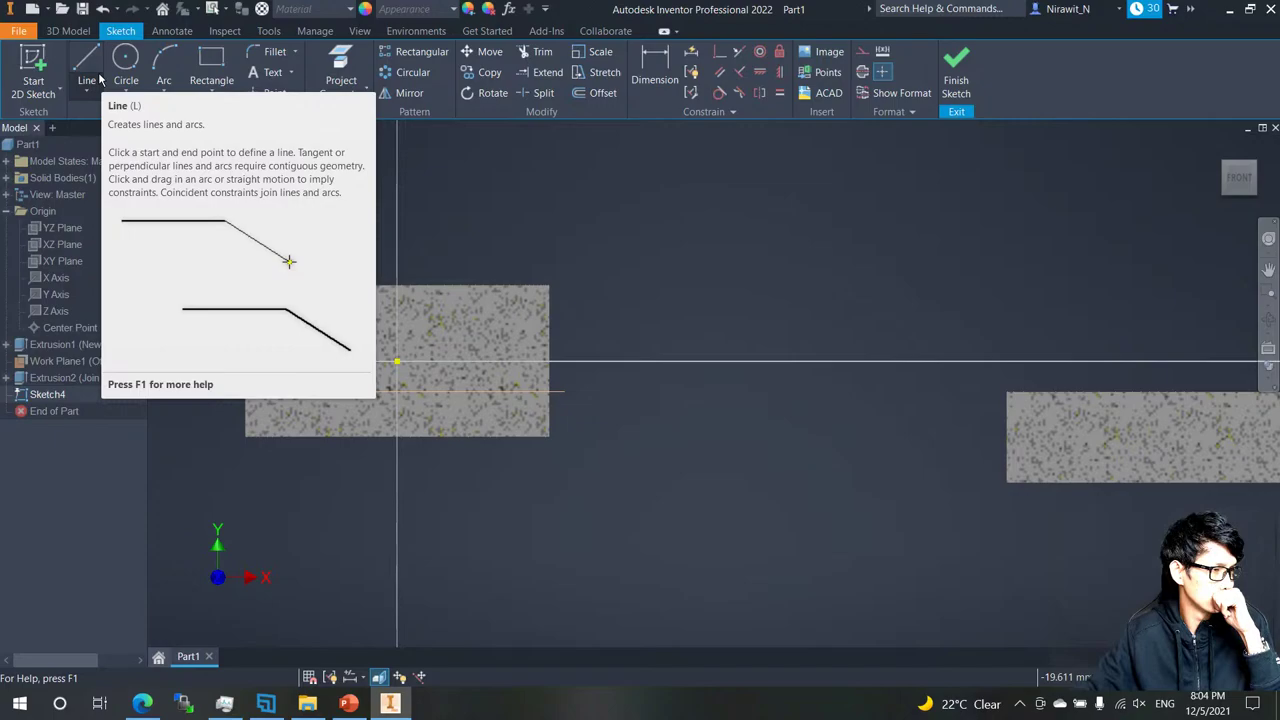
Draw a line chain from the origin: a horizontal segment, a downward slanted one about 16.5 mm, and a horizontal one about 17.5 mm into the small end.
{"action": "left_click", "coordinate": [102, 78]}
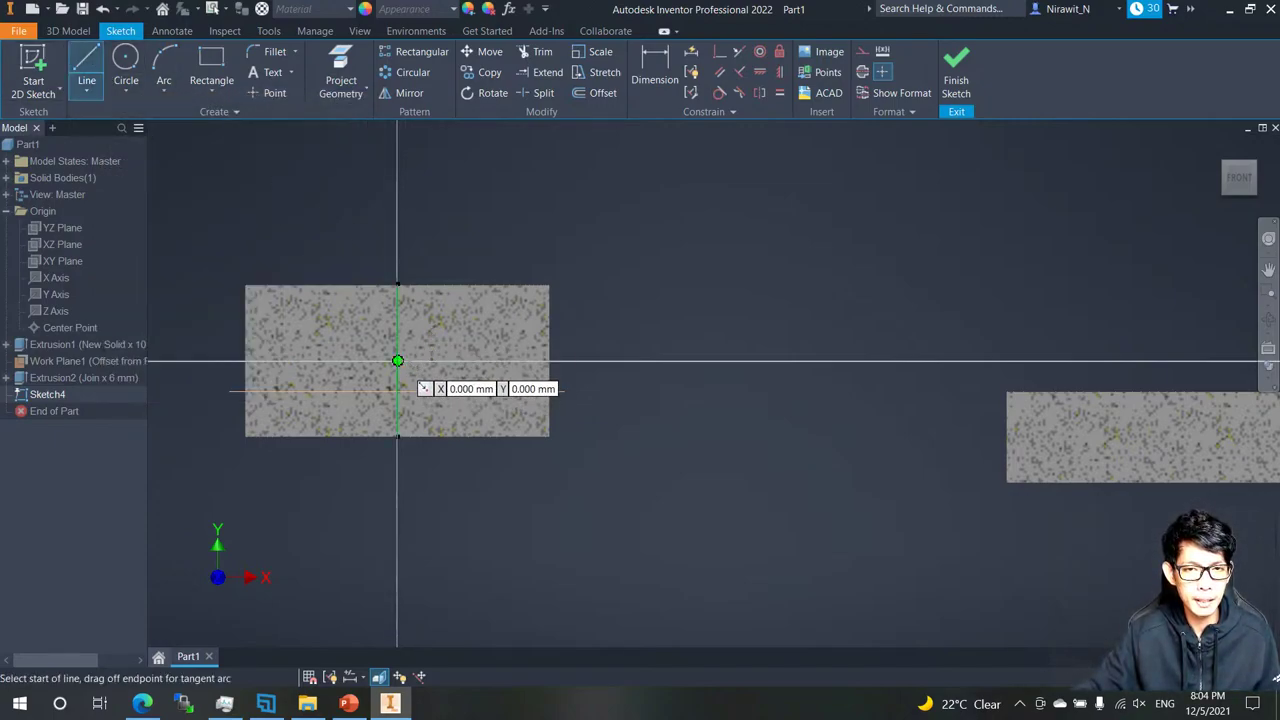
{"action": "left_click", "coordinate": [397, 361]}
{"action": "left_click", "coordinate": [667, 361]}
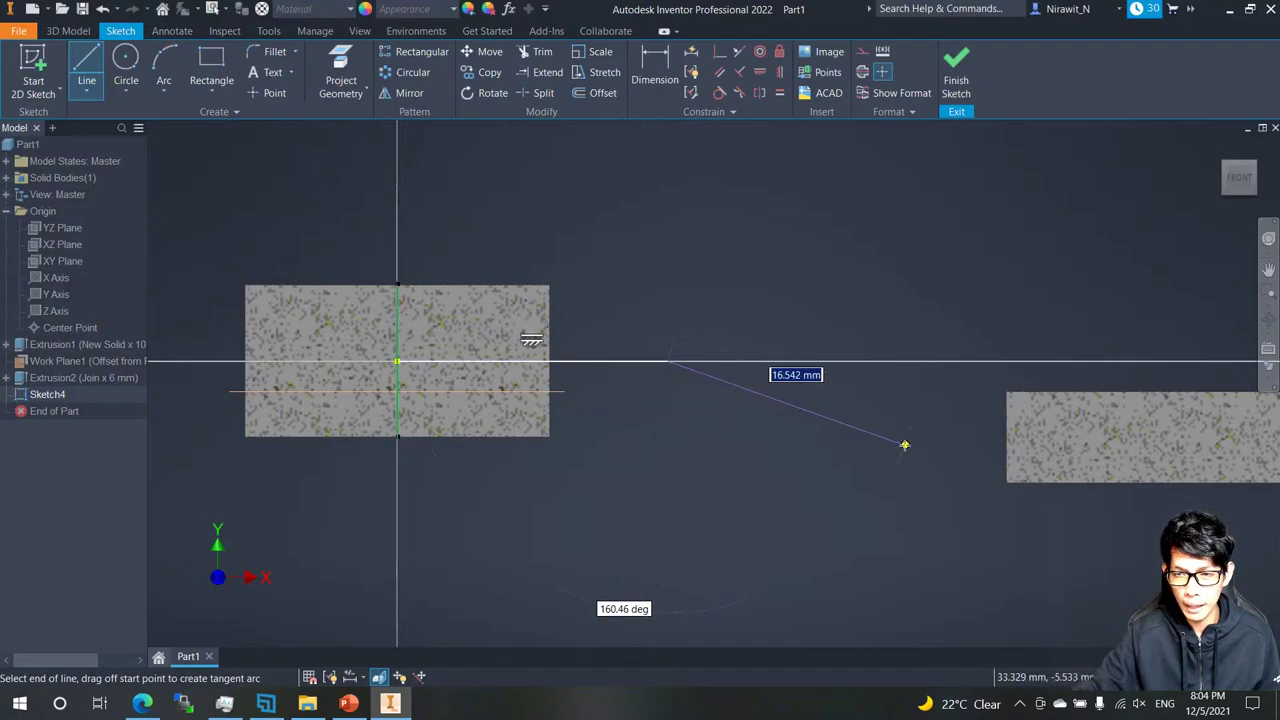
{"action": "scroll", "coordinate": [842, 456], "scroll_direction": "down", "scroll_amount": 3}
{"action": "left_click", "coordinate": [904, 444]}
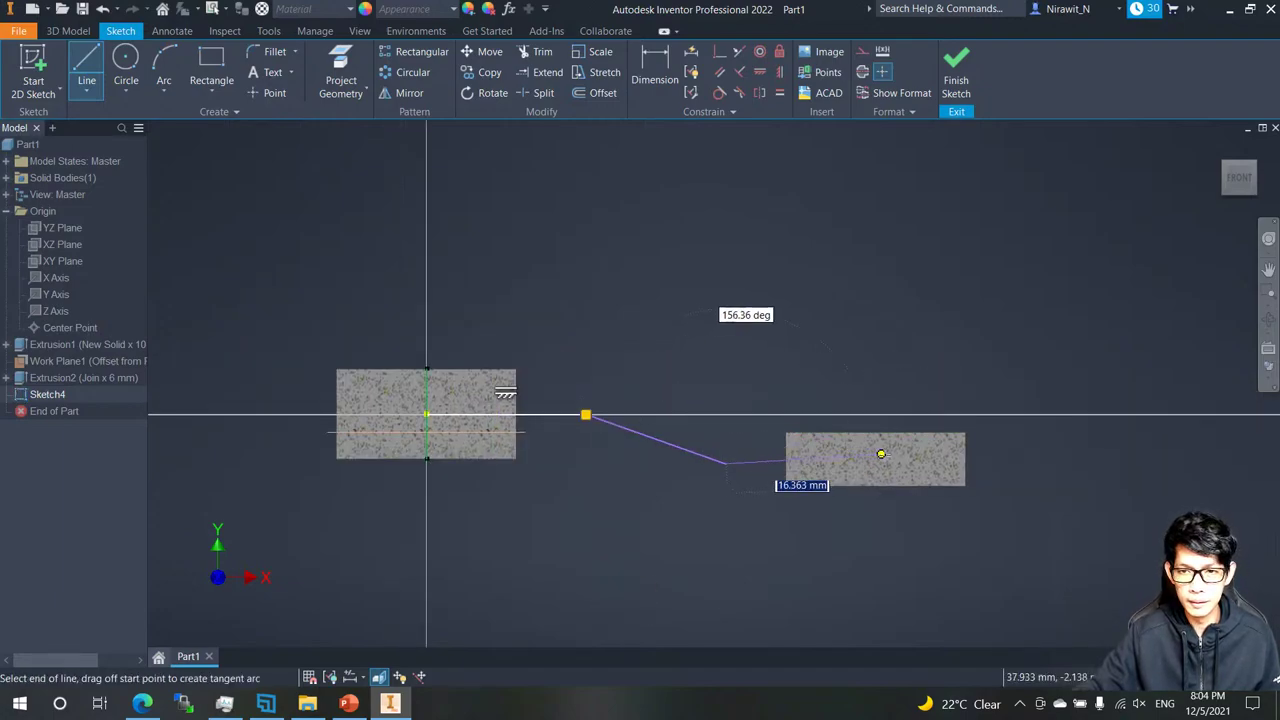
{"action": "left_click", "coordinate": [882, 463]}
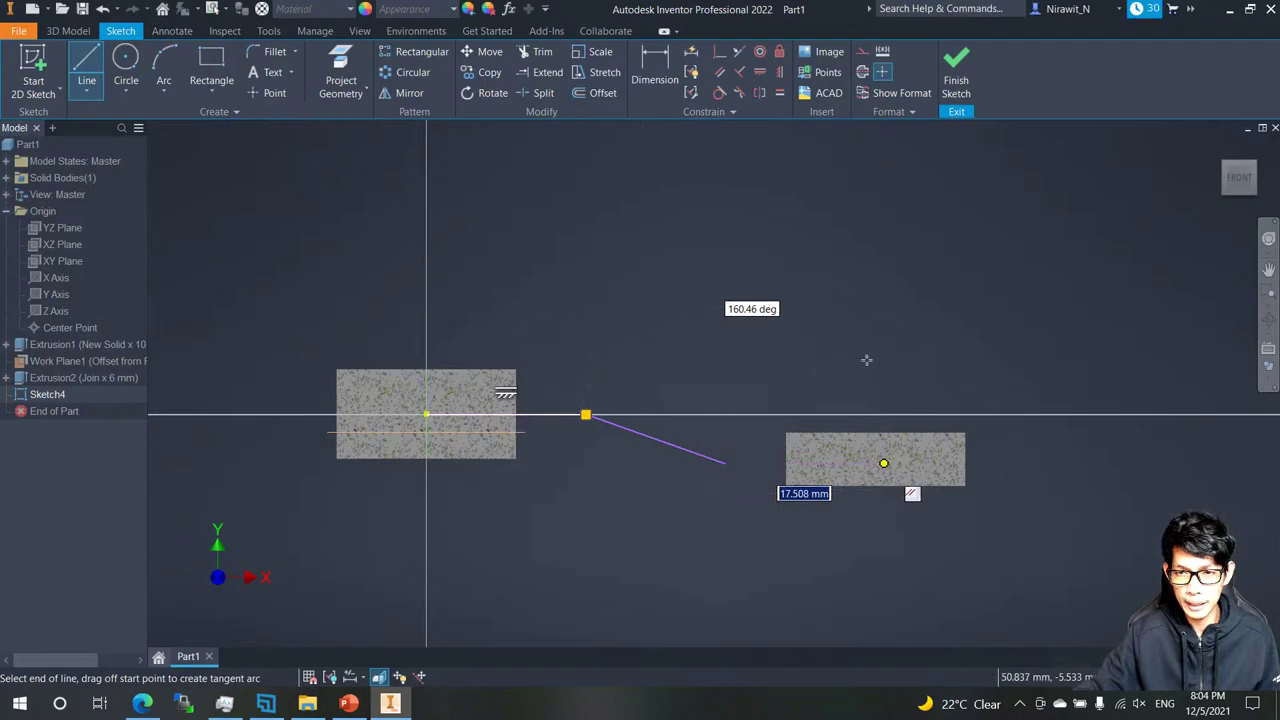
{"action": "key", "text": "Escape"}
{"action": "middle_click_drag", "start_coordinate": [914, 394], "coordinate": [866, 392]}
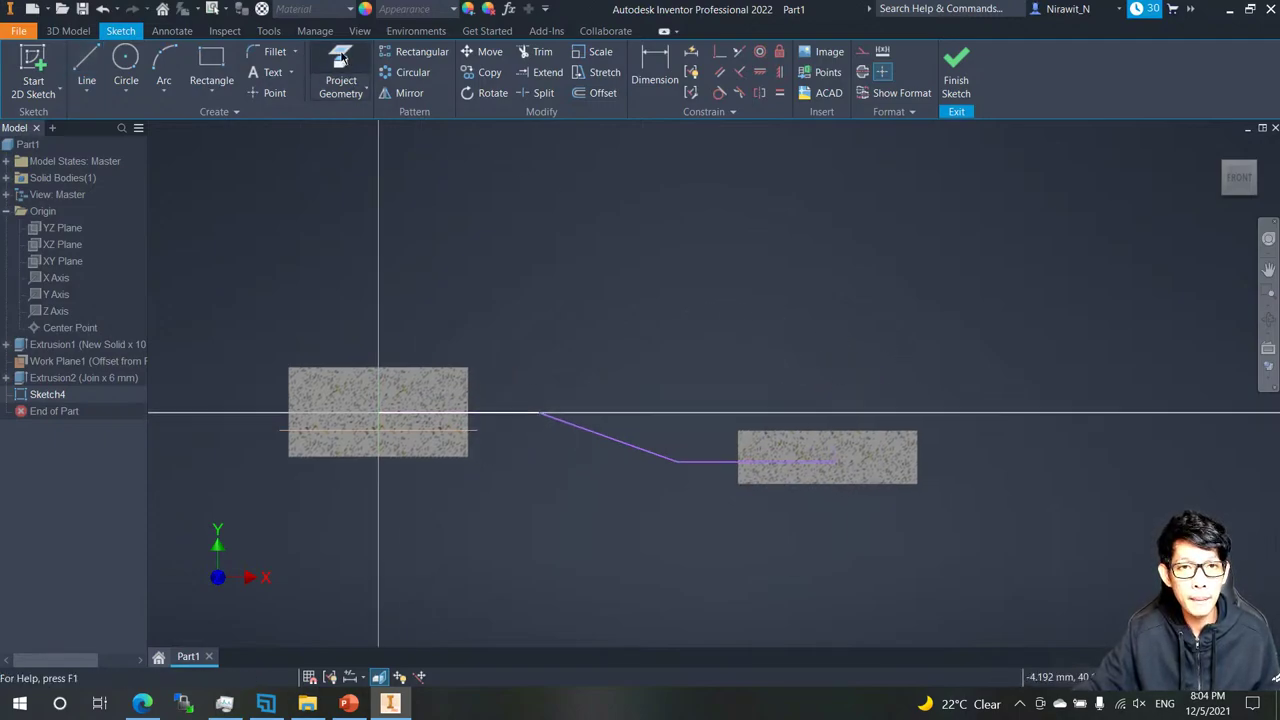
Project the small end's upper edge into the sketch and convert it to construction geometry.
{"action": "left_click", "coordinate": [341, 62]}
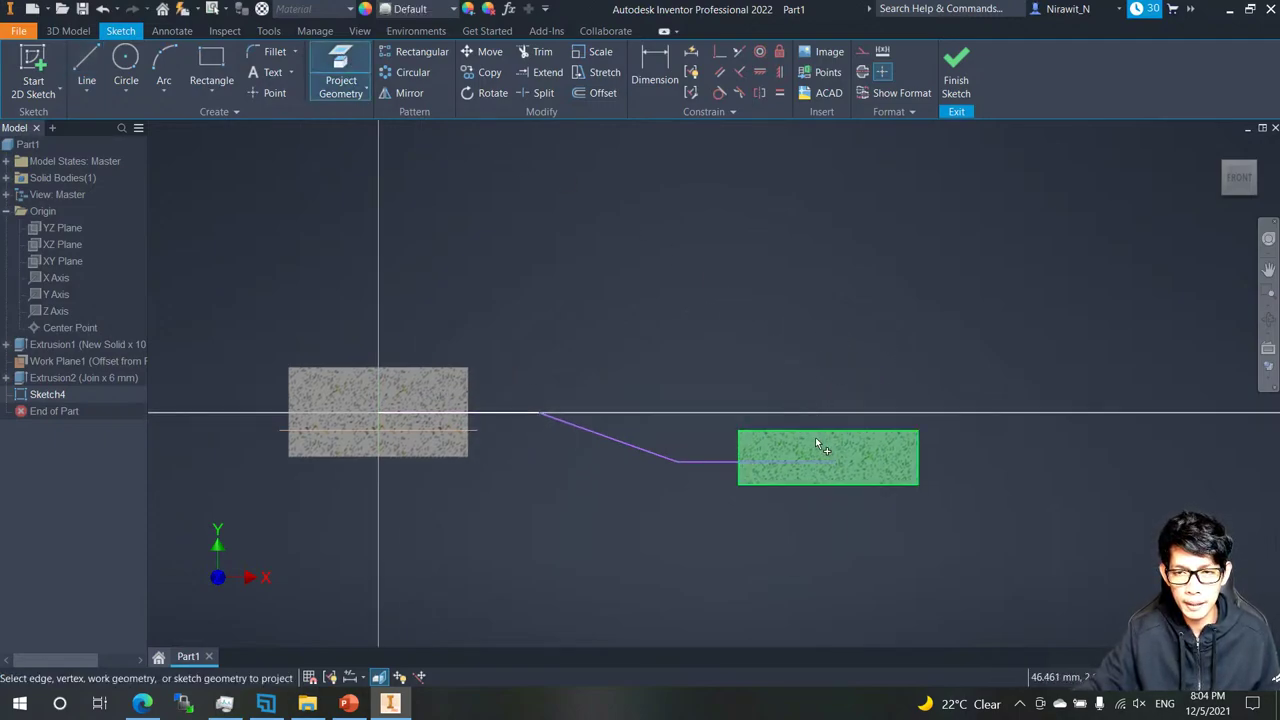
{"action": "right_click", "coordinate": [805, 378]}
{"action": "left_click", "coordinate": [815, 380]}
{"action": "right_click", "coordinate": [831, 430]}
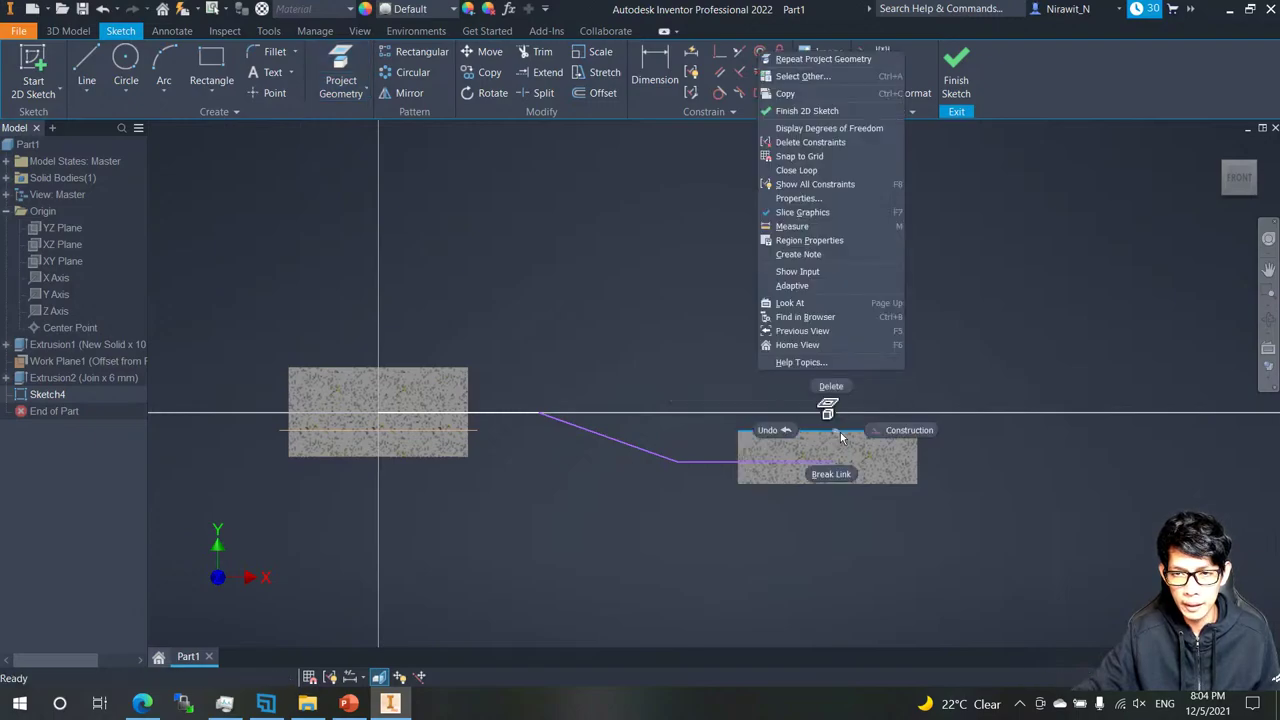
{"action": "left_click", "coordinate": [894, 438]}
Apply a vertical constraint between the end of the arm's lower horizontal segment and the midpoint of the projected small-end edge.
{"action": "scroll", "coordinate": [830, 430], "scroll_direction": "up", "scroll_amount": 3}
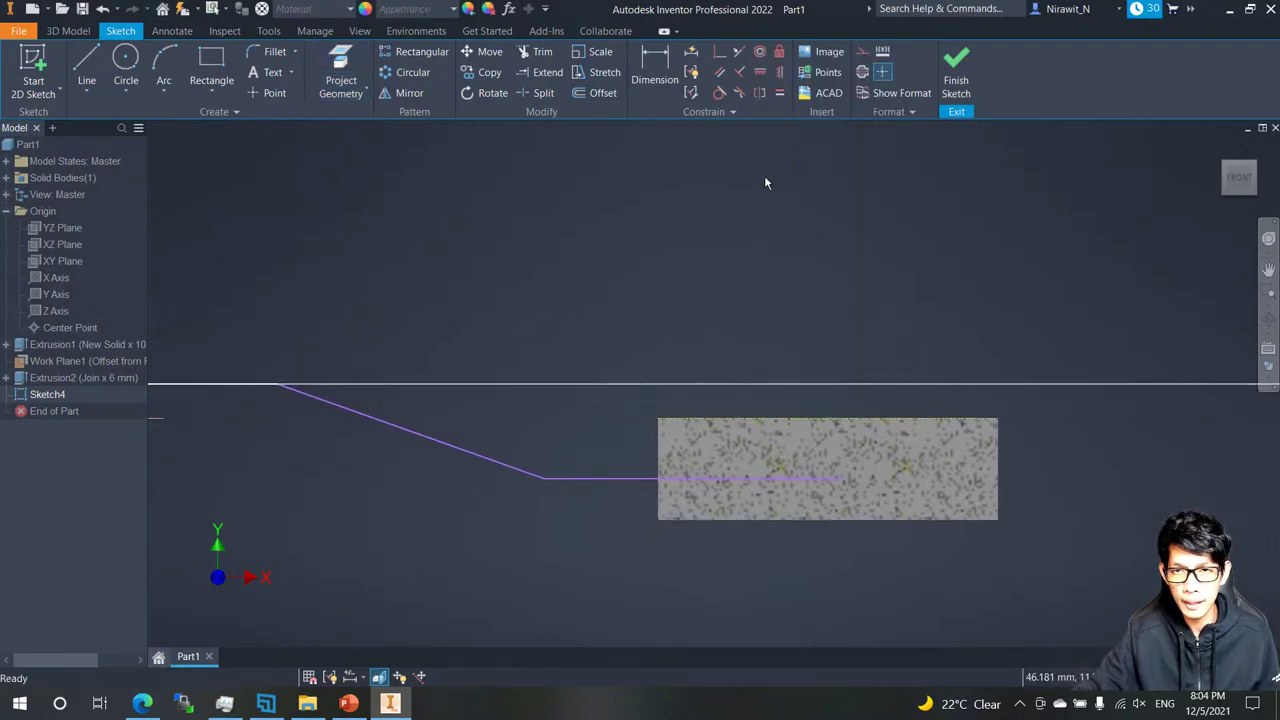
{"action": "left_click", "coordinate": [841, 479]}
{"action": "left_click", "coordinate": [831, 419], "text": "ctrl"}
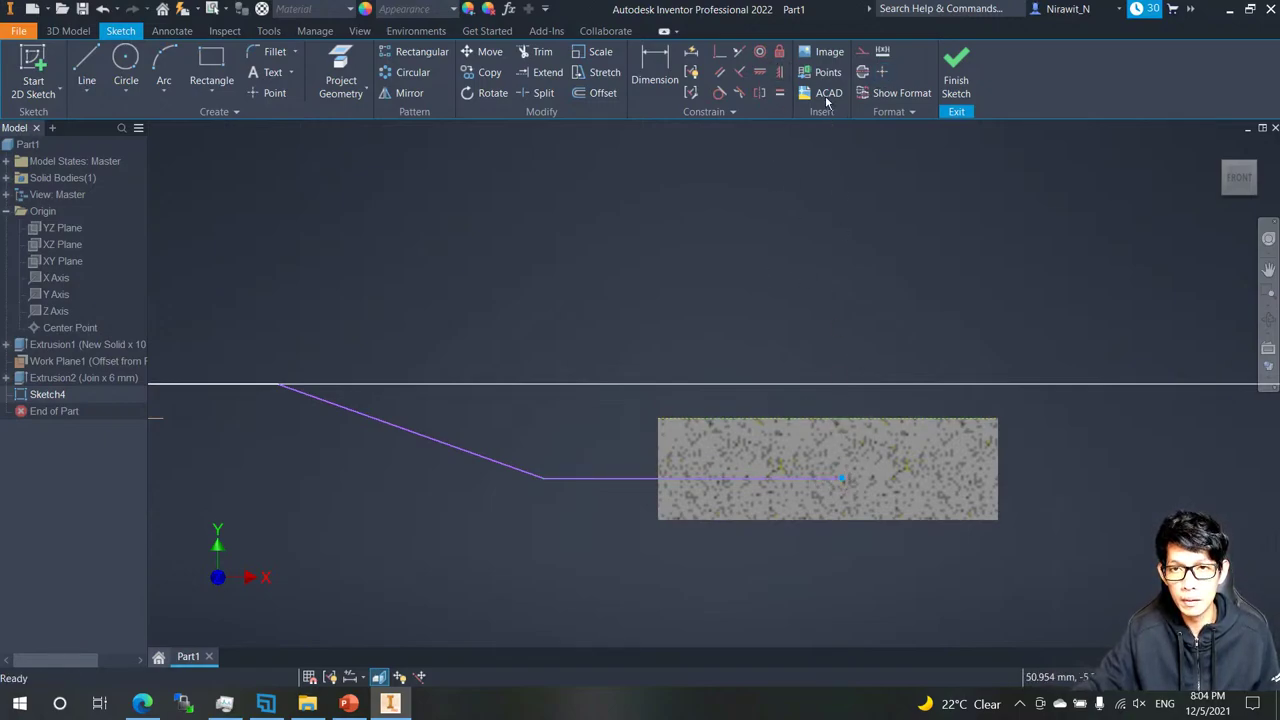
{"action": "left_click", "coordinate": [779, 72]}
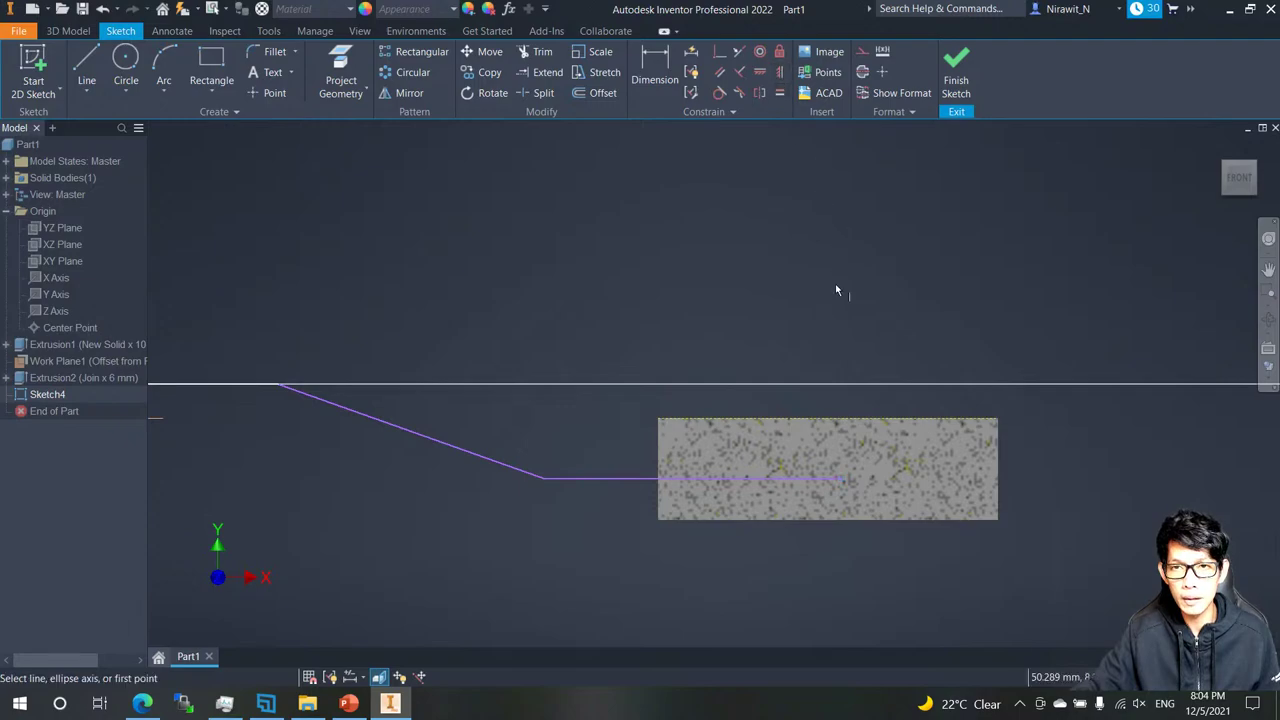
{"action": "left_click", "coordinate": [830, 419]}
{"action": "left_click", "coordinate": [842, 479]}
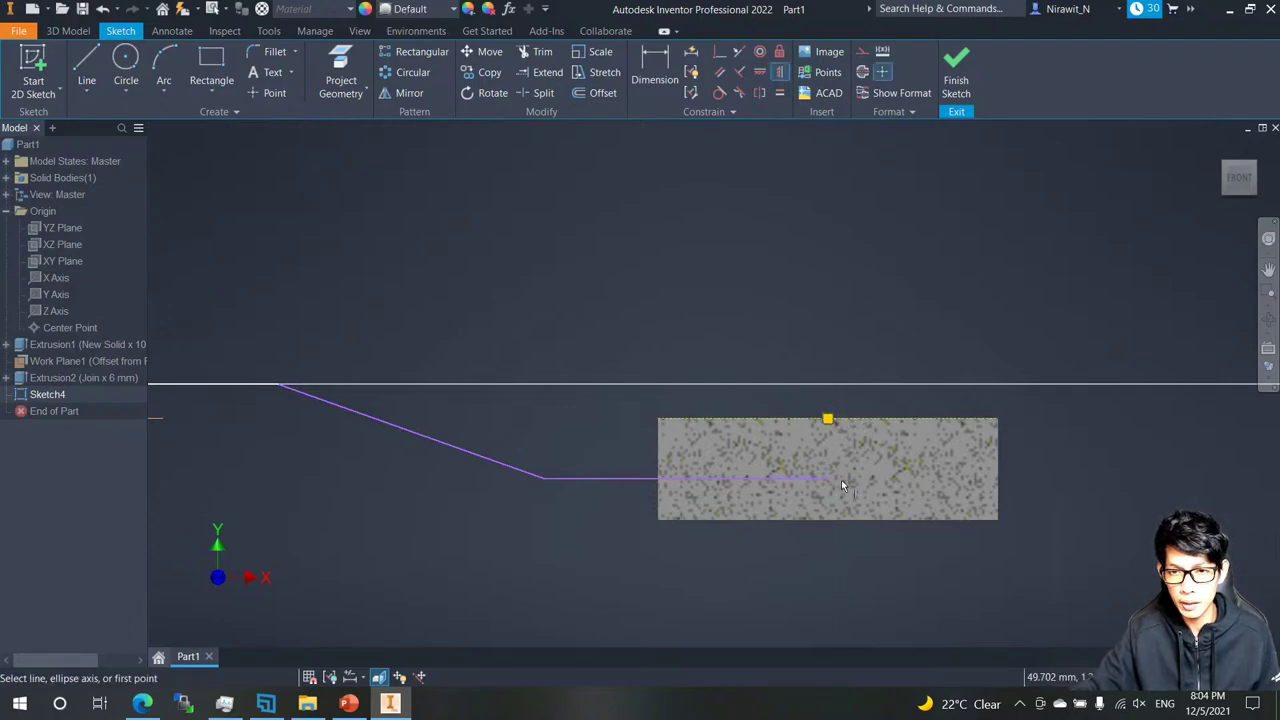
{"action": "key", "text": "Escape"}
{"action": "scroll", "coordinate": [665, 351], "scroll_direction": "down", "scroll_amount": 3}
{"action": "middle_click_drag", "start_coordinate": [490, 302], "coordinate": [700, 323]}
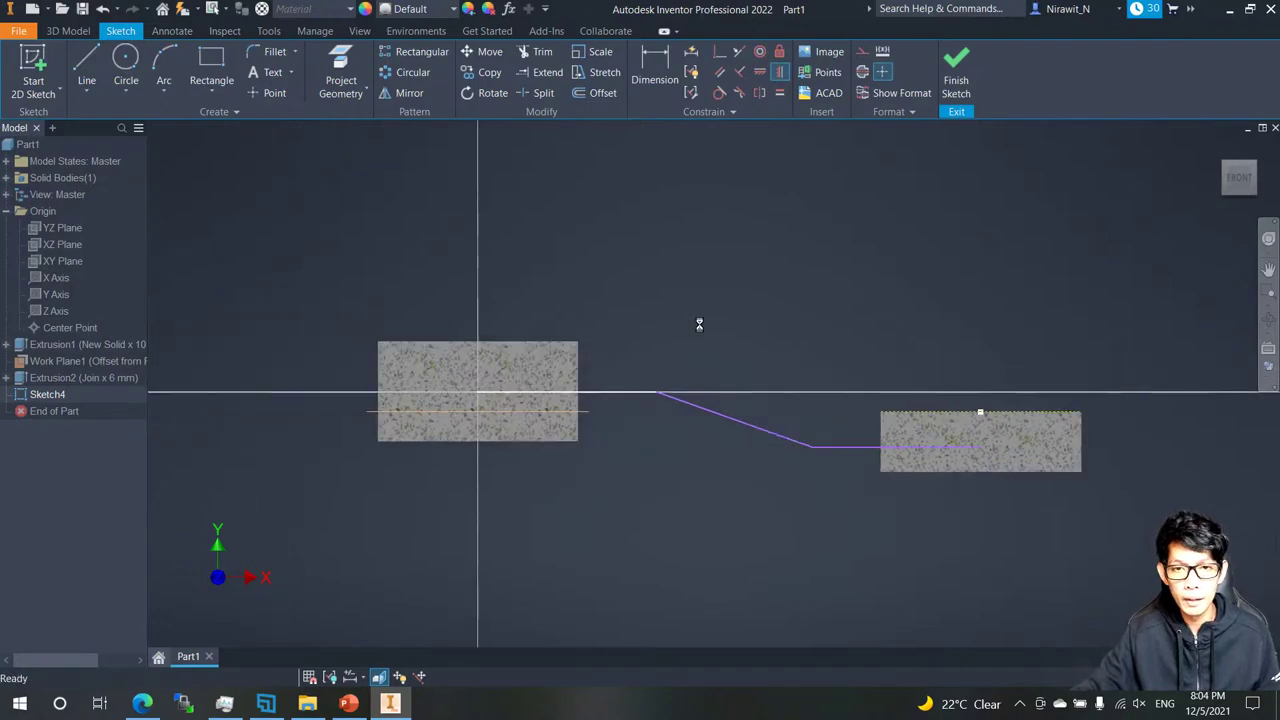
{"action": "middle_click_drag", "start_coordinate": [788, 417], "coordinate": [658, 406]}
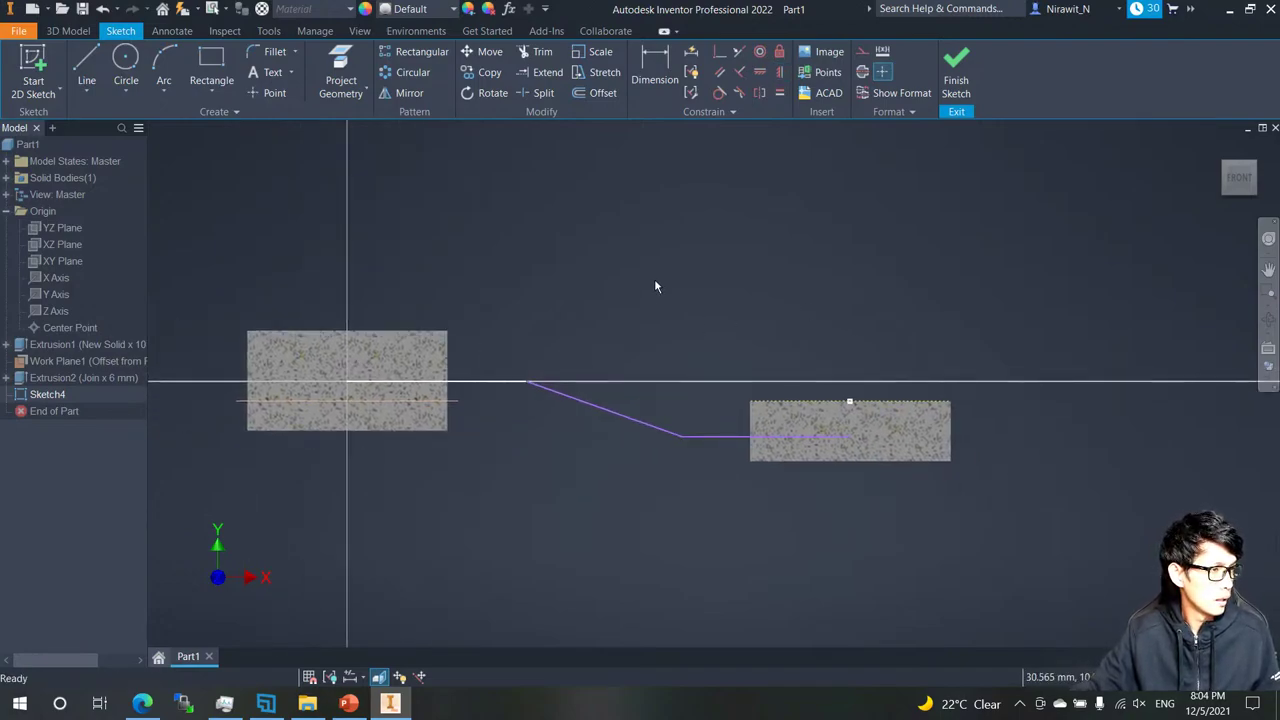
{"action": "middle_click_drag", "start_coordinate": [486, 404], "coordinate": [490, 401]}
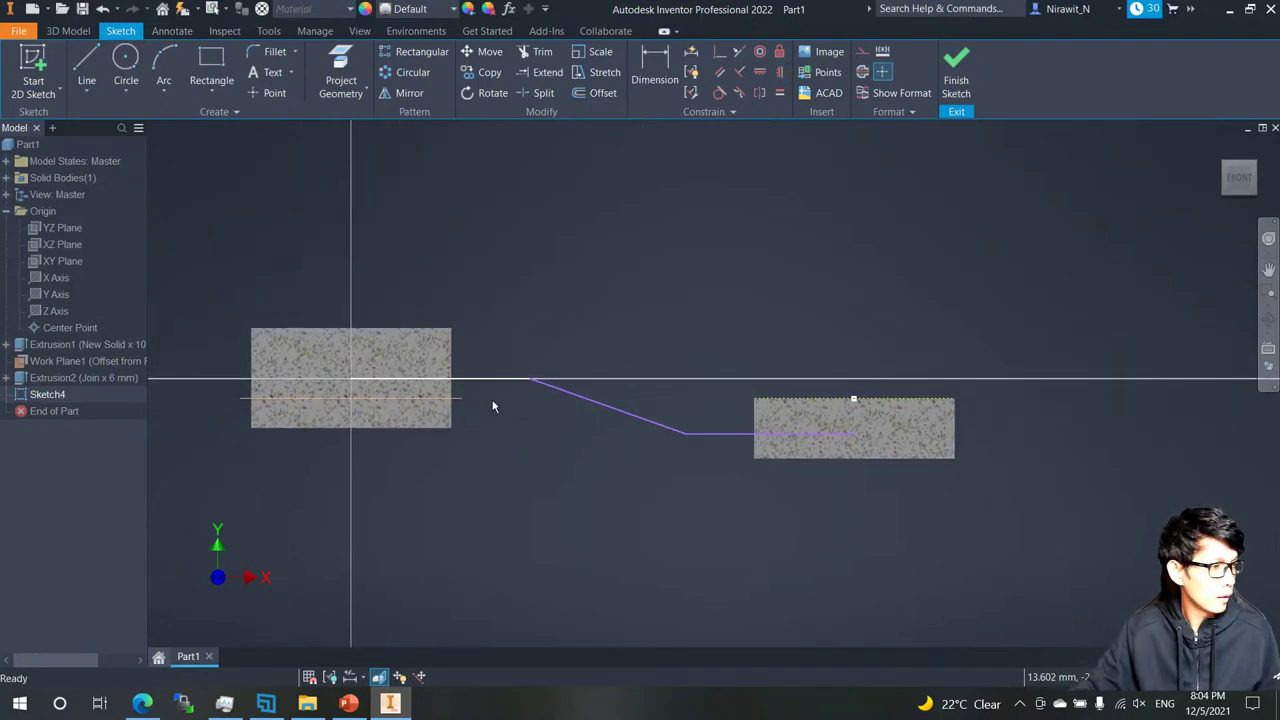
{"action": "scroll", "coordinate": [350, 387], "scroll_direction": "up", "scroll_amount": 2}
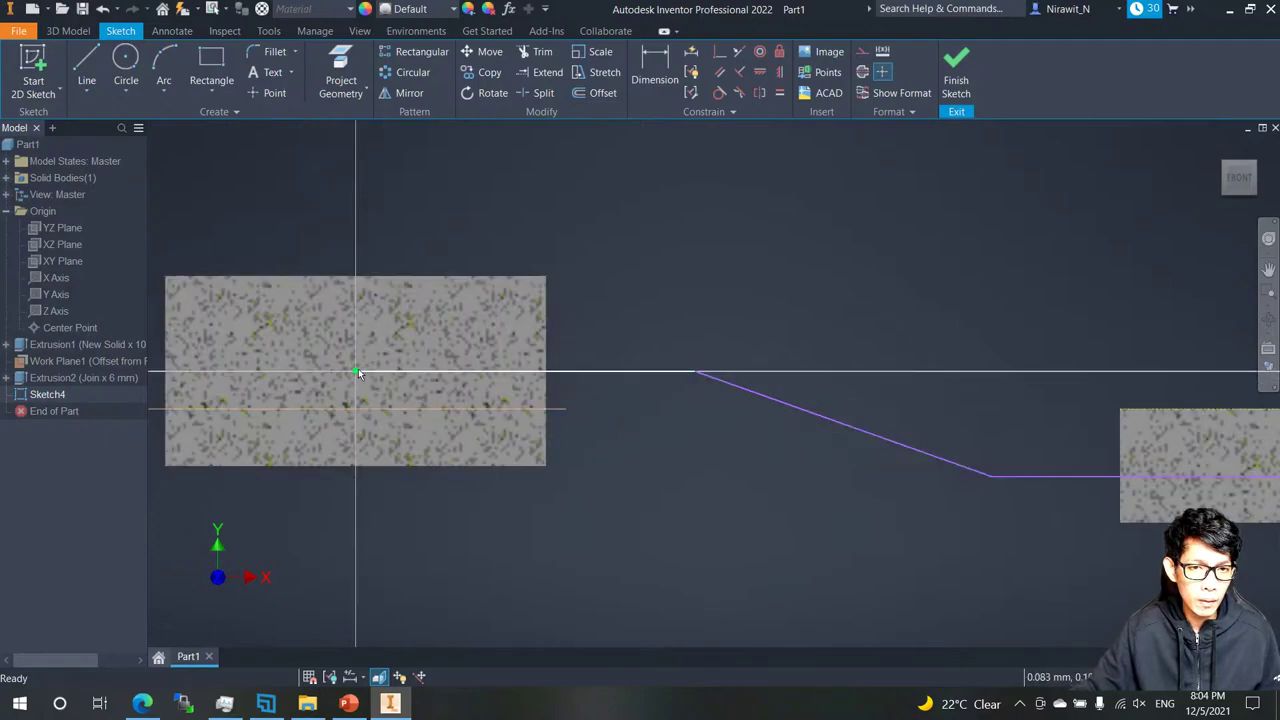
{"action": "left_click", "coordinate": [356, 371]}
{"action": "key", "text": "Escape"}
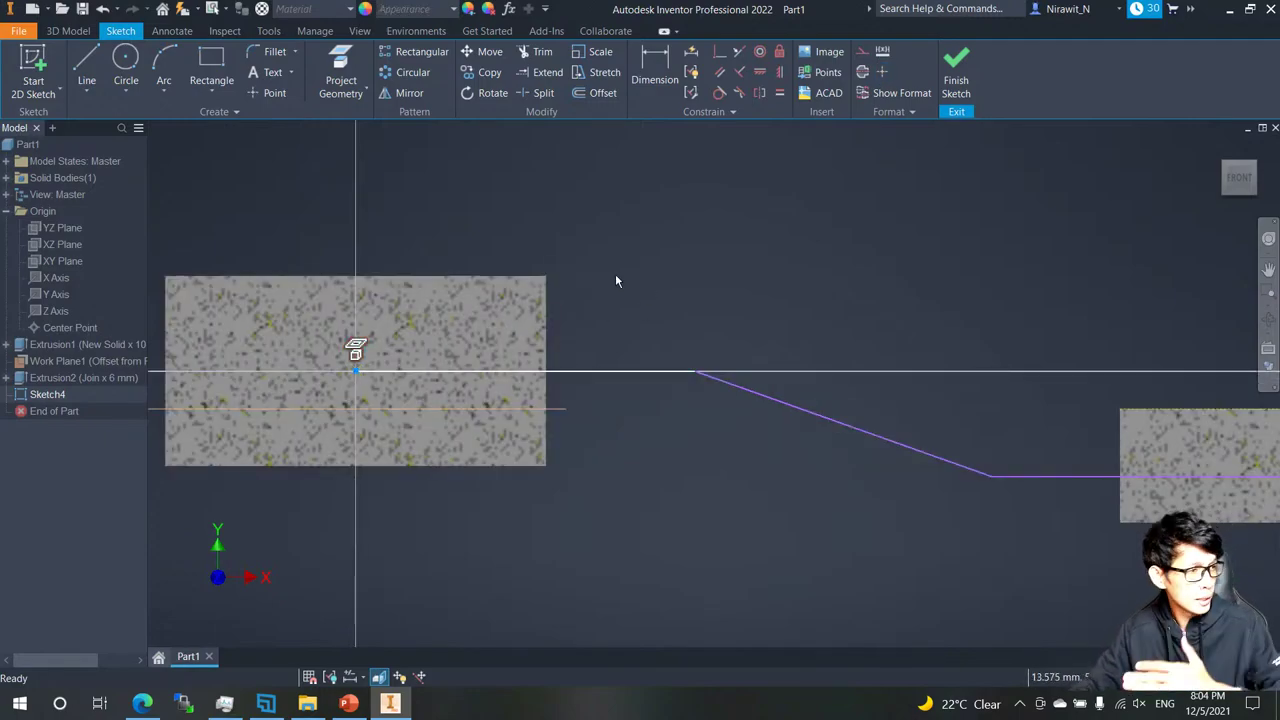
{"action": "scroll", "coordinate": [626, 372], "scroll_direction": "down", "scroll_amount": 4}
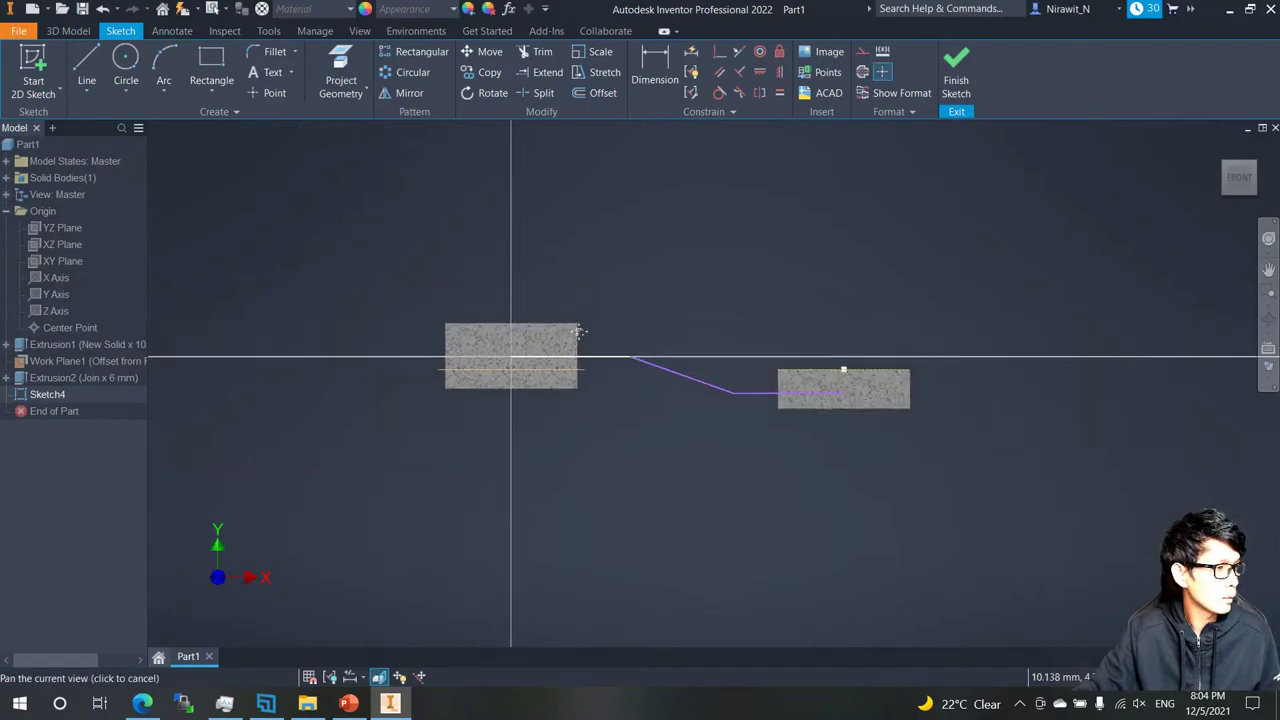
{"action": "scroll", "coordinate": [579, 331], "scroll_direction": "up", "scroll_amount": 1}
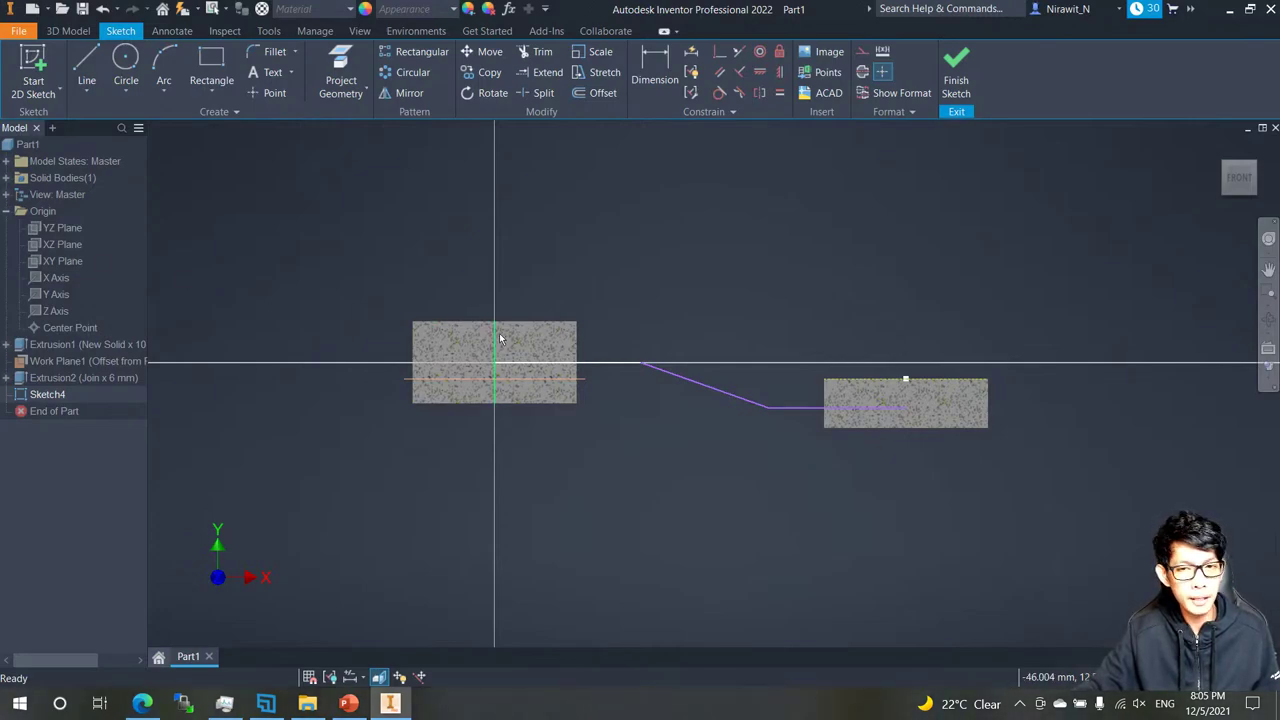
{"action": "scroll", "coordinate": [700, 388], "scroll_direction": "down", "scroll_amount": 3}
{"action": "scroll", "coordinate": [676, 386], "scroll_direction": "up", "scroll_amount": 5}
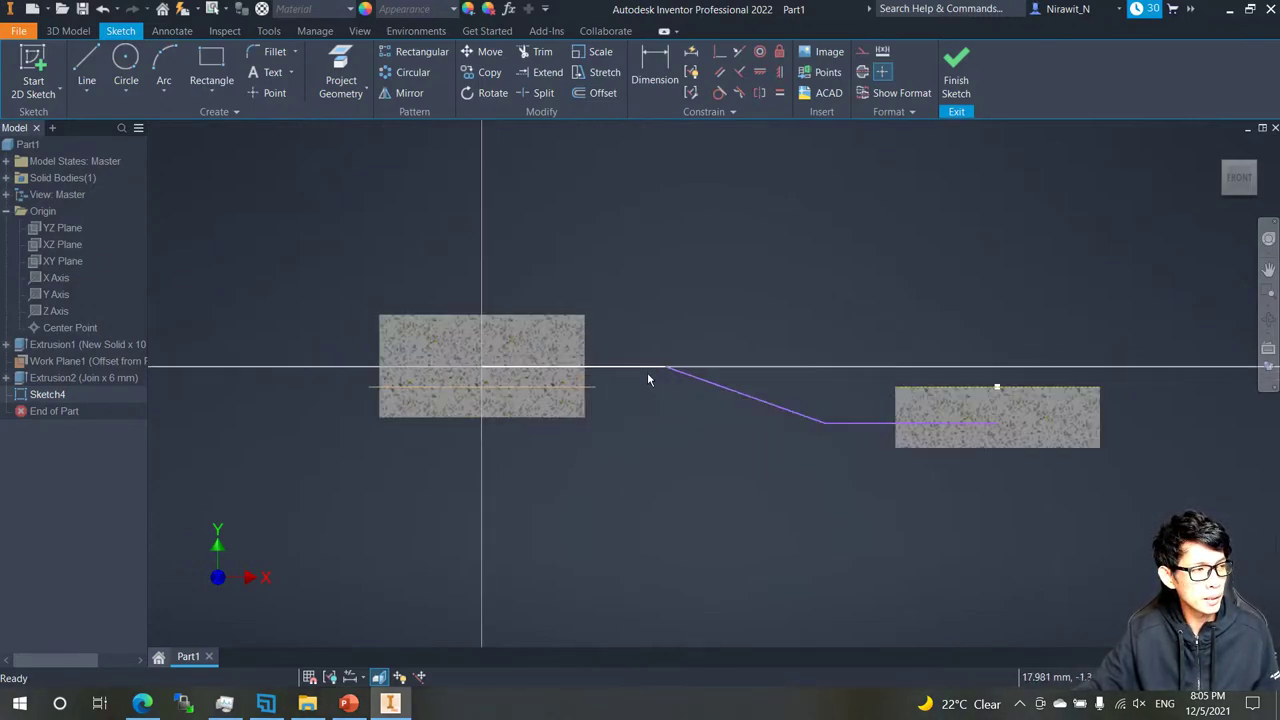
{"action": "middle_click_drag", "start_coordinate": [580, 338], "coordinate": [553, 348]}
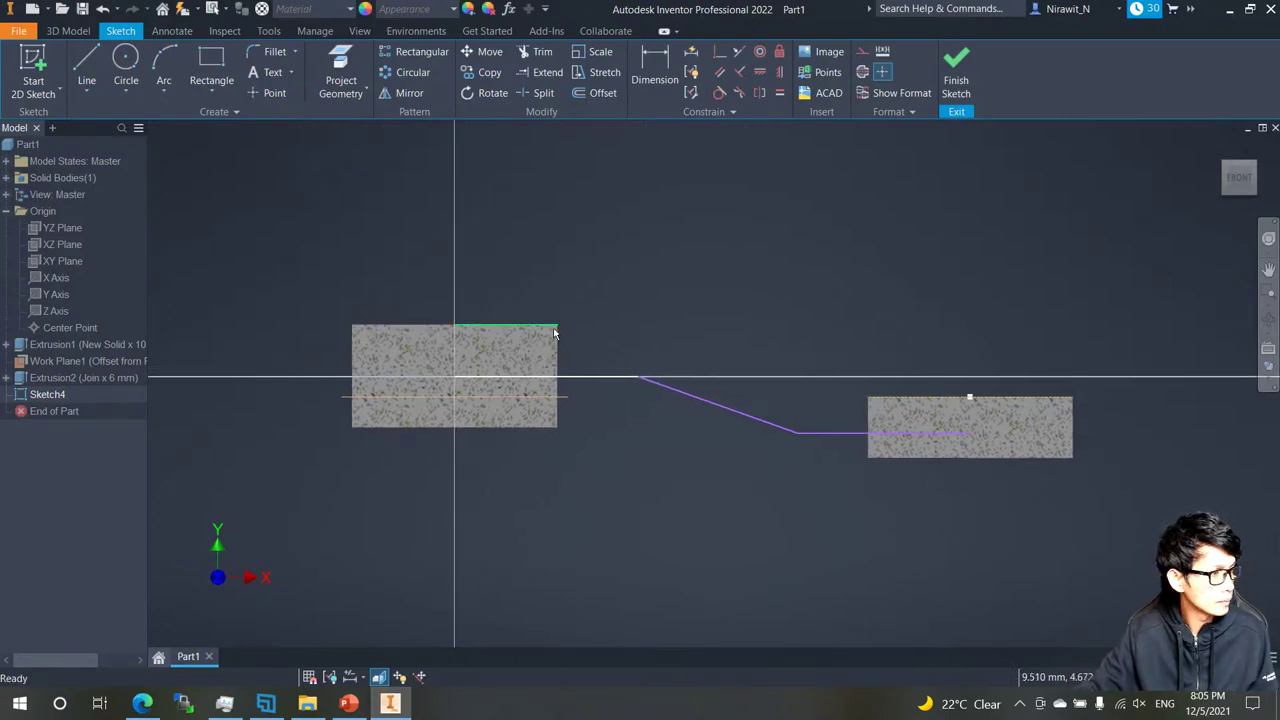
Draw a horizontal line from the large end's vertical centre axis, about 3 mm above the origin, extending past the solid's side.
{"action": "key", "text": "l"}
{"action": "scroll", "coordinate": [563, 349], "scroll_direction": "up", "scroll_amount": 3}
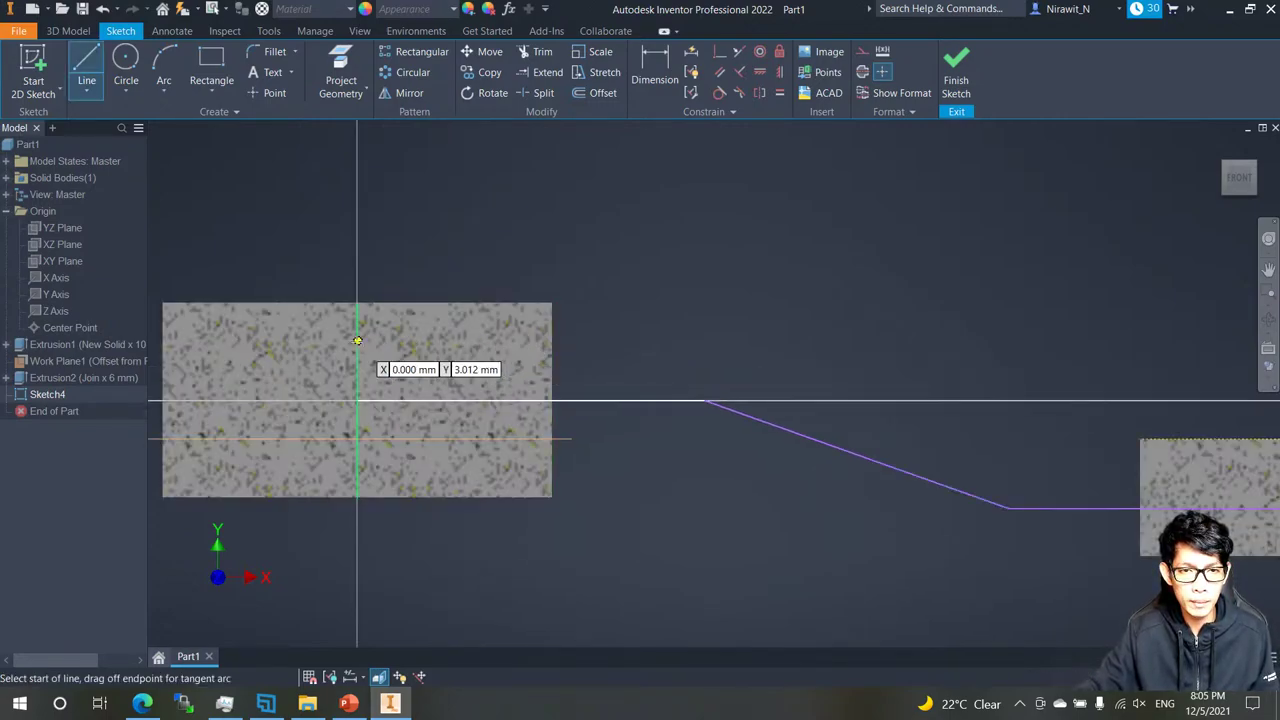
{"action": "left_click", "coordinate": [358, 342]}
{"action": "left_click", "coordinate": [620, 341]}
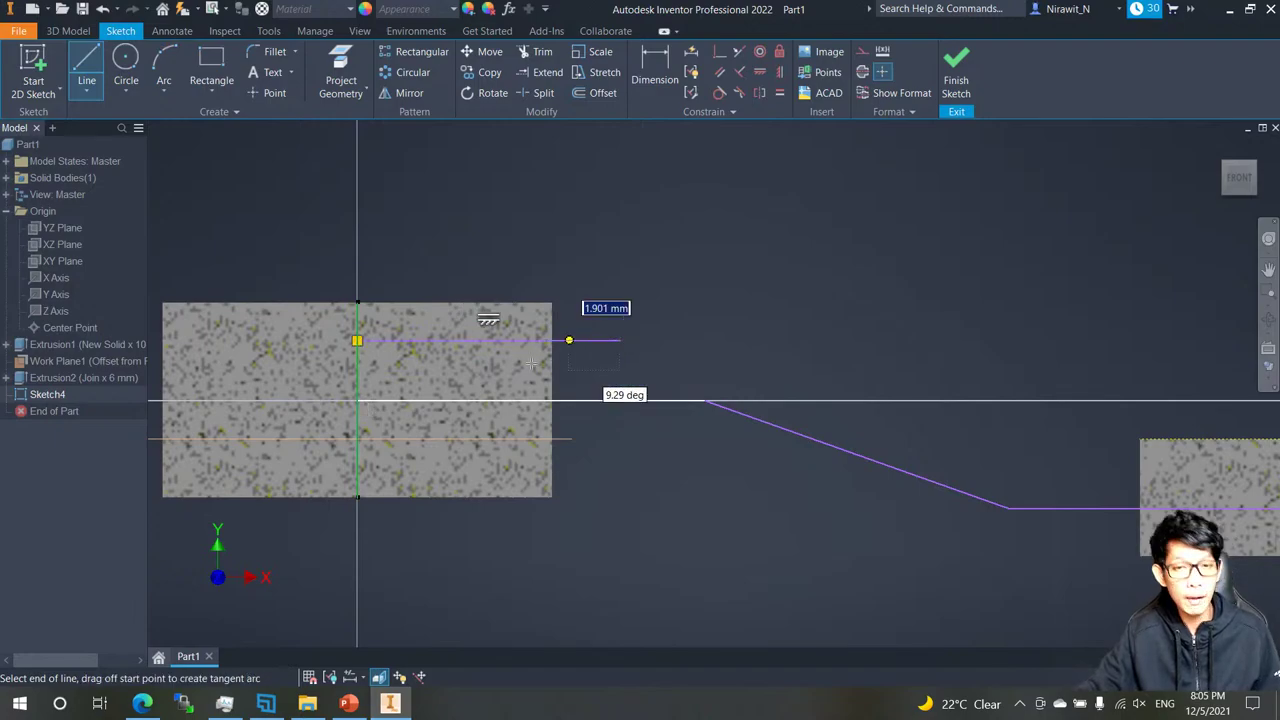
{"action": "key", "text": "Escape"}
Apply a vertical constraint between the start point of the upper horizontal line and the origin.
{"action": "left_click", "coordinate": [776, 72]}
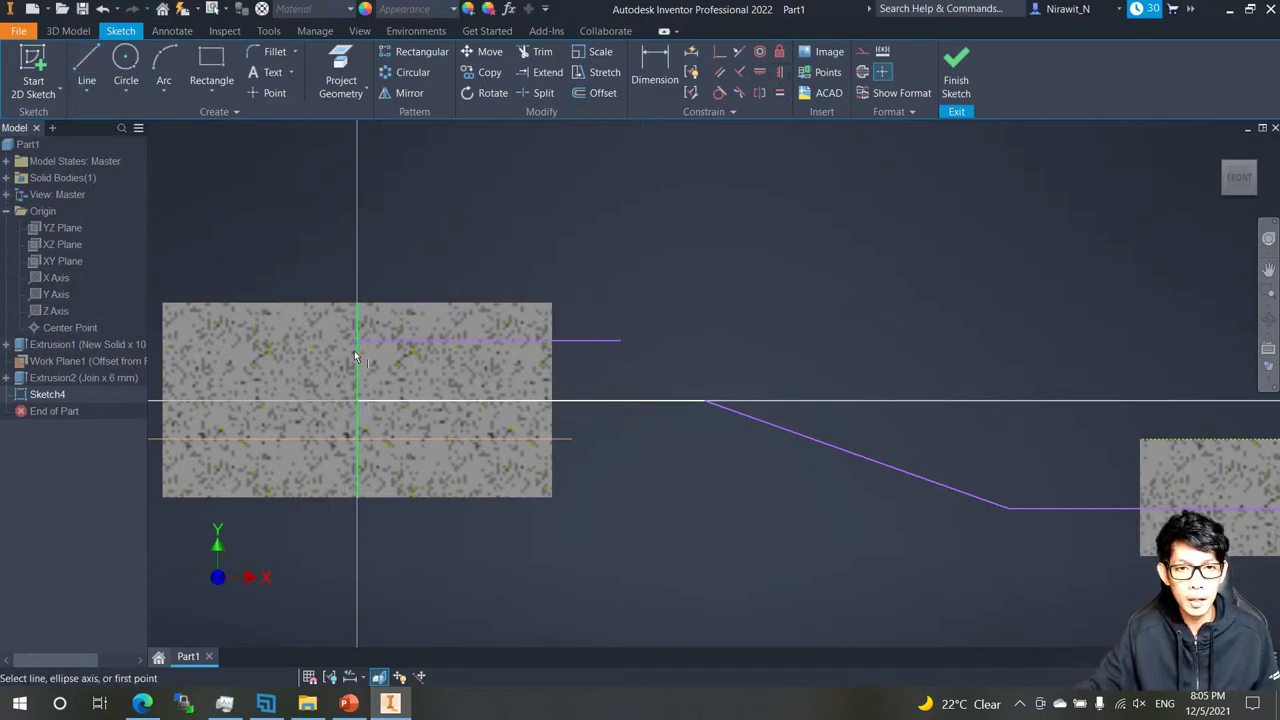
{"action": "left_click", "coordinate": [359, 342]}
{"action": "left_click", "coordinate": [358, 401]}
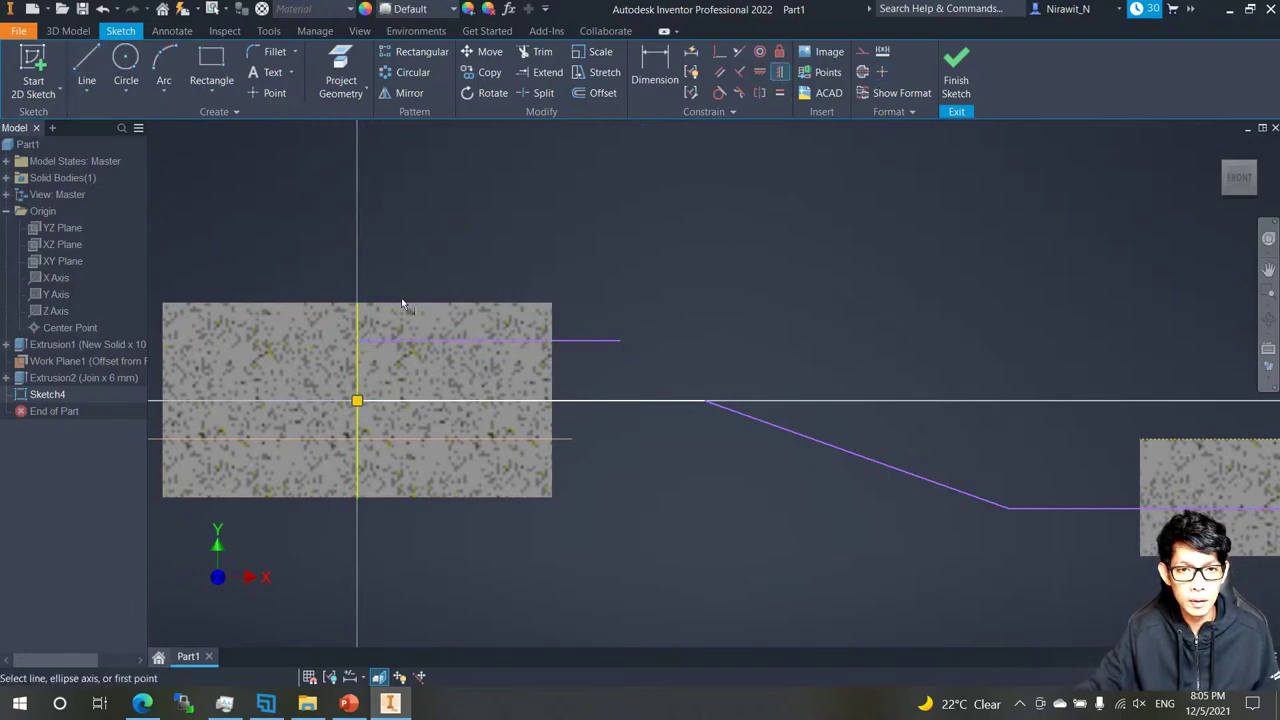
{"action": "right_click", "coordinate": [396, 260]}
{"action": "left_click", "coordinate": [442, 263]}
Convert the large end's vertical centre line and the upper horizontal line to construction, stretching the horizontal one to about 15 mm.
{"action": "right_click", "coordinate": [367, 371]}
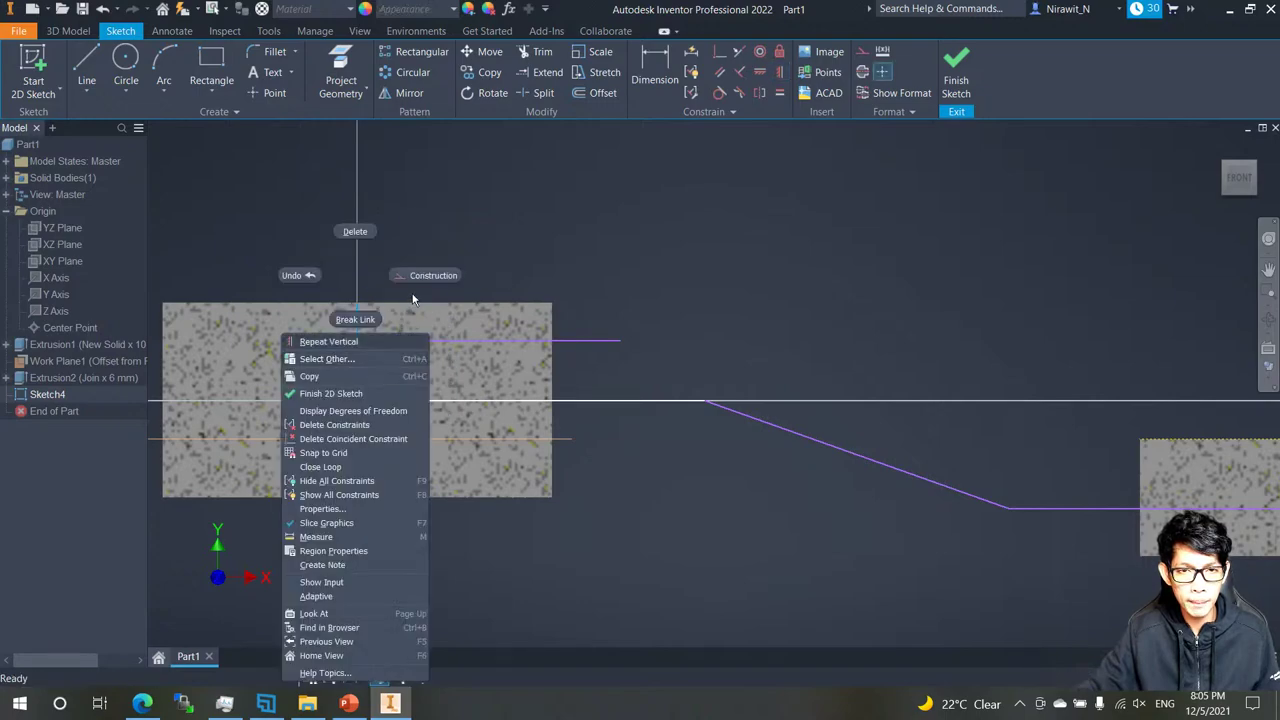
{"action": "key", "text": "Escape"}
{"action": "left_click_drag", "start_coordinate": [617, 346], "coordinate": [650, 346]}
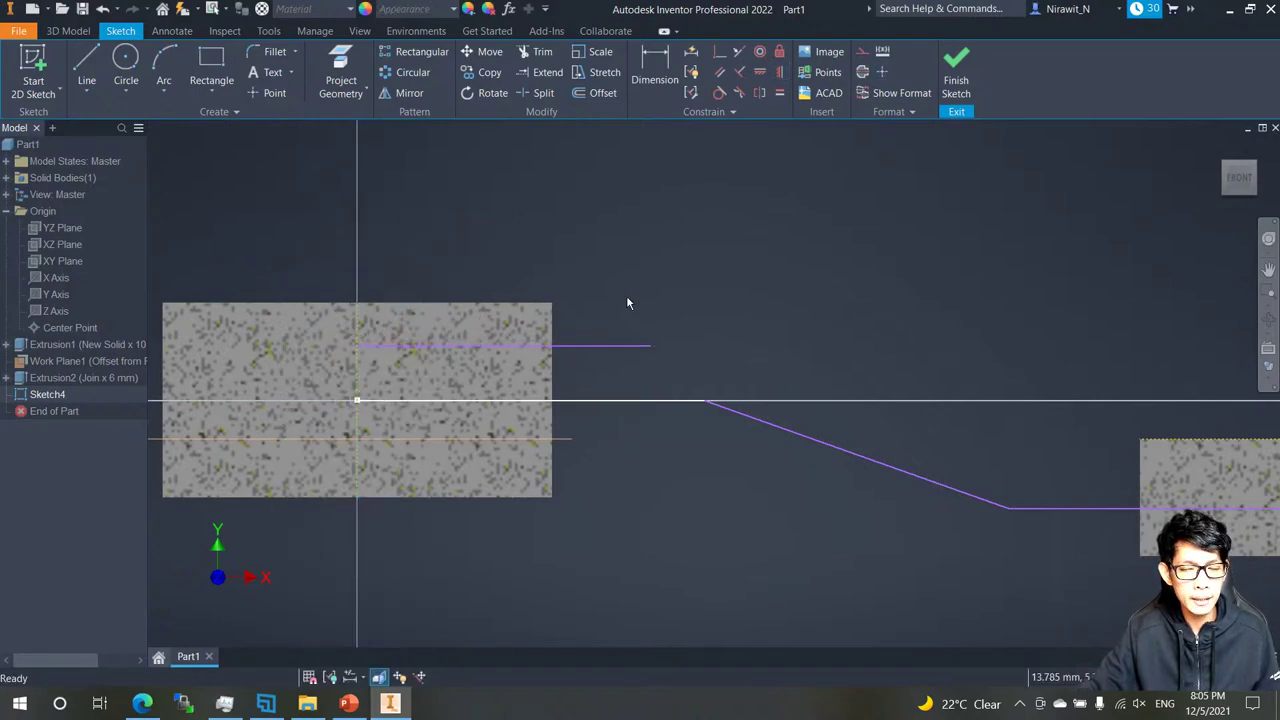
{"action": "right_click", "coordinate": [601, 349]}
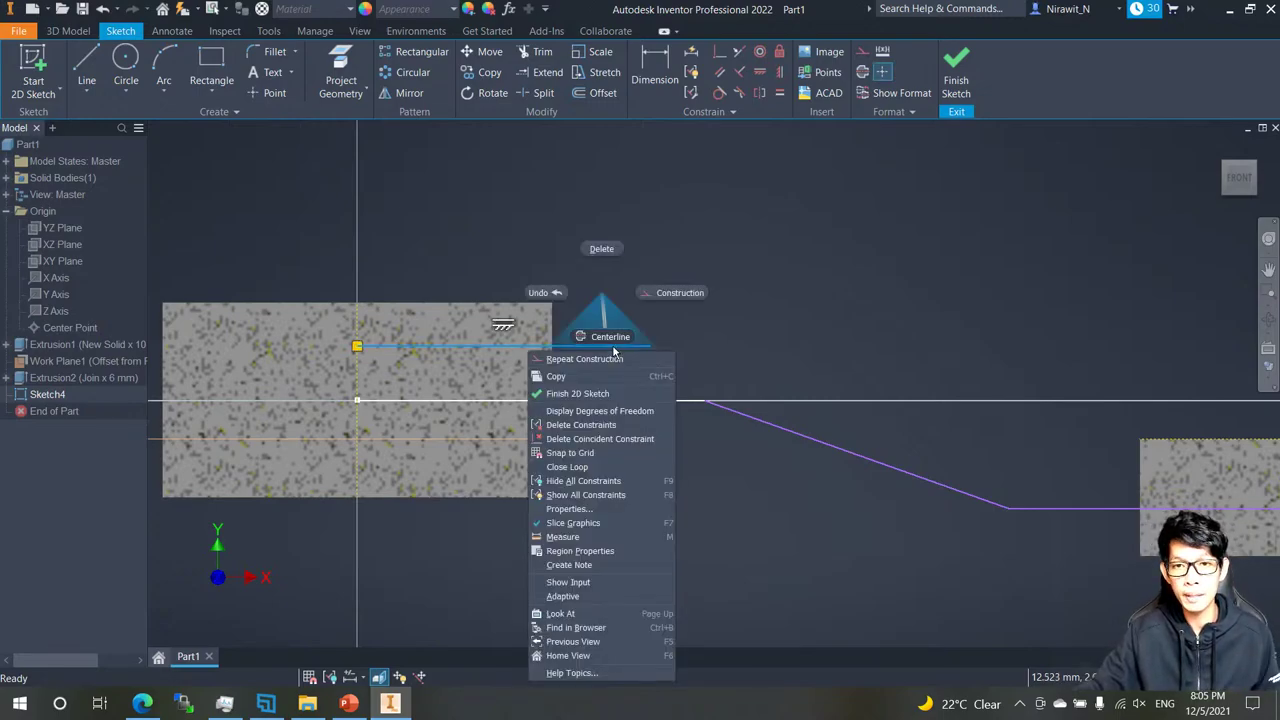
{"action": "left_click", "coordinate": [676, 287]}
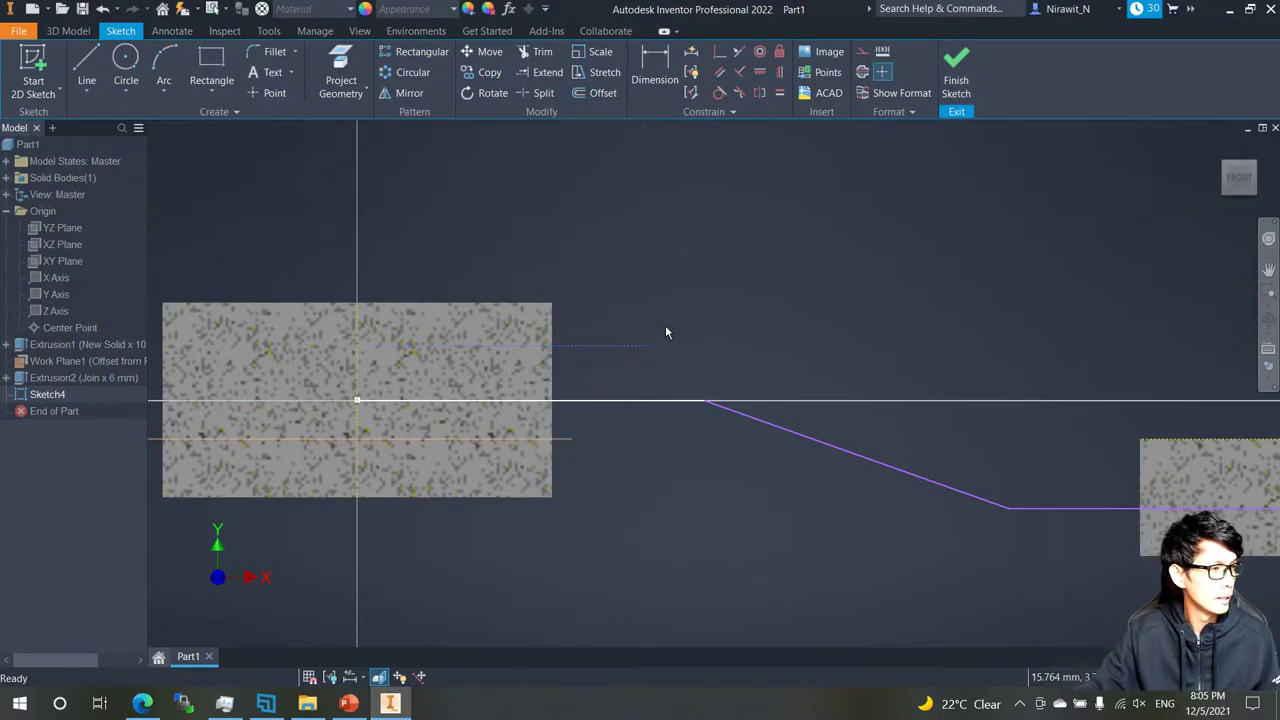
Dimension the large end's horizontal construction line as 15 mm long.
{"action": "left_click", "coordinate": [652, 78]}
{"action": "left_click", "coordinate": [618, 348]}
{"action": "left_click", "coordinate": [605, 228]}
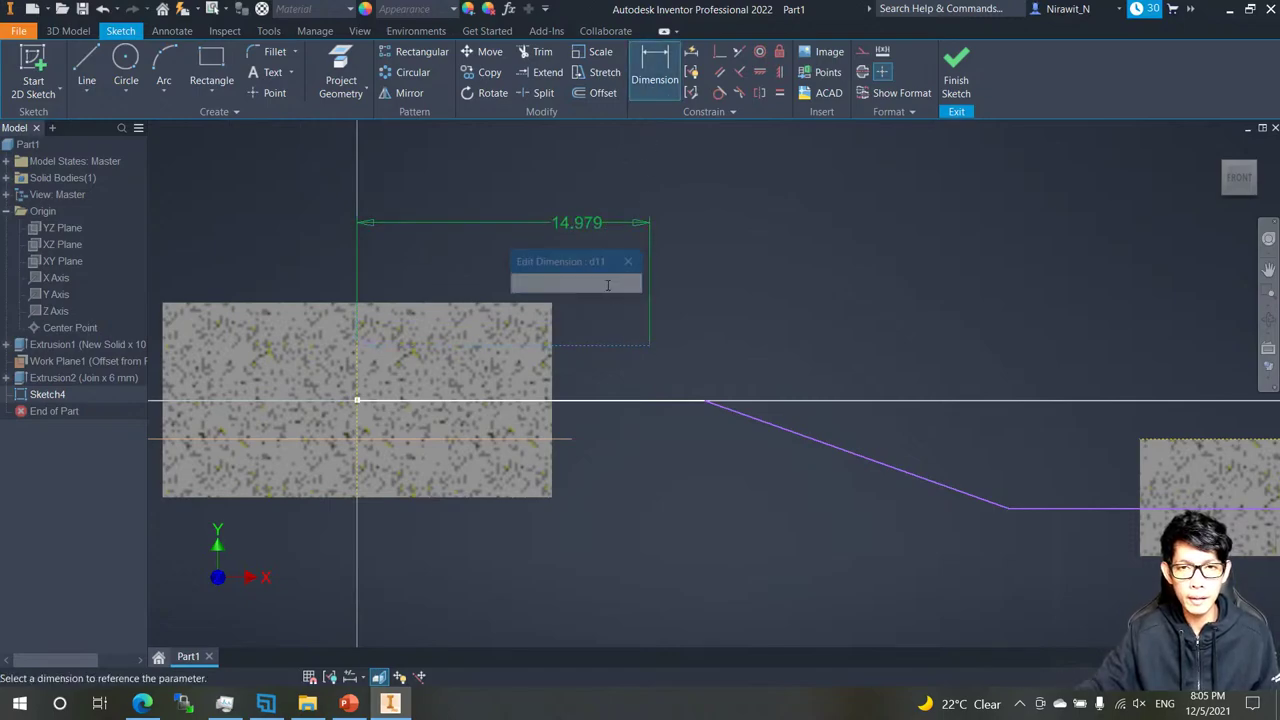
{"action": "type", "text": "15"}
{"action": "key", "text": "Return"}
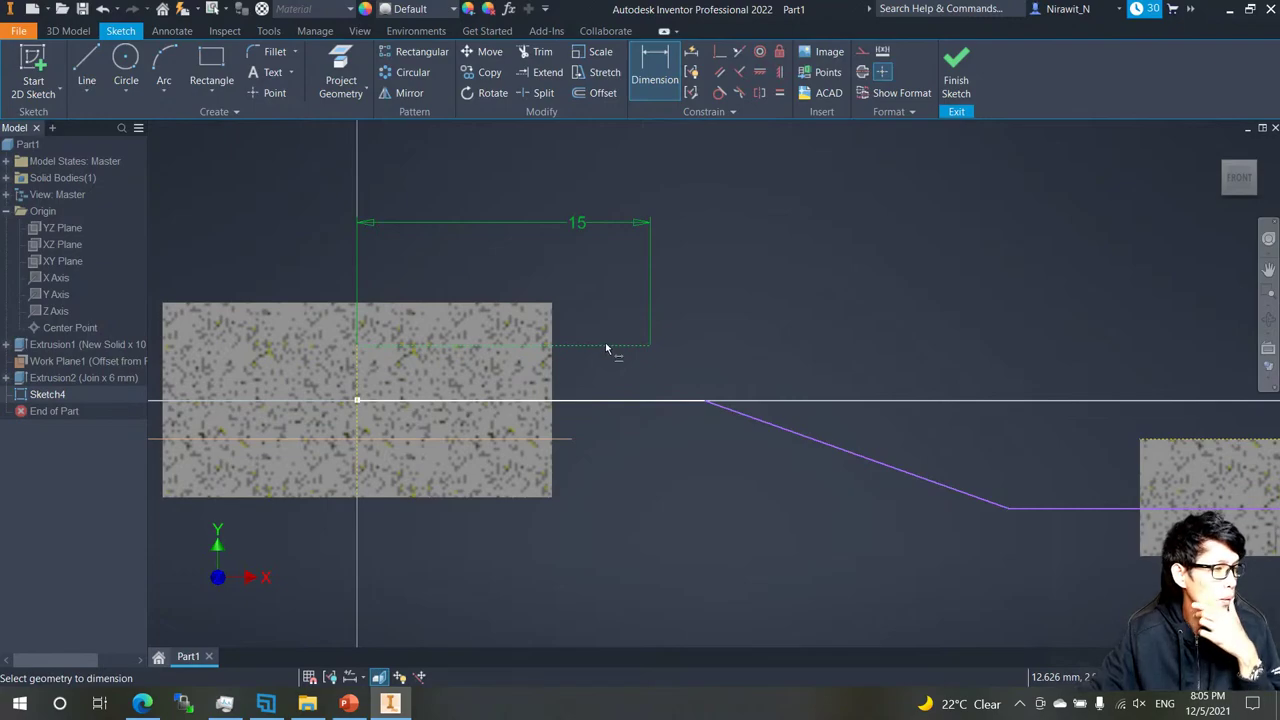
Dimension the vertical distance between the large end's upper edge and the horizontal construction line.
{"action": "left_click", "coordinate": [554, 325]}
{"action": "left_click", "coordinate": [735, 322]}
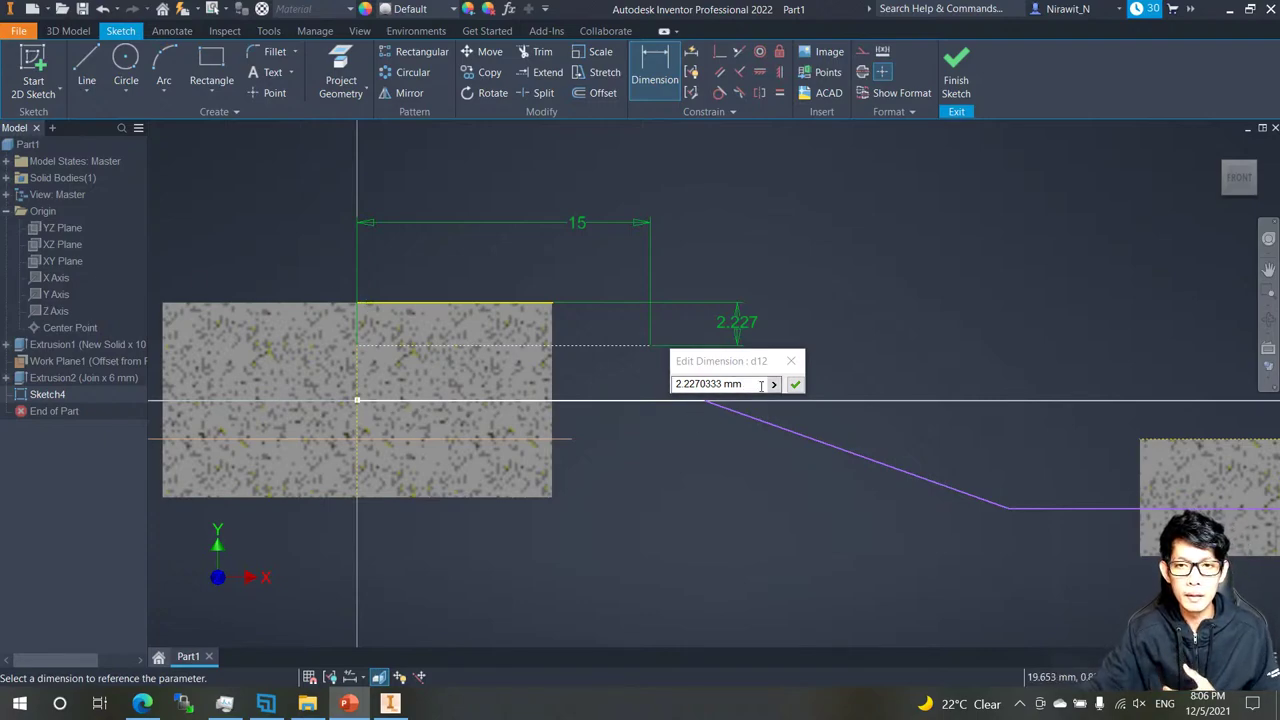
{"action": "left_click_drag", "start_coordinate": [754, 385], "coordinate": [525, 356]}
{"action": "left_click", "coordinate": [795, 384]}
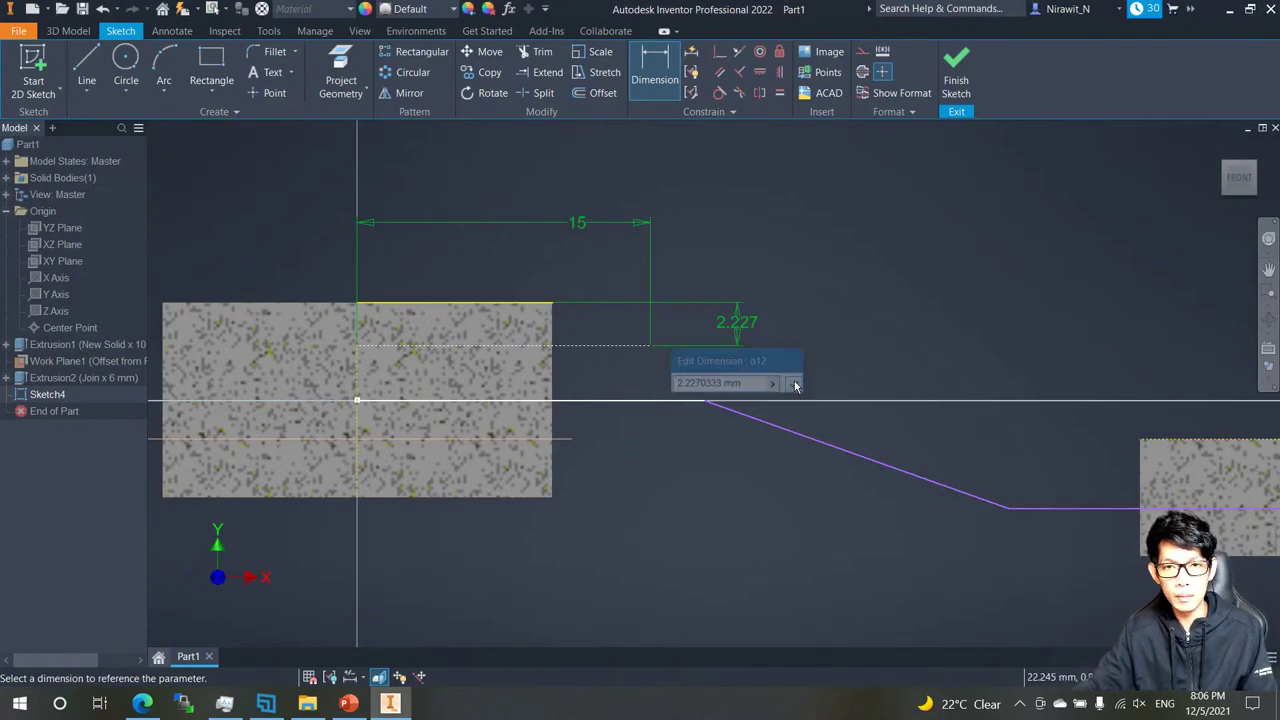
Draw a horizontal line about 8.5 mm long above the arm's lower segment, running into the small end.
{"action": "left_click", "coordinate": [86, 62]}
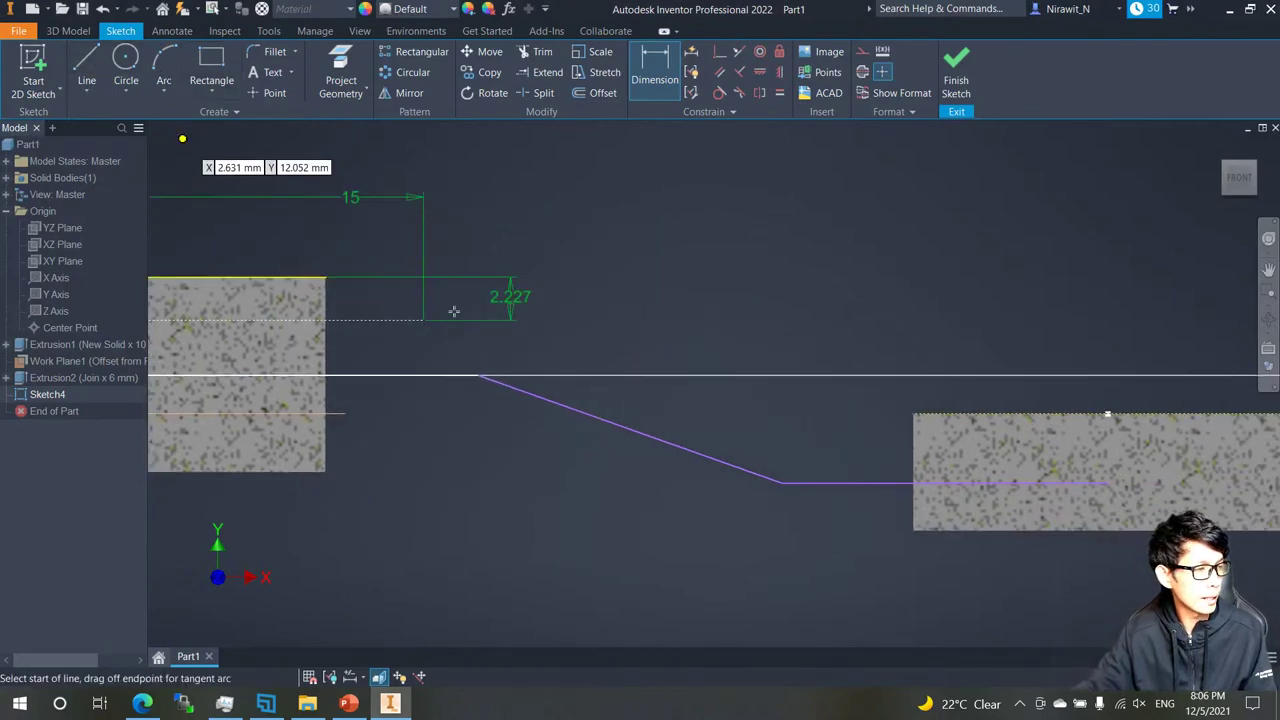
{"action": "scroll", "coordinate": [636, 394], "scroll_direction": "up", "scroll_amount": 2}
{"action": "scroll", "coordinate": [709, 443], "scroll_direction": "down", "scroll_amount": 2}
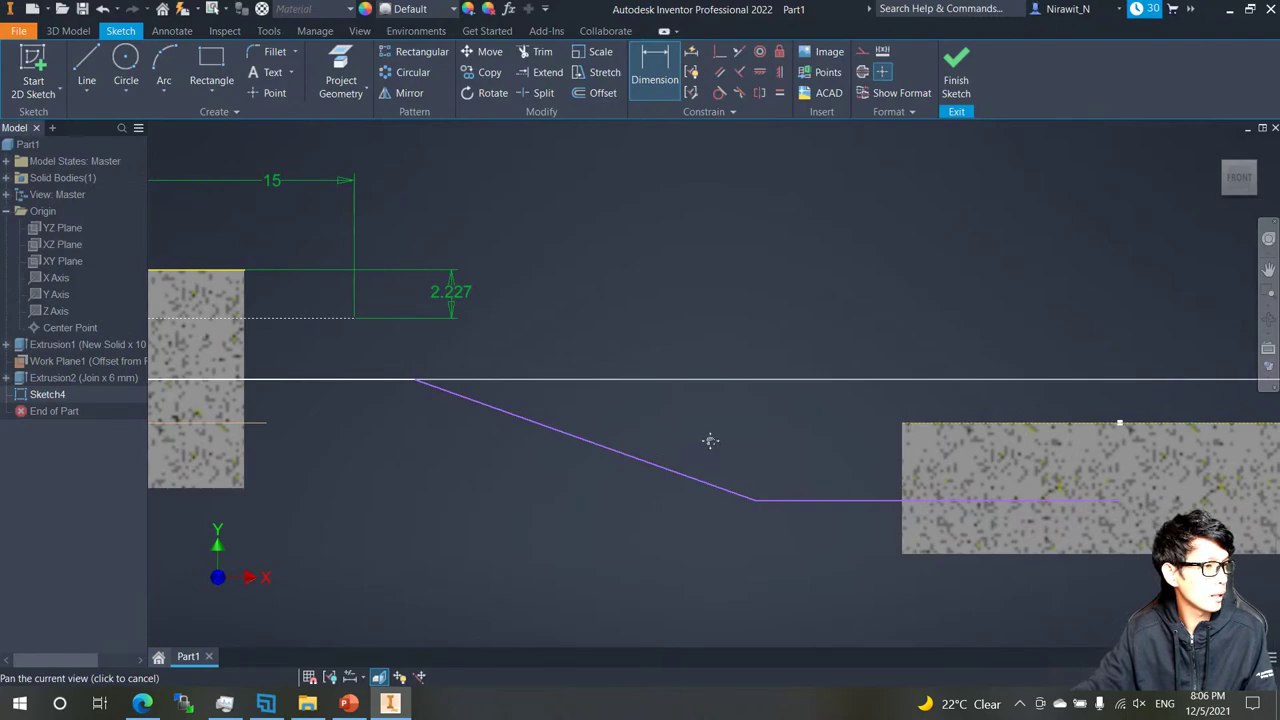
{"action": "left_click", "coordinate": [766, 447]}
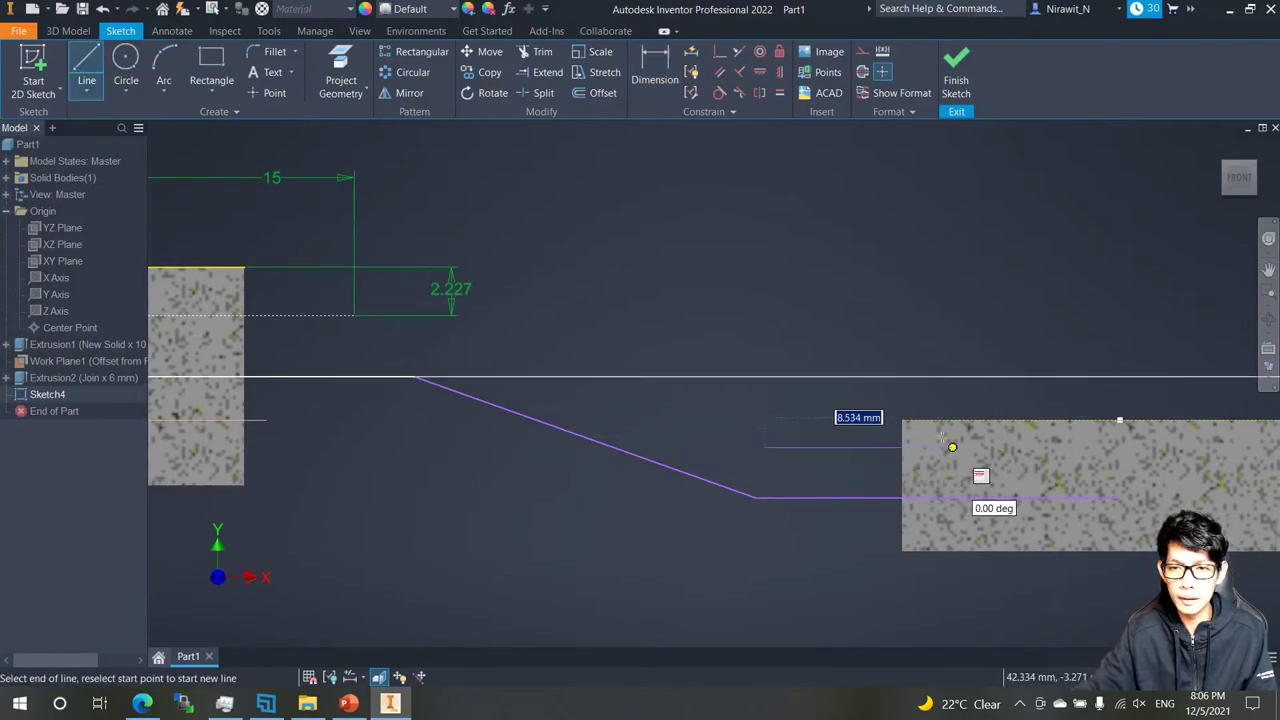
{"action": "left_click", "coordinate": [951, 448]}
{"action": "key", "text": "Escape"}
{"action": "key", "text": "Escape"}
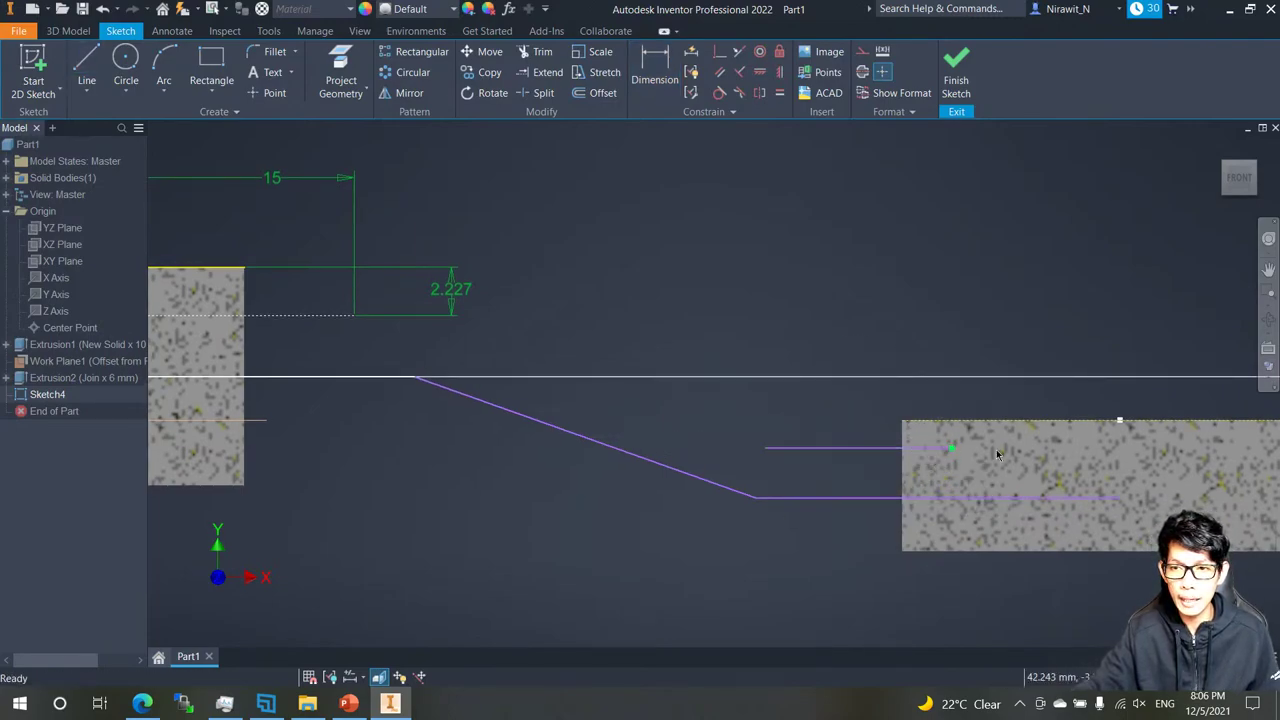
Stretch the new line to the small end's middle and constrain its endpoint vertically with the projected edge's midpoint.
{"action": "left_click_drag", "start_coordinate": [951, 447], "coordinate": [1129, 447]}
{"action": "middle_click_drag", "start_coordinate": [1129, 447], "coordinate": [854, 416]}
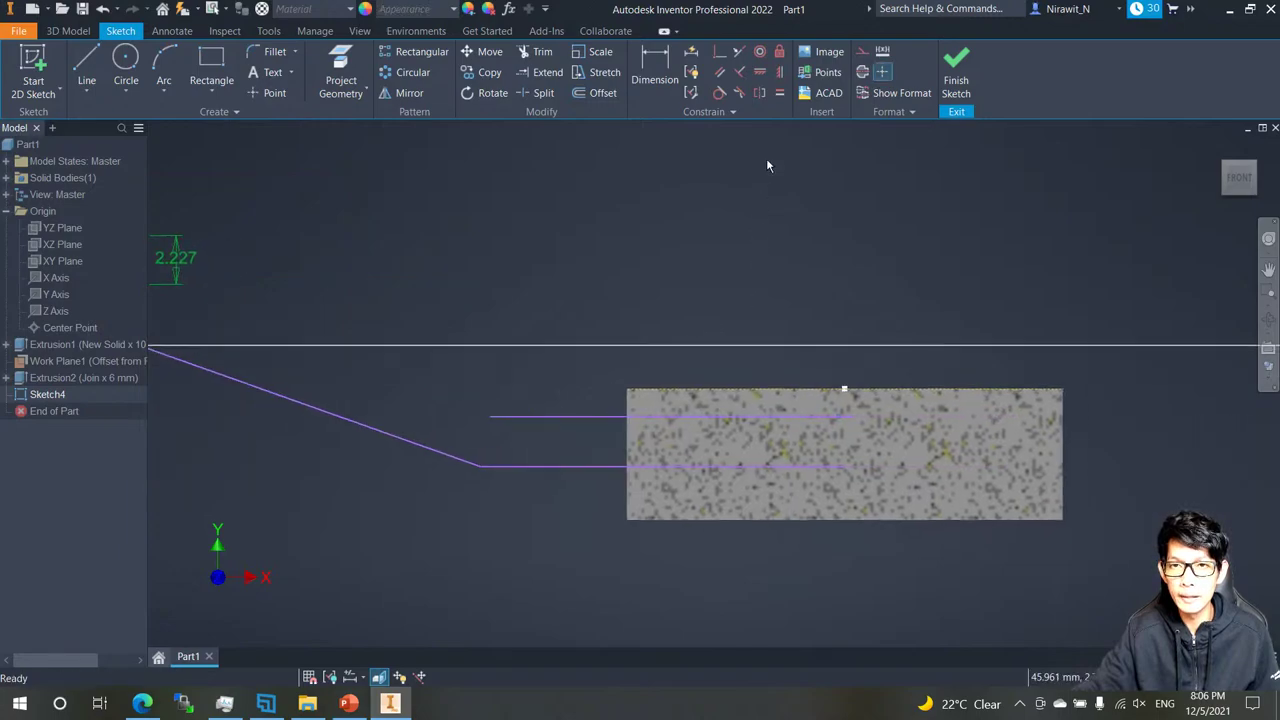
{"action": "left_click", "coordinate": [857, 416]}
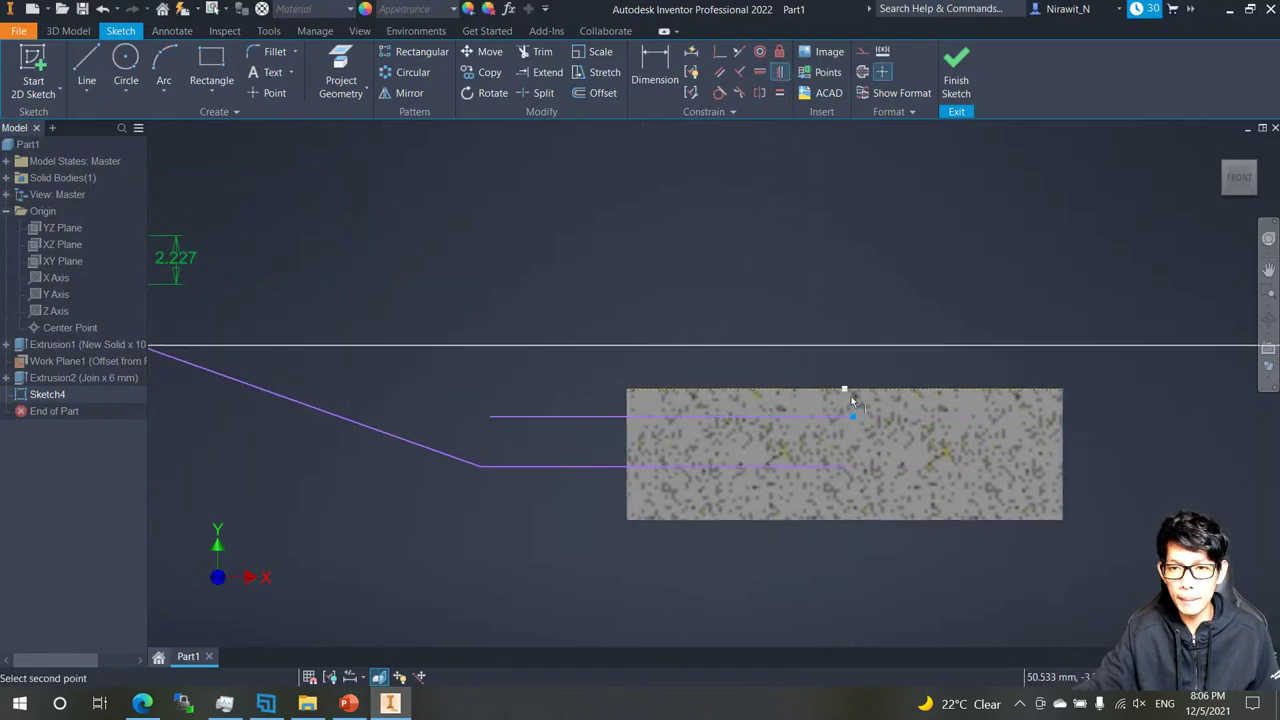
{"action": "left_click", "coordinate": [845, 389]}
{"action": "right_click", "coordinate": [832, 364]}
{"action": "key", "text": "Escape"}
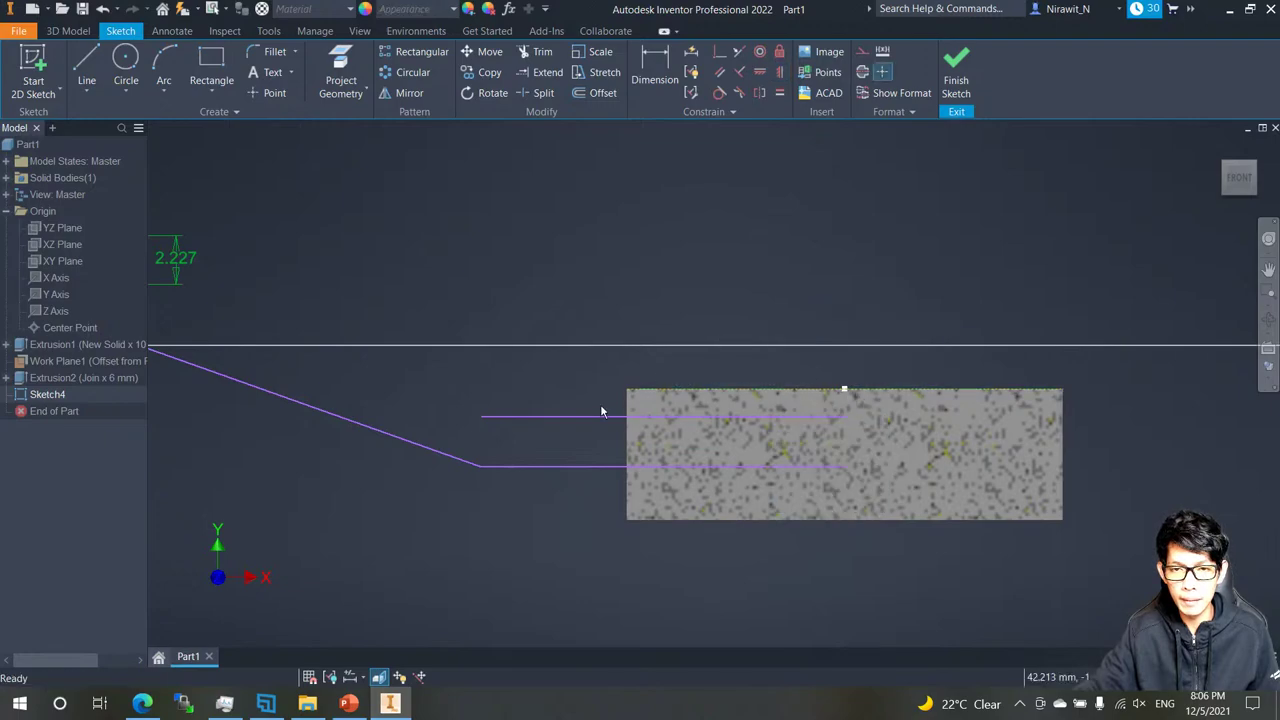
Convert the small end's horizontal line to construction geometry.
{"action": "left_click", "coordinate": [595, 416]}
{"action": "right_click", "coordinate": [605, 418]}
{"action": "left_click", "coordinate": [660, 413]}
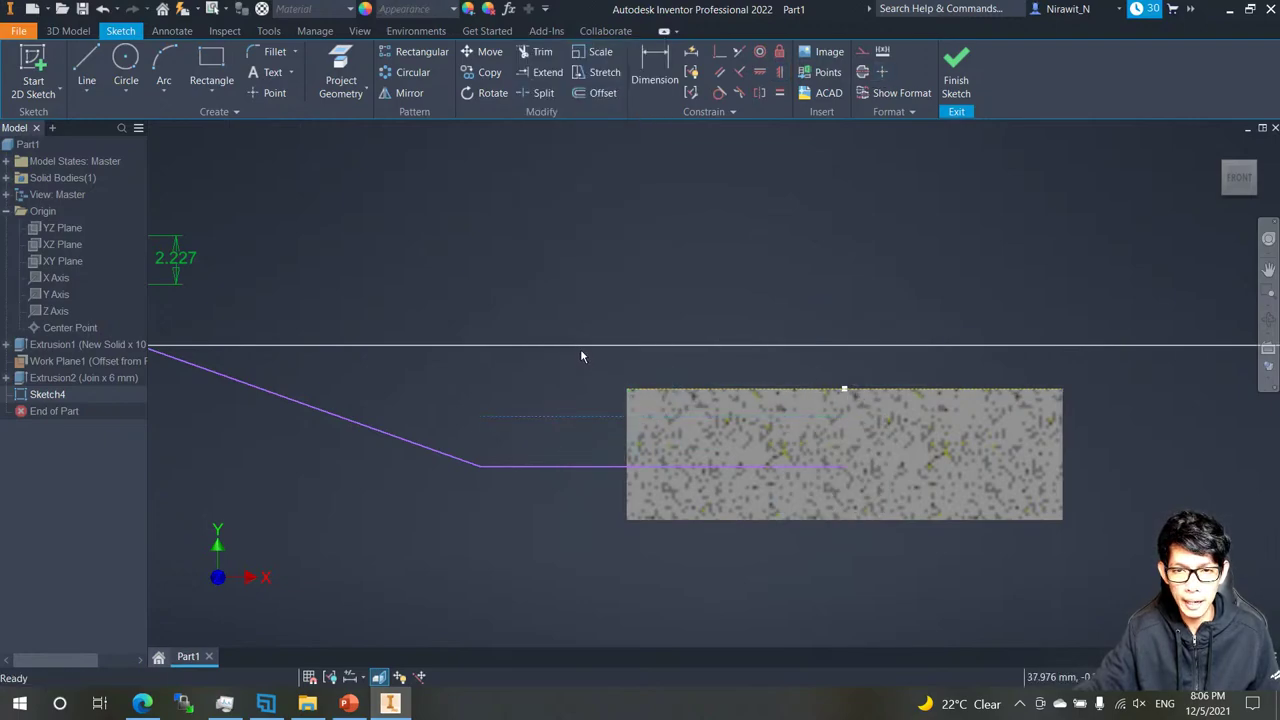
Dimension the length of the small end's horizontal construction line to 15 mm.
{"action": "left_click", "coordinate": [654, 62]}
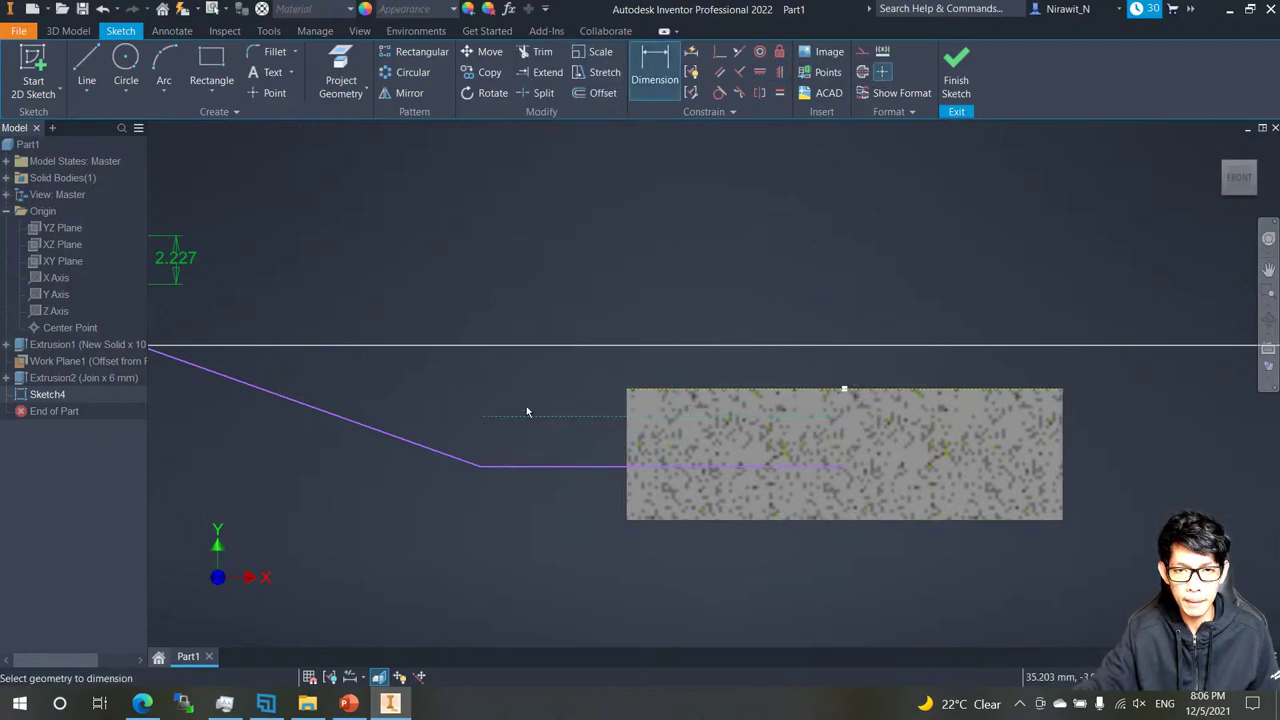
{"action": "left_click", "coordinate": [525, 415]}
{"action": "left_click", "coordinate": [662, 346]}
{"action": "type", "text": "15"}
{"action": "key", "text": "Return"}
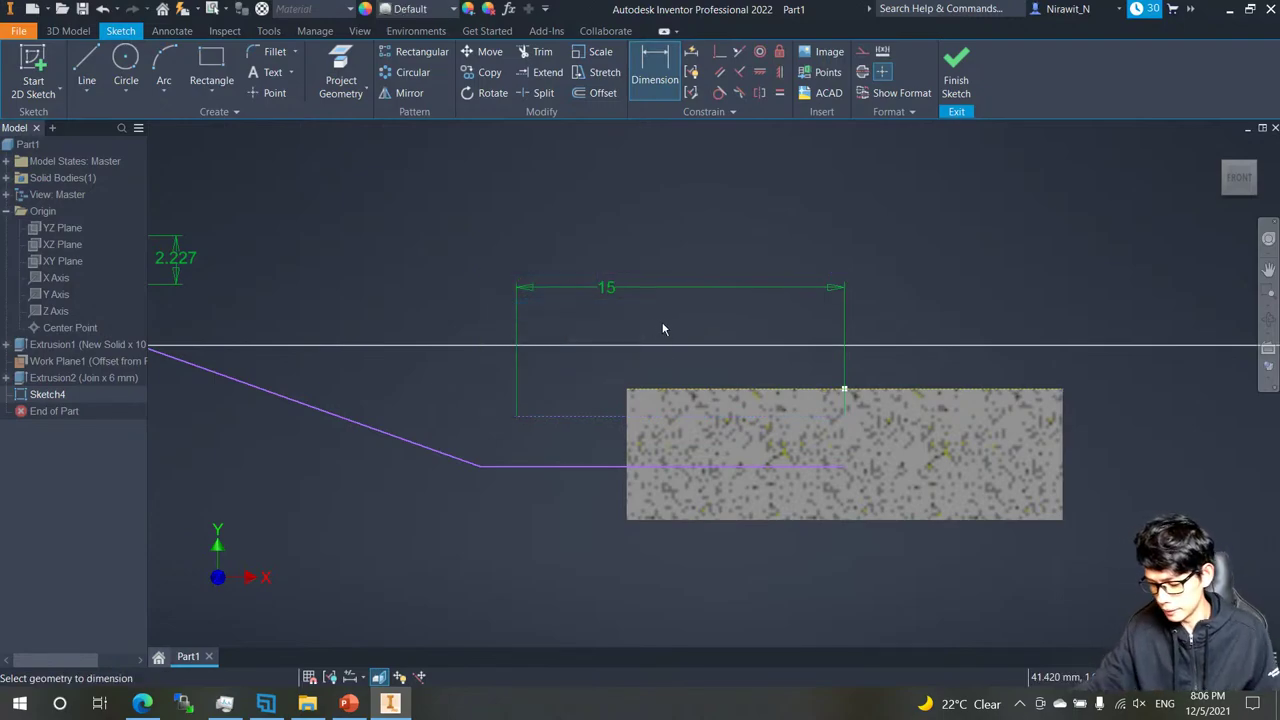
Dimension the vertical distance between the large end's and small end's construction lines, entering 5 mm.
{"action": "middle_click_drag", "start_coordinate": [428, 286], "coordinate": [591, 349]}
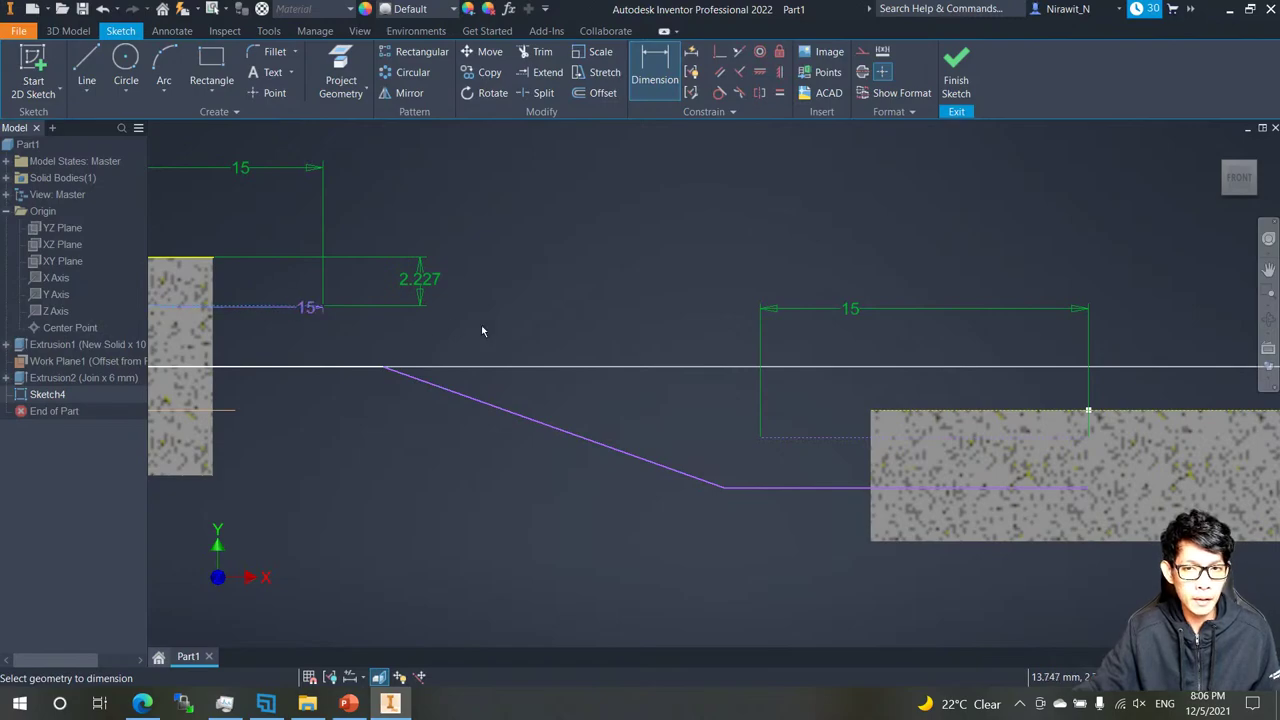
{"action": "left_click", "coordinate": [781, 446]}
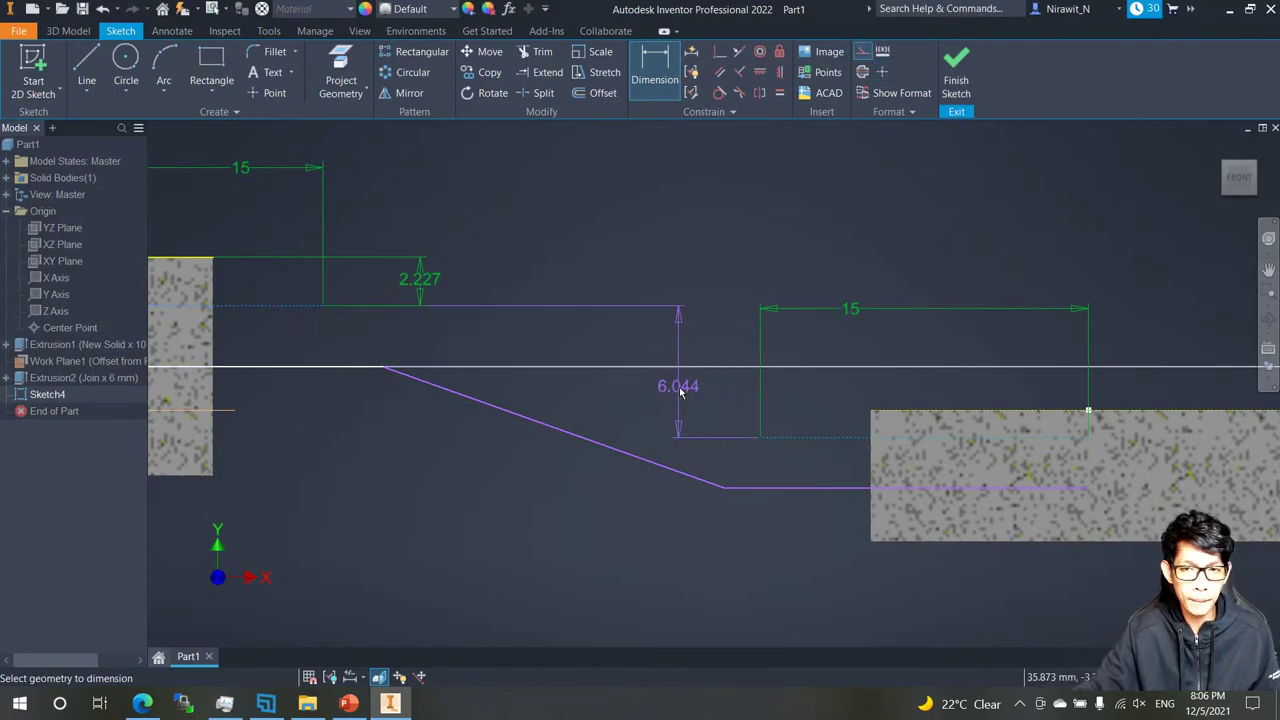
{"action": "left_click", "coordinate": [763, 403]}
{"action": "type", "text": "5"}
{"action": "key", "text": "Return"}
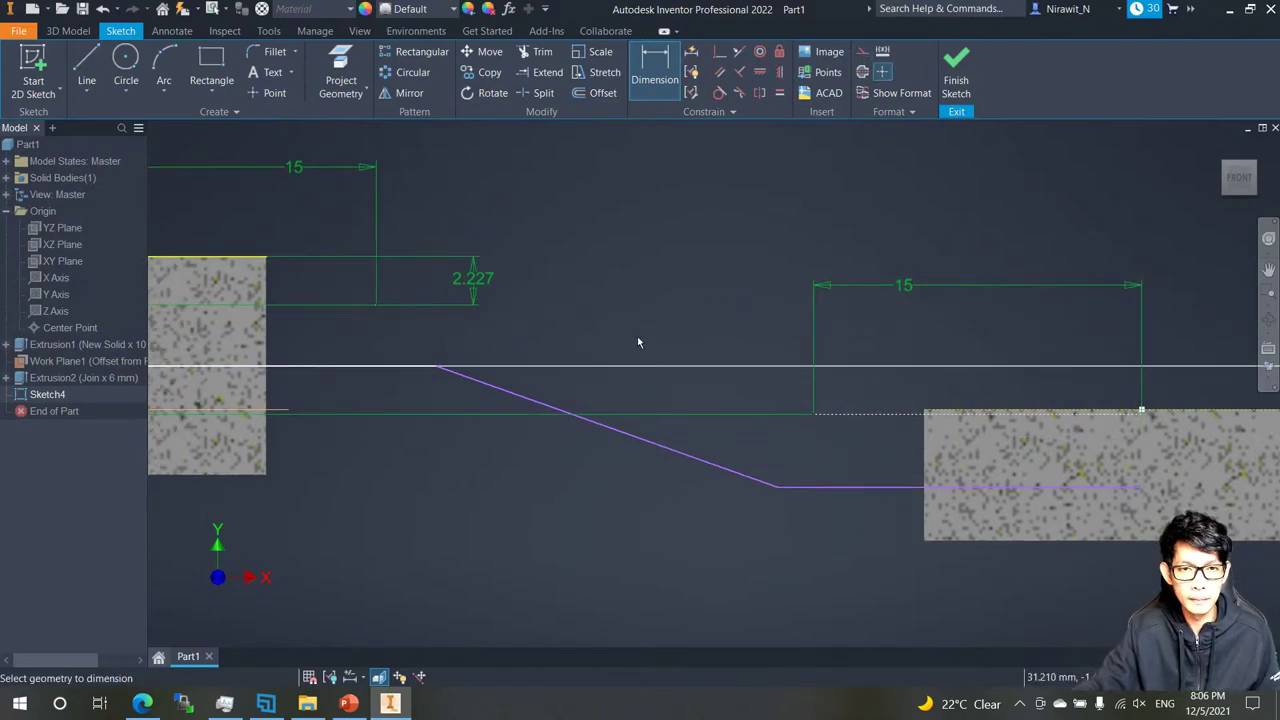
Leave the Dimension command and undo the 5 mm value of the vertical distance between the two construction lines.
{"action": "right_click", "coordinate": [637, 336]}
{"action": "left_click", "coordinate": [669, 336]}
{"action": "scroll", "coordinate": [389, 366], "scroll_direction": "down", "scroll_amount": 3}
{"action": "middle_click_drag", "start_coordinate": [438, 338], "coordinate": [574, 363]}
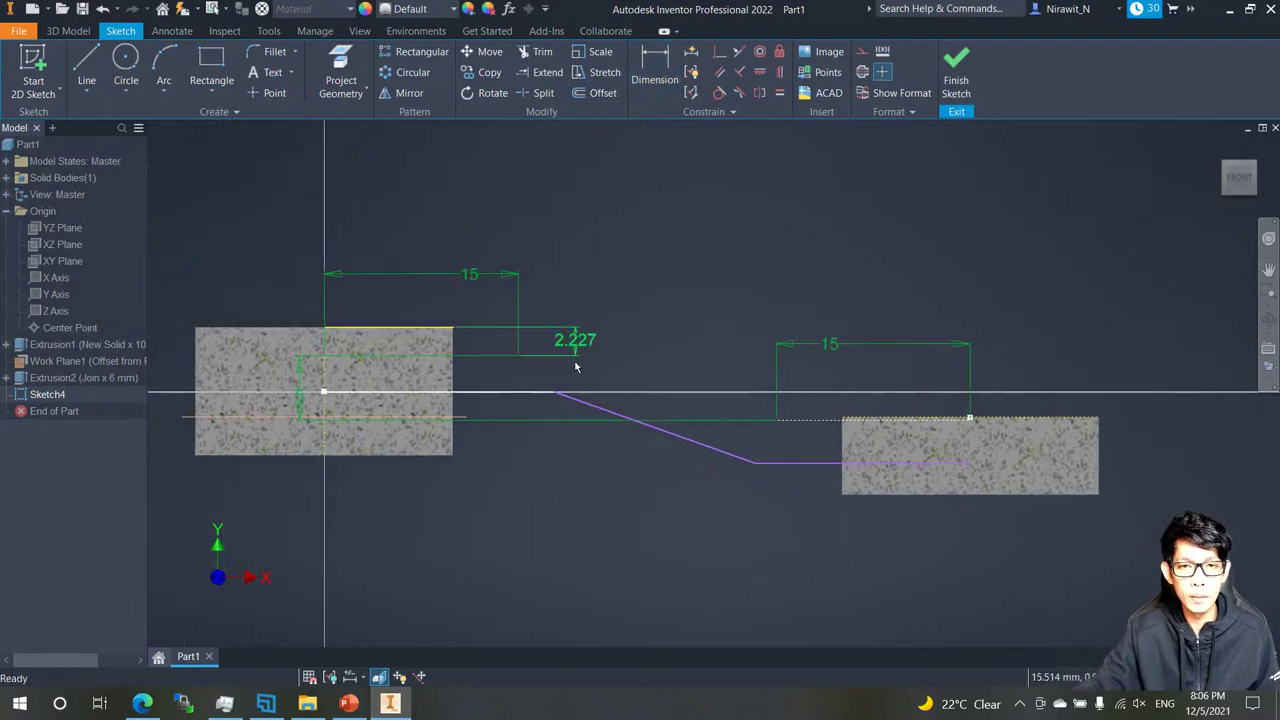
{"action": "left_click", "coordinate": [576, 345]}
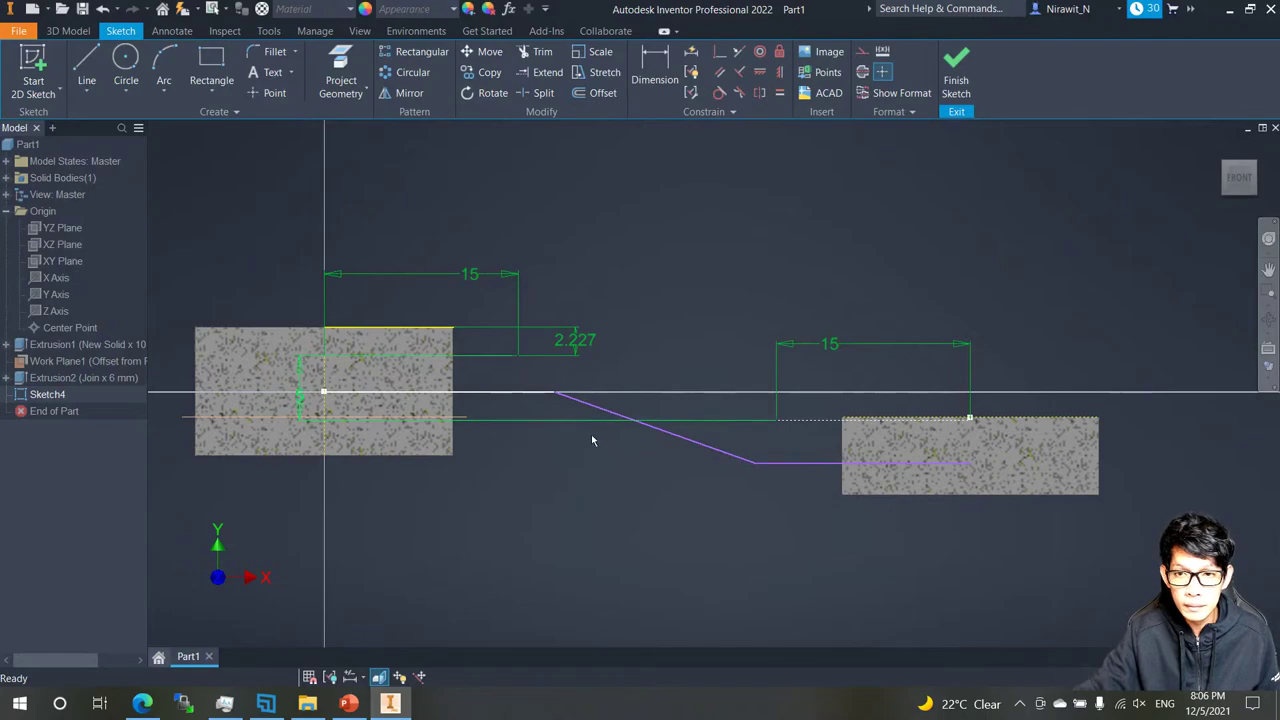
{"action": "key", "text": "ctrl+z"}
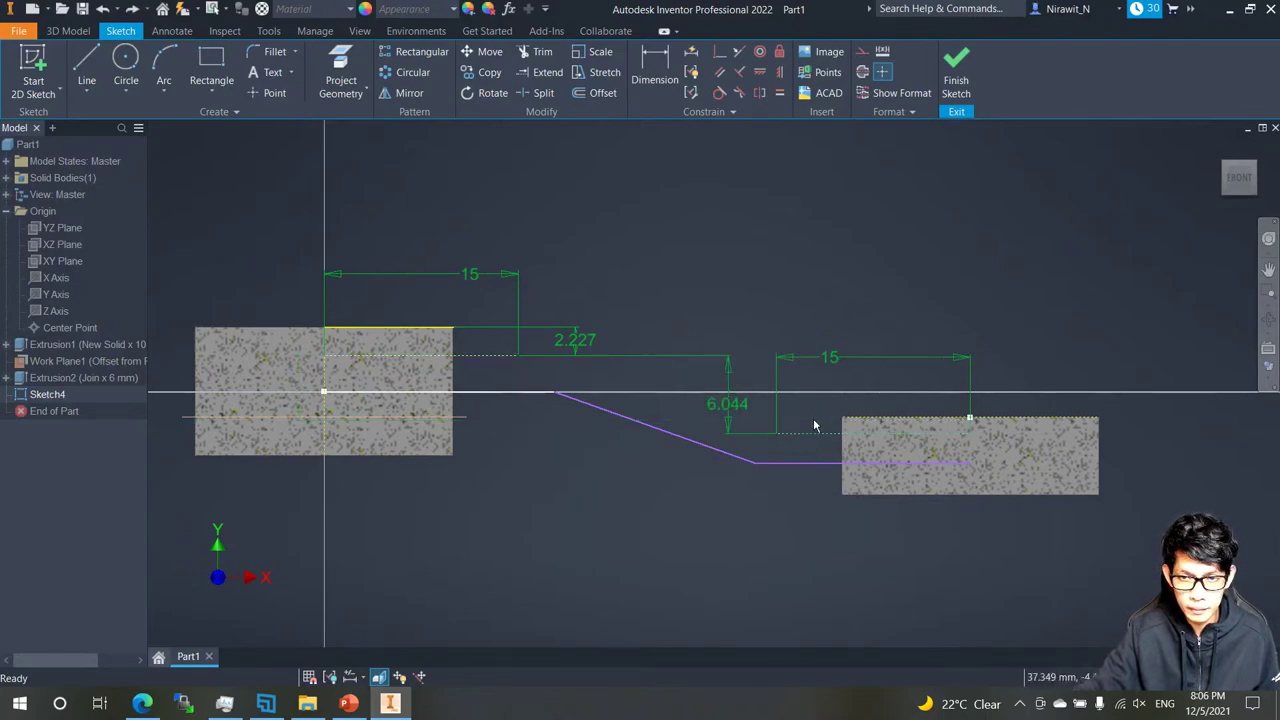
Dimension the vertical distance between the small end's construction line and the arm's lower horizontal segment to 2 mm.
{"action": "middle_click_drag", "start_coordinate": [812, 396], "coordinate": [751, 400]}
{"action": "scroll", "coordinate": [752, 400], "scroll_direction": "up", "scroll_amount": 3}
{"action": "key", "text": "d"}
{"action": "left_click", "coordinate": [762, 525]}
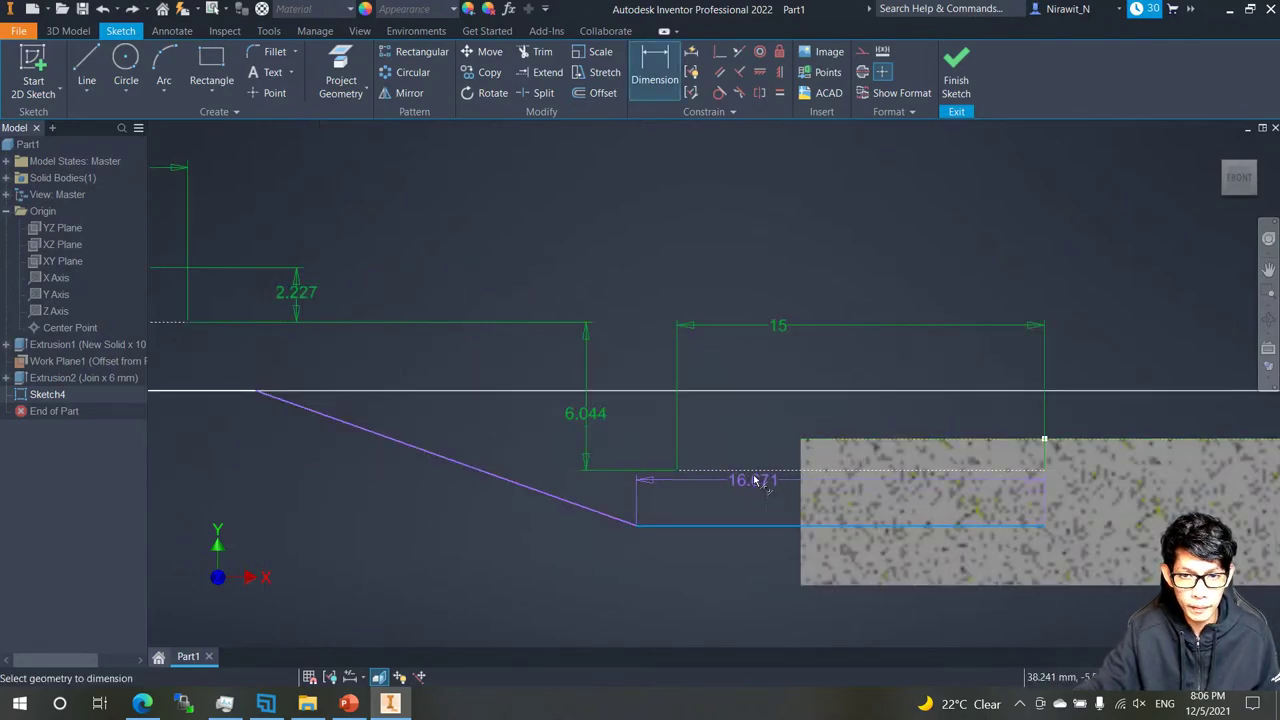
{"action": "left_click", "coordinate": [755, 471]}
{"action": "left_click", "coordinate": [757, 511]}
{"action": "type", "text": "2"}
{"action": "key", "text": "Return"}
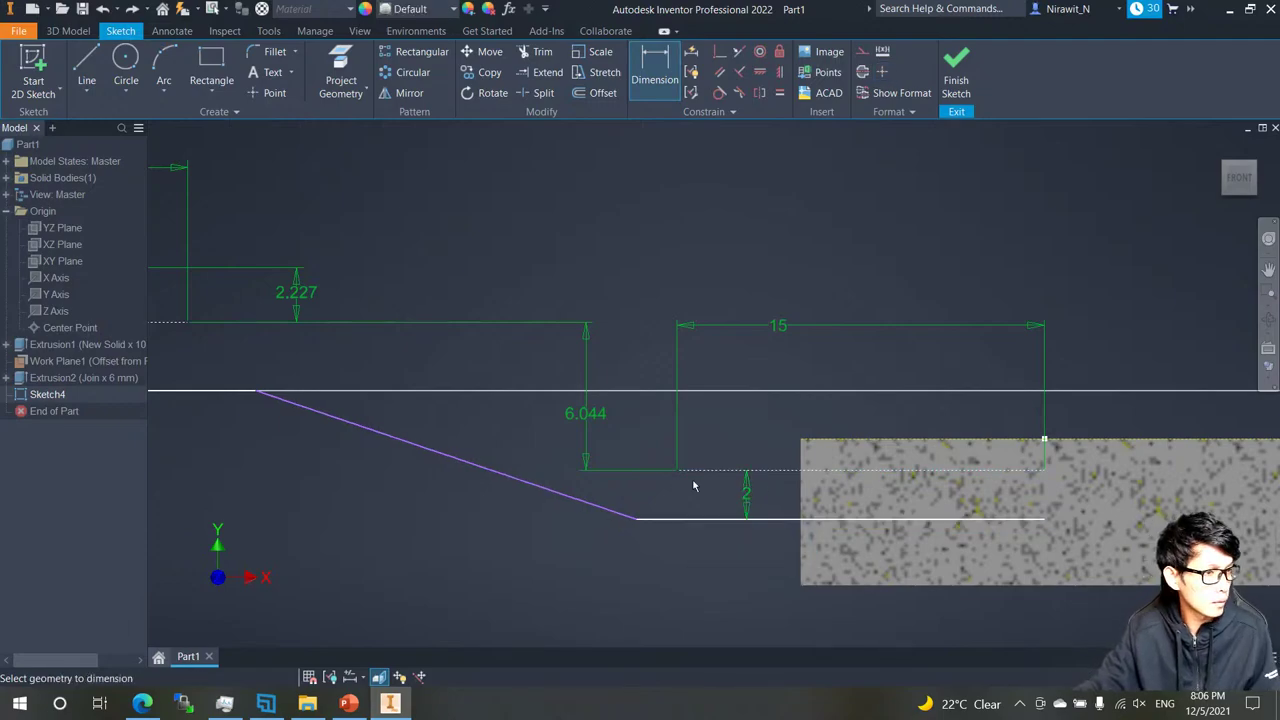
Delete the vertical dimension between the large end's upper edge and its construction line.
{"action": "scroll", "coordinate": [512, 404], "scroll_direction": "down", "scroll_amount": 3}
{"action": "scroll", "coordinate": [402, 395], "scroll_direction": "up", "scroll_amount": 3}
{"action": "middle_click_drag", "start_coordinate": [402, 395], "coordinate": [704, 466]}
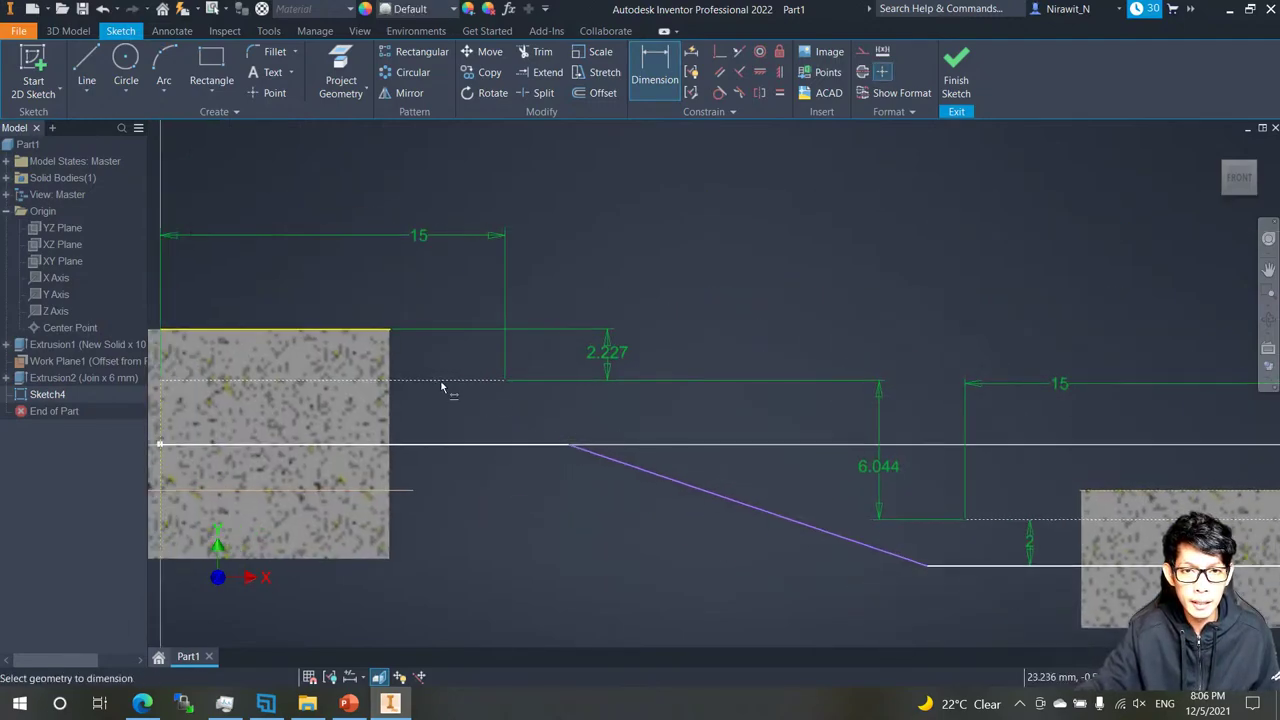
{"action": "key", "text": "Escape"}
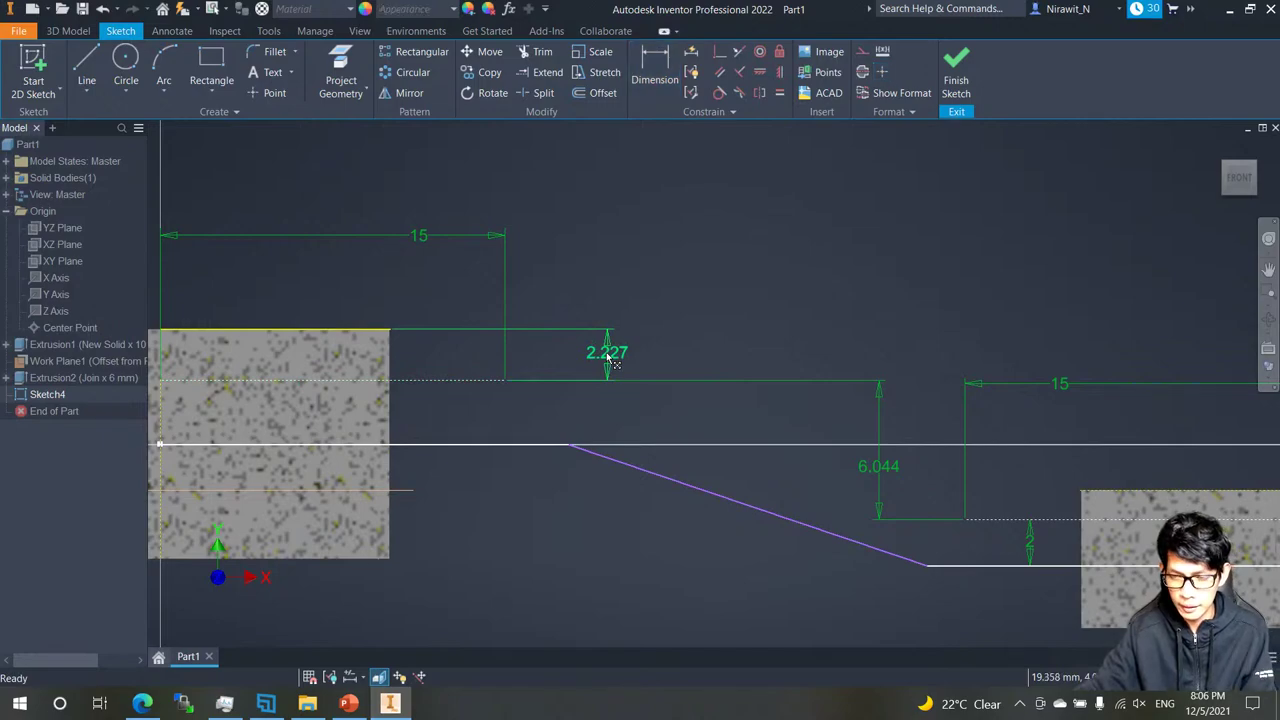
{"action": "left_click", "coordinate": [612, 362]}
{"action": "key", "text": "Delete"}
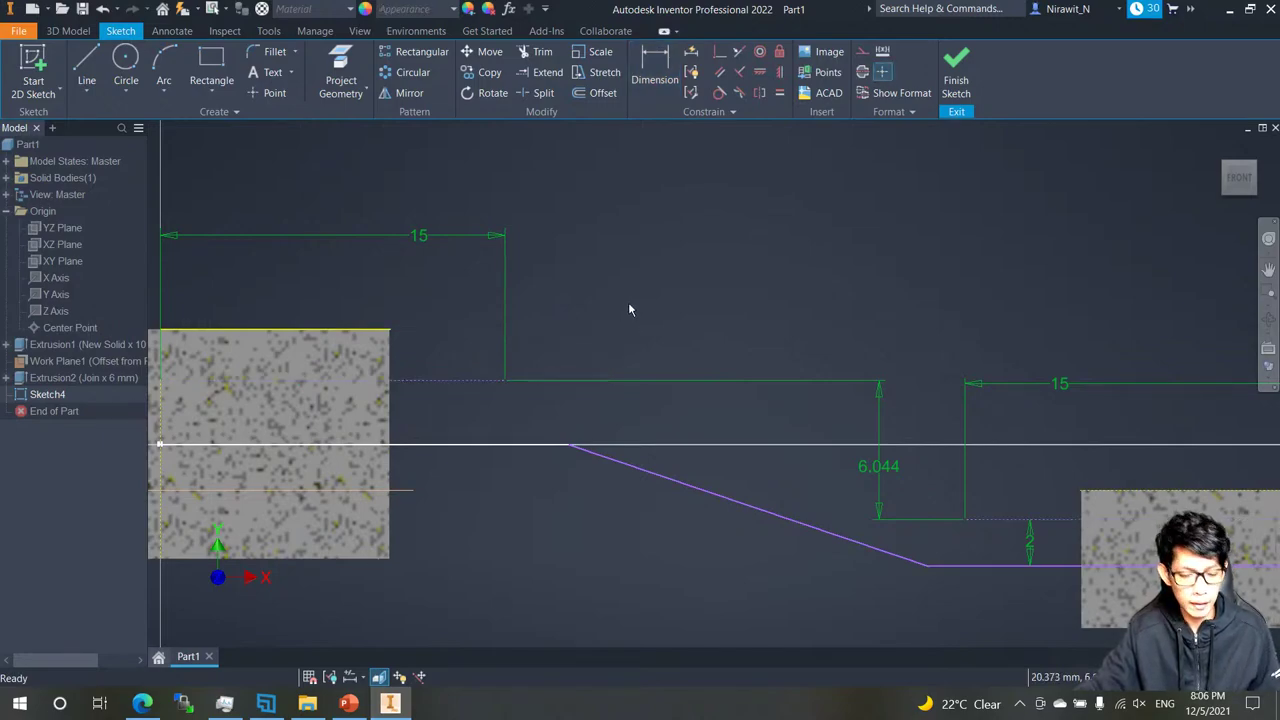
Dimension the vertical distance between the large end's construction line and the arm's upper horizontal segment to 2 mm.
{"action": "key", "text": "d"}
{"action": "left_click", "coordinate": [448, 381]}
{"action": "left_click", "coordinate": [448, 444]}
{"action": "left_click", "coordinate": [448, 427]}
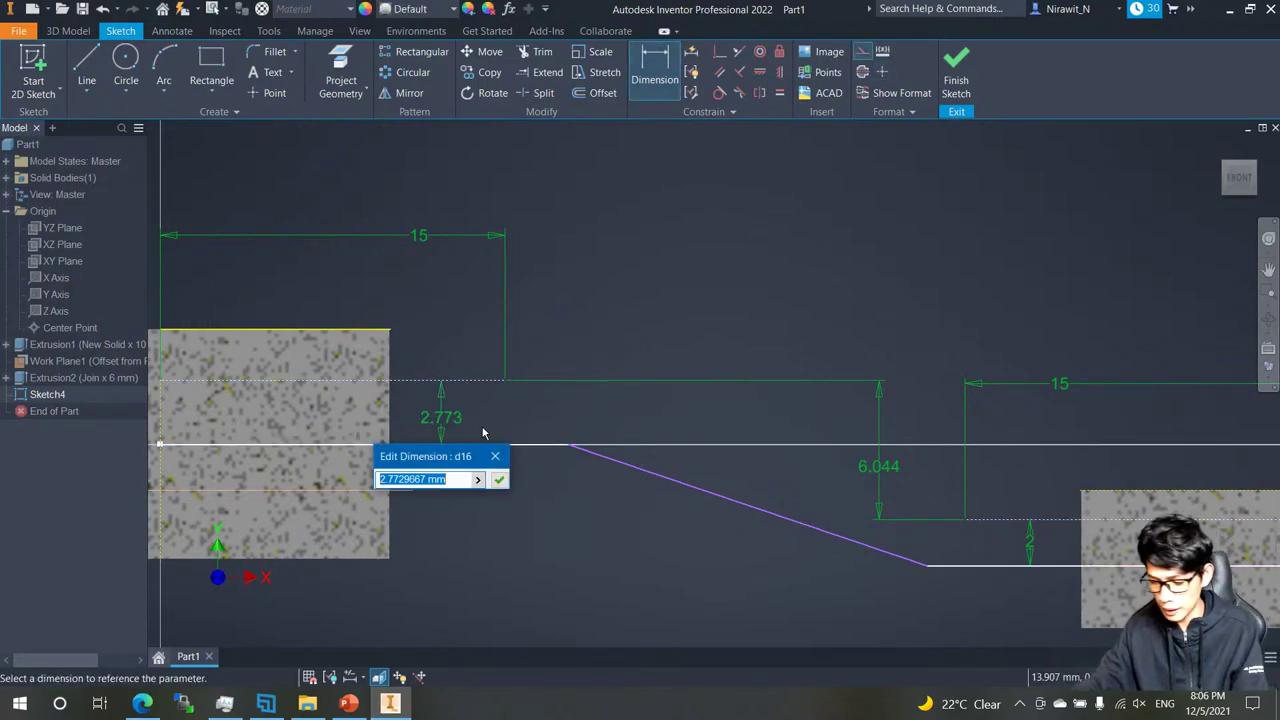
{"action": "type", "text": "2"}
{"action": "key", "text": "Return"}
Try to add another vertical dimension between the large end's and small end's construction lines.
{"action": "middle_click_drag", "start_coordinate": [805, 426], "coordinate": [688, 441]}
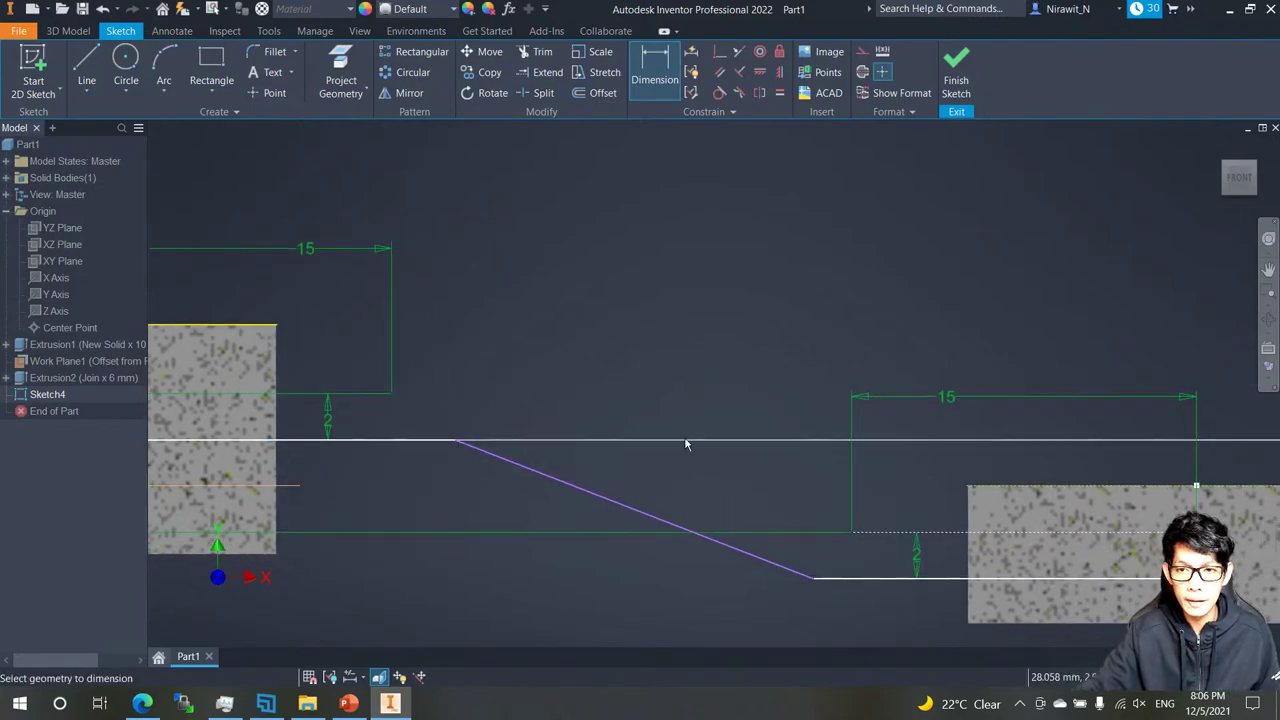
{"action": "left_click", "coordinate": [883, 541]}
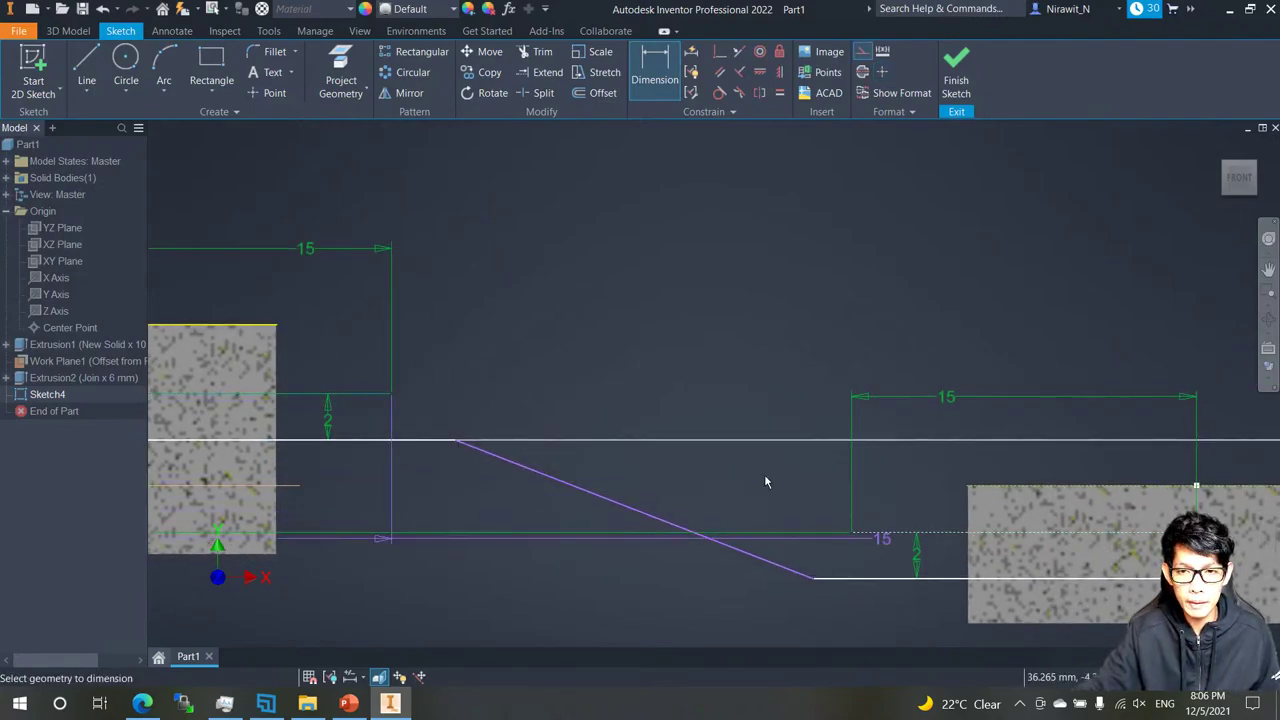
{"action": "key", "text": "Escape"}
{"action": "middle_click_drag", "start_coordinate": [654, 389], "coordinate": [650, 393]}
{"action": "left_click", "coordinate": [344, 398]}
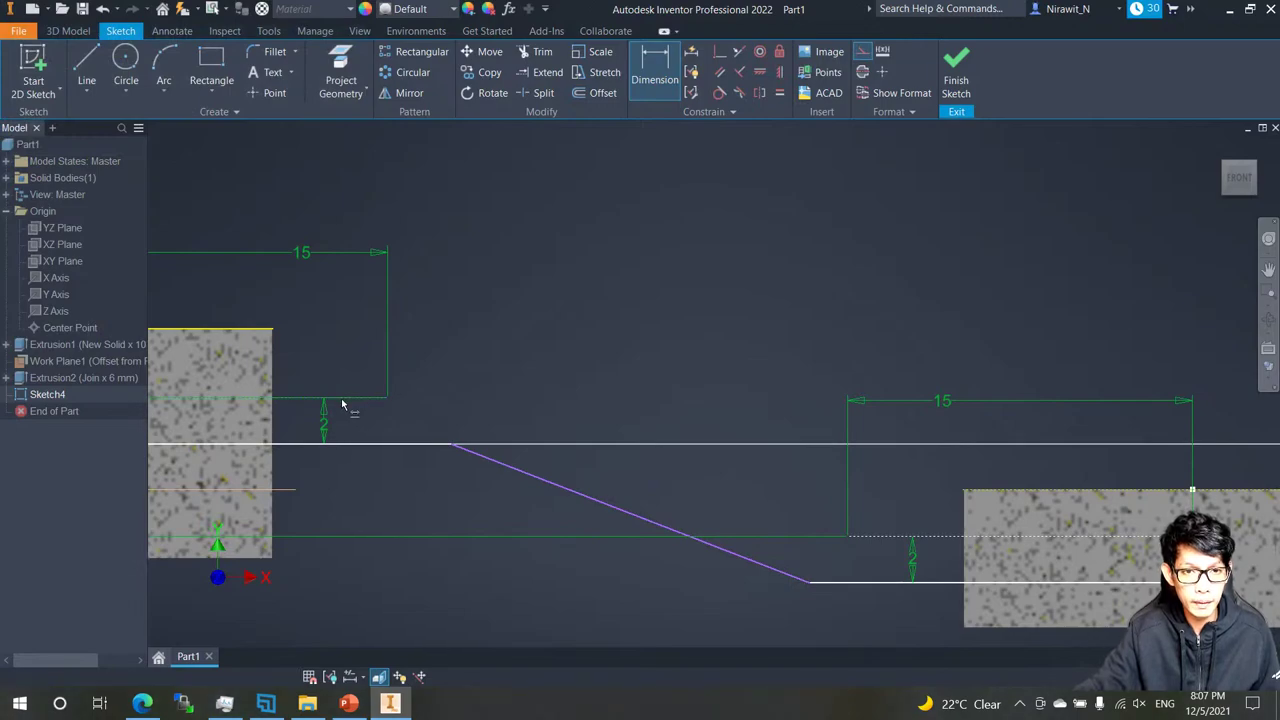
{"action": "left_click", "coordinate": [871, 537]}
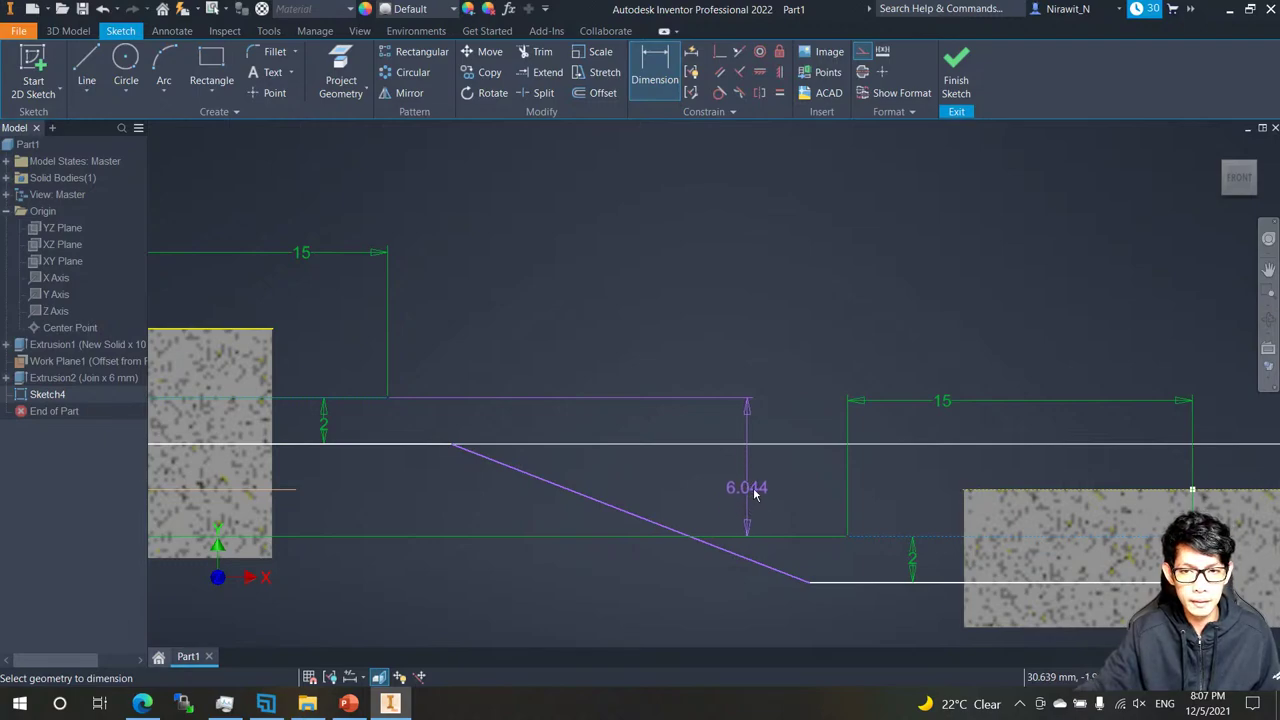
{"action": "left_click", "coordinate": [755, 493]}
{"action": "left_click", "coordinate": [337, 143]}
Add a driven dimension for the large end's overall height and leave the Dimension command.
{"action": "scroll", "coordinate": [729, 396], "scroll_direction": "down", "scroll_amount": 3}
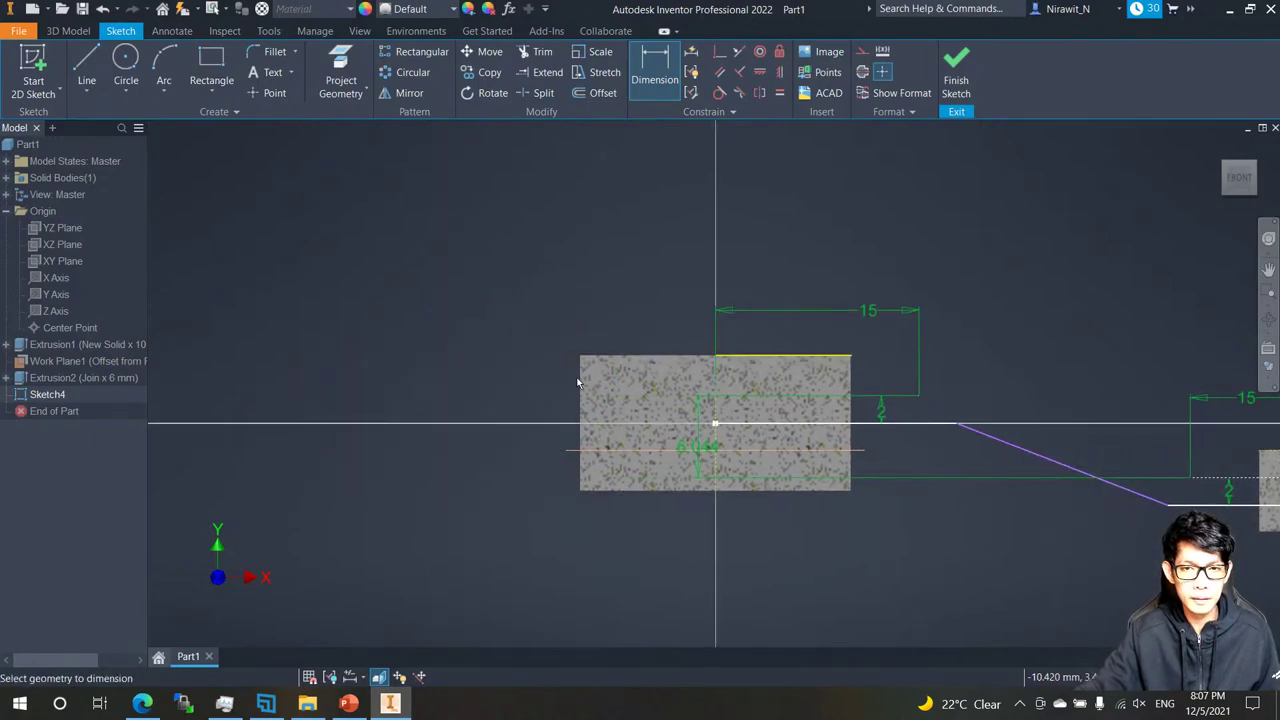
{"action": "left_click", "coordinate": [581, 374]}
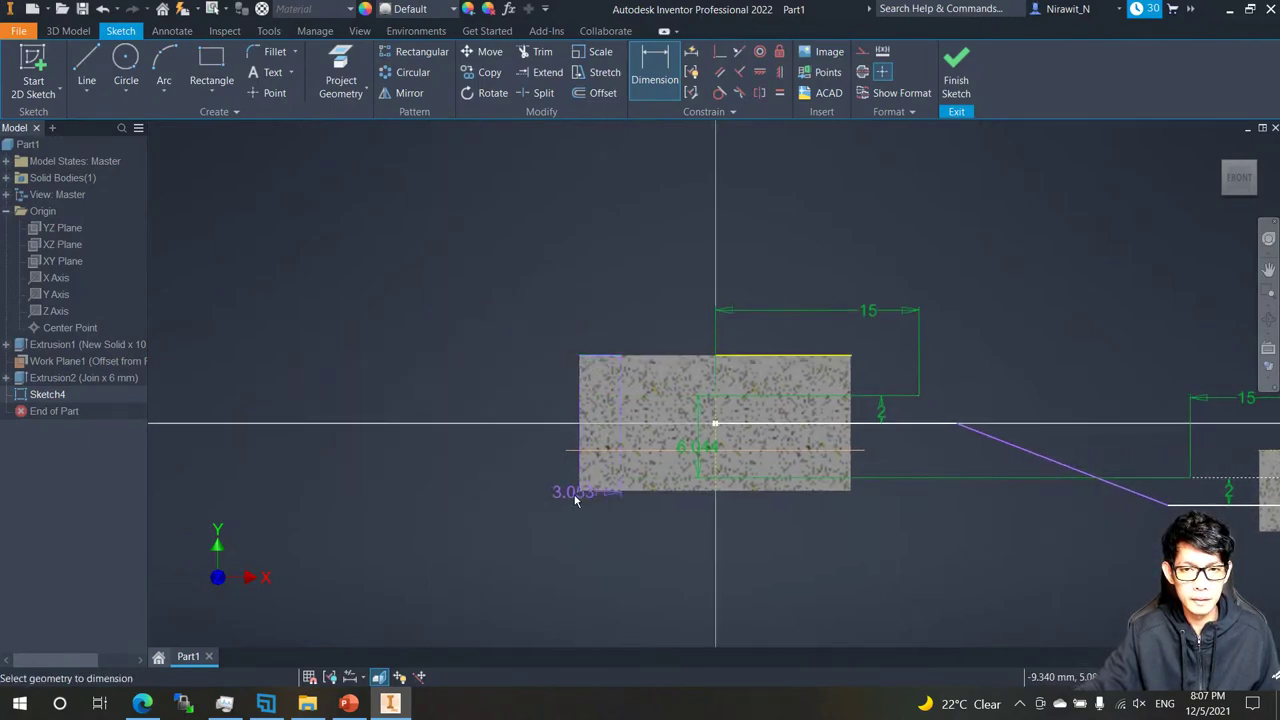
{"action": "left_click", "coordinate": [452, 410]}
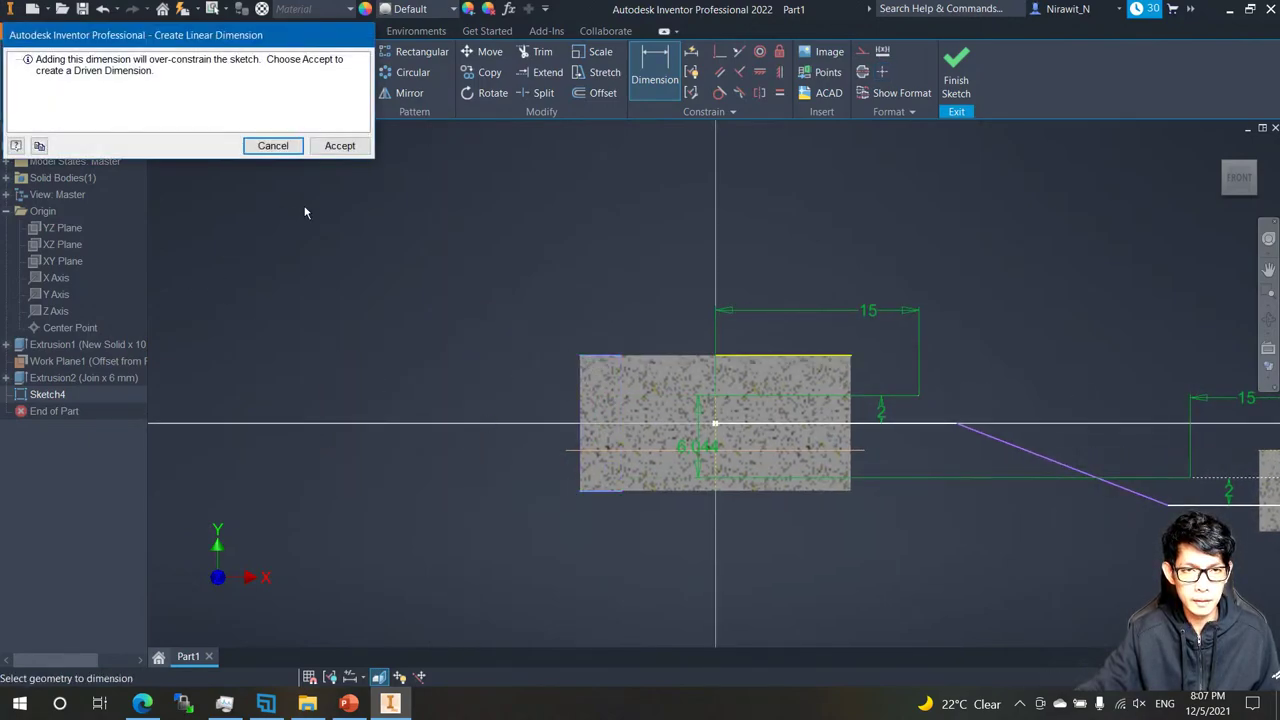
{"action": "left_click", "coordinate": [339, 145]}
{"action": "right_click", "coordinate": [312, 305]}
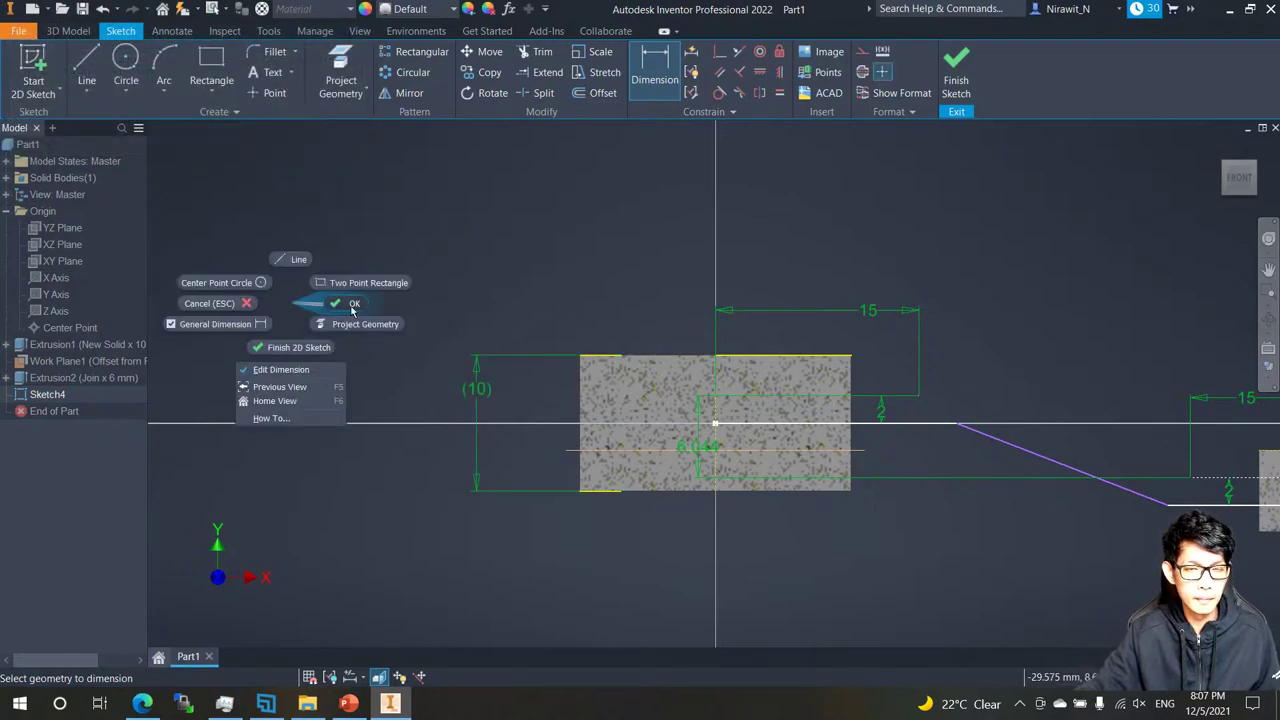
{"action": "left_click", "coordinate": [352, 306]}
{"action": "scroll", "coordinate": [413, 387], "scroll_direction": "down", "scroll_amount": 5}
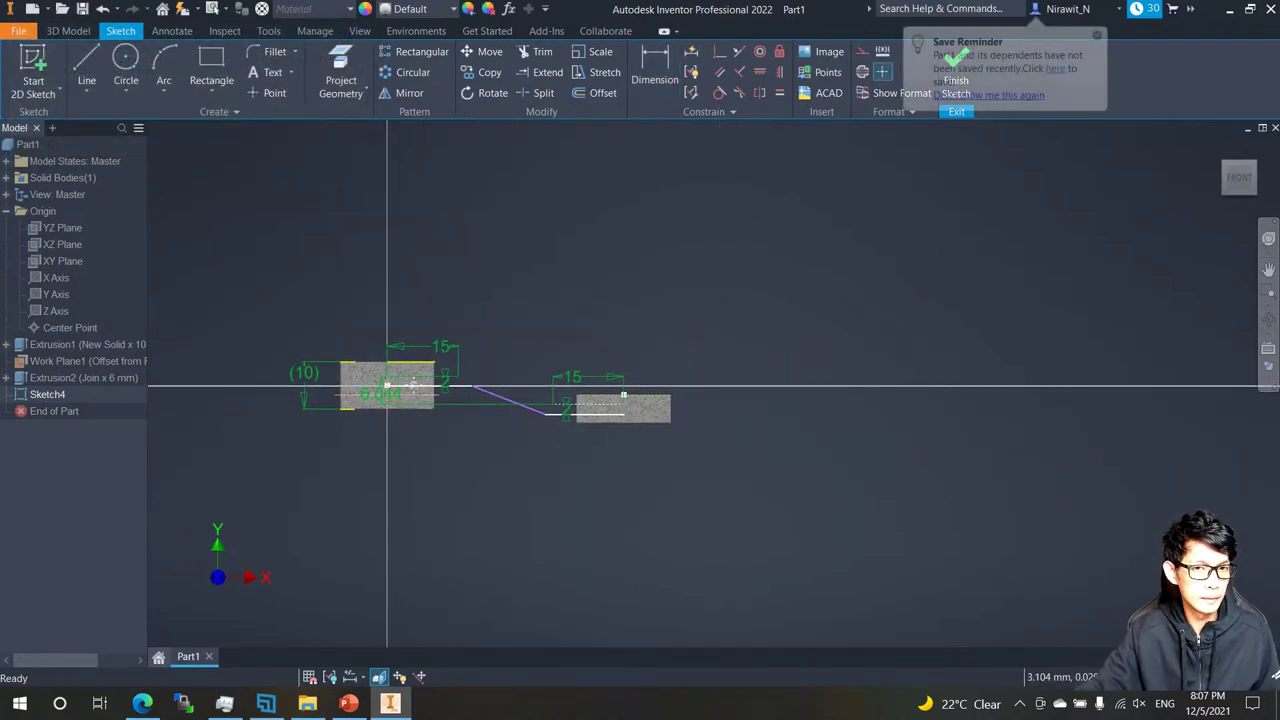
{"action": "scroll", "coordinate": [496, 387], "scroll_direction": "up", "scroll_amount": 5}
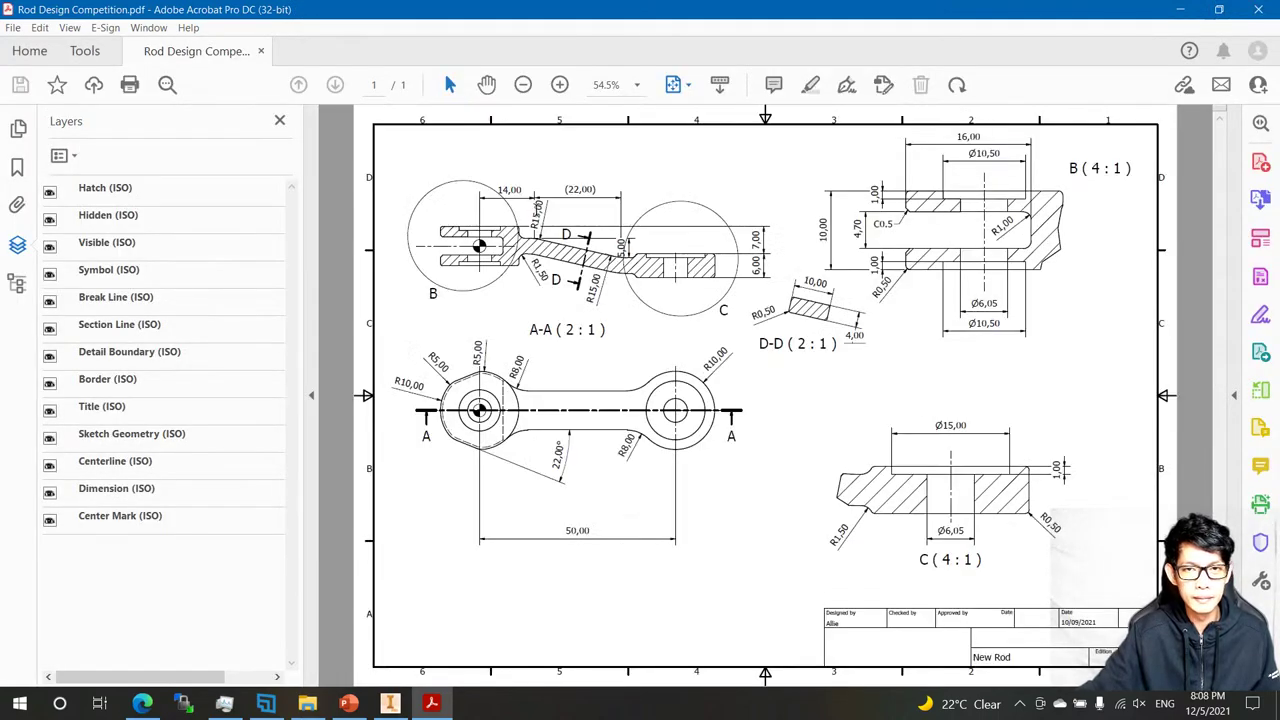
Collapse the Layers pane in the rod drawing PDF and examine the bent arm in section A-A closely.
{"action": "key", "text": "ctrl+a"}
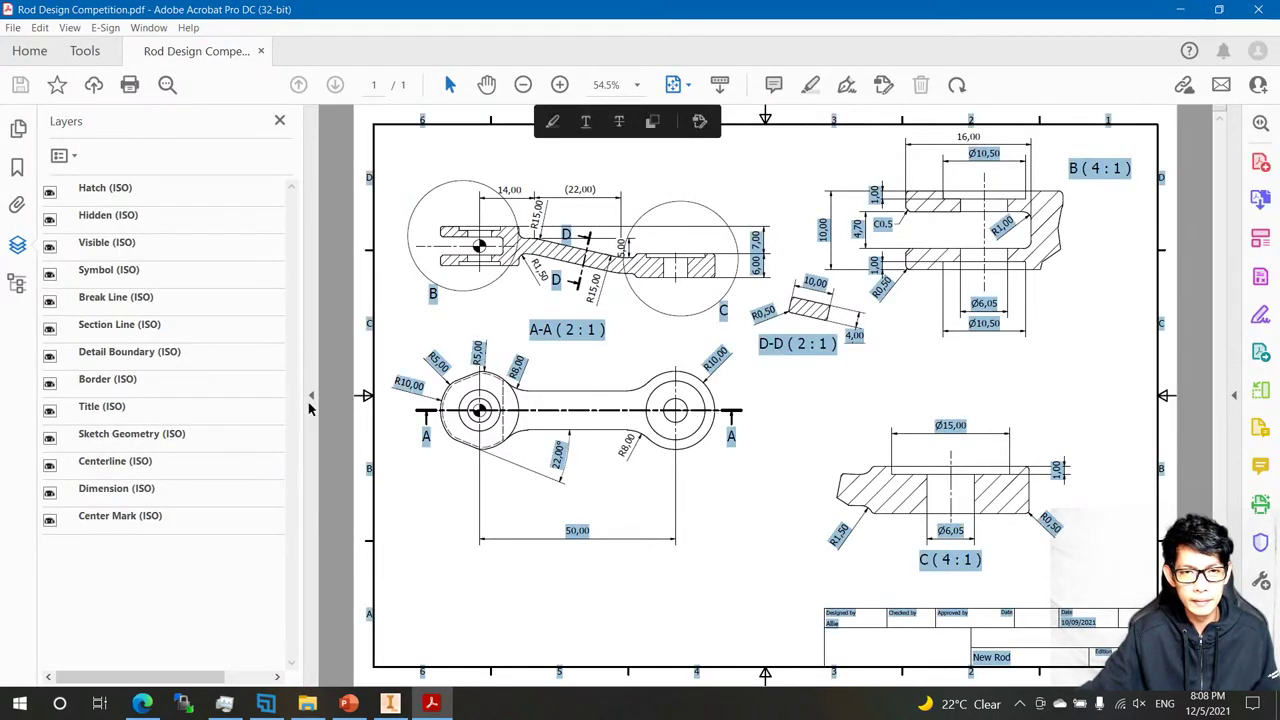
{"action": "left_click", "coordinate": [313, 397]}
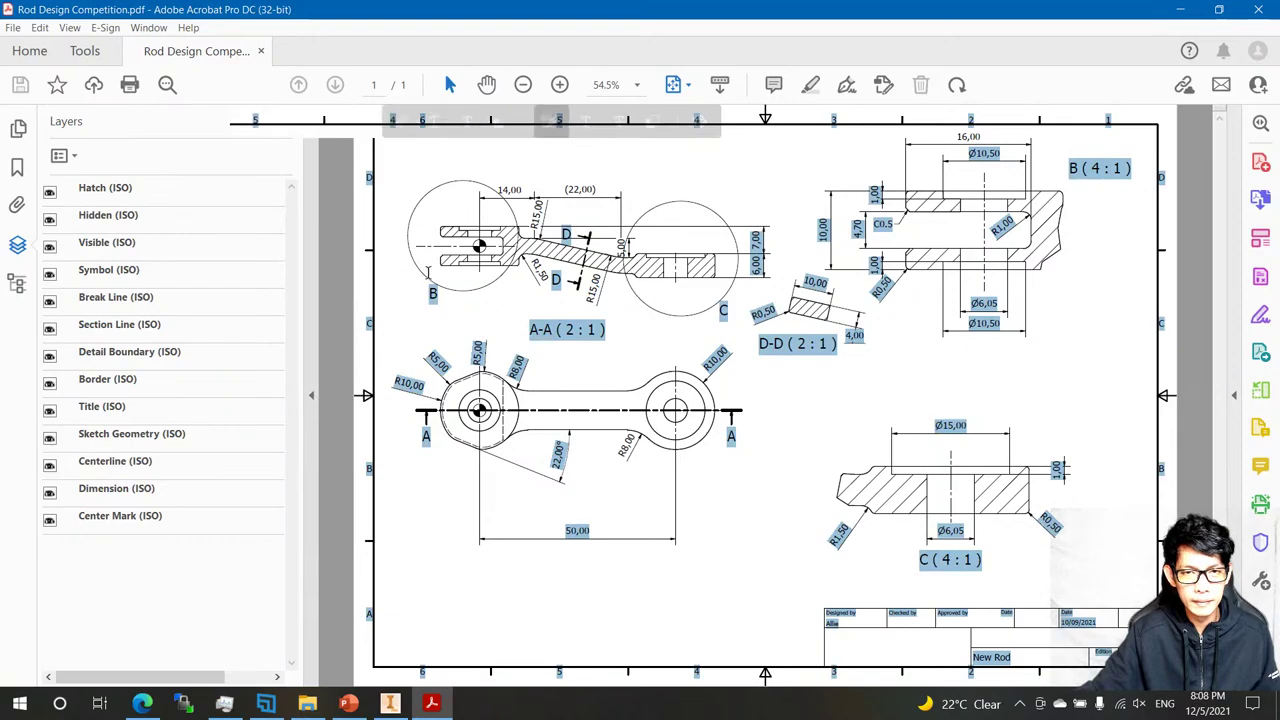
{"action": "left_click", "coordinate": [430, 268]}
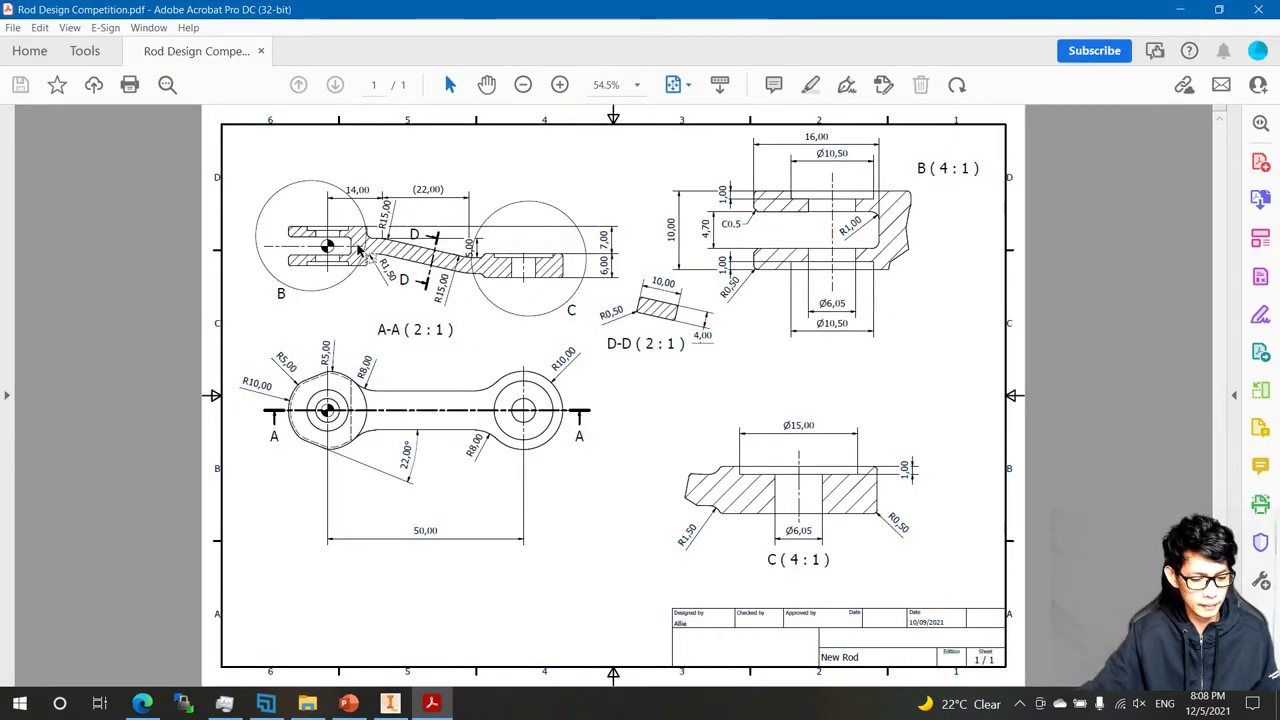
{"action": "scroll", "coordinate": [367, 247], "scroll_direction": "up", "scroll_amount": 5, "text": "ctrl"}
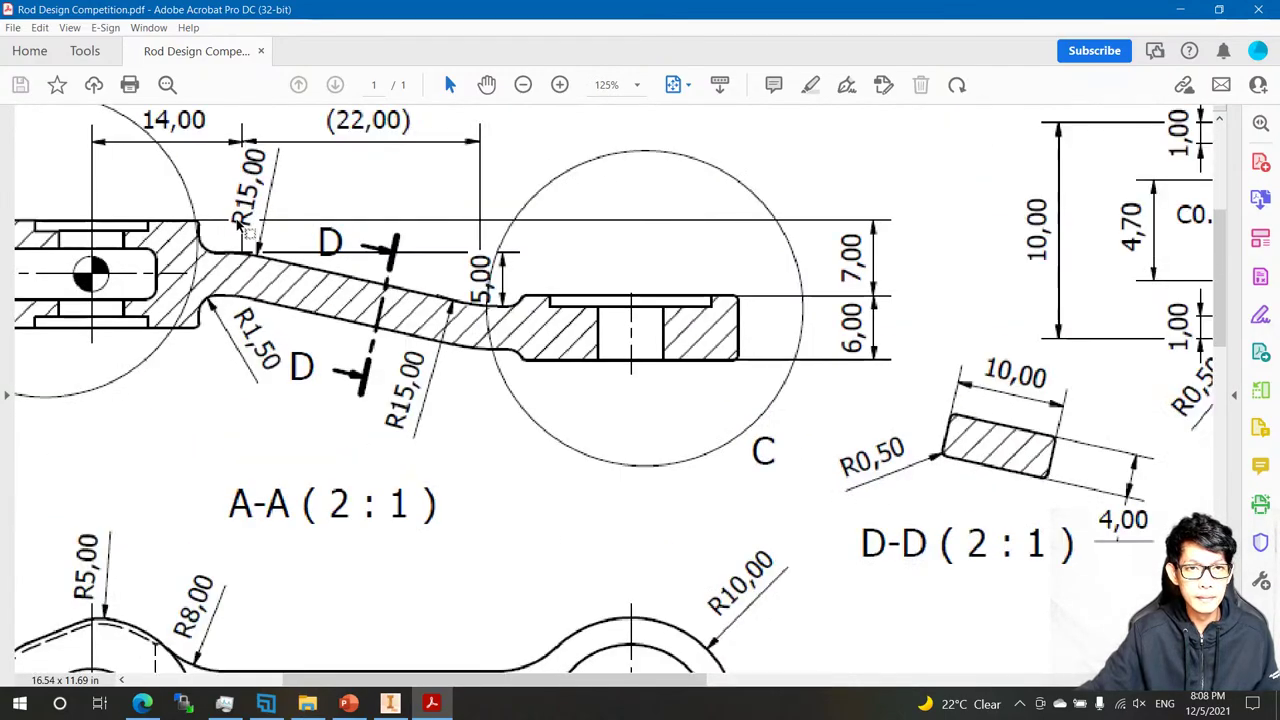
{"action": "scroll", "coordinate": [269, 257], "scroll_direction": "down", "scroll_amount": 2, "text": "ctrl"}
{"action": "scroll", "coordinate": [272, 261], "scroll_direction": "up", "scroll_amount": 4}
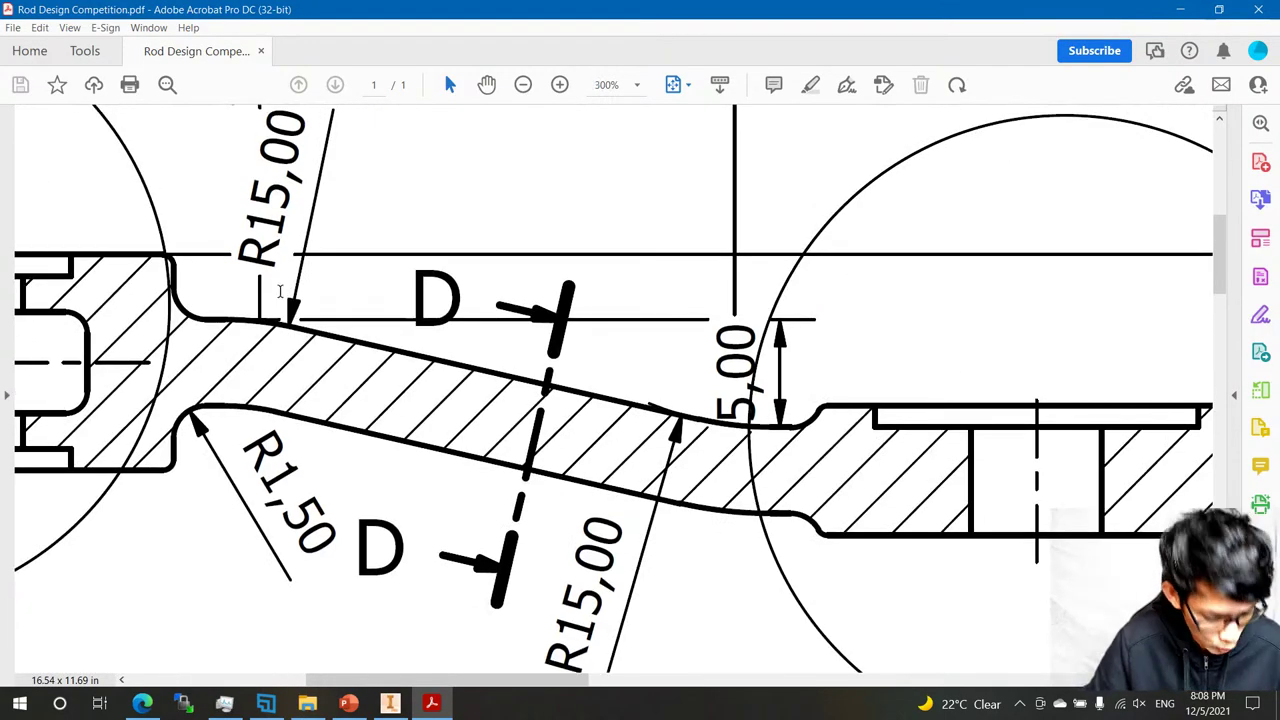
{"action": "scroll", "coordinate": [272, 261], "scroll_direction": "up", "scroll_amount": 1}
{"action": "key", "text": "ctrl+1"}
Mark the arm's two bends and the 5,00 height in section A-A with pink strokes to study their reference points.
{"action": "left_click", "coordinate": [397, 361]}
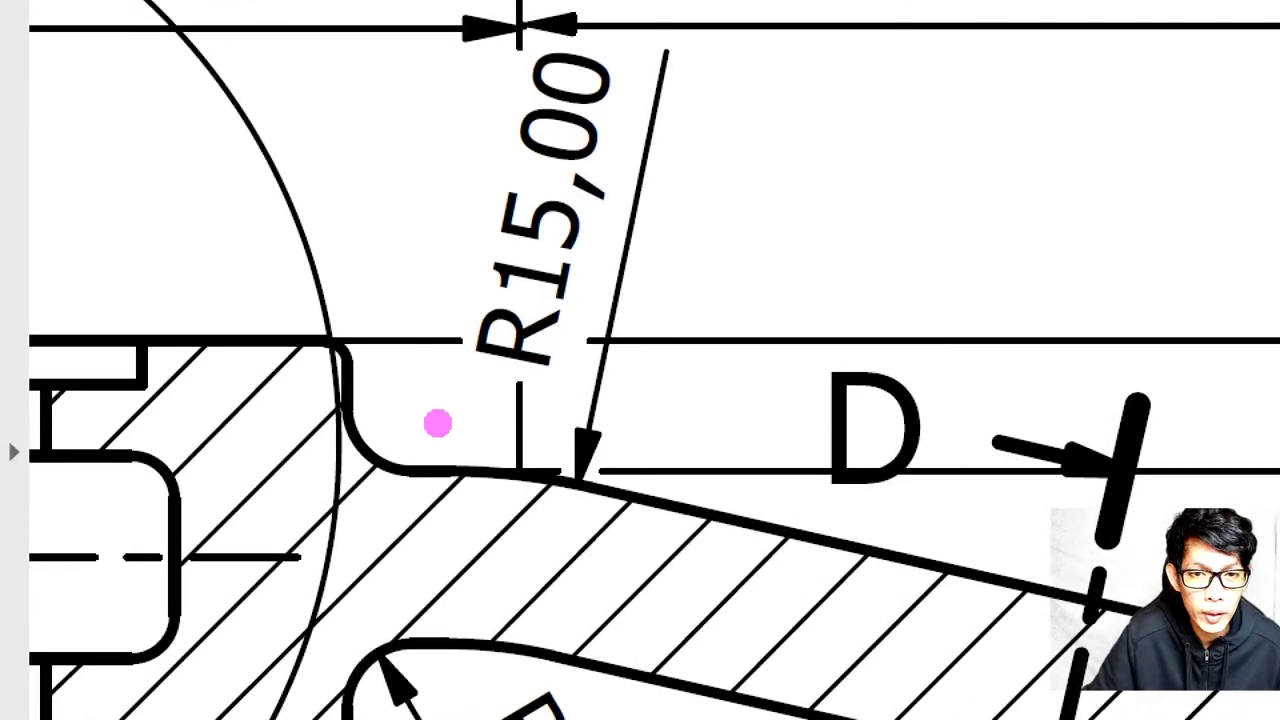
{"action": "mouse_move", "coordinate": [386, 467]}
{"action": "left_mouse_down"}
{"action": "mouse_move", "coordinate": [623, 470]}
{"action": "mouse_move", "coordinate": [651, 508]}
{"action": "mouse_move", "coordinate": [365, 392]}
{"action": "mouse_move", "coordinate": [437, 372]}
{"action": "mouse_move", "coordinate": [708, 360]}
{"action": "left_mouse_up"}
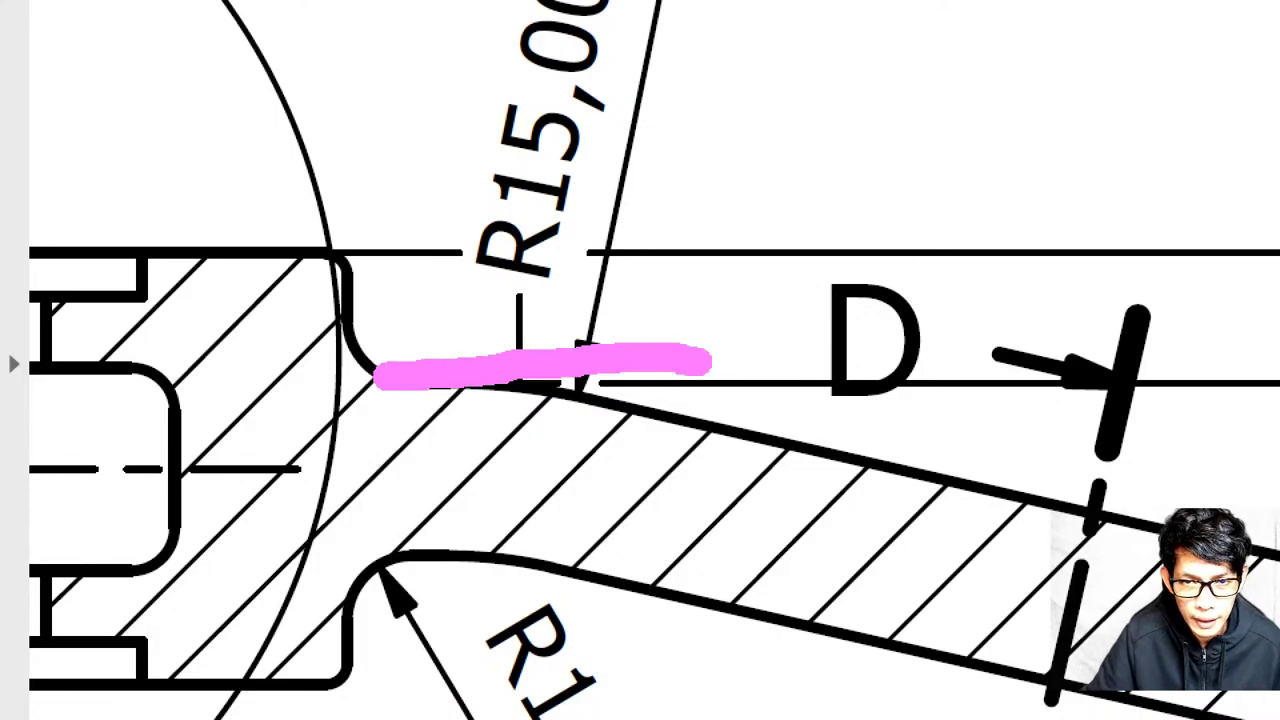
{"action": "mouse_move", "coordinate": [596, 398]}
{"action": "left_mouse_down"}
{"action": "mouse_move", "coordinate": [628, 418]}
{"action": "mouse_move", "coordinate": [372, 288]}
{"action": "left_mouse_up"}
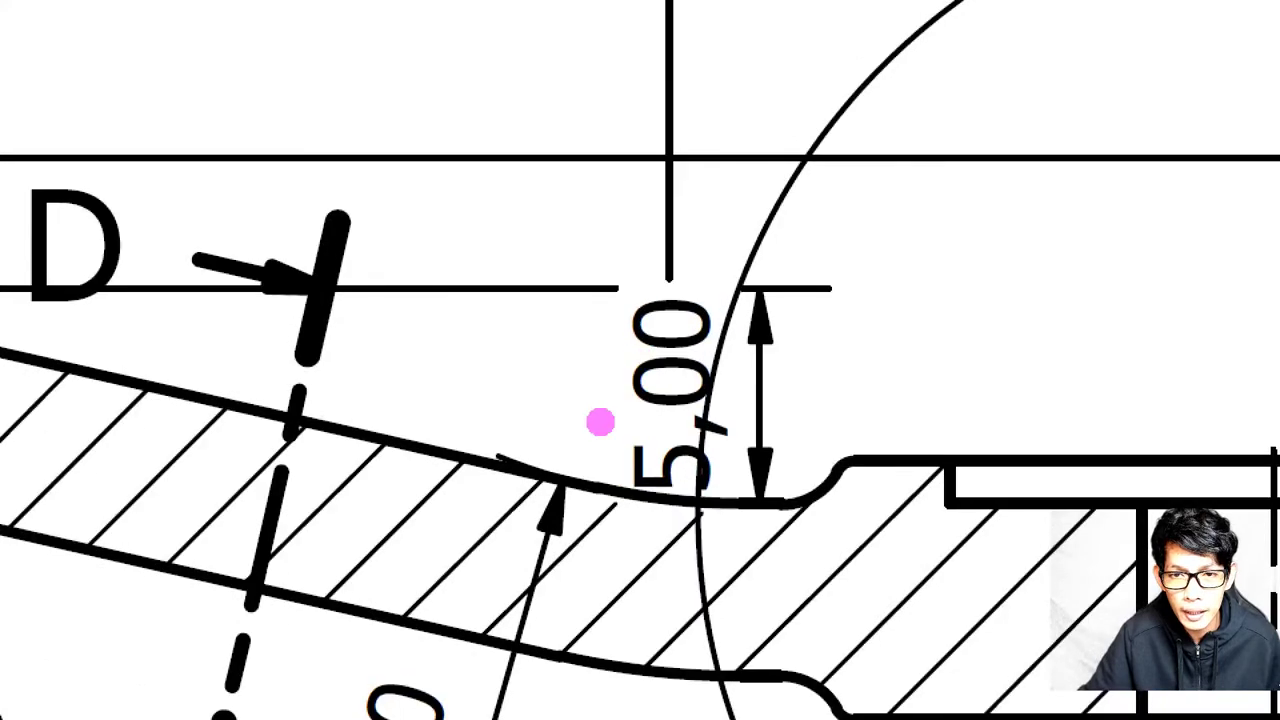
{"action": "left_click_drag", "start_coordinate": [469, 444], "coordinate": [786, 557]}
{"action": "mouse_move", "coordinate": [826, 506]}
{"action": "left_mouse_down"}
{"action": "mouse_move", "coordinate": [686, 512]}
{"action": "mouse_move", "coordinate": [437, 487]}
{"action": "left_mouse_up"}
{"action": "left_click_drag", "start_coordinate": [661, 320], "coordinate": [643, 523]}
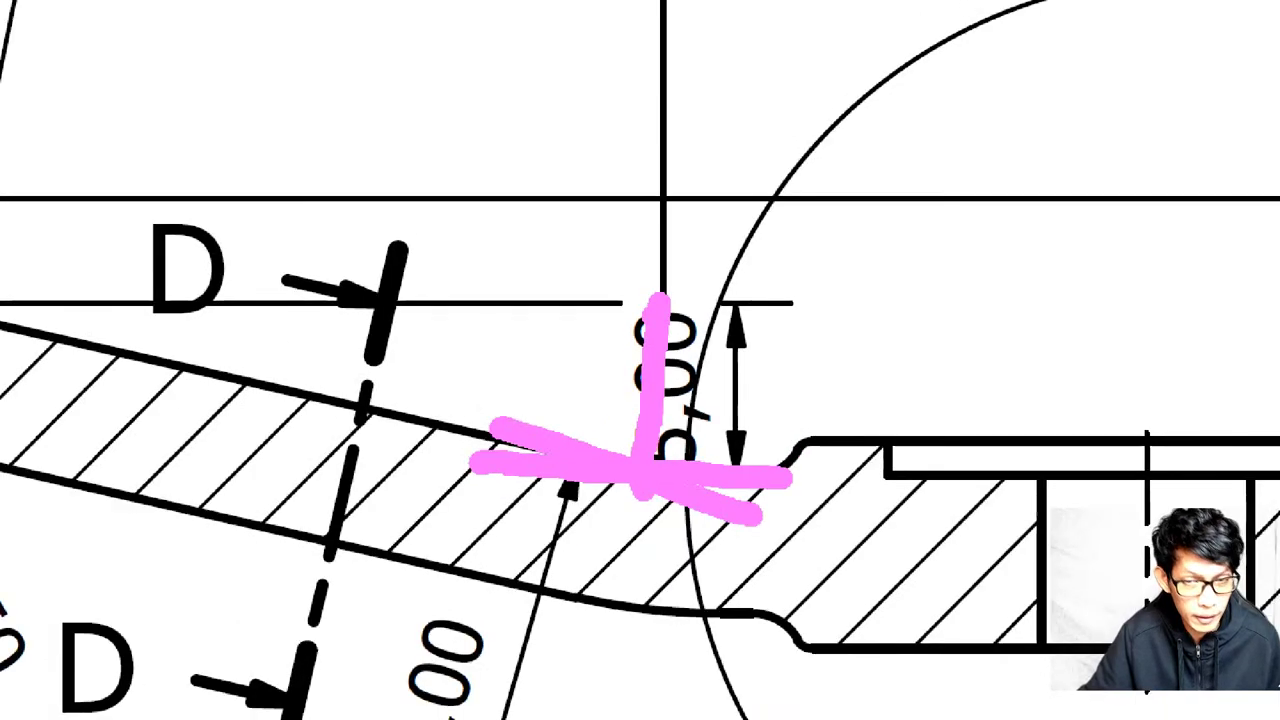
{"action": "scroll", "coordinate": [680, 436], "scroll_direction": "down", "scroll_amount": 1}
{"action": "scroll", "coordinate": [678, 437], "scroll_direction": "down", "scroll_amount": 1}
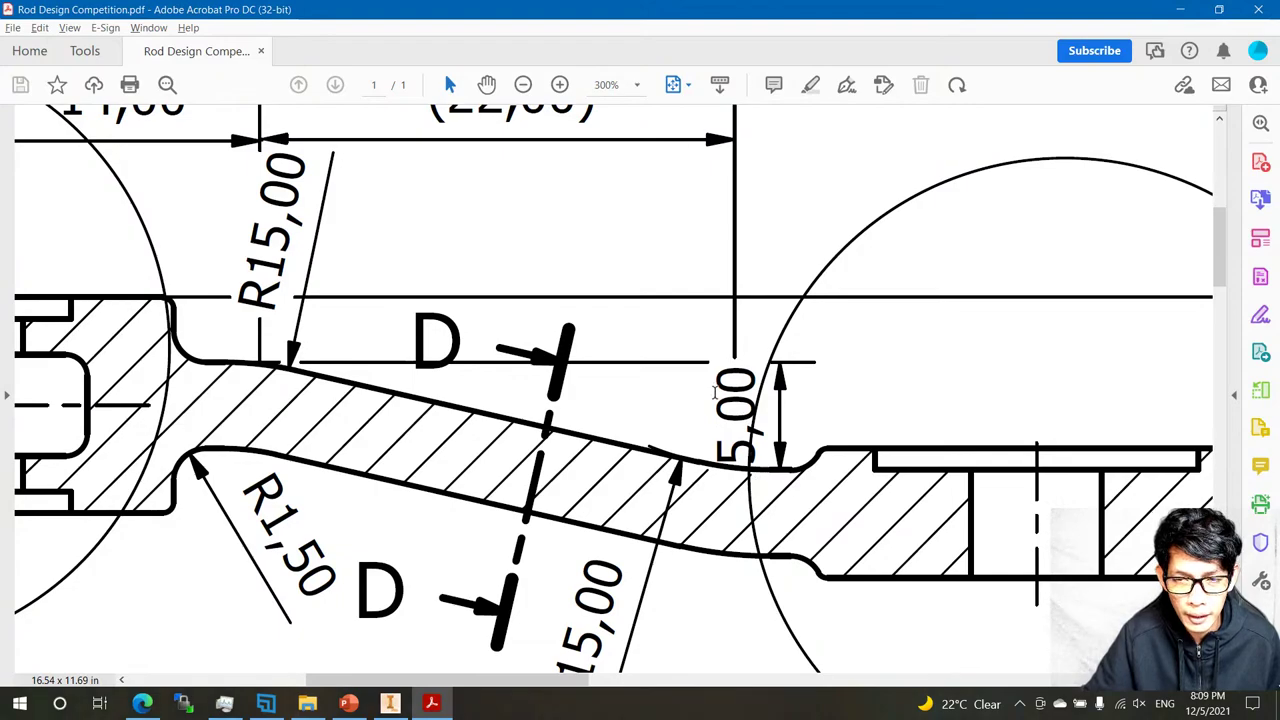
{"action": "scroll", "coordinate": [560, 505], "scroll_direction": "down", "scroll_amount": 2, "text": "ctrl"}
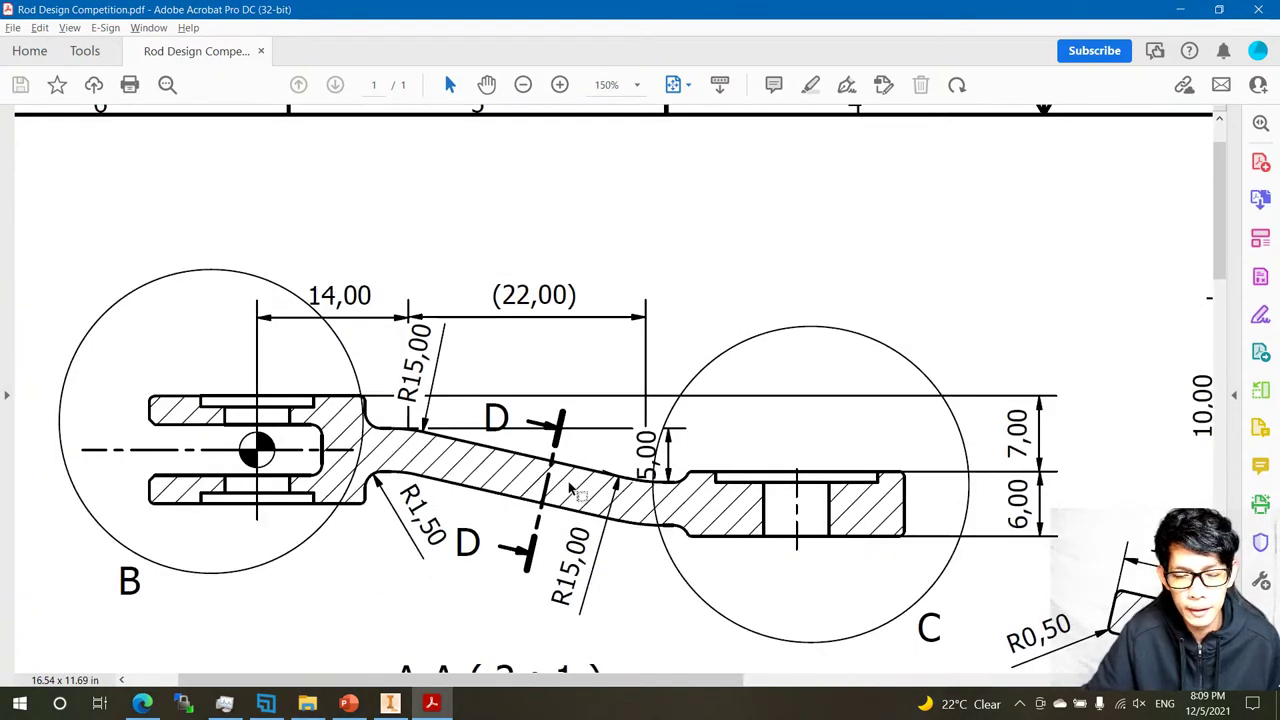
Switch to Inventor, try to dimension the horizontal distance from the large end's centre to the arm centreline's first bend, and delete that dimension.
{"action": "left_click", "coordinate": [398, 707]}
{"action": "middle_click_drag", "start_coordinate": [460, 391], "coordinate": [667, 361]}
{"action": "scroll", "coordinate": [636, 383], "scroll_direction": "up", "scroll_amount": 3}
{"action": "mouse_move", "coordinate": [829, 414]}
{"action": "middle_mouse_down"}
{"action": "mouse_move", "coordinate": [909, 393]}
{"action": "mouse_move", "coordinate": [647, 402]}
{"action": "middle_mouse_up"}
{"action": "scroll", "coordinate": [702, 337], "scroll_direction": "down", "scroll_amount": 2}
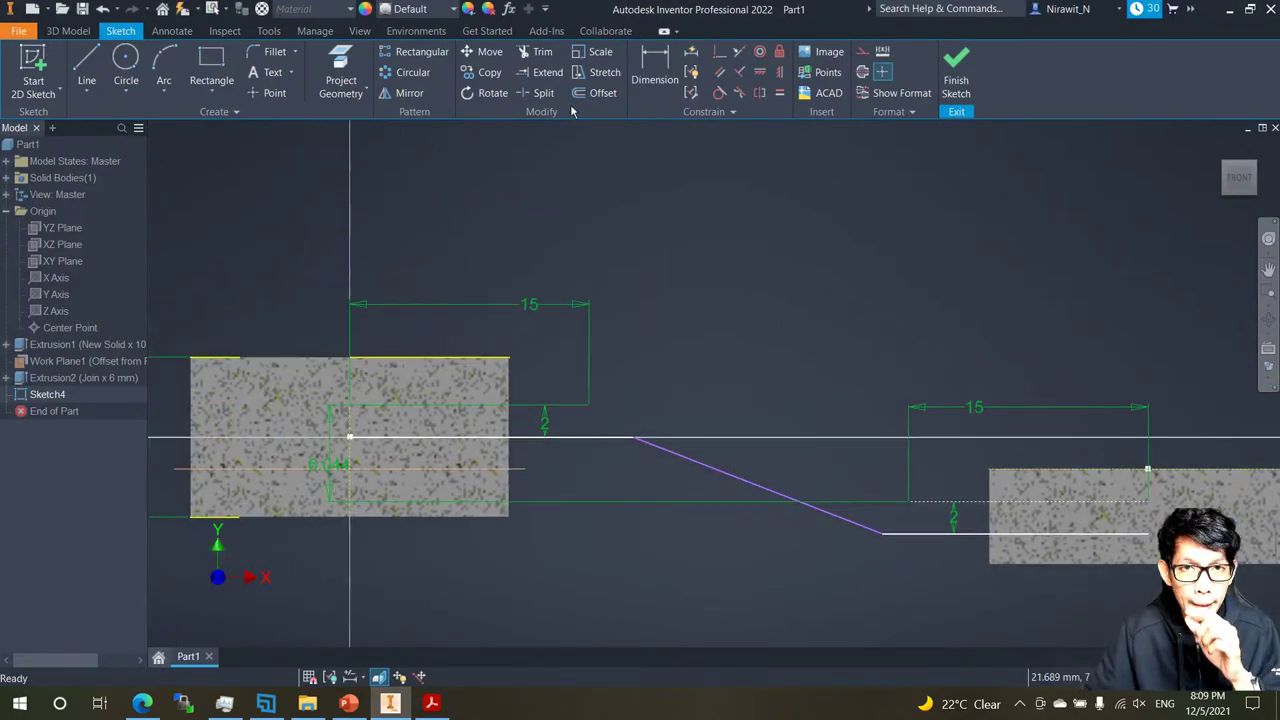
{"action": "left_click", "coordinate": [655, 72]}
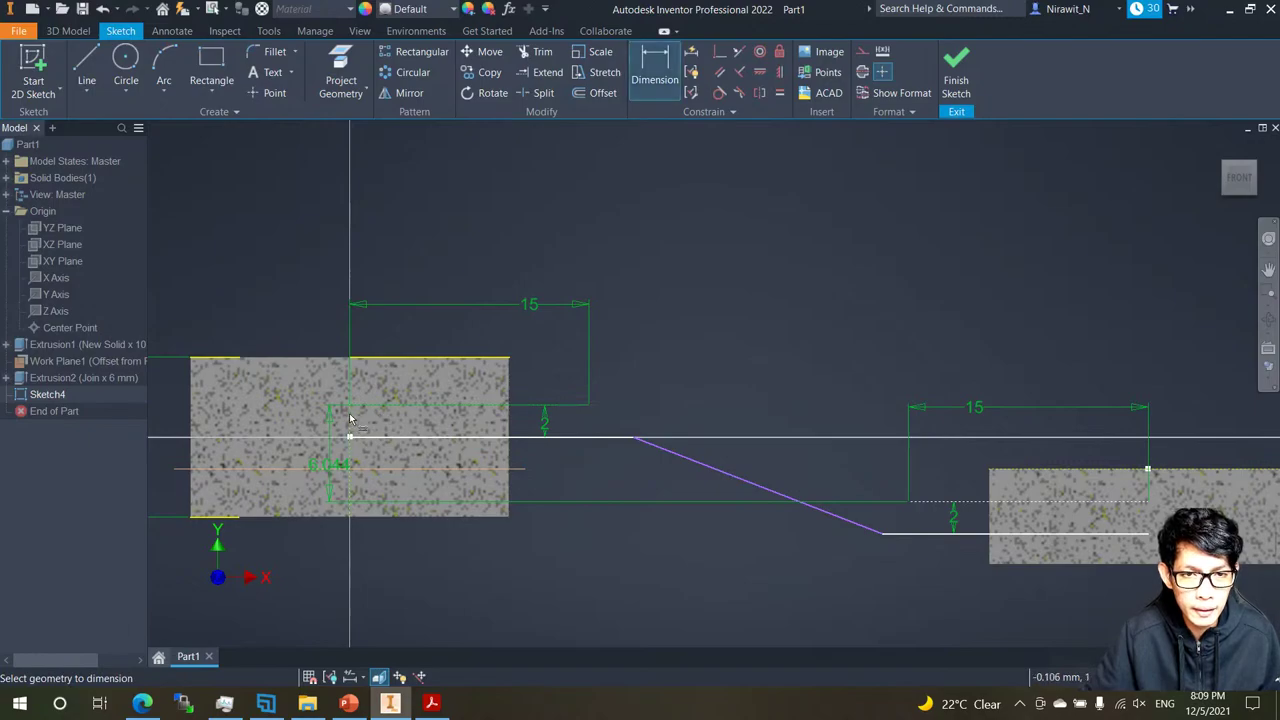
{"action": "left_click", "coordinate": [633, 437]}
{"action": "left_click", "coordinate": [535, 219]}
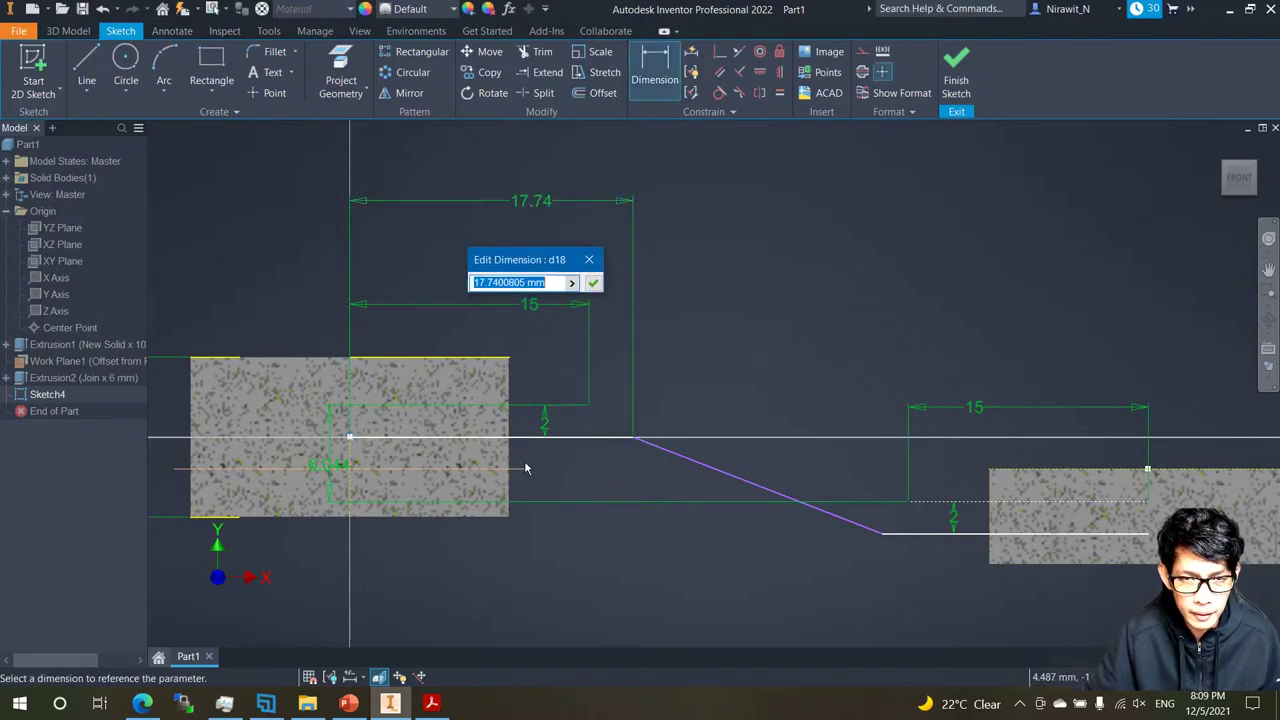
{"action": "key", "text": "Escape"}
{"action": "left_click", "coordinate": [543, 212]}
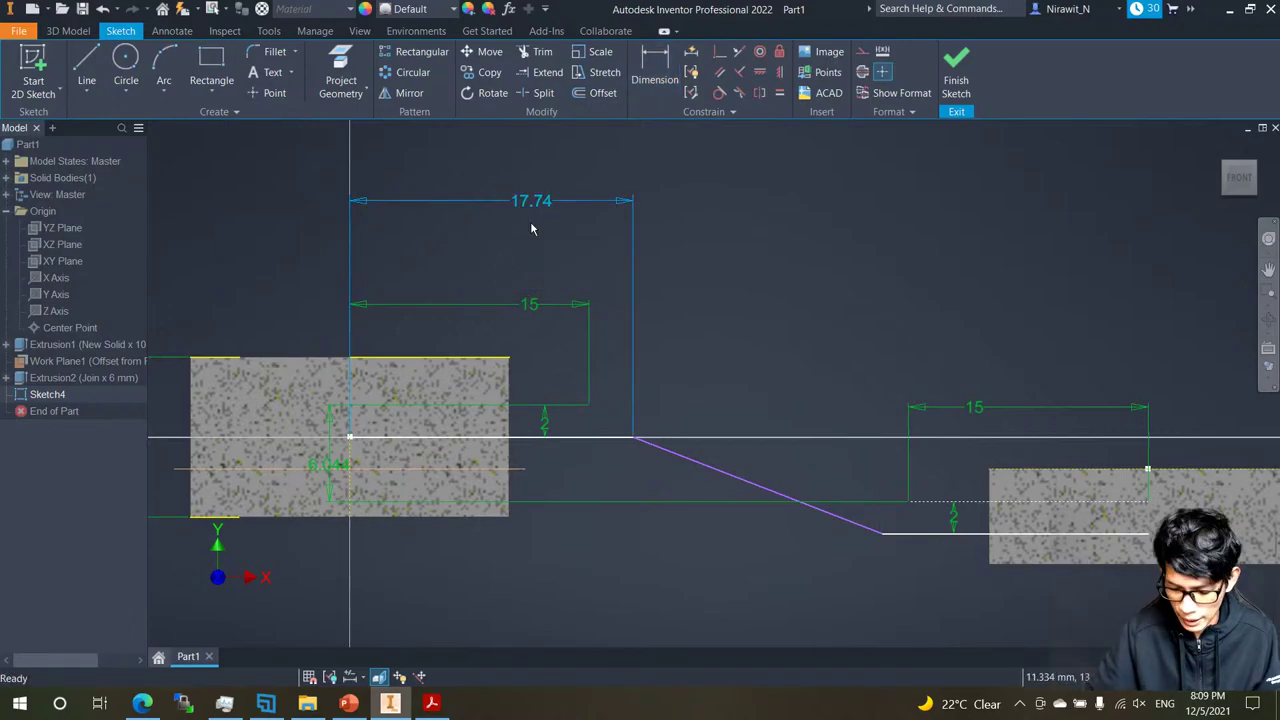
{"action": "key", "text": "Delete"}
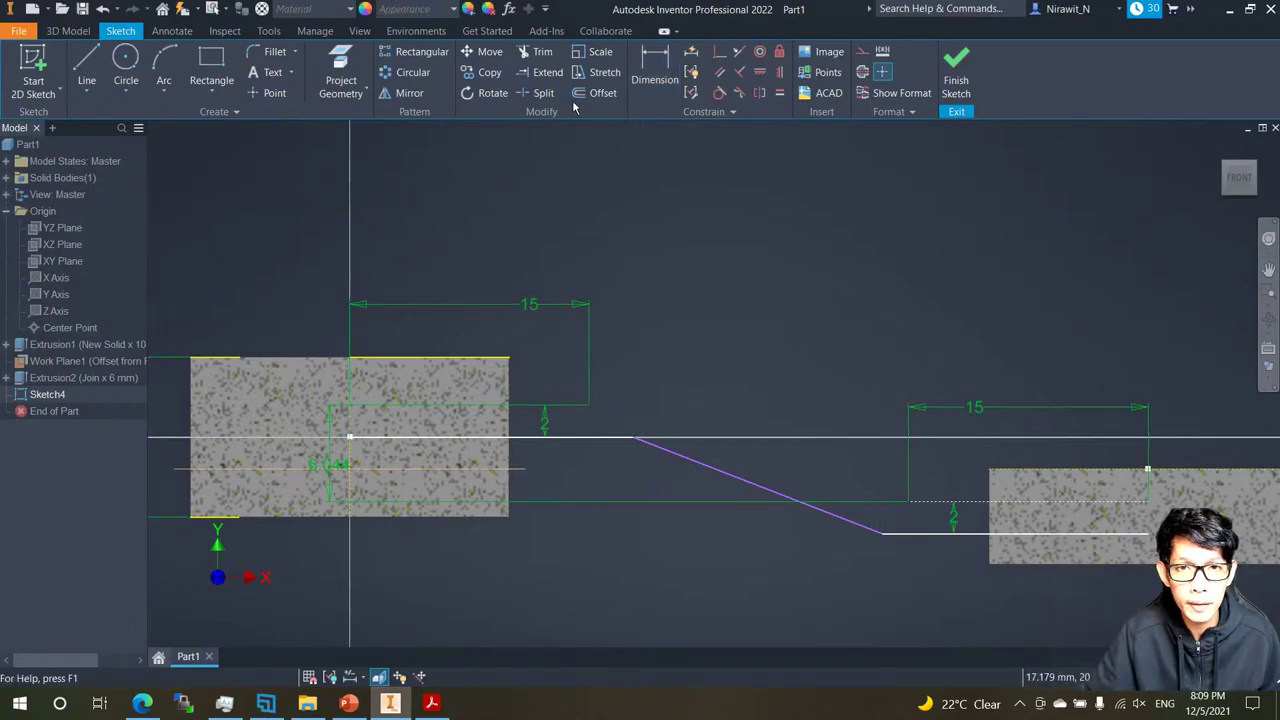
Check section A-A in the PDF drawing, and in Inventor offset the bent arm centreline by 2 mm to both sides.
{"action": "left_click", "coordinate": [431, 703]}
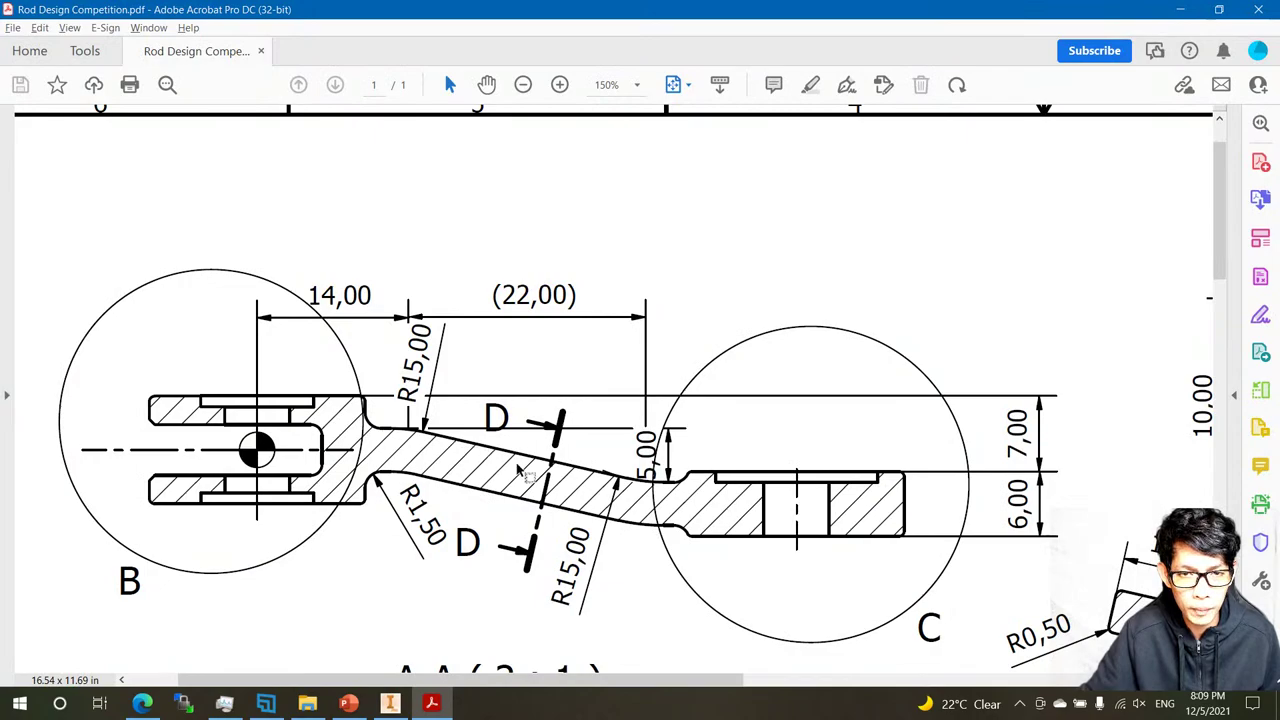
{"action": "left_click", "coordinate": [390, 703]}
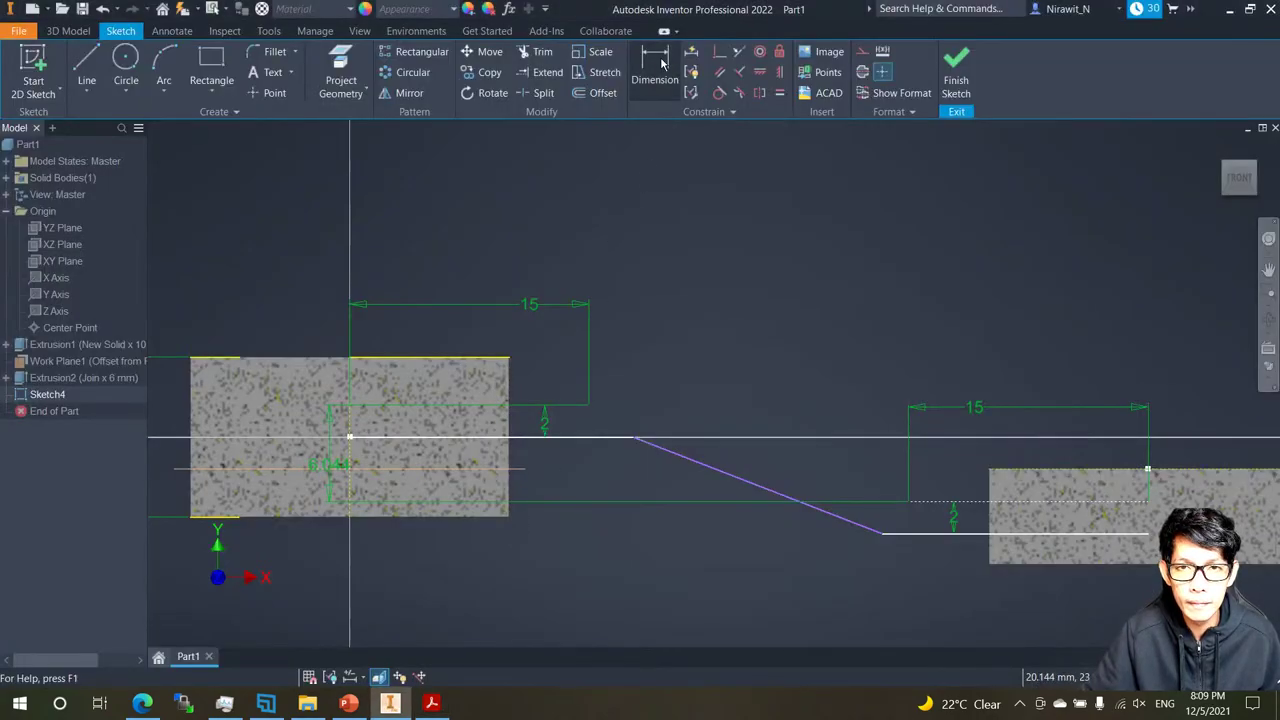
{"action": "key", "text": "o"}
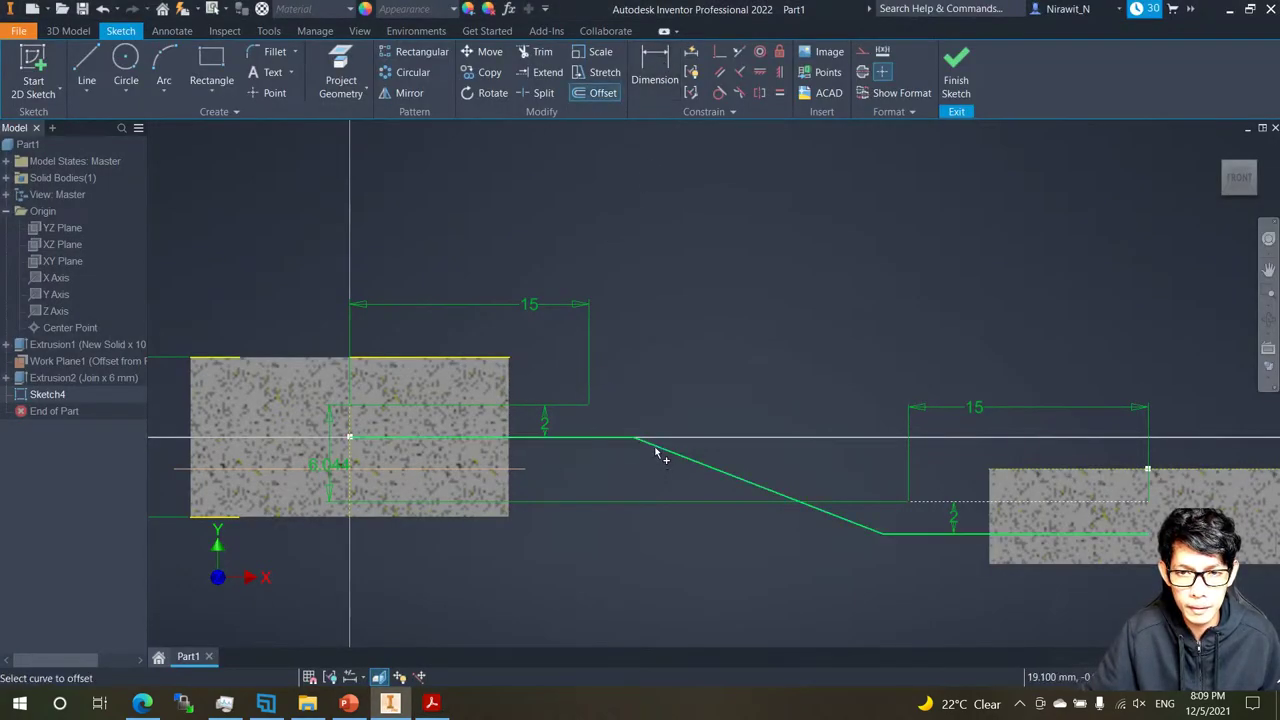
{"action": "left_click", "coordinate": [656, 452]}
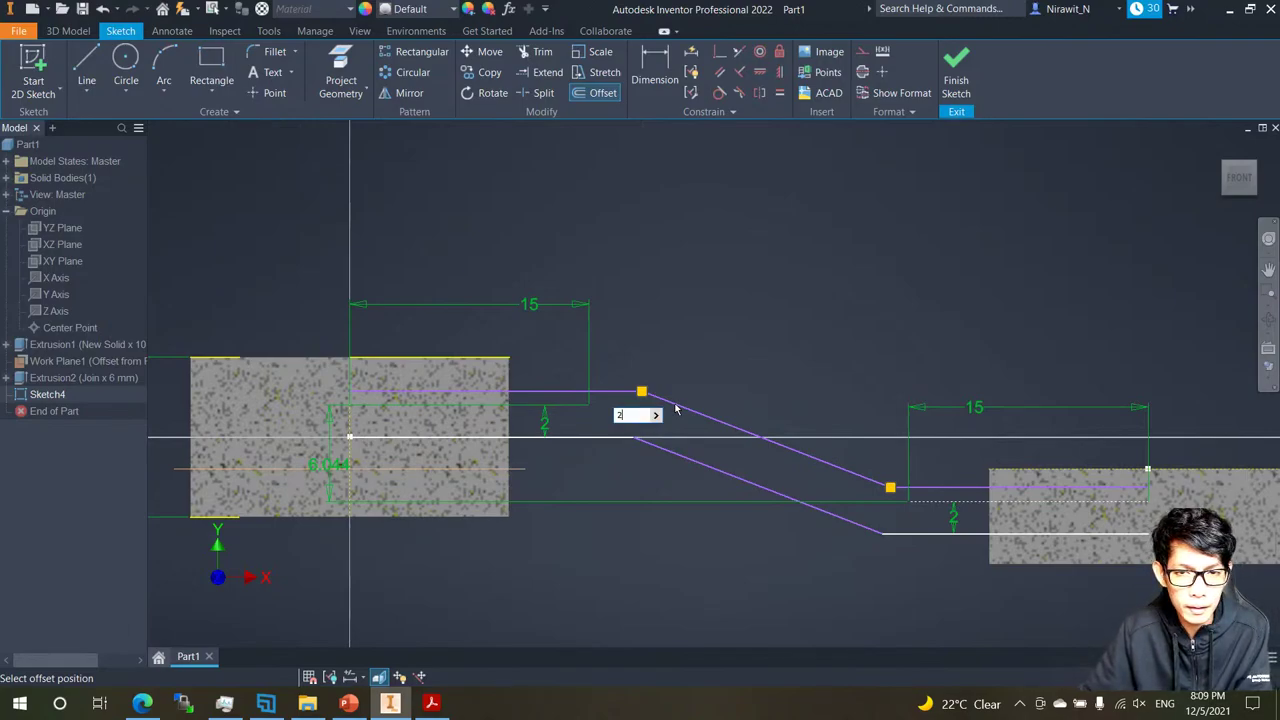
{"action": "key", "text": "Return"}
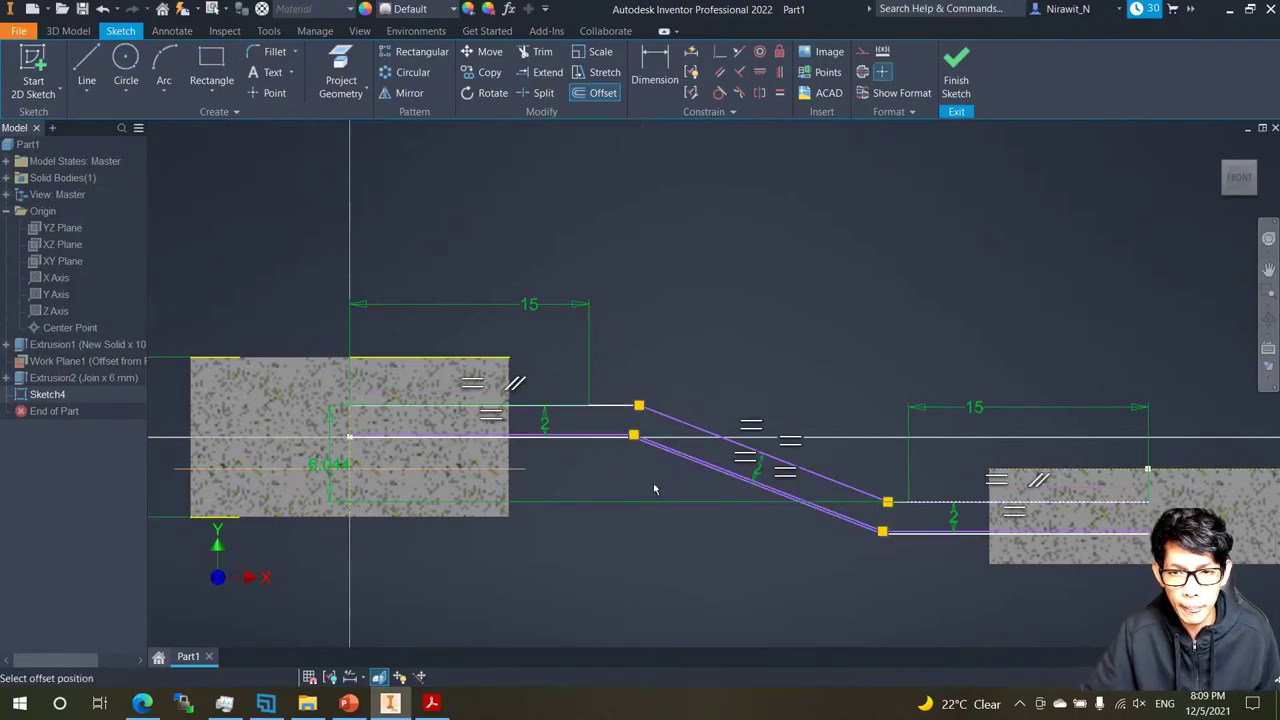
{"action": "type", "text": "2"}
{"action": "key", "text": "Return"}
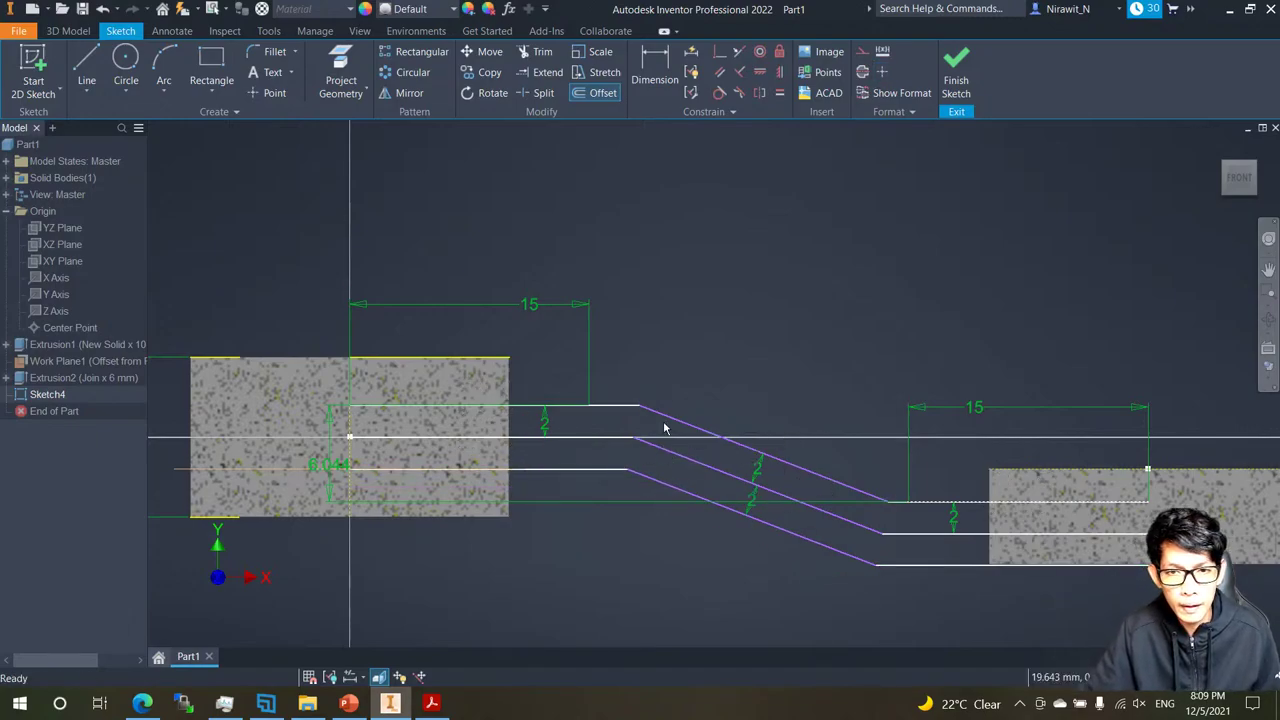
{"action": "key", "text": "Escape"}
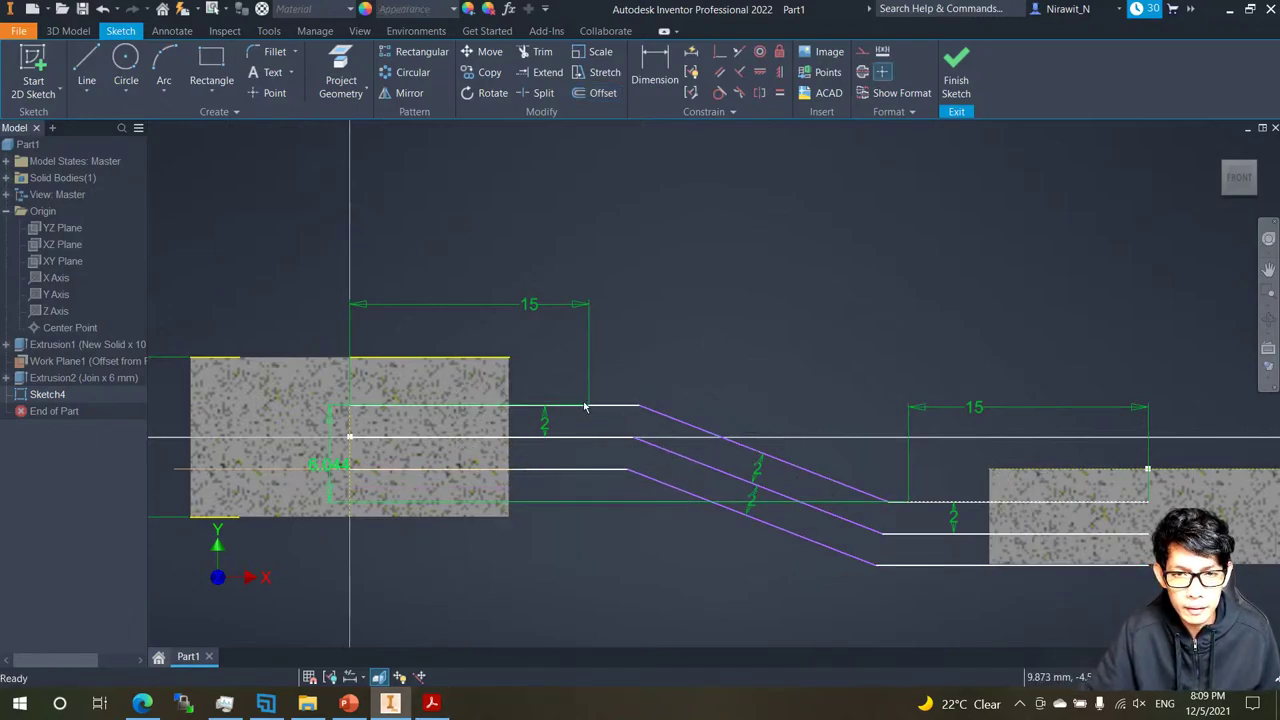
Dimension the upper arm line's first bend horizontally 14 mm from the large end's centre, checking the PDF drawing for the value.
{"action": "key", "text": "d"}
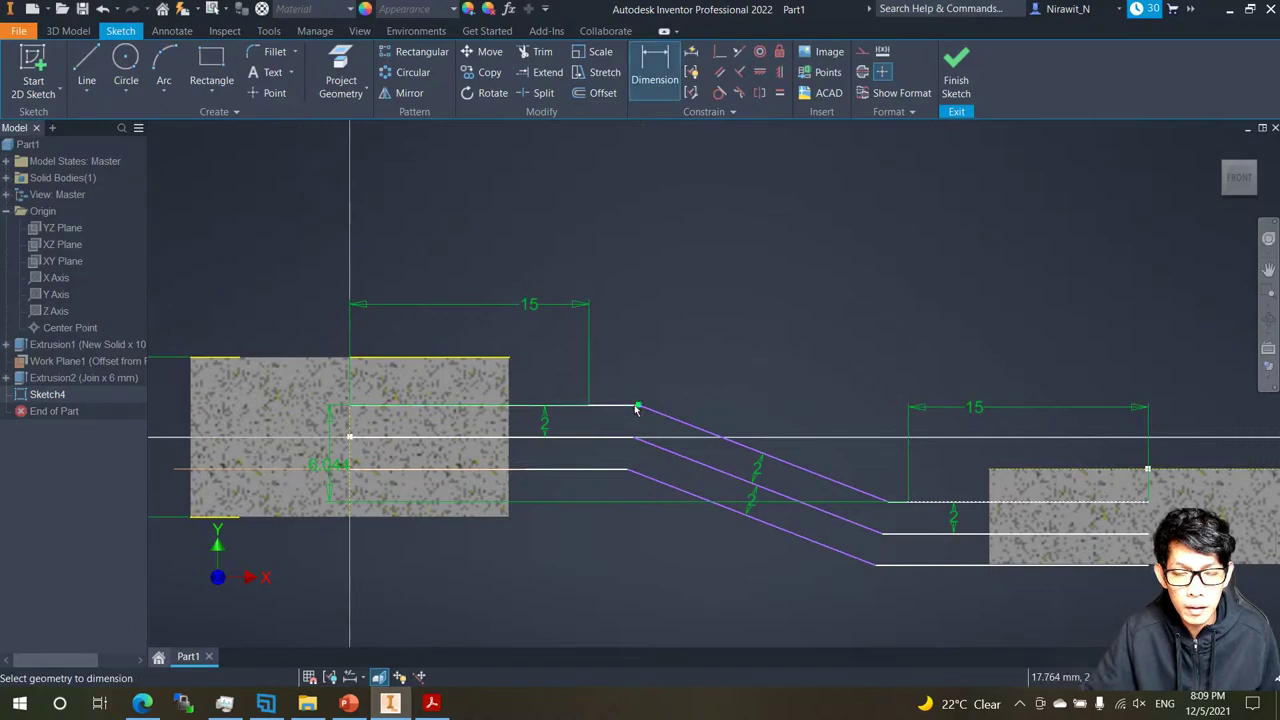
{"action": "left_click", "coordinate": [452, 255]}
{"action": "left_click", "coordinate": [431, 703]}
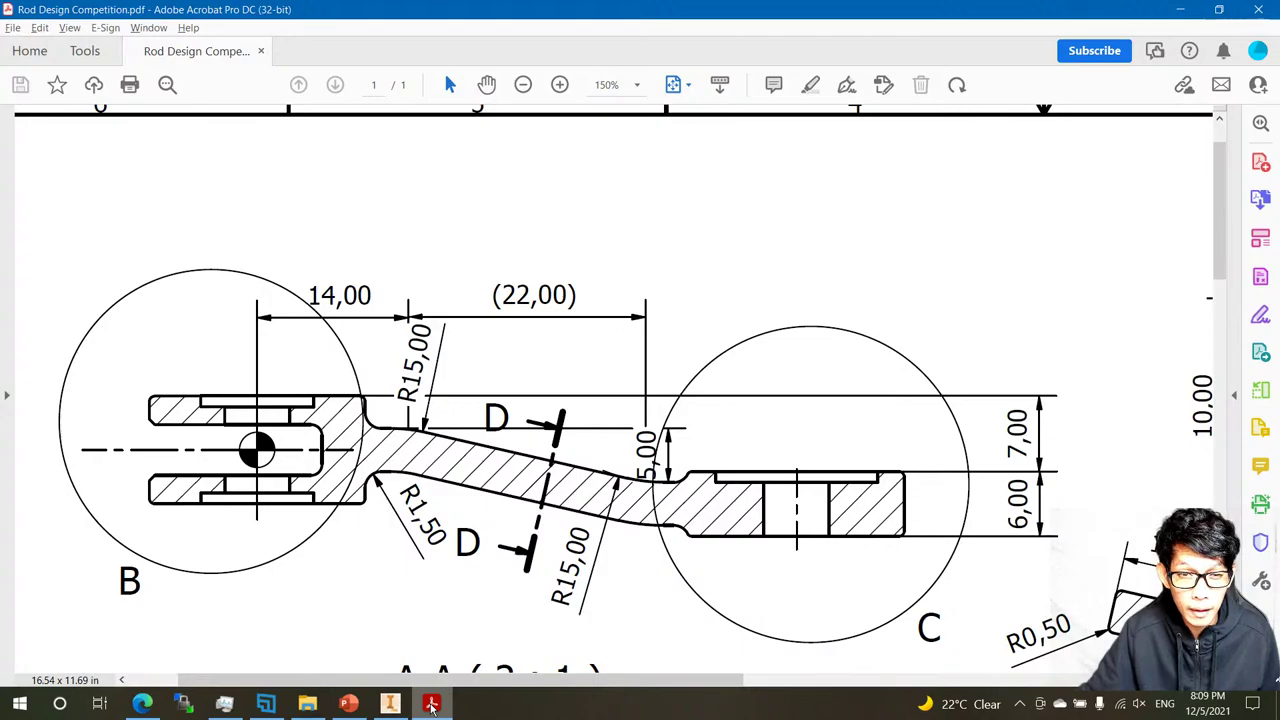
{"action": "left_click", "coordinate": [432, 708]}
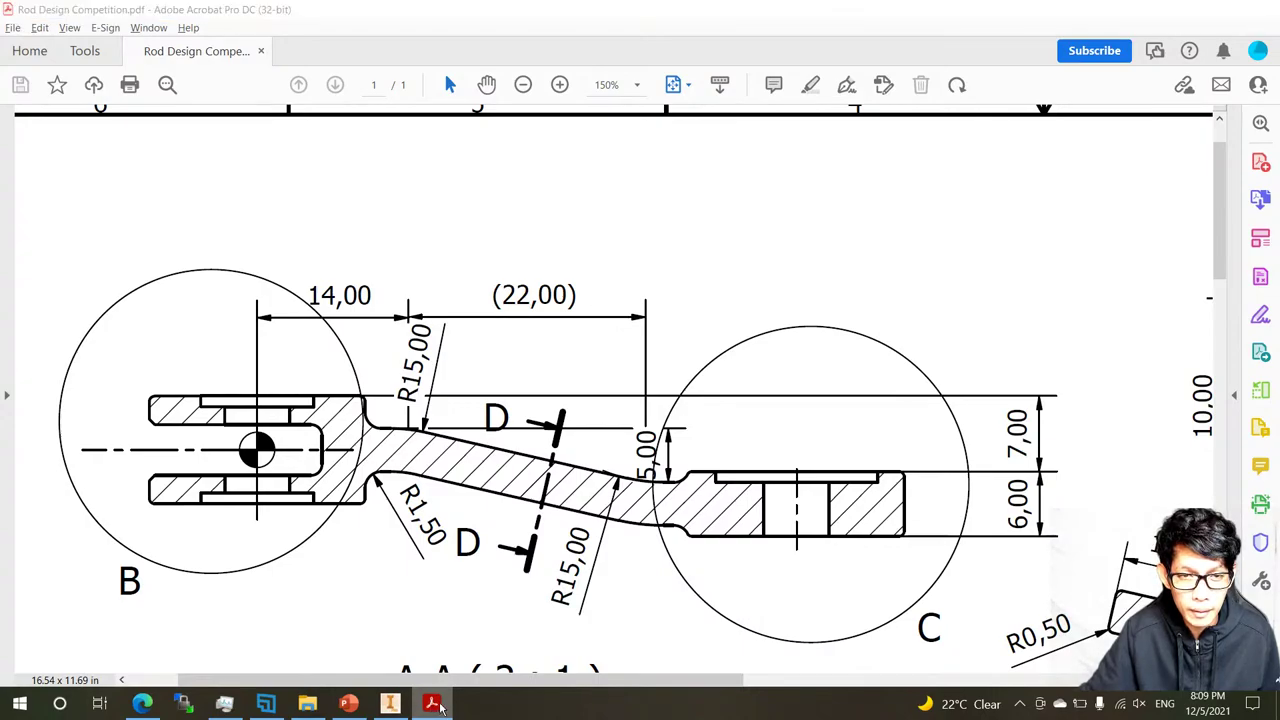
{"action": "type", "text": "14"}
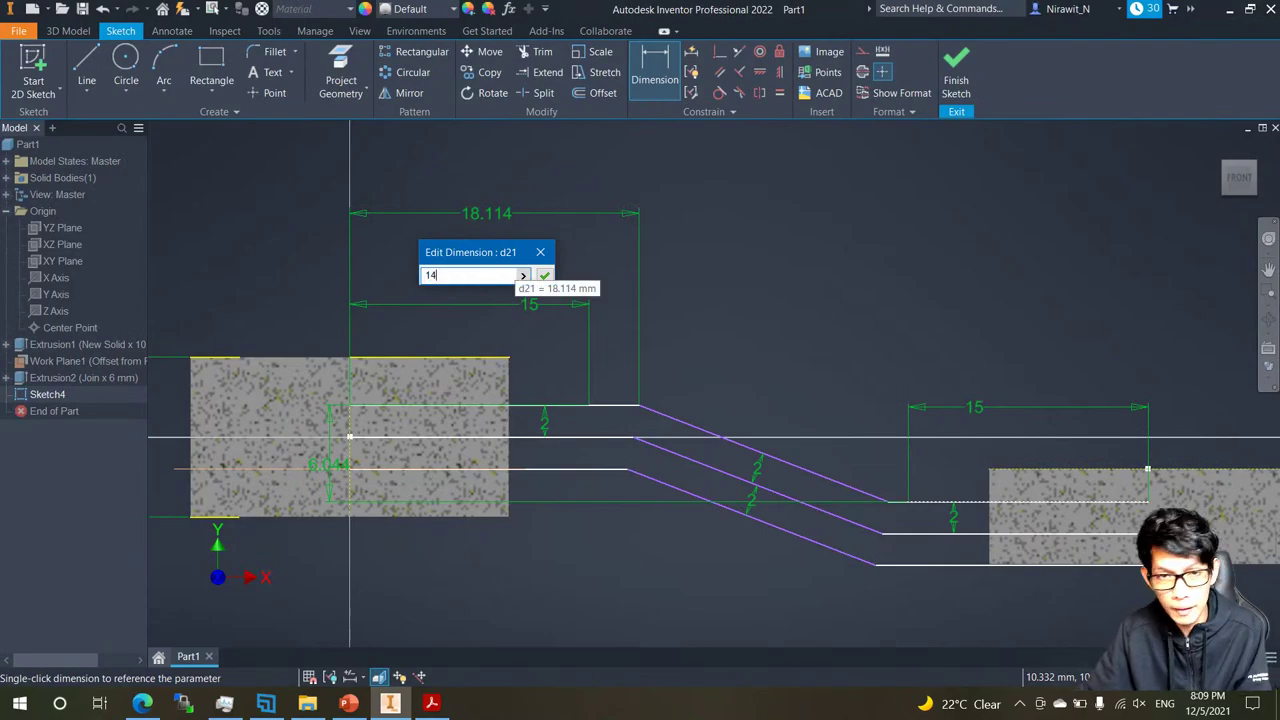
{"action": "key", "text": "Return"}
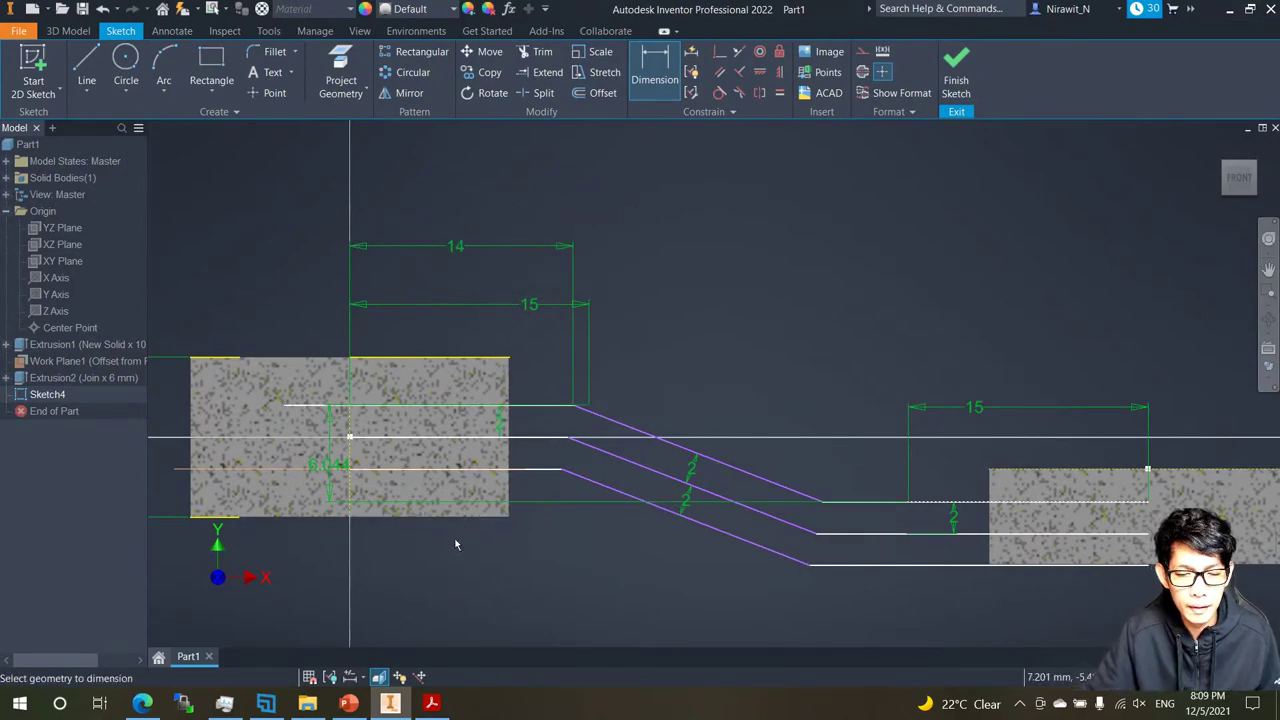
Consult the PDF drawing, set the horizontal distance between the upper arm line's two bends to 22 mm, and leave the Dimension command.
{"action": "left_click", "coordinate": [431, 704]}
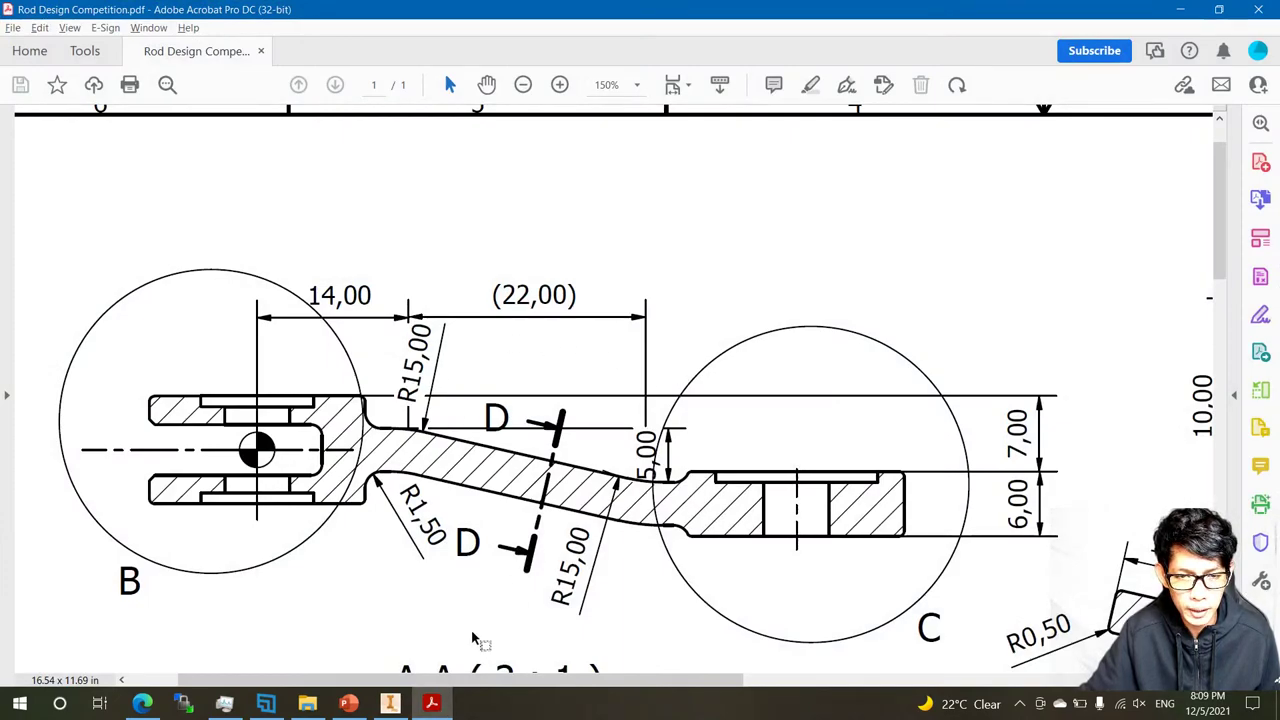
{"action": "left_click", "coordinate": [390, 704]}
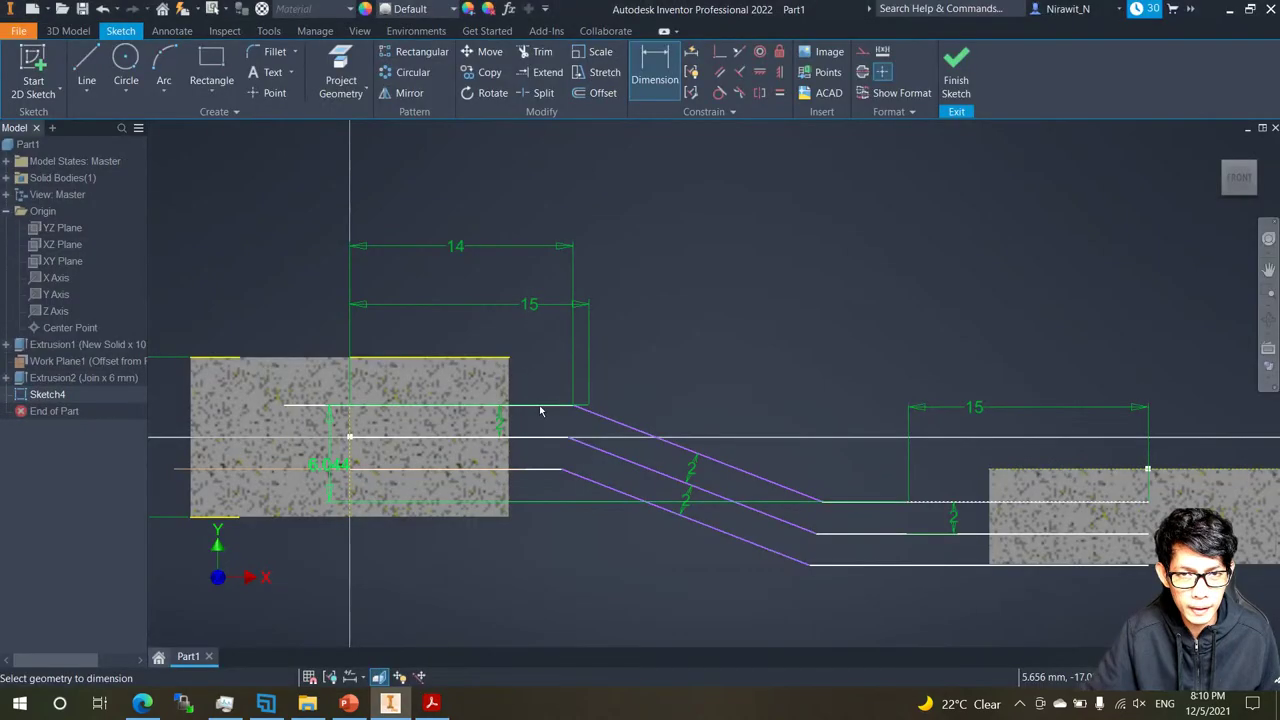
{"action": "left_click", "coordinate": [823, 503]}
{"action": "left_click", "coordinate": [678, 256]}
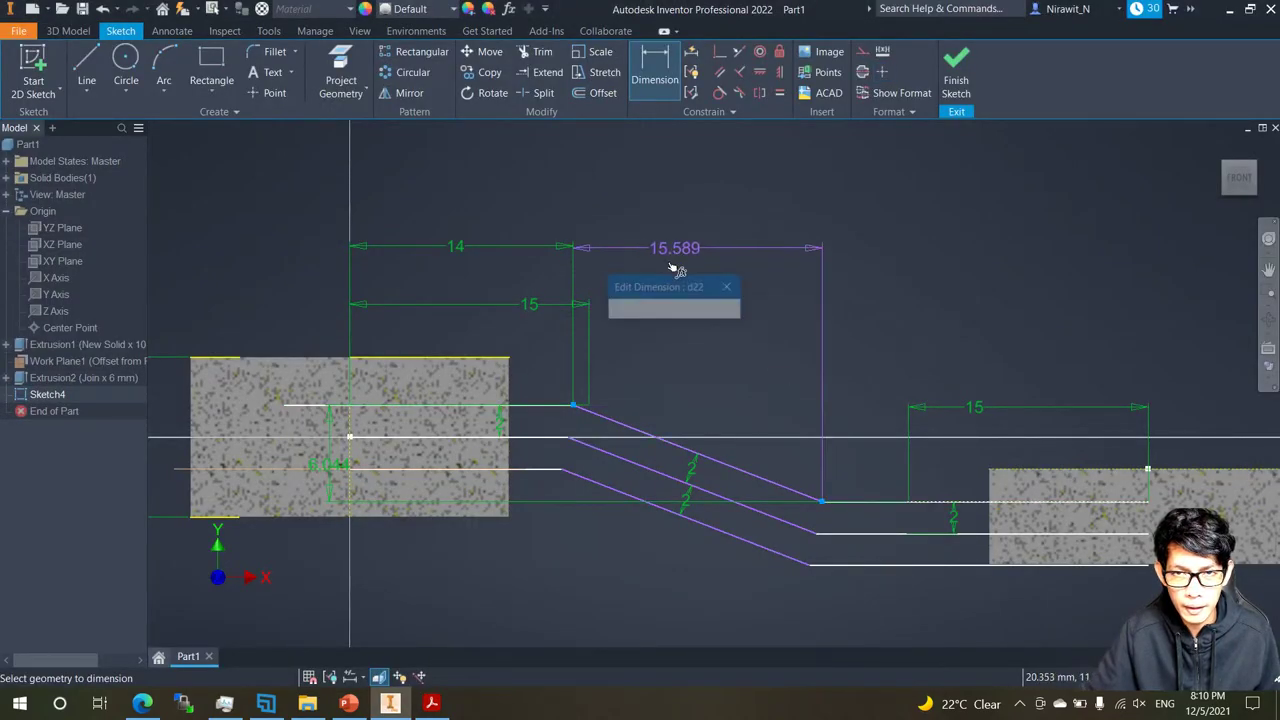
{"action": "type", "text": "22"}
{"action": "key", "text": "Return"}
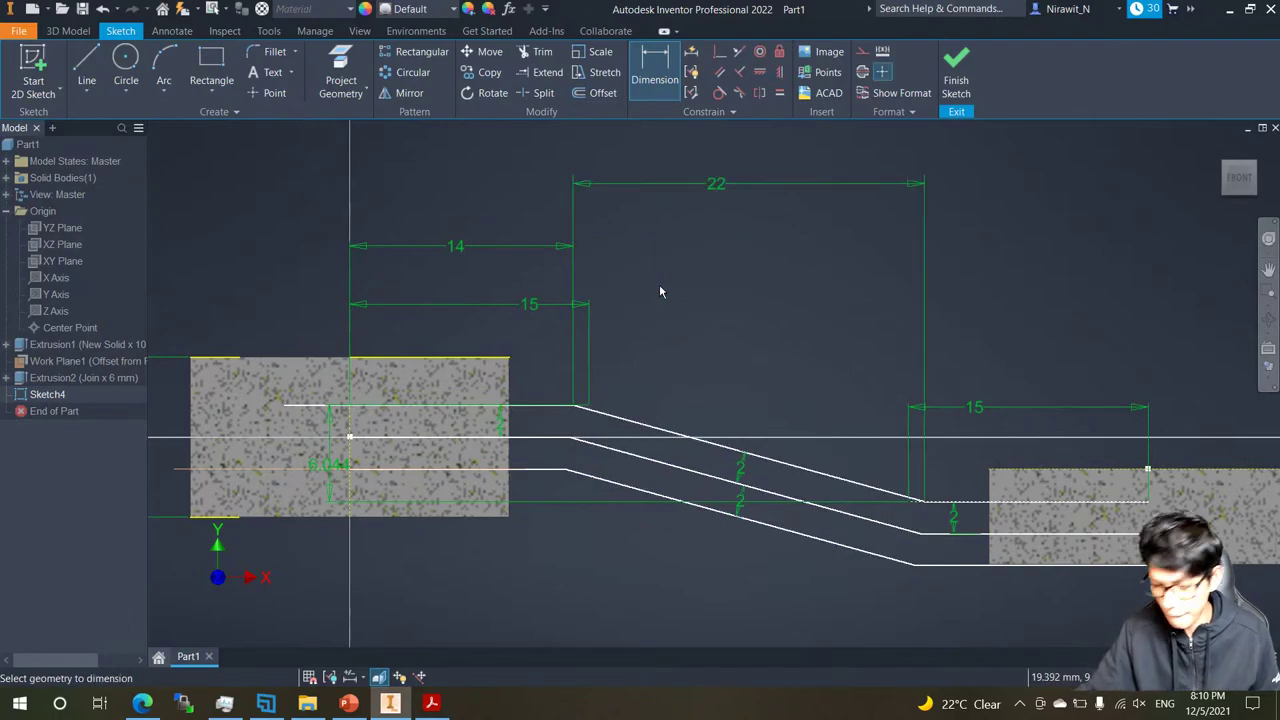
{"action": "scroll", "coordinate": [929, 501], "scroll_direction": "up", "scroll_amount": 5}
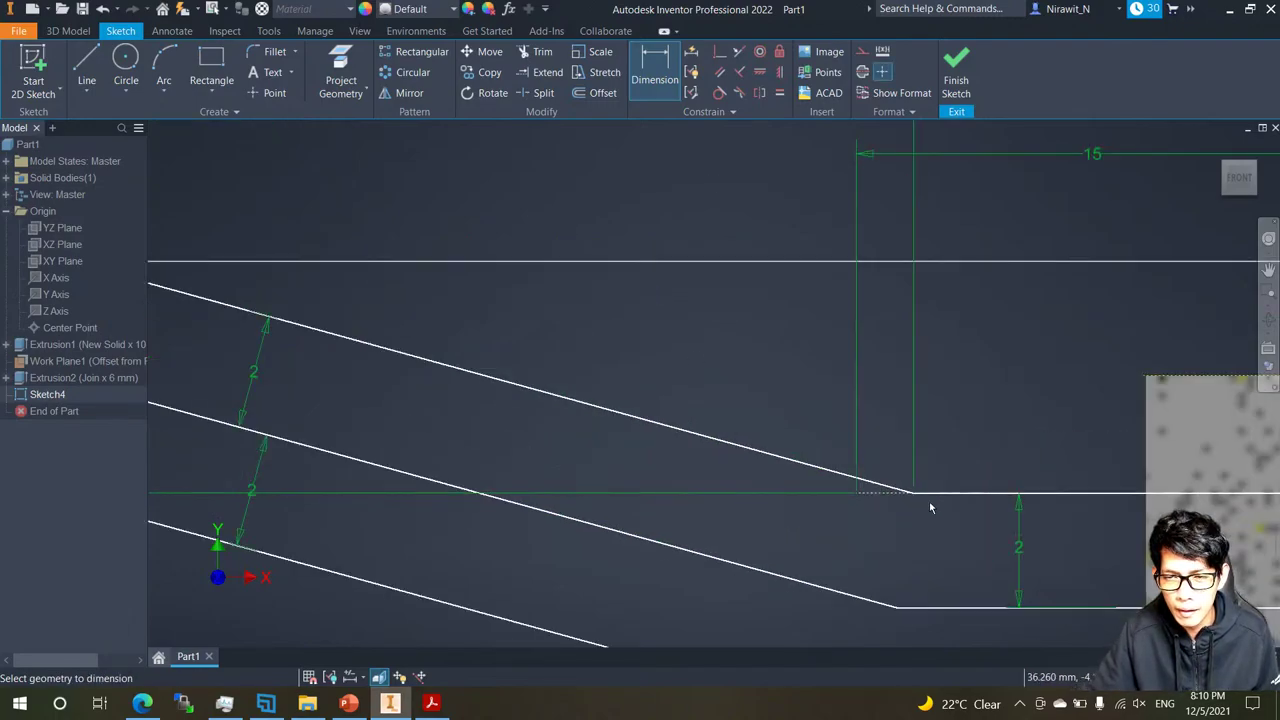
{"action": "scroll", "coordinate": [929, 501], "scroll_direction": "down", "scroll_amount": 6}
{"action": "right_click", "coordinate": [750, 412]}
{"action": "left_click", "coordinate": [800, 413]}
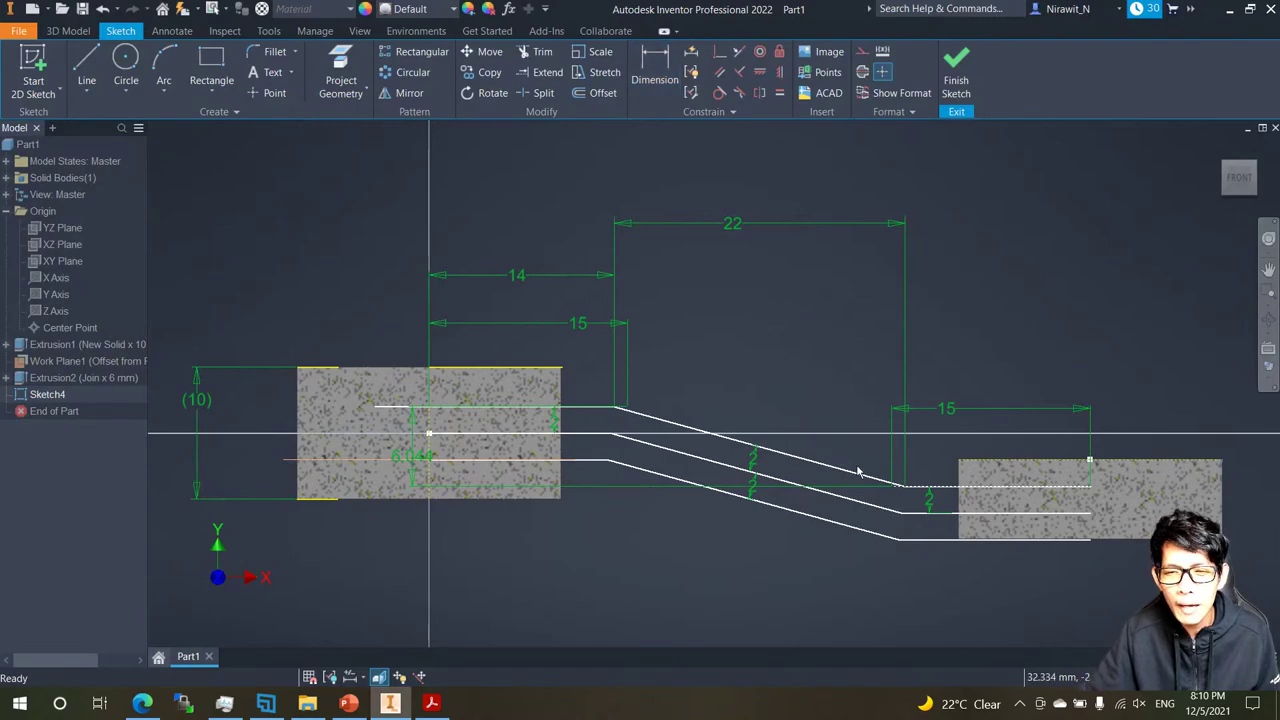
Align the start point of the upper arm line vertically with the large end's centre point using a Vertical constraint.
{"action": "scroll", "coordinate": [935, 497], "scroll_direction": "up", "scroll_amount": 4}
{"action": "scroll", "coordinate": [820, 472], "scroll_direction": "down", "scroll_amount": 3}
{"action": "scroll", "coordinate": [449, 414], "scroll_direction": "up", "scroll_amount": 1}
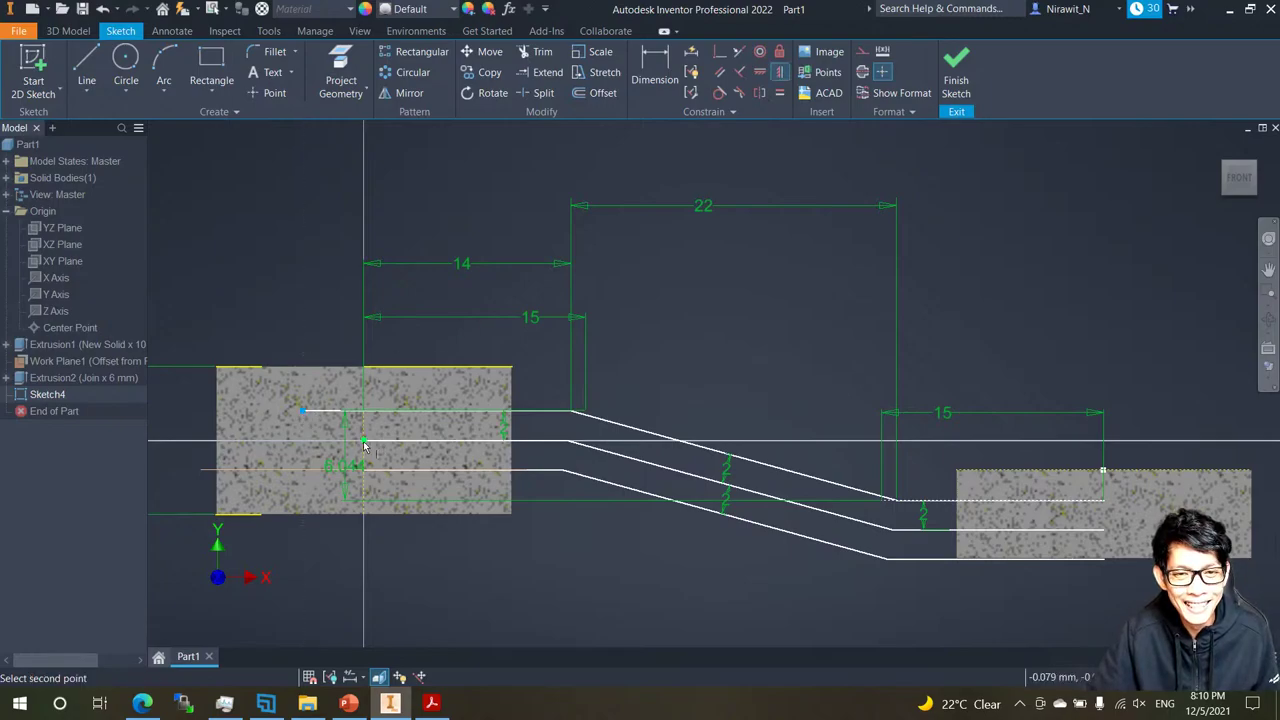
{"action": "right_click", "coordinate": [309, 289]}
{"action": "left_click", "coordinate": [351, 289]}
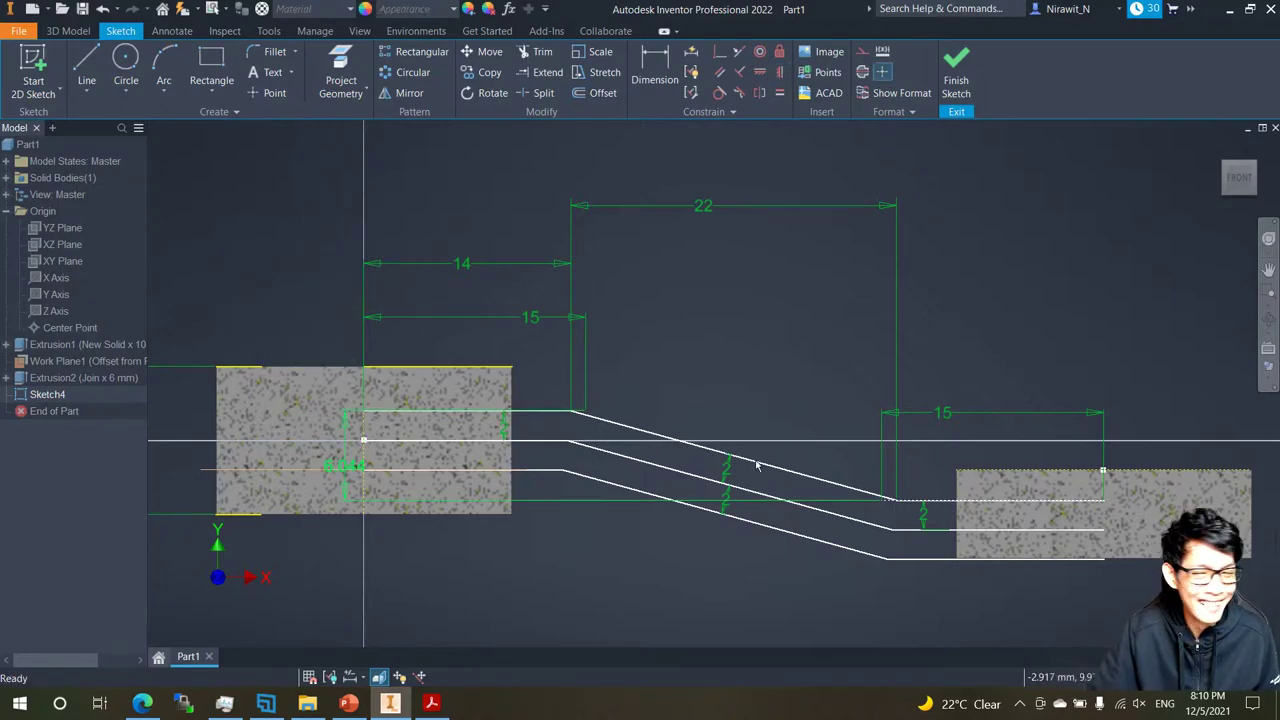
{"action": "scroll", "coordinate": [756, 465], "scroll_direction": "up", "scroll_amount": 3}
{"action": "scroll", "coordinate": [674, 407], "scroll_direction": "down", "scroll_amount": 4}
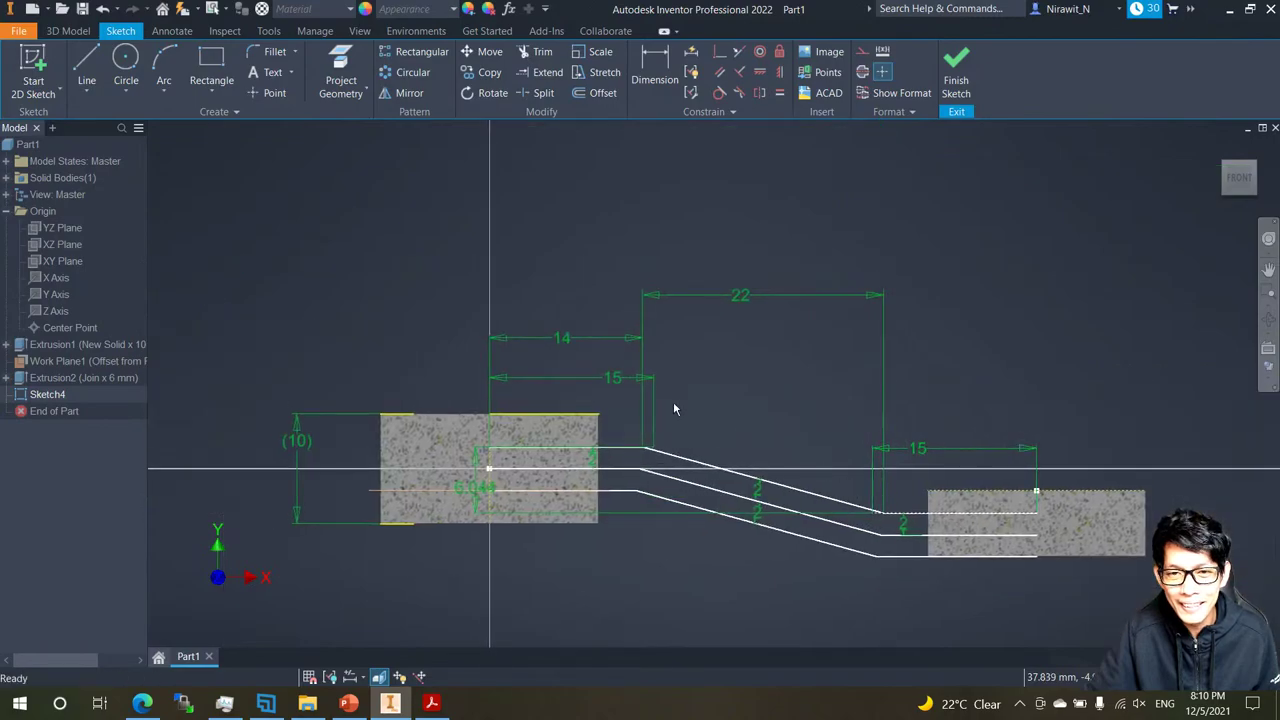
Check the PDF drawing, and in Inventor move the arm's vertical drop dimension near the slope and set it to 5 mm.
{"action": "left_click", "coordinate": [431, 703]}
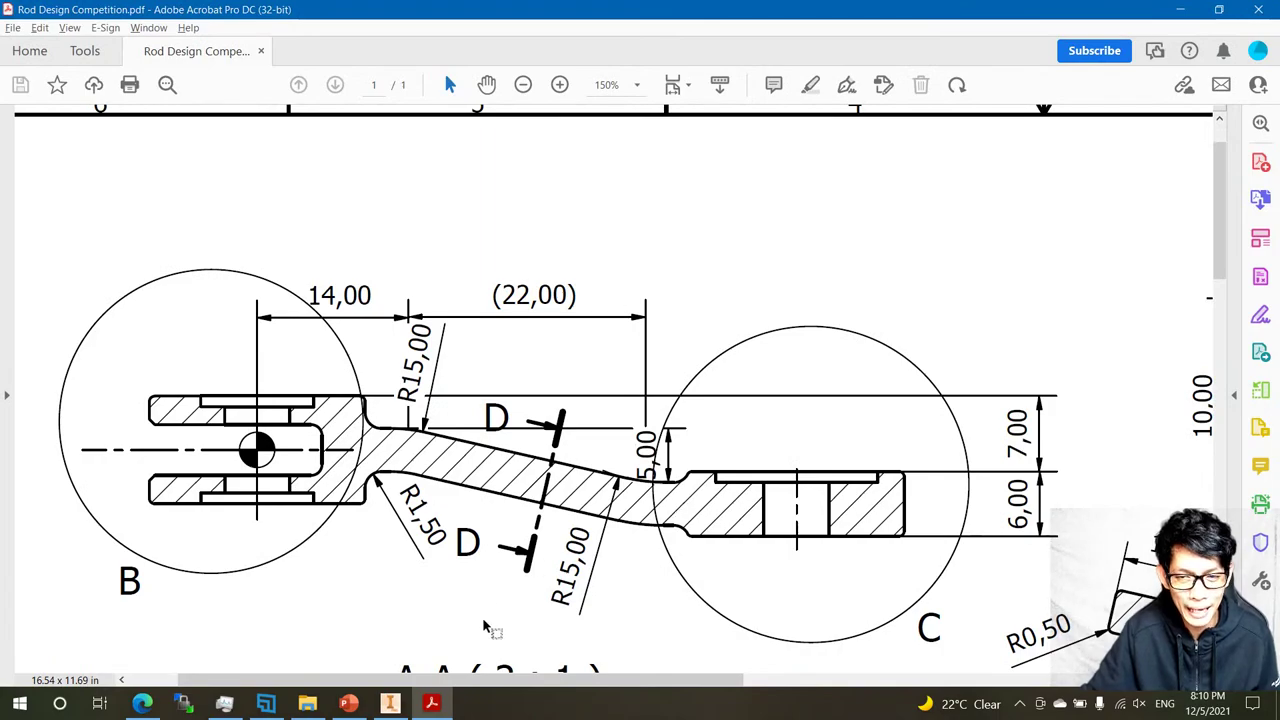
{"action": "left_click", "coordinate": [390, 703]}
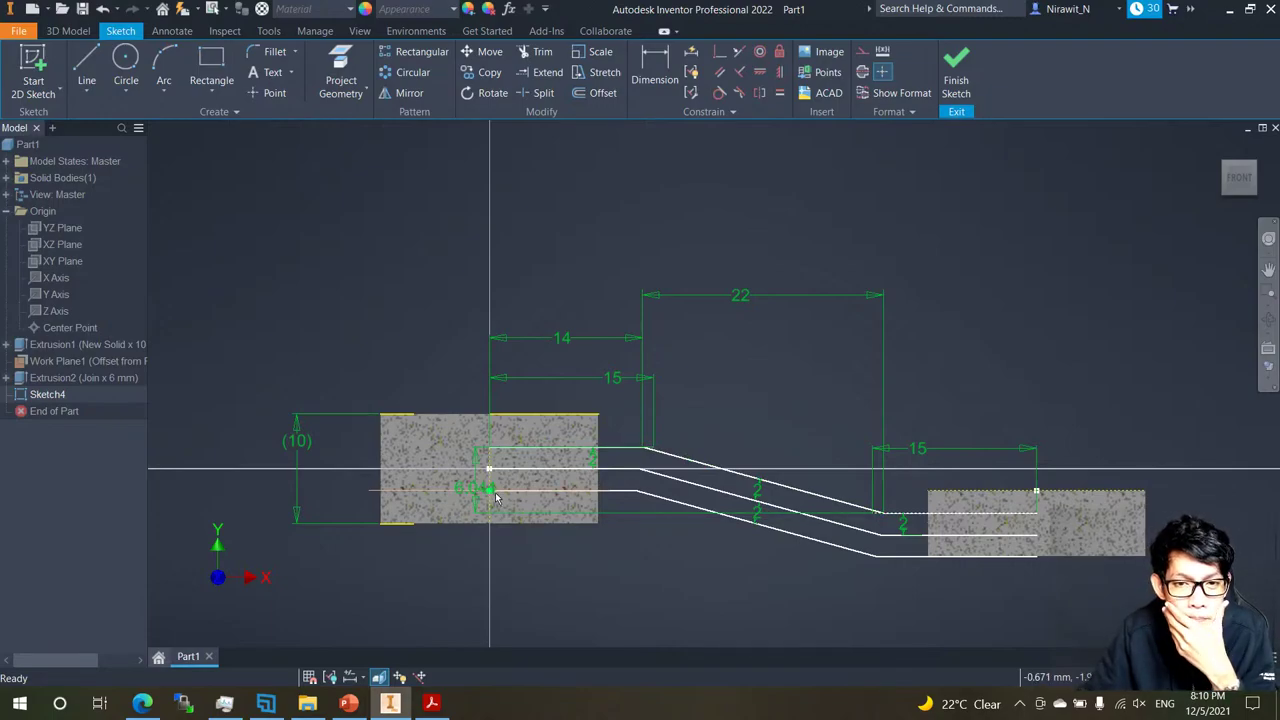
{"action": "left_click_drag", "start_coordinate": [495, 497], "coordinate": [782, 420]}
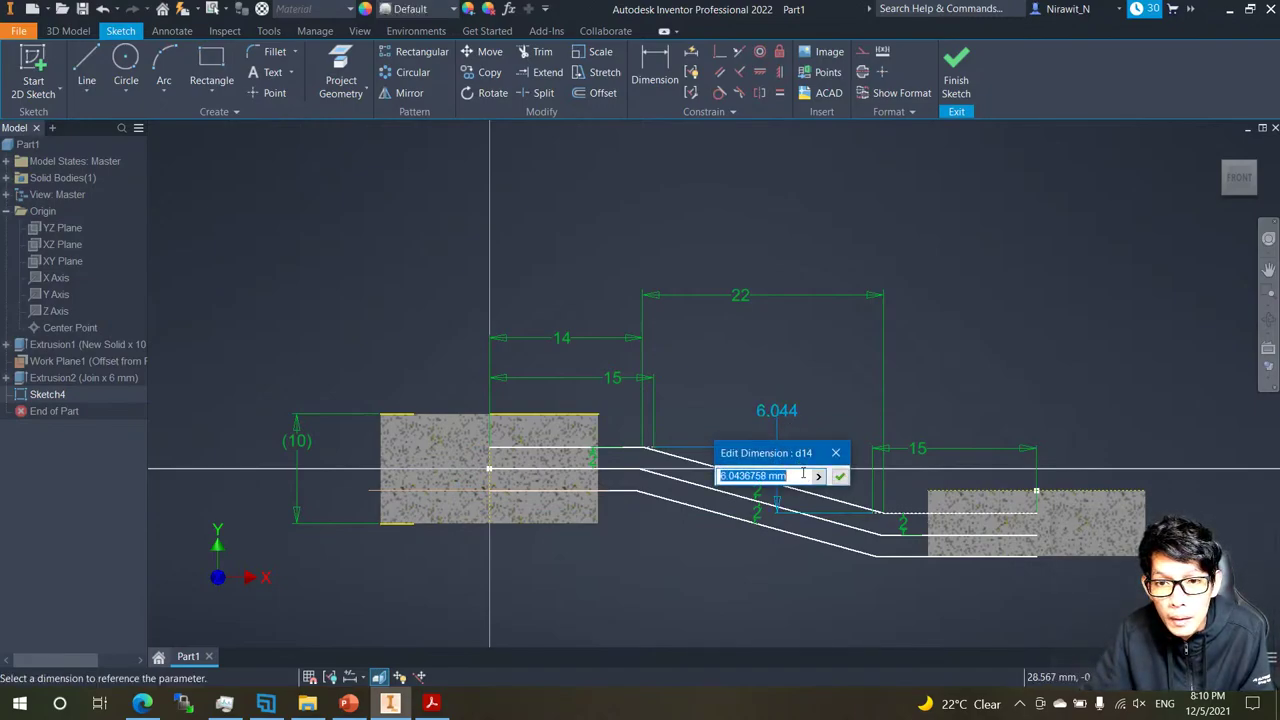
{"action": "type", "text": "5"}
{"action": "key", "text": "Return"}
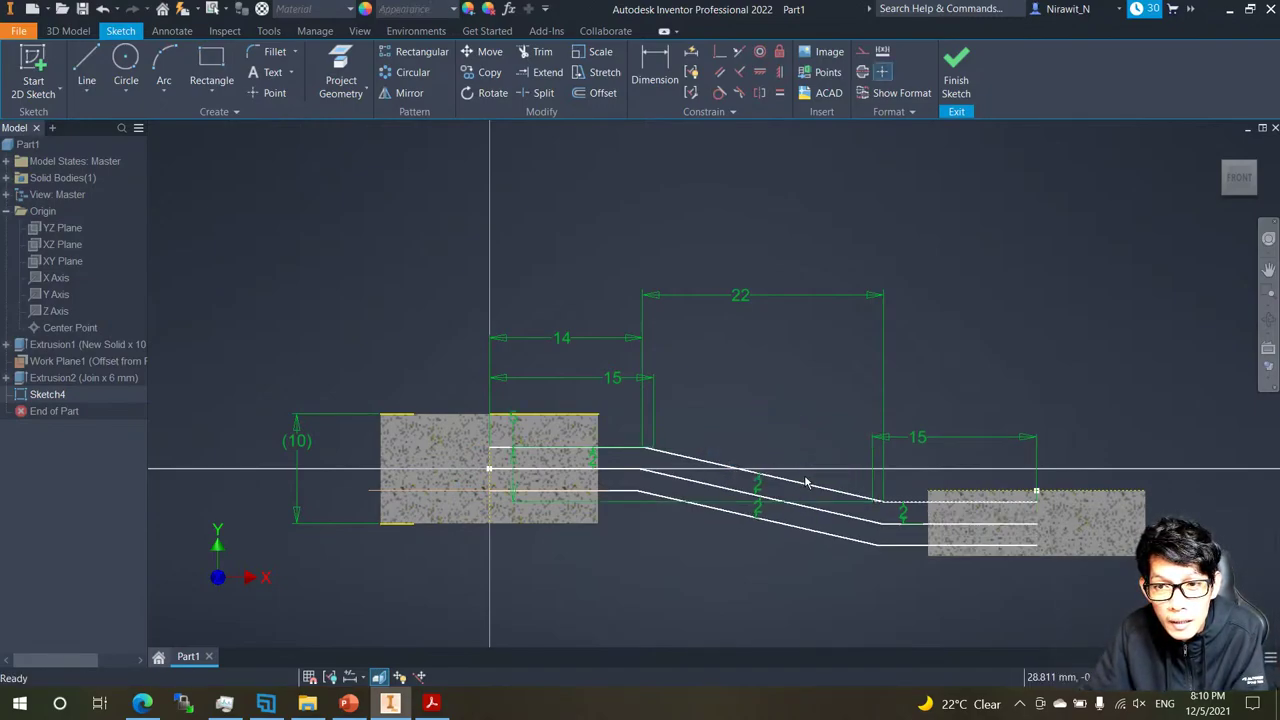
Add a driven dimension between the small end's top edge and the upper arm line.
{"action": "scroll", "coordinate": [952, 510], "scroll_direction": "up", "scroll_amount": 5}
{"action": "scroll", "coordinate": [952, 510], "scroll_direction": "down", "scroll_amount": 3}
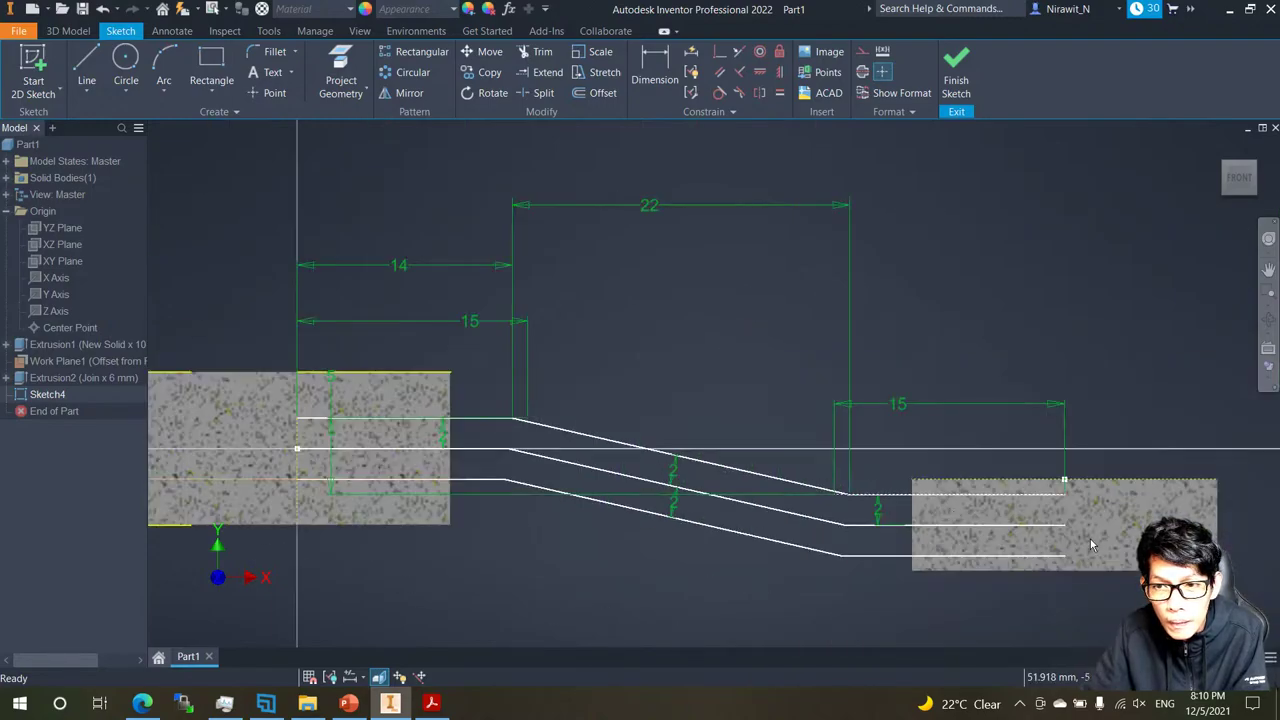
{"action": "scroll", "coordinate": [1090, 539], "scroll_direction": "up", "scroll_amount": 2}
{"action": "scroll", "coordinate": [714, 464], "scroll_direction": "down", "scroll_amount": 4}
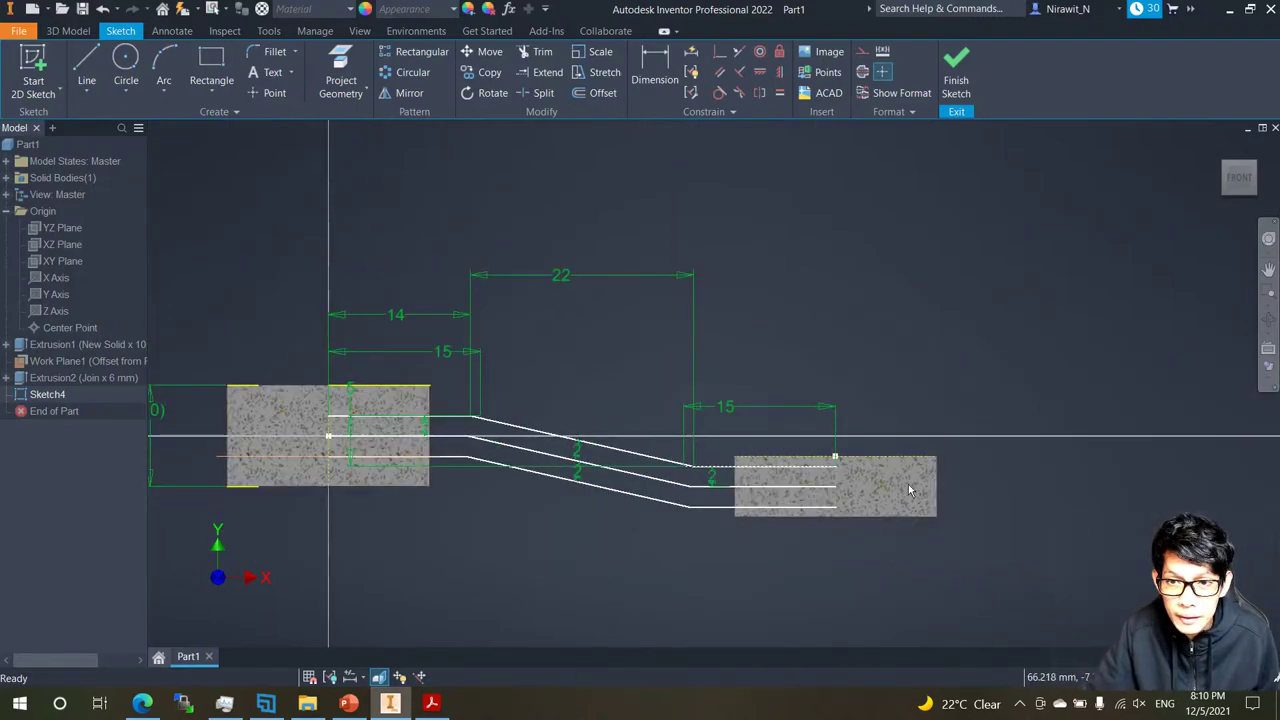
{"action": "scroll", "coordinate": [840, 492], "scroll_direction": "up", "scroll_amount": 2}
{"action": "scroll", "coordinate": [558, 440], "scroll_direction": "up", "scroll_amount": 2}
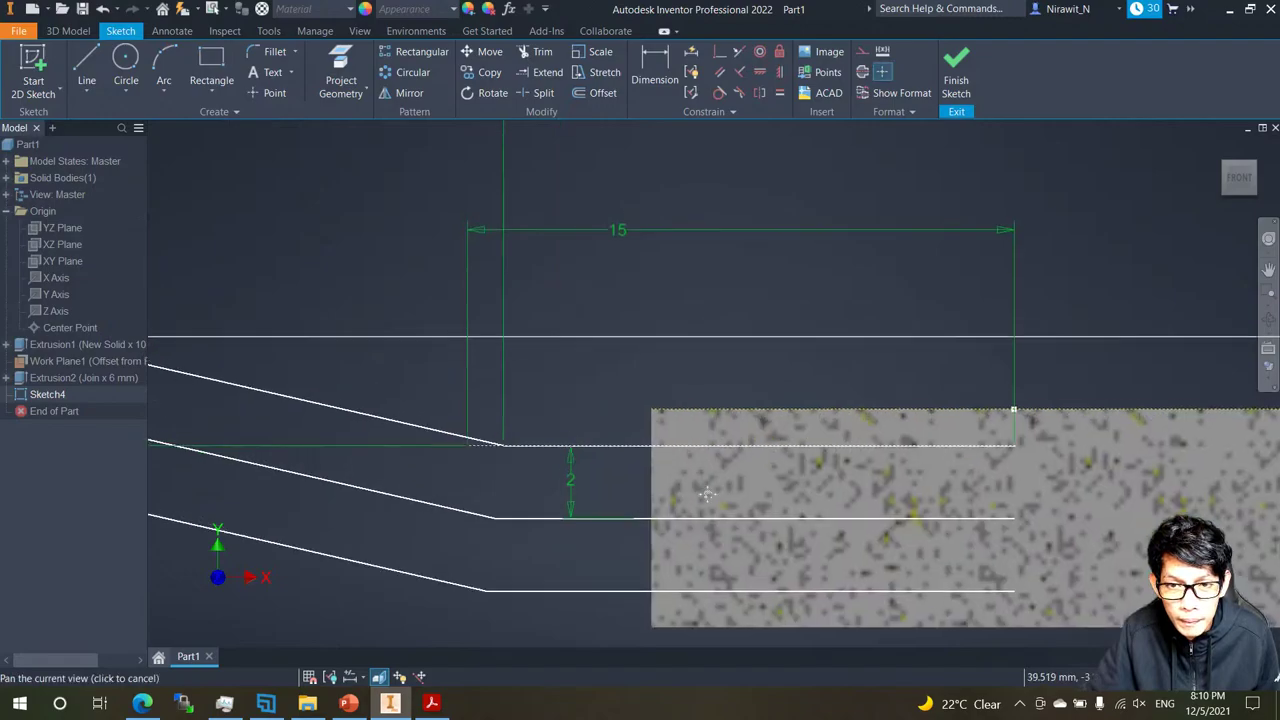
{"action": "key", "text": "d"}
{"action": "left_click", "coordinate": [676, 452]}
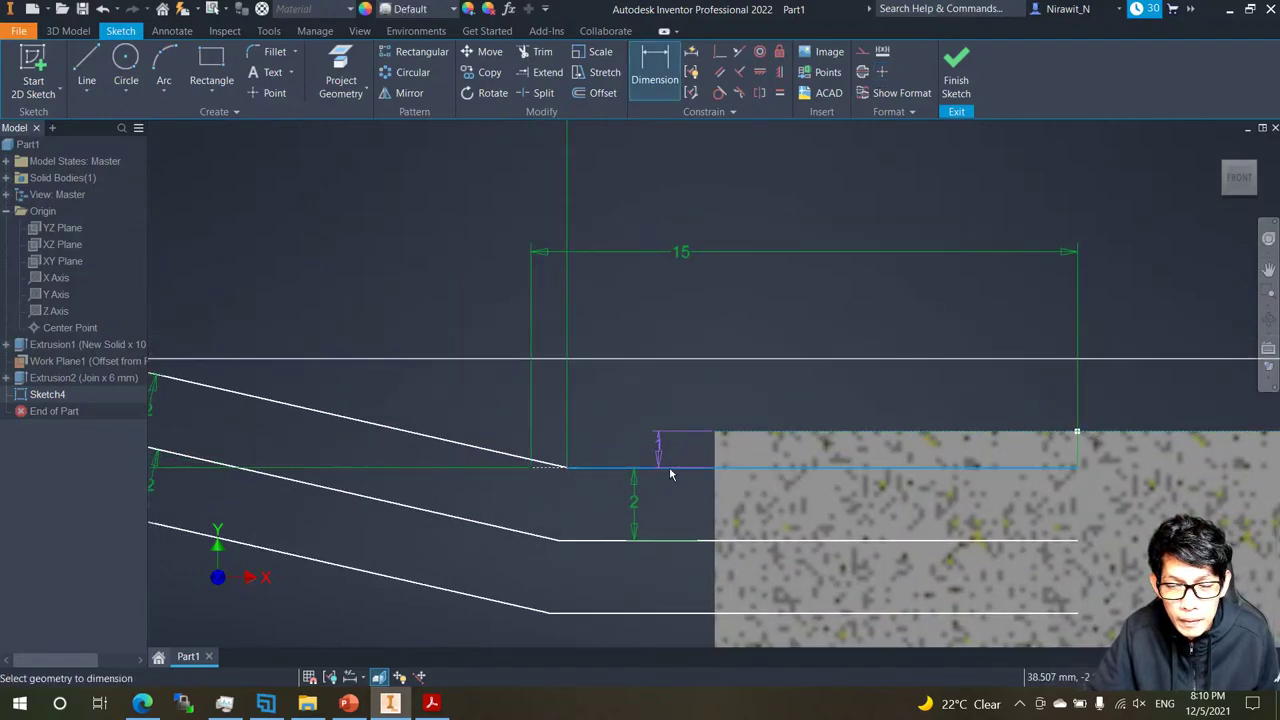
{"action": "left_click", "coordinate": [666, 471]}
{"action": "left_click", "coordinate": [272, 146]}
Add a driven dimension between the lower arm line and the small end's bottom edge, and leave the Dimension command.
{"action": "scroll", "coordinate": [529, 333], "scroll_direction": "down", "scroll_amount": 3}
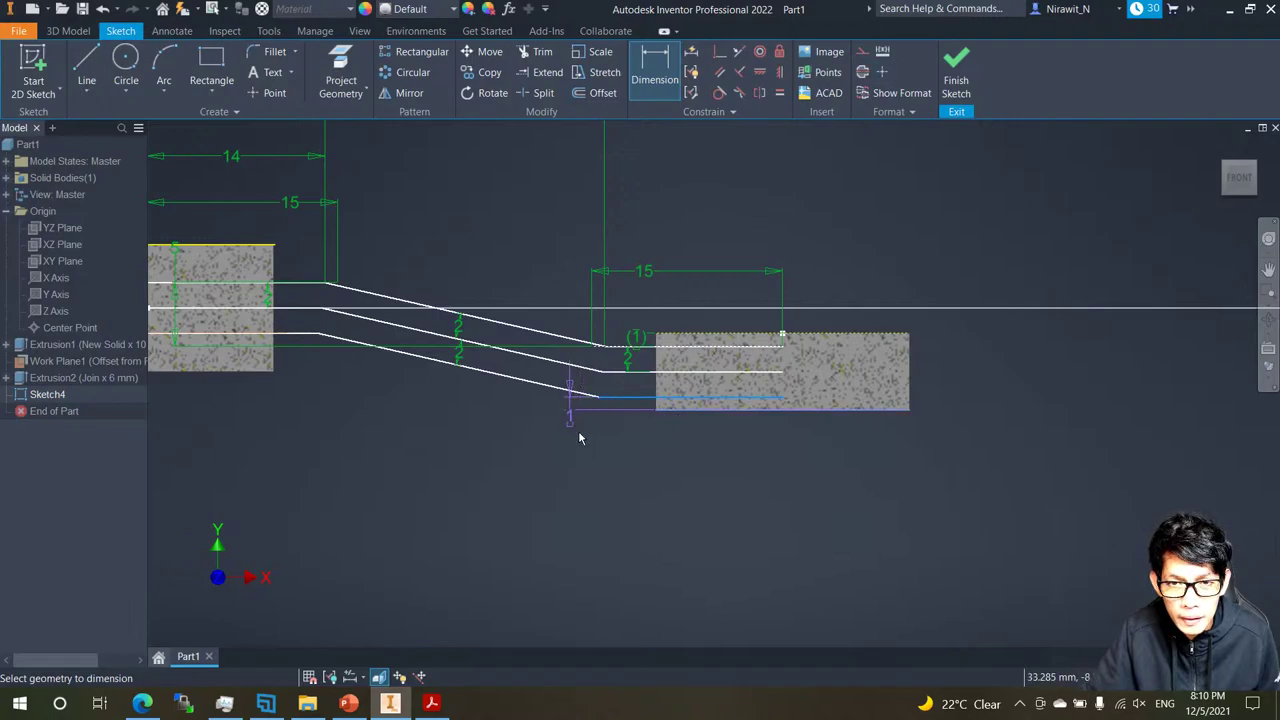
{"action": "left_click", "coordinate": [579, 438]}
{"action": "left_click", "coordinate": [337, 143]}
{"action": "right_click", "coordinate": [458, 230]}
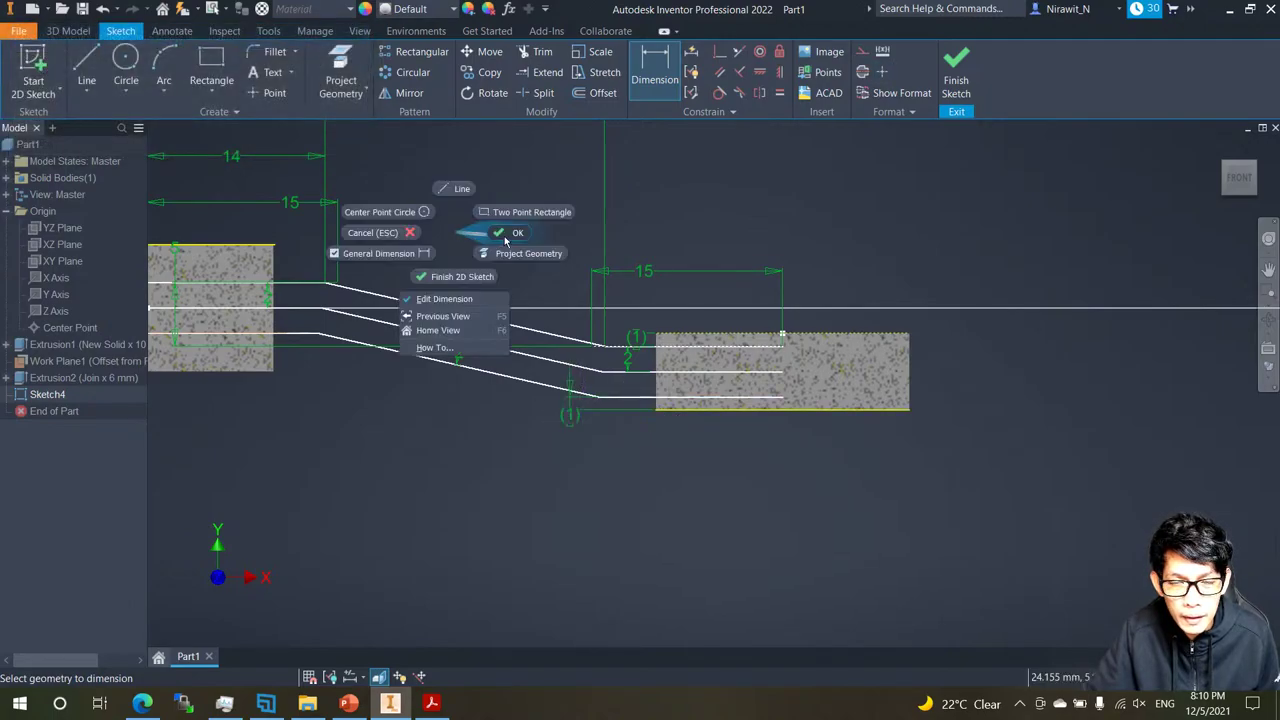
{"action": "left_click", "coordinate": [504, 236]}
{"action": "scroll", "coordinate": [411, 378], "scroll_direction": "up", "scroll_amount": 5}
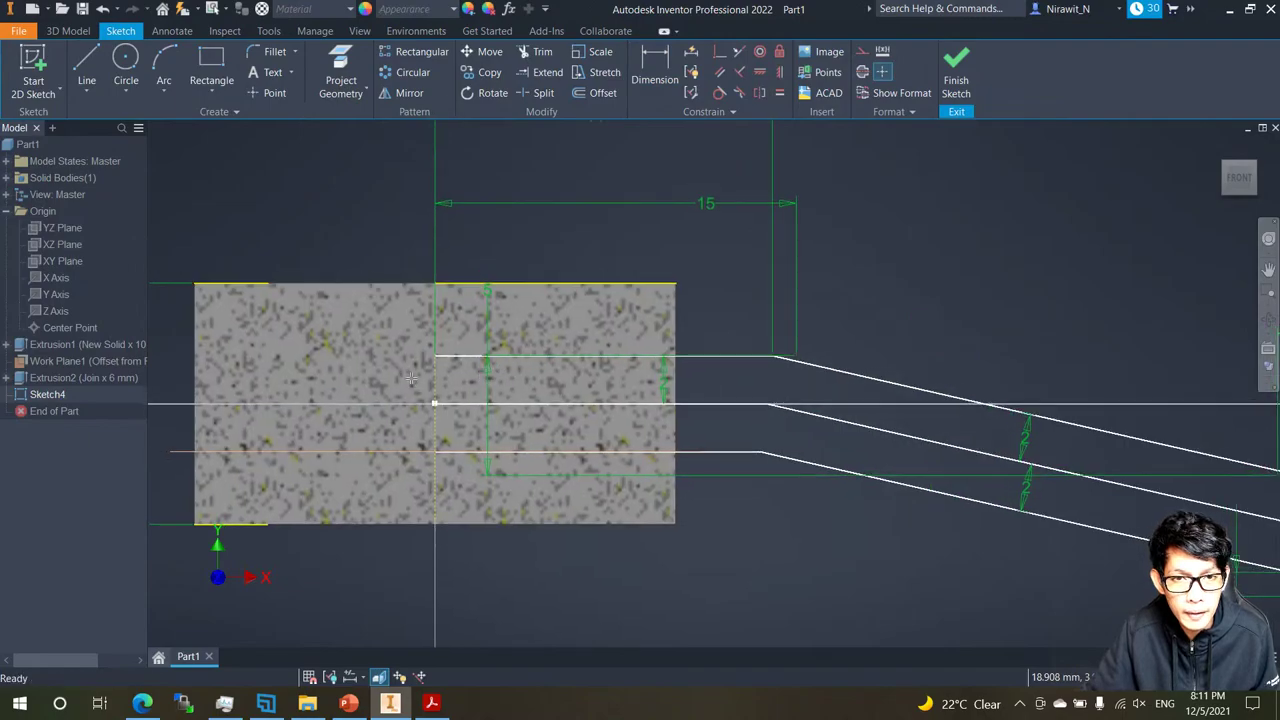
{"action": "key", "text": "l"}
{"action": "scroll", "coordinate": [565, 421], "scroll_direction": "down", "scroll_amount": 2}
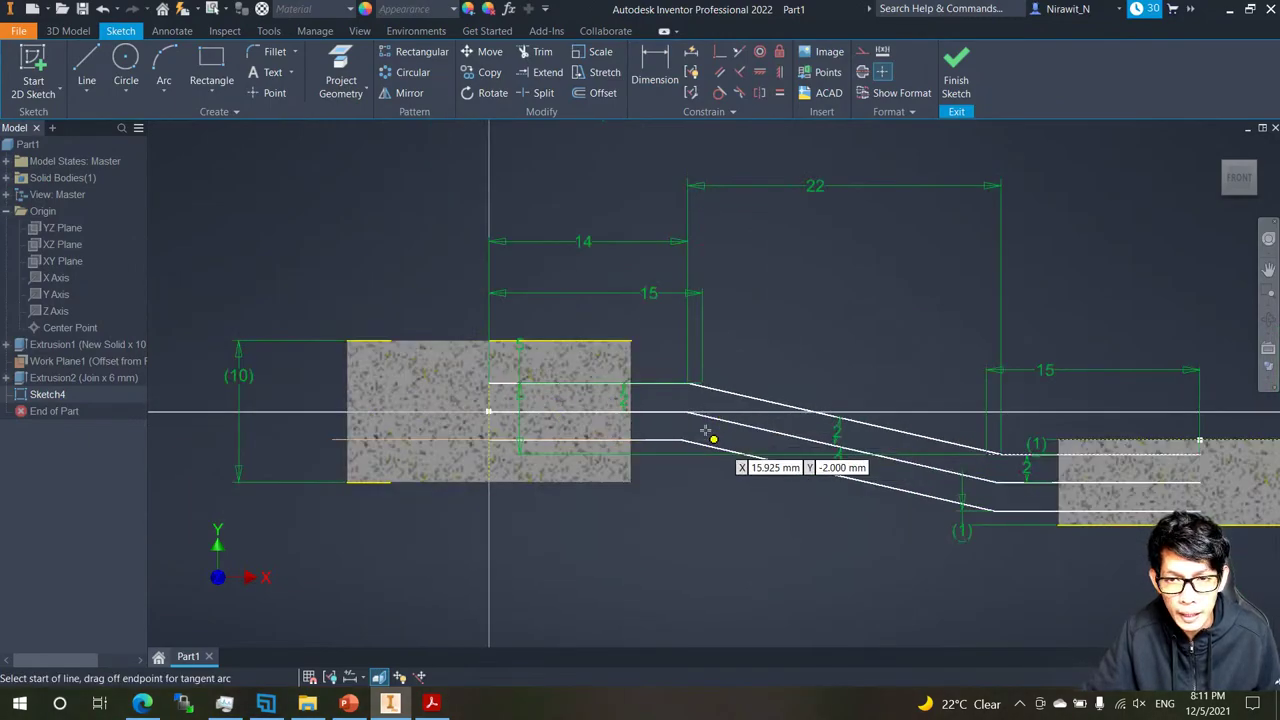
{"action": "scroll", "coordinate": [705, 432], "scroll_direction": "up", "scroll_amount": 3}
{"action": "key", "text": "Escape"}
Convert all segments of the upper and lower arm lines to construction geometry, leaving the middle line as normal geometry.
{"action": "scroll", "coordinate": [666, 314], "scroll_direction": "down", "scroll_amount": 4}
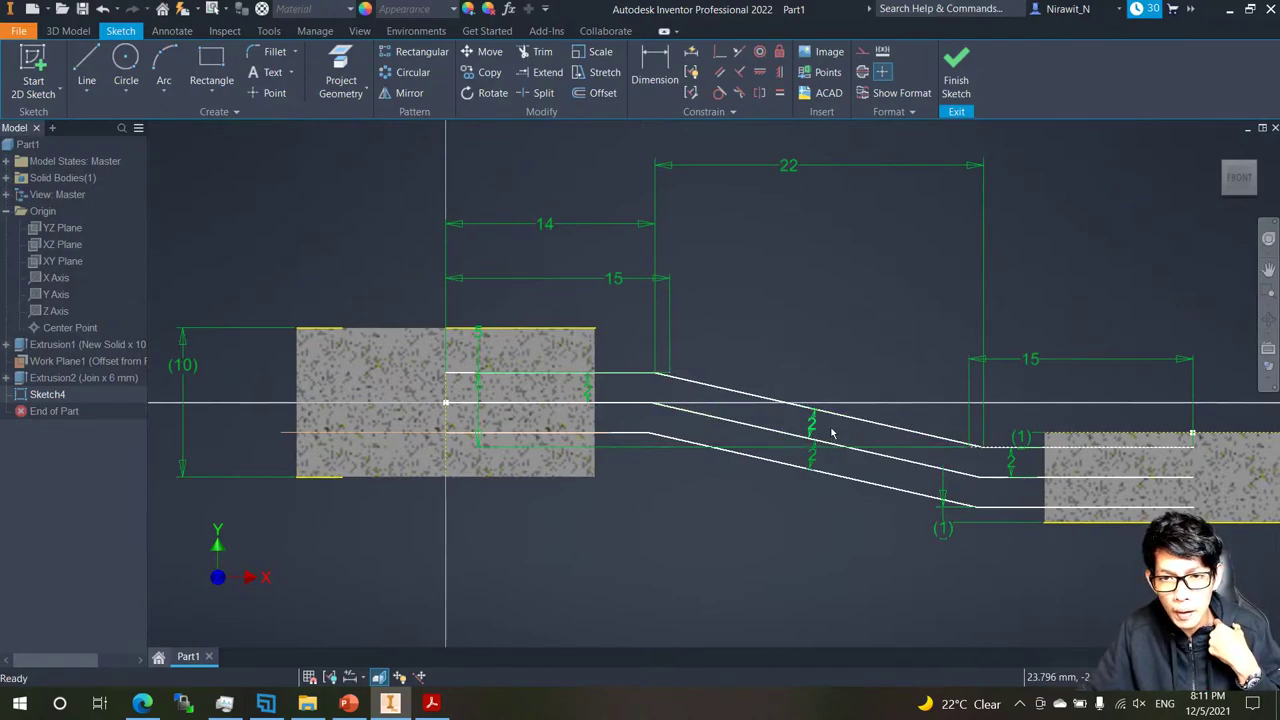
{"action": "left_click", "coordinate": [465, 375]}
{"action": "left_click", "coordinate": [975, 445], "text": "ctrl"}
{"action": "scroll", "coordinate": [995, 450], "scroll_direction": "up", "scroll_amount": 4}
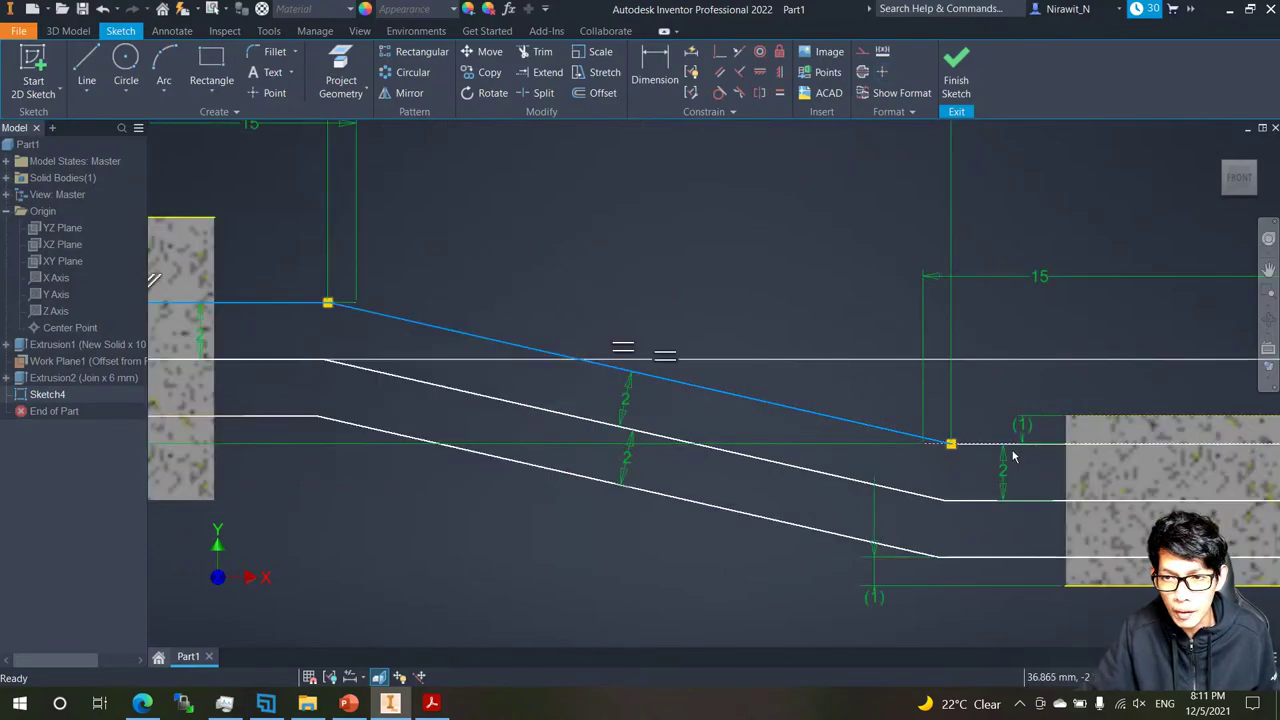
{"action": "scroll", "coordinate": [922, 447], "scroll_direction": "up", "scroll_amount": 2}
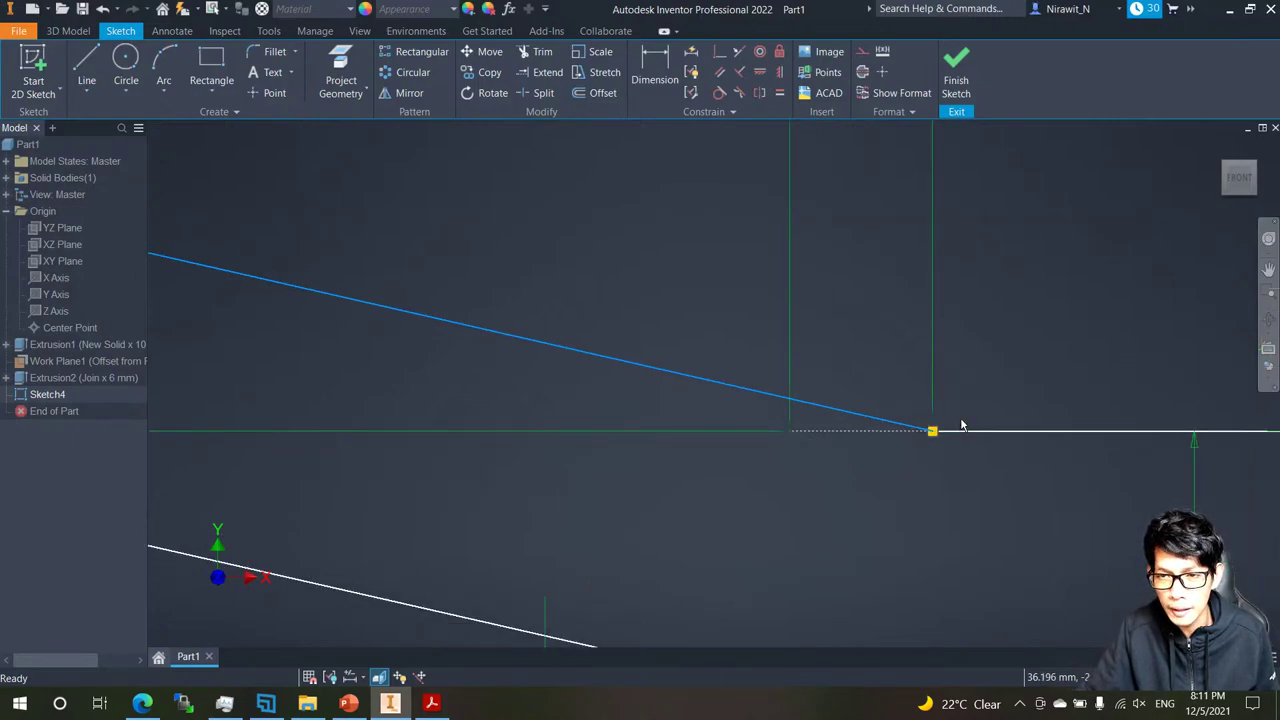
{"action": "scroll", "coordinate": [962, 445], "scroll_direction": "down", "scroll_amount": 5}
{"action": "scroll", "coordinate": [853, 468], "scroll_direction": "up", "scroll_amount": 2}
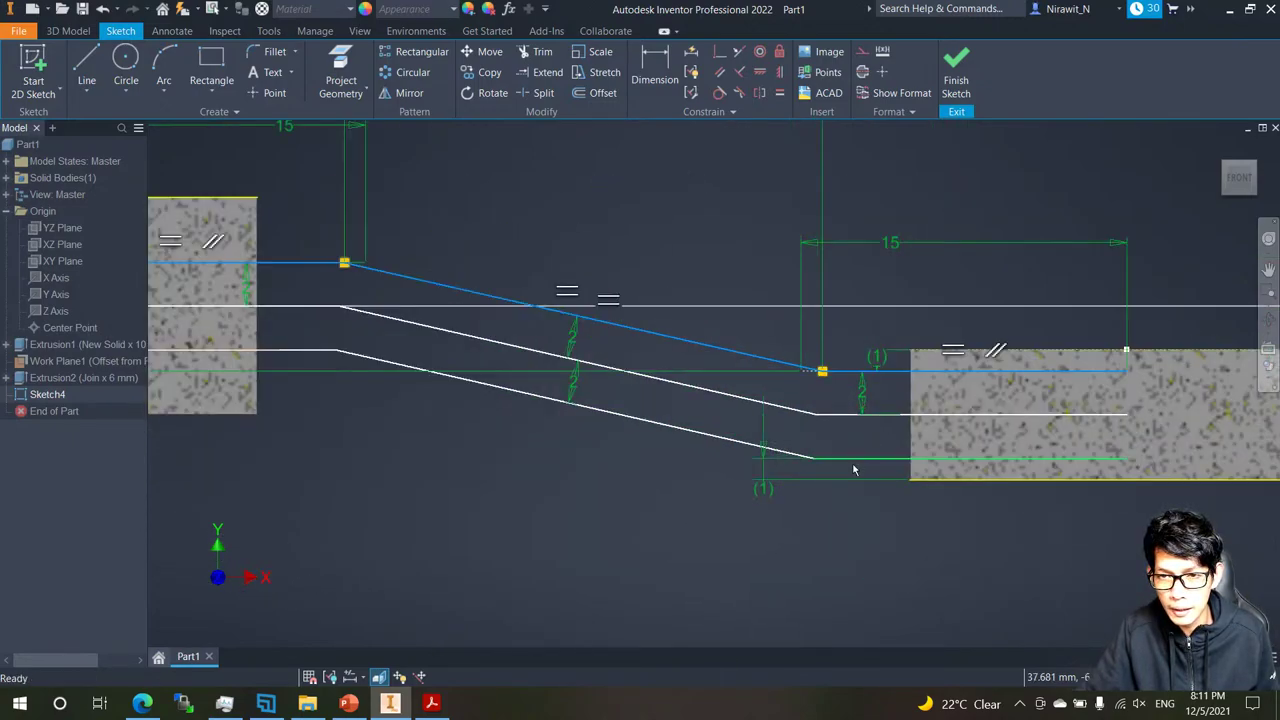
{"action": "left_click", "coordinate": [850, 461], "text": "ctrl"}
{"action": "left_click", "coordinate": [723, 441], "text": "ctrl"}
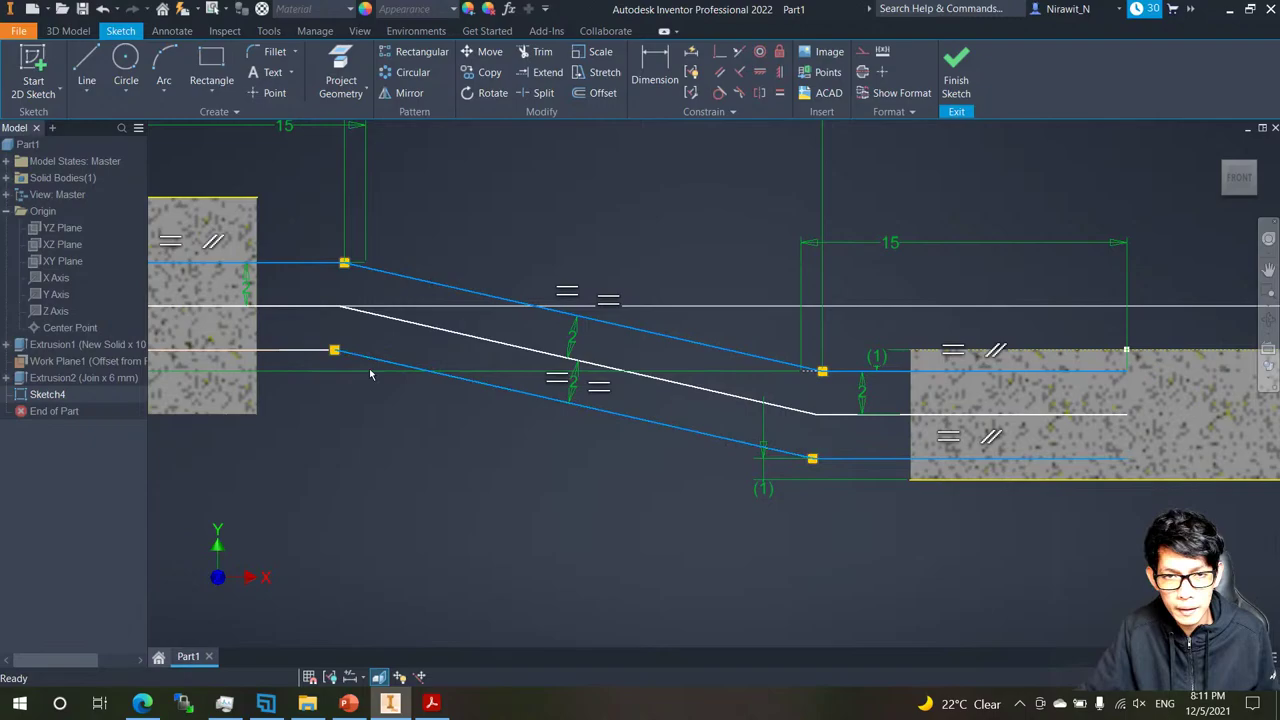
{"action": "left_click", "coordinate": [302, 353], "text": "ctrl"}
{"action": "scroll", "coordinate": [302, 355], "scroll_direction": "down", "scroll_amount": 3}
{"action": "middle_click_drag", "start_coordinate": [302, 357], "coordinate": [555, 410]}
{"action": "scroll", "coordinate": [553, 430], "scroll_direction": "up", "scroll_amount": 3}
{"action": "right_click", "coordinate": [578, 462]}
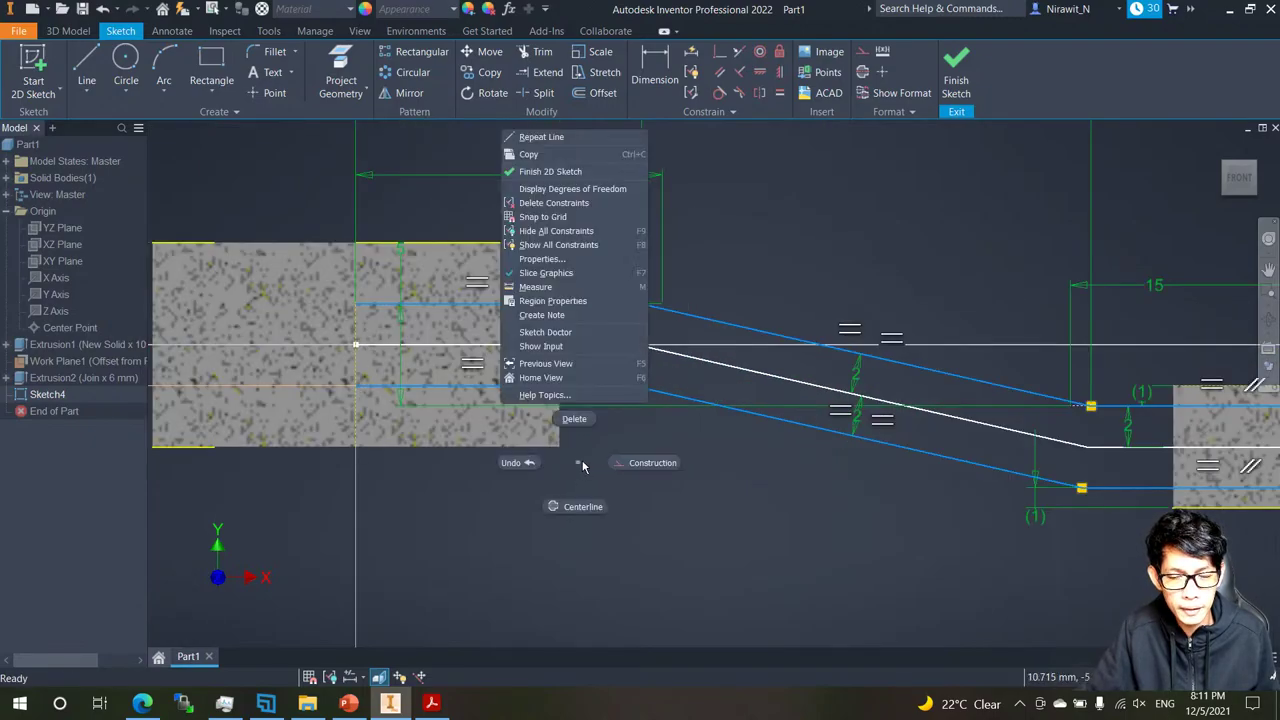
{"action": "left_click", "coordinate": [638, 466]}
{"action": "scroll", "coordinate": [676, 468], "scroll_direction": "down", "scroll_amount": 2}
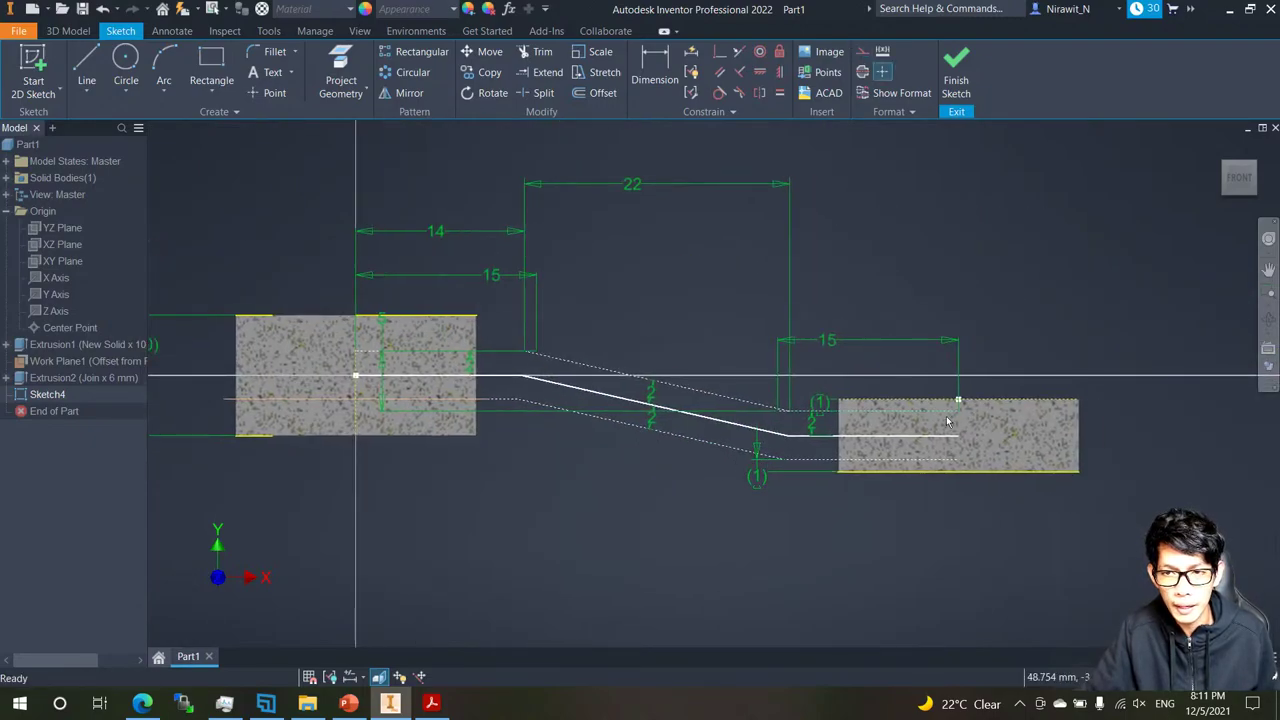
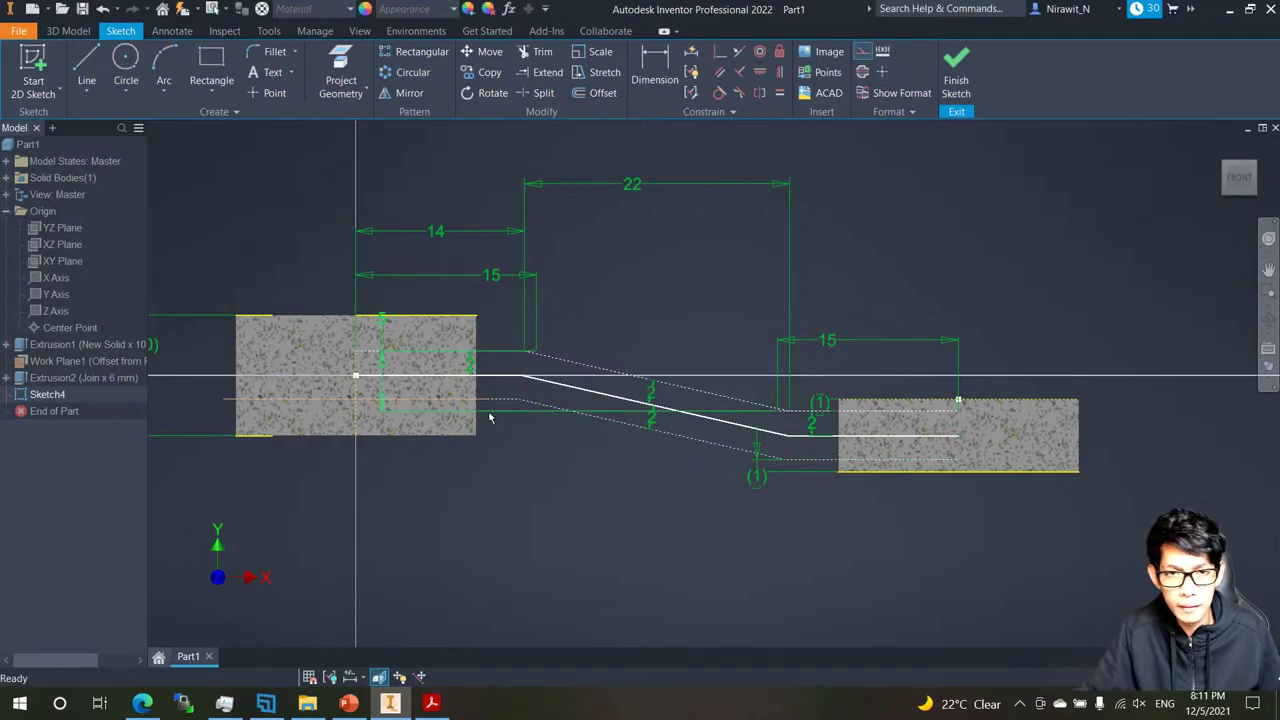
Finish the arm sketch and return to the 3D model in a tilted view.
{"action": "middle_click_drag", "start_coordinate": [487, 413], "coordinate": [515, 433]}
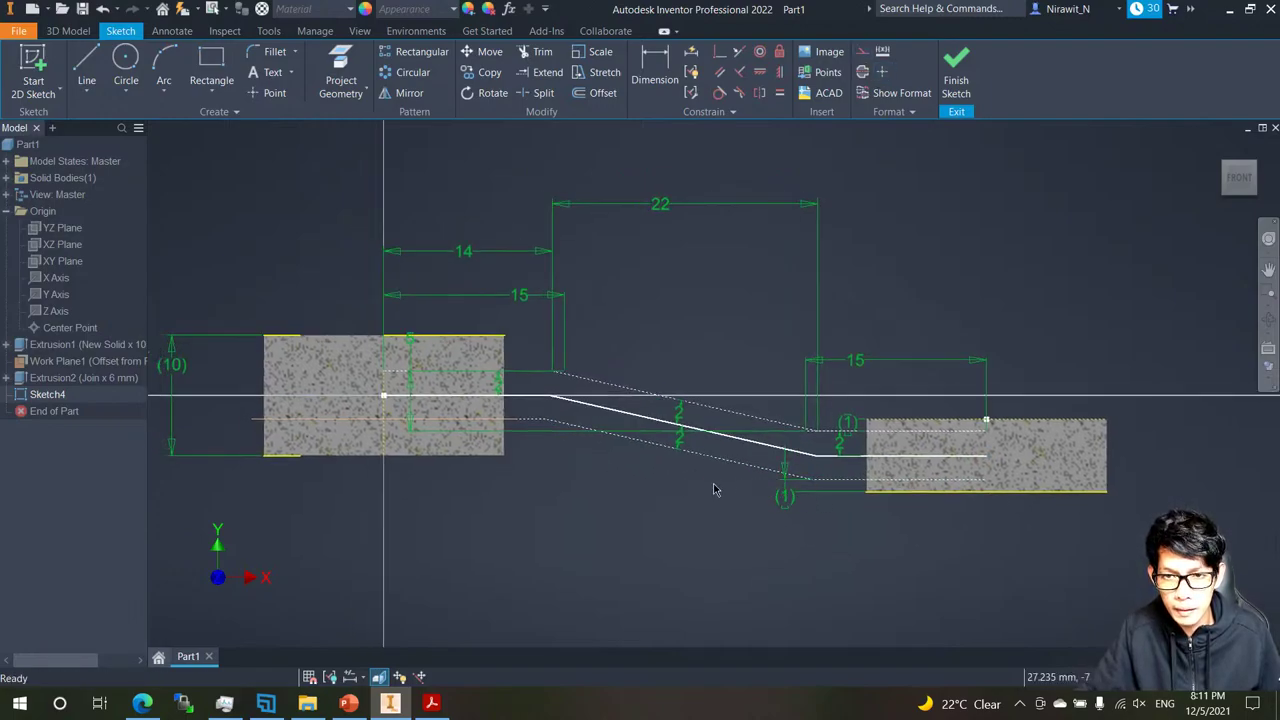
{"action": "left_click", "coordinate": [584, 429]}
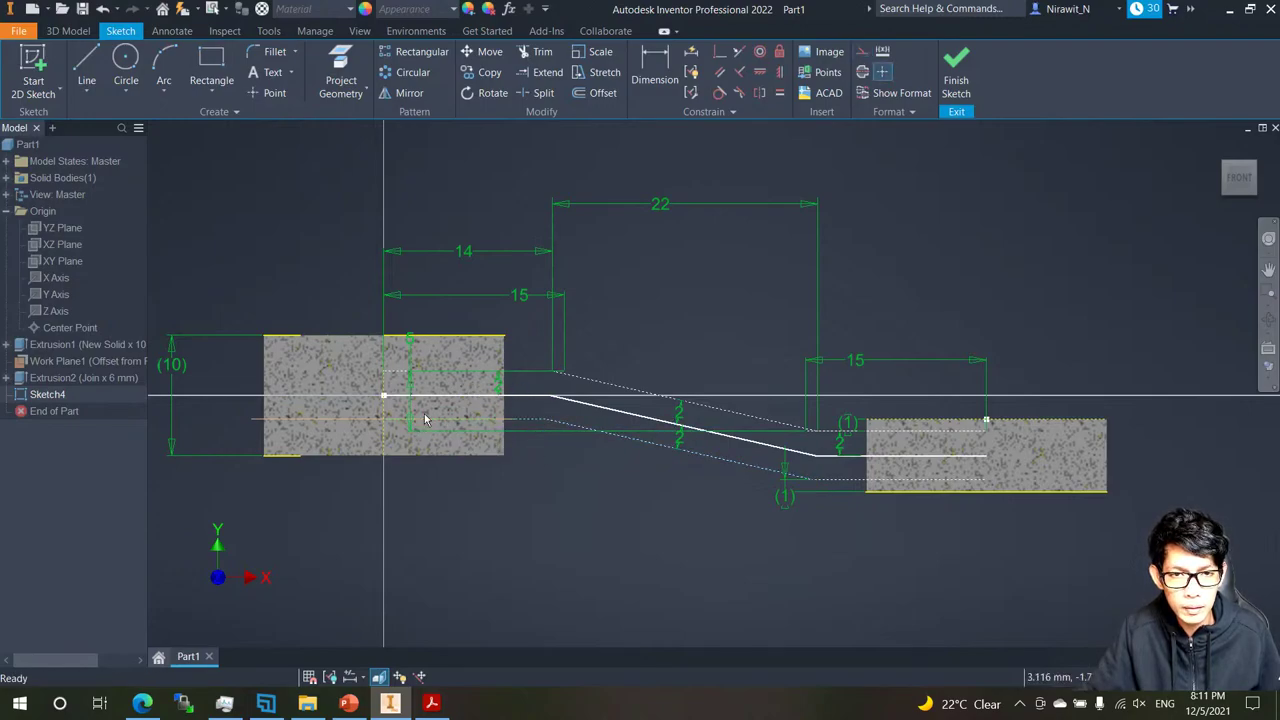
{"action": "left_click", "coordinate": [507, 421]}
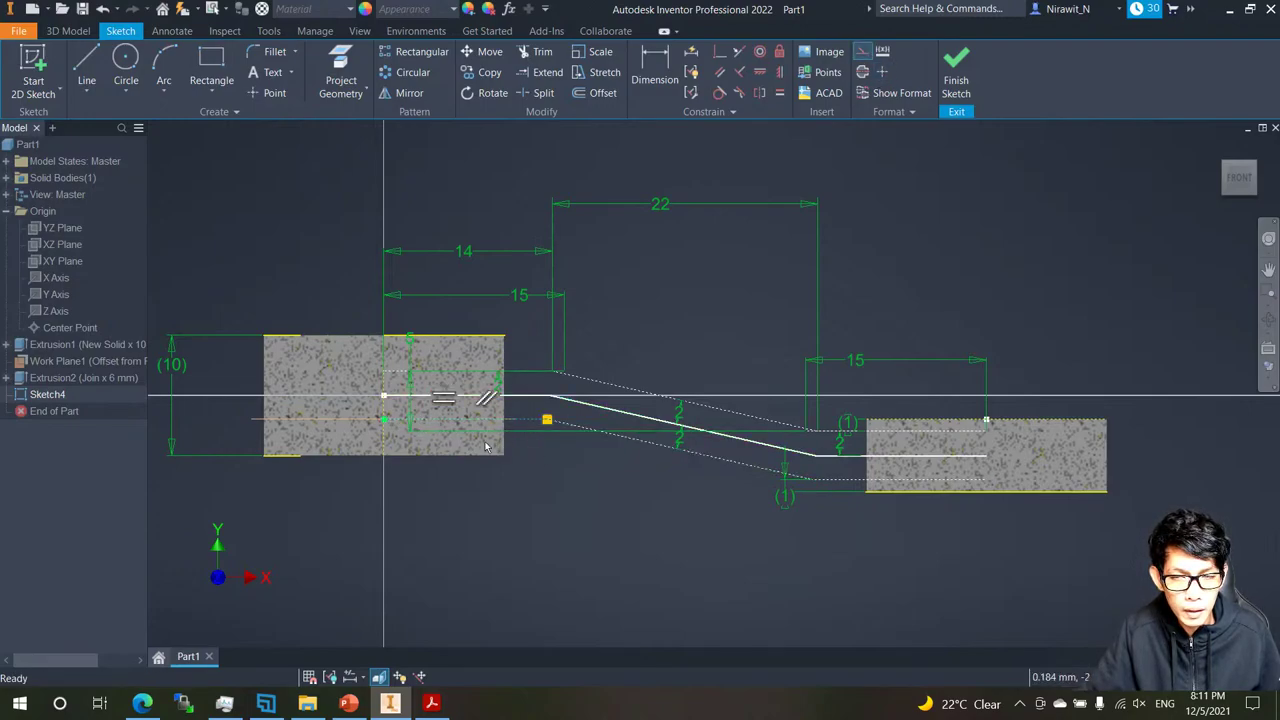
{"action": "scroll", "coordinate": [486, 447], "scroll_direction": "down", "scroll_amount": 4}
{"action": "mouse_move", "coordinate": [806, 517]}
{"action": "middle_mouse_down", "text": "shift"}
{"action": "mouse_move", "coordinate": [670, 434]}
{"action": "mouse_move", "coordinate": [895, 384]}
{"action": "mouse_move", "coordinate": [917, 273]}
{"action": "middle_mouse_up", "text": "shift"}
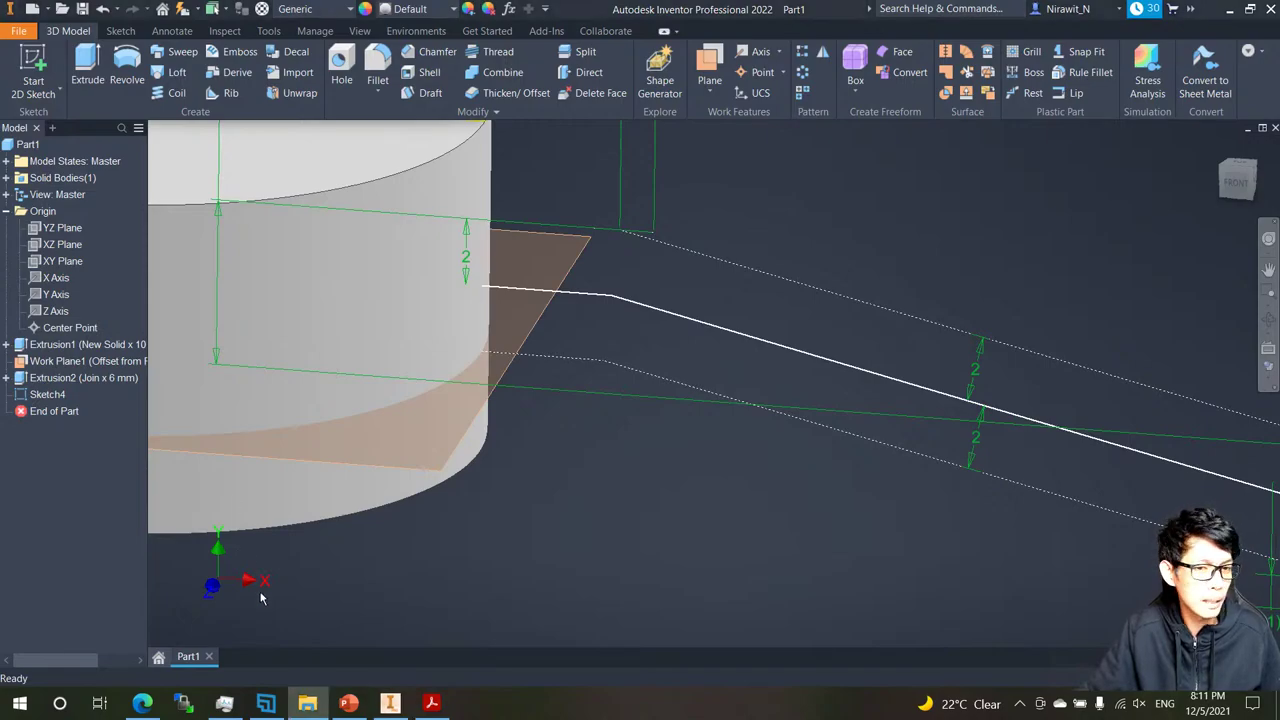
Check the bent arm's section view in the PDF drawing and return to Inventor.
{"action": "left_click", "coordinate": [431, 703]}
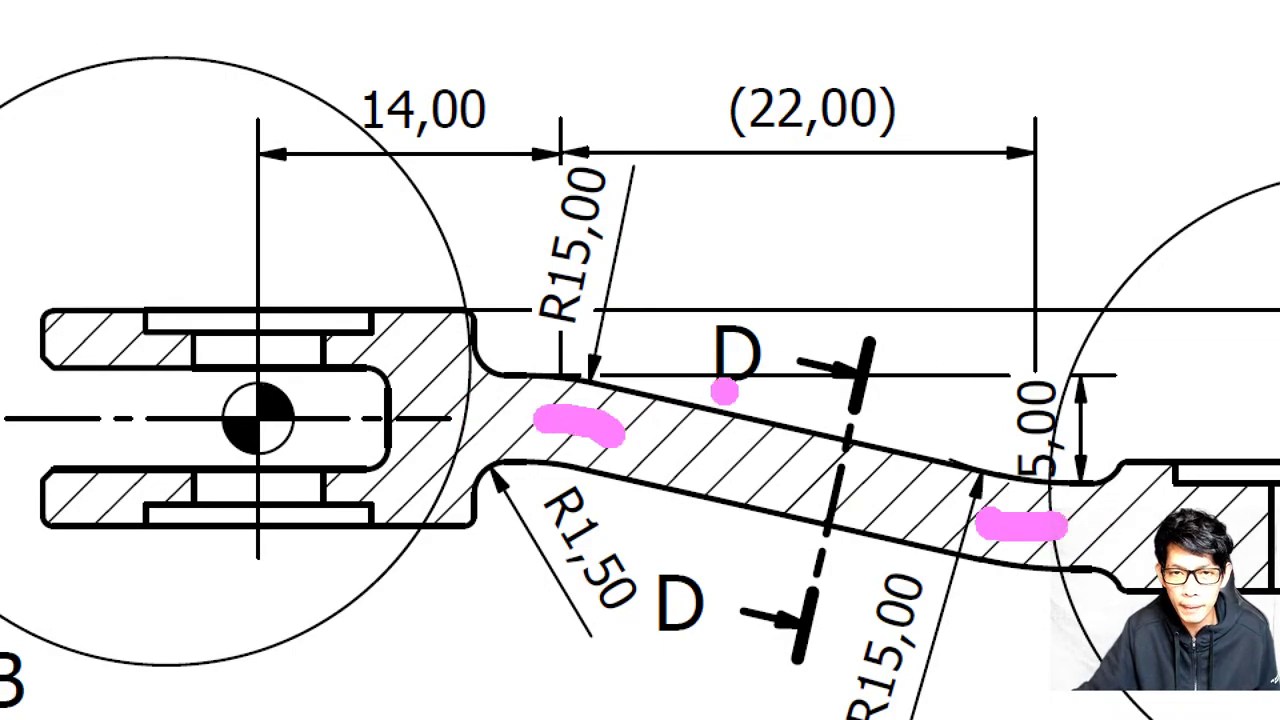
{"action": "left_click_drag", "start_coordinate": [662, 166], "coordinate": [638, 202]}
{"action": "key", "text": "Escape"}
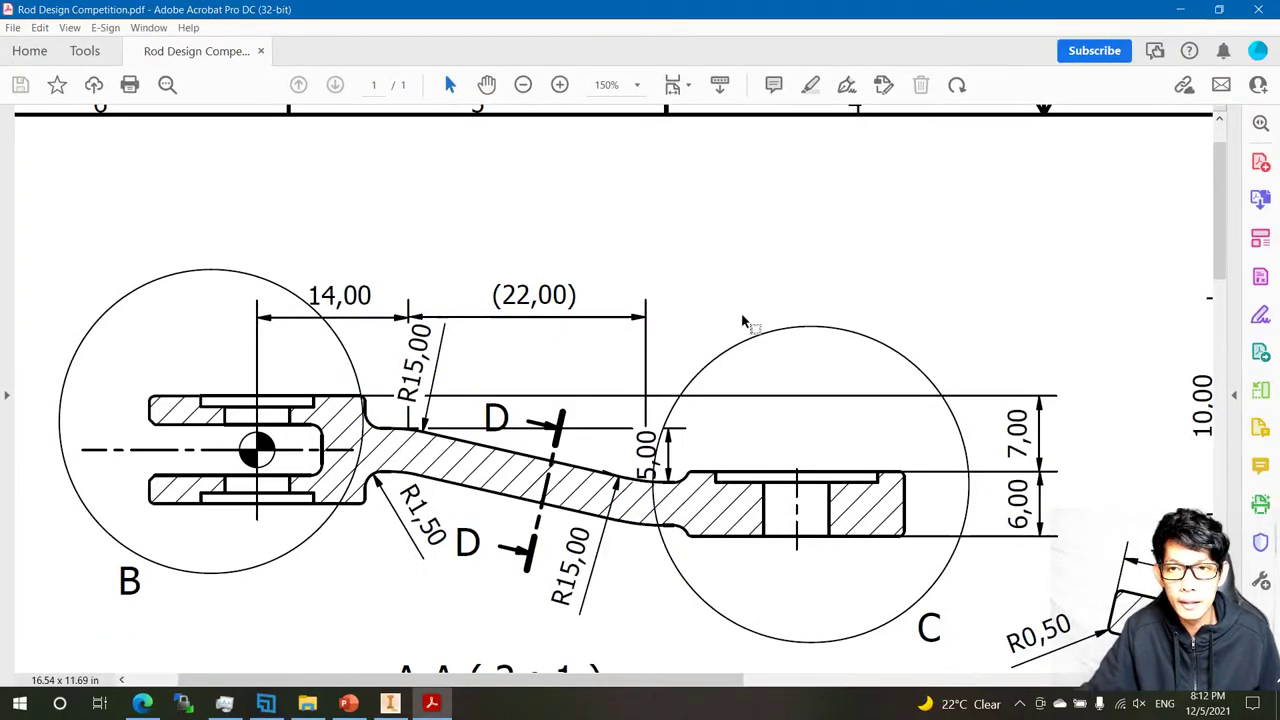
{"action": "left_click", "coordinate": [1180, 10]}
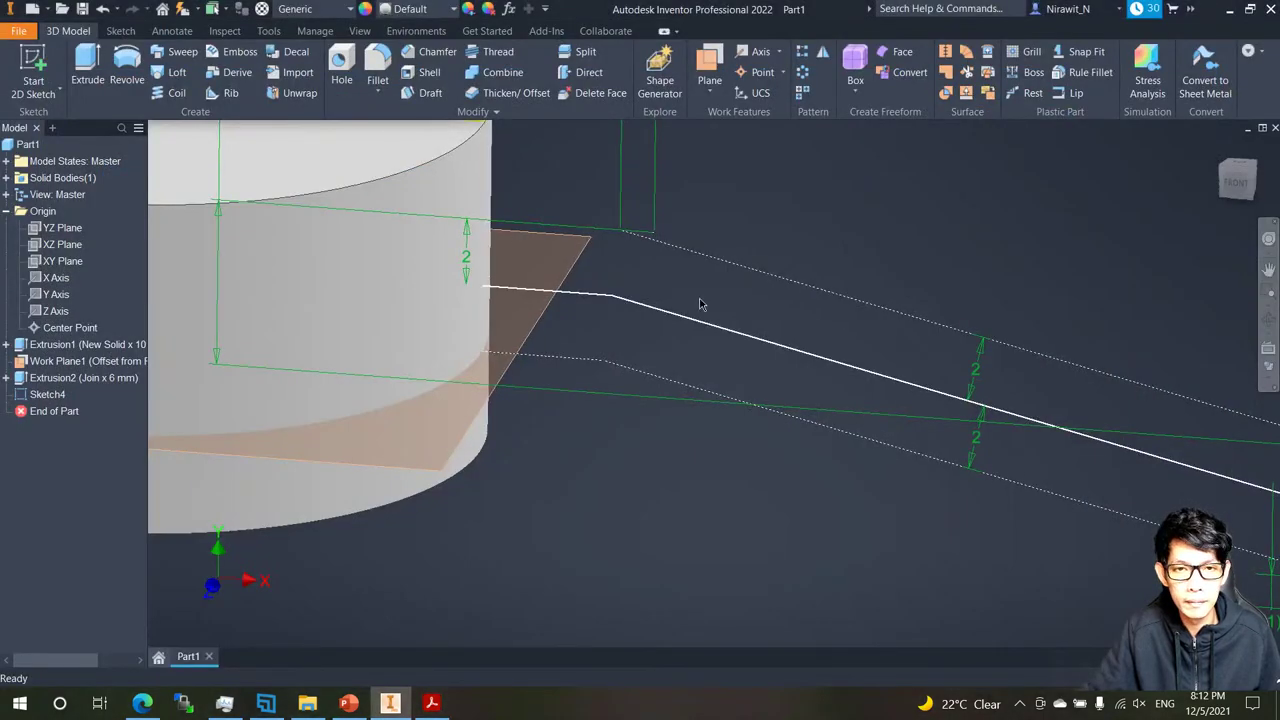
{"action": "scroll", "coordinate": [617, 252], "scroll_direction": "down", "scroll_amount": 4}
{"action": "middle_click_drag", "start_coordinate": [893, 240], "coordinate": [743, 315]}
{"action": "scroll", "coordinate": [748, 310], "scroll_direction": "up", "scroll_amount": 2}
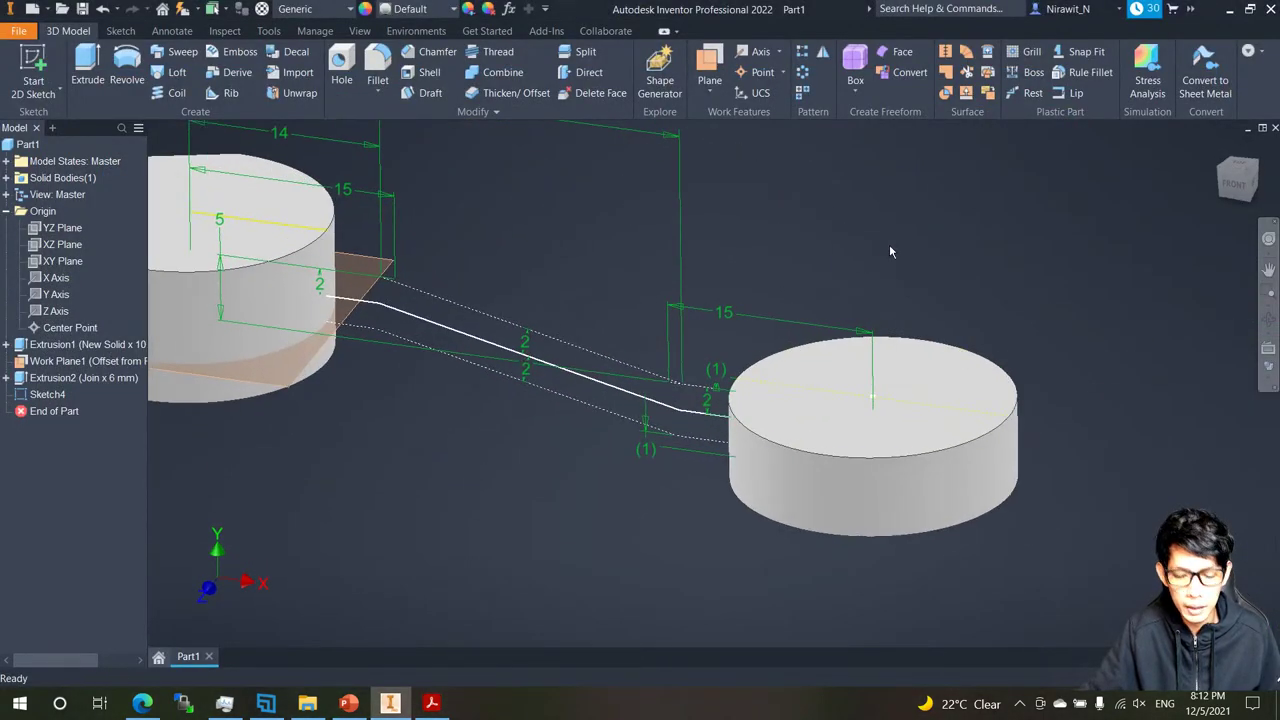
{"action": "scroll", "coordinate": [818, 260], "scroll_direction": "down", "scroll_amount": 3}
{"action": "middle_click_drag", "start_coordinate": [815, 260], "coordinate": [762, 287]}
{"action": "middle_click_drag", "start_coordinate": [760, 363], "coordinate": [740, 391]}
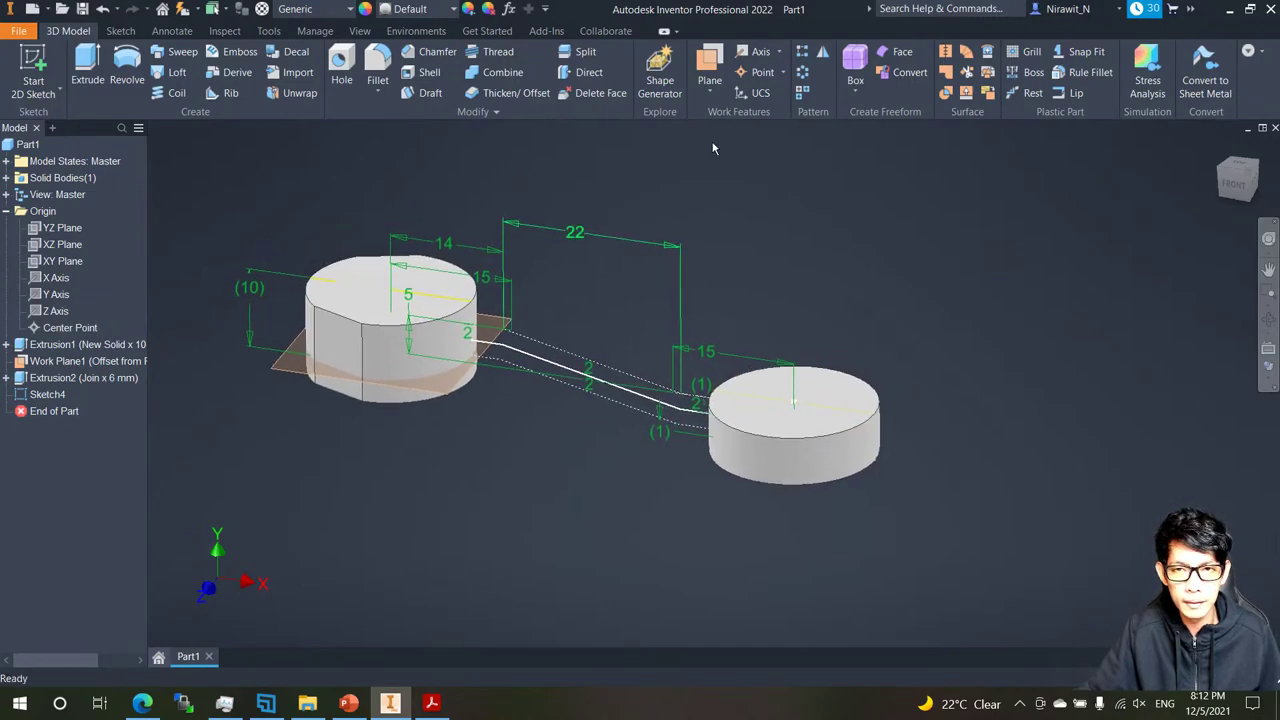
{"action": "scroll", "coordinate": [714, 149], "scroll_direction": "up", "scroll_amount": 2}
{"action": "left_click", "coordinate": [720, 60]}
{"action": "scroll", "coordinate": [680, 503], "scroll_direction": "up", "scroll_amount": 3}
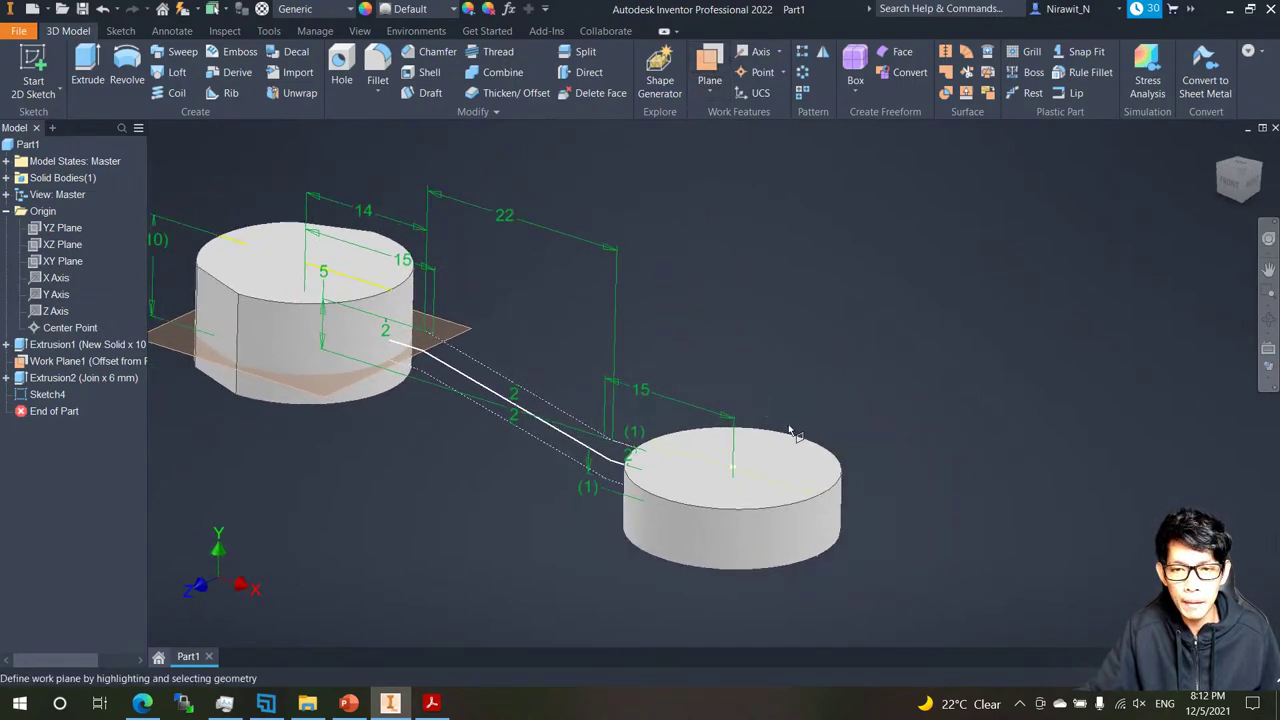
{"action": "scroll", "coordinate": [640, 512], "scroll_direction": "up", "scroll_amount": 3}
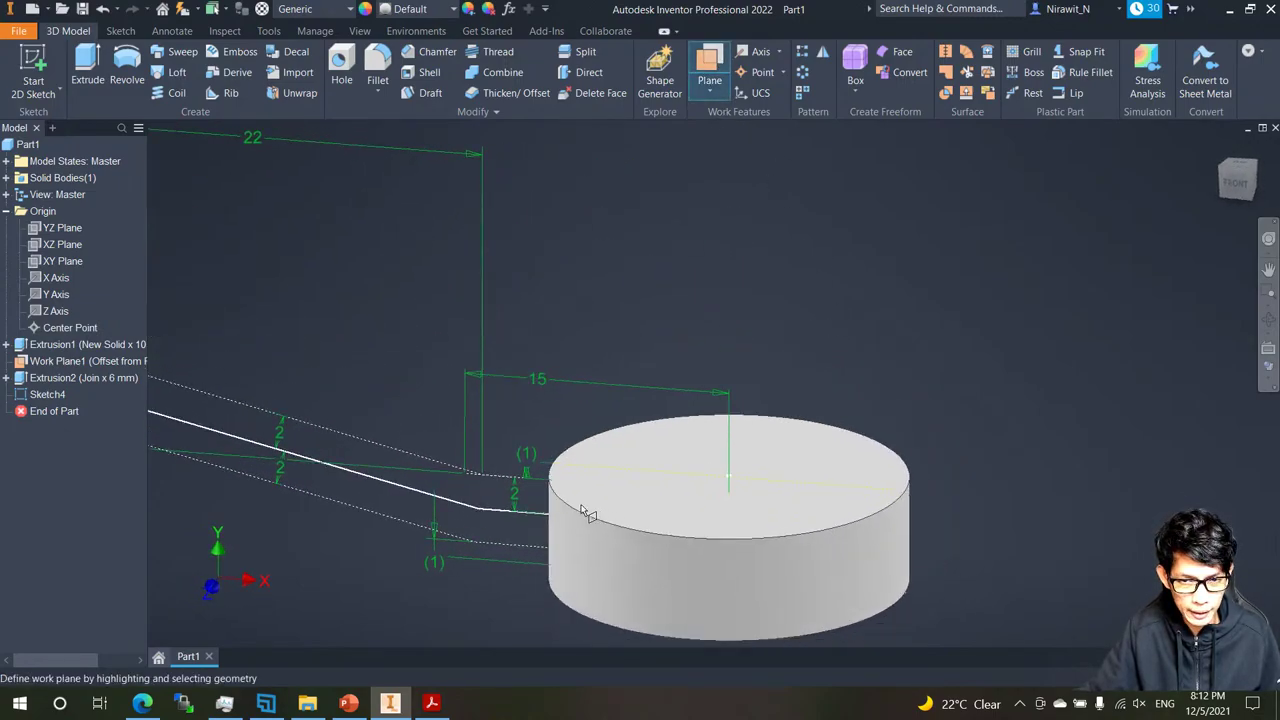
{"action": "scroll", "coordinate": [620, 534], "scroll_direction": "up", "scroll_amount": 2}
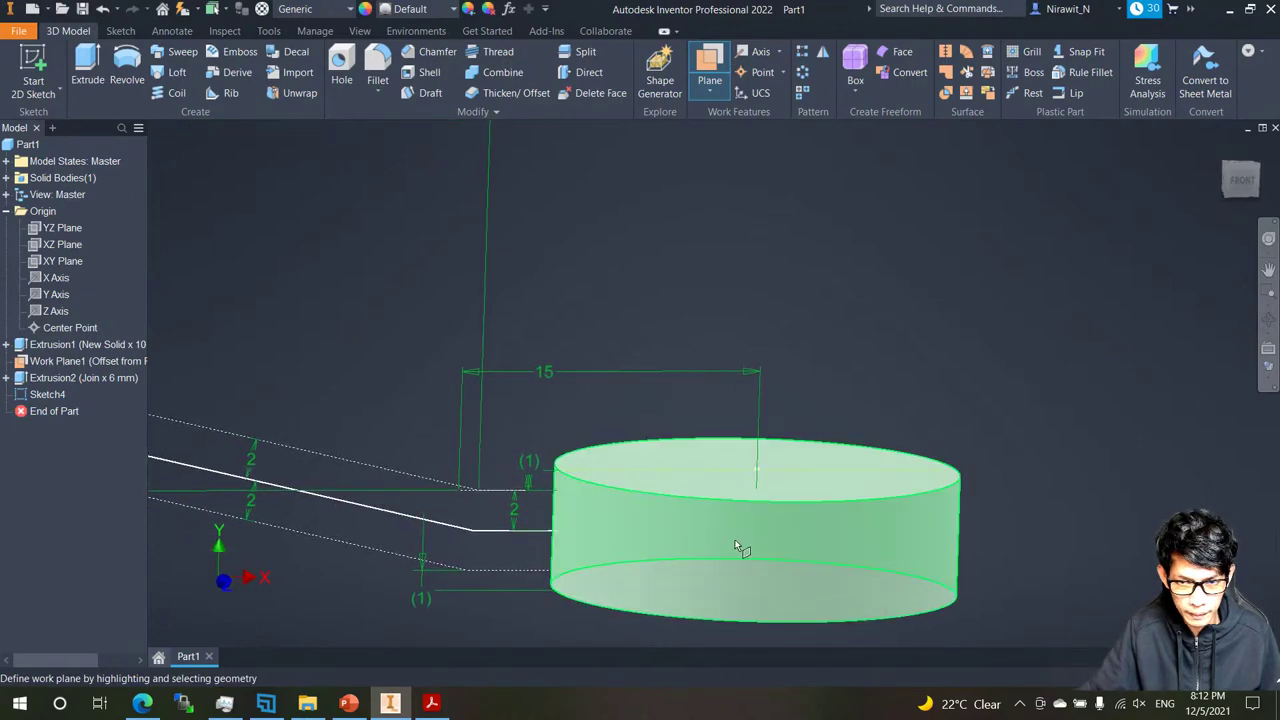
{"action": "key", "text": "Escape"}
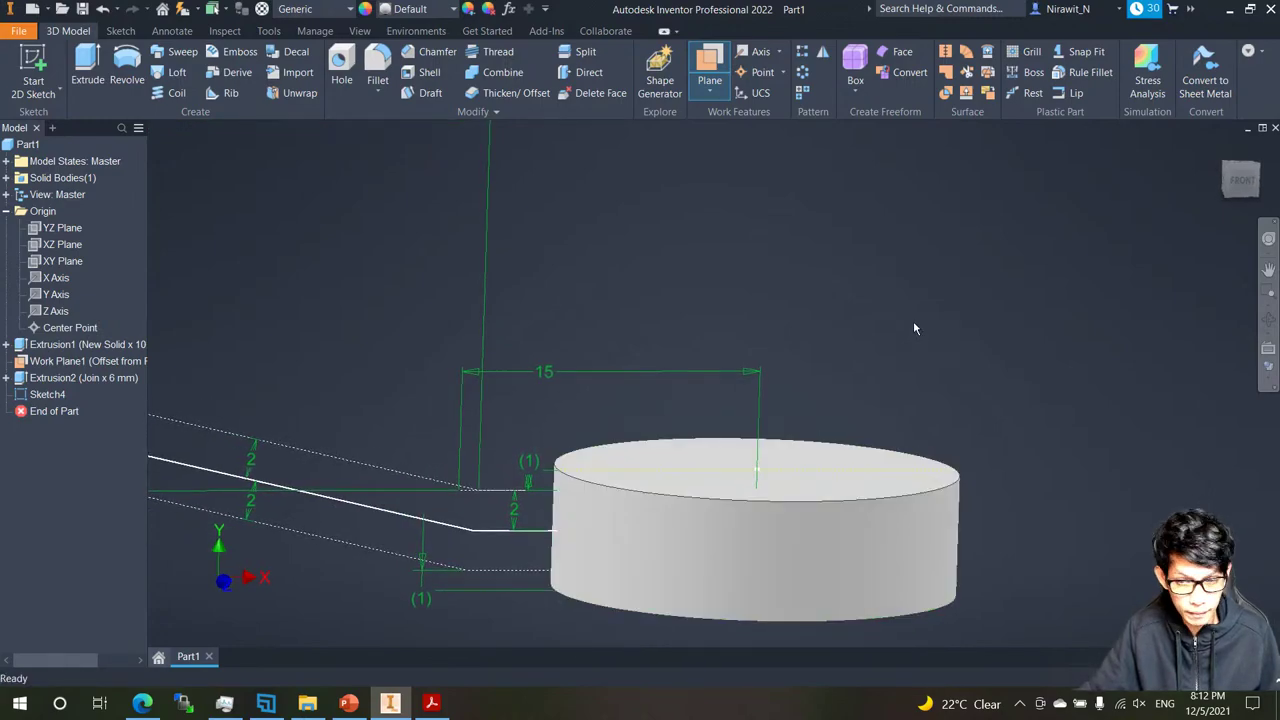
Switch the model's visual style to wireframe so the sketch lines inside the small end are accessible.
{"action": "left_click", "coordinate": [1268, 368]}
{"action": "left_click", "coordinate": [1150, 454]}
{"action": "scroll", "coordinate": [763, 503], "scroll_direction": "up", "scroll_amount": 1}
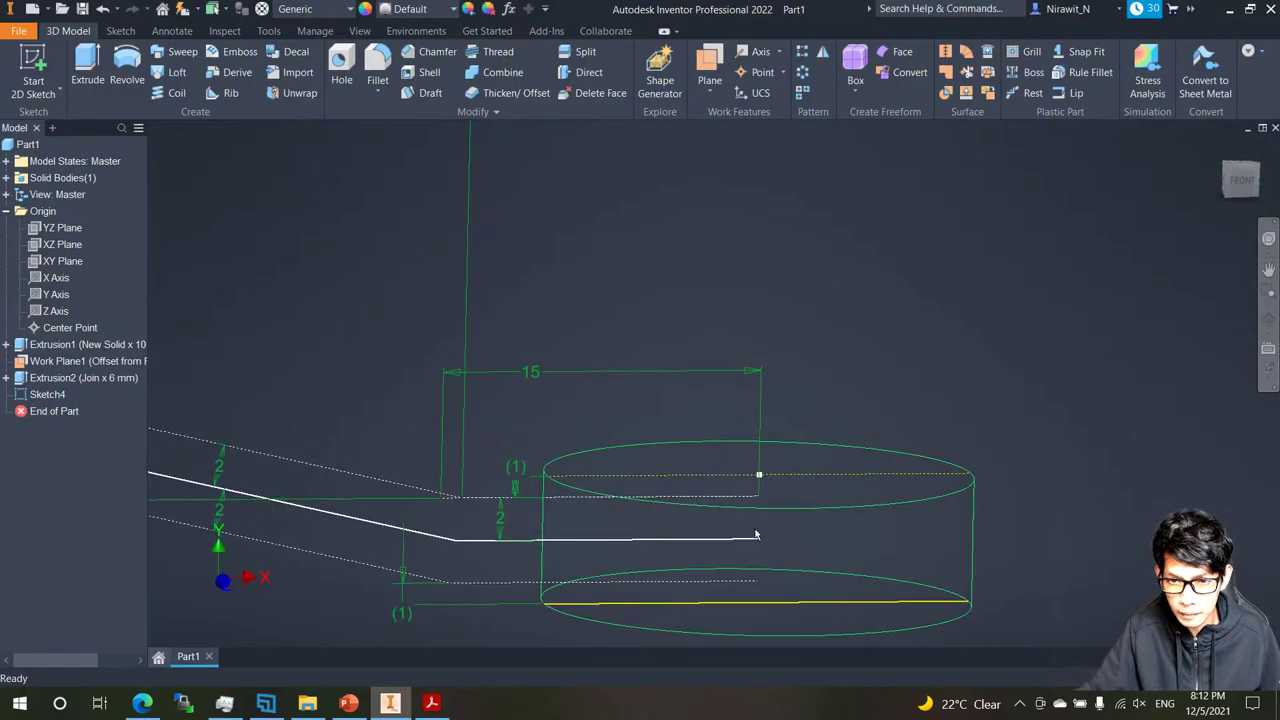
{"action": "mouse_move", "coordinate": [763, 503]}
{"action": "middle_mouse_down", "text": "shift"}
{"action": "mouse_move", "coordinate": [902, 255]}
{"action": "mouse_move", "coordinate": [732, 252]}
{"action": "mouse_move", "coordinate": [730, 113]}
{"action": "middle_mouse_up", "text": "shift"}
{"action": "left_click", "coordinate": [709, 70]}
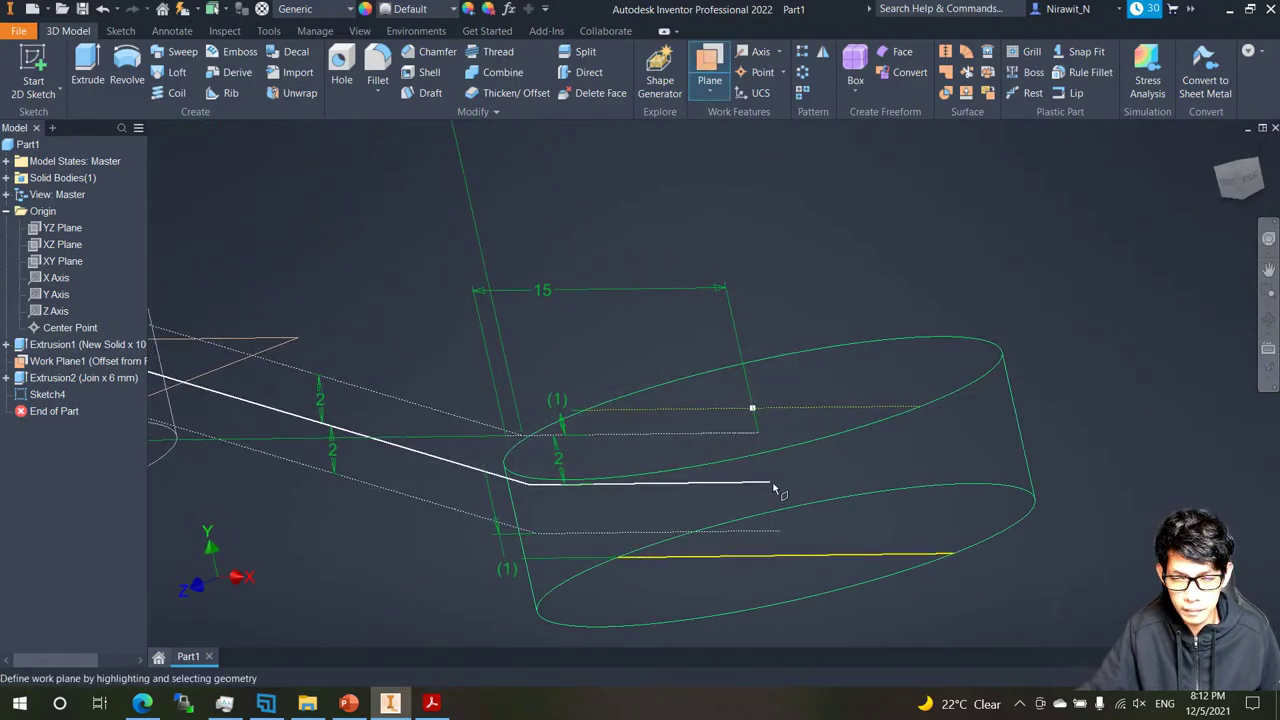
{"action": "middle_click_drag", "start_coordinate": [773, 488], "coordinate": [734, 495], "text": "shift"}
{"action": "left_click", "coordinate": [760, 55]}
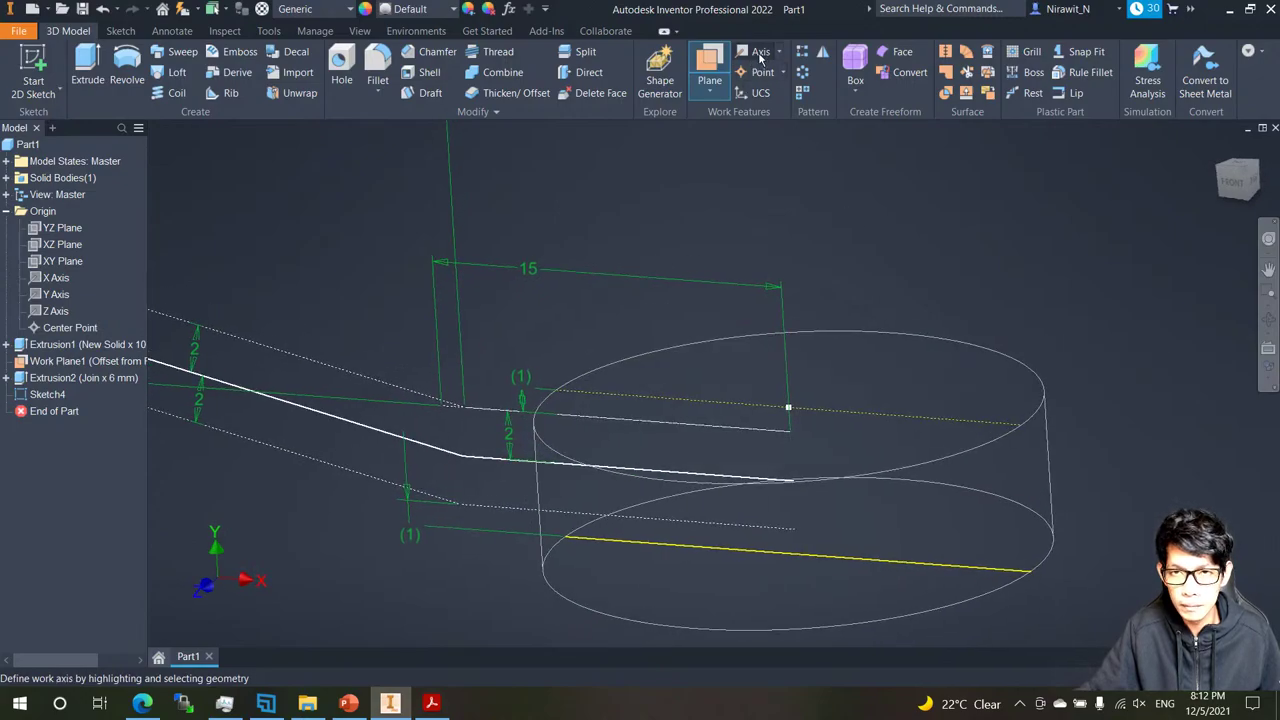
{"action": "middle_click_drag", "start_coordinate": [797, 494], "coordinate": [896, 430], "text": "shift"}
{"action": "middle_click_drag", "start_coordinate": [602, 497], "coordinate": [652, 488], "text": "shift"}
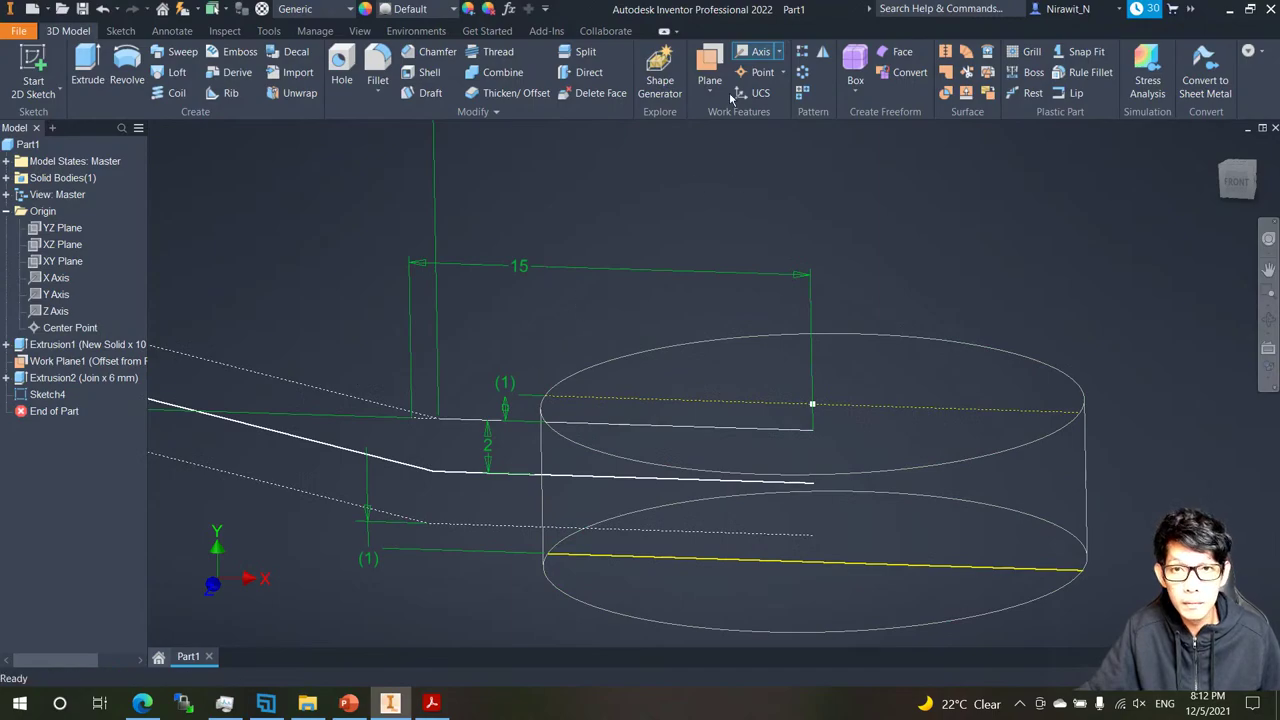
Create a work plane normal to the middle arm line through its endpoint inside the small end, and restore the home view.
{"action": "left_click", "coordinate": [709, 65]}
{"action": "left_click", "coordinate": [521, 480]}
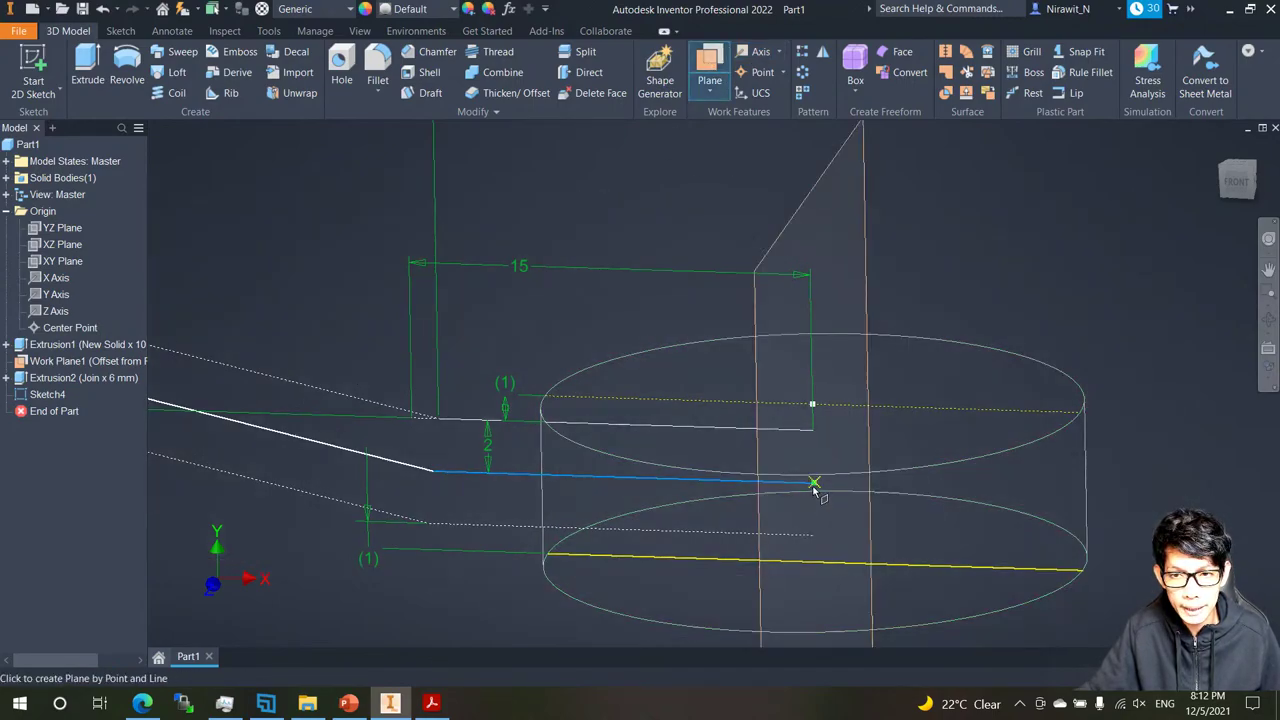
{"action": "left_click", "coordinate": [814, 487]}
{"action": "key", "text": "F6"}
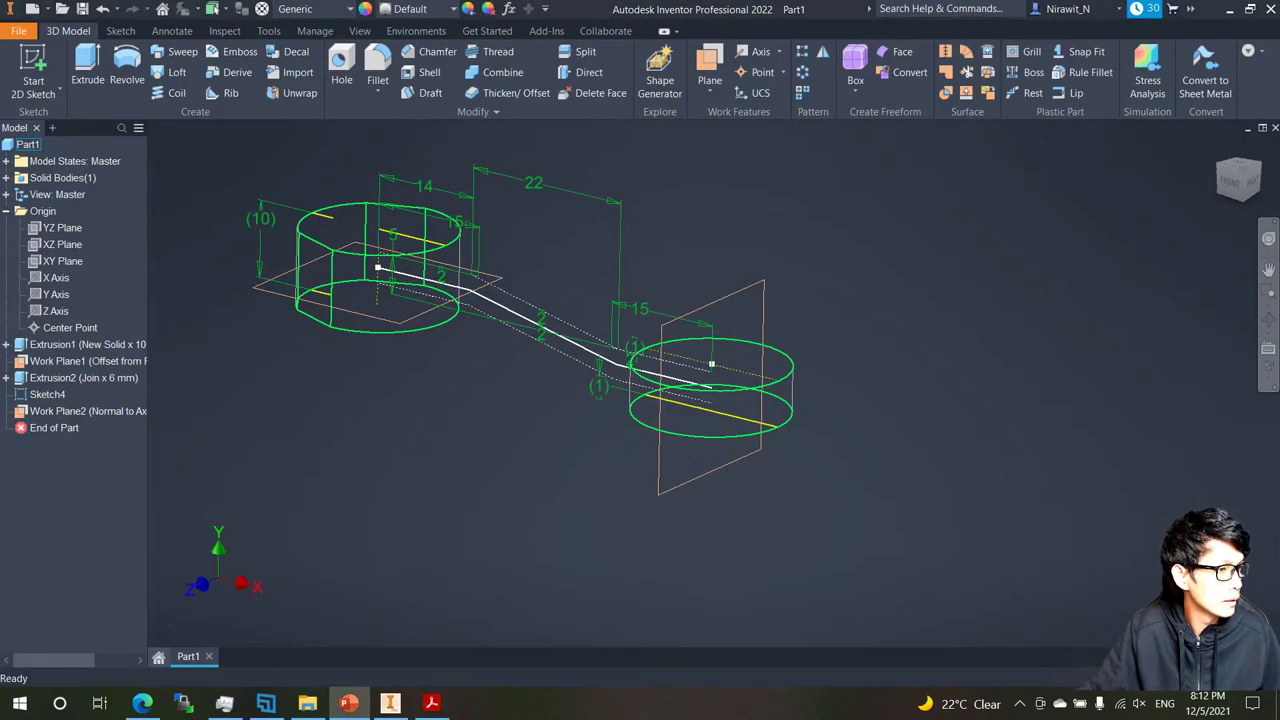
Set the visual style to Shaded with edges and start a sketch on the work plane normal to the arm's middle line.
{"action": "left_click", "coordinate": [1268, 372]}
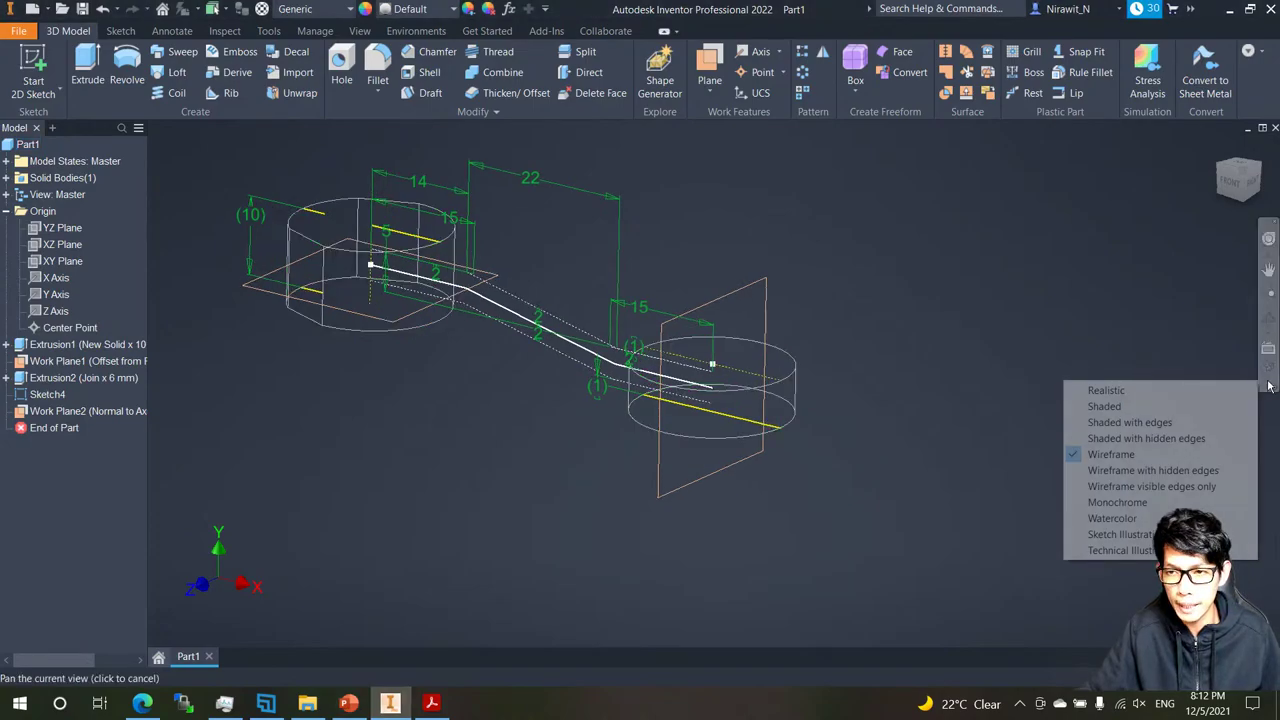
{"action": "left_click", "coordinate": [1186, 423]}
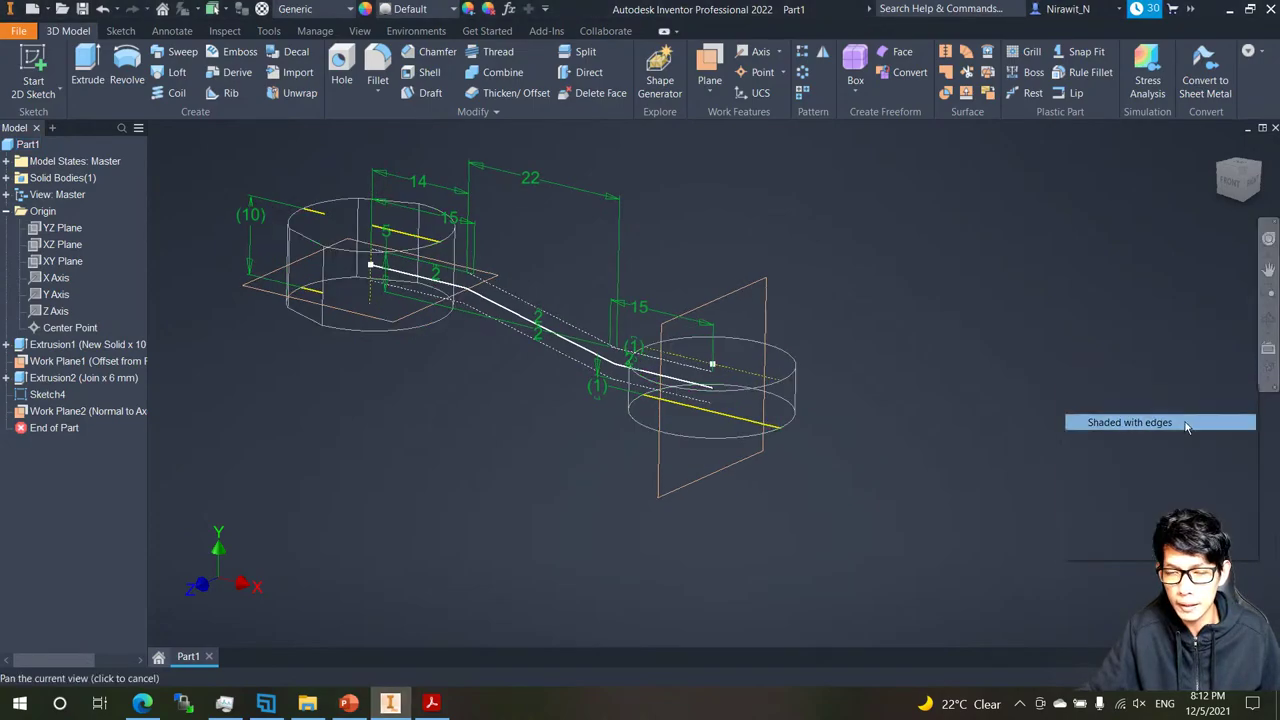
{"action": "left_click", "coordinate": [766, 286]}
{"action": "key", "text": "s"}
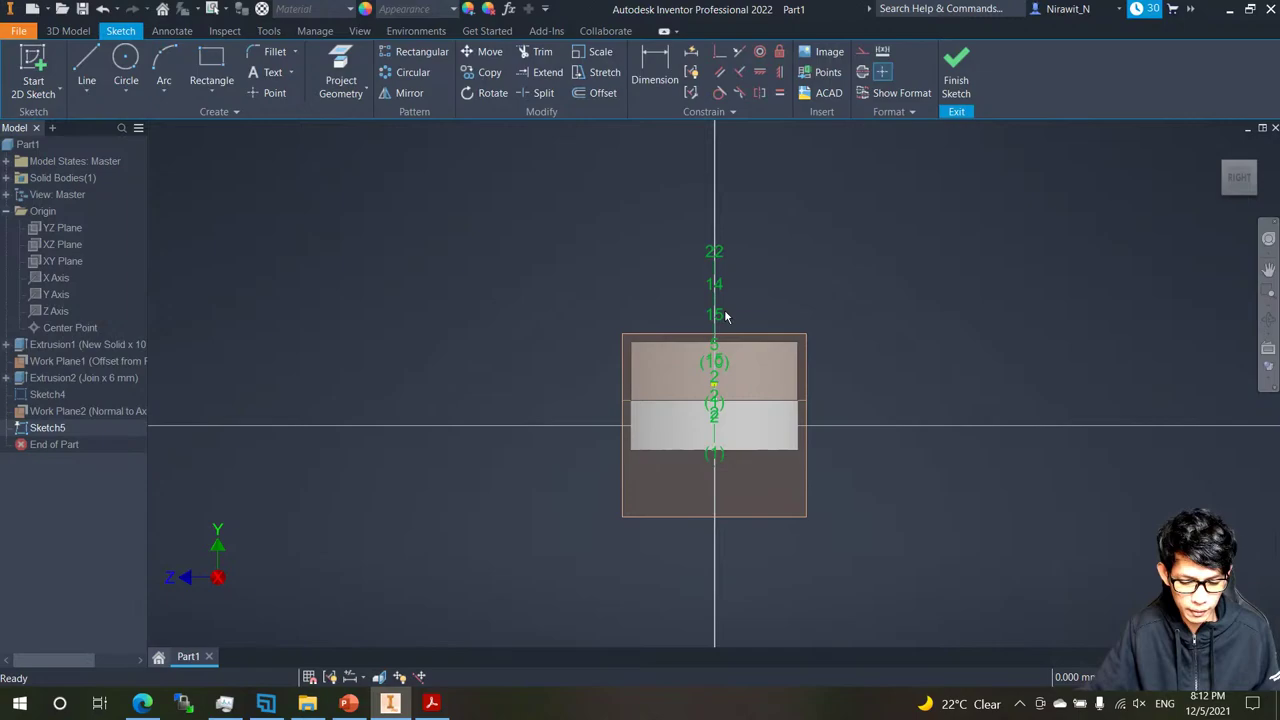
Slice the graphics at the sketch plane and project the endpoint of the arm's middle line into the sketch.
{"action": "key", "text": "F7"}
{"action": "scroll", "coordinate": [680, 420], "scroll_direction": "up", "scroll_amount": 4}
{"action": "middle_click_drag", "start_coordinate": [680, 420], "coordinate": [689, 380]}
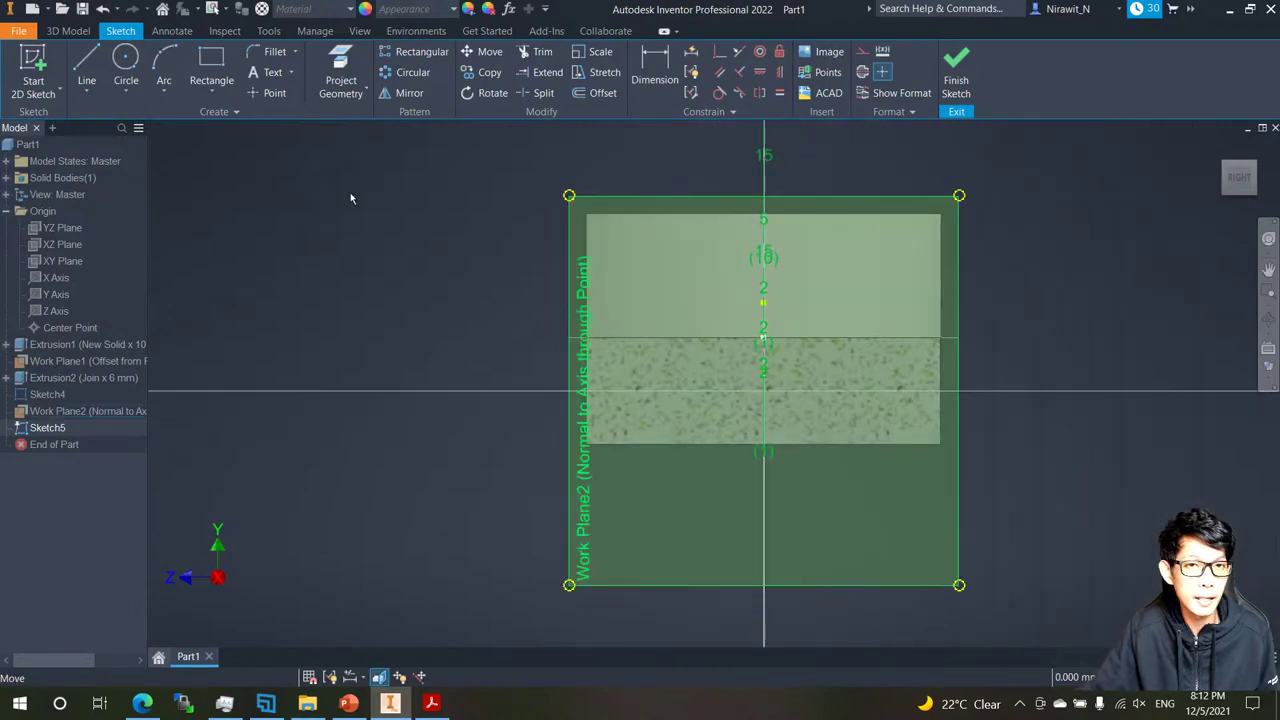
{"action": "left_click", "coordinate": [340, 62]}
{"action": "middle_click_drag", "start_coordinate": [715, 280], "coordinate": [836, 328], "text": "shift"}
{"action": "scroll", "coordinate": [740, 312], "scroll_direction": "up", "scroll_amount": 3}
{"action": "scroll", "coordinate": [470, 300], "scroll_direction": "down", "scroll_amount": 5}
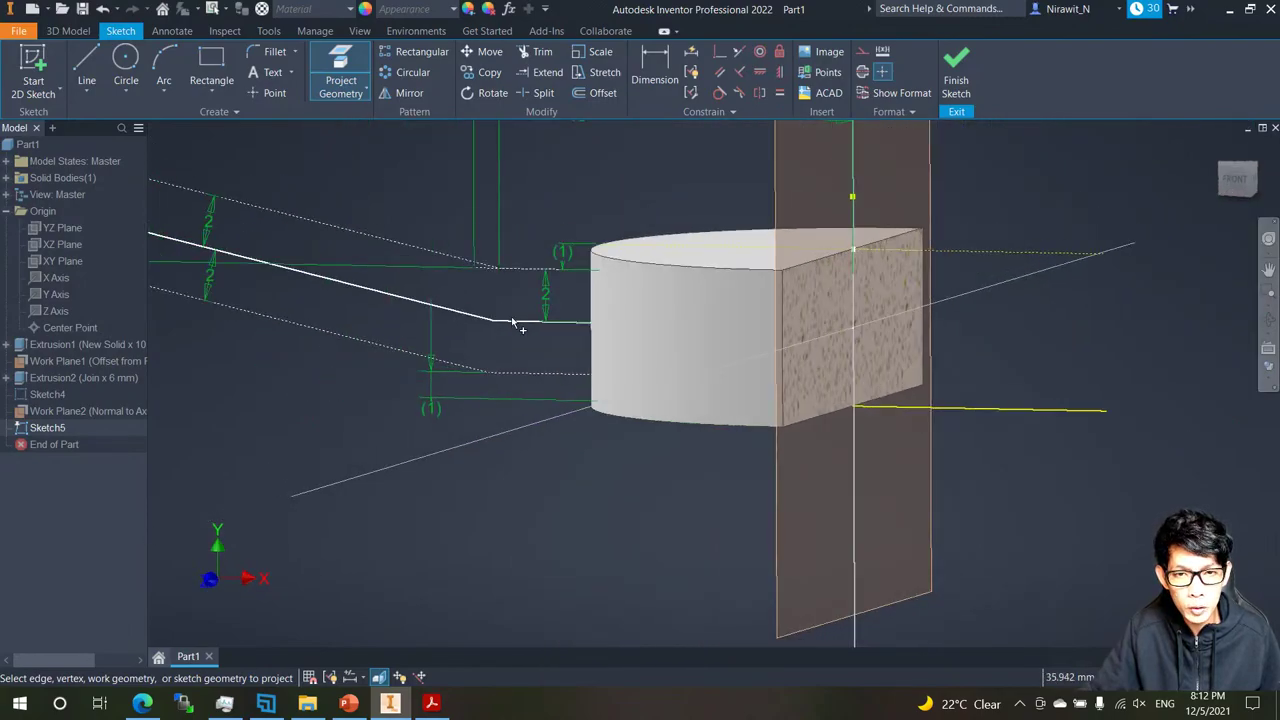
{"action": "left_click", "coordinate": [856, 327]}
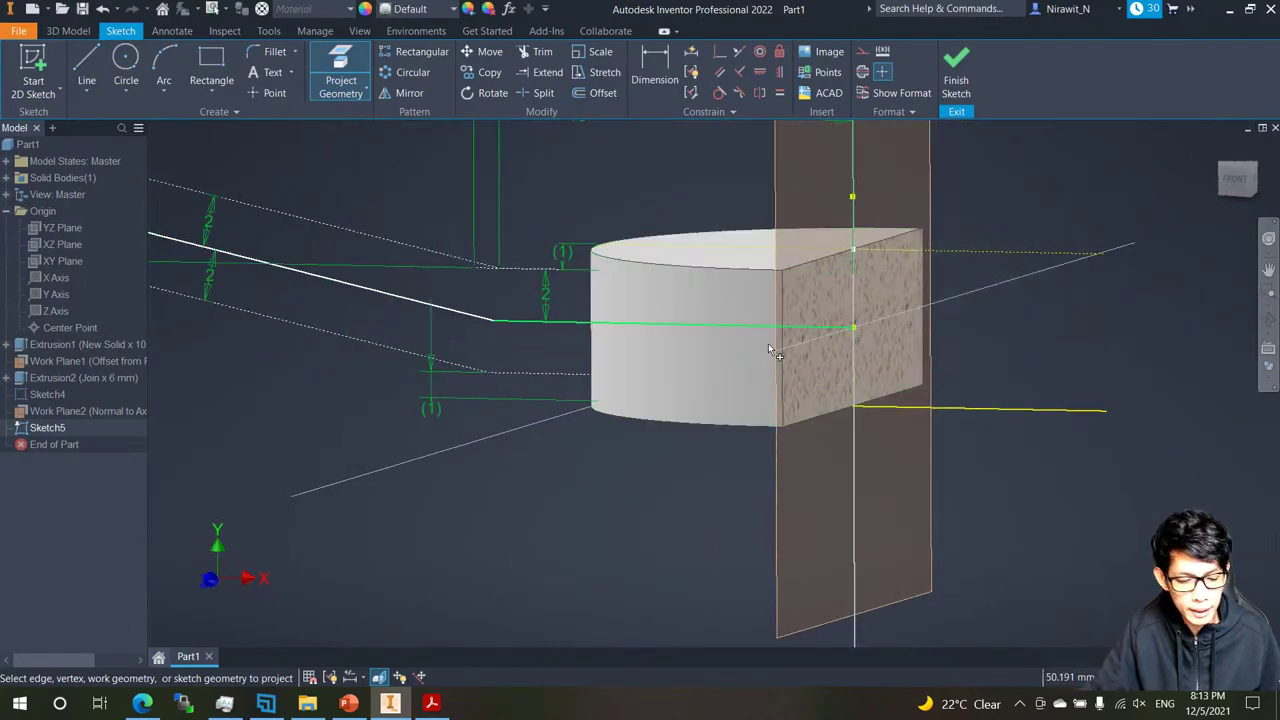
{"action": "middle_click_drag", "start_coordinate": [768, 343], "coordinate": [726, 341], "text": "shift"}
{"action": "key", "text": "Escape"}
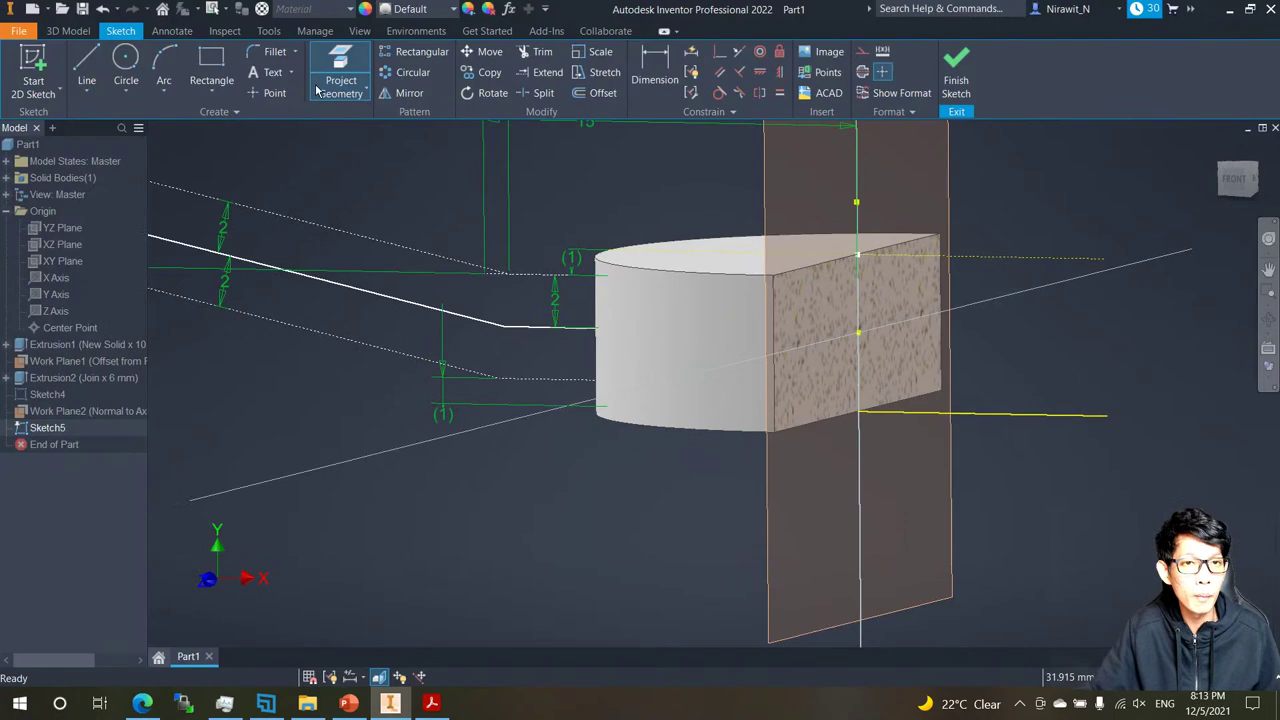
Draw a two-point center rectangle 10 mm wide and 4 mm high, centred on the projected endpoint.
{"action": "left_click", "coordinate": [212, 88]}
{"action": "left_click", "coordinate": [243, 192]}
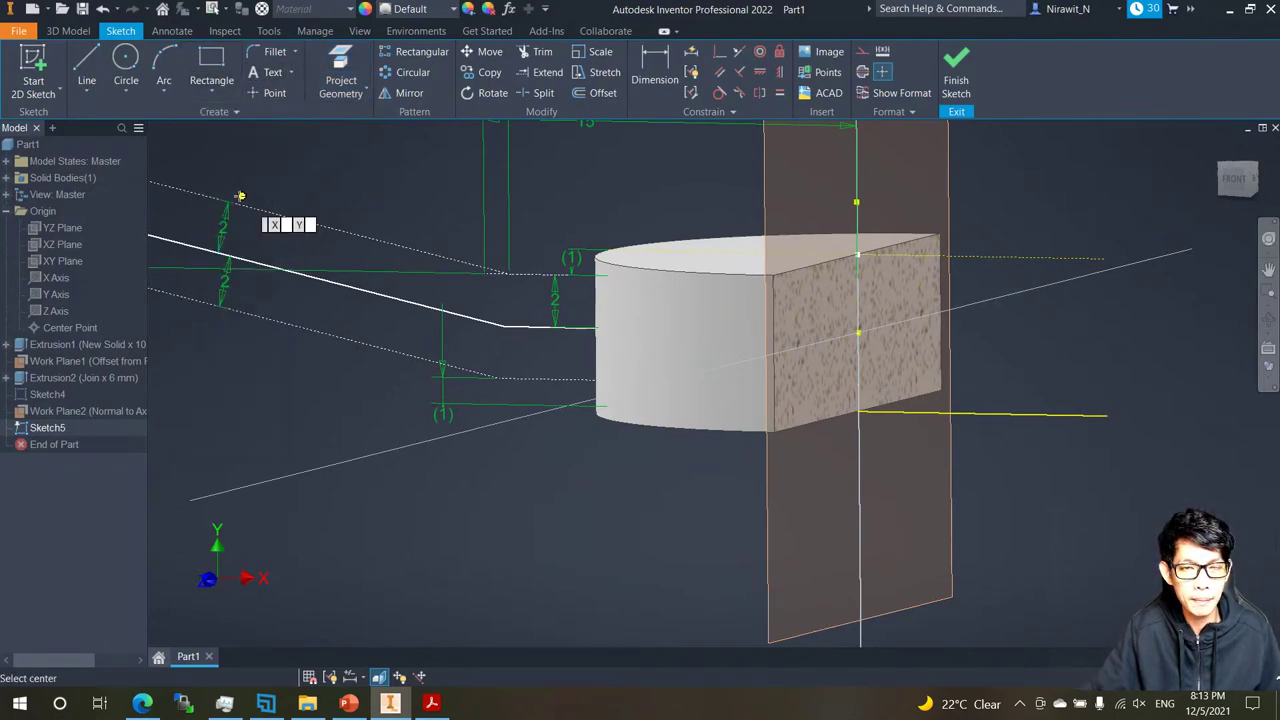
{"action": "scroll", "coordinate": [608, 277], "scroll_direction": "up", "scroll_amount": 3}
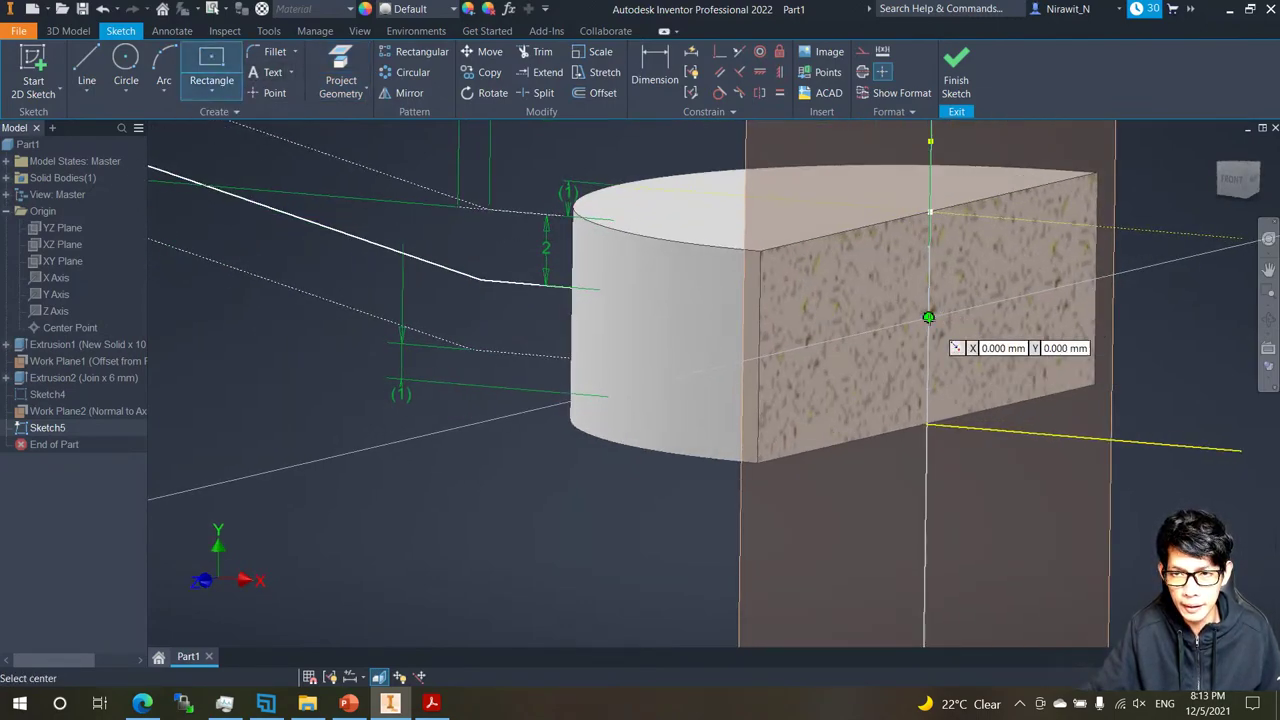
{"action": "left_click", "coordinate": [930, 317]}
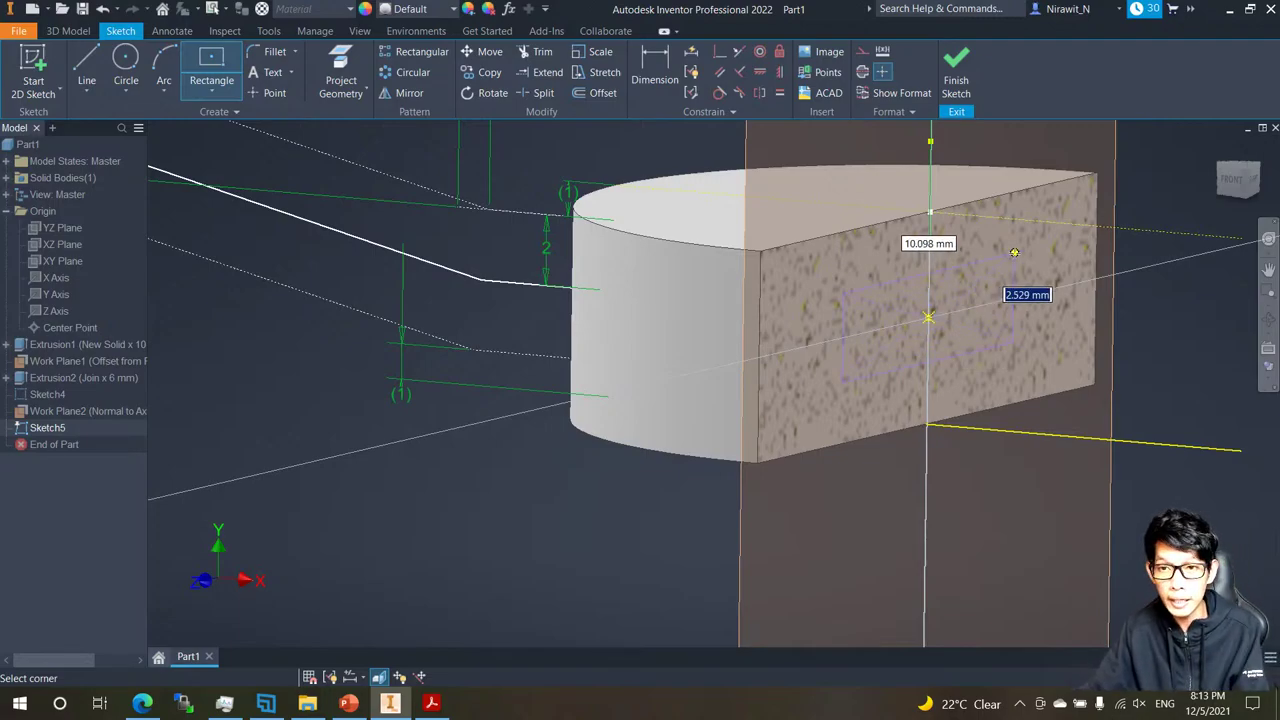
{"action": "type", "text": "4"}
{"action": "key", "text": "Tab"}
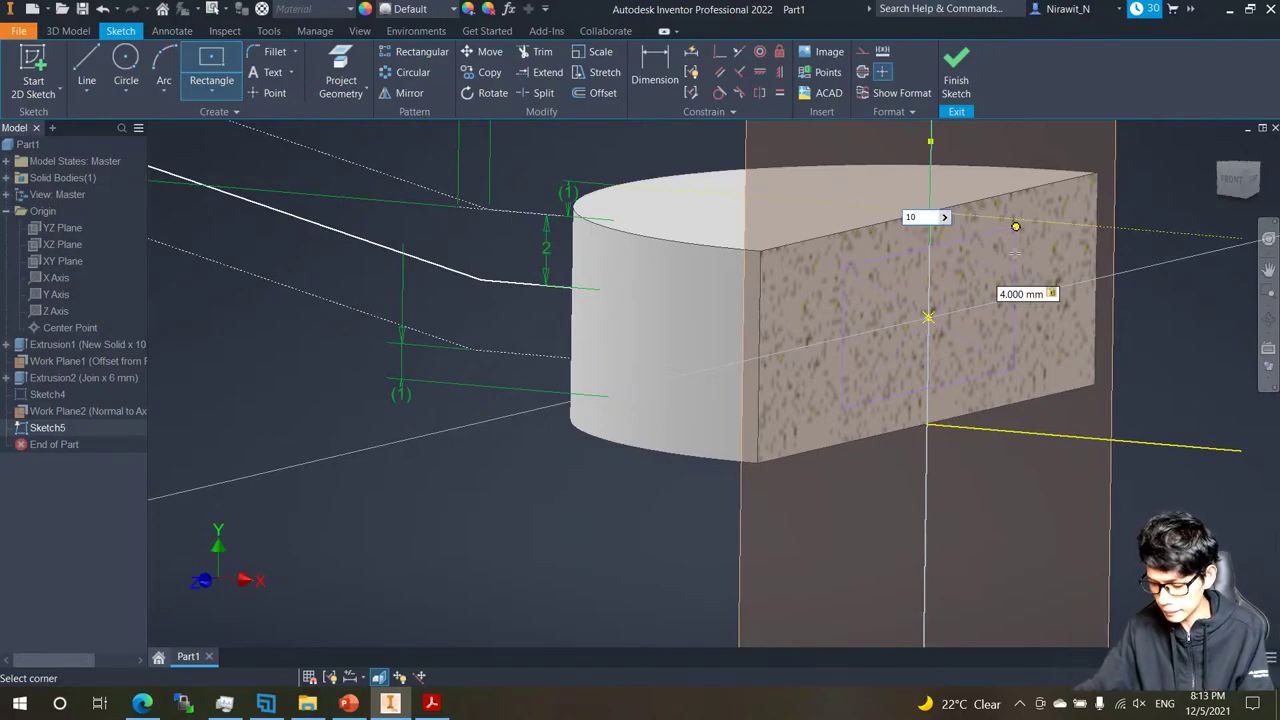
{"action": "type", "text": "10"}
{"action": "key", "text": "Return"}
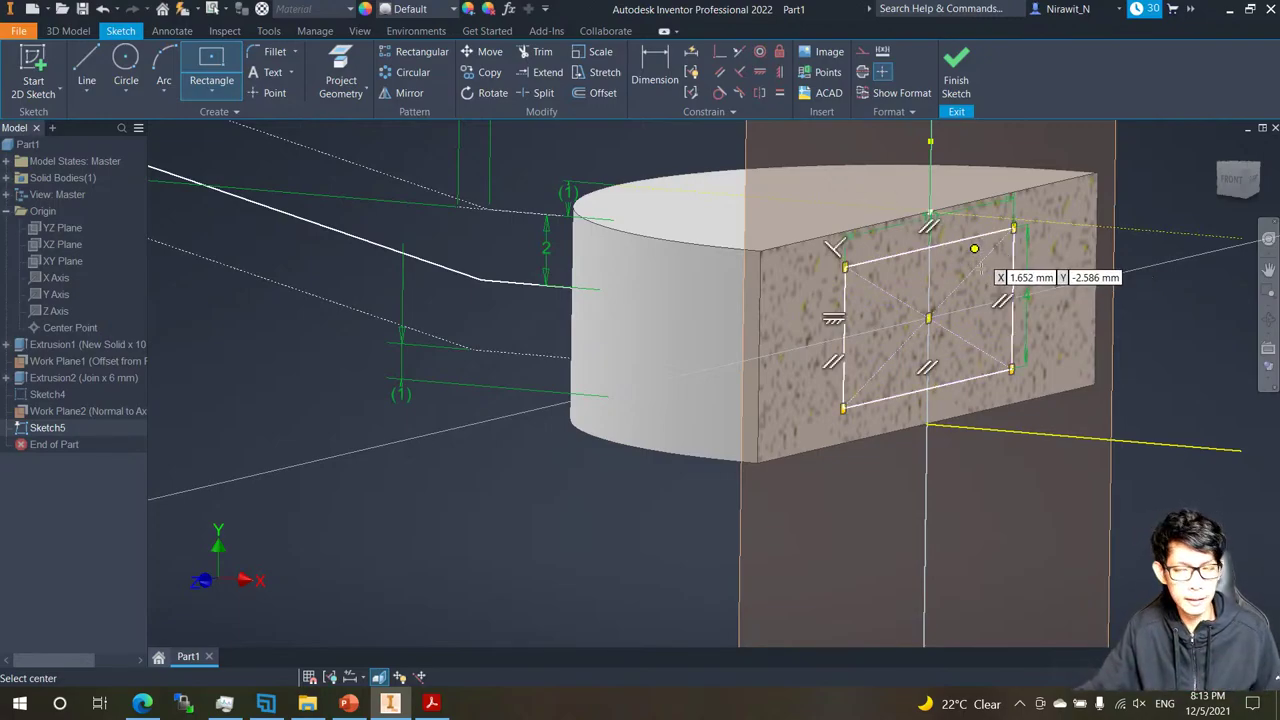
Move the rectangle's height and width dimensions clear of the small end and finish the sketch.
{"action": "mouse_move", "coordinate": [1012, 283]}
{"action": "middle_mouse_down", "text": "shift"}
{"action": "mouse_move", "coordinate": [894, 286]}
{"action": "mouse_move", "coordinate": [717, 323]}
{"action": "middle_mouse_up", "text": "shift"}
{"action": "middle_click_drag", "start_coordinate": [940, 338], "coordinate": [861, 341], "text": "shift"}
{"action": "middle_click_drag", "start_coordinate": [903, 298], "coordinate": [874, 348], "text": "shift"}
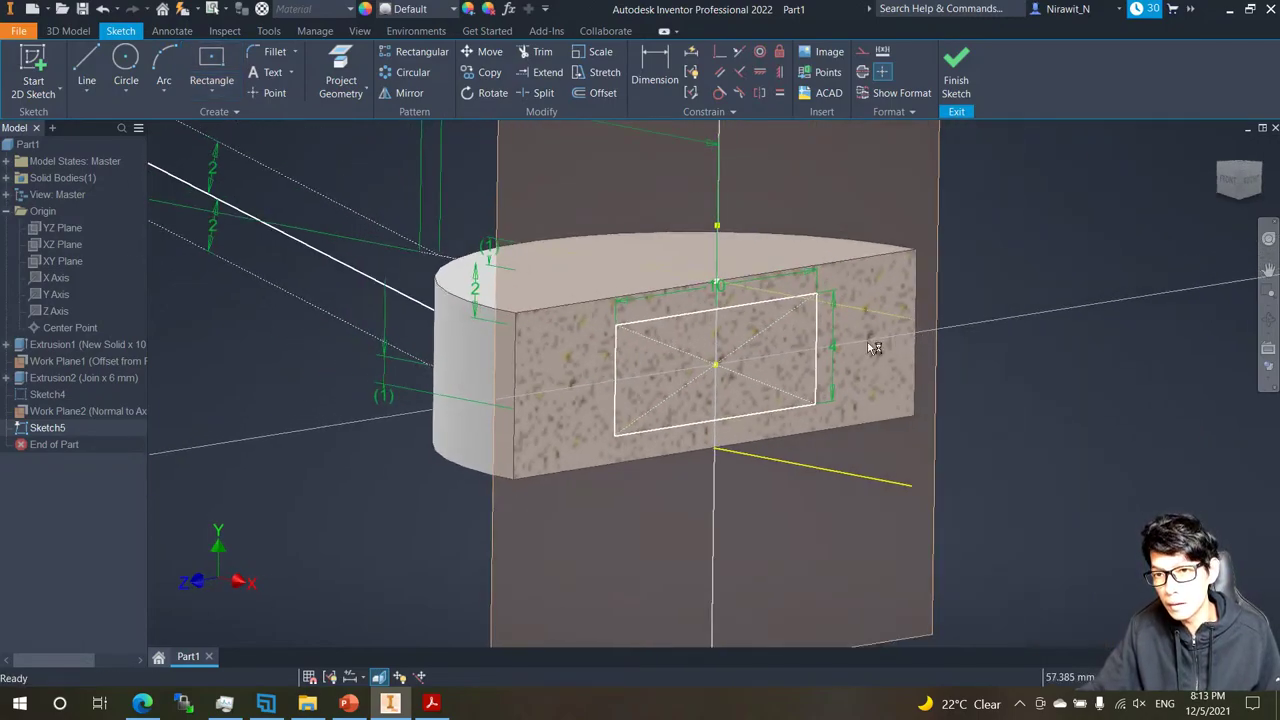
{"action": "left_click_drag", "start_coordinate": [832, 349], "coordinate": [975, 304]}
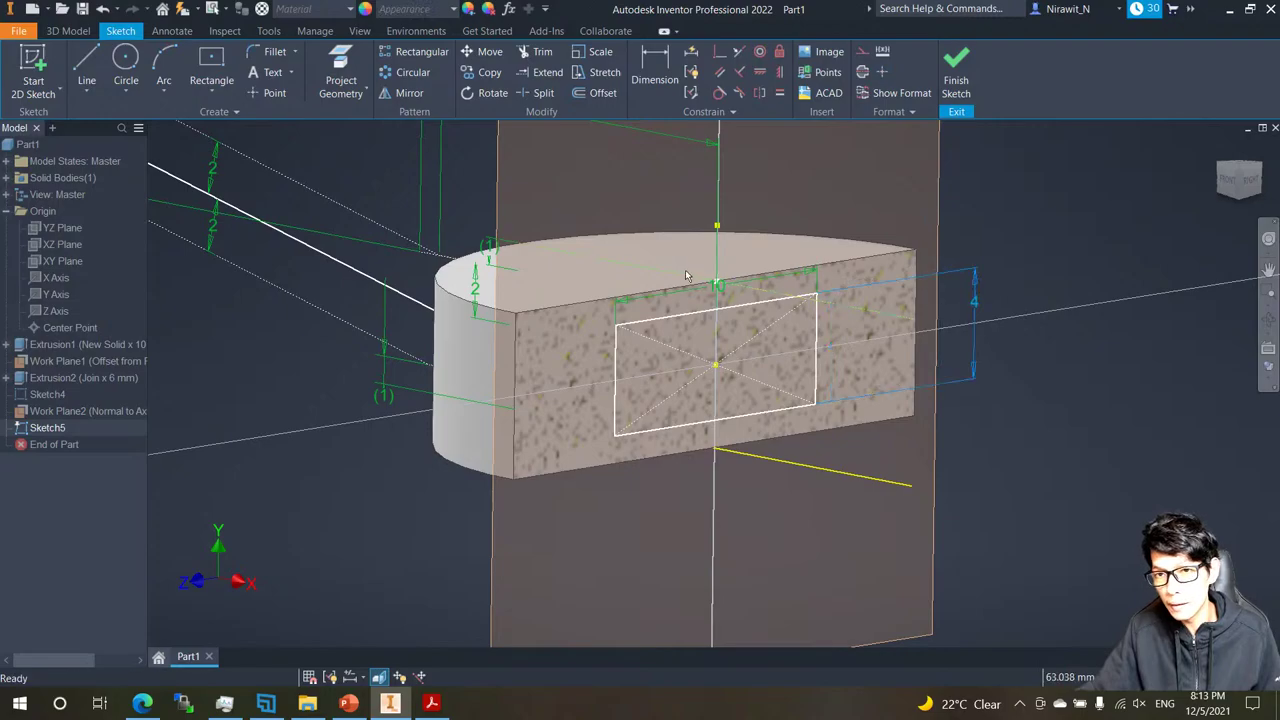
{"action": "left_click", "coordinate": [718, 299]}
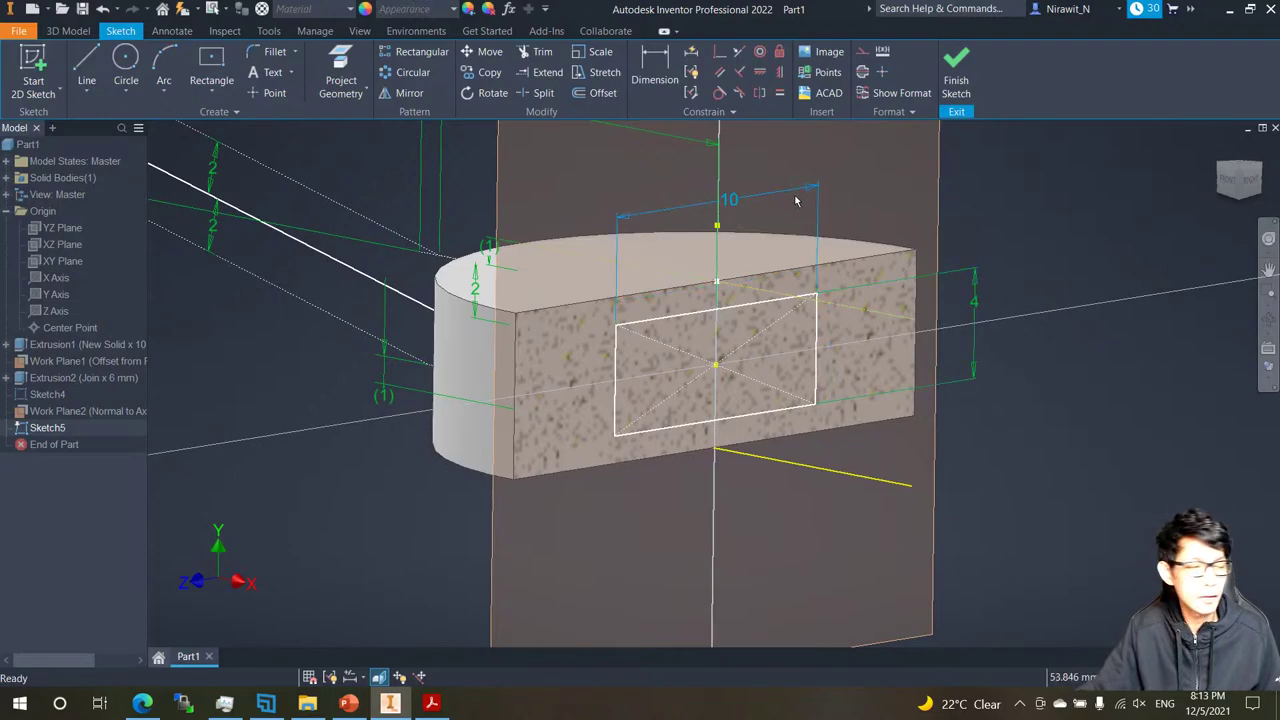
{"action": "left_click", "coordinate": [826, 222]}
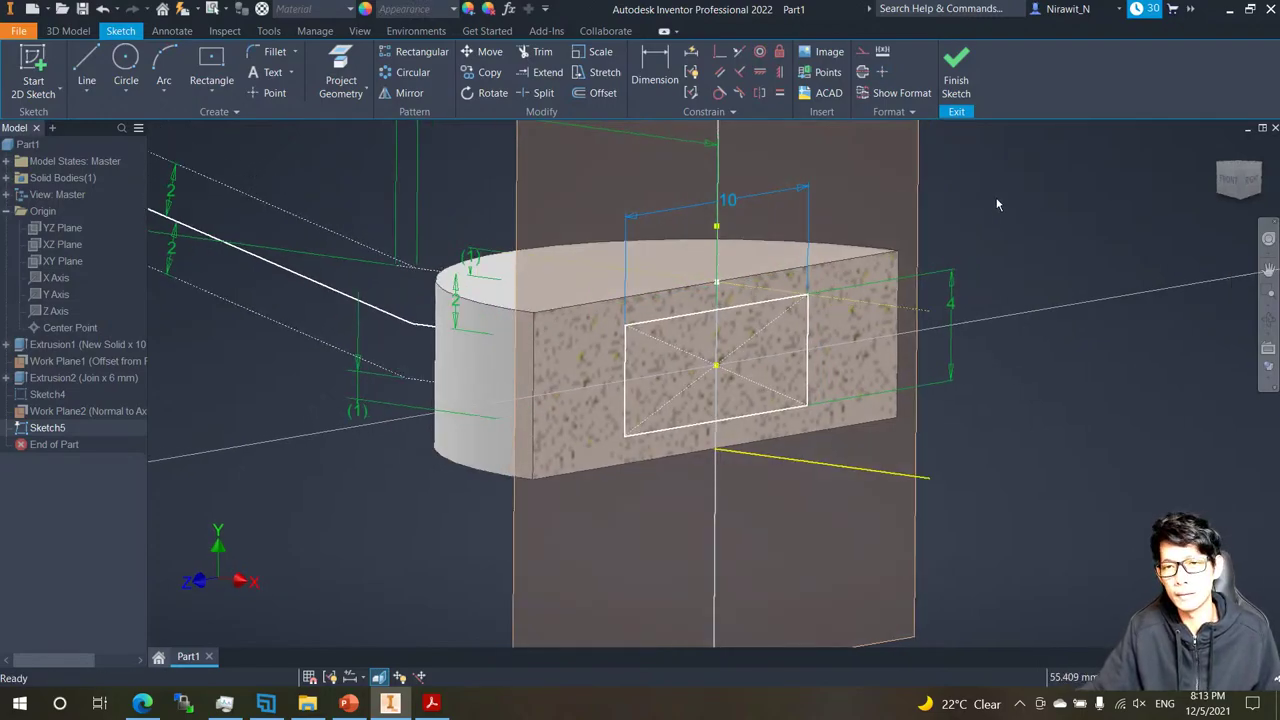
{"action": "left_click", "coordinate": [956, 80]}
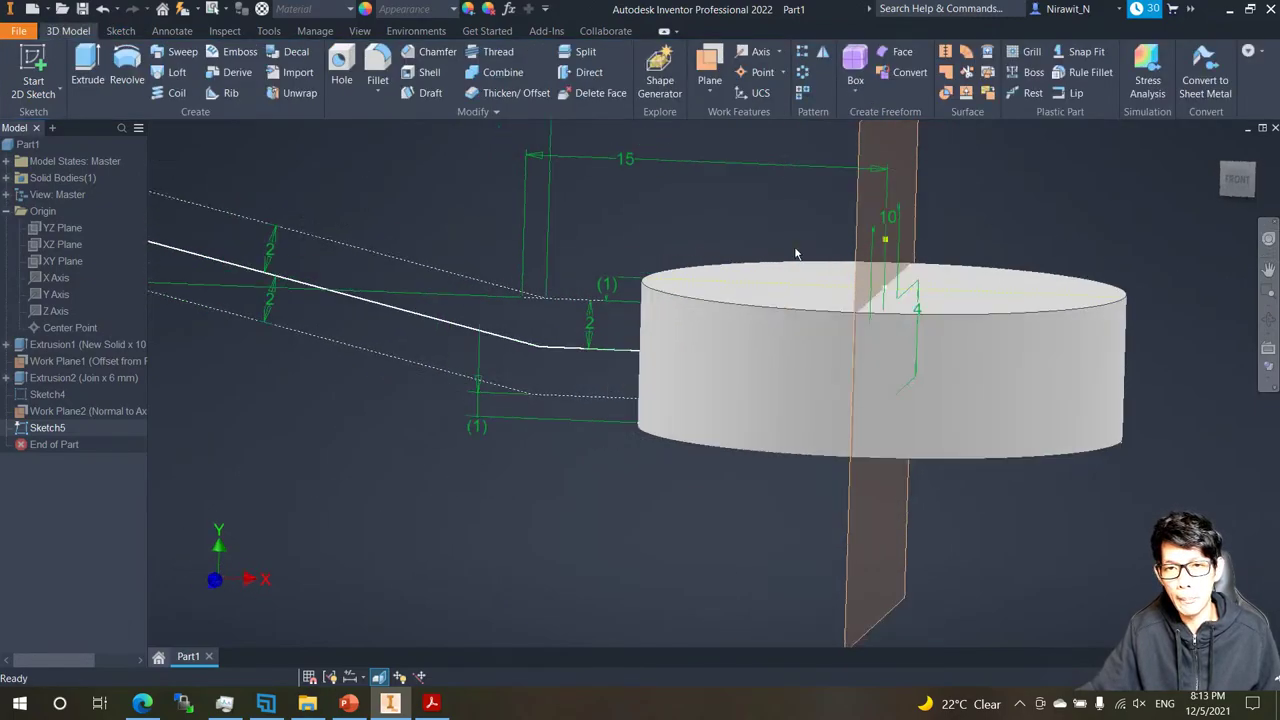
Sweep the rectangular profile along the three connected segments of the arm's middle line, joining it to the solid.
{"action": "left_click", "coordinate": [181, 53]}
{"action": "left_click", "coordinate": [176, 51]}
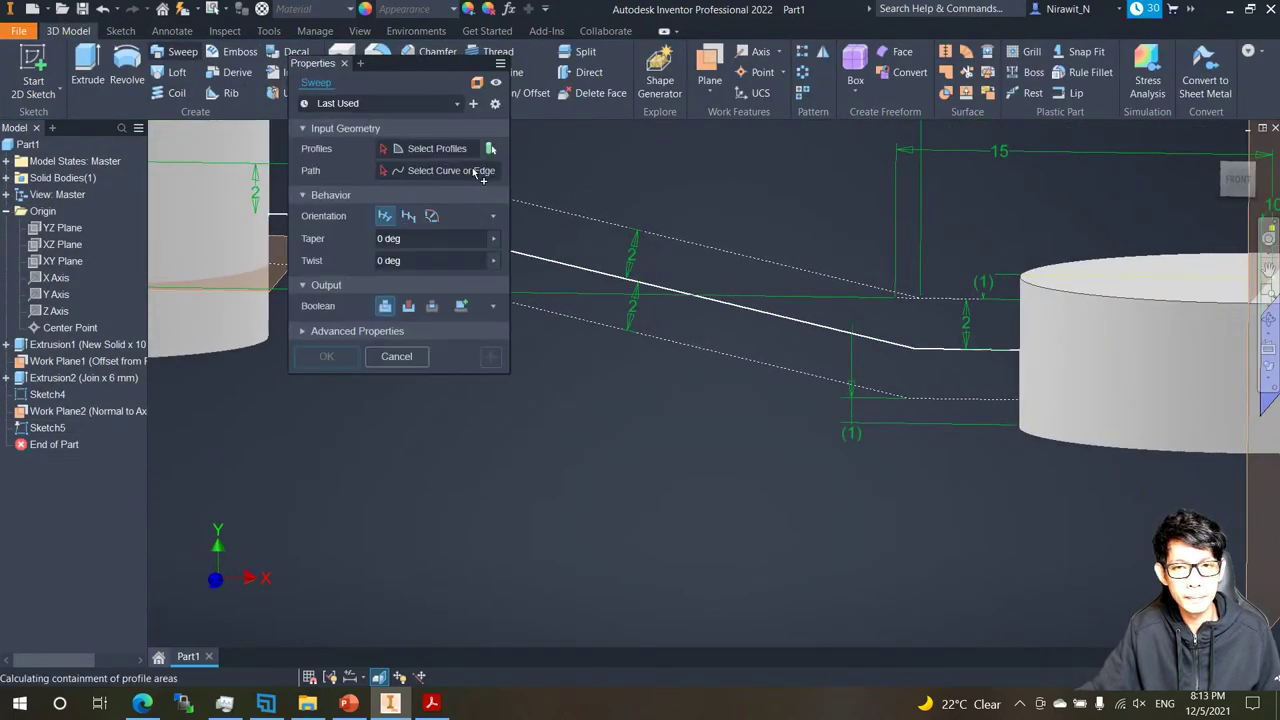
{"action": "scroll", "coordinate": [838, 319], "scroll_direction": "down", "scroll_amount": 4}
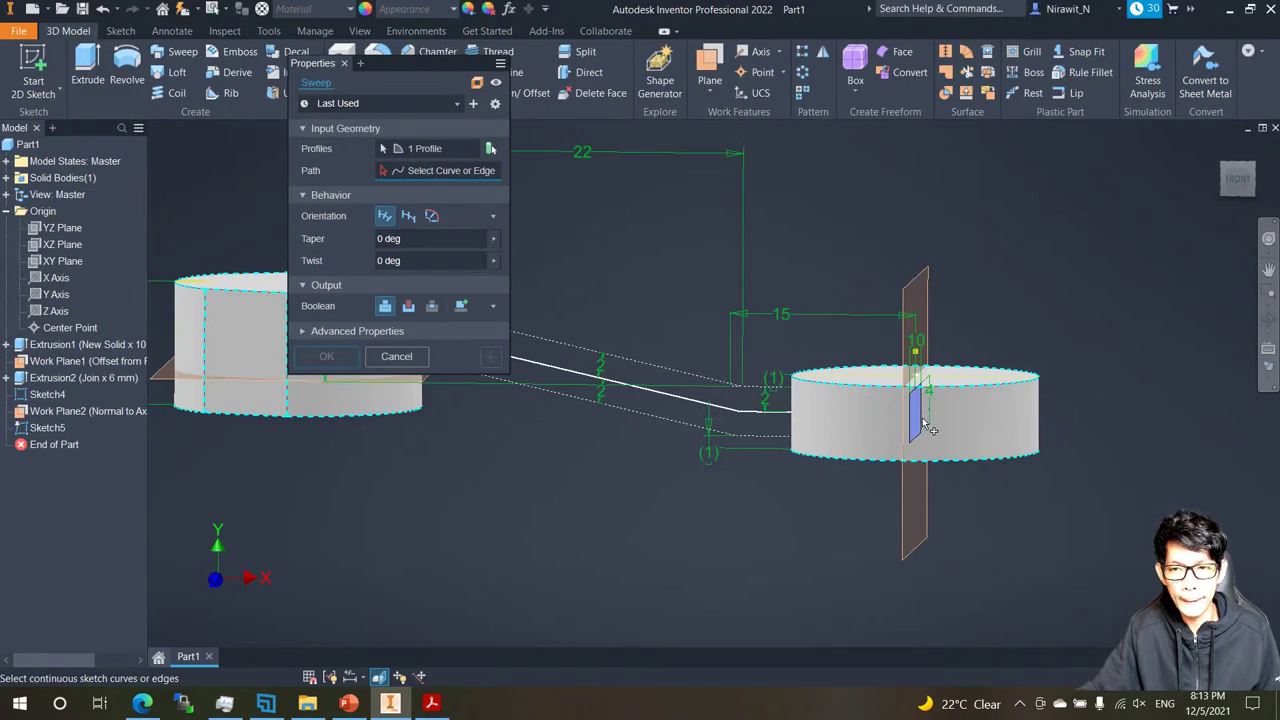
{"action": "left_click", "coordinate": [763, 415]}
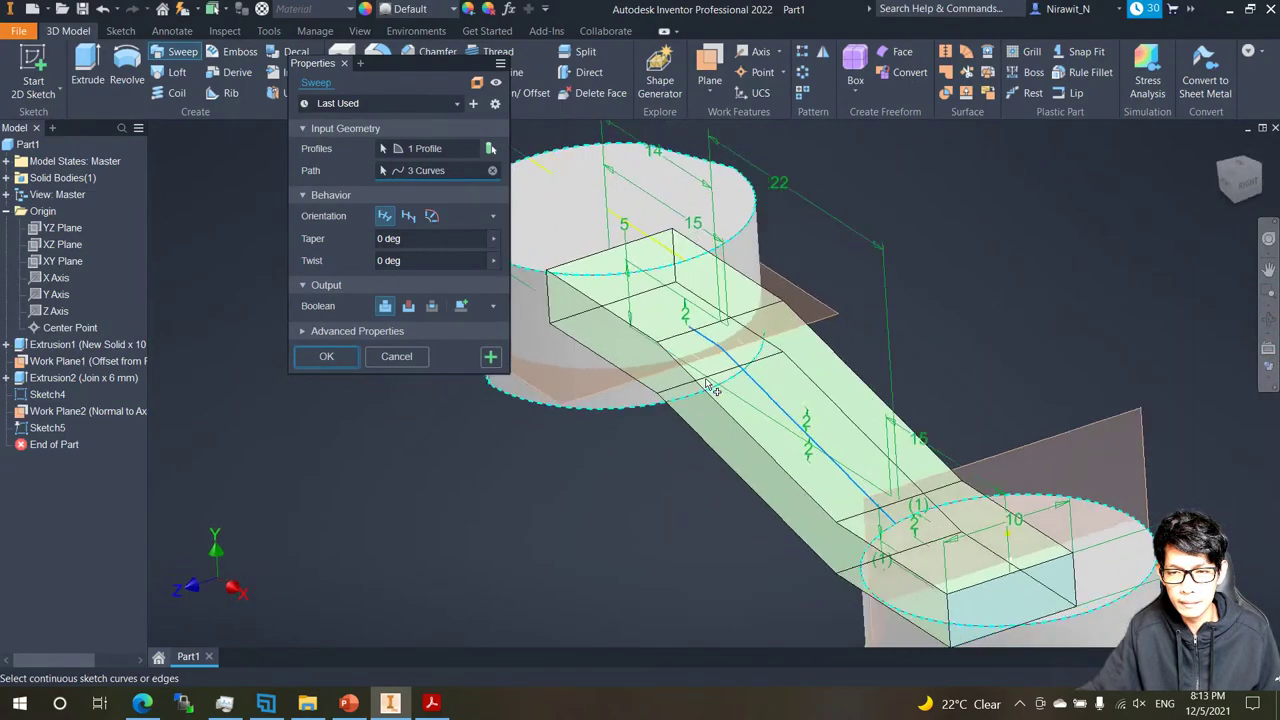
{"action": "left_click", "coordinate": [331, 360]}
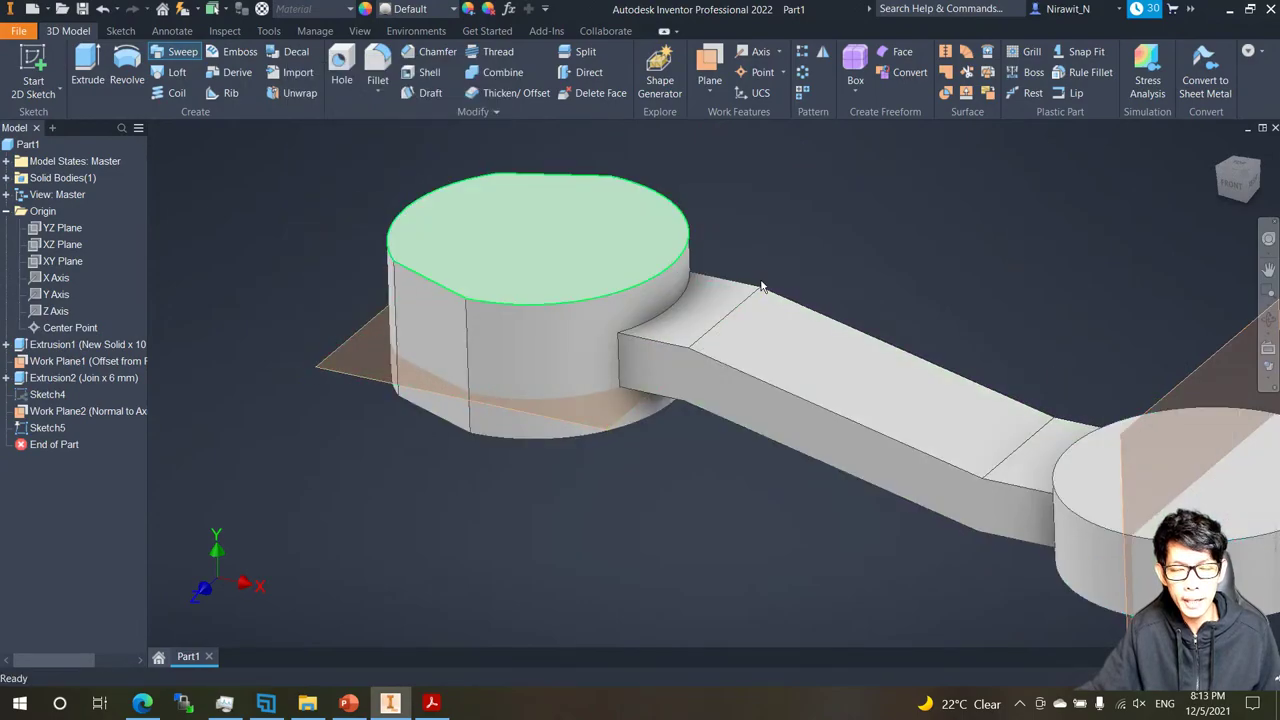
Set up a 15 mm constant-radius fillet on the two bend edges of the arm's upper face.
{"action": "middle_click_drag", "start_coordinate": [852, 320], "coordinate": [779, 428], "text": "shift"}
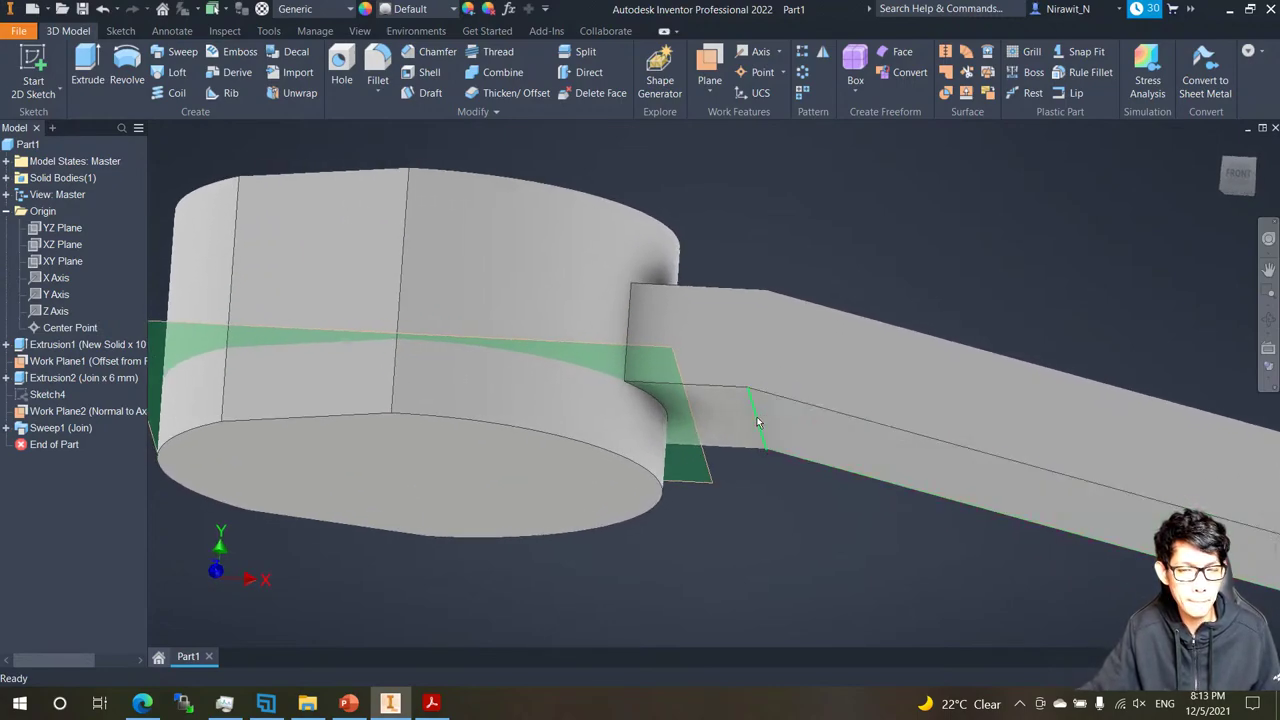
{"action": "middle_click_drag", "start_coordinate": [757, 421], "coordinate": [743, 324], "text": "shift"}
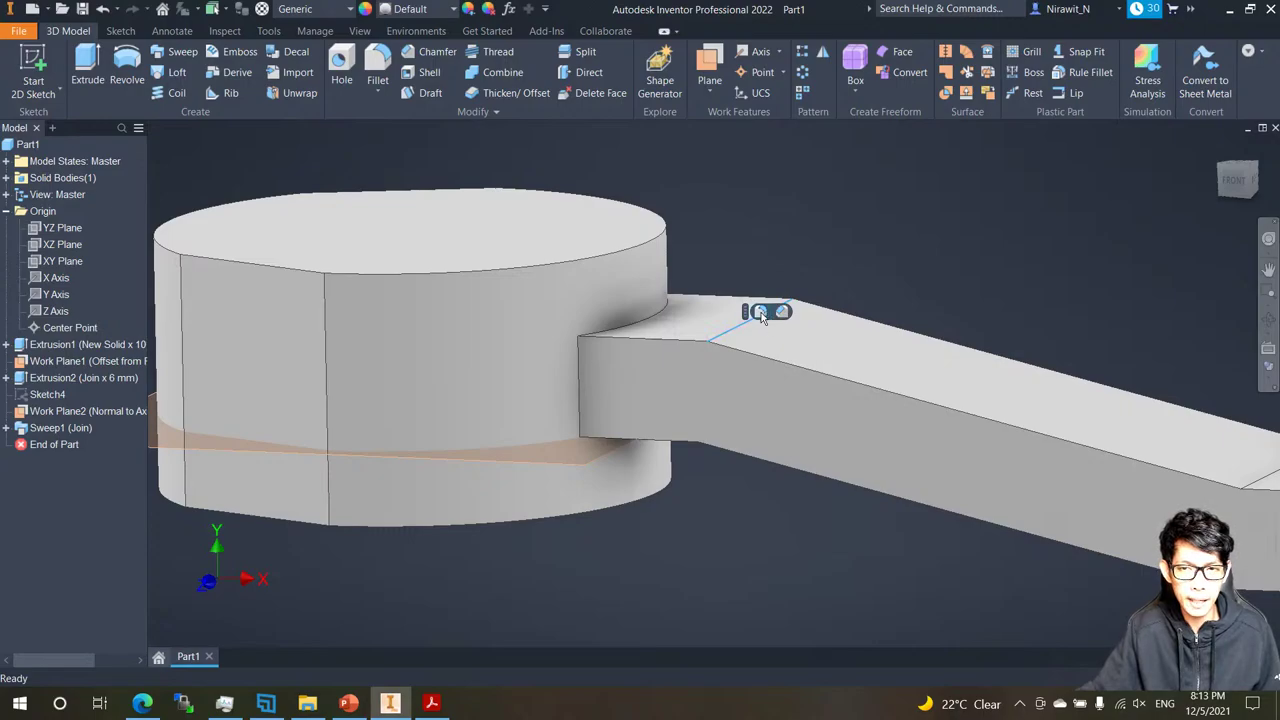
{"action": "key", "text": "f"}
{"action": "left_click", "coordinate": [755, 306]}
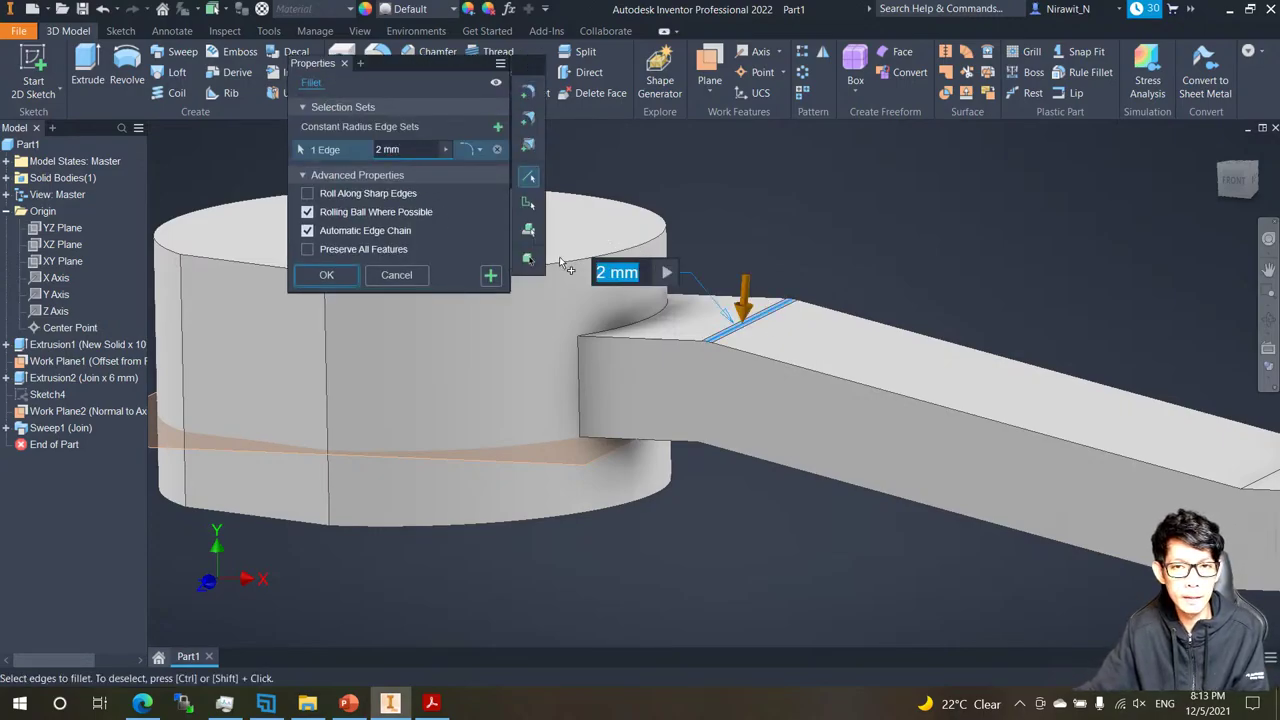
{"action": "type", "text": "15"}
{"action": "scroll", "coordinate": [1000, 350], "scroll_direction": "down", "scroll_amount": 4}
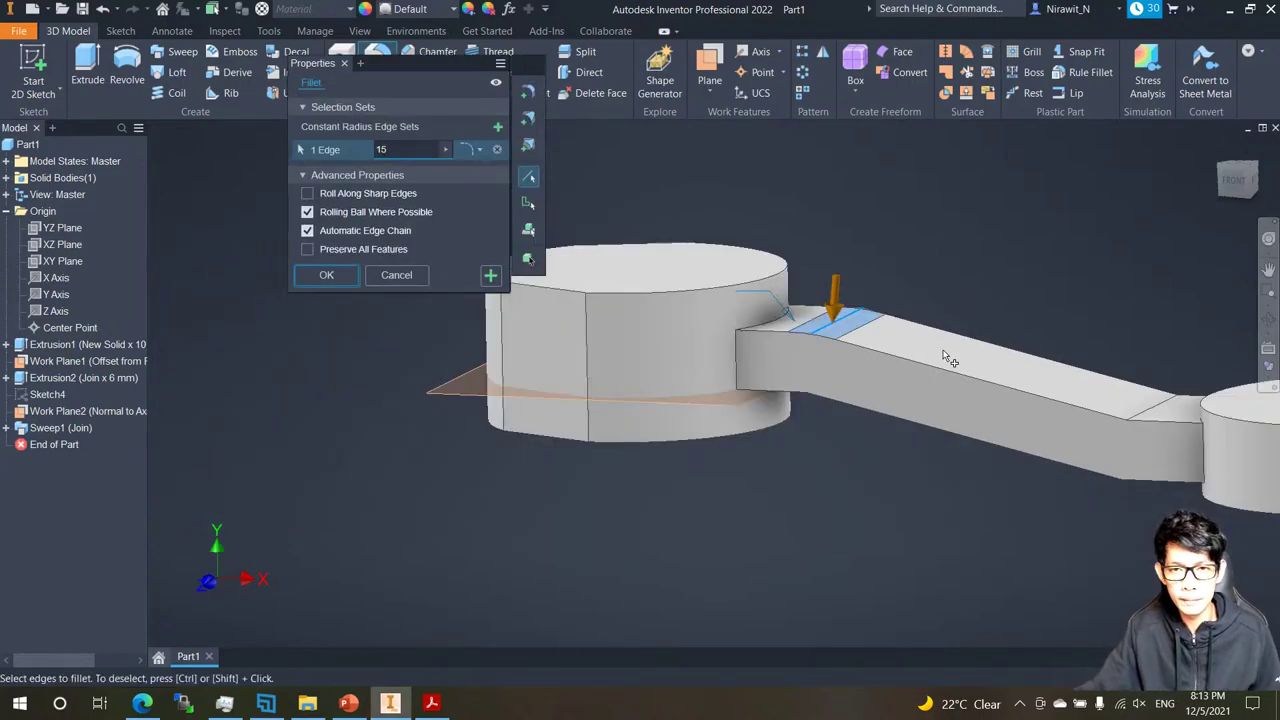
{"action": "scroll", "coordinate": [990, 355], "scroll_direction": "up", "scroll_amount": 3}
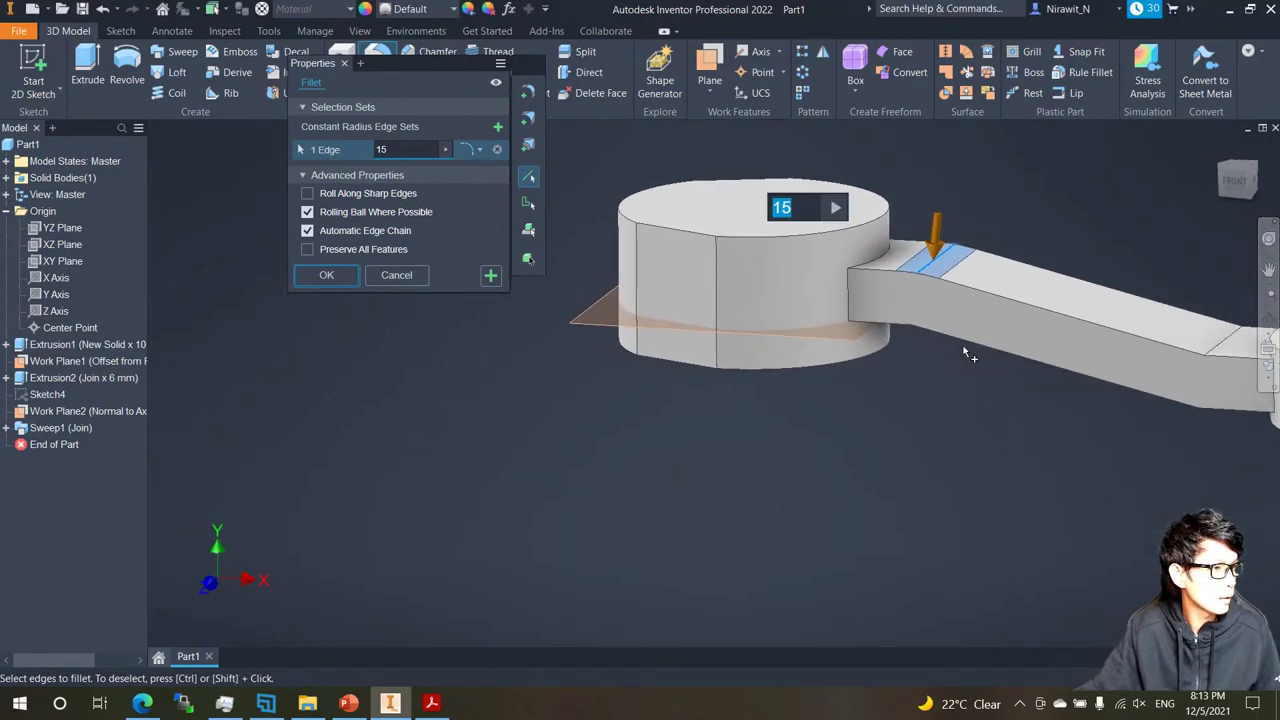
{"action": "middle_click_drag", "start_coordinate": [1170, 352], "coordinate": [1057, 354]}
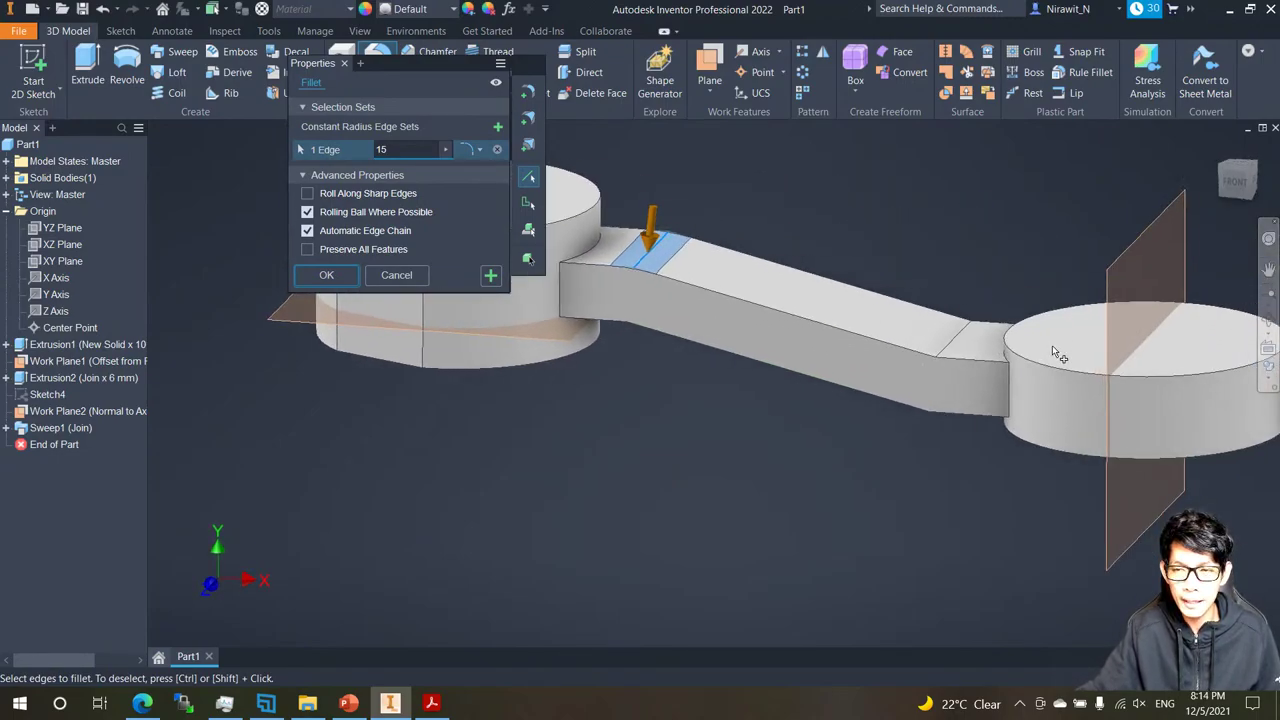
{"action": "scroll", "coordinate": [945, 347], "scroll_direction": "up", "scroll_amount": 1}
{"action": "left_click", "coordinate": [956, 345]}
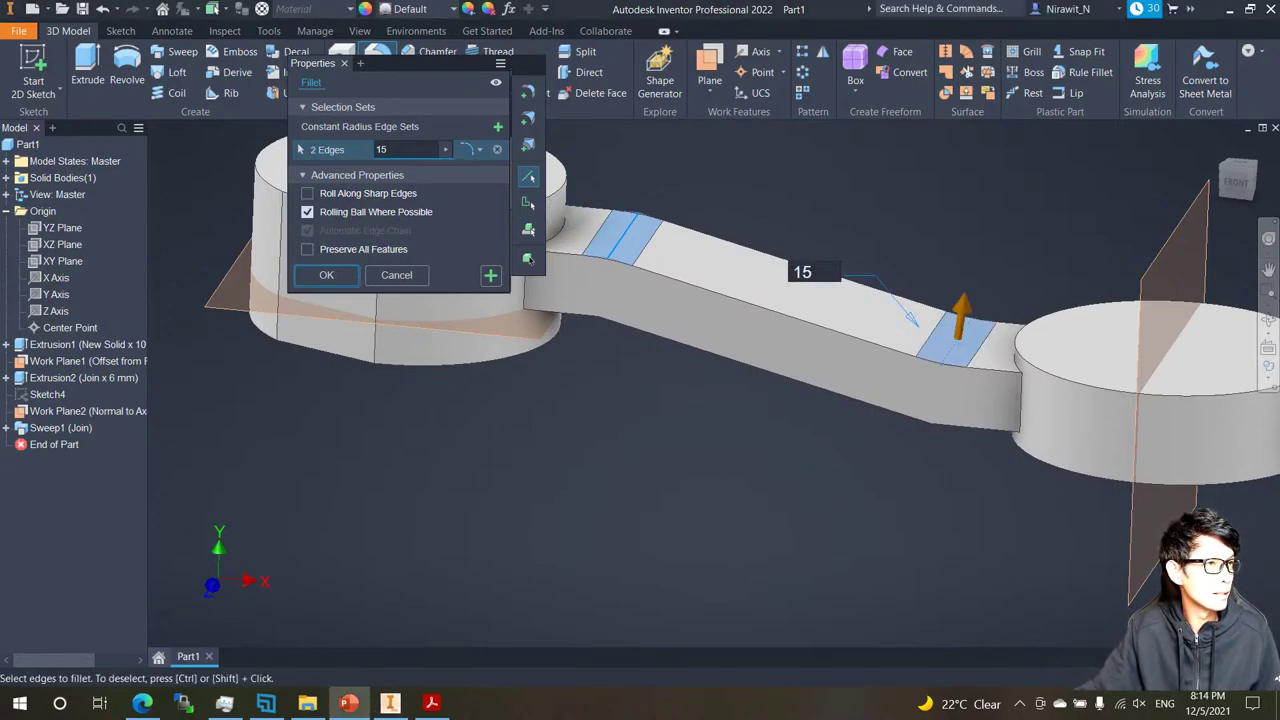
Check the arm radii on section A-A in the PowerPoint slide, return to Inventor and apply the fillet, keeping the command open for another.
{"action": "mouse_move", "coordinate": [0, 85]}
{"action": "left_mouse_down"}
{"action": "mouse_move", "coordinate": [100, 80]}
{"action": "mouse_move", "coordinate": [586, 147]}
{"action": "mouse_move", "coordinate": [600, 1]}
{"action": "left_mouse_up"}
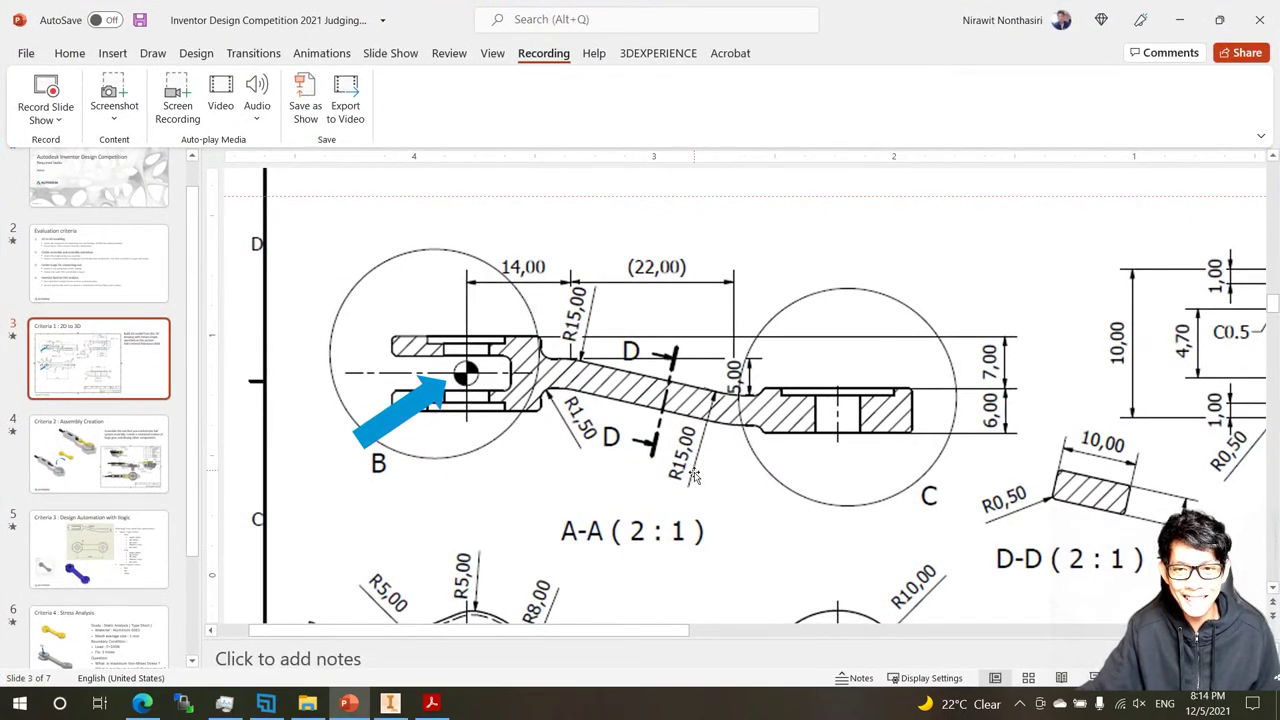
{"action": "left_click_drag", "start_coordinate": [934, 32], "coordinate": [0, 80]}
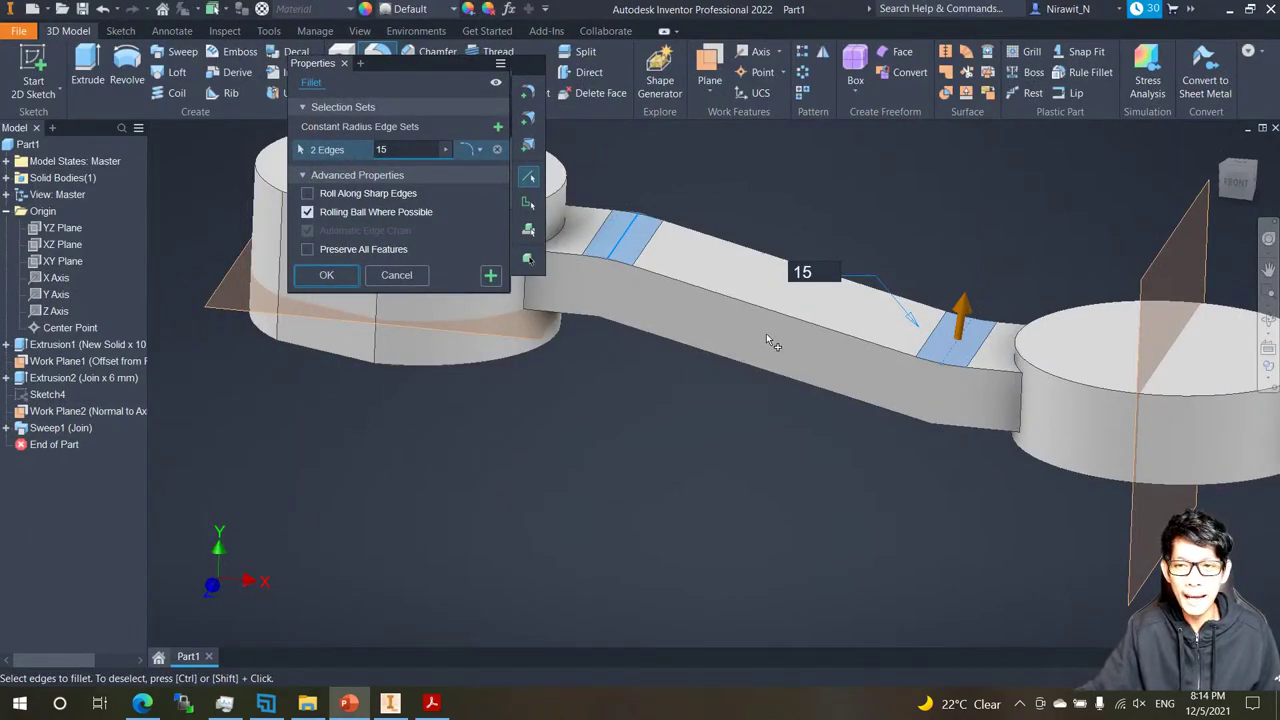
{"action": "middle_click_drag", "start_coordinate": [651, 350], "coordinate": [727, 412]}
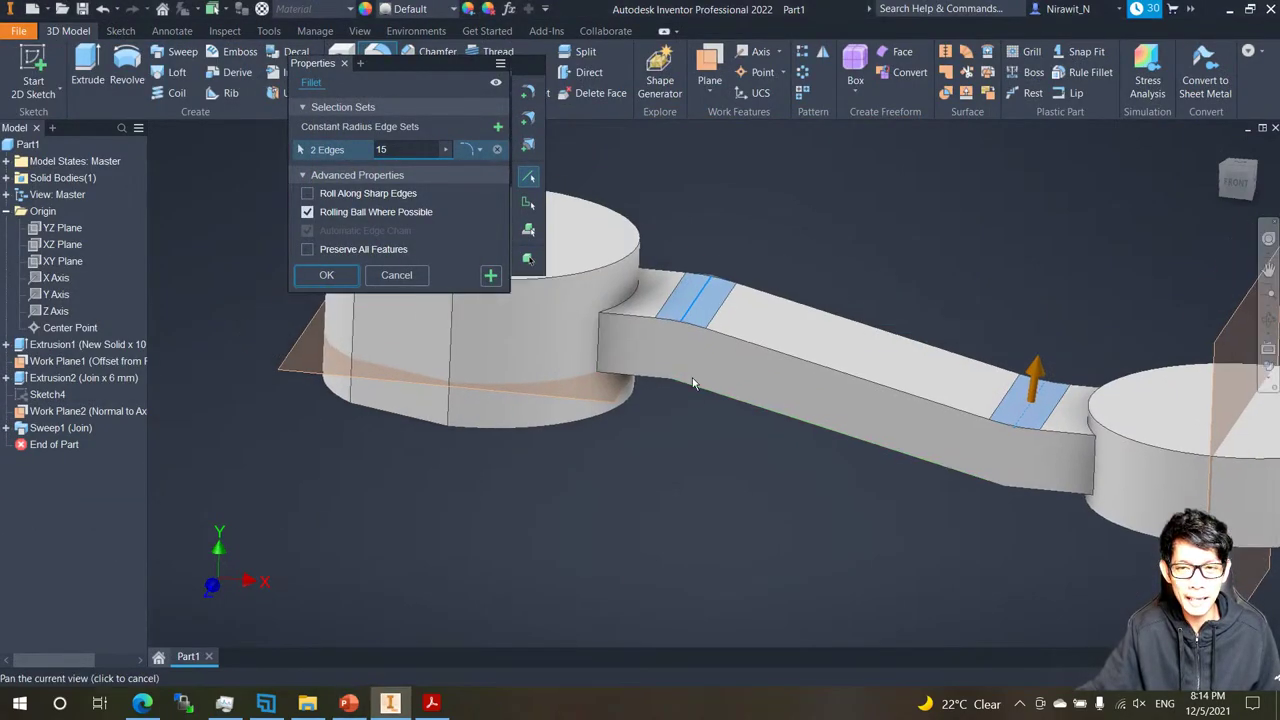
{"action": "left_click", "coordinate": [490, 276]}
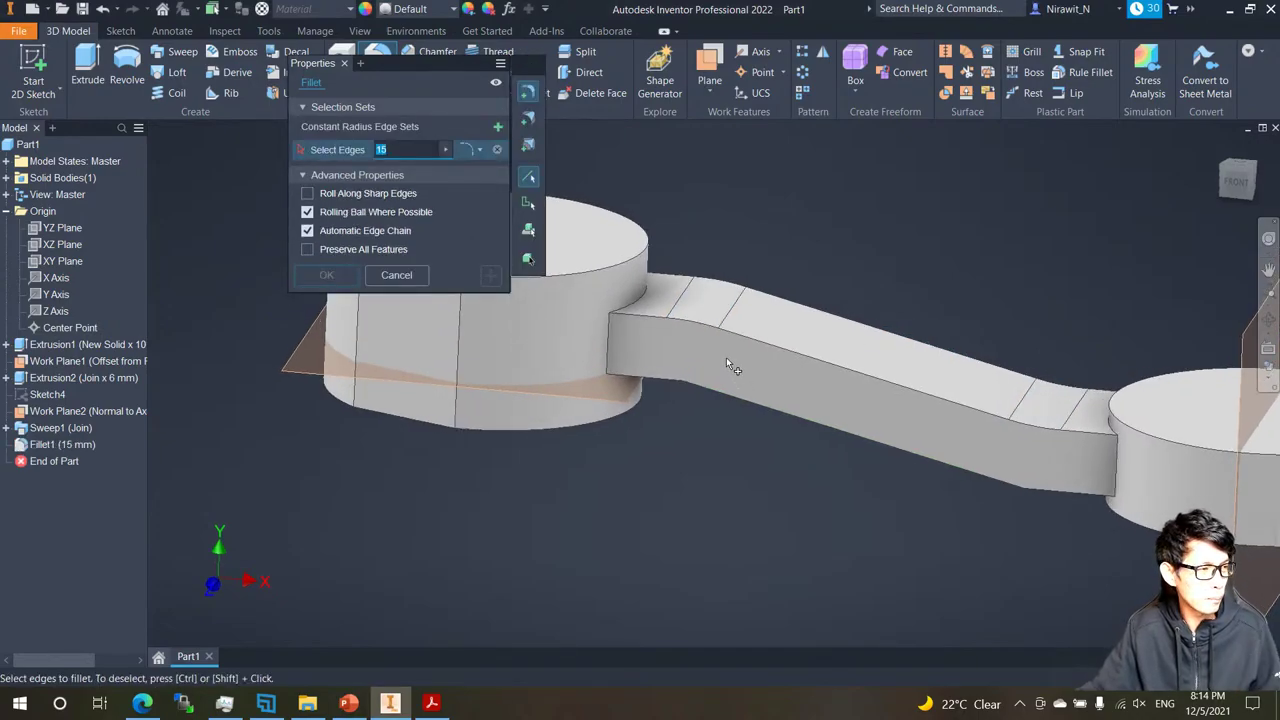
Fillet the two bend edges on the arm's underside with a 19 mm constant radius.
{"action": "middle_click_drag", "start_coordinate": [726, 362], "coordinate": [770, 310], "text": "shift"}
{"action": "left_click", "coordinate": [413, 150]}
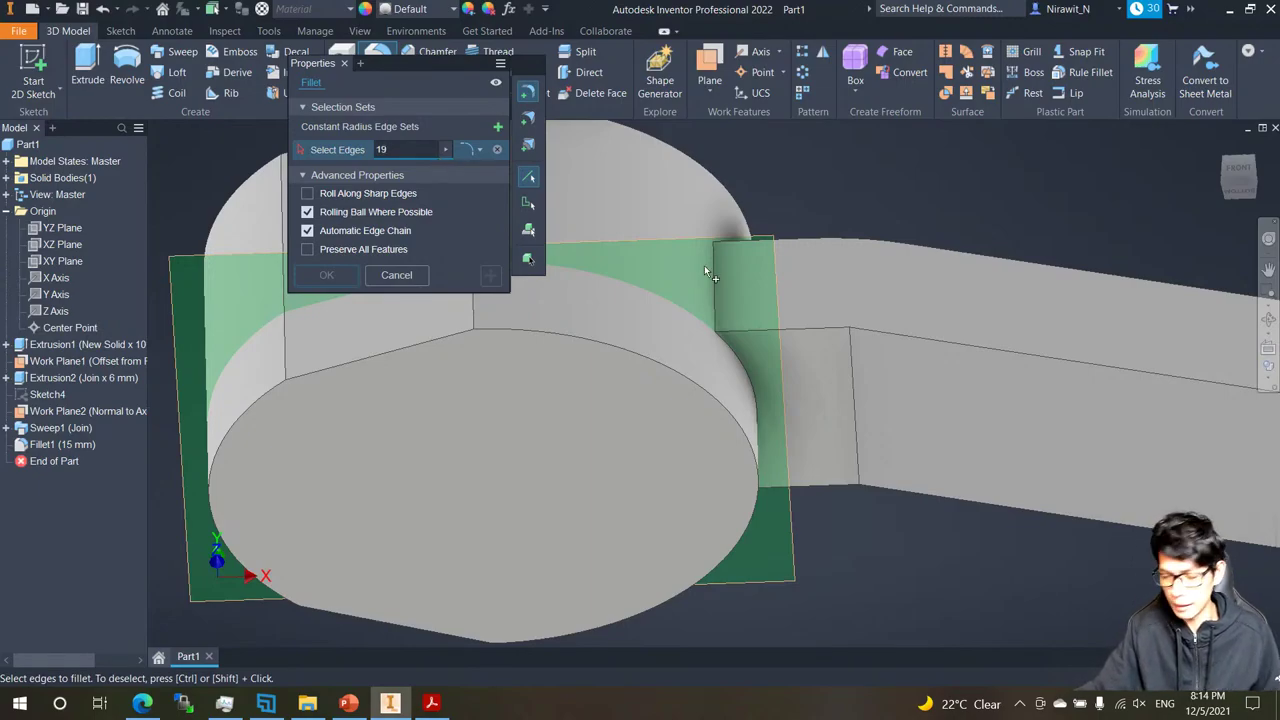
{"action": "scroll", "coordinate": [856, 394], "scroll_direction": "up", "scroll_amount": 3}
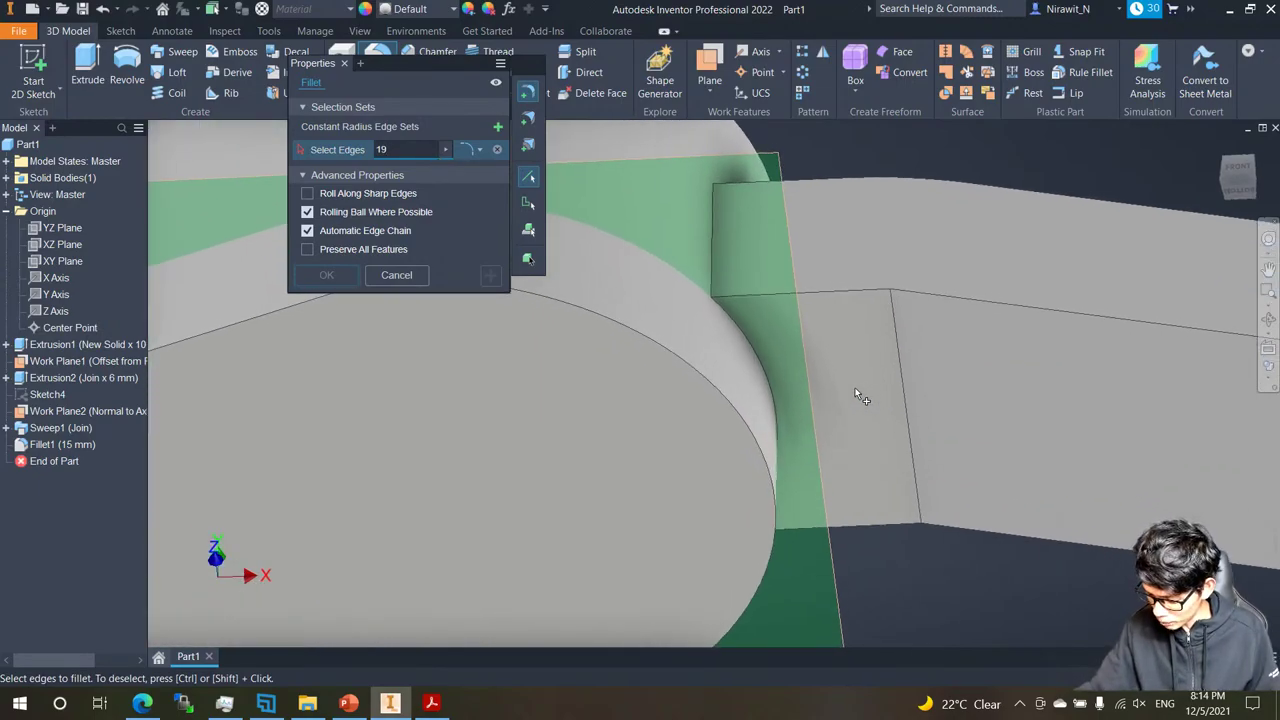
{"action": "scroll", "coordinate": [855, 387], "scroll_direction": "up", "scroll_amount": 3}
{"action": "mouse_move", "coordinate": [856, 387]}
{"action": "middle_mouse_down", "text": "shift"}
{"action": "mouse_move", "coordinate": [892, 391]}
{"action": "mouse_move", "coordinate": [858, 372]}
{"action": "middle_mouse_up", "text": "shift"}
{"action": "scroll", "coordinate": [858, 372], "scroll_direction": "down", "scroll_amount": 3}
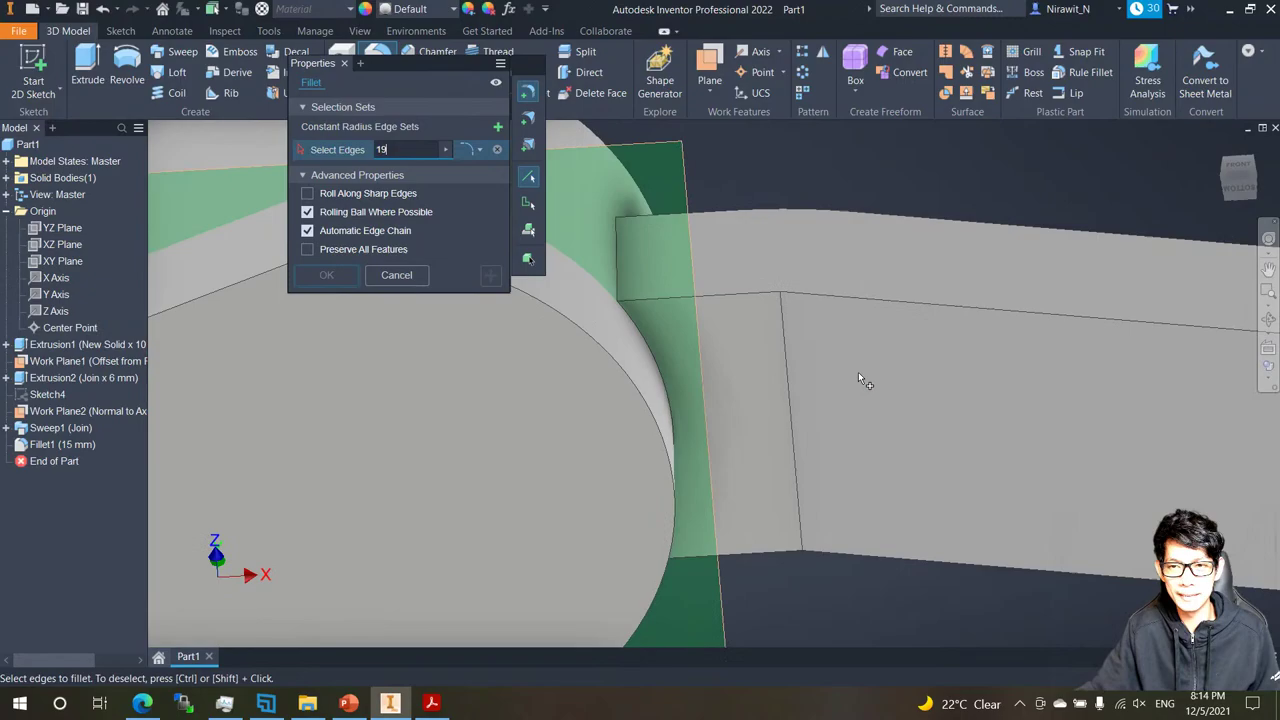
{"action": "left_click", "coordinate": [786, 370]}
{"action": "scroll", "coordinate": [787, 368], "scroll_direction": "down", "scroll_amount": 5}
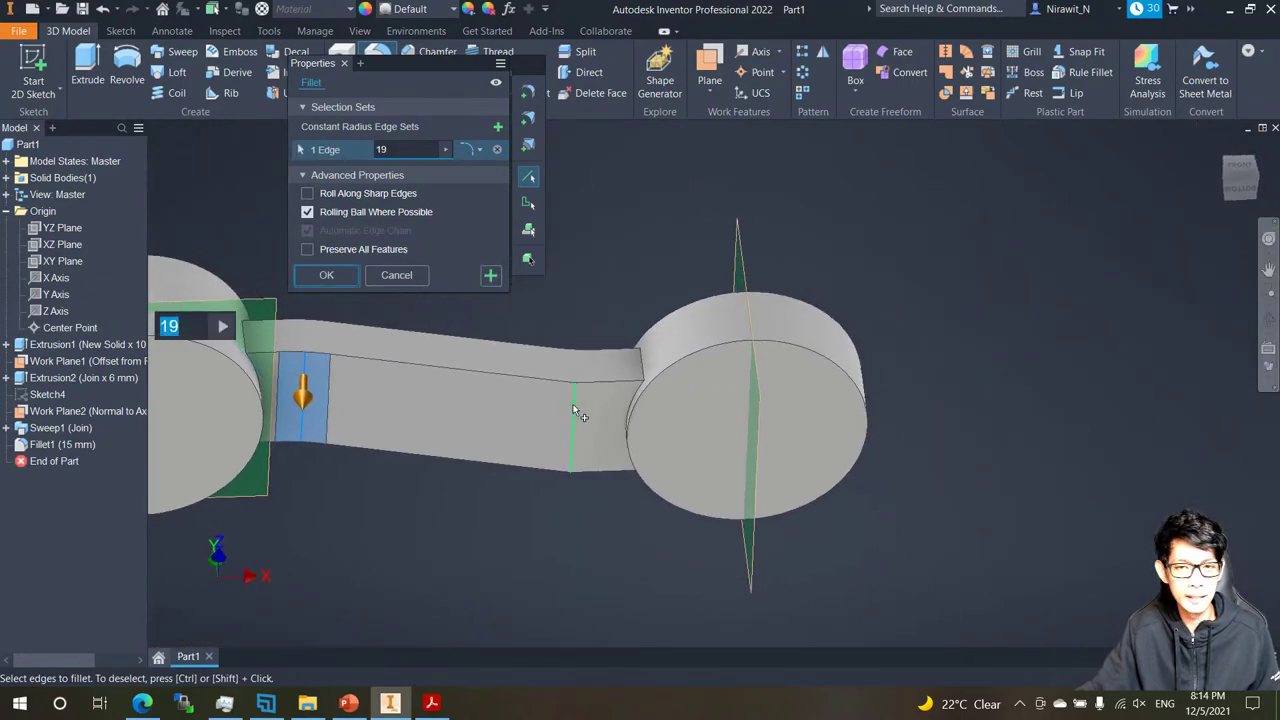
{"action": "left_click", "coordinate": [573, 404]}
{"action": "key", "text": "F5"}
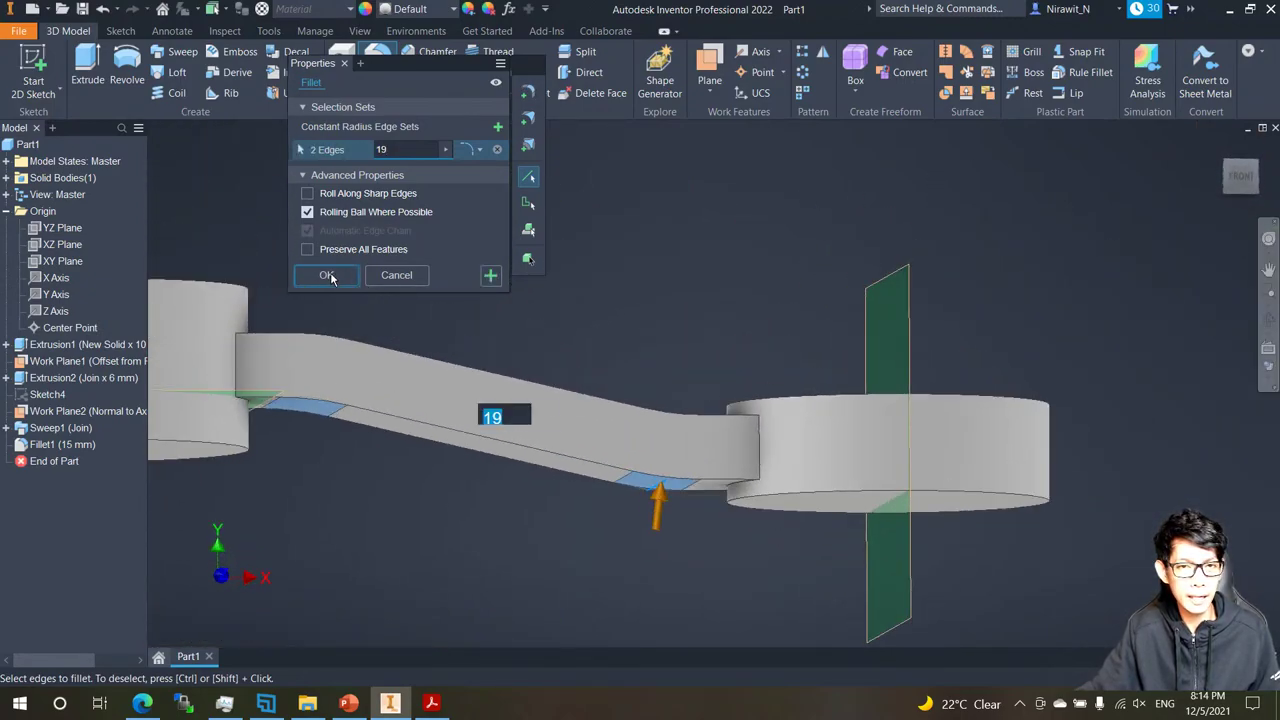
{"action": "left_click", "coordinate": [327, 276]}
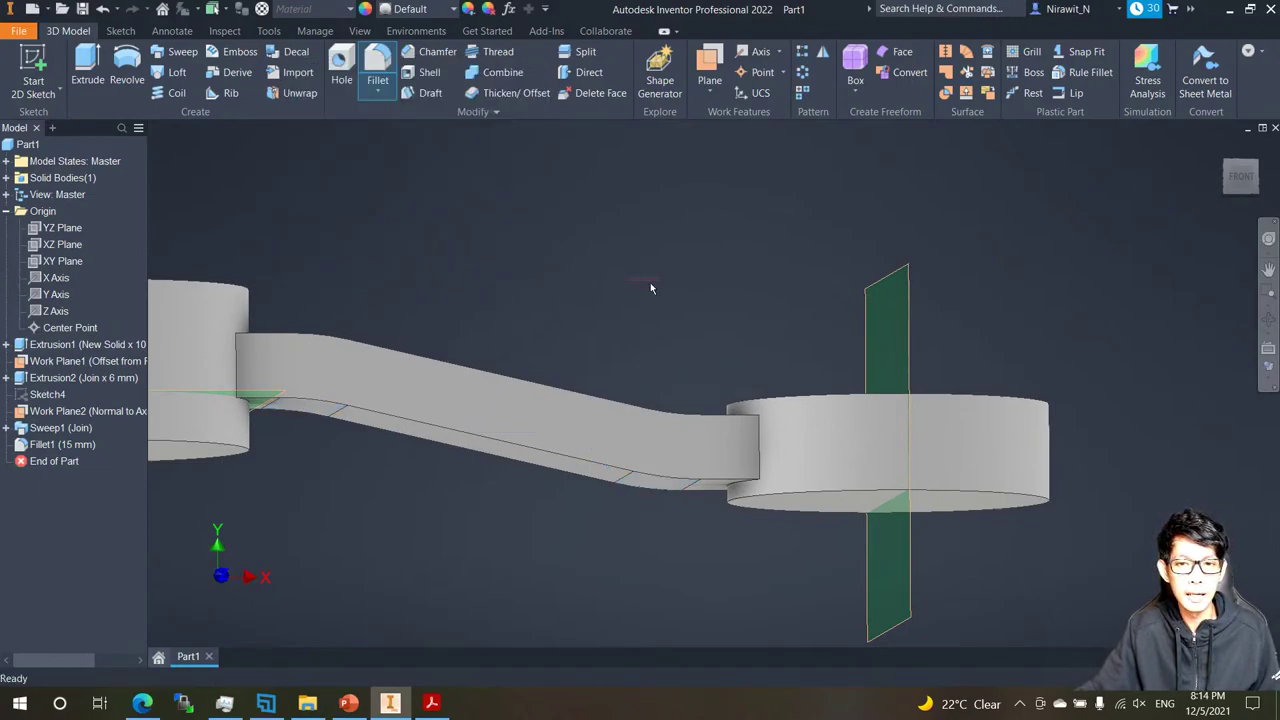
Start a new sketch on the XY origin plane, cutting through the middle of the rod.
{"action": "key", "text": "F6"}
{"action": "middle_click_drag", "start_coordinate": [742, 279], "coordinate": [787, 284], "text": "shift"}
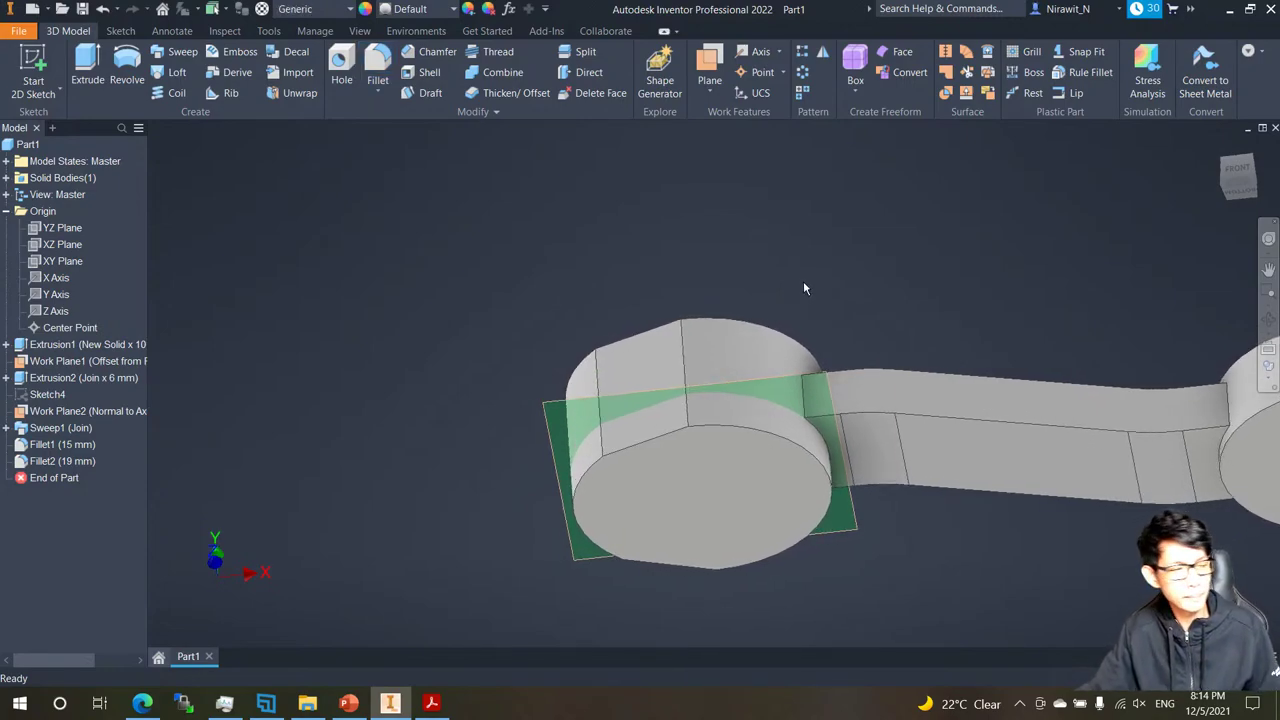
{"action": "middle_click_drag", "start_coordinate": [804, 288], "coordinate": [598, 278], "text": "shift"}
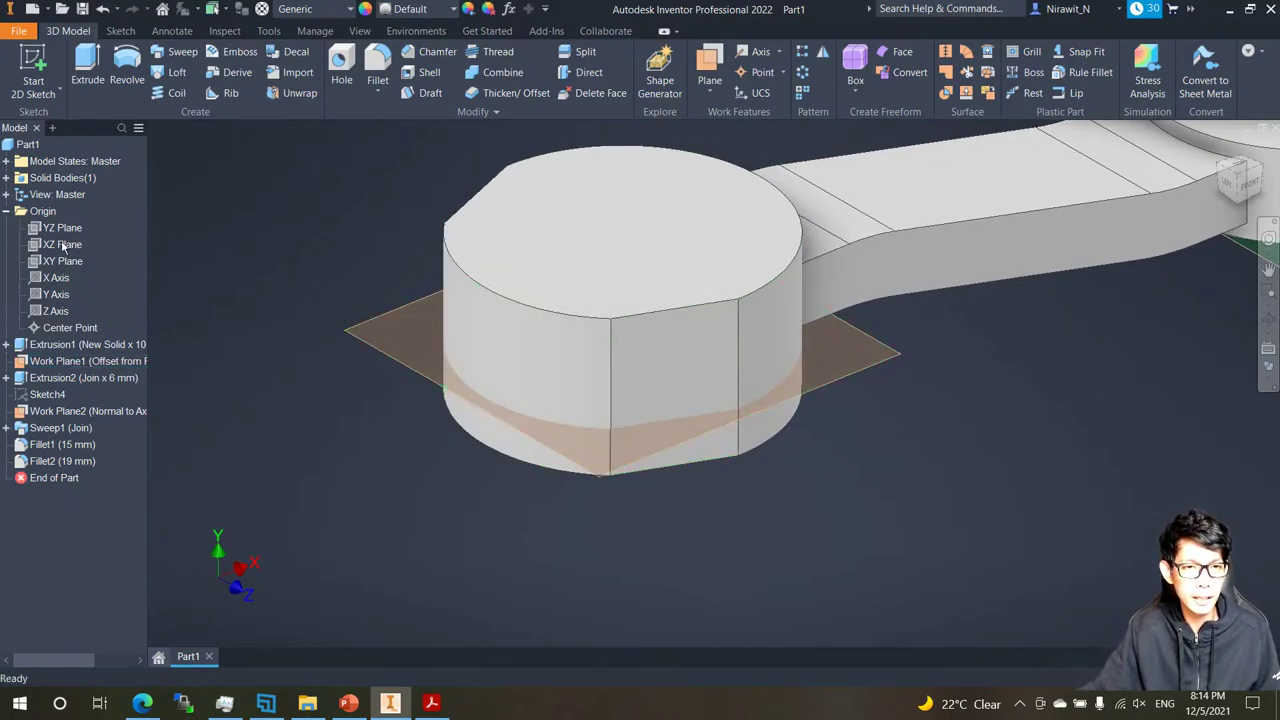
{"action": "scroll", "coordinate": [57, 262], "scroll_direction": "down", "scroll_amount": 1}
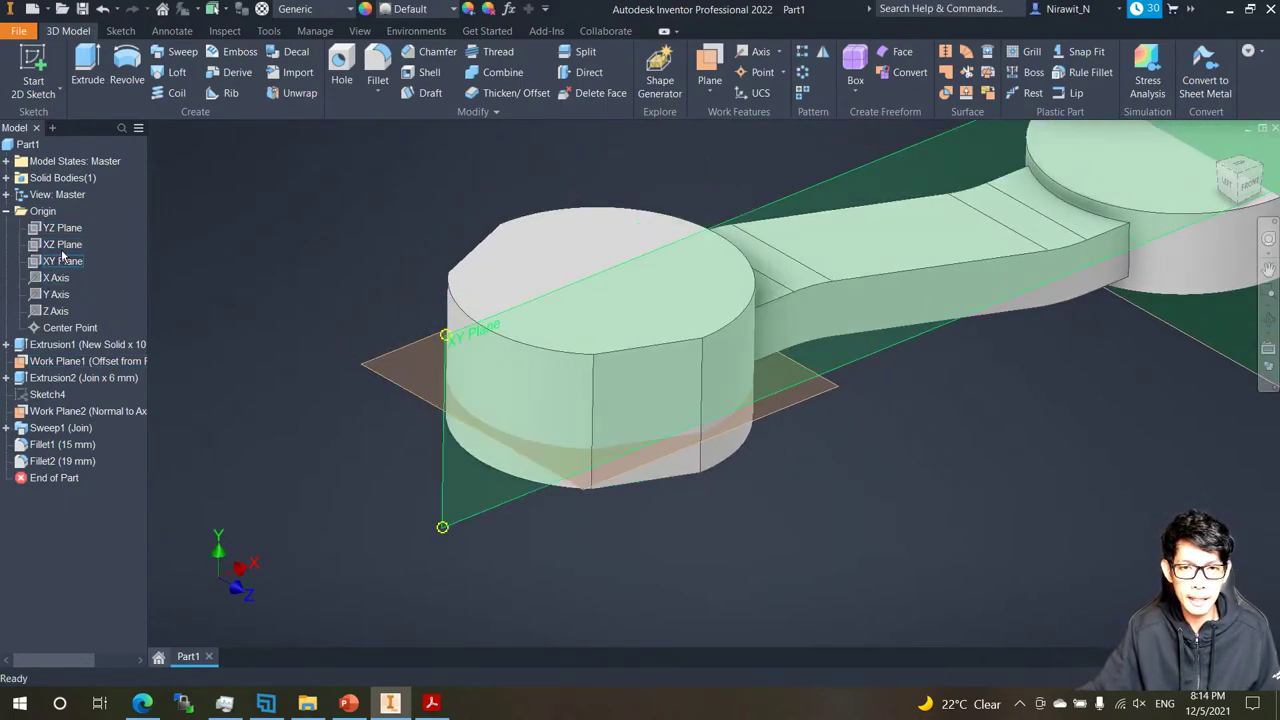
{"action": "left_click", "coordinate": [62, 260]}
{"action": "key", "text": "Page_Up"}
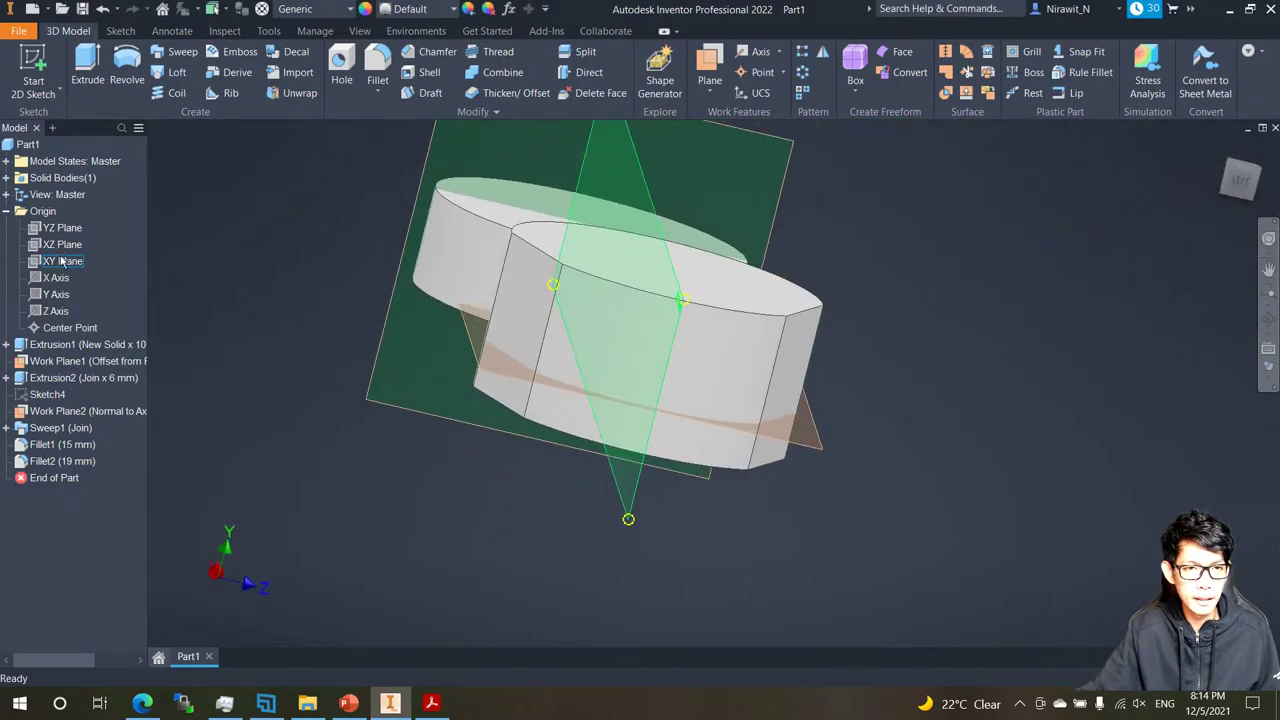
{"action": "left_click", "coordinate": [62, 260]}
{"action": "key", "text": "F6"}
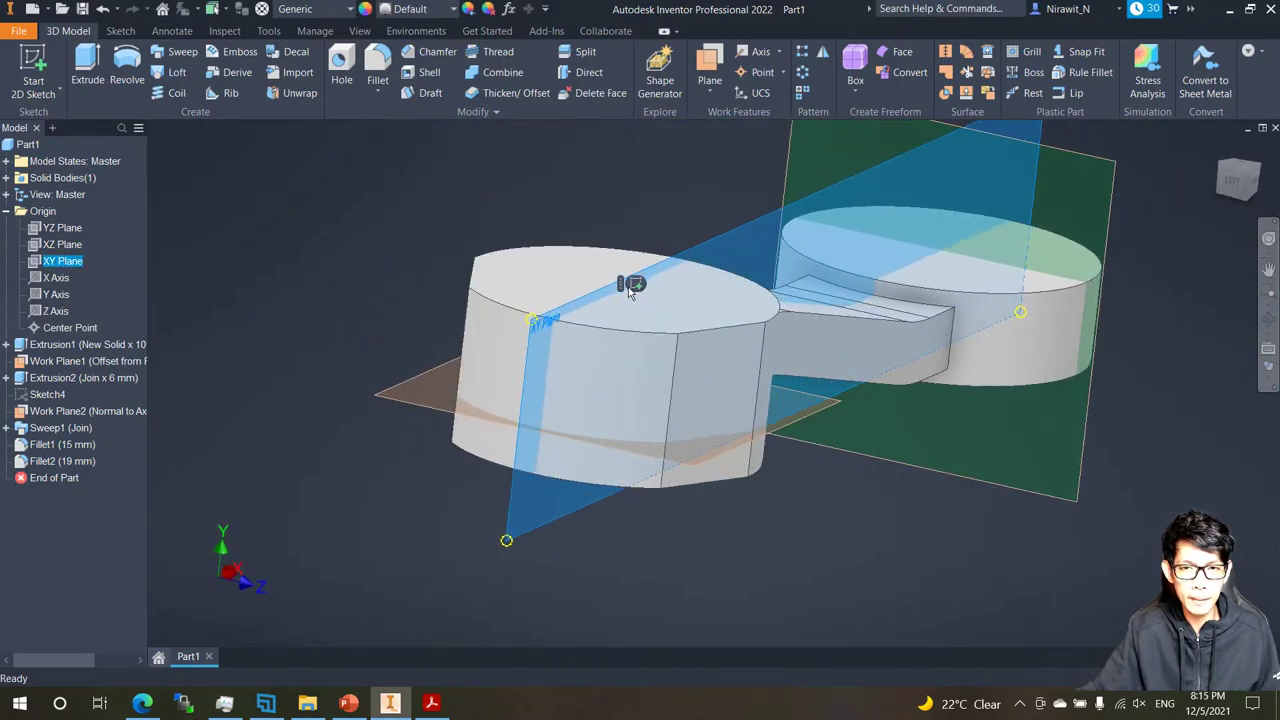
{"action": "key", "text": "s"}
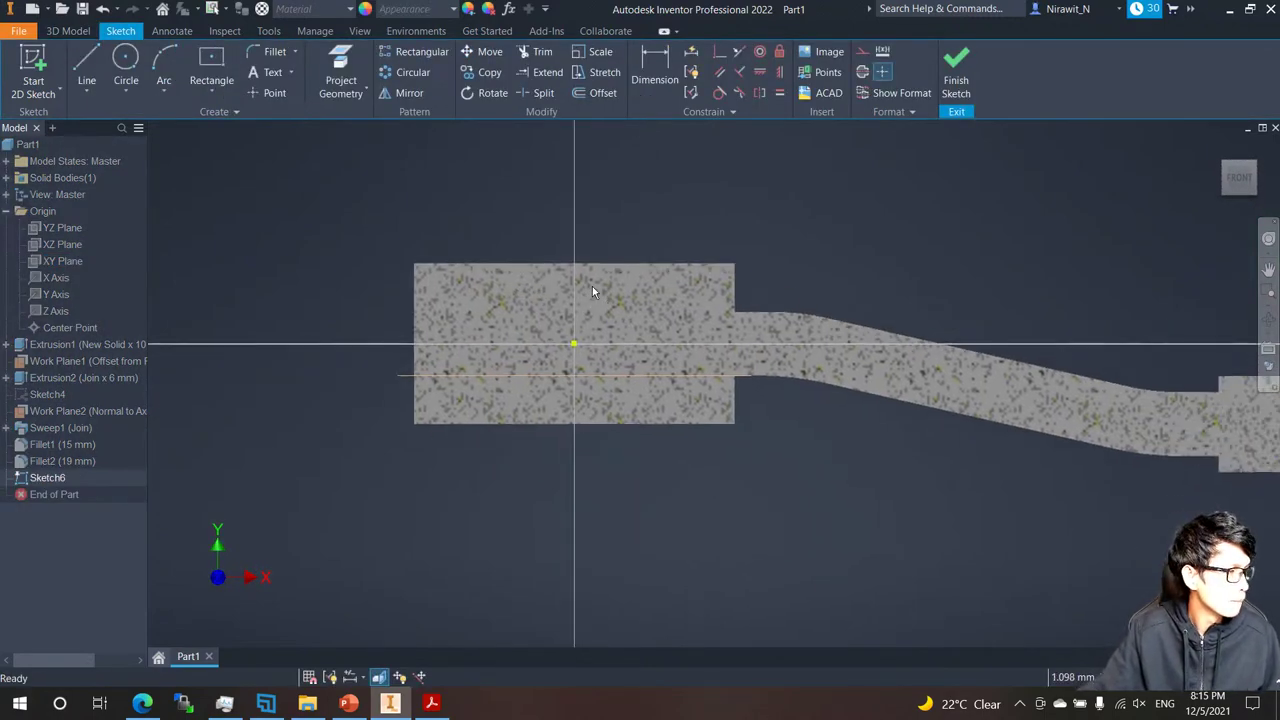
Sketch a two-point rectangle about 6.3 mm high across the big end's section, extending past its outer side.
{"action": "left_click", "coordinate": [211, 88]}
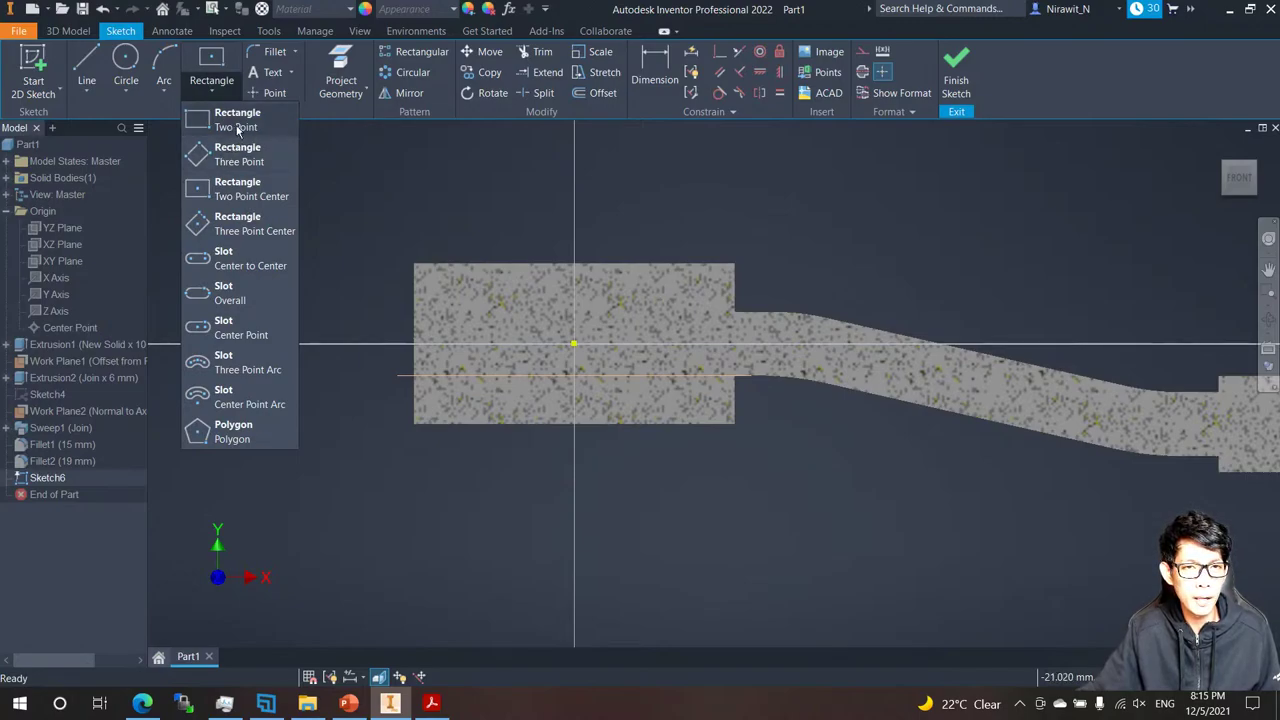
{"action": "left_click", "coordinate": [237, 128]}
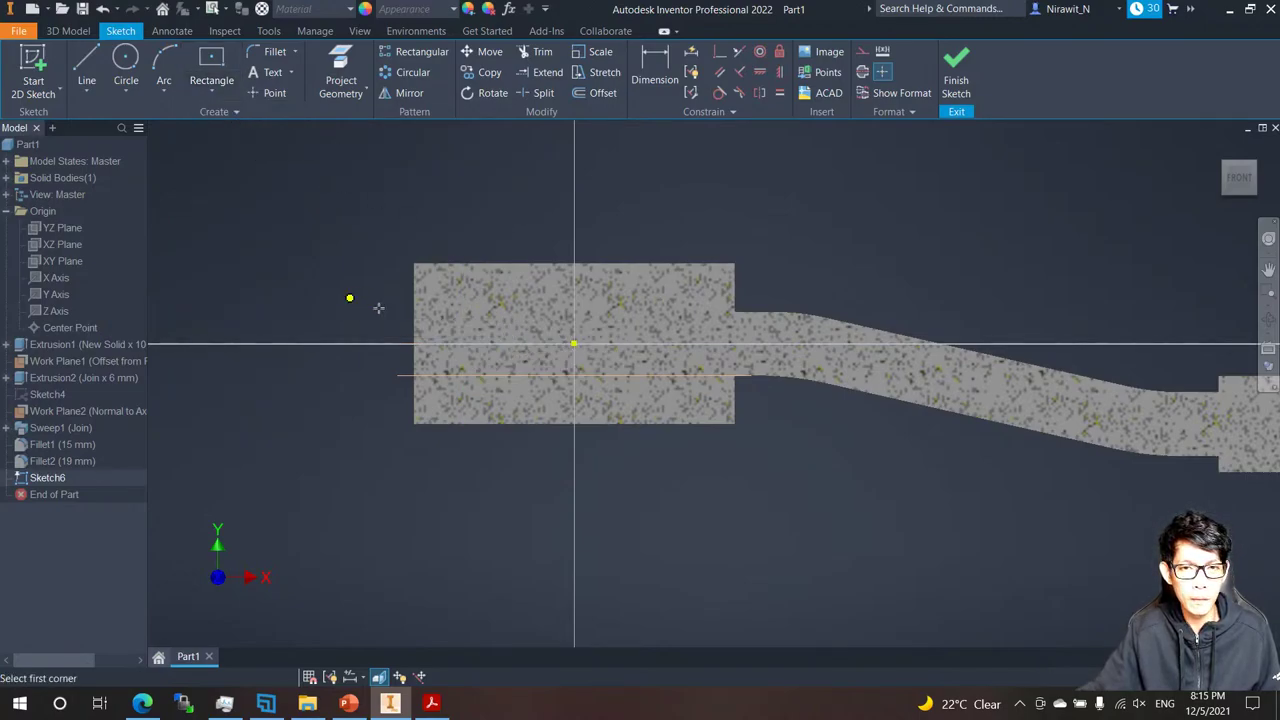
{"action": "left_click", "coordinate": [349, 298]}
{"action": "left_click", "coordinate": [649, 400]}
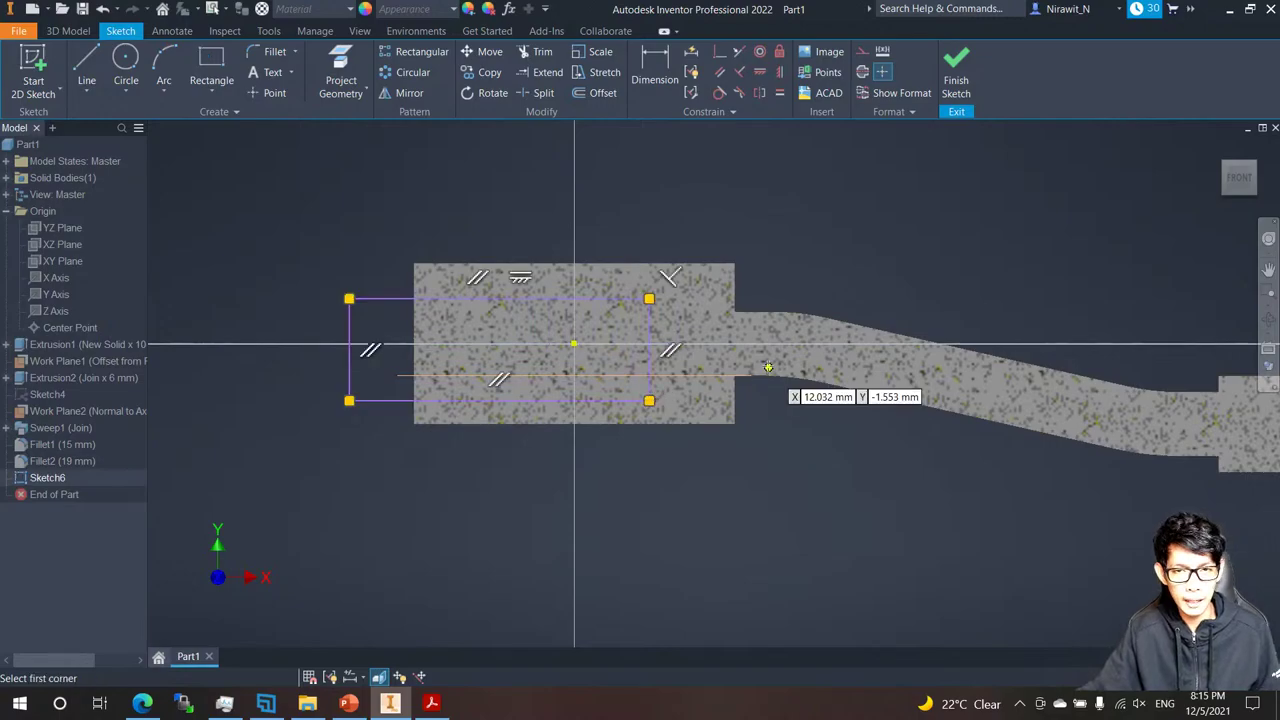
{"action": "key", "text": "Escape"}
Align the midpoint of the rectangle's inner vertical side with the origin using a horizontal constraint.
{"action": "scroll", "coordinate": [659, 345], "scroll_direction": "down", "scroll_amount": 3}
{"action": "scroll", "coordinate": [601, 302], "scroll_direction": "up", "scroll_amount": 3}
{"action": "middle_click_drag", "start_coordinate": [601, 302], "coordinate": [730, 333]}
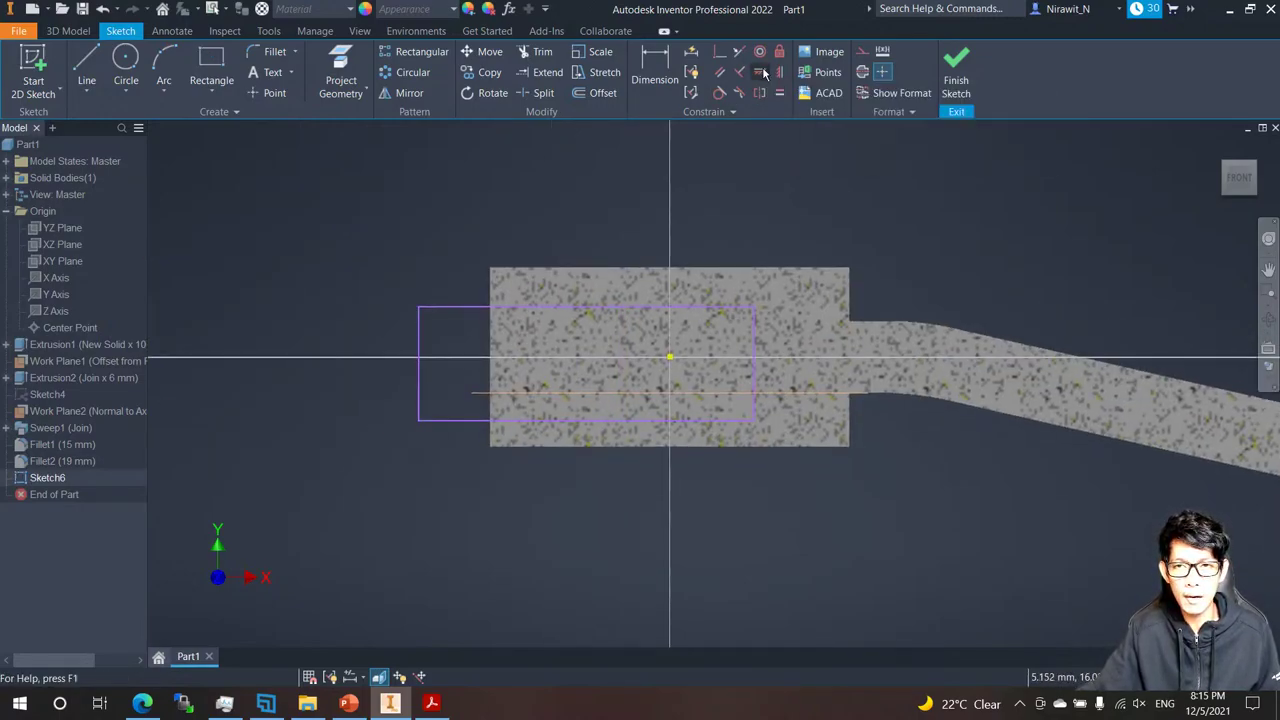
{"action": "left_click", "coordinate": [755, 363]}
{"action": "left_click", "coordinate": [670, 358]}
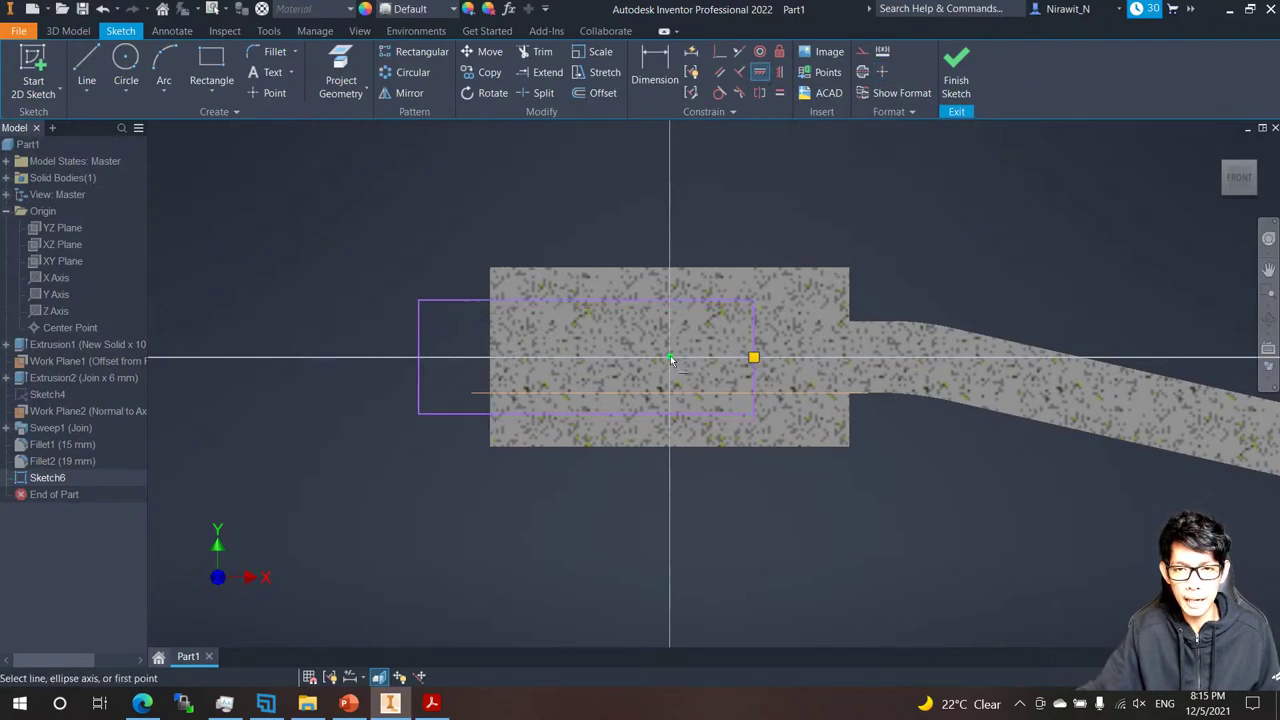
{"action": "key", "text": "Escape"}
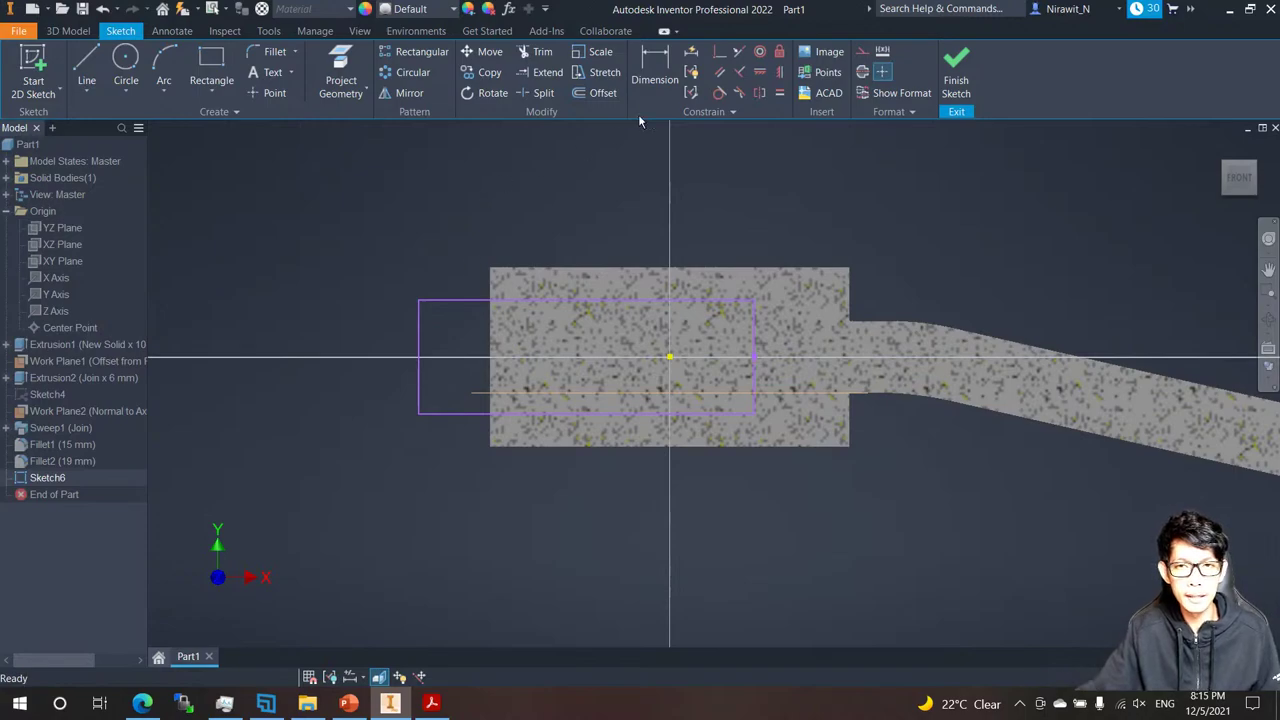
Try to dimension the rectangle's outer side from the big end's upper edge, delete that dimension and select the projected edge.
{"action": "left_click", "coordinate": [655, 68]}
{"action": "left_click", "coordinate": [421, 338]}
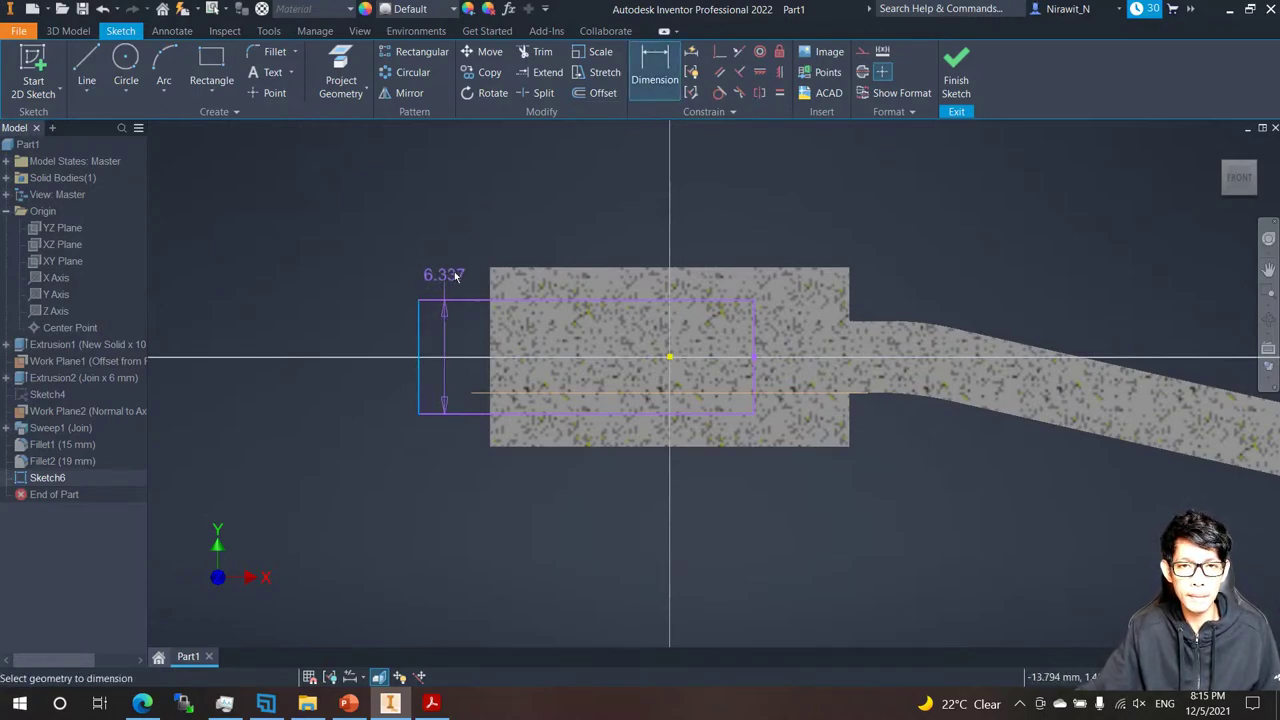
{"action": "left_click", "coordinate": [491, 269]}
{"action": "left_click", "coordinate": [467, 190]}
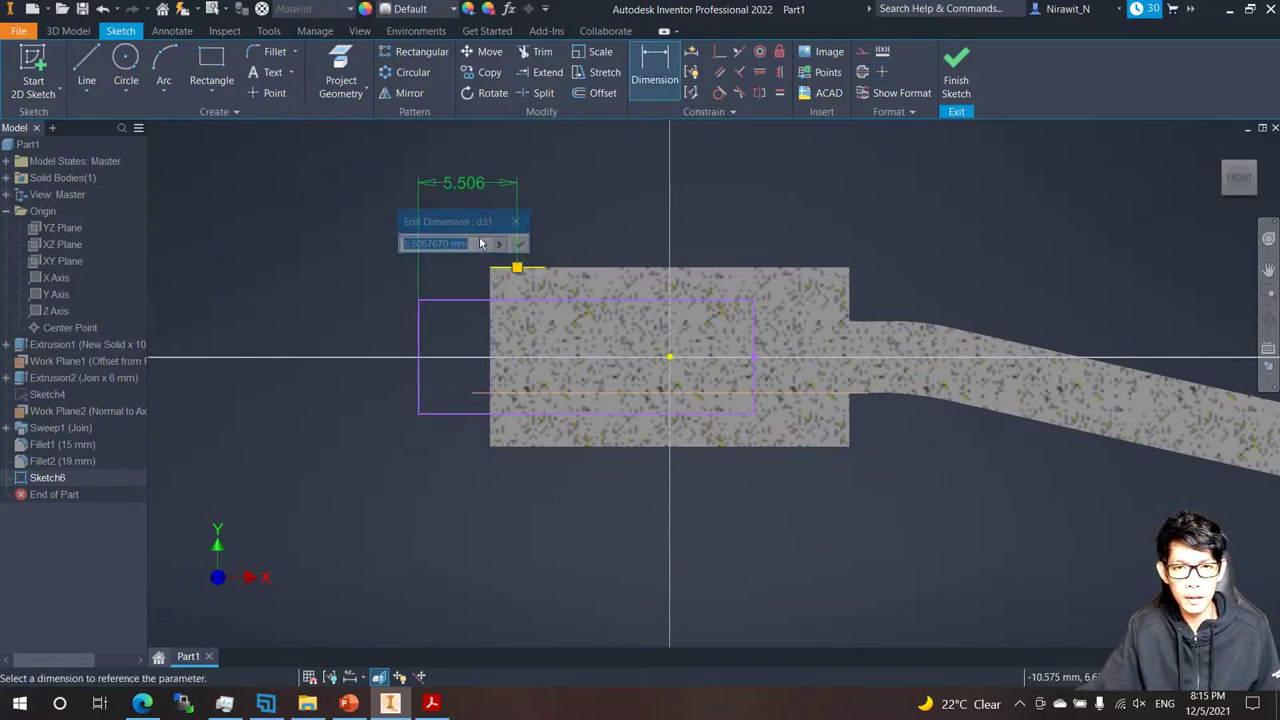
{"action": "key", "text": "Return"}
{"action": "key", "text": "Escape"}
{"action": "right_click", "coordinate": [482, 190]}
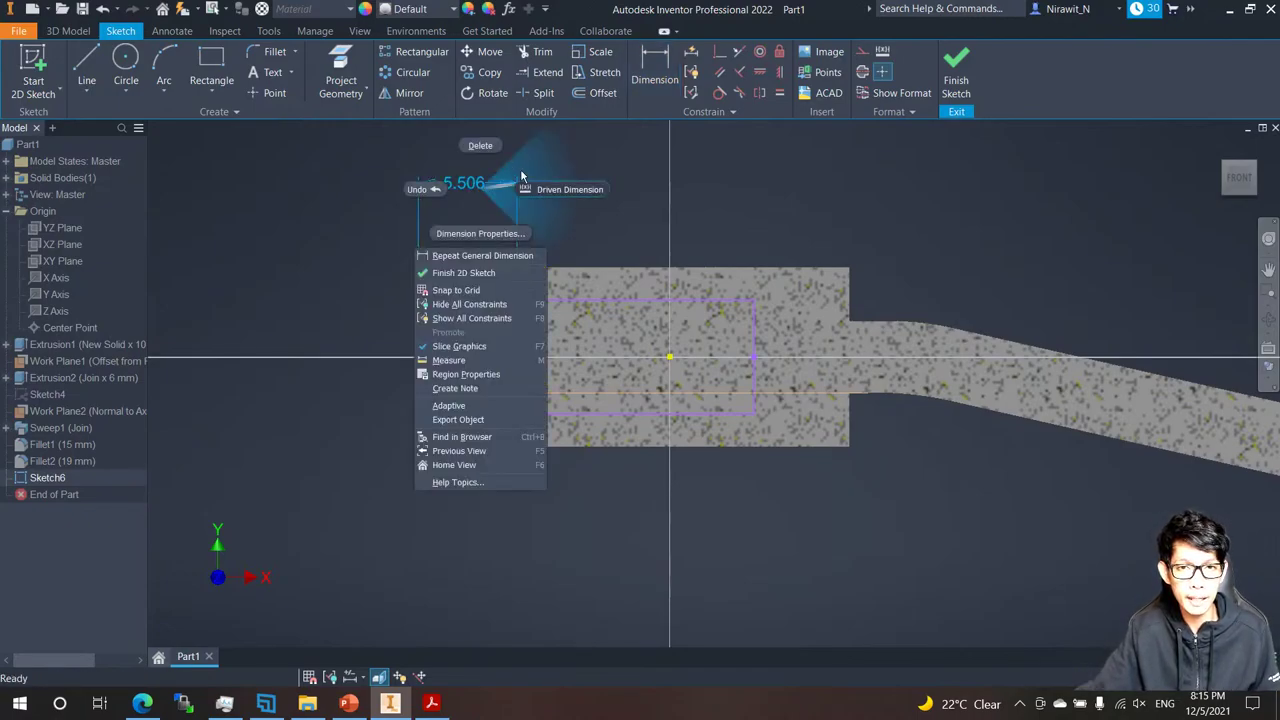
{"action": "left_click", "coordinate": [480, 147]}
{"action": "left_click", "coordinate": [532, 268]}
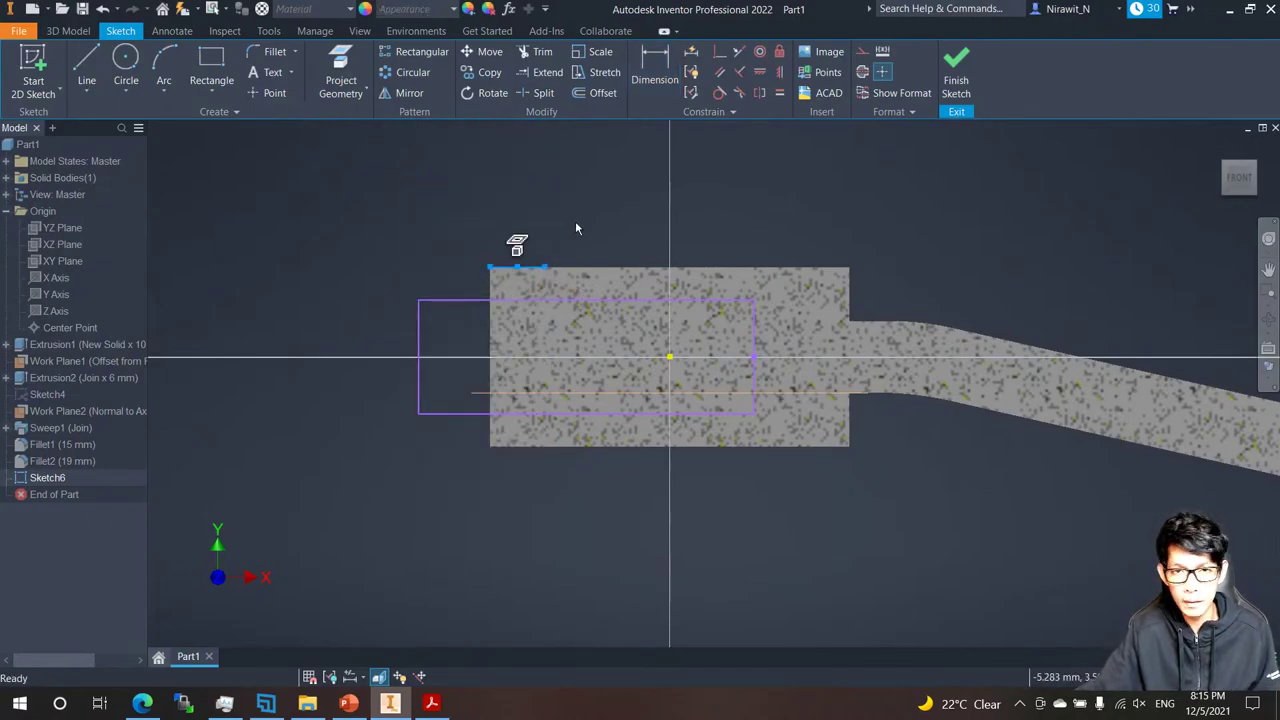
Dimension the horizontal distance from the slot rectangle's outer vertical edge to the origin point as 15 mm.
{"action": "key", "text": "d"}
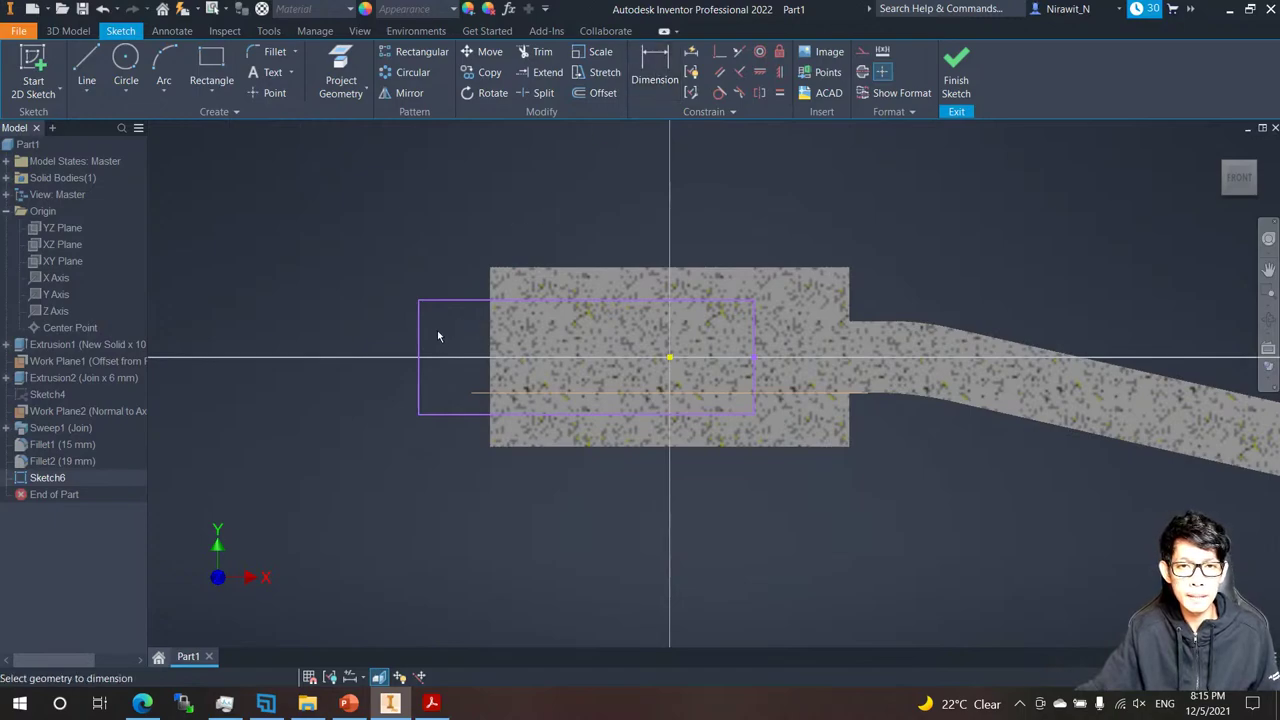
{"action": "left_click", "coordinate": [421, 337]}
{"action": "left_click", "coordinate": [669, 357]}
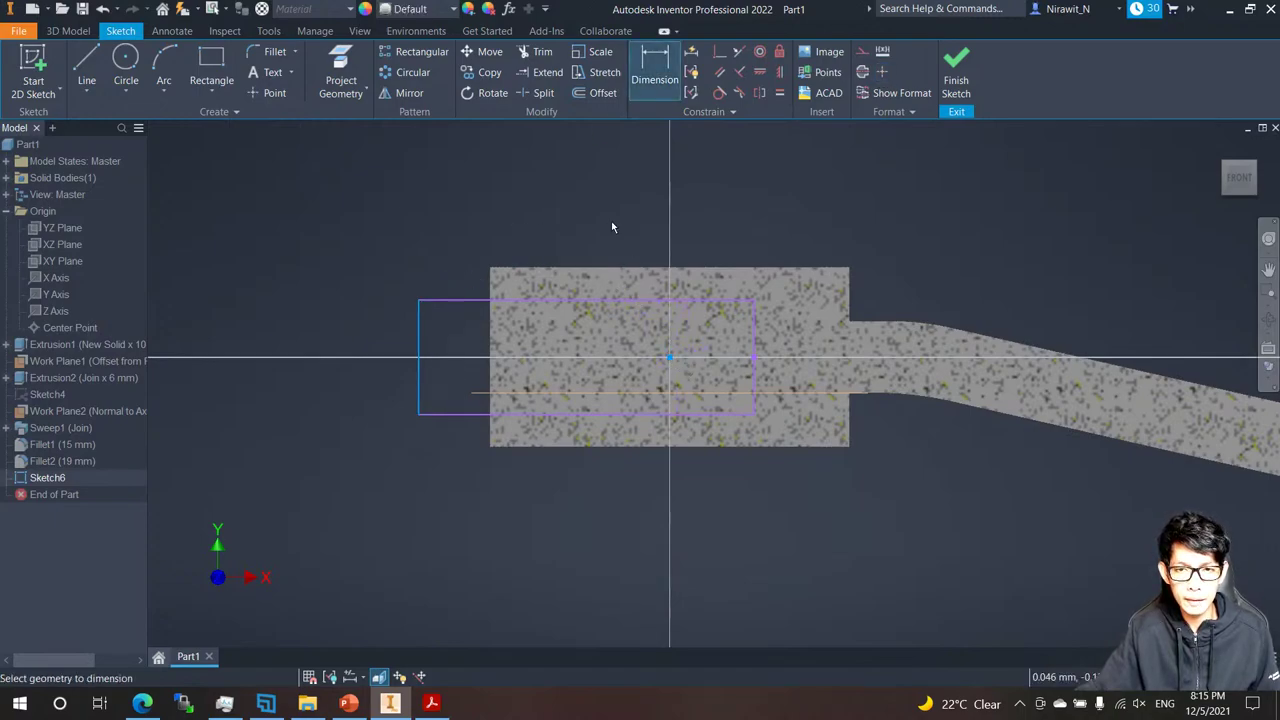
{"action": "left_click", "coordinate": [605, 205]}
{"action": "type", "text": "15"}
{"action": "key", "text": "Return"}
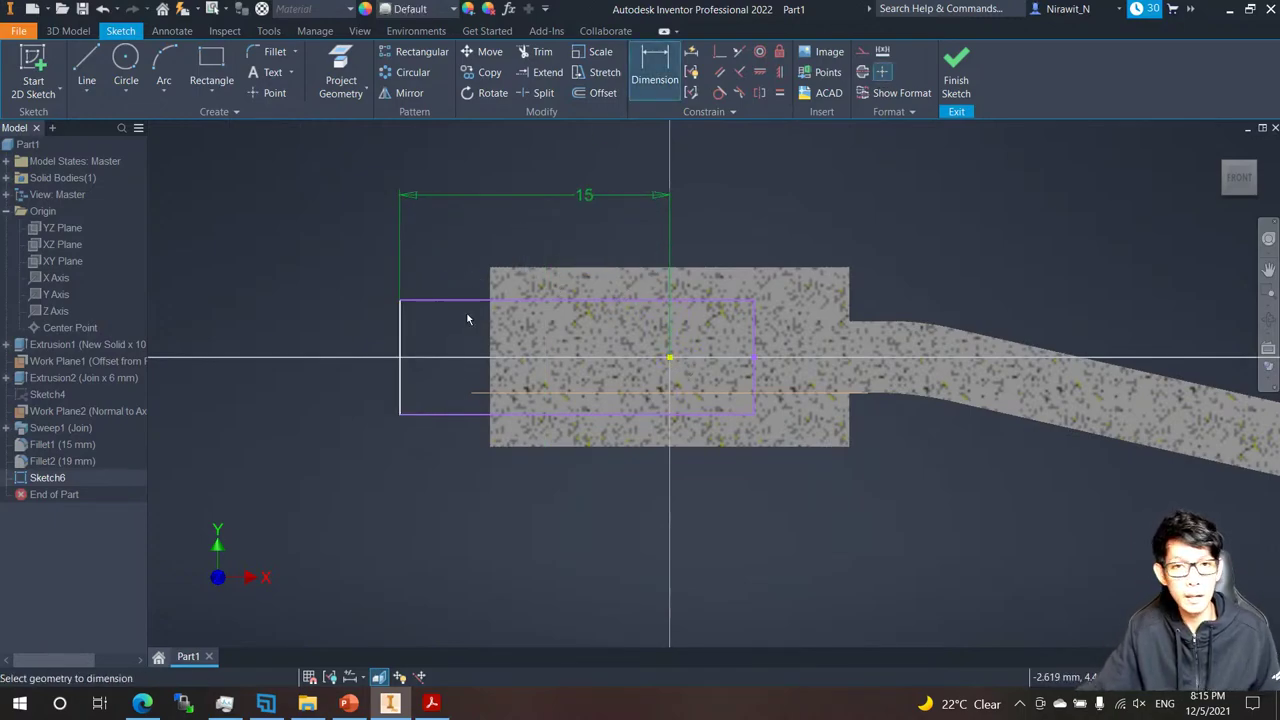
Set the slot rectangle's height to 4.7 mm.
{"action": "left_click", "coordinate": [399, 326]}
{"action": "left_click", "coordinate": [320, 334]}
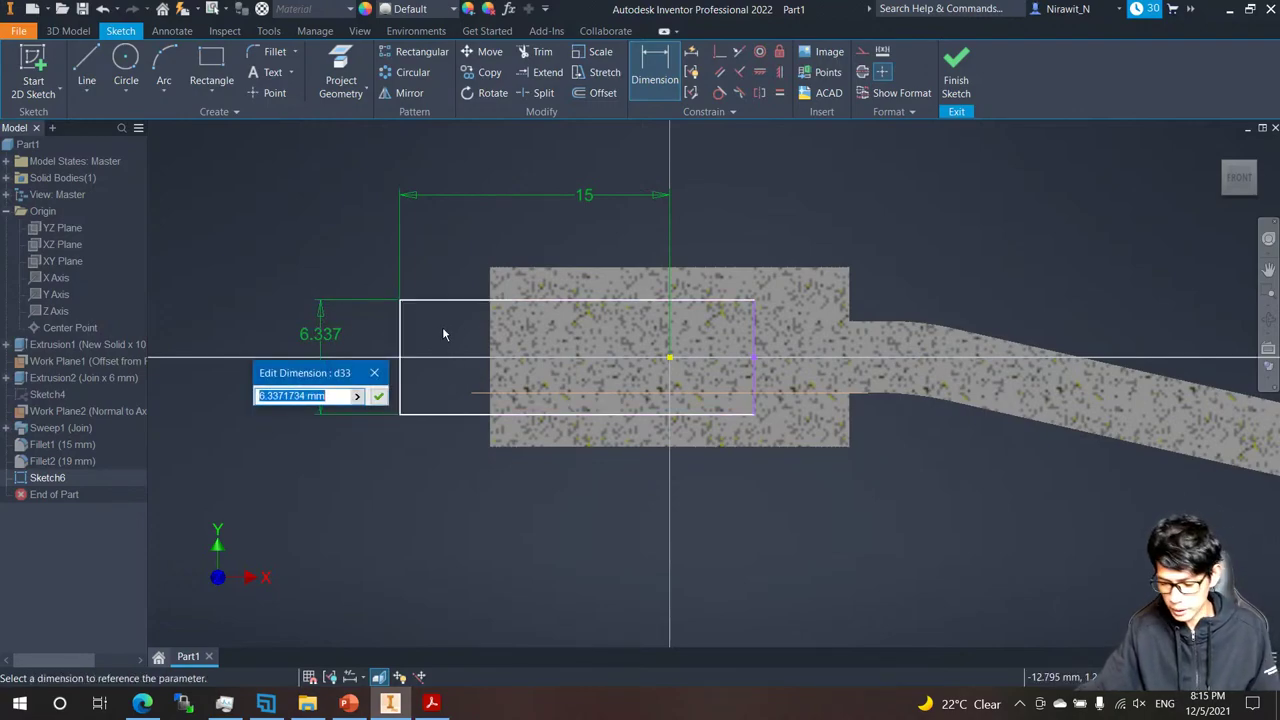
{"action": "type", "text": "4.7"}
{"action": "key", "text": "Return"}
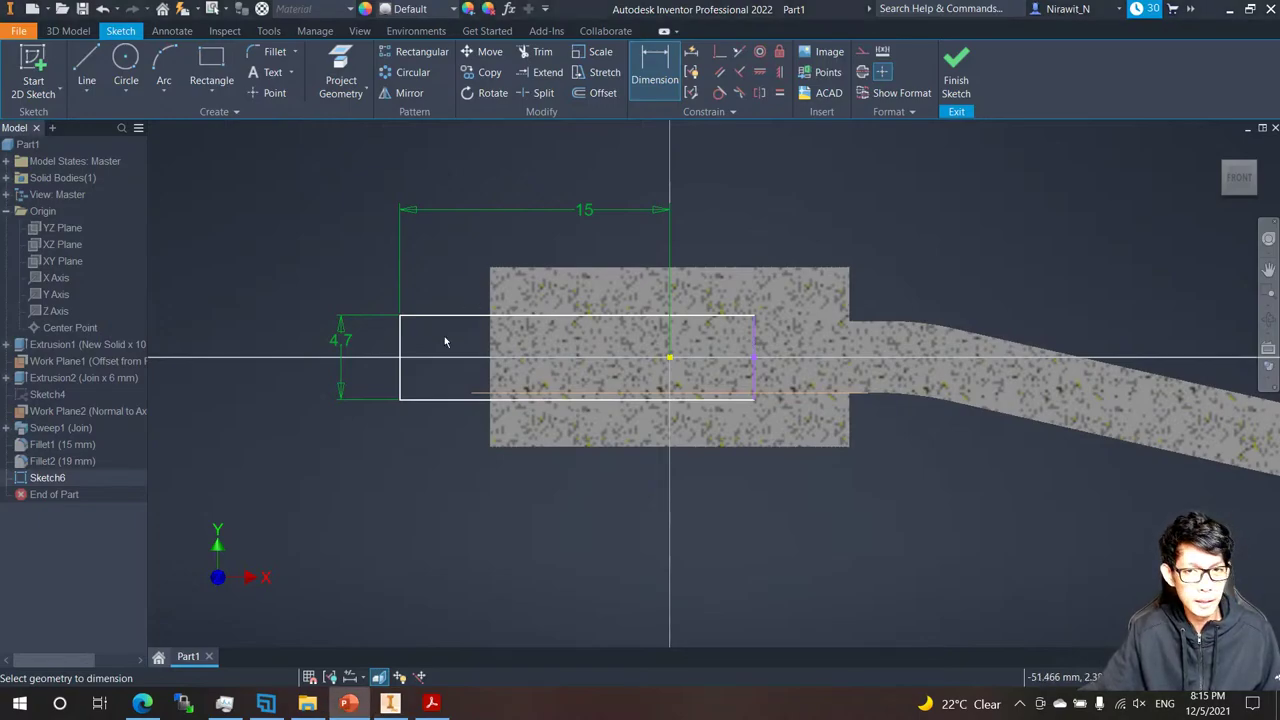
Project the thick boss's outer vertical edge into the sketch and turn it into a construction line.
{"action": "left_click", "coordinate": [341, 75]}
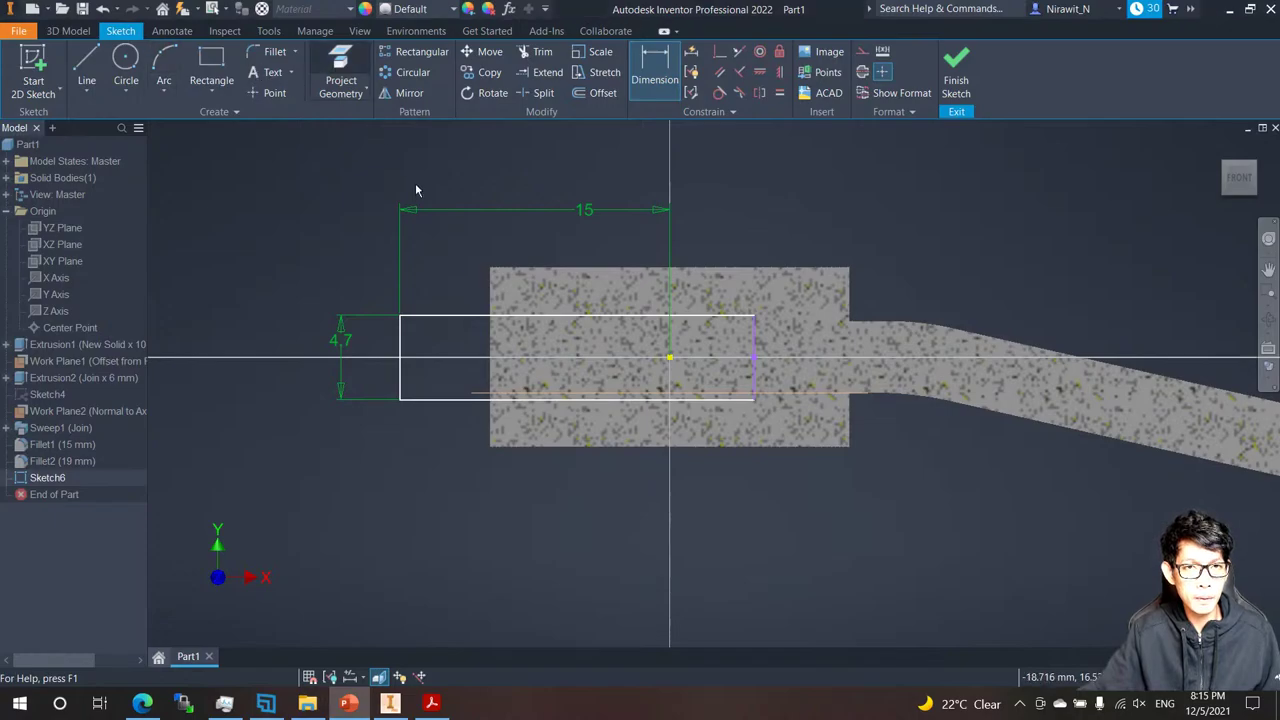
{"action": "left_click", "coordinate": [489, 293]}
{"action": "right_click", "coordinate": [466, 288]}
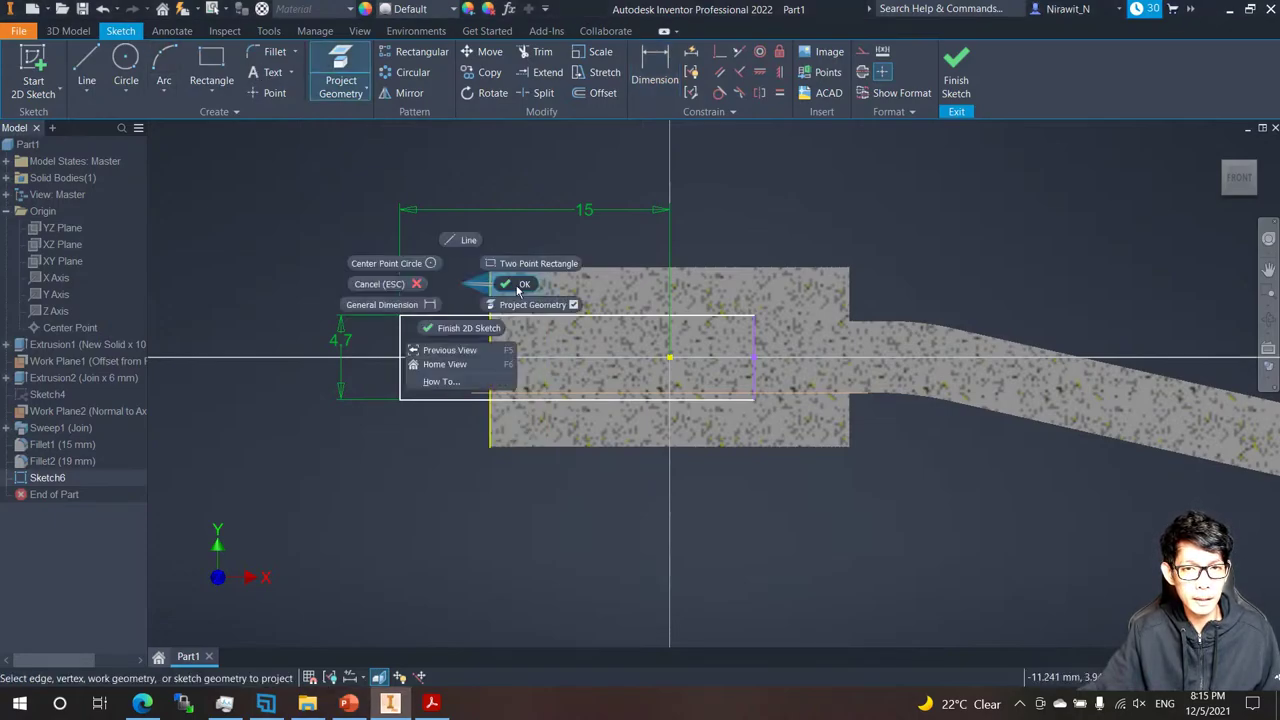
{"action": "left_click", "coordinate": [516, 287]}
{"action": "right_click", "coordinate": [490, 291]}
{"action": "left_click", "coordinate": [538, 289]}
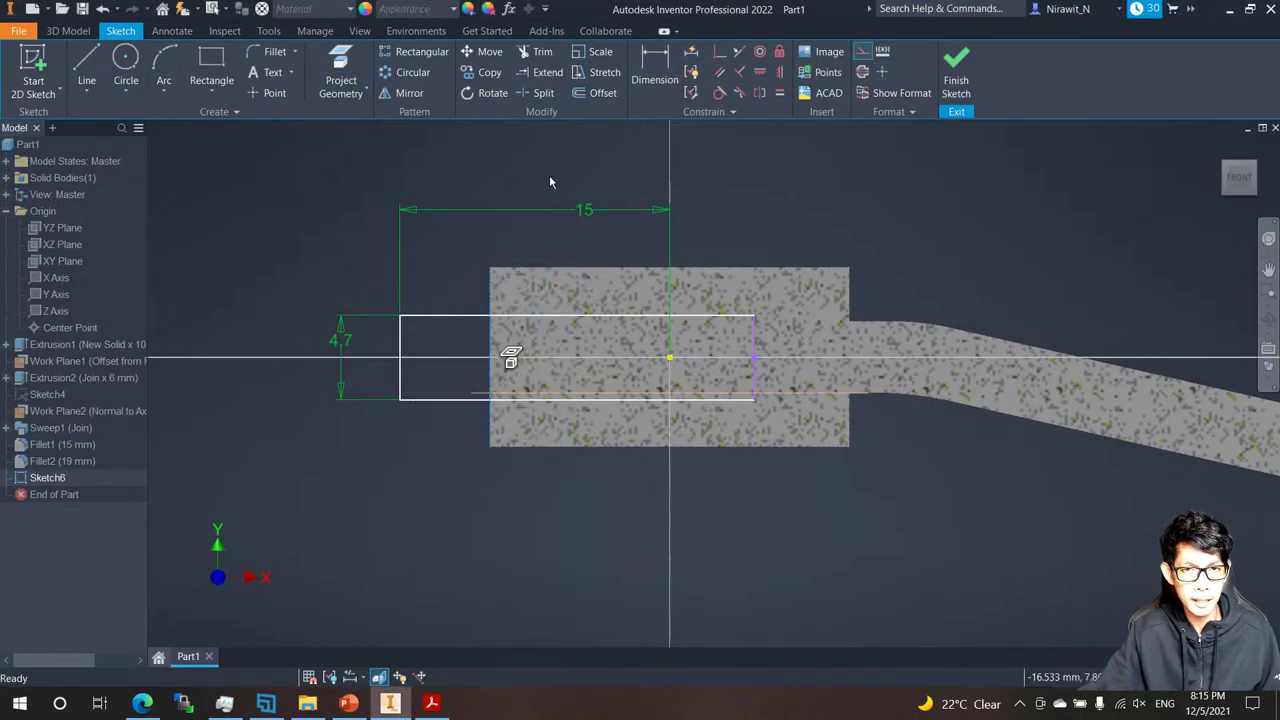
Dimension the distance from the projected boss edge to the rectangle's inner vertical edge as 16 mm.
{"action": "left_click", "coordinate": [661, 84]}
{"action": "left_click", "coordinate": [491, 285]}
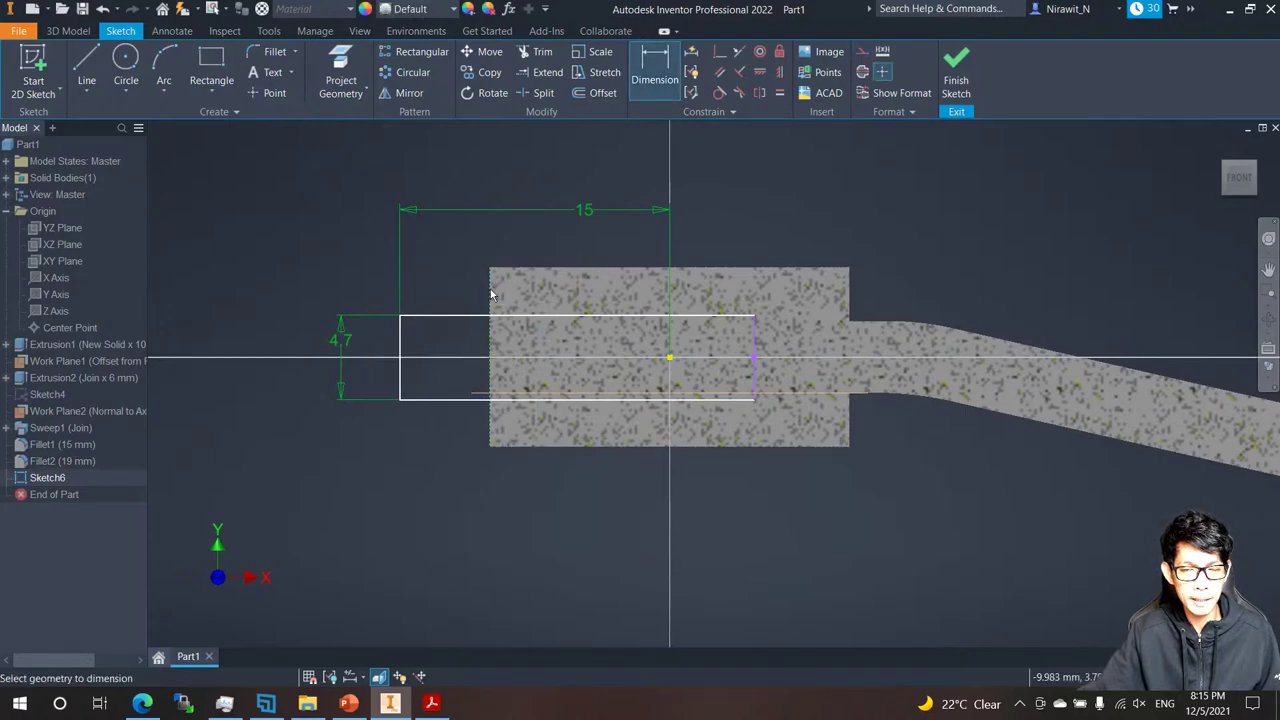
{"action": "left_click", "coordinate": [754, 330]}
{"action": "left_click", "coordinate": [699, 166]}
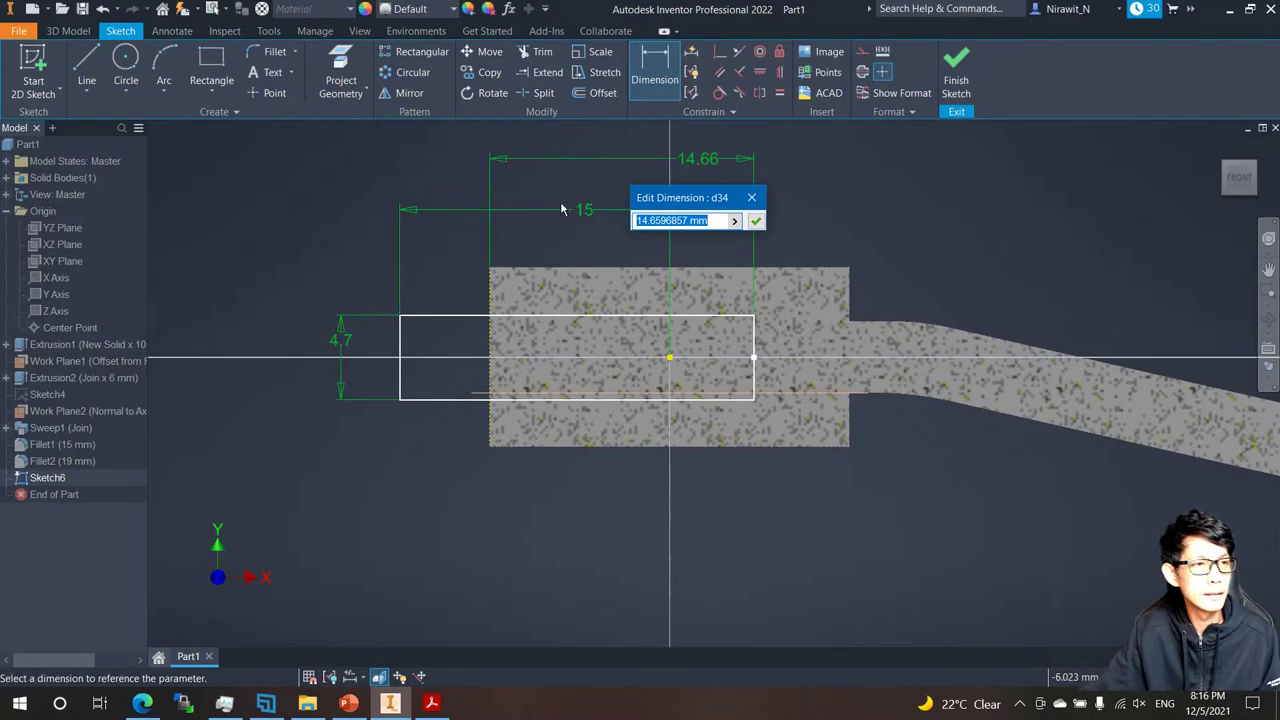
{"action": "type", "text": "16"}
{"action": "key", "text": "Return"}
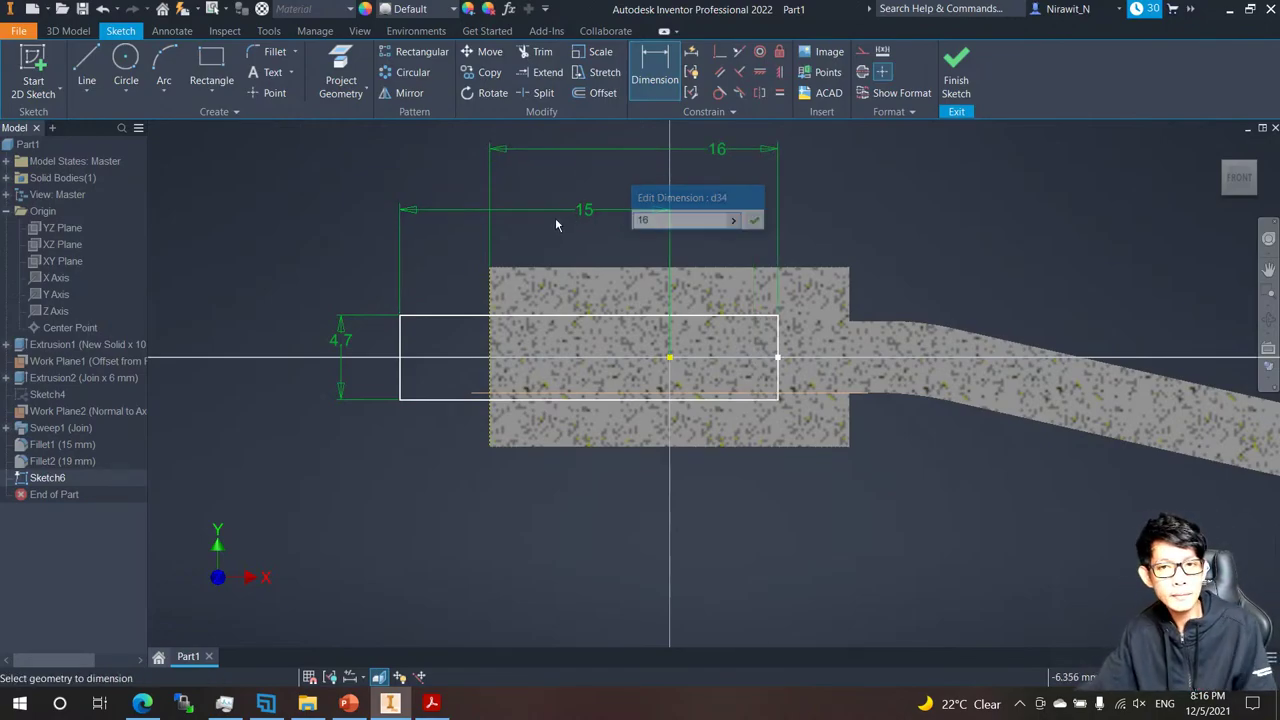
{"action": "scroll", "coordinate": [555, 217], "scroll_direction": "down", "scroll_amount": 3}
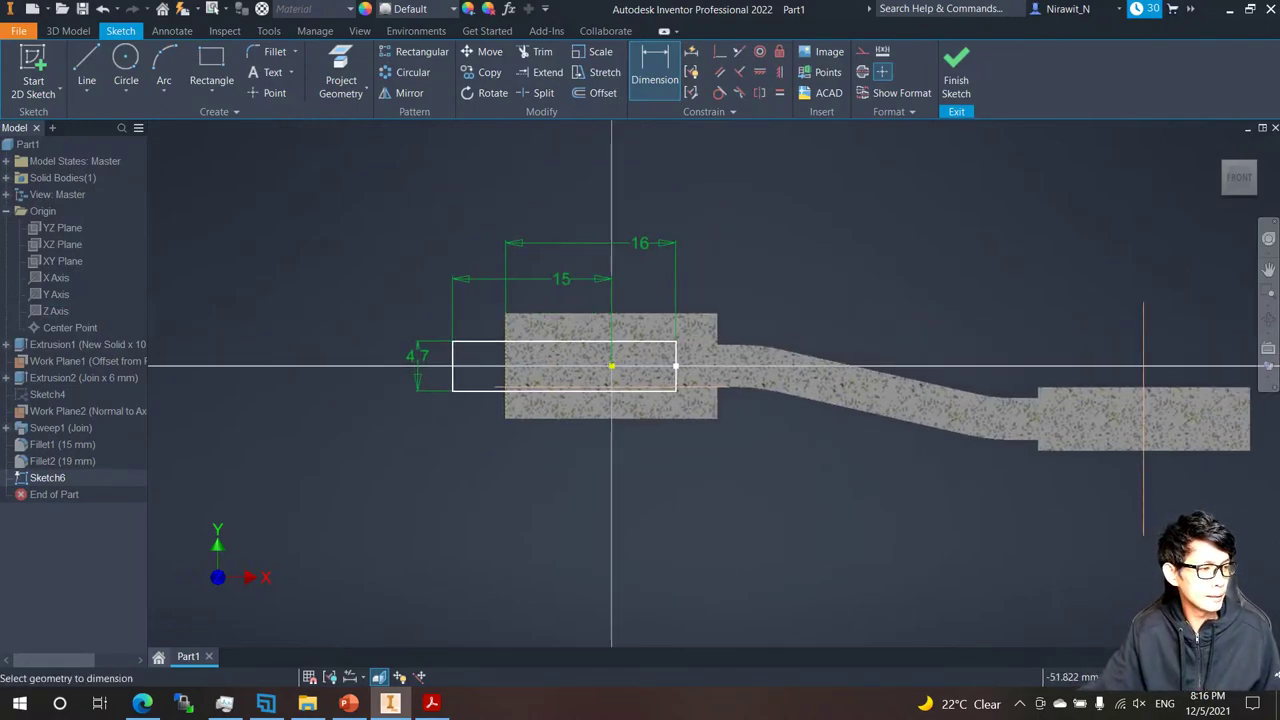
{"action": "right_click", "coordinate": [341, 294]}
{"action": "left_click", "coordinate": [400, 296]}
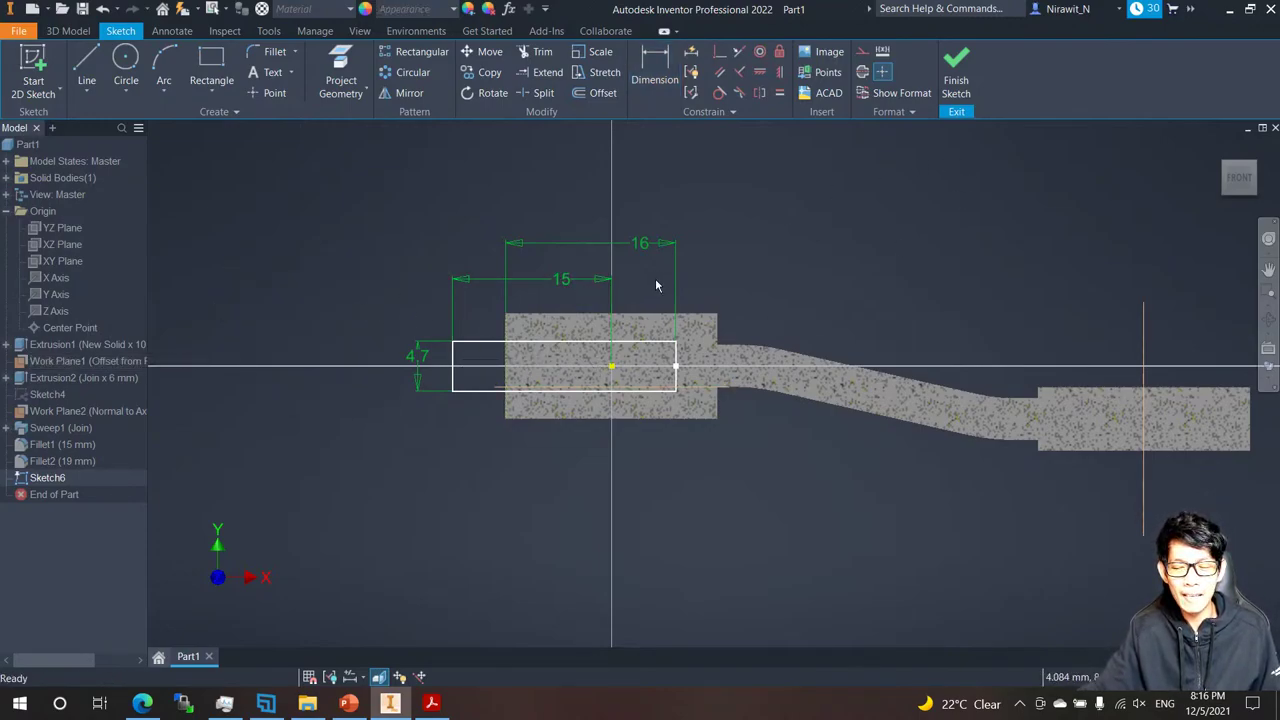
Finish the sketch and extrude the rectangle as a symmetric cut through all of the thick boss.
{"action": "left_click", "coordinate": [962, 85]}
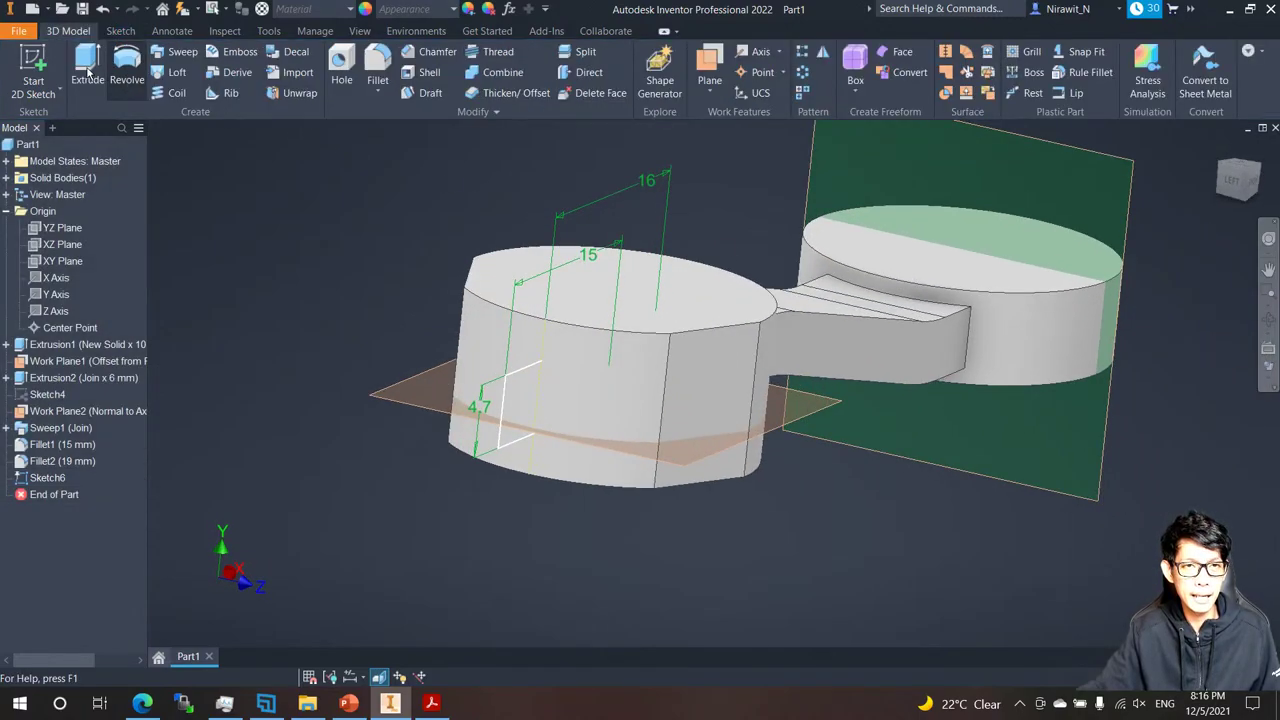
{"action": "left_click", "coordinate": [91, 73]}
{"action": "key", "text": "e"}
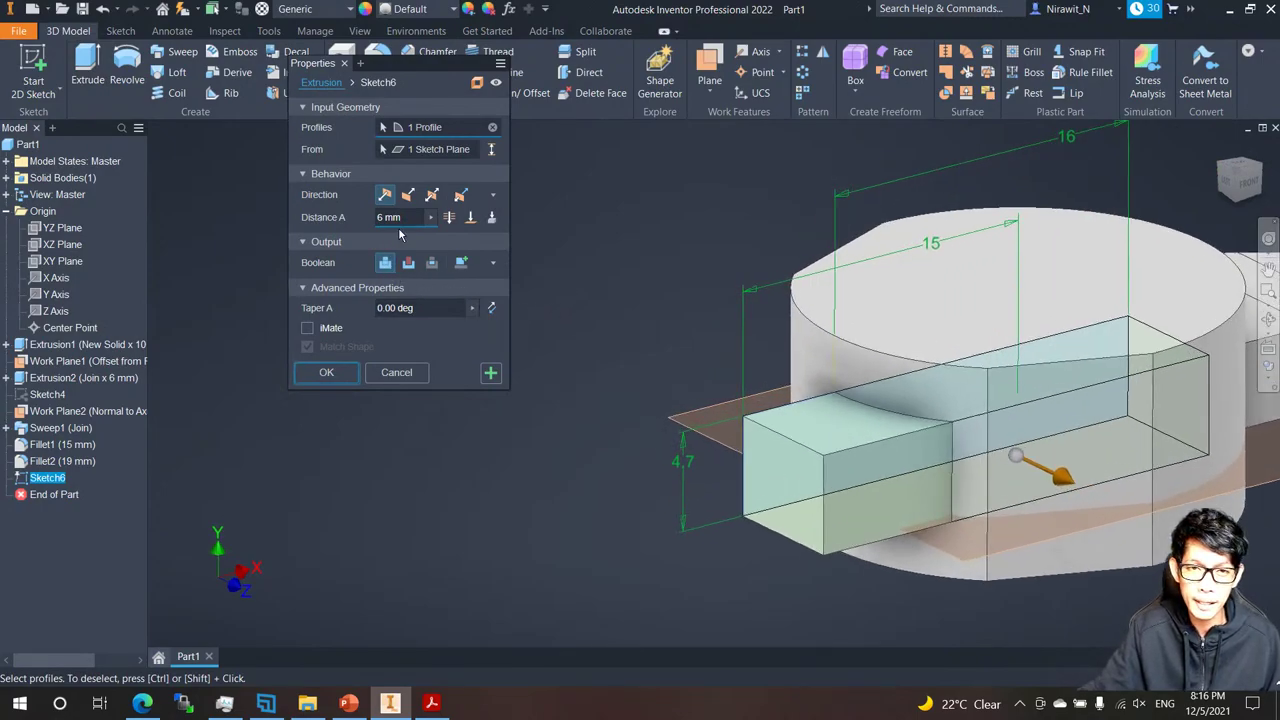
{"action": "left_click", "coordinate": [408, 195]}
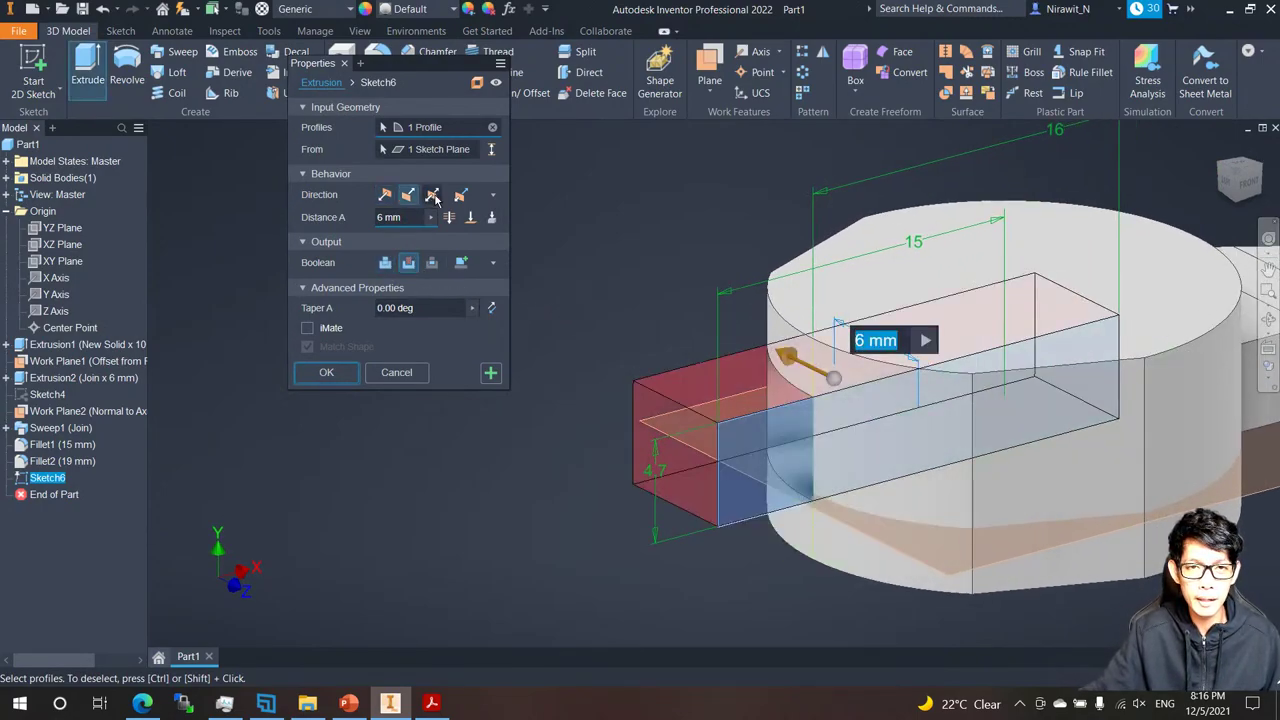
{"action": "left_click", "coordinate": [433, 195]}
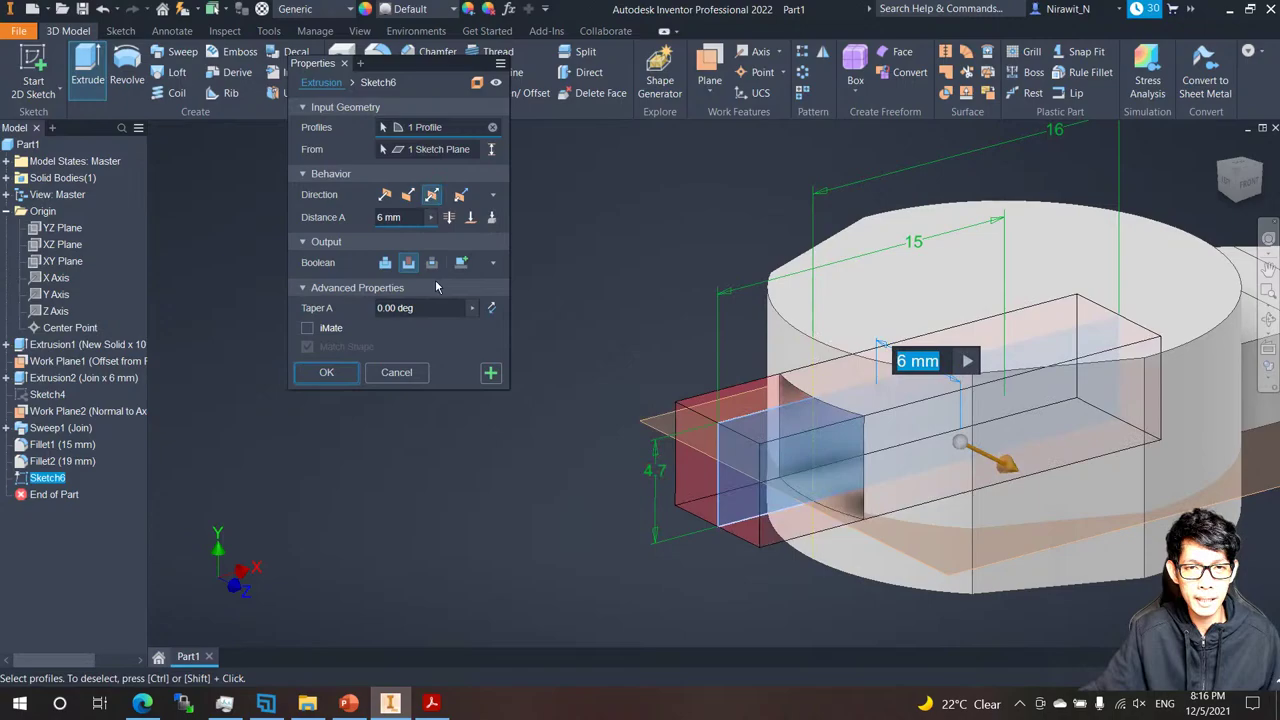
{"action": "left_click", "coordinate": [449, 220]}
{"action": "middle_click_drag", "start_coordinate": [732, 310], "coordinate": [780, 360], "text": "shift"}
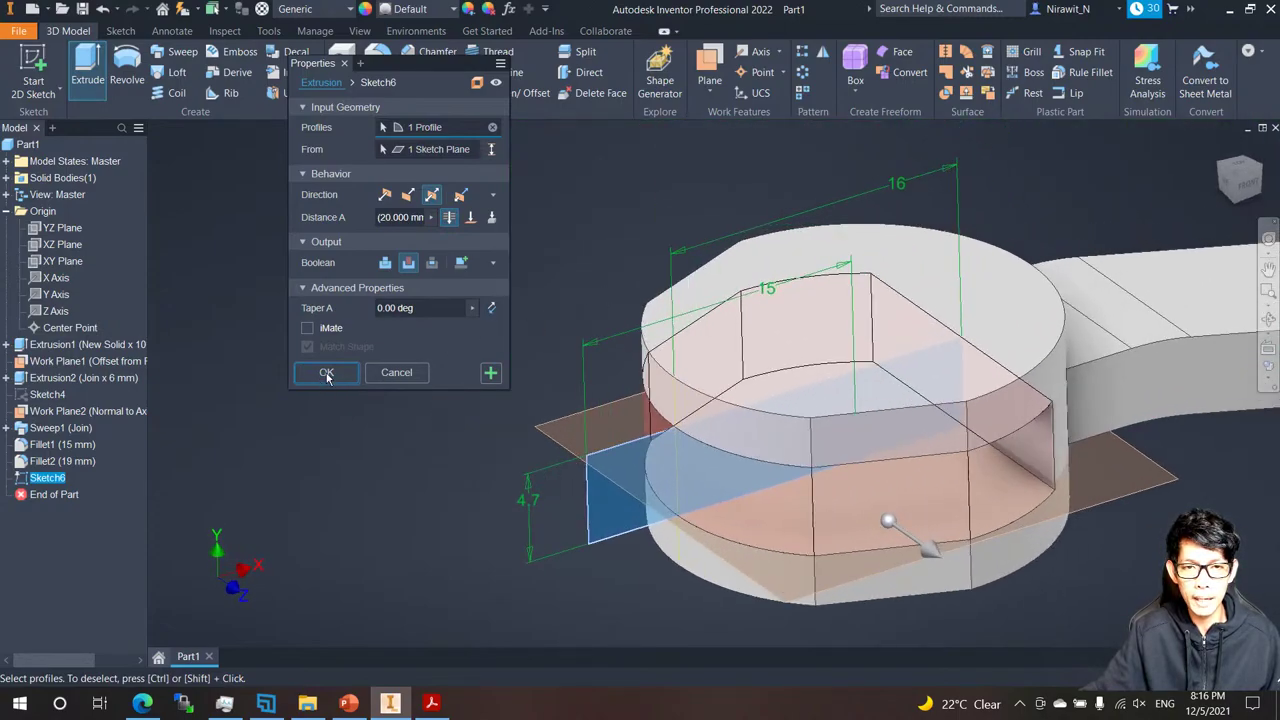
{"action": "left_click", "coordinate": [326, 372]}
Examine the slotted boss and its two fork plates from several angles.
{"action": "middle_click_drag", "start_coordinate": [405, 290], "coordinate": [408, 285], "text": "shift"}
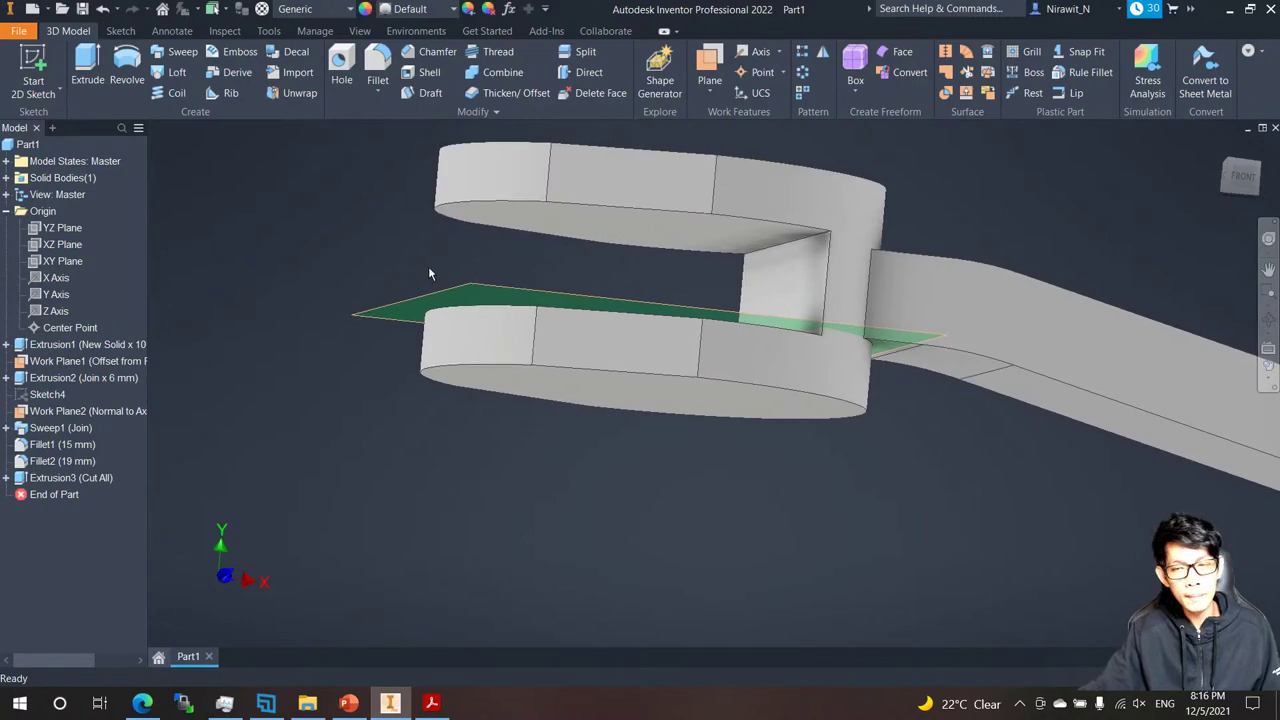
{"action": "scroll", "coordinate": [430, 266], "scroll_direction": "up", "scroll_amount": 1}
{"action": "middle_click_drag", "start_coordinate": [431, 266], "coordinate": [527, 253], "text": "shift"}
{"action": "key", "text": "F5"}
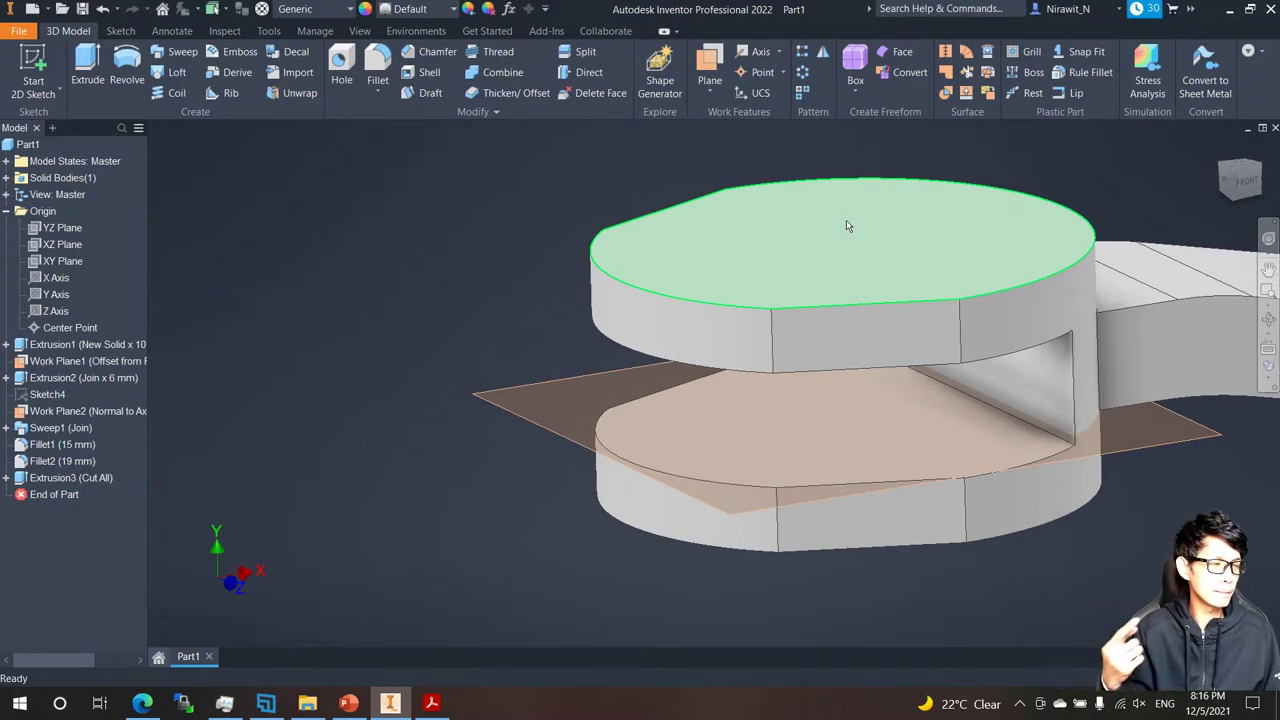
{"action": "middle_click_drag", "start_coordinate": [846, 221], "coordinate": [848, 220], "text": "shift"}
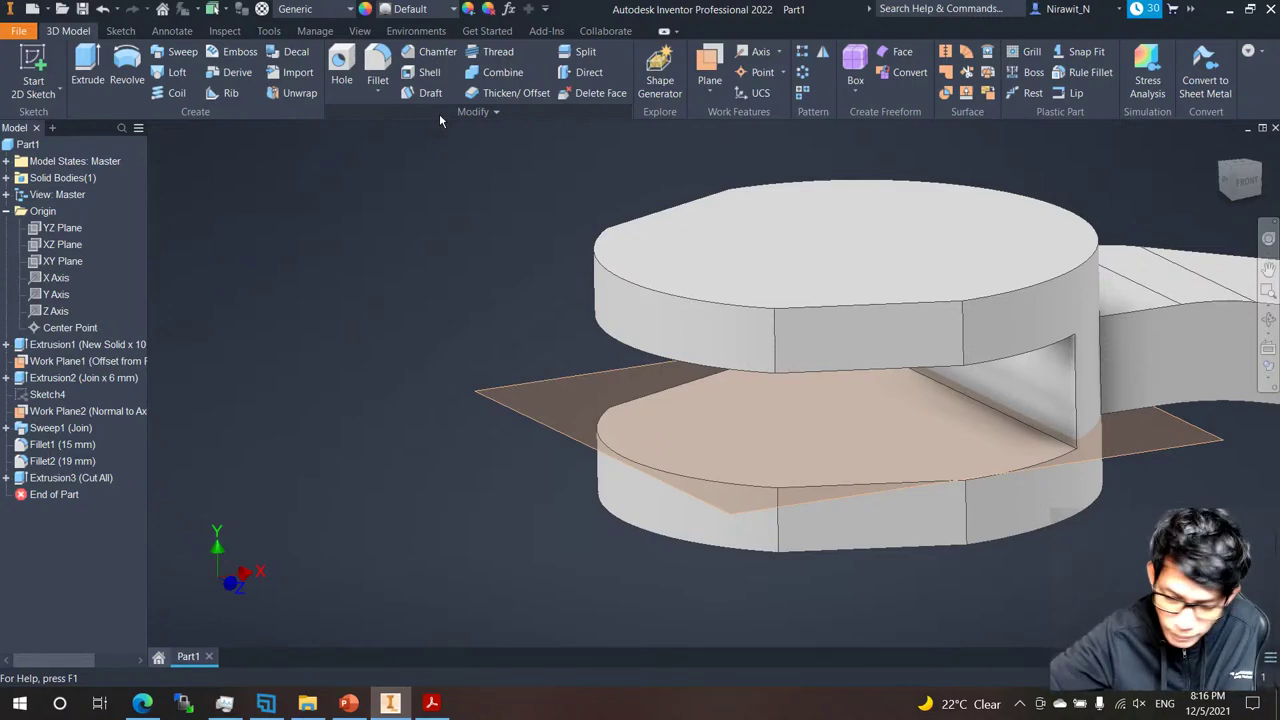
{"action": "middle_click_drag", "start_coordinate": [586, 178], "coordinate": [580, 168], "text": "shift"}
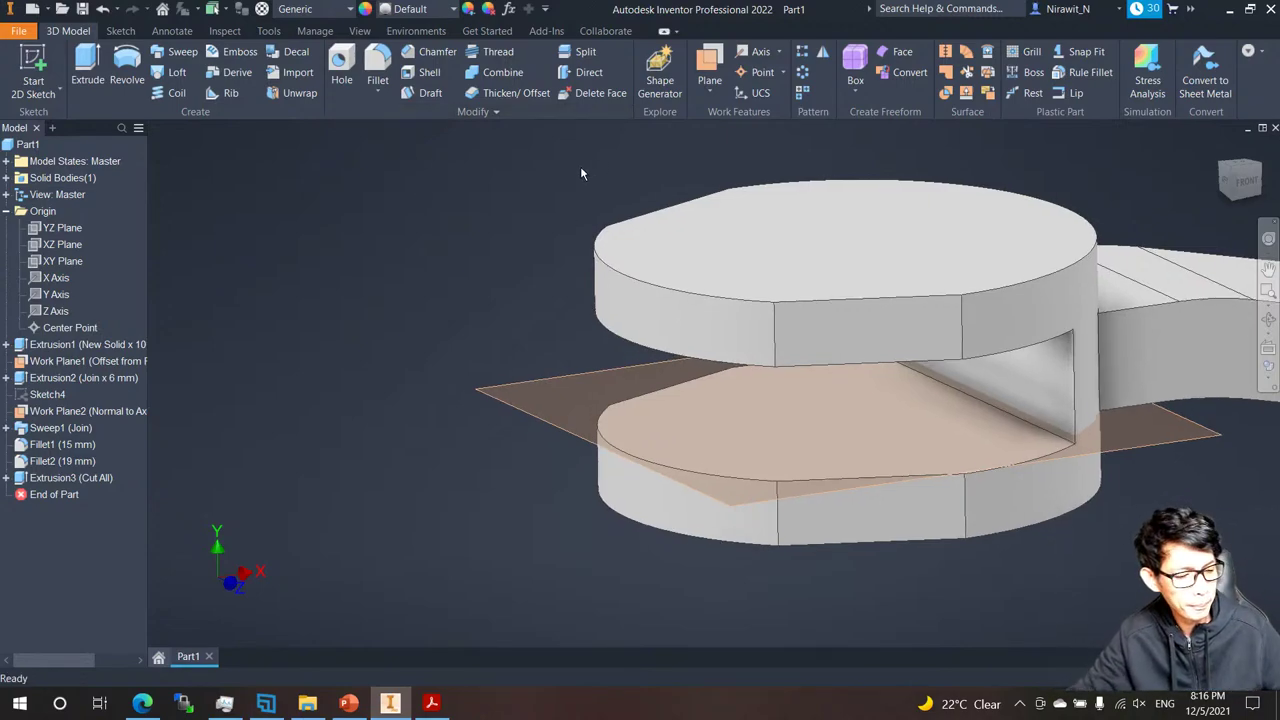
{"action": "mouse_move", "coordinate": [488, 253]}
{"action": "middle_mouse_down", "text": "shift"}
{"action": "mouse_move", "coordinate": [537, 279]}
{"action": "mouse_move", "coordinate": [505, 250]}
{"action": "mouse_move", "coordinate": [489, 260]}
{"action": "middle_mouse_up", "text": "shift"}
{"action": "scroll", "coordinate": [489, 258], "scroll_direction": "up", "scroll_amount": 3}
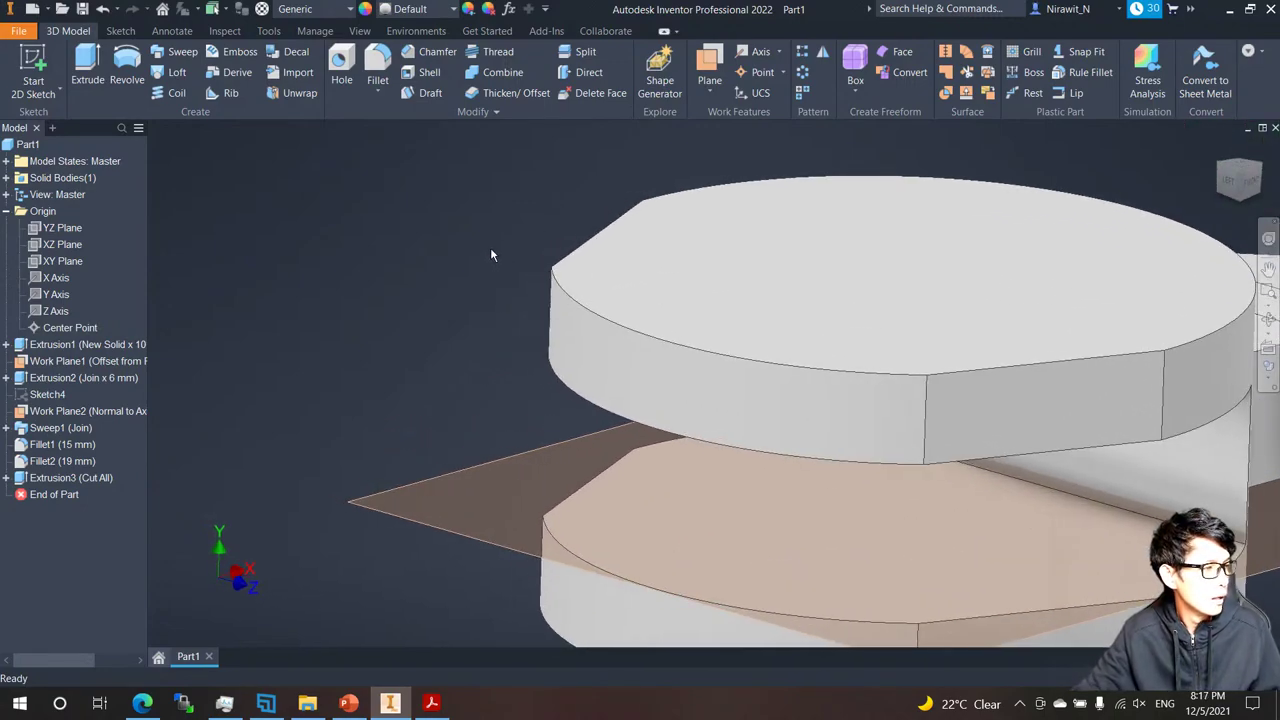
{"action": "middle_click_drag", "start_coordinate": [491, 250], "coordinate": [491, 248], "text": "shift"}
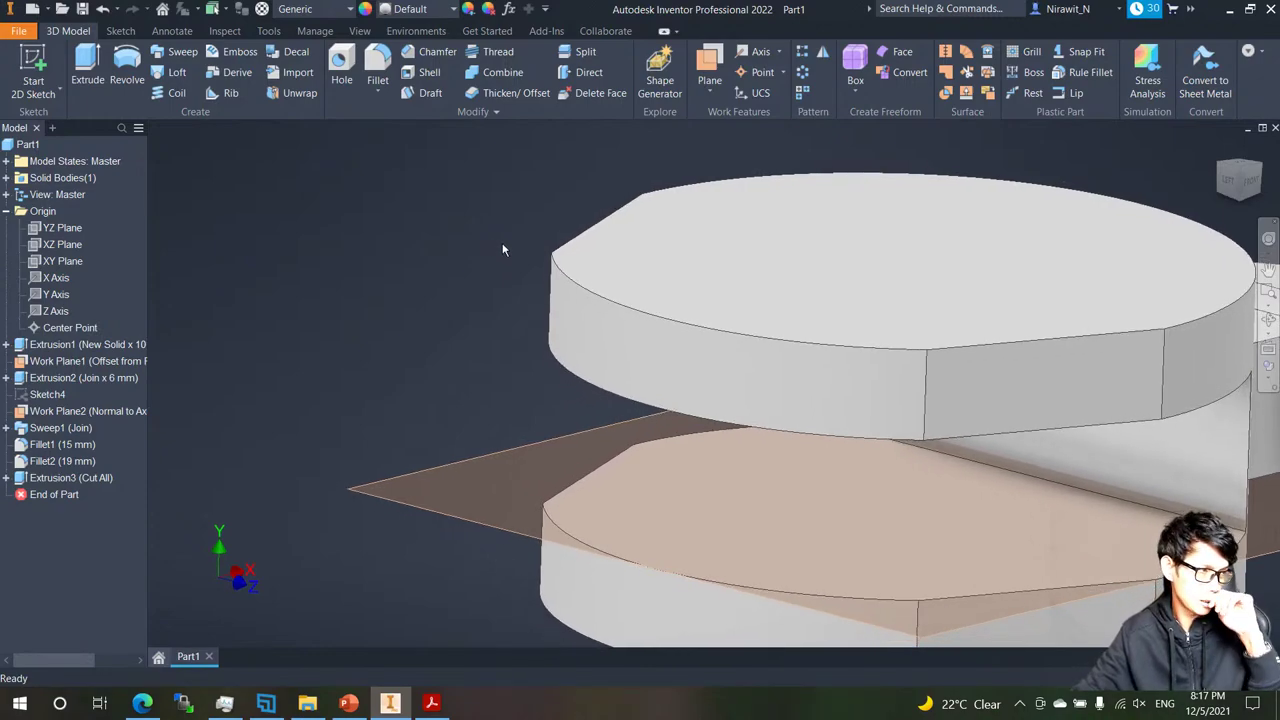
{"action": "scroll", "coordinate": [738, 289], "scroll_direction": "down", "scroll_amount": 3}
{"action": "middle_click_drag", "start_coordinate": [586, 239], "coordinate": [385, 135], "text": "shift"}
{"action": "scroll", "coordinate": [510, 231], "scroll_direction": "up", "scroll_amount": 1}
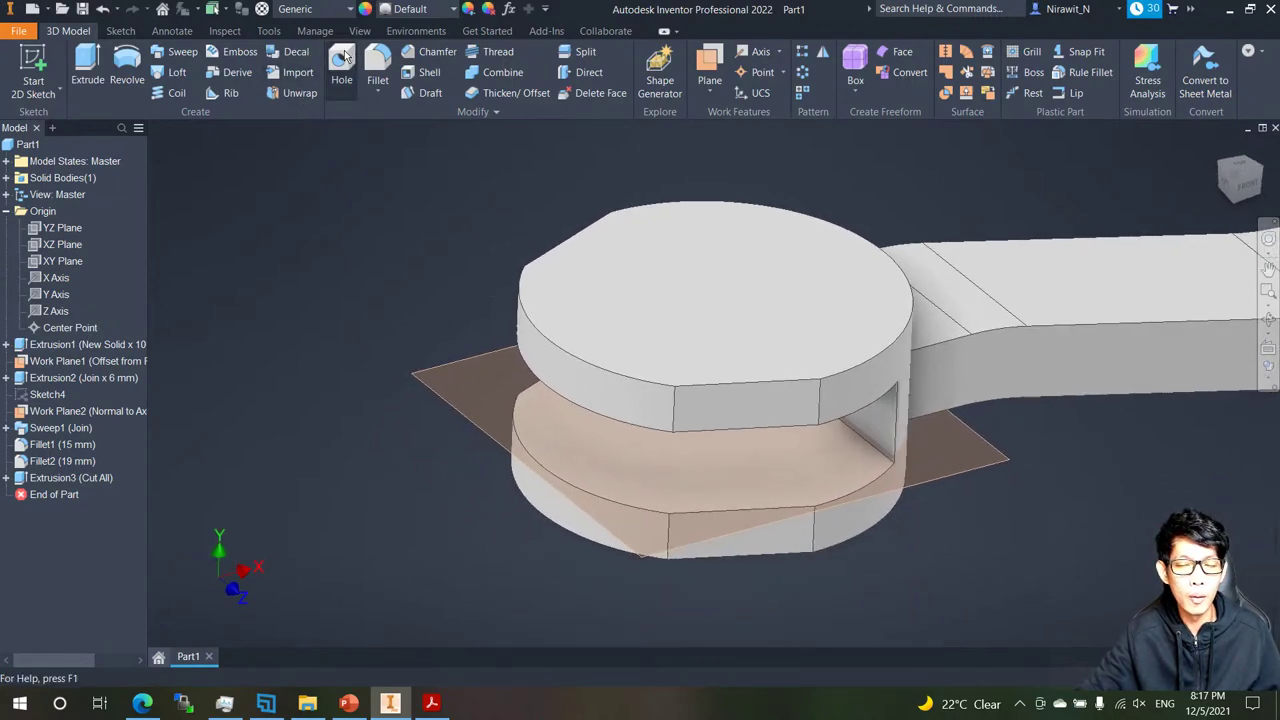
Start a hole with a spotface diameter of 10.5 mm, a spotface depth of 1 mm, and a To termination.
{"action": "left_click", "coordinate": [342, 62]}
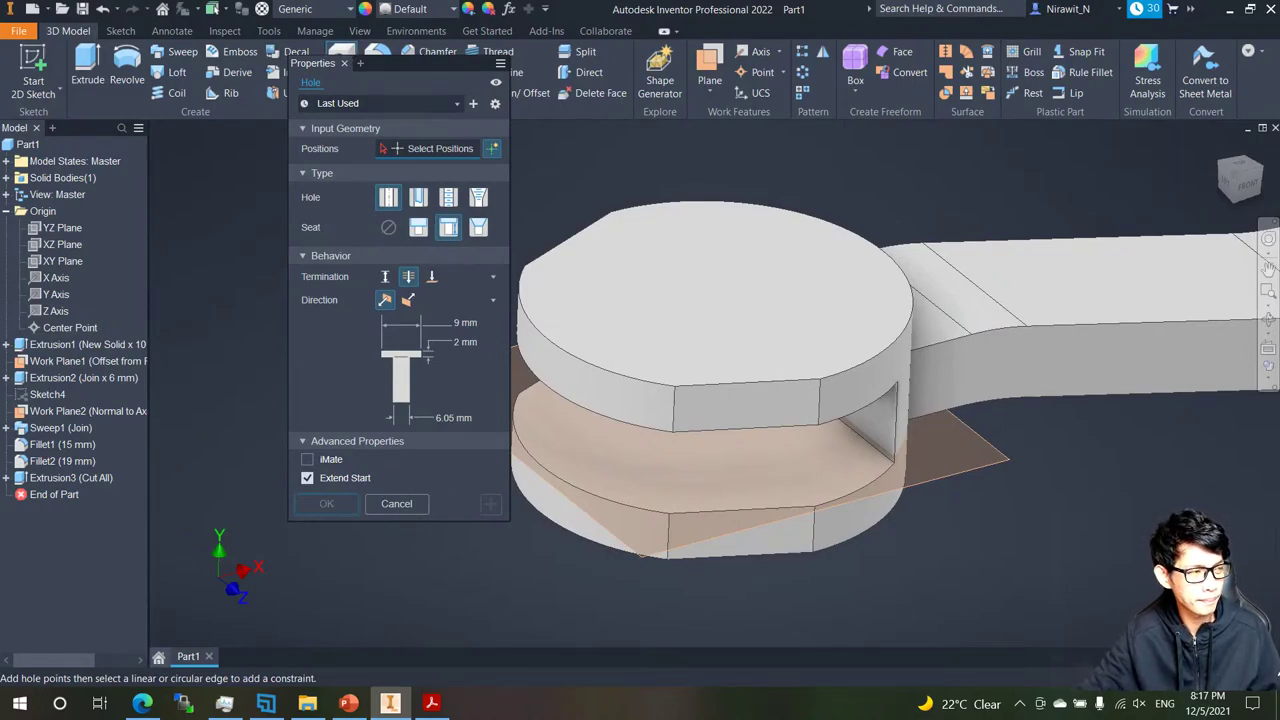
{"action": "middle_click_drag", "start_coordinate": [512, 160], "coordinate": [625, 189]}
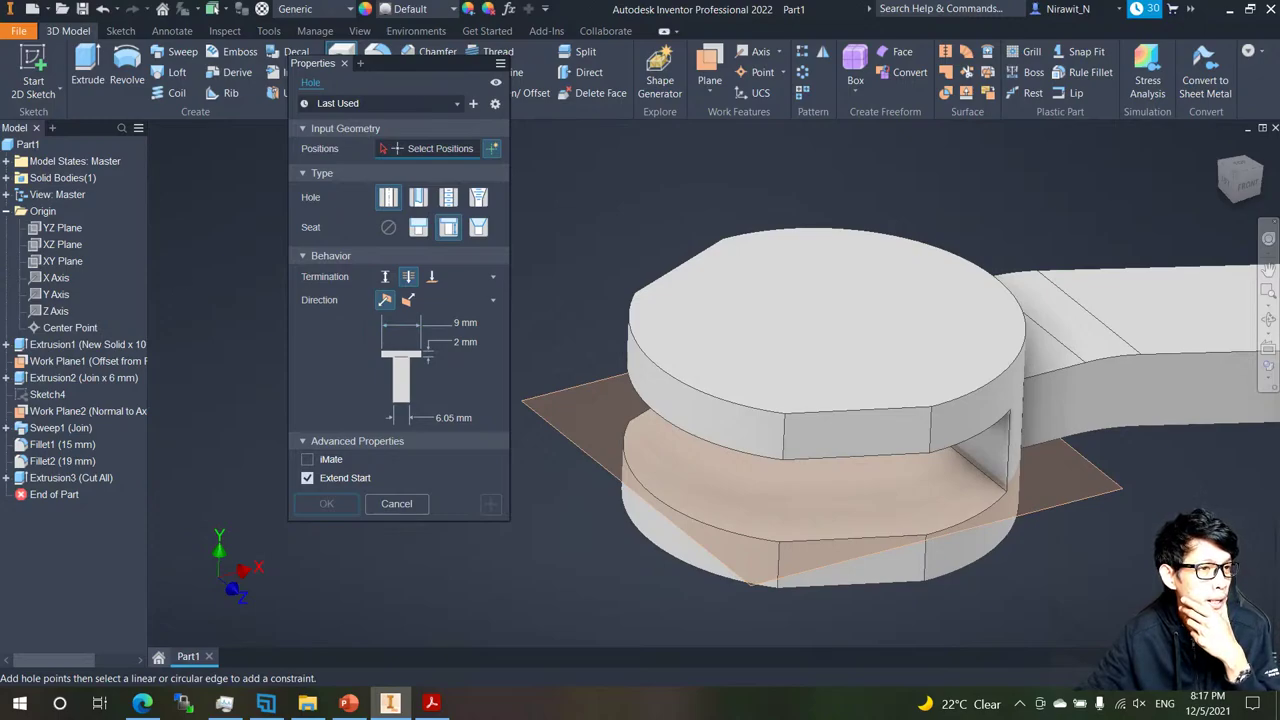
{"action": "left_click", "coordinate": [452, 325]}
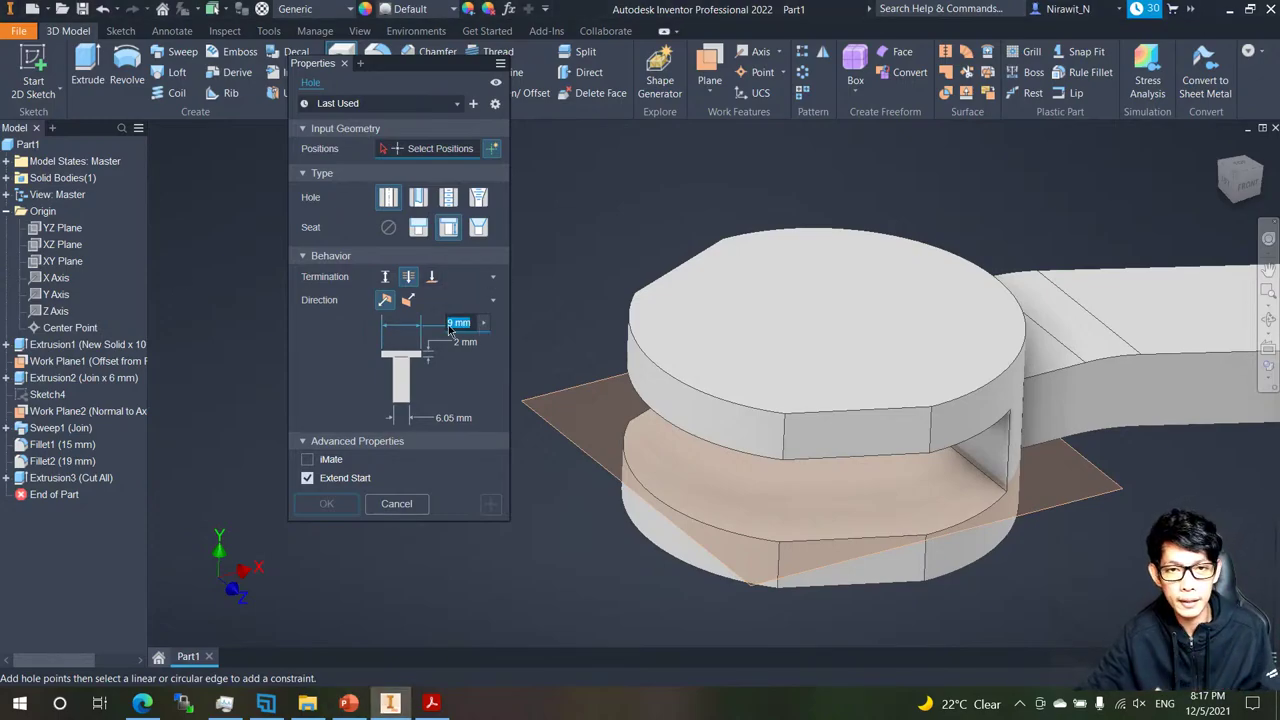
{"action": "type", "text": "10.5"}
{"action": "left_click", "coordinate": [459, 342]}
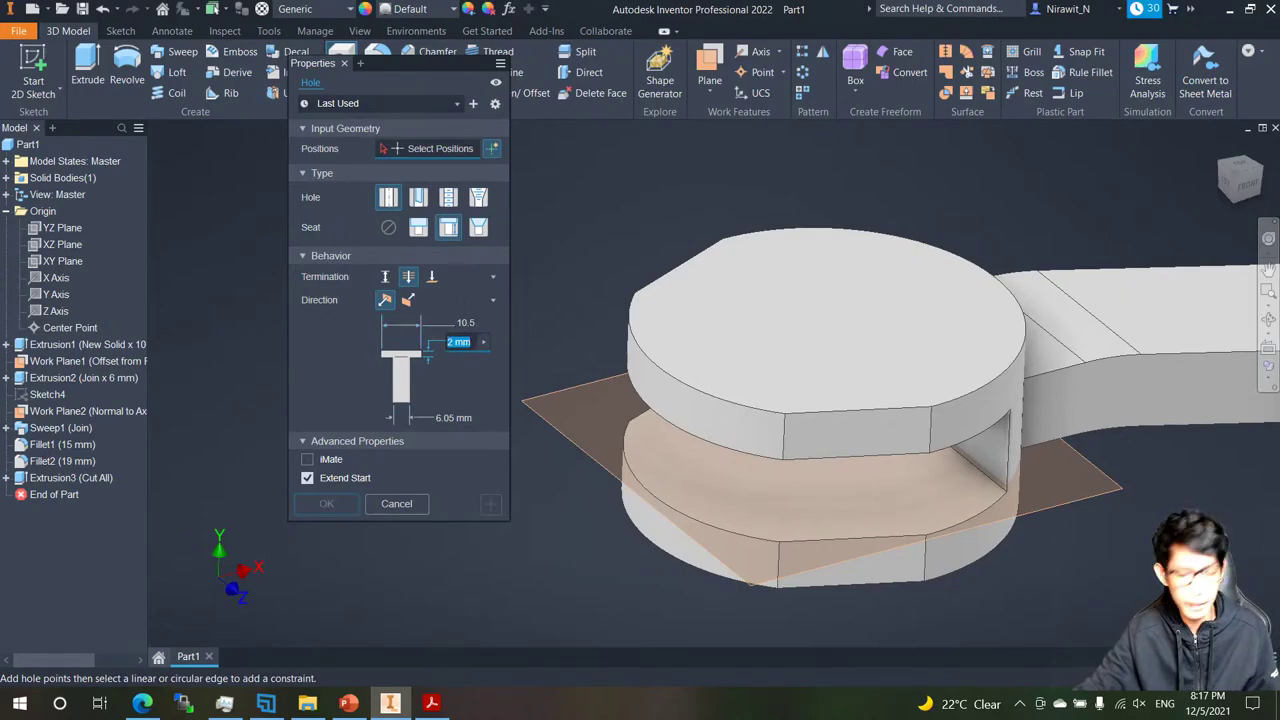
{"action": "type", "text": "1"}
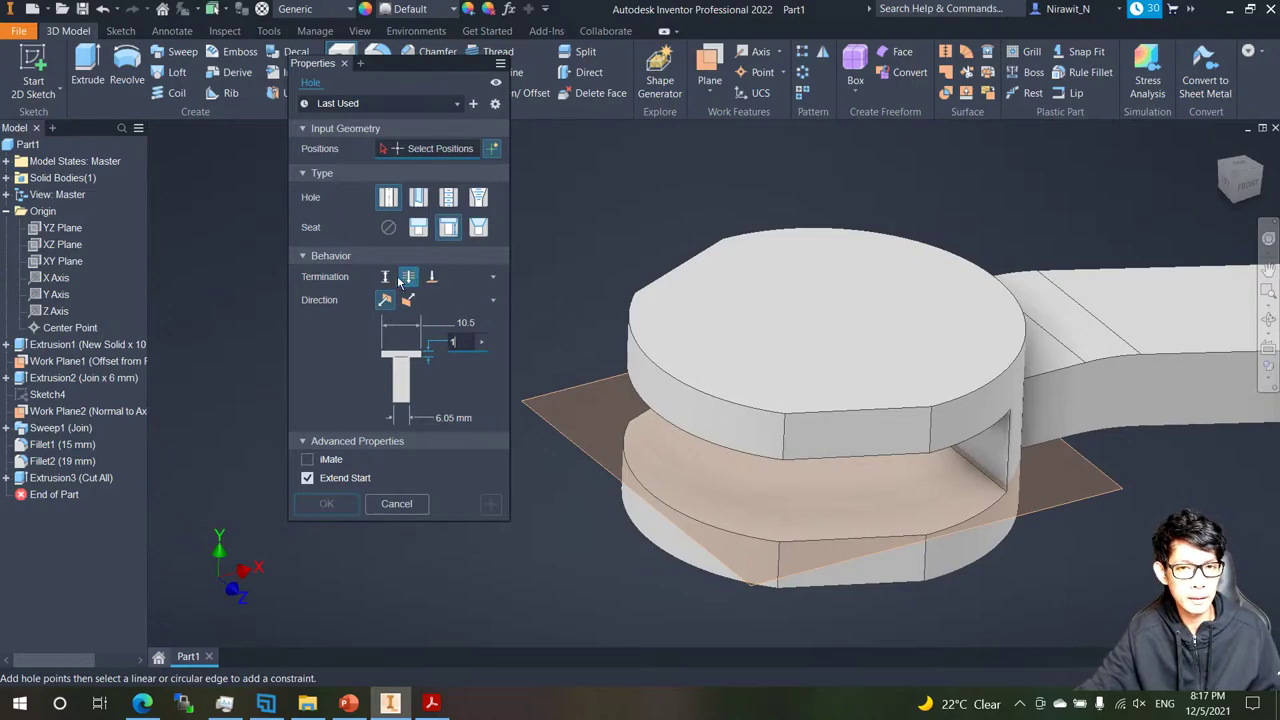
{"action": "left_click", "coordinate": [432, 277]}
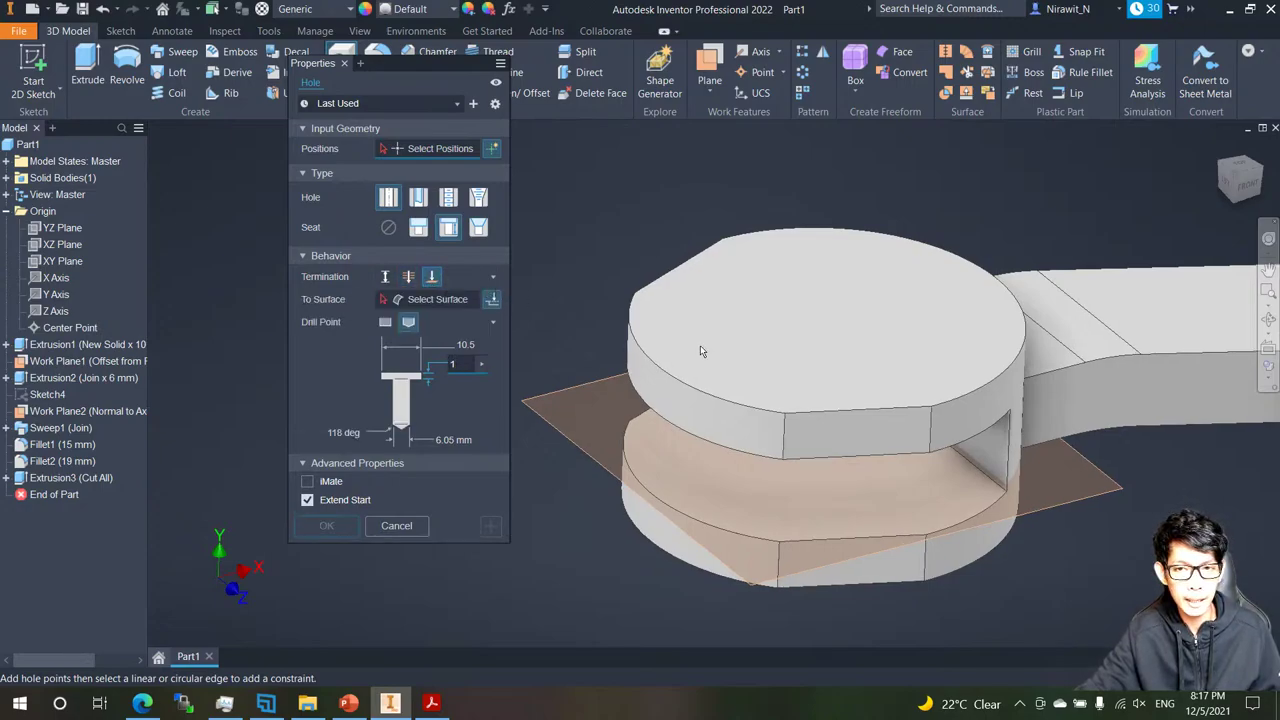
{"action": "middle_click_drag", "start_coordinate": [700, 351], "coordinate": [746, 306], "text": "shift"}
{"action": "middle_click_drag", "start_coordinate": [726, 237], "coordinate": [764, 280], "text": "shift"}
{"action": "left_click", "coordinate": [766, 282]}
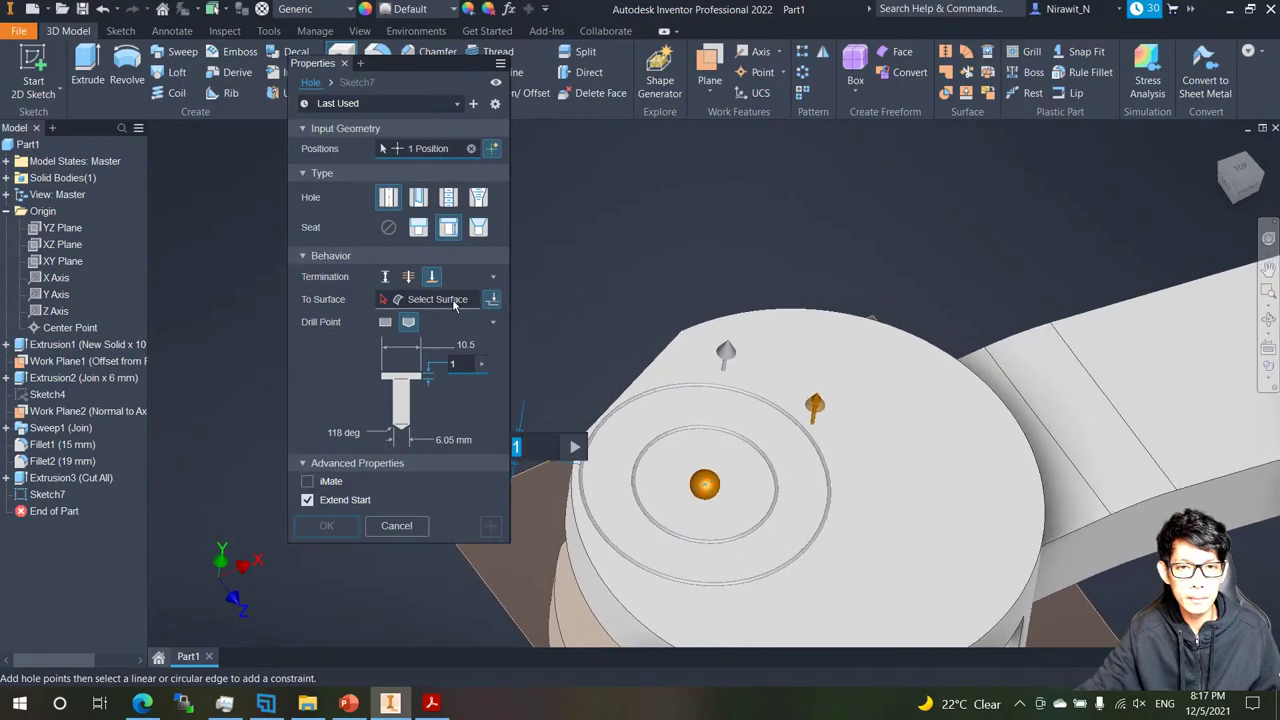
{"action": "key", "text": "F5"}
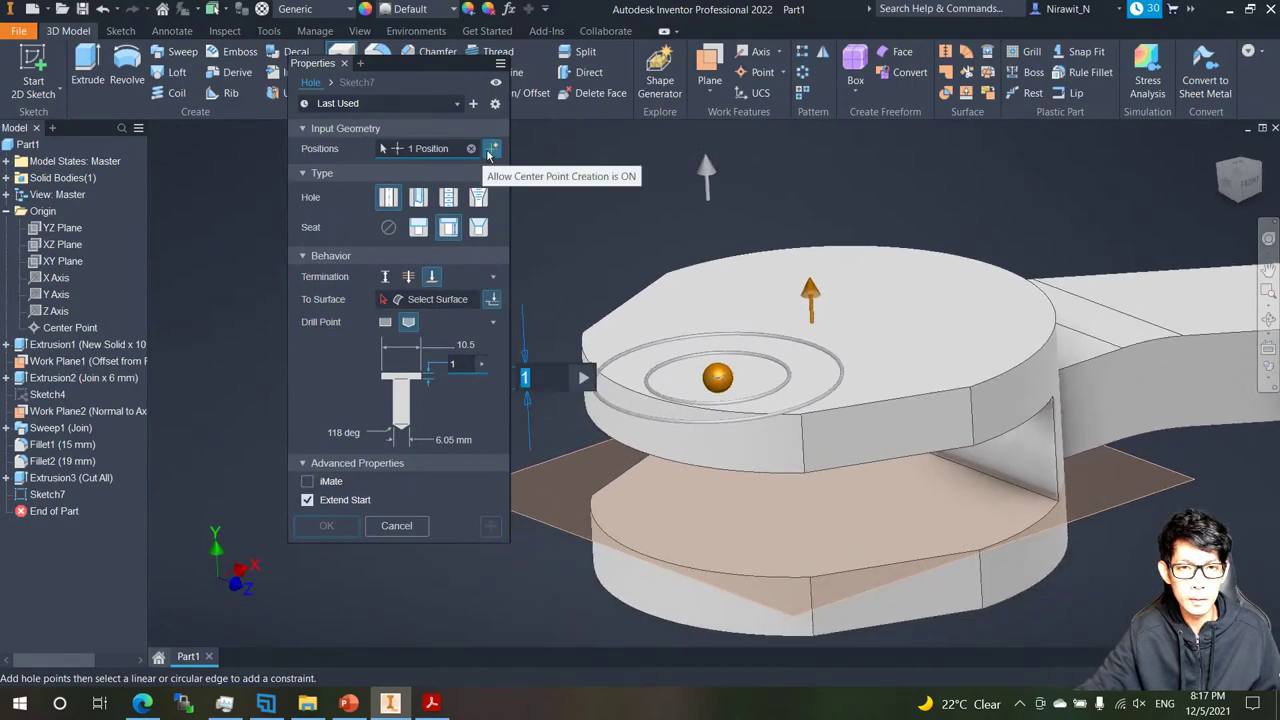
{"action": "left_click", "coordinate": [471, 148]}
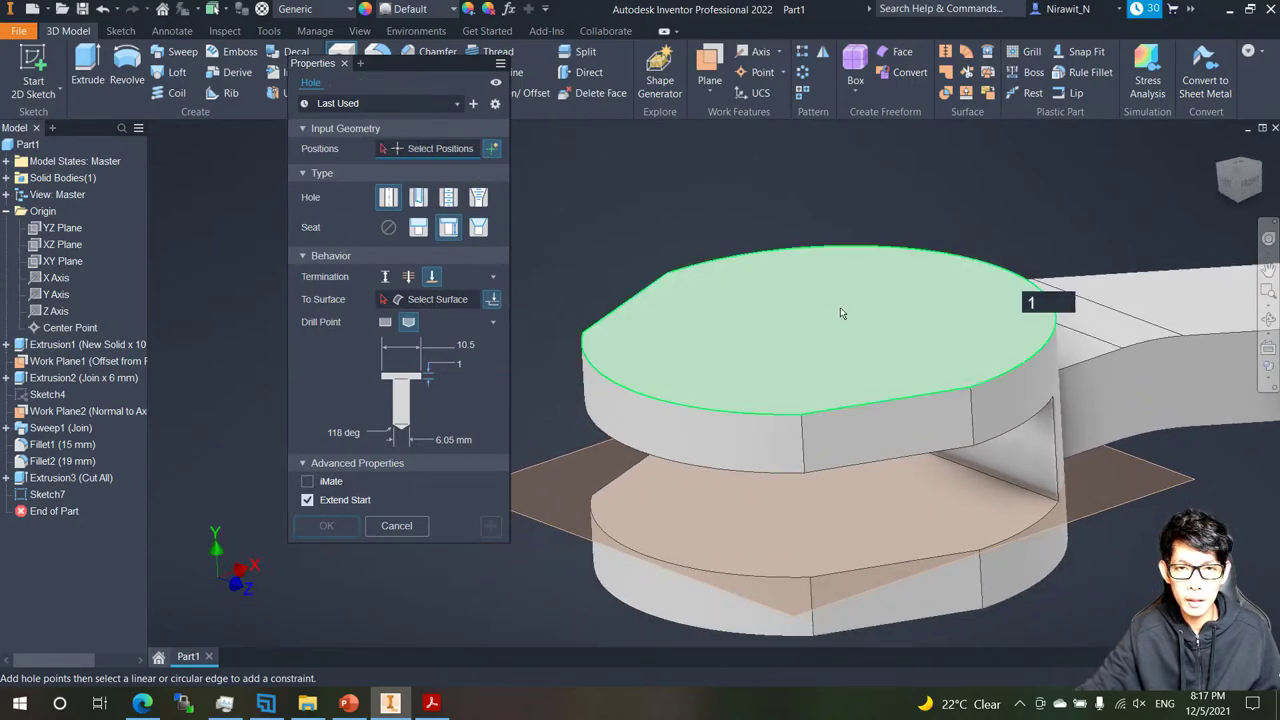
{"action": "left_click", "coordinate": [843, 300]}
{"action": "left_click", "coordinate": [462, 304]}
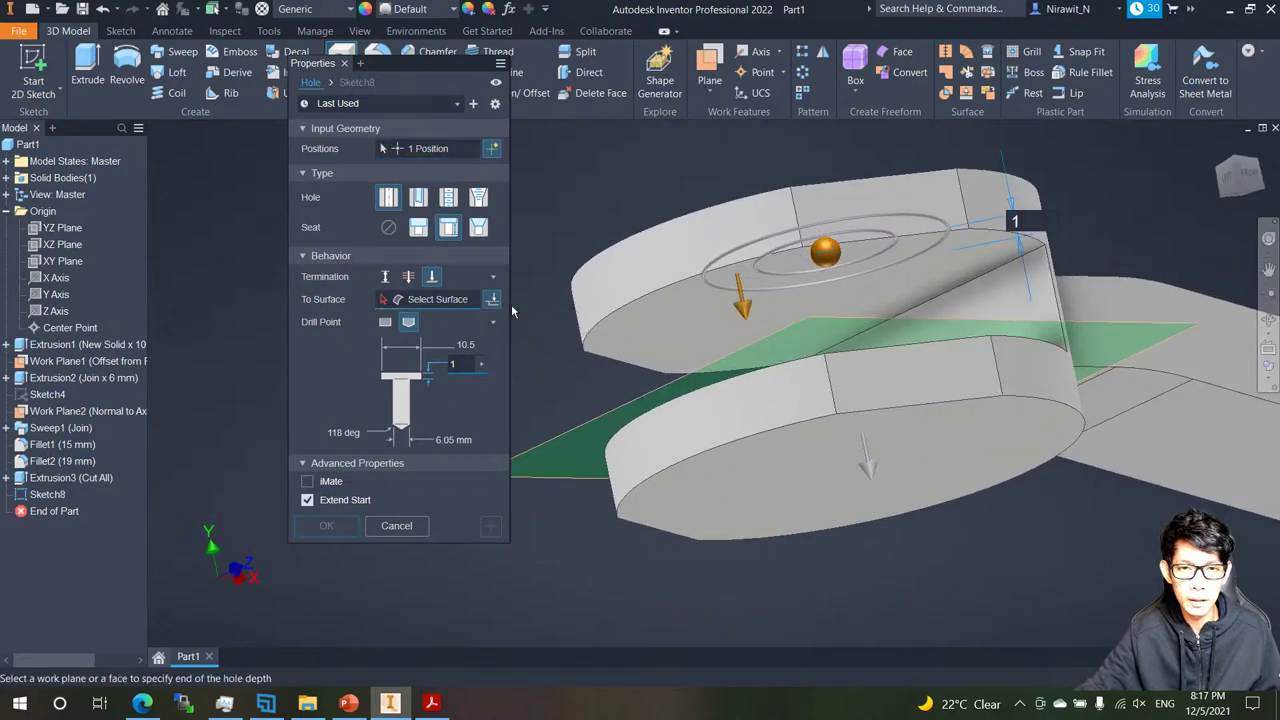
{"action": "middle_click_drag", "start_coordinate": [697, 340], "coordinate": [700, 316], "text": "shift"}
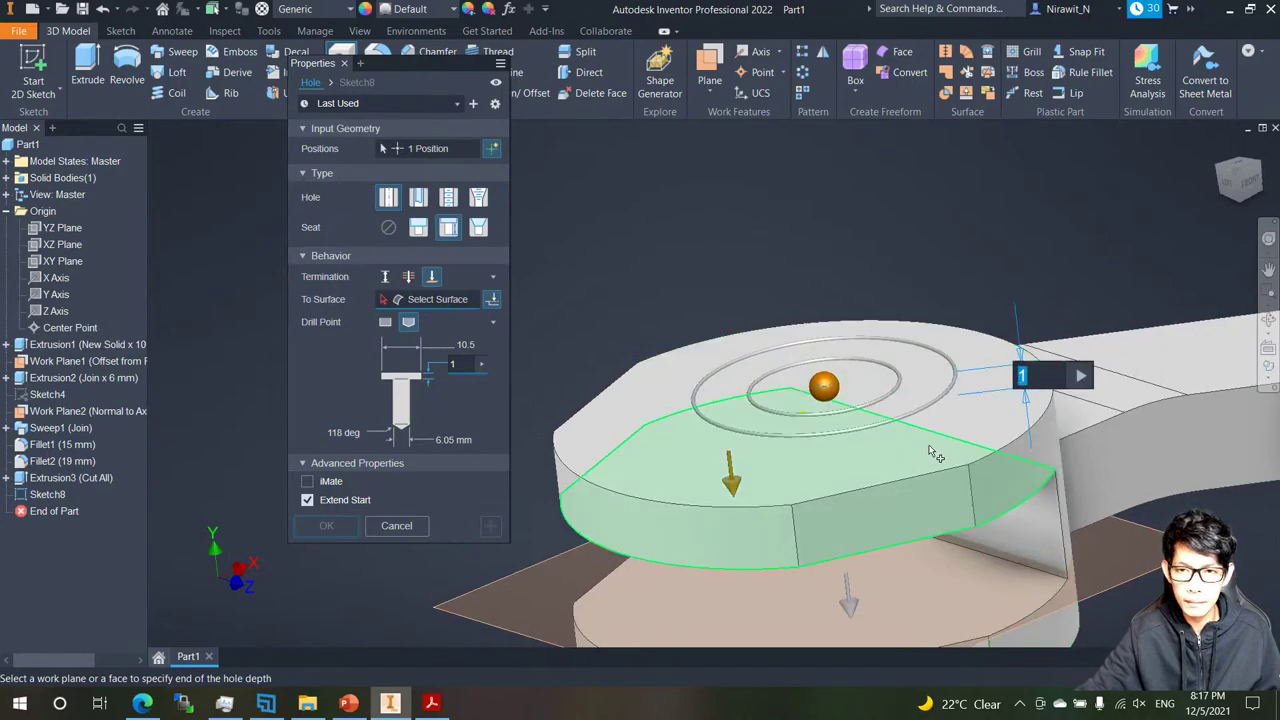
{"action": "left_click", "coordinate": [1019, 458]}
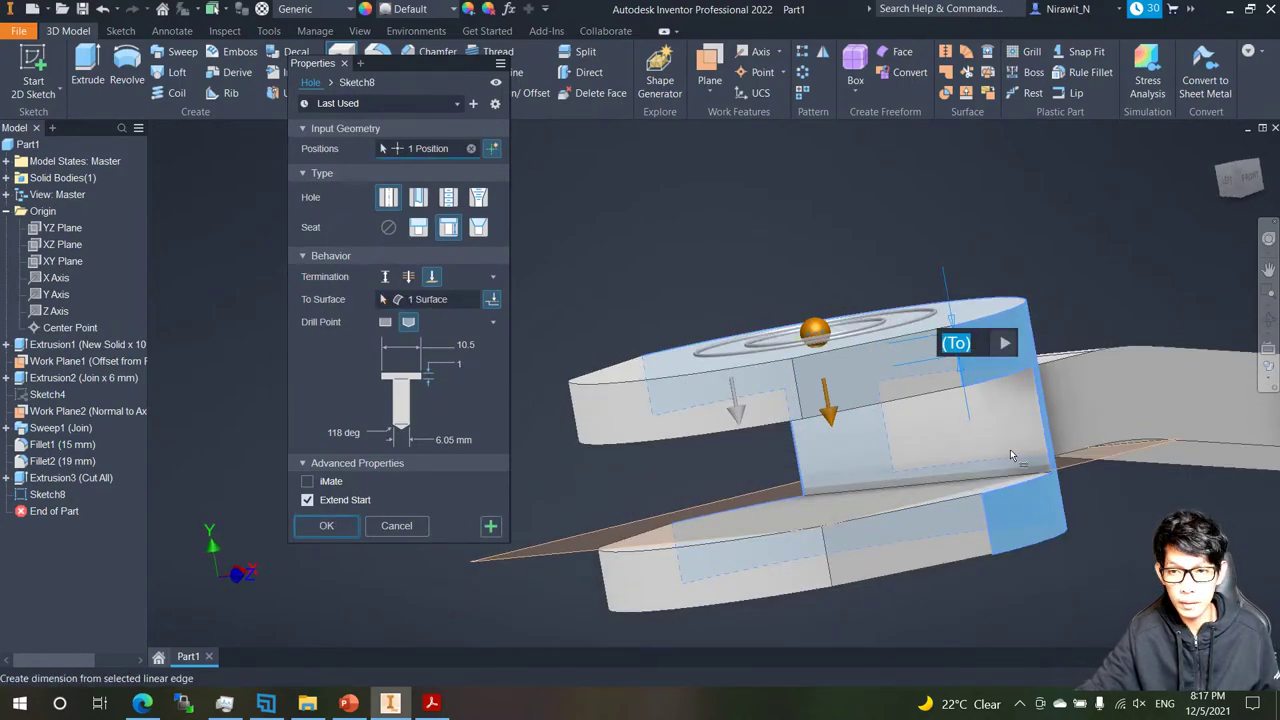
{"action": "left_click", "coordinate": [1021, 320]}
{"action": "key", "text": "Escape"}
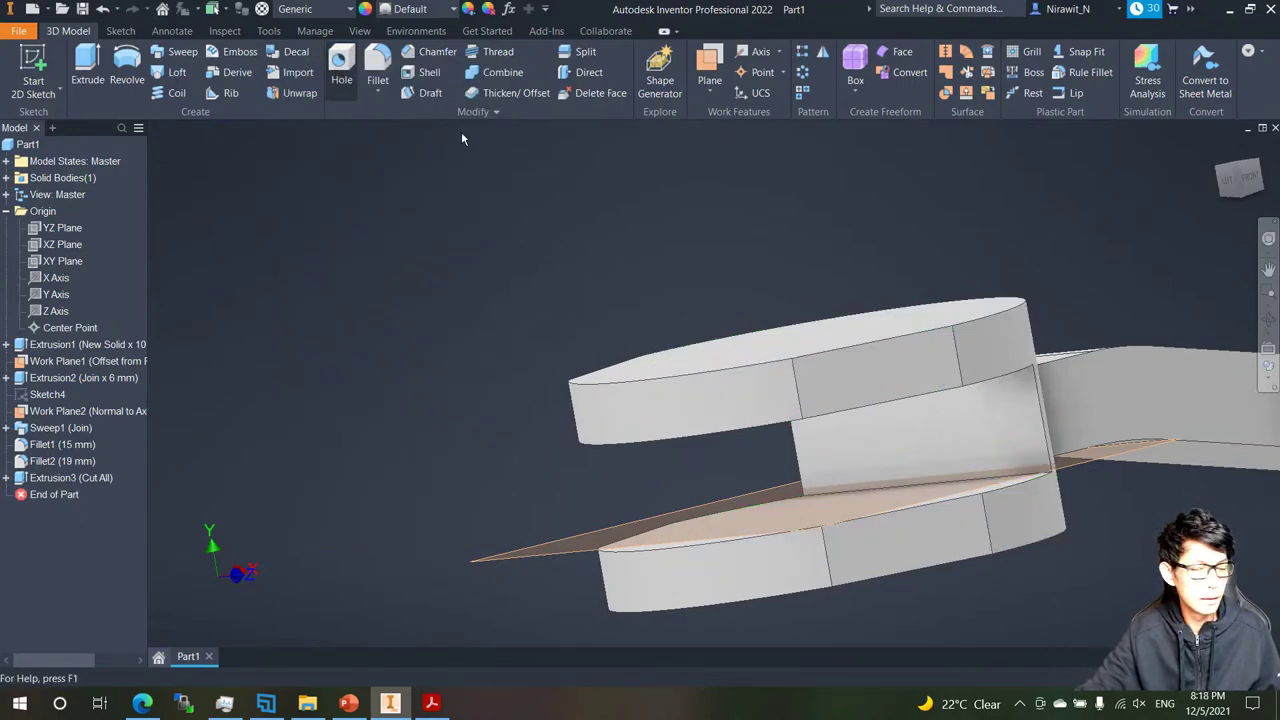
Start a spotfaced hole on the top face of the upper fork plate, concentric with its curved edge.
{"action": "key", "text": "h"}
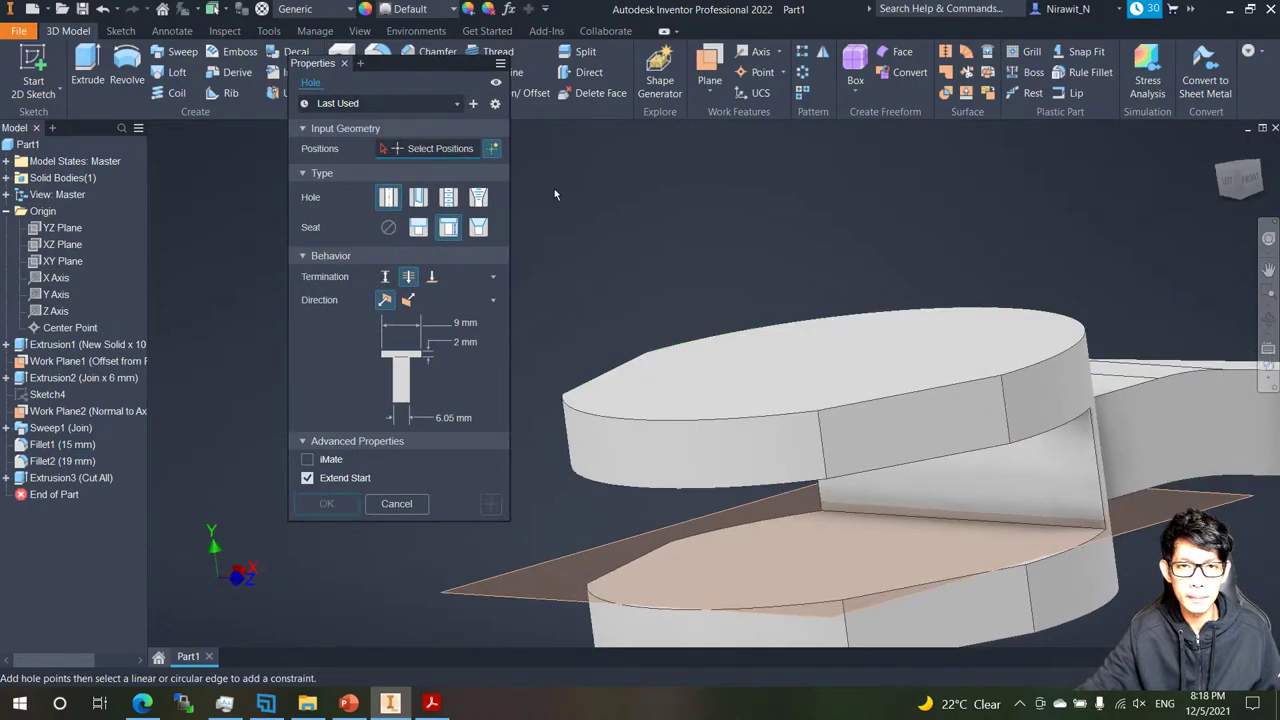
{"action": "left_click", "coordinate": [821, 340]}
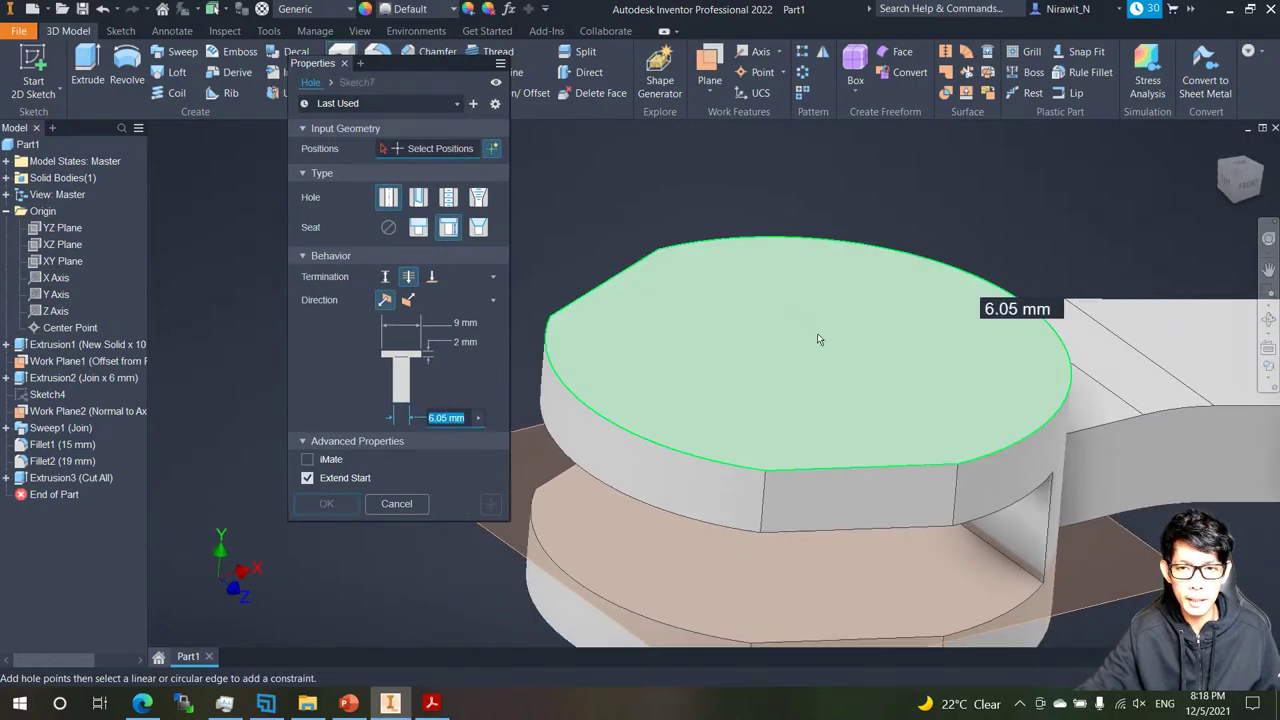
{"action": "left_click", "coordinate": [1028, 448]}
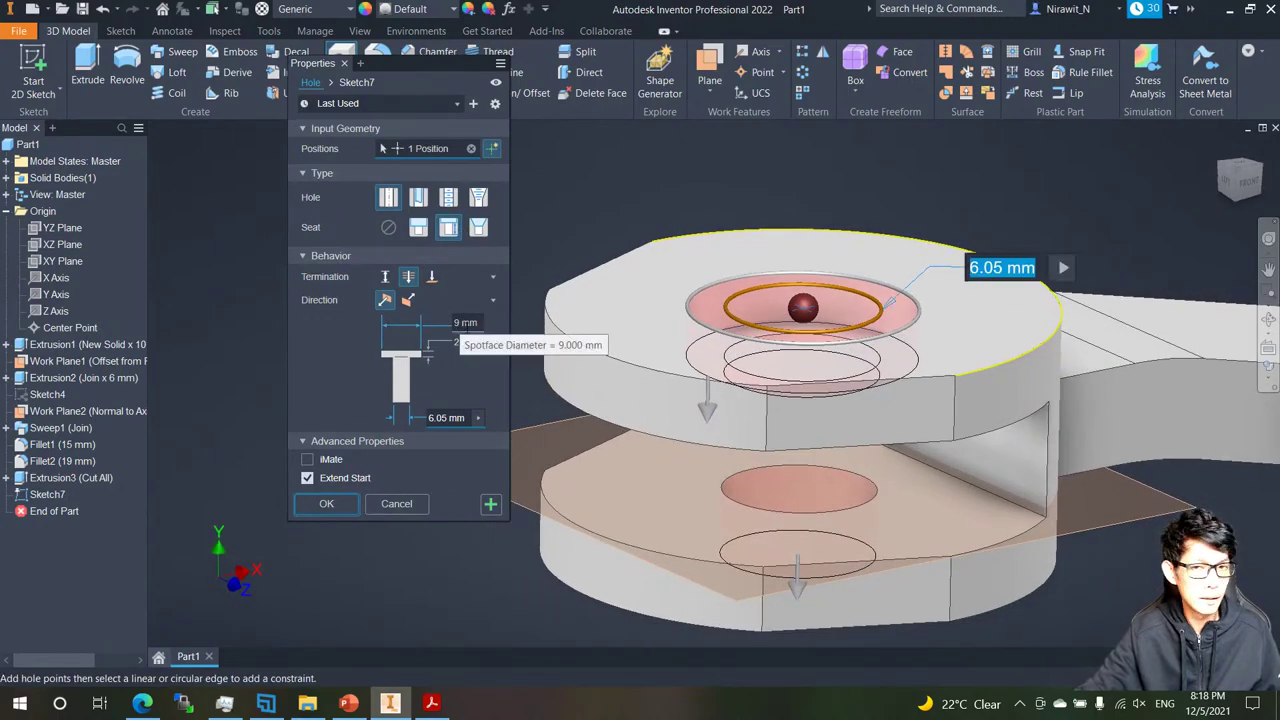
Set the hole's spotface diameter to 10.5 mm, spotface depth to 1 mm and hole diameter to 6.05 mm.
{"action": "left_click", "coordinate": [463, 323]}
{"action": "type", "text": "10.5"}
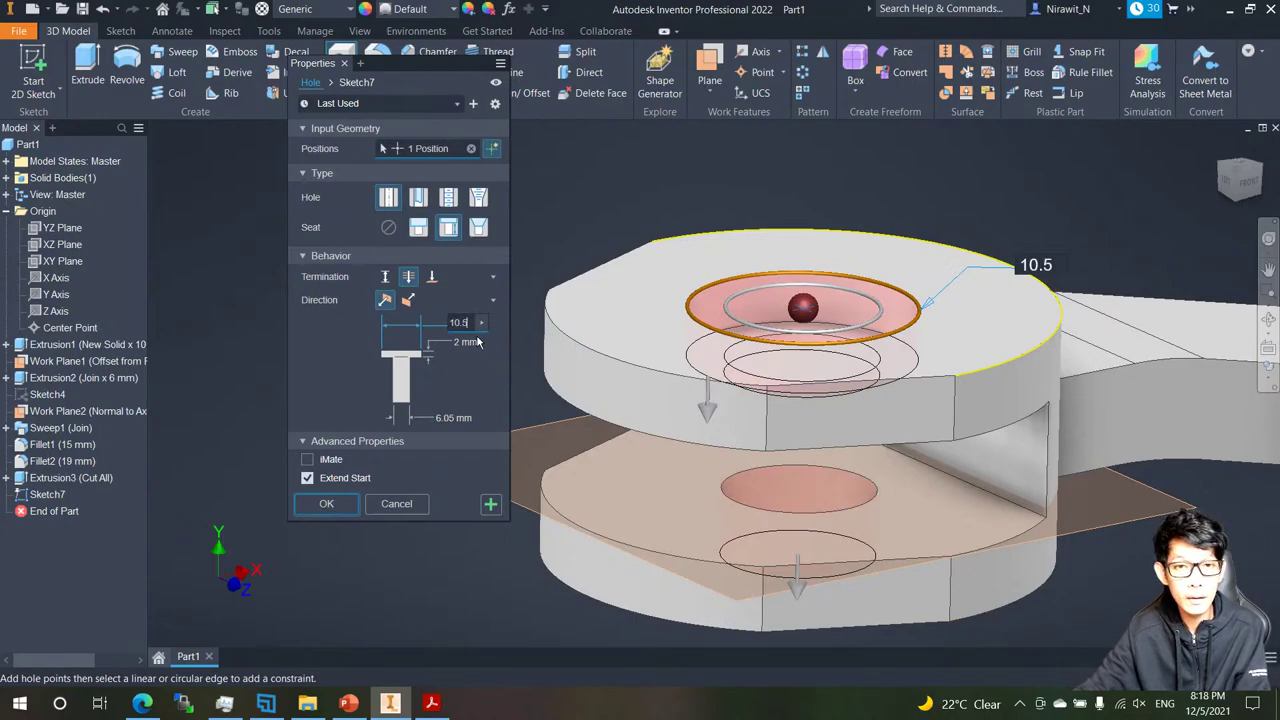
{"action": "left_click", "coordinate": [477, 342]}
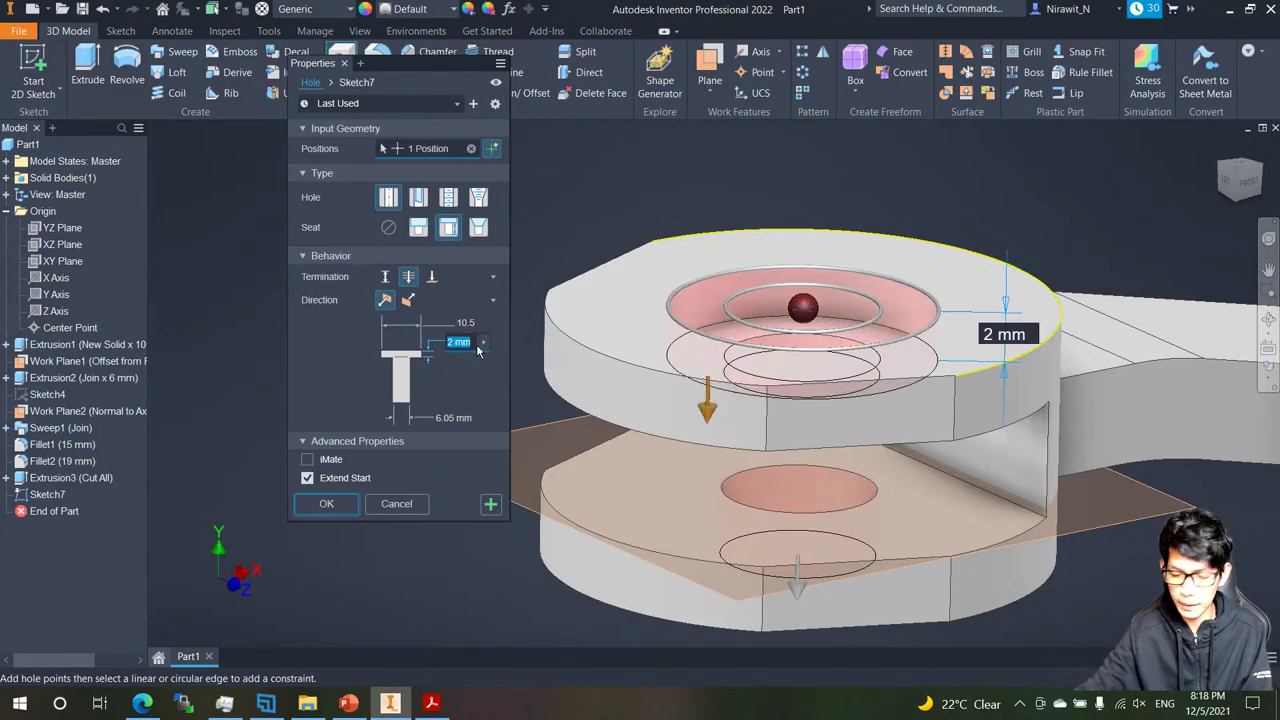
{"action": "type", "text": "1"}
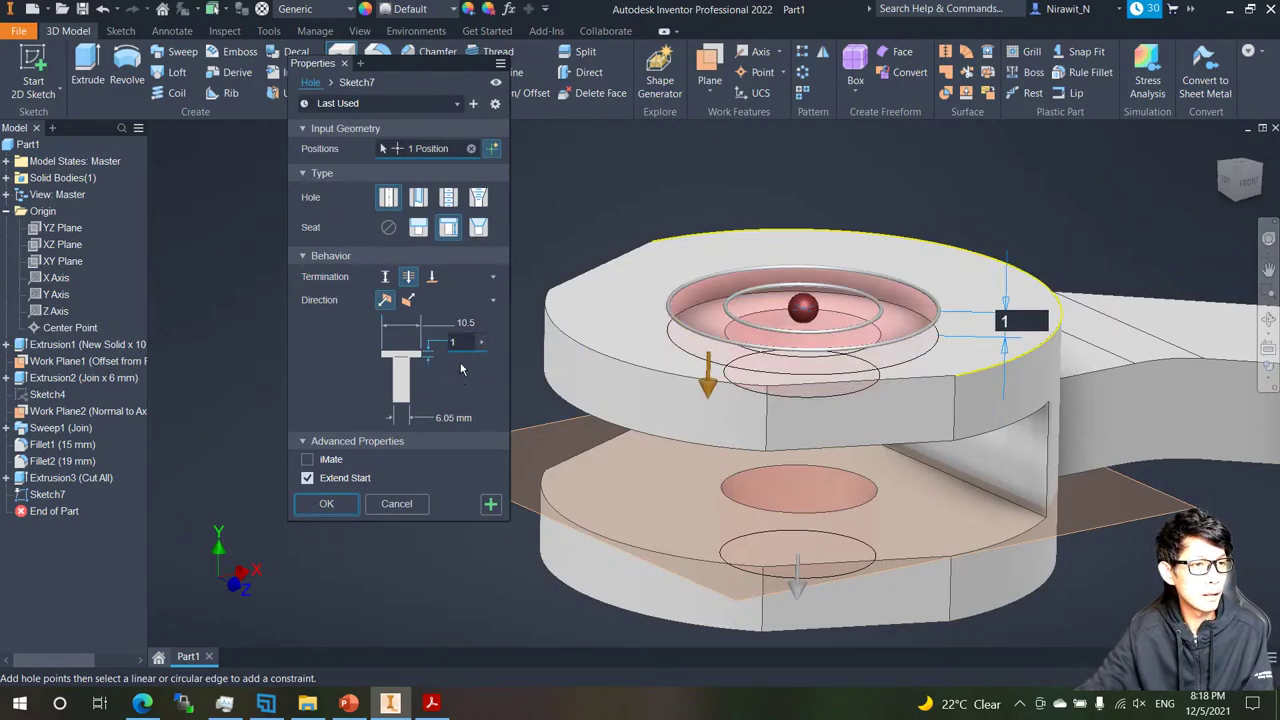
{"action": "left_click", "coordinate": [452, 417]}
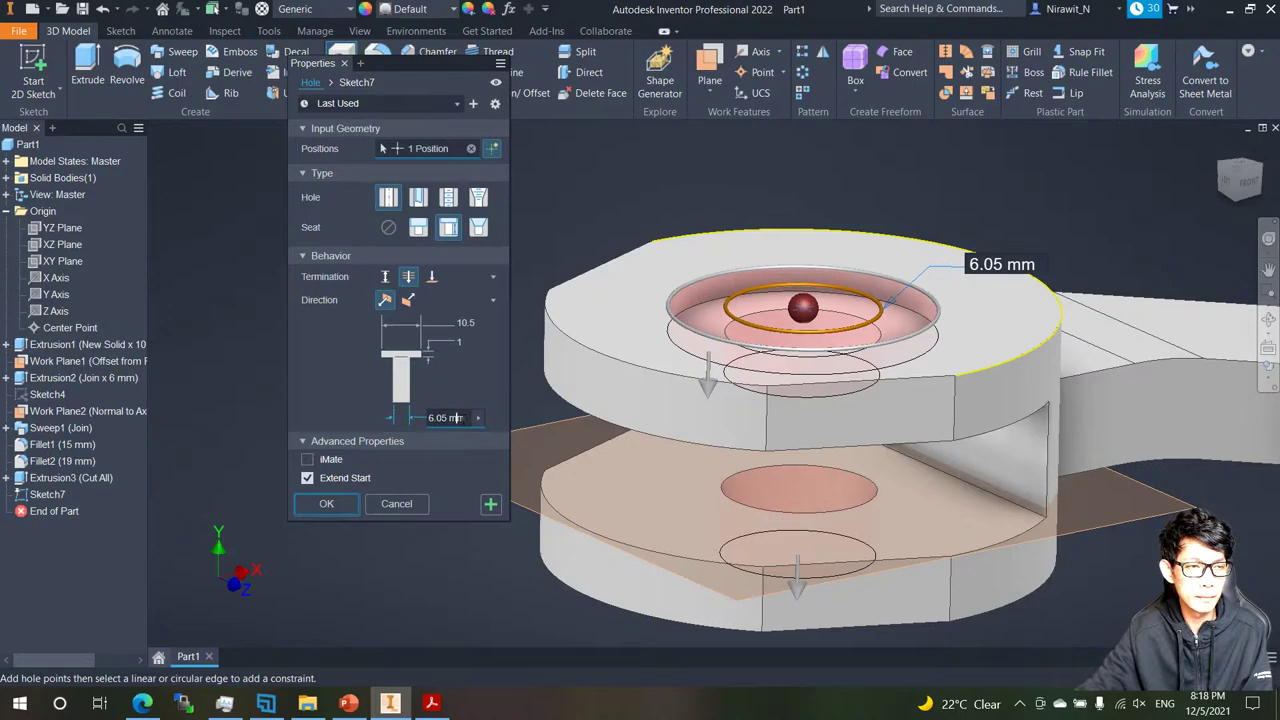
{"action": "left_click", "coordinate": [457, 418]}
{"action": "type", "text": "6."}
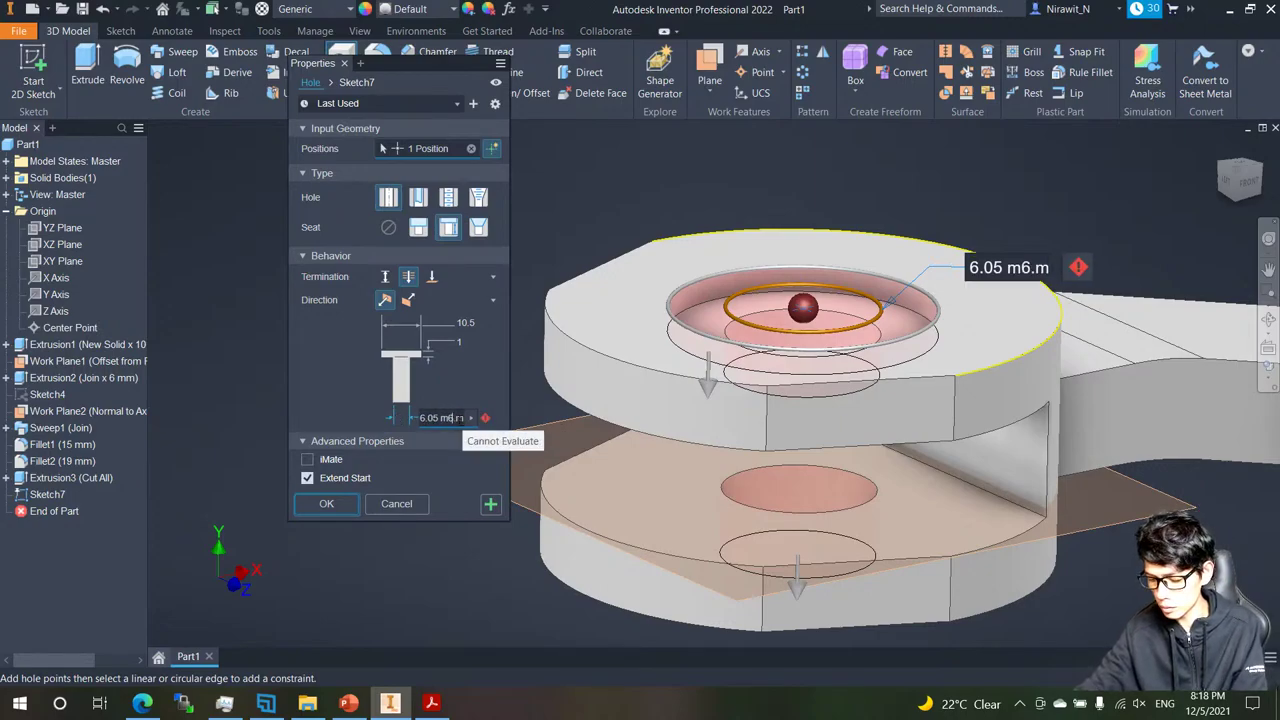
{"action": "type", "text": "05"}
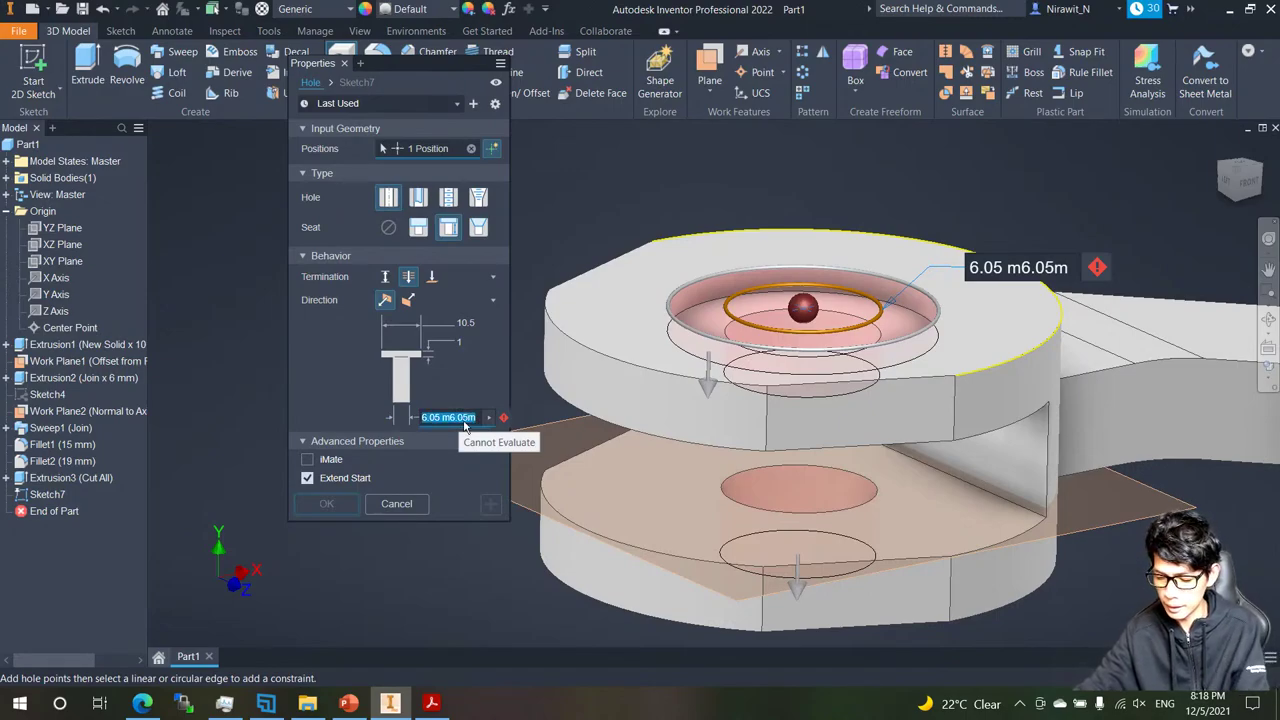
{"action": "type", "text": "6"}
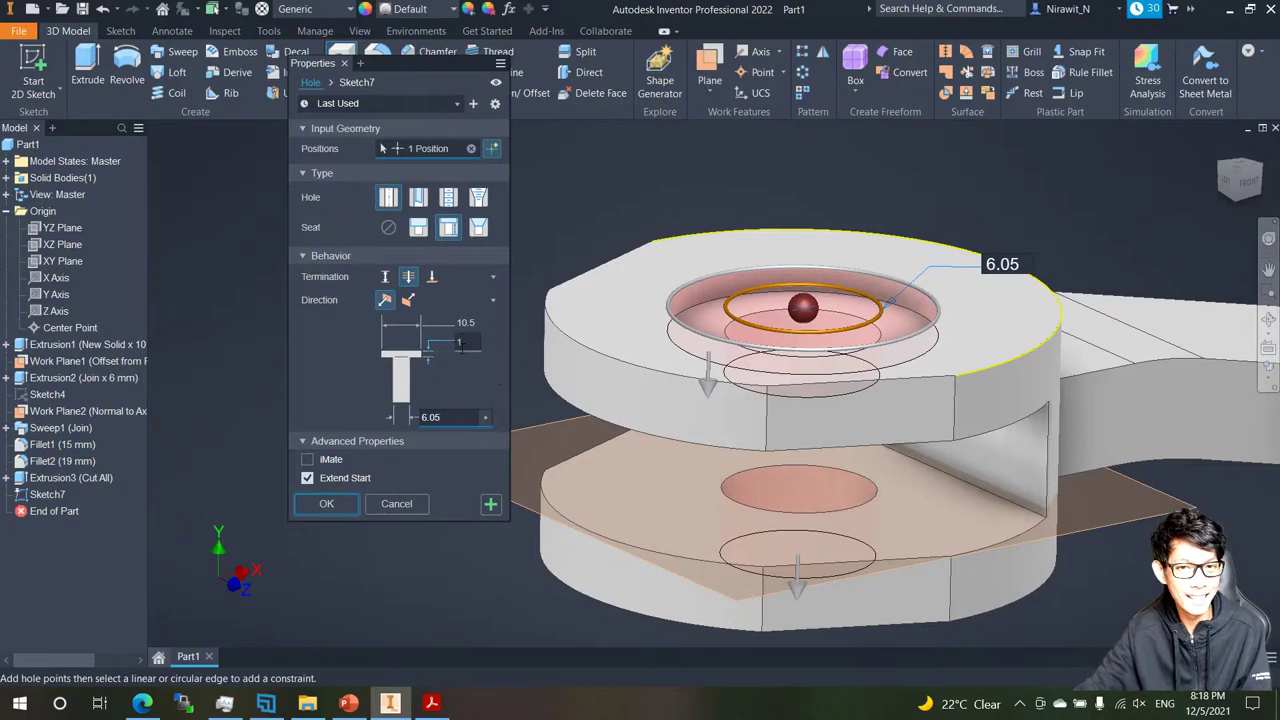
Terminate the hole at the underside of the upper fork plate and create it, keeping the Hole command active.
{"action": "left_click", "coordinate": [434, 284]}
{"action": "middle_click_drag", "start_coordinate": [672, 490], "coordinate": [478, 418], "text": "shift"}
{"action": "left_click", "coordinate": [740, 315]}
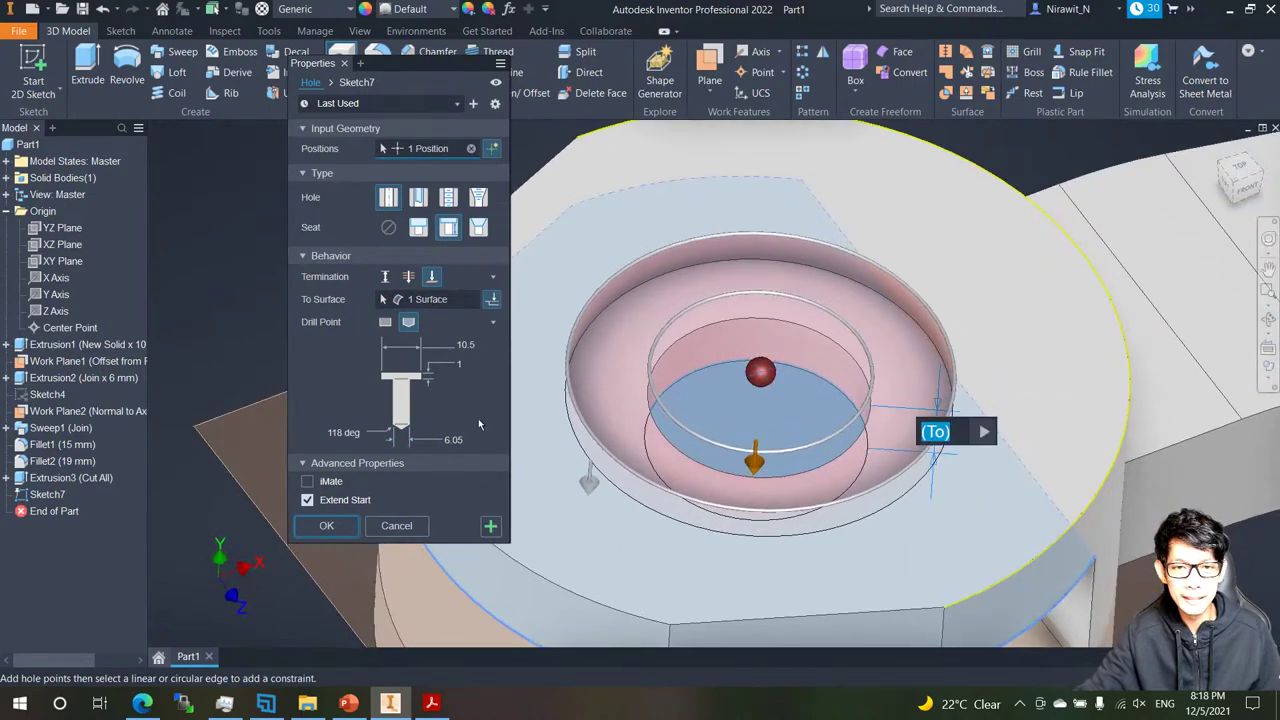
{"action": "key", "text": "F5"}
{"action": "left_click", "coordinate": [491, 526]}
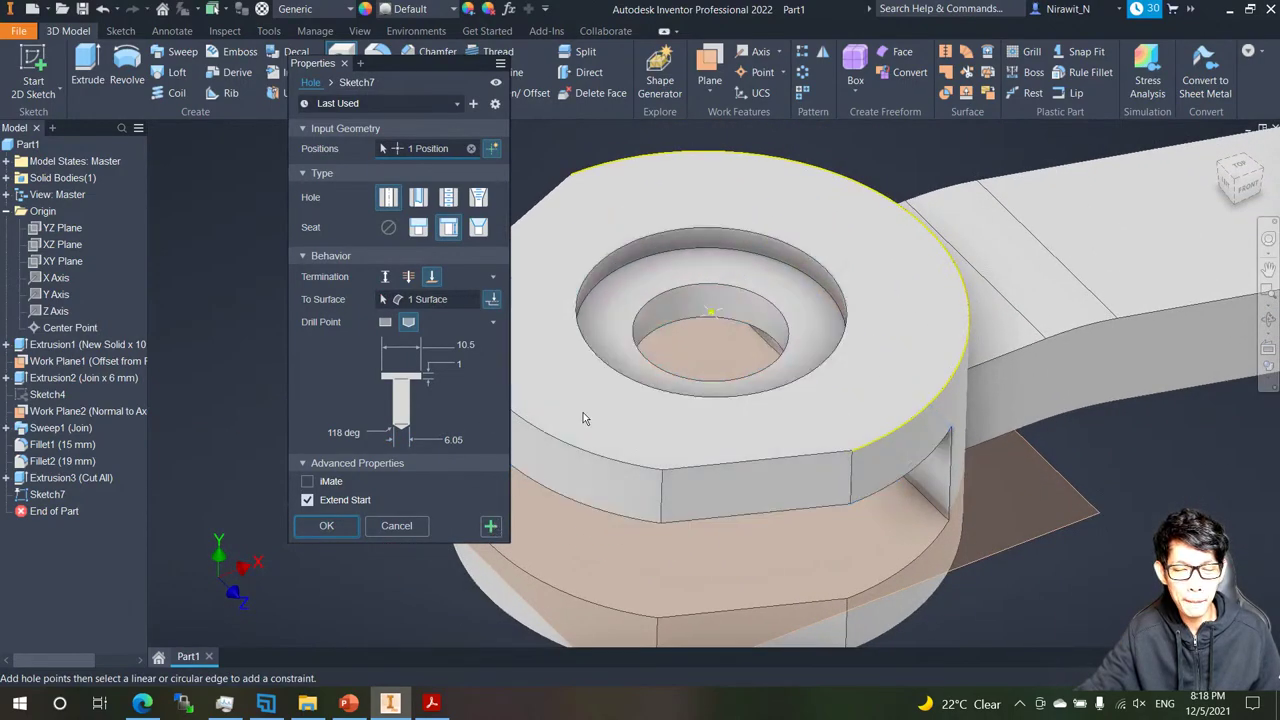
Create a matching concentric spotfaced hole on the lower fork plate's outer face, ending at that plate's inner face.
{"action": "middle_click_drag", "start_coordinate": [583, 412], "coordinate": [868, 417], "text": "shift"}
{"action": "left_click", "coordinate": [870, 418]}
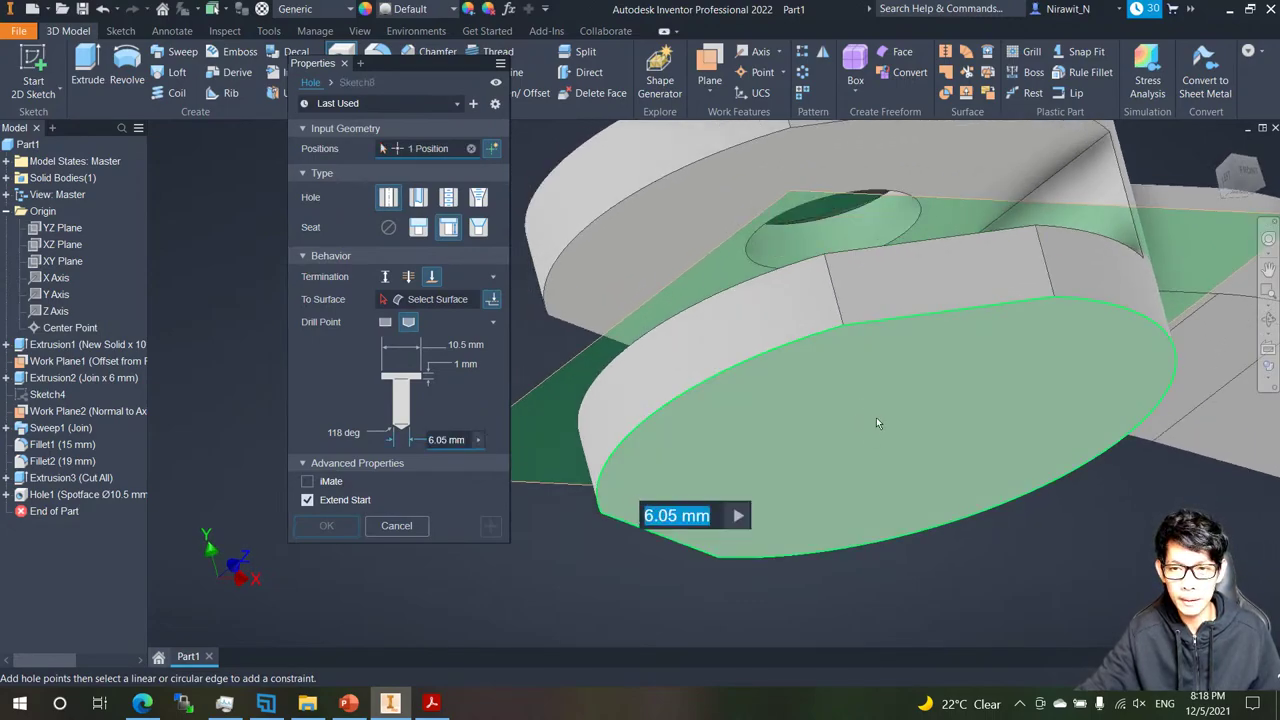
{"action": "left_click", "coordinate": [1094, 300]}
{"action": "middle_click_drag", "start_coordinate": [1078, 304], "coordinate": [883, 442], "text": "shift"}
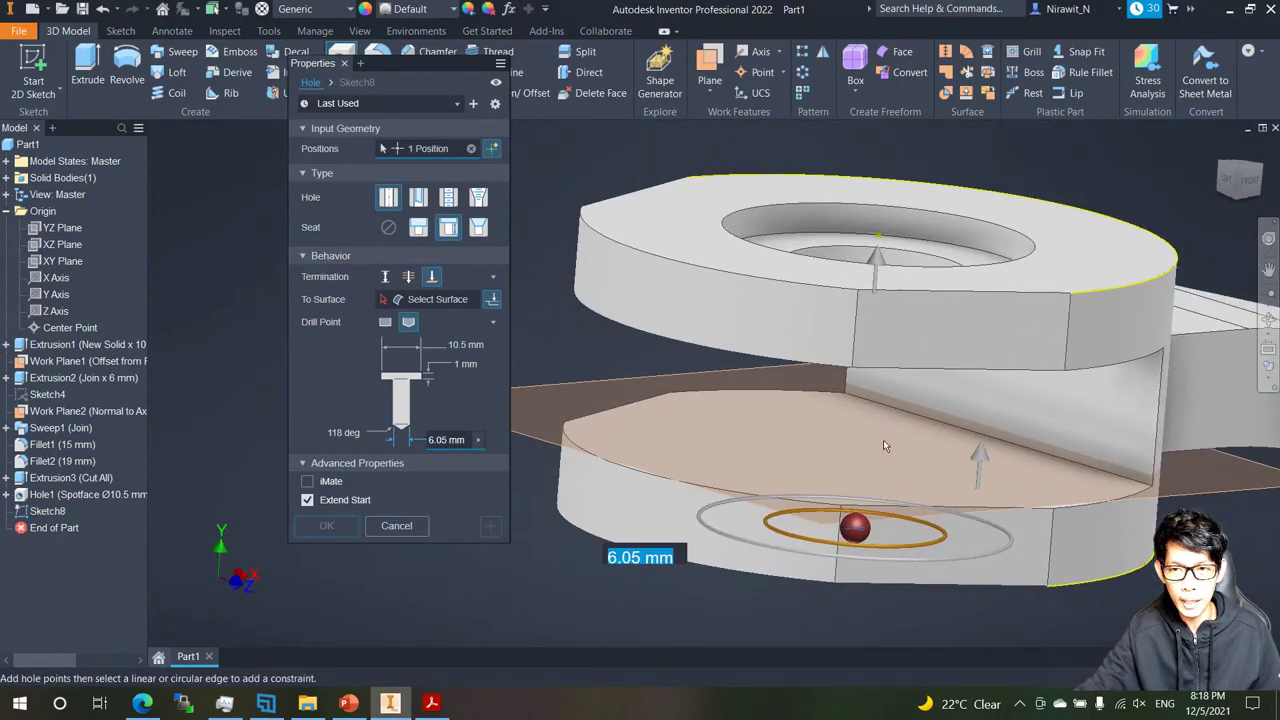
{"action": "left_click", "coordinate": [787, 452]}
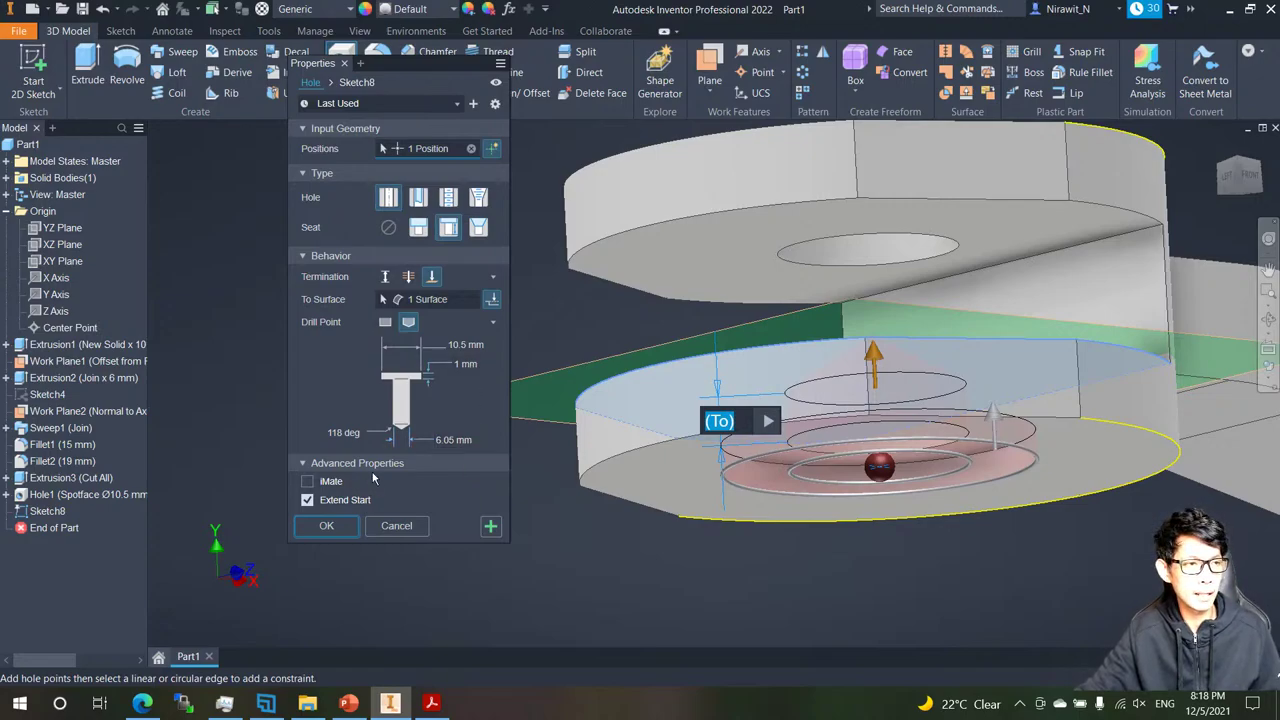
{"action": "left_click", "coordinate": [337, 533]}
Start another spotfaced hole with a Through All termination for the unslotted boss.
{"action": "middle_click_drag", "start_coordinate": [406, 436], "coordinate": [456, 235], "text": "shift"}
{"action": "scroll", "coordinate": [530, 405], "scroll_direction": "up", "scroll_amount": 3}
{"action": "middle_click_drag", "start_coordinate": [293, 271], "coordinate": [228, 209]}
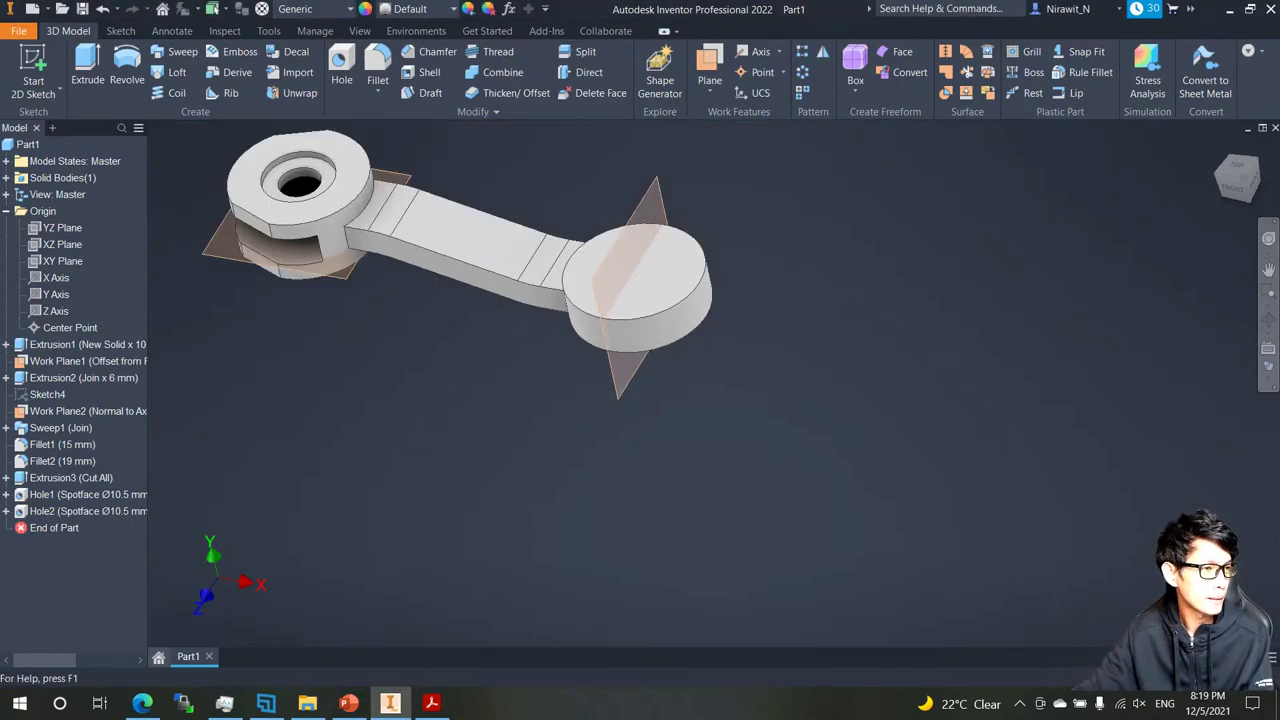
{"action": "key", "text": "alt+Tab"}
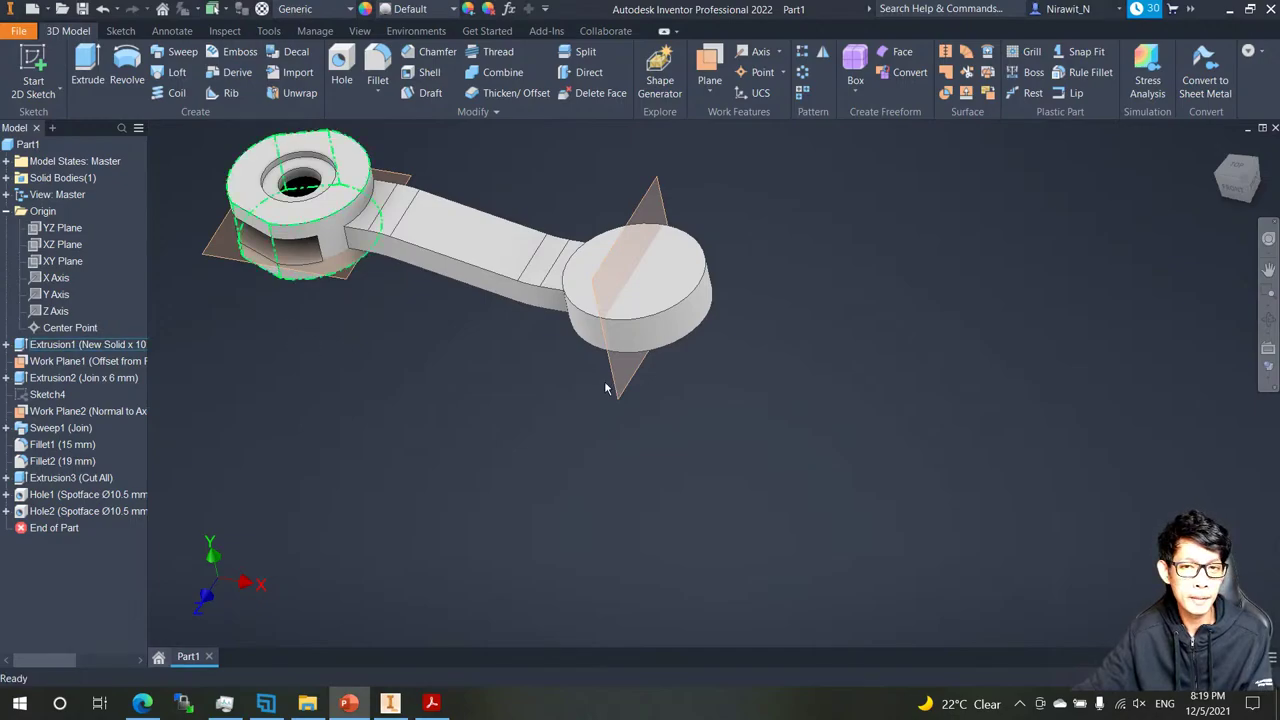
{"action": "scroll", "coordinate": [606, 388], "scroll_direction": "up", "scroll_amount": 3}
{"action": "scroll", "coordinate": [405, 270], "scroll_direction": "down", "scroll_amount": 9}
{"action": "middle_click_drag", "start_coordinate": [860, 330], "coordinate": [483, 247]}
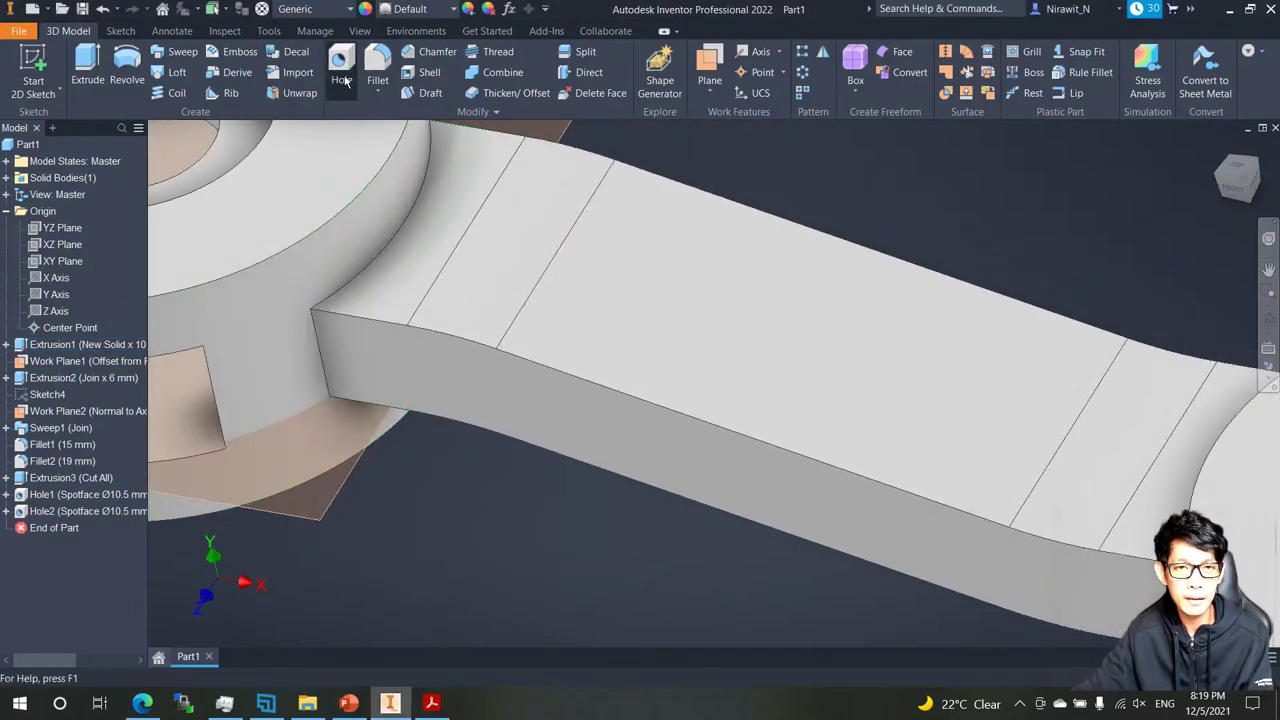
{"action": "key", "text": "h"}
{"action": "scroll", "coordinate": [997, 403], "scroll_direction": "down", "scroll_amount": 5}
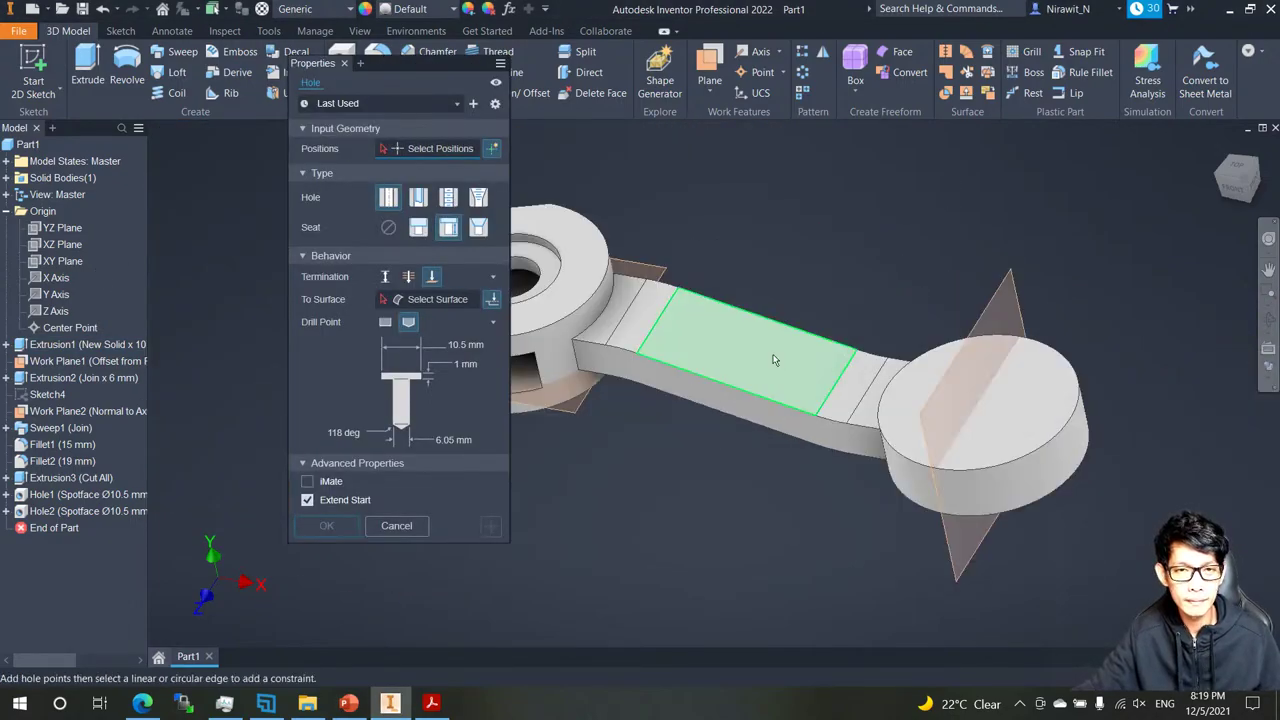
{"action": "scroll", "coordinate": [616, 270], "scroll_direction": "down", "scroll_amount": 2}
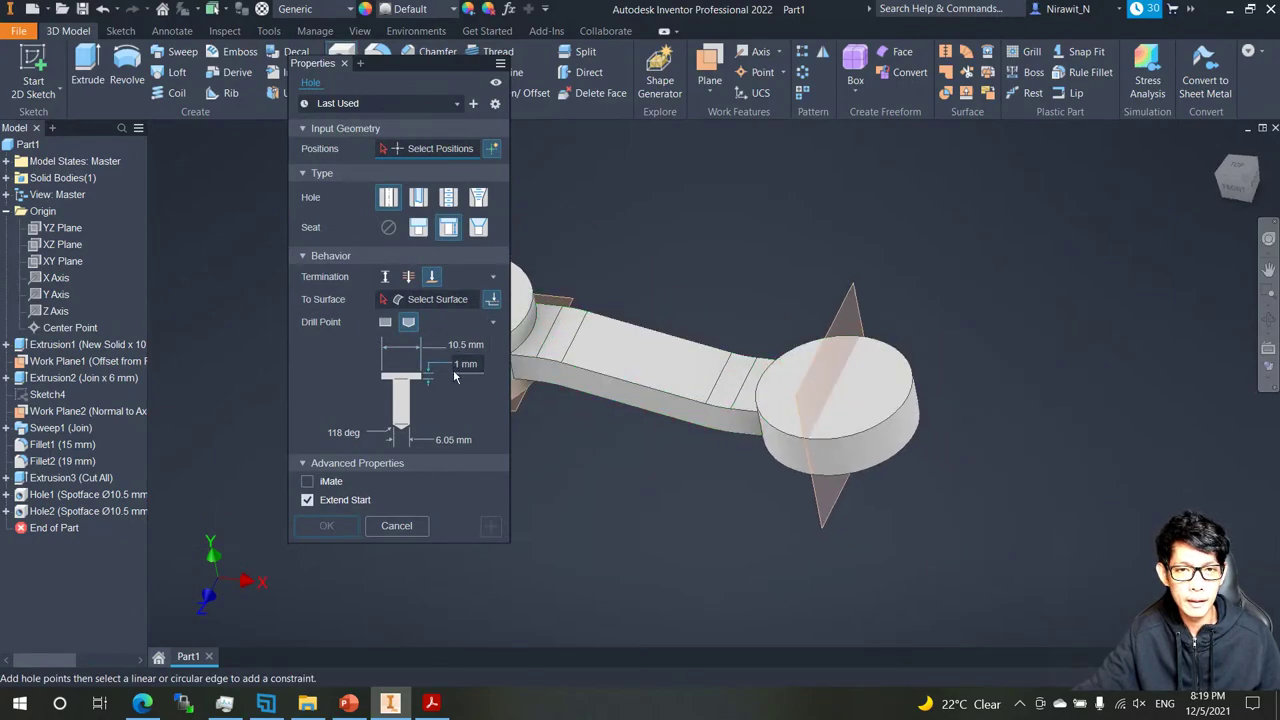
{"action": "left_click", "coordinate": [410, 279]}
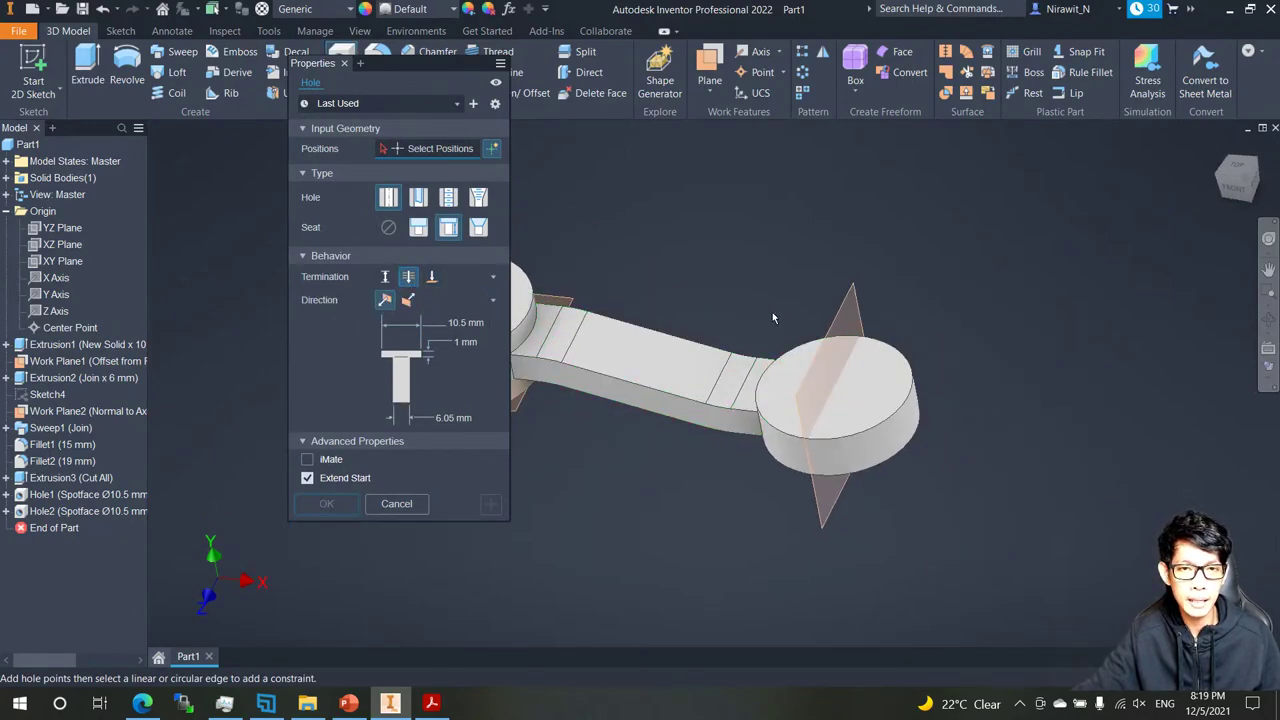
Position the hole on the top face of the unslotted boss, concentric with its circular edge.
{"action": "left_click", "coordinate": [876, 390]}
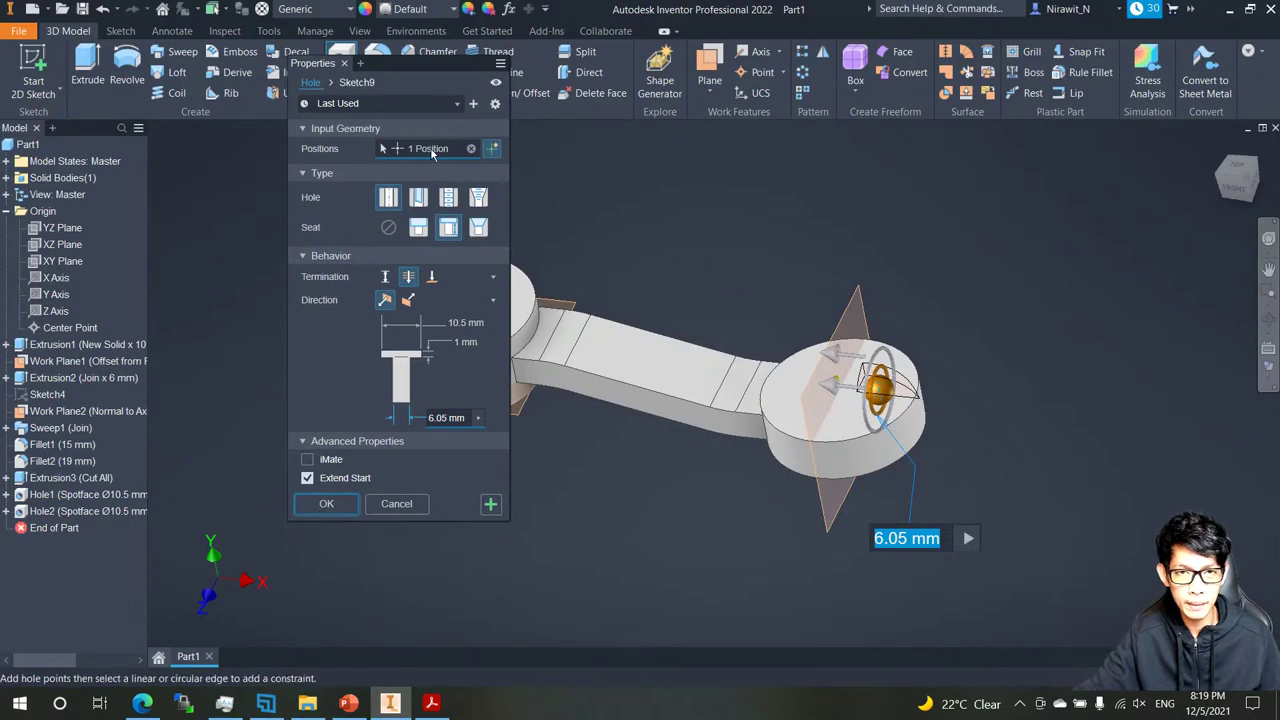
{"action": "left_click", "coordinate": [471, 148]}
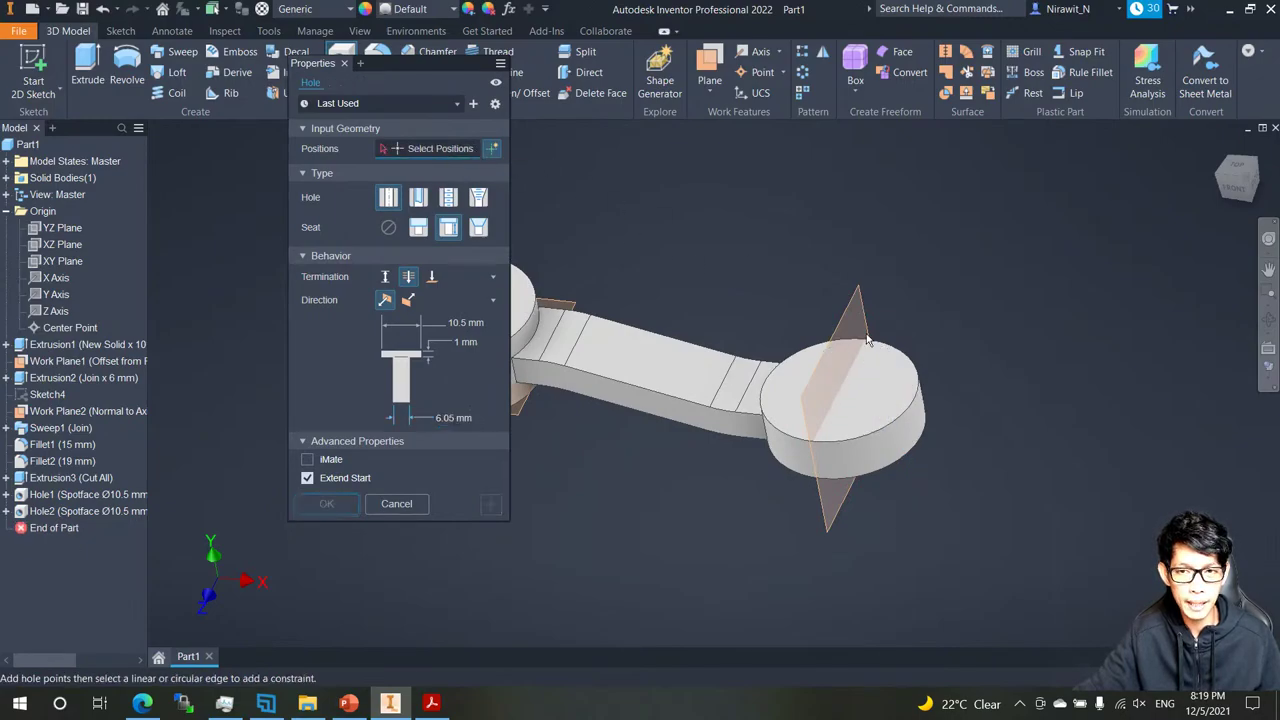
{"action": "left_click", "coordinate": [887, 362]}
{"action": "scroll", "coordinate": [895, 359], "scroll_direction": "up", "scroll_amount": 3}
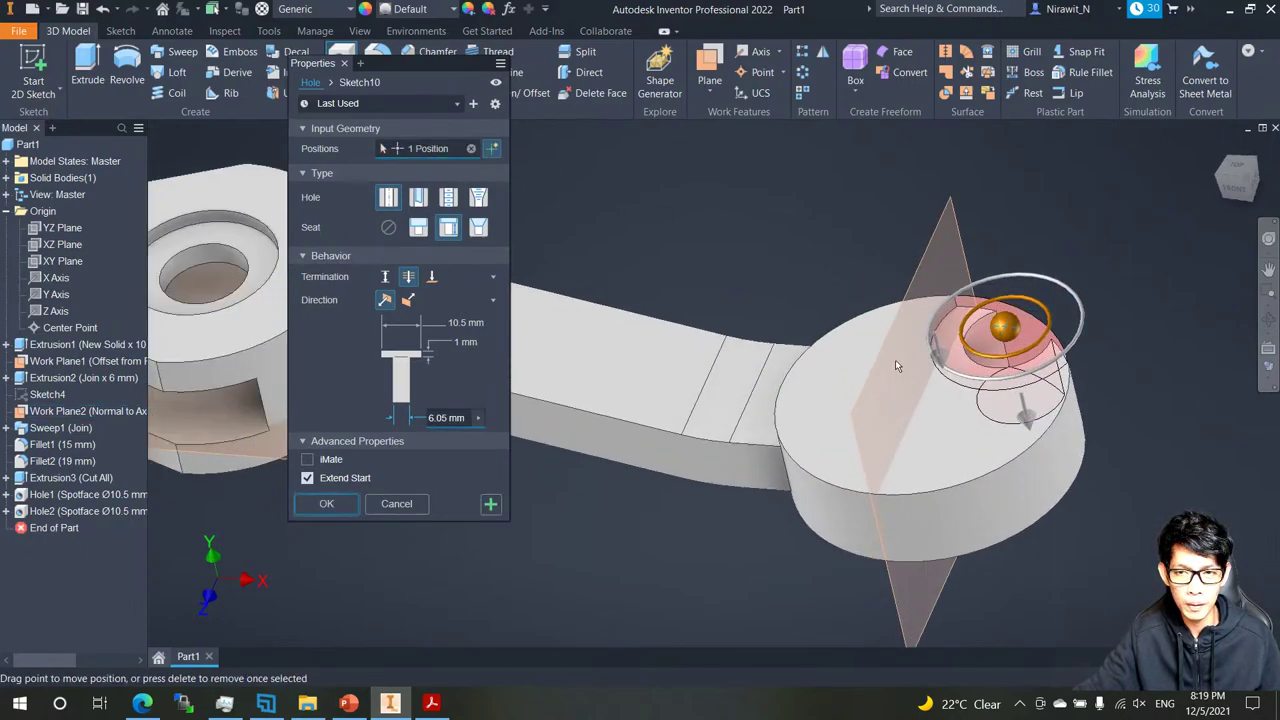
{"action": "left_click", "coordinate": [958, 481]}
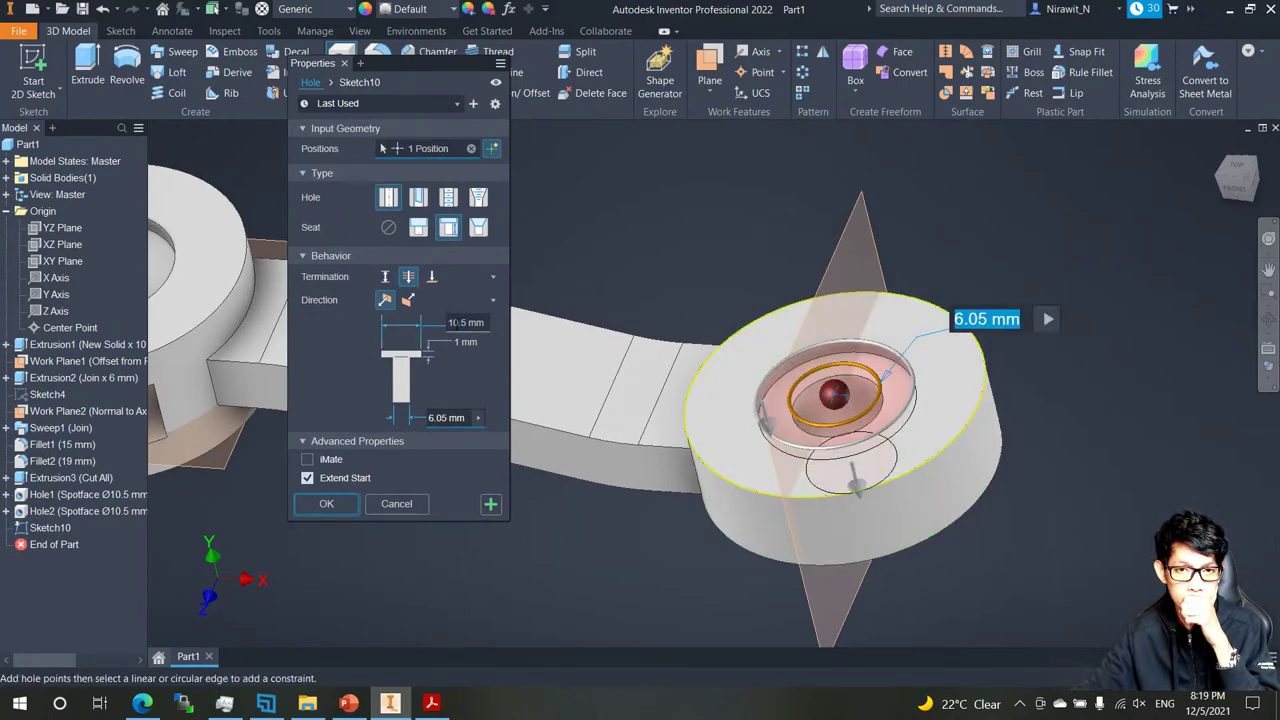
Set the spotface diameter to 15 mm and create the through hole in the unslotted boss.
{"action": "left_click", "coordinate": [466, 324]}
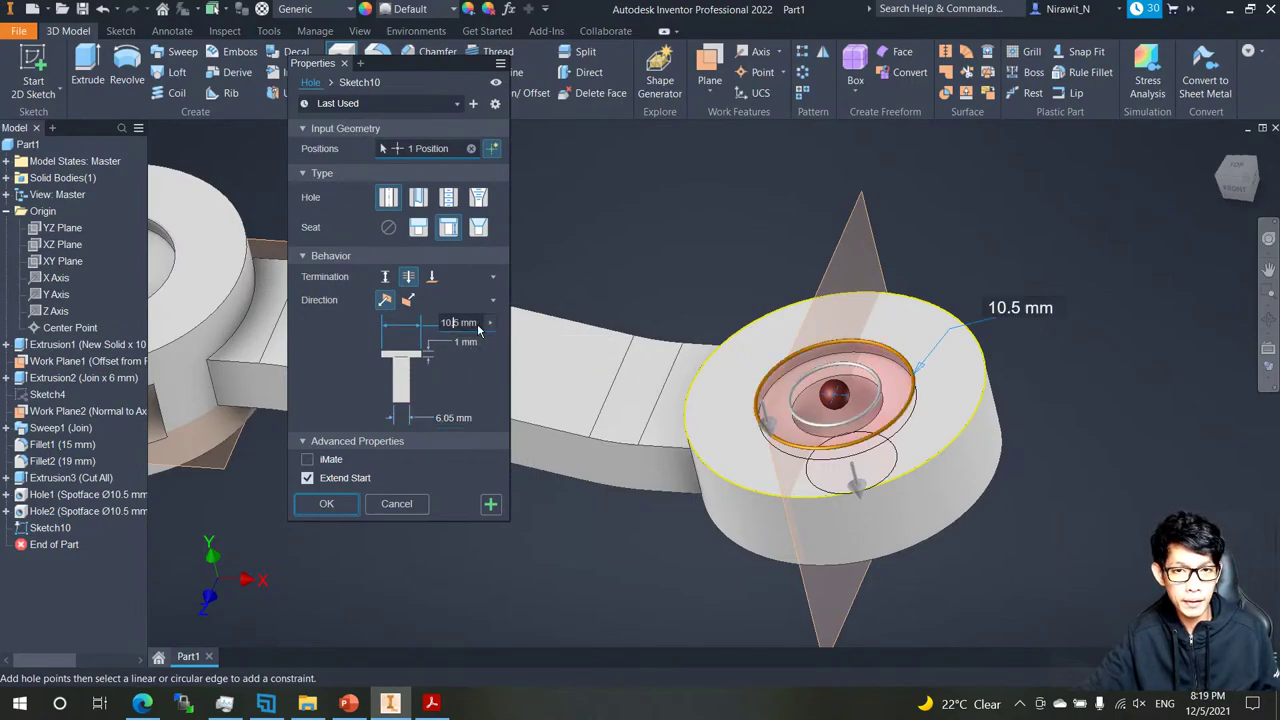
{"action": "type", "text": "15"}
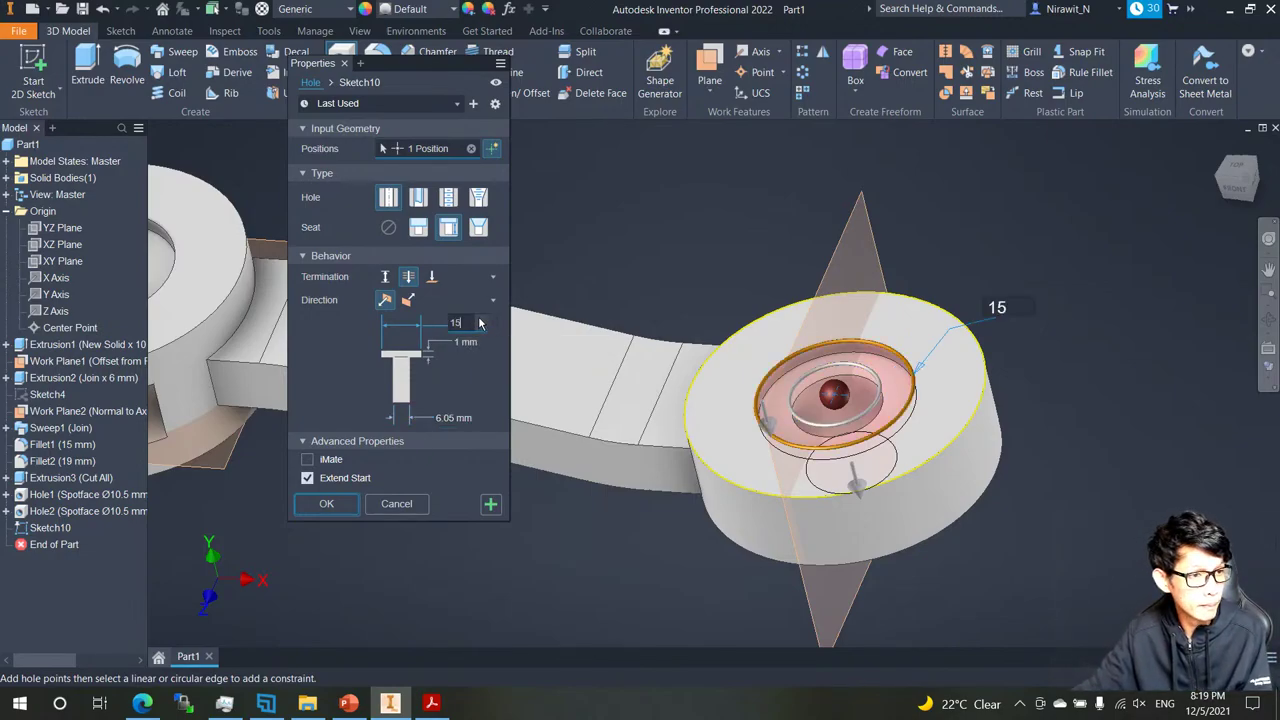
{"action": "key", "text": "Return"}
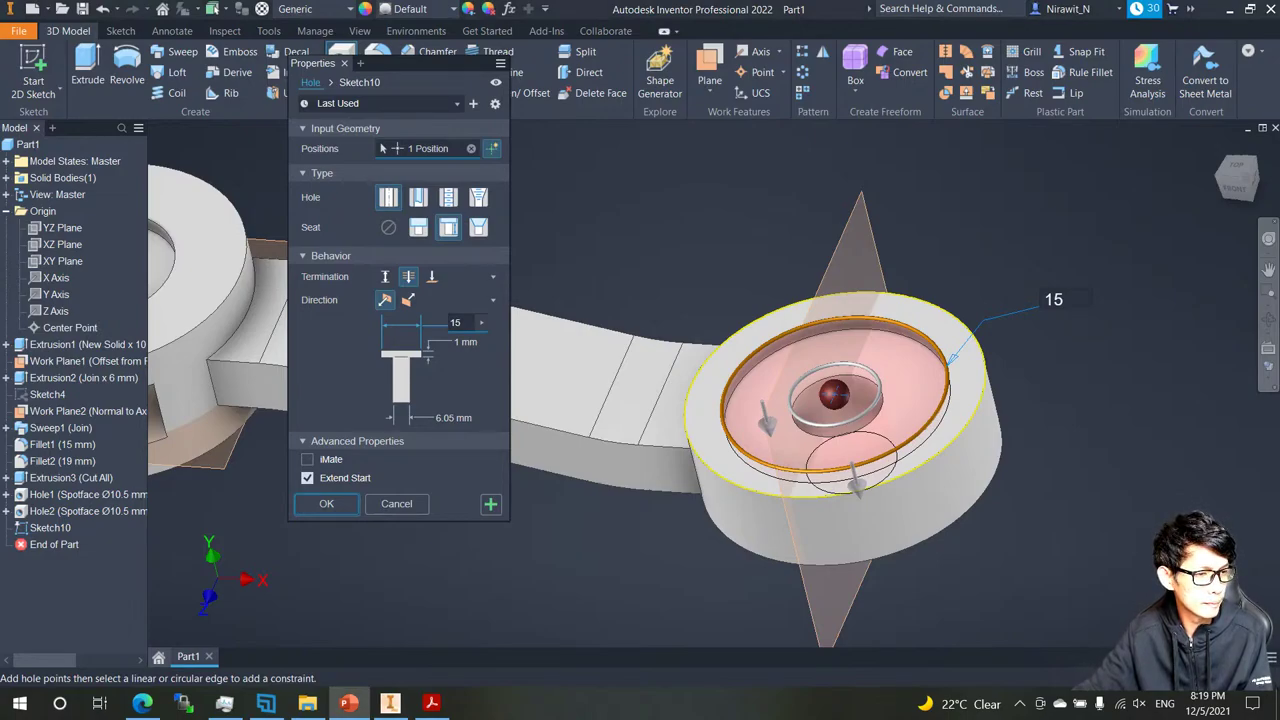
{"action": "left_click", "coordinate": [339, 506]}
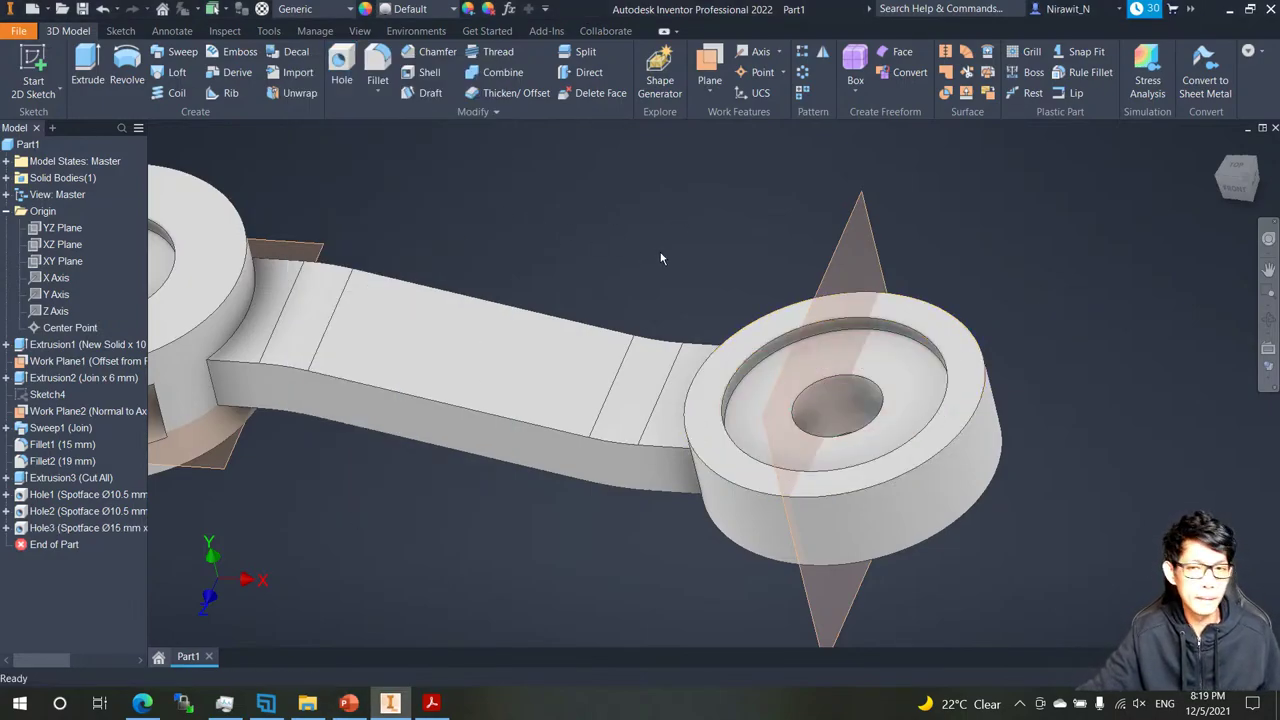
Assign the Aluminum 6061 material from the Inventor Material Library to the part.
{"action": "middle_click_drag", "start_coordinate": [660, 258], "coordinate": [593, 218], "text": "shift"}
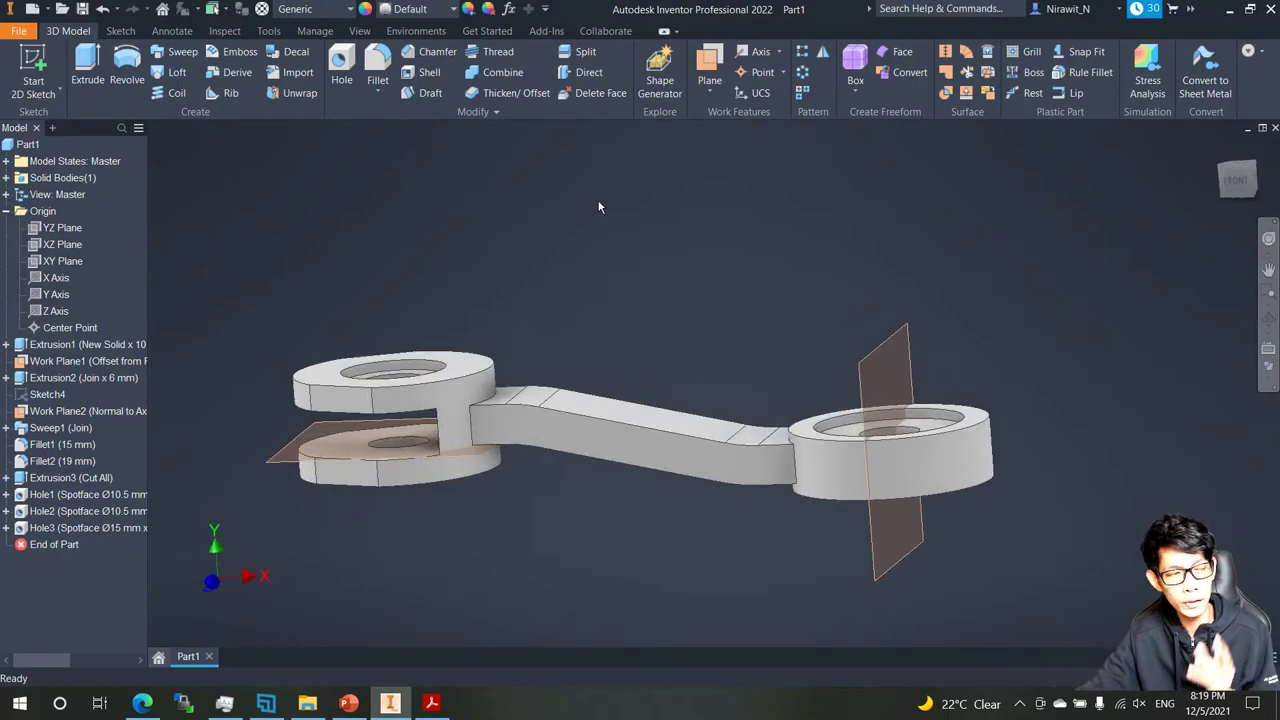
{"action": "left_click", "coordinate": [320, 10]}
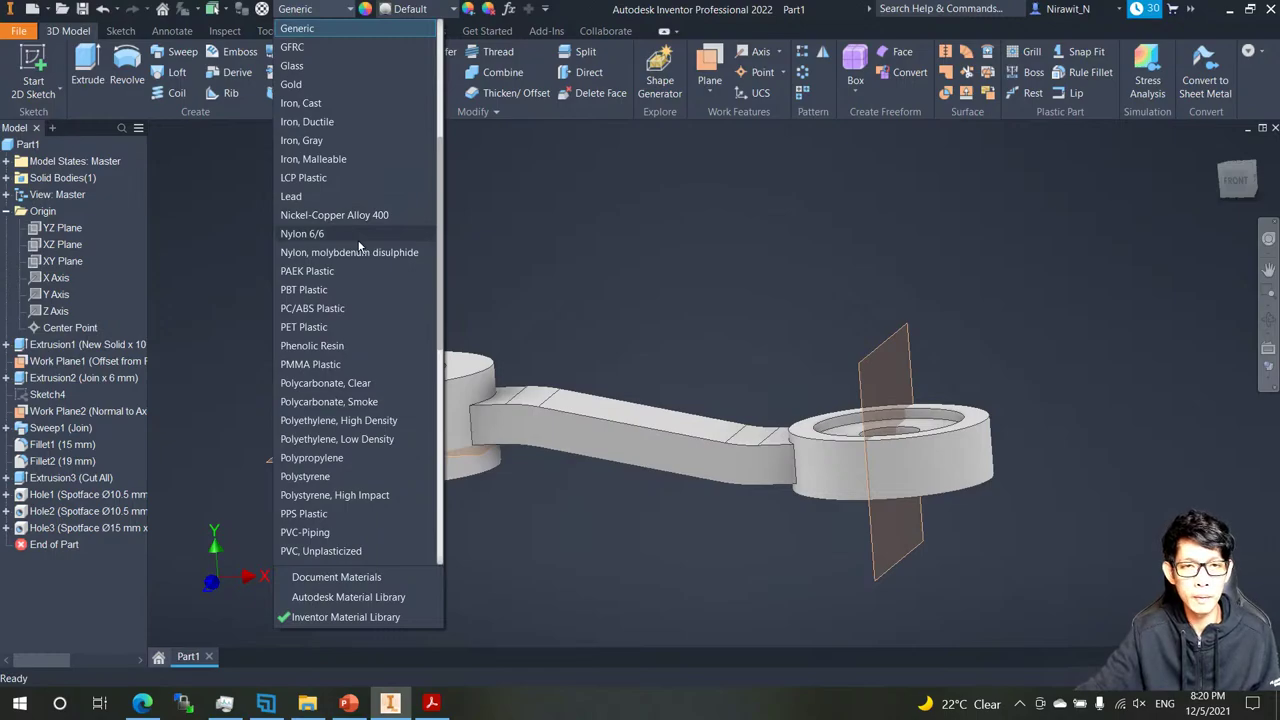
{"action": "scroll", "coordinate": [358, 245], "scroll_direction": "up", "scroll_amount": 5}
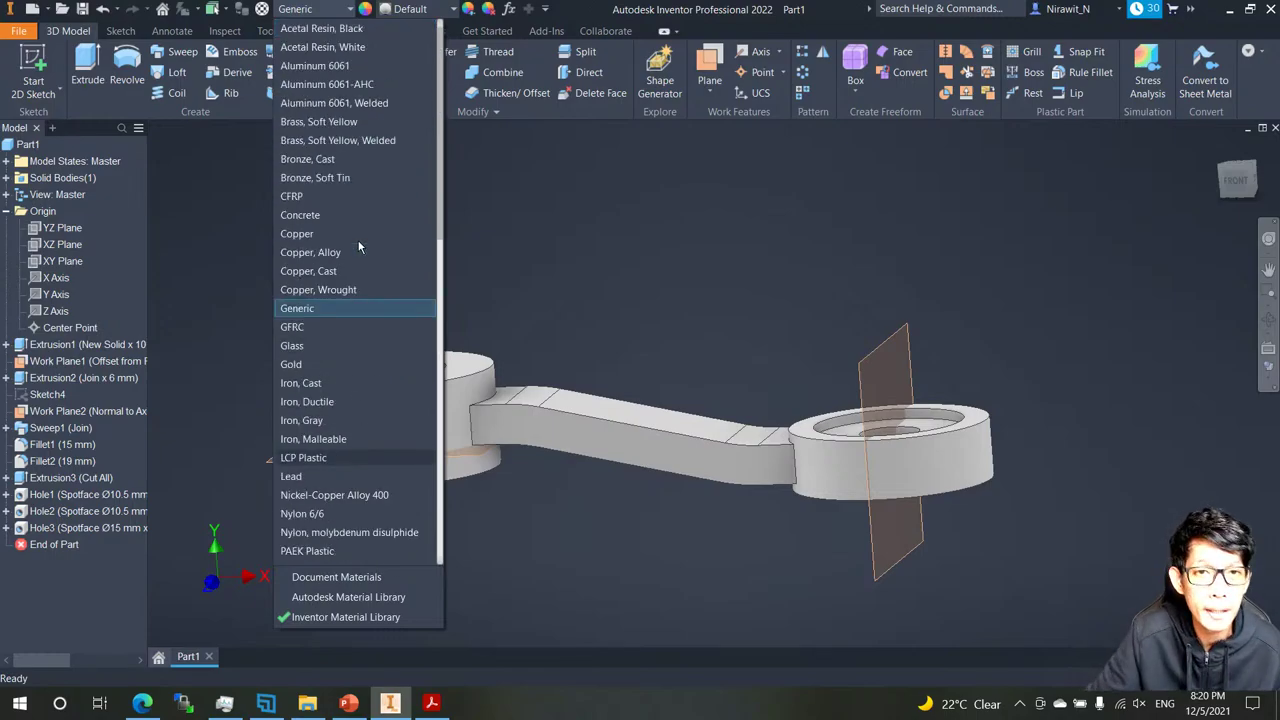
{"action": "left_click", "coordinate": [334, 66]}
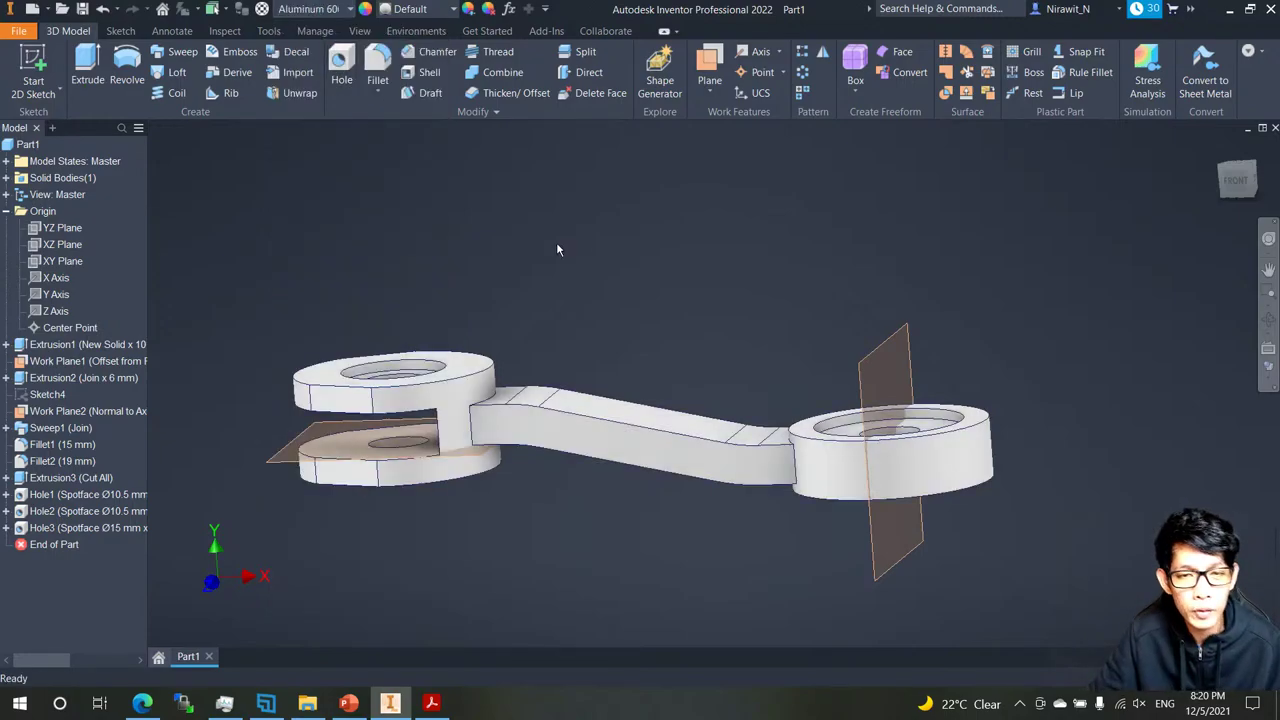
{"action": "scroll", "coordinate": [430, 54], "scroll_direction": "up", "scroll_amount": 3}
{"action": "middle_click_drag", "start_coordinate": [510, 140], "coordinate": [490, 212], "text": "shift"}
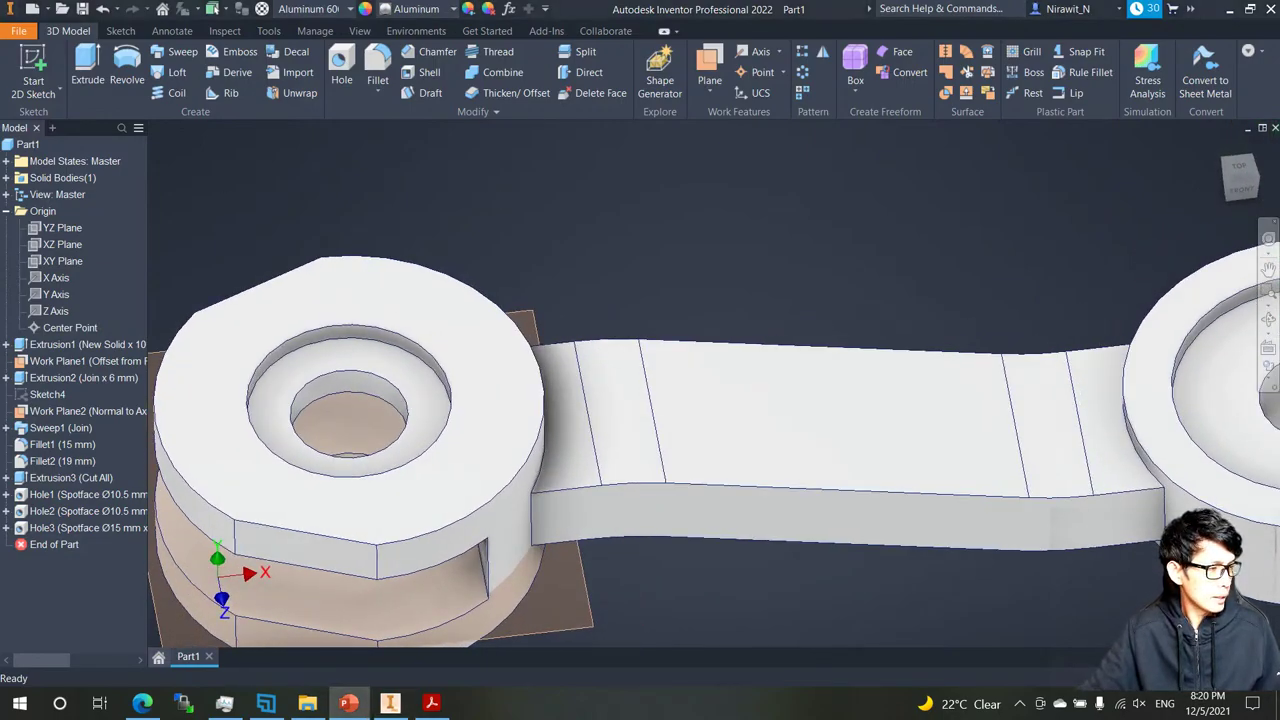
Check the radii in the Rod Design Competition drawing, then start a fillet on the two vertical edges joining arm and slotted fork boss.
{"action": "left_click", "coordinate": [432, 703]}
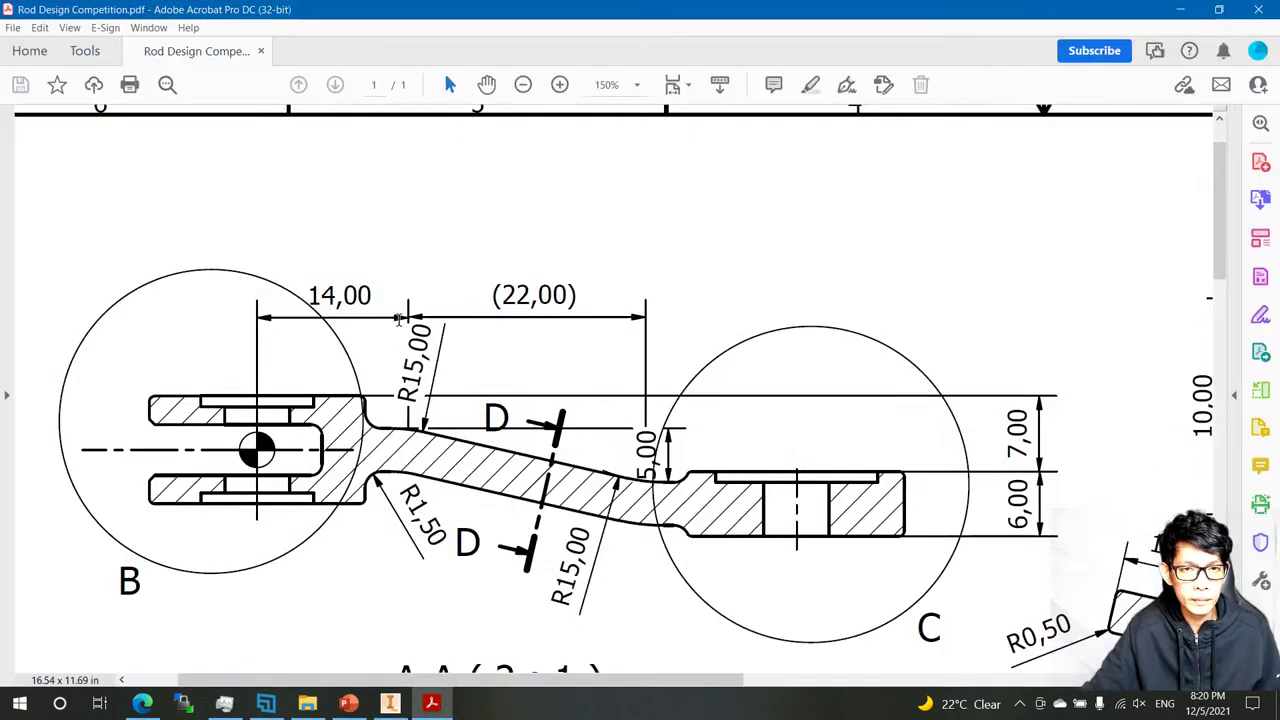
{"action": "scroll", "coordinate": [515, 478], "scroll_direction": "down", "scroll_amount": 3, "text": "ctrl"}
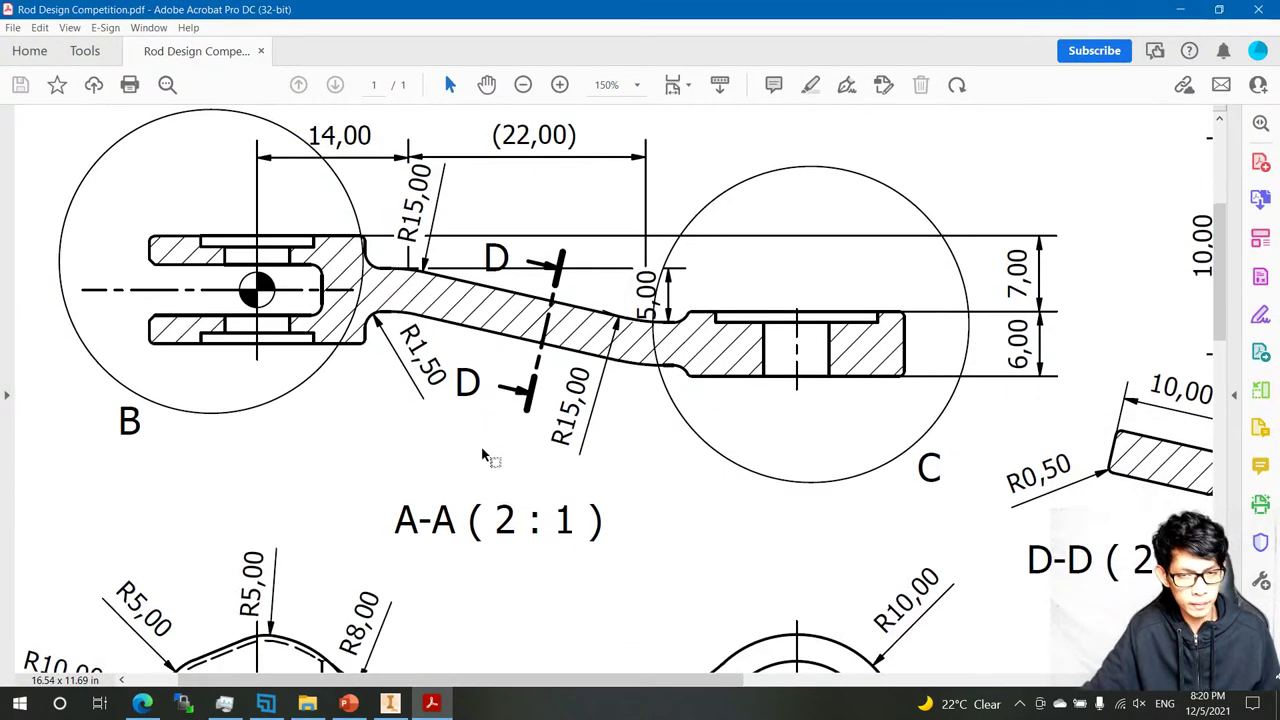
{"action": "scroll", "coordinate": [471, 456], "scroll_direction": "down", "scroll_amount": 3}
{"action": "scroll", "coordinate": [437, 529], "scroll_direction": "up", "scroll_amount": 2, "text": "ctrl"}
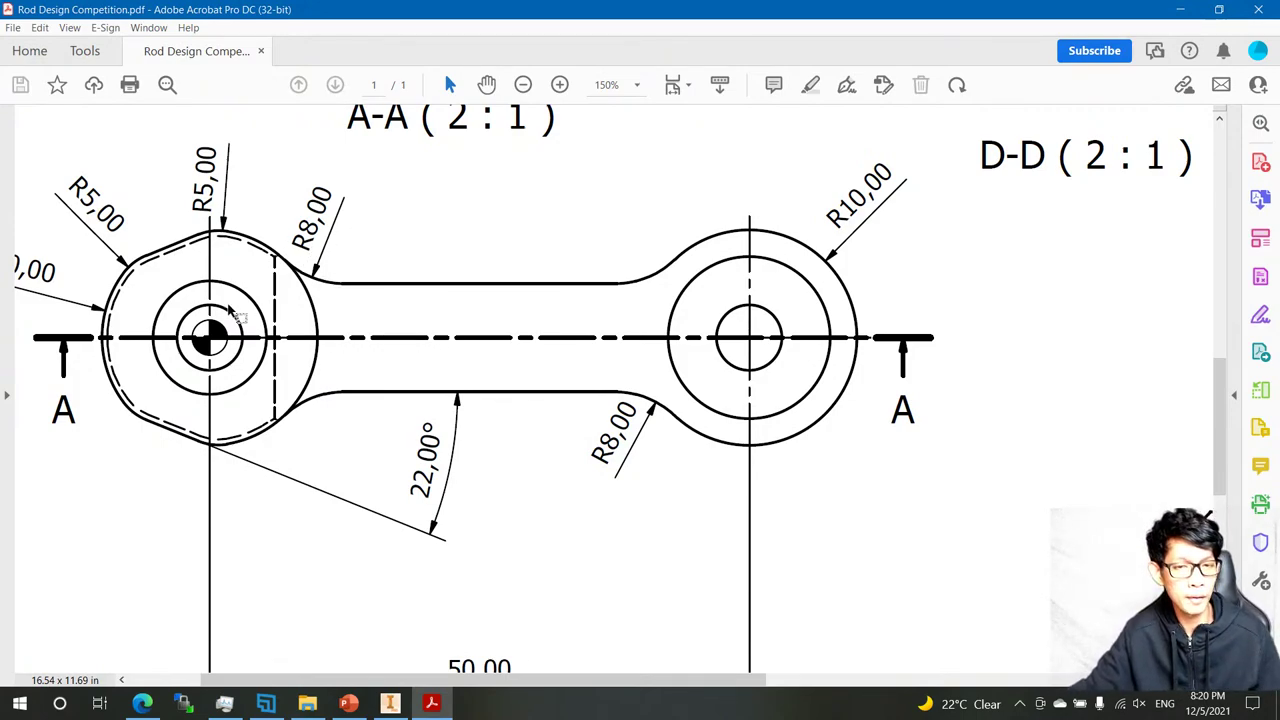
{"action": "left_click", "coordinate": [390, 703]}
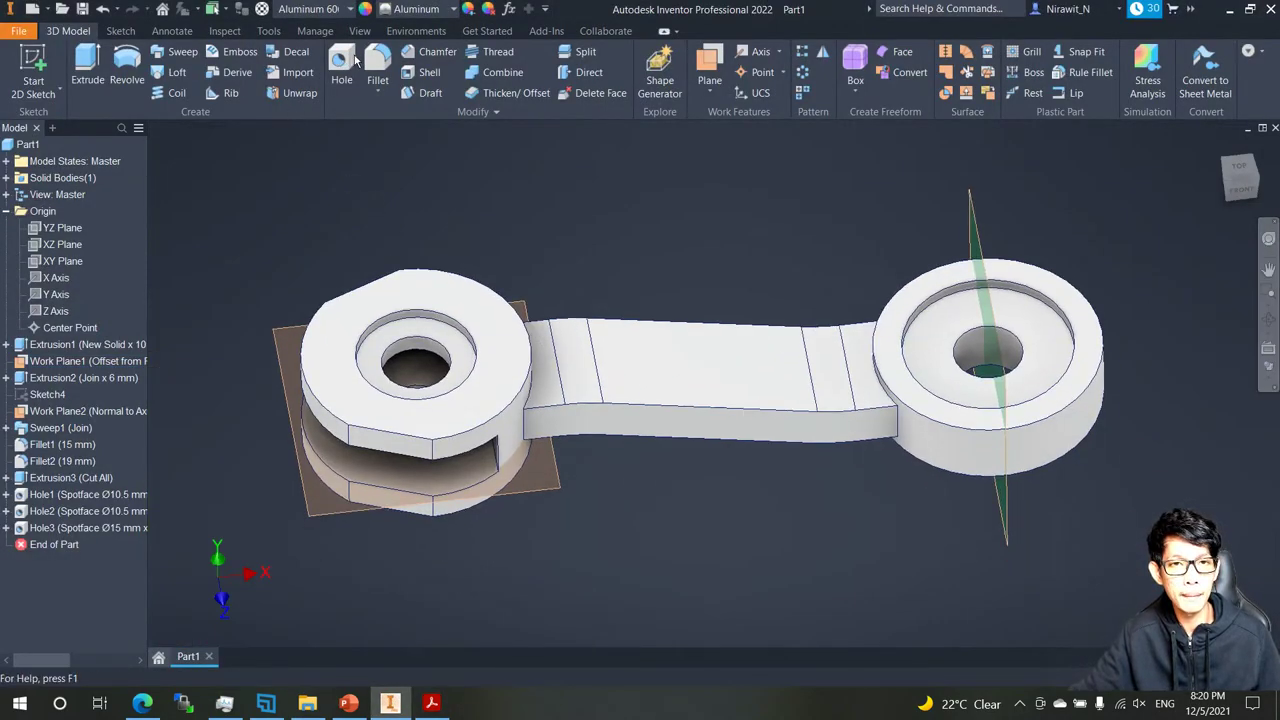
{"action": "left_click", "coordinate": [375, 62]}
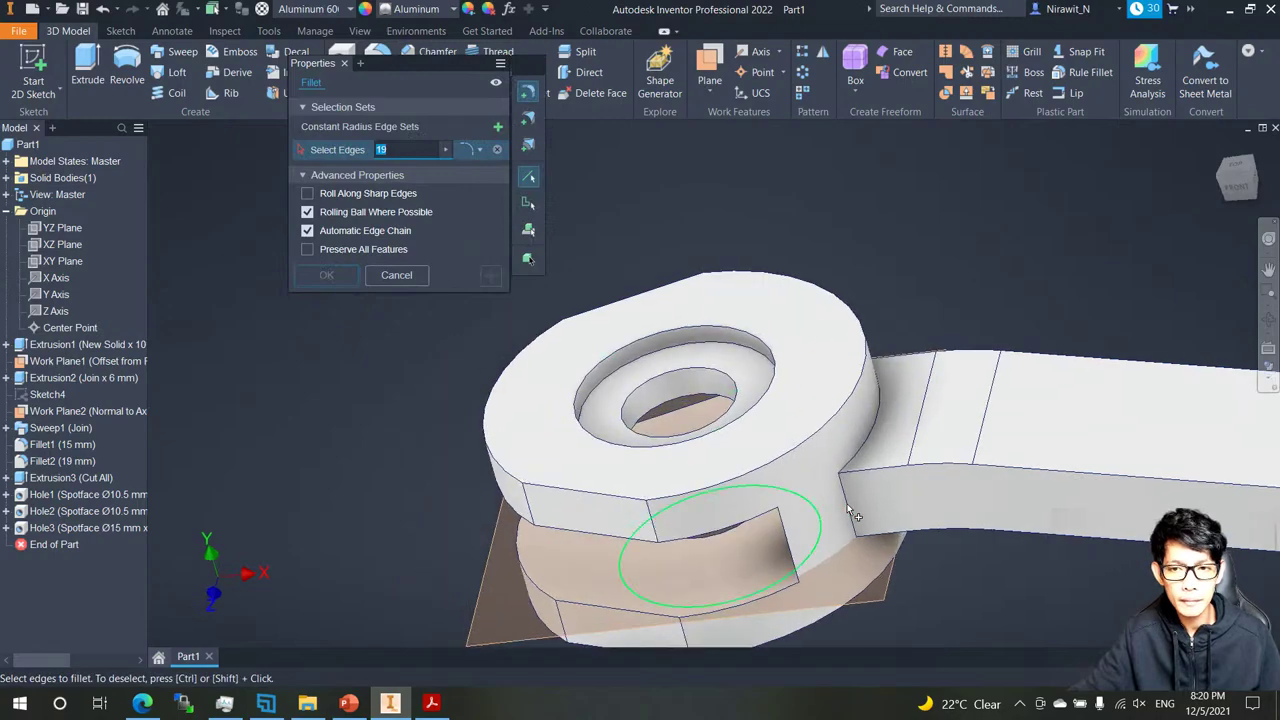
{"action": "left_click", "coordinate": [852, 508]}
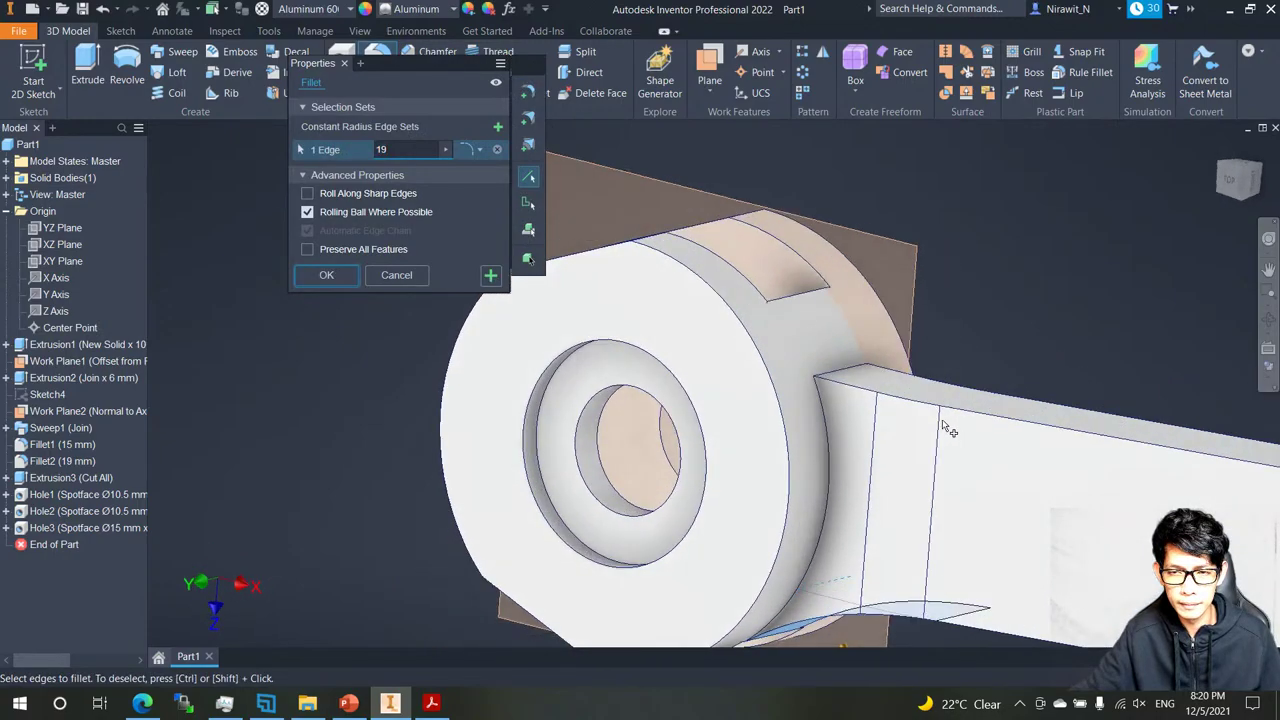
{"action": "left_click", "coordinate": [803, 402]}
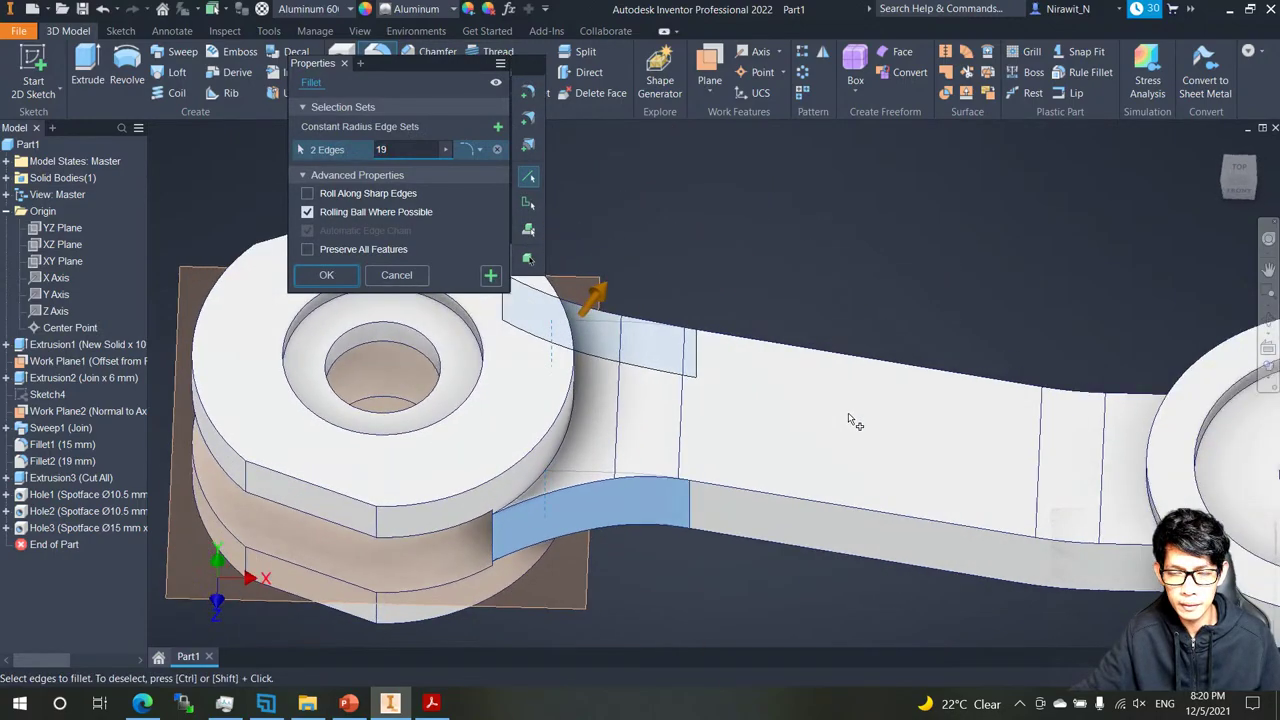
Add the two vertical edges where the arm meets the unslotted boss and fillet all four with an 8 mm radius.
{"action": "left_click", "coordinate": [608, 543]}
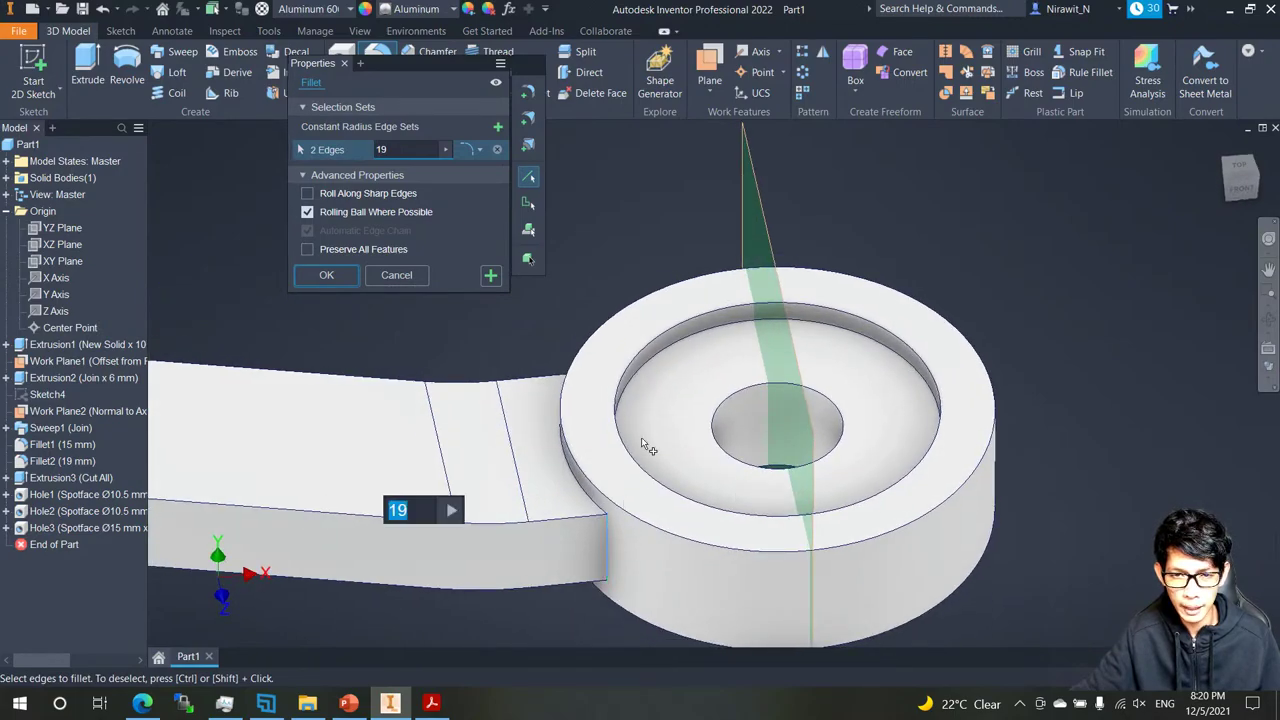
{"action": "middle_click_drag", "start_coordinate": [641, 437], "coordinate": [728, 340], "text": "shift"}
{"action": "left_click", "coordinate": [728, 340]}
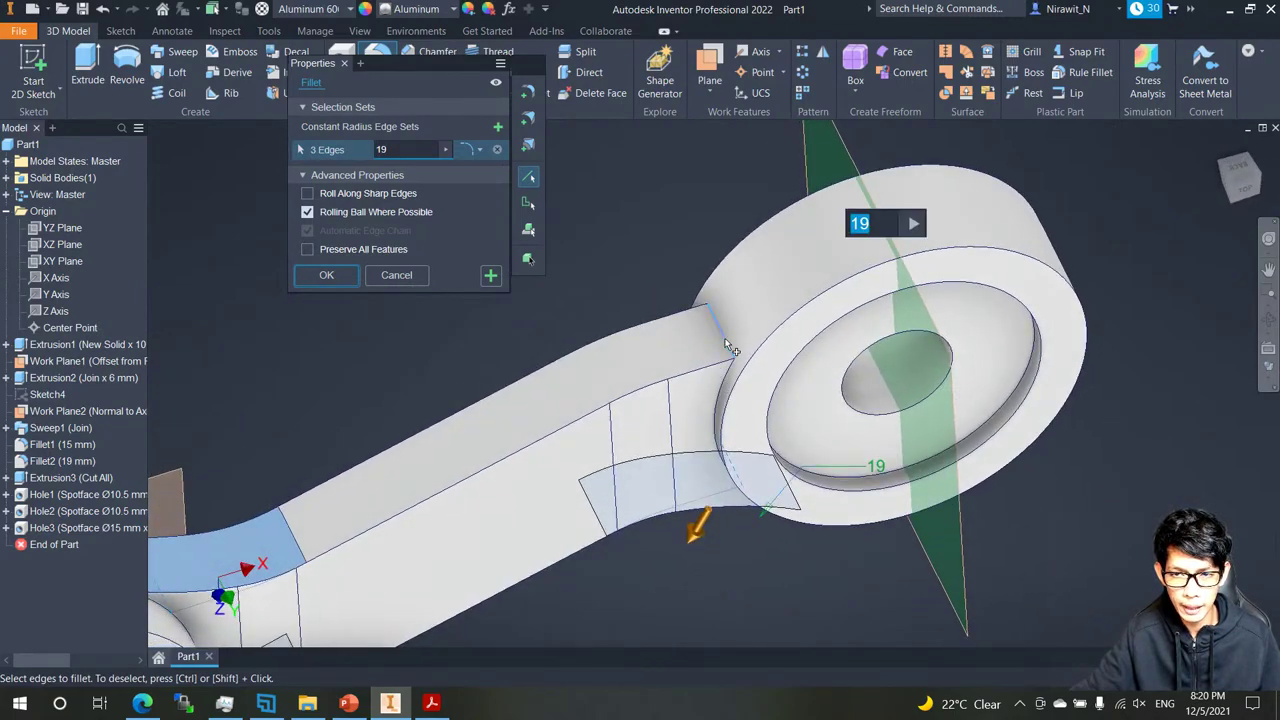
{"action": "type", "text": "8"}
{"action": "key", "text": "Return"}
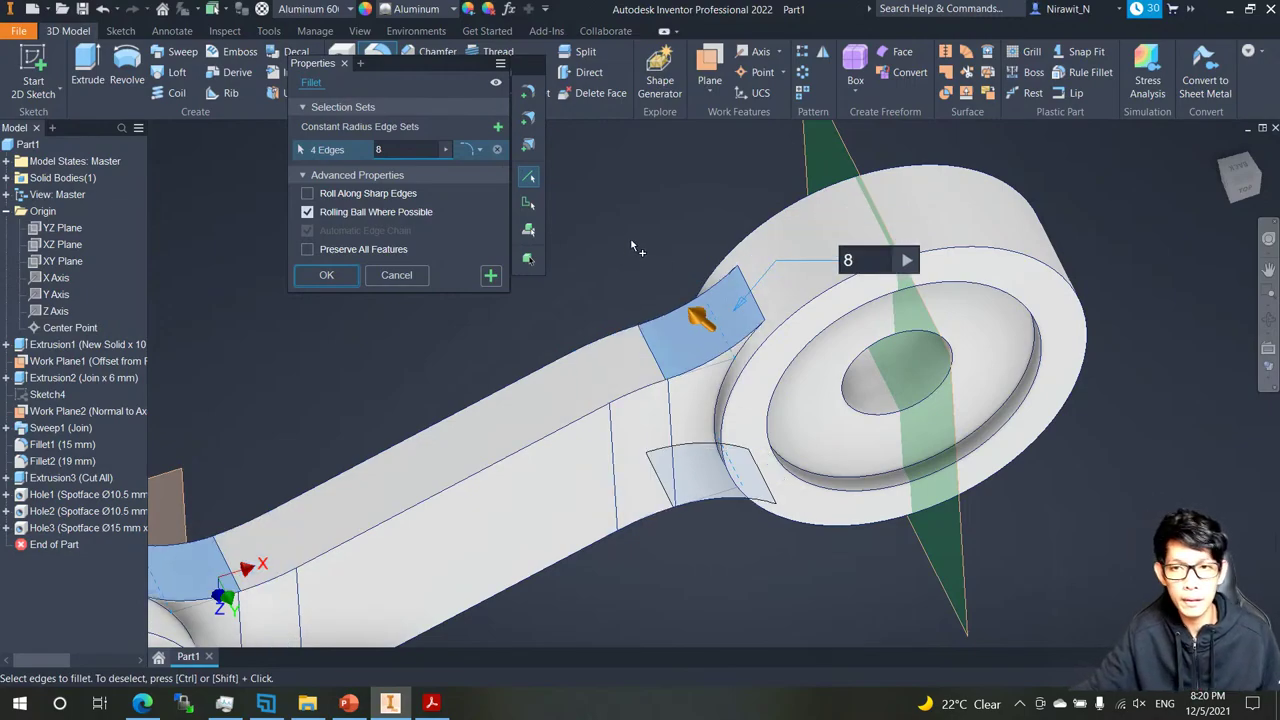
{"action": "left_click", "coordinate": [327, 276]}
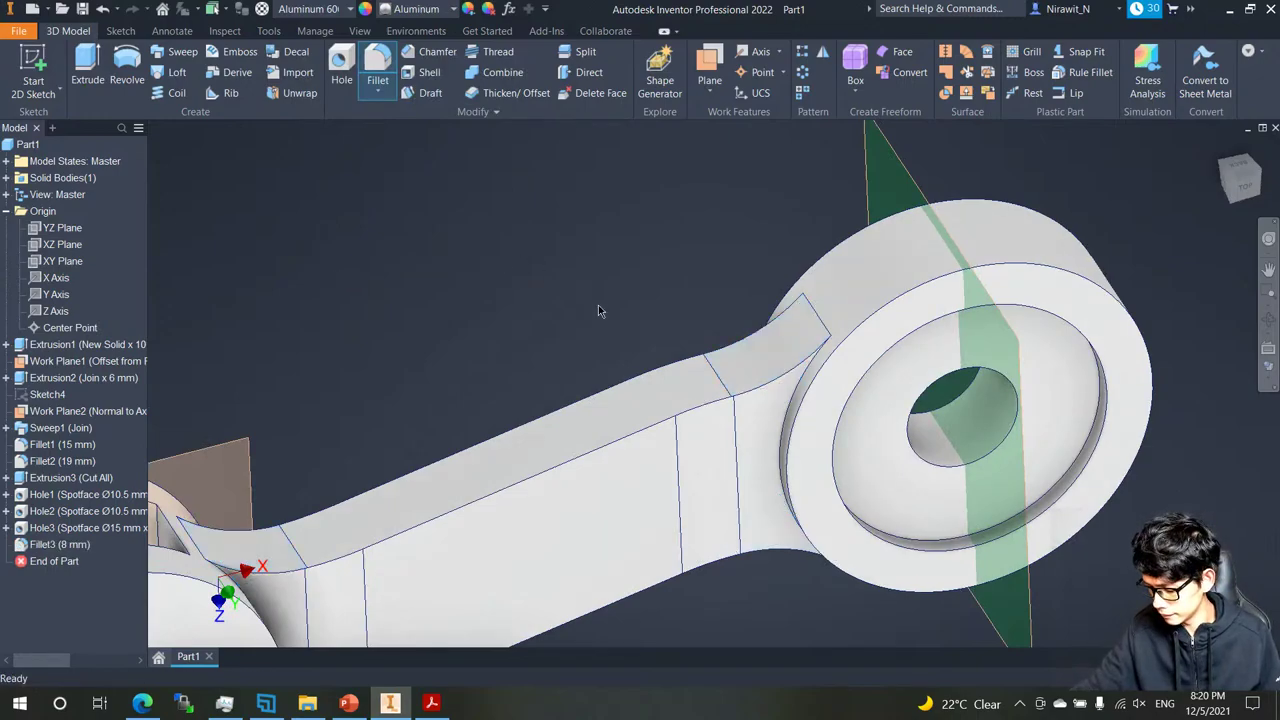
Start another fillet and consult the Rod Design Competition drawing's section A-A and fork detail for the slot radius and edge sizes.
{"action": "middle_click_drag", "start_coordinate": [580, 288], "coordinate": [383, 60], "text": "shift"}
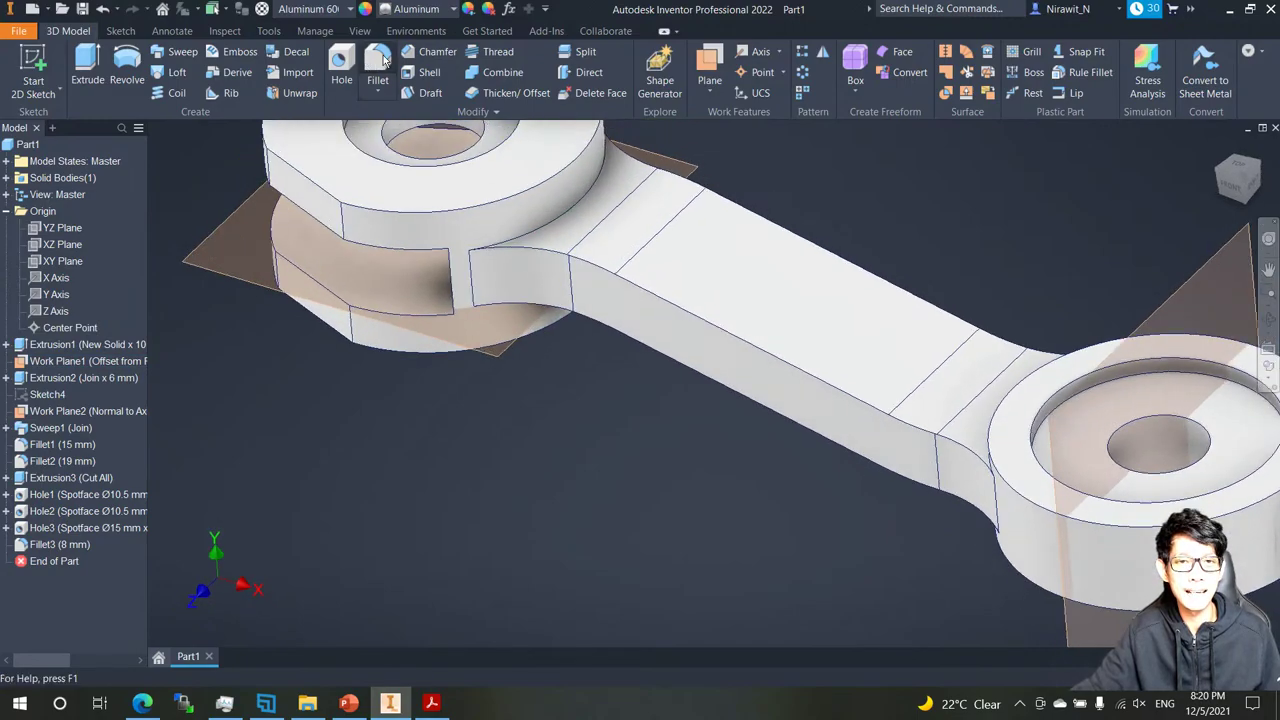
{"action": "left_click", "coordinate": [378, 68]}
{"action": "middle_click_drag", "start_coordinate": [783, 300], "coordinate": [985, 361], "text": "shift"}
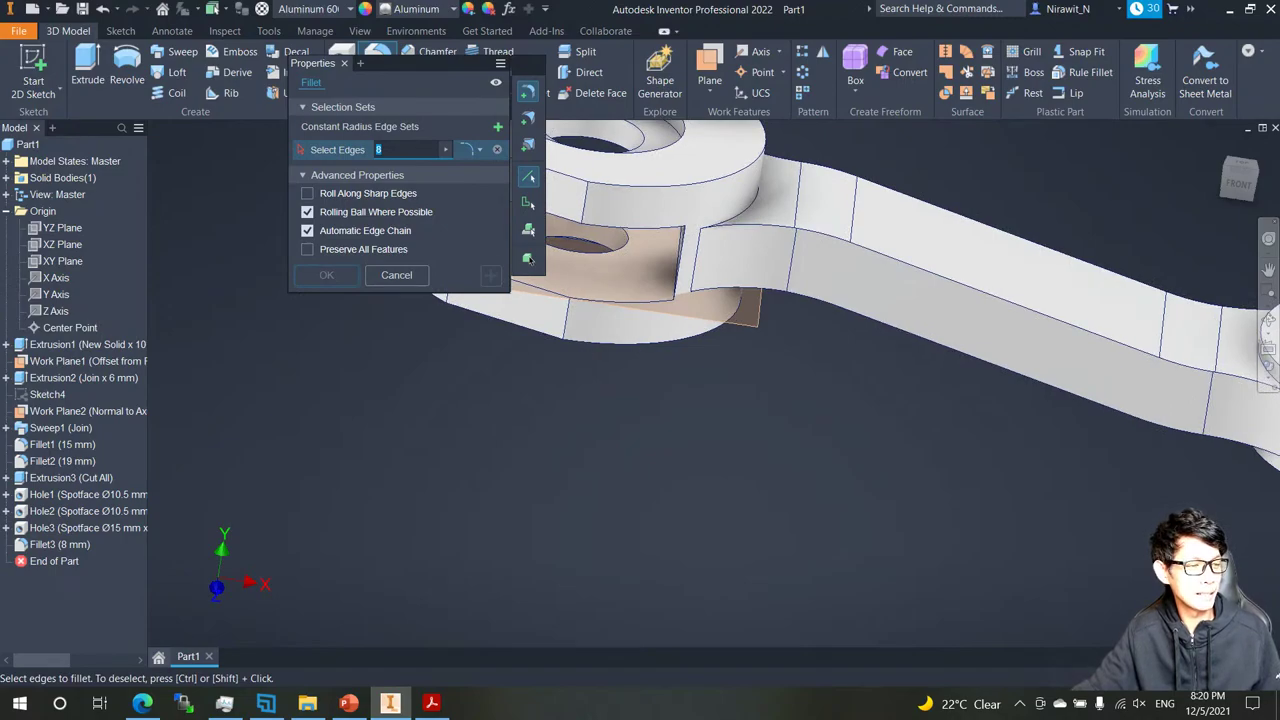
{"action": "scroll", "coordinate": [691, 434], "scroll_direction": "down", "scroll_amount": 5}
{"action": "middle_click_drag", "start_coordinate": [654, 466], "coordinate": [597, 446], "text": "shift"}
{"action": "scroll", "coordinate": [600, 444], "scroll_direction": "up", "scroll_amount": 2}
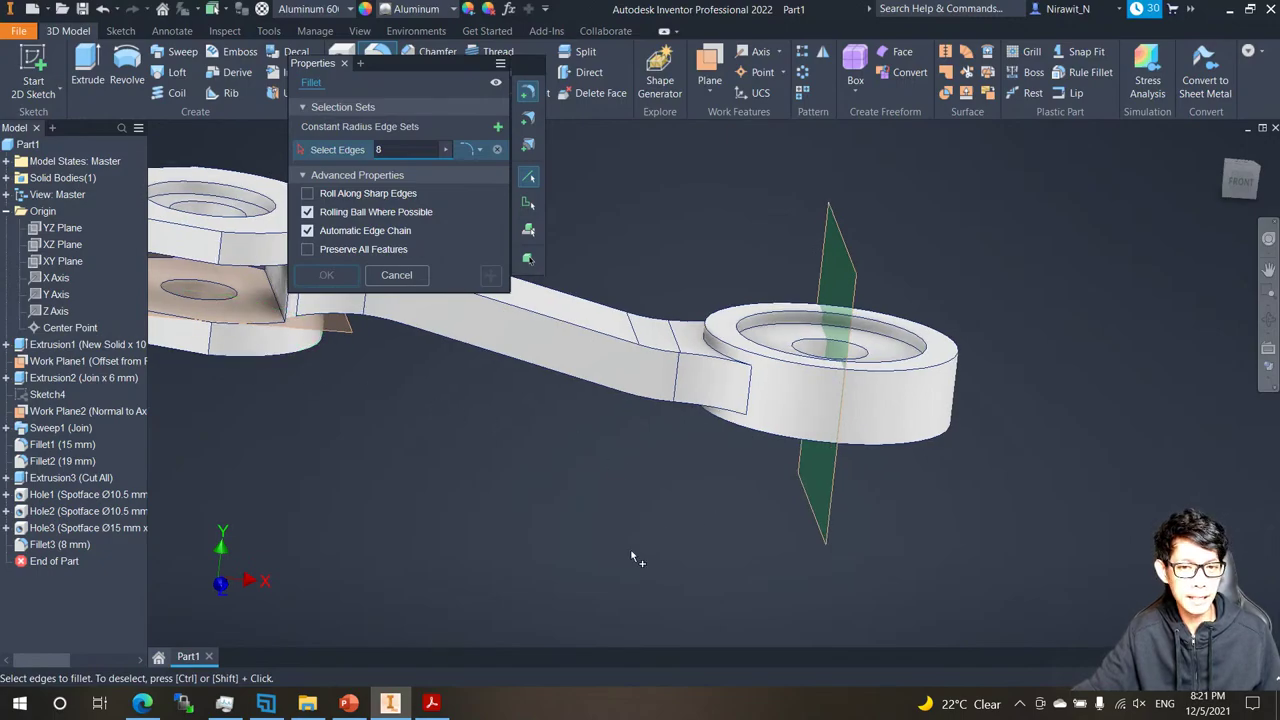
{"action": "left_click", "coordinate": [432, 705]}
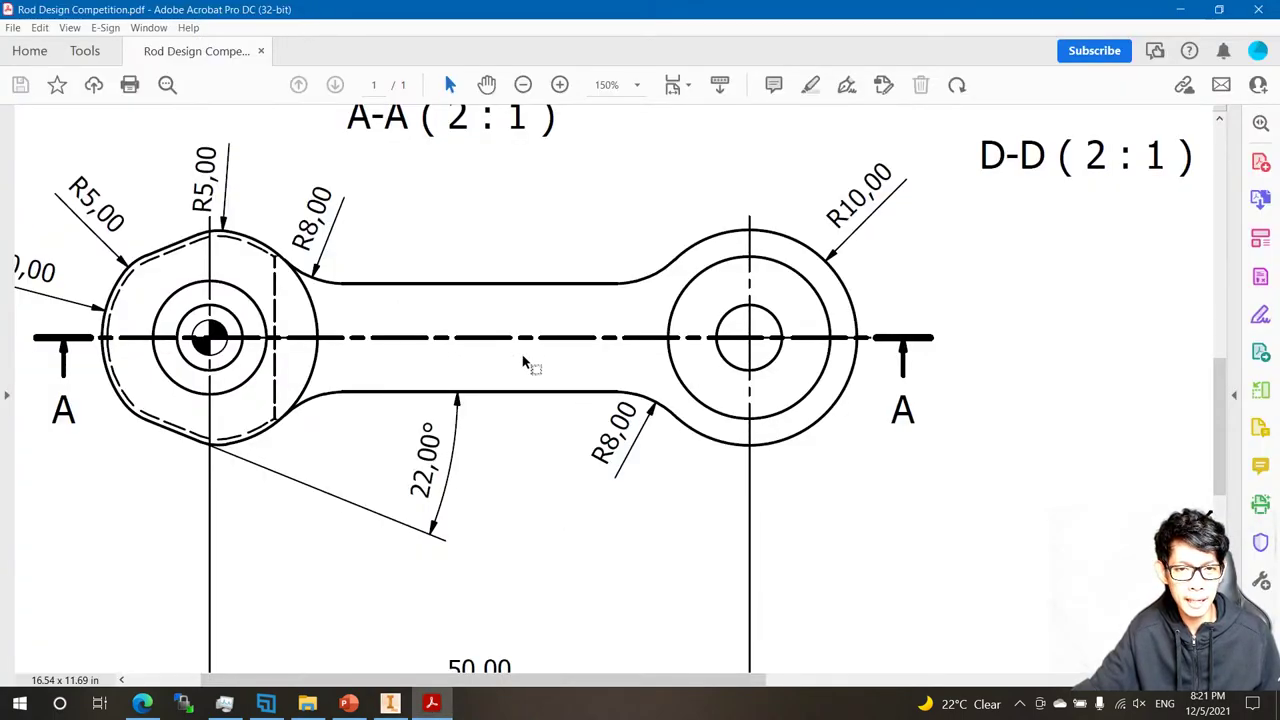
{"action": "scroll", "coordinate": [641, 360], "scroll_direction": "down", "scroll_amount": 2, "text": "ctrl"}
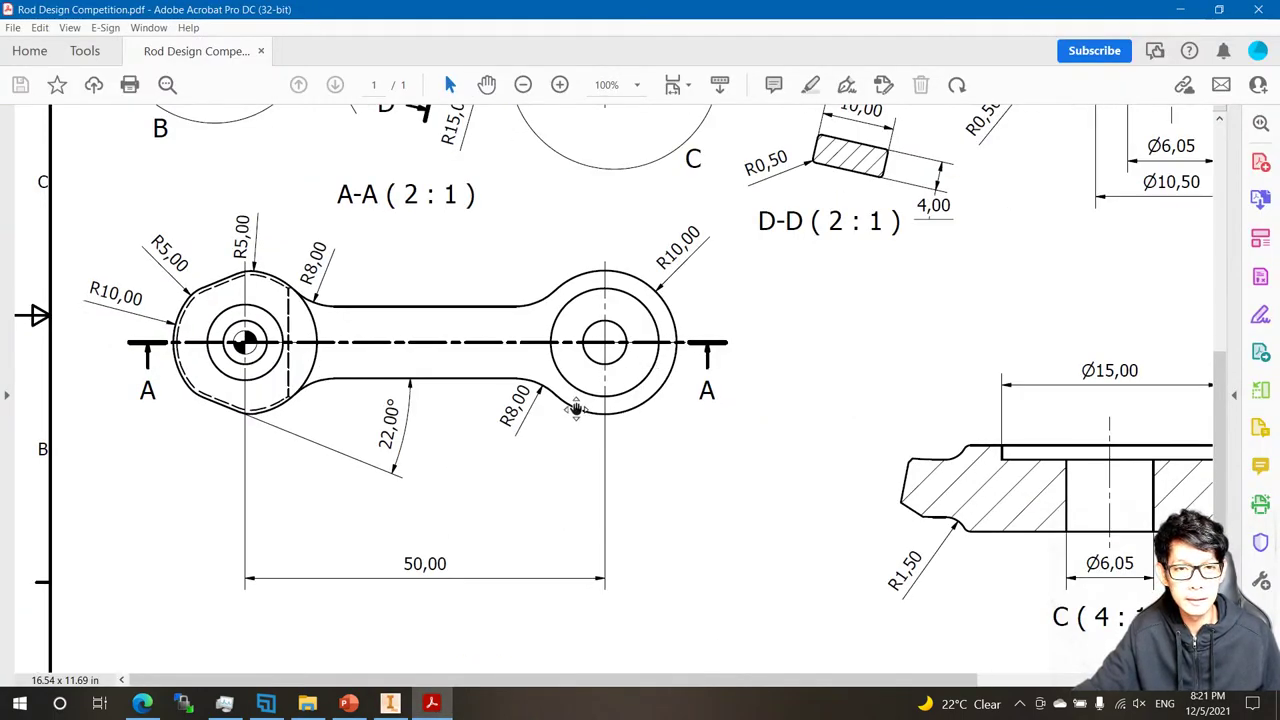
{"action": "scroll", "coordinate": [575, 408], "scroll_direction": "up", "scroll_amount": 5}
{"action": "scroll", "coordinate": [205, 228], "scroll_direction": "up", "scroll_amount": 1, "text": "ctrl"}
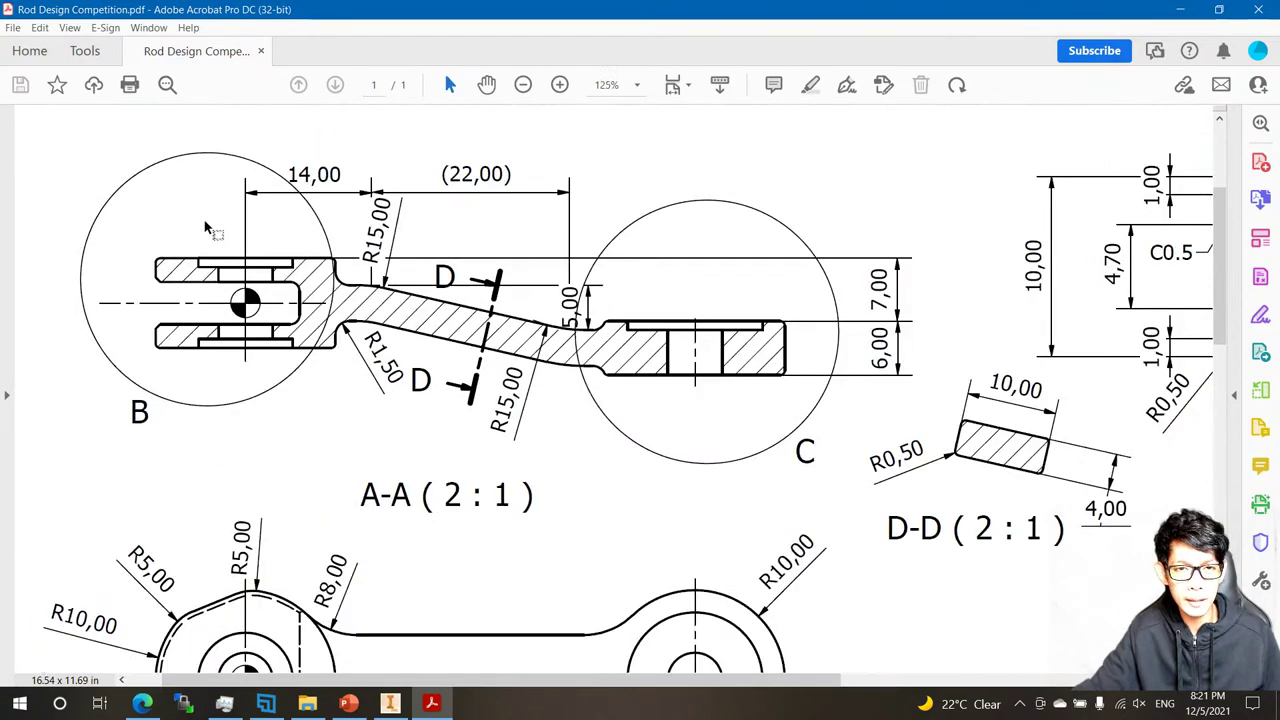
{"action": "scroll", "coordinate": [205, 228], "scroll_direction": "up", "scroll_amount": 1, "text": "ctrl"}
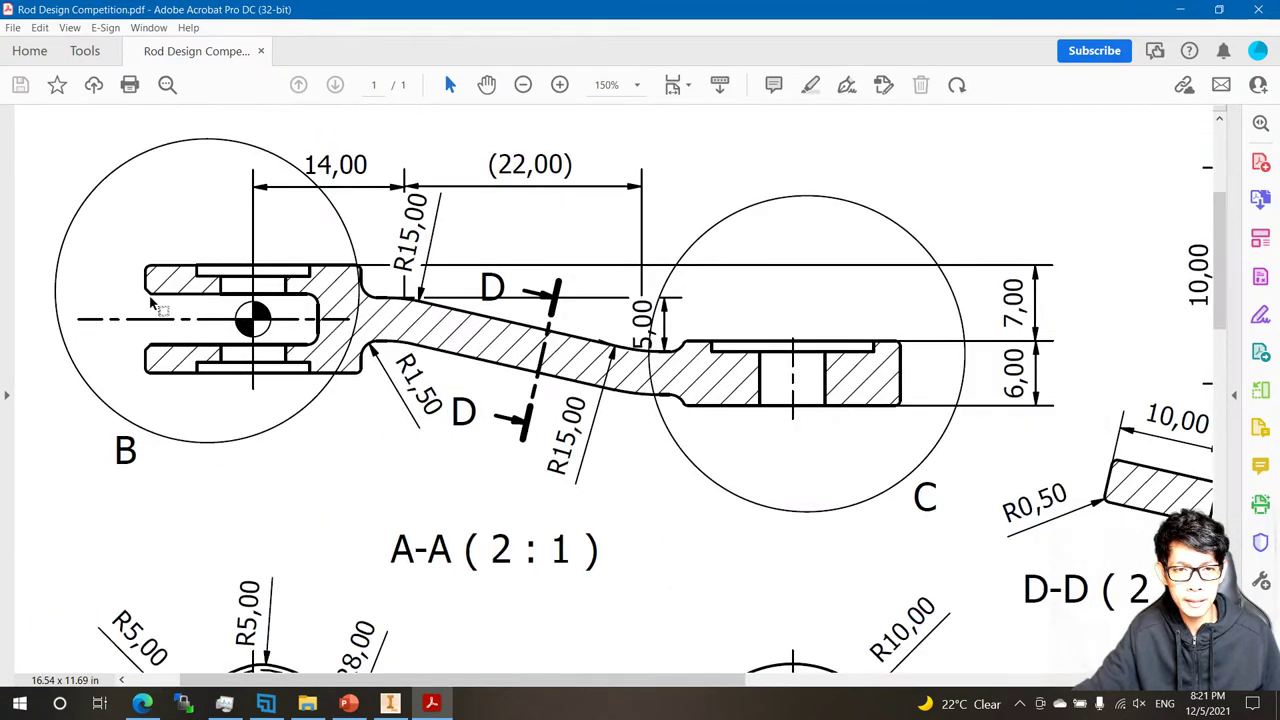
{"action": "scroll", "coordinate": [152, 303], "scroll_direction": "right", "scroll_amount": 8}
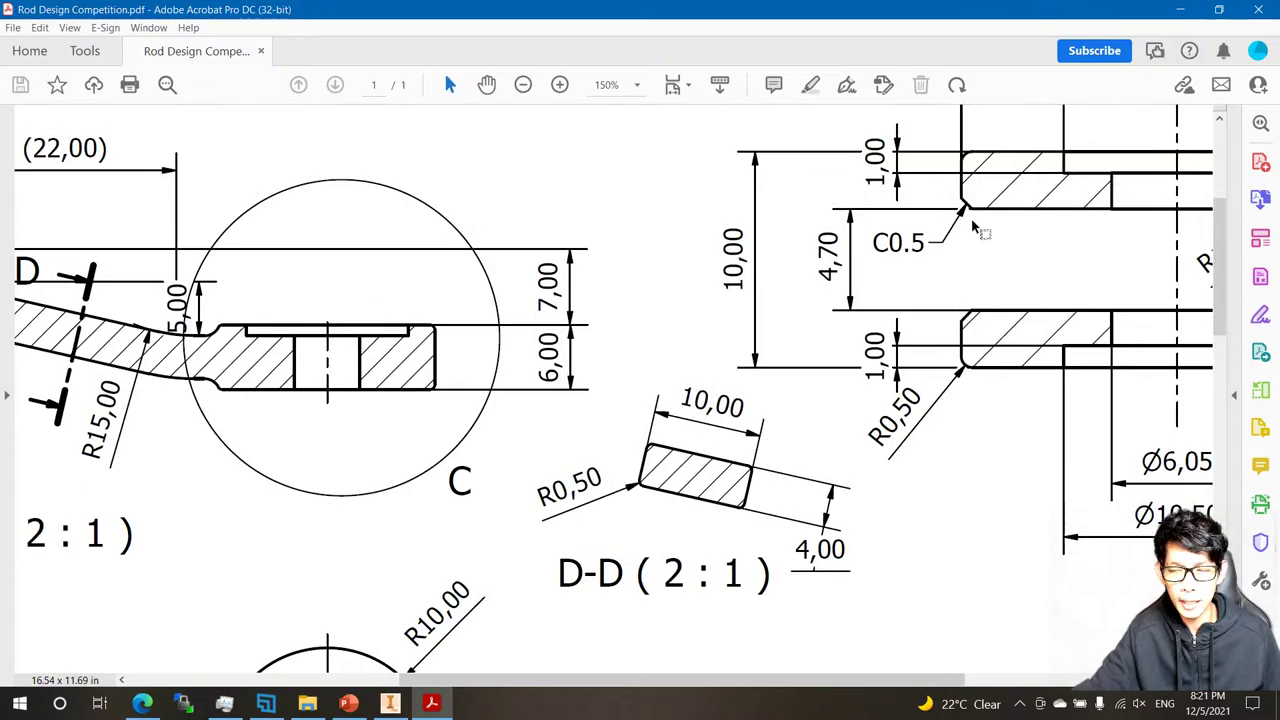
{"action": "scroll", "coordinate": [985, 285], "scroll_direction": "up", "scroll_amount": 1}
{"action": "scroll", "coordinate": [1020, 289], "scroll_direction": "right", "scroll_amount": 2}
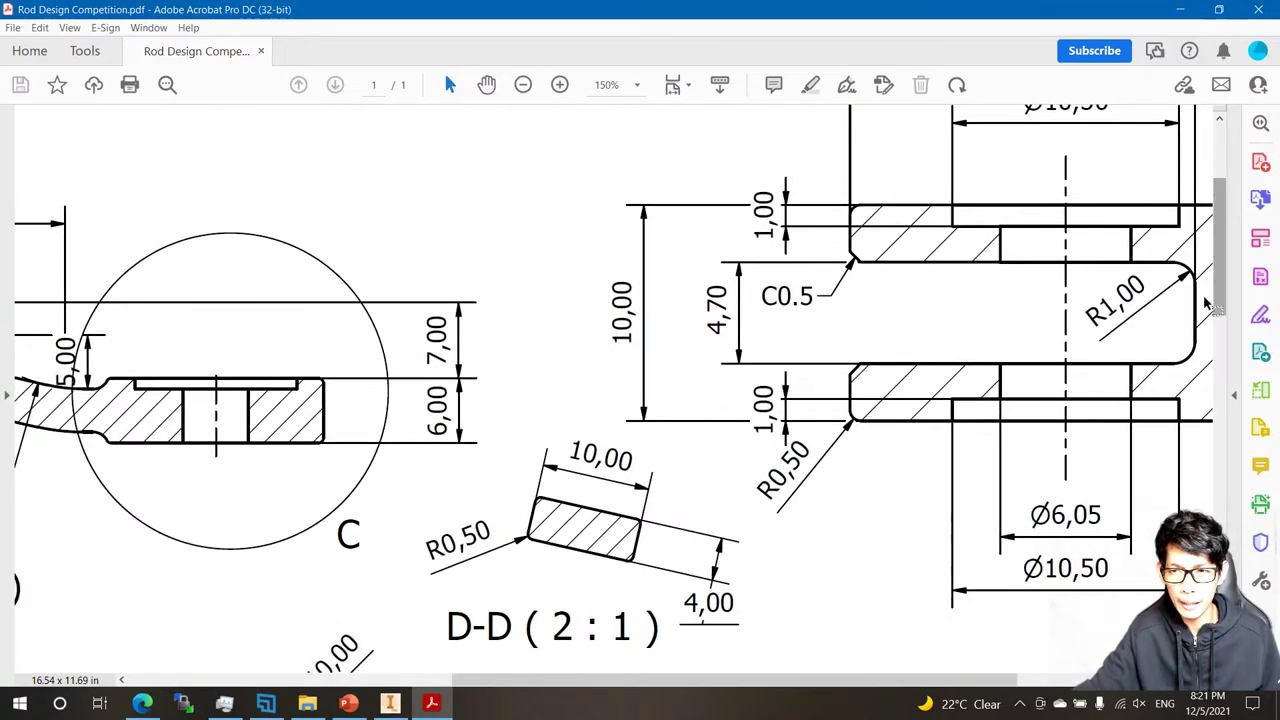
Back in Inventor, fillet the two inner corner edges at the fork slot's closed end with a 1 mm radius, keeping the Fillet command active.
{"action": "left_click", "coordinate": [390, 703]}
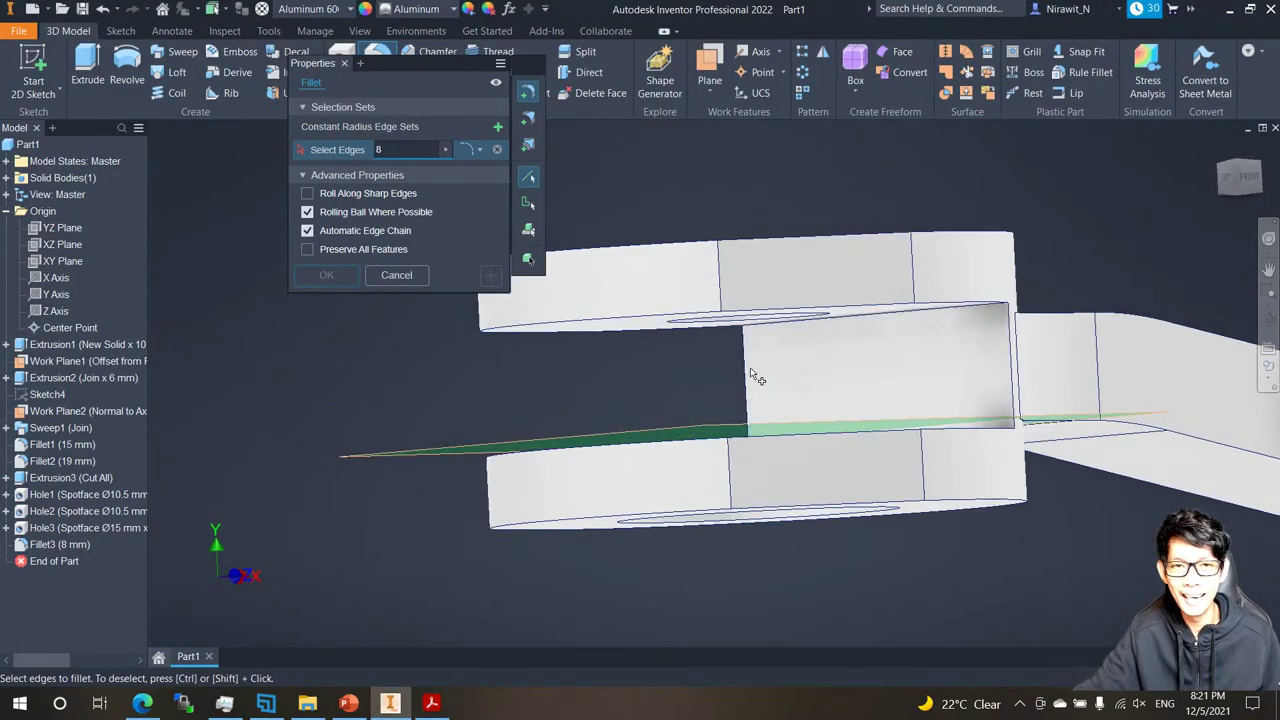
{"action": "double_click", "coordinate": [397, 150]}
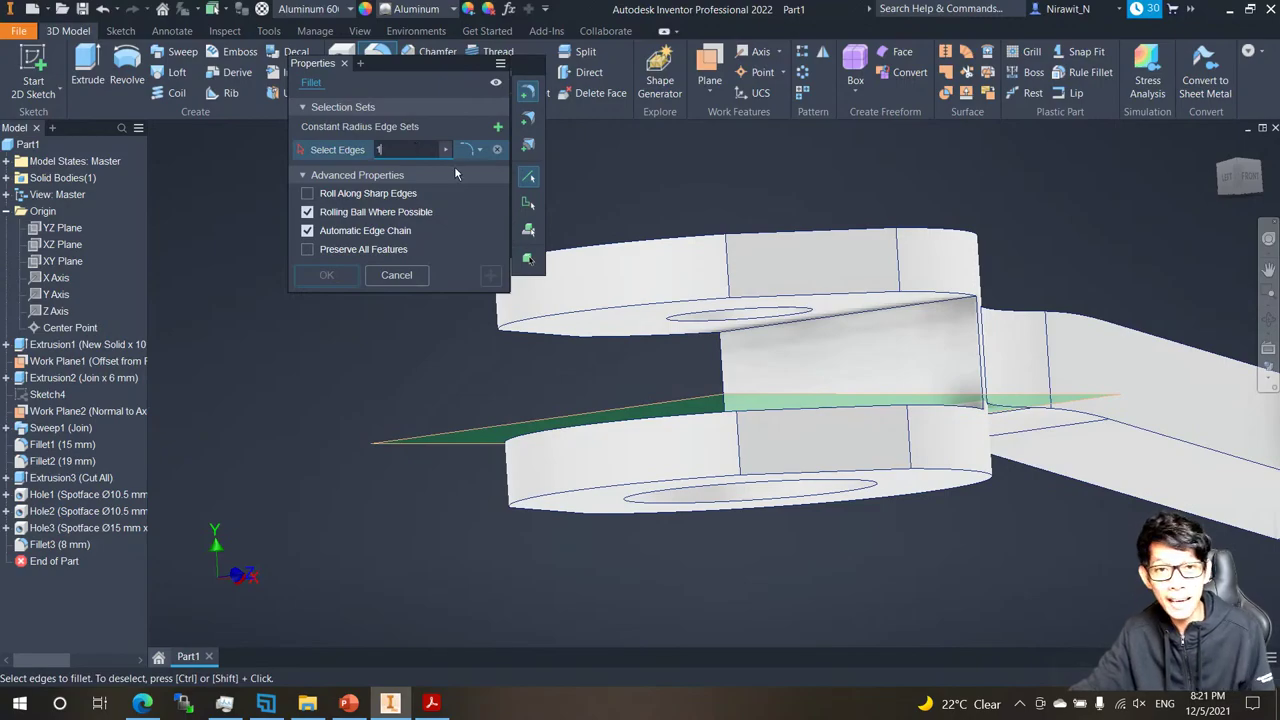
{"action": "left_click", "coordinate": [937, 312]}
{"action": "middle_click_drag", "start_coordinate": [937, 312], "coordinate": [945, 443], "text": "shift"}
{"action": "left_click", "coordinate": [950, 445]}
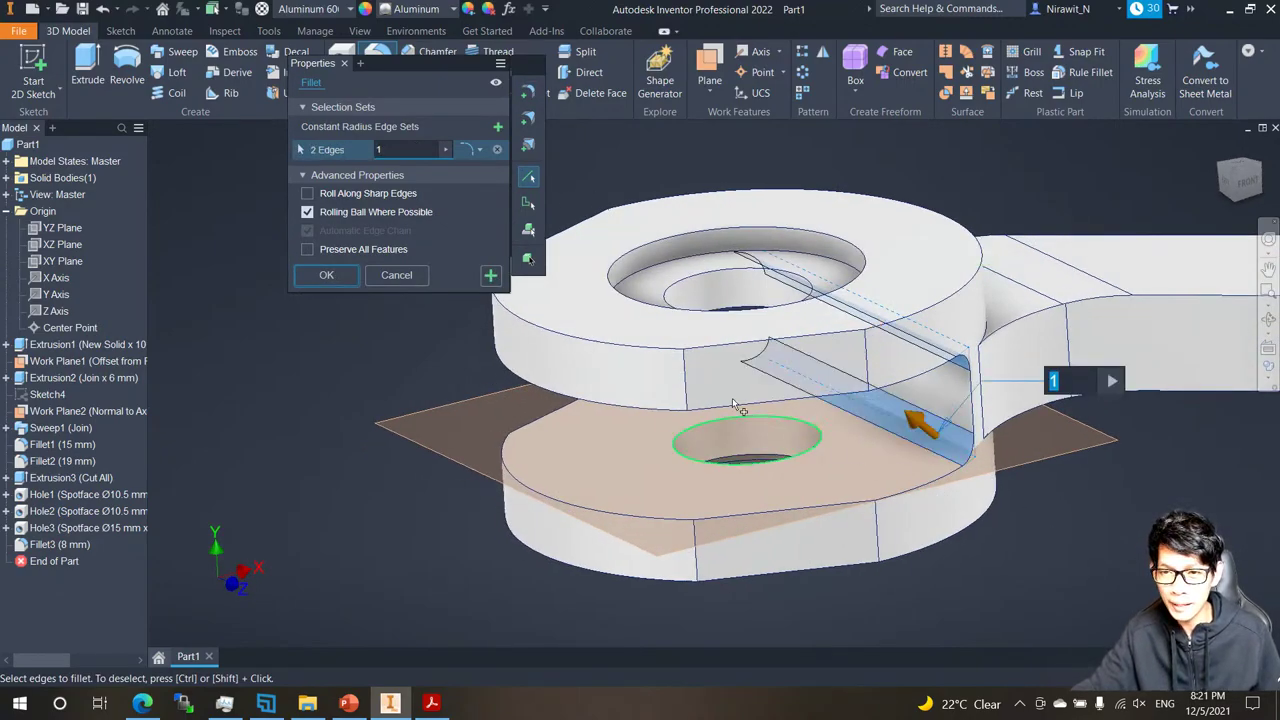
{"action": "middle_click_drag", "start_coordinate": [612, 390], "coordinate": [455, 312], "text": "shift"}
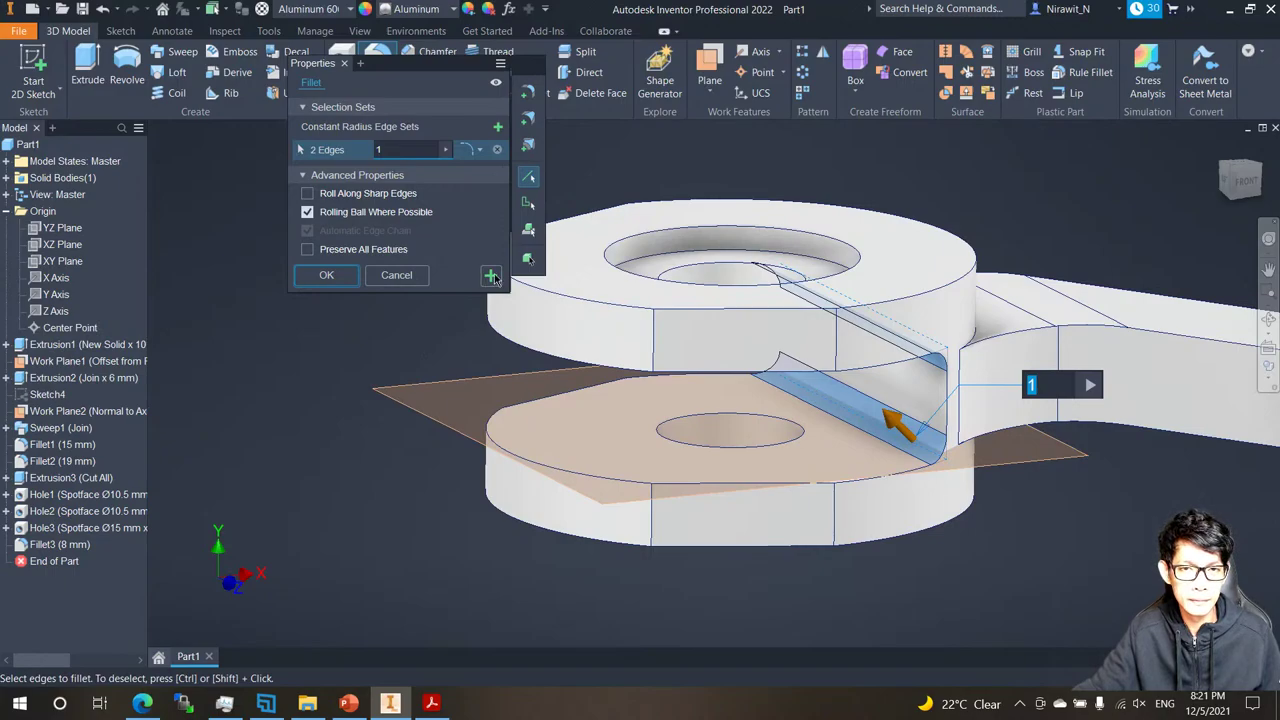
{"action": "left_click", "coordinate": [491, 276]}
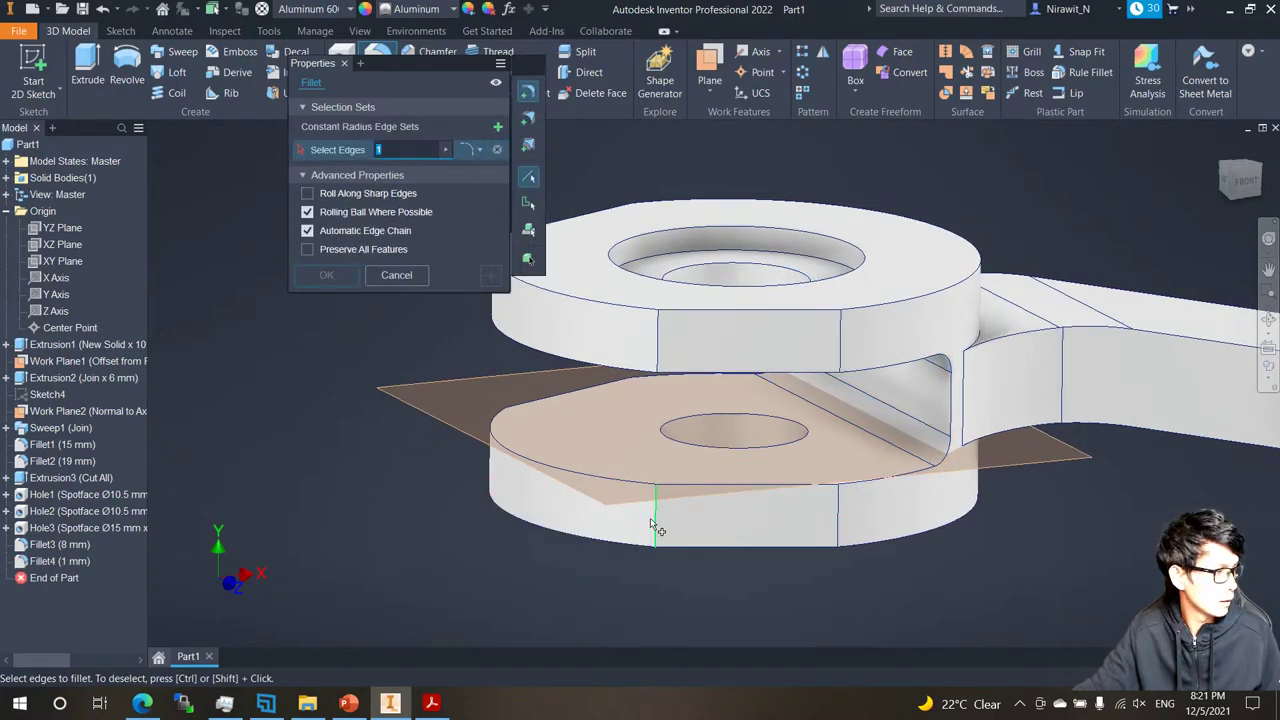
Set a 5 mm fillet radius and select three vertical edges bounding the near-side flat on the two fork plates.
{"action": "middle_click_drag", "start_coordinate": [651, 524], "coordinate": [686, 457], "text": "shift"}
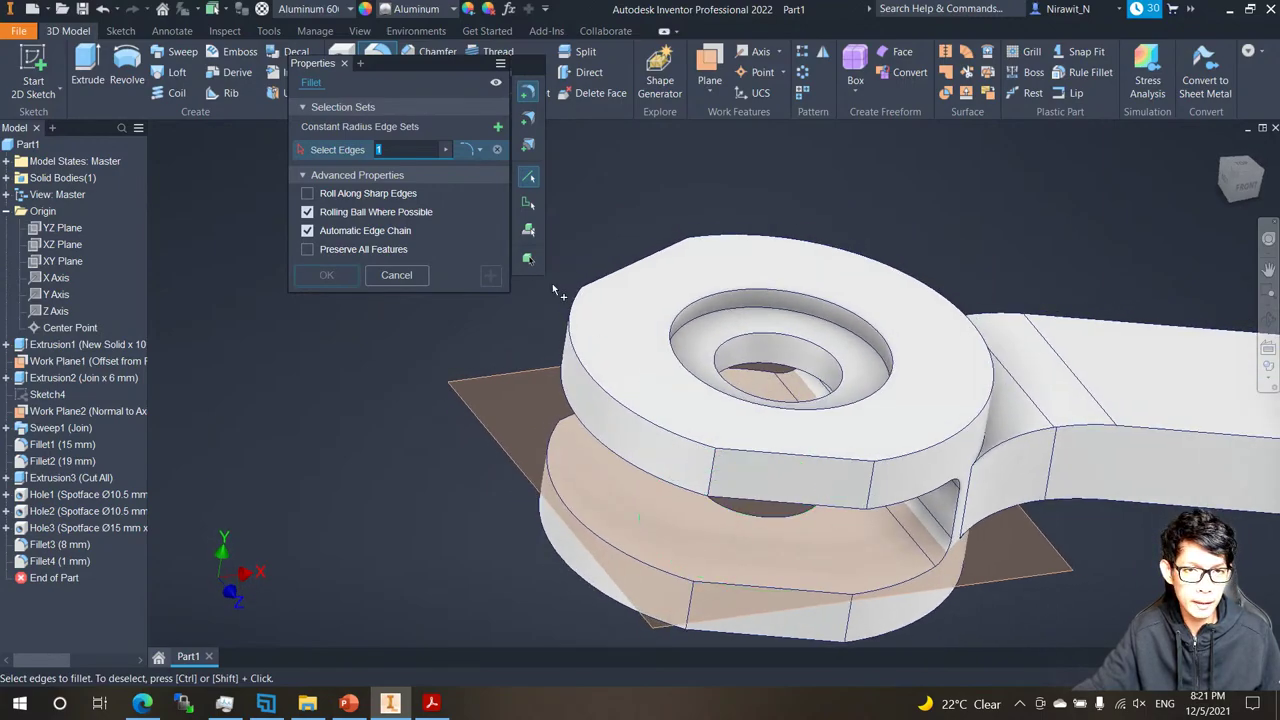
{"action": "left_click", "coordinate": [716, 466]}
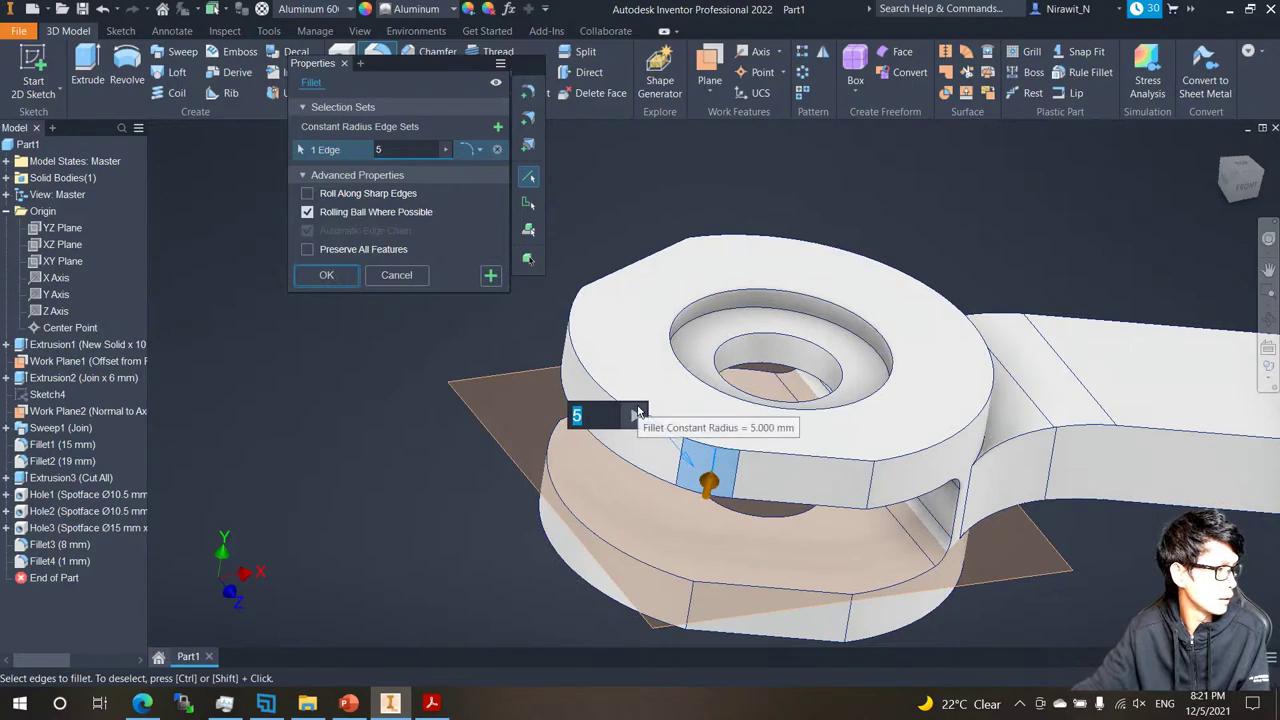
{"action": "left_click", "coordinate": [694, 608]}
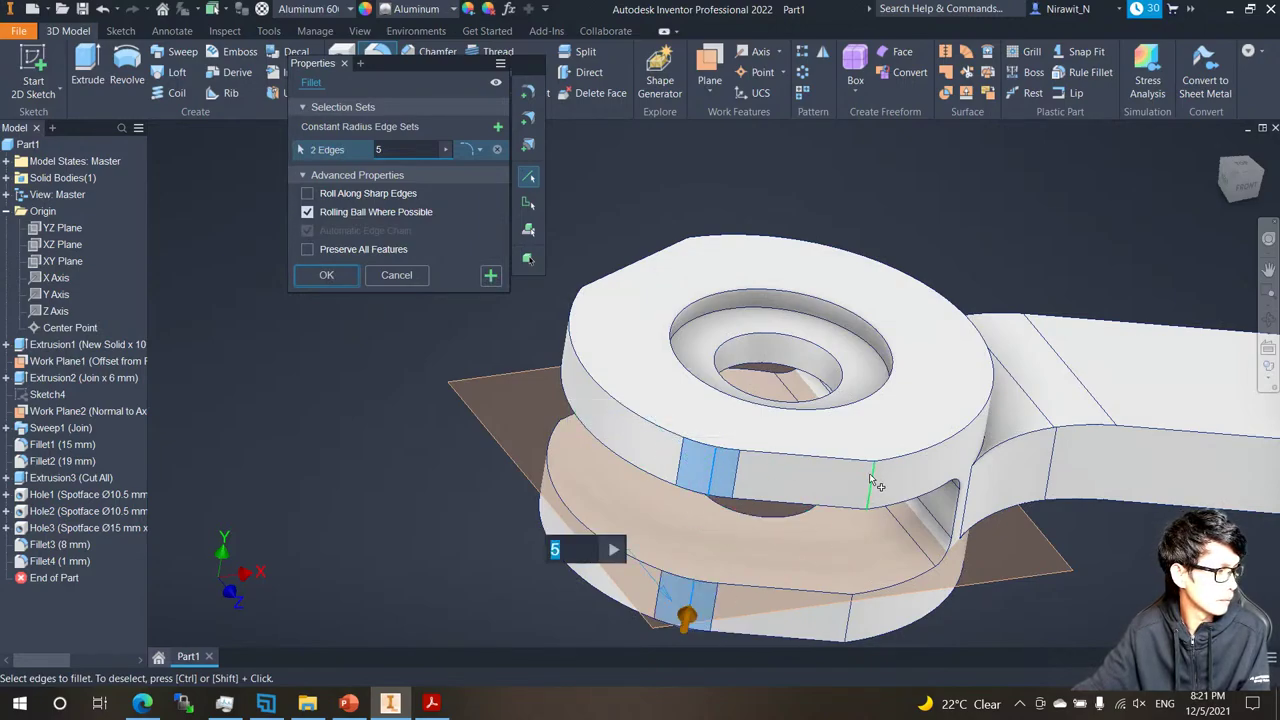
{"action": "left_click", "coordinate": [873, 484]}
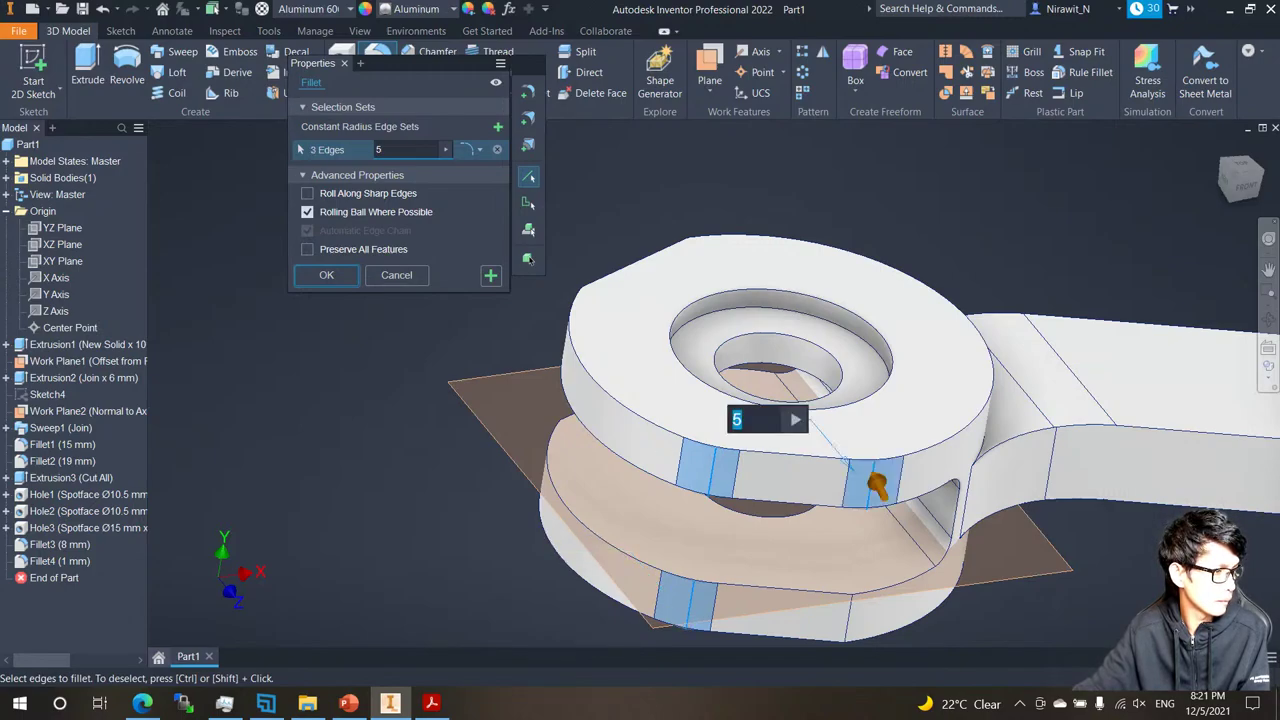
Check the corner radii on the fork end's outline in the Rod Design Competition drawing, then return to Inventor.
{"action": "left_click", "coordinate": [432, 714]}
{"action": "middle_click_drag", "start_coordinate": [307, 501], "coordinate": [171, 491]}
{"action": "scroll", "coordinate": [240, 577], "scroll_direction": "down", "scroll_amount": 3}
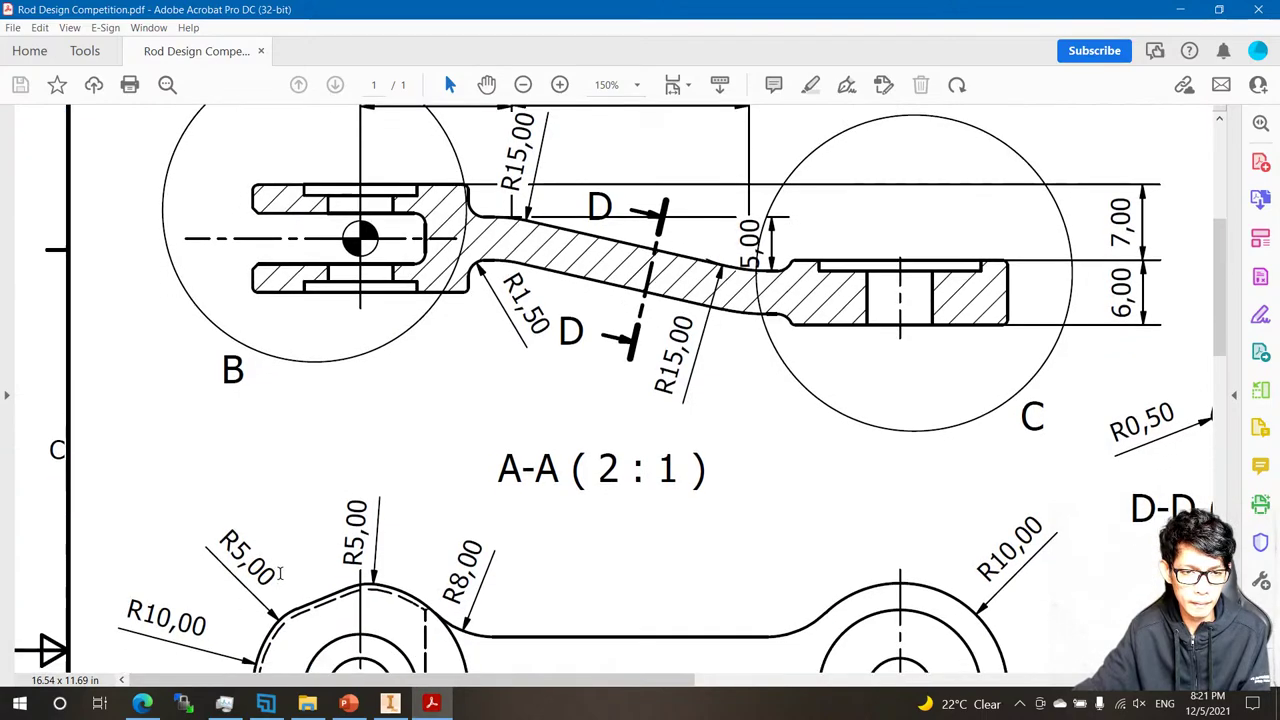
{"action": "scroll", "coordinate": [281, 573], "scroll_direction": "down", "scroll_amount": 2}
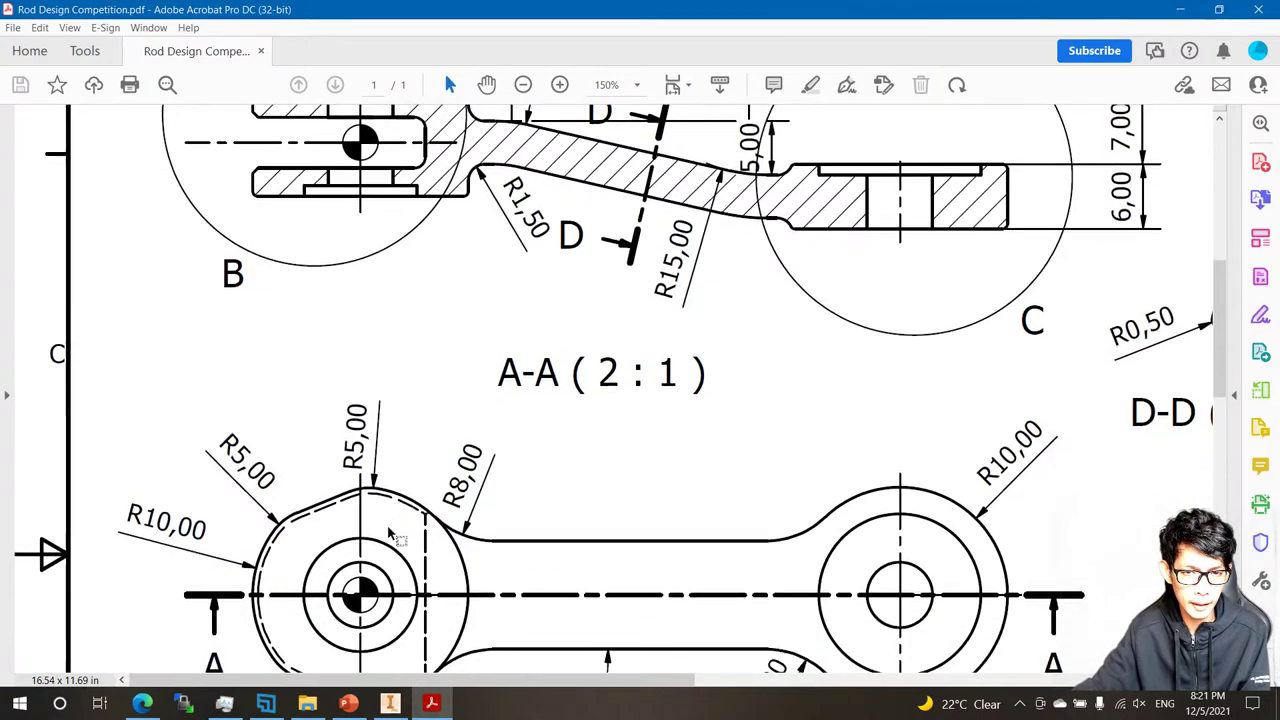
{"action": "left_click", "coordinate": [432, 704]}
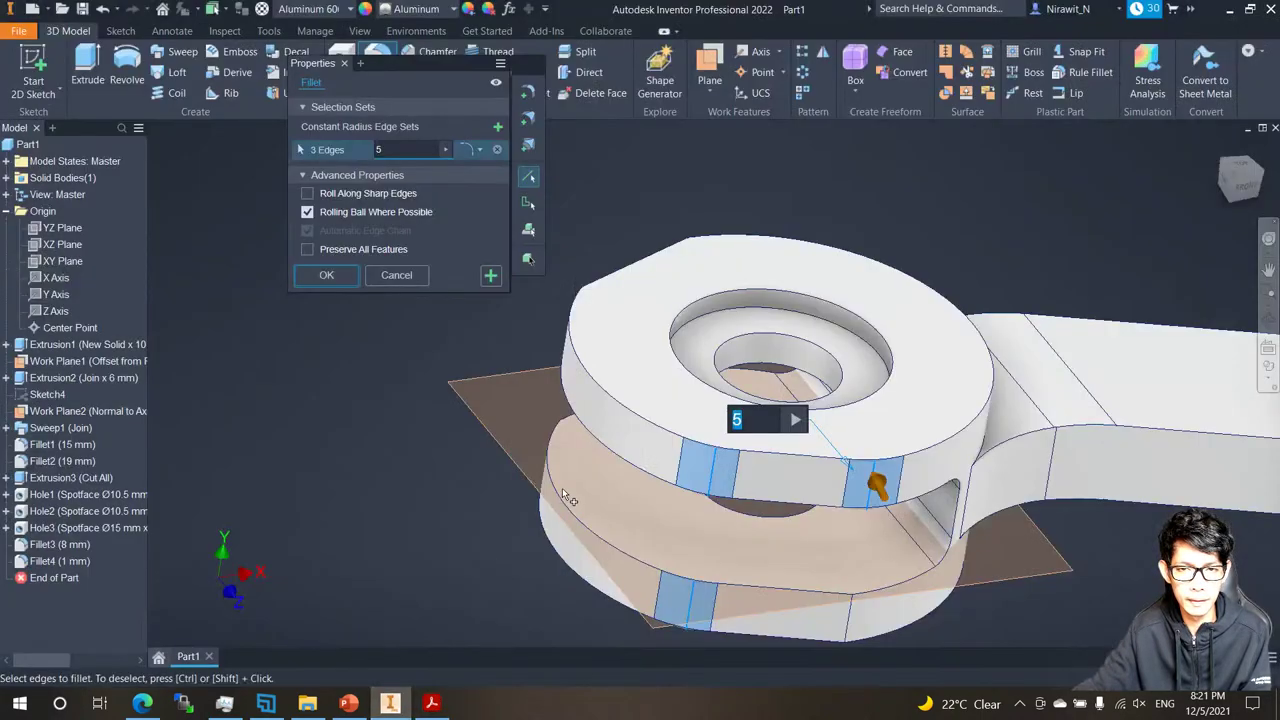
Add the fourth near-side edge and the four matching far-side edges of the fork plates, and fillet all eight at 5 mm.
{"action": "left_click", "coordinate": [849, 624]}
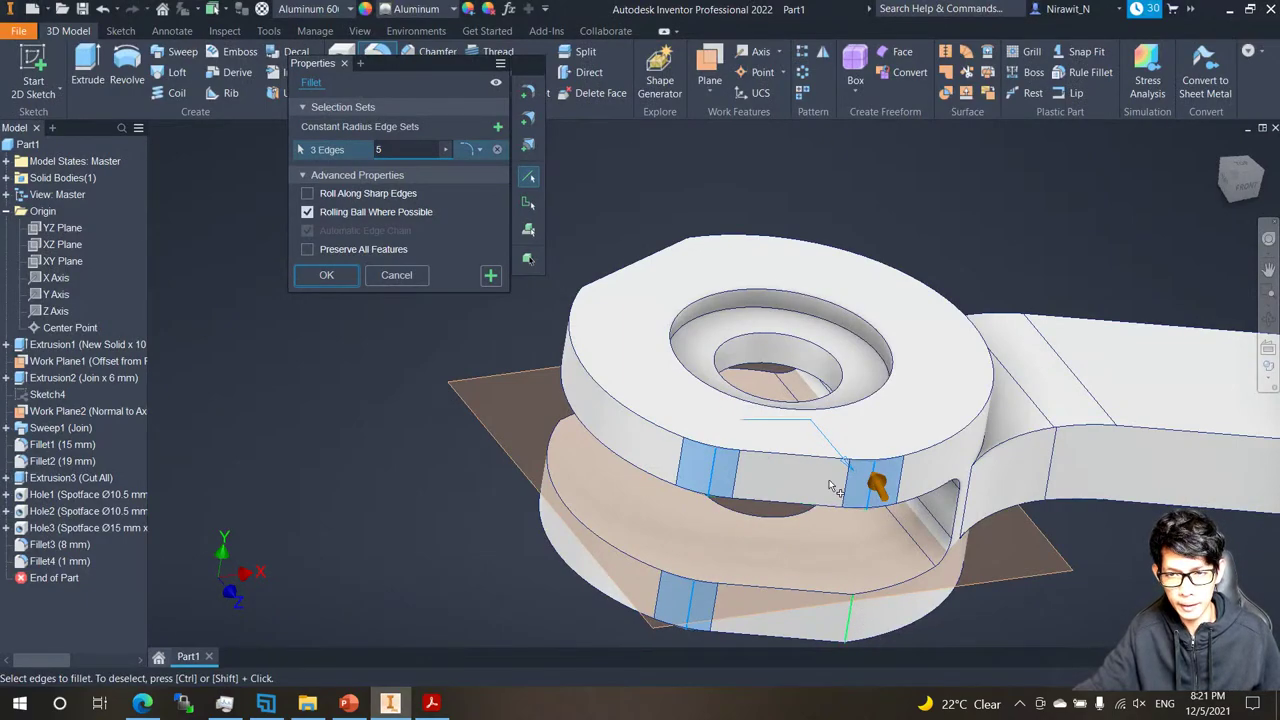
{"action": "middle_click_drag", "start_coordinate": [849, 624], "coordinate": [713, 528], "text": "shift"}
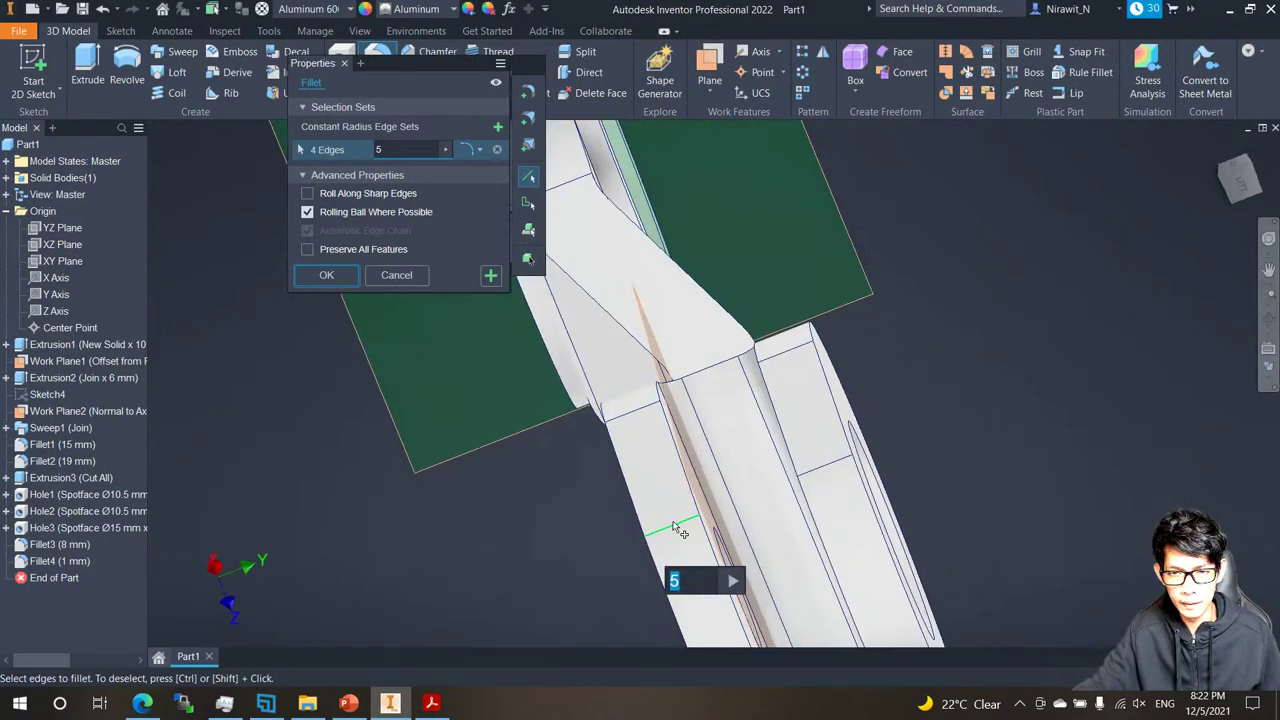
{"action": "left_click", "coordinate": [668, 524]}
{"action": "left_click", "coordinate": [822, 466]}
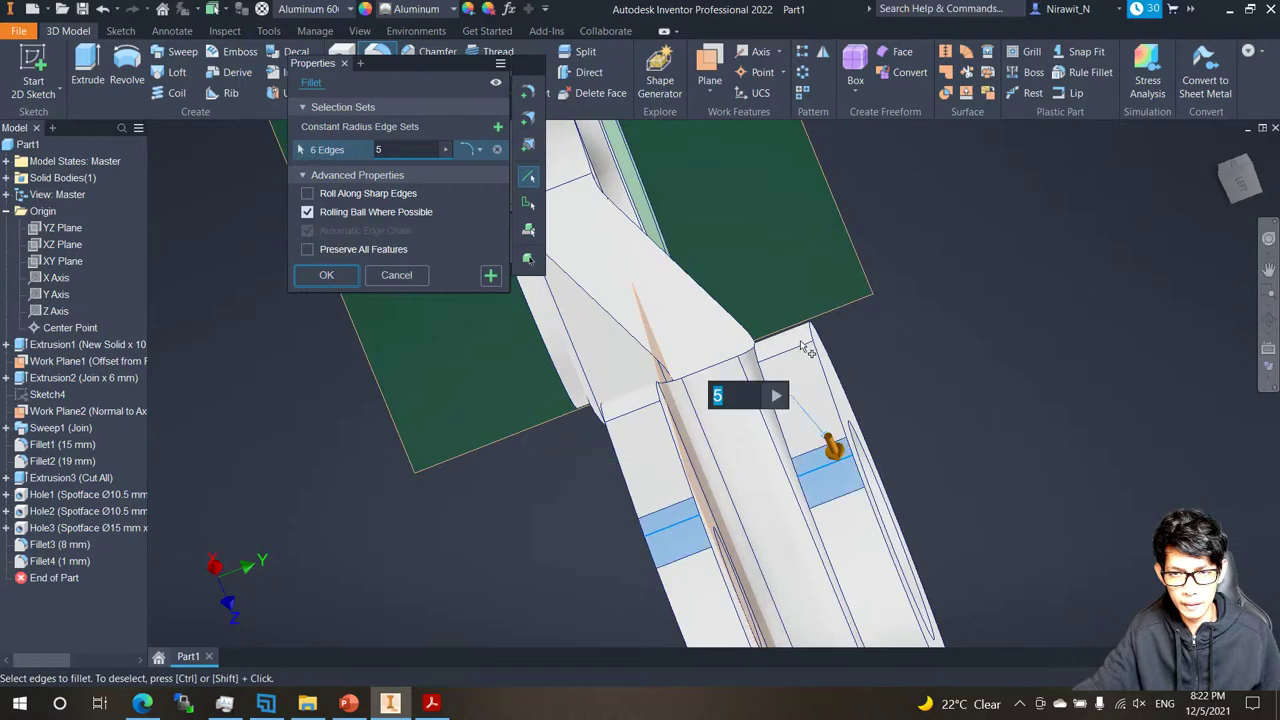
{"action": "left_click", "coordinate": [808, 355]}
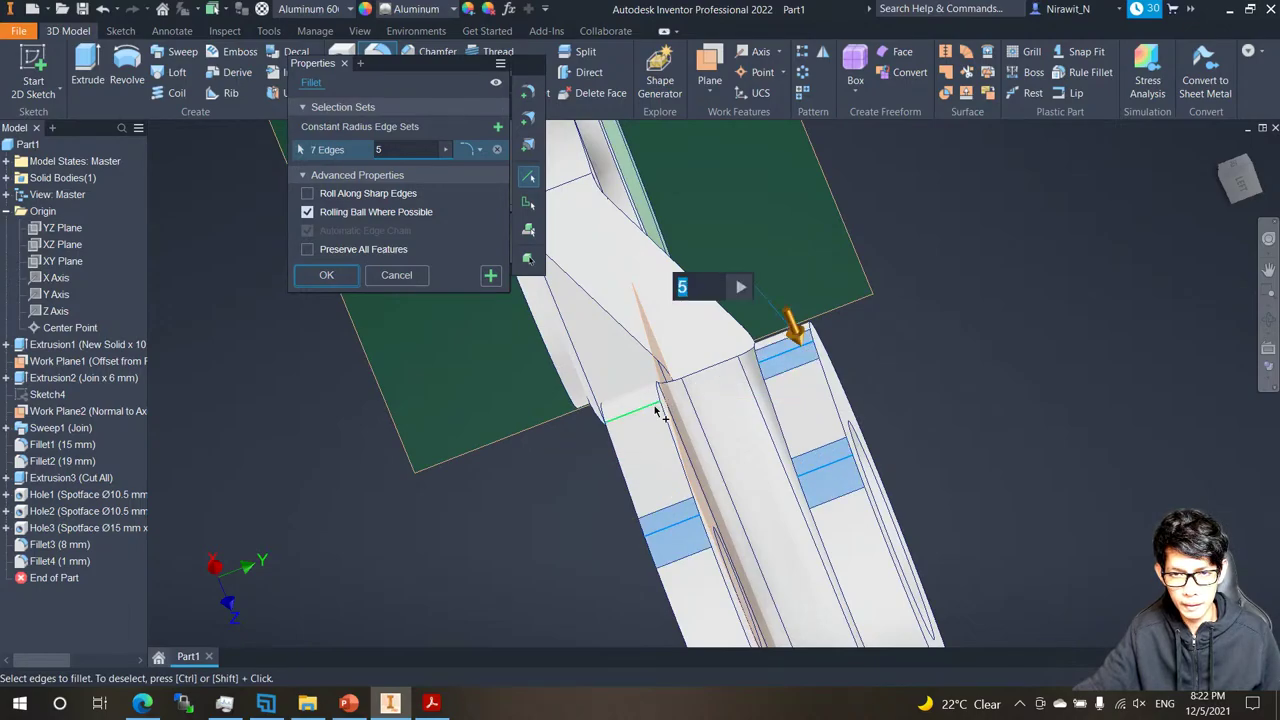
{"action": "left_click", "coordinate": [657, 411]}
{"action": "key", "text": "F6"}
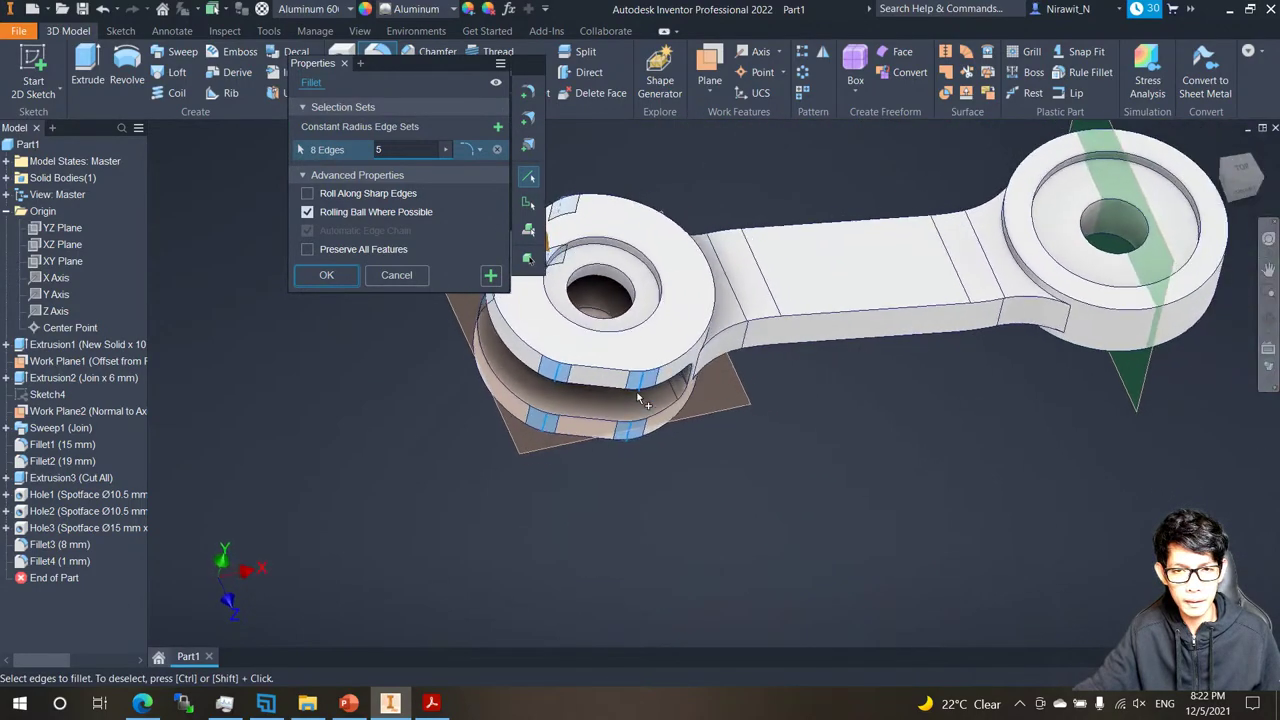
{"action": "key", "text": "F5"}
{"action": "left_click", "coordinate": [490, 276]}
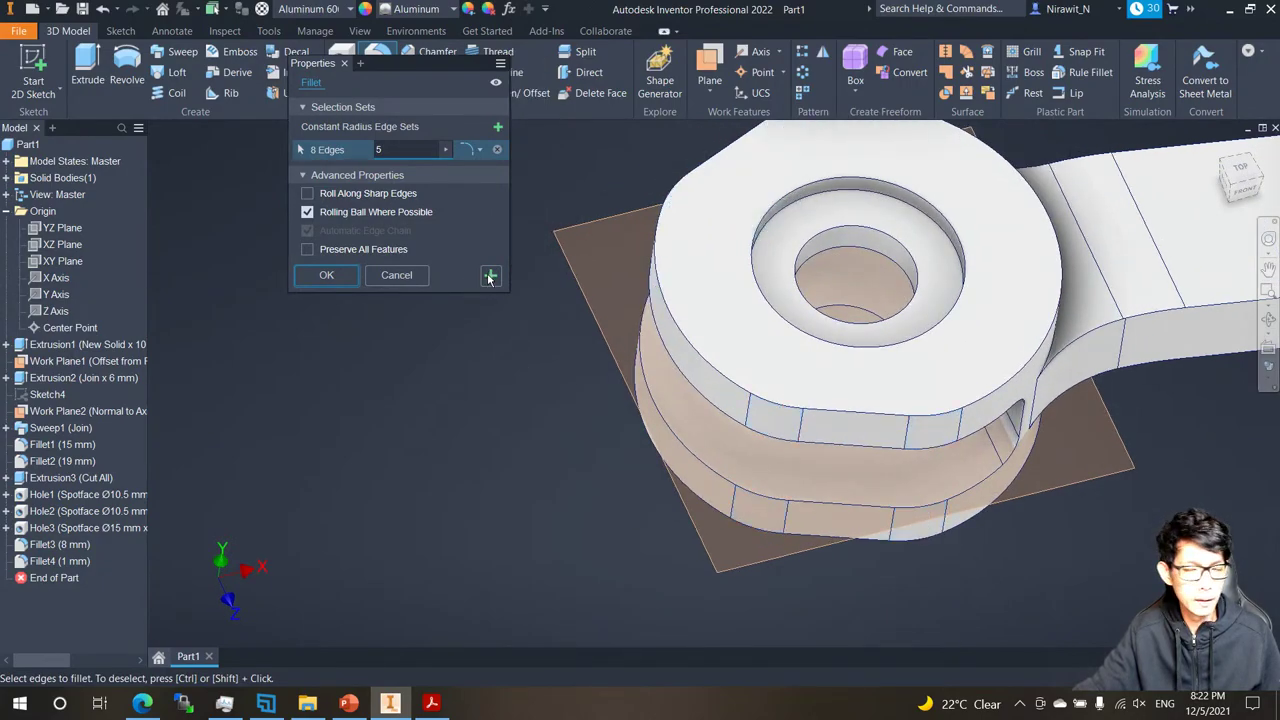
Fillet the outer-face perimeter edges of both fork plates with a 0.5 mm radius, then leave the Fillet command.
{"action": "middle_click_drag", "start_coordinate": [342, 384], "coordinate": [652, 480], "text": "shift"}
{"action": "middle_click_drag", "start_coordinate": [800, 474], "coordinate": [785, 390], "text": "shift"}
{"action": "left_click", "coordinate": [658, 505]}
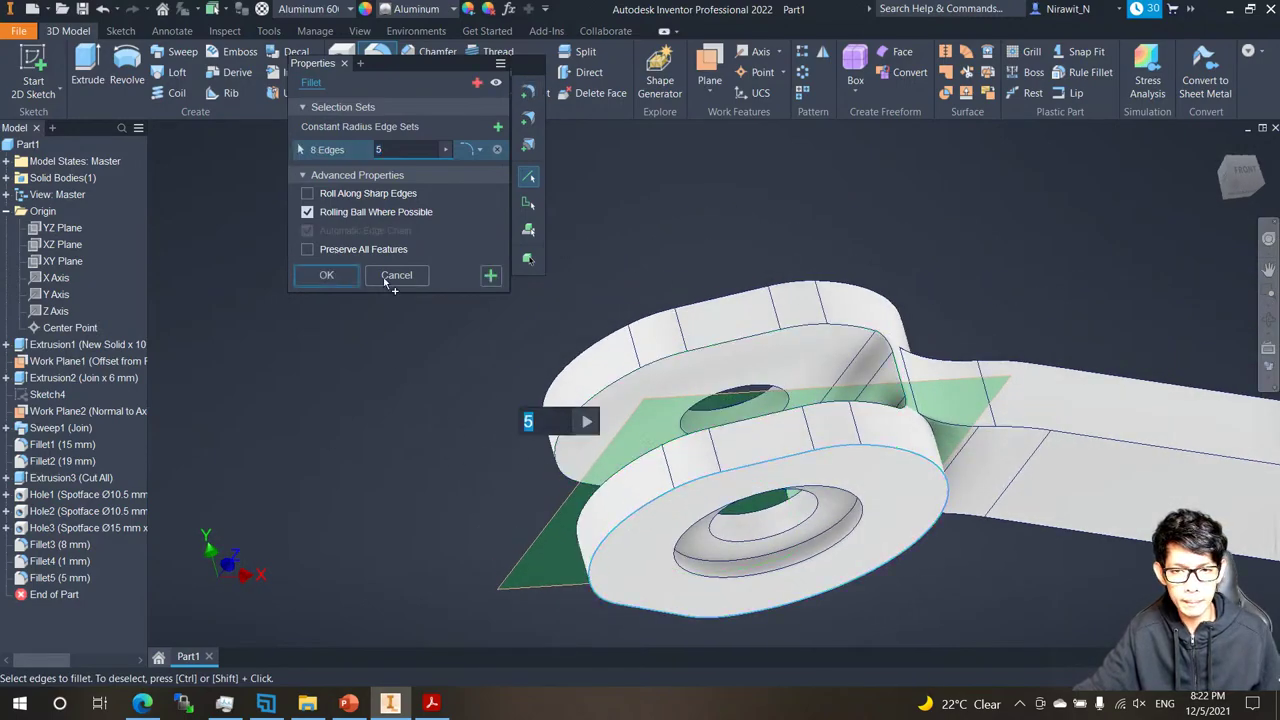
{"action": "type", "text": "0.5"}
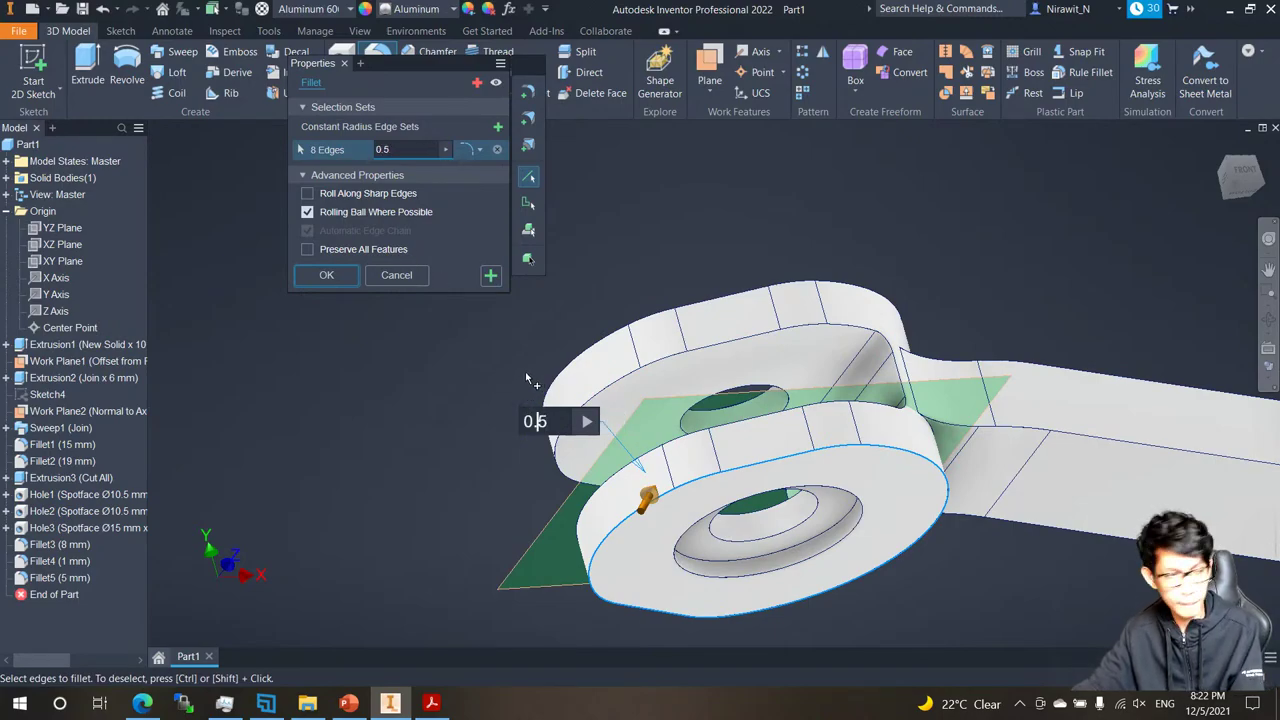
{"action": "middle_click_drag", "start_coordinate": [729, 444], "coordinate": [520, 292], "text": "shift"}
{"action": "left_click", "coordinate": [565, 364]}
{"action": "left_click", "coordinate": [491, 276]}
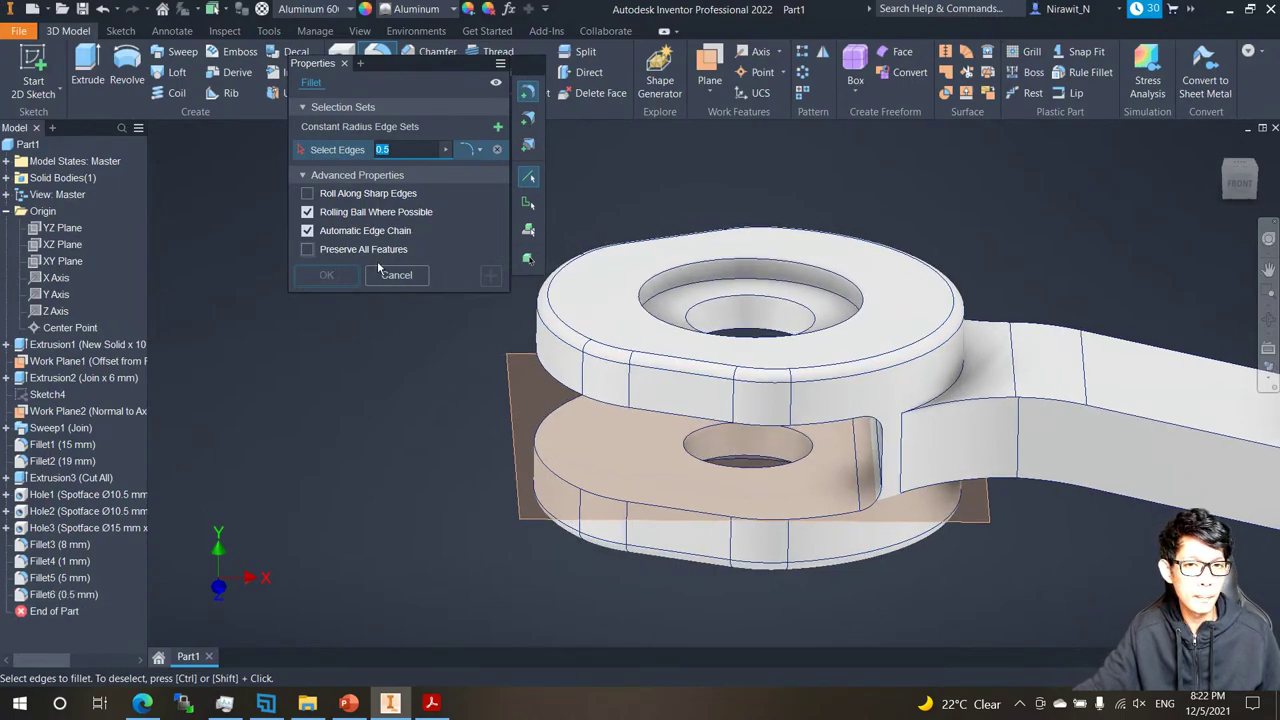
{"action": "left_click", "coordinate": [393, 276]}
Chamfer the edge loop running around the fork slot opening with a 0.5 mm distance.
{"action": "middle_click_drag", "start_coordinate": [335, 180], "coordinate": [400, 160], "text": "shift"}
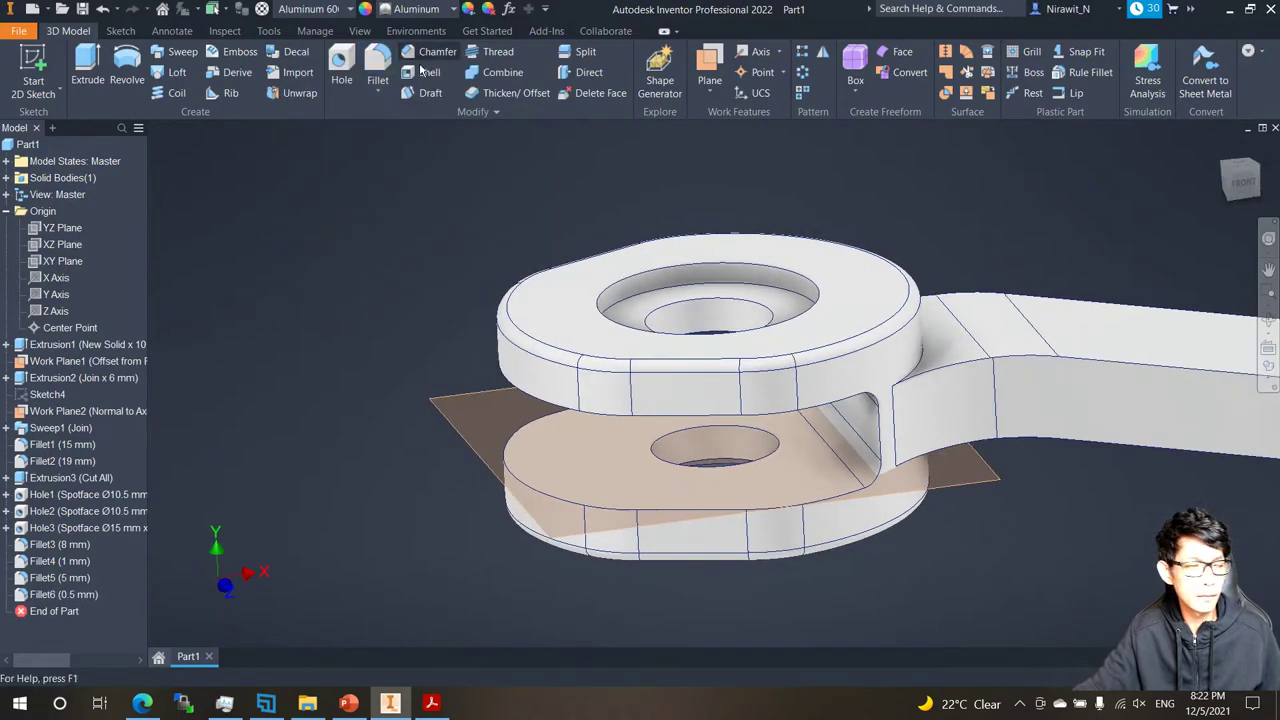
{"action": "left_click", "coordinate": [430, 51]}
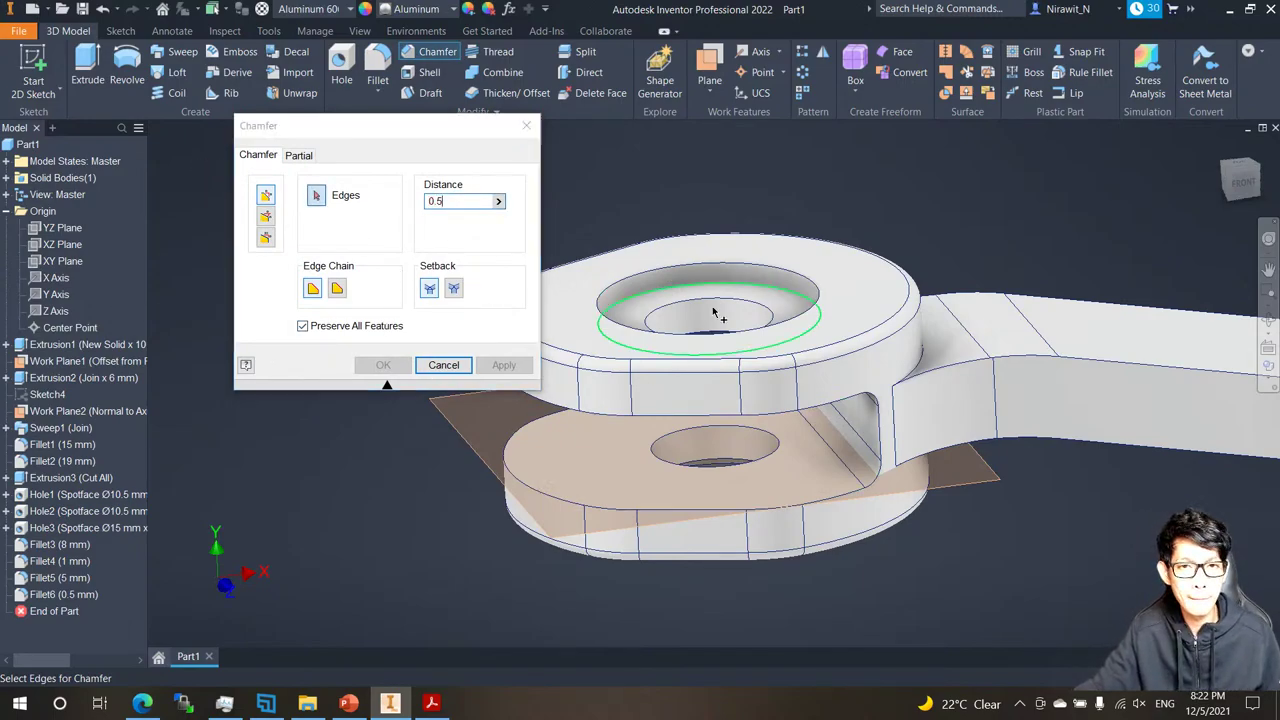
{"action": "middle_click_drag", "start_coordinate": [714, 312], "coordinate": [825, 350]}
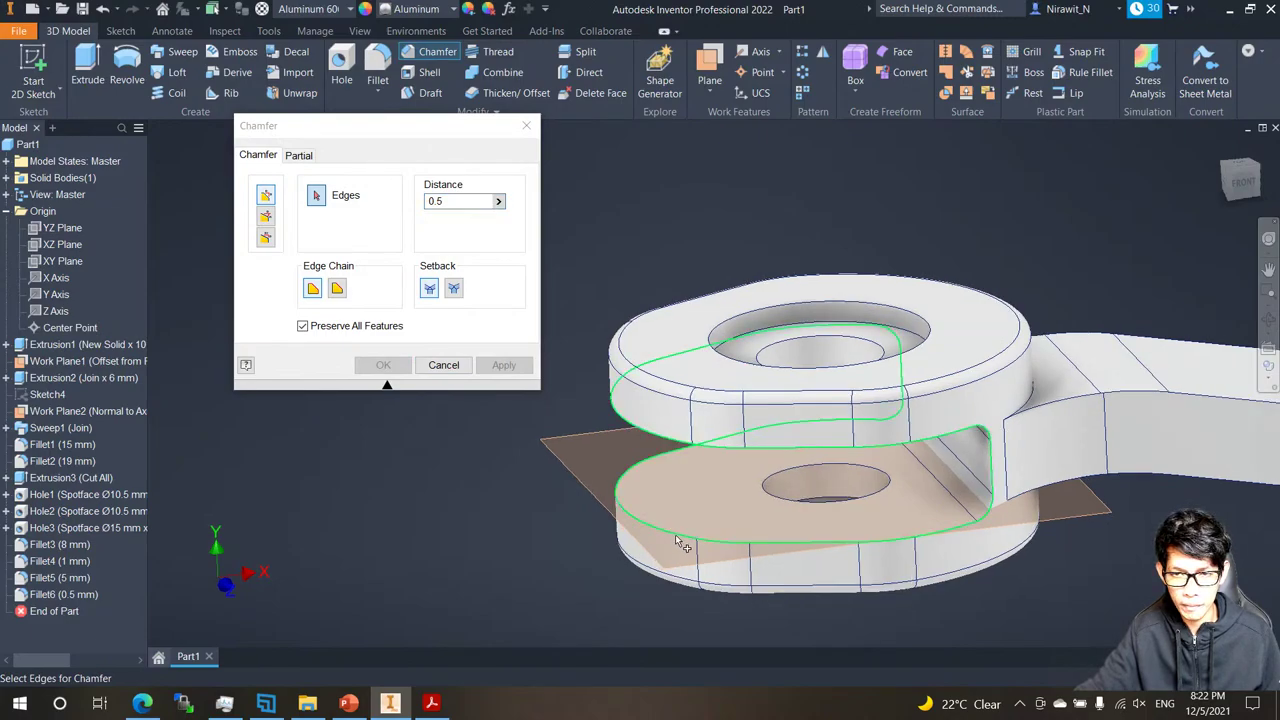
{"action": "left_click", "coordinate": [678, 542]}
{"action": "middle_click_drag", "start_coordinate": [986, 472], "coordinate": [1003, 485], "text": "shift"}
{"action": "left_click", "coordinate": [383, 365]}
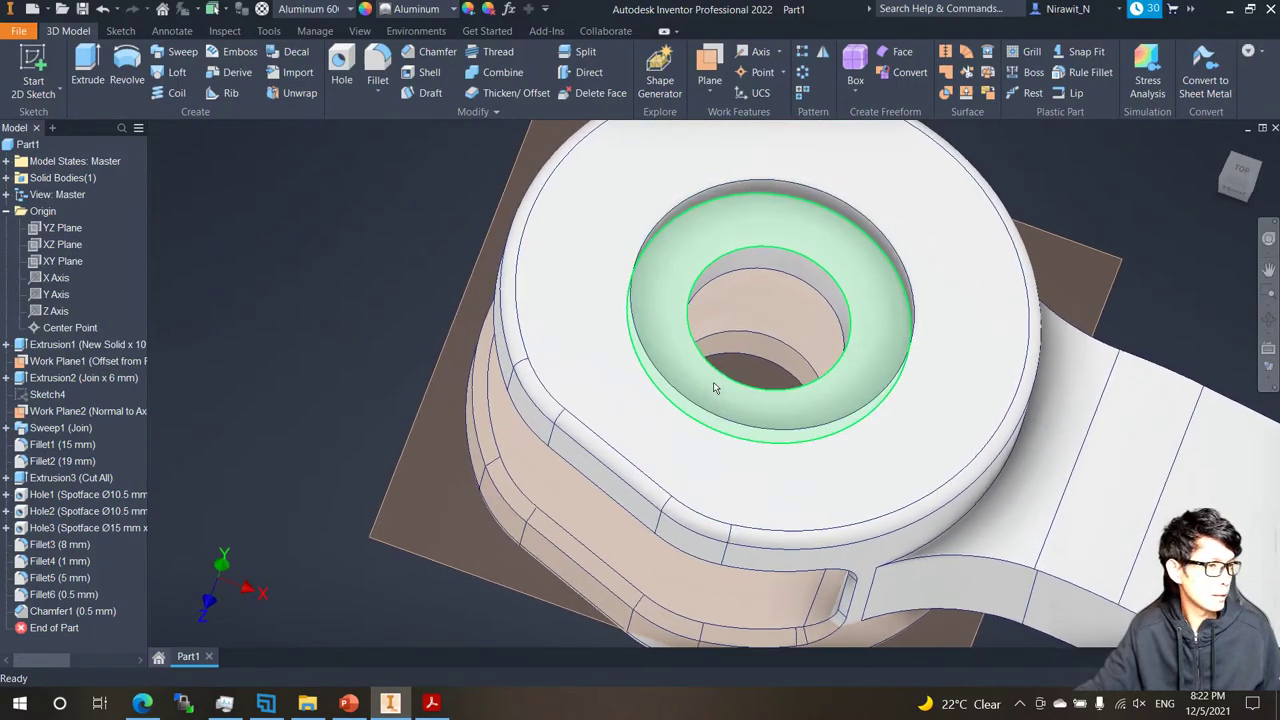
Start a 1.5 mm fillet on the upper and lower curved edges joining arm and fork boss, leaving out the arm's long edge chain.
{"action": "key", "text": "Page_Up"}
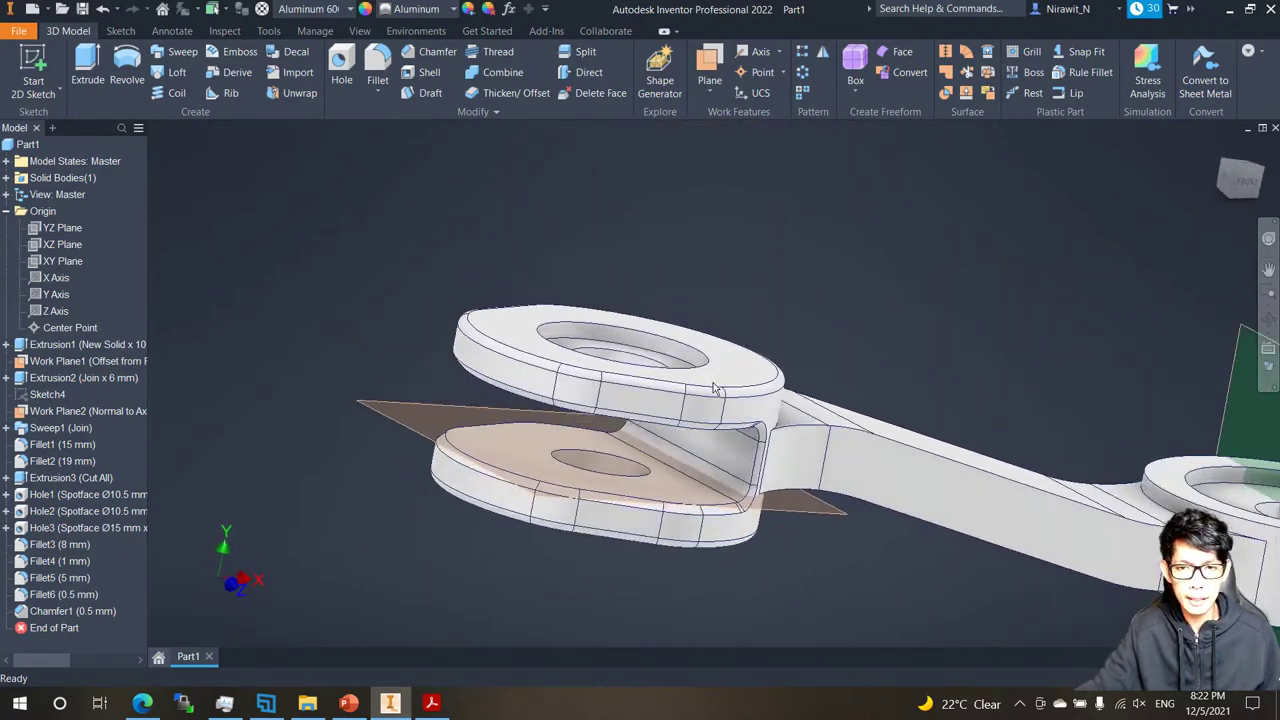
{"action": "key", "text": "F6"}
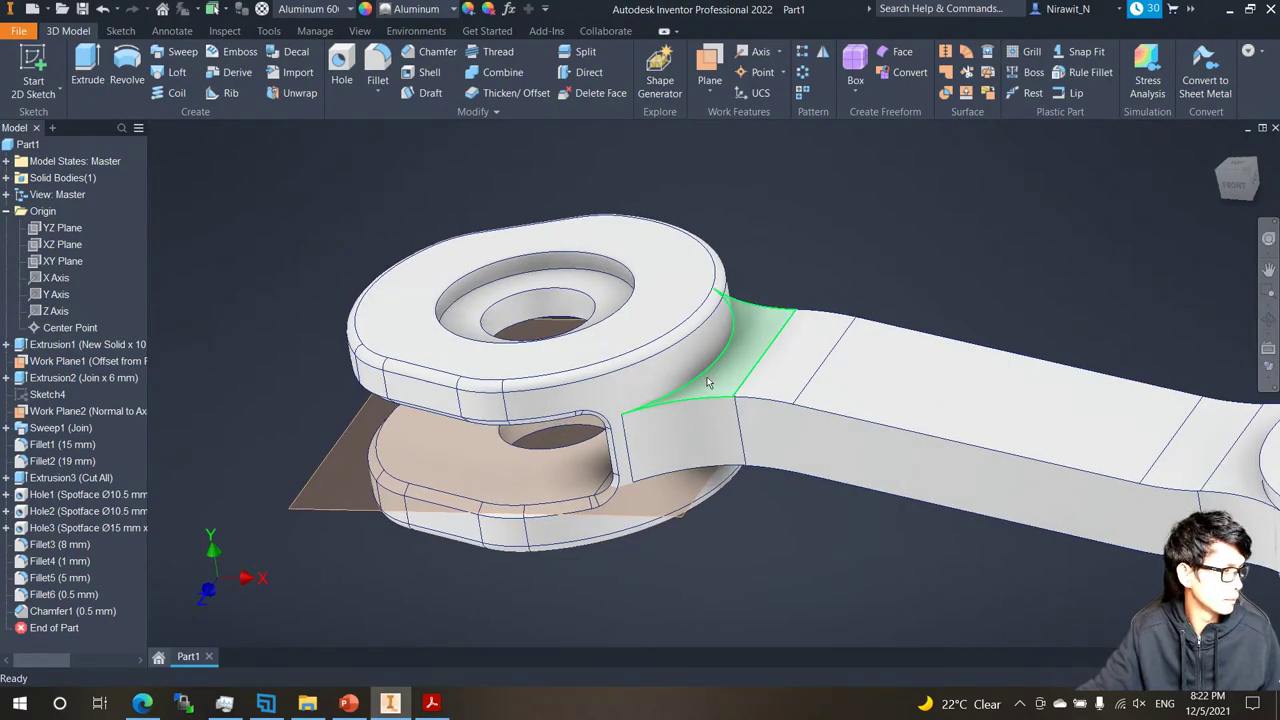
{"action": "left_click", "coordinate": [377, 66]}
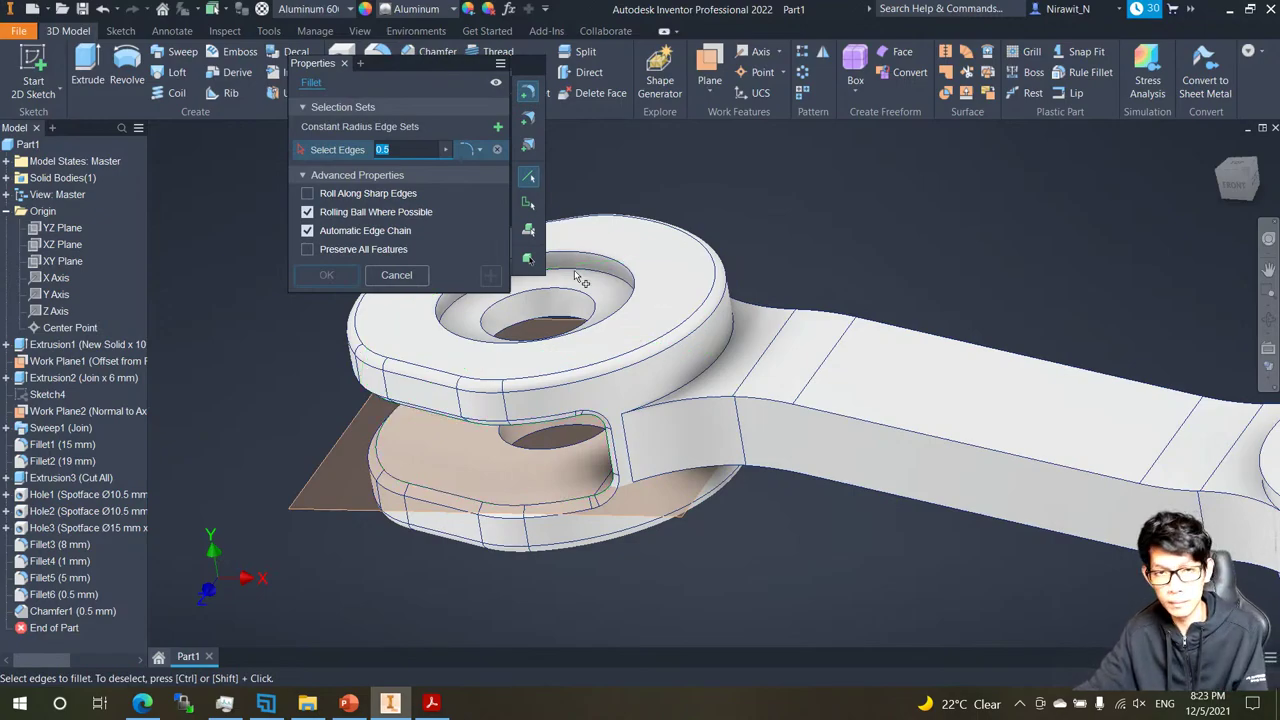
{"action": "type", "text": "1.5"}
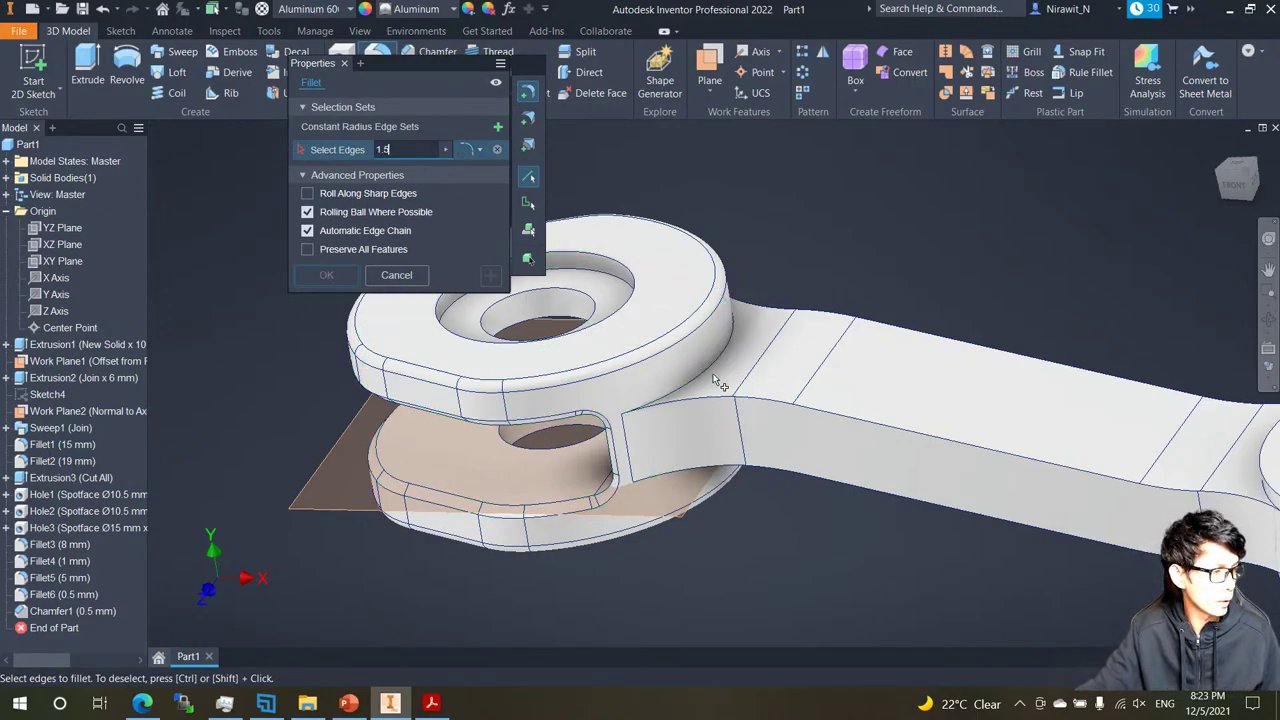
{"action": "middle_click_drag", "start_coordinate": [697, 437], "coordinate": [706, 494], "text": "shift"}
{"action": "left_click", "coordinate": [706, 489]}
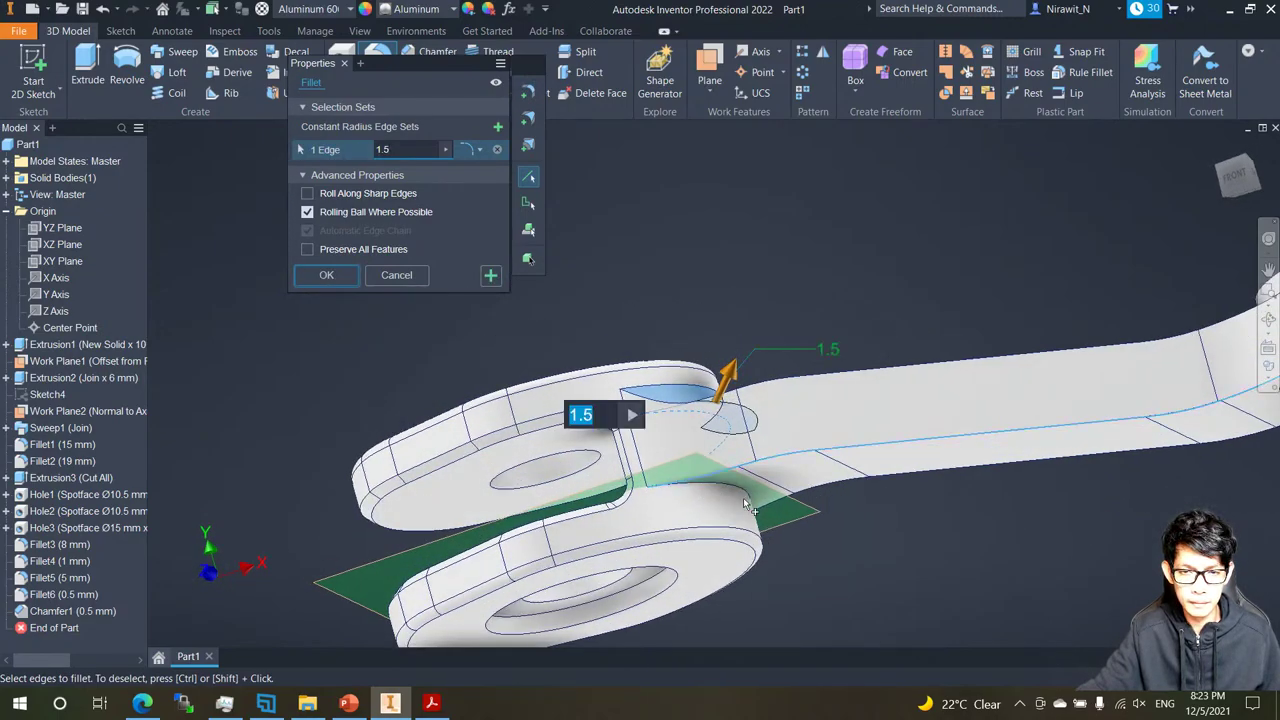
{"action": "left_click", "coordinate": [846, 448], "text": "ctrl"}
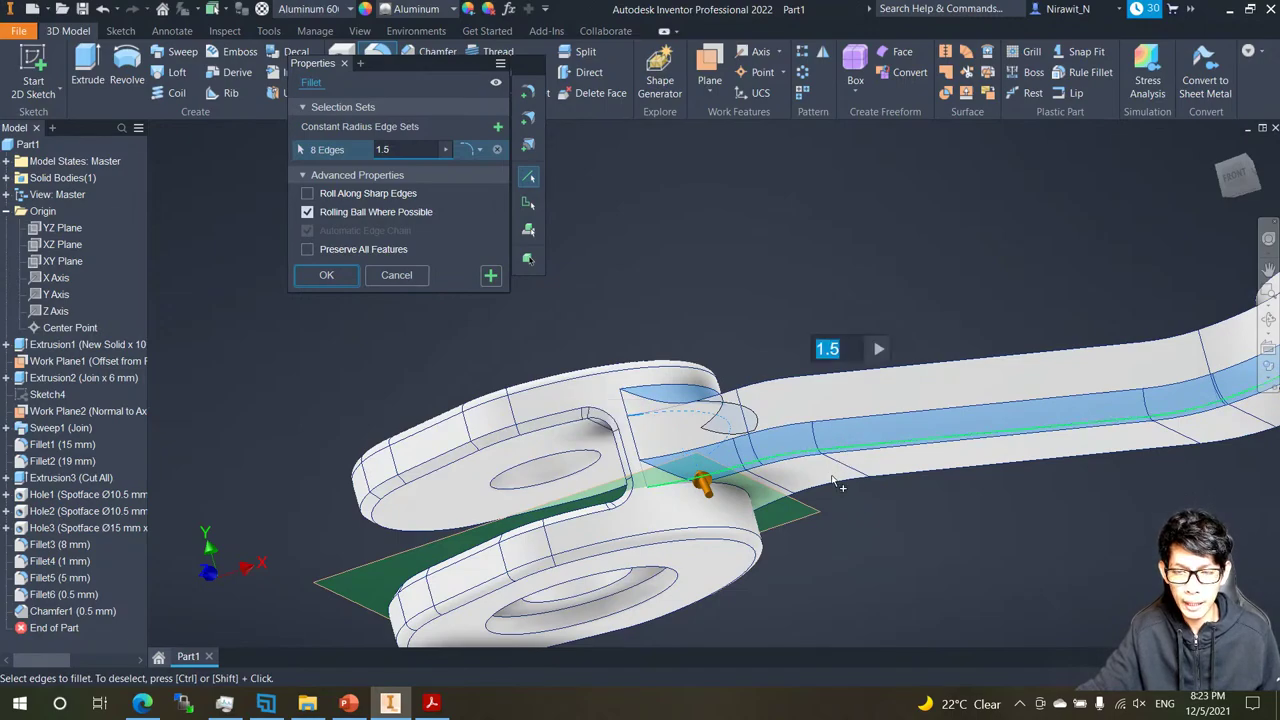
{"action": "left_click", "coordinate": [734, 490]}
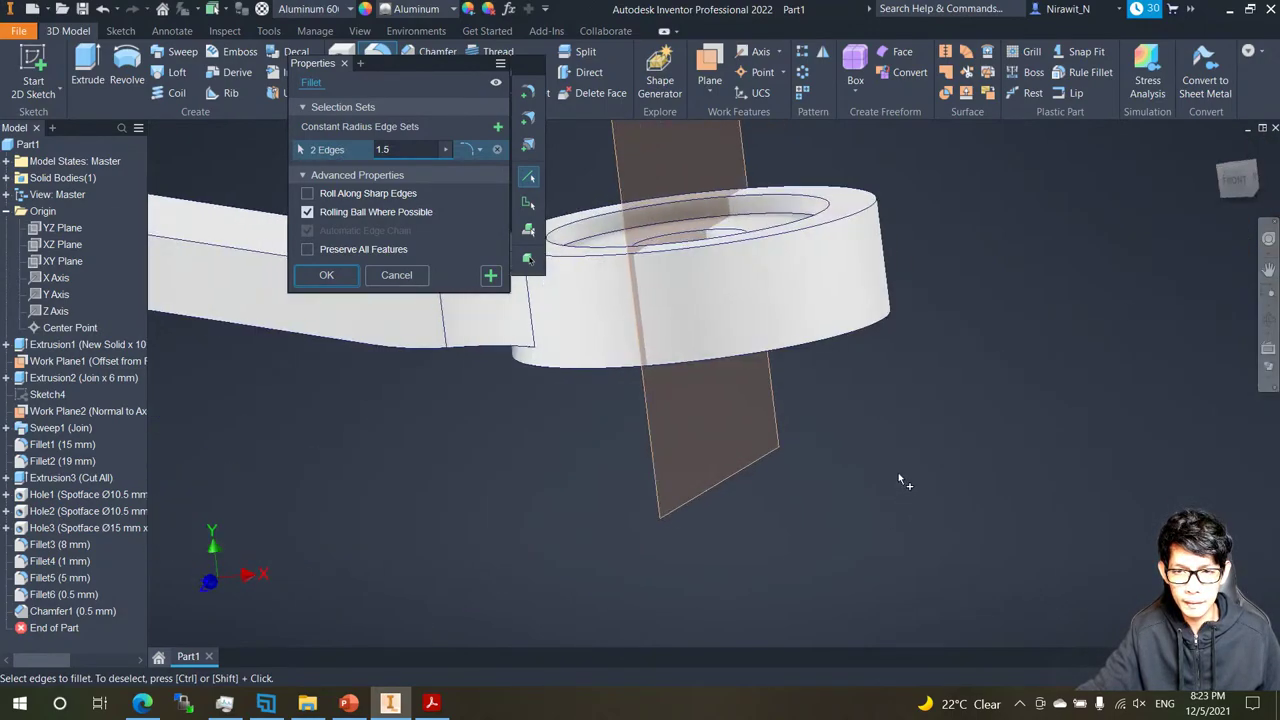
Add the lower and upper curved edges where the arm meets the unslotted boss and apply the 1.5 mm fillet to all four.
{"action": "mouse_move", "coordinate": [898, 475]}
{"action": "middle_mouse_down", "text": "shift"}
{"action": "mouse_move", "coordinate": [743, 446]}
{"action": "mouse_move", "coordinate": [698, 456]}
{"action": "mouse_move", "coordinate": [853, 415]}
{"action": "mouse_move", "coordinate": [943, 342]}
{"action": "mouse_move", "coordinate": [961, 384]}
{"action": "mouse_move", "coordinate": [889, 471]}
{"action": "middle_mouse_up", "text": "shift"}
{"action": "left_click", "coordinate": [932, 338]}
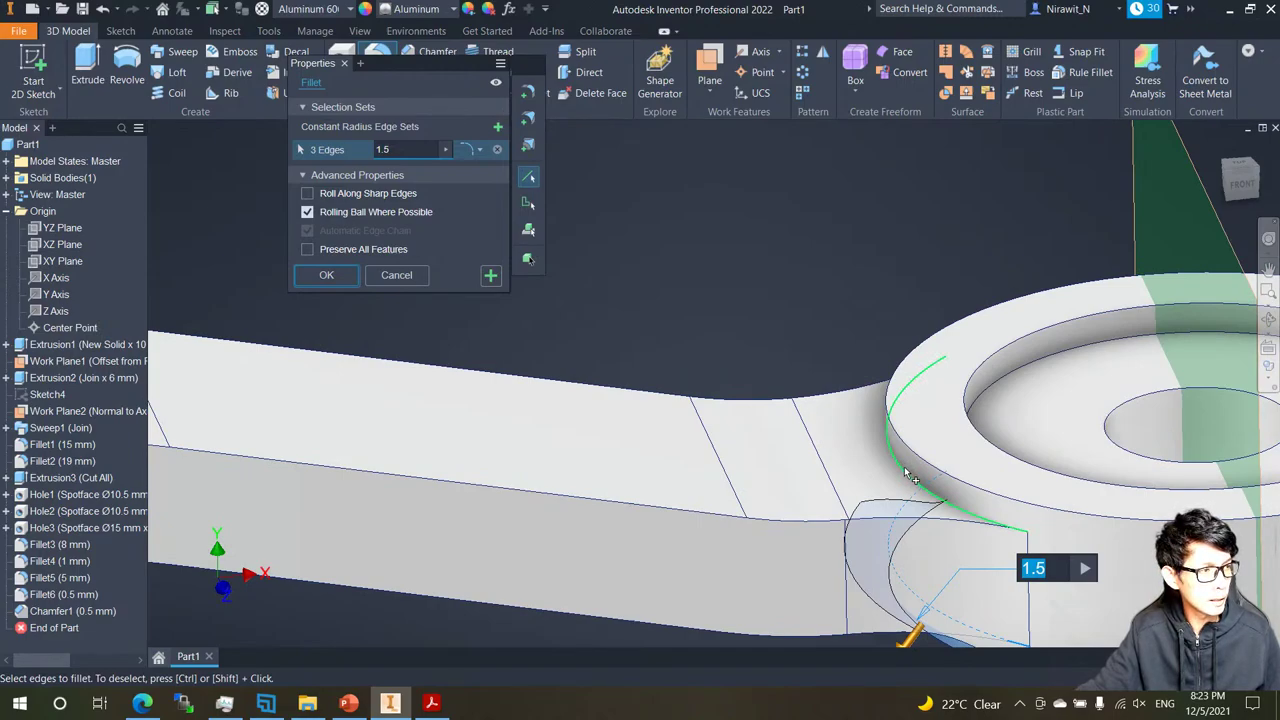
{"action": "left_click", "coordinate": [907, 478]}
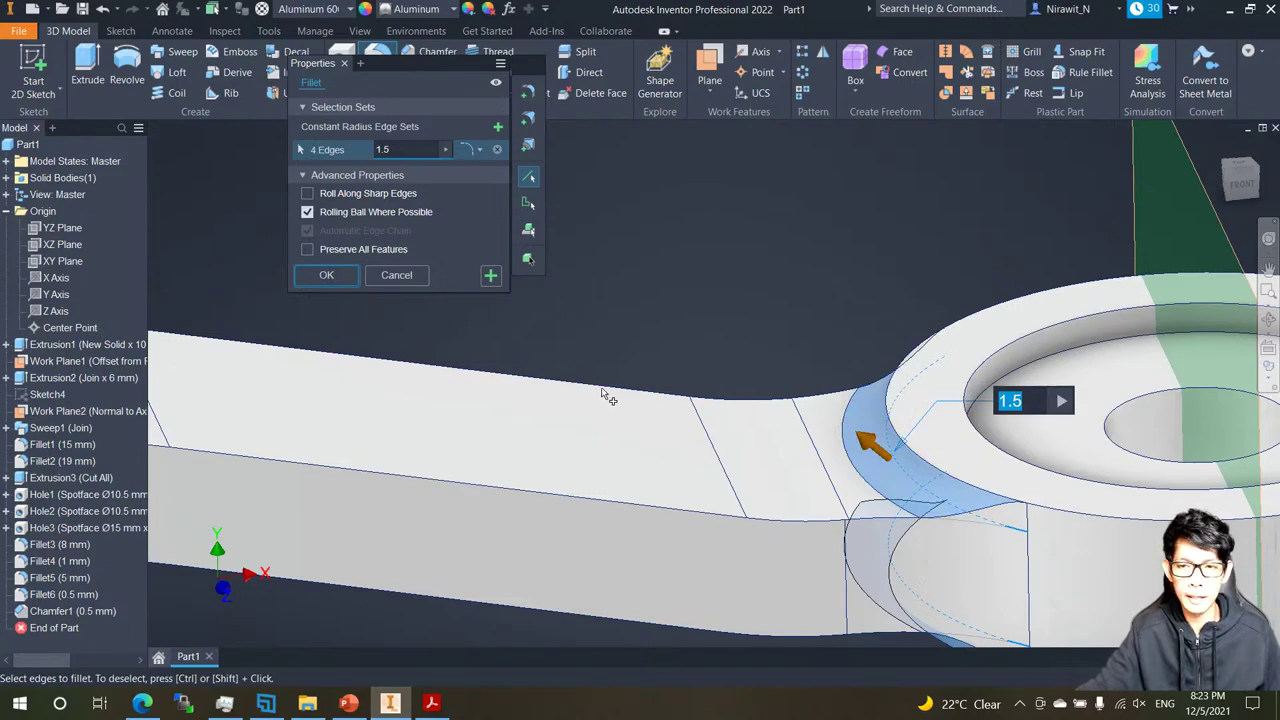
{"action": "scroll", "coordinate": [676, 403], "scroll_direction": "up", "scroll_amount": 5}
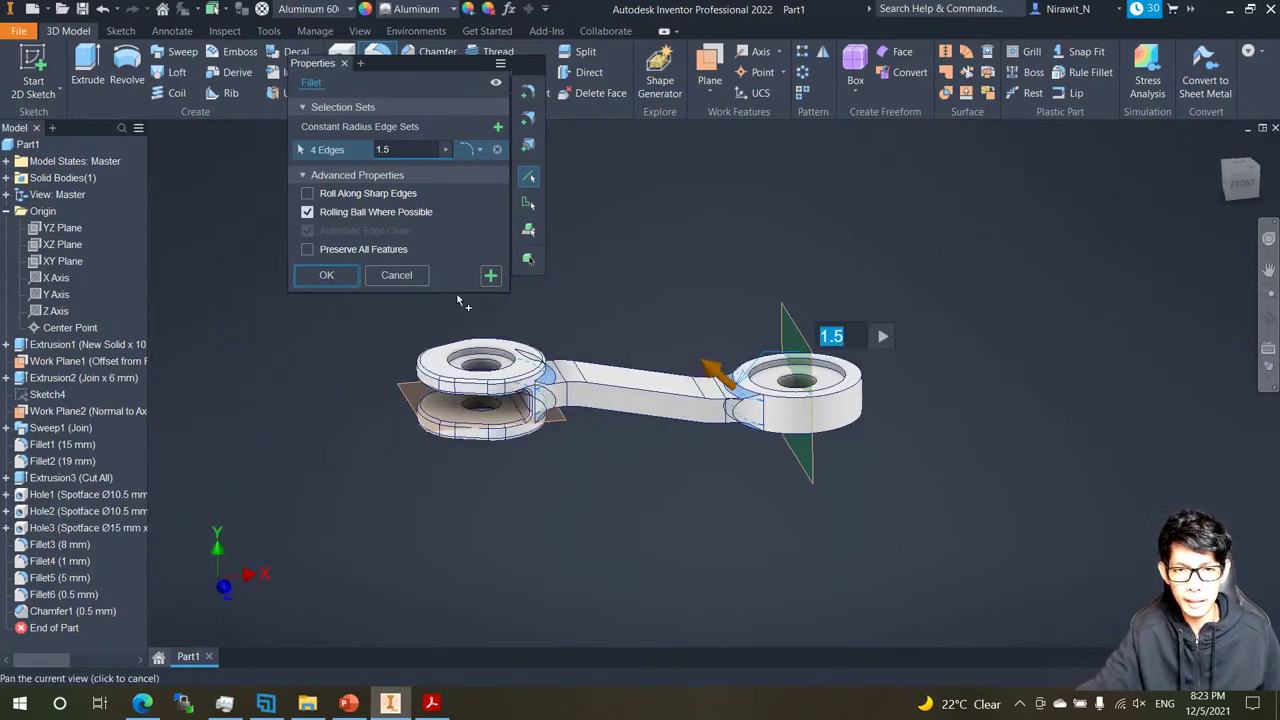
{"action": "middle_click_drag", "start_coordinate": [466, 300], "coordinate": [702, 325]}
{"action": "left_click", "coordinate": [491, 276]}
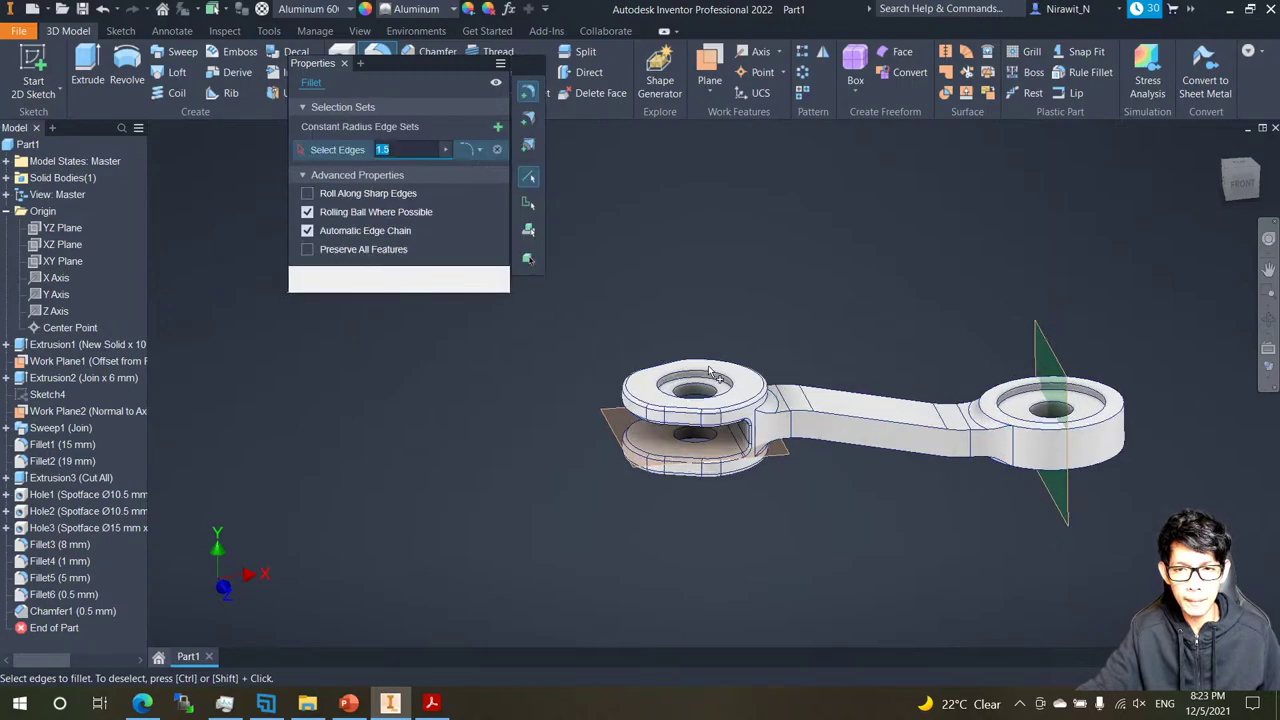
Fillet the four long edge chains running along the arm between the two bosses with a 0.5 mm radius.
{"action": "scroll", "coordinate": [716, 373], "scroll_direction": "down", "scroll_amount": 3}
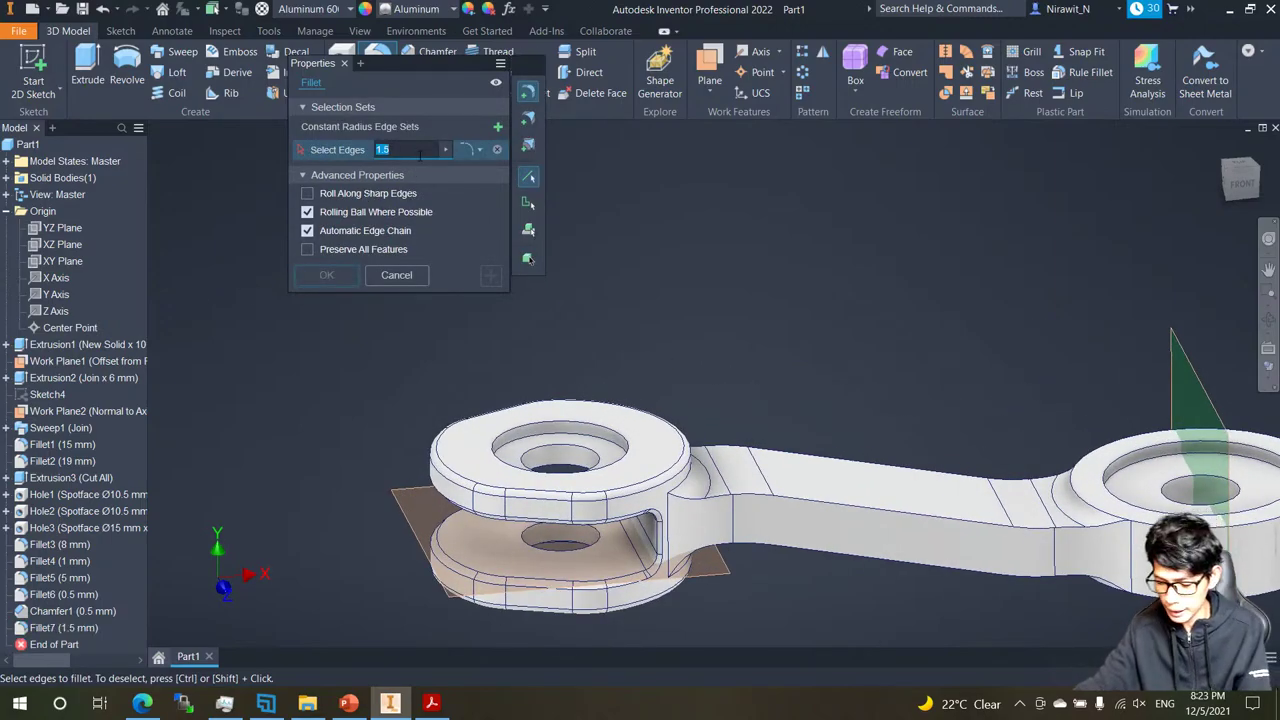
{"action": "type", "text": "0.5"}
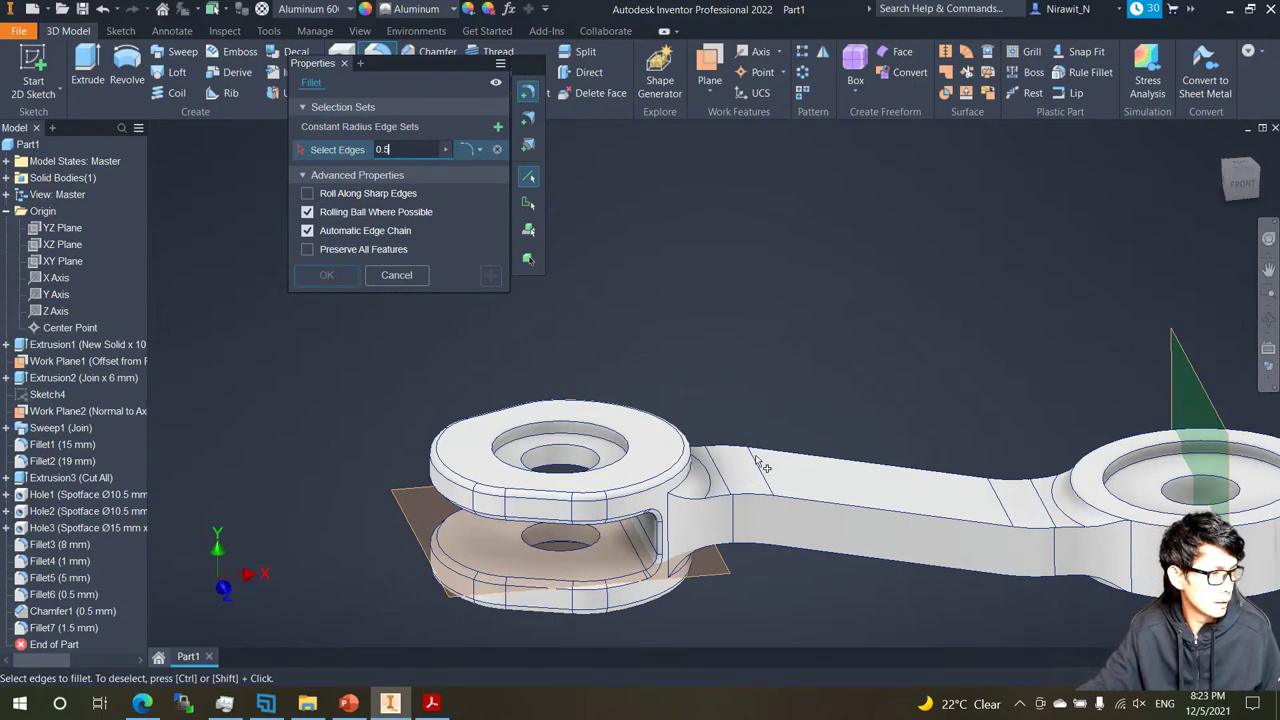
{"action": "middle_click_drag", "start_coordinate": [757, 460], "coordinate": [752, 460]}
{"action": "left_click", "coordinate": [765, 498]}
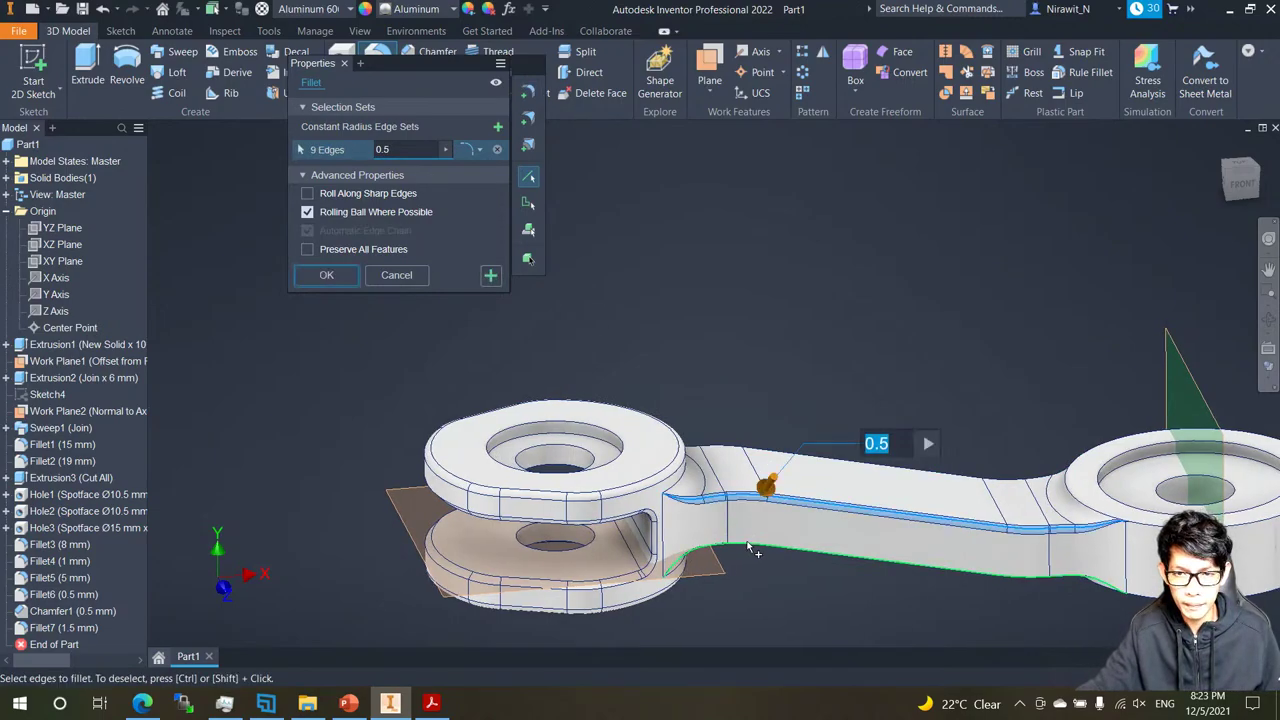
{"action": "left_click", "coordinate": [784, 546]}
{"action": "middle_click_drag", "start_coordinate": [784, 546], "coordinate": [751, 412], "text": "shift"}
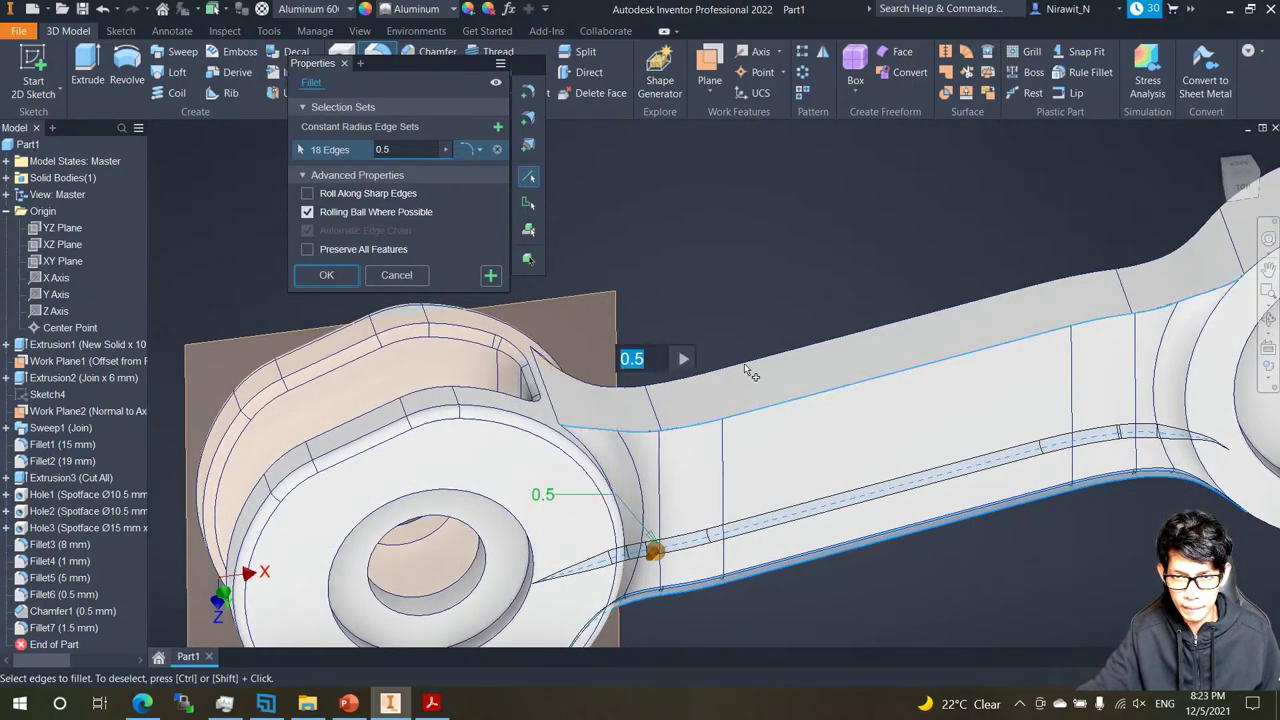
{"action": "left_click", "coordinate": [744, 362]}
{"action": "left_click", "coordinate": [744, 362]}
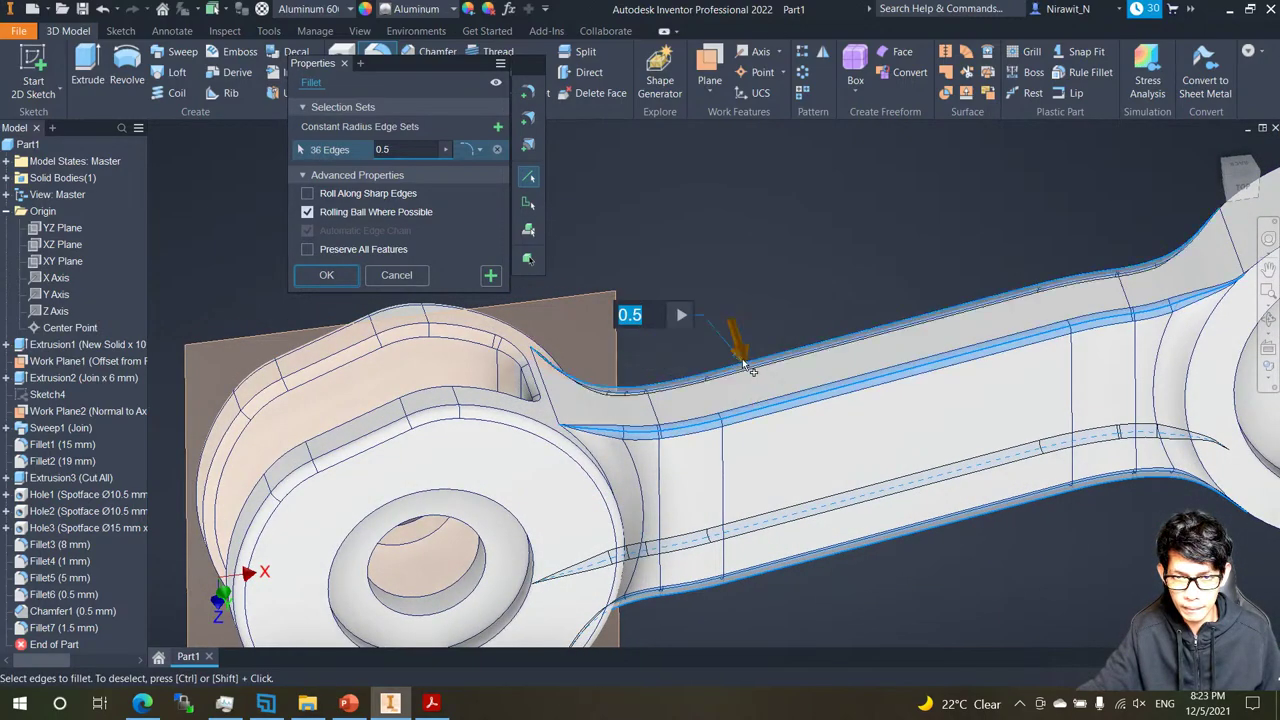
{"action": "middle_click_drag", "start_coordinate": [737, 349], "coordinate": [470, 350], "text": "shift"}
{"action": "scroll", "coordinate": [510, 334], "scroll_direction": "up", "scroll_amount": 5}
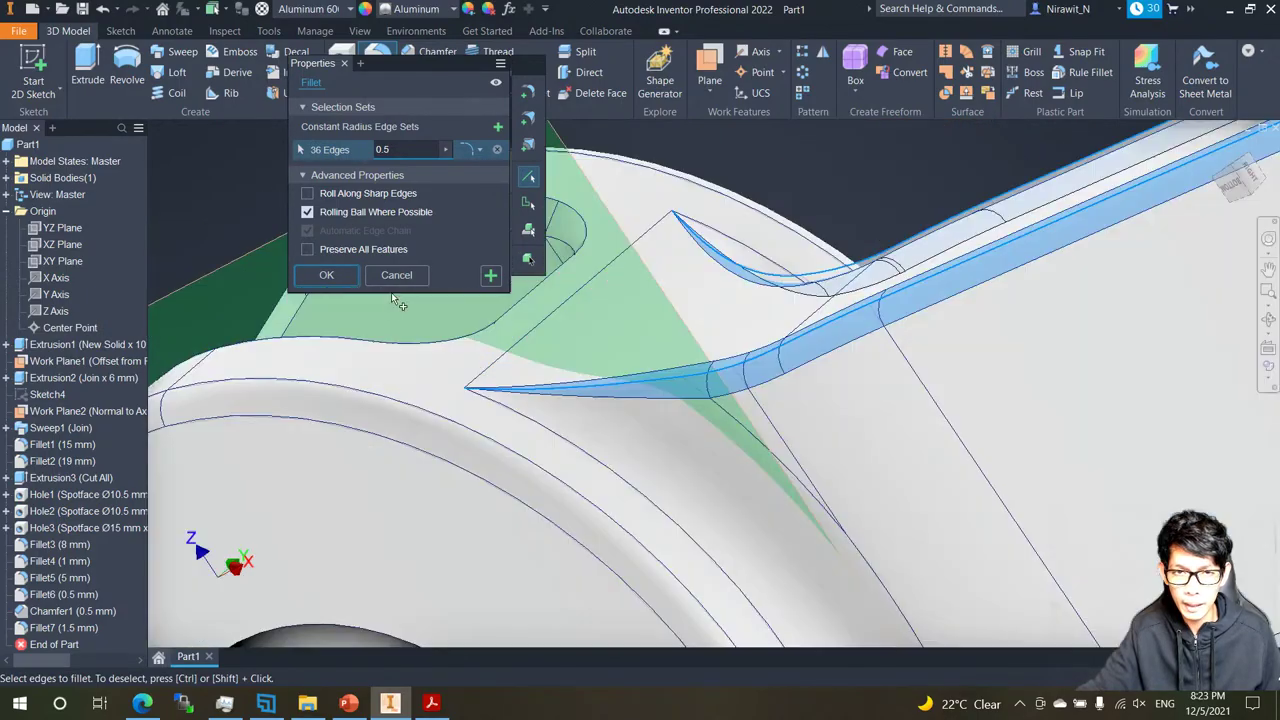
{"action": "middle_click_drag", "start_coordinate": [391, 292], "coordinate": [335, 282], "text": "shift"}
{"action": "scroll", "coordinate": [335, 285], "scroll_direction": "down", "scroll_amount": 5}
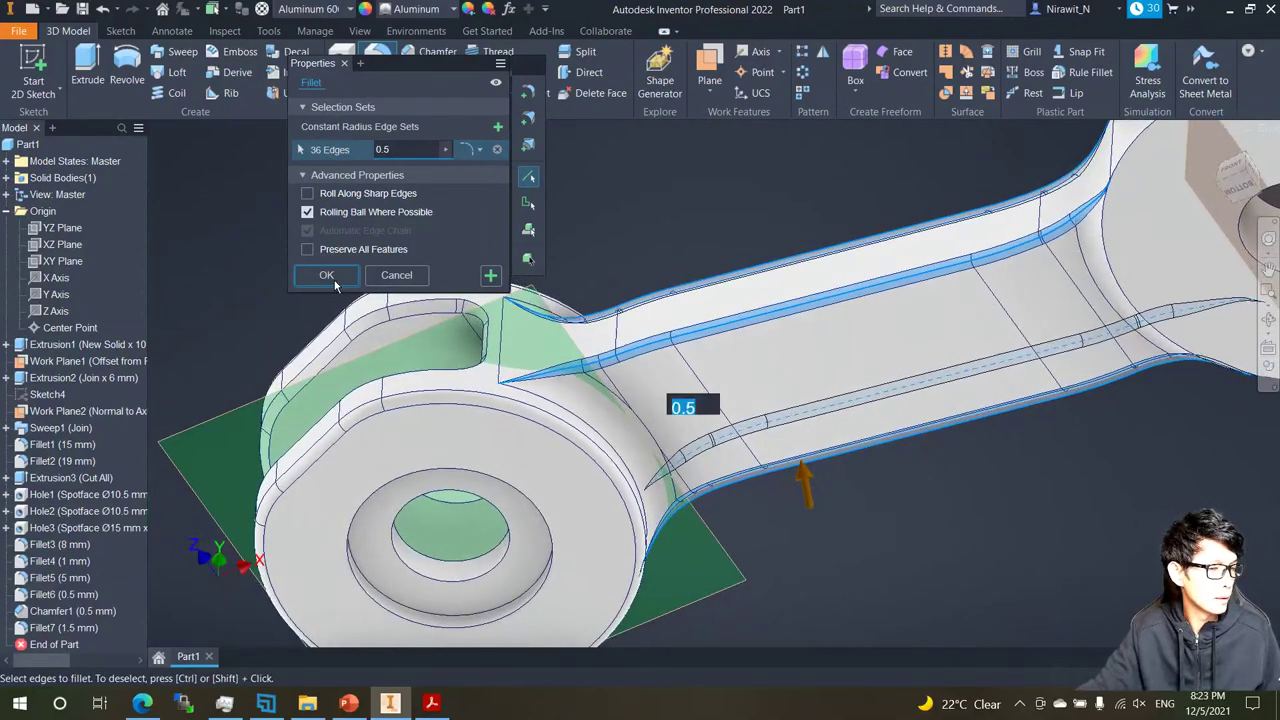
{"action": "middle_click_drag", "start_coordinate": [420, 290], "coordinate": [428, 275], "text": "shift"}
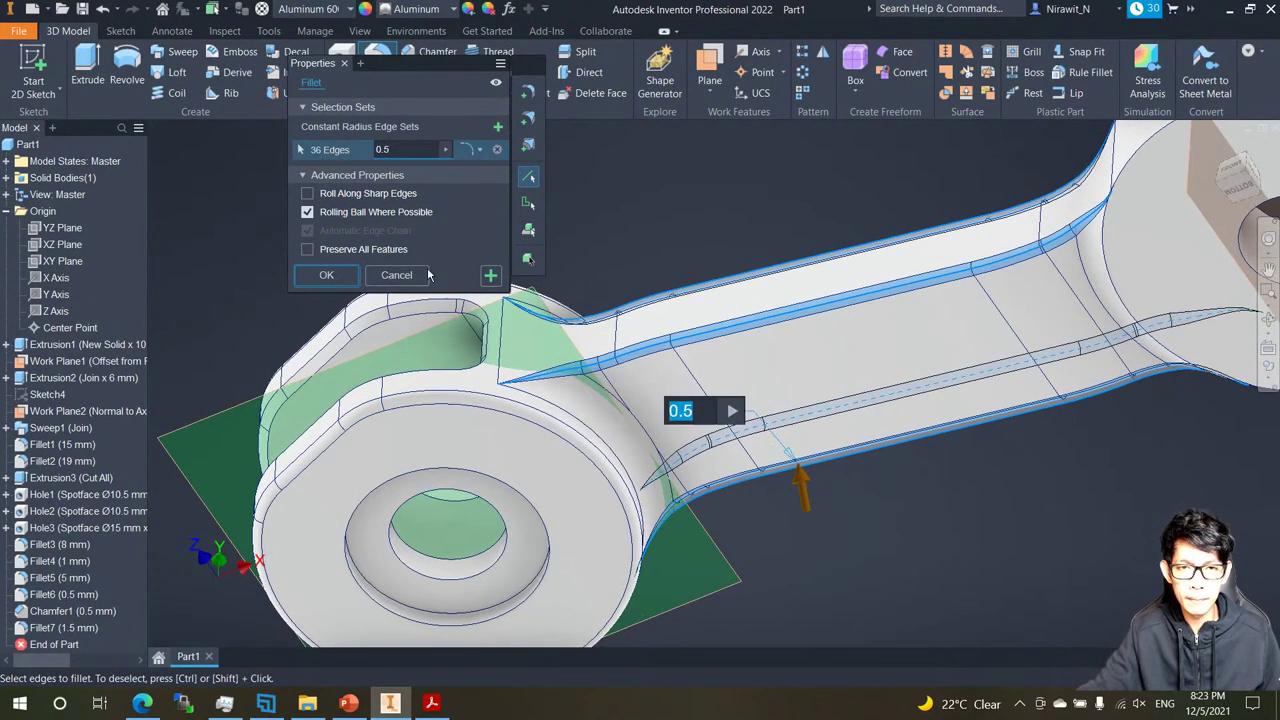
{"action": "left_click", "coordinate": [349, 275]}
Try to fillet the upper and lower outer rims of the unslotted boss with a 0.5 mm radius.
{"action": "middle_click_drag", "start_coordinate": [680, 222], "coordinate": [345, 325], "text": "shift"}
{"action": "scroll", "coordinate": [640, 340], "scroll_direction": "up", "scroll_amount": 3}
{"action": "middle_click_drag", "start_coordinate": [270, 335], "coordinate": [1000, 330]}
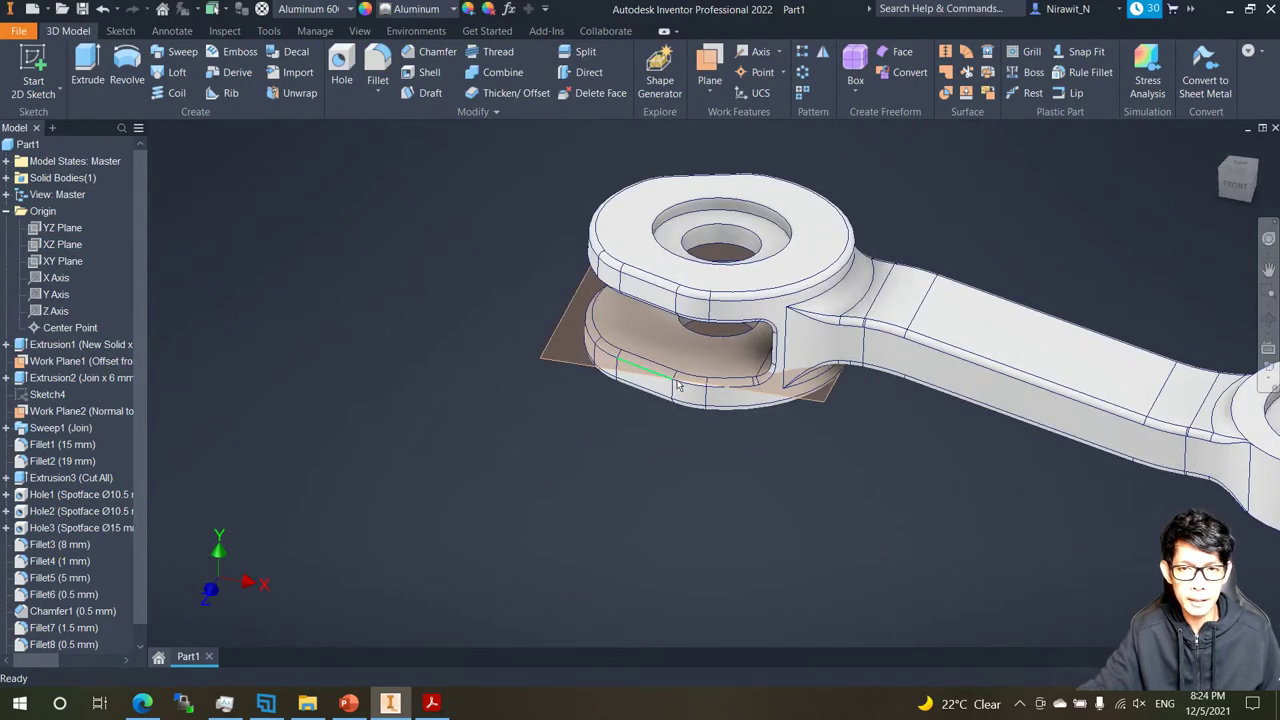
{"action": "middle_click_drag", "start_coordinate": [727, 384], "coordinate": [740, 343]}
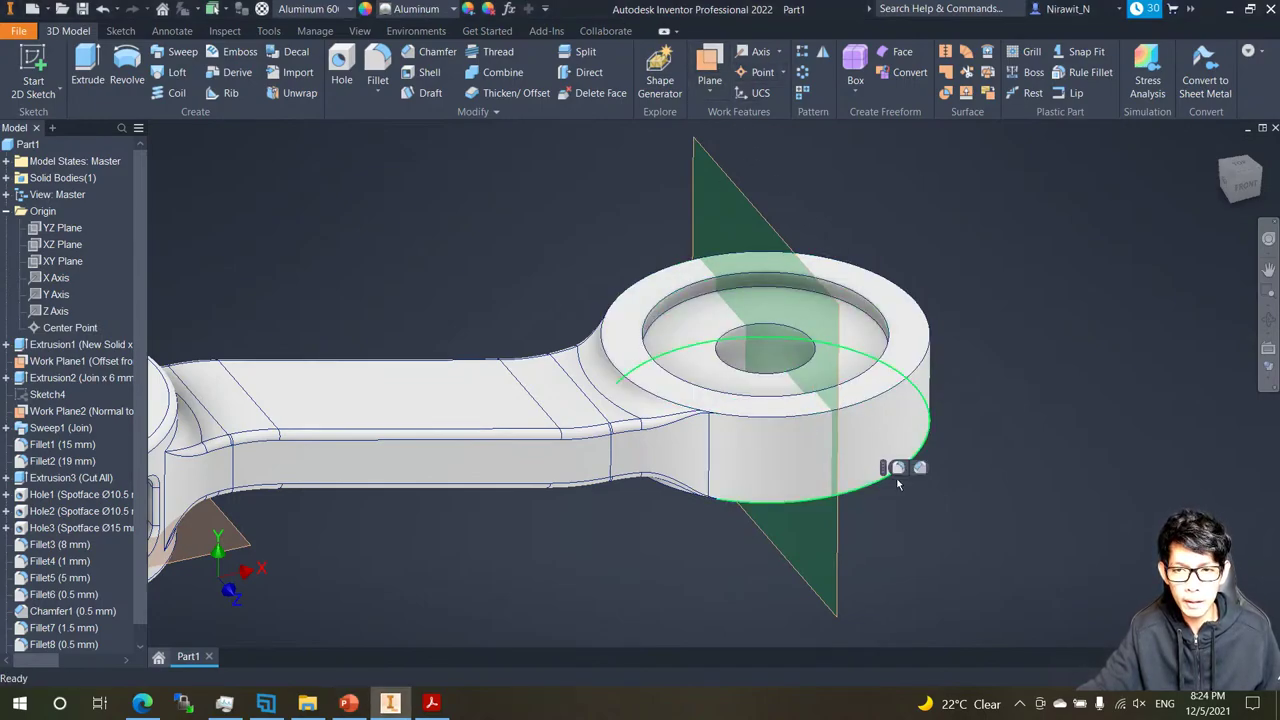
{"action": "key", "text": "f"}
{"action": "left_click", "coordinate": [901, 472]}
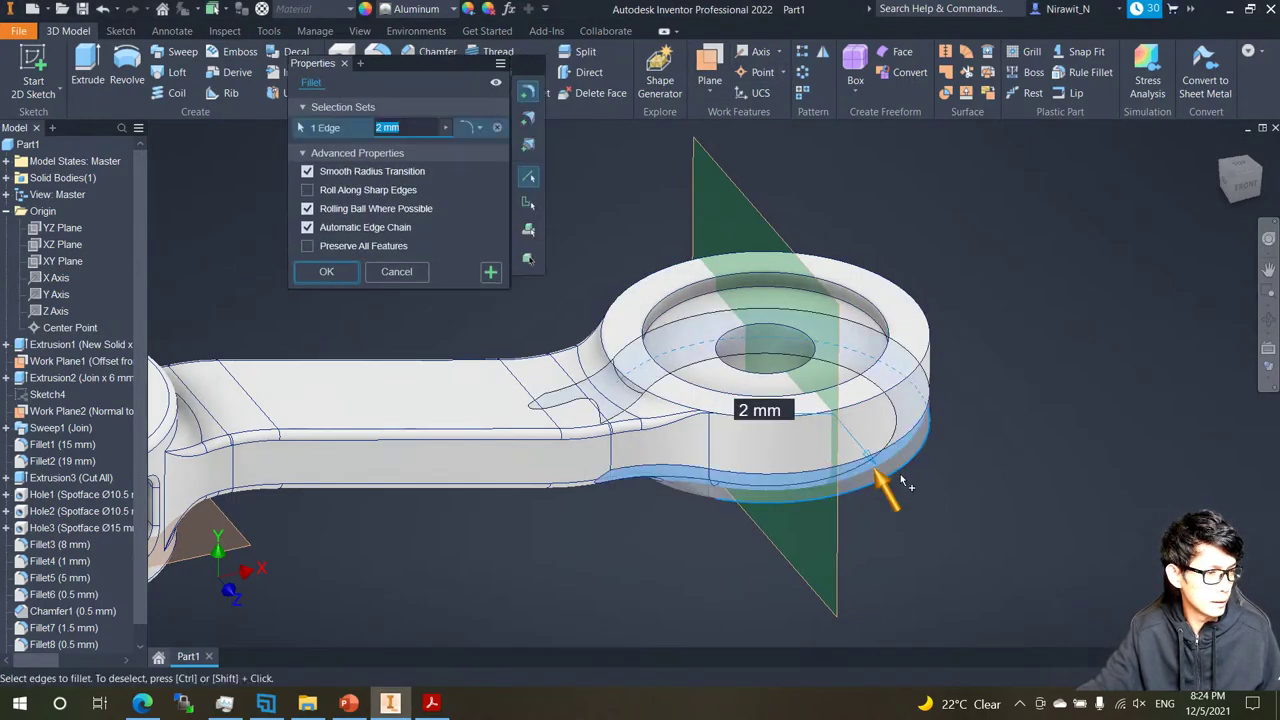
{"action": "type", "text": "0.5"}
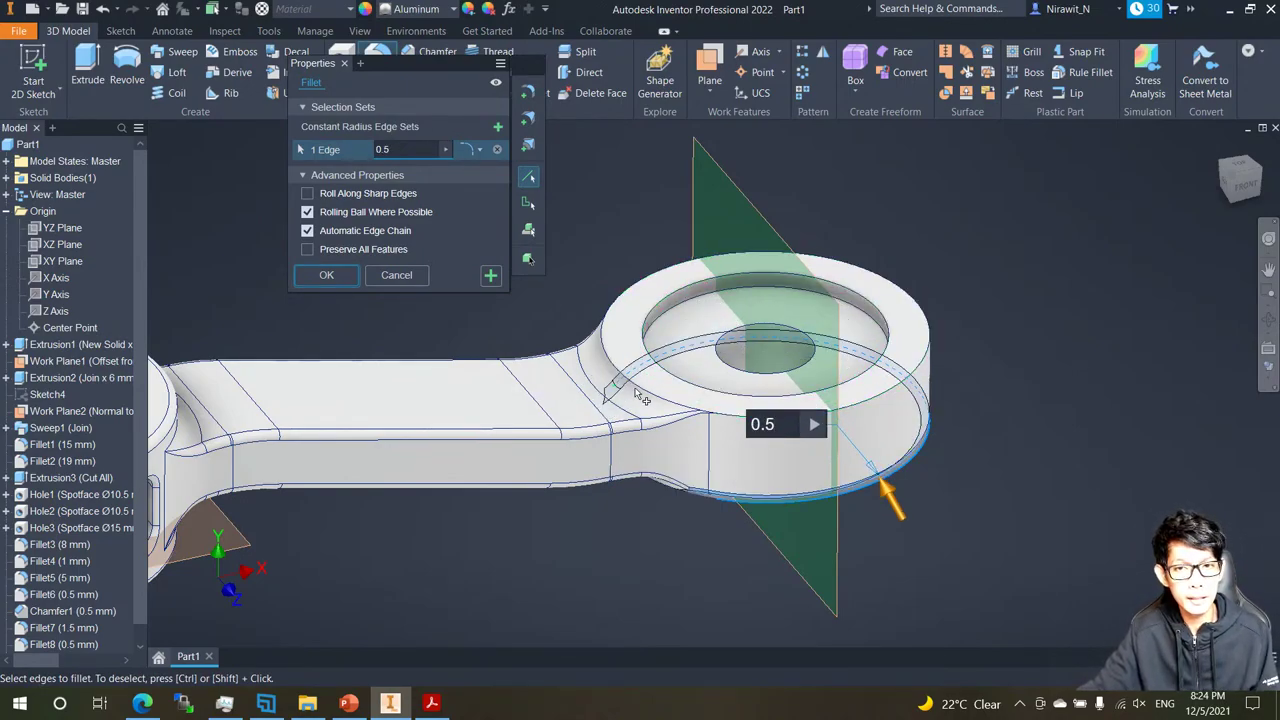
{"action": "left_click", "coordinate": [927, 351]}
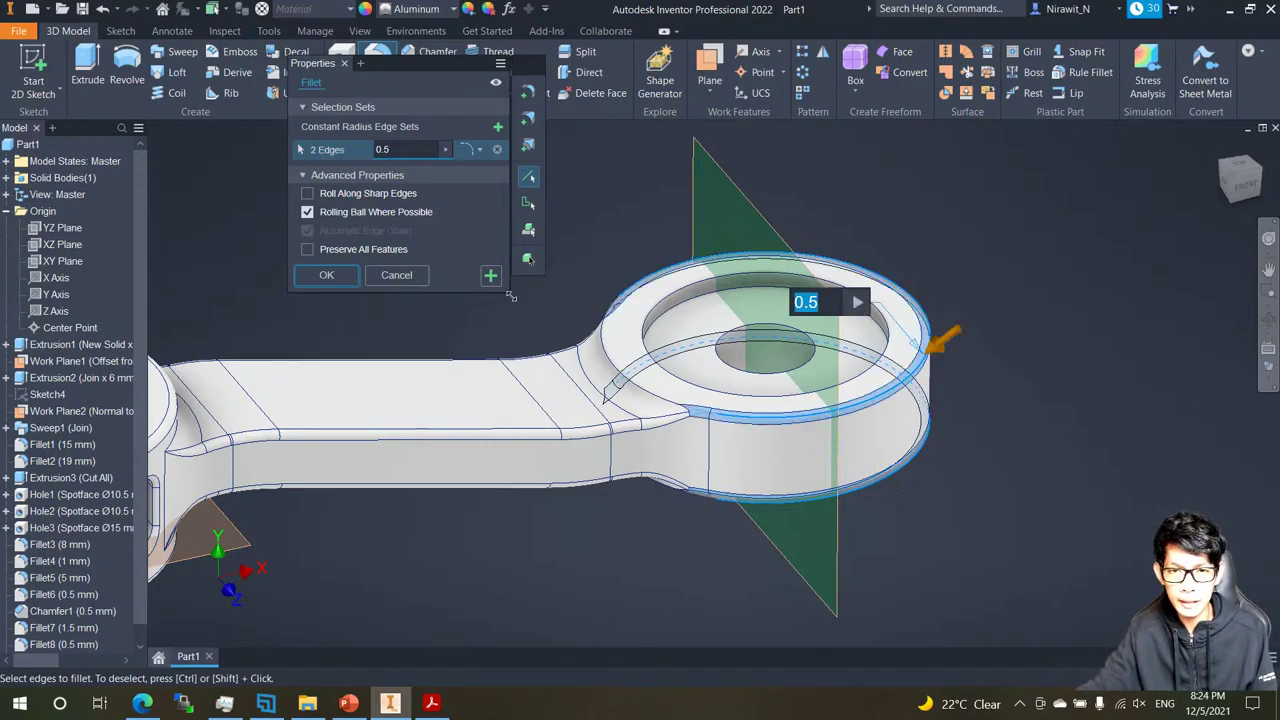
{"action": "scroll", "coordinate": [675, 412], "scroll_direction": "up", "scroll_amount": 5}
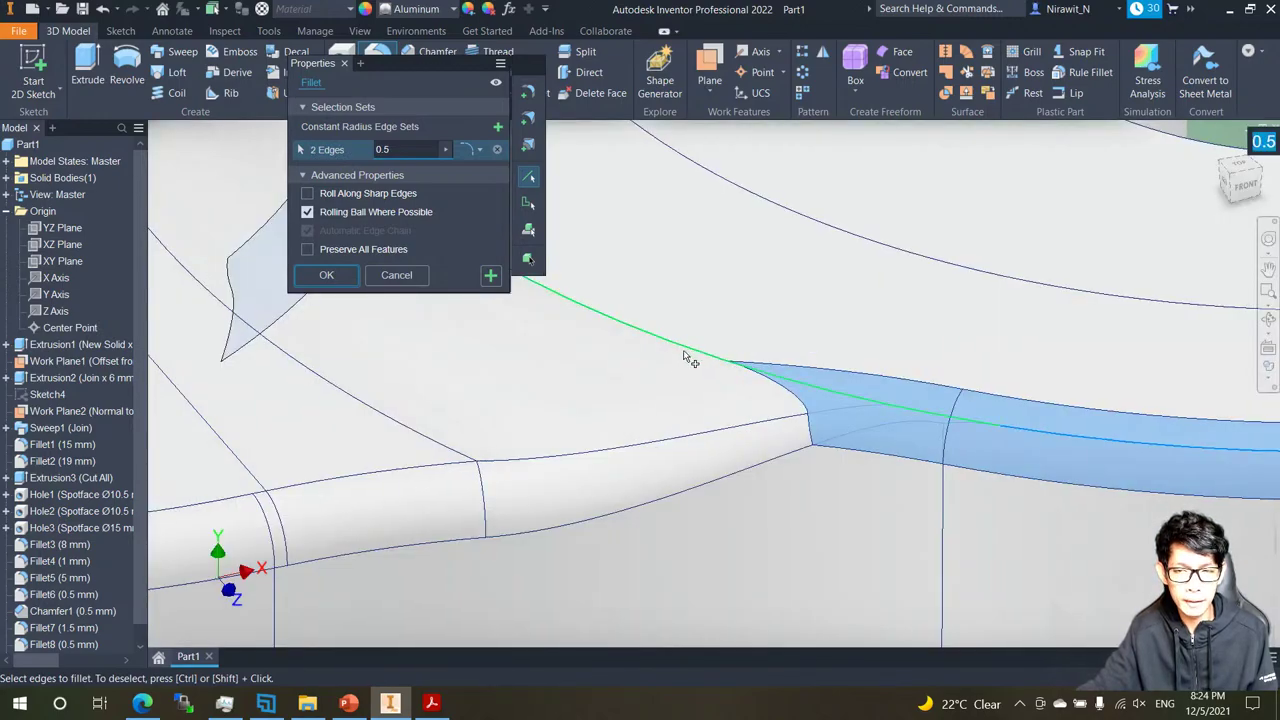
{"action": "scroll", "coordinate": [688, 362], "scroll_direction": "down", "scroll_amount": 5}
{"action": "scroll", "coordinate": [718, 457], "scroll_direction": "down", "scroll_amount": 3}
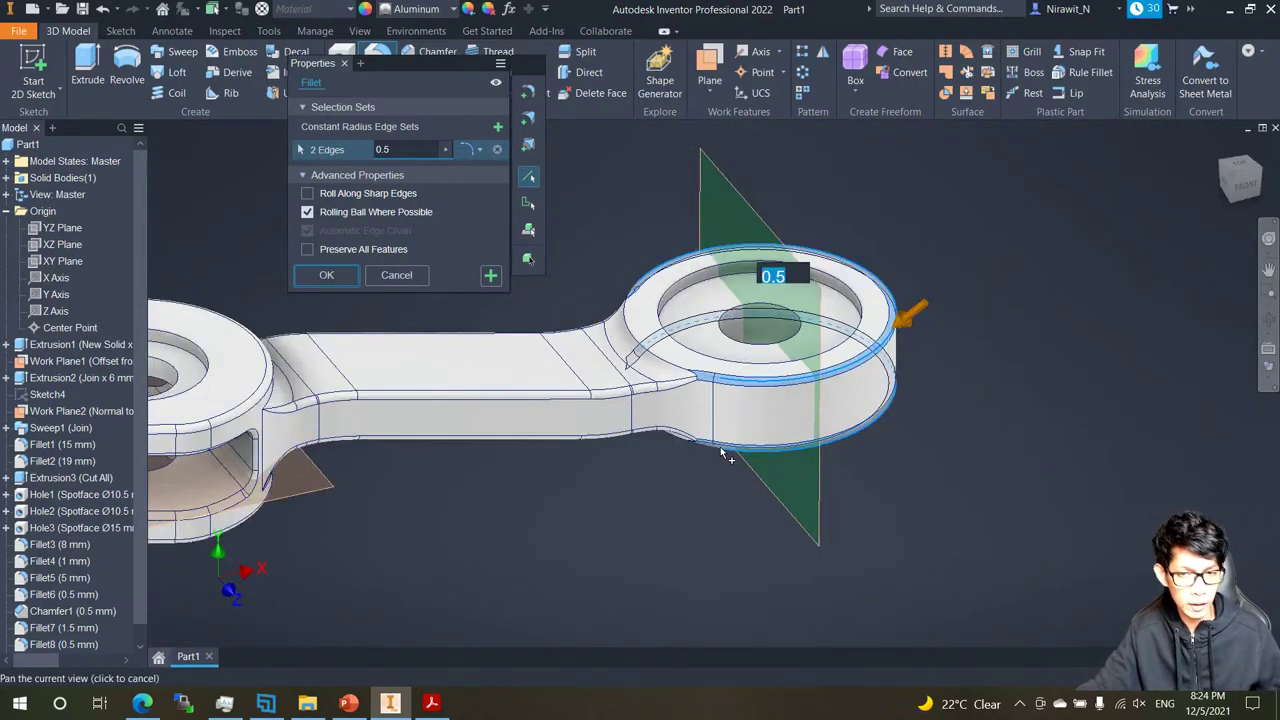
{"action": "mouse_move", "coordinate": [720, 446]}
{"action": "middle_mouse_down", "text": "shift"}
{"action": "mouse_move", "coordinate": [714, 431]}
{"action": "mouse_move", "coordinate": [717, 444]}
{"action": "middle_mouse_up", "text": "shift"}
{"action": "scroll", "coordinate": [717, 446], "scroll_direction": "up", "scroll_amount": 5}
{"action": "middle_click_drag", "start_coordinate": [712, 513], "coordinate": [680, 530], "text": "shift"}
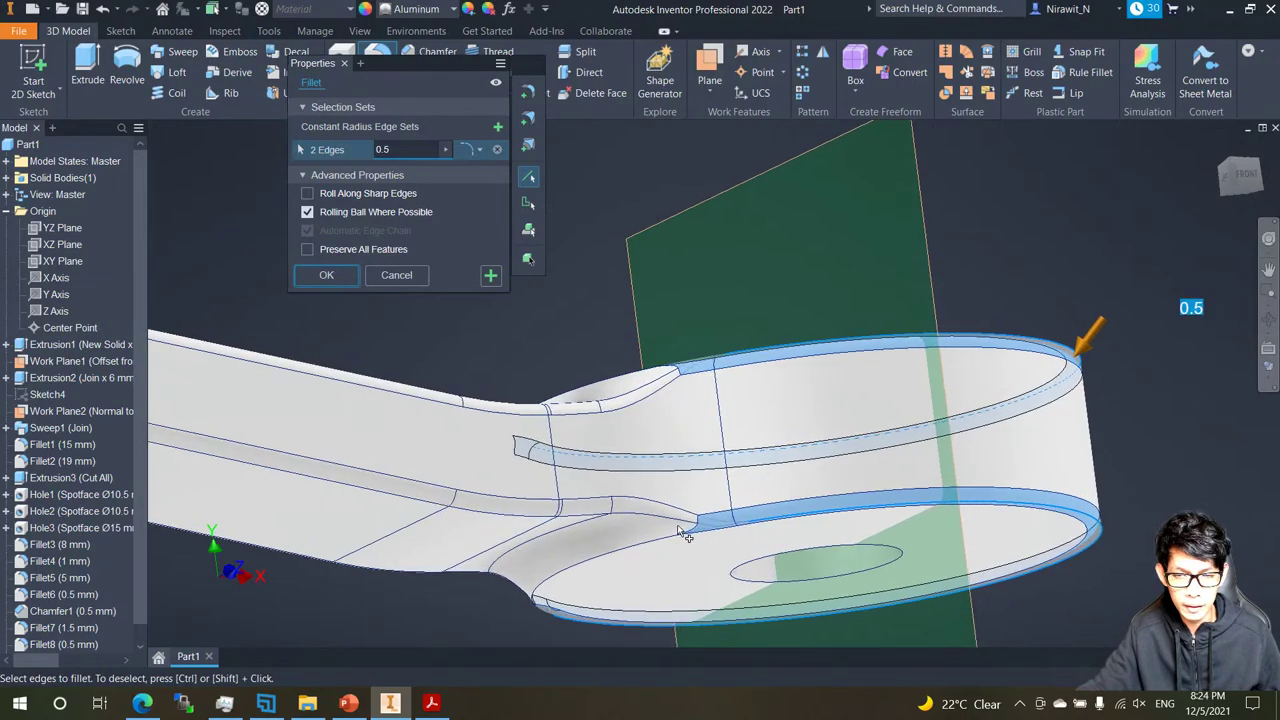
{"action": "key", "text": "Return"}
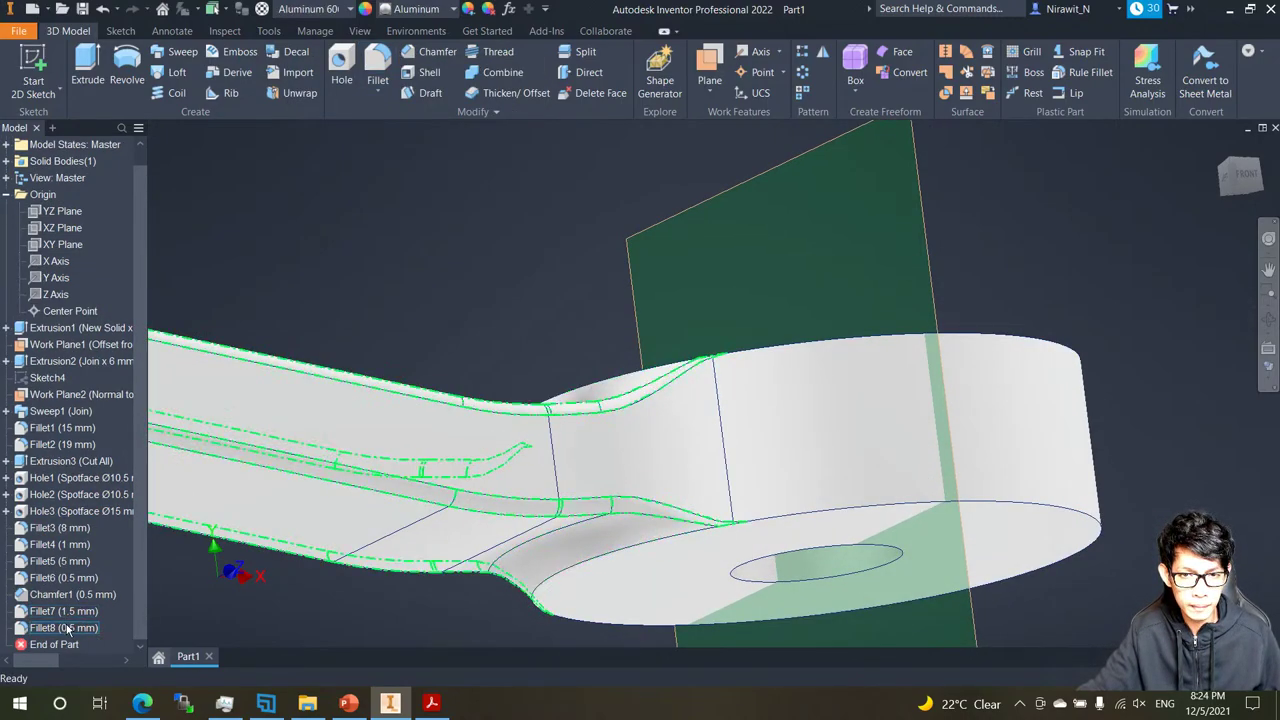
Delete the arm's 0.5 mm edge fillet and the 1.5 mm junction fillet, then undo both deletions.
{"action": "right_click", "coordinate": [71, 629]}
{"action": "left_click", "coordinate": [104, 515]}
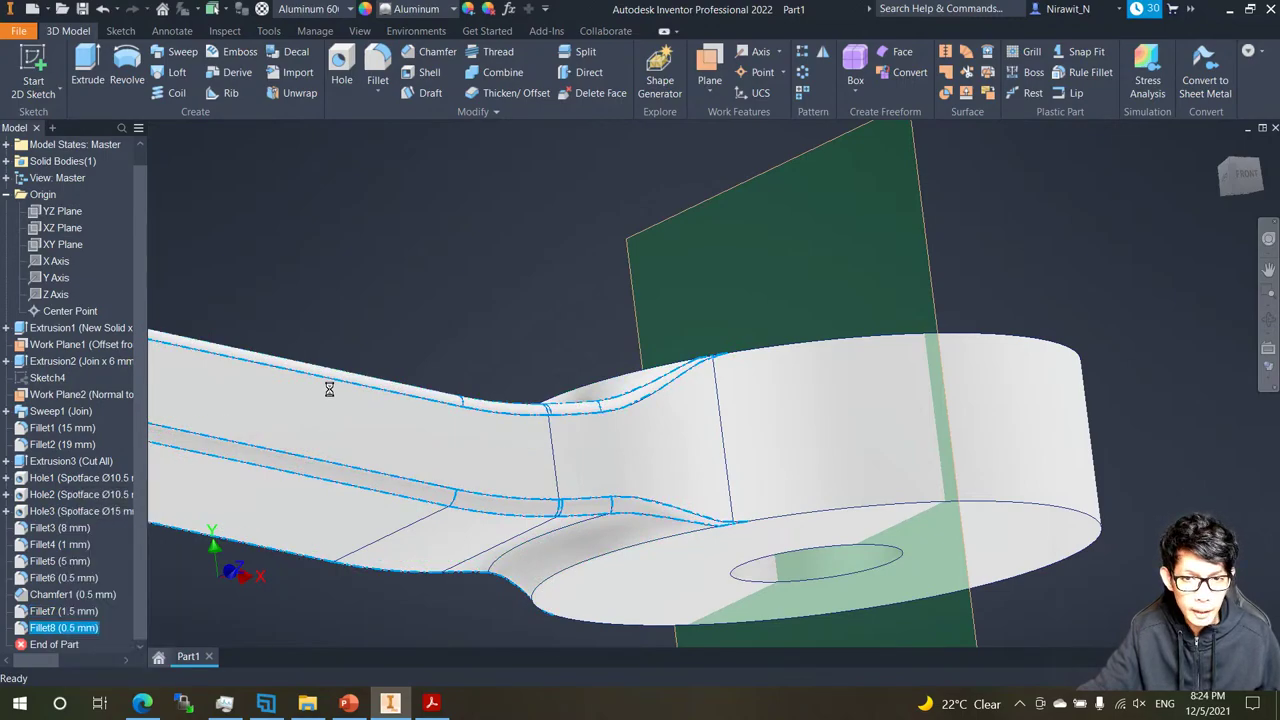
{"action": "middle_click_drag", "start_coordinate": [360, 371], "coordinate": [541, 331], "text": "shift"}
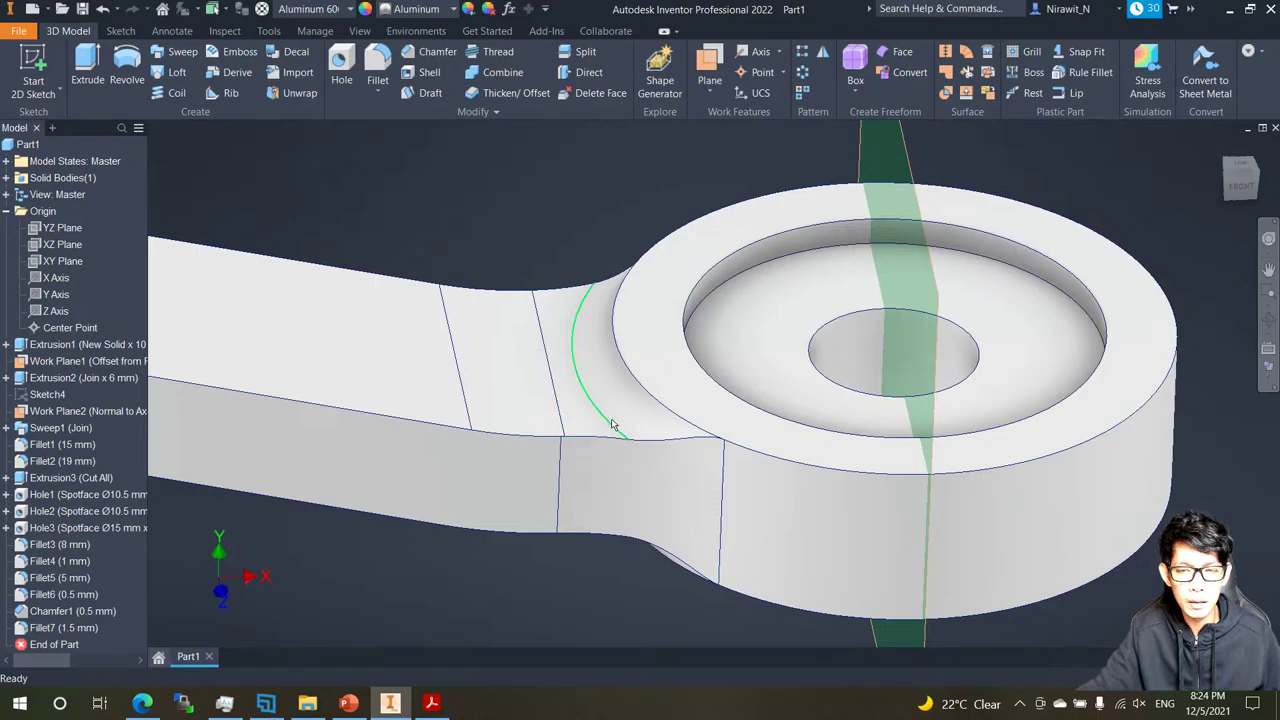
{"action": "right_click", "coordinate": [74, 627]}
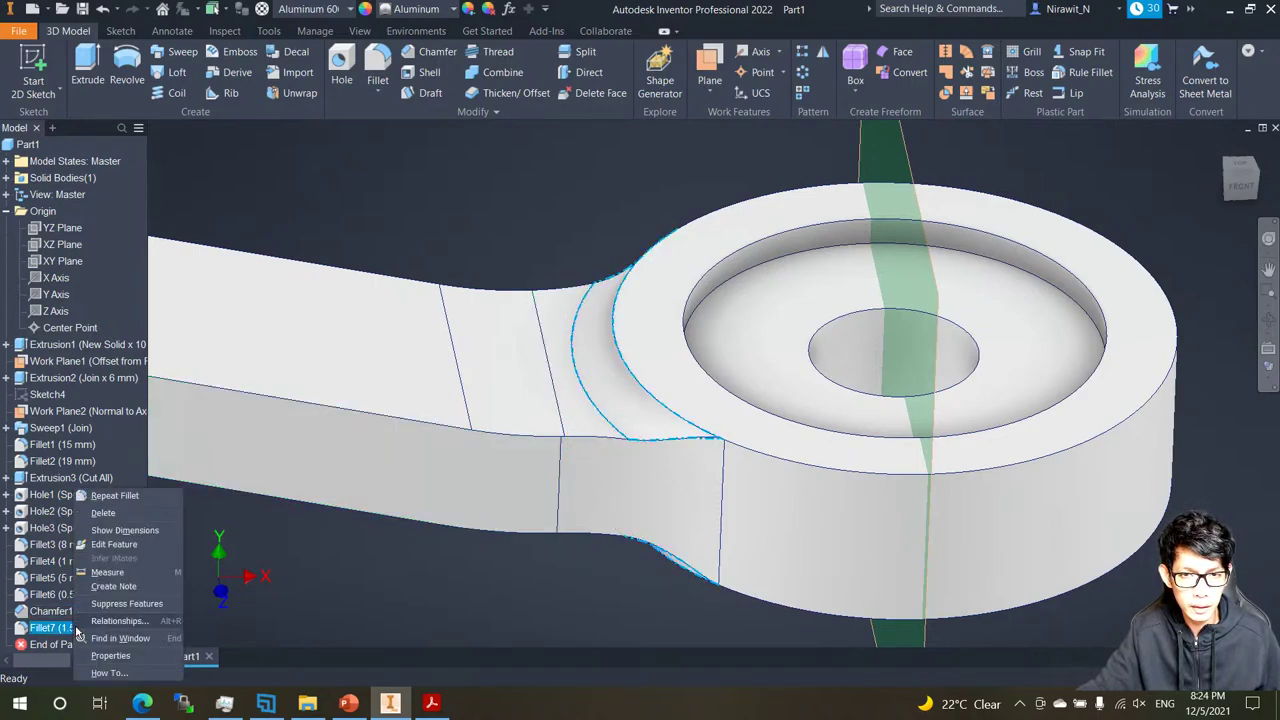
{"action": "left_click", "coordinate": [126, 517]}
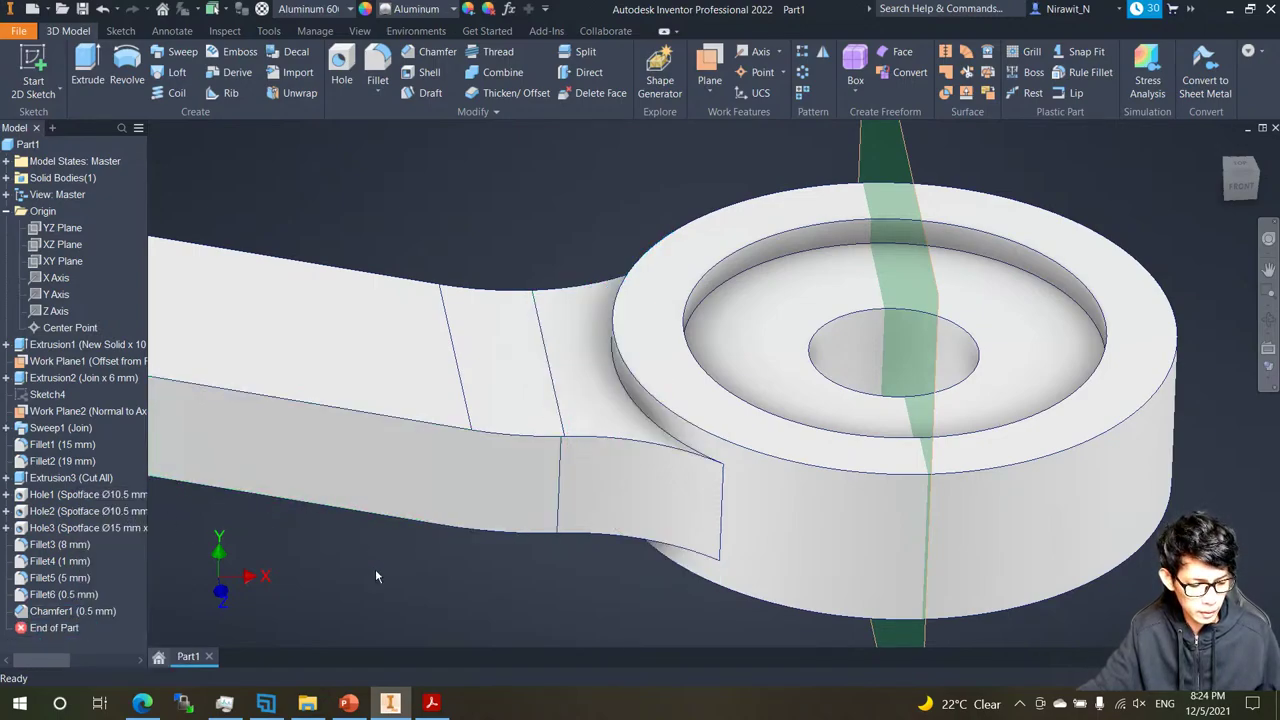
{"action": "key", "text": "ctrl+z"}
{"action": "key", "text": "ctrl+z"}
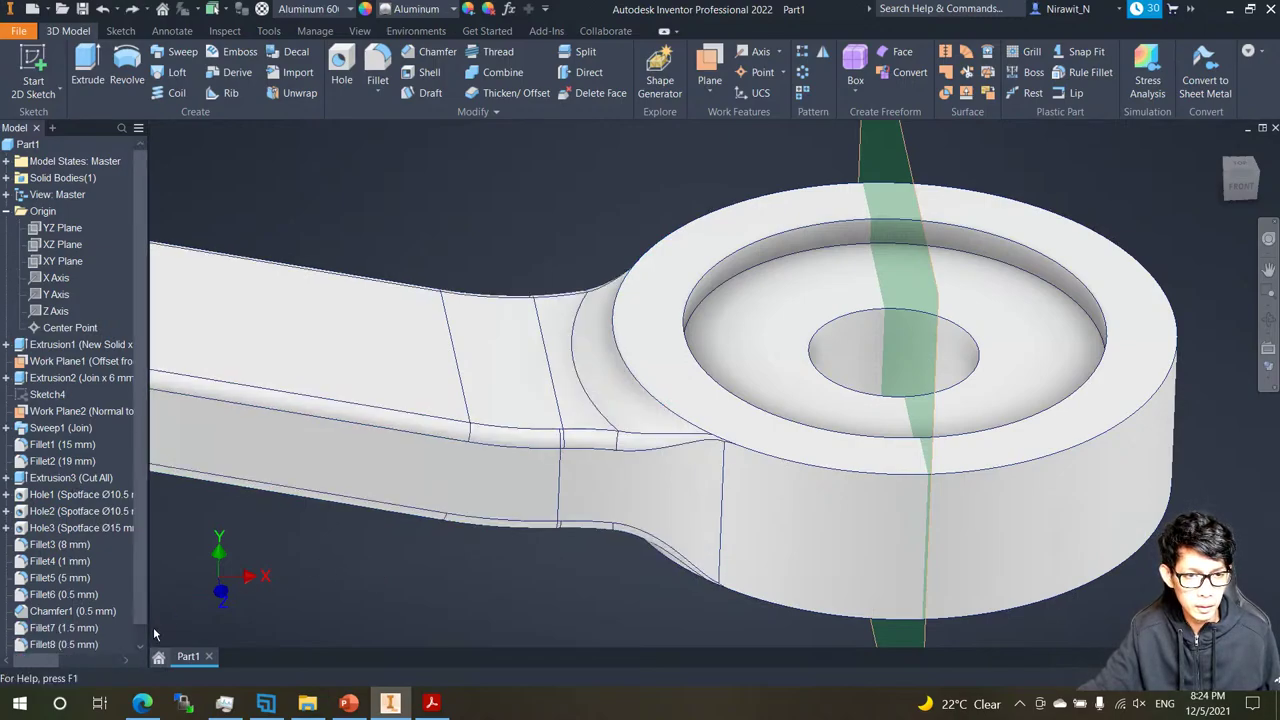
Roll the model history back to just after the chamfer and fillet the unslotted boss's upper and lower outer rims with a 0.5 mm radius.
{"action": "scroll", "coordinate": [88, 643], "scroll_direction": "down", "scroll_amount": 1}
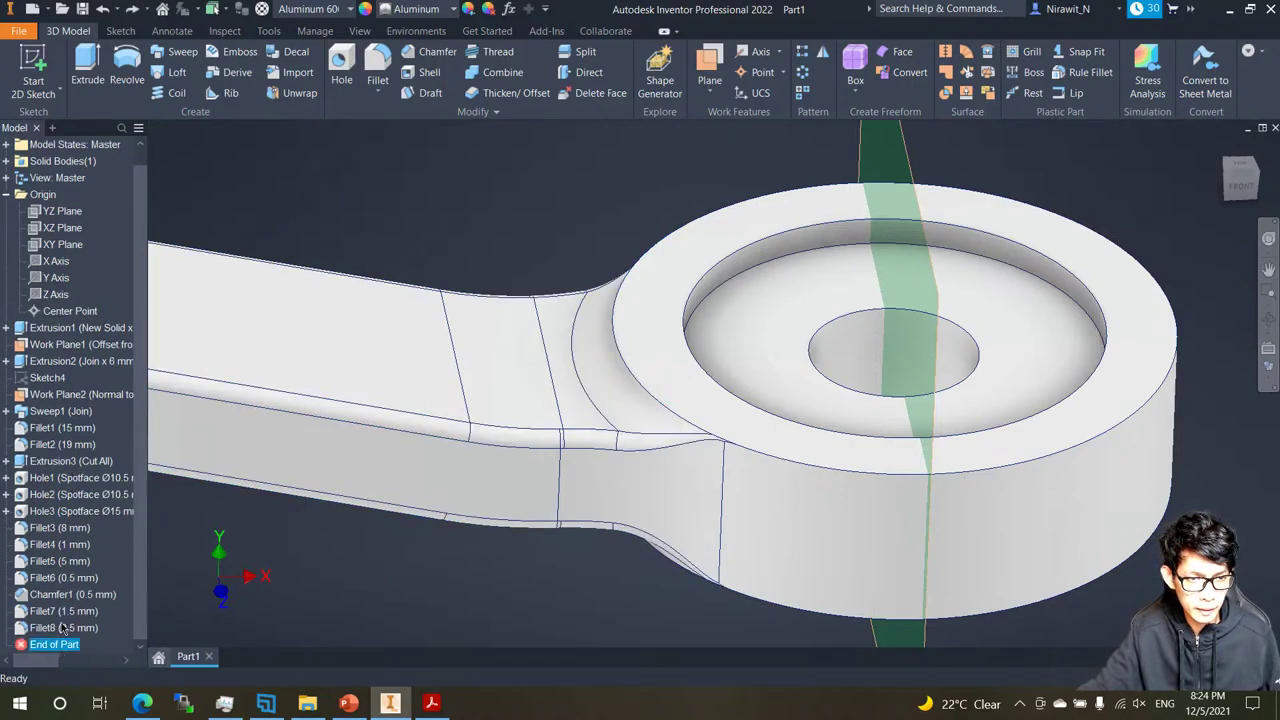
{"action": "left_click_drag", "start_coordinate": [62, 627], "coordinate": [63, 609]}
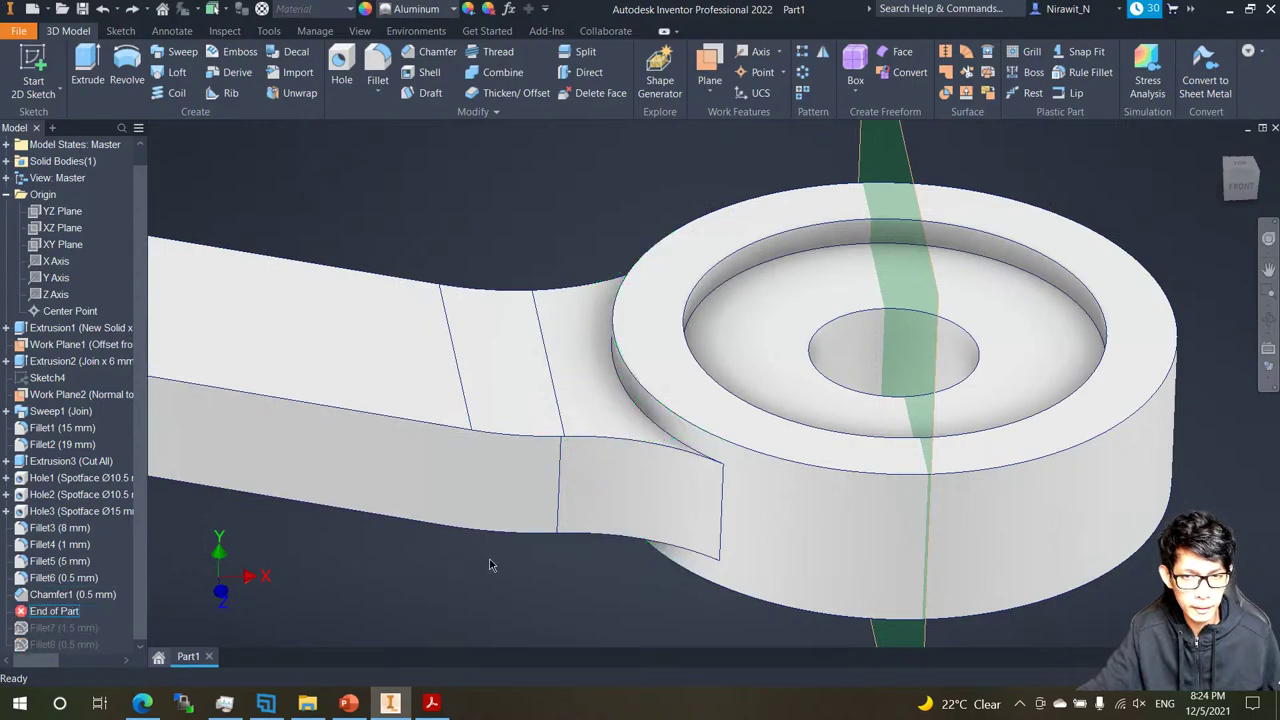
{"action": "scroll", "coordinate": [626, 394], "scroll_direction": "down", "scroll_amount": 2}
{"action": "scroll", "coordinate": [619, 341], "scroll_direction": "up", "scroll_amount": 1}
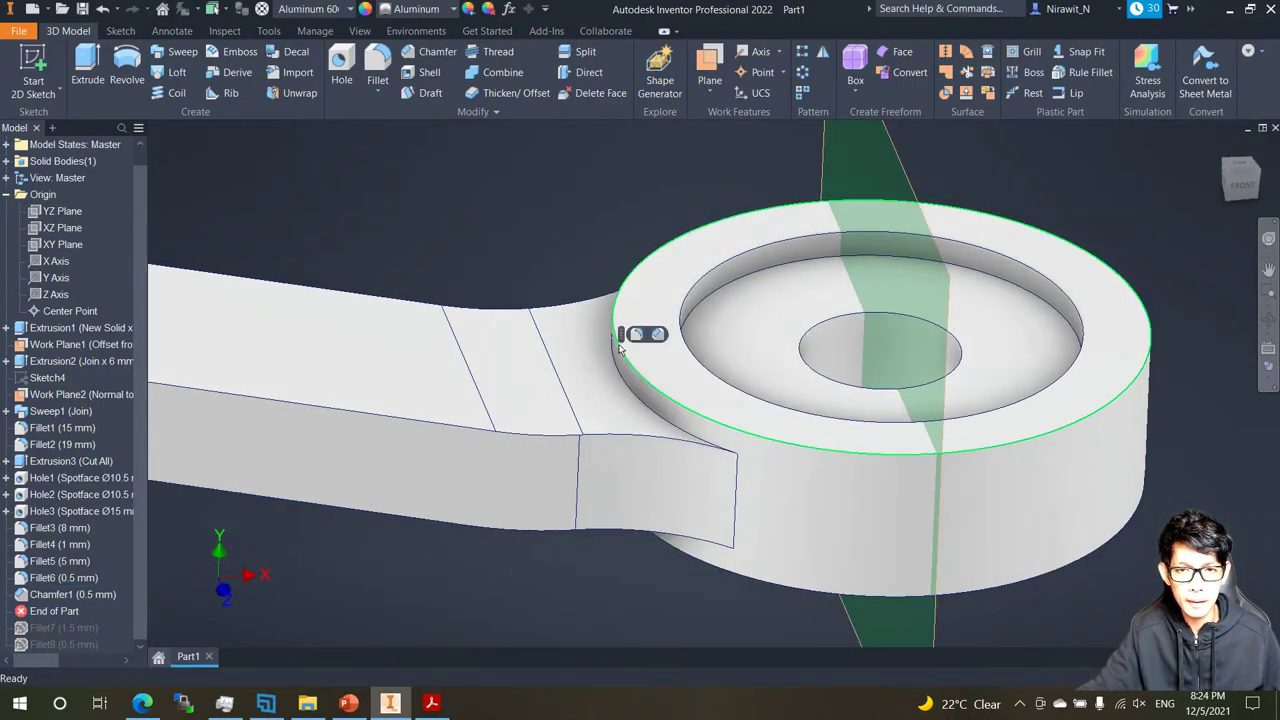
{"action": "key", "text": "f"}
{"action": "left_click", "coordinate": [628, 290]}
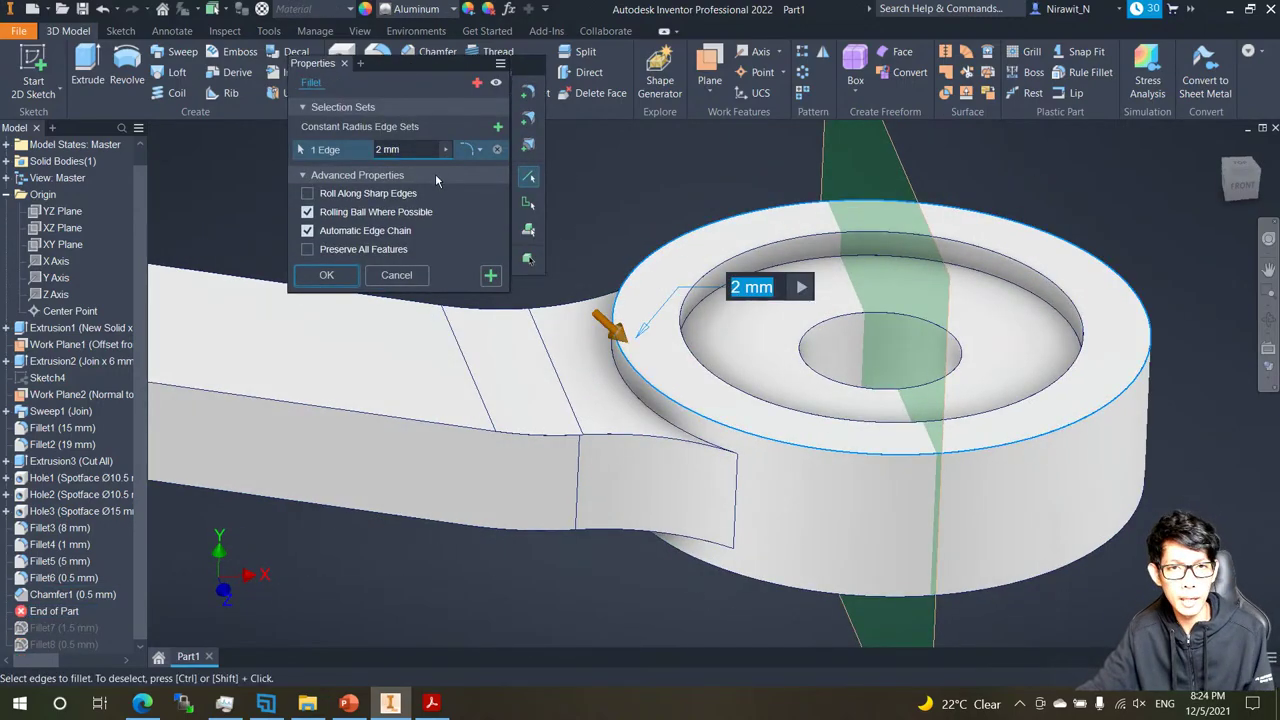
{"action": "type", "text": "0.5"}
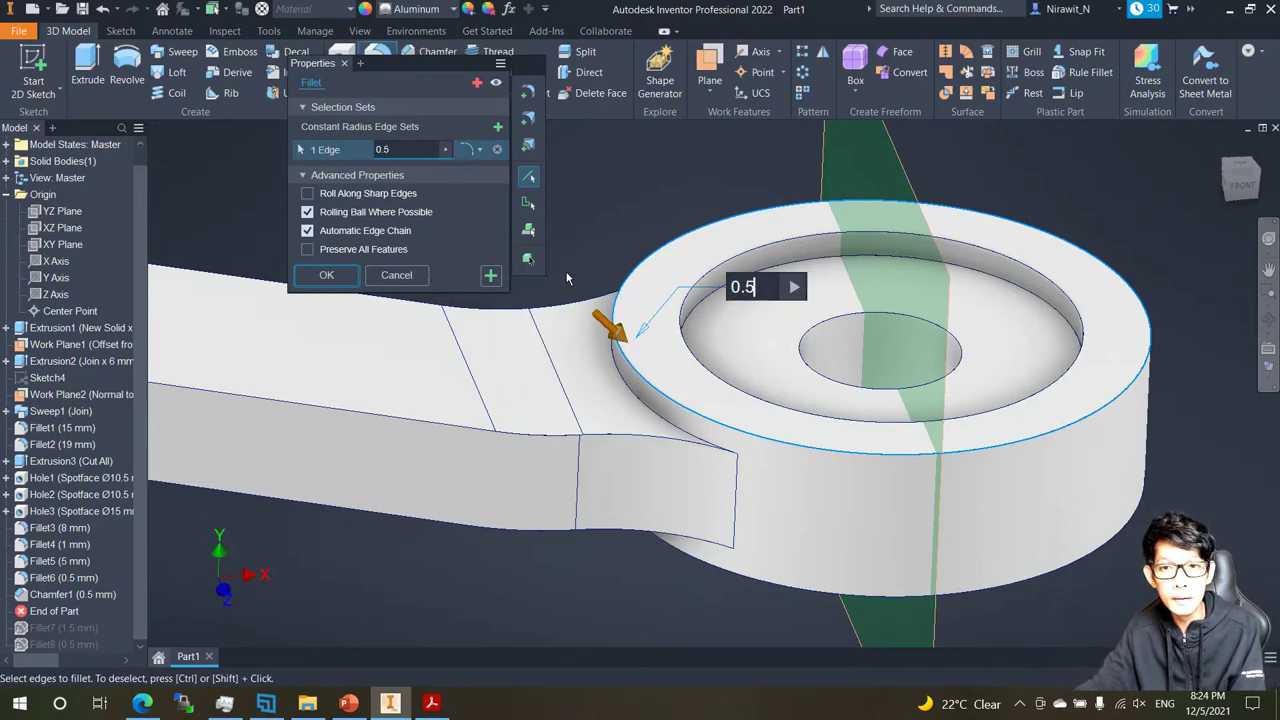
{"action": "left_click", "coordinate": [771, 584]}
{"action": "middle_click_drag", "start_coordinate": [731, 477], "coordinate": [708, 366], "text": "shift"}
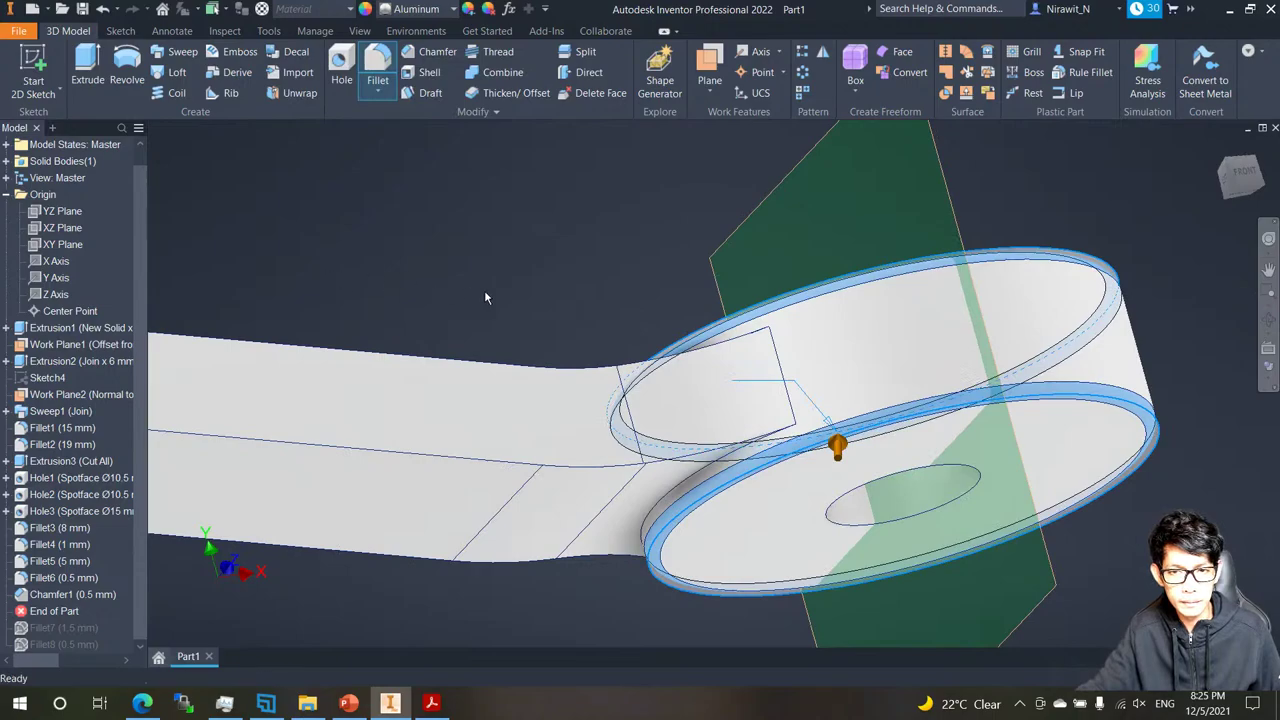
{"action": "key", "text": "Return"}
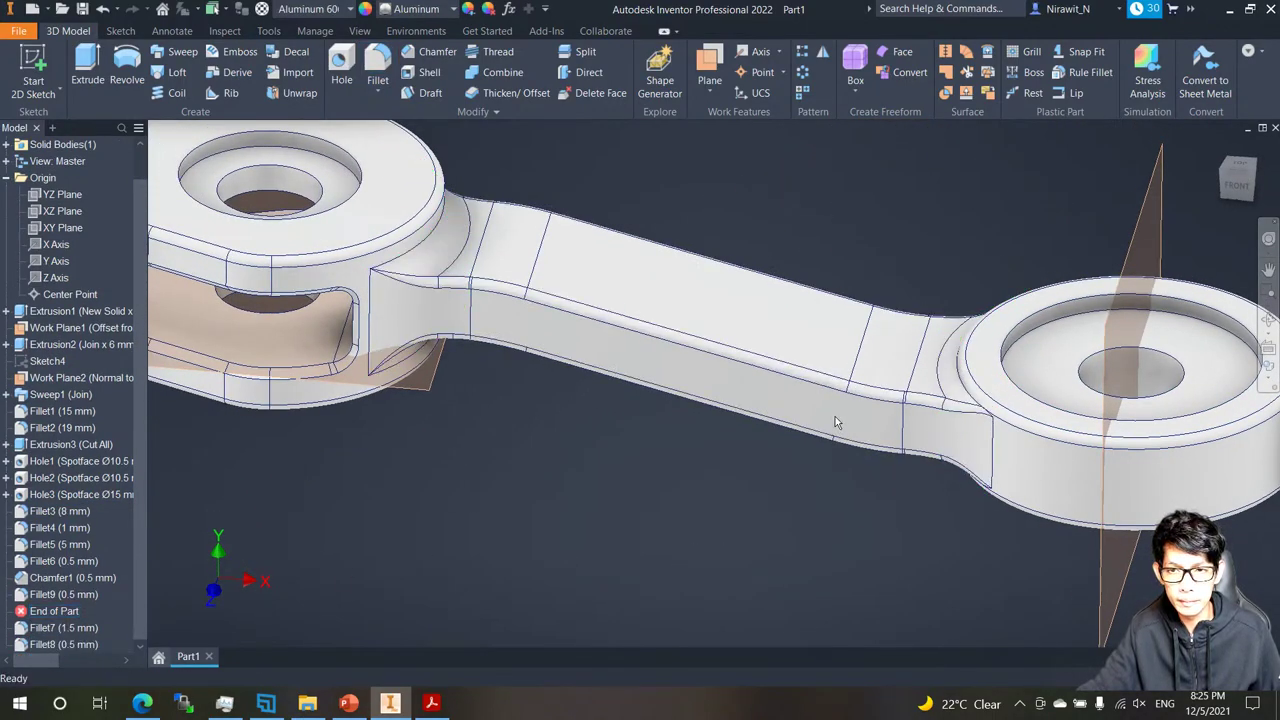
Delete the 1.5 mm fillet at the arm and boss junctions and the 0.5 mm fillet along the arm's long edges.
{"action": "middle_click_drag", "start_coordinate": [705, 472], "coordinate": [743, 477], "text": "shift"}
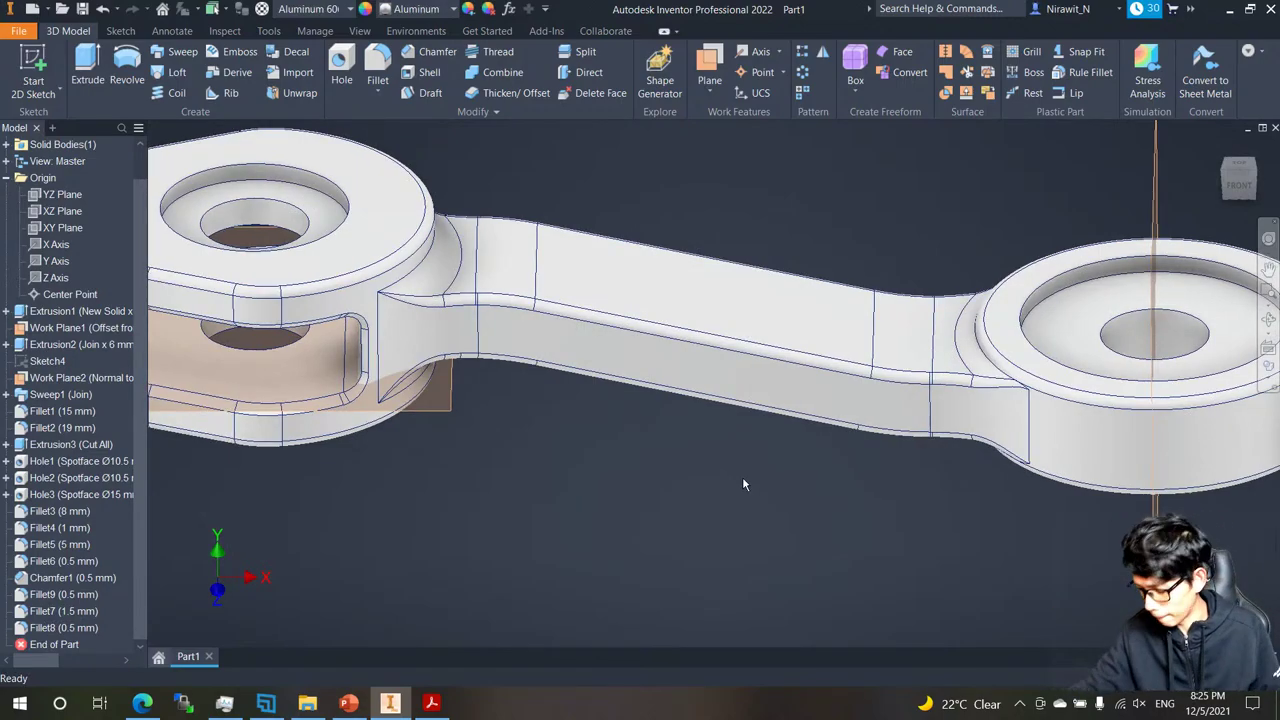
{"action": "middle_click_drag", "start_coordinate": [708, 438], "coordinate": [155, 583], "text": "shift"}
{"action": "scroll", "coordinate": [931, 377], "scroll_direction": "down", "scroll_amount": 3}
{"action": "scroll", "coordinate": [960, 376], "scroll_direction": "down", "scroll_amount": 3}
{"action": "scroll", "coordinate": [942, 371], "scroll_direction": "up", "scroll_amount": 1}
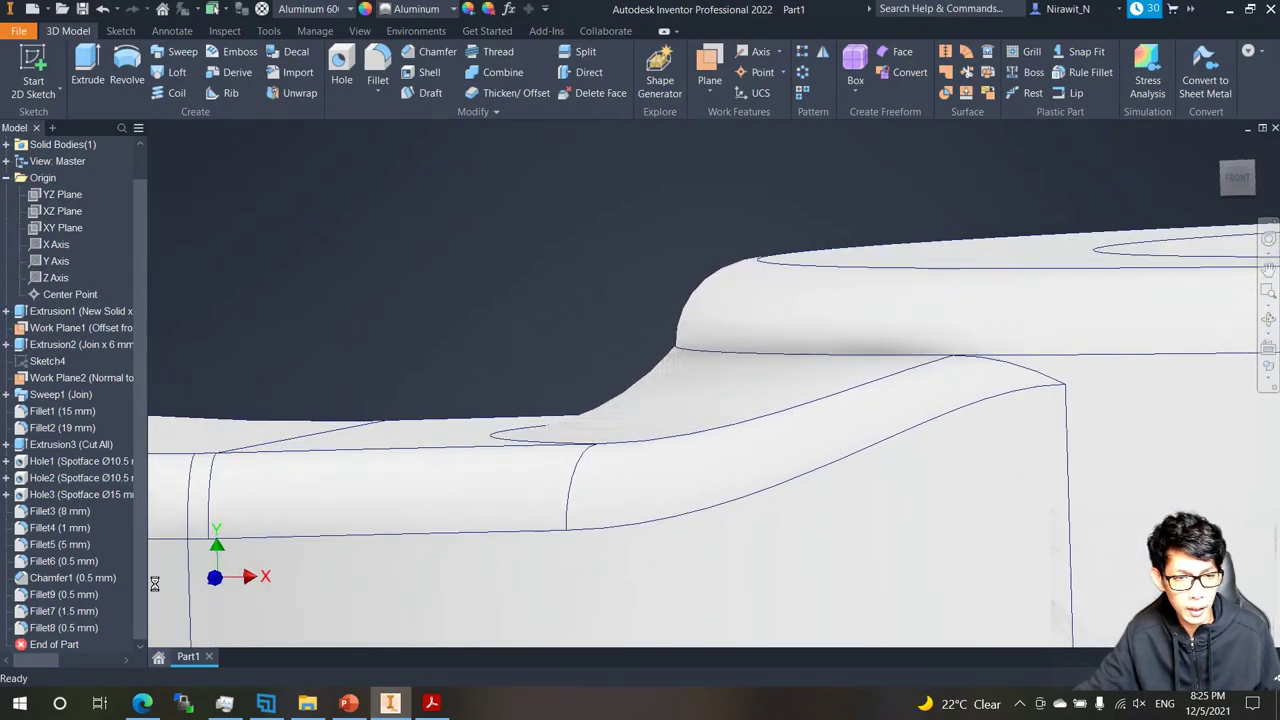
{"action": "right_click", "coordinate": [80, 611]}
{"action": "left_click", "coordinate": [103, 496]}
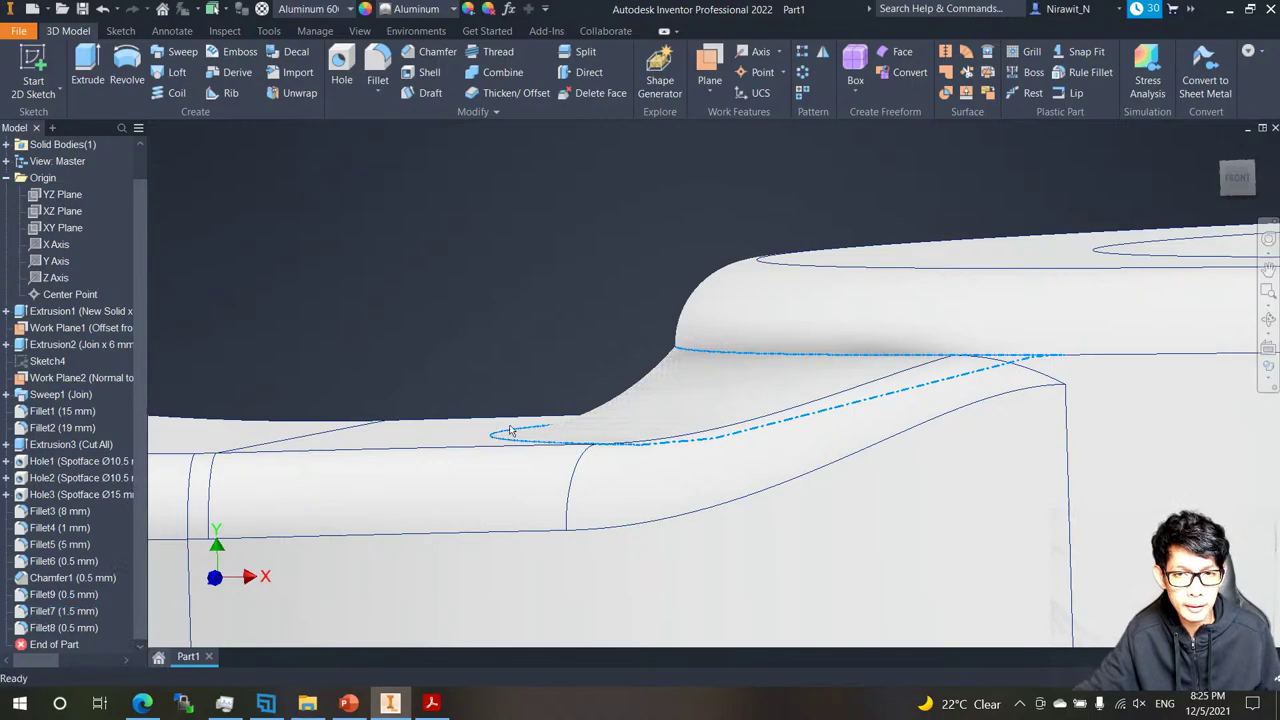
{"action": "scroll", "coordinate": [680, 438], "scroll_direction": "up", "scroll_amount": 3}
{"action": "middle_click_drag", "start_coordinate": [697, 445], "coordinate": [645, 472], "text": "shift"}
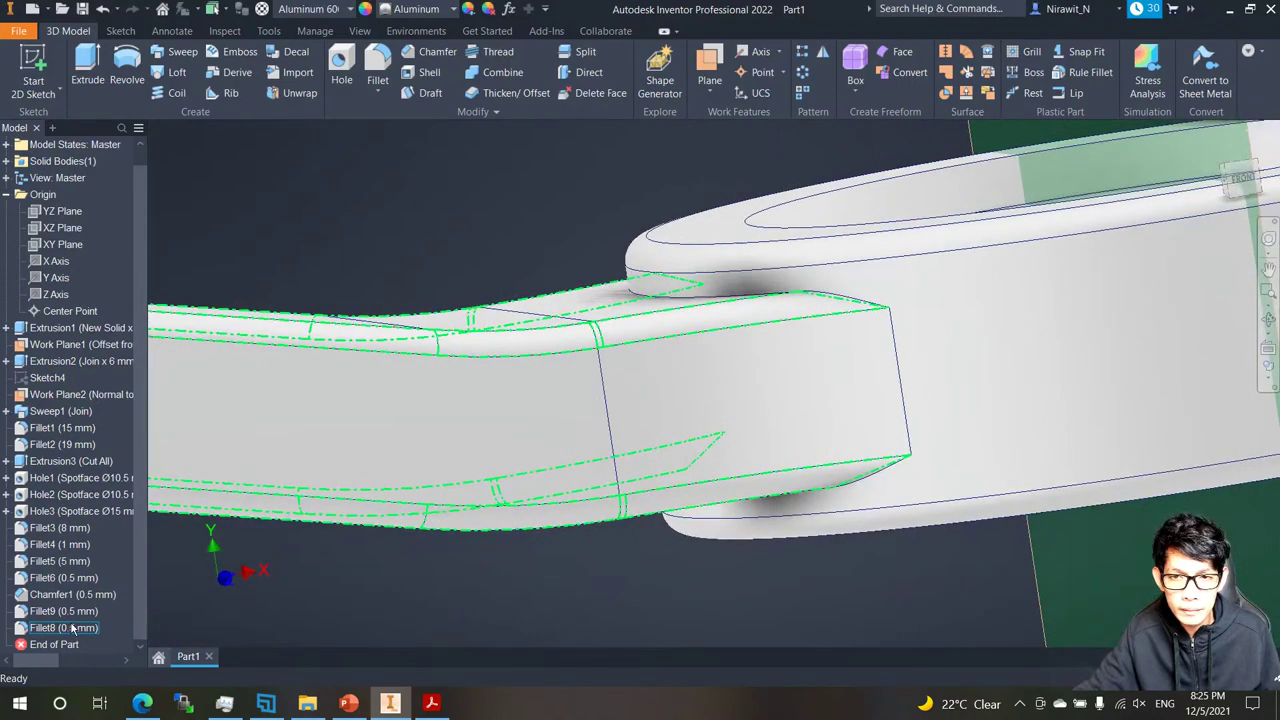
{"action": "right_click", "coordinate": [72, 628]}
{"action": "left_click", "coordinate": [102, 515]}
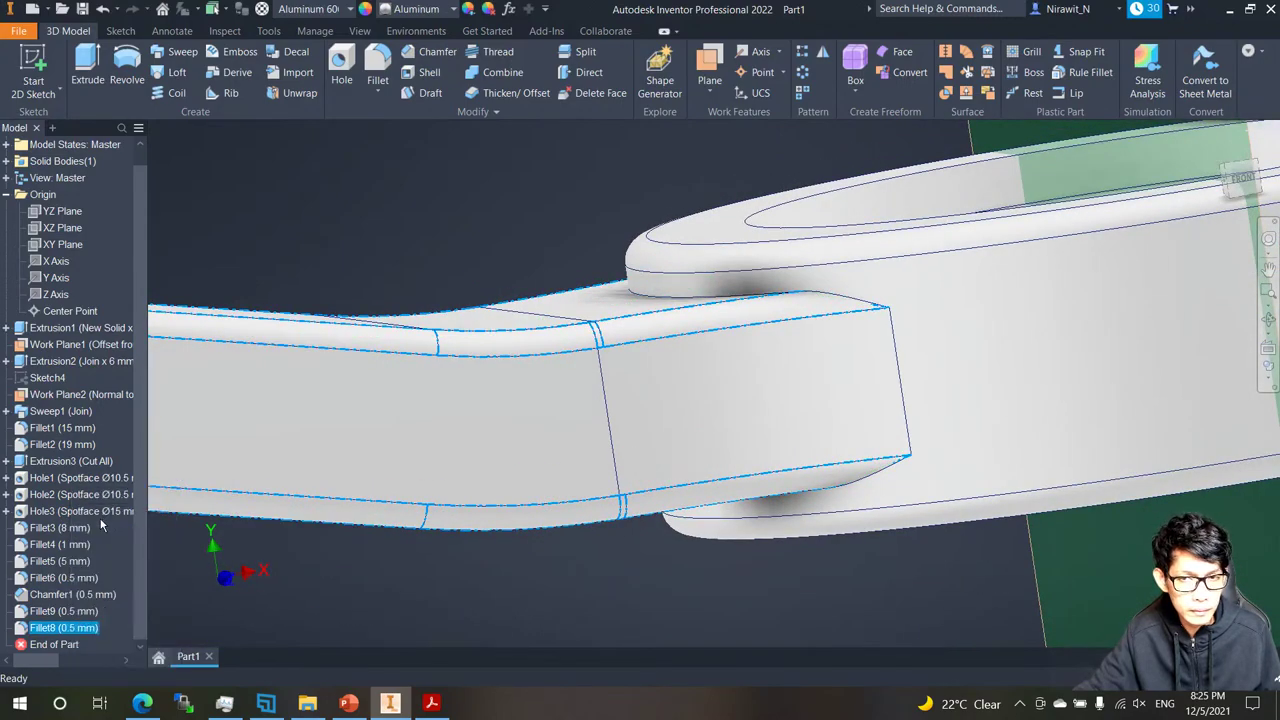
{"action": "left_click", "coordinate": [377, 68]}
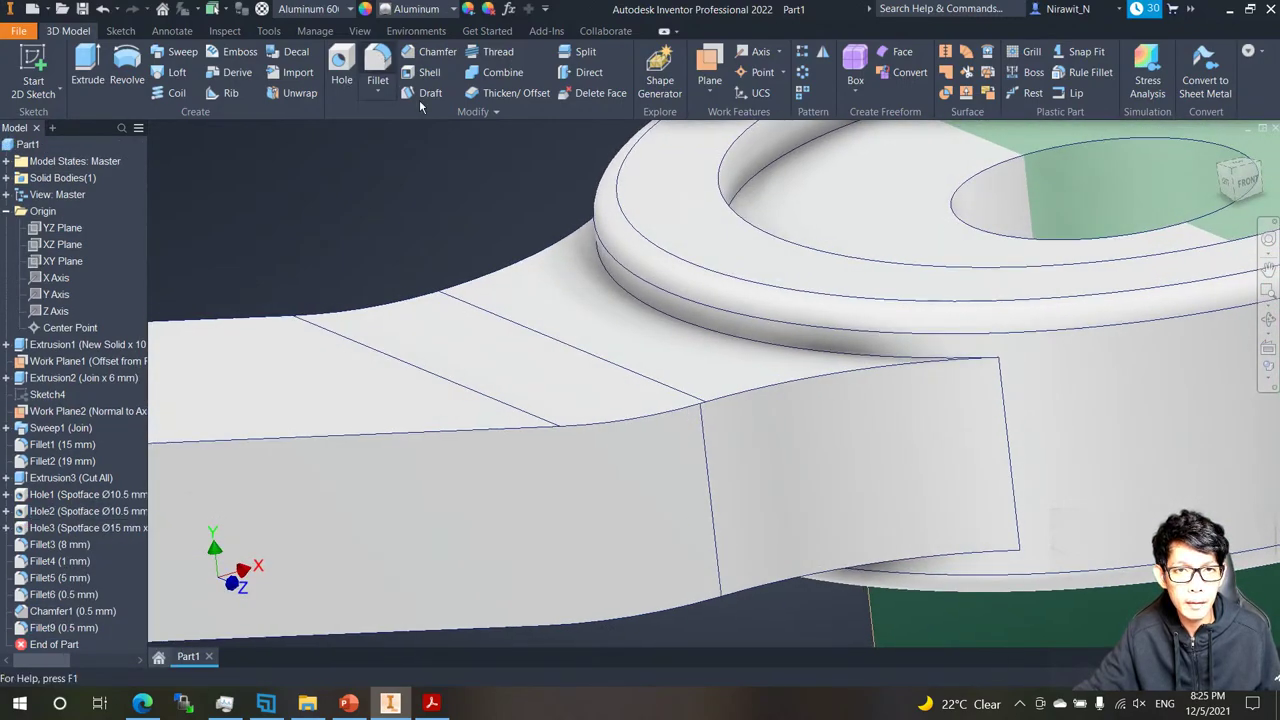
{"action": "left_click", "coordinate": [716, 336]}
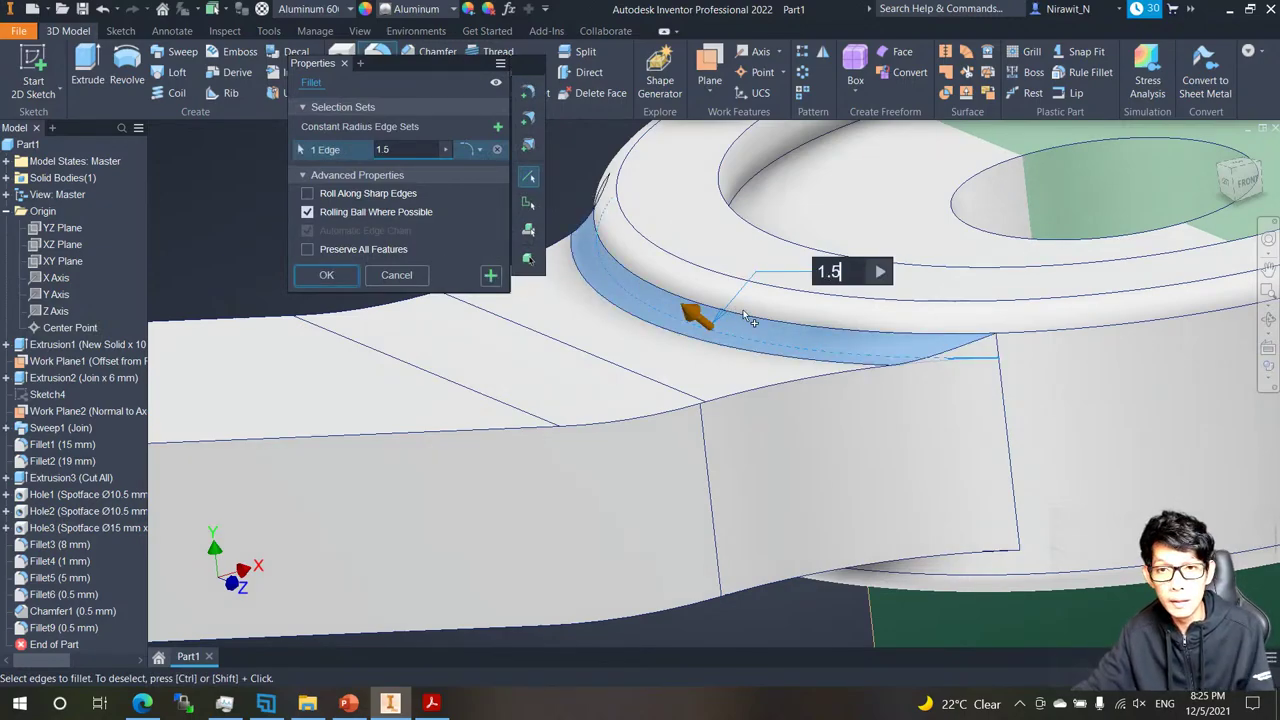
{"action": "middle_click_drag", "start_coordinate": [742, 315], "coordinate": [836, 353], "text": "shift"}
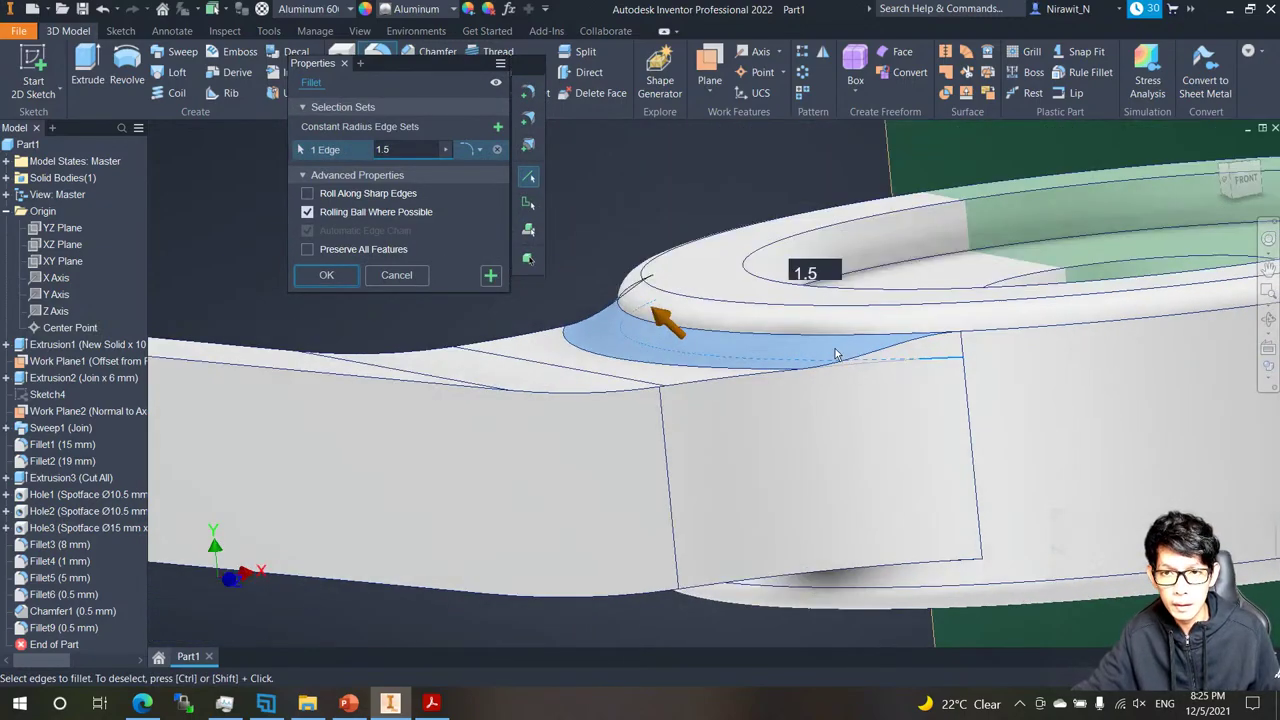
{"action": "scroll", "coordinate": [725, 342], "scroll_direction": "up", "scroll_amount": 3}
{"action": "mouse_move", "coordinate": [733, 366]}
{"action": "middle_mouse_down", "text": "shift"}
{"action": "mouse_move", "coordinate": [742, 379]}
{"action": "mouse_move", "coordinate": [748, 368]}
{"action": "middle_mouse_up", "text": "shift"}
{"action": "left_click", "coordinate": [1240, 177]}
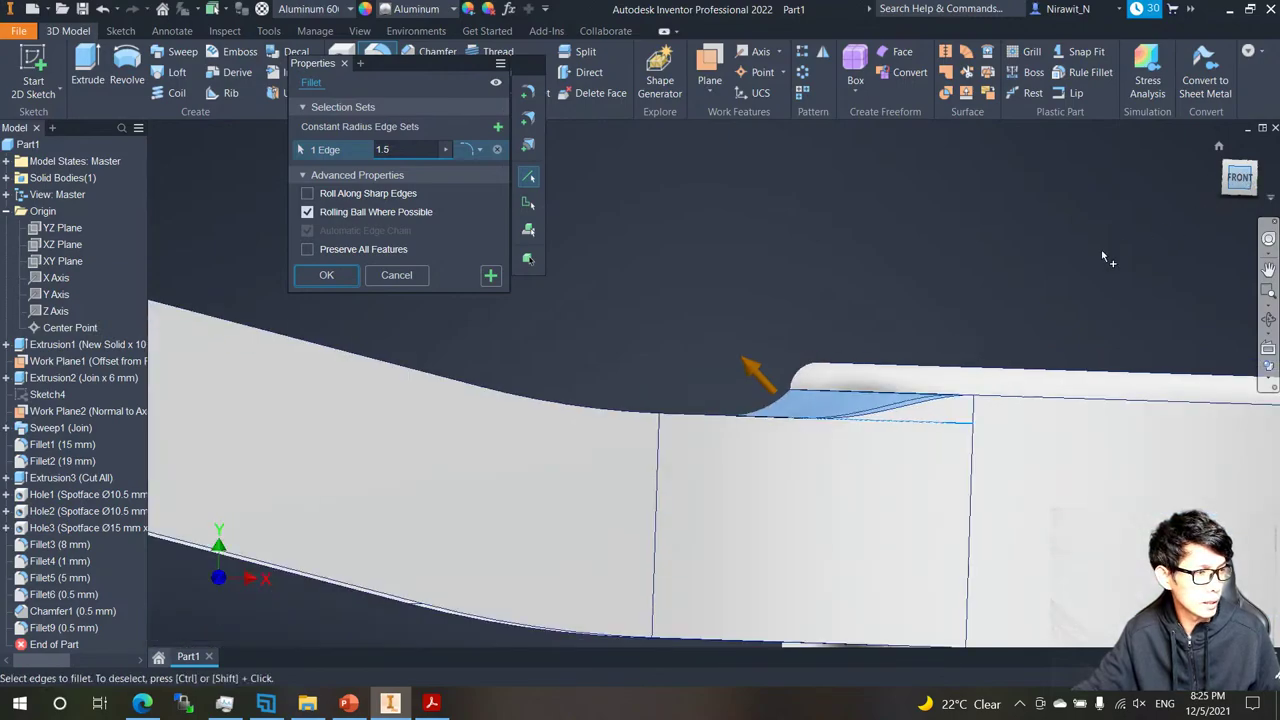
{"action": "scroll", "coordinate": [826, 372], "scroll_direction": "up", "scroll_amount": 6}
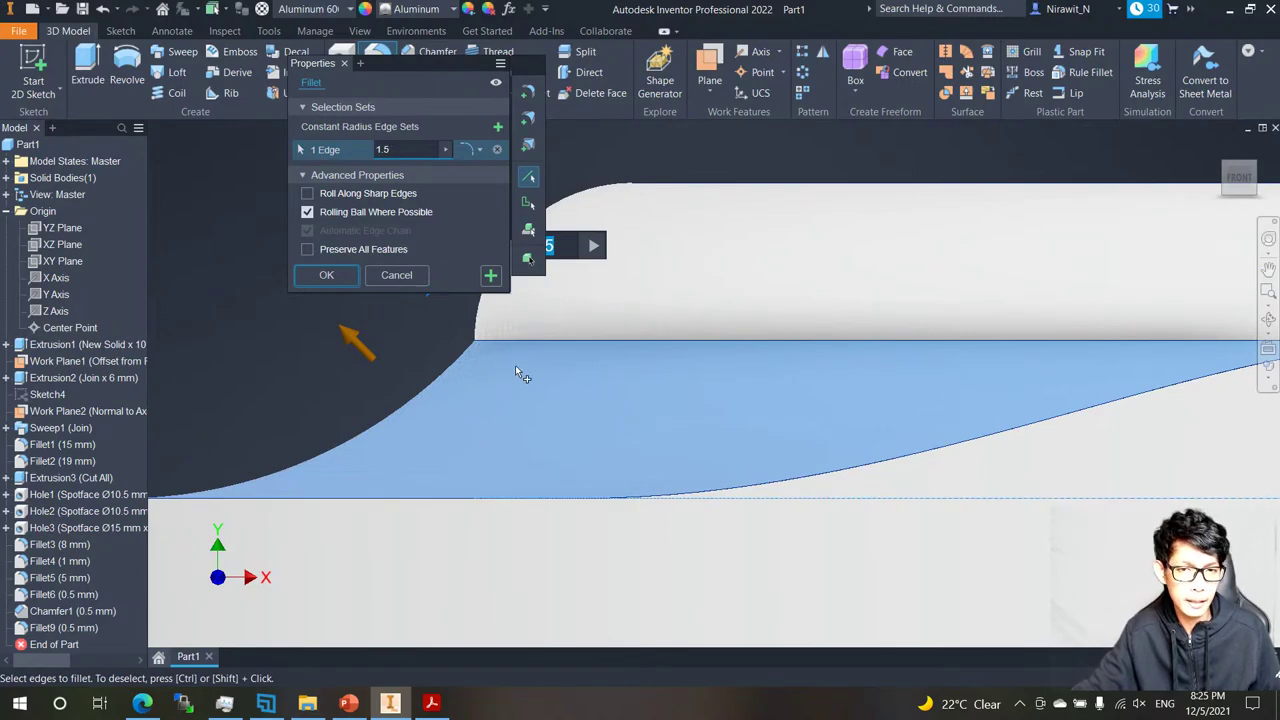
{"action": "scroll", "coordinate": [520, 368], "scroll_direction": "down", "scroll_amount": 3}
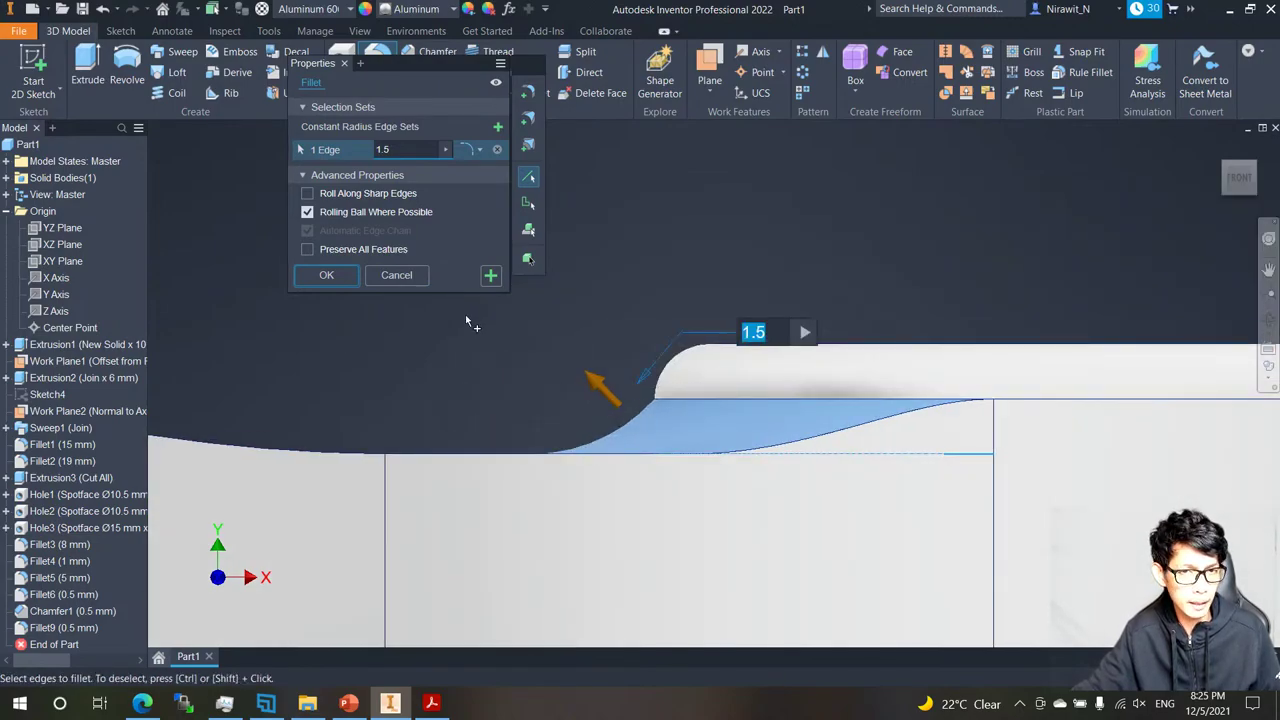
{"action": "left_click", "coordinate": [397, 275]}
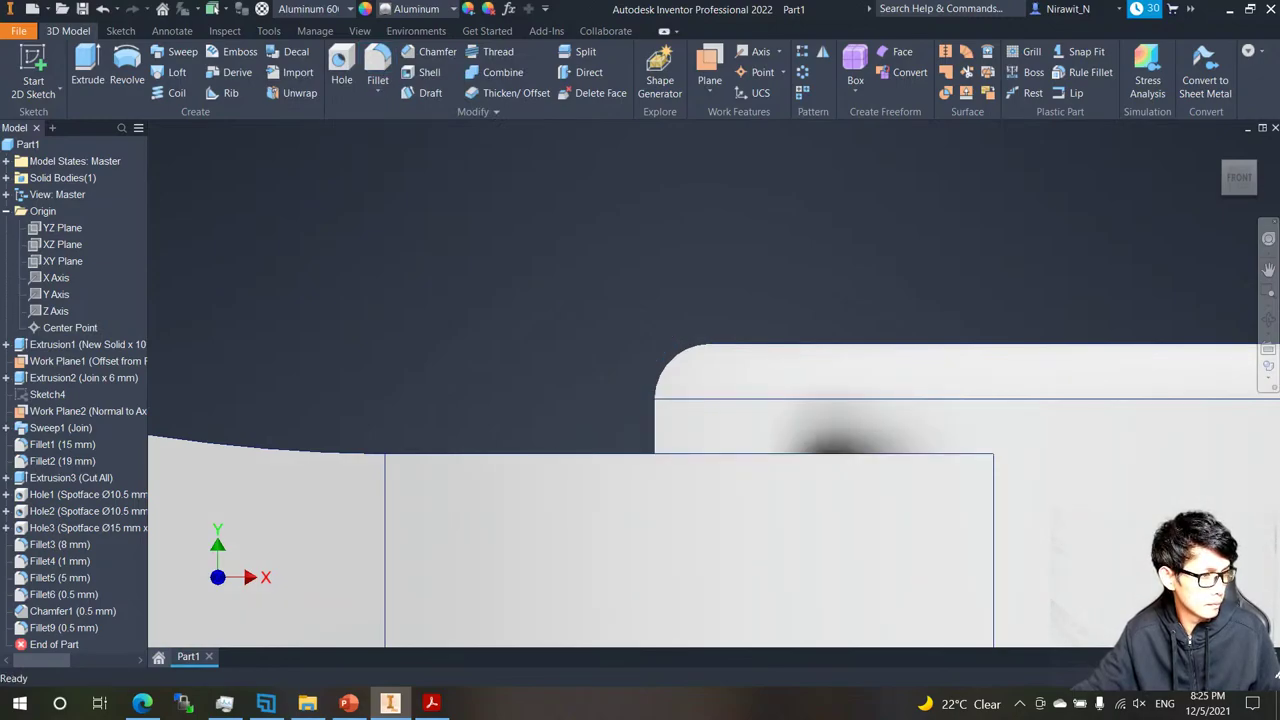
Delete the 0.5 mm fillet on the unslotted boss's upper and lower outer rims.
{"action": "key", "text": "F6"}
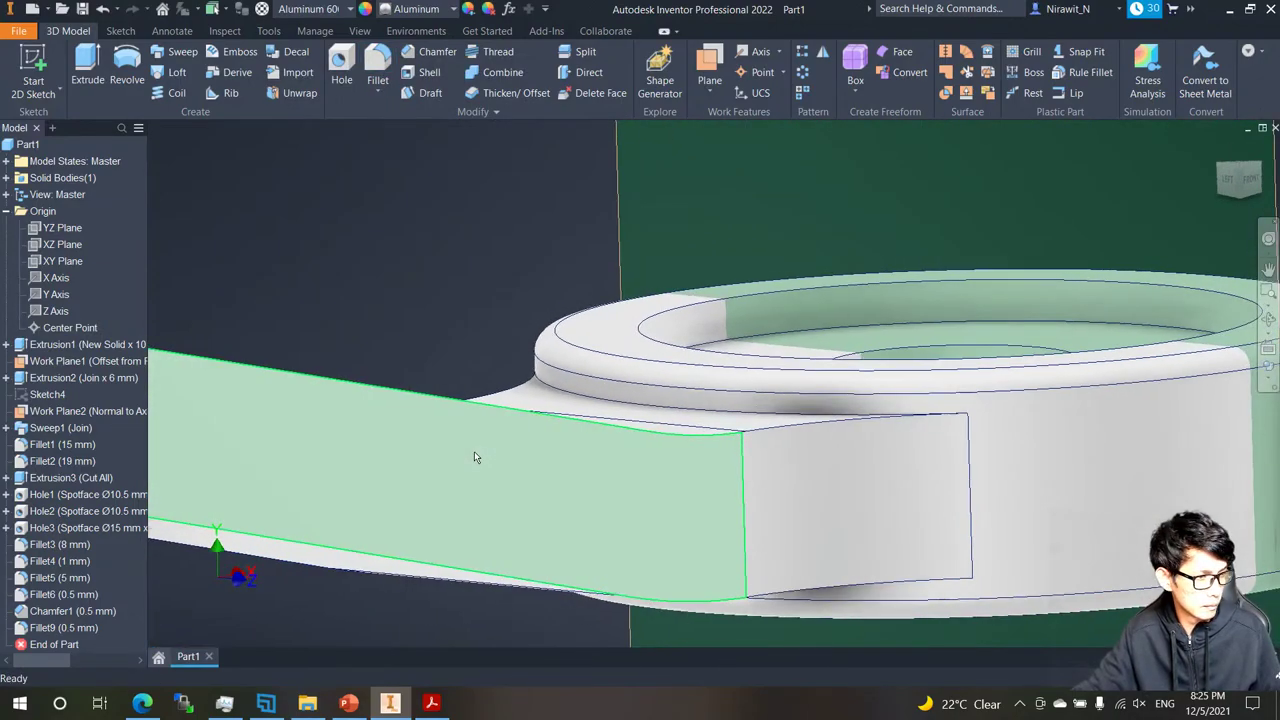
{"action": "scroll", "coordinate": [682, 431], "scroll_direction": "up", "scroll_amount": 5}
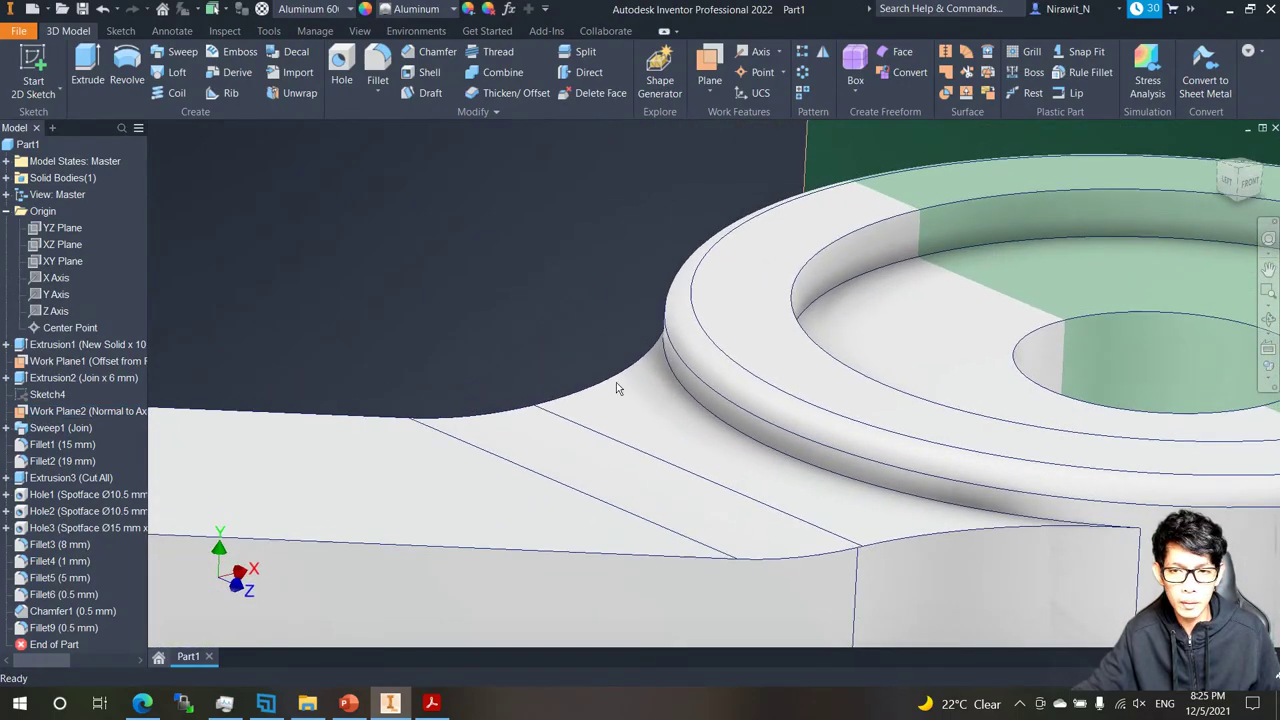
{"action": "scroll", "coordinate": [622, 390], "scroll_direction": "down", "scroll_amount": 5}
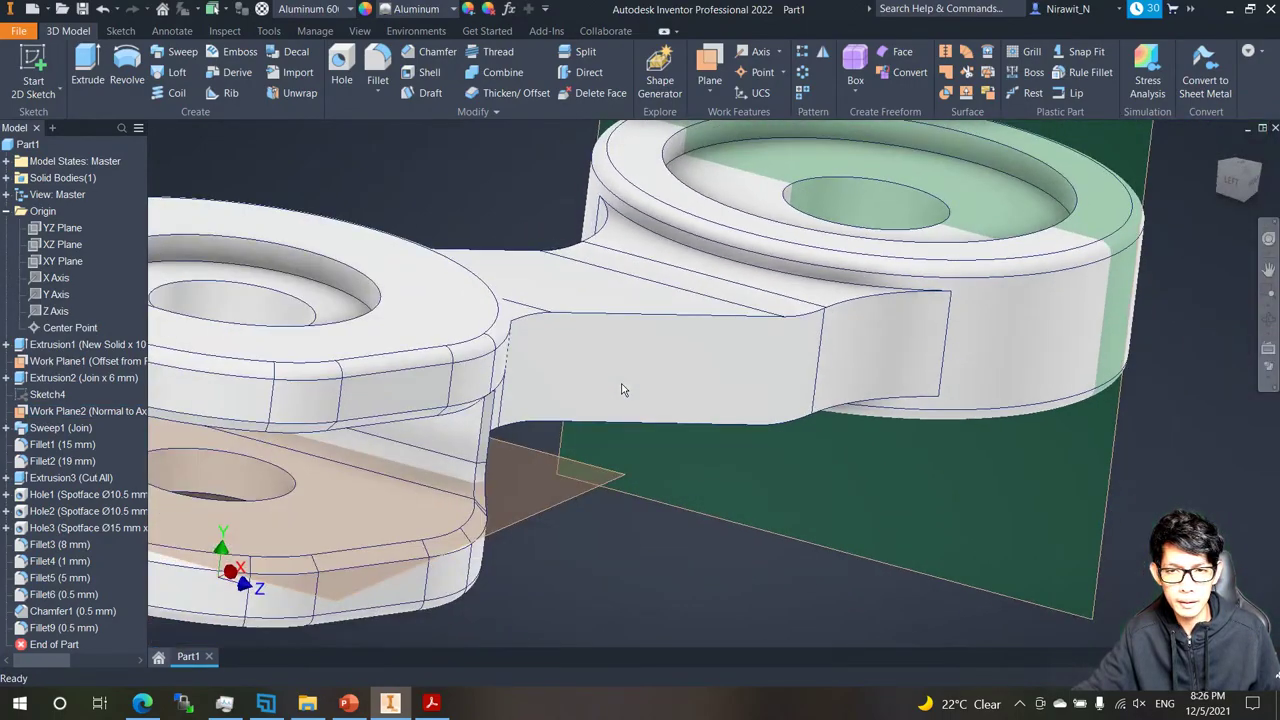
{"action": "key", "text": "F5"}
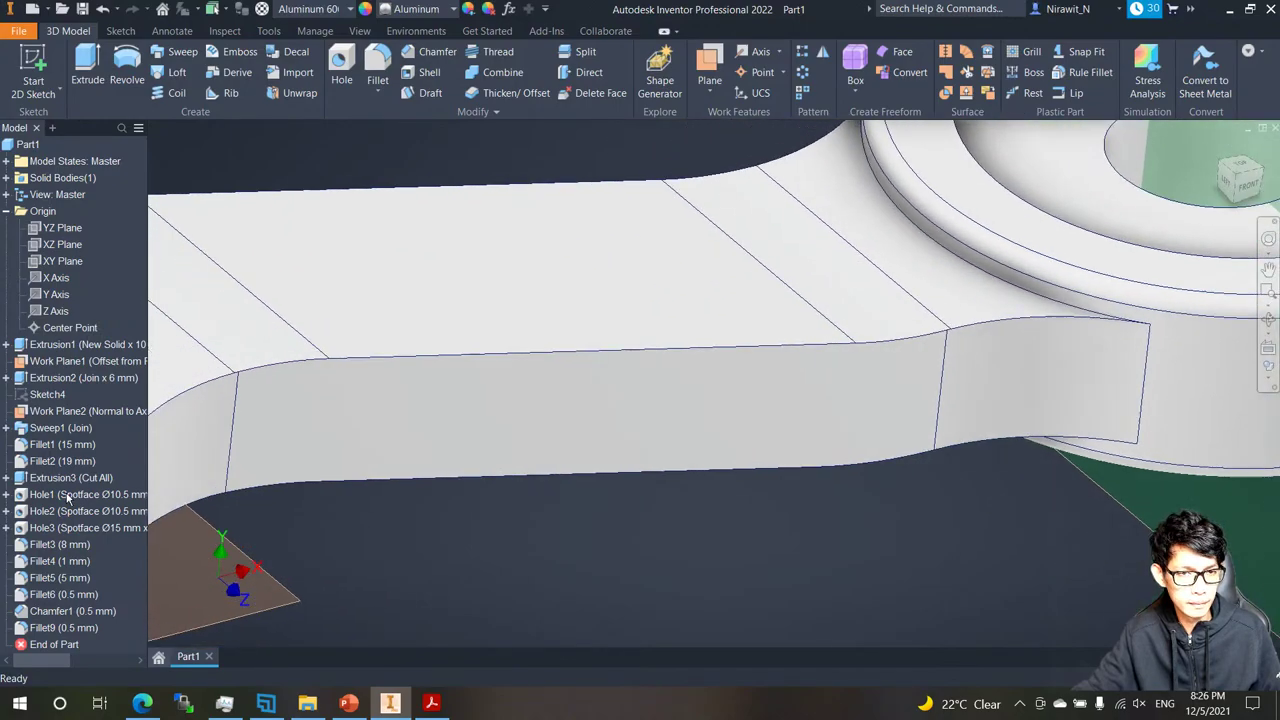
{"action": "left_click", "coordinate": [58, 630]}
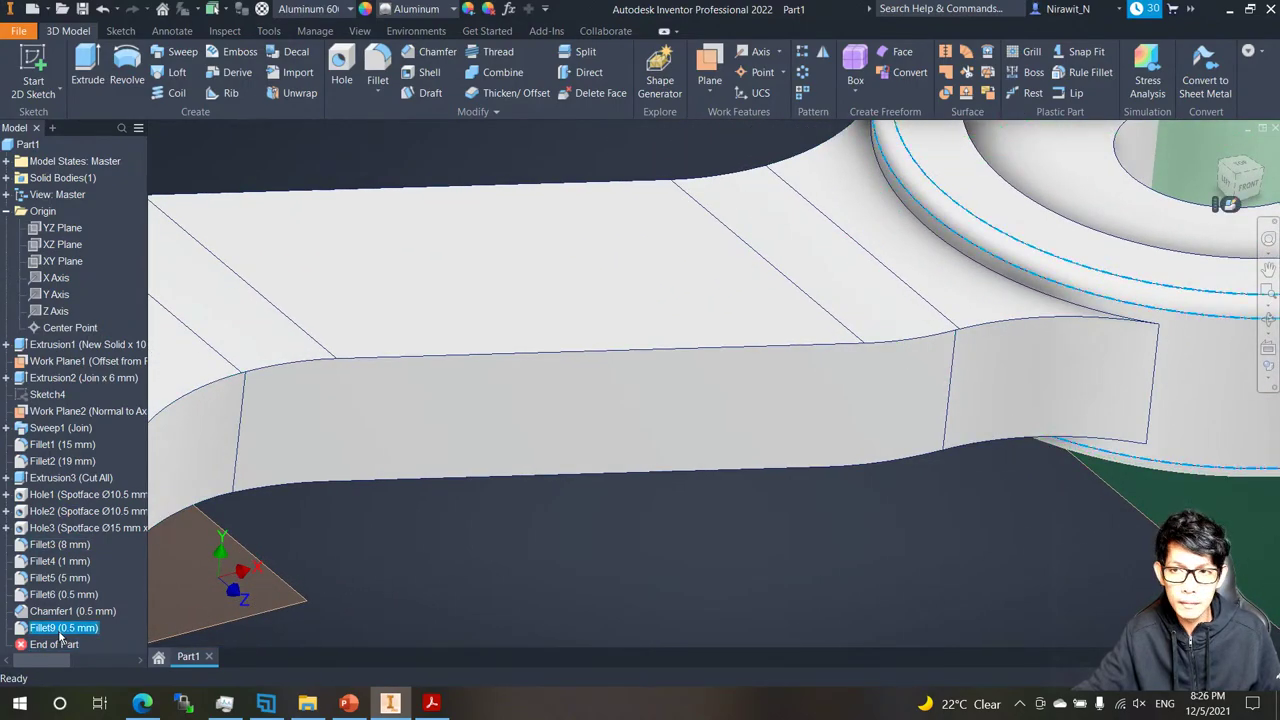
{"action": "right_click", "coordinate": [60, 632]}
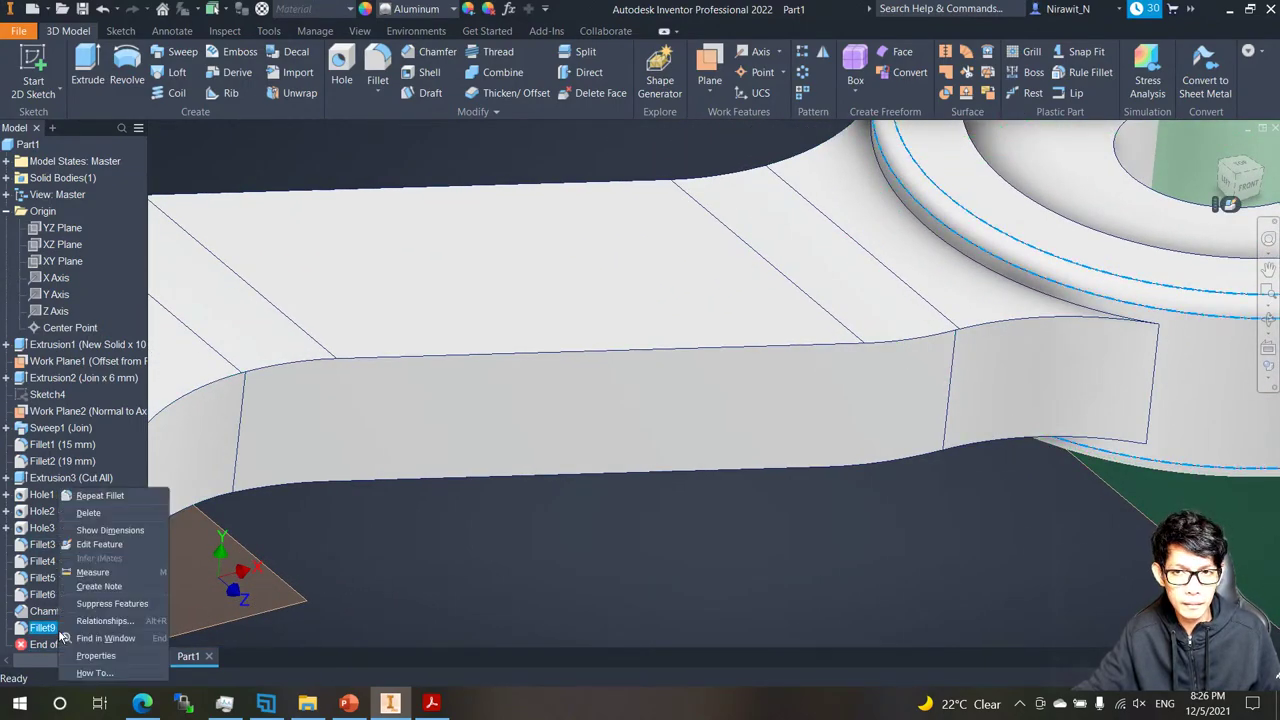
{"action": "key", "text": "Escape"}
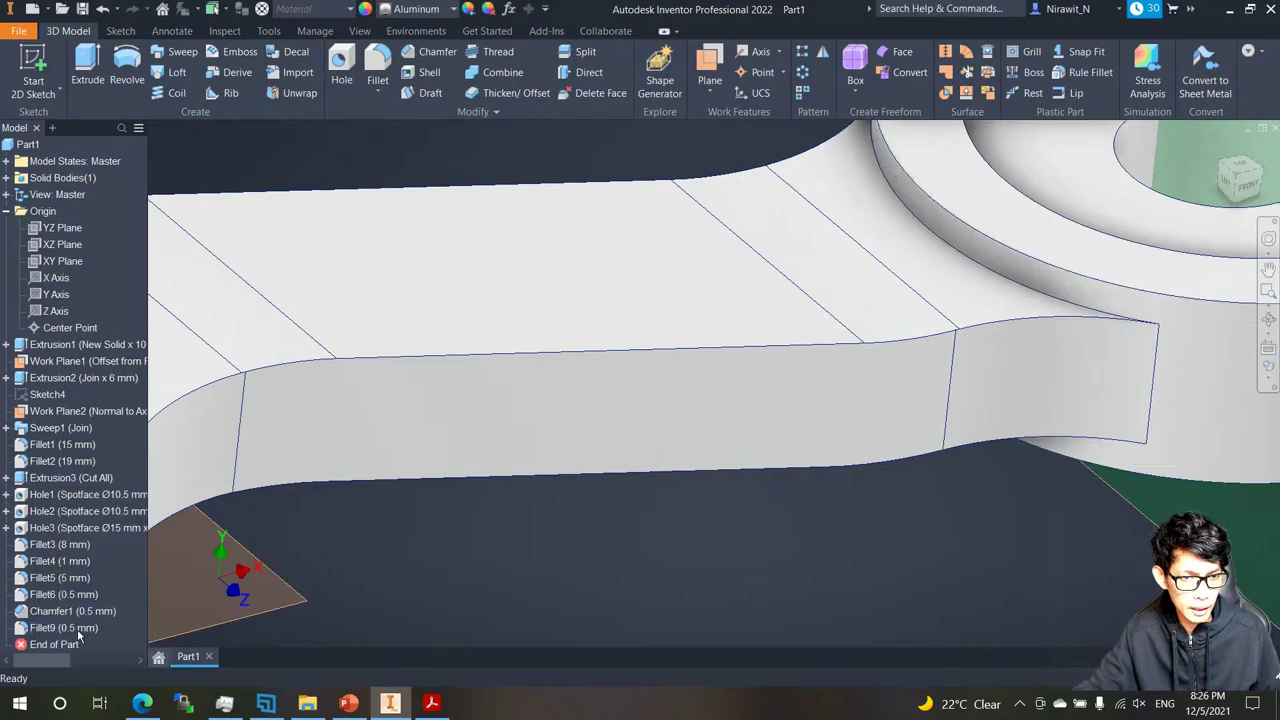
{"action": "scroll", "coordinate": [531, 535], "scroll_direction": "up", "scroll_amount": 6}
{"action": "scroll", "coordinate": [522, 537], "scroll_direction": "down", "scroll_amount": 3}
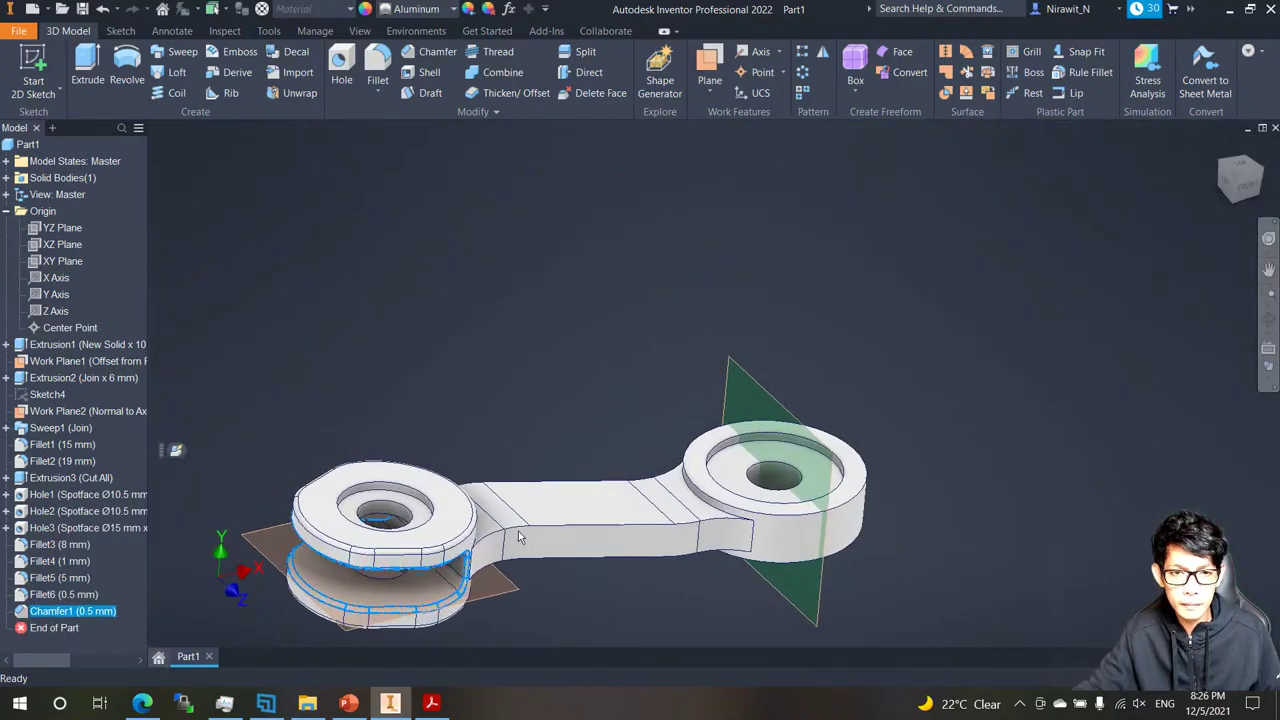
Delete the 8 mm fillet on the vertical edges where the arm's sides meet the two bosses.
{"action": "left_click", "coordinate": [611, 434]}
{"action": "scroll", "coordinate": [432, 468], "scroll_direction": "down", "scroll_amount": 2}
{"action": "scroll", "coordinate": [432, 468], "scroll_direction": "down", "scroll_amount": 3}
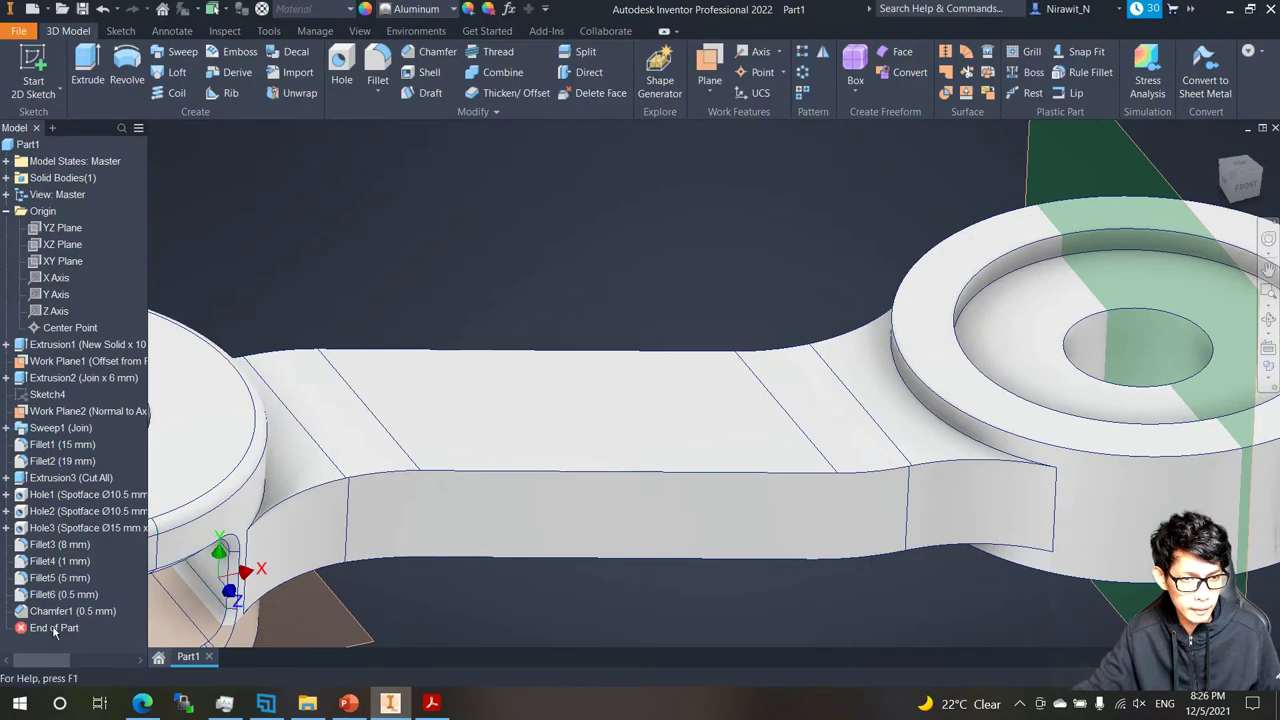
{"action": "right_click", "coordinate": [80, 546]}
{"action": "left_click", "coordinate": [104, 496]}
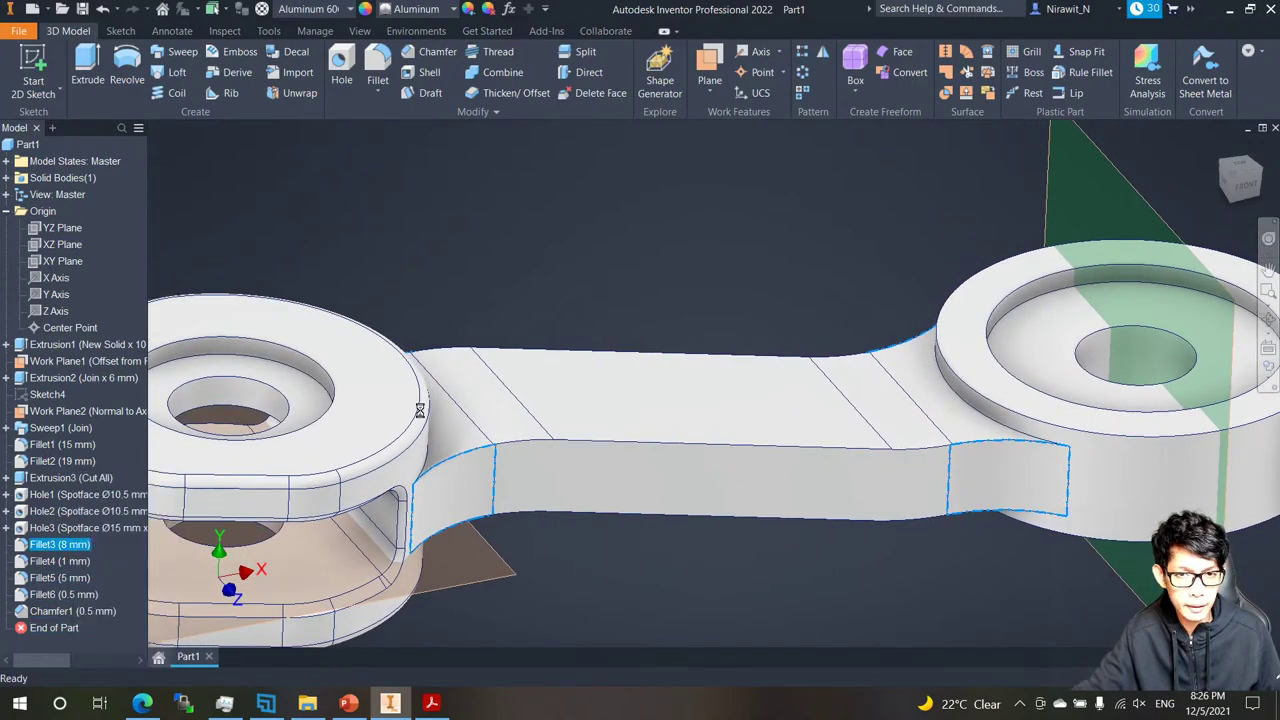
Fillet the four curved edges where the arm's upper and lower faces meet both bosses with a 1.5 mm radius.
{"action": "left_click", "coordinate": [380, 70]}
{"action": "key", "text": "f"}
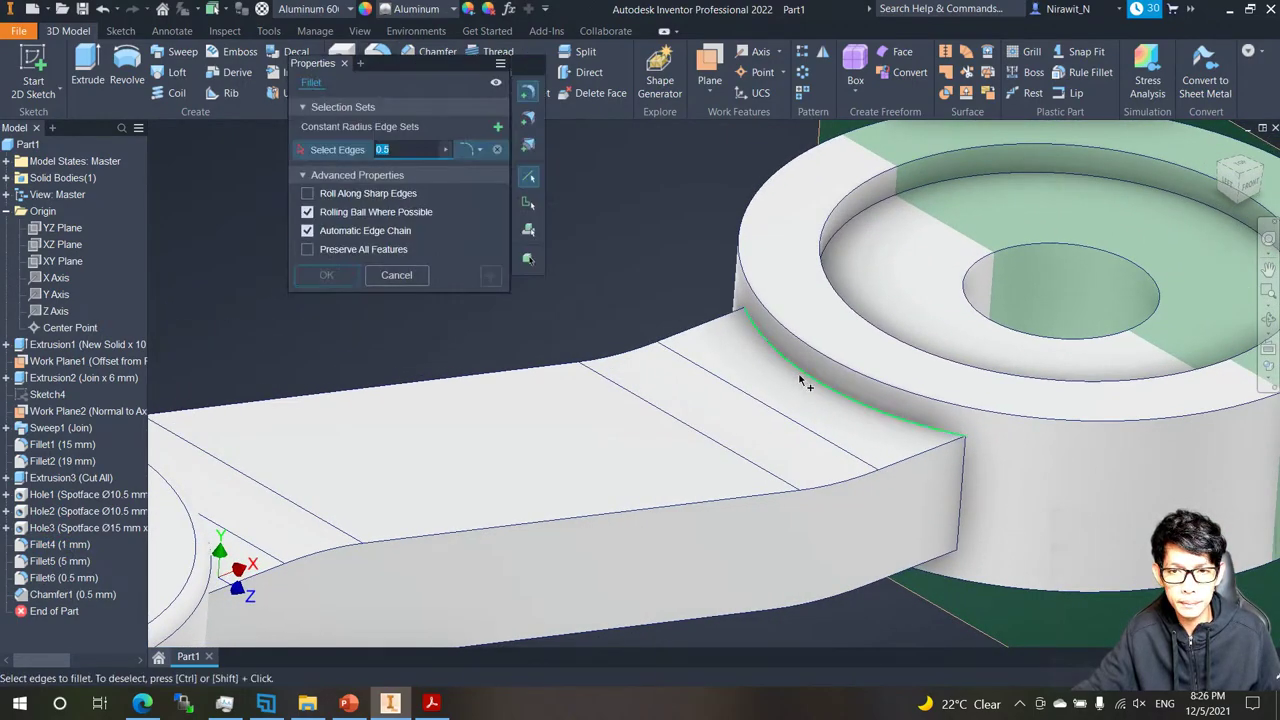
{"action": "left_click", "coordinate": [789, 368]}
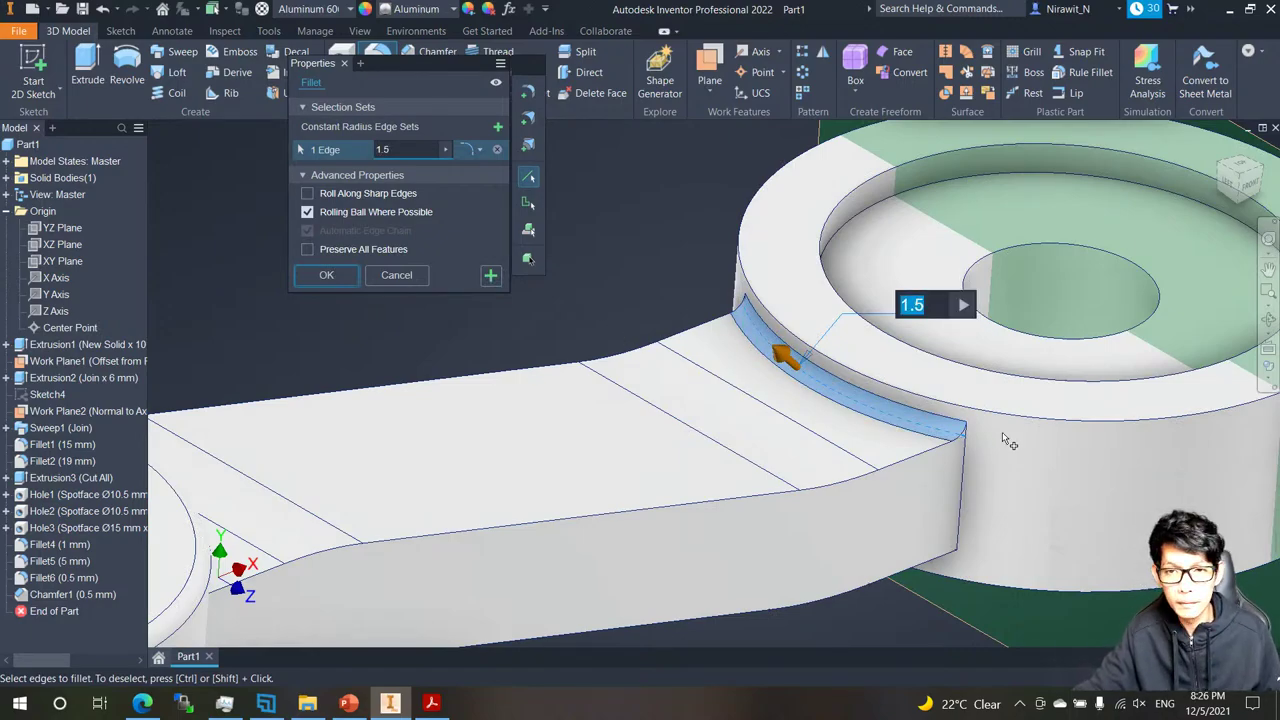
{"action": "middle_click_drag", "start_coordinate": [972, 413], "coordinate": [920, 496], "text": "shift"}
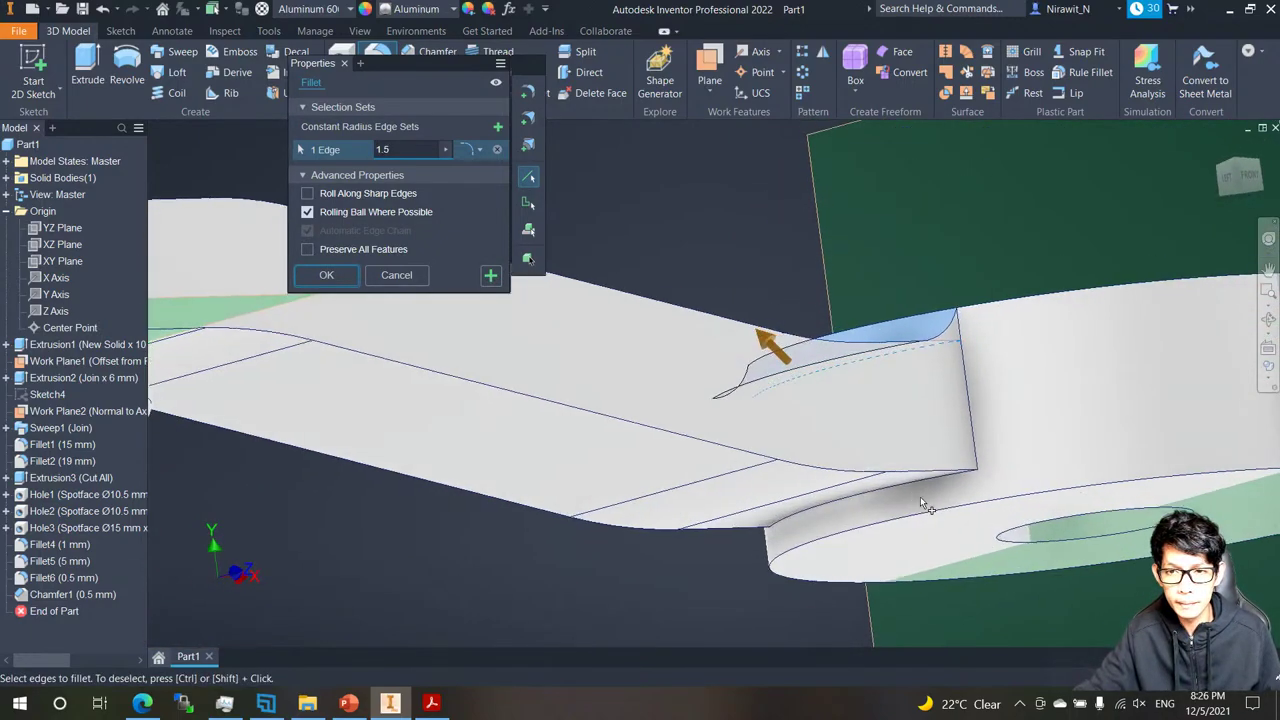
{"action": "left_click", "coordinate": [911, 484]}
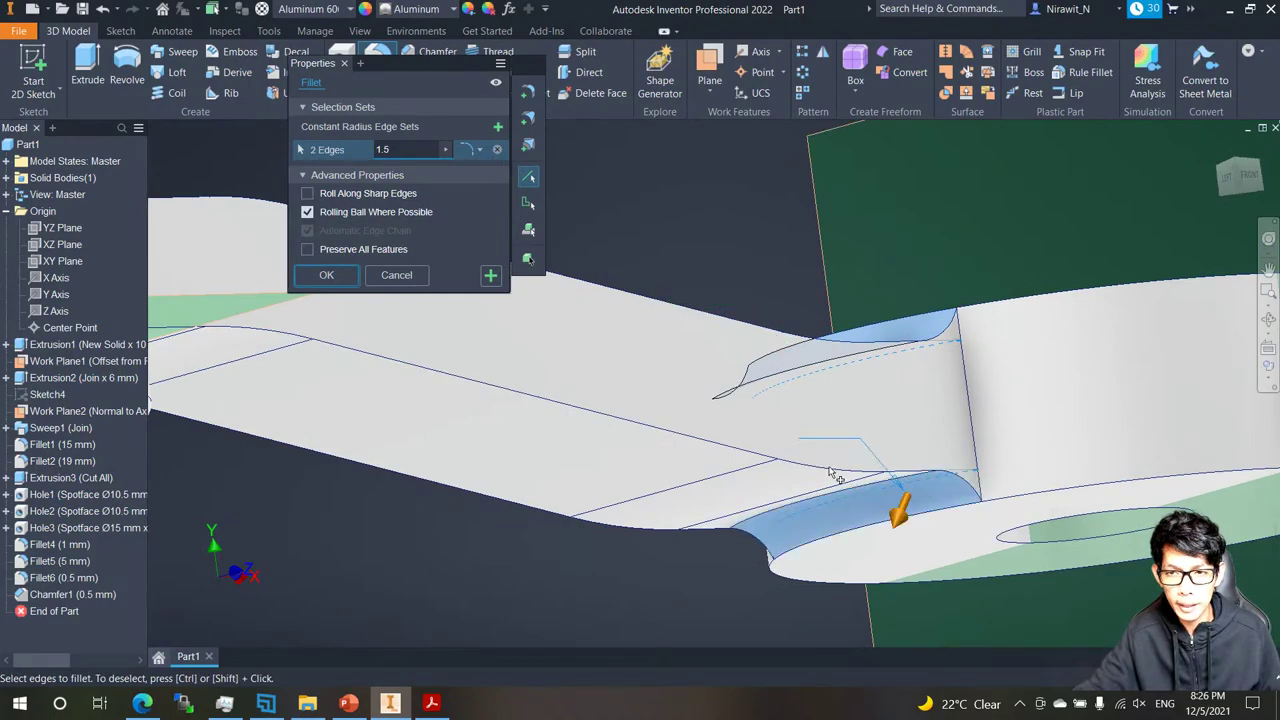
{"action": "middle_click_drag", "start_coordinate": [830, 472], "coordinate": [763, 457], "text": "shift"}
{"action": "left_click", "coordinate": [797, 527]}
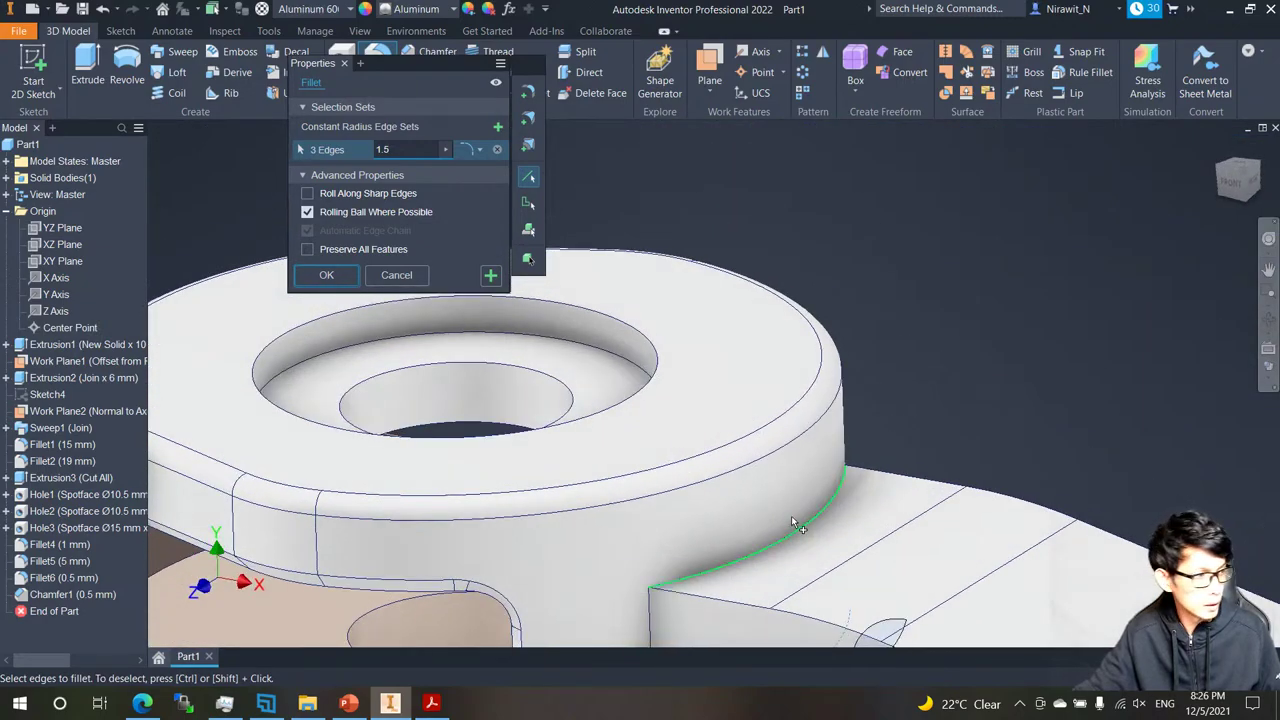
{"action": "left_click", "coordinate": [795, 523]}
{"action": "scroll", "coordinate": [720, 432], "scroll_direction": "down", "scroll_amount": 3}
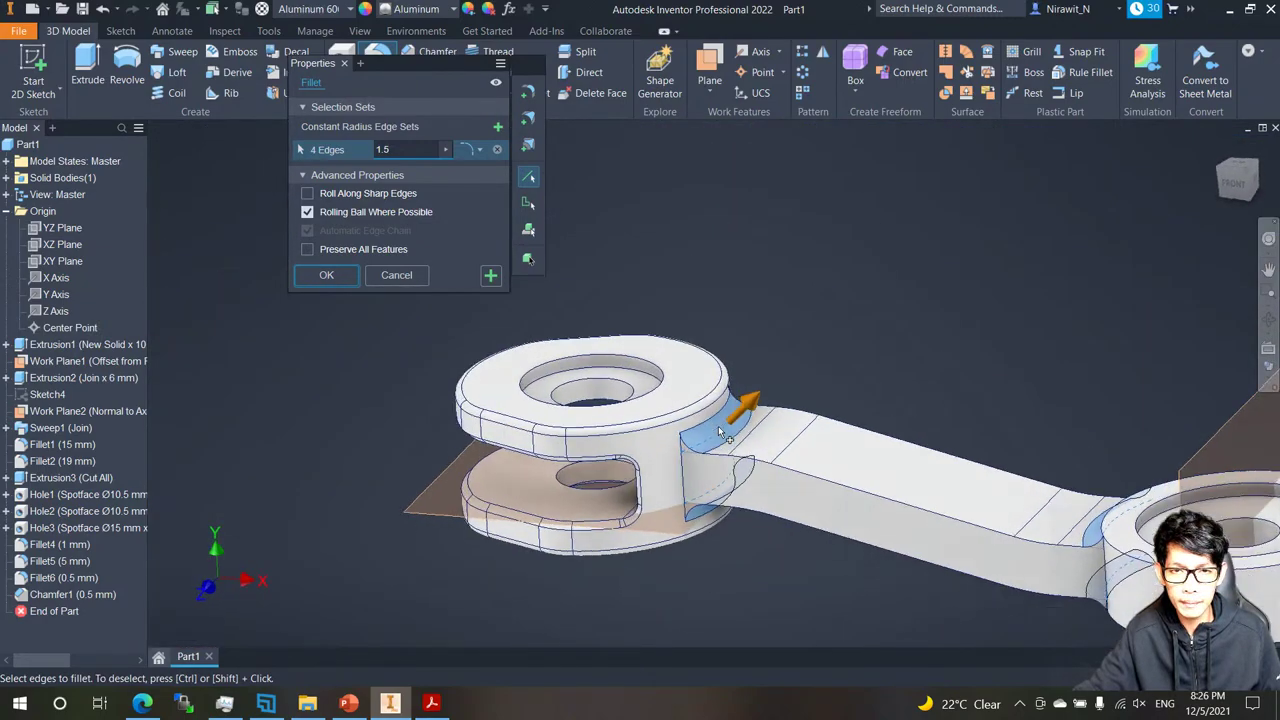
{"action": "middle_click_drag", "start_coordinate": [719, 428], "coordinate": [748, 415], "text": "shift"}
{"action": "scroll", "coordinate": [745, 385], "scroll_direction": "up", "scroll_amount": 4}
{"action": "left_click", "coordinate": [491, 277]}
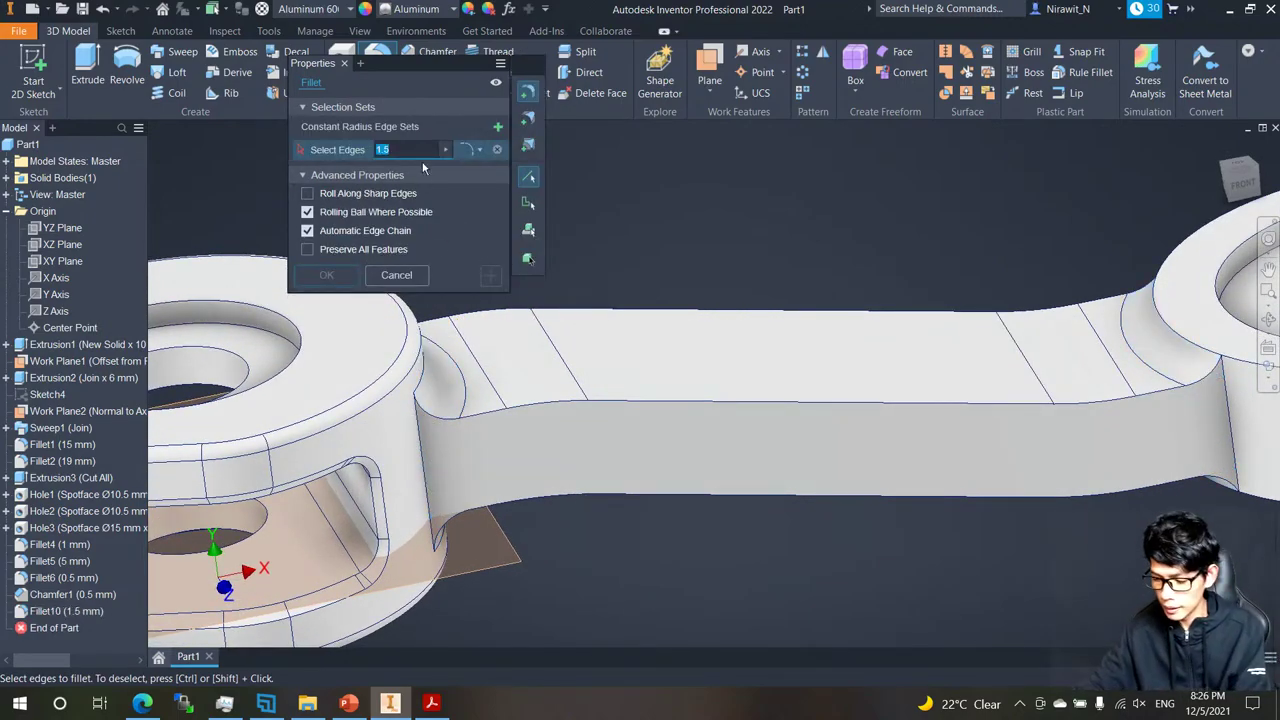
{"action": "type", "text": "8"}
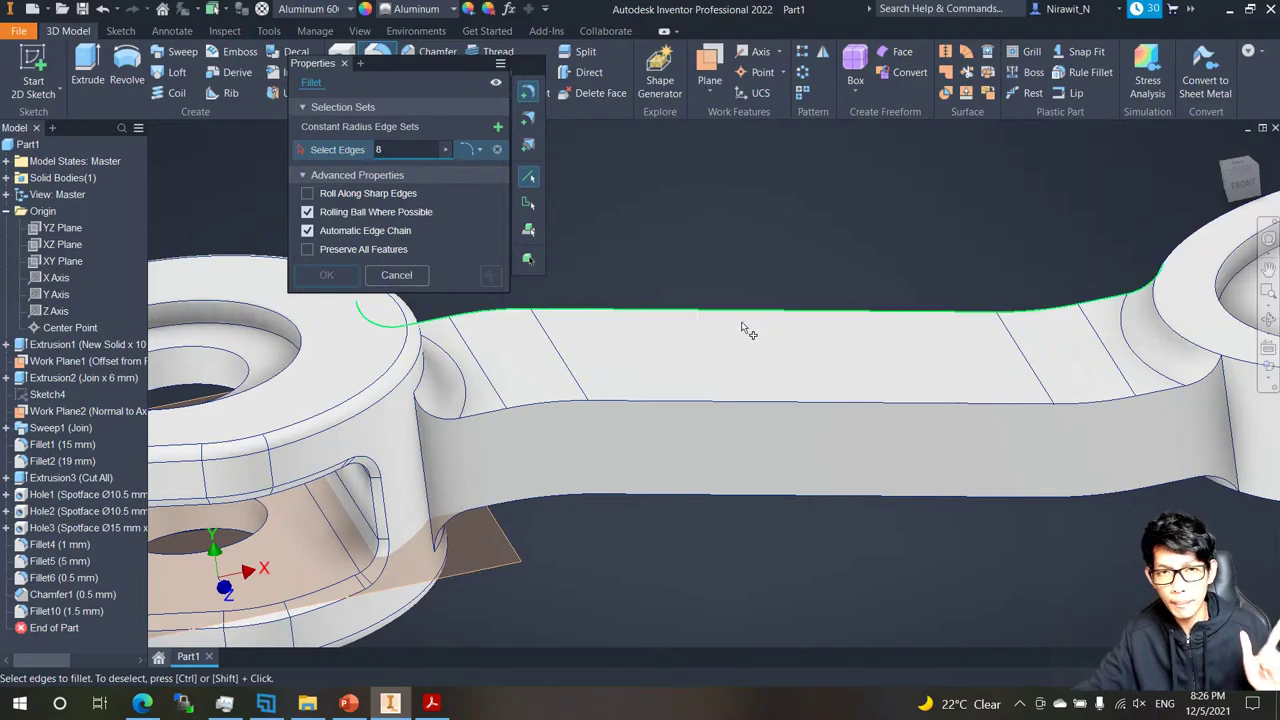
{"action": "scroll", "coordinate": [1140, 436], "scroll_direction": "down", "scroll_amount": 3}
{"action": "middle_click_drag", "start_coordinate": [1086, 440], "coordinate": [1010, 368], "text": "shift"}
{"action": "scroll", "coordinate": [990, 430], "scroll_direction": "up", "scroll_amount": 2}
{"action": "scroll", "coordinate": [1060, 440], "scroll_direction": "down", "scroll_amount": 1}
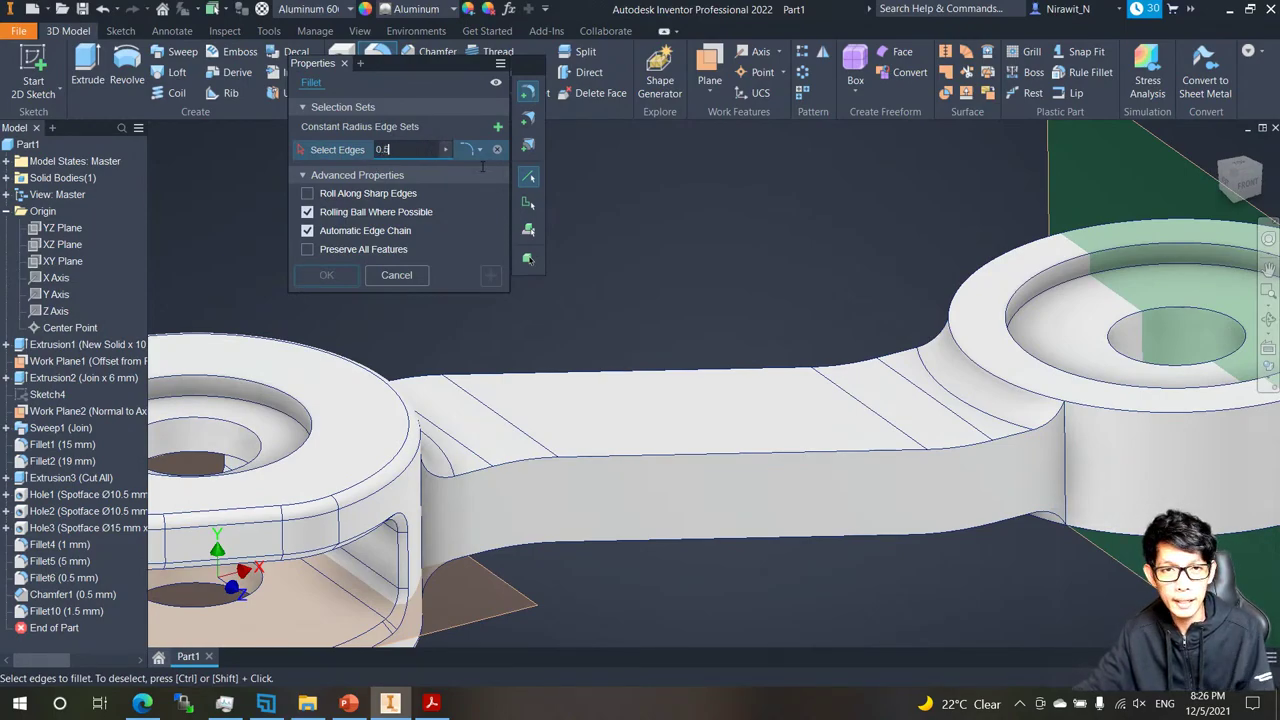
{"action": "left_click", "coordinate": [1091, 404]}
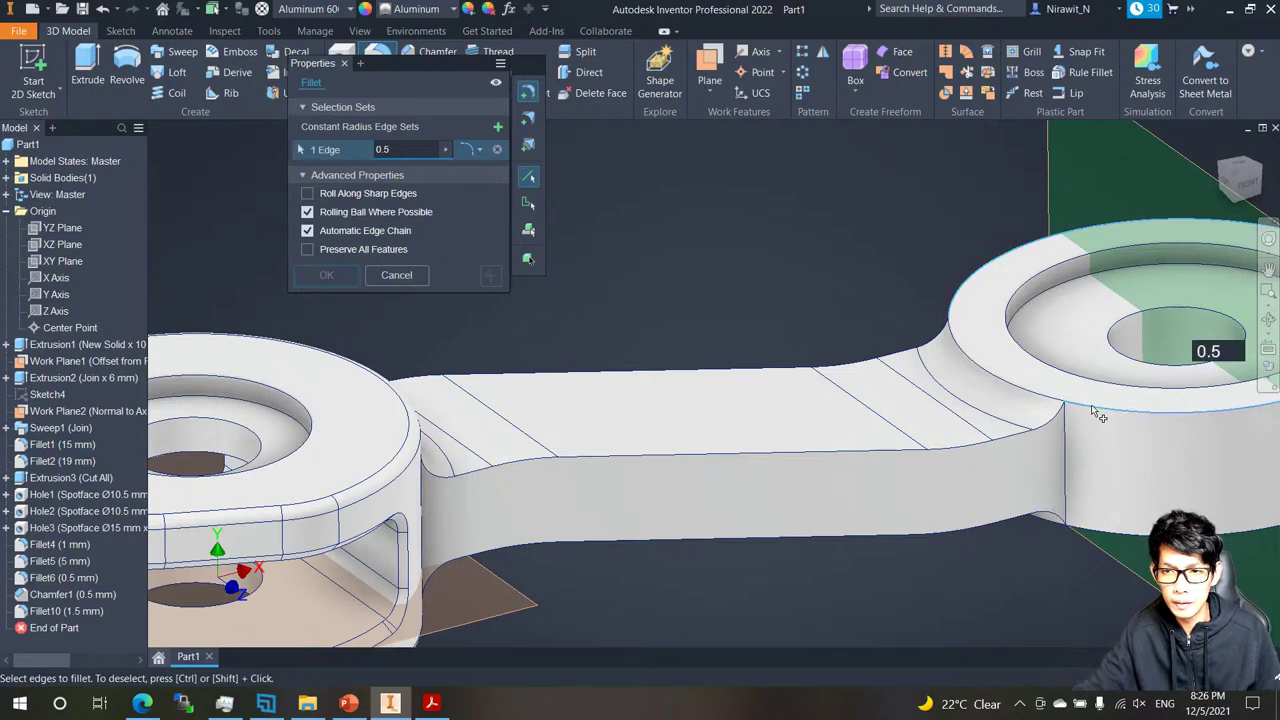
{"action": "scroll", "coordinate": [1025, 383], "scroll_direction": "down", "scroll_amount": 3}
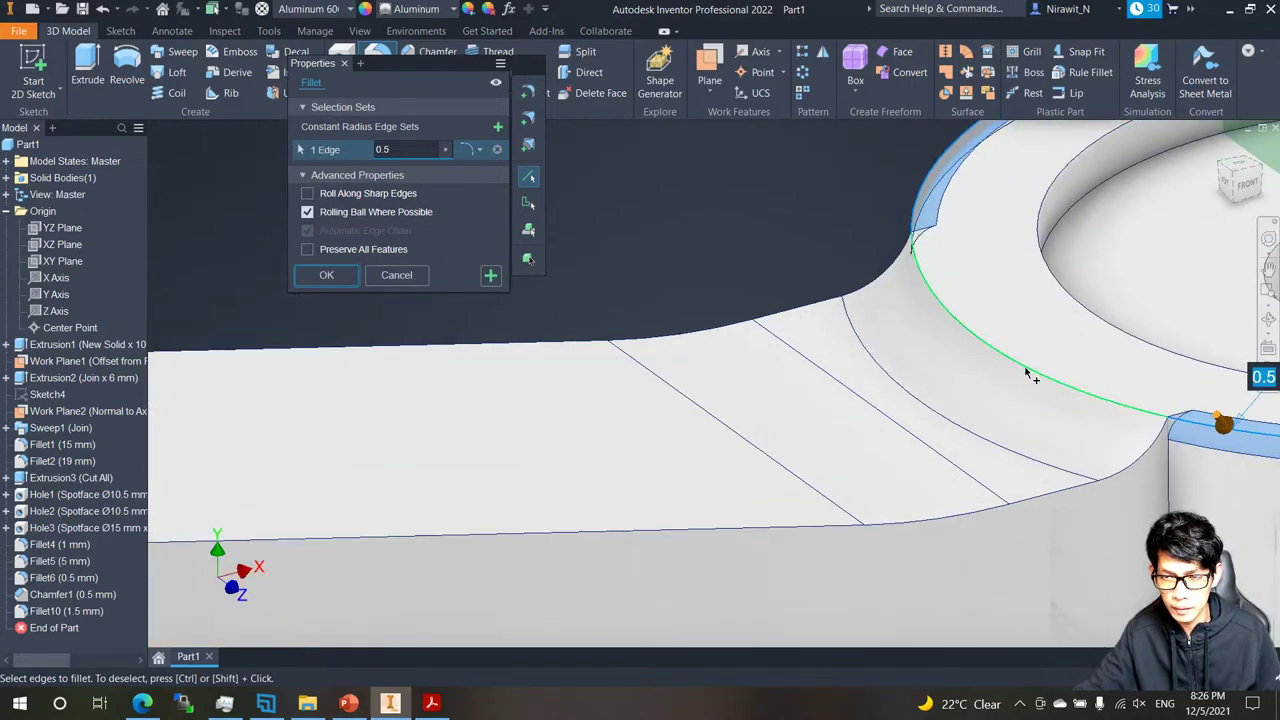
{"action": "left_click", "coordinate": [1040, 396]}
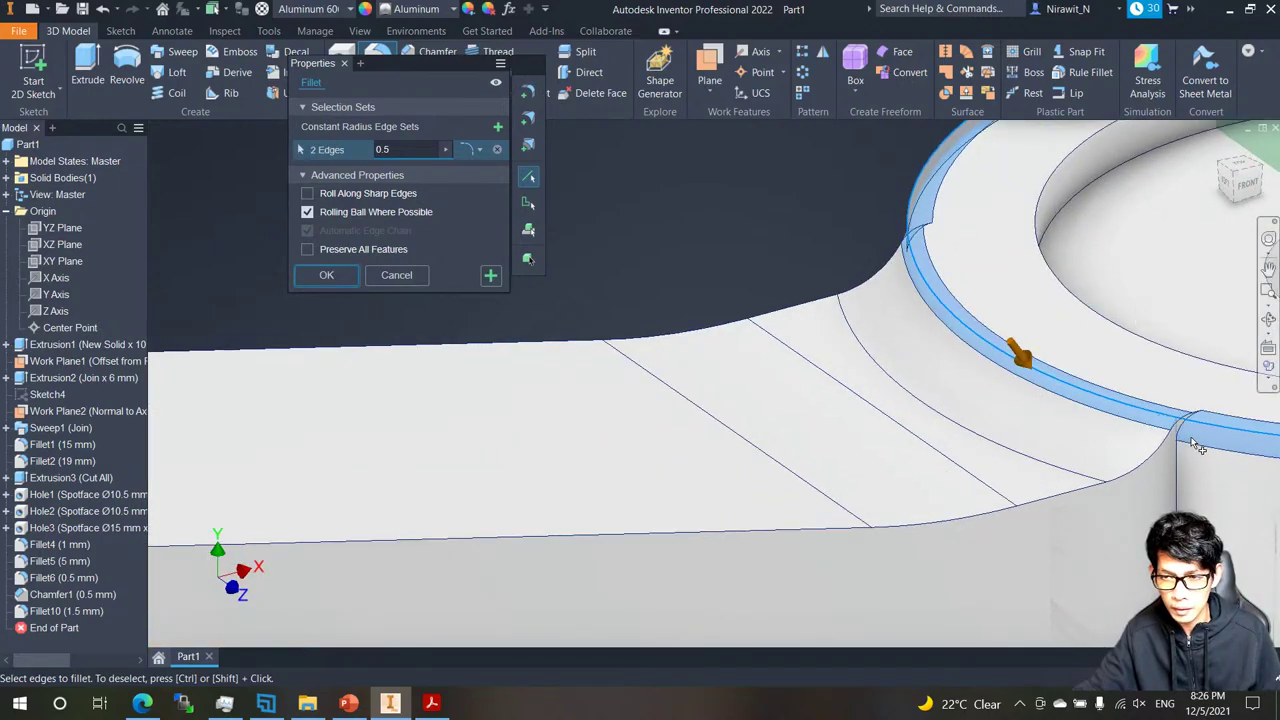
{"action": "scroll", "coordinate": [1170, 440], "scroll_direction": "down", "scroll_amount": 5}
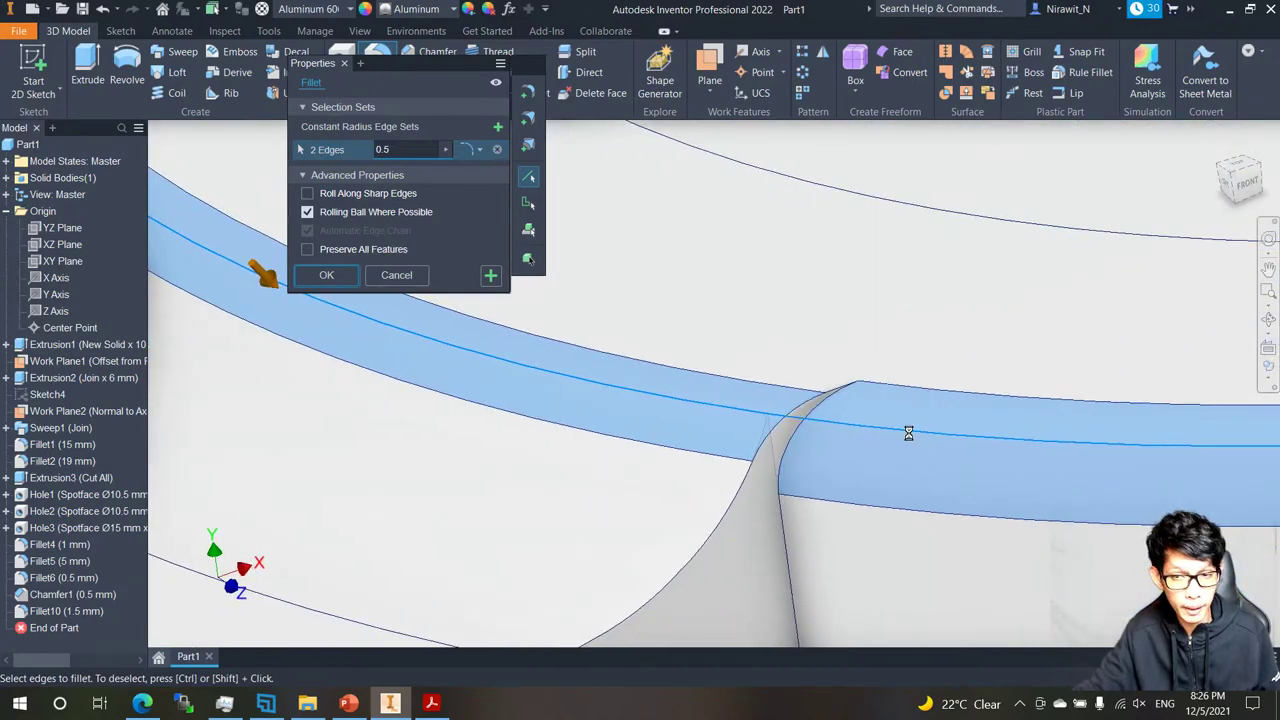
{"action": "key", "text": "ctrl+1"}
{"action": "left_click", "coordinate": [640, 360]}
{"action": "mouse_move", "coordinate": [806, 124]}
{"action": "left_mouse_down"}
{"action": "mouse_move", "coordinate": [324, 304]}
{"action": "mouse_move", "coordinate": [563, 90]}
{"action": "left_mouse_up"}
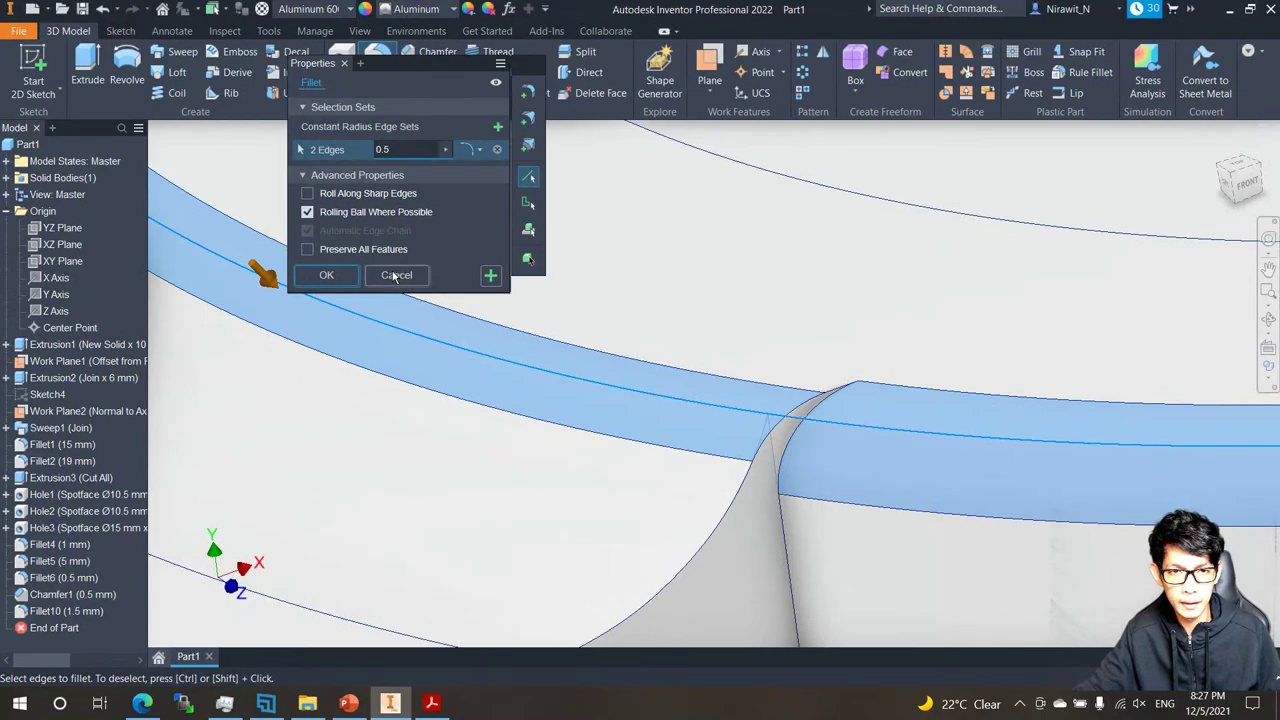
{"action": "scroll", "coordinate": [571, 357], "scroll_direction": "down", "scroll_amount": 5}
{"action": "left_click", "coordinate": [404, 279]}
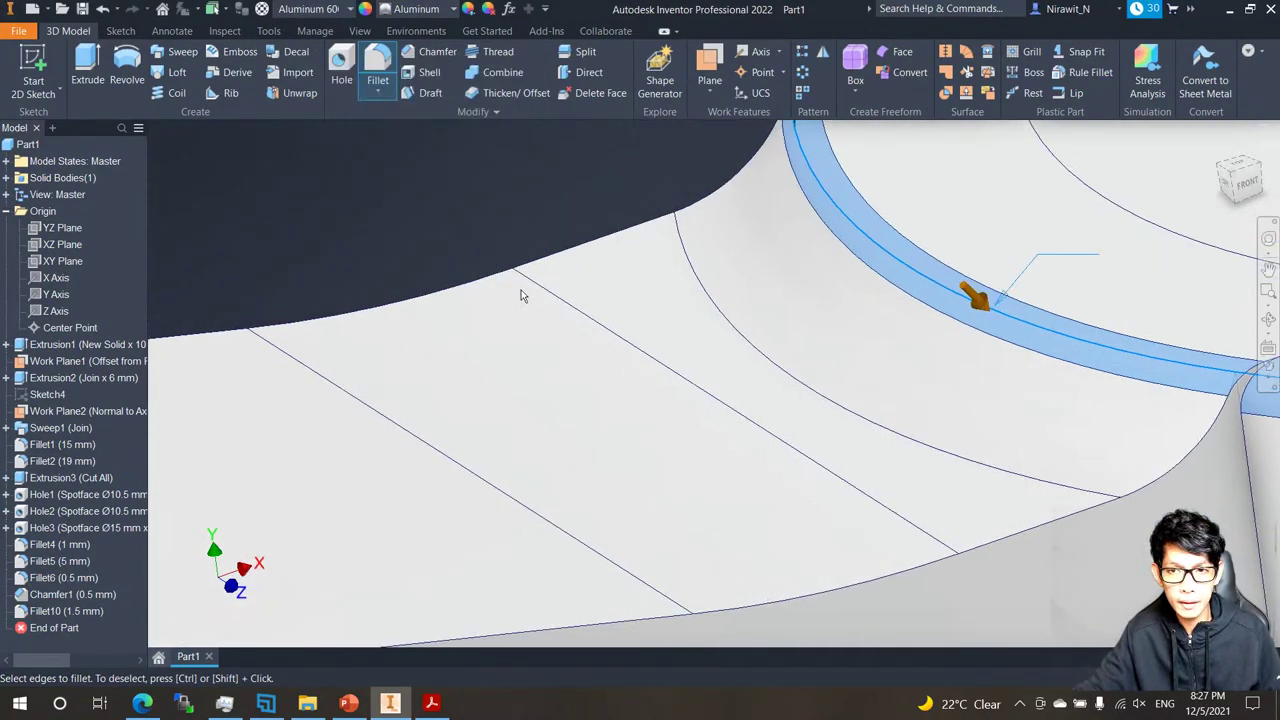
Fillet three of the vertical edges where the arm's sides meet the two bosses with an 8 mm radius.
{"action": "scroll", "coordinate": [812, 300], "scroll_direction": "down", "scroll_amount": 3}
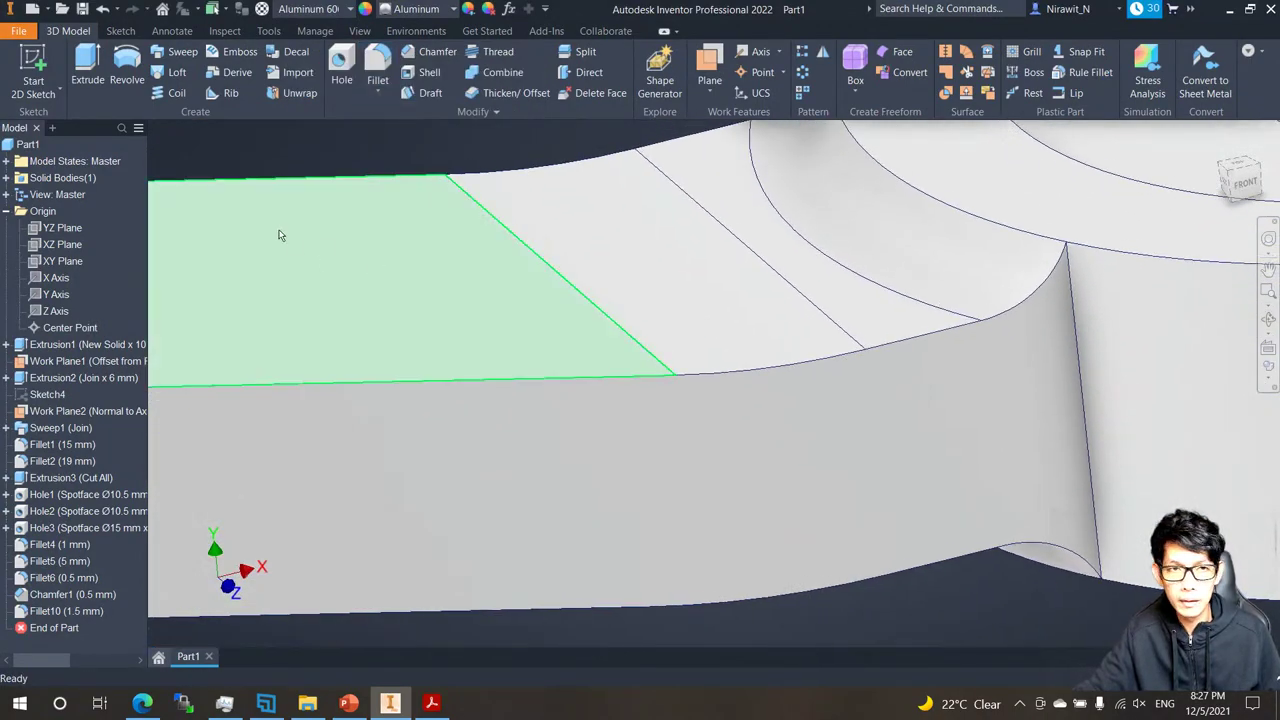
{"action": "left_click", "coordinate": [377, 70]}
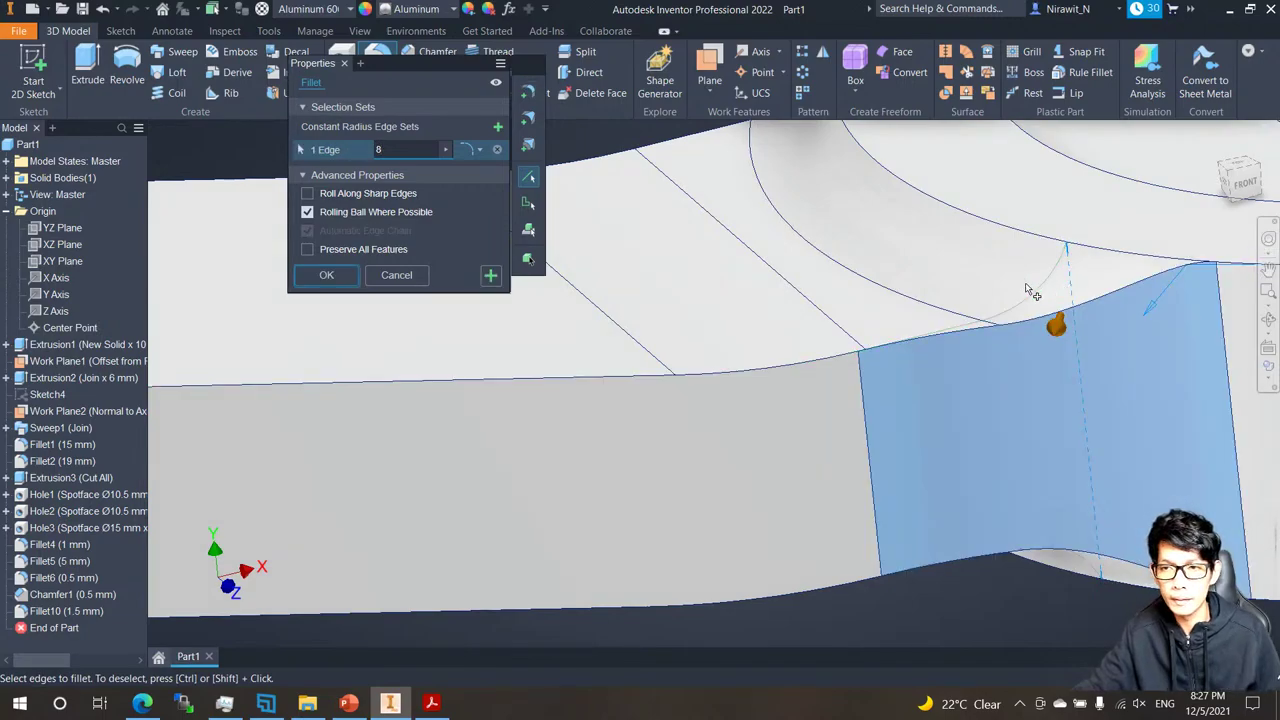
{"action": "scroll", "coordinate": [1026, 288], "scroll_direction": "down", "scroll_amount": 3}
{"action": "mouse_move", "coordinate": [1023, 286]}
{"action": "middle_mouse_down", "text": "shift"}
{"action": "mouse_move", "coordinate": [1010, 262]}
{"action": "mouse_move", "coordinate": [1020, 280]}
{"action": "middle_mouse_up", "text": "shift"}
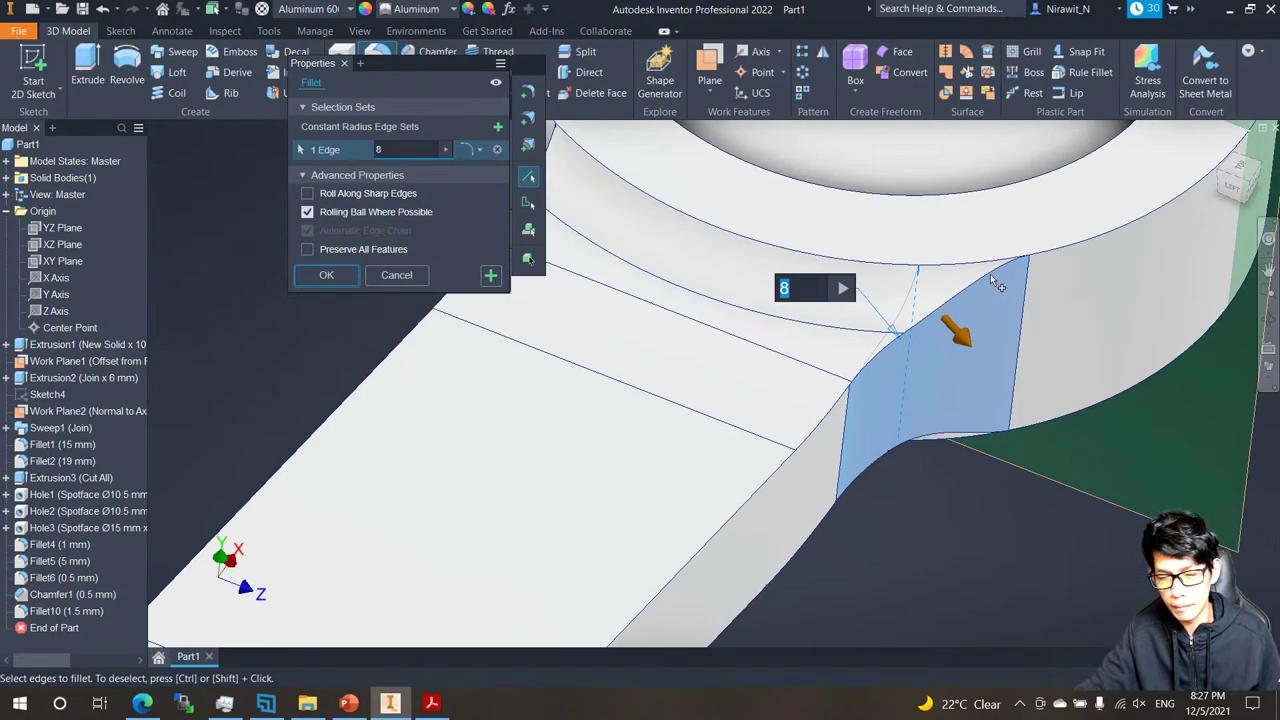
{"action": "middle_click_drag", "start_coordinate": [968, 276], "coordinate": [828, 356], "text": "shift"}
{"action": "left_click", "coordinate": [705, 340]}
{"action": "left_click", "coordinate": [654, 340]}
{"action": "left_click", "coordinate": [651, 338]}
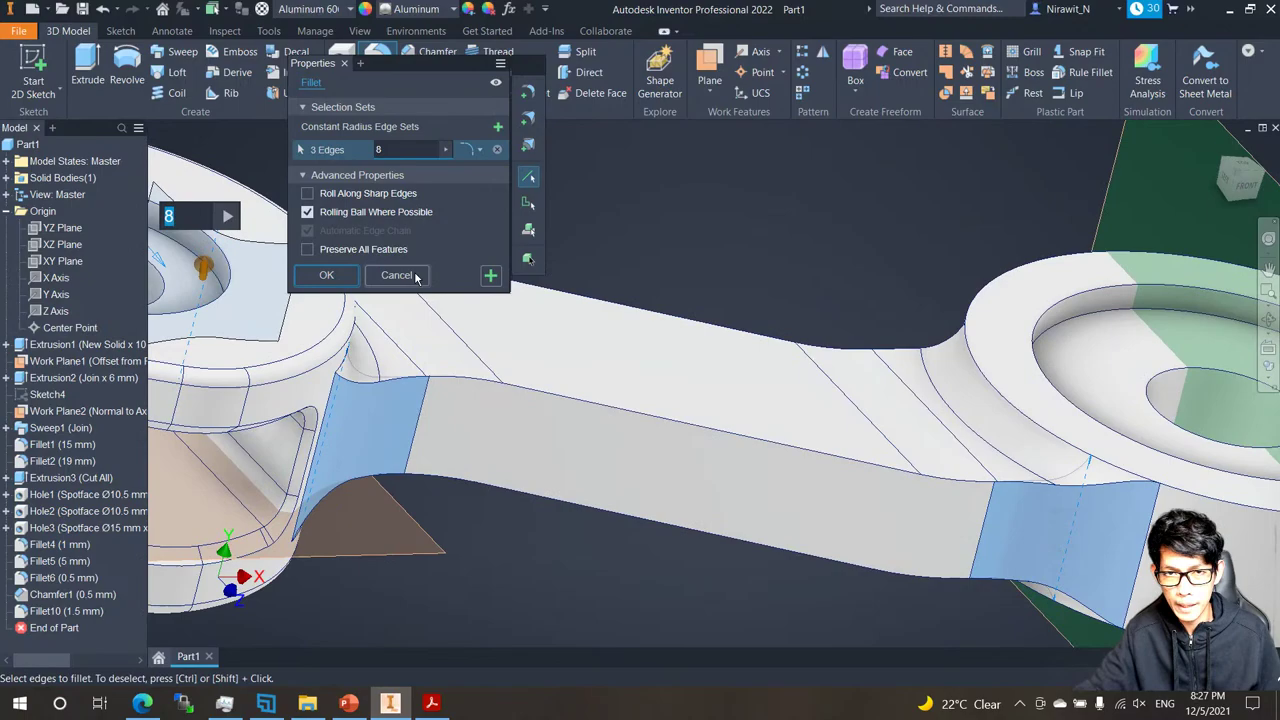
{"action": "left_click", "coordinate": [327, 275]}
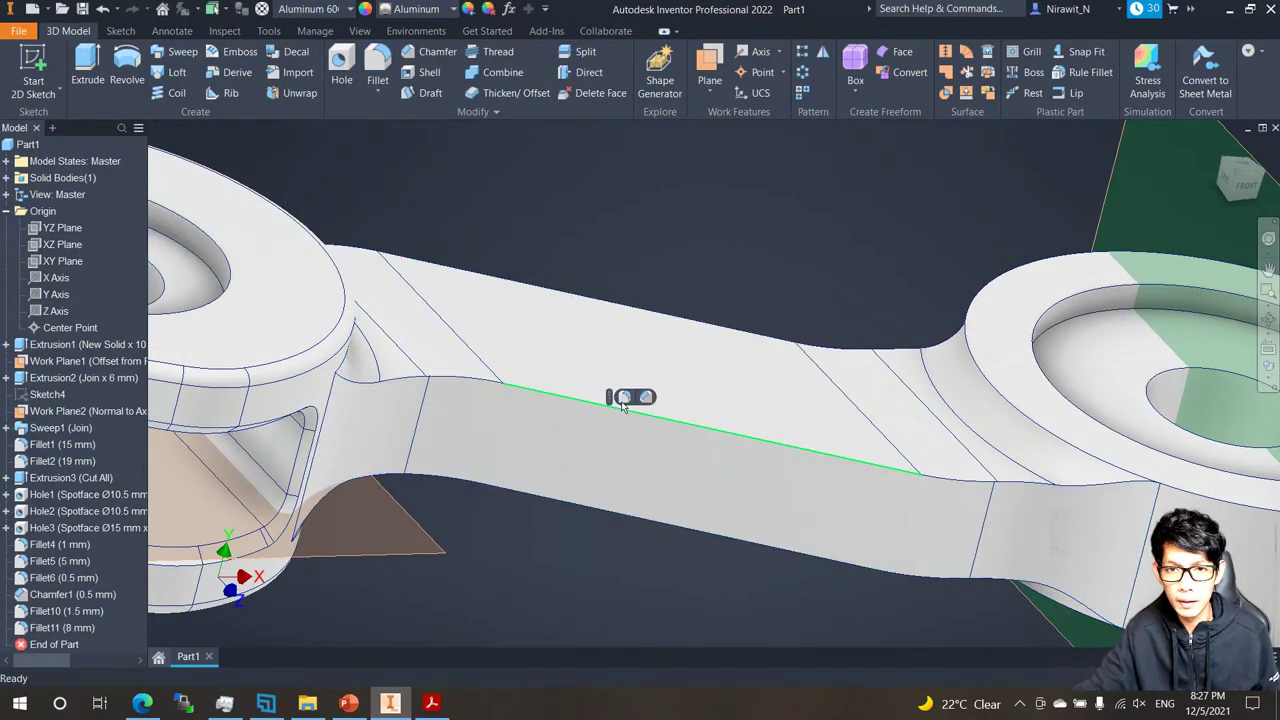
Fillet the upper and lower long edge chains on the arm's front side with a 0.5 mm radius.
{"action": "key", "text": "f"}
{"action": "left_click", "coordinate": [632, 388]}
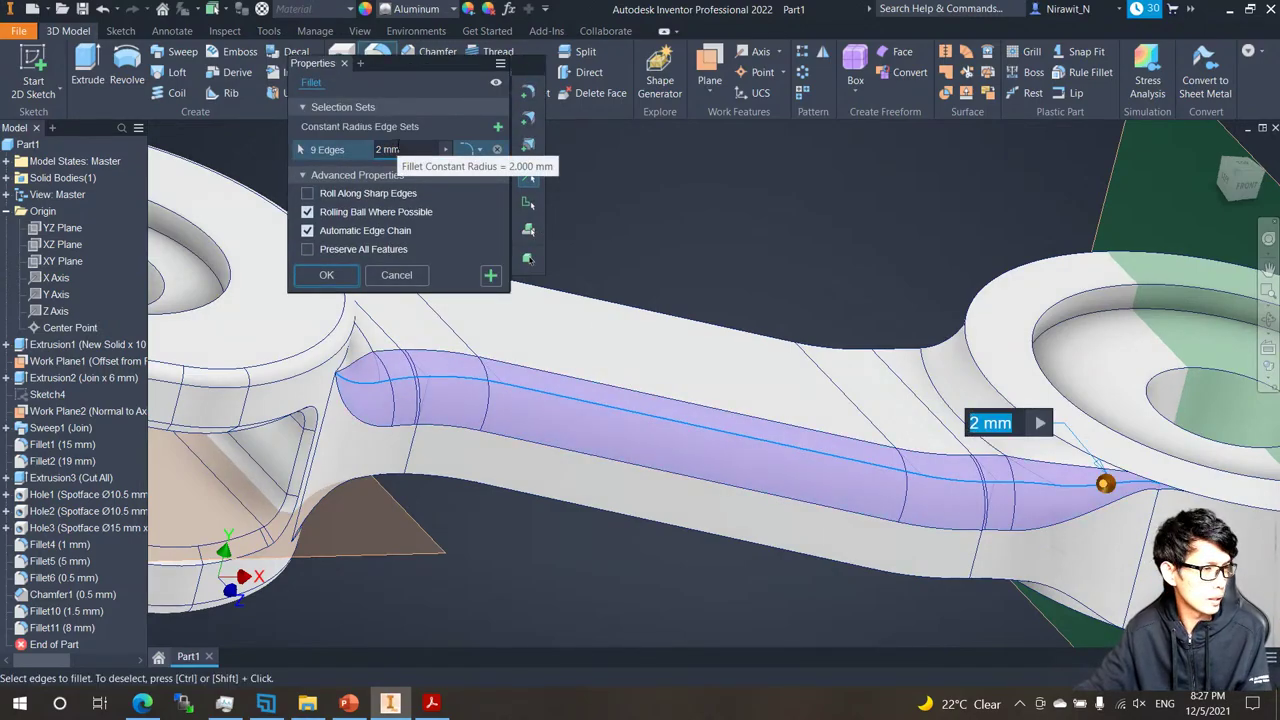
{"action": "left_click", "coordinate": [415, 150]}
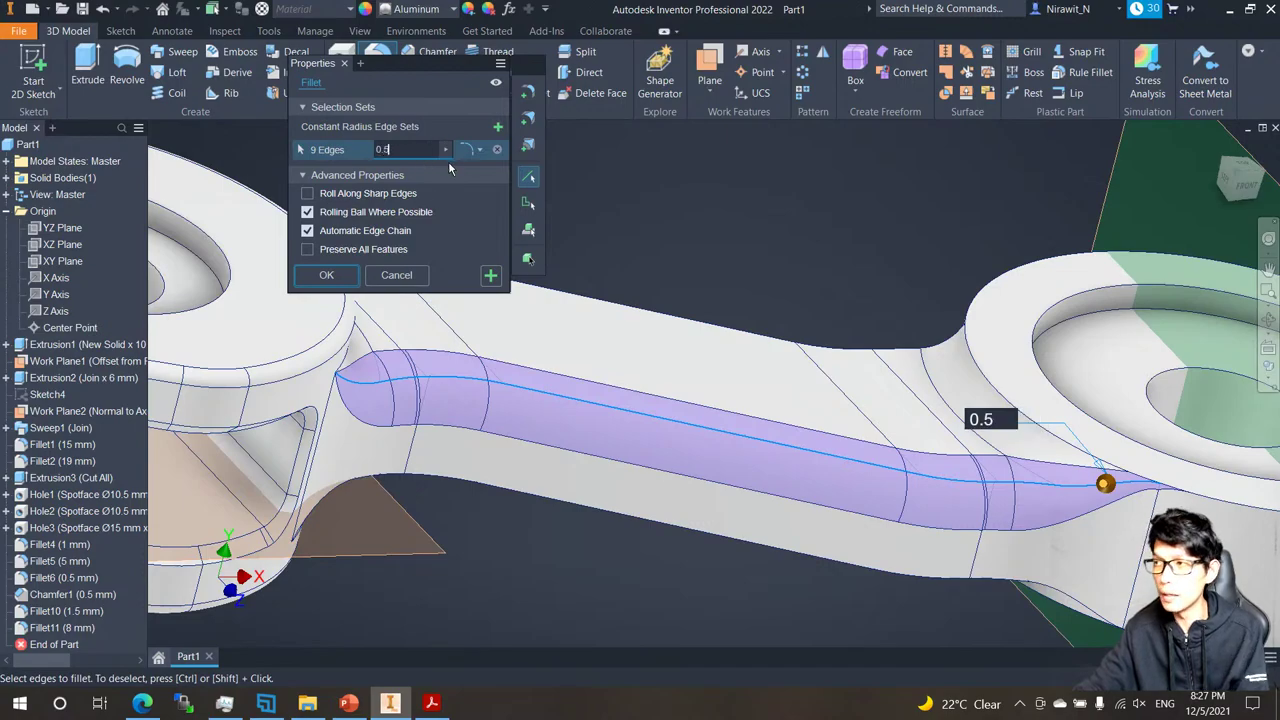
{"action": "scroll", "coordinate": [912, 392], "scroll_direction": "up", "scroll_amount": 3}
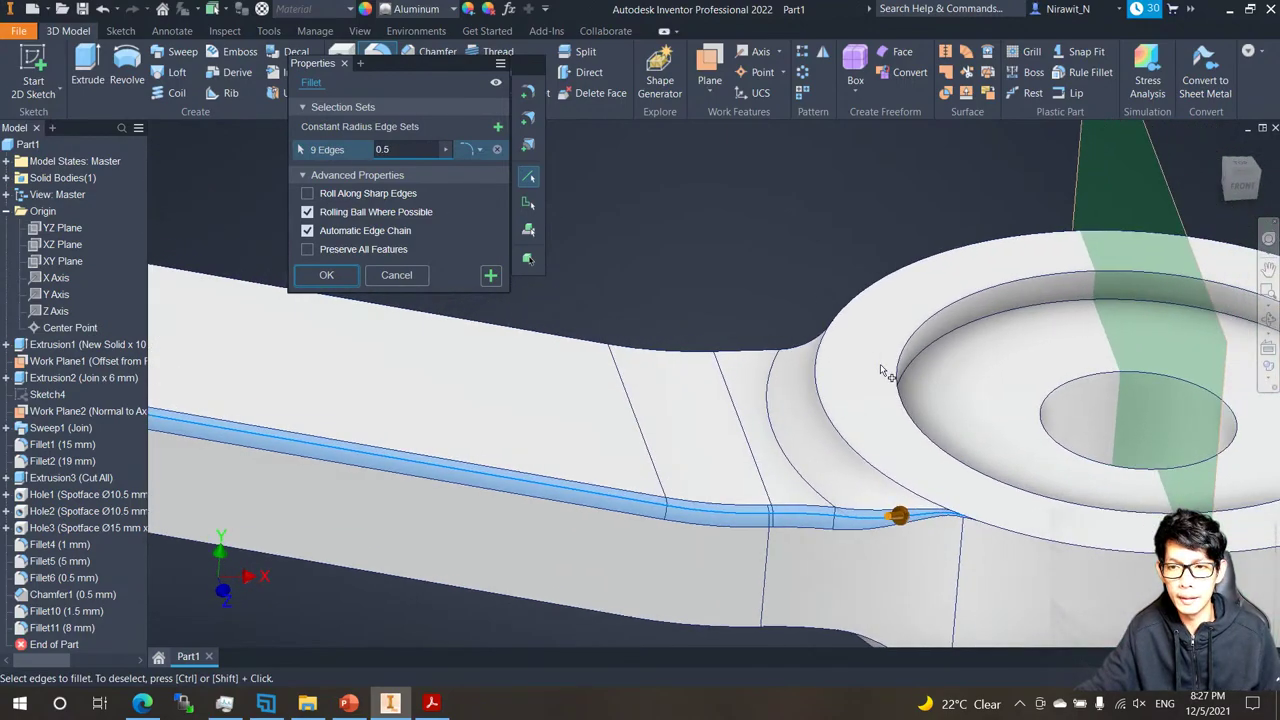
{"action": "scroll", "coordinate": [955, 540], "scroll_direction": "up", "scroll_amount": 5}
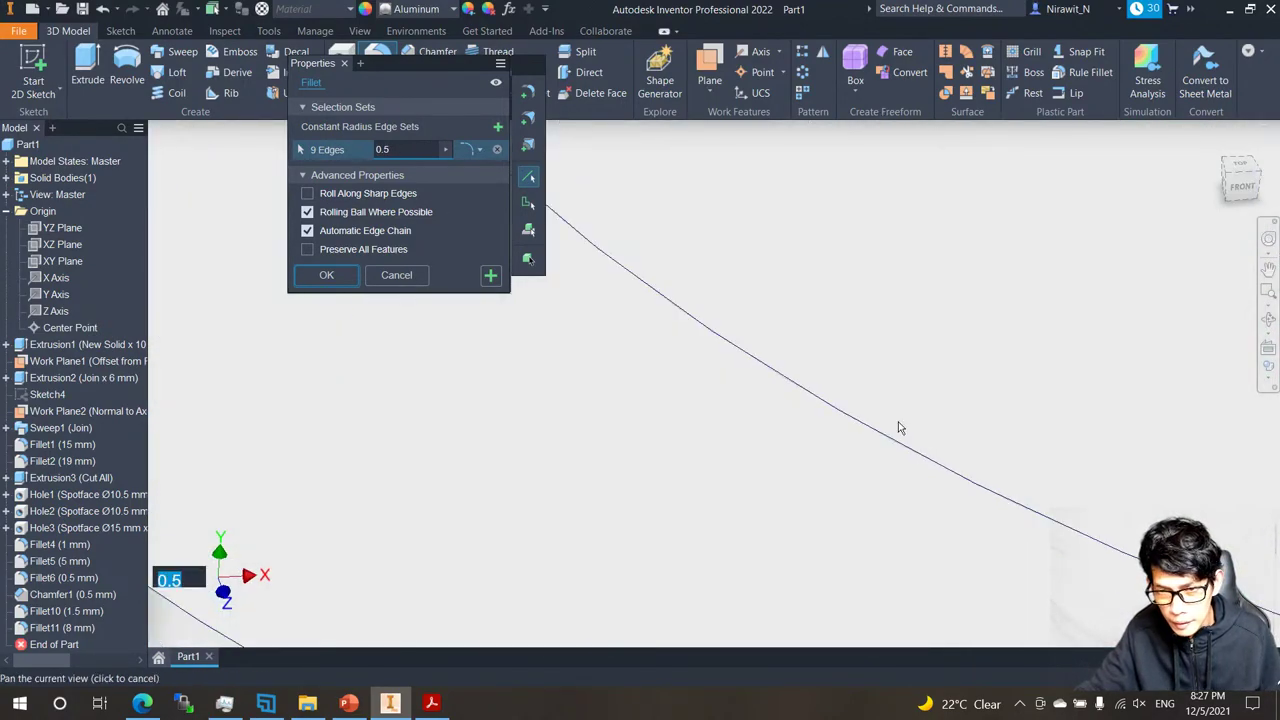
{"action": "middle_click_drag", "start_coordinate": [929, 456], "coordinate": [121, 425]}
{"action": "scroll", "coordinate": [902, 322], "scroll_direction": "down", "scroll_amount": 5}
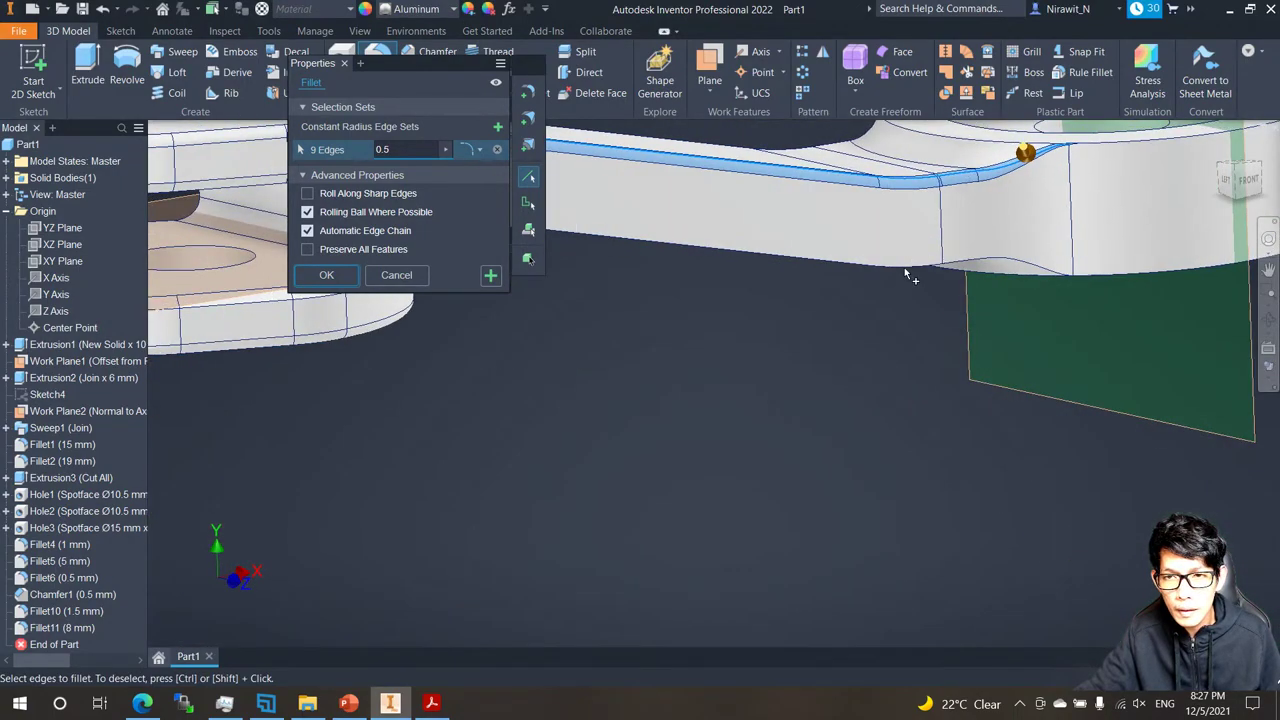
{"action": "left_click", "coordinate": [906, 282]}
{"action": "middle_click_drag", "start_coordinate": [913, 282], "coordinate": [1058, 368], "text": "shift"}
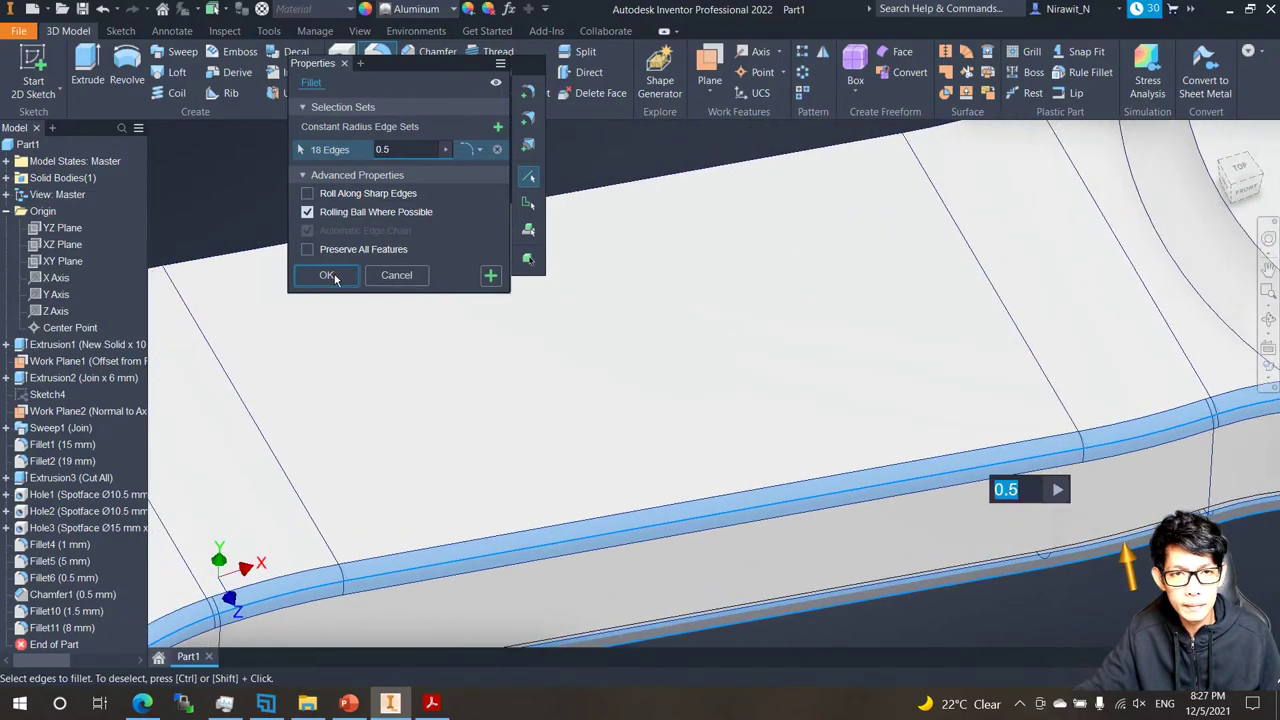
{"action": "left_click", "coordinate": [330, 277]}
{"action": "key", "text": "Return"}
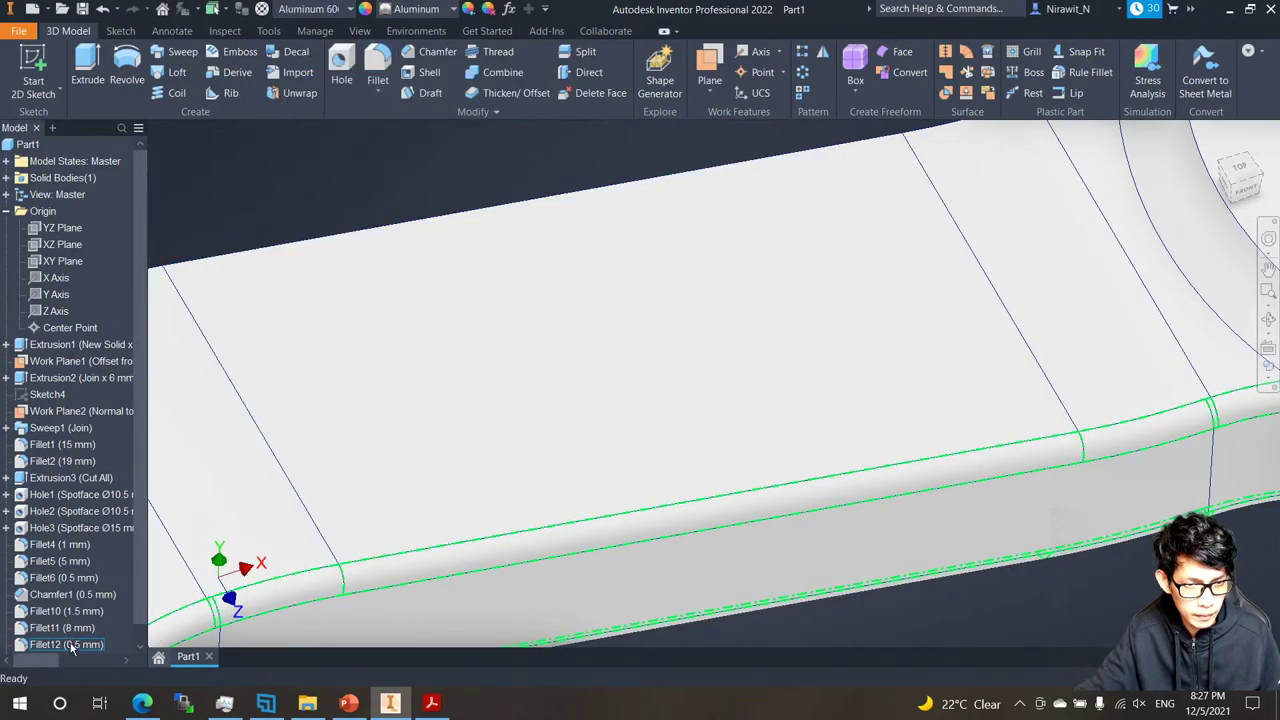
Edit the 8 mm fillet to include the missing fourth vertical edge at the back of the unslotted boss.
{"action": "double_click", "coordinate": [62, 627]}
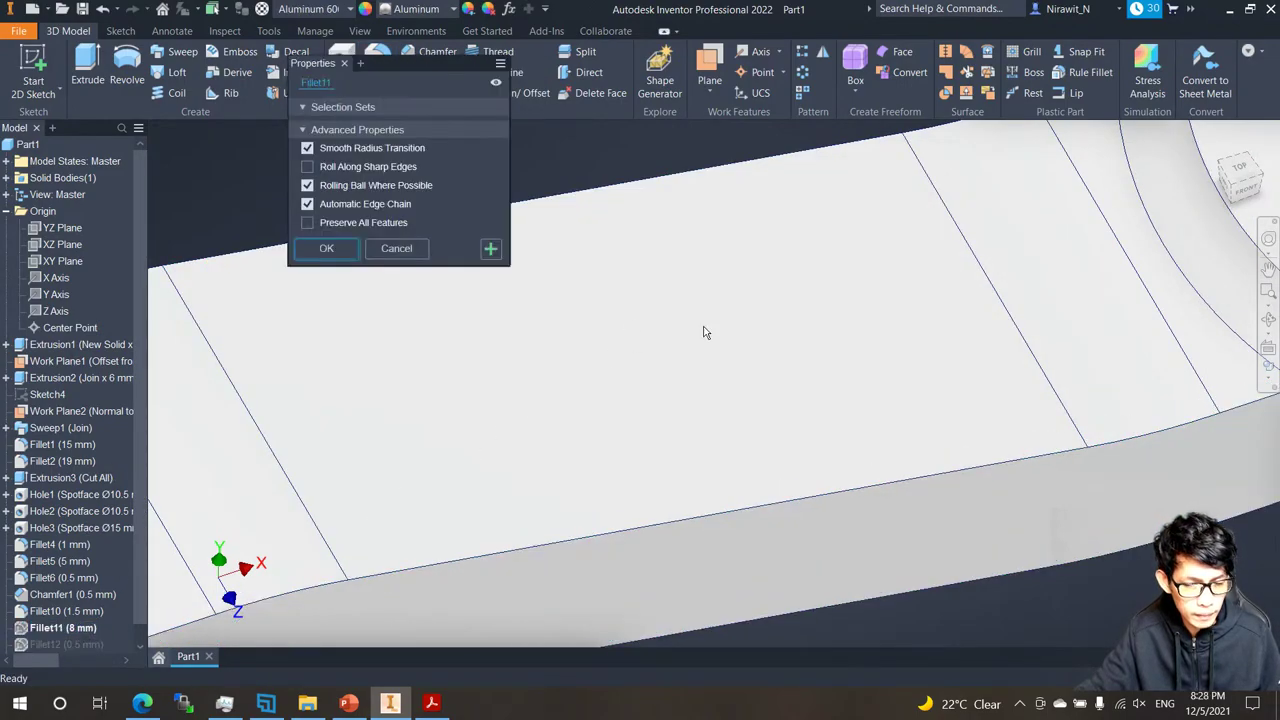
{"action": "scroll", "coordinate": [924, 324], "scroll_direction": "up", "scroll_amount": 1}
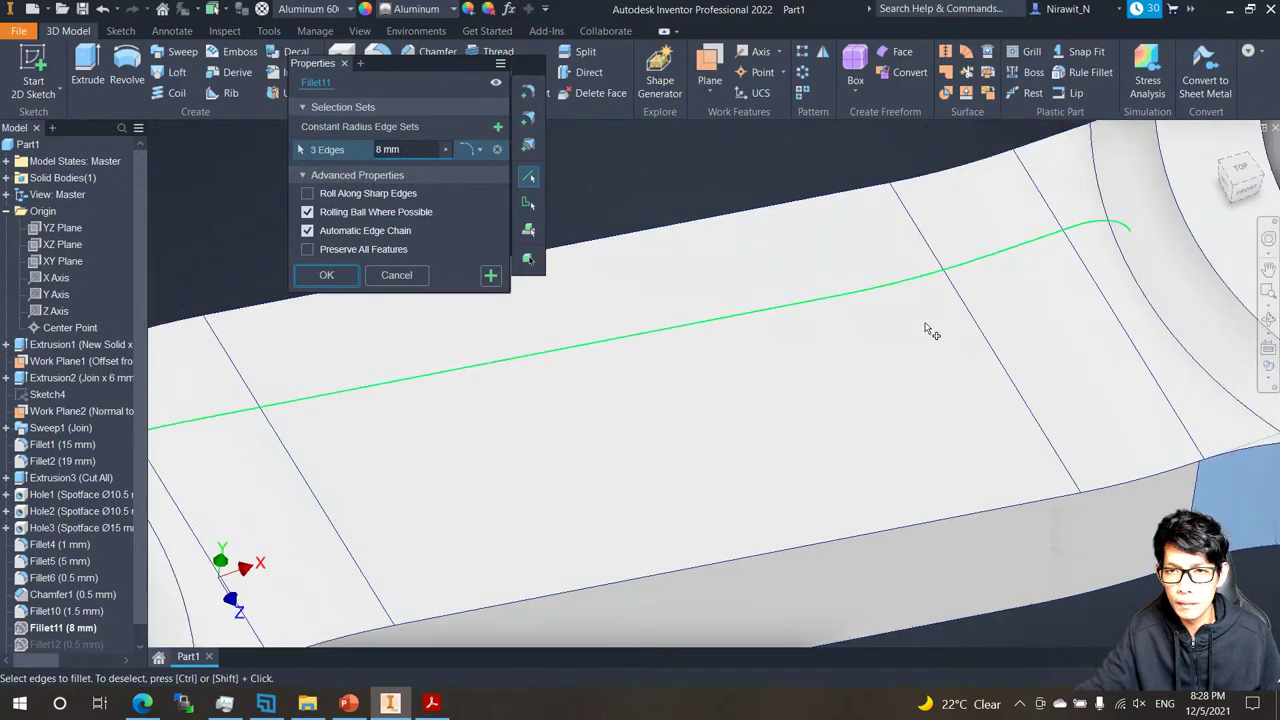
{"action": "middle_click_drag", "start_coordinate": [925, 325], "coordinate": [732, 431]}
{"action": "scroll", "coordinate": [935, 316], "scroll_direction": "up", "scroll_amount": 4}
{"action": "left_click", "coordinate": [1030, 382]}
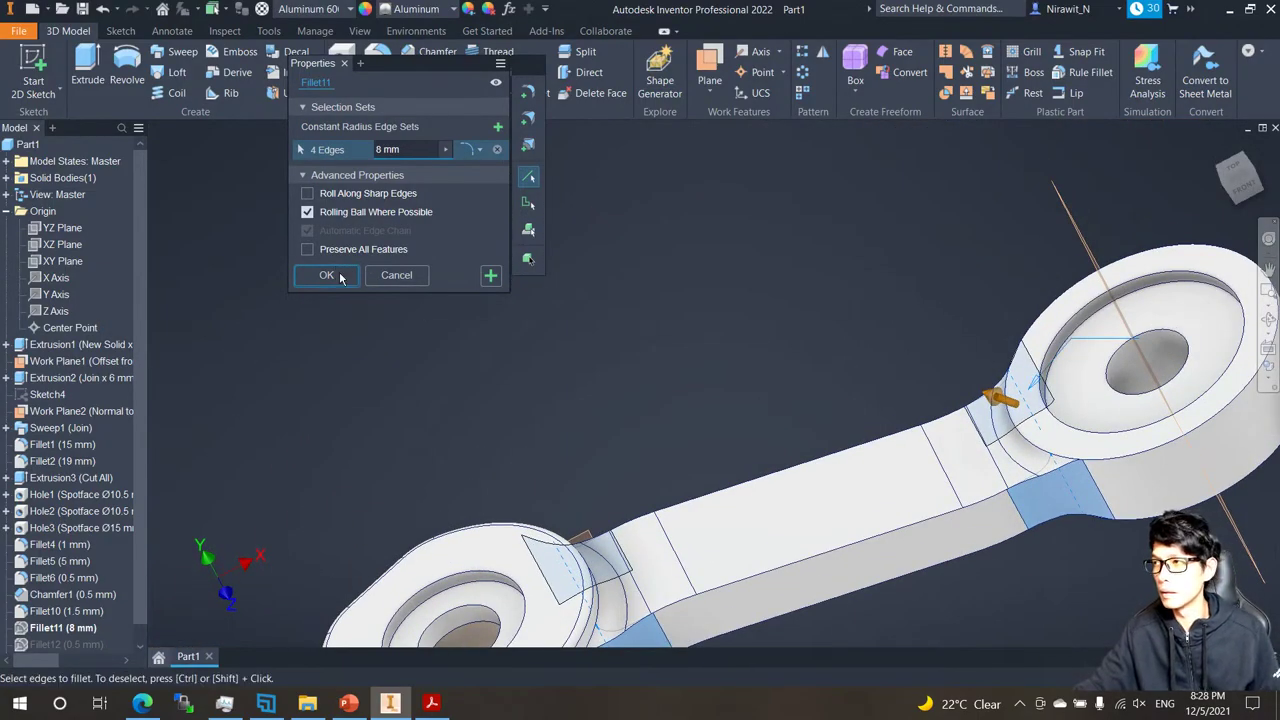
{"action": "left_click", "coordinate": [329, 275]}
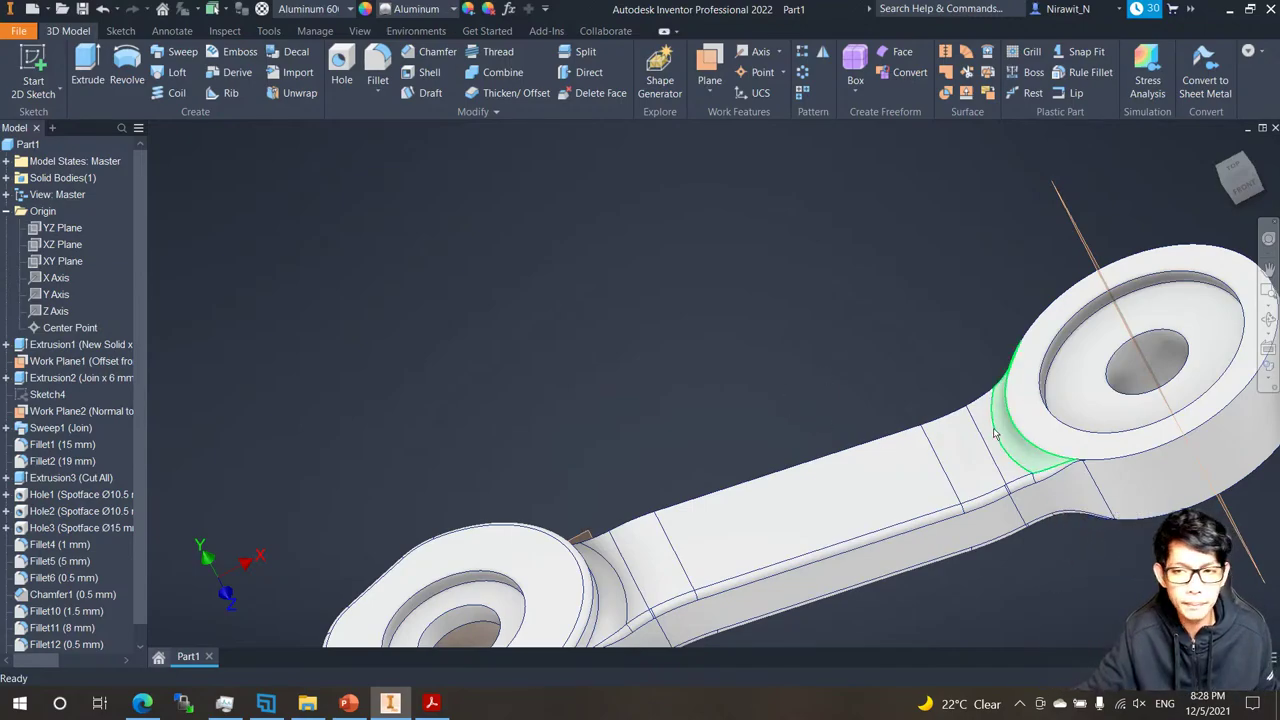
Try to fillet the unslotted boss's upper outer rim with a 0.5 mm radius.
{"action": "middle_click_drag", "start_coordinate": [980, 393], "coordinate": [947, 342], "text": "shift"}
{"action": "middle_click_drag", "start_coordinate": [1083, 420], "coordinate": [985, 412]}
{"action": "scroll", "coordinate": [869, 383], "scroll_direction": "down", "scroll_amount": 1}
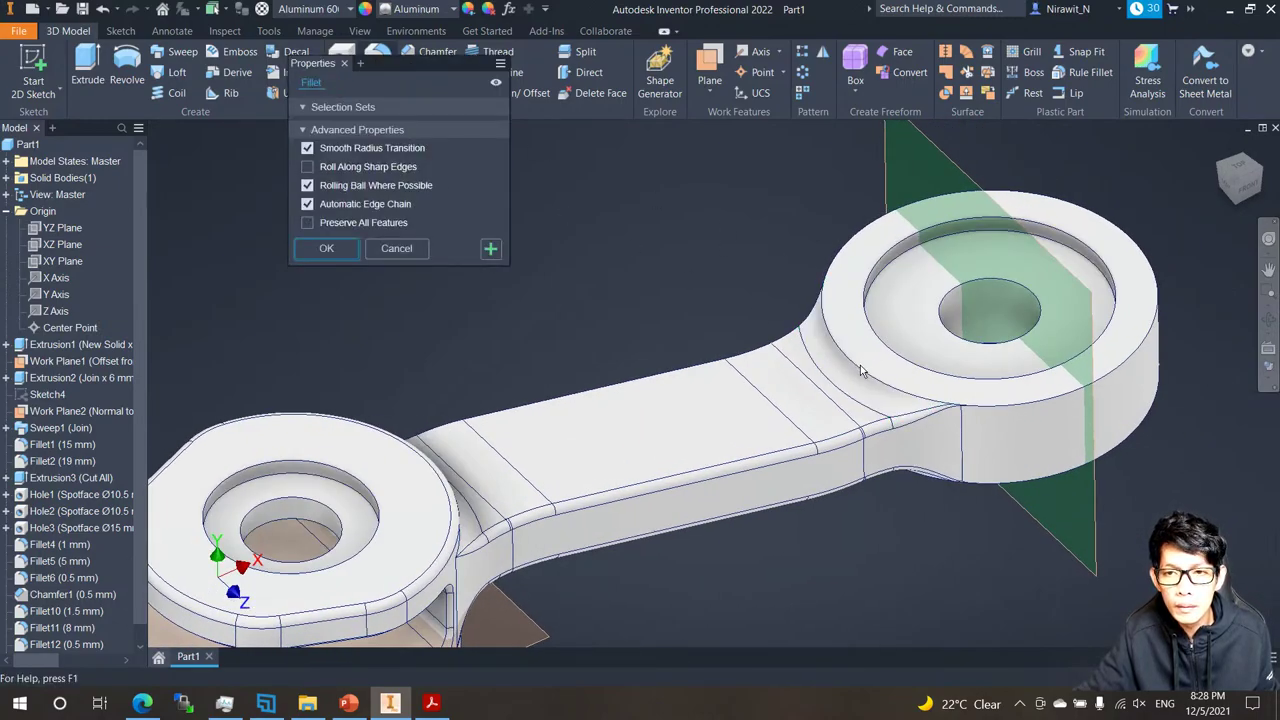
{"action": "left_click", "coordinate": [866, 378]}
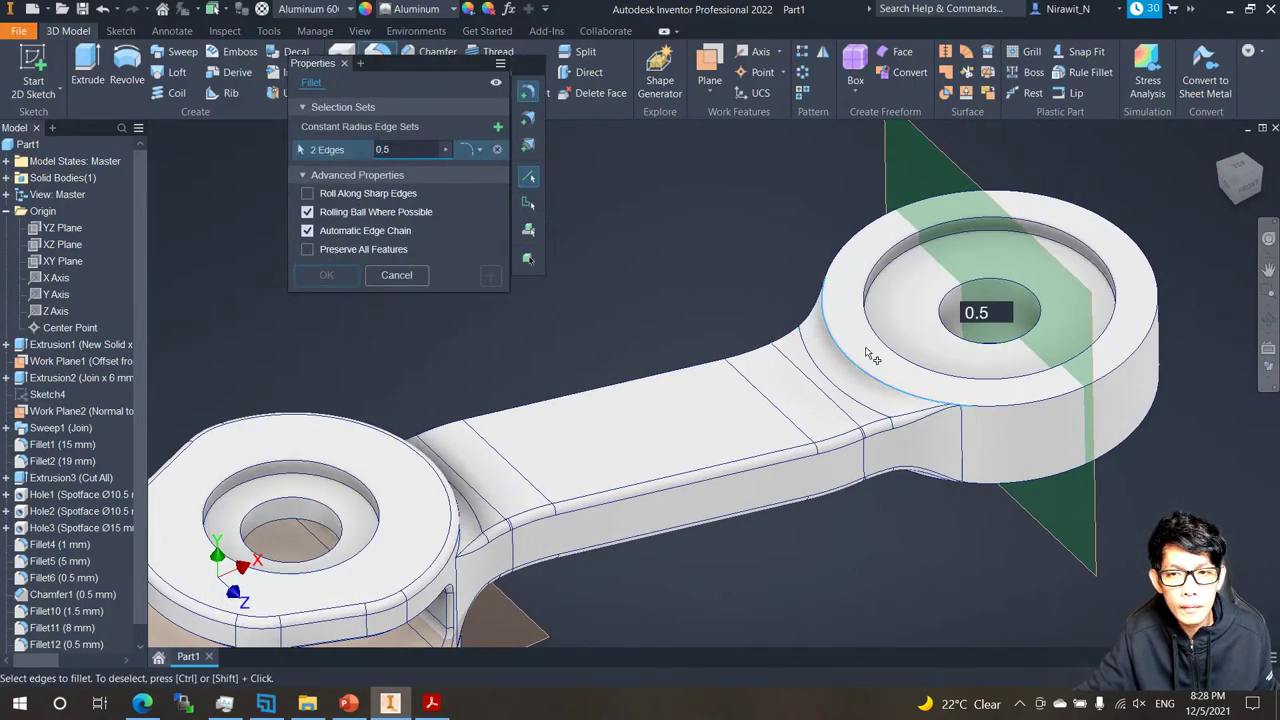
{"action": "scroll", "coordinate": [1045, 418], "scroll_direction": "up", "scroll_amount": 2}
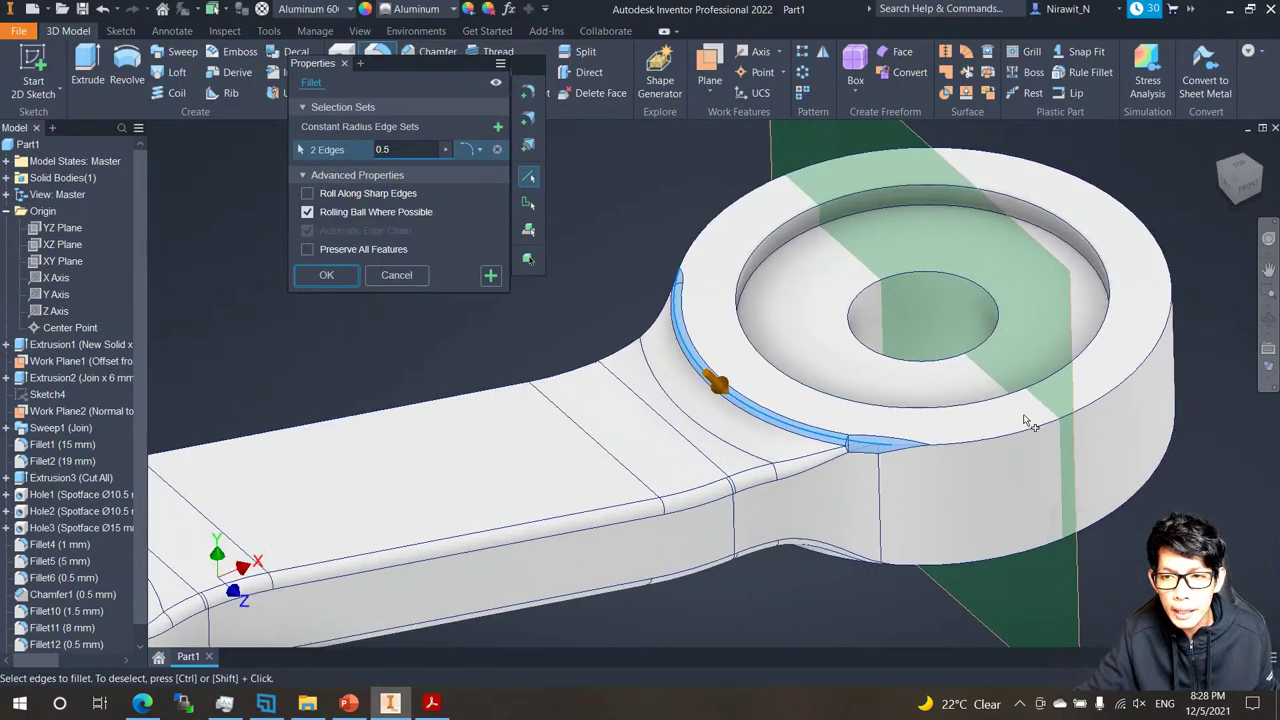
{"action": "left_click", "coordinate": [962, 446]}
{"action": "scroll", "coordinate": [880, 450], "scroll_direction": "up", "scroll_amount": 1}
{"action": "scroll", "coordinate": [880, 450], "scroll_direction": "up", "scroll_amount": 2}
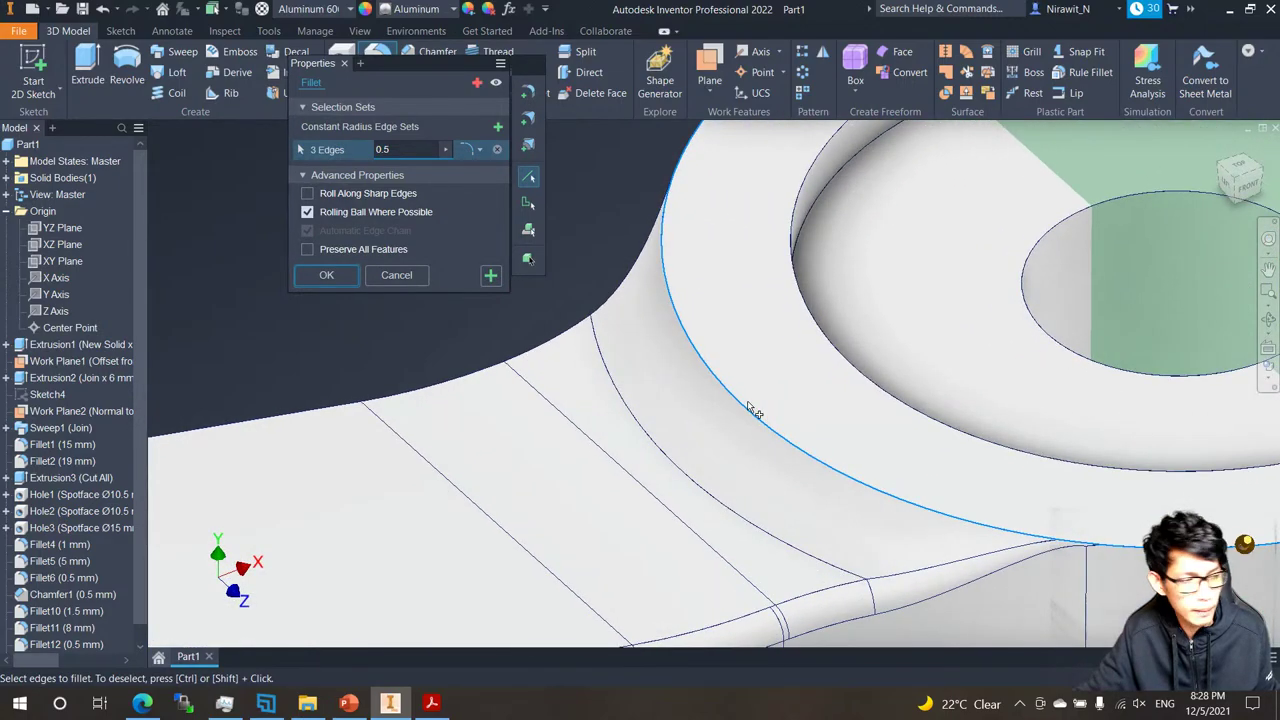
{"action": "scroll", "coordinate": [666, 366], "scroll_direction": "down", "scroll_amount": 1}
{"action": "scroll", "coordinate": [618, 373], "scroll_direction": "down", "scroll_amount": 2}
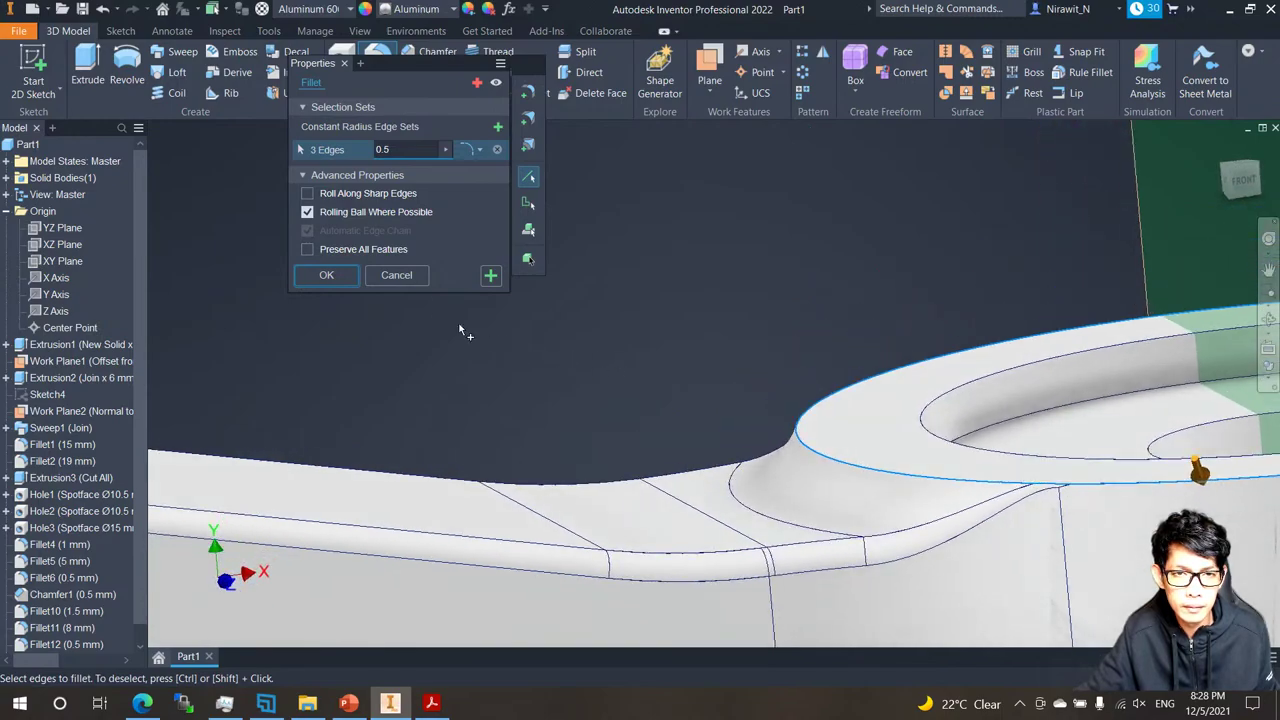
{"action": "key", "text": "Return"}
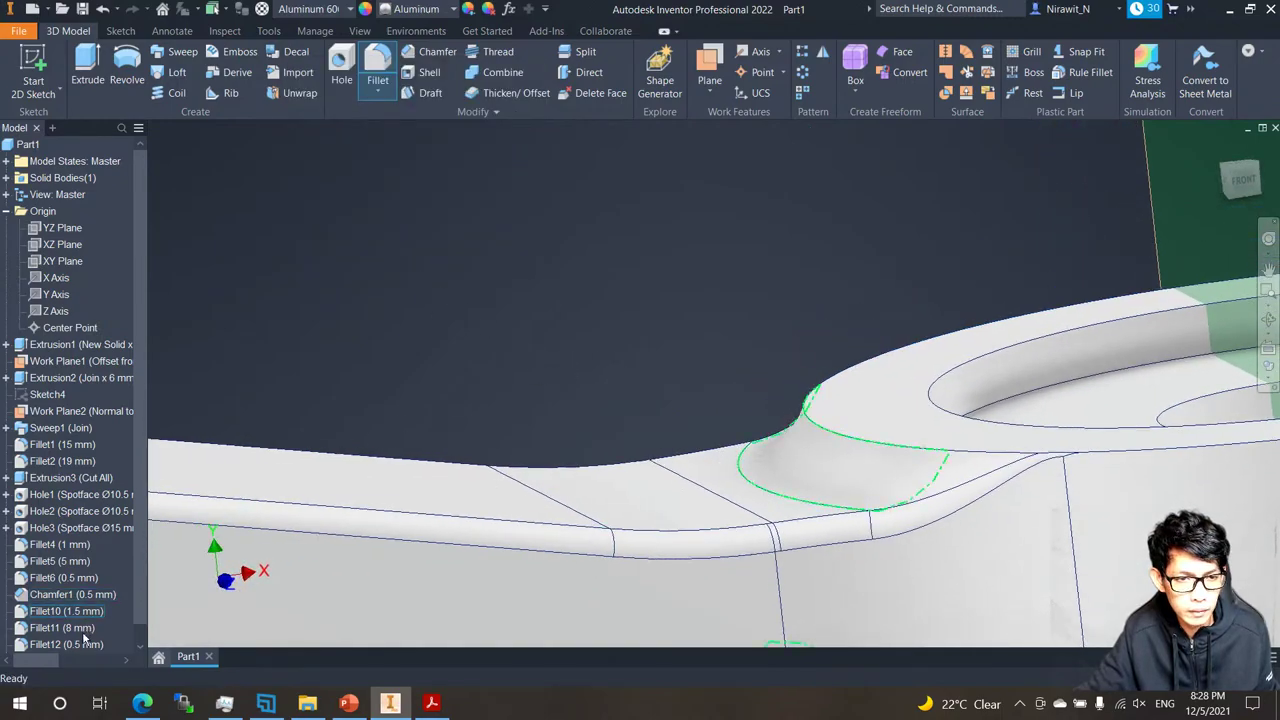
Roll the part history back to just after the 1.5 mm junction fillet, ahead of the 8 mm and 0.5 mm fillets.
{"action": "scroll", "coordinate": [90, 634], "scroll_direction": "down", "scroll_amount": 1}
{"action": "right_click", "coordinate": [93, 628]}
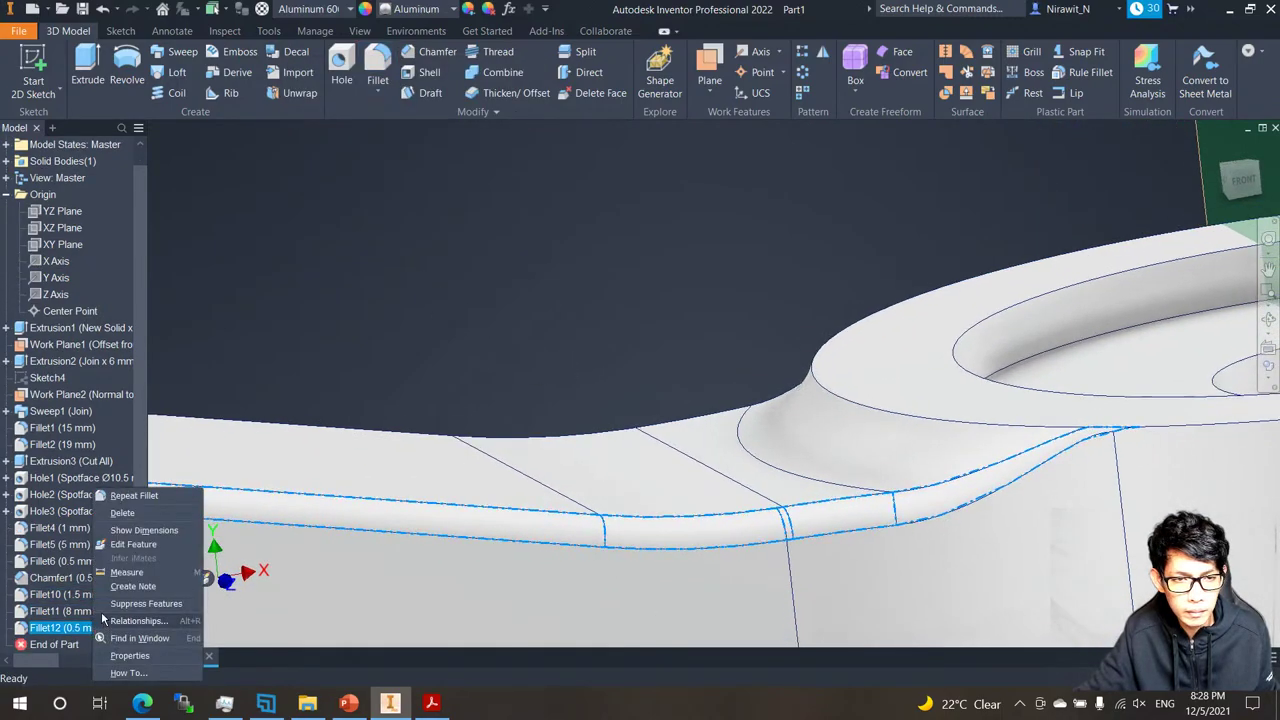
{"action": "left_click", "coordinate": [60, 648]}
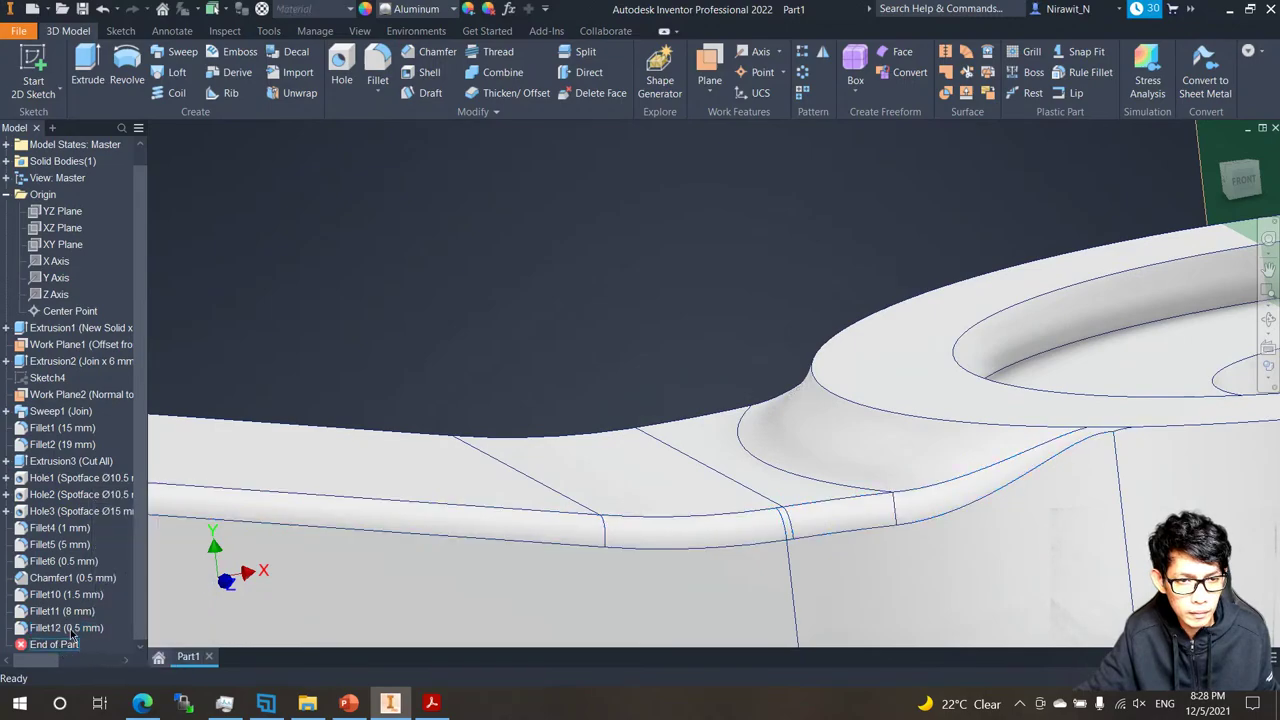
{"action": "left_click_drag", "start_coordinate": [70, 633], "coordinate": [70, 612]}
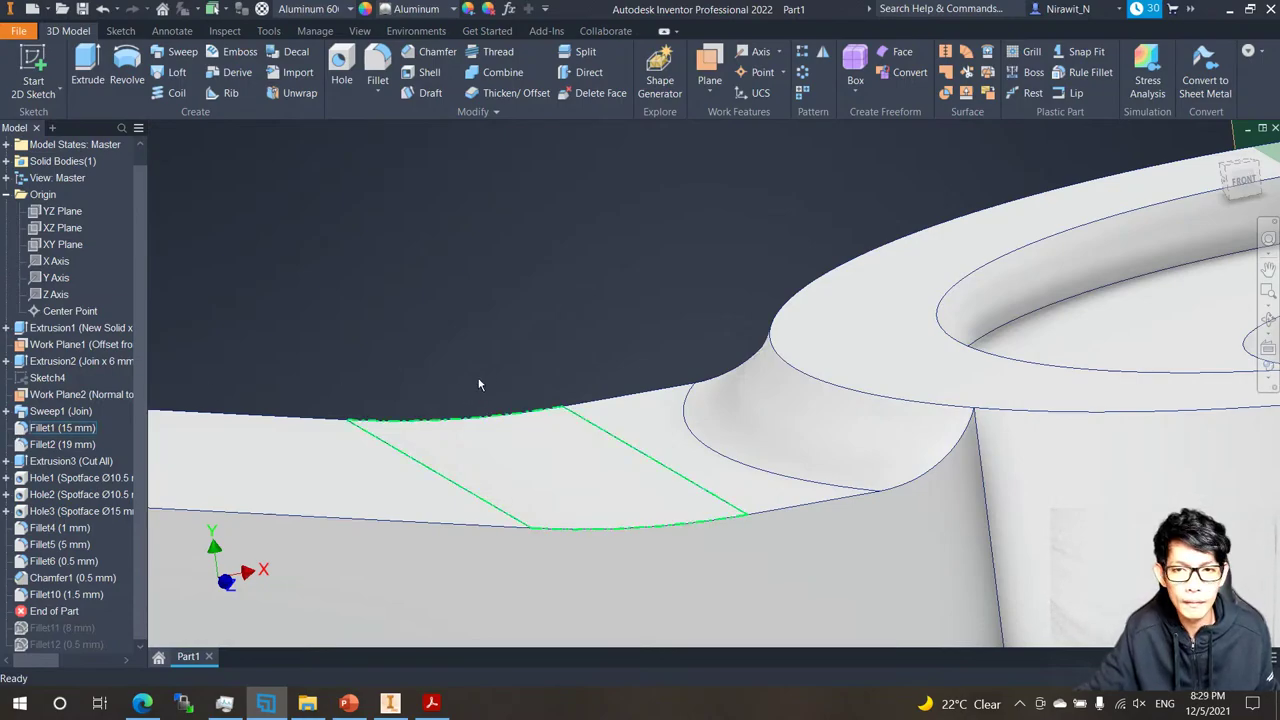
Delete the 1.5 mm fillet where the arm's upper and lower faces meet the bosses.
{"action": "scroll", "coordinate": [790, 414], "scroll_direction": "down", "scroll_amount": 5}
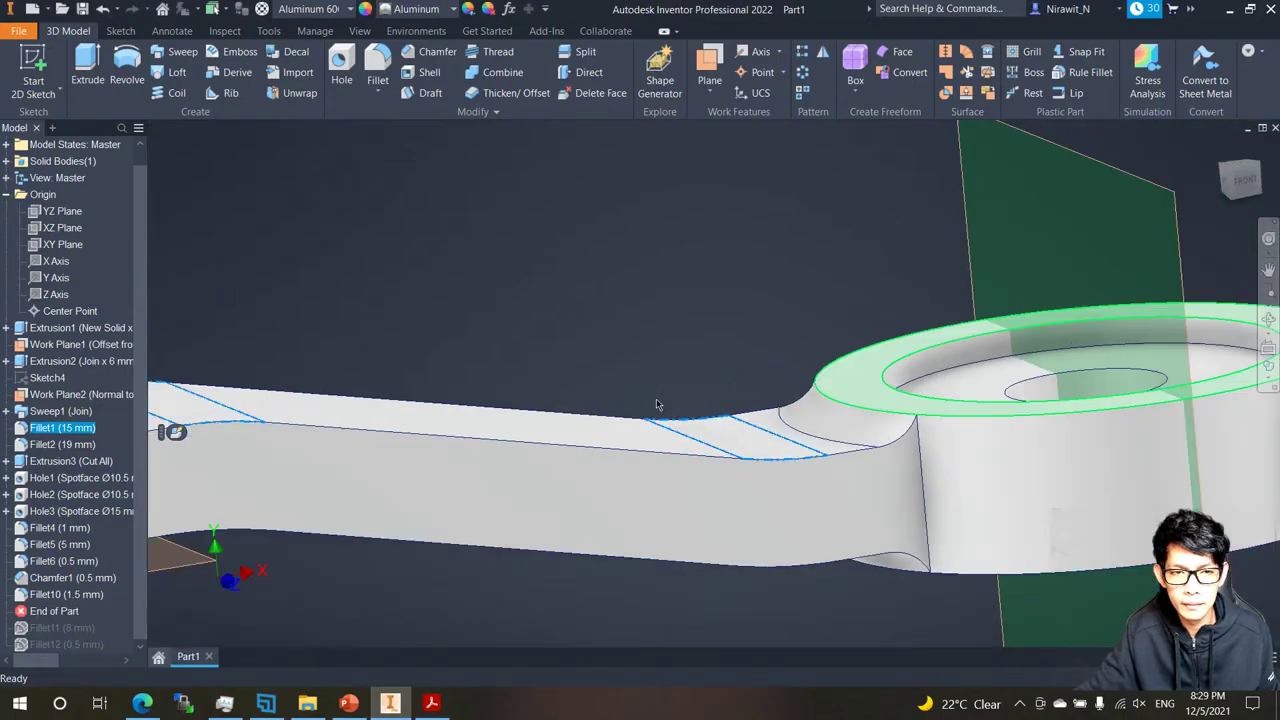
{"action": "scroll", "coordinate": [681, 412], "scroll_direction": "up", "scroll_amount": 3}
{"action": "middle_click_drag", "start_coordinate": [719, 416], "coordinate": [626, 418], "text": "shift"}
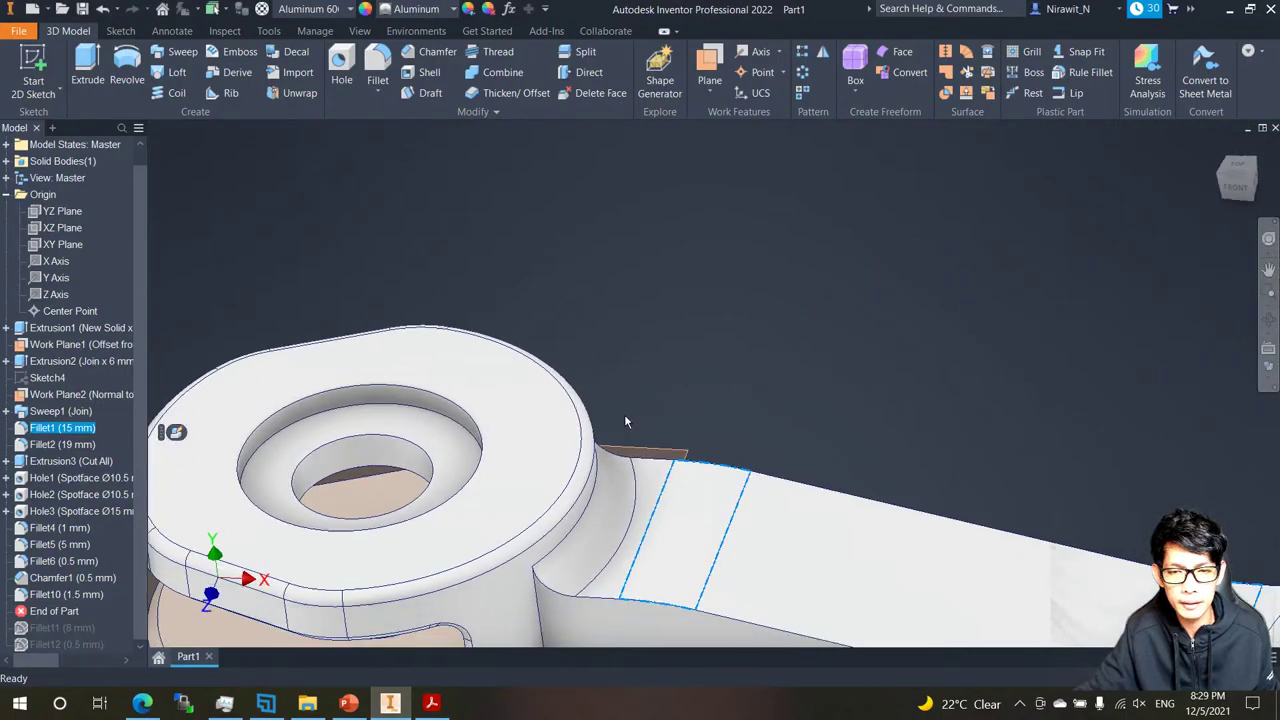
{"action": "middle_click_drag", "start_coordinate": [831, 530], "coordinate": [571, 376]}
{"action": "middle_click_drag", "start_coordinate": [948, 514], "coordinate": [868, 460]}
{"action": "scroll", "coordinate": [880, 462], "scroll_direction": "up", "scroll_amount": 5}
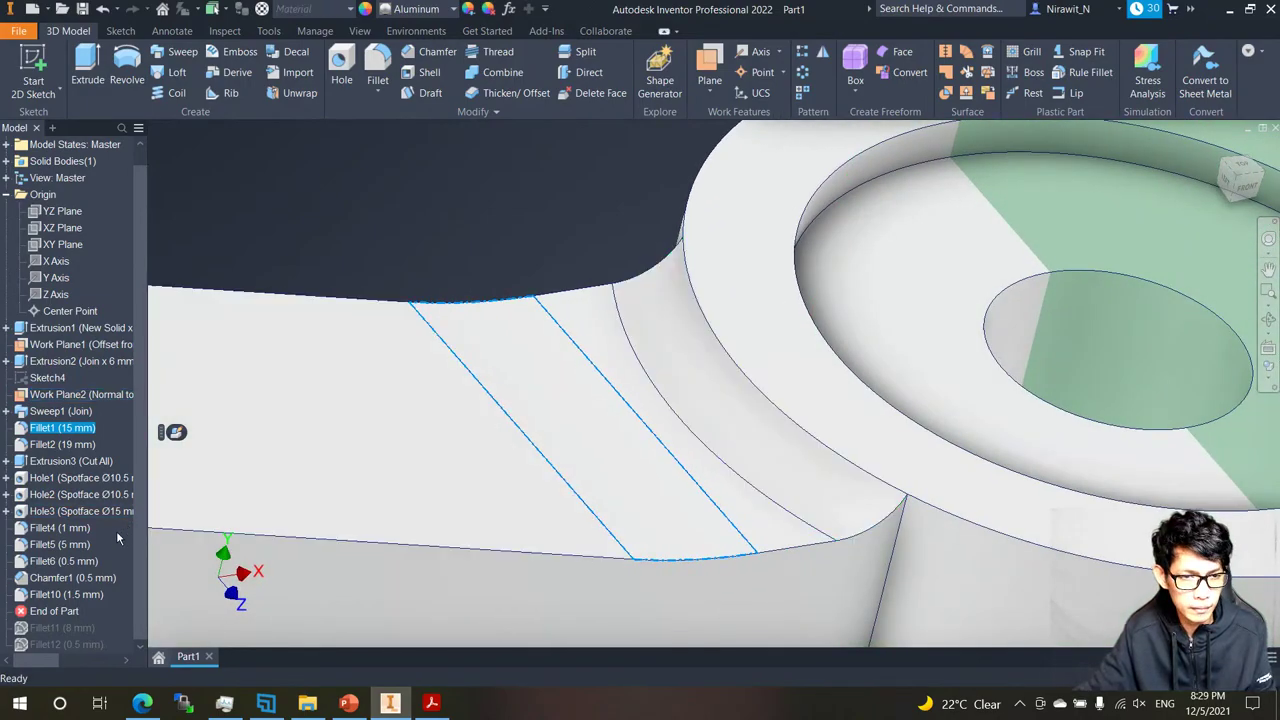
{"action": "left_click", "coordinate": [81, 597]}
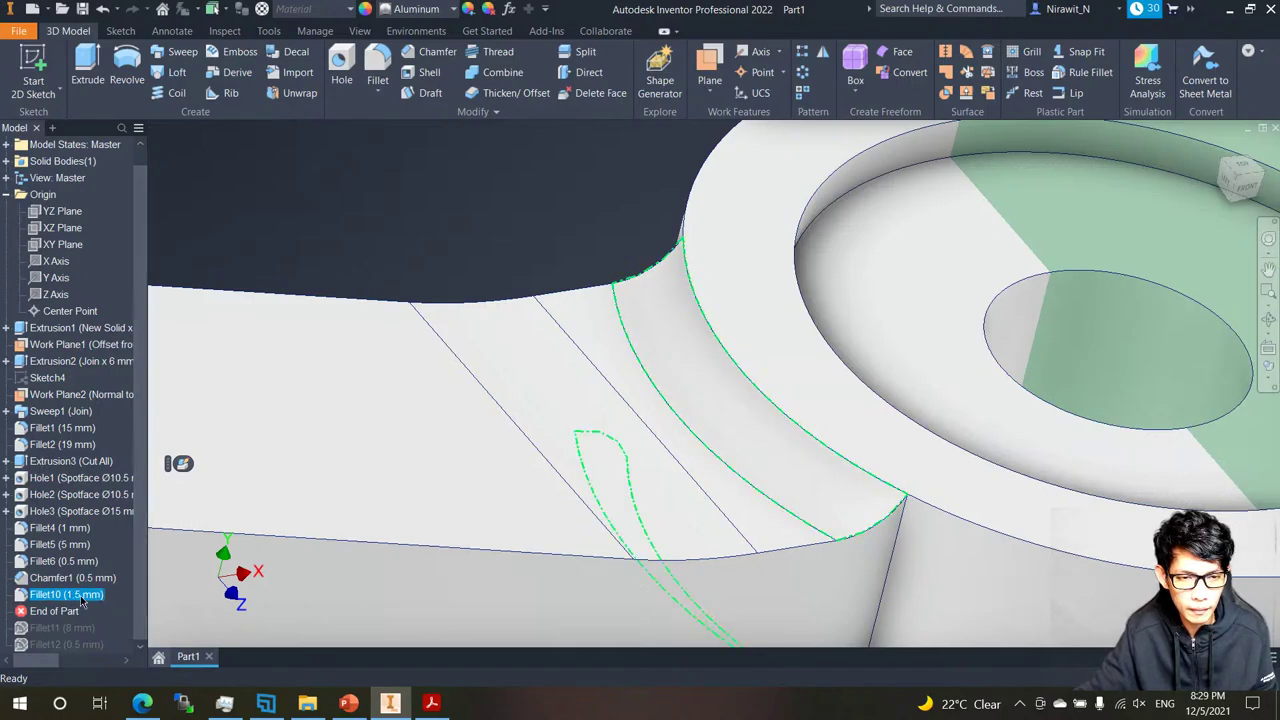
{"action": "right_click", "coordinate": [92, 600]}
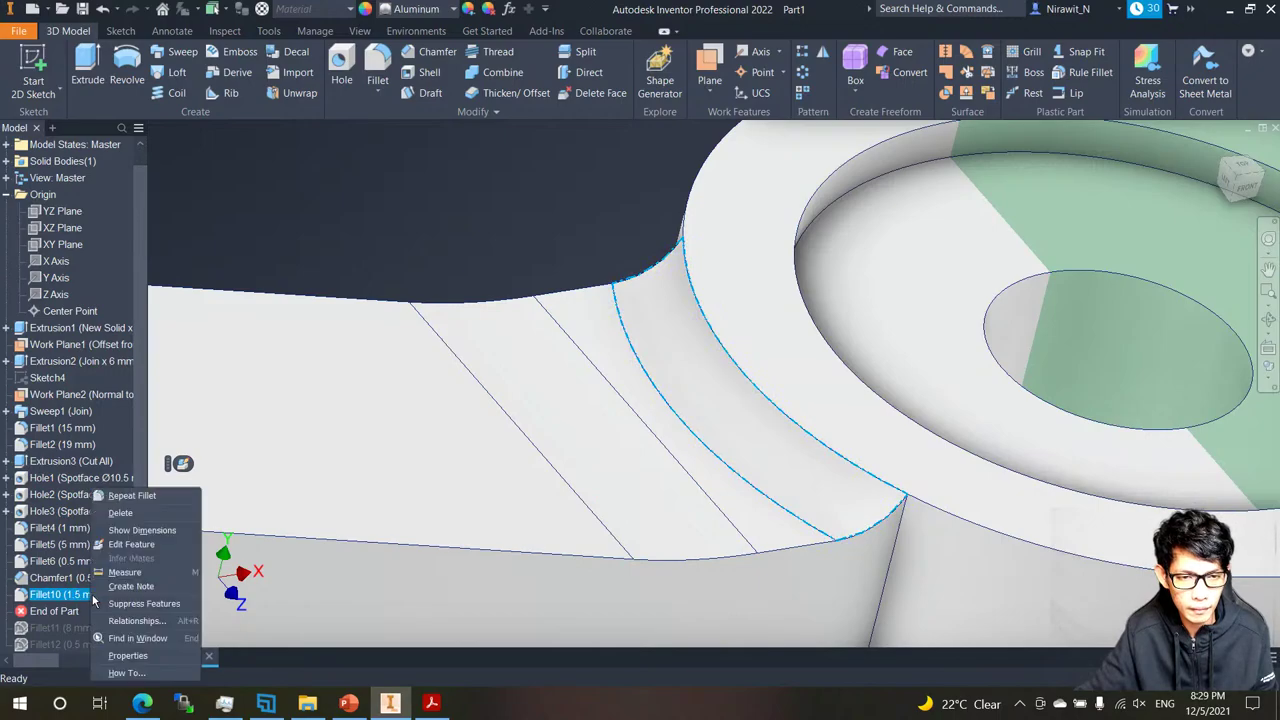
{"action": "left_click", "coordinate": [125, 516]}
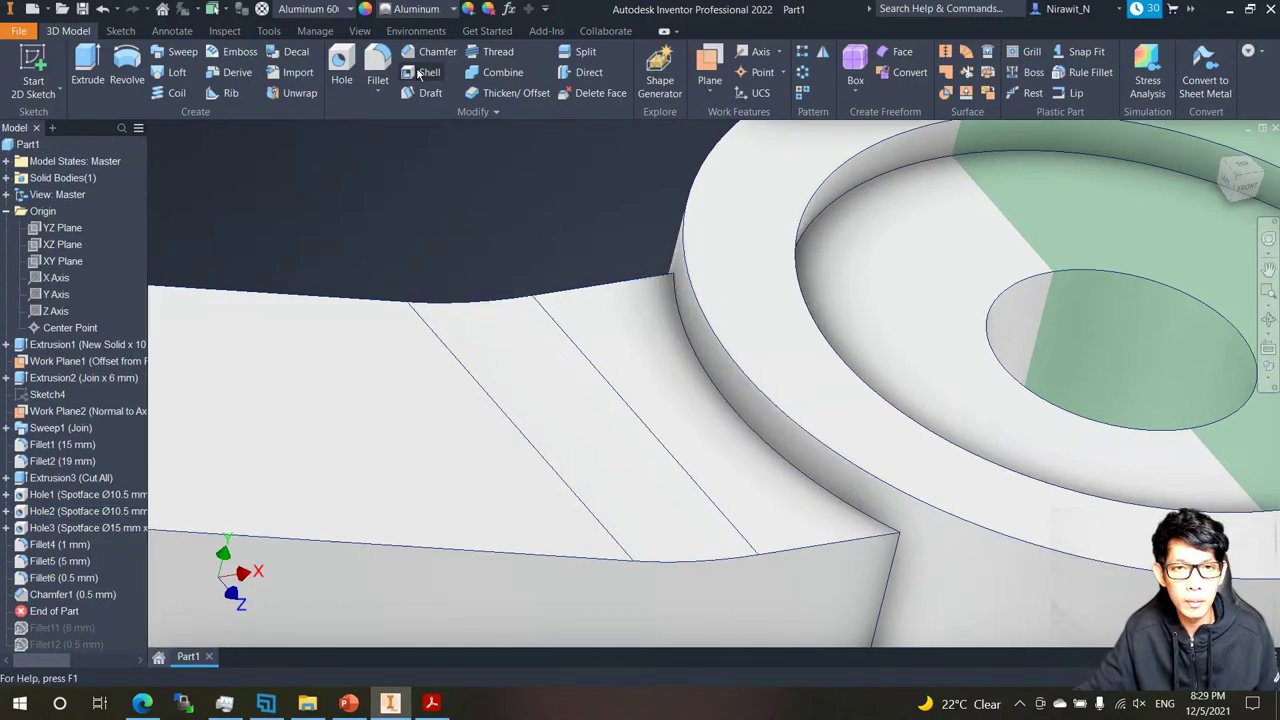
{"action": "left_click", "coordinate": [375, 70]}
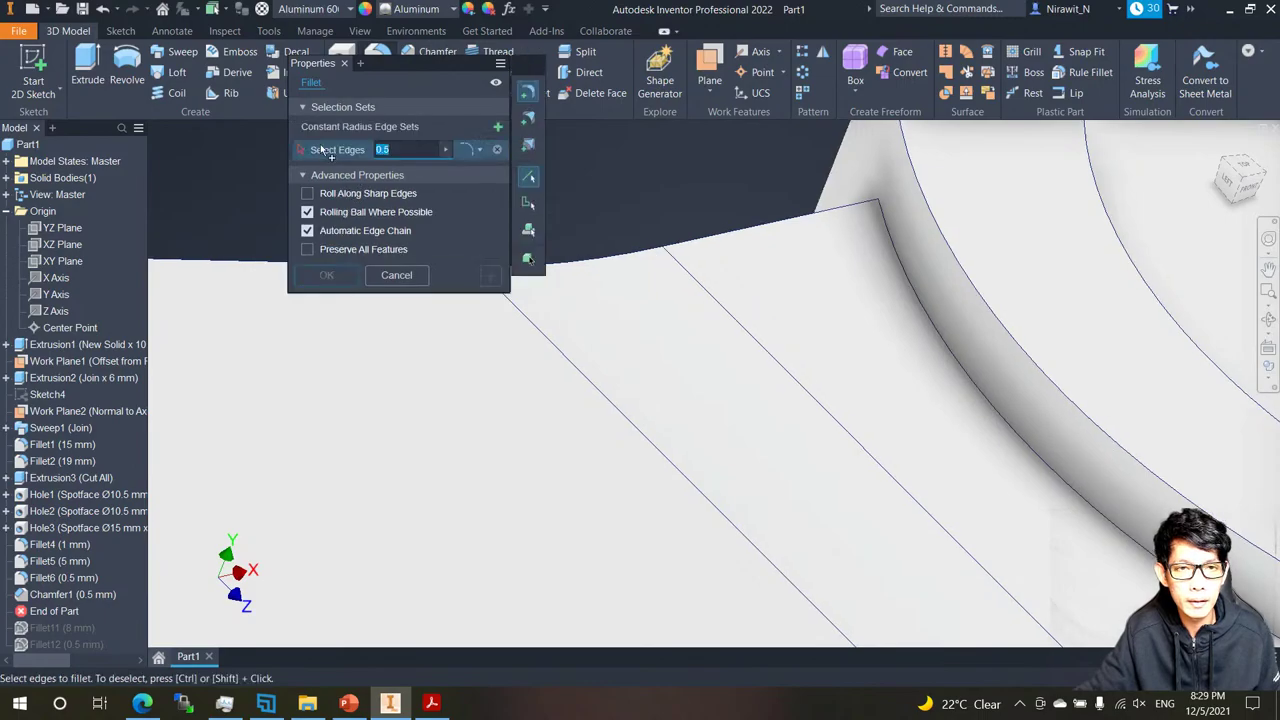
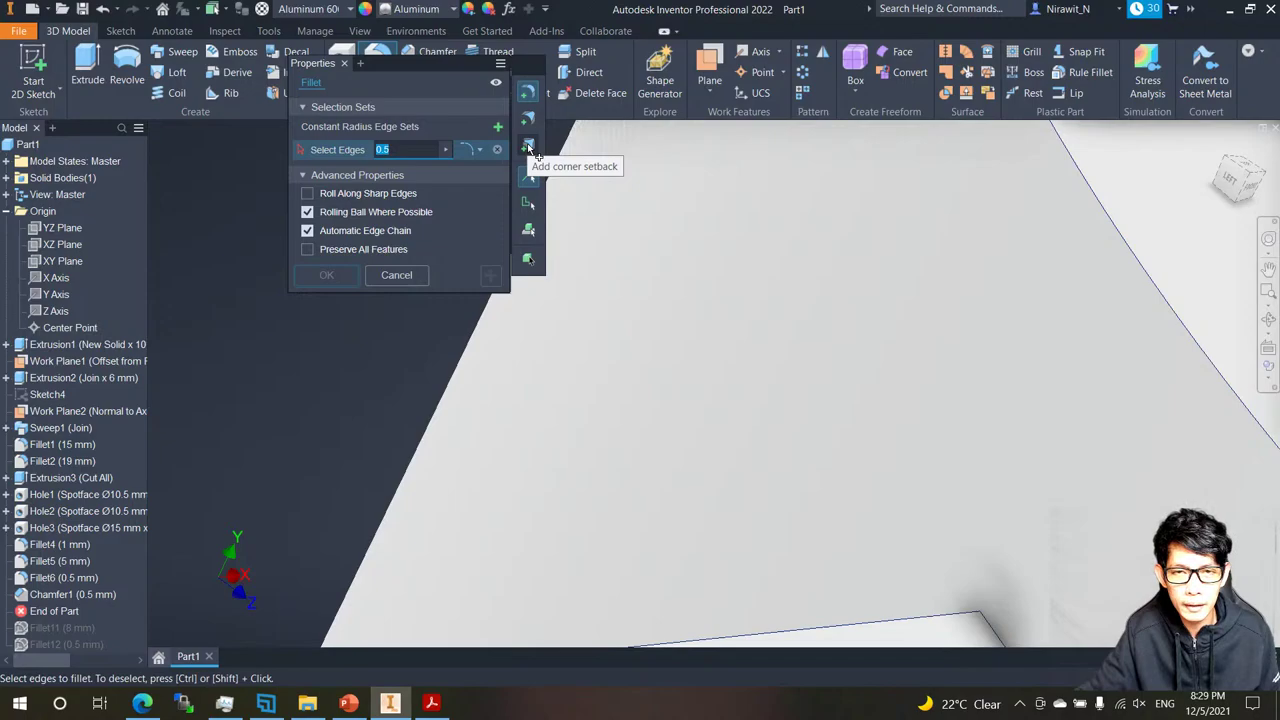
{"action": "left_click", "coordinate": [530, 149]}
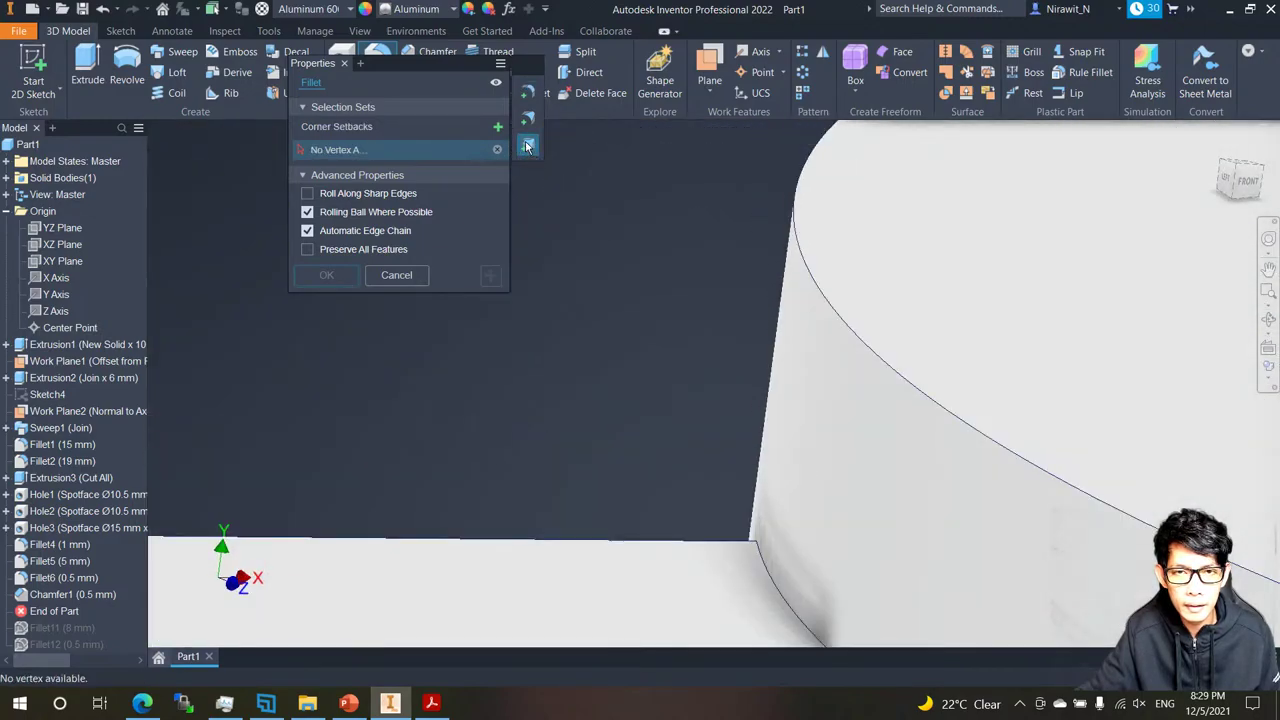
{"action": "left_click", "coordinate": [528, 118]}
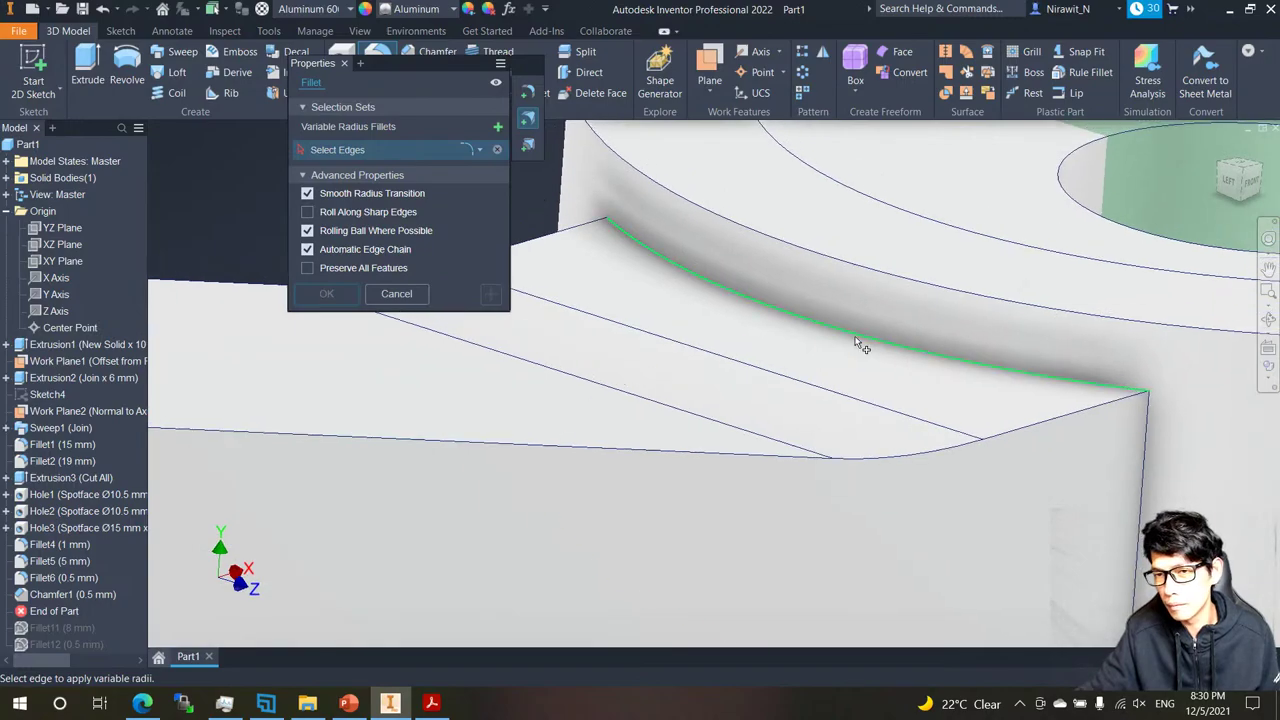
{"action": "left_click", "coordinate": [845, 341]}
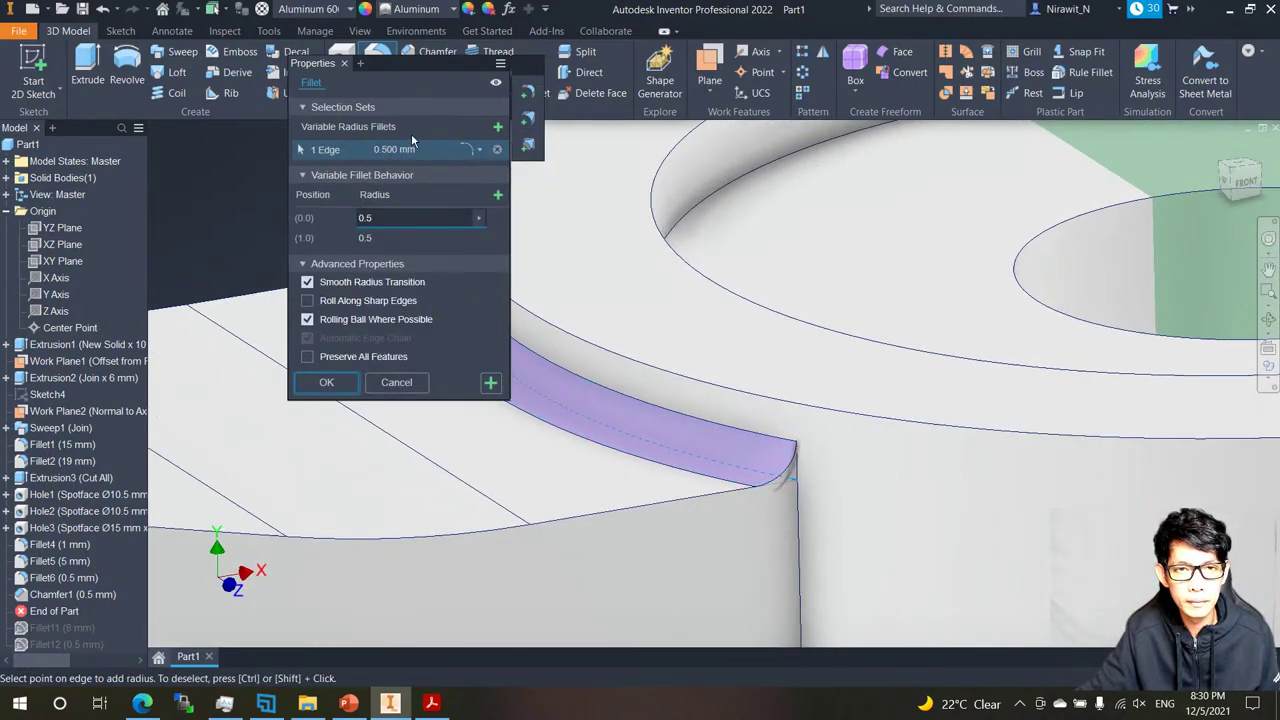
{"action": "left_click", "coordinate": [343, 64]}
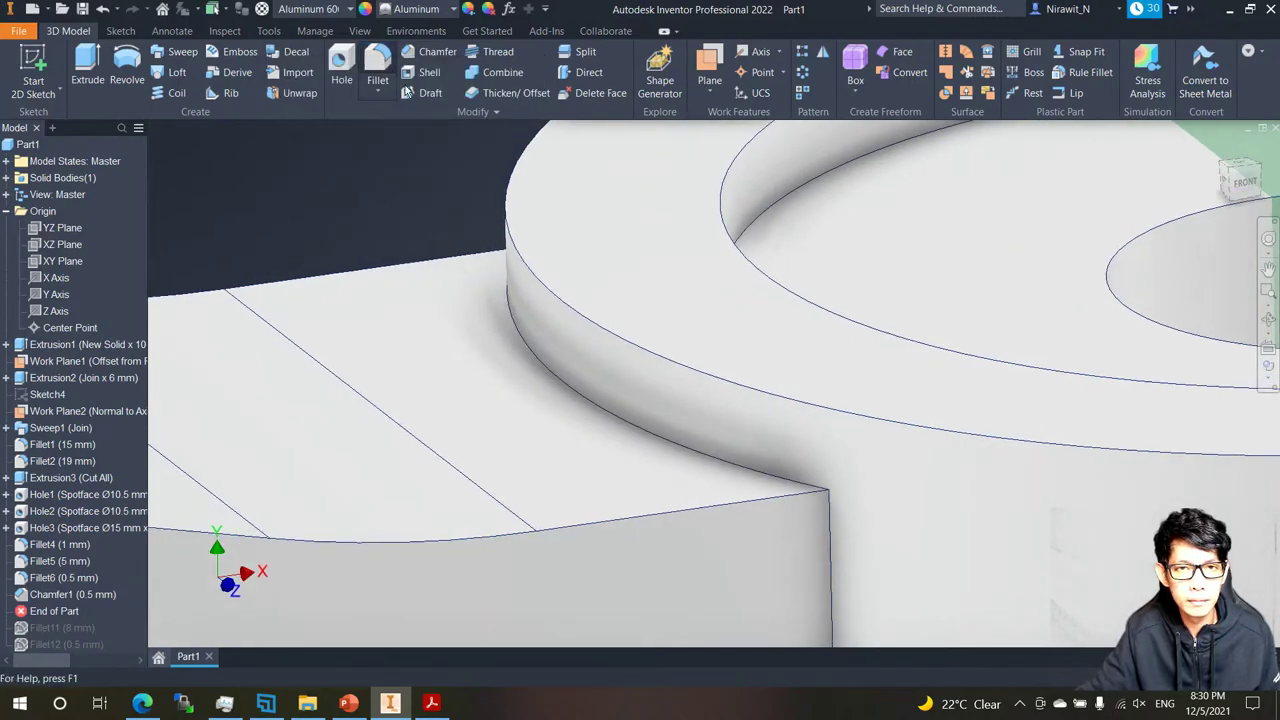
{"action": "key", "text": "f"}
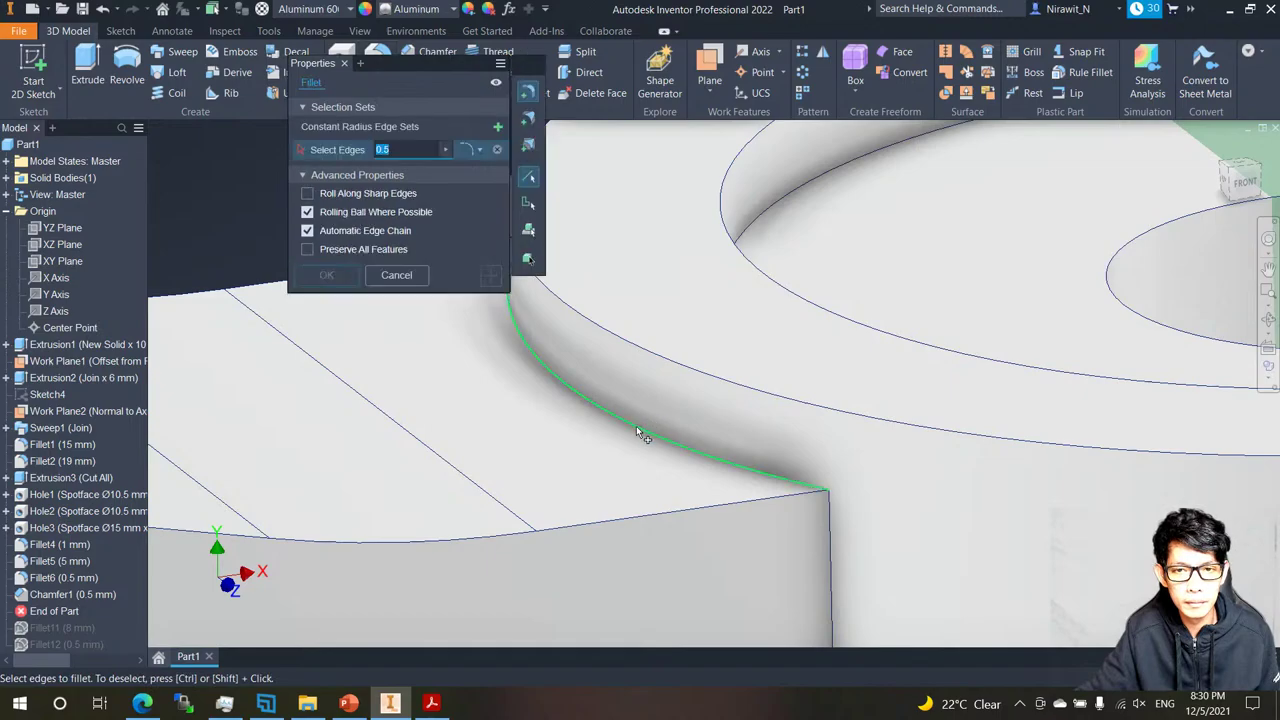
{"action": "left_click", "coordinate": [527, 262]}
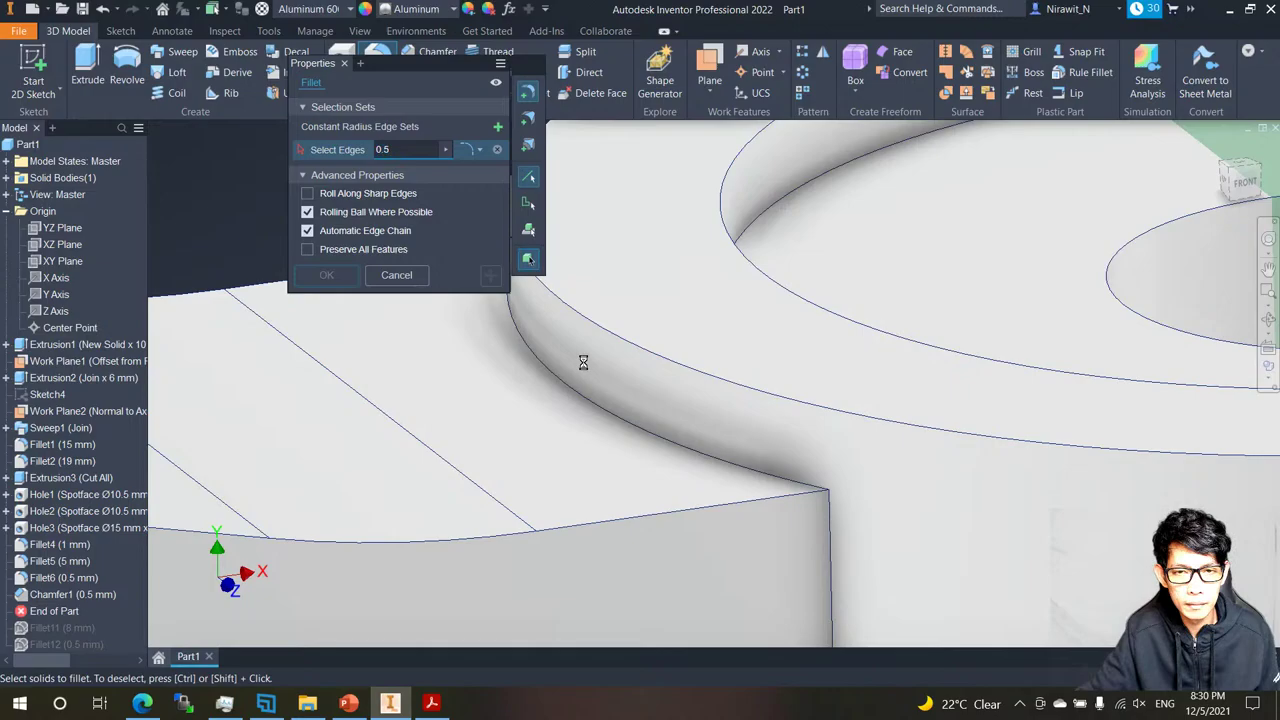
{"action": "left_click", "coordinate": [639, 426]}
{"action": "key", "text": "F6"}
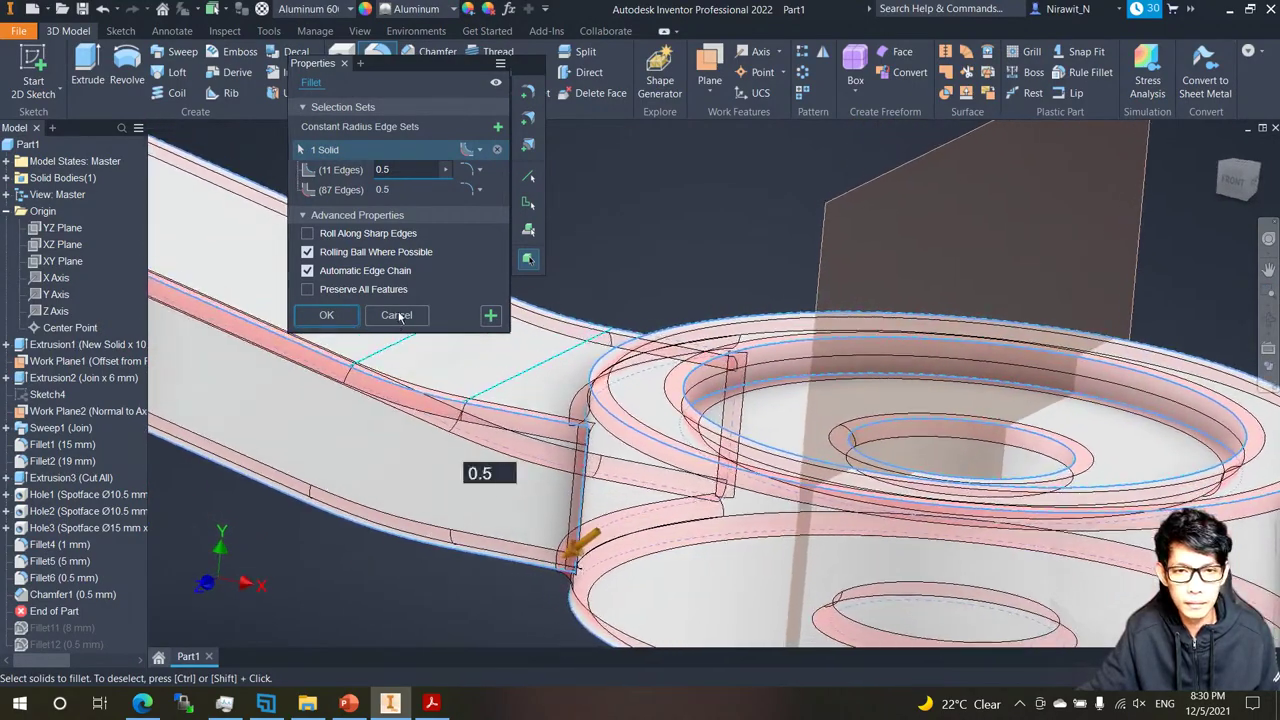
{"action": "left_click", "coordinate": [396, 315]}
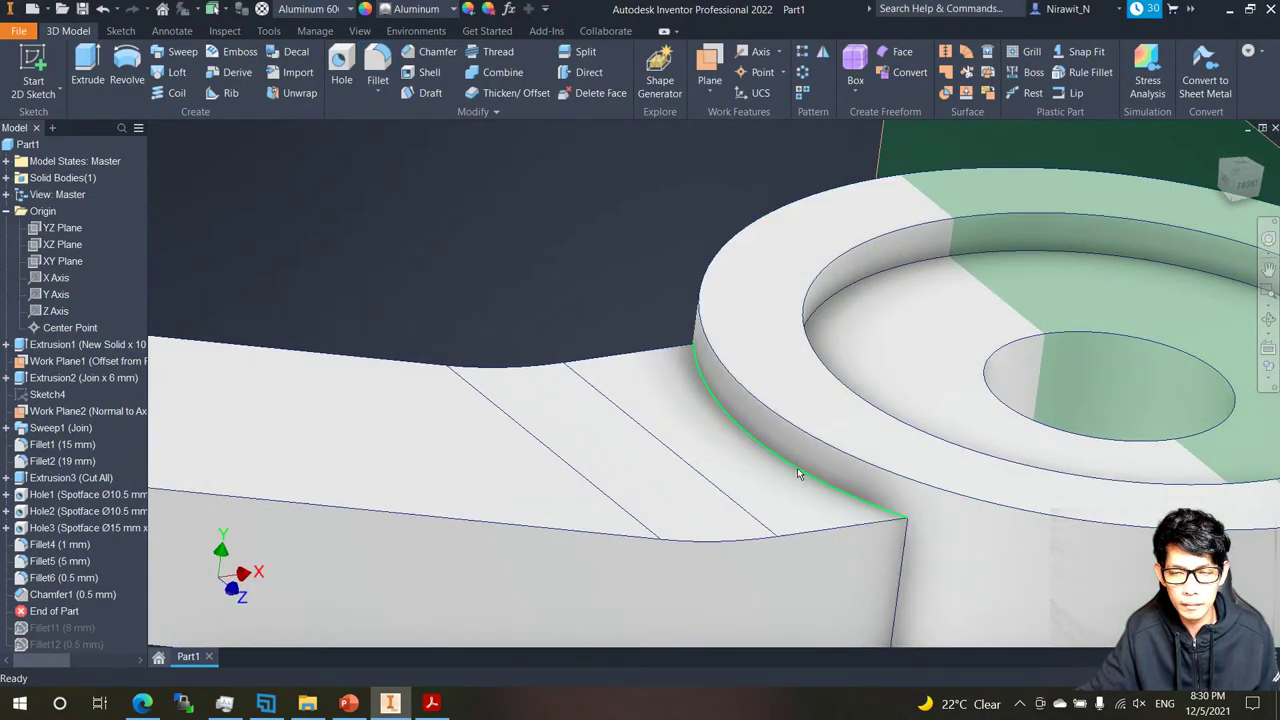
Try to fillet the upper and lower edges where the arm meets the unslotted boss with a 1.5 mm radius.
{"action": "left_click", "coordinate": [799, 468]}
{"action": "left_click", "coordinate": [820, 460]}
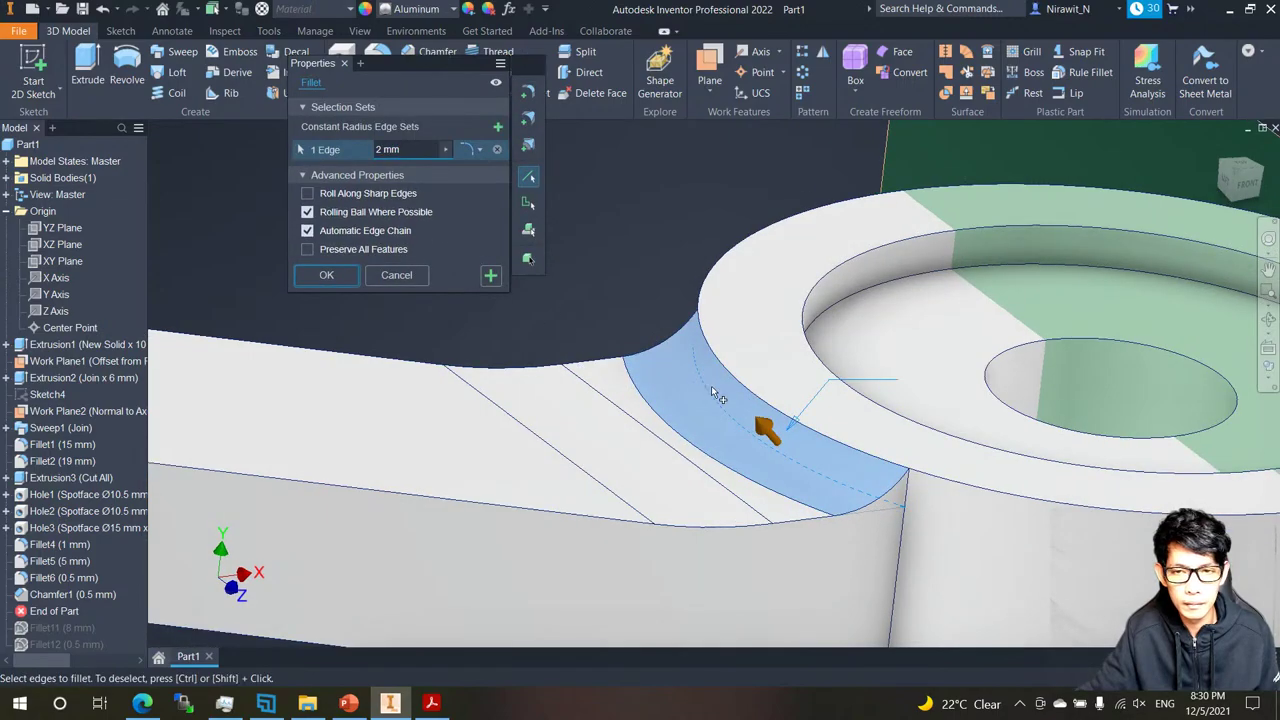
{"action": "left_click", "coordinate": [405, 150]}
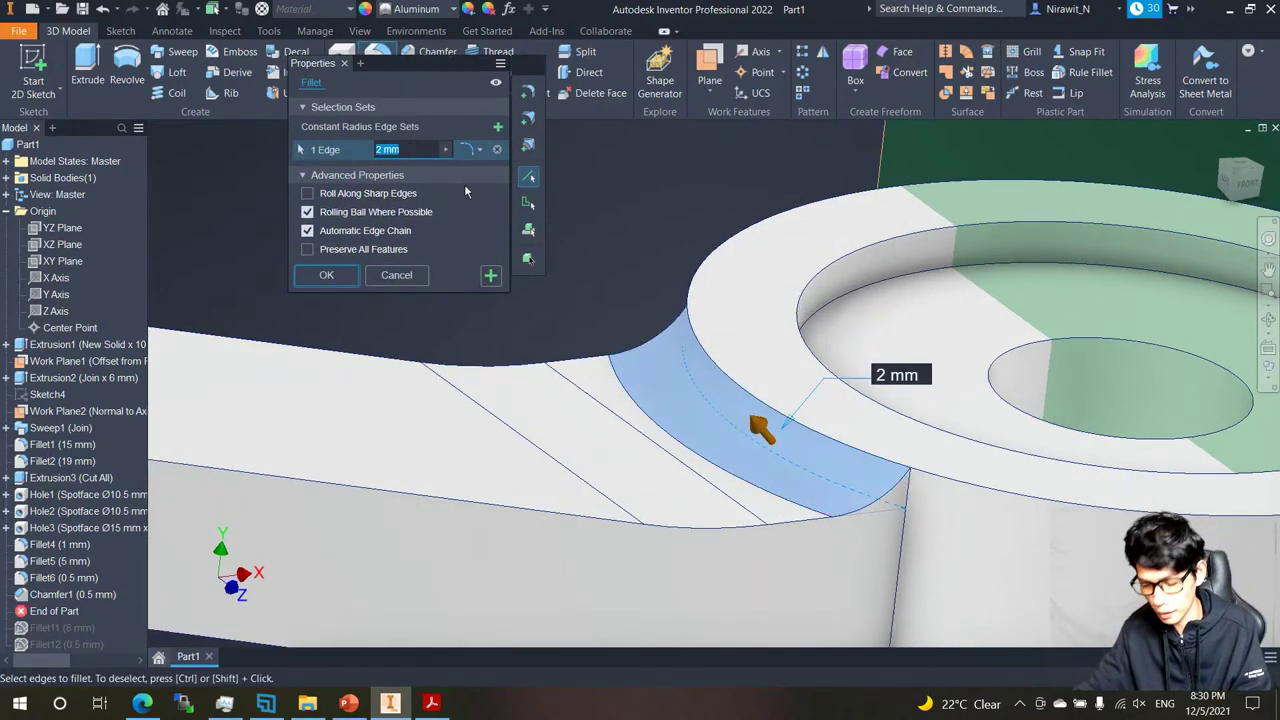
{"action": "type", "text": "1.5"}
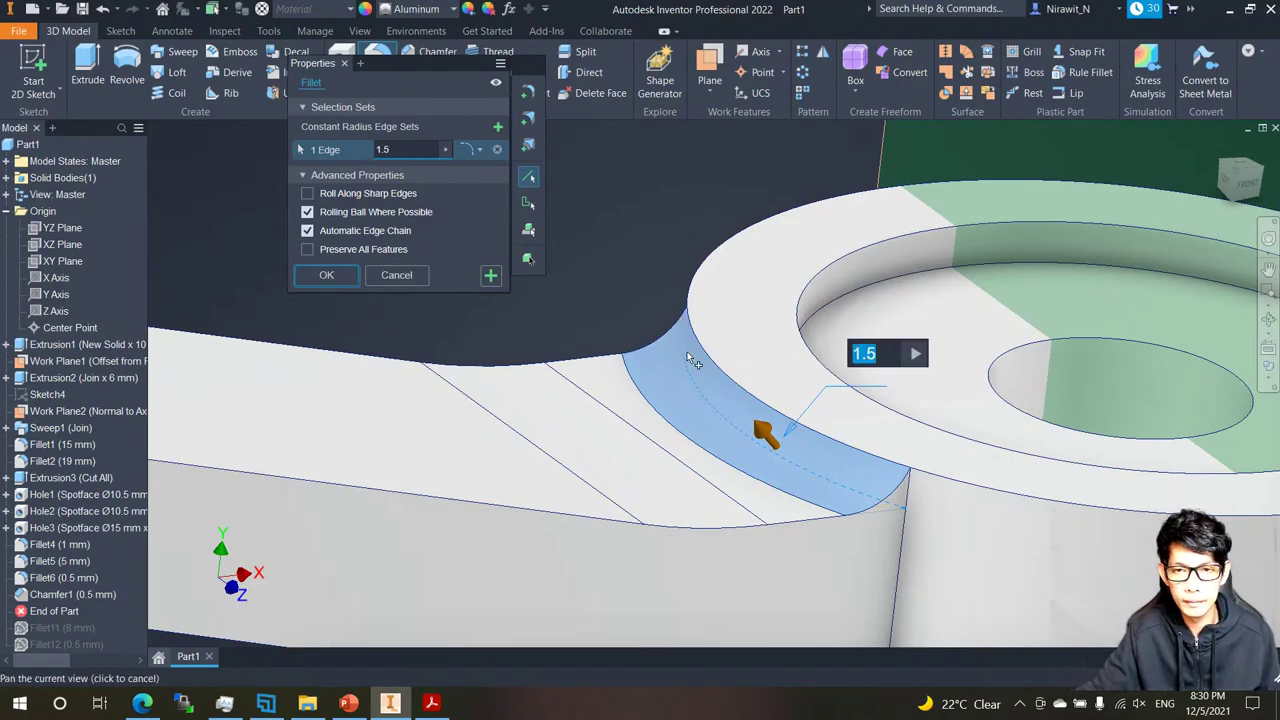
{"action": "scroll", "coordinate": [710, 373], "scroll_direction": "up", "scroll_amount": 3}
{"action": "middle_click_drag", "start_coordinate": [687, 351], "coordinate": [614, 455], "text": "shift"}
{"action": "scroll", "coordinate": [710, 385], "scroll_direction": "up", "scroll_amount": 5}
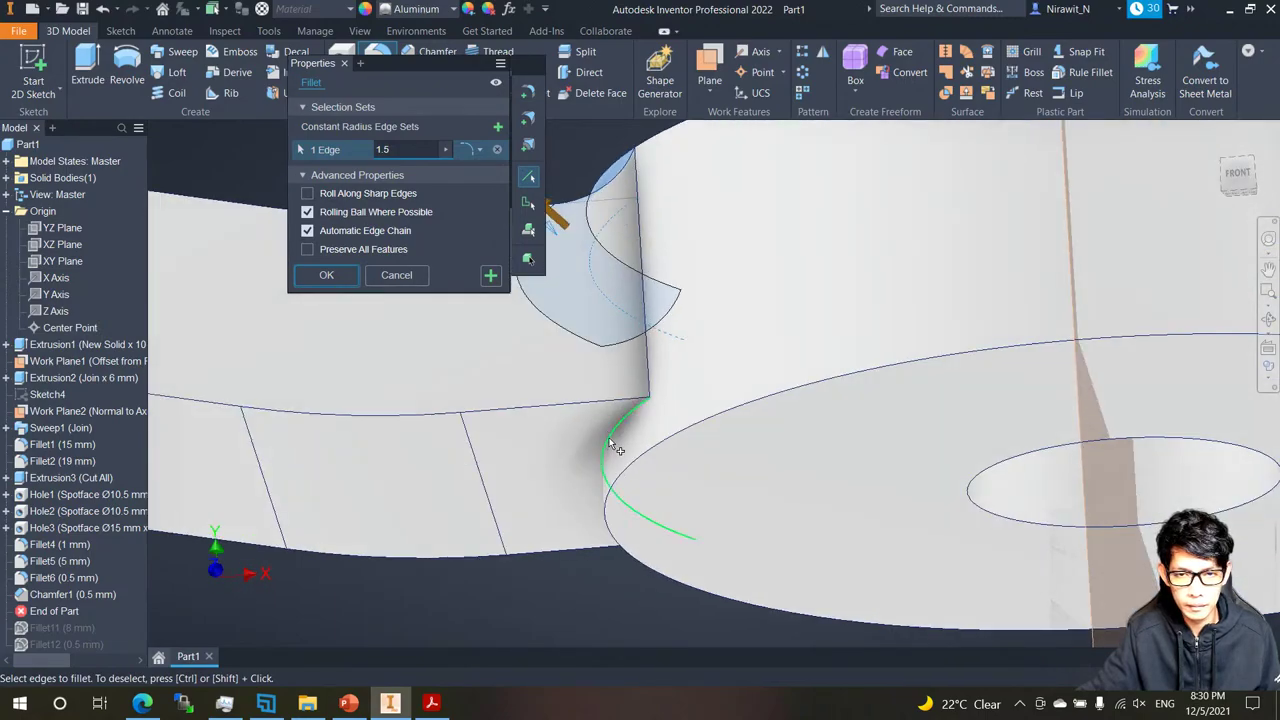
Switch to the Rod Design Competition PDF in Acrobat, examine the fillet radii in section A-A and detail C, and return to Inventor.
{"action": "left_click", "coordinate": [432, 703]}
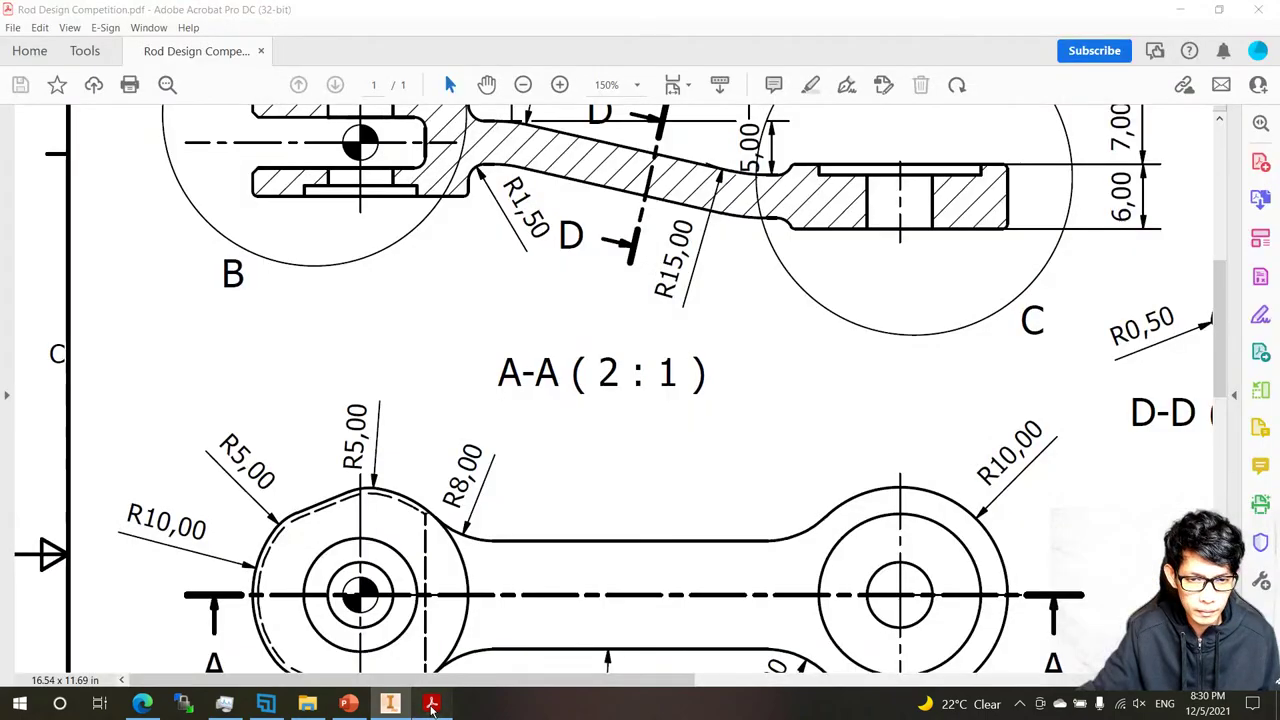
{"action": "left_click", "coordinate": [432, 704]}
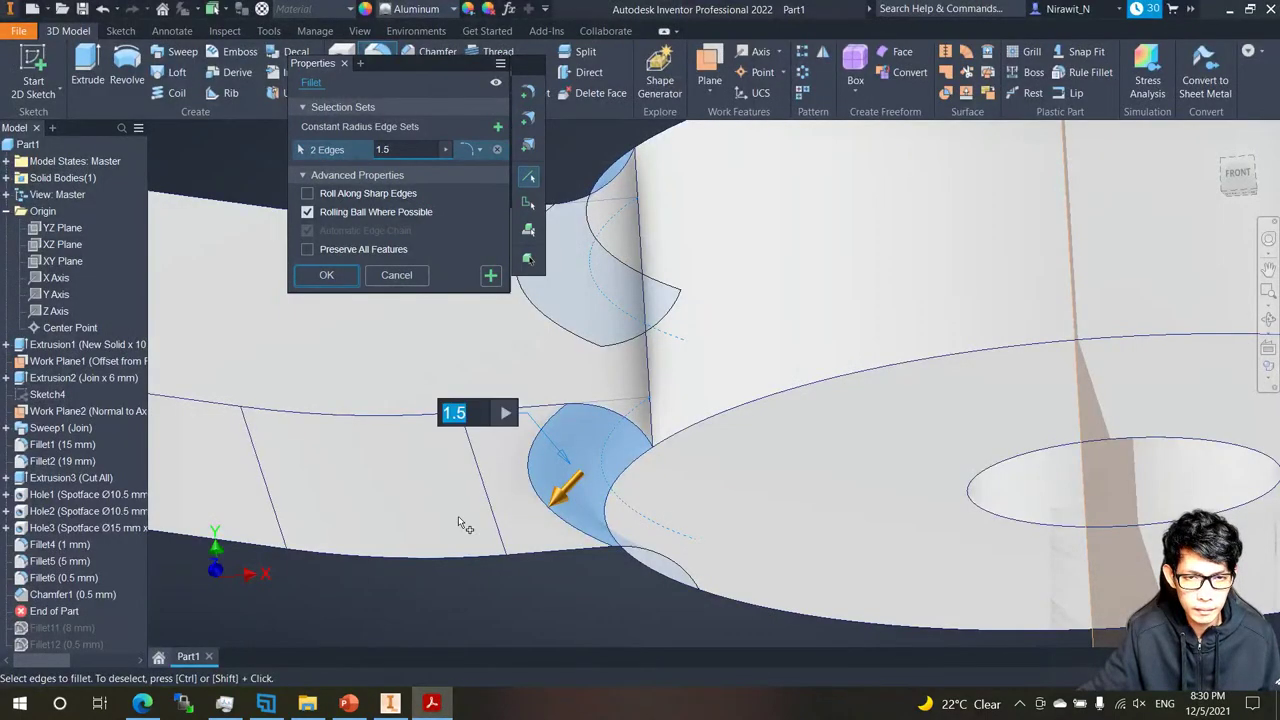
{"action": "left_click", "coordinate": [436, 710]}
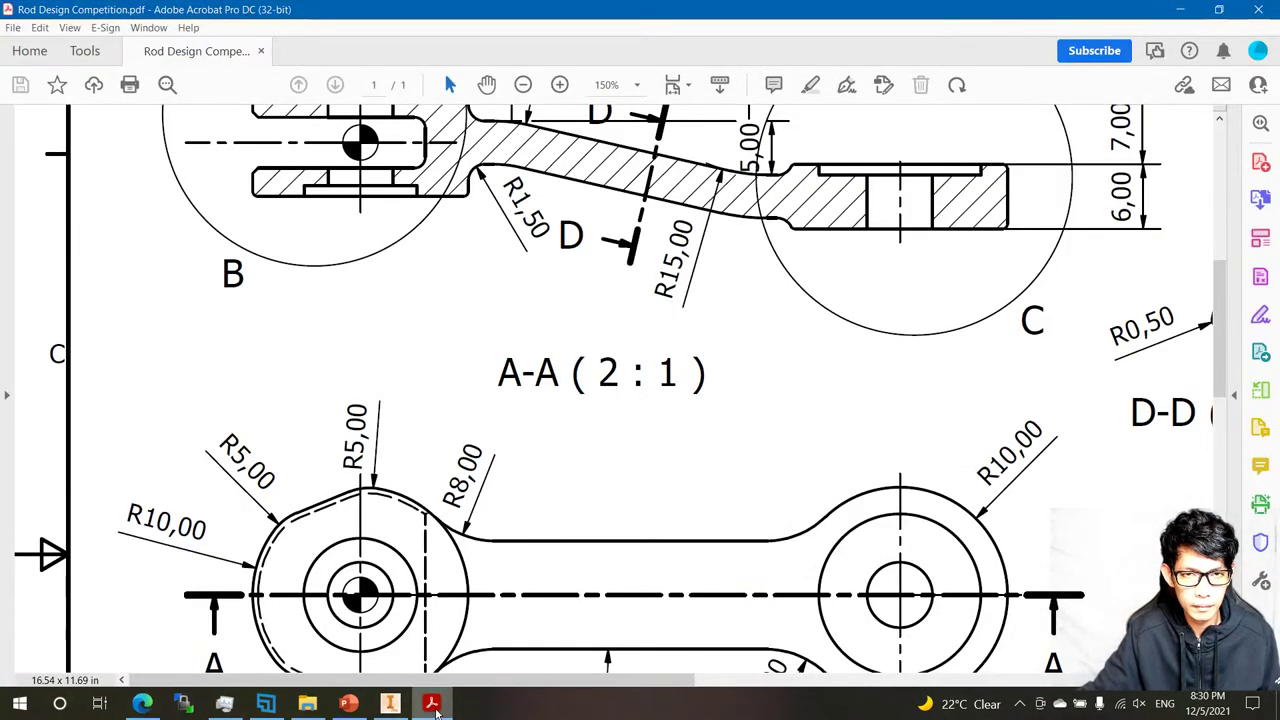
{"action": "scroll", "coordinate": [452, 484], "scroll_direction": "up", "scroll_amount": 1}
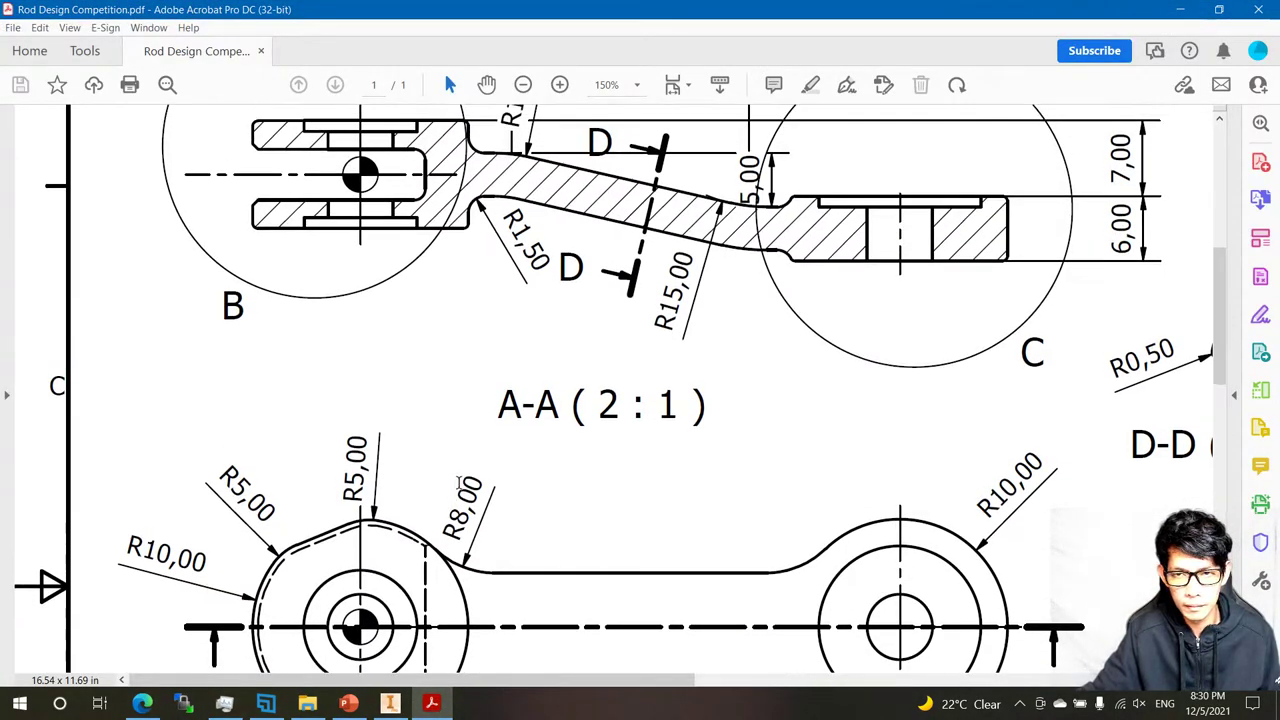
{"action": "middle_click_drag", "start_coordinate": [742, 568], "coordinate": [491, 412]}
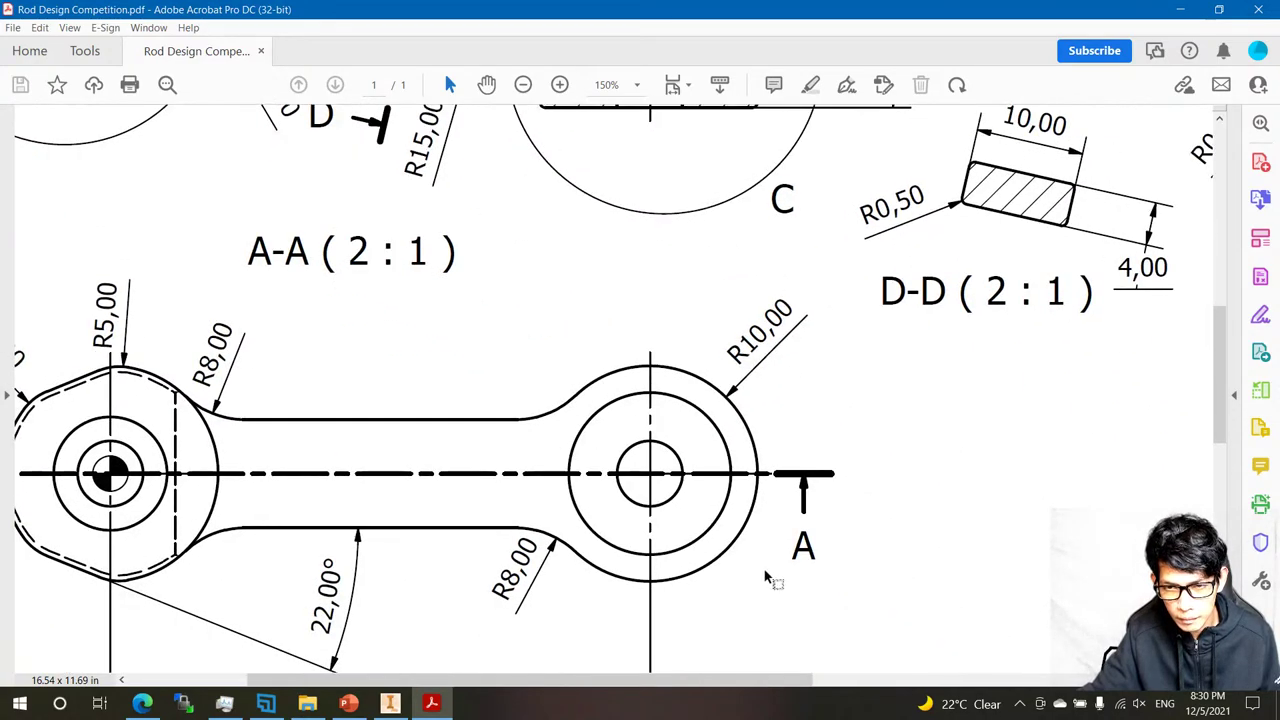
{"action": "middle_click_drag", "start_coordinate": [1172, 600], "coordinate": [594, 572]}
{"action": "middle_click_drag", "start_coordinate": [869, 557], "coordinate": [812, 419]}
{"action": "middle_click_drag", "start_coordinate": [889, 612], "coordinate": [886, 603]}
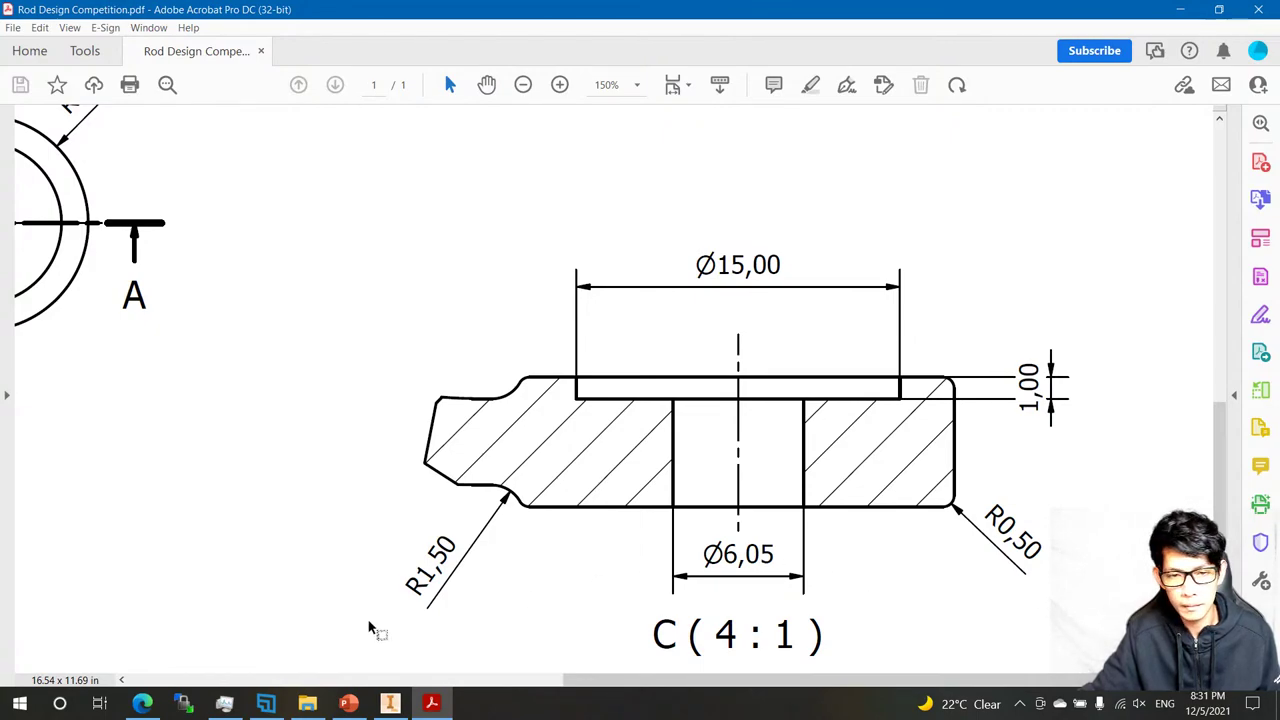
{"action": "left_click", "coordinate": [390, 703]}
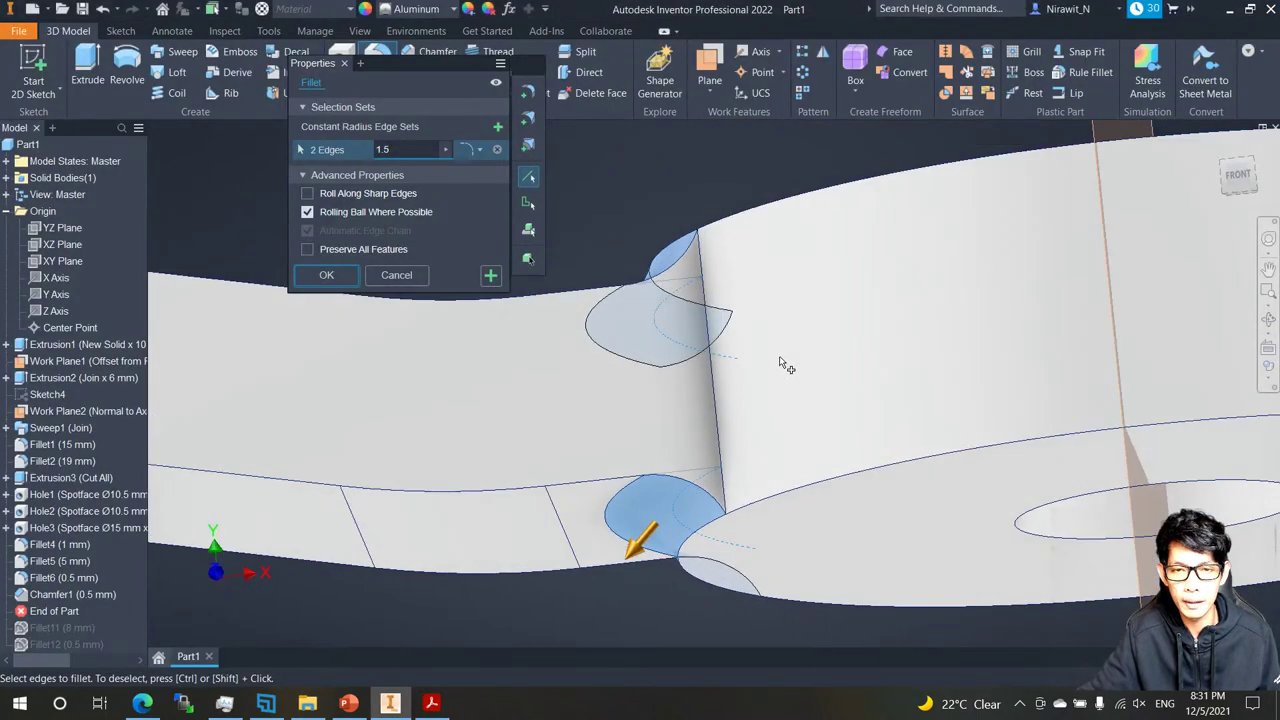
Cancel the pending 1.5 mm junction fillet.
{"action": "middle_click_drag", "start_coordinate": [782, 364], "coordinate": [548, 282], "text": "shift"}
{"action": "left_click", "coordinate": [406, 277]}
{"action": "middle_click_drag", "start_coordinate": [684, 198], "coordinate": [703, 217], "text": "shift"}
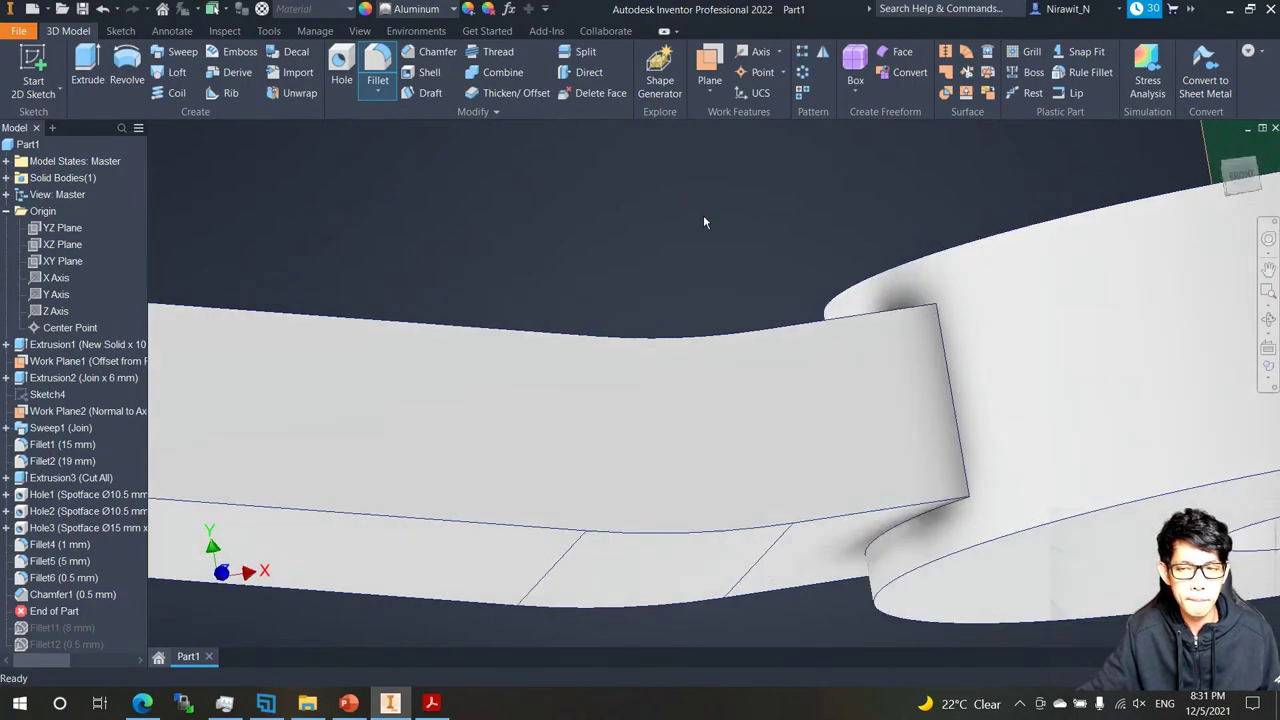
Fillet the lower and upper outer rims of the unslotted boss with a 0.5 mm radius.
{"action": "scroll", "coordinate": [690, 240], "scroll_direction": "up", "scroll_amount": 4}
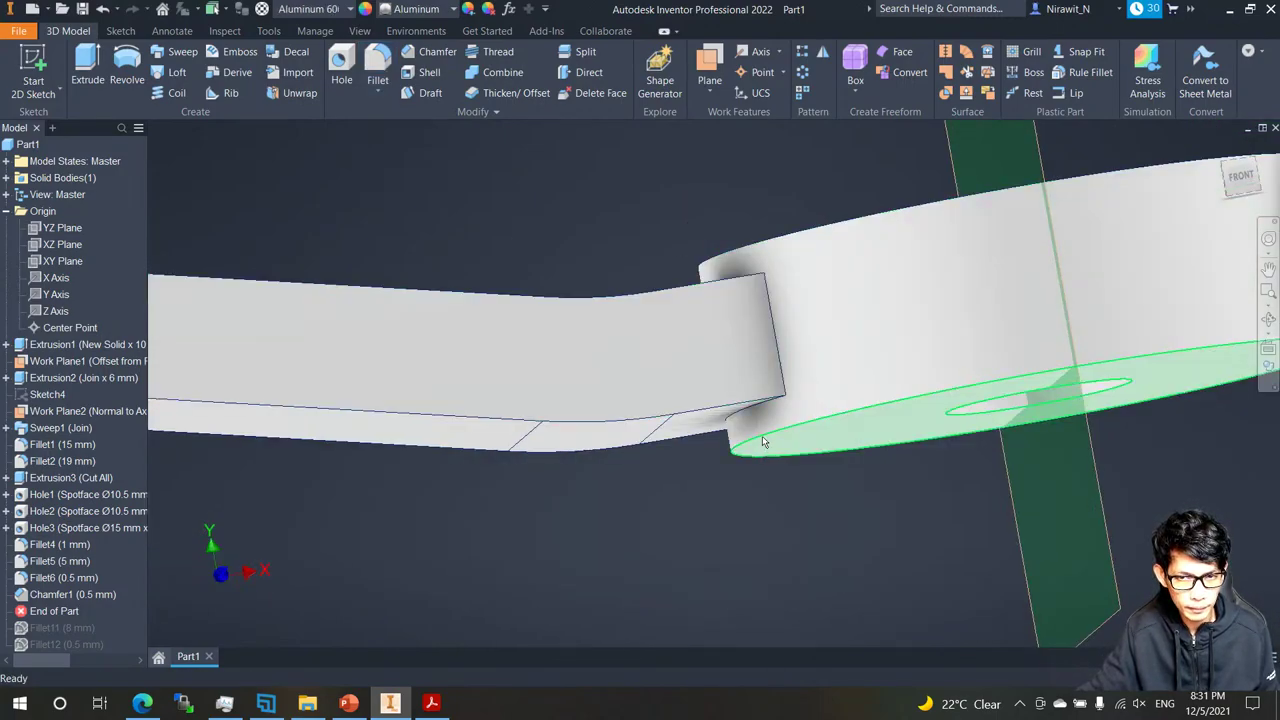
{"action": "left_click", "coordinate": [765, 437]}
{"action": "left_click", "coordinate": [782, 432]}
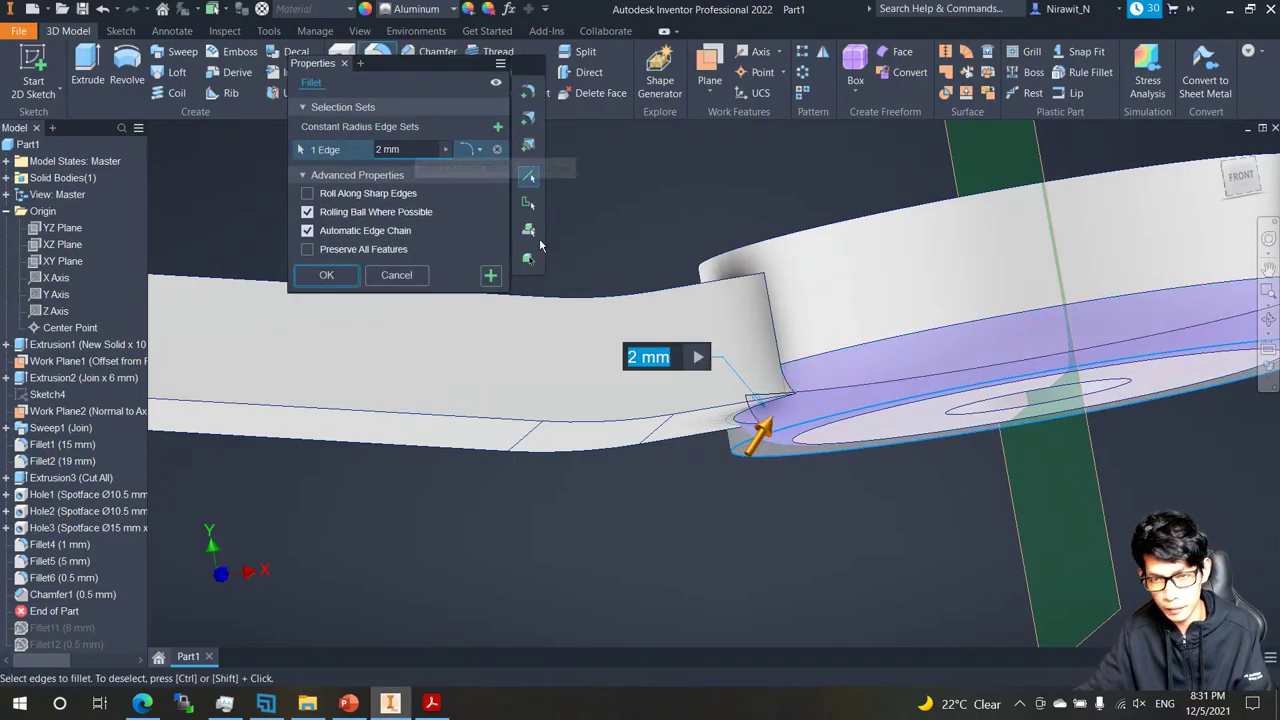
{"action": "type", "text": "0.5"}
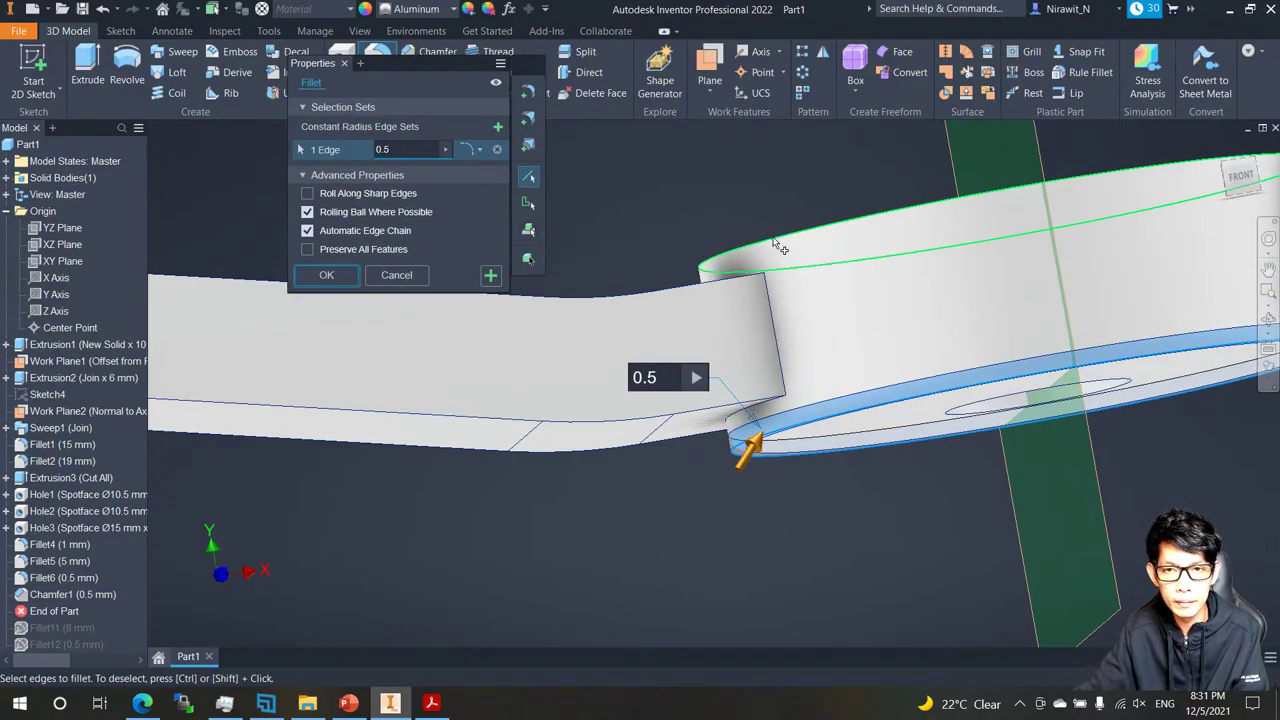
{"action": "left_click", "coordinate": [757, 244]}
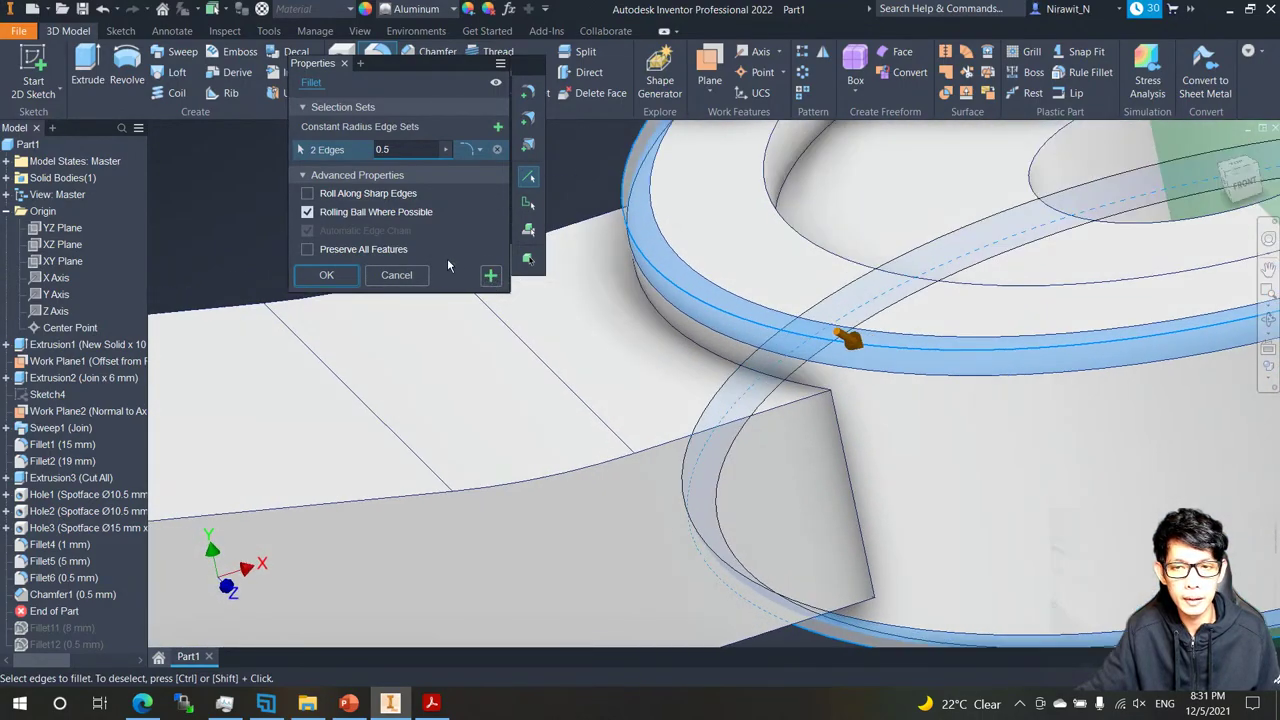
{"action": "left_click", "coordinate": [490, 277]}
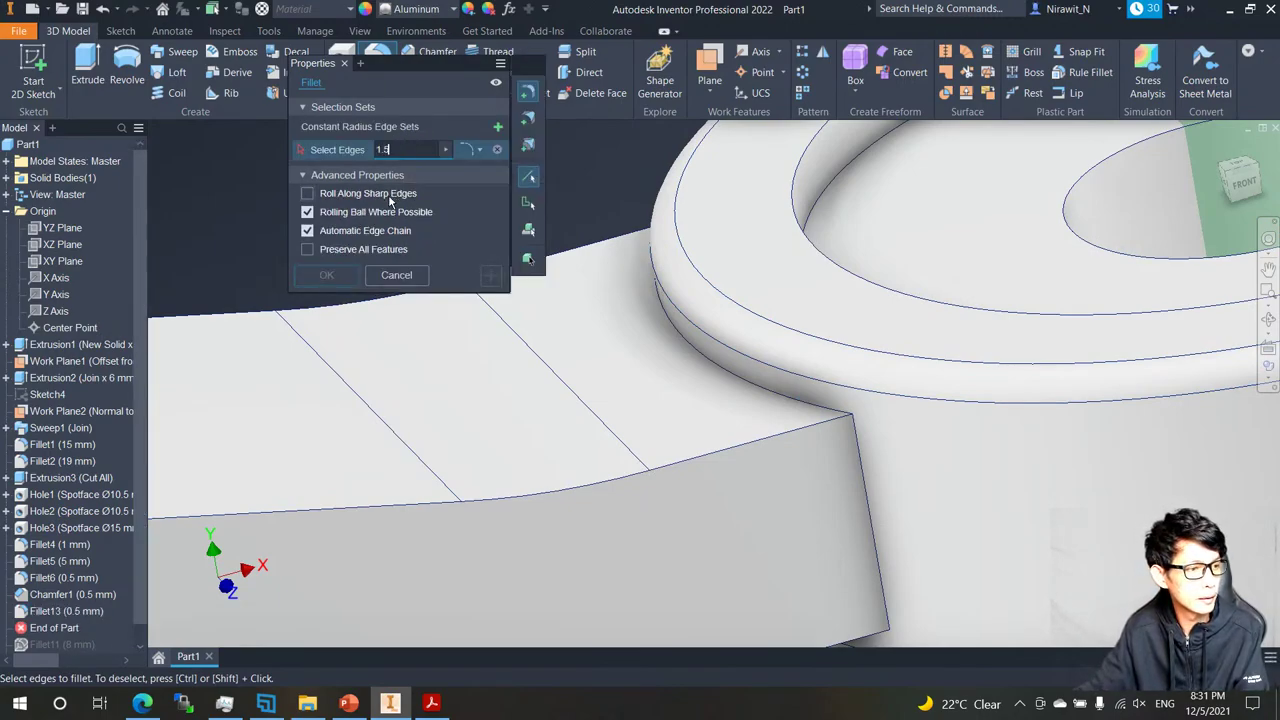
Recheck detail C in the PDF, then select the upper and lower edges between the arm and the unslotted boss for a 1.5 mm fillet.
{"action": "left_click", "coordinate": [432, 703]}
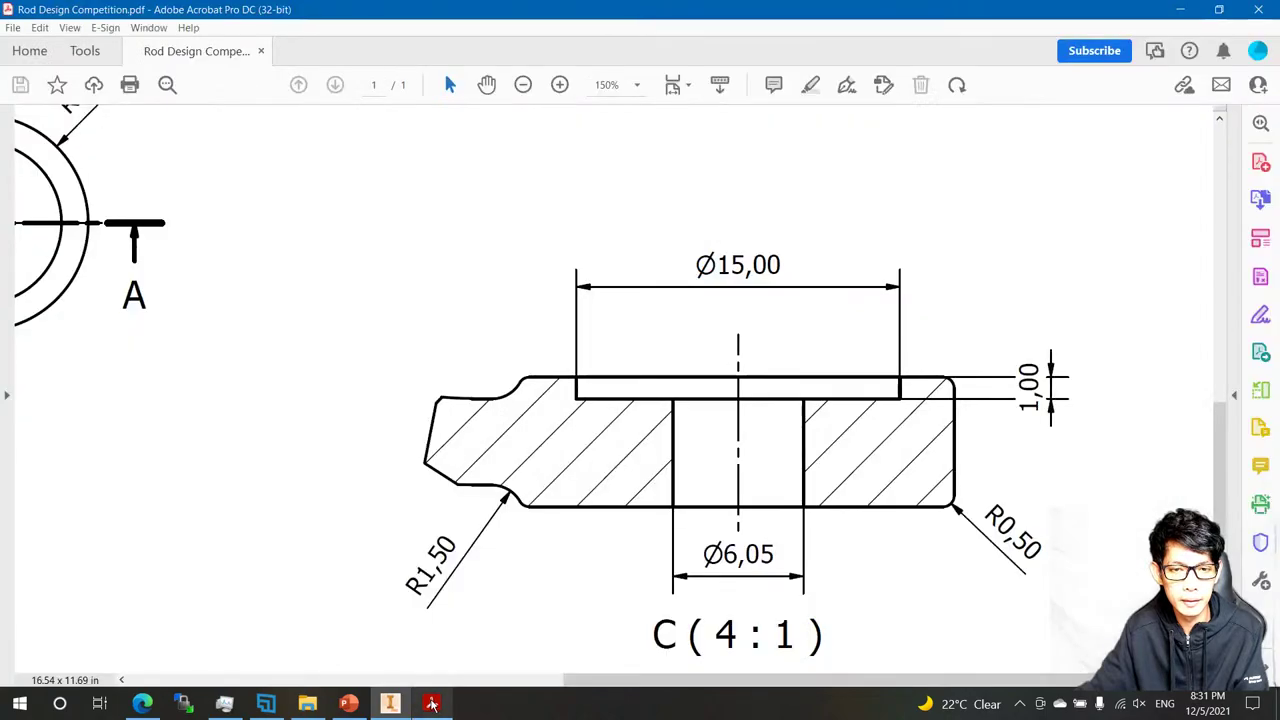
{"action": "left_click", "coordinate": [433, 703]}
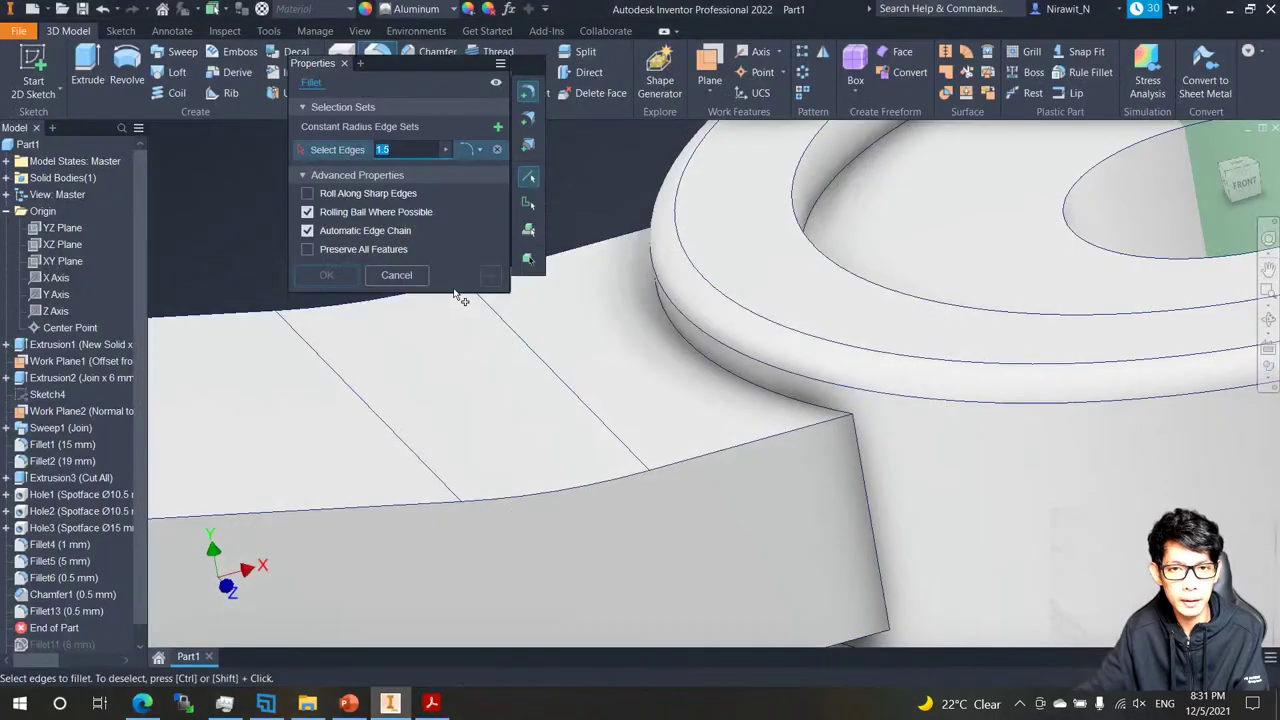
{"action": "left_click", "coordinate": [730, 378]}
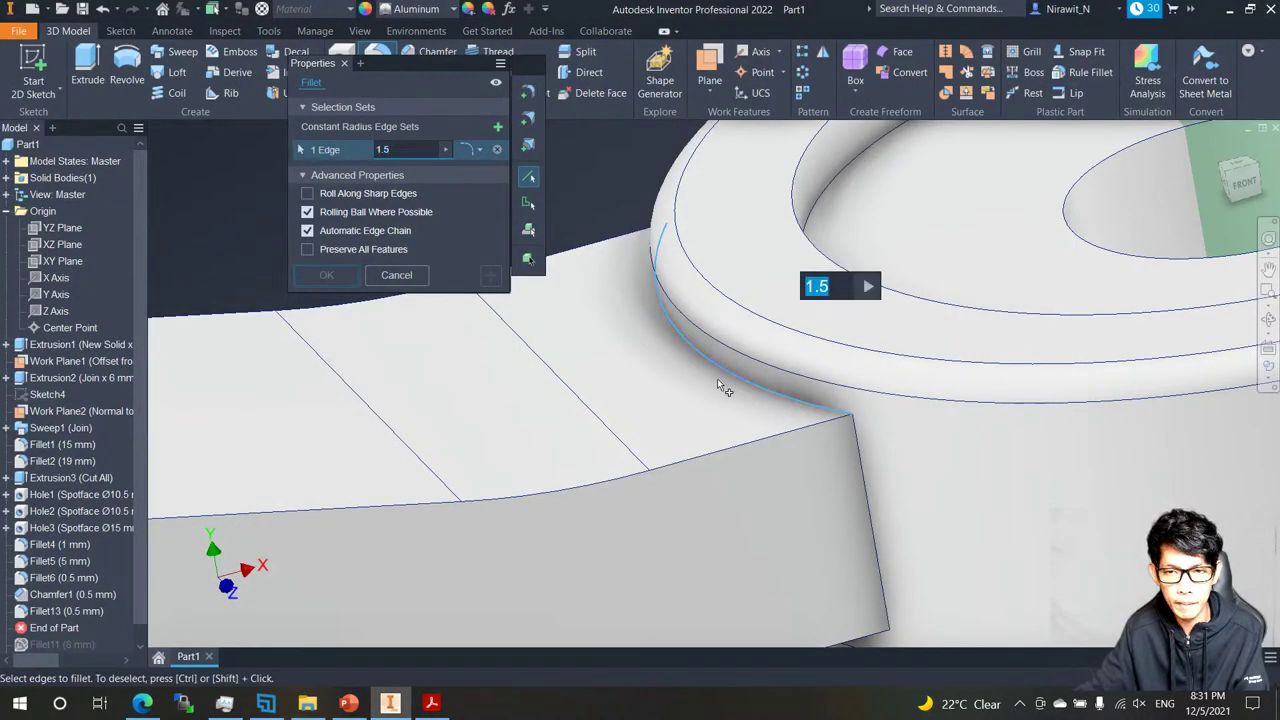
{"action": "middle_click_drag", "start_coordinate": [837, 372], "coordinate": [820, 374], "text": "shift"}
{"action": "scroll", "coordinate": [819, 378], "scroll_direction": "down", "scroll_amount": 5}
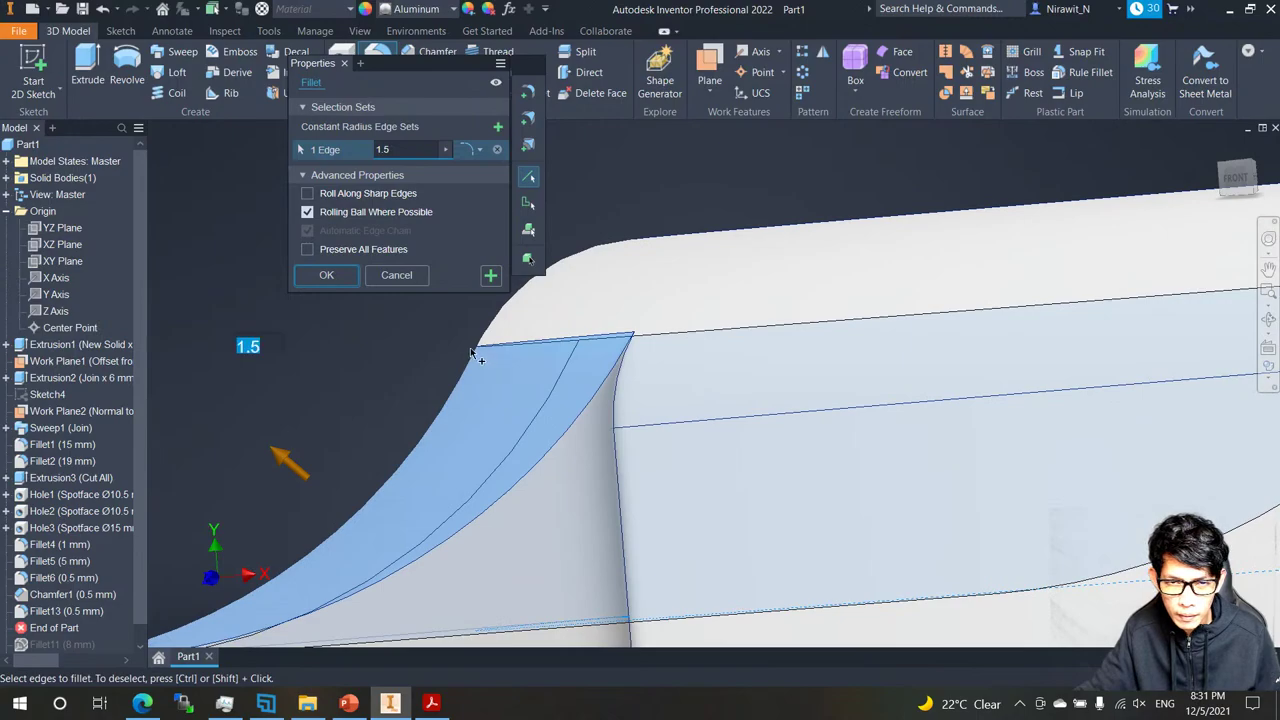
{"action": "left_click", "coordinate": [1238, 180]}
{"action": "scroll", "coordinate": [815, 375], "scroll_direction": "up", "scroll_amount": 5}
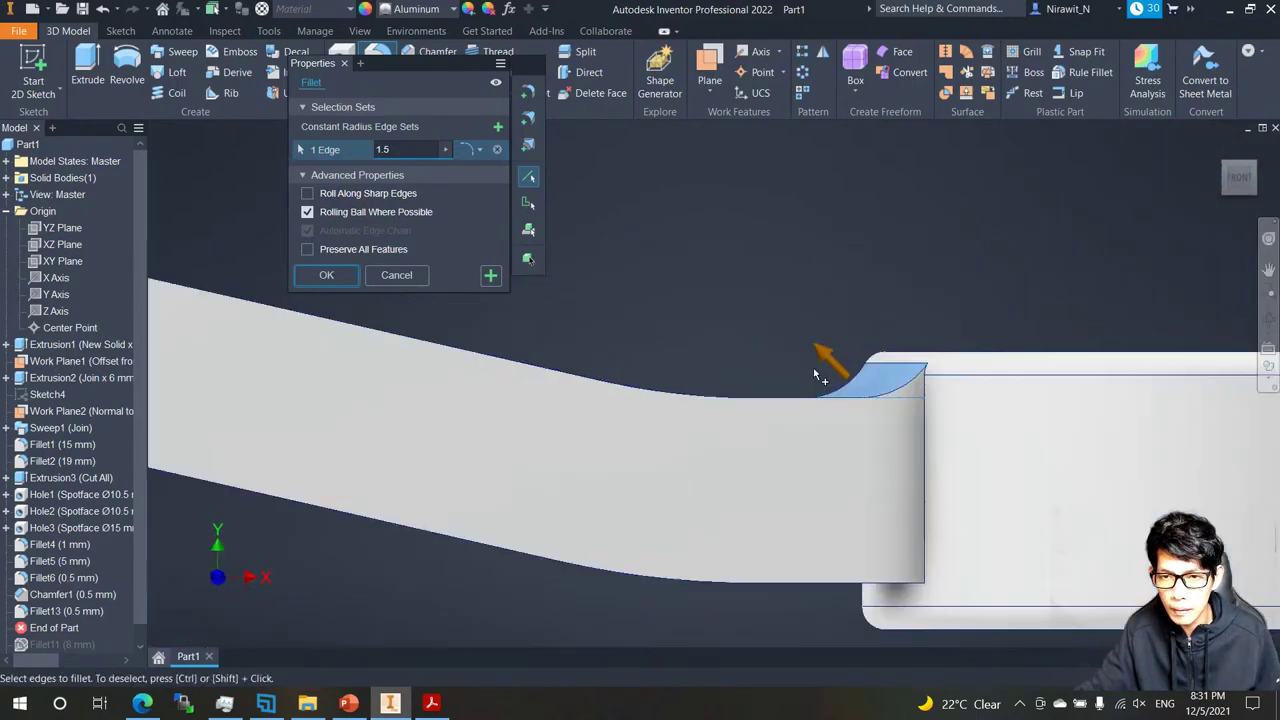
{"action": "scroll", "coordinate": [814, 370], "scroll_direction": "up", "scroll_amount": 5}
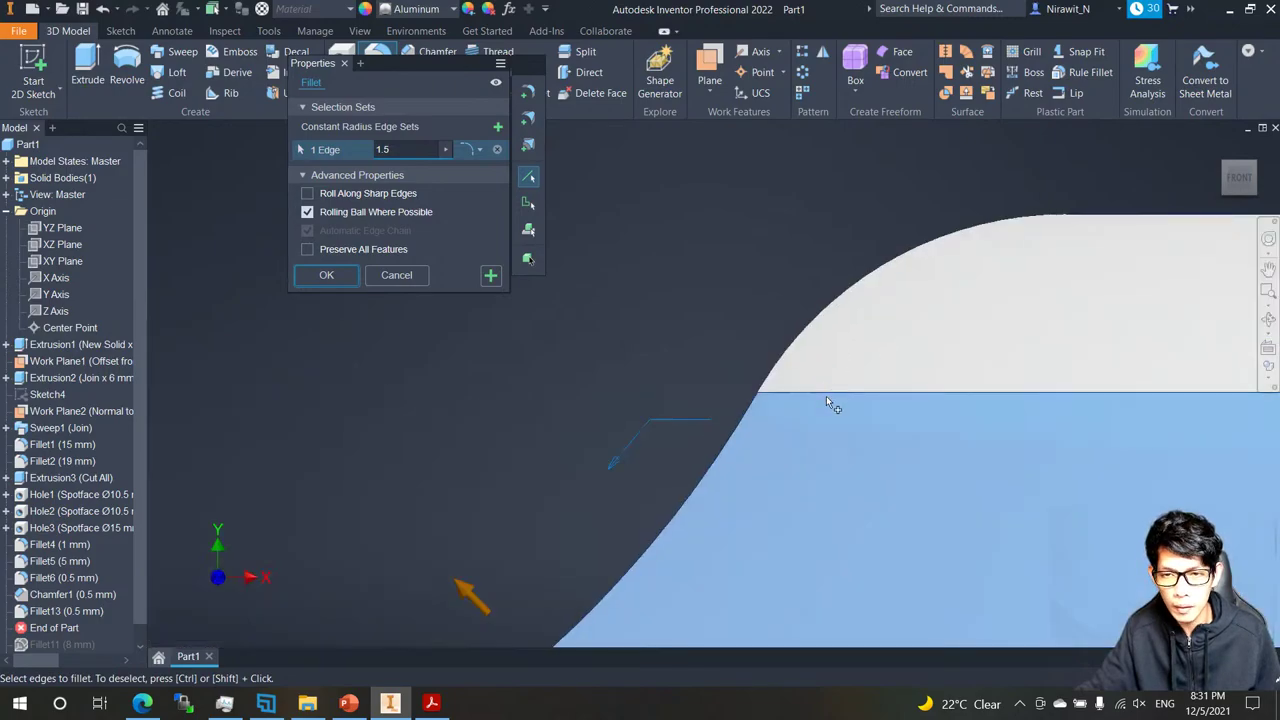
{"action": "scroll", "coordinate": [826, 396], "scroll_direction": "down", "scroll_amount": 5}
{"action": "middle_click_drag", "start_coordinate": [802, 380], "coordinate": [846, 350], "text": "shift"}
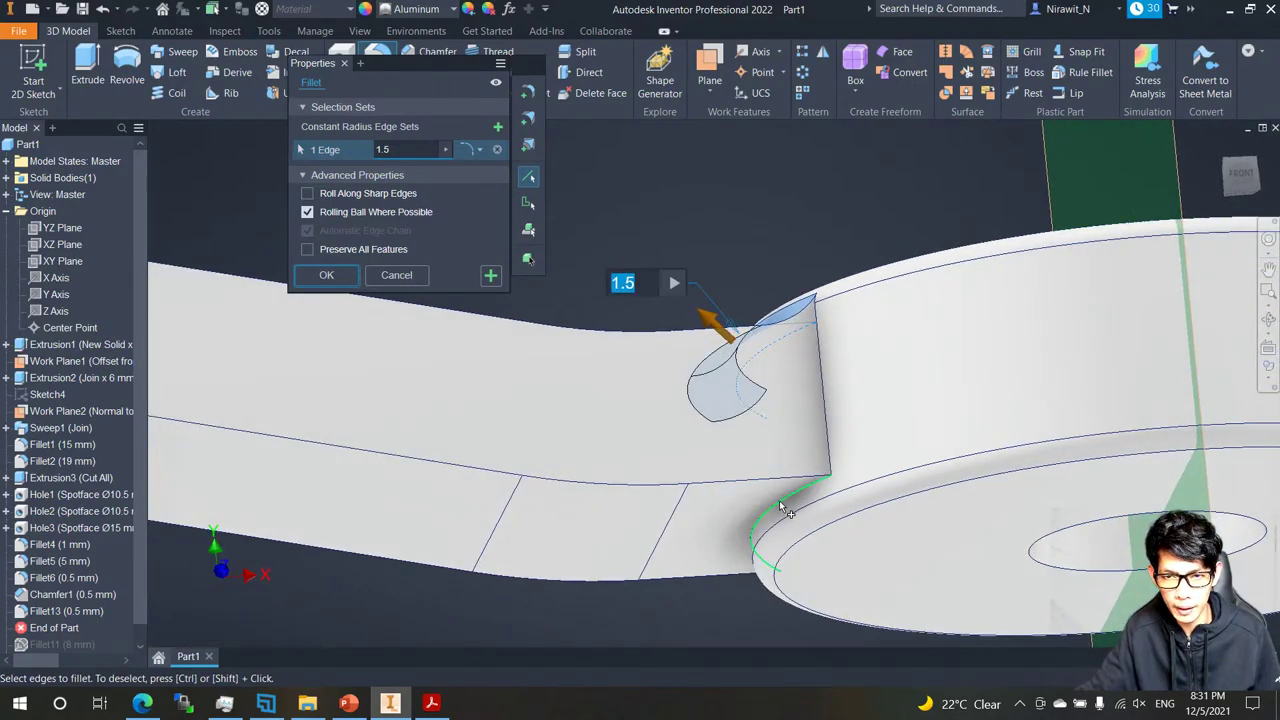
{"action": "left_click", "coordinate": [786, 510]}
Examine the 1.5 mm fillet preview at the unslotted boss from the front and close up, comparing its transition into the rim.
{"action": "key", "text": "F5"}
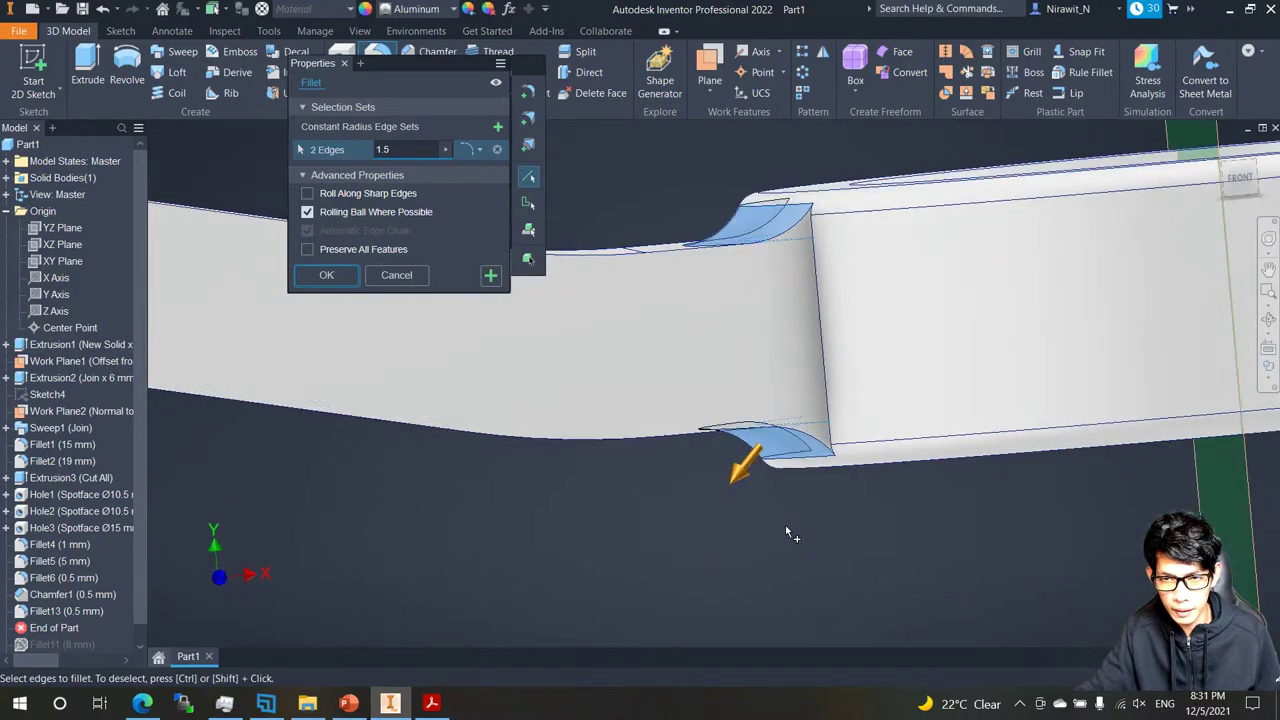
{"action": "key", "text": "shift+F5"}
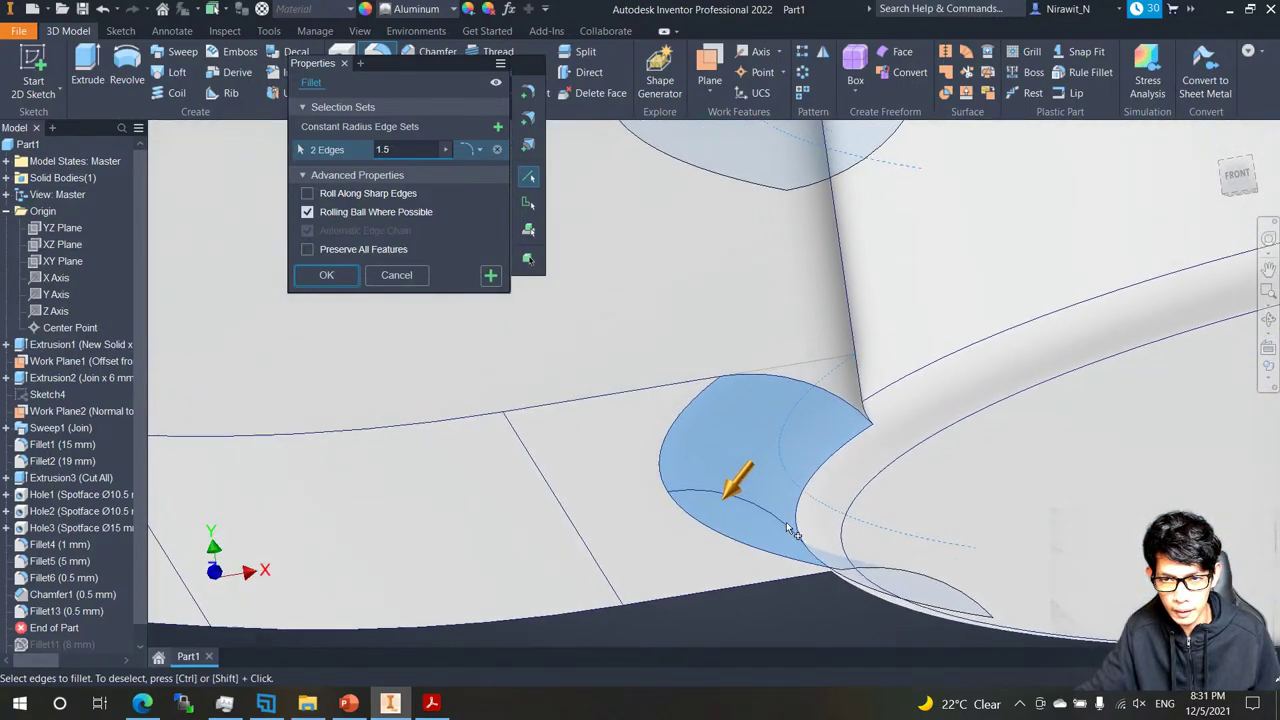
{"action": "key", "text": "F6"}
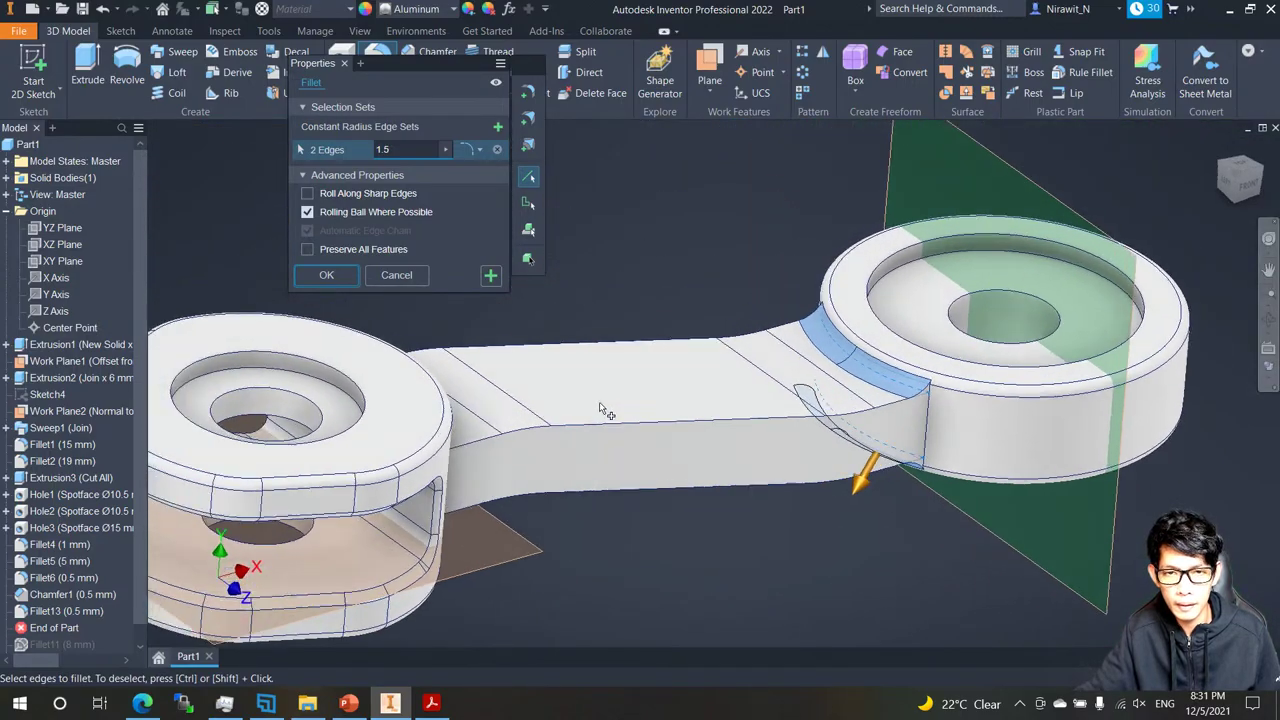
{"action": "middle_click_drag", "start_coordinate": [600, 408], "coordinate": [640, 385], "text": "shift"}
{"action": "left_click", "coordinate": [1246, 186]}
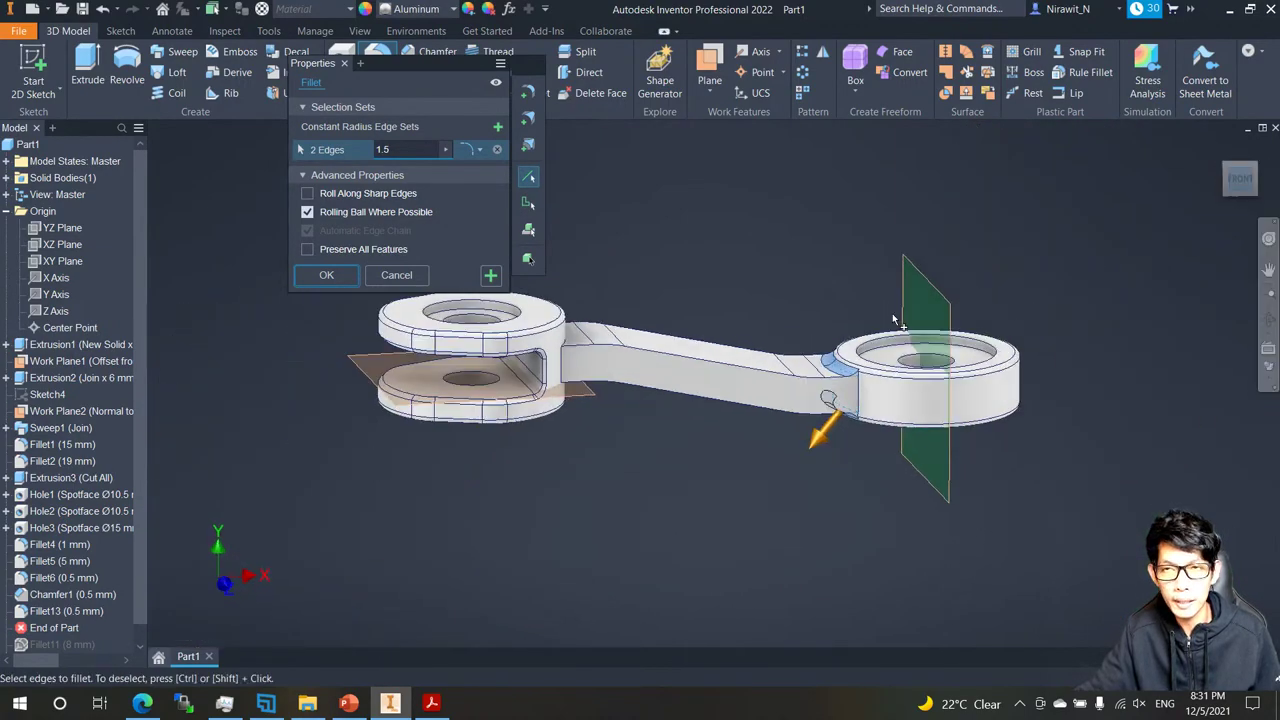
{"action": "scroll", "coordinate": [797, 364], "scroll_direction": "up", "scroll_amount": 8}
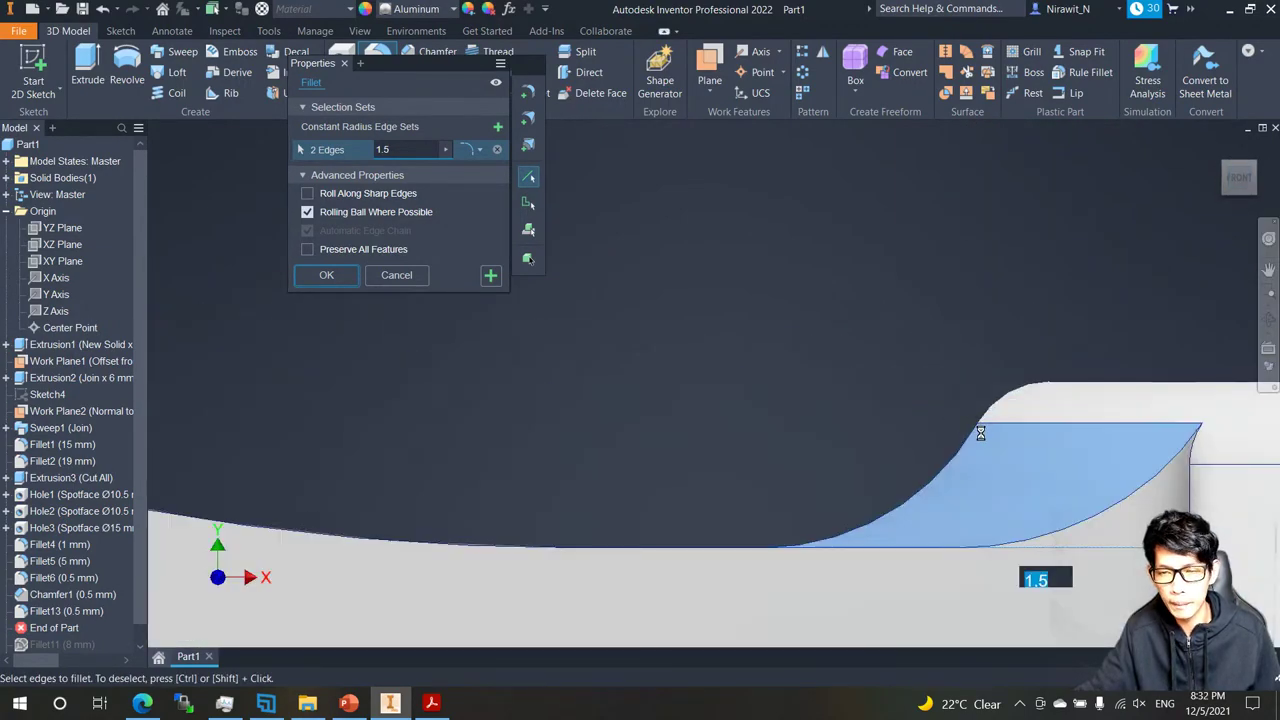
{"action": "scroll", "coordinate": [984, 440], "scroll_direction": "down", "scroll_amount": 2}
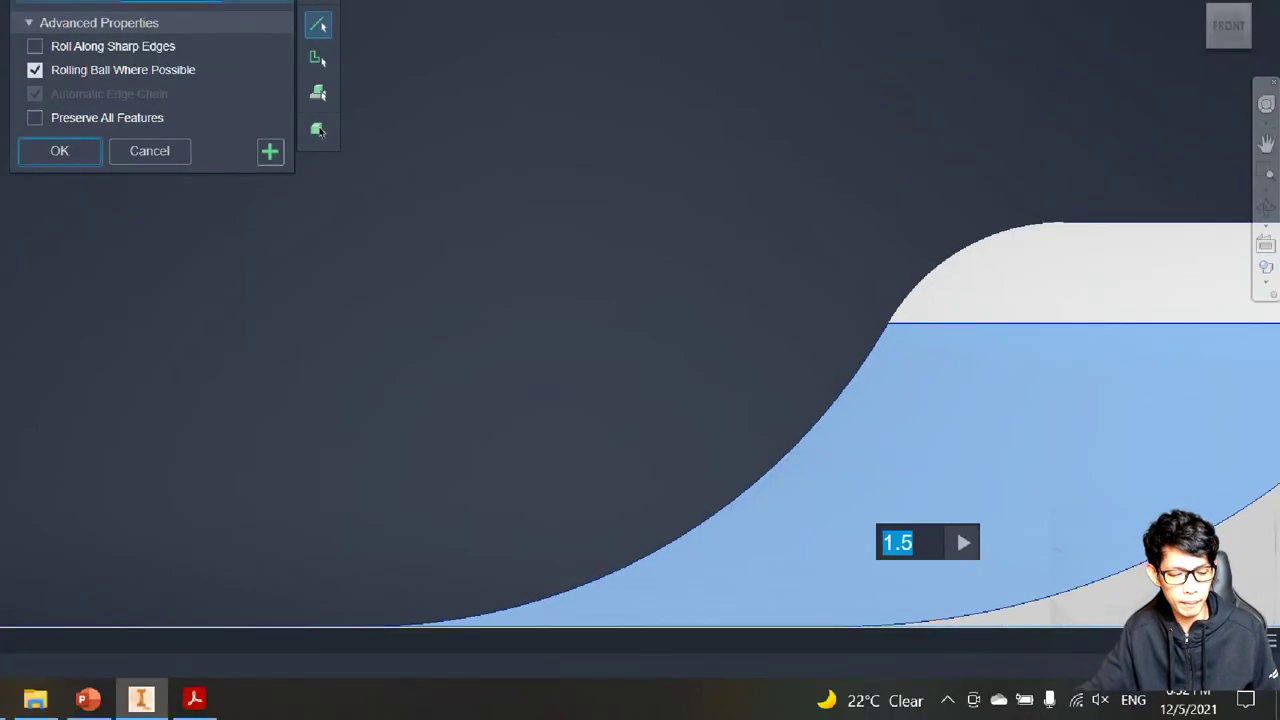
{"action": "scroll", "coordinate": [979, 512], "scroll_direction": "up", "scroll_amount": 8}
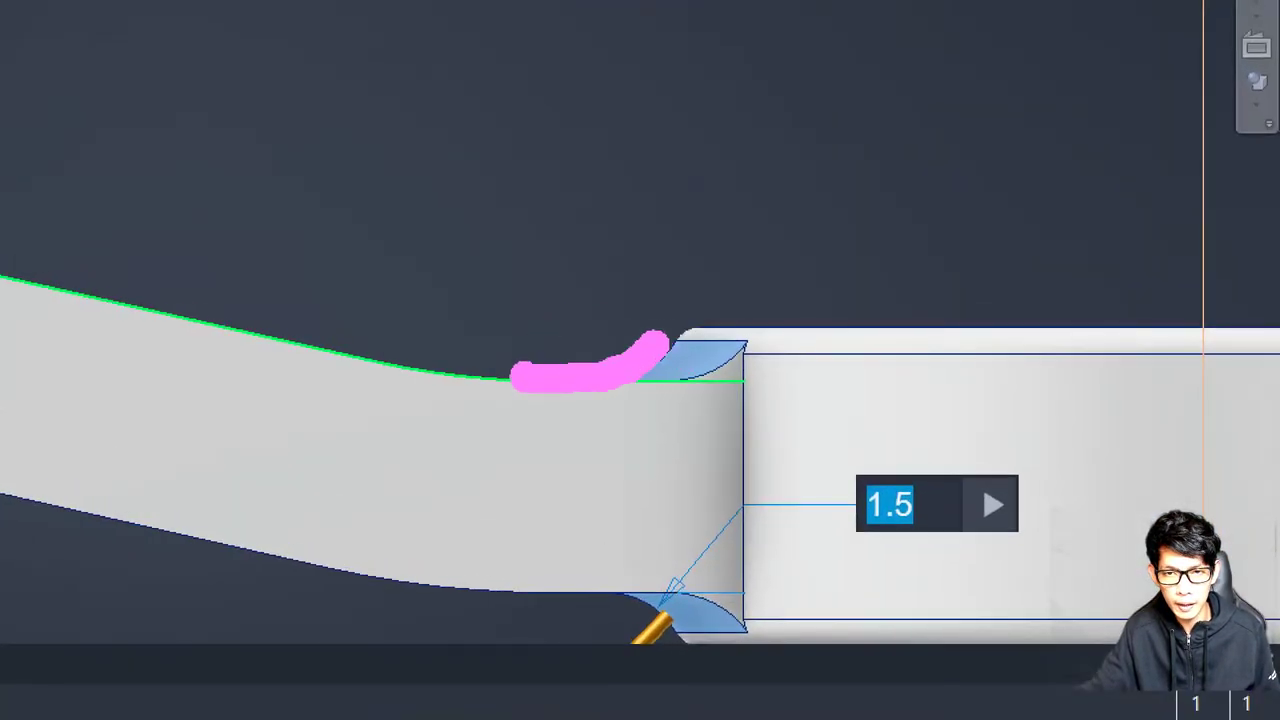
{"action": "left_click_drag", "start_coordinate": [655, 343], "coordinate": [722, 243]}
{"action": "key", "text": "Escape"}
{"action": "mouse_move", "coordinate": [935, 477]}
{"action": "middle_mouse_down", "text": "shift"}
{"action": "mouse_move", "coordinate": [680, 394]}
{"action": "mouse_move", "coordinate": [622, 392]}
{"action": "middle_mouse_up", "text": "shift"}
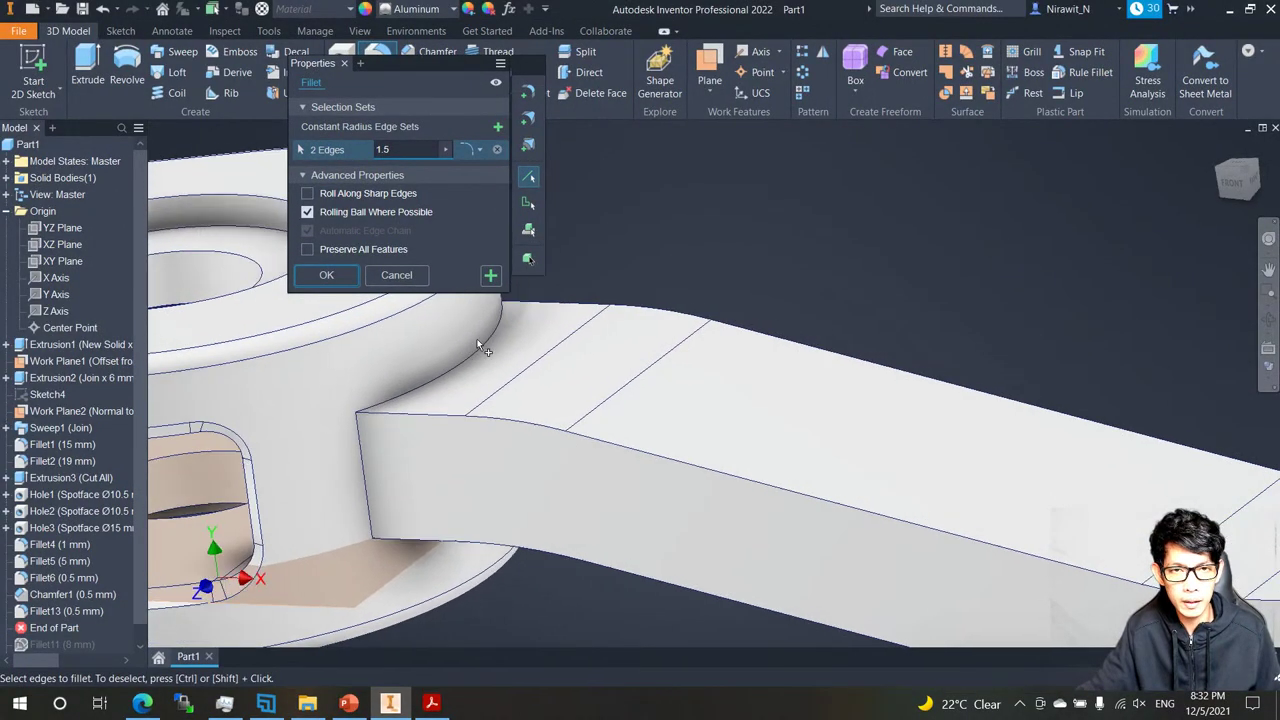
Add the upper and lower edges where the arm meets the slotted boss to the 1.5 mm fillet selection.
{"action": "left_click", "coordinate": [437, 378]}
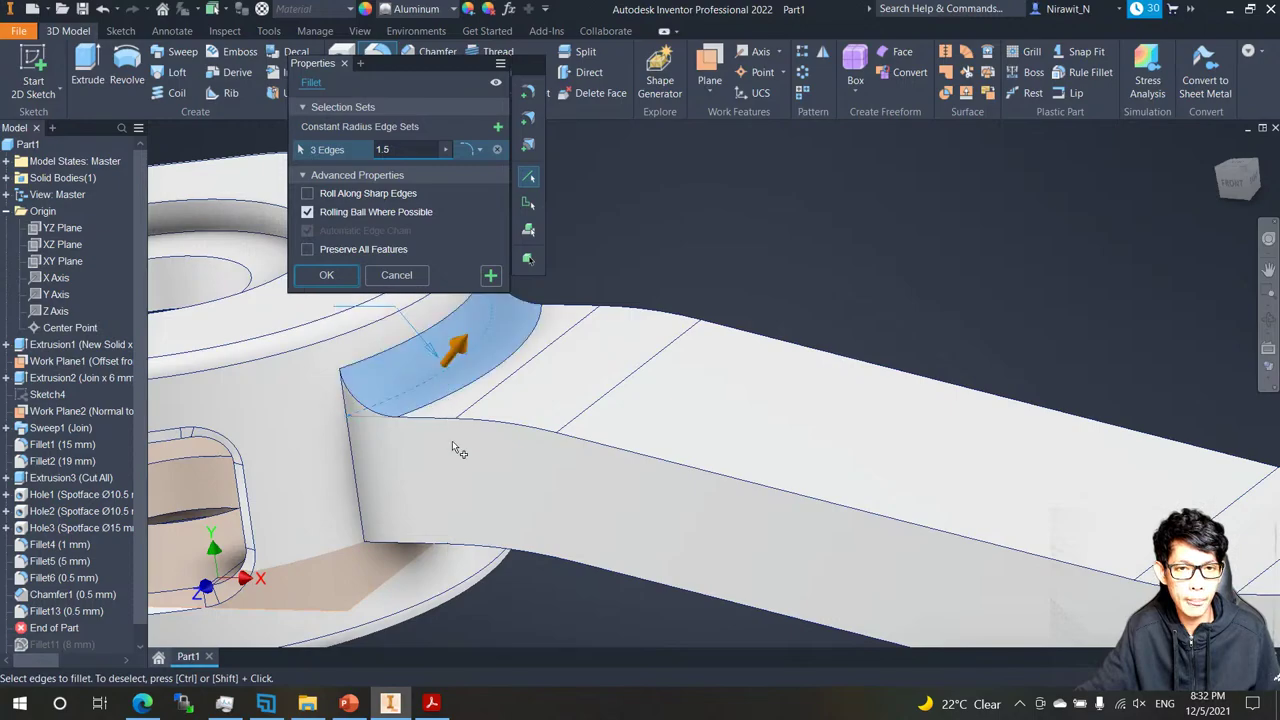
{"action": "middle_click_drag", "start_coordinate": [451, 449], "coordinate": [469, 617], "text": "shift"}
{"action": "left_click", "coordinate": [469, 613]}
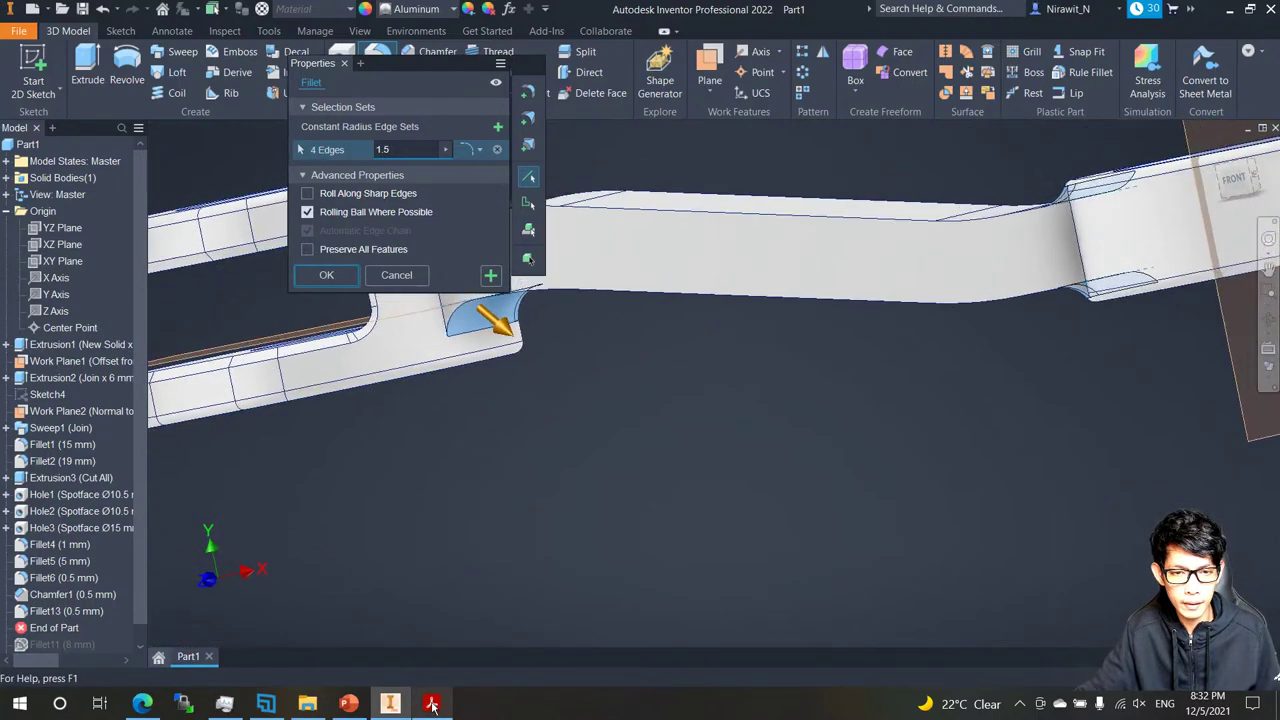
Switch to the Rod Design Competition PDF in Acrobat, check the junction radii in the plan view, and return to Inventor.
{"action": "left_click", "coordinate": [432, 703]}
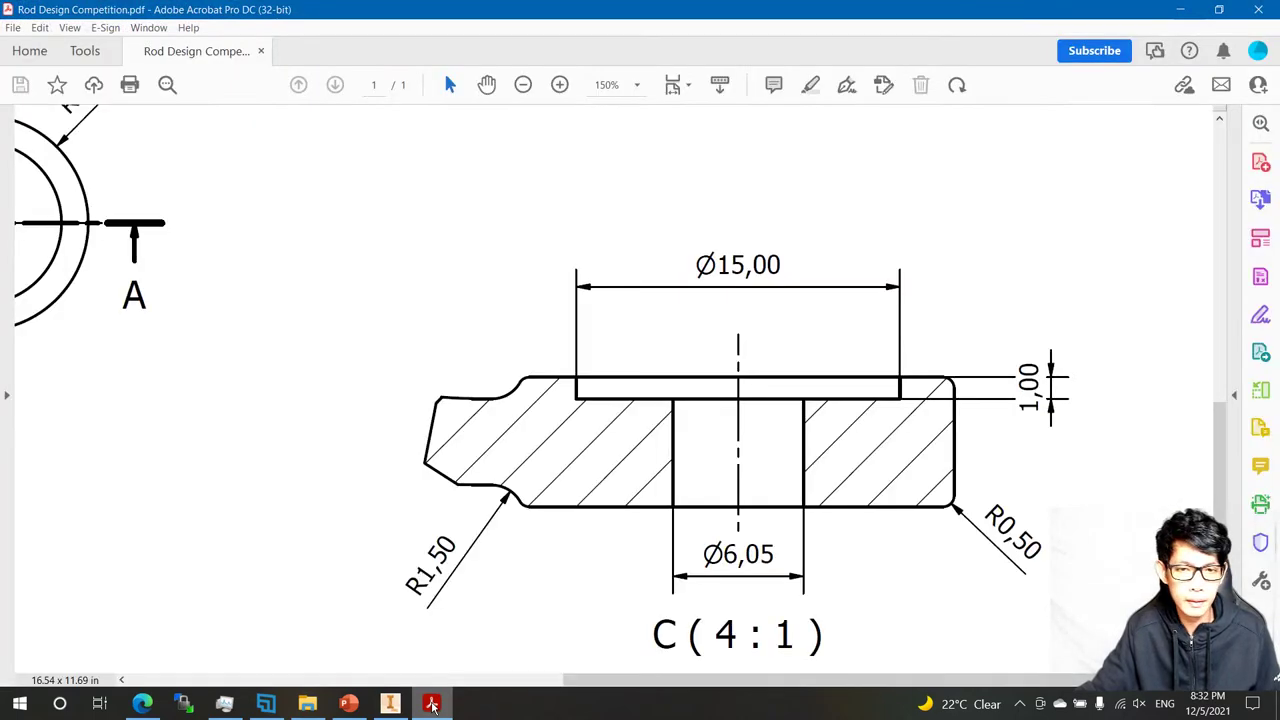
{"action": "scroll", "coordinate": [548, 558], "scroll_direction": "left", "scroll_amount": 10}
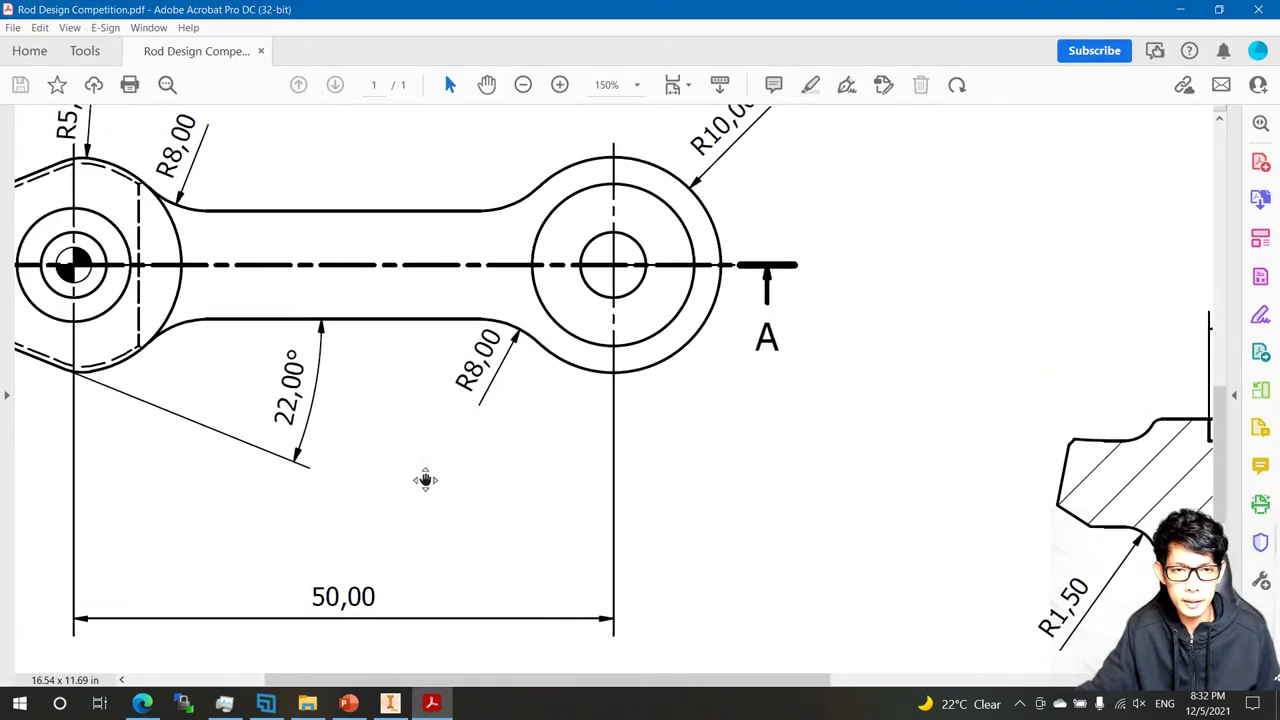
{"action": "key", "text": "alt+Tab"}
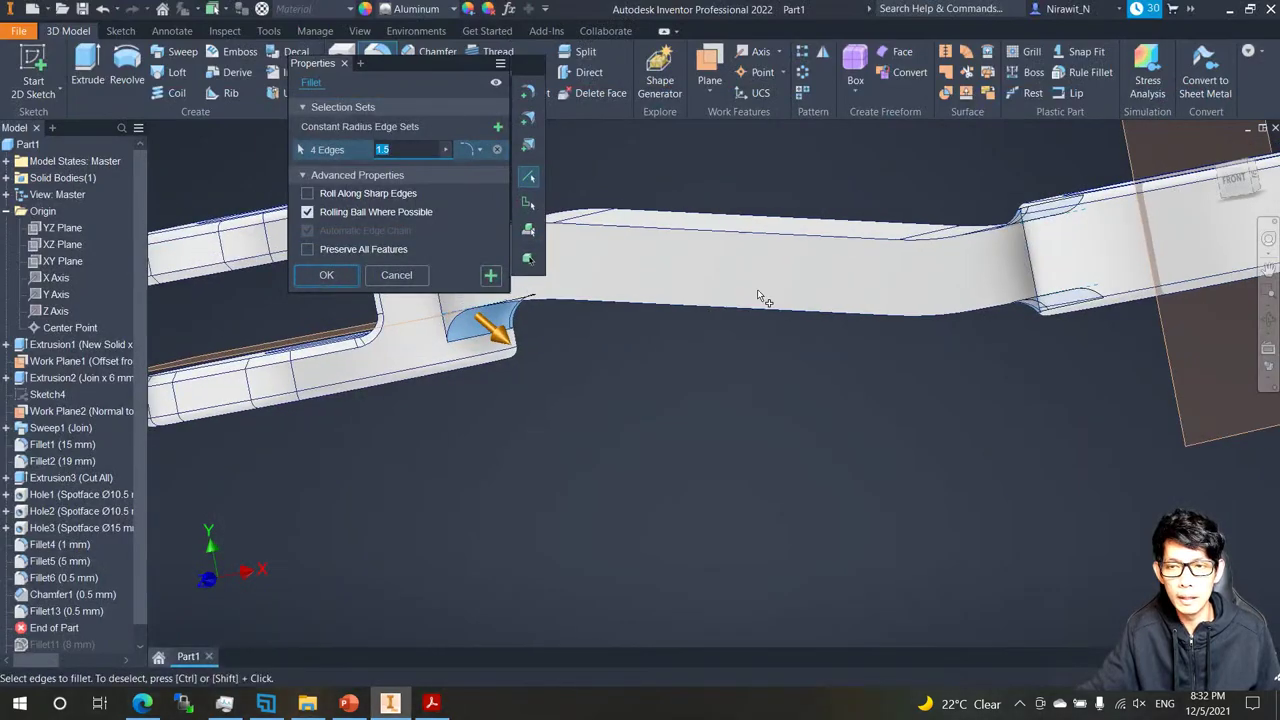
Apply the 1.5 mm fillet to the four arm-to-boss junction edges and continue with a new fillet.
{"action": "middle_click_drag", "start_coordinate": [779, 300], "coordinate": [757, 323], "text": "shift"}
{"action": "scroll", "coordinate": [800, 335], "scroll_direction": "up", "scroll_amount": 2}
{"action": "middle_click_drag", "start_coordinate": [840, 345], "coordinate": [870, 335], "text": "shift"}
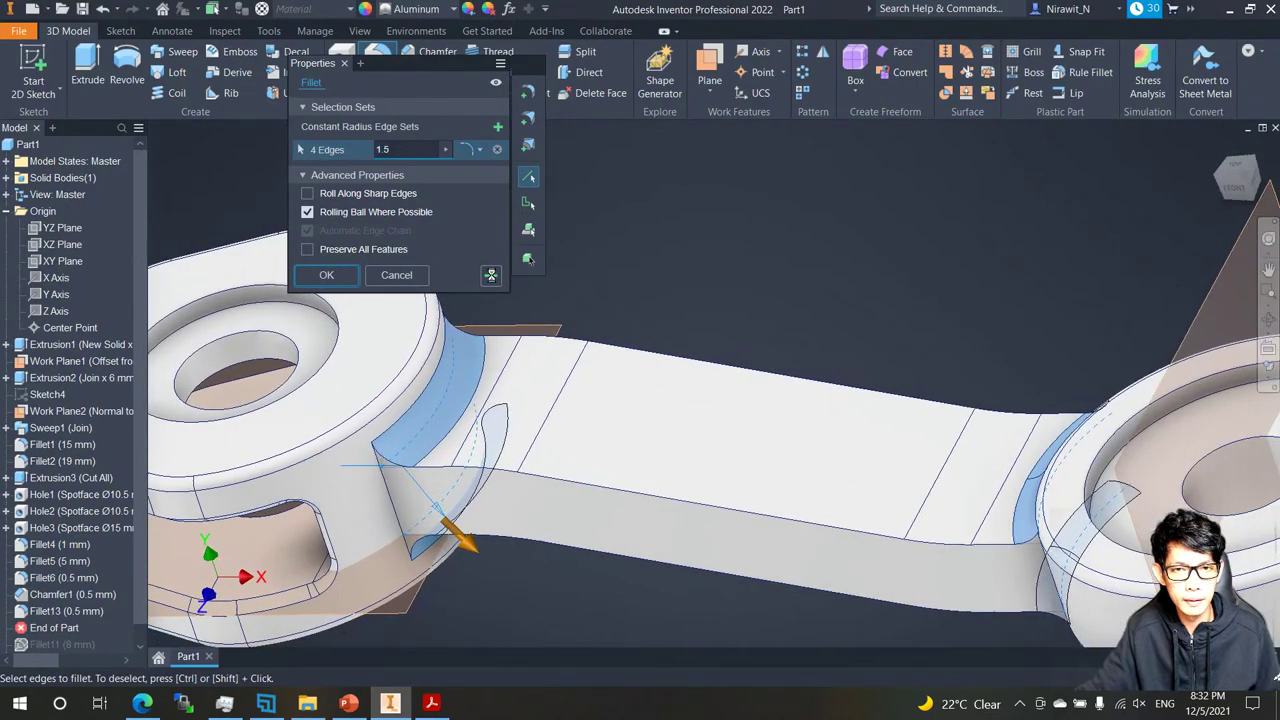
{"action": "left_click", "coordinate": [490, 274]}
Fillet the side corner edges where the arm meets both bosses with an 8 mm radius.
{"action": "left_click", "coordinate": [397, 150]}
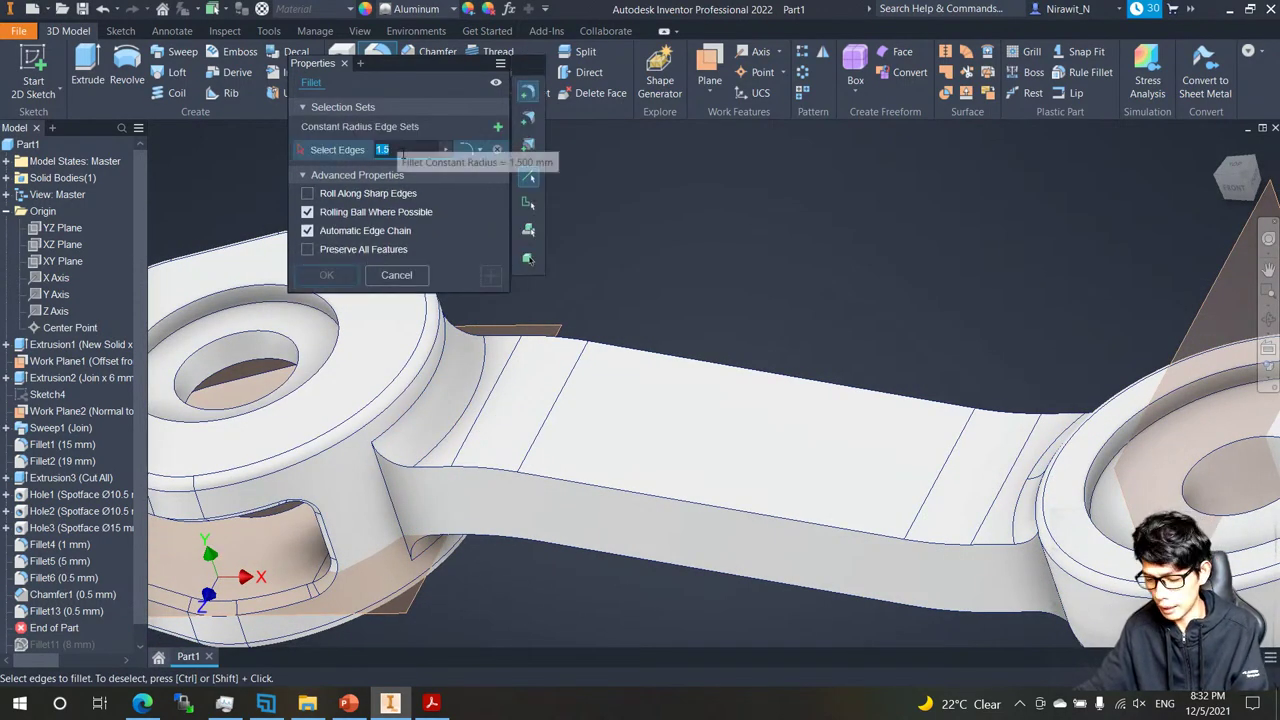
{"action": "type", "text": "8"}
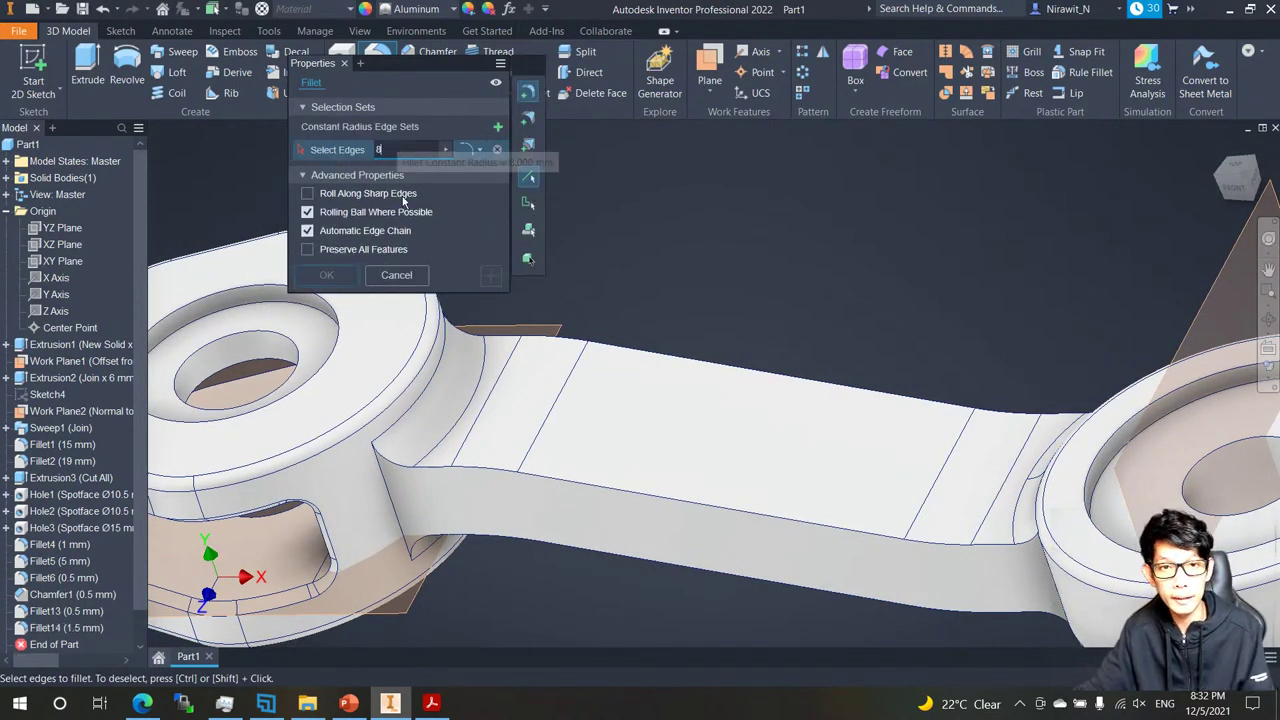
{"action": "left_click", "coordinate": [379, 469]}
{"action": "middle_click_drag", "start_coordinate": [714, 510], "coordinate": [634, 440], "text": "shift"}
{"action": "left_click", "coordinate": [973, 413]}
{"action": "scroll", "coordinate": [1035, 402], "scroll_direction": "up", "scroll_amount": 3}
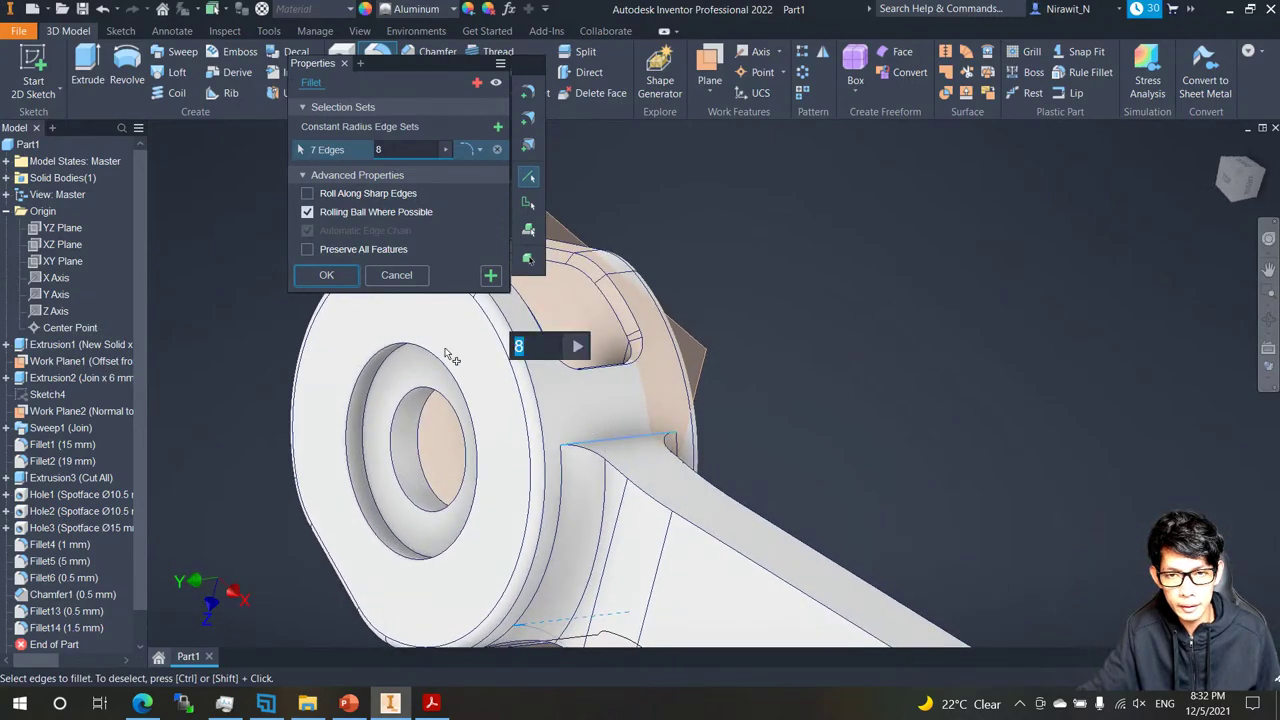
{"action": "mouse_move", "coordinate": [478, 293]}
{"action": "middle_mouse_down", "text": "shift"}
{"action": "mouse_move", "coordinate": [494, 293]}
{"action": "mouse_move", "coordinate": [472, 305]}
{"action": "middle_mouse_up", "text": "shift"}
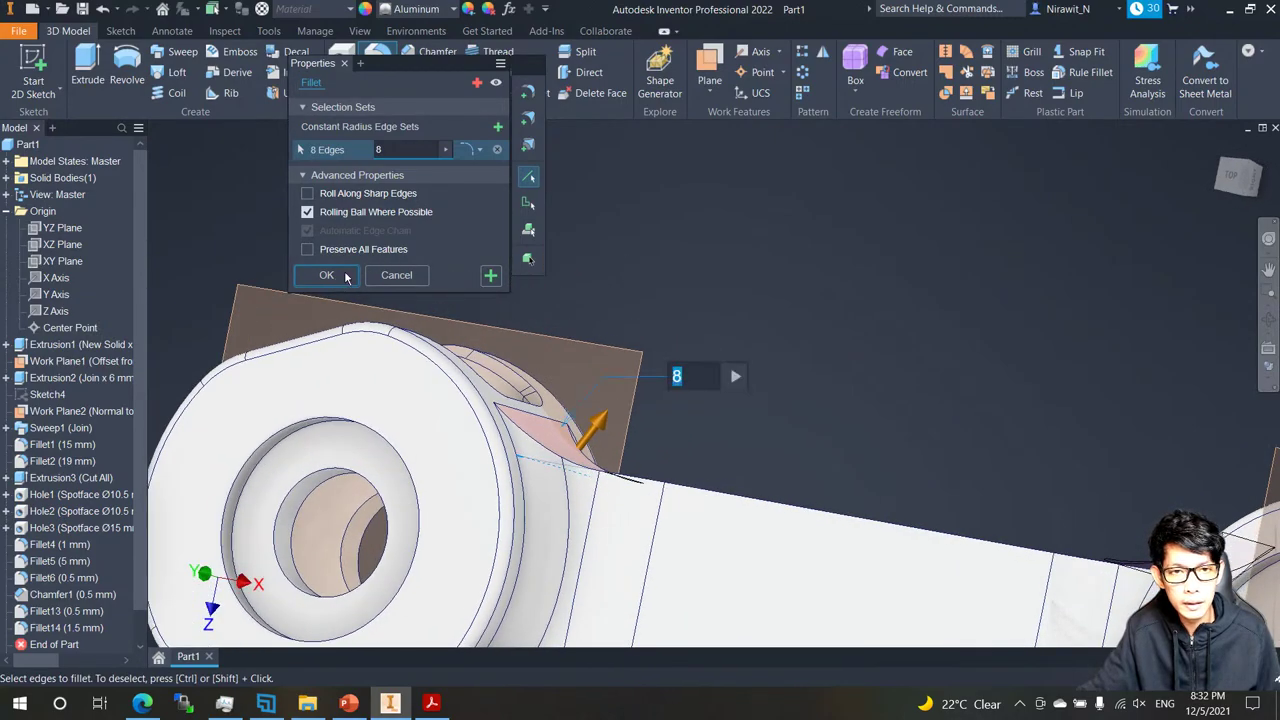
{"action": "left_click", "coordinate": [347, 278]}
{"action": "left_click", "coordinate": [199, 166]}
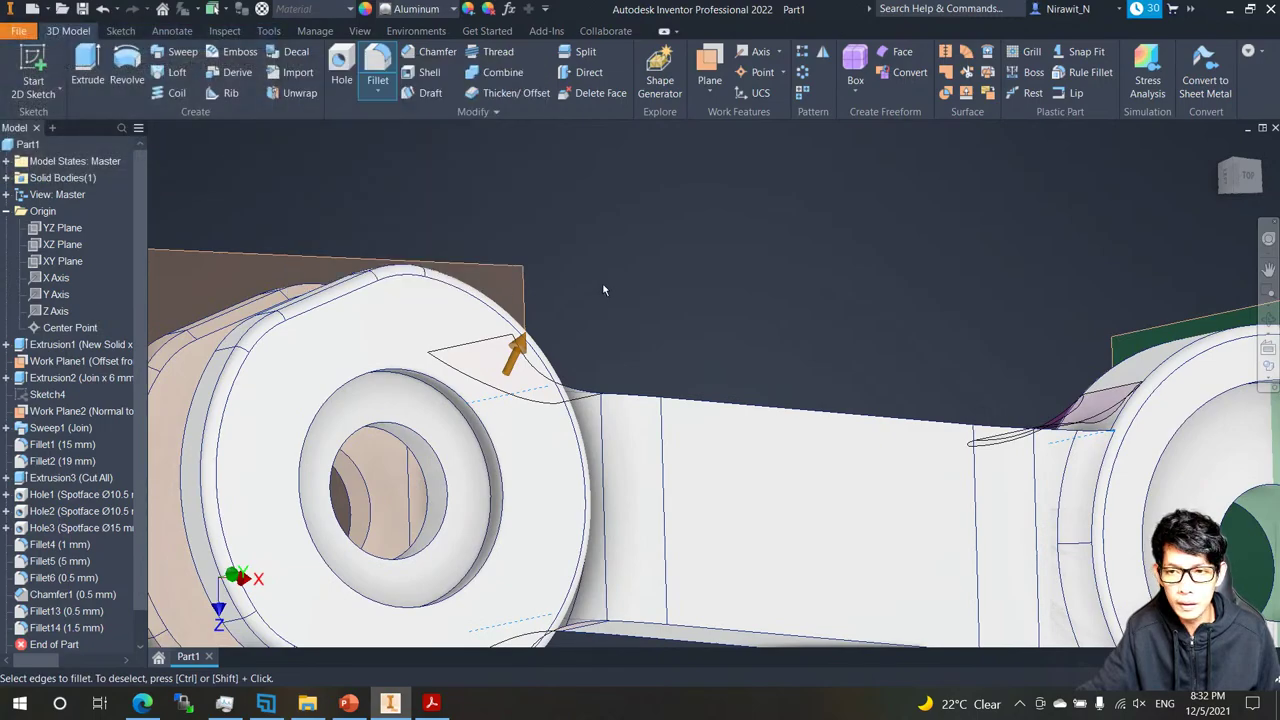
Move the End of Part marker below the old Fillet11 and Fillet12 and accept the reorder.
{"action": "scroll", "coordinate": [60, 606], "scroll_direction": "down", "scroll_amount": 2}
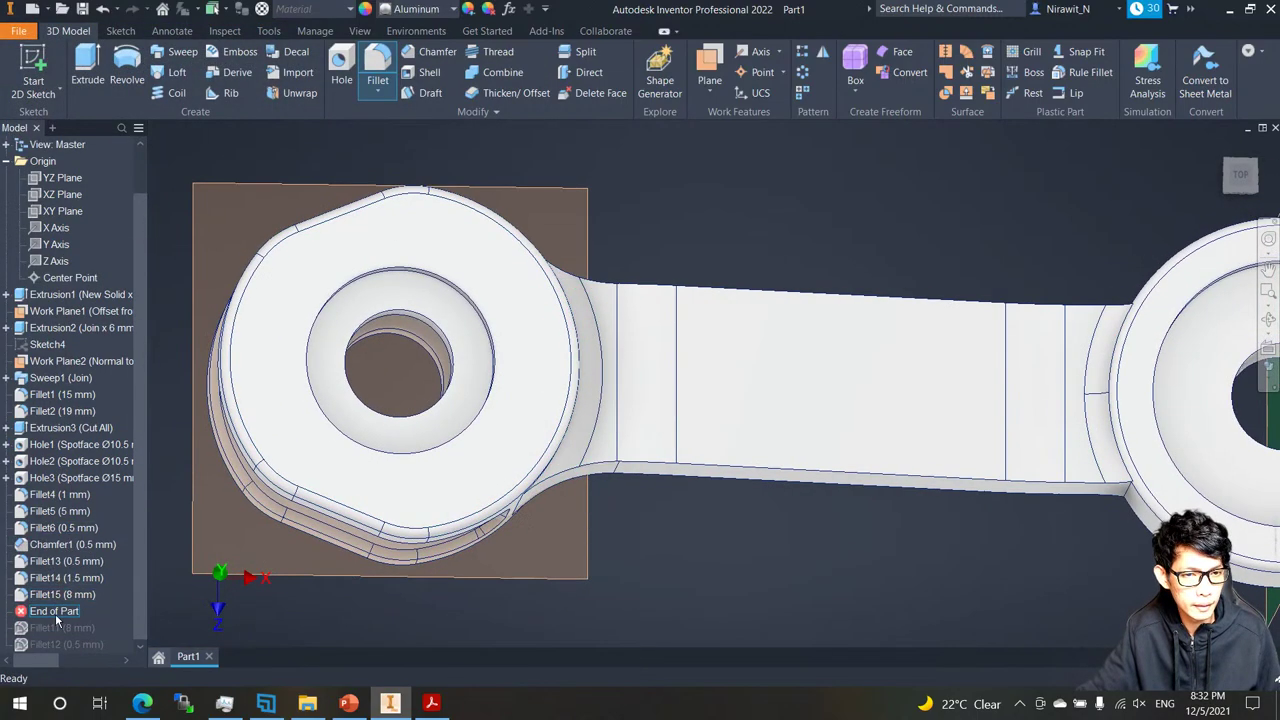
{"action": "left_click_drag", "start_coordinate": [58, 613], "coordinate": [60, 627]}
{"action": "right_click", "coordinate": [62, 627]}
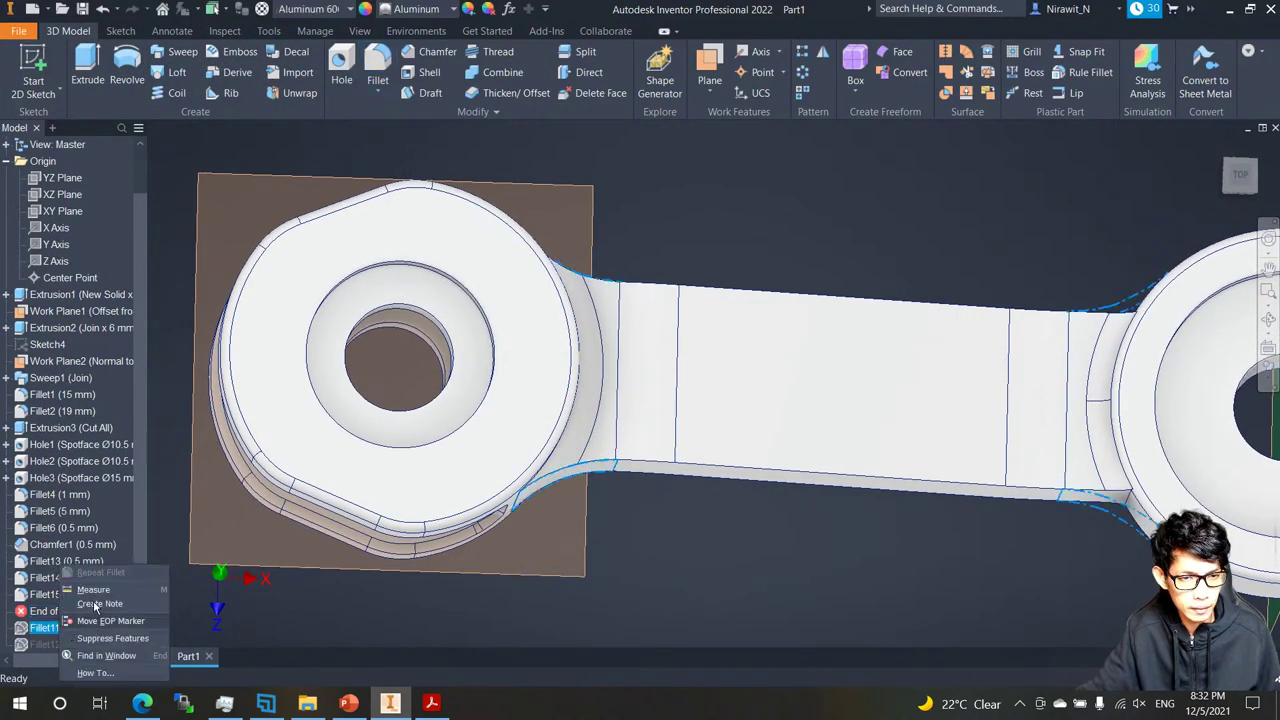
{"action": "left_click", "coordinate": [28, 602]}
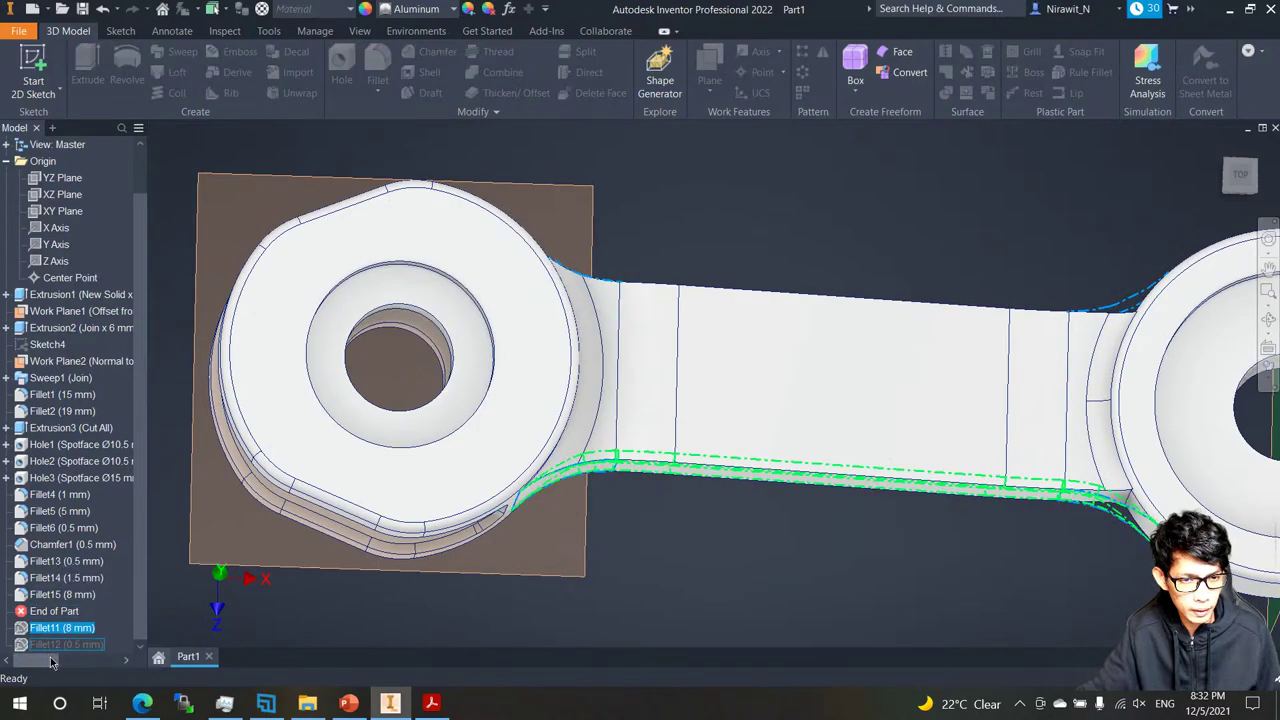
{"action": "left_click", "coordinate": [97, 618]}
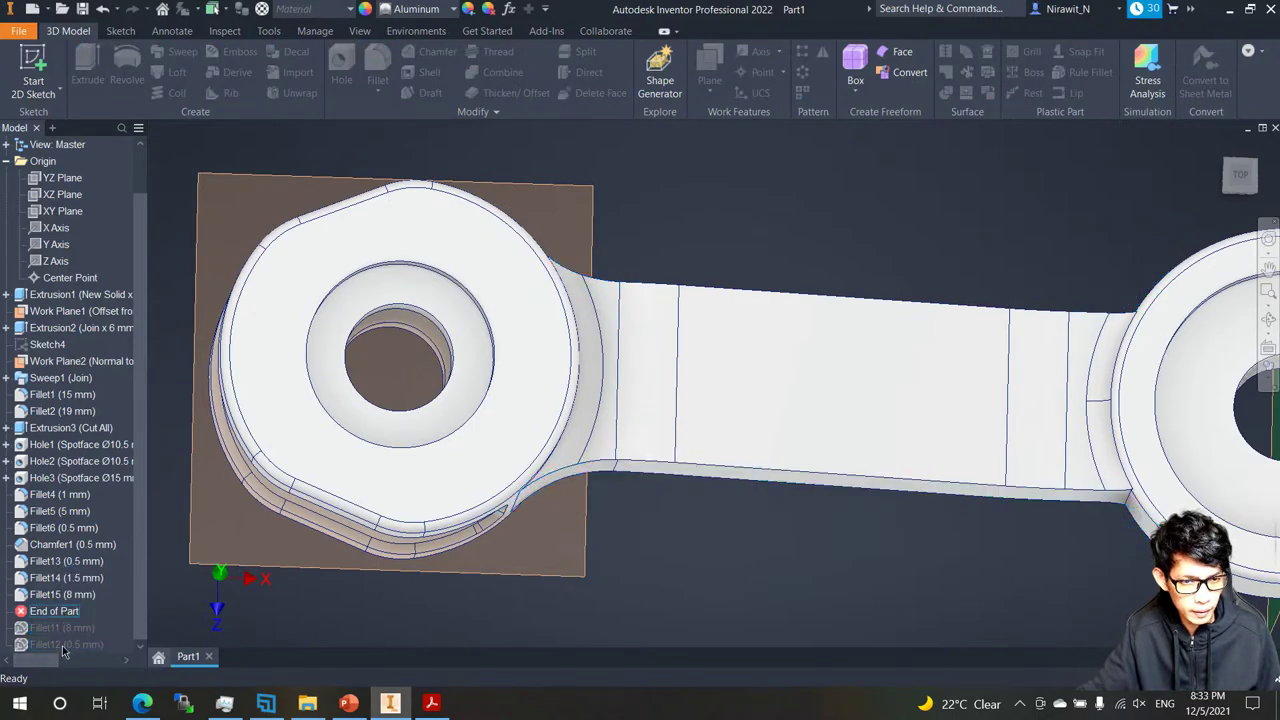
{"action": "left_click", "coordinate": [77, 617]}
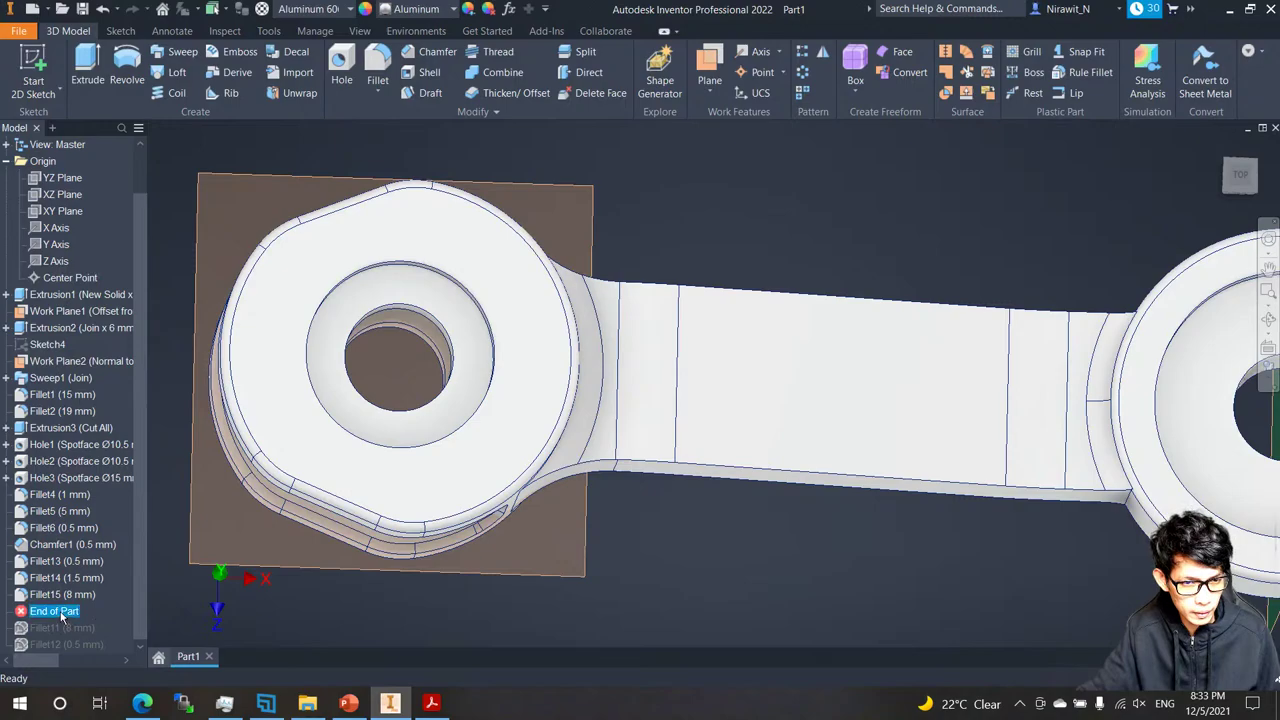
{"action": "left_click", "coordinate": [62, 645]}
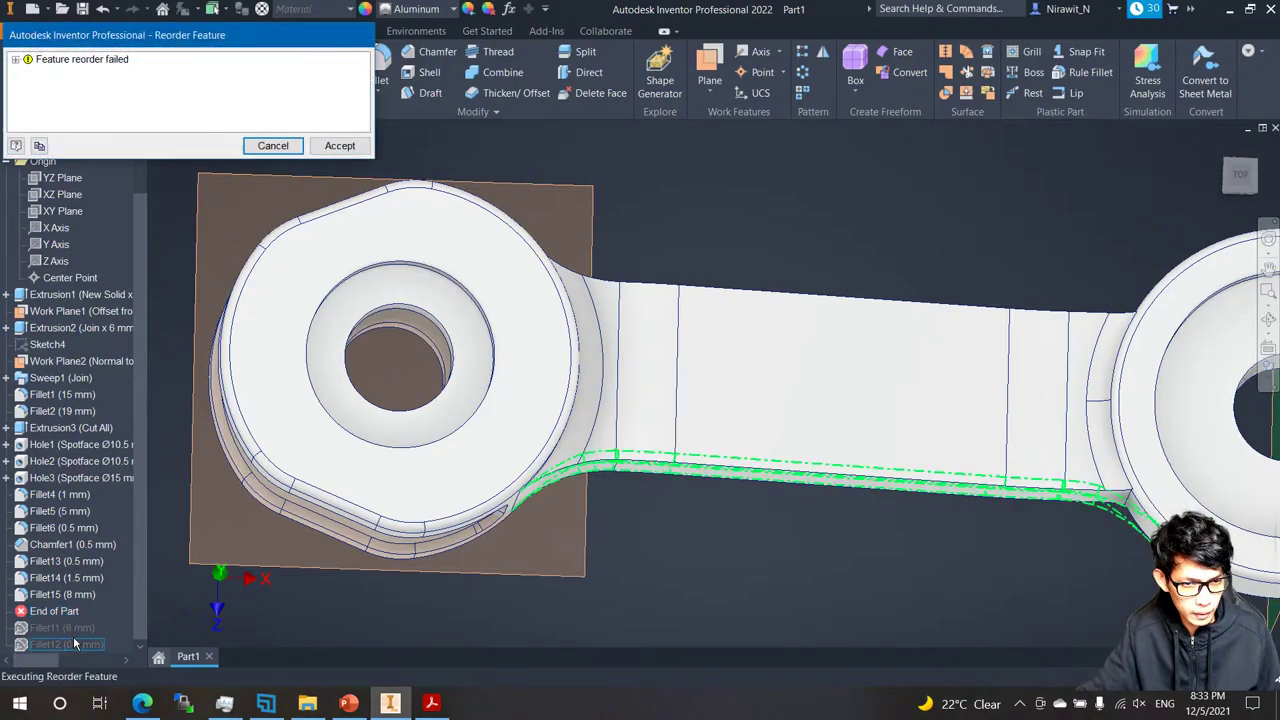
{"action": "left_click", "coordinate": [339, 146]}
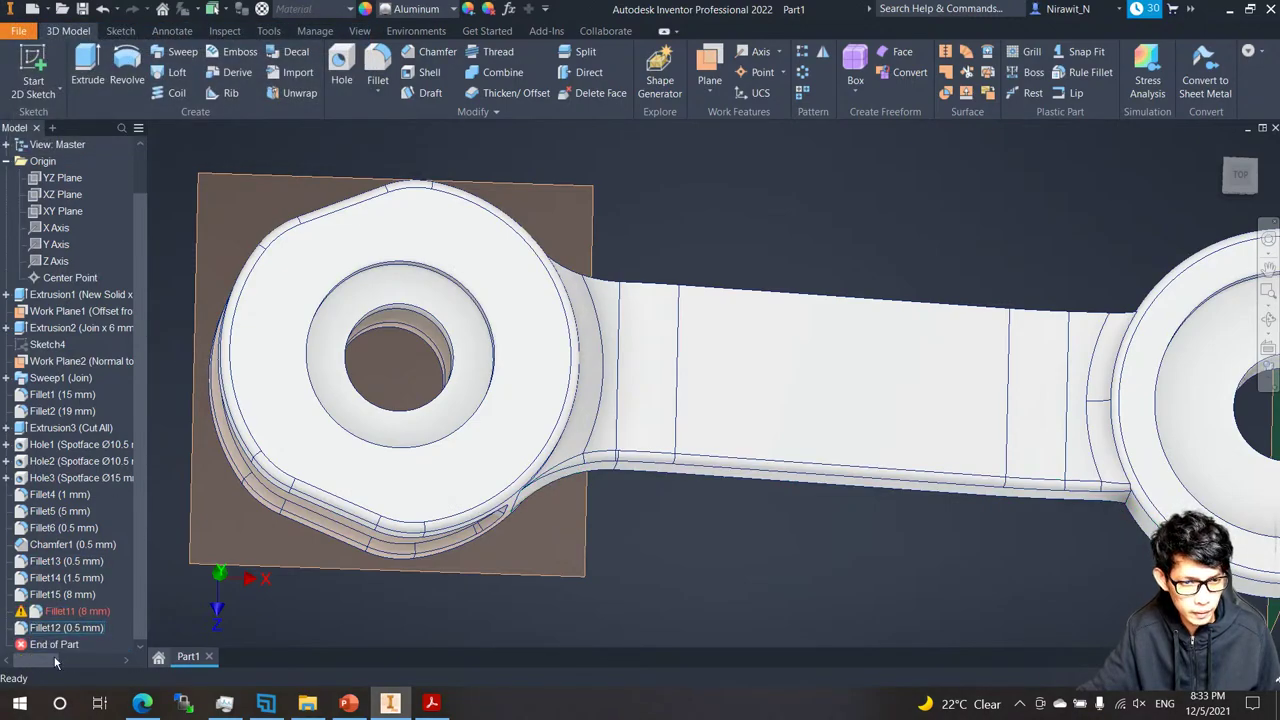
Delete the old Fillet11 (8 mm) and Fillet12 (0.5 mm) features from the model.
{"action": "right_click", "coordinate": [63, 614]}
{"action": "left_click", "coordinate": [99, 486]}
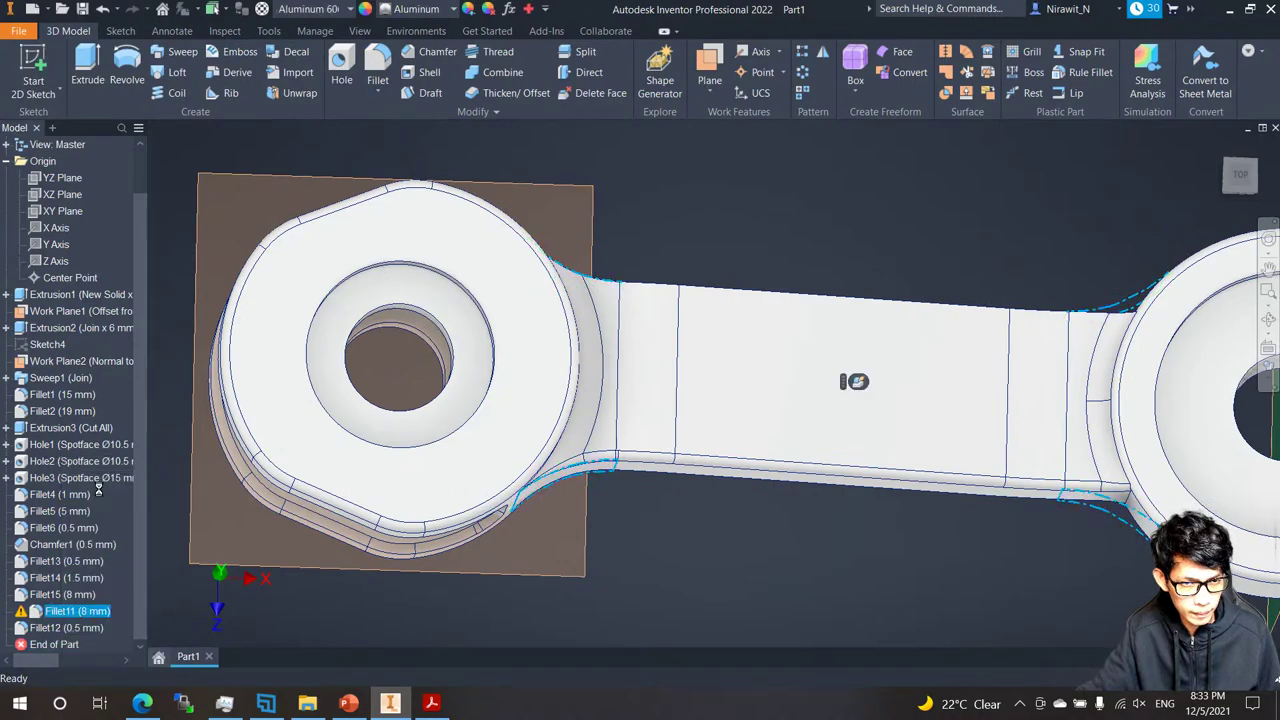
{"action": "right_click", "coordinate": [72, 629]}
{"action": "left_click", "coordinate": [110, 514]}
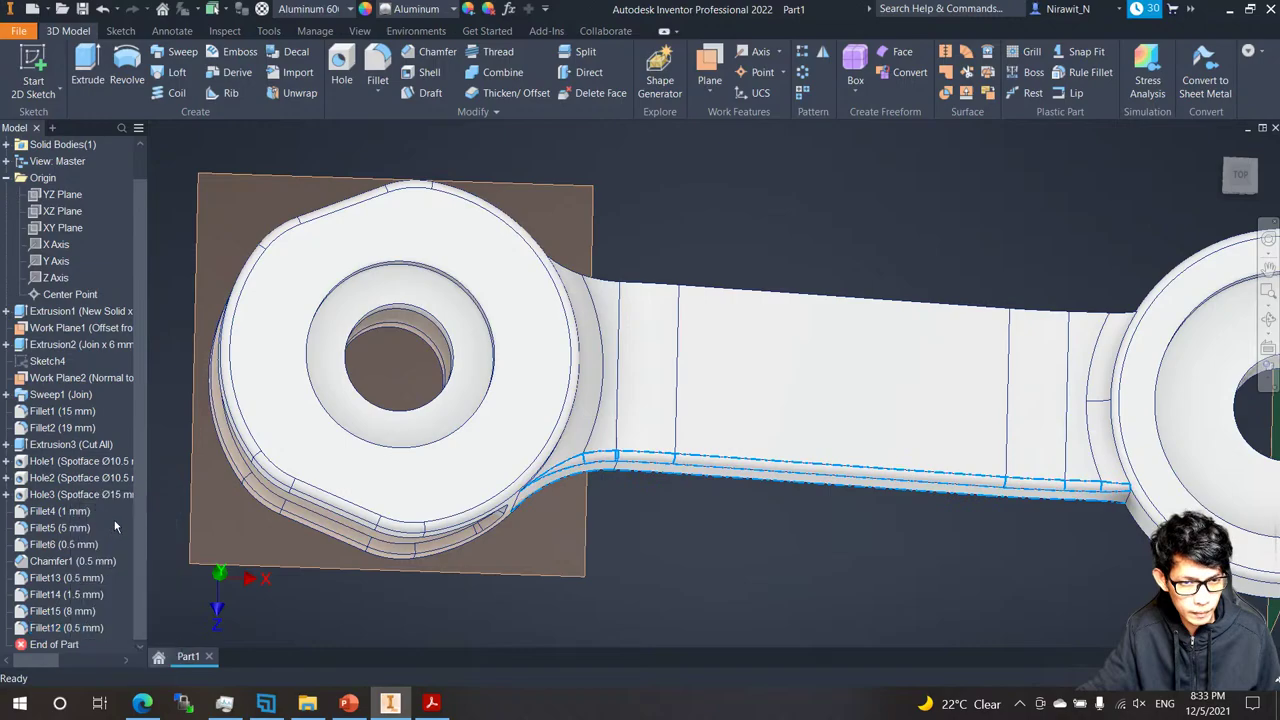
{"action": "scroll", "coordinate": [900, 370], "scroll_direction": "down", "scroll_amount": 2}
{"action": "middle_click_drag", "start_coordinate": [920, 372], "coordinate": [418, 422], "text": "shift"}
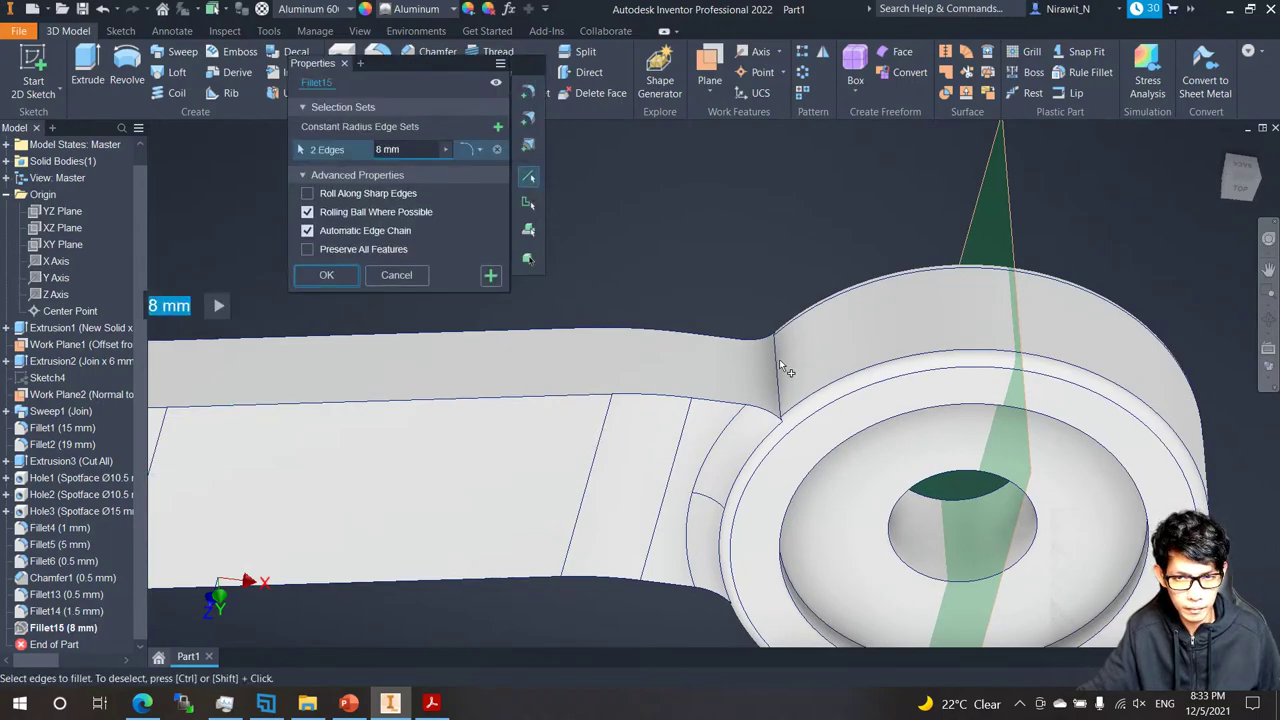
{"action": "scroll", "coordinate": [561, 336], "scroll_direction": "up", "scroll_amount": 3}
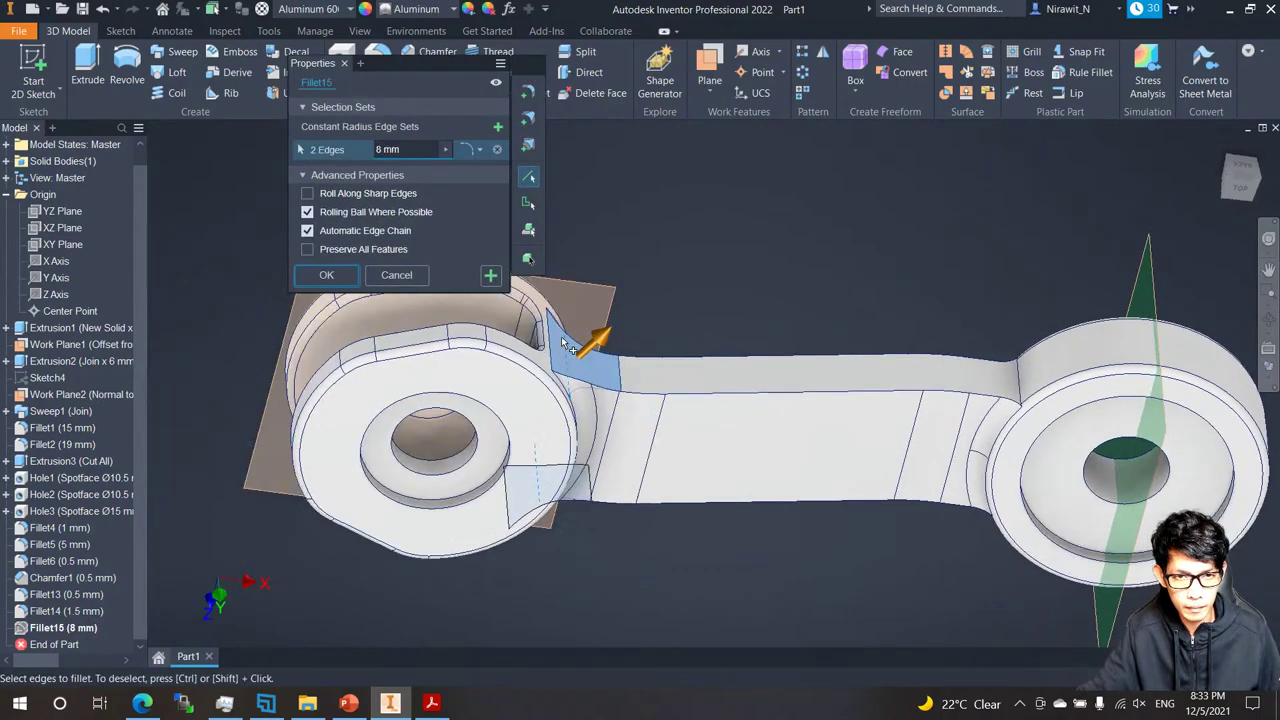
{"action": "middle_click_drag", "start_coordinate": [561, 336], "coordinate": [570, 415], "text": "shift"}
{"action": "middle_click_drag", "start_coordinate": [1200, 372], "coordinate": [748, 378]}
{"action": "key", "text": "Escape"}
Try to fillet the side corner edges where the arm meets the round single boss with an 8 mm radius.
{"action": "scroll", "coordinate": [640, 350], "scroll_direction": "up", "scroll_amount": 3}
{"action": "scroll", "coordinate": [660, 337], "scroll_direction": "down", "scroll_amount": 4}
{"action": "middle_click_drag", "start_coordinate": [660, 337], "coordinate": [648, 390], "text": "shift"}
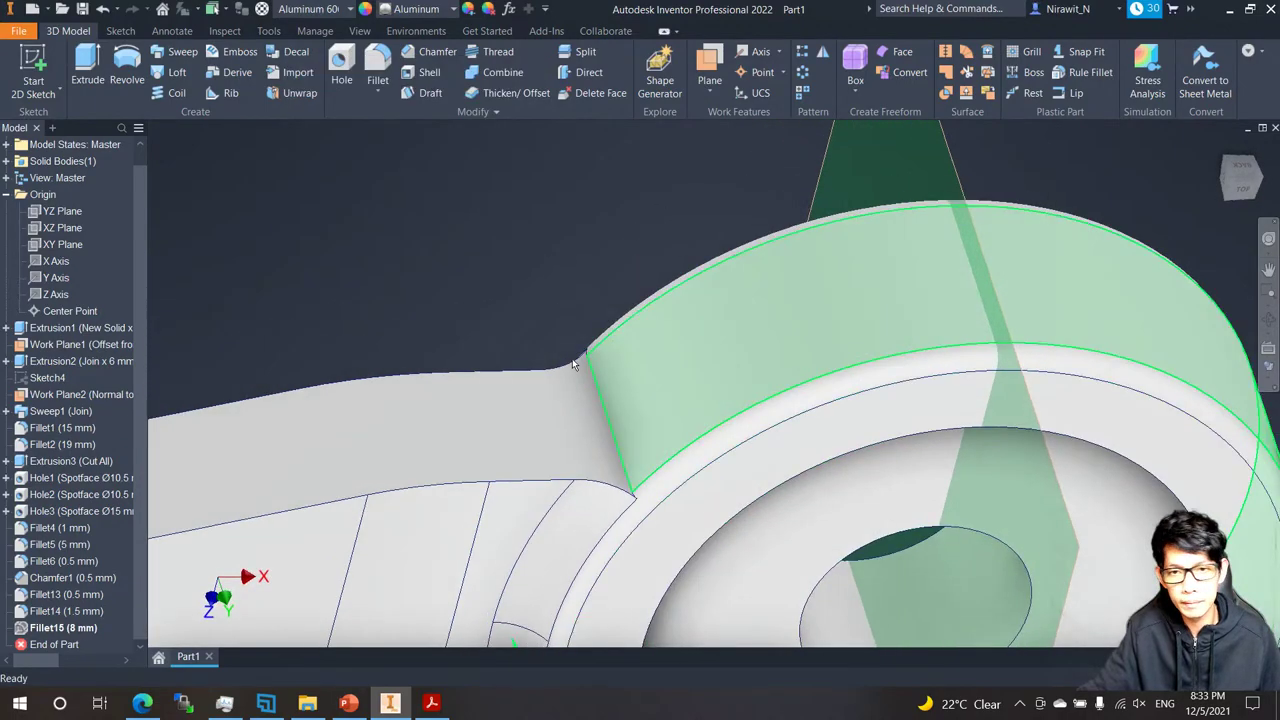
{"action": "scroll", "coordinate": [630, 430], "scroll_direction": "down", "scroll_amount": 2}
{"action": "middle_click_drag", "start_coordinate": [626, 445], "coordinate": [647, 444], "text": "shift"}
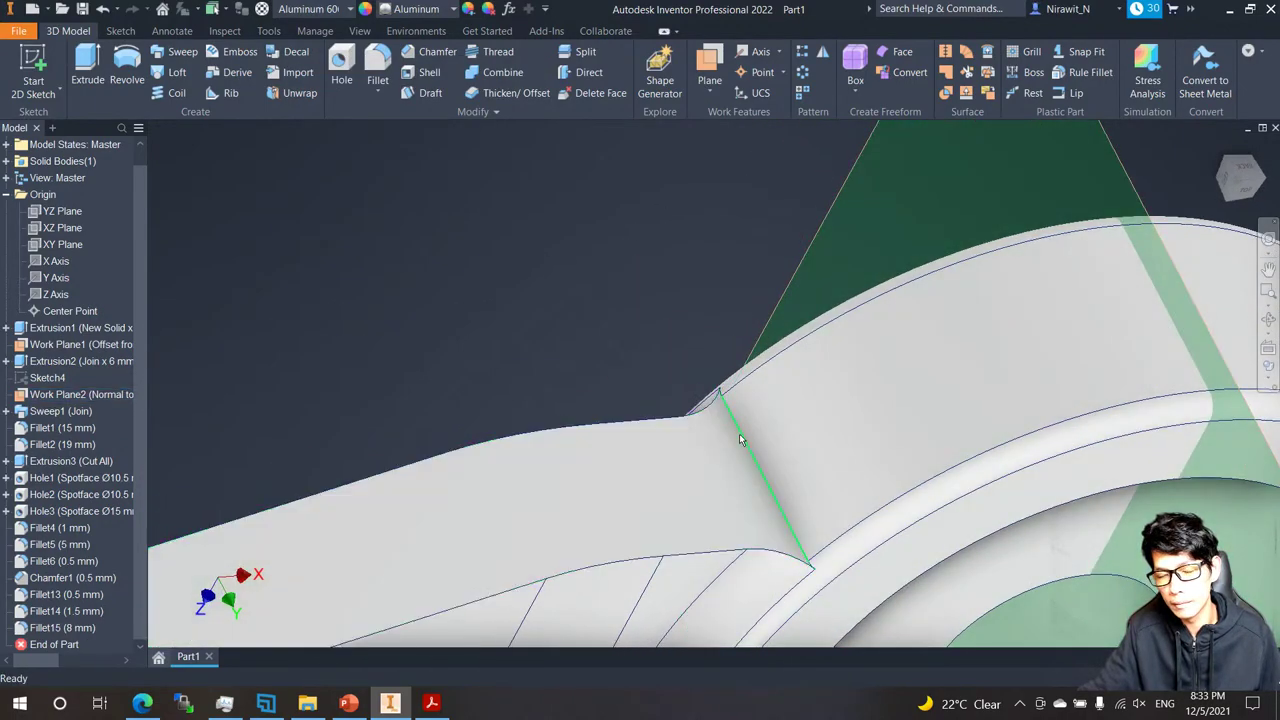
{"action": "left_click", "coordinate": [740, 434]}
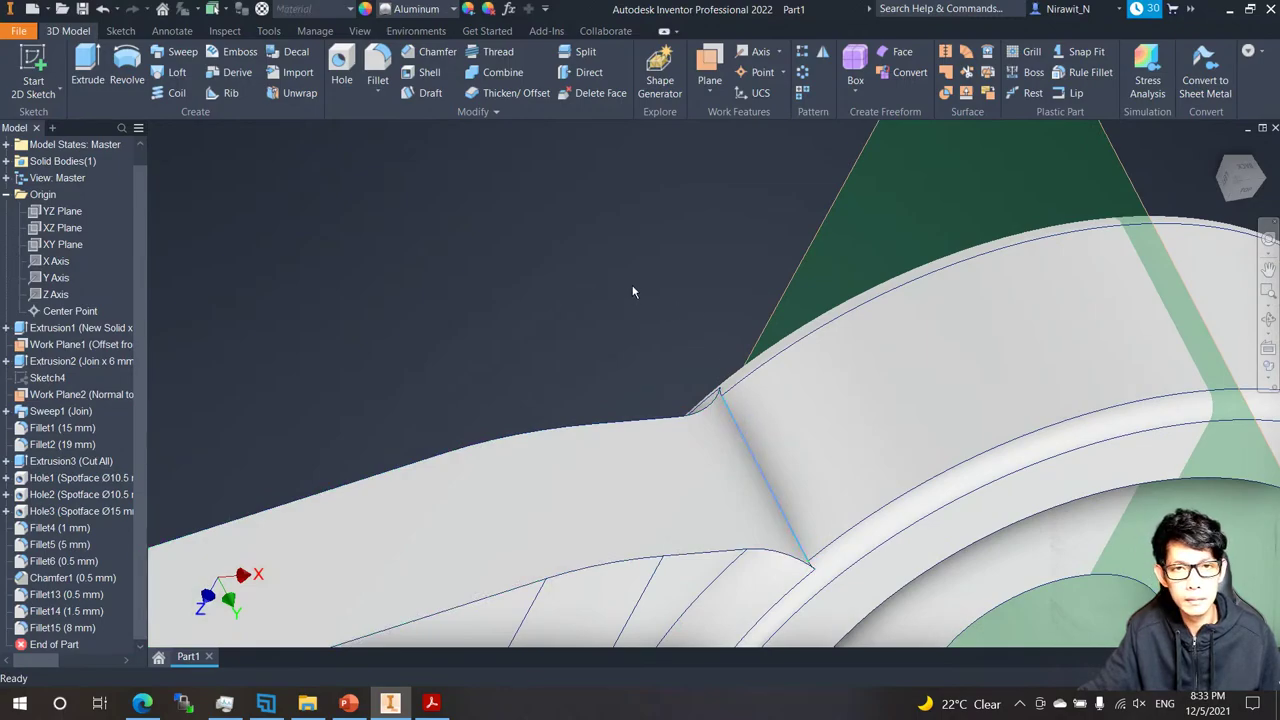
{"action": "key", "text": "f"}
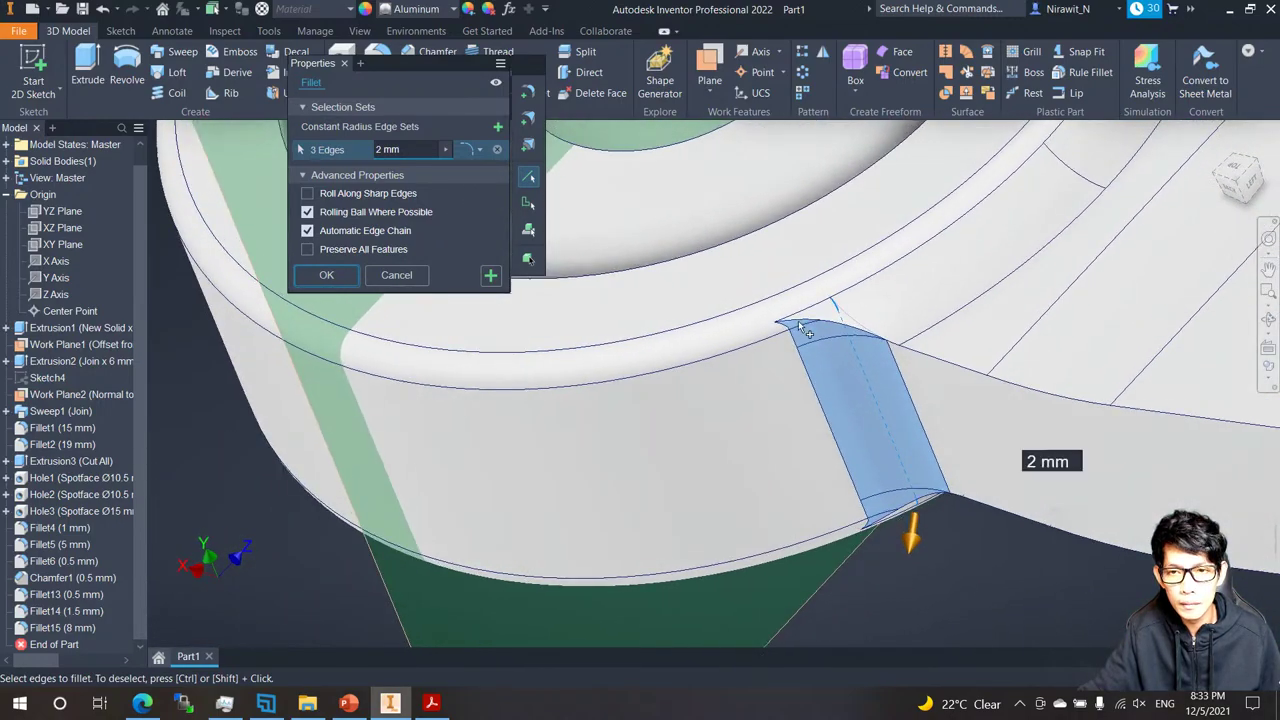
{"action": "scroll", "coordinate": [800, 330], "scroll_direction": "up", "scroll_amount": 3}
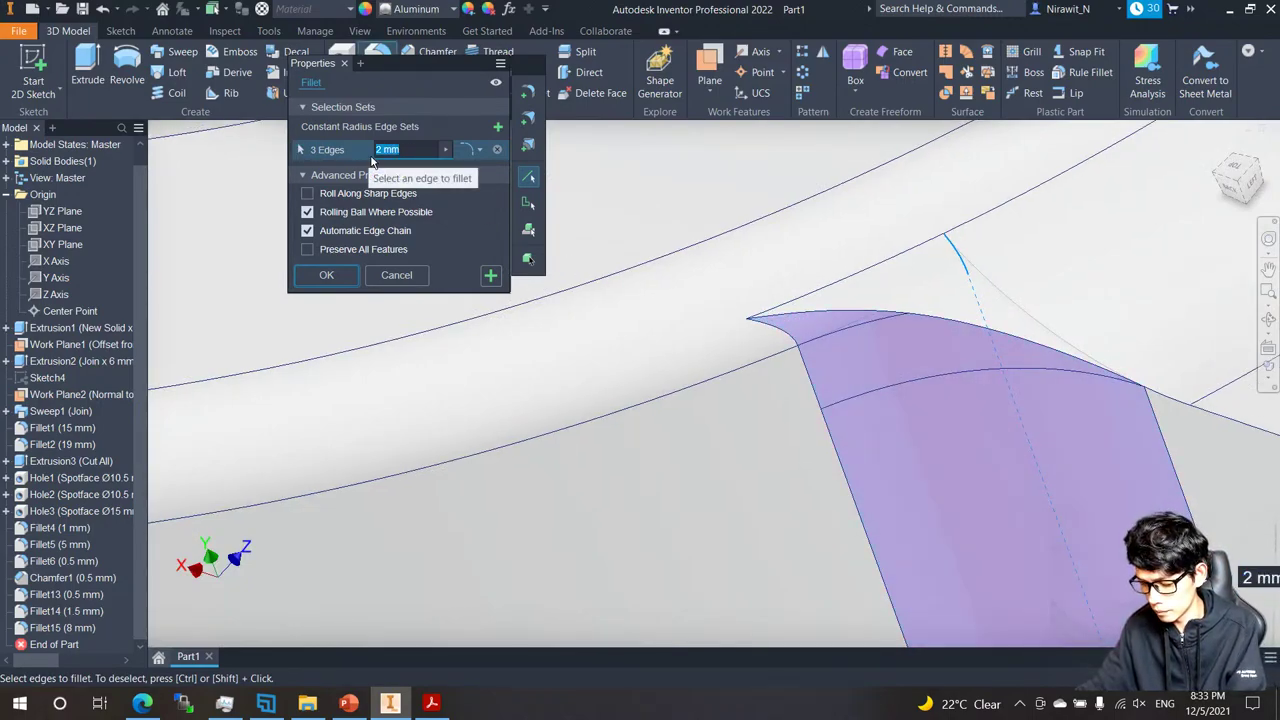
{"action": "type", "text": "8"}
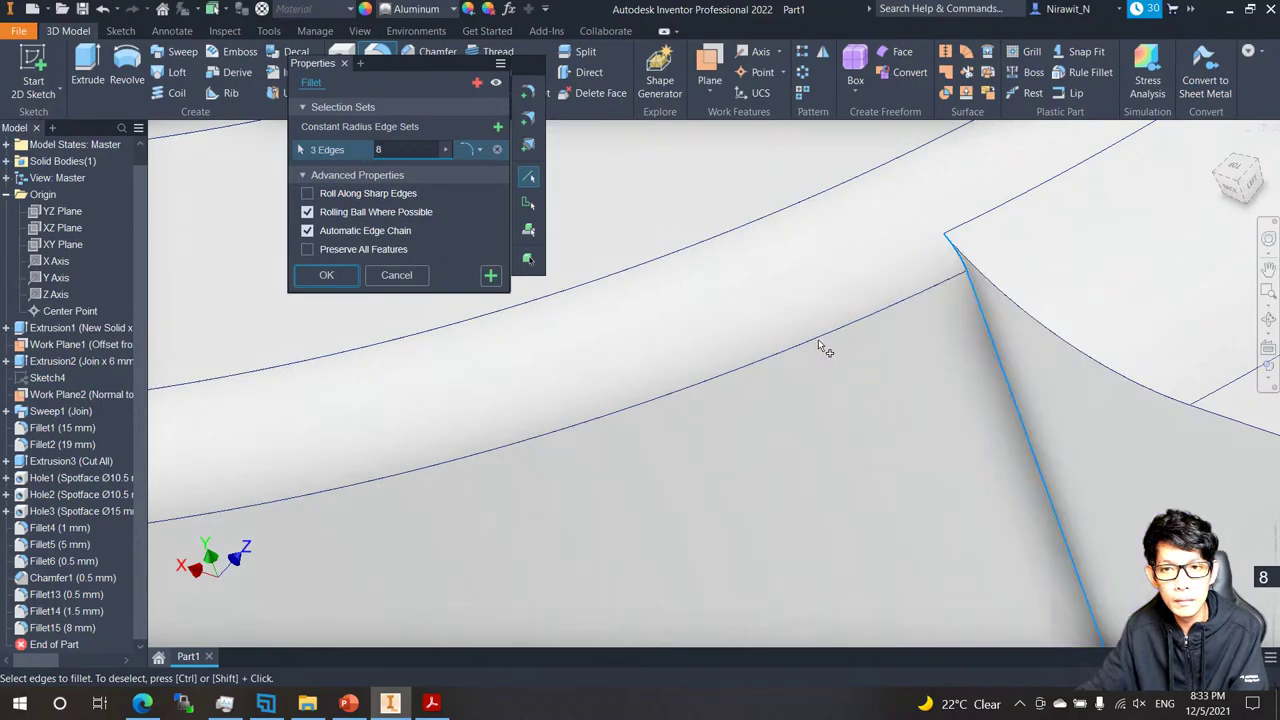
{"action": "scroll", "coordinate": [824, 347], "scroll_direction": "down", "scroll_amount": 5}
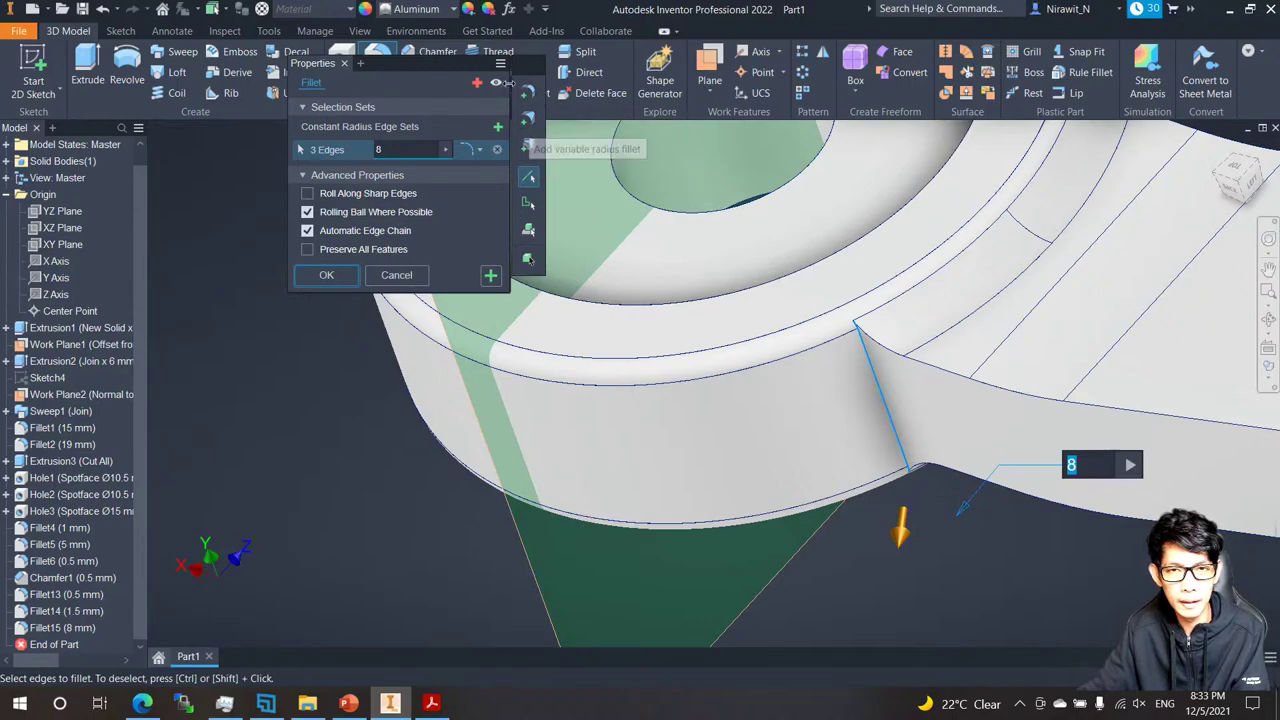
{"action": "left_click", "coordinate": [1250, 175]}
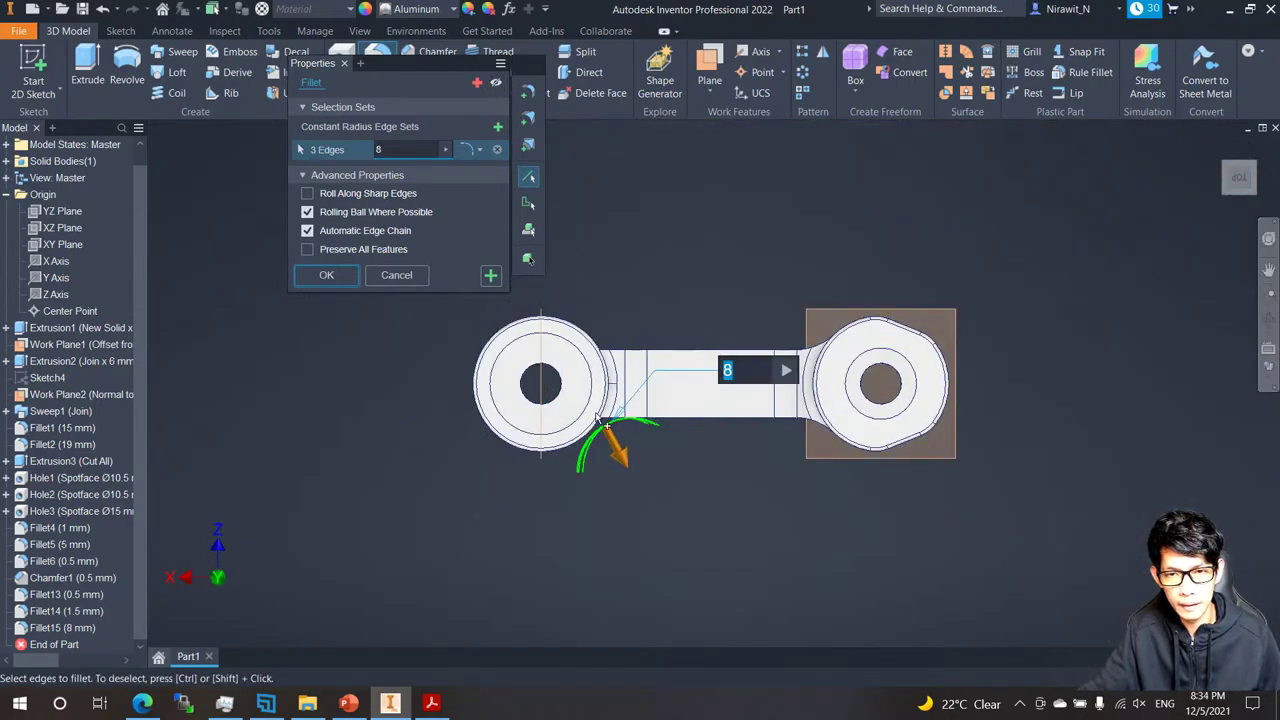
{"action": "scroll", "coordinate": [606, 427], "scroll_direction": "up", "scroll_amount": 5}
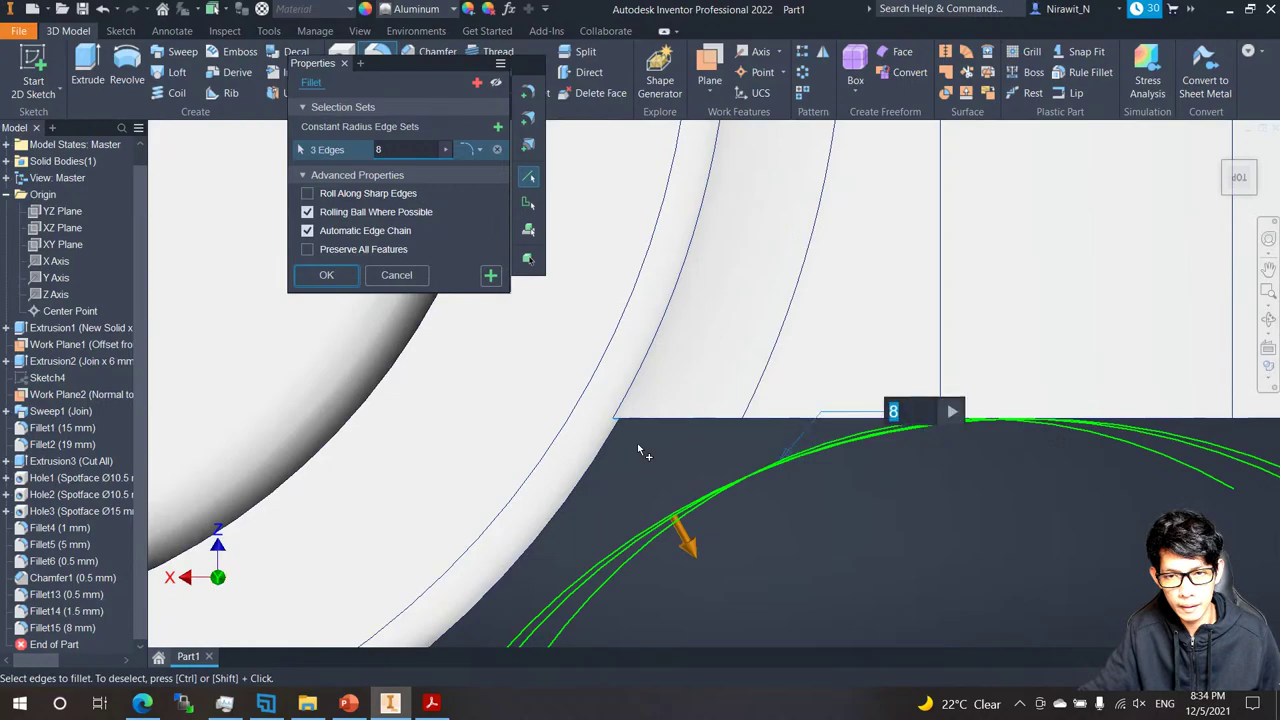
{"action": "scroll", "coordinate": [637, 443], "scroll_direction": "down", "scroll_amount": 5}
{"action": "key", "text": "Return"}
{"action": "scroll", "coordinate": [655, 395], "scroll_direction": "down", "scroll_amount": 3}
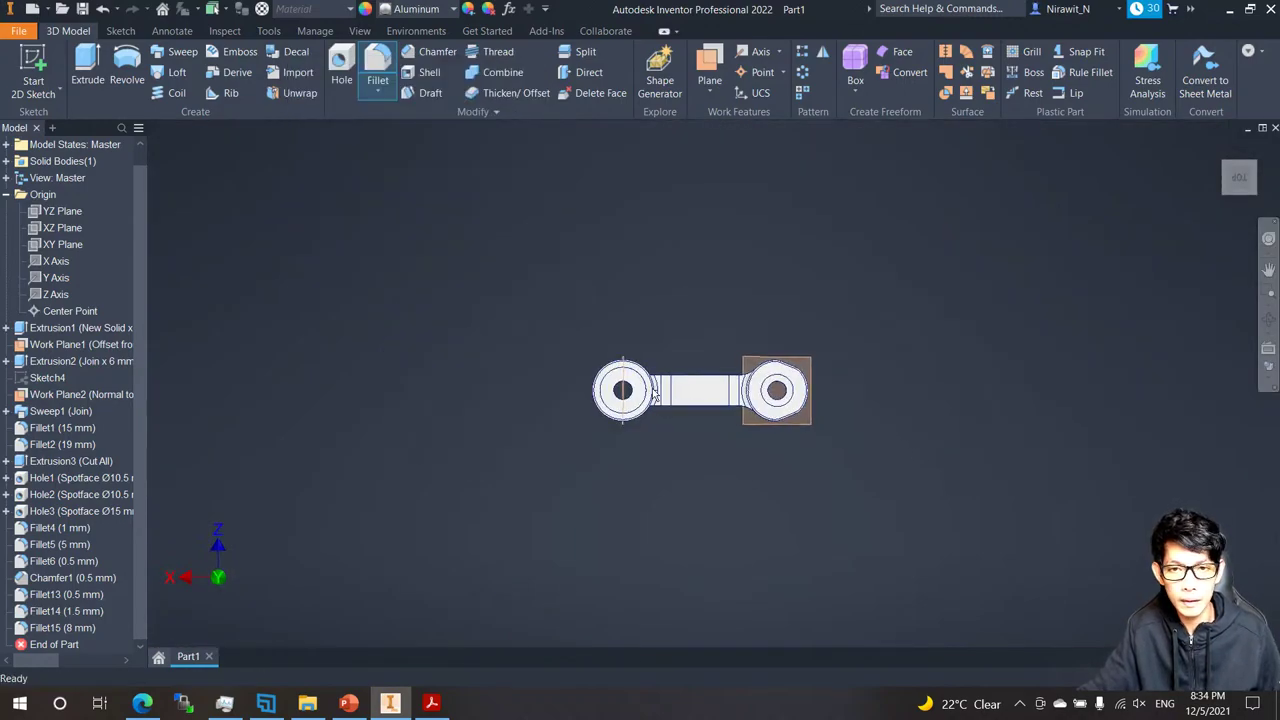
{"action": "key", "text": "F5"}
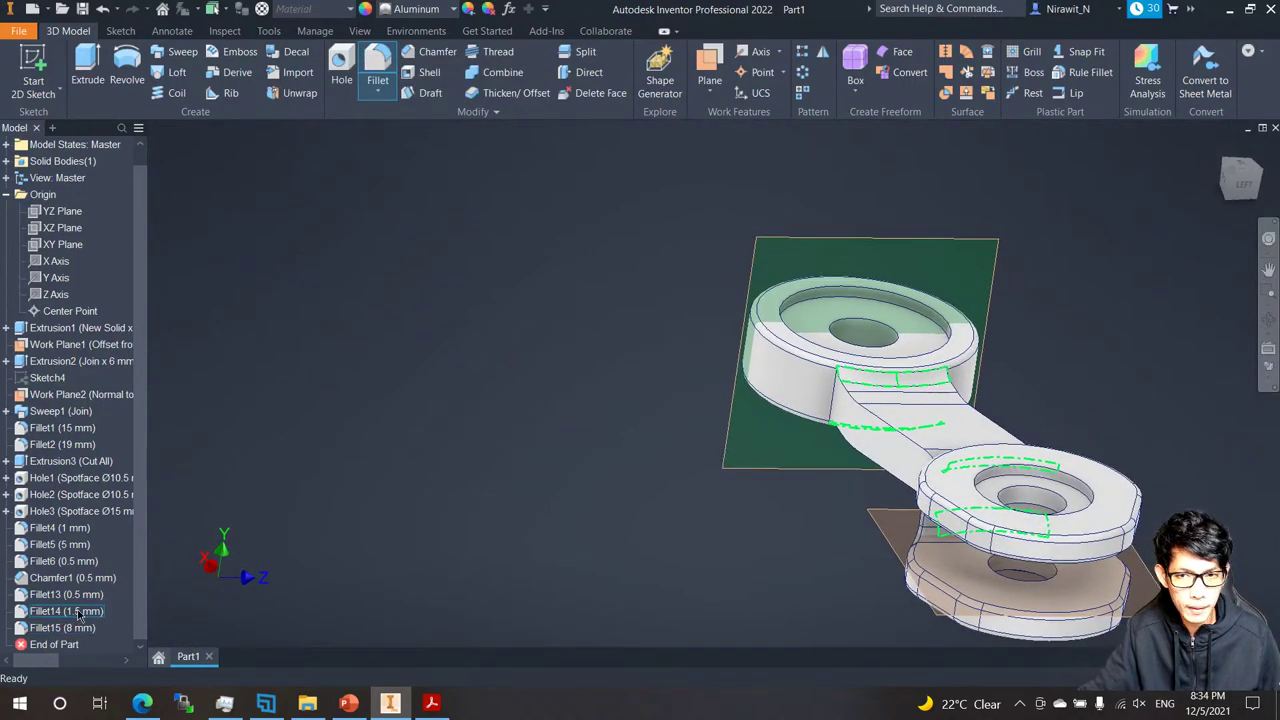
Delete Fillet13, the 0.5 mm rim fillet on the round single boss.
{"action": "left_click", "coordinate": [79, 610]}
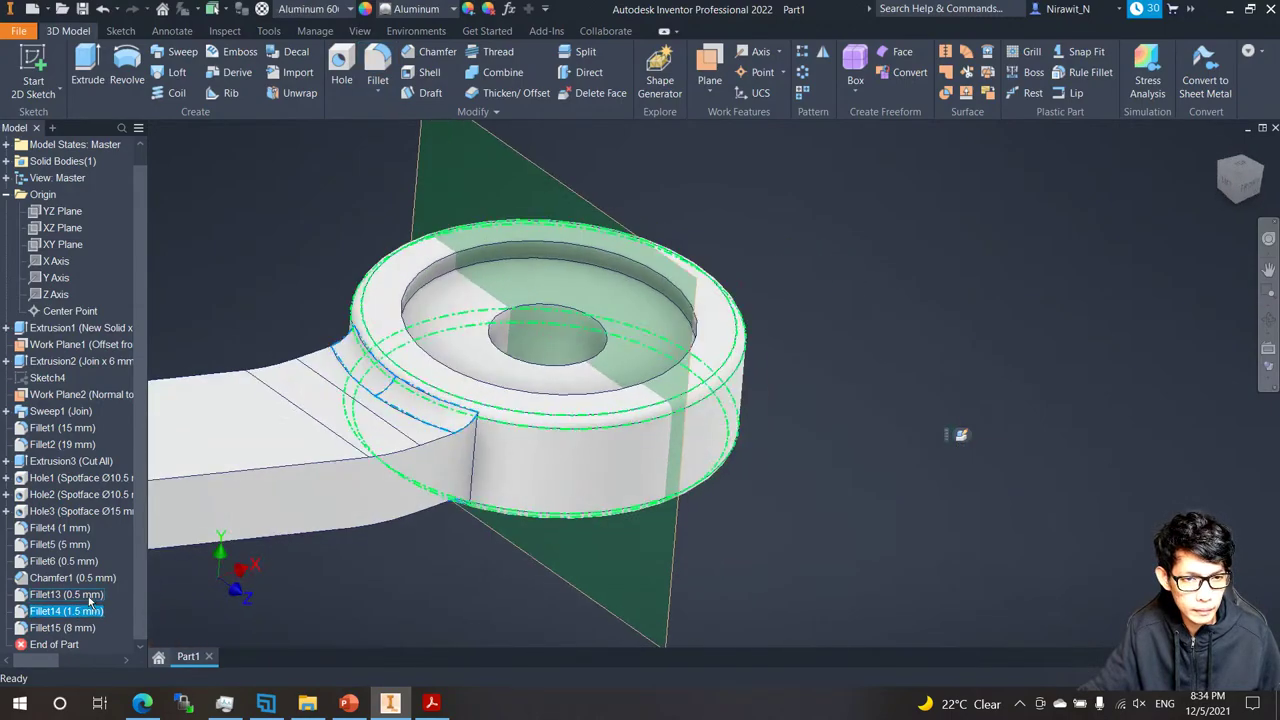
{"action": "left_click", "coordinate": [90, 596]}
{"action": "right_click", "coordinate": [89, 596]}
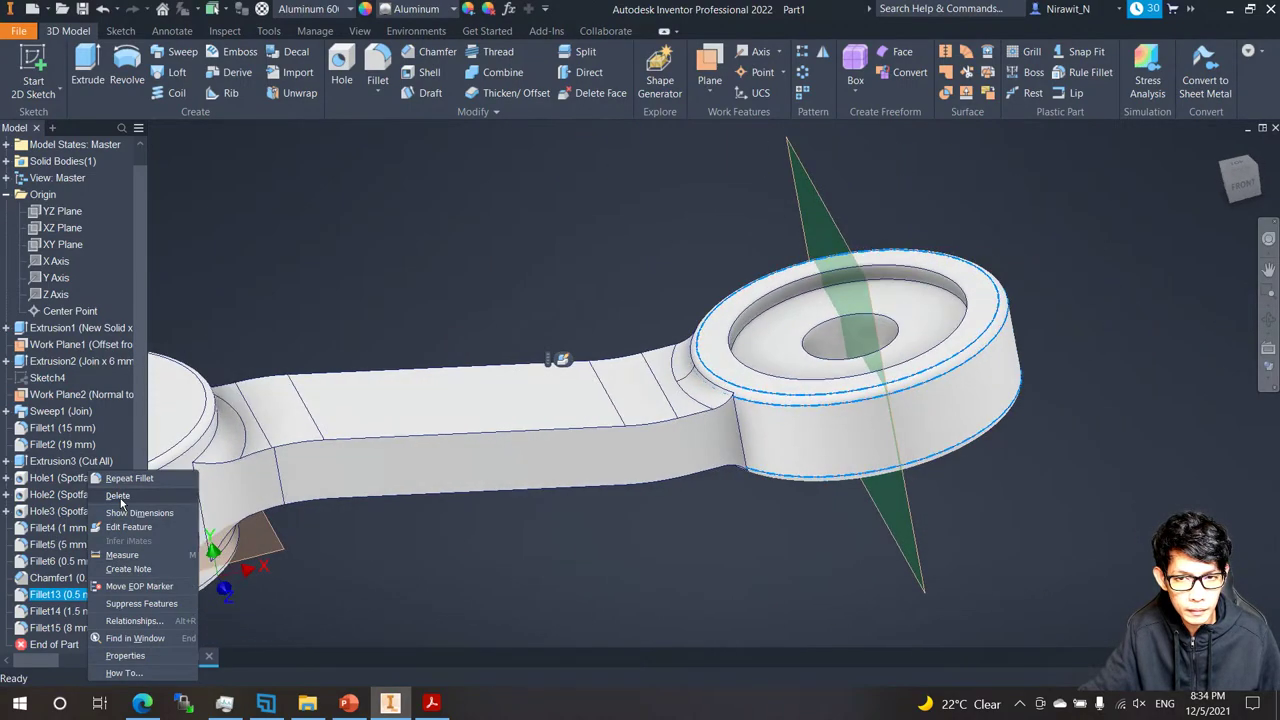
{"action": "left_click", "coordinate": [121, 500]}
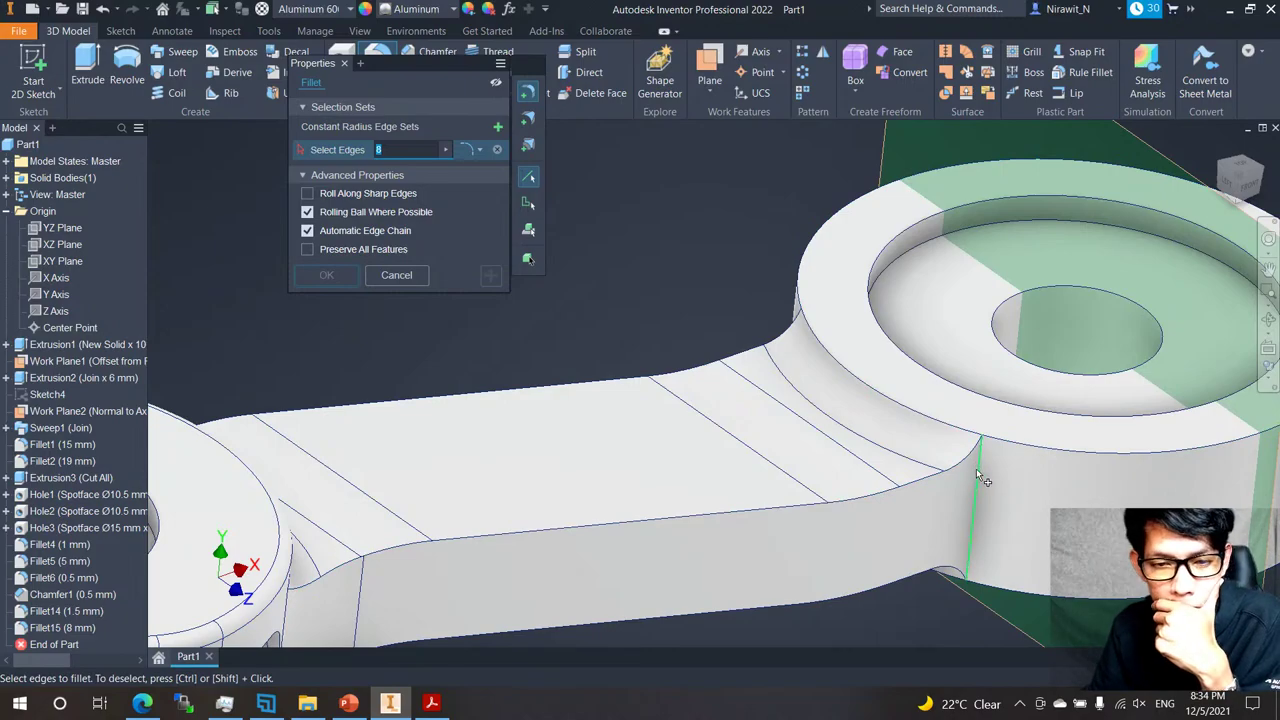
Fillet the two side corner edges where the arm meets the round boss with 8 mm, as two separate fillets.
{"action": "left_click", "coordinate": [976, 468]}
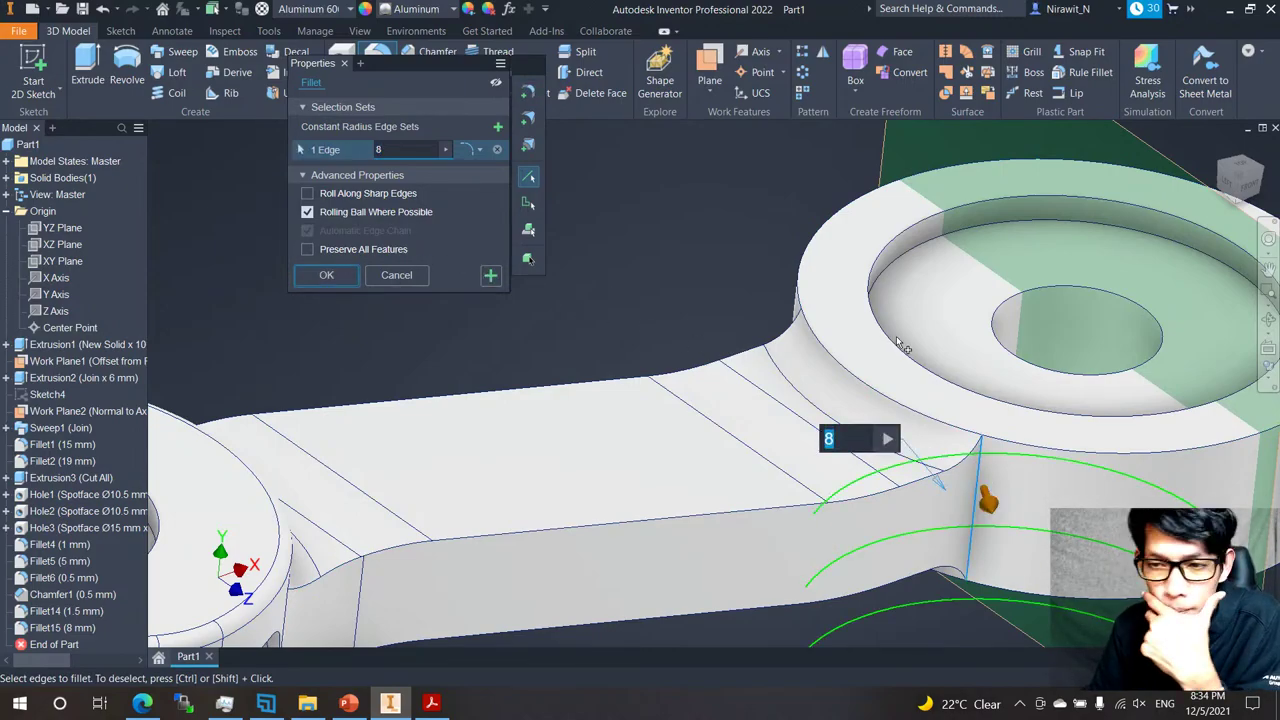
{"action": "left_click", "coordinate": [490, 276]}
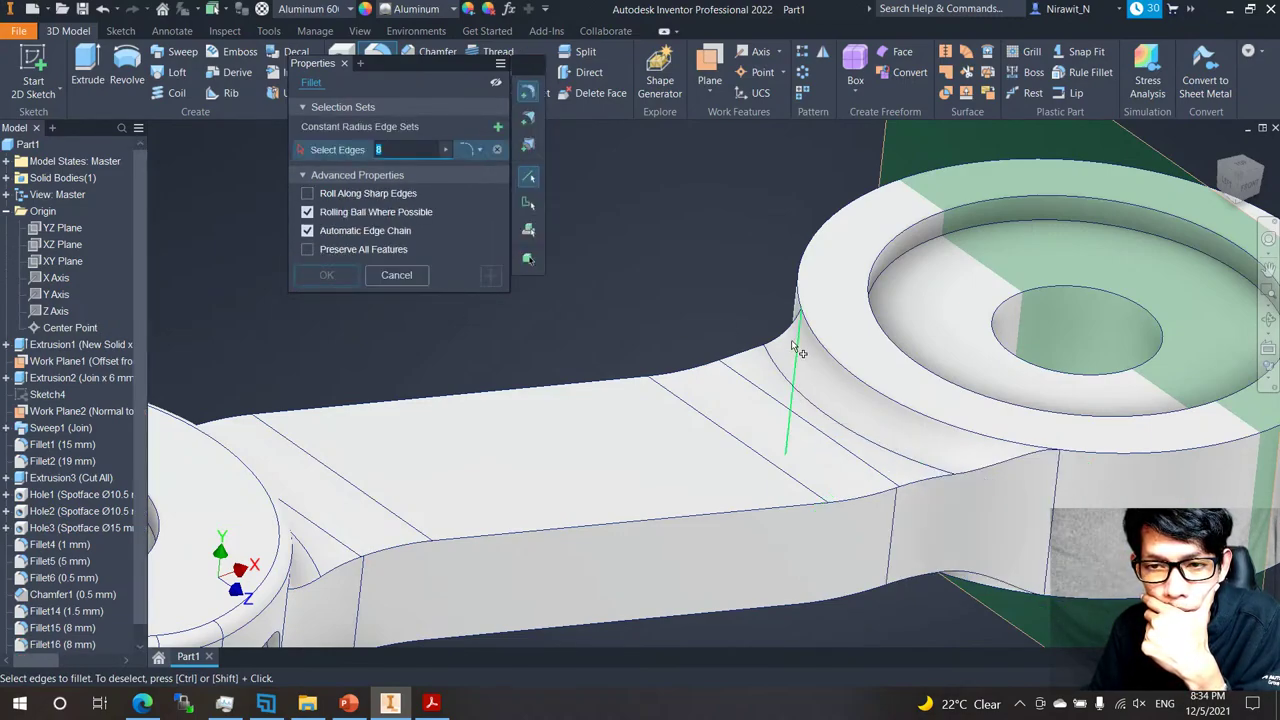
{"action": "left_click", "coordinate": [345, 278]}
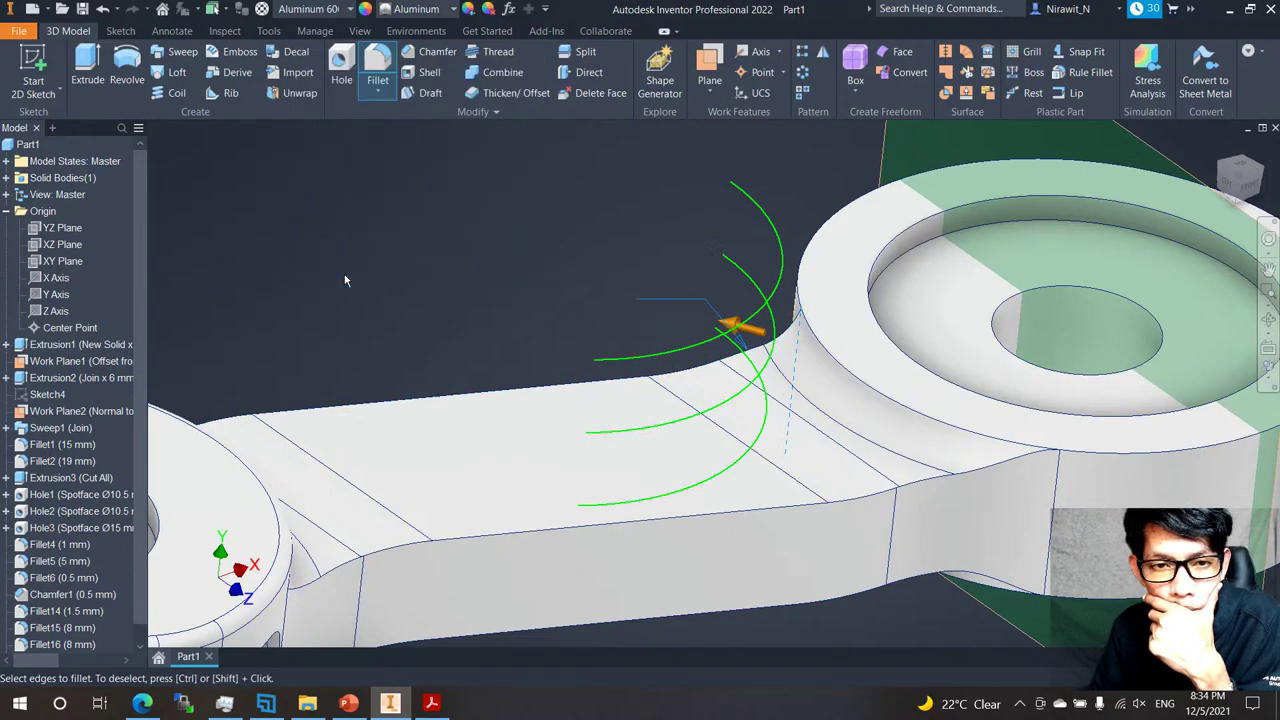
Fillet the round boss's upper rim with a 0.5 mm radius, along both the arm junction and the outer side.
{"action": "scroll", "coordinate": [724, 309], "scroll_direction": "down", "scroll_amount": 3}
{"action": "scroll", "coordinate": [785, 374], "scroll_direction": "up", "scroll_amount": 5}
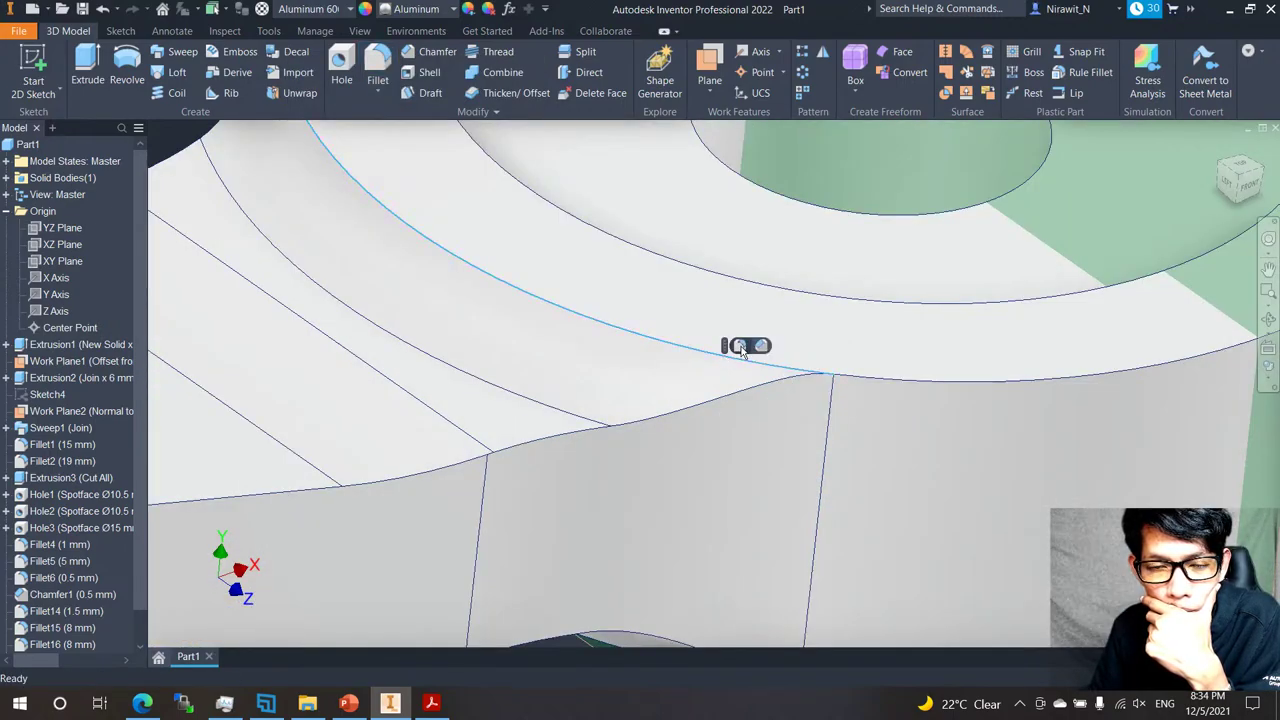
{"action": "key", "text": "f"}
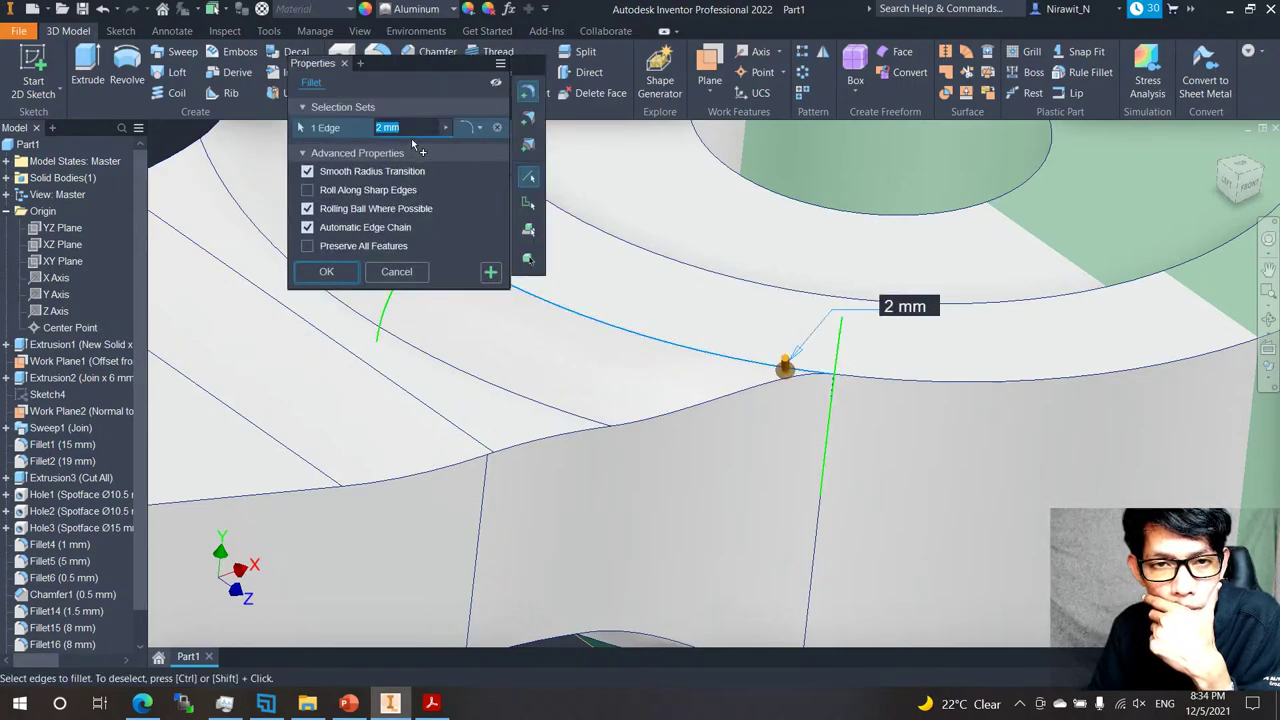
{"action": "scroll", "coordinate": [413, 139], "scroll_direction": "down", "scroll_amount": 4}
{"action": "type", "text": "0.5"}
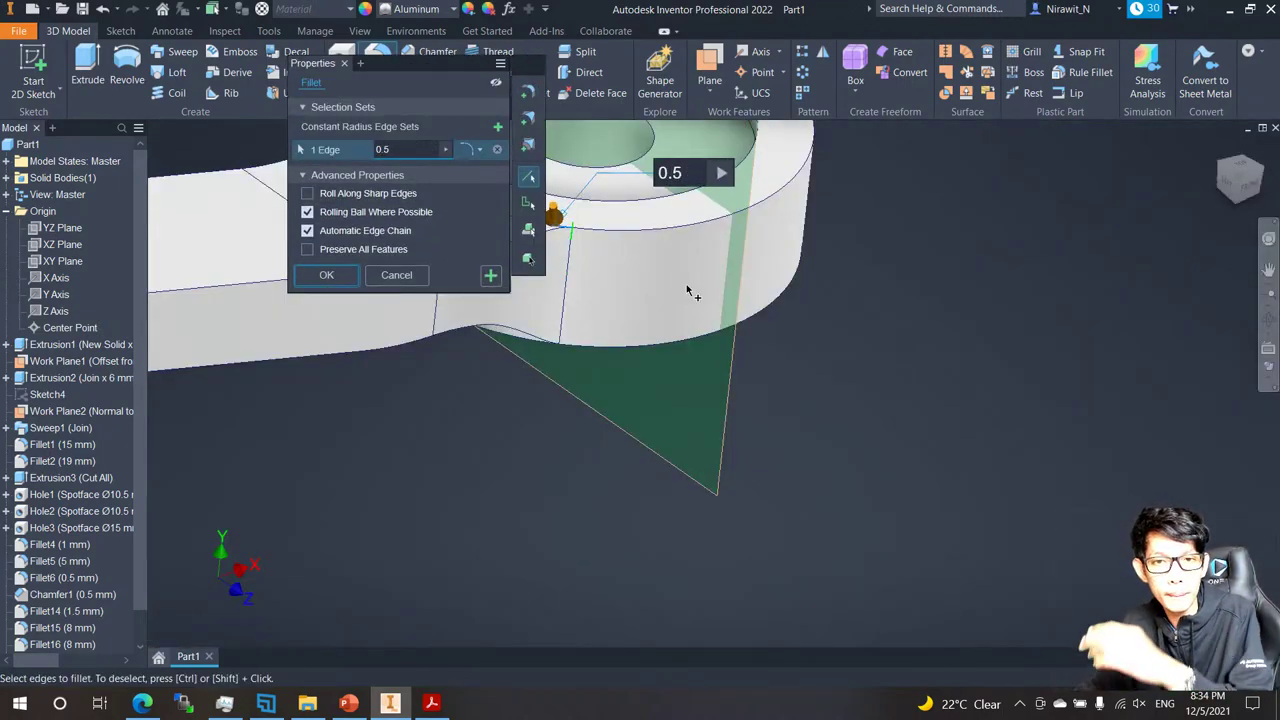
{"action": "scroll", "coordinate": [823, 345], "scroll_direction": "down", "scroll_amount": 4}
{"action": "scroll", "coordinate": [770, 312], "scroll_direction": "up", "scroll_amount": 5}
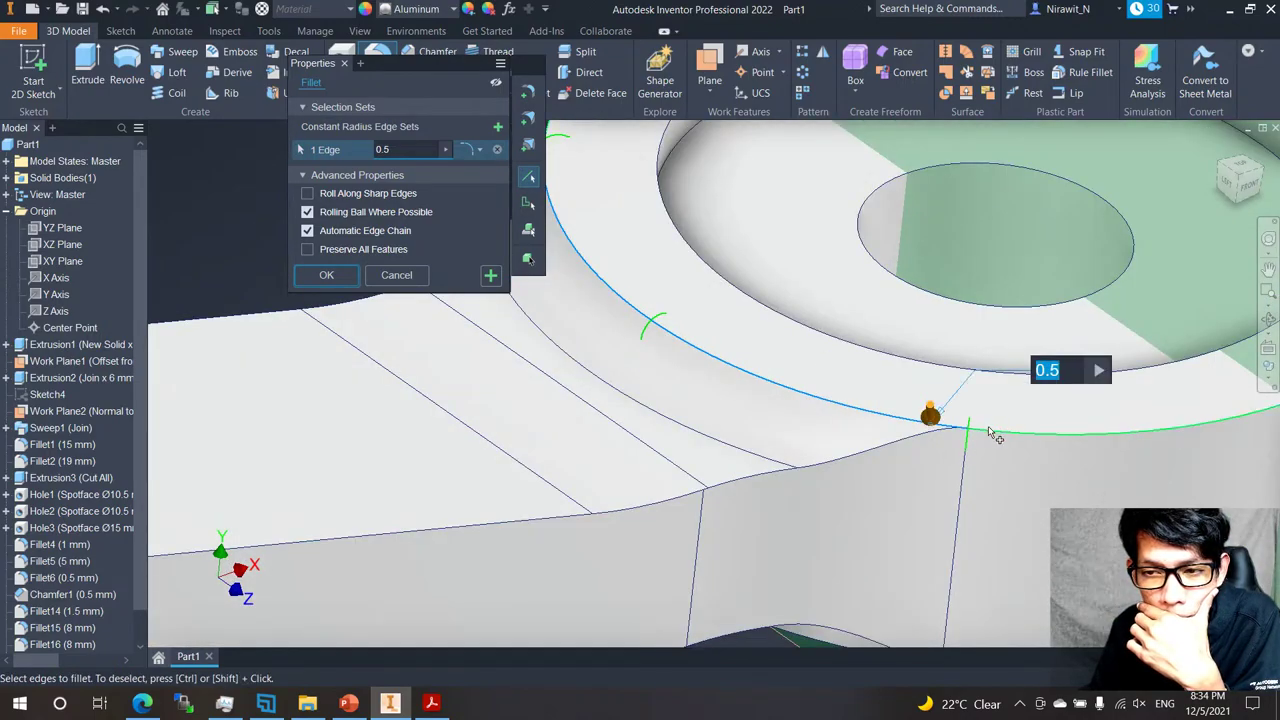
{"action": "left_click", "coordinate": [990, 433]}
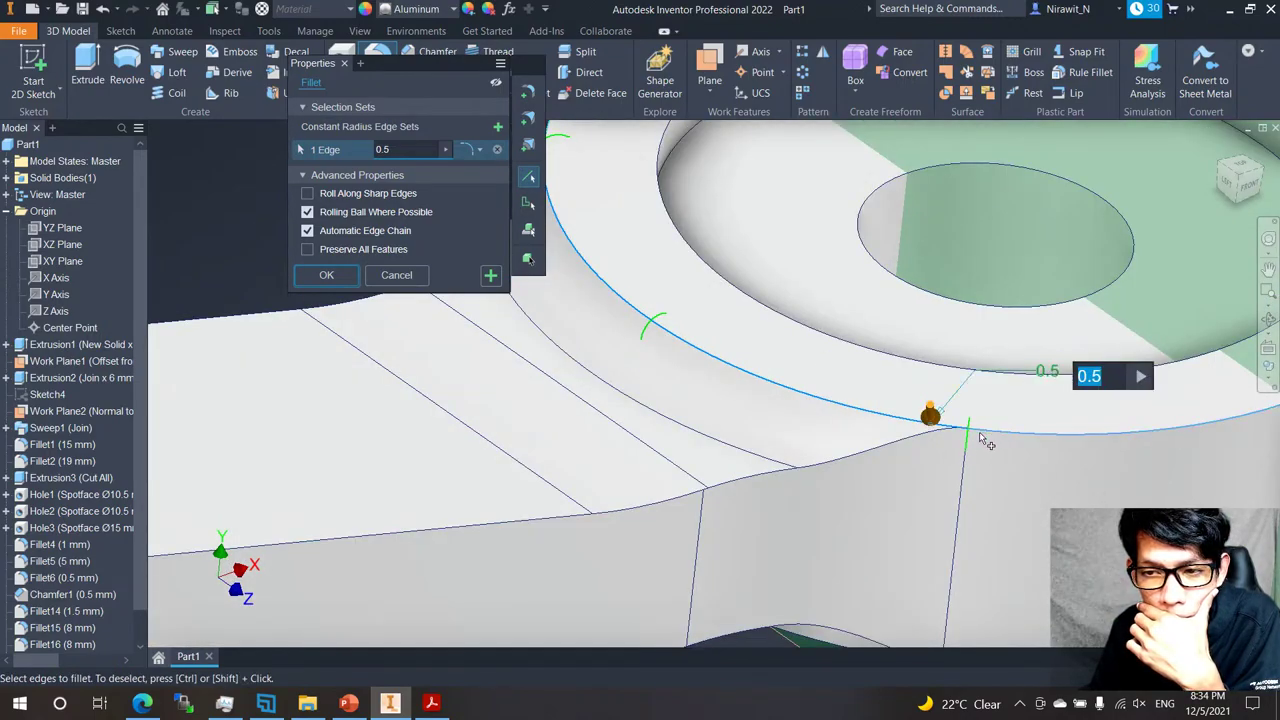
{"action": "left_click", "coordinate": [327, 276]}
Examine how the rim fillet meets the junction fillets on the round boss, from several angles and in the top view.
{"action": "scroll", "coordinate": [890, 426], "scroll_direction": "up", "scroll_amount": 3}
{"action": "scroll", "coordinate": [875, 421], "scroll_direction": "down", "scroll_amount": 1}
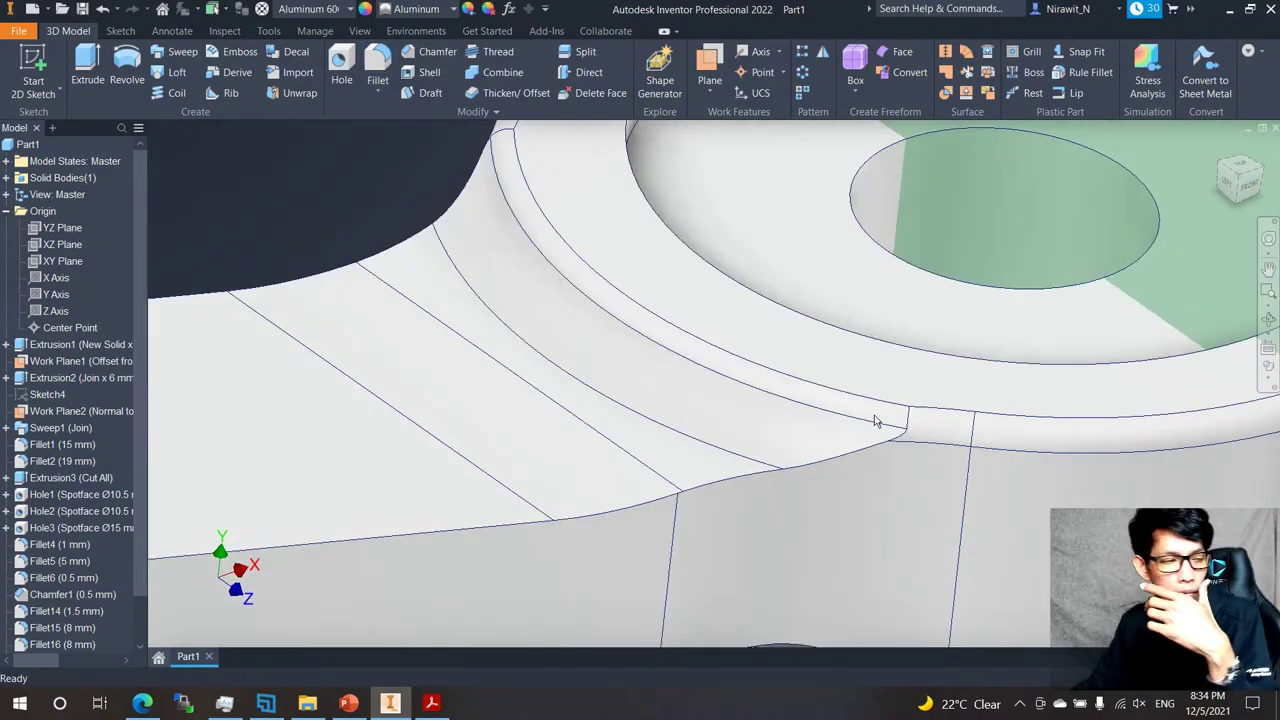
{"action": "scroll", "coordinate": [843, 405], "scroll_direction": "down", "scroll_amount": 5}
{"action": "middle_click_drag", "start_coordinate": [841, 406], "coordinate": [840, 406], "text": "shift"}
{"action": "scroll", "coordinate": [707, 357], "scroll_direction": "up", "scroll_amount": 2}
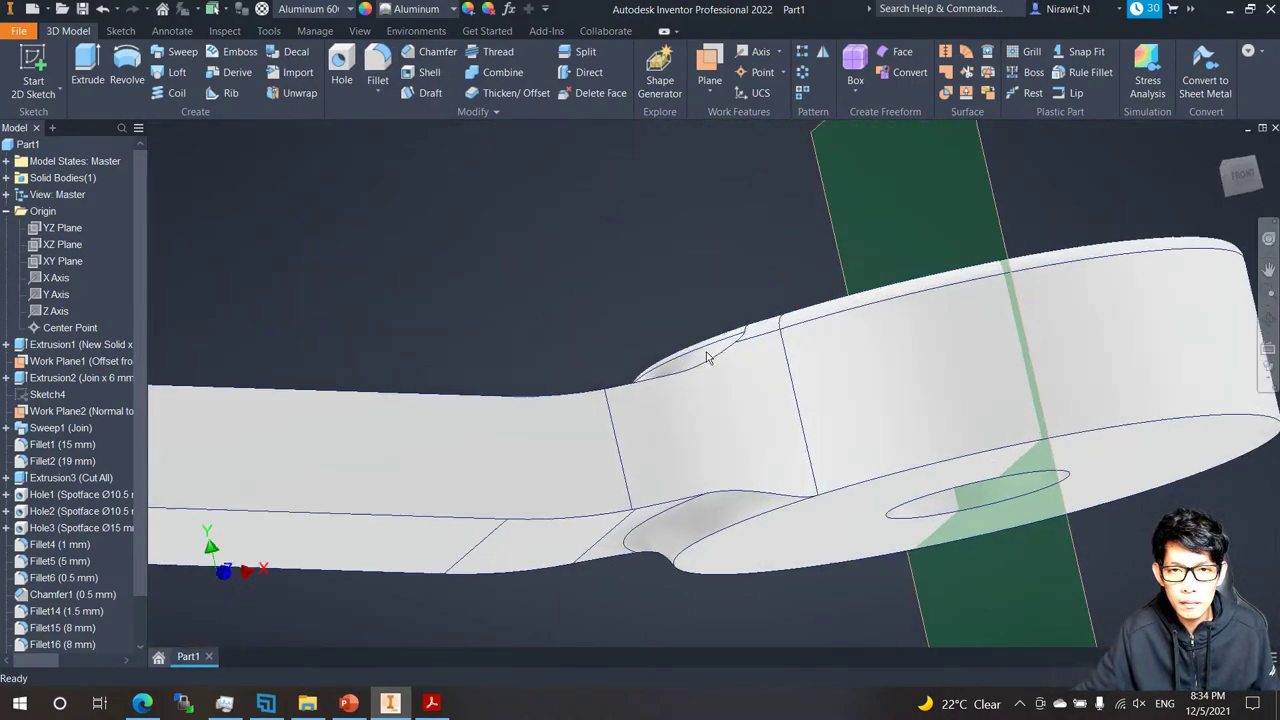
{"action": "key", "text": "F5"}
{"action": "key", "text": "F5"}
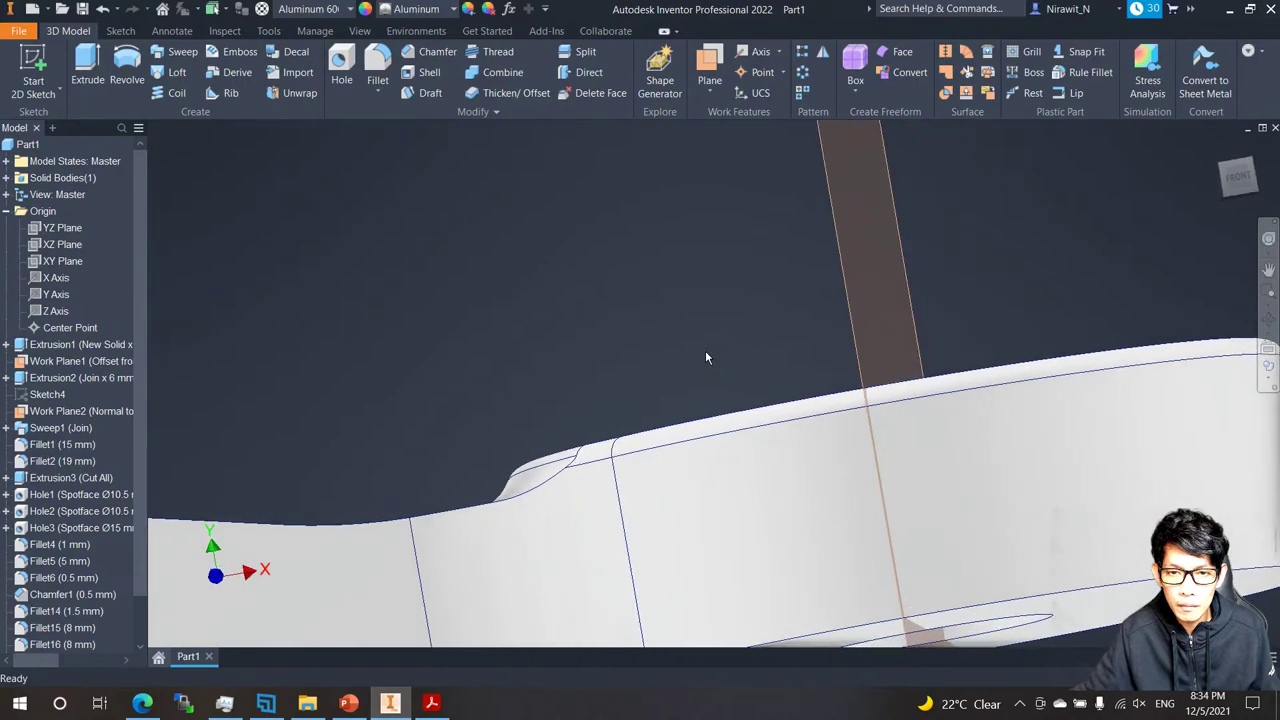
{"action": "key", "text": "F5"}
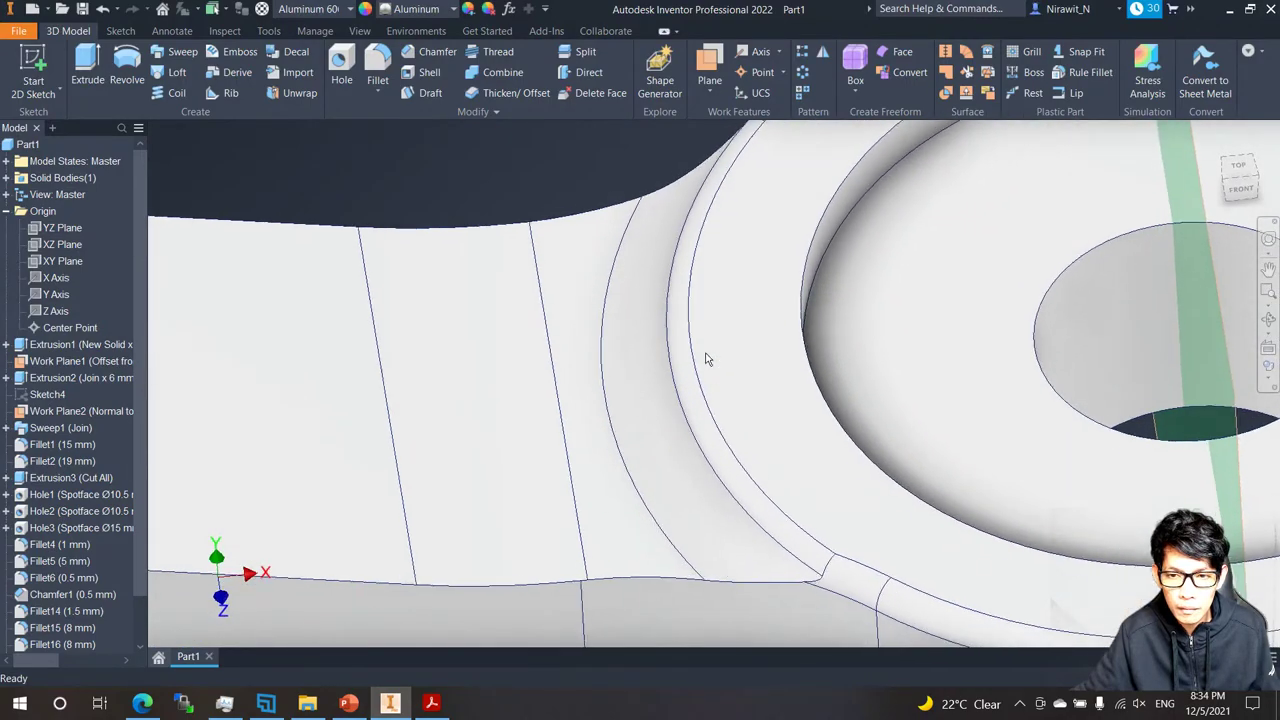
{"action": "key", "text": "F5"}
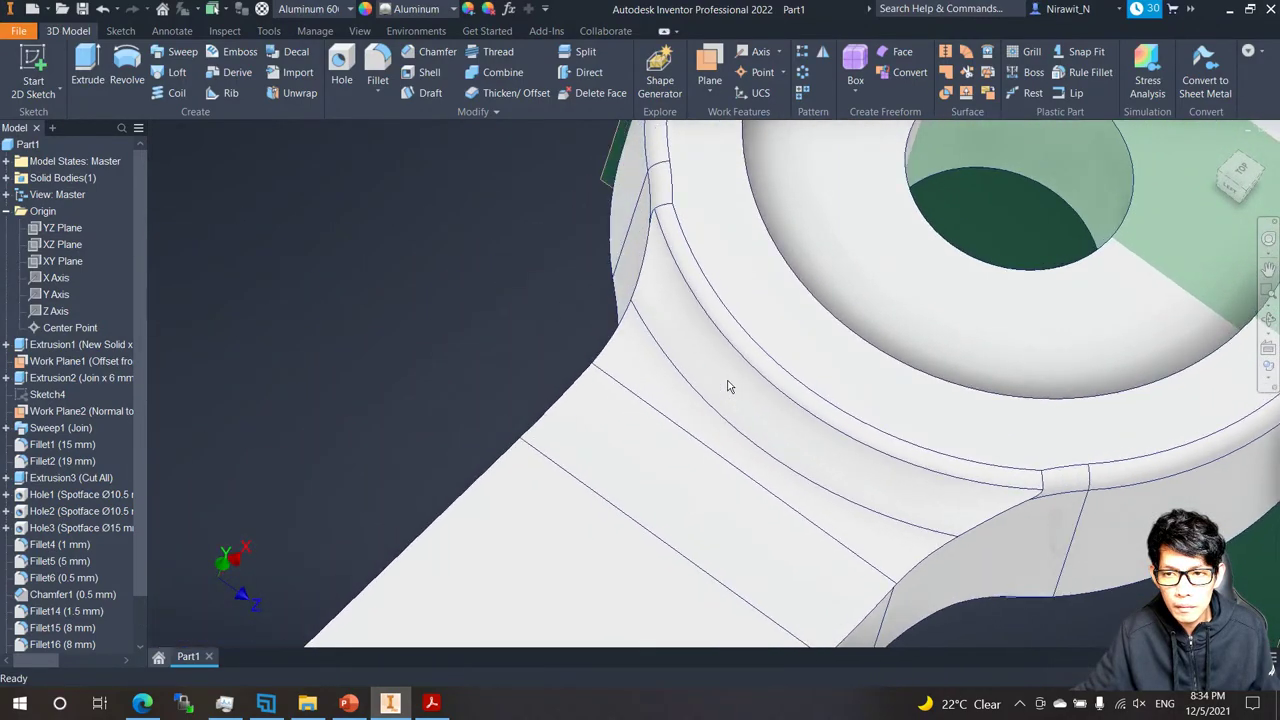
{"action": "key", "text": "F5"}
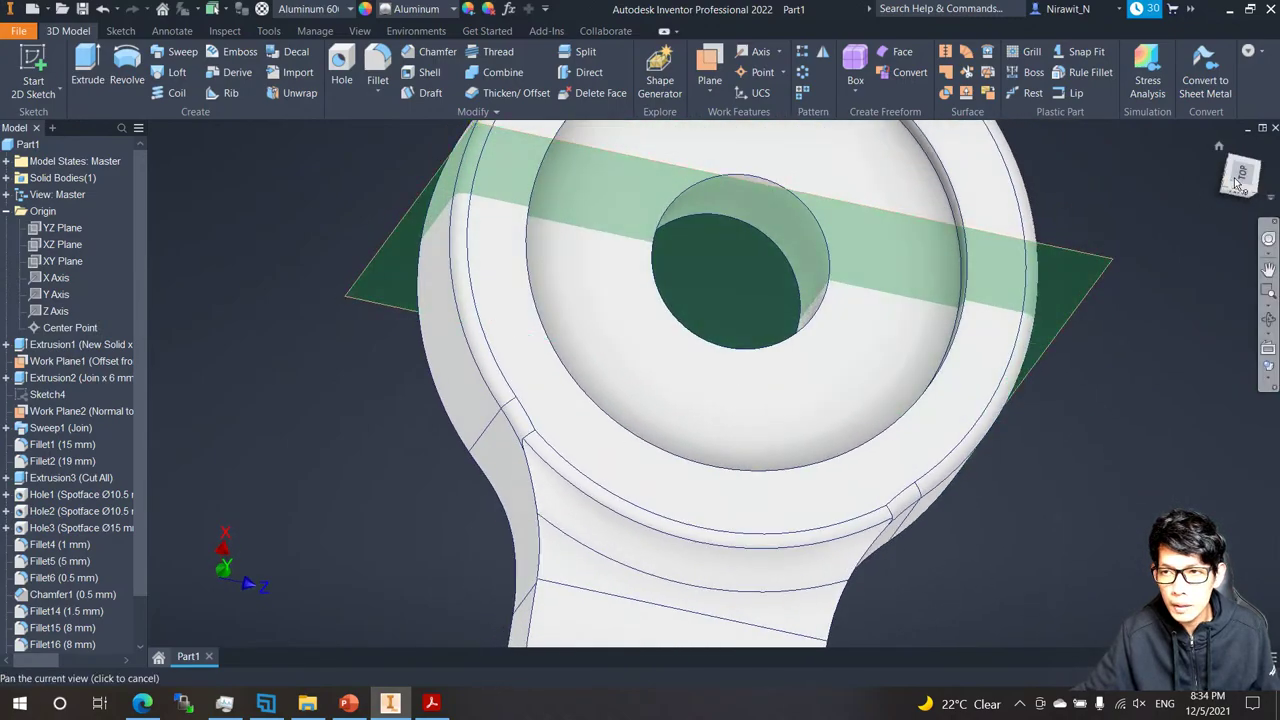
{"action": "left_click", "coordinate": [1240, 177]}
{"action": "scroll", "coordinate": [762, 256], "scroll_direction": "down", "scroll_amount": 6}
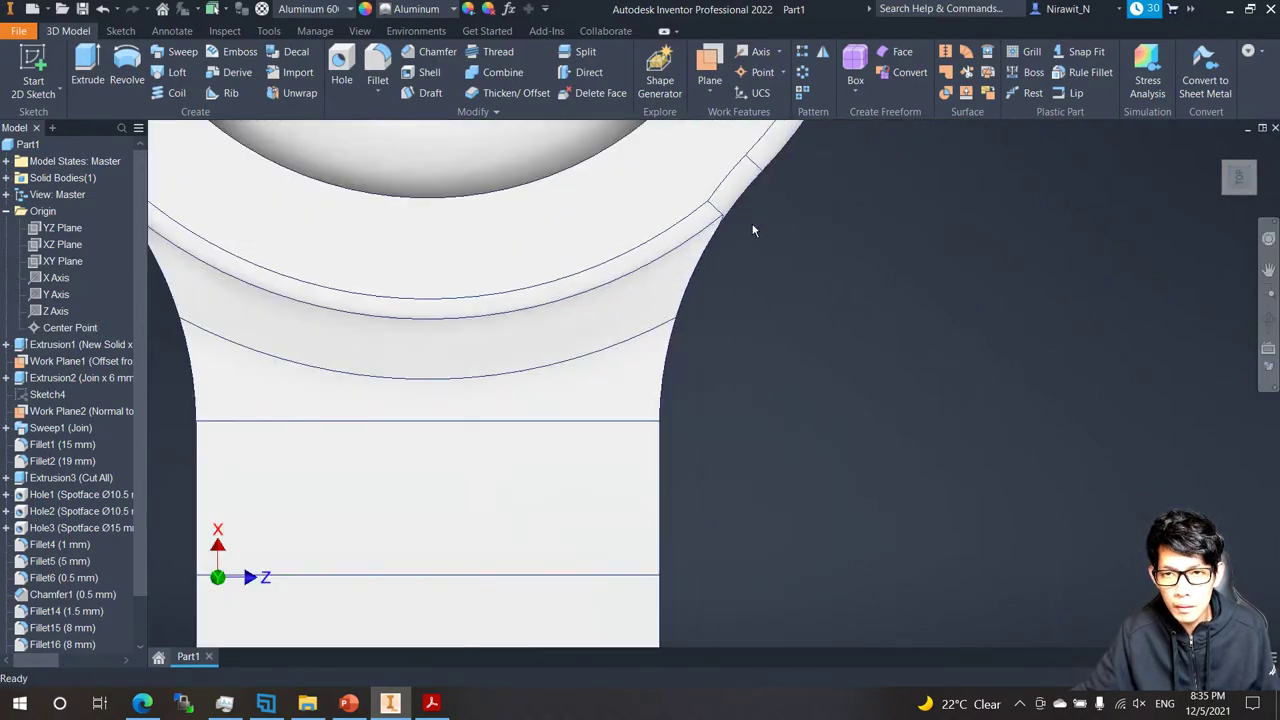
{"action": "scroll", "coordinate": [765, 215], "scroll_direction": "up", "scroll_amount": 3}
{"action": "scroll", "coordinate": [871, 254], "scroll_direction": "down", "scroll_amount": 6}
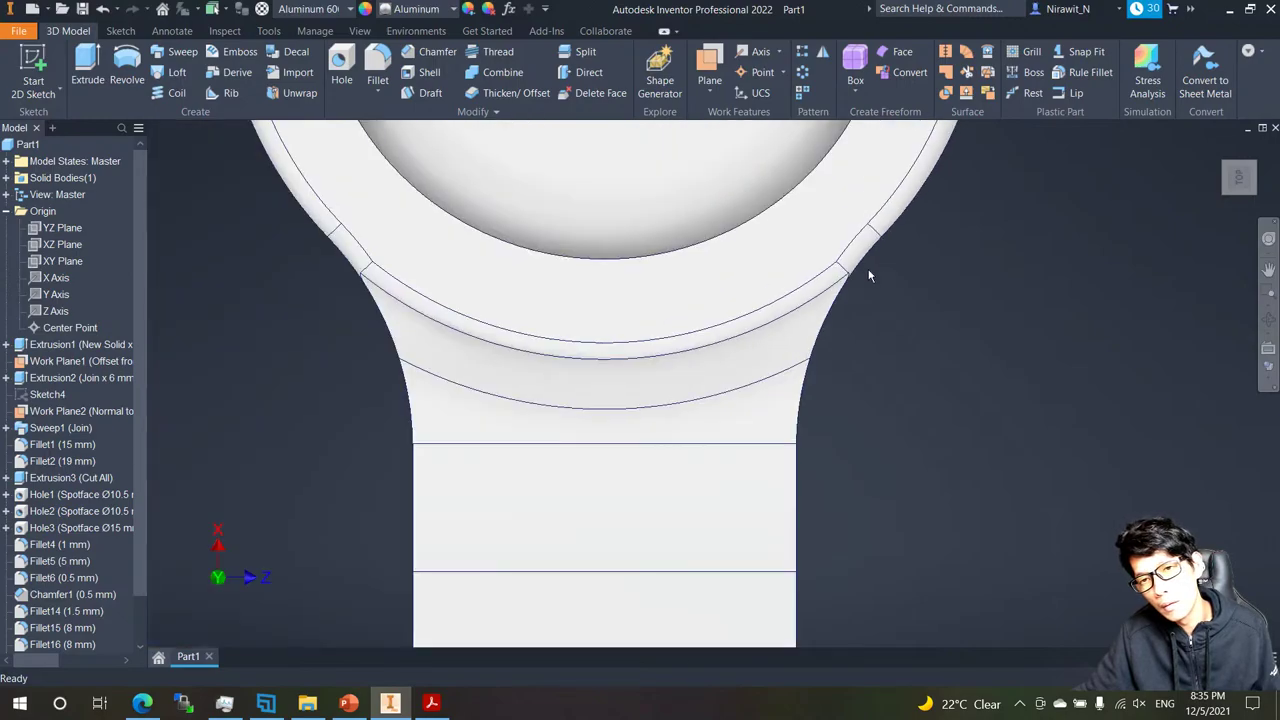
{"action": "scroll", "coordinate": [876, 267], "scroll_direction": "up", "scroll_amount": 6}
{"action": "scroll", "coordinate": [877, 271], "scroll_direction": "down", "scroll_amount": 3}
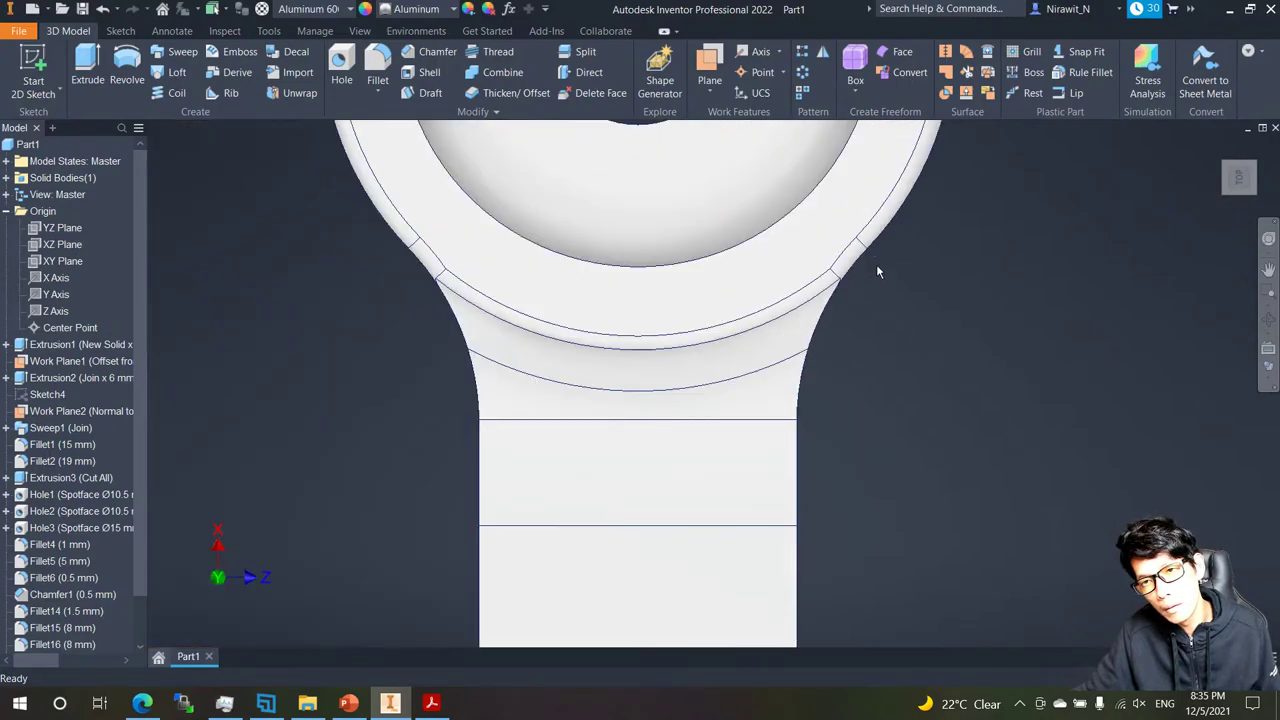
{"action": "key", "text": "F6"}
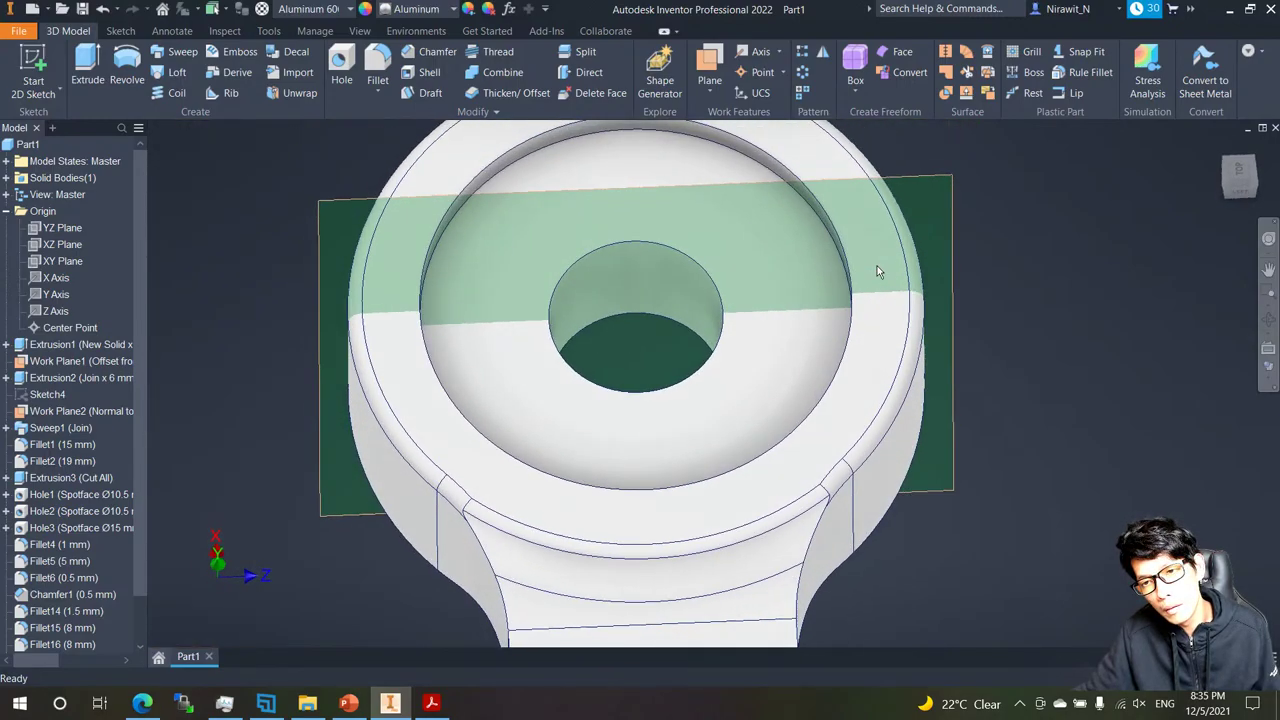
{"action": "middle_click_drag", "start_coordinate": [877, 266], "coordinate": [240, 440], "text": "shift"}
Switch to the Rod Design Competition PDF in Acrobat and examine the R8,00 junction beside the round boss in the plan view.
{"action": "left_click", "coordinate": [431, 703]}
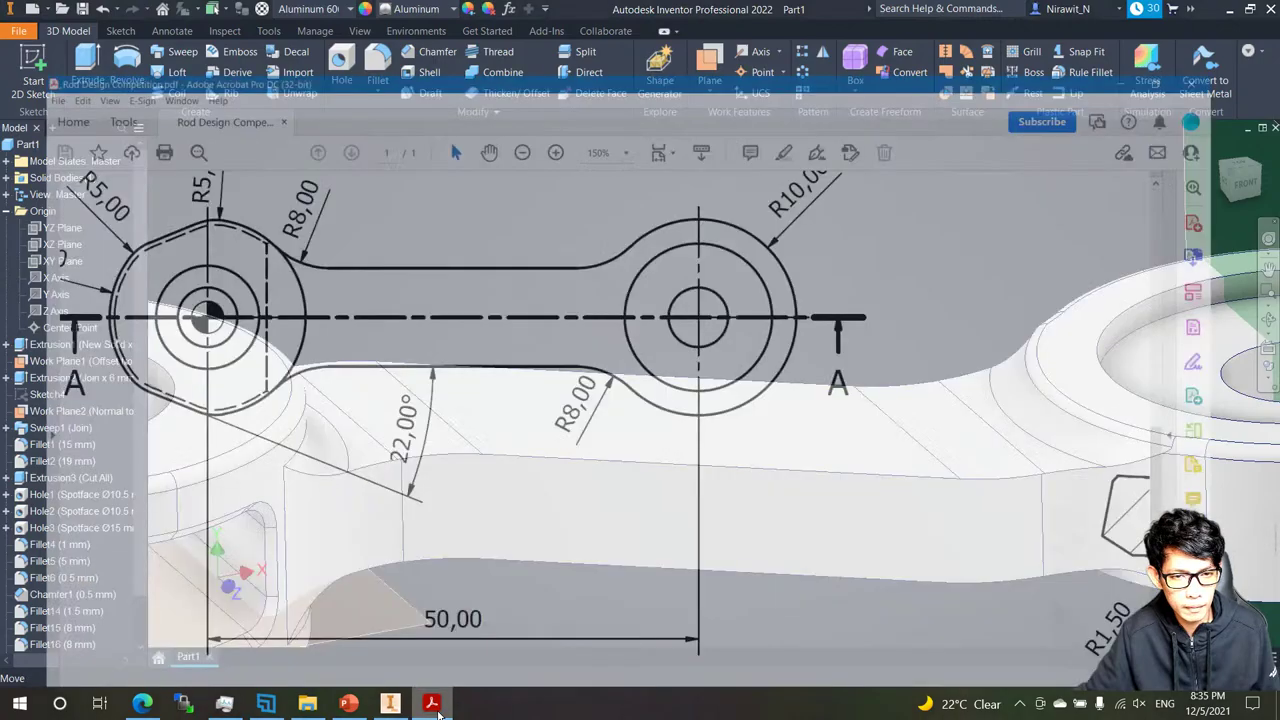
{"action": "scroll", "coordinate": [437, 476], "scroll_direction": "down", "scroll_amount": 3}
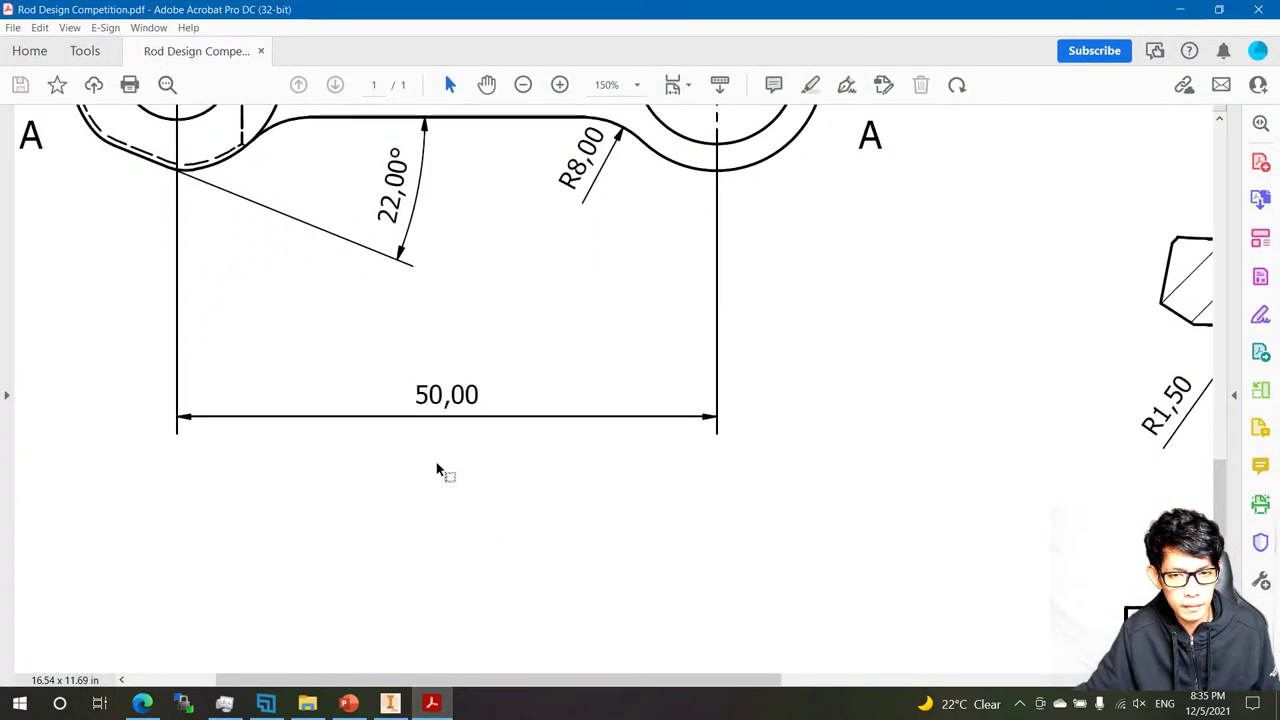
{"action": "scroll", "coordinate": [500, 486], "scroll_direction": "up", "scroll_amount": 2}
{"action": "scroll", "coordinate": [620, 243], "scroll_direction": "down", "scroll_amount": 1, "text": "ctrl"}
{"action": "scroll", "coordinate": [677, 289], "scroll_direction": "up", "scroll_amount": 4, "text": "ctrl"}
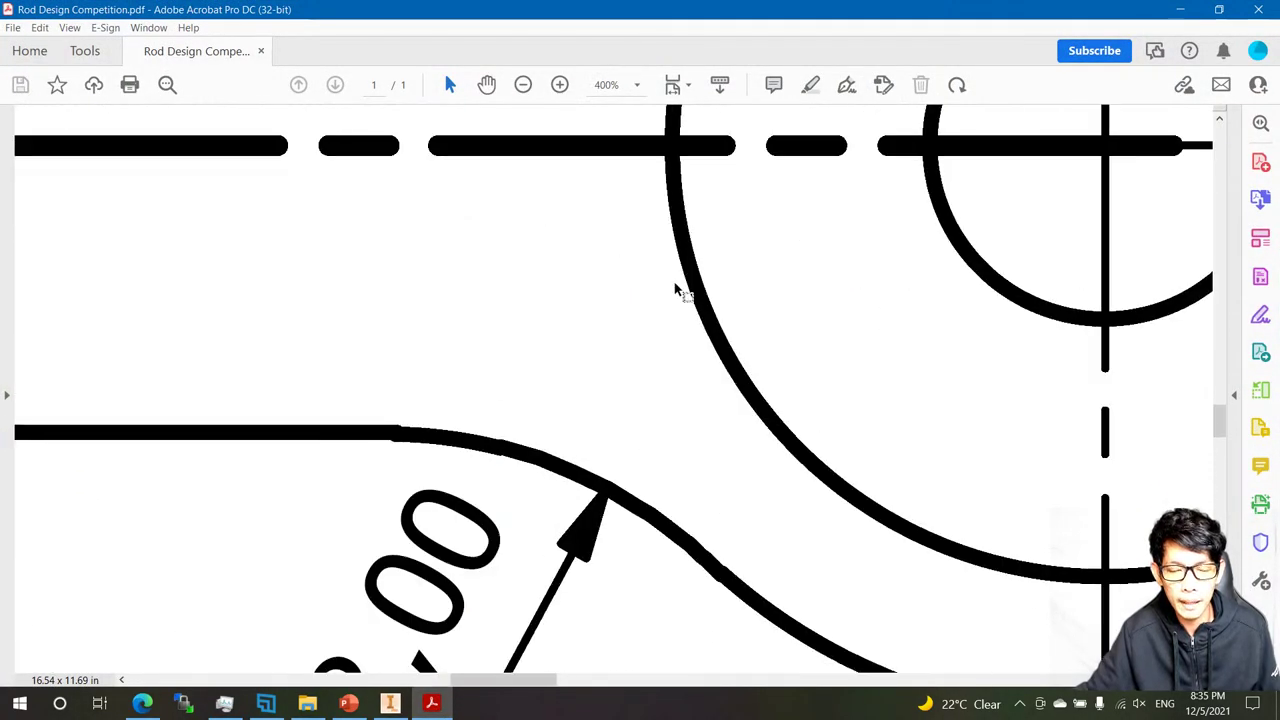
Examine the arm transitions, radii and section A-A of the rod in the PDF drawing, and switch back to Inventor.
{"action": "scroll", "coordinate": [680, 345], "scroll_direction": "down", "scroll_amount": 1}
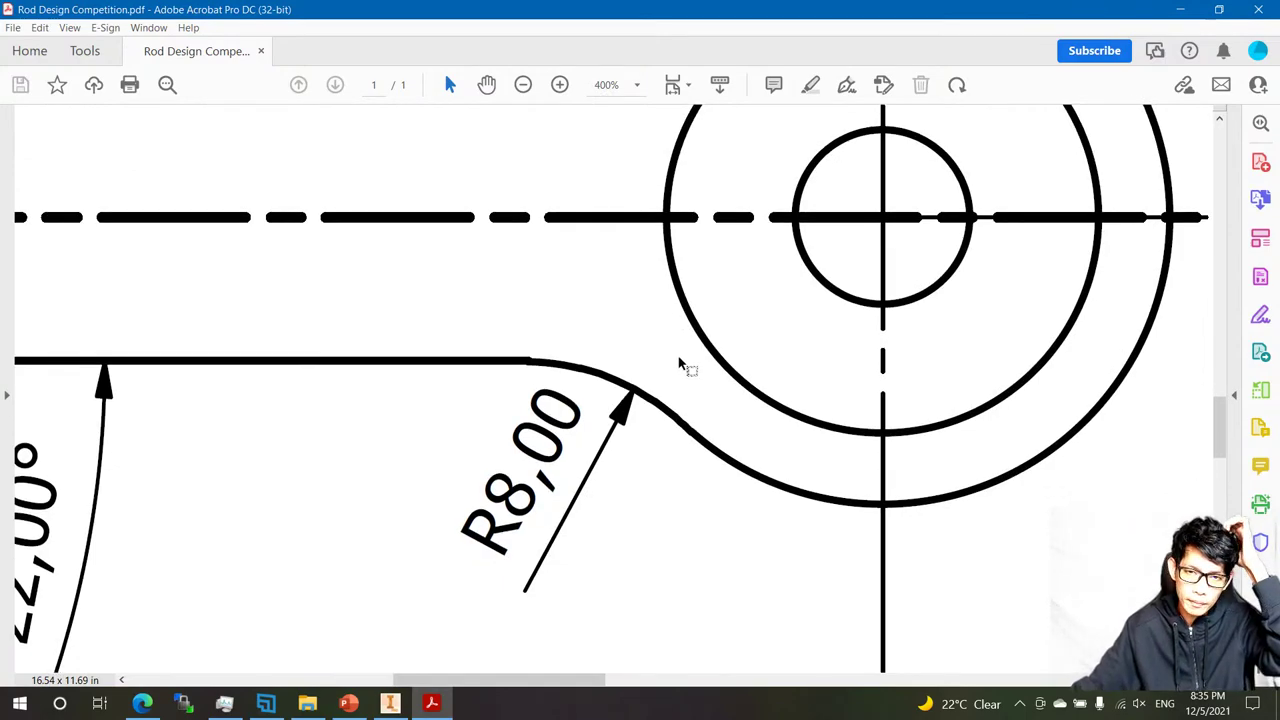
{"action": "scroll", "coordinate": [649, 391], "scroll_direction": "up", "scroll_amount": 2}
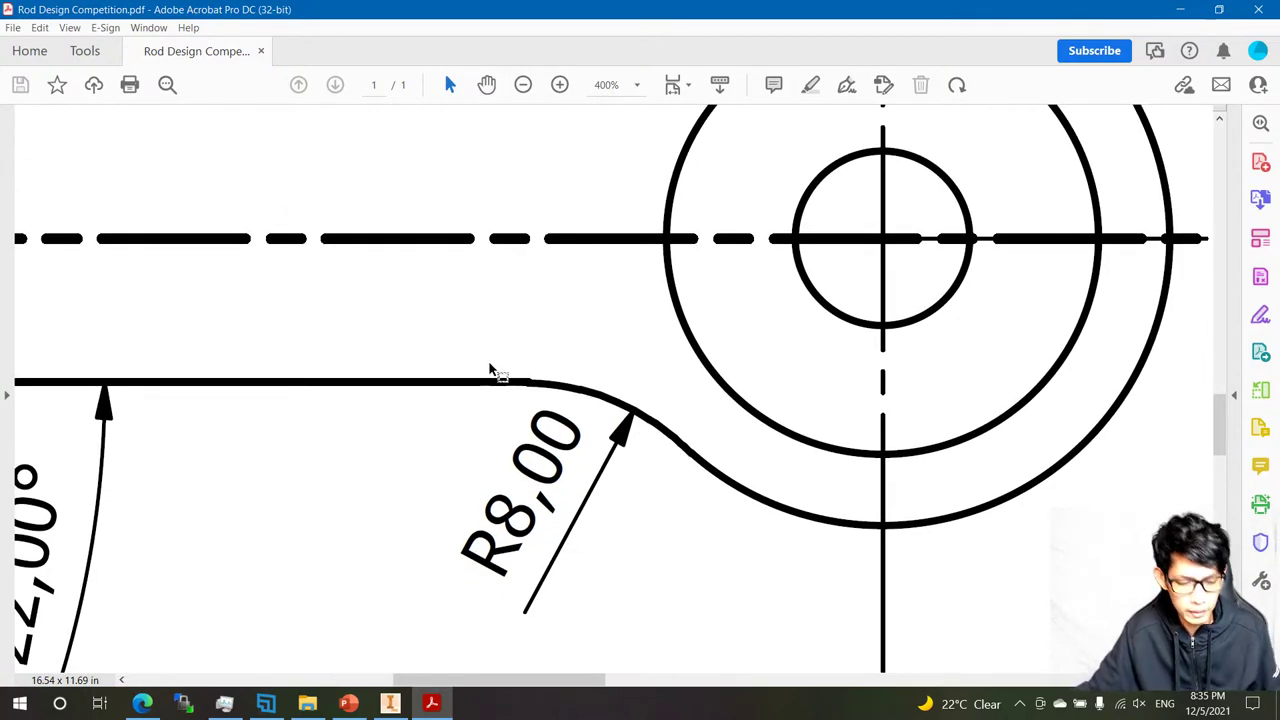
{"action": "scroll", "coordinate": [546, 391], "scroll_direction": "up", "scroll_amount": 3, "text": "ctrl"}
{"action": "scroll", "coordinate": [580, 410], "scroll_direction": "down", "scroll_amount": 5, "text": "ctrl"}
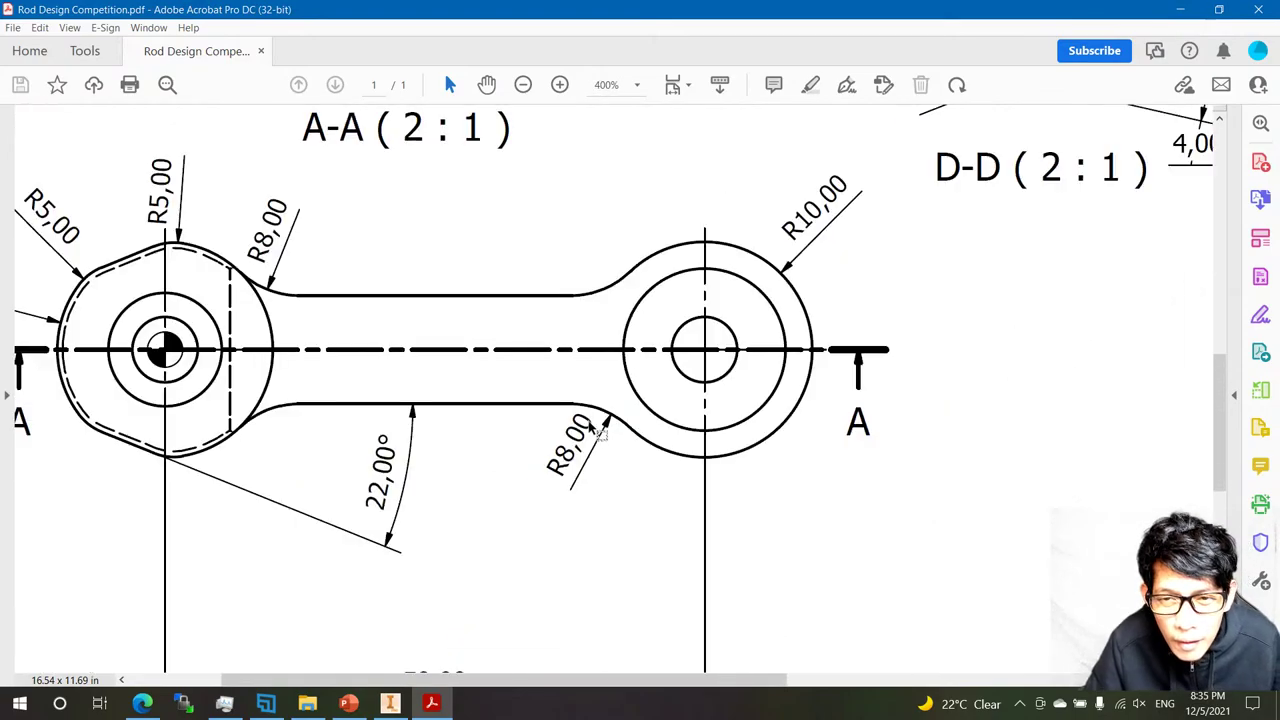
{"action": "scroll", "coordinate": [626, 537], "scroll_direction": "down", "scroll_amount": 5, "text": "ctrl"}
{"action": "scroll", "coordinate": [630, 545], "scroll_direction": "down", "scroll_amount": 4}
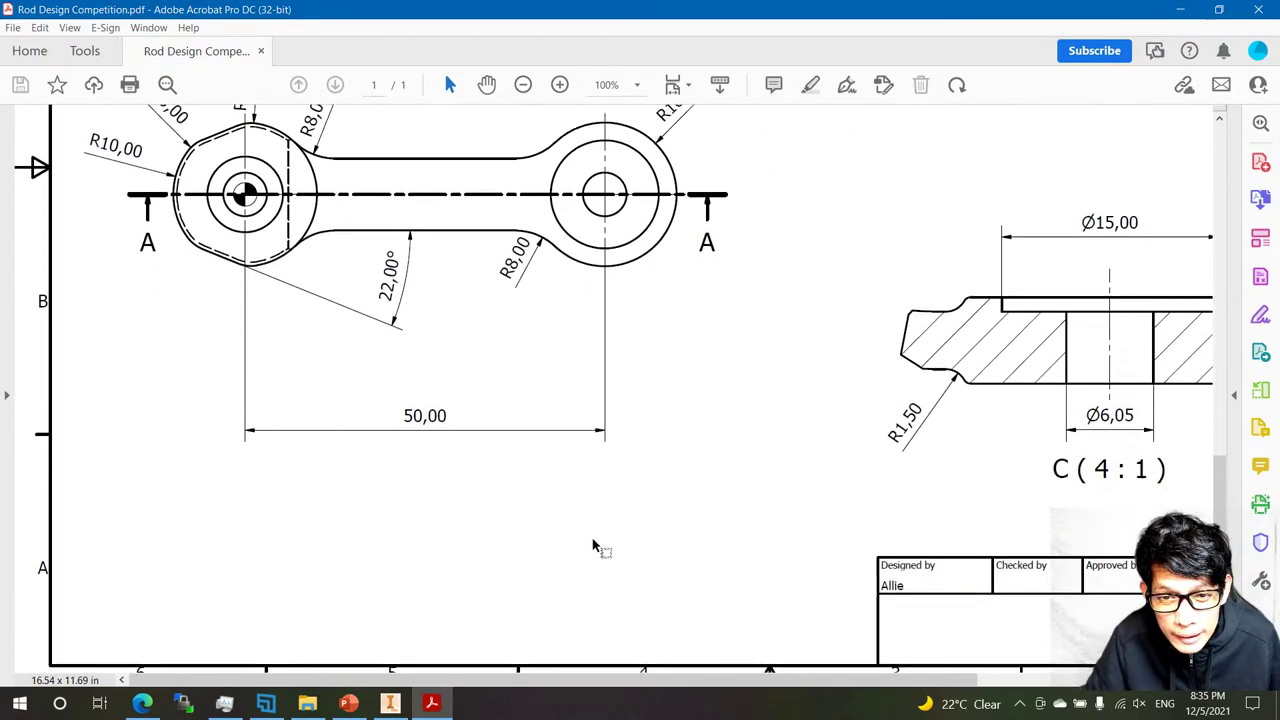
{"action": "scroll", "coordinate": [714, 557], "scroll_direction": "up", "scroll_amount": 8}
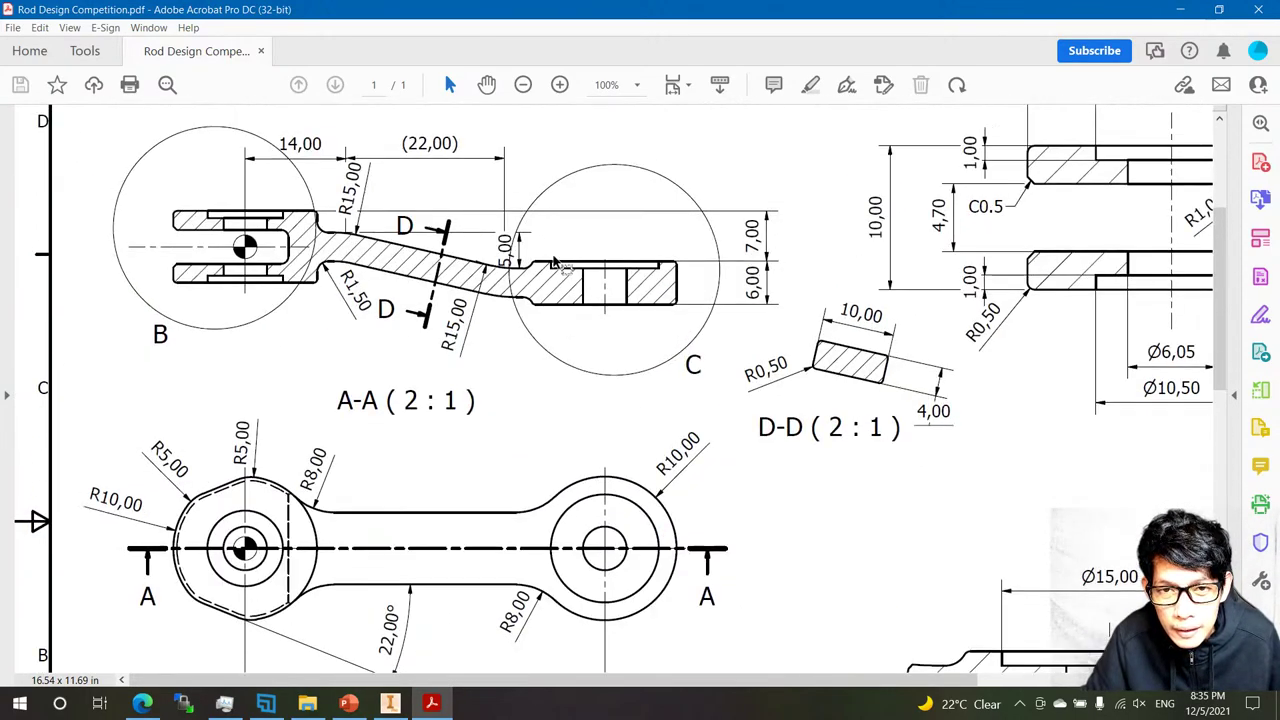
{"action": "scroll", "coordinate": [554, 260], "scroll_direction": "up", "scroll_amount": 5, "text": "ctrl"}
{"action": "key", "text": "alt+Tab"}
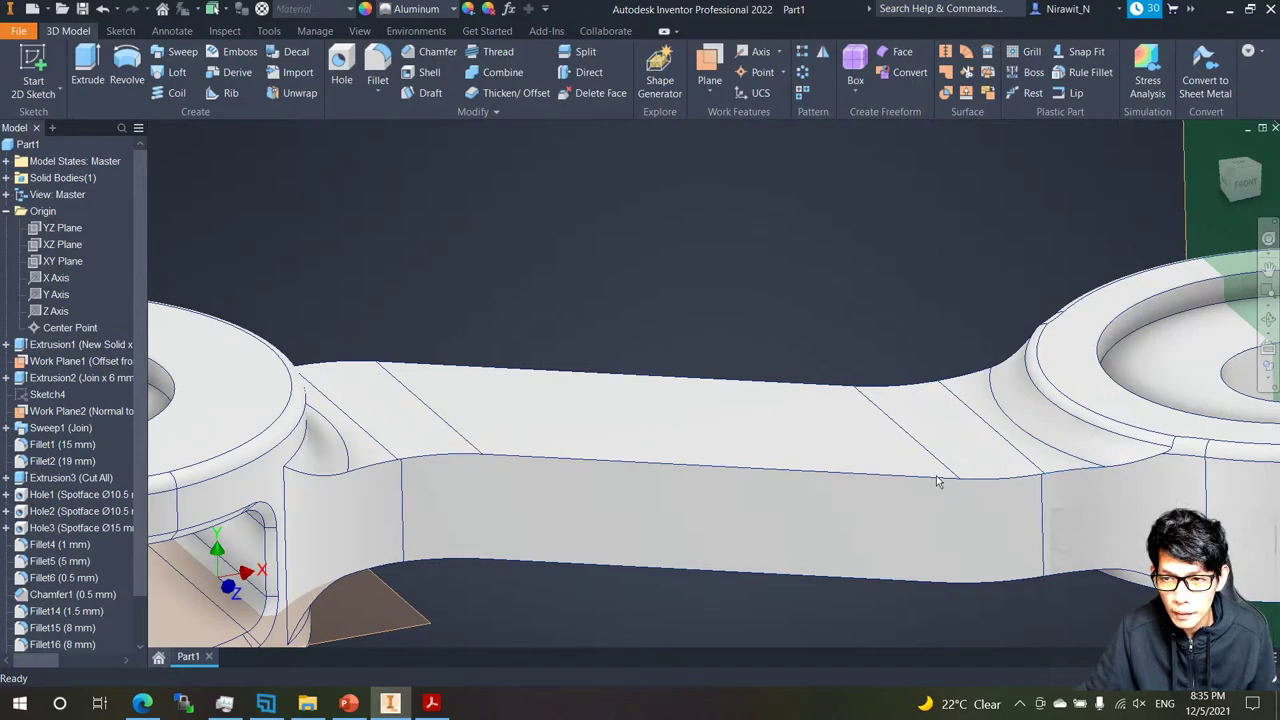
Try to fillet the upper and lower long edges on one side of the rod's arm with a 0.5 mm radius.
{"action": "key", "text": "f"}
{"action": "left_click", "coordinate": [700, 465]}
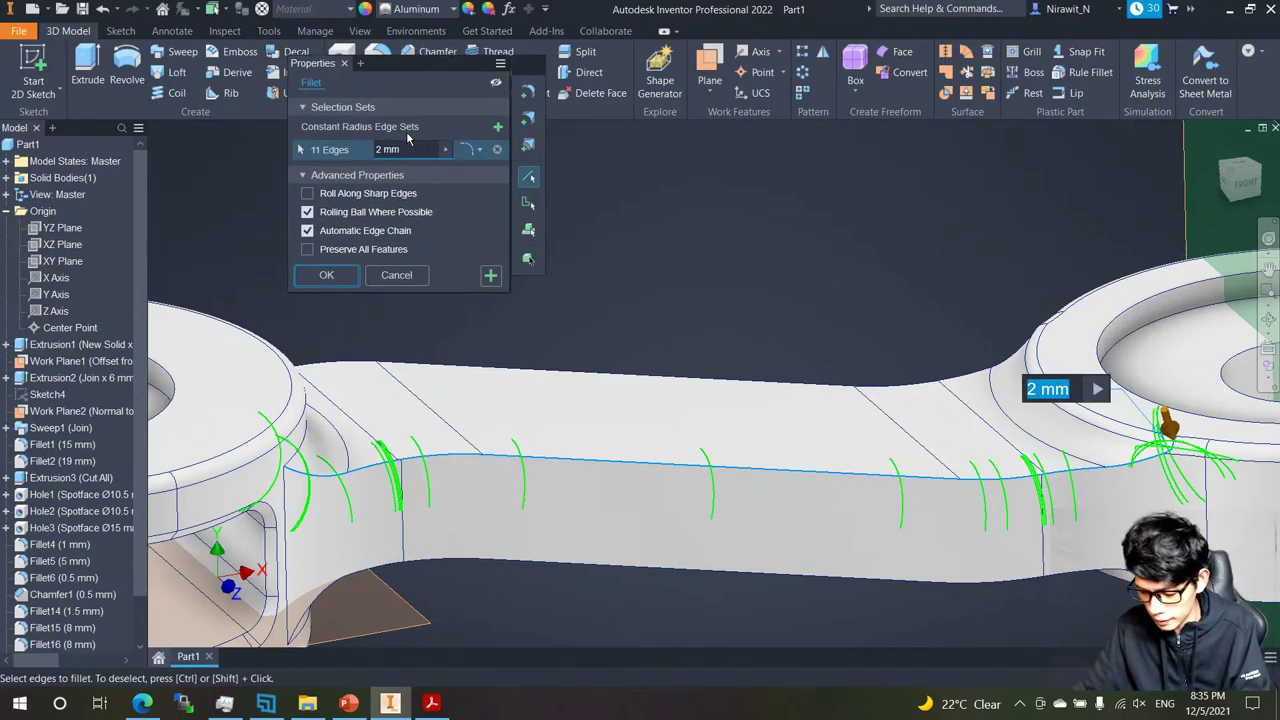
{"action": "type", "text": "0.5"}
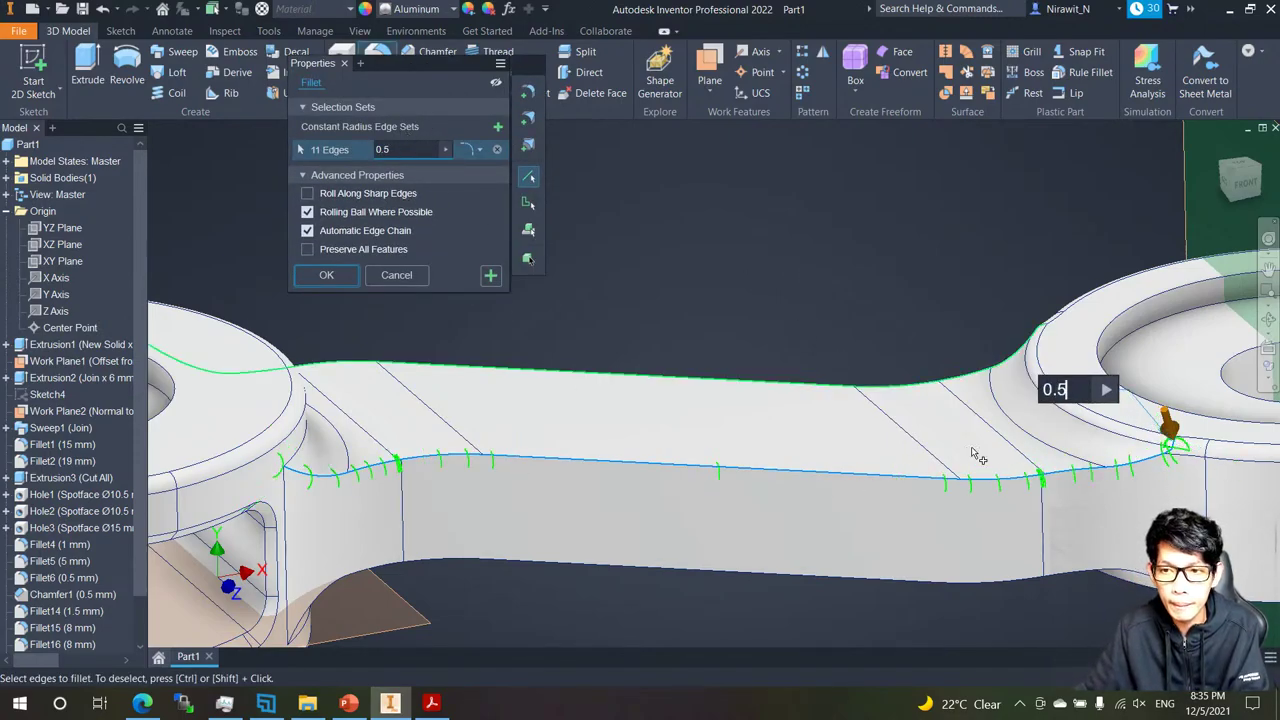
{"action": "left_click", "coordinate": [1084, 572]}
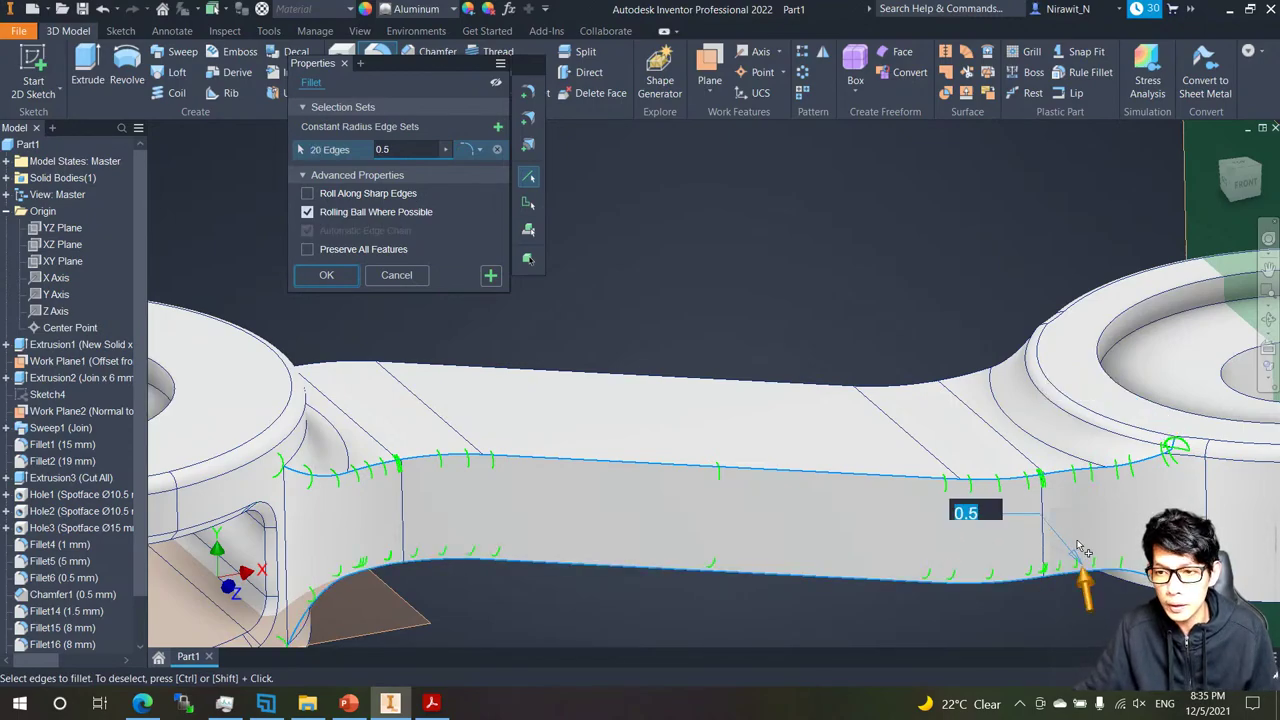
{"action": "middle_click_drag", "start_coordinate": [1074, 541], "coordinate": [1046, 491], "text": "shift"}
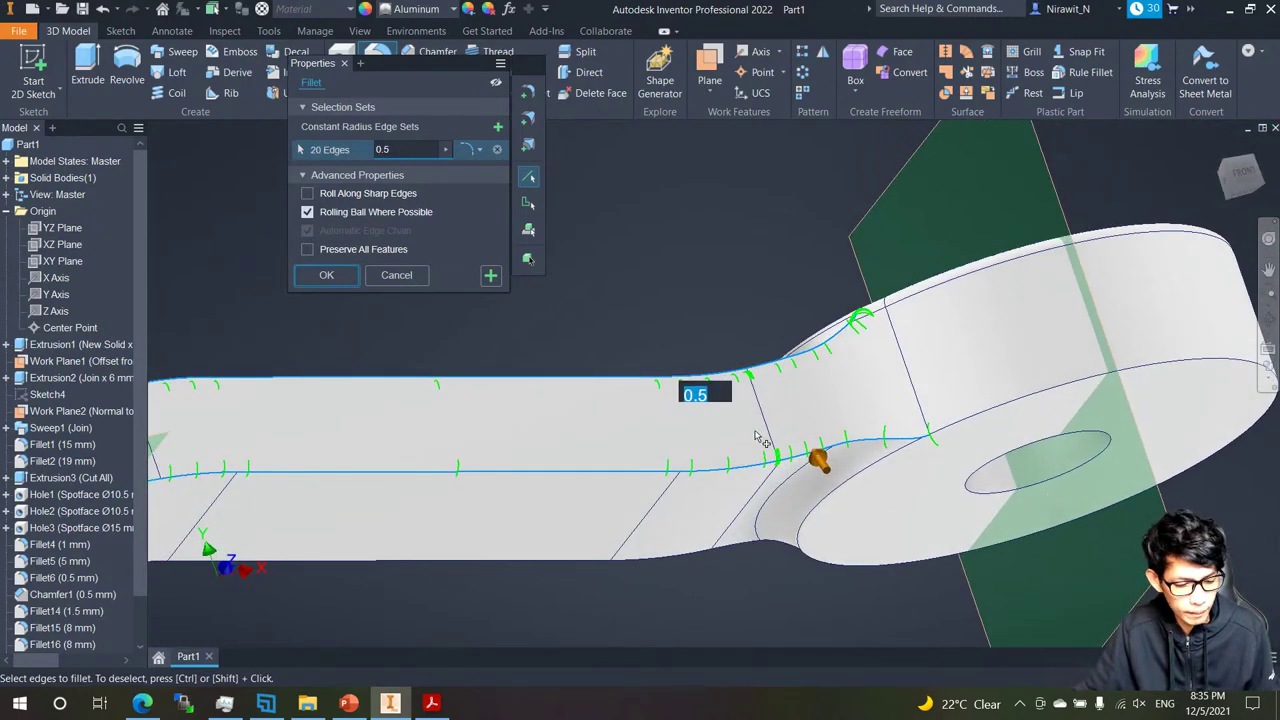
{"action": "key", "text": "Return"}
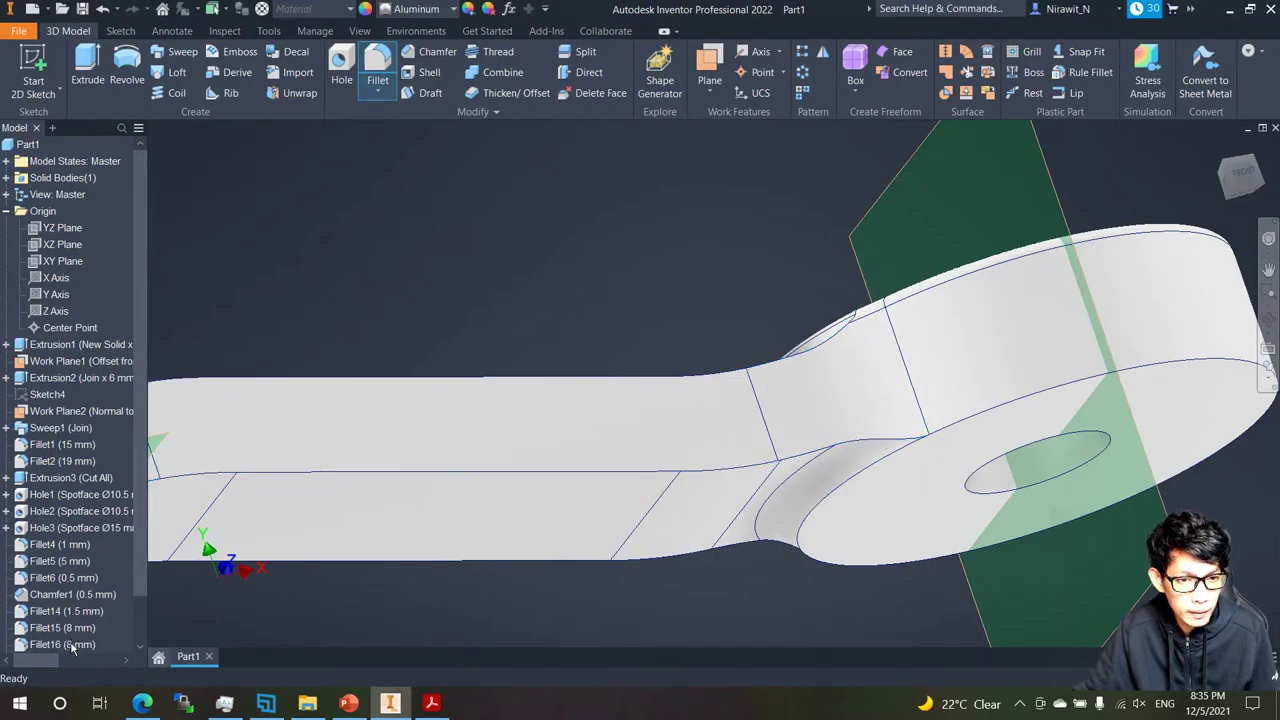
Add the underside's outer rim edges of the Ø15 spotface end to the existing 0.5 mm fillet Fillet18.
{"action": "scroll", "coordinate": [85, 626], "scroll_direction": "down", "scroll_amount": 1}
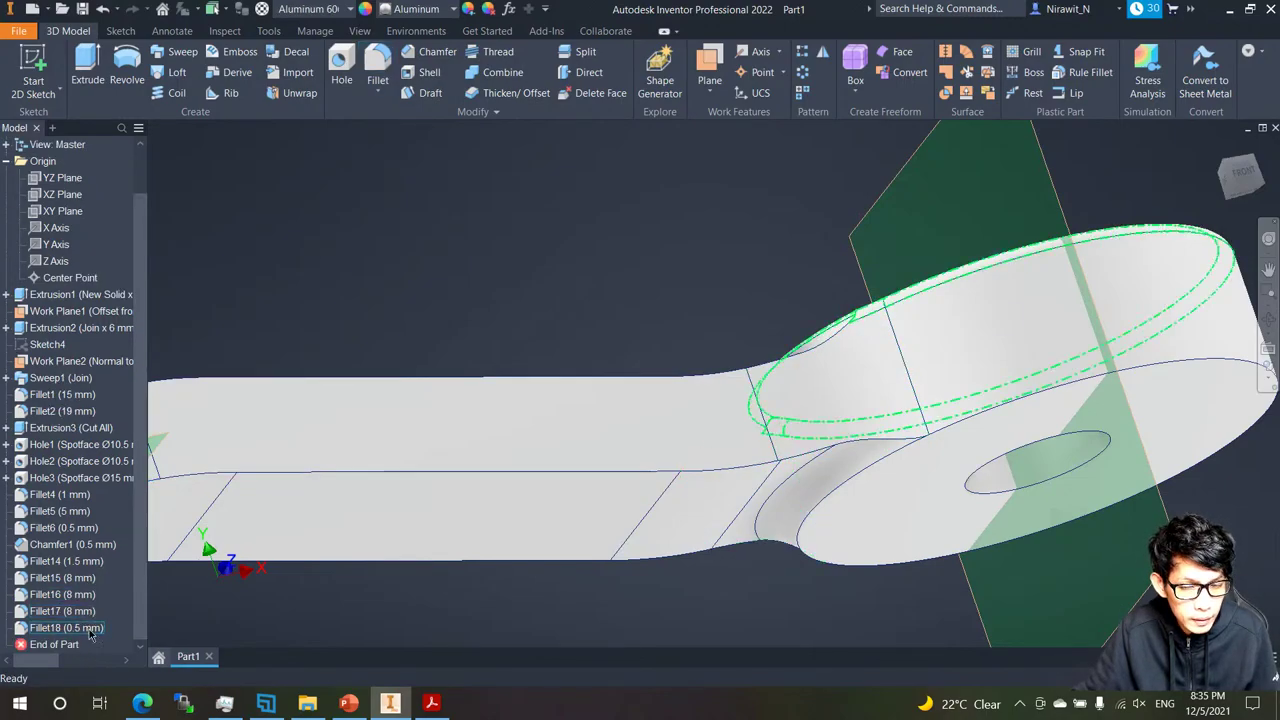
{"action": "double_click", "coordinate": [85, 626]}
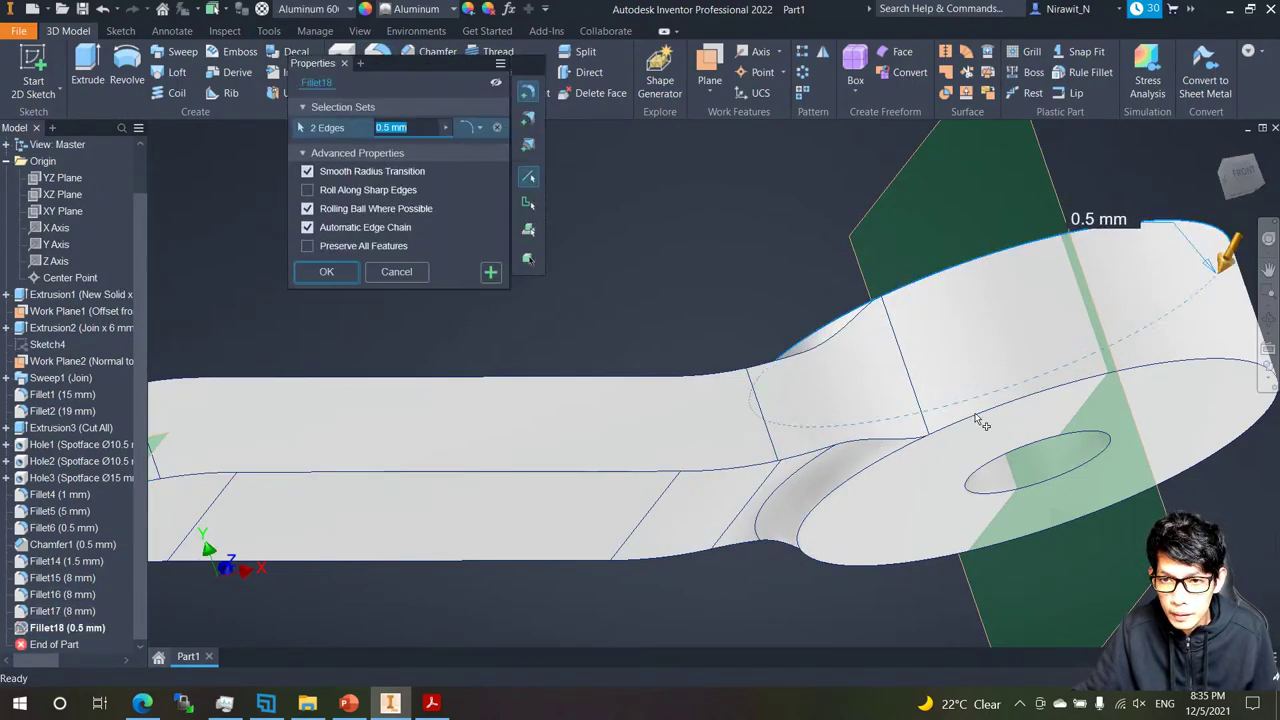
{"action": "left_click", "coordinate": [922, 452]}
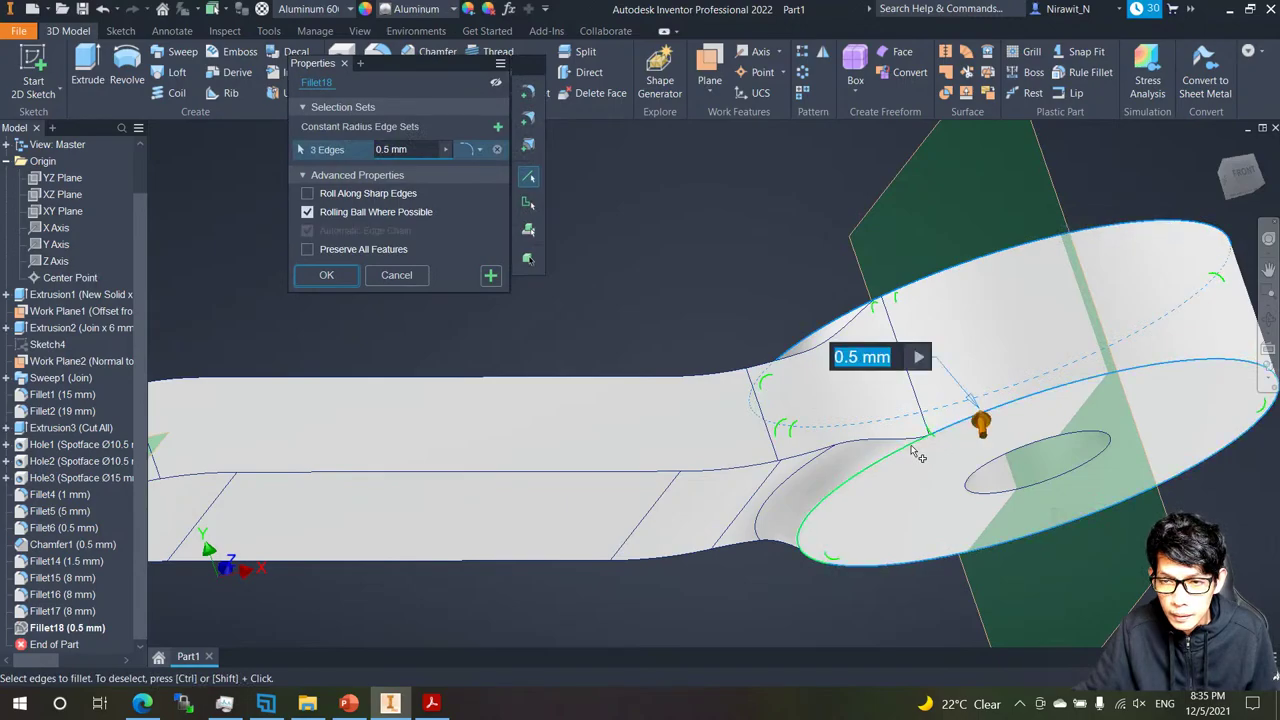
{"action": "left_click", "coordinate": [870, 466]}
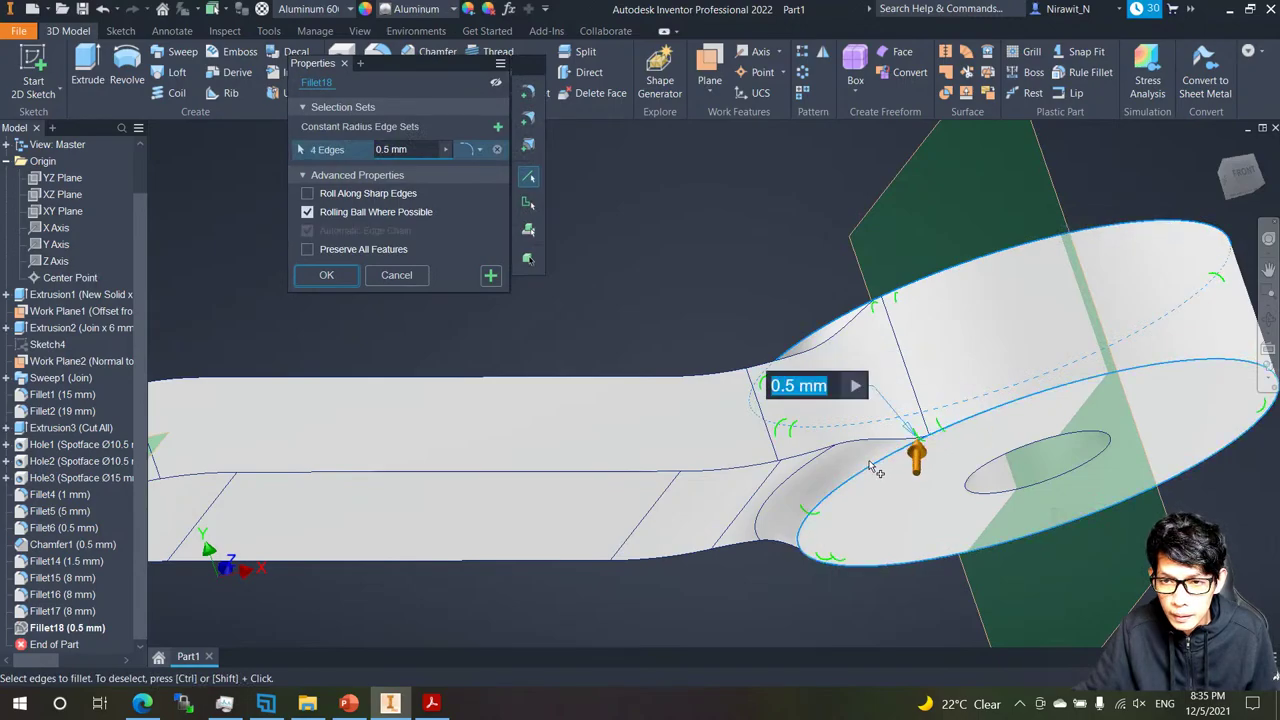
{"action": "left_click", "coordinate": [321, 278]}
Fillet the four long edges of the arm connecting the two rod ends with a 0.5 mm radius.
{"action": "middle_click_drag", "start_coordinate": [814, 401], "coordinate": [763, 375], "text": "shift"}
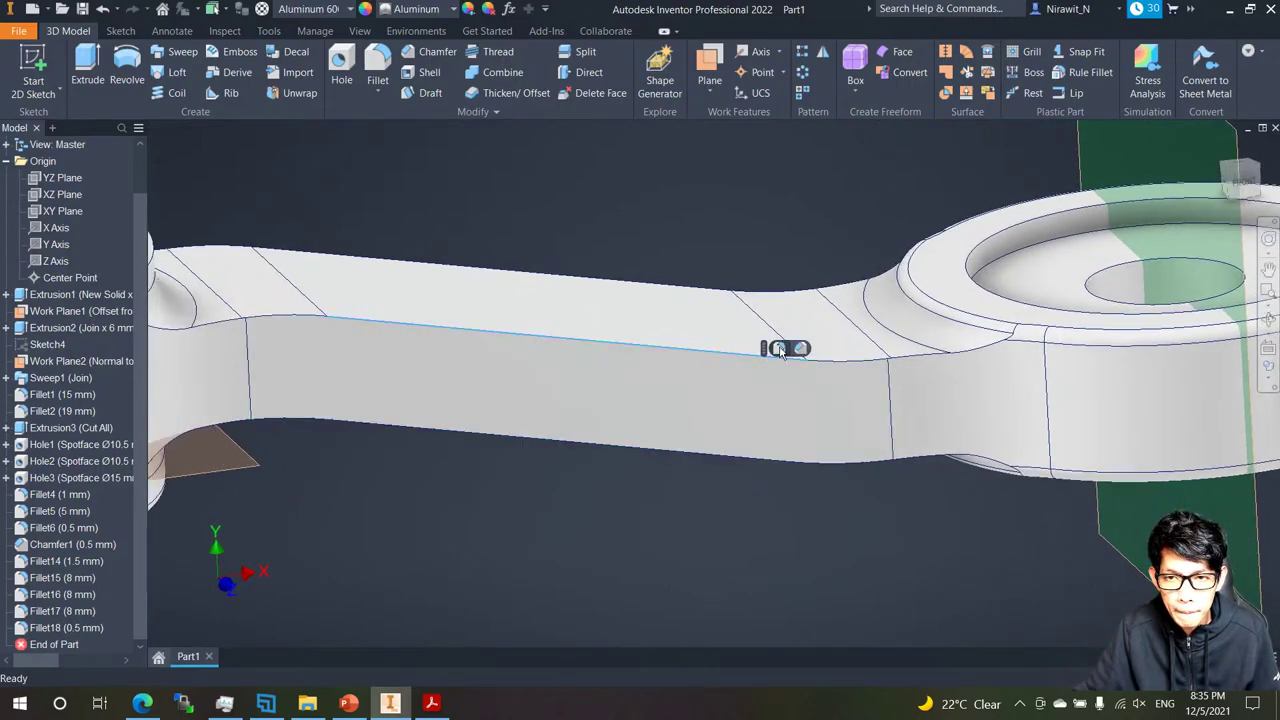
{"action": "key", "text": "f"}
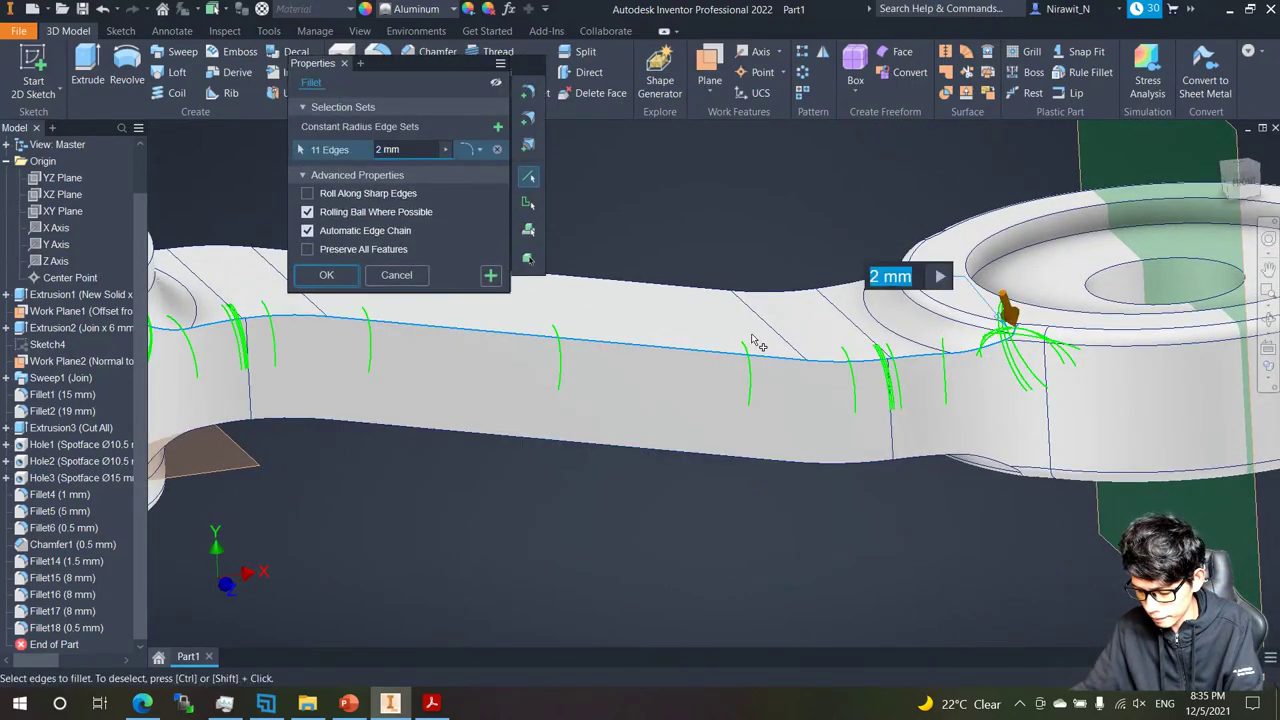
{"action": "left_click", "coordinate": [798, 463]}
{"action": "mouse_move", "coordinate": [808, 337]}
{"action": "middle_mouse_down", "text": "shift"}
{"action": "mouse_move", "coordinate": [795, 300]}
{"action": "mouse_move", "coordinate": [800, 325]}
{"action": "middle_mouse_up", "text": "shift"}
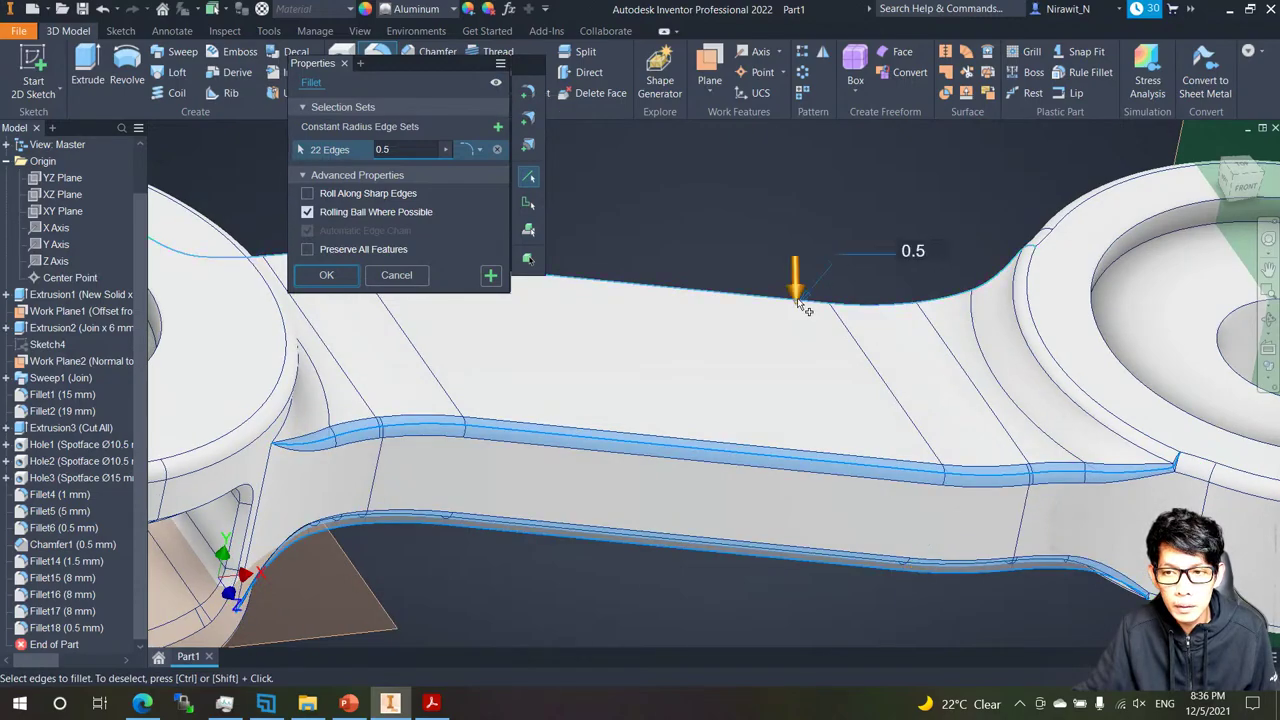
{"action": "middle_click_drag", "start_coordinate": [832, 290], "coordinate": [339, 280], "text": "shift"}
{"action": "left_click", "coordinate": [860, 315]}
{"action": "left_click", "coordinate": [860, 318]}
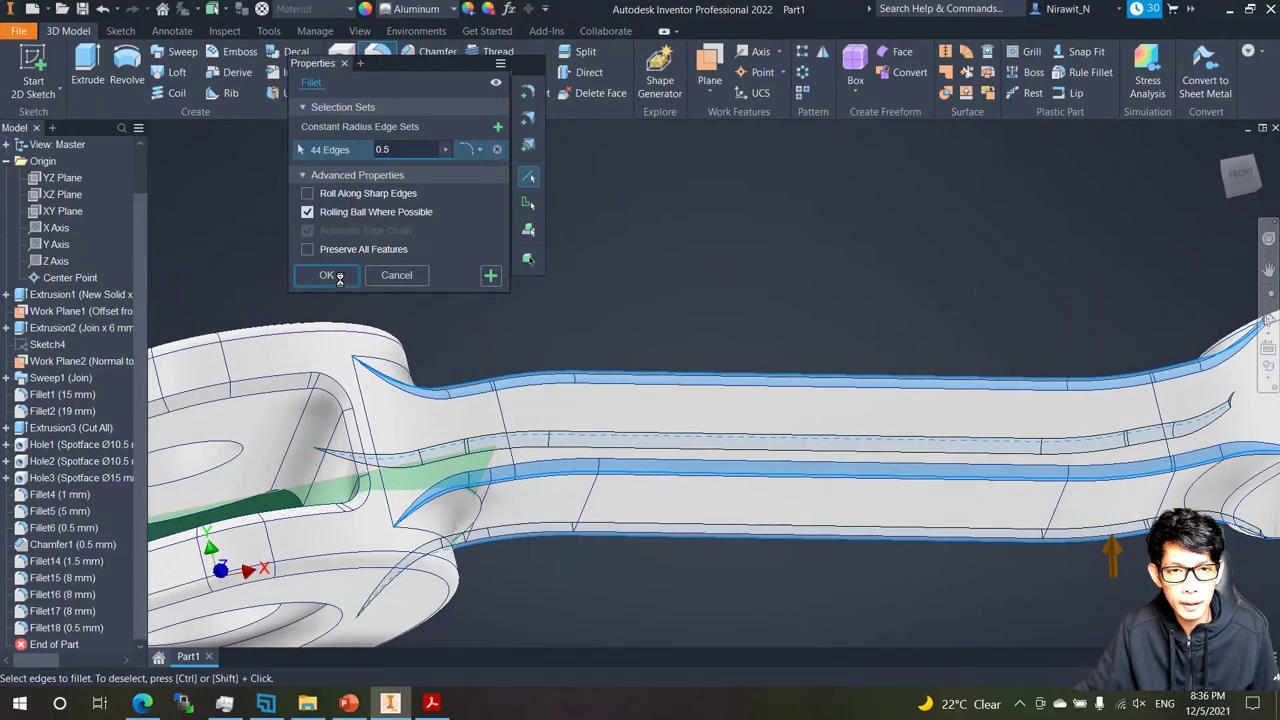
{"action": "left_click", "coordinate": [328, 276]}
{"action": "mouse_move", "coordinate": [712, 293]}
{"action": "middle_mouse_down", "text": "shift"}
{"action": "mouse_move", "coordinate": [737, 288]}
{"action": "mouse_move", "coordinate": [722, 280]}
{"action": "middle_mouse_up", "text": "shift"}
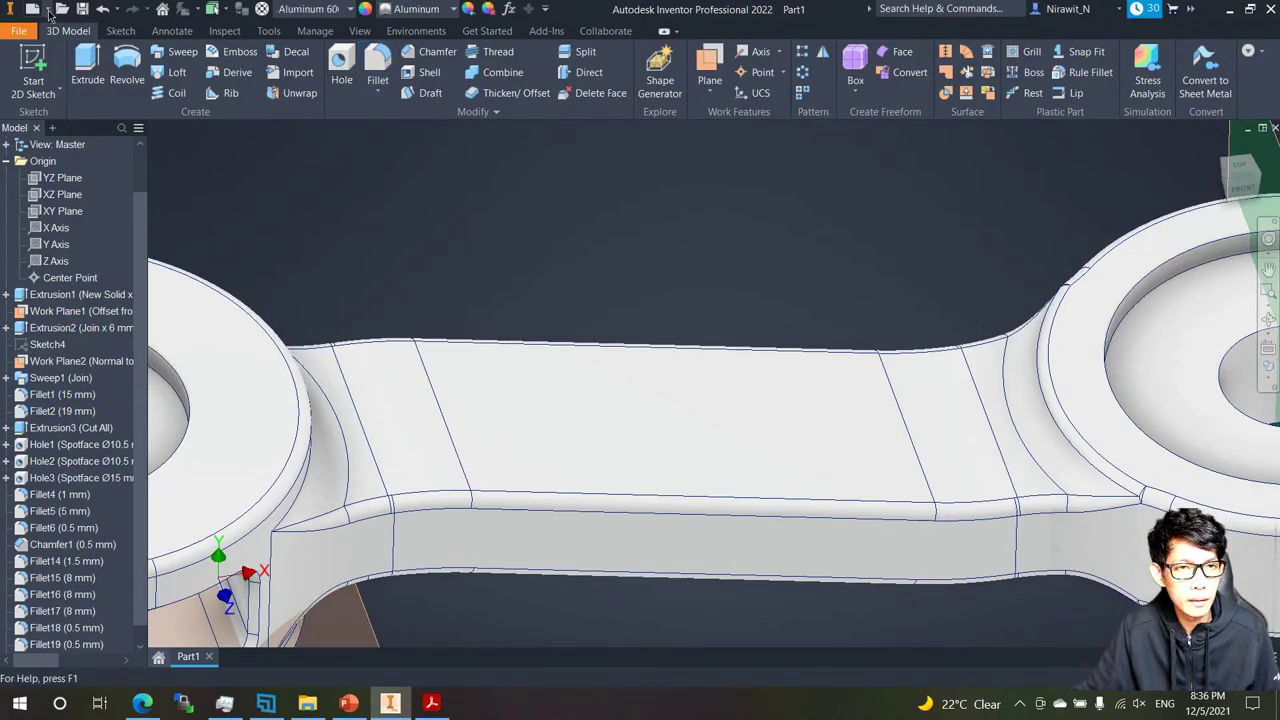
Create a new drawing with a 1:1 base view of the rod, saving the part as C01.
{"action": "left_click", "coordinate": [47, 9]}
{"action": "left_click", "coordinate": [74, 72]}
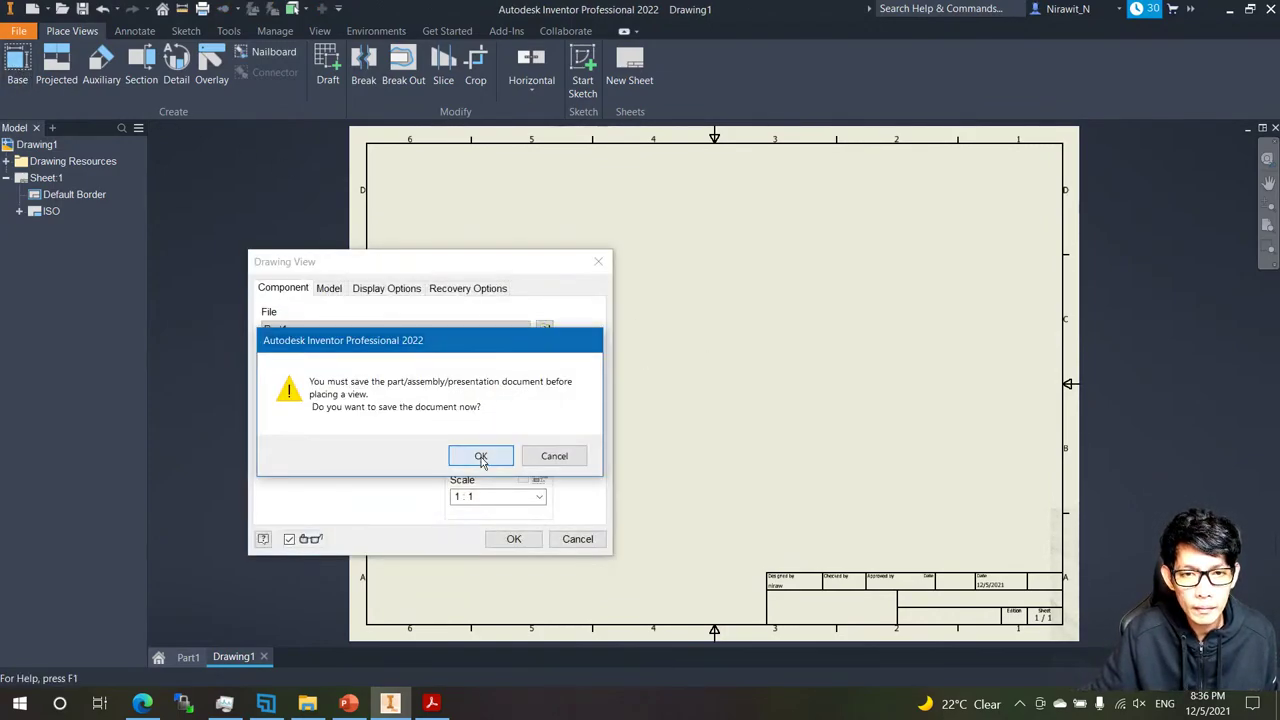
{"action": "left_click", "coordinate": [481, 455]}
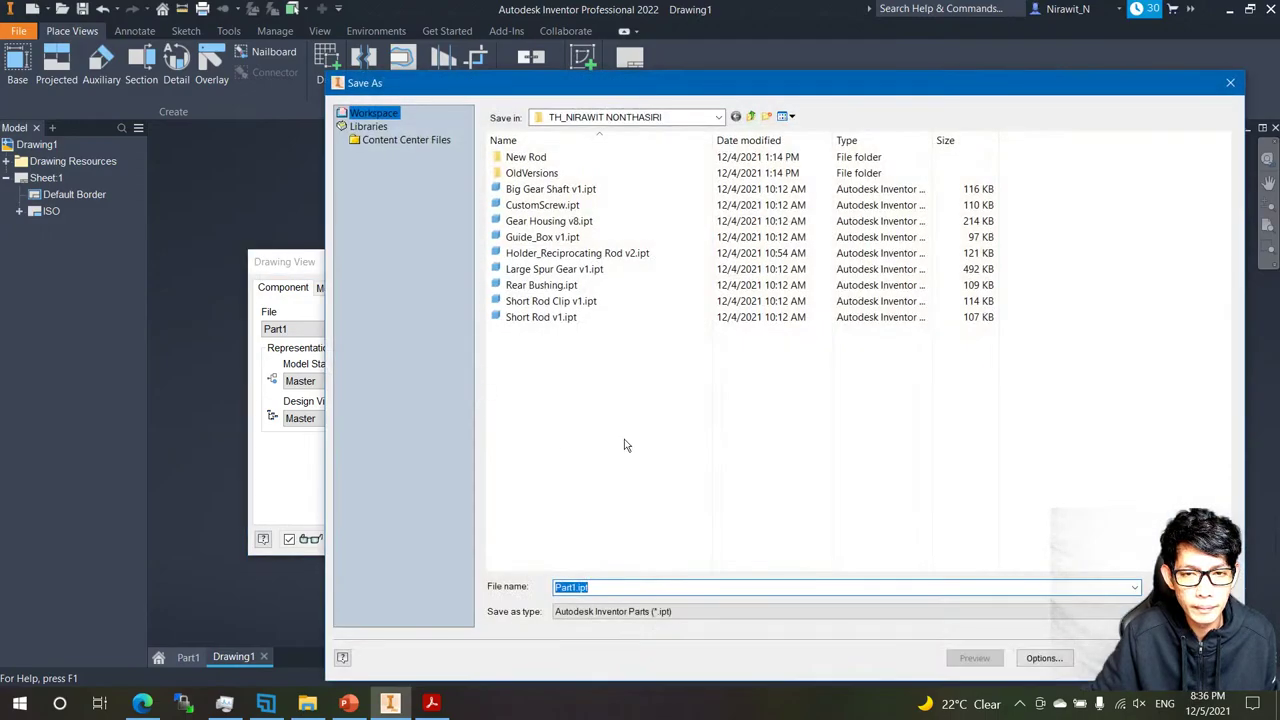
{"action": "key", "text": "Return"}
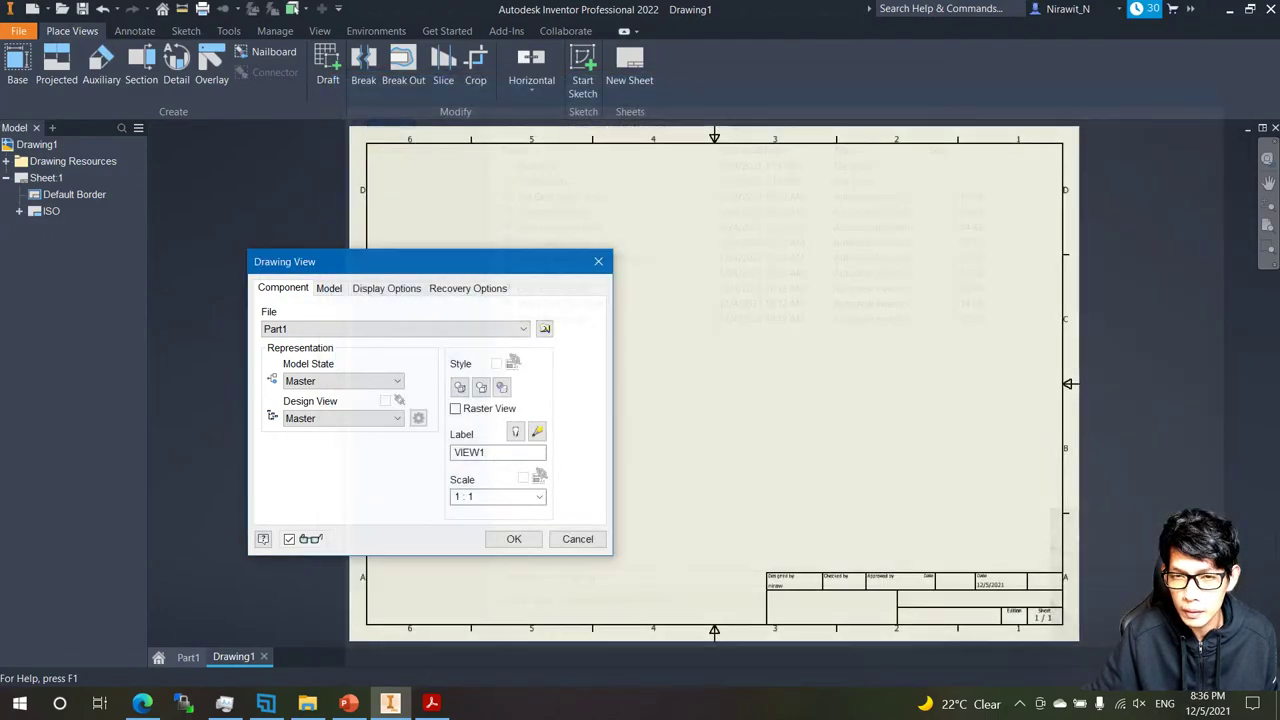
{"action": "left_click", "coordinate": [529, 537]}
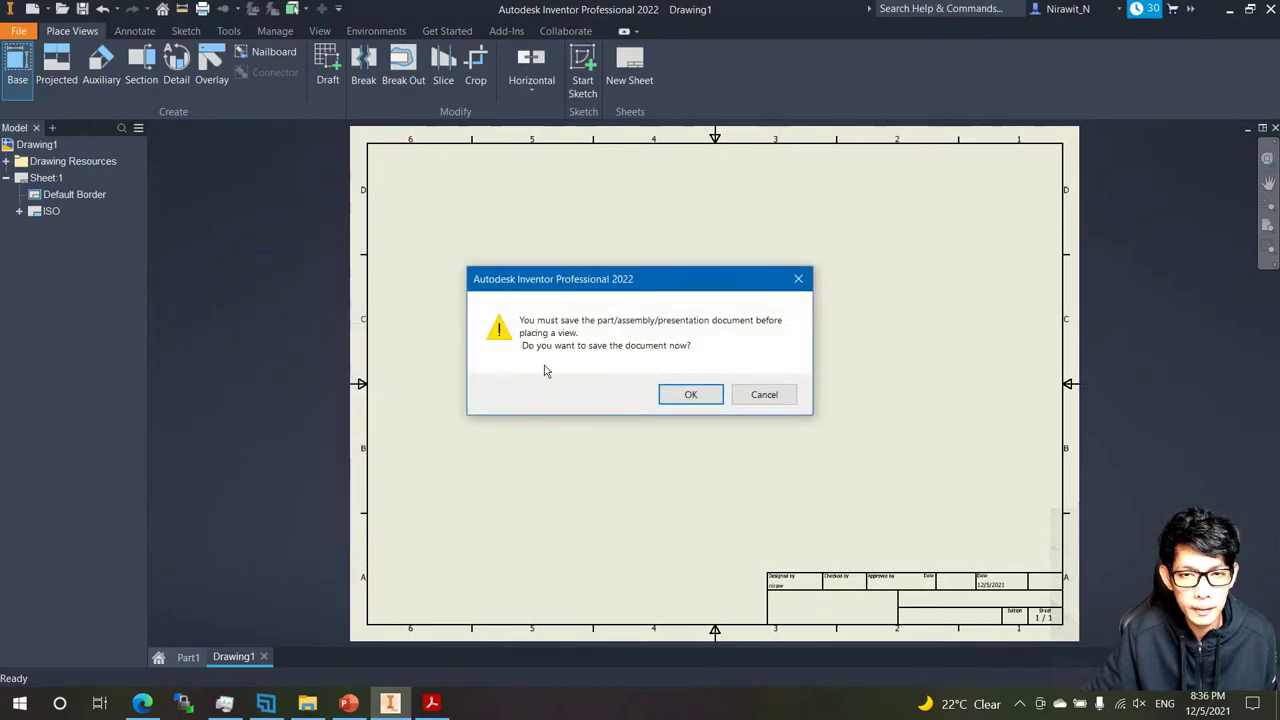
{"action": "left_click", "coordinate": [692, 394]}
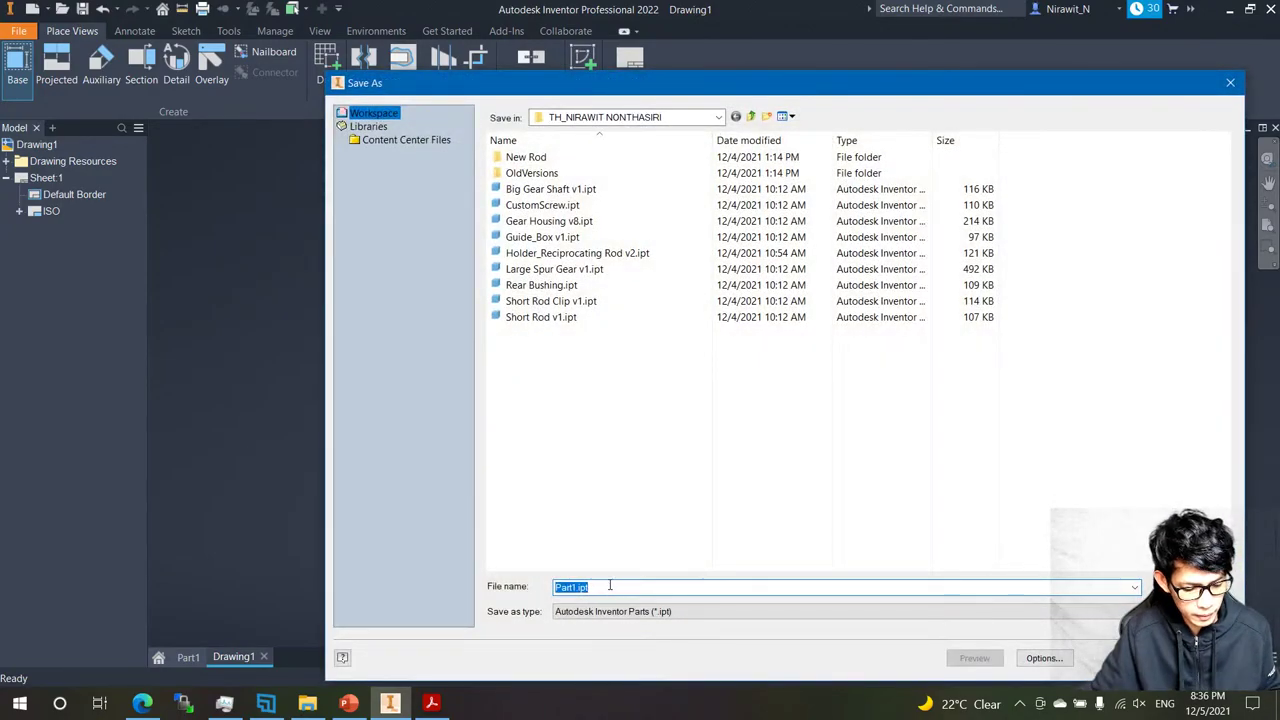
{"action": "type", "text": "C01"}
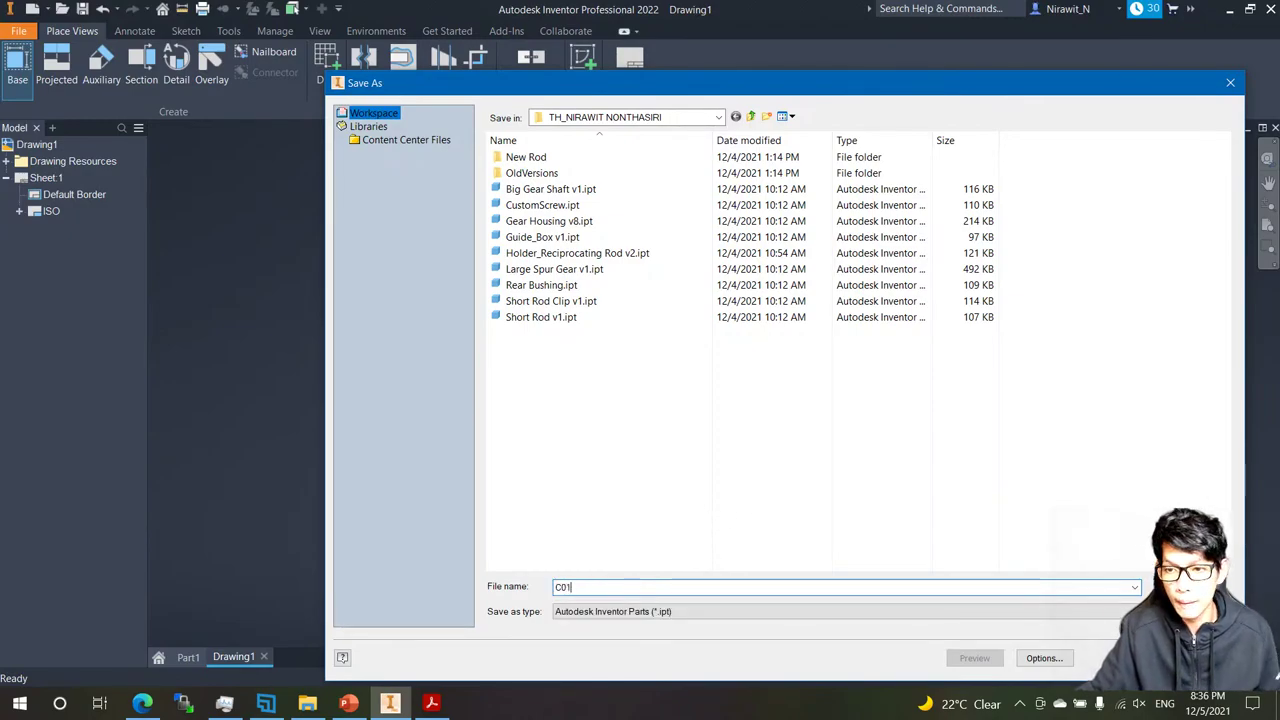
{"action": "key", "text": "Return"}
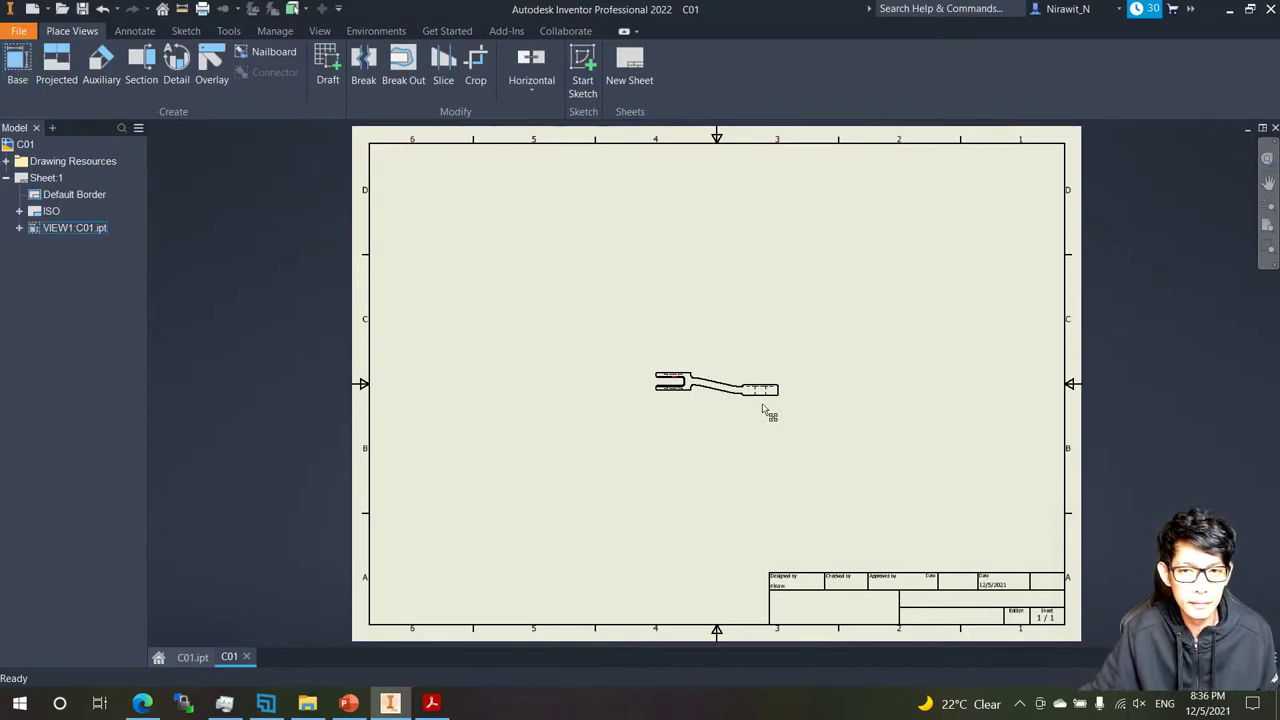
Change the base view's orientation to Top.
{"action": "scroll", "coordinate": [766, 417], "scroll_direction": "up", "scroll_amount": 5}
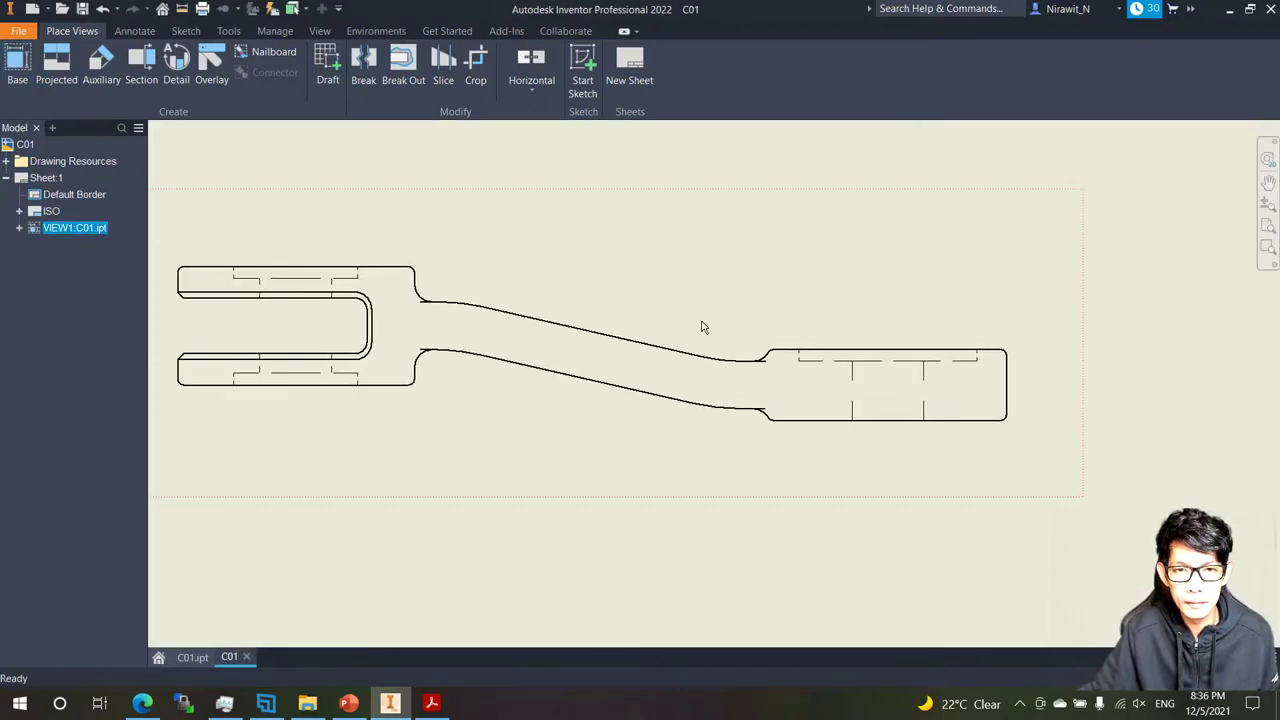
{"action": "double_click", "coordinate": [525, 293]}
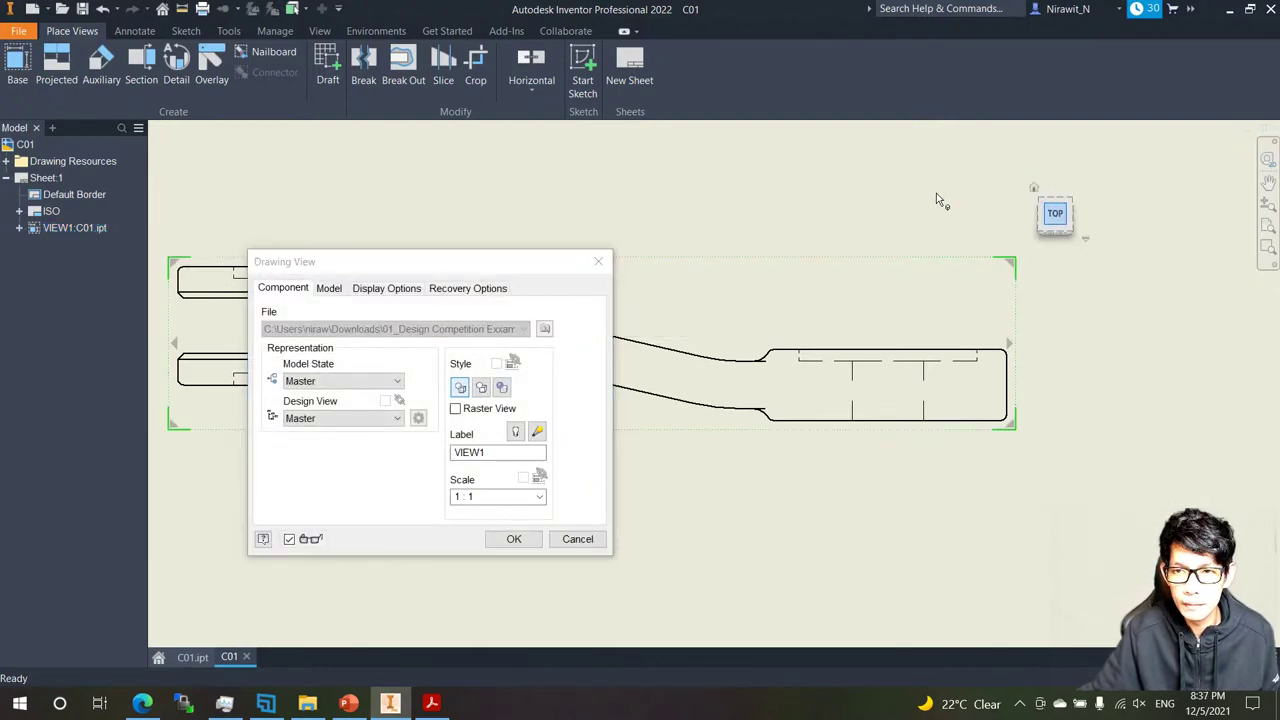
{"action": "left_click", "coordinate": [512, 539]}
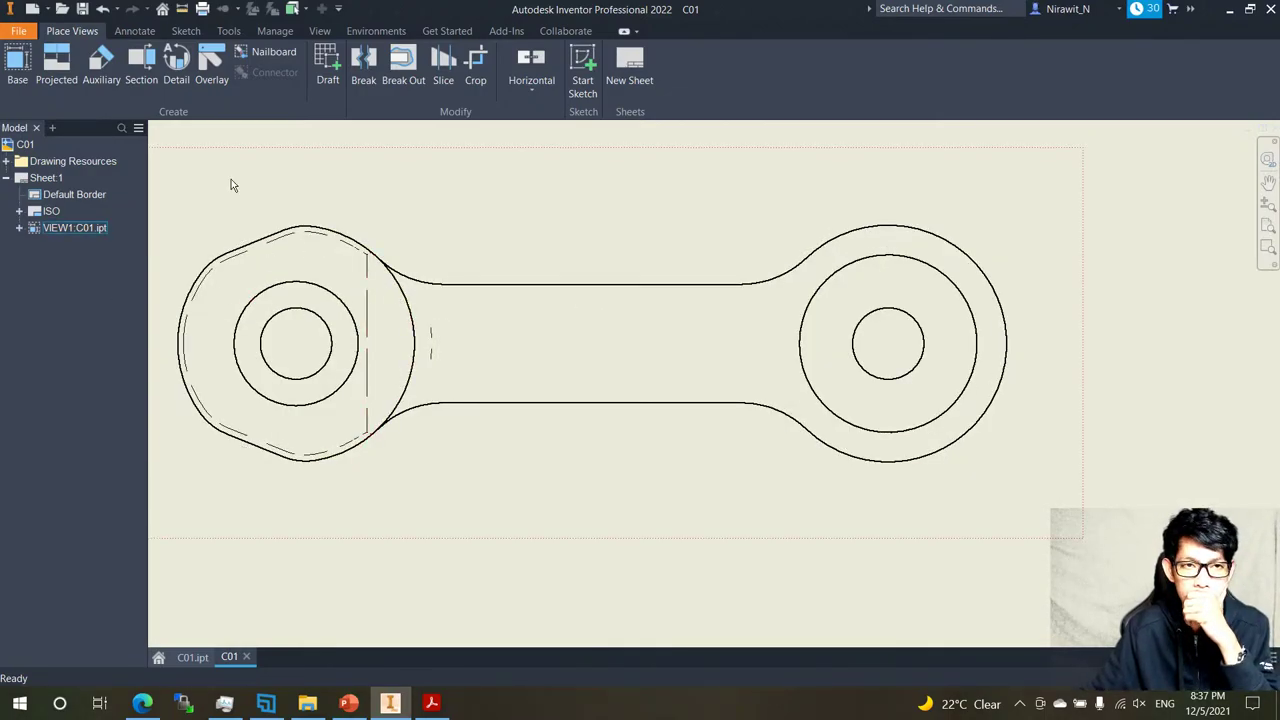
Create a 1:1 full section view A-A lengthwise through both hole centres and place it above the top view.
{"action": "scroll", "coordinate": [286, 349], "scroll_direction": "down", "scroll_amount": 3}
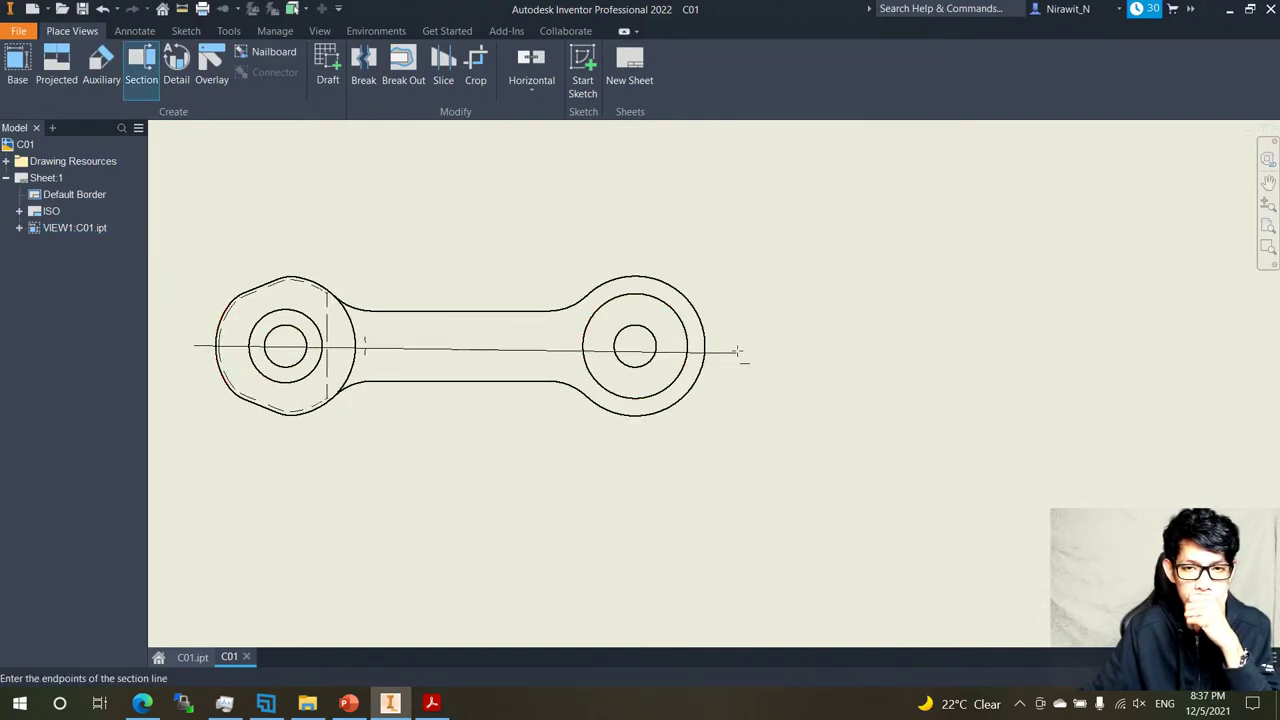
{"action": "right_click", "coordinate": [724, 313]}
{"action": "left_click", "coordinate": [797, 318]}
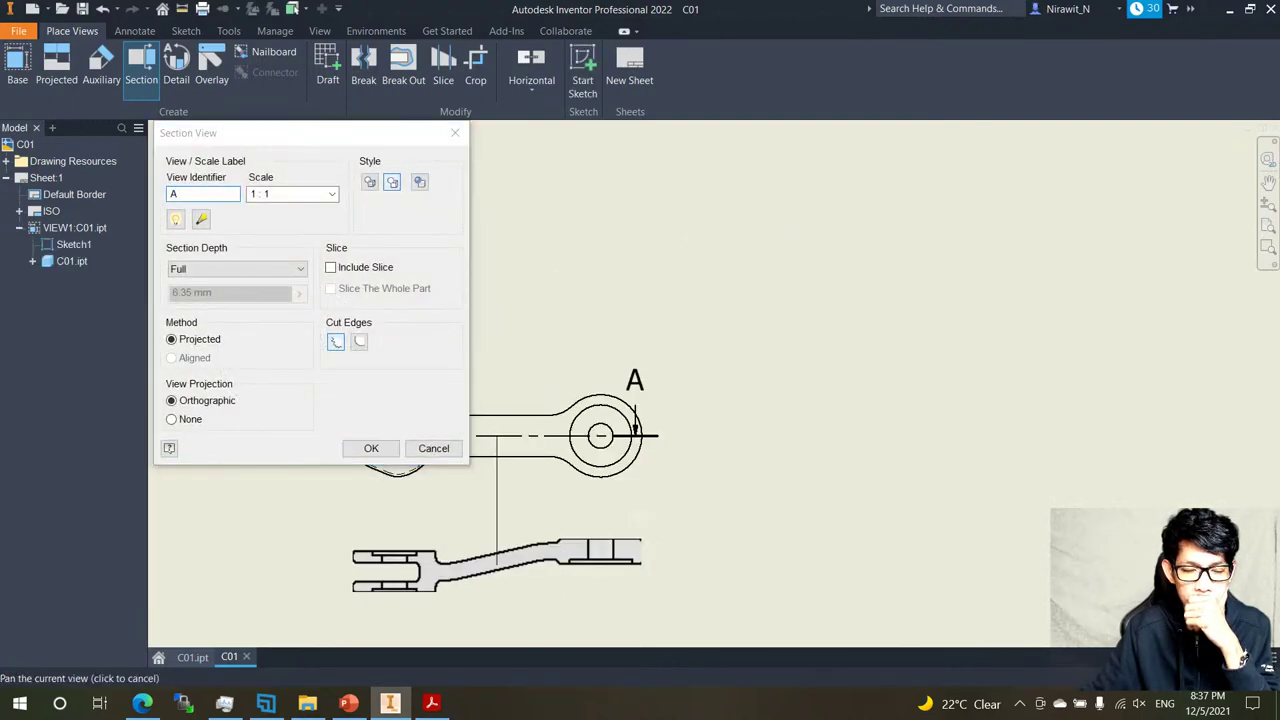
{"action": "left_click", "coordinate": [649, 232]}
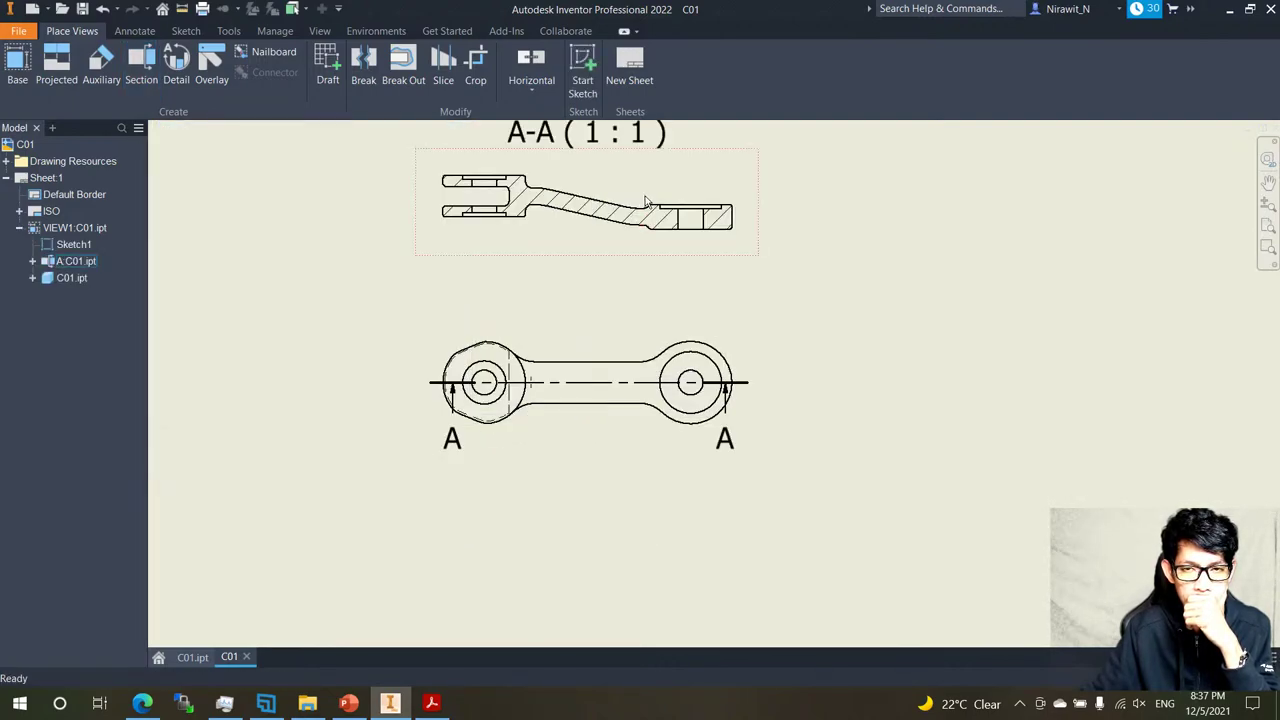
Examine the filleted transition between the arm and the Ø15 spotface end in section view A-A.
{"action": "scroll", "coordinate": [660, 207], "scroll_direction": "up", "scroll_amount": 8}
{"action": "scroll", "coordinate": [672, 216], "scroll_direction": "down", "scroll_amount": 3}
{"action": "middle_click_drag", "start_coordinate": [680, 232], "coordinate": [633, 236]}
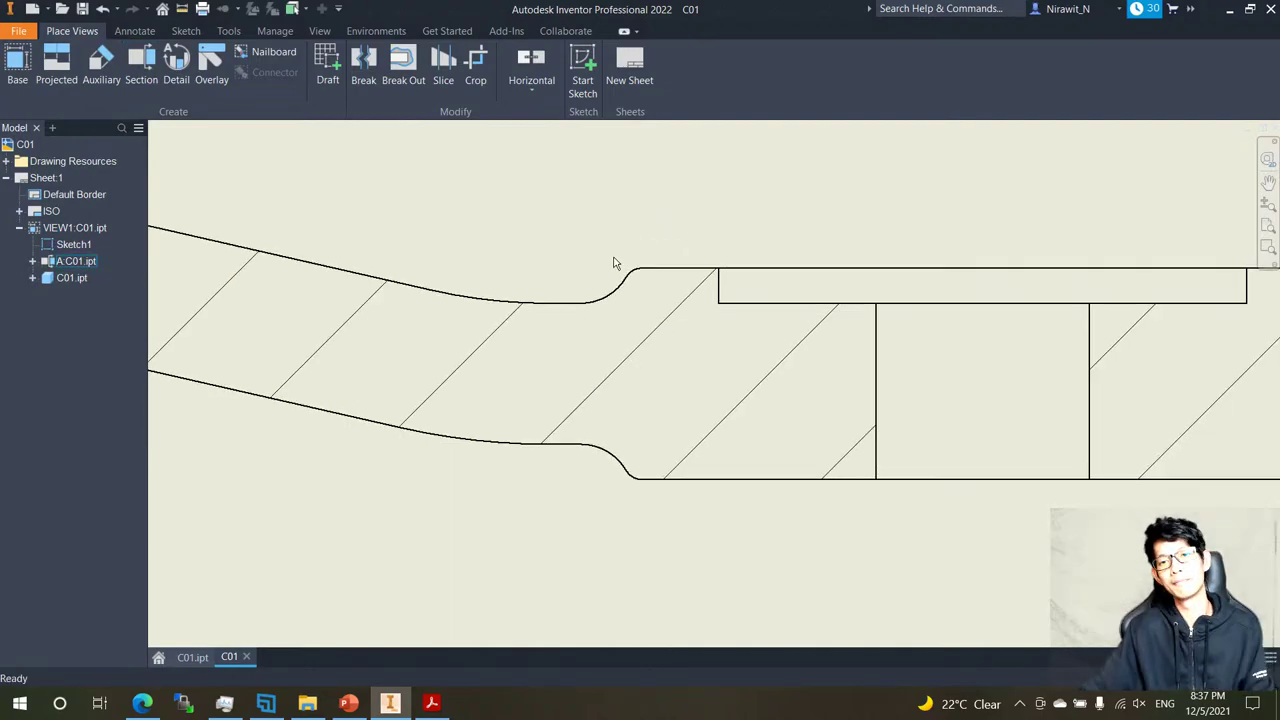
{"action": "scroll", "coordinate": [614, 263], "scroll_direction": "down", "scroll_amount": 5}
{"action": "scroll", "coordinate": [615, 267], "scroll_direction": "up", "scroll_amount": 6}
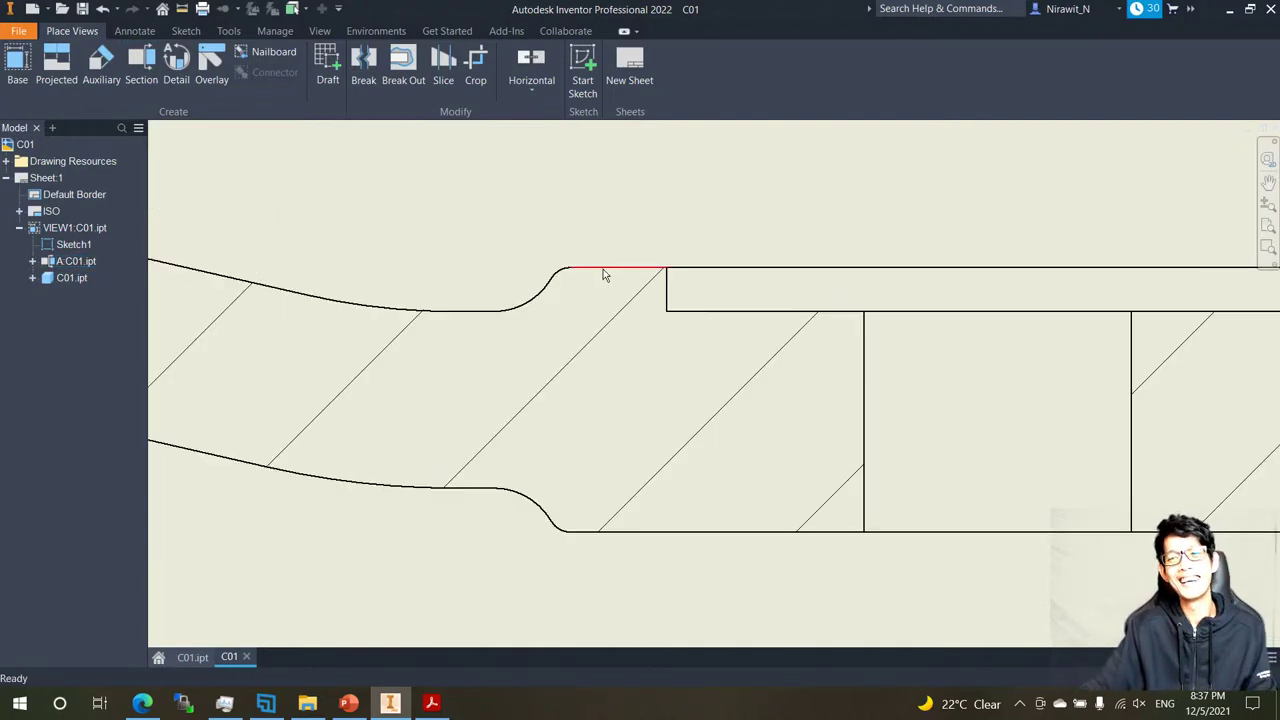
Examine section view A-A at the forked end and along the whole rod.
{"action": "scroll", "coordinate": [603, 269], "scroll_direction": "down", "scroll_amount": 2}
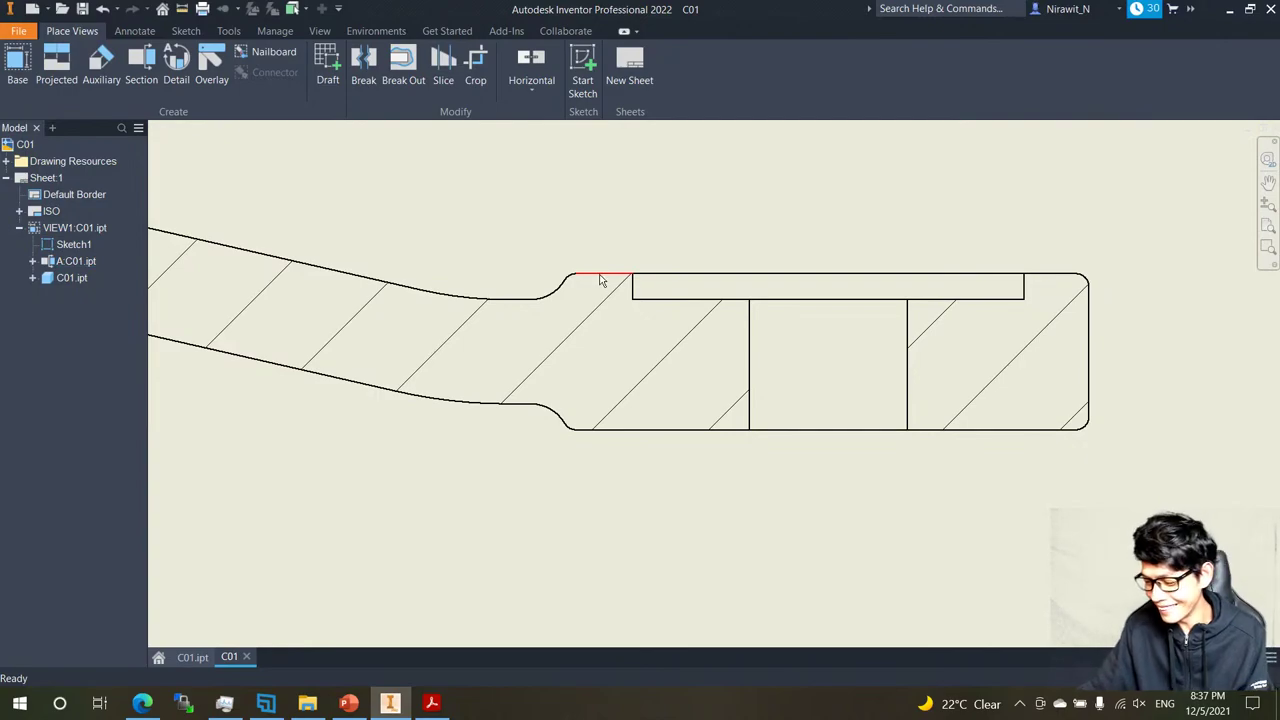
{"action": "scroll", "coordinate": [866, 309], "scroll_direction": "down", "scroll_amount": 4}
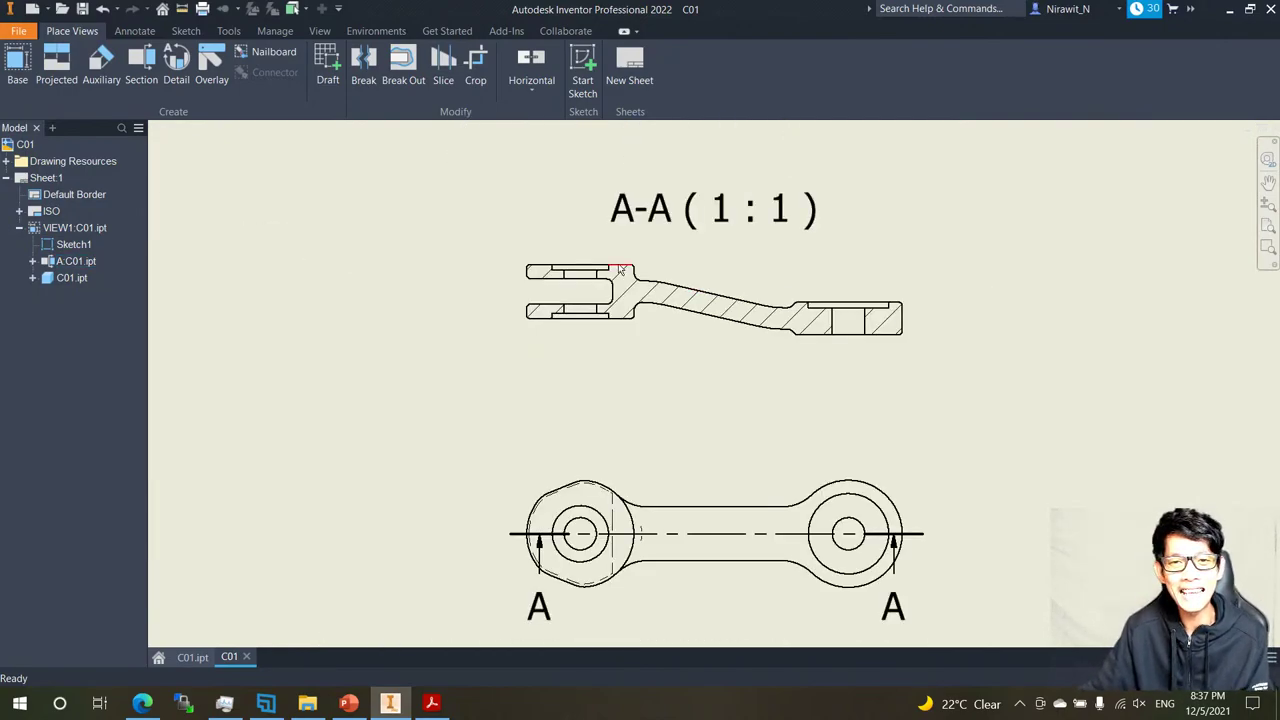
{"action": "scroll", "coordinate": [621, 269], "scroll_direction": "up", "scroll_amount": 5}
{"action": "scroll", "coordinate": [613, 324], "scroll_direction": "down", "scroll_amount": 4}
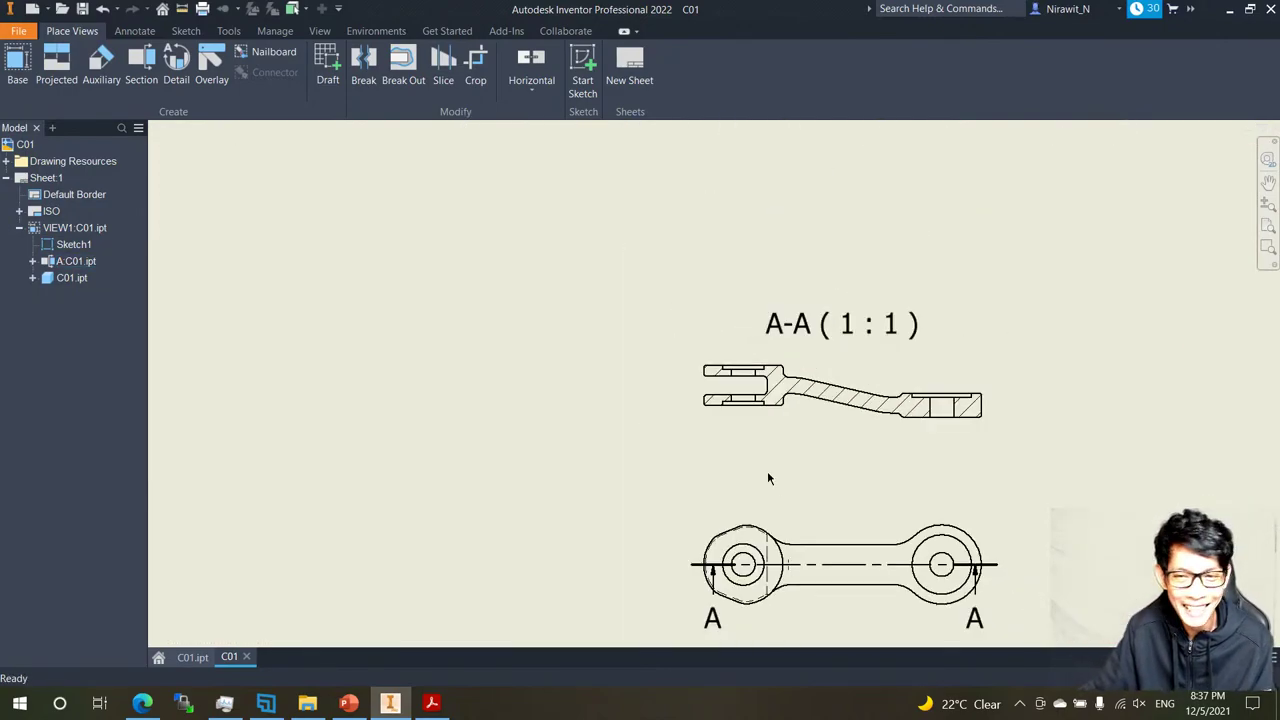
{"action": "scroll", "coordinate": [535, 369], "scroll_direction": "up", "scroll_amount": 6}
{"action": "scroll", "coordinate": [535, 369], "scroll_direction": "down", "scroll_amount": 5}
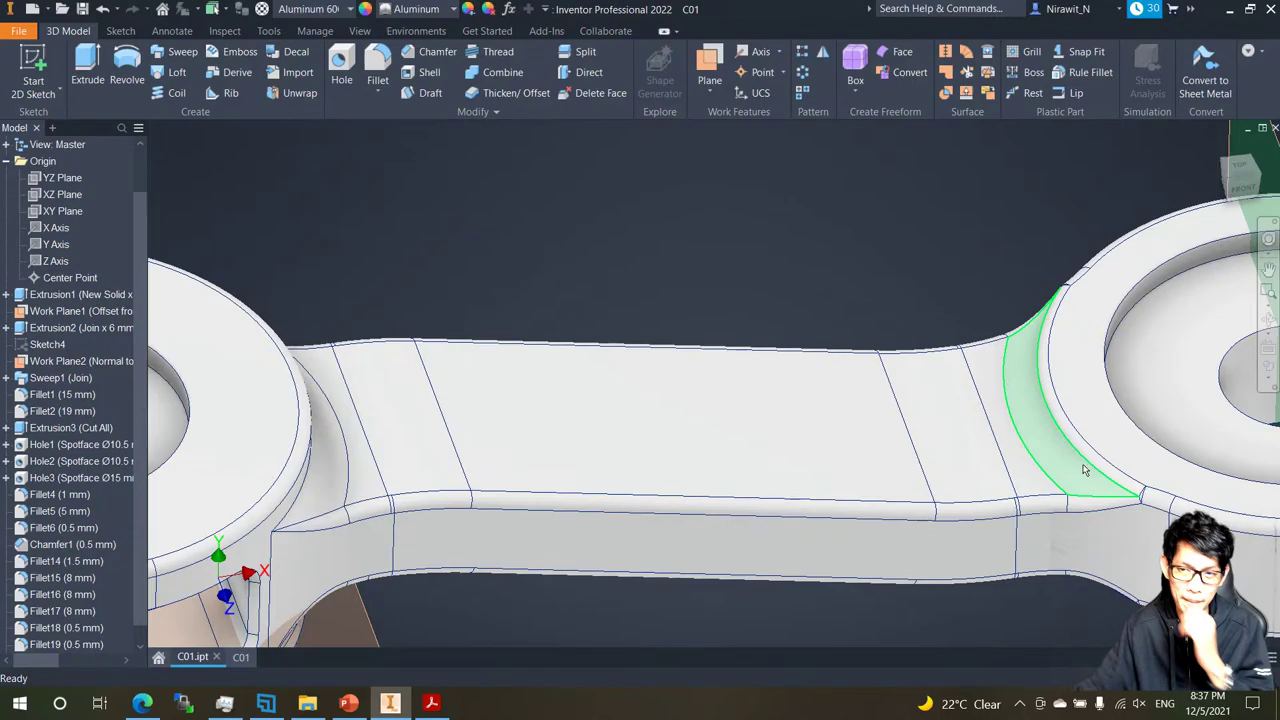
Inspect the fillets in the 3D part where the arm's edge meets the Ø15 spotface end.
{"action": "scroll", "coordinate": [1060, 475], "scroll_direction": "up", "scroll_amount": 5}
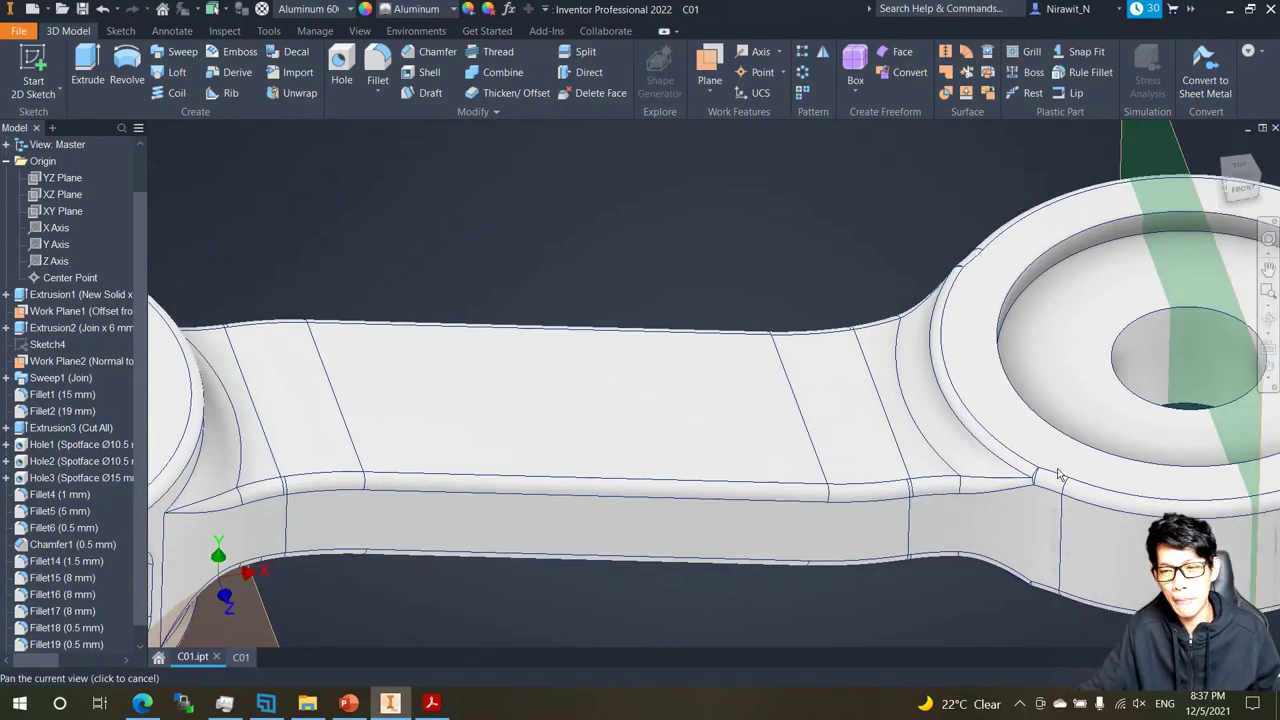
{"action": "scroll", "coordinate": [1060, 475], "scroll_direction": "up", "scroll_amount": 5}
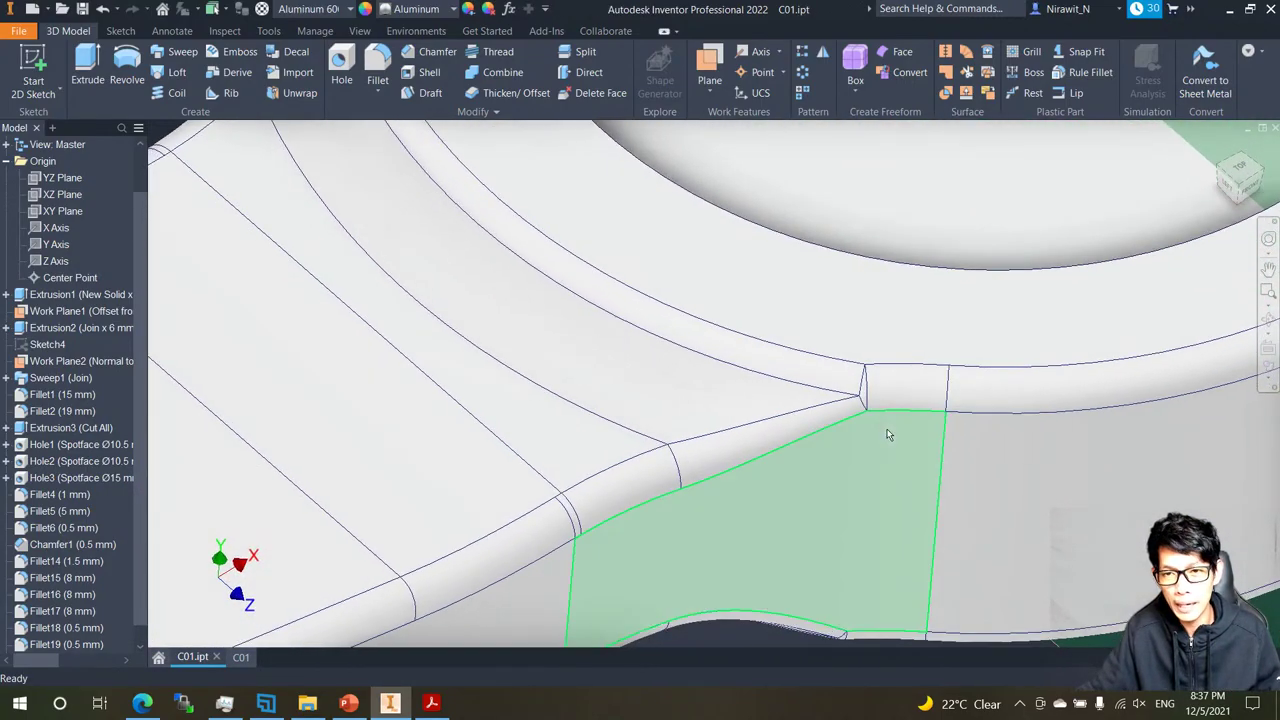
{"action": "middle_click_drag", "start_coordinate": [887, 434], "coordinate": [834, 457], "text": "shift"}
{"action": "scroll", "coordinate": [877, 463], "scroll_direction": "up", "scroll_amount": 3}
{"action": "scroll", "coordinate": [717, 323], "scroll_direction": "down", "scroll_amount": 4}
{"action": "scroll", "coordinate": [849, 466], "scroll_direction": "down", "scroll_amount": 2}
{"action": "scroll", "coordinate": [834, 457], "scroll_direction": "down", "scroll_amount": 2}
{"action": "middle_click_drag", "start_coordinate": [560, 440], "coordinate": [625, 371]}
{"action": "scroll", "coordinate": [435, 330], "scroll_direction": "down", "scroll_amount": 3}
Review the rod model from several earlier viewpoints, including the underside, the fork slot and both ends.
{"action": "key", "text": "F5"}
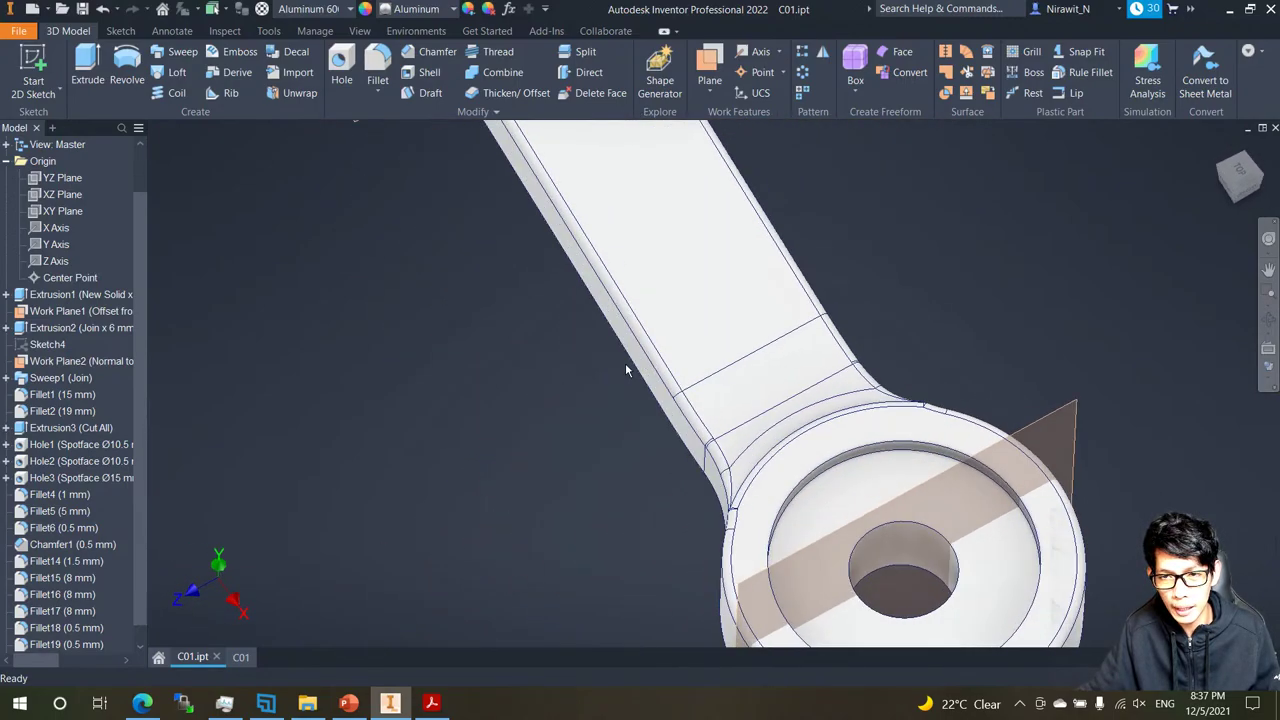
{"action": "key", "text": "F5"}
{"action": "key", "text": "F5"}
{"action": "key", "text": "F5"}
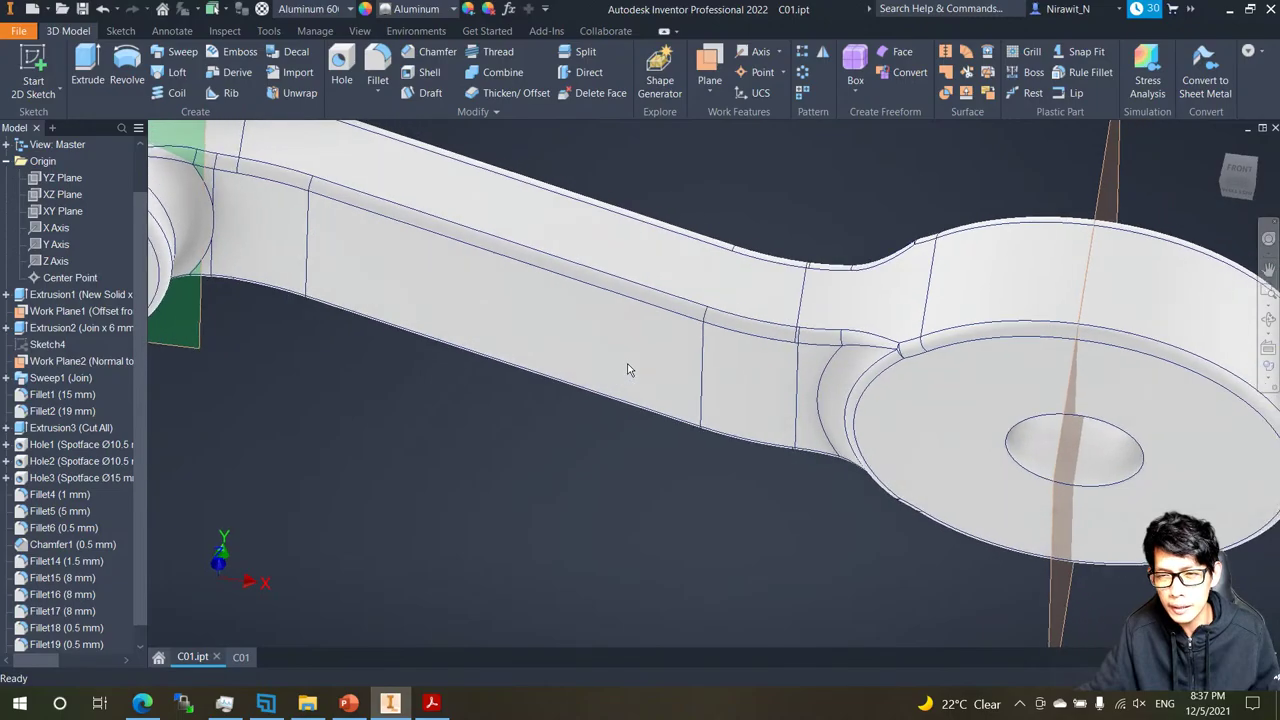
{"action": "key", "text": "F5"}
{"action": "key", "text": "F5"}
{"action": "key", "text": "F5"}
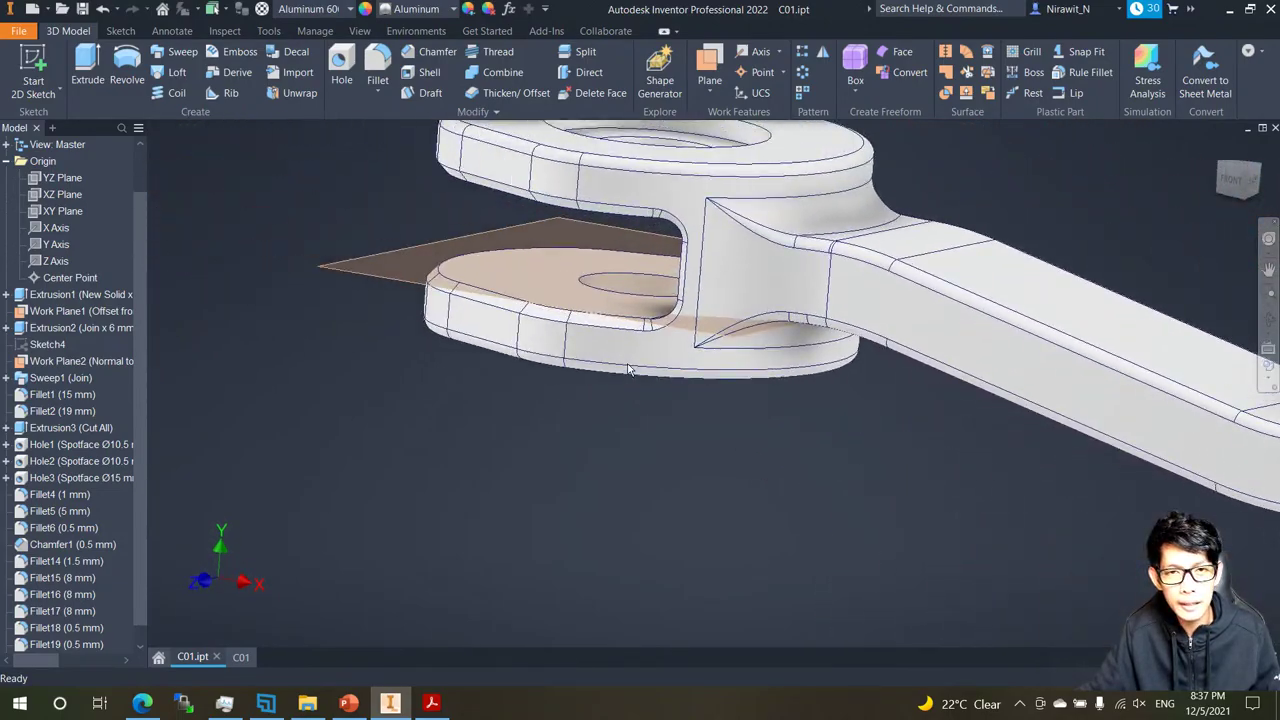
{"action": "key", "text": "F5"}
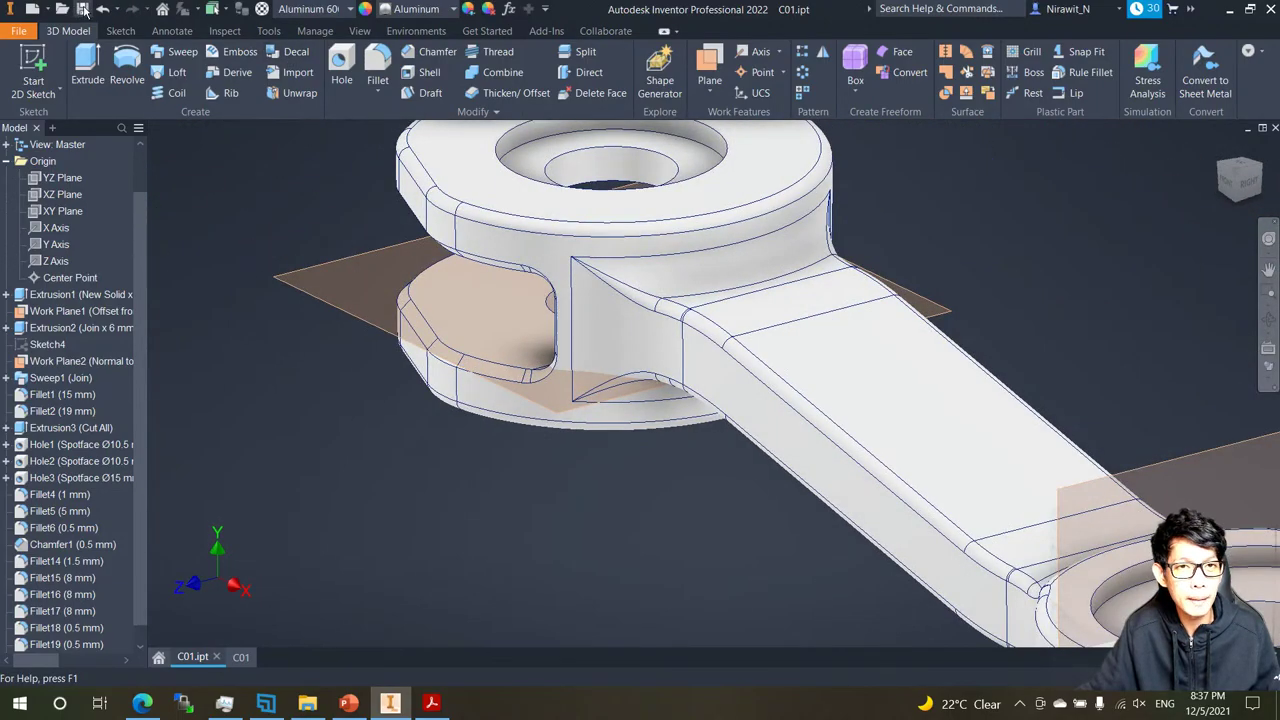
{"action": "key", "text": "F5"}
{"action": "key", "text": "F5"}
{"action": "key", "text": "F5"}
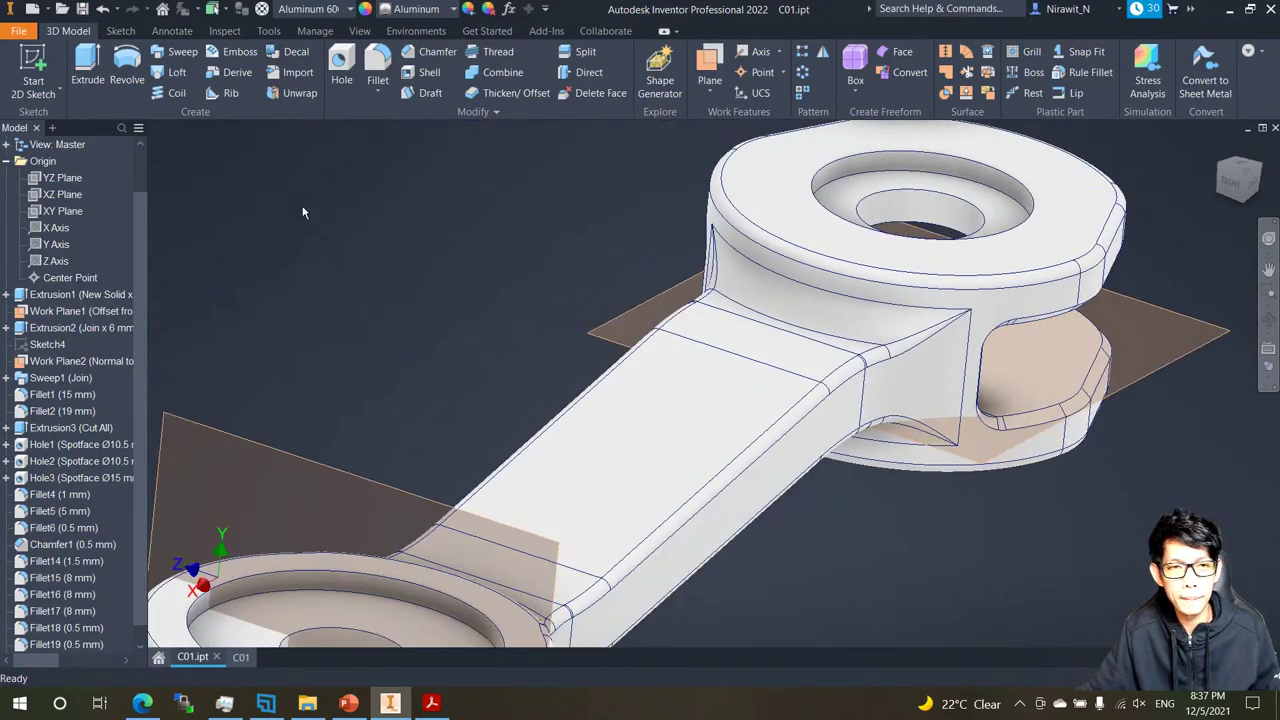
{"action": "scroll", "coordinate": [32, 183], "scroll_direction": "up", "scroll_amount": 1}
Display the rod's centre of gravity and view the model from the front.
{"action": "right_click", "coordinate": [34, 146]}
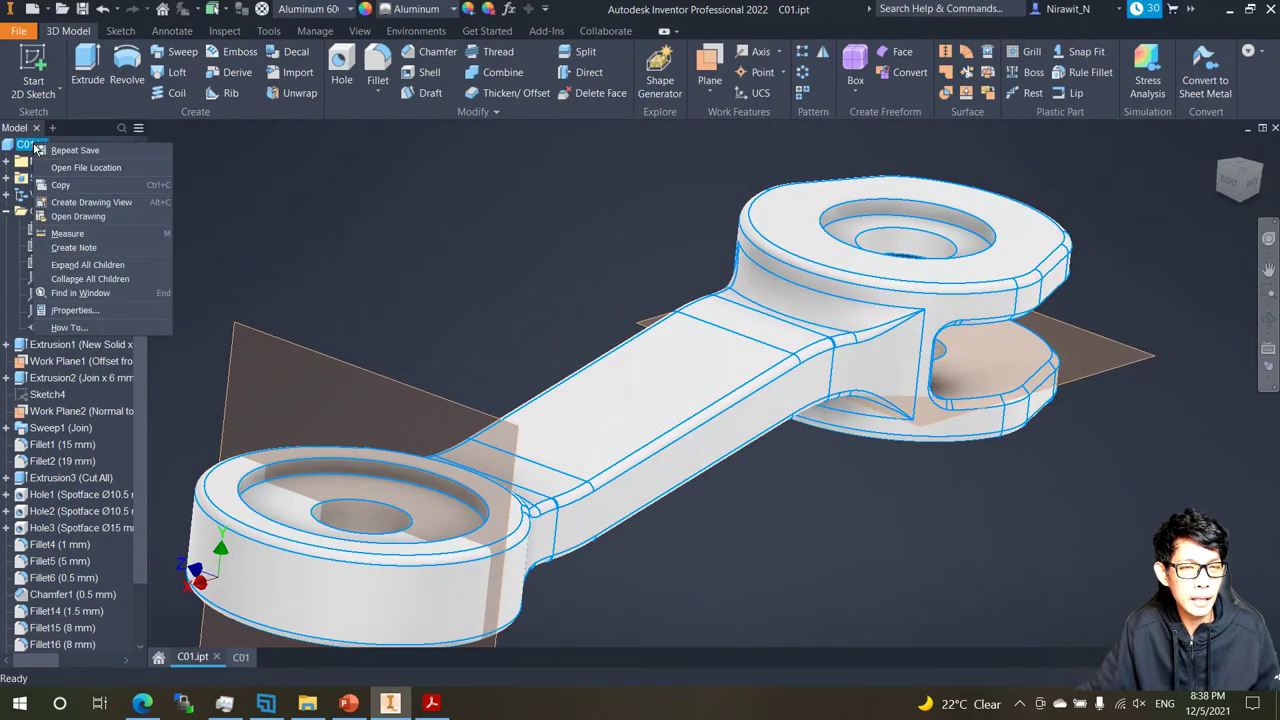
{"action": "left_click", "coordinate": [414, 258]}
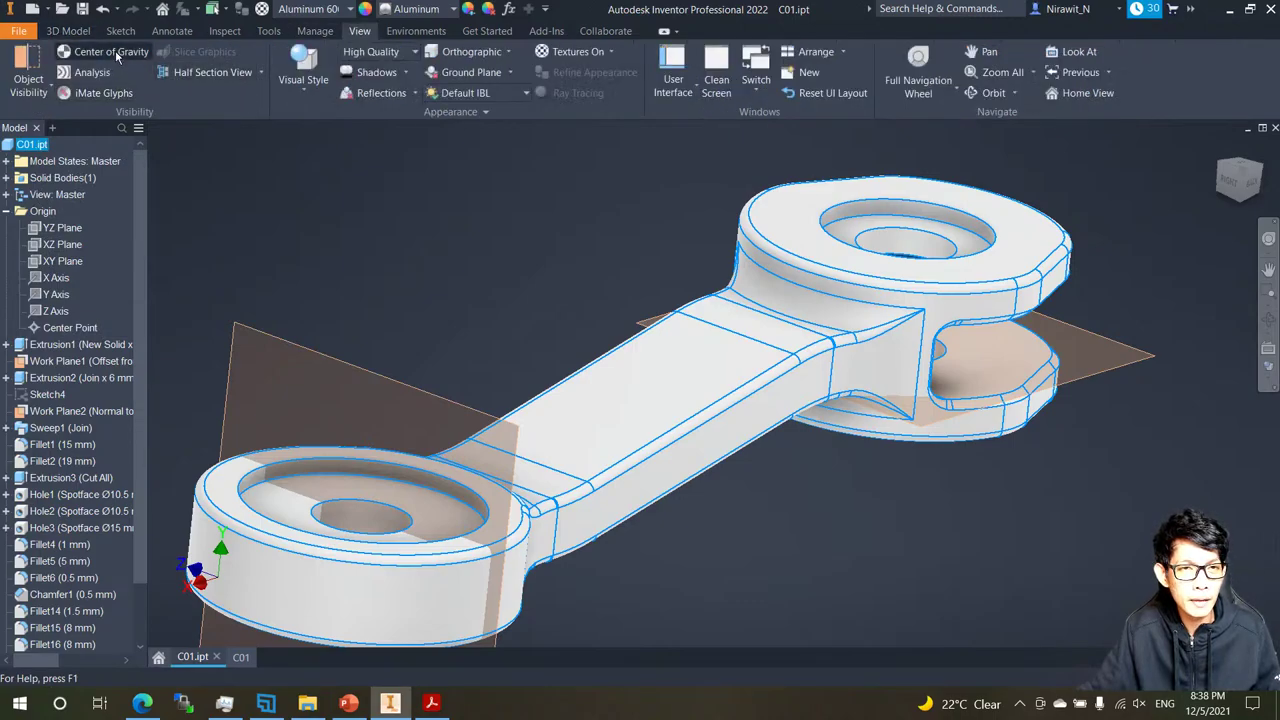
{"action": "left_click", "coordinate": [112, 51]}
{"action": "left_click", "coordinate": [584, 372]}
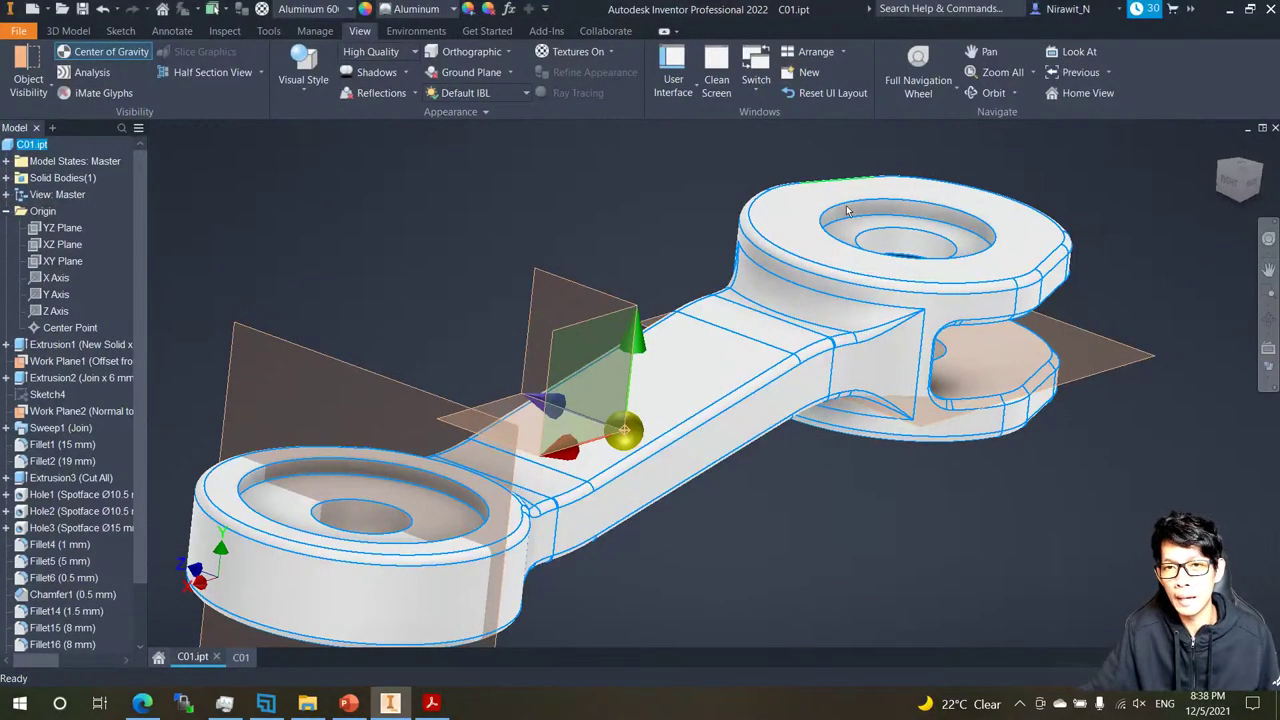
{"action": "middle_click_drag", "start_coordinate": [840, 225], "coordinate": [1195, 200], "text": "shift"}
{"action": "left_click", "coordinate": [1236, 178]}
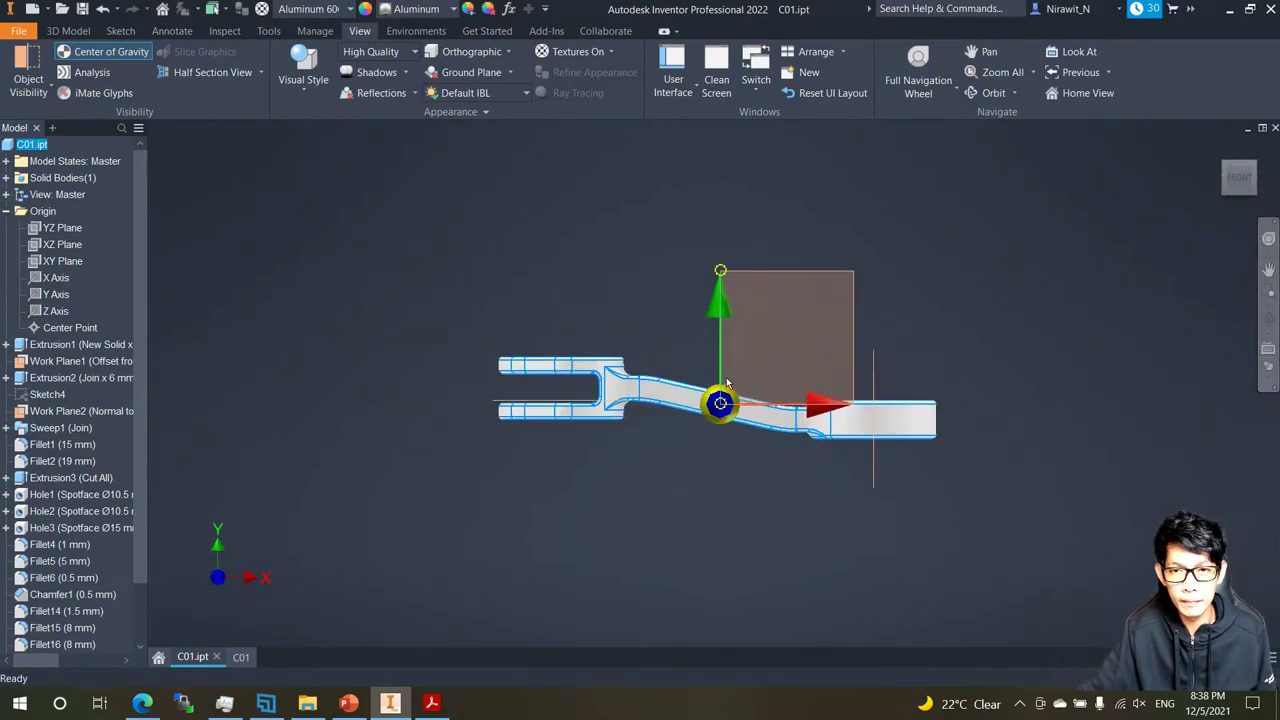
Update the part's physical properties in iProperties and read its mass, area, volume and centre of gravity.
{"action": "right_click", "coordinate": [37, 147]}
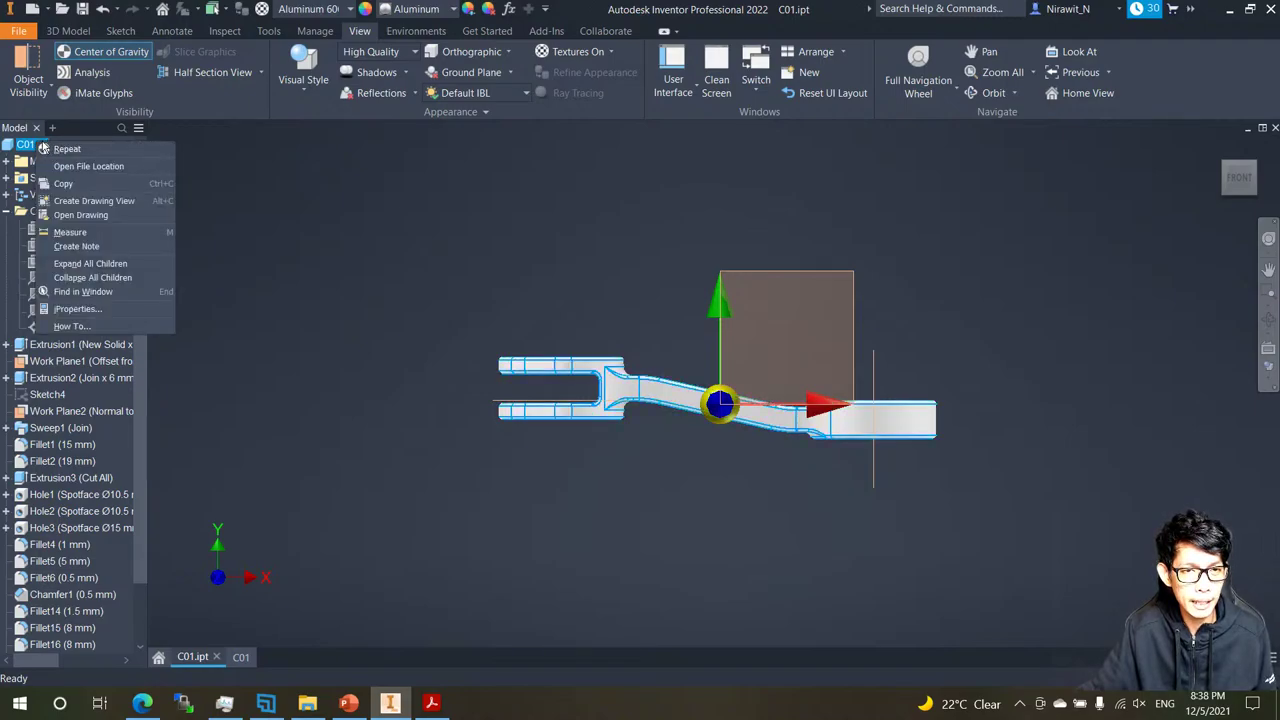
{"action": "left_click", "coordinate": [79, 310]}
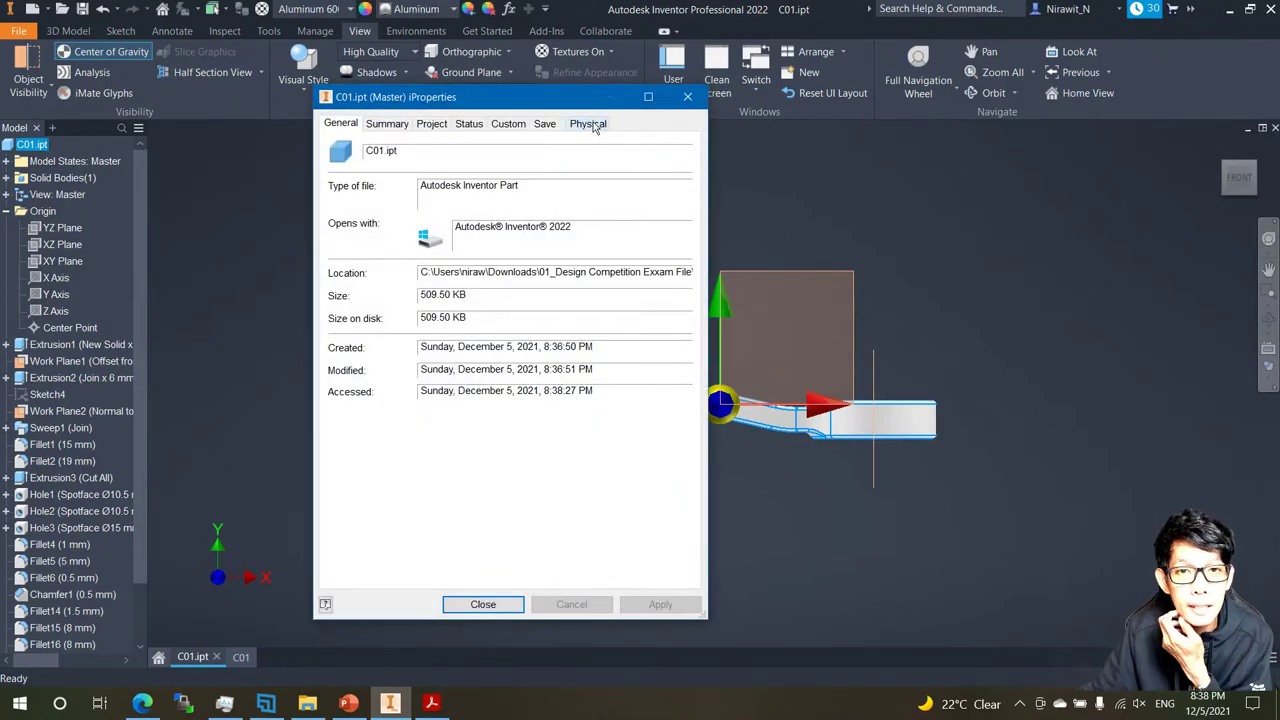
{"action": "left_click", "coordinate": [582, 128]}
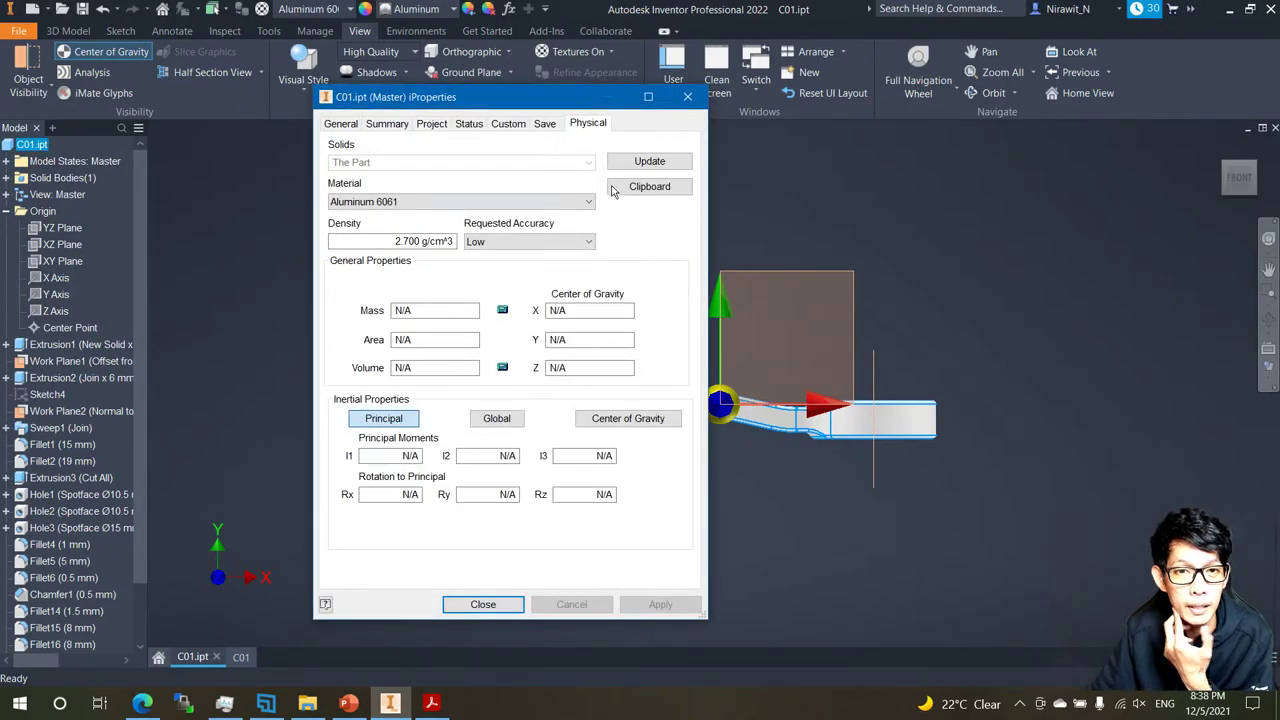
{"action": "left_click", "coordinate": [642, 164]}
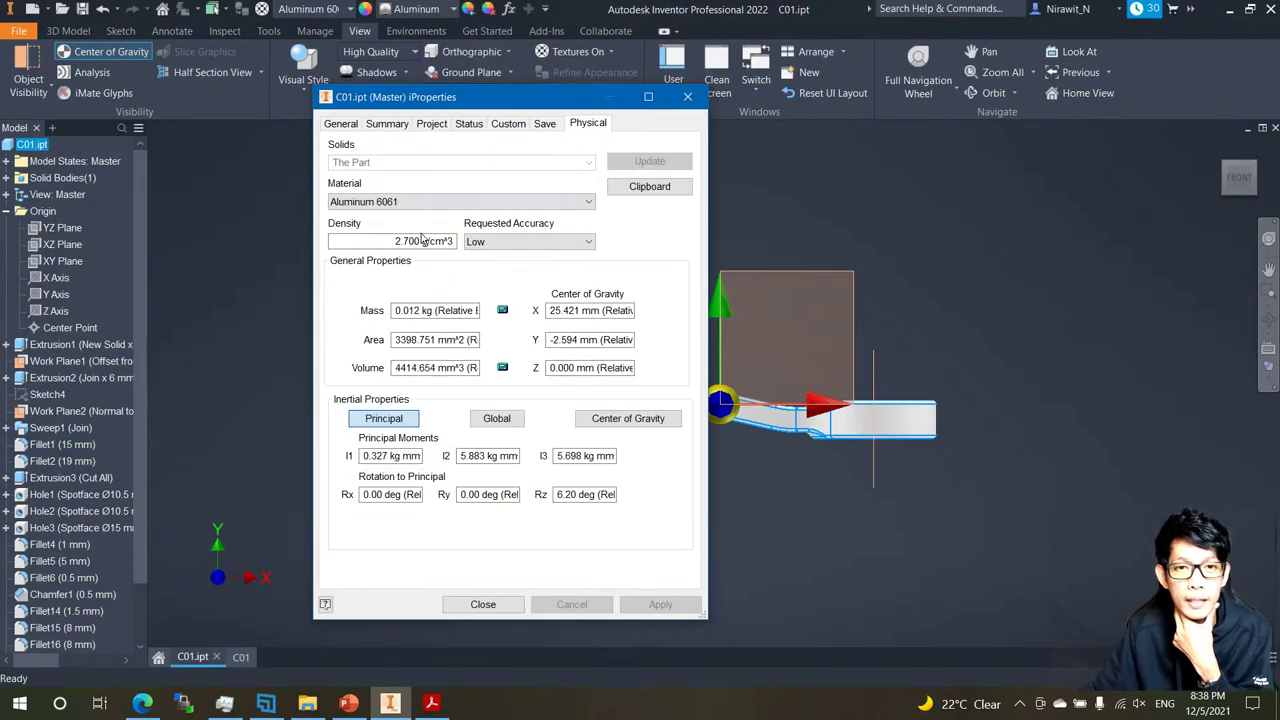
{"action": "key", "text": "ctrl+1"}
{"action": "left_click", "coordinate": [535, 329]}
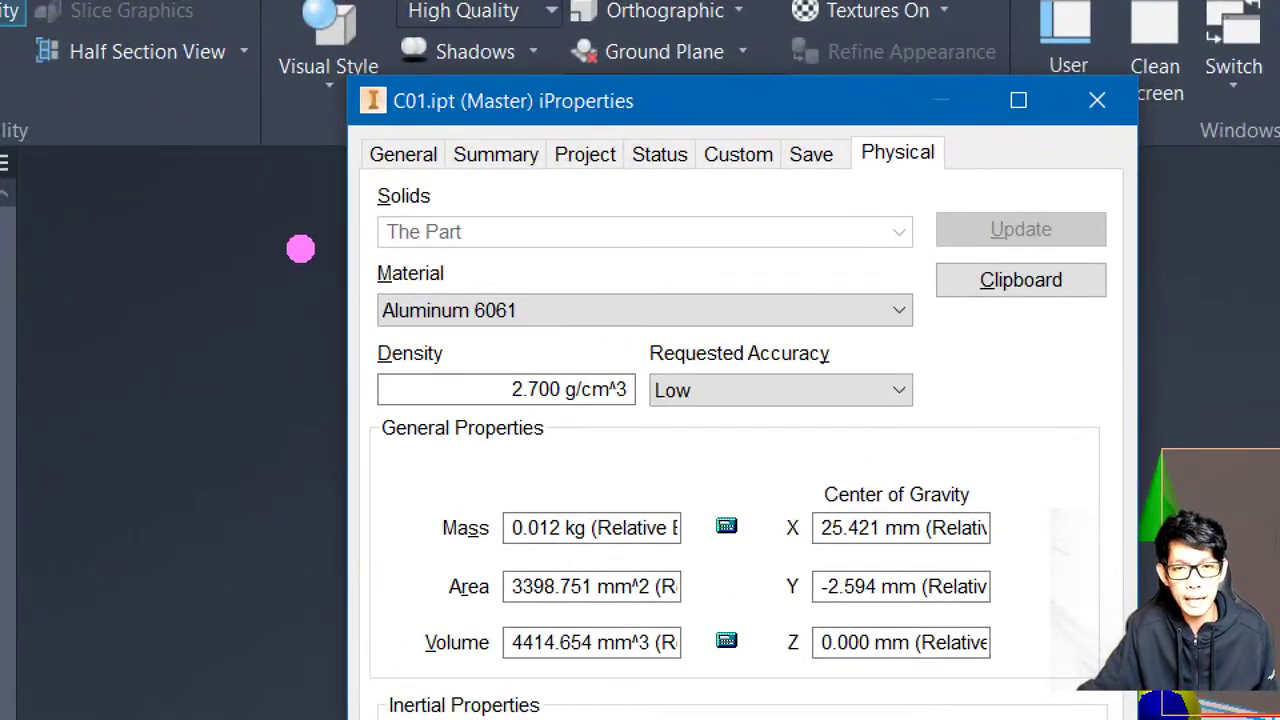
{"action": "left_click_drag", "start_coordinate": [300, 249], "coordinate": [683, 356], "text": "ctrl"}
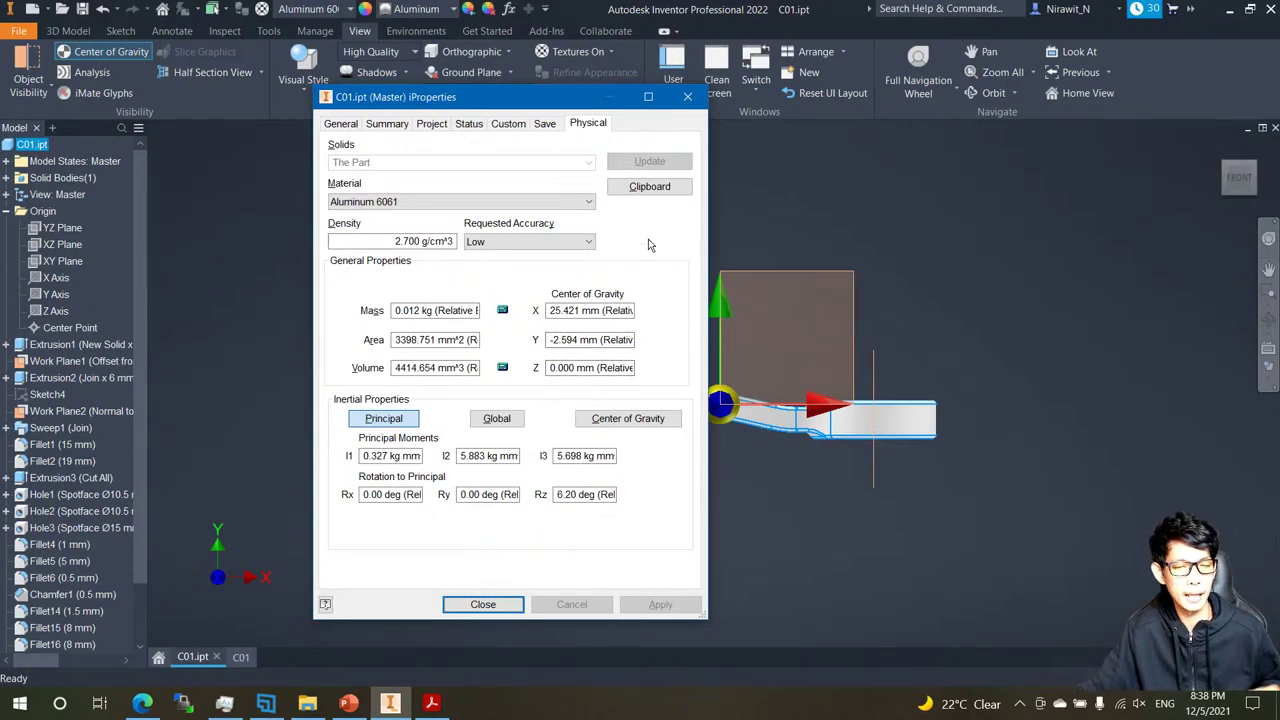
{"action": "left_click", "coordinate": [484, 604]}
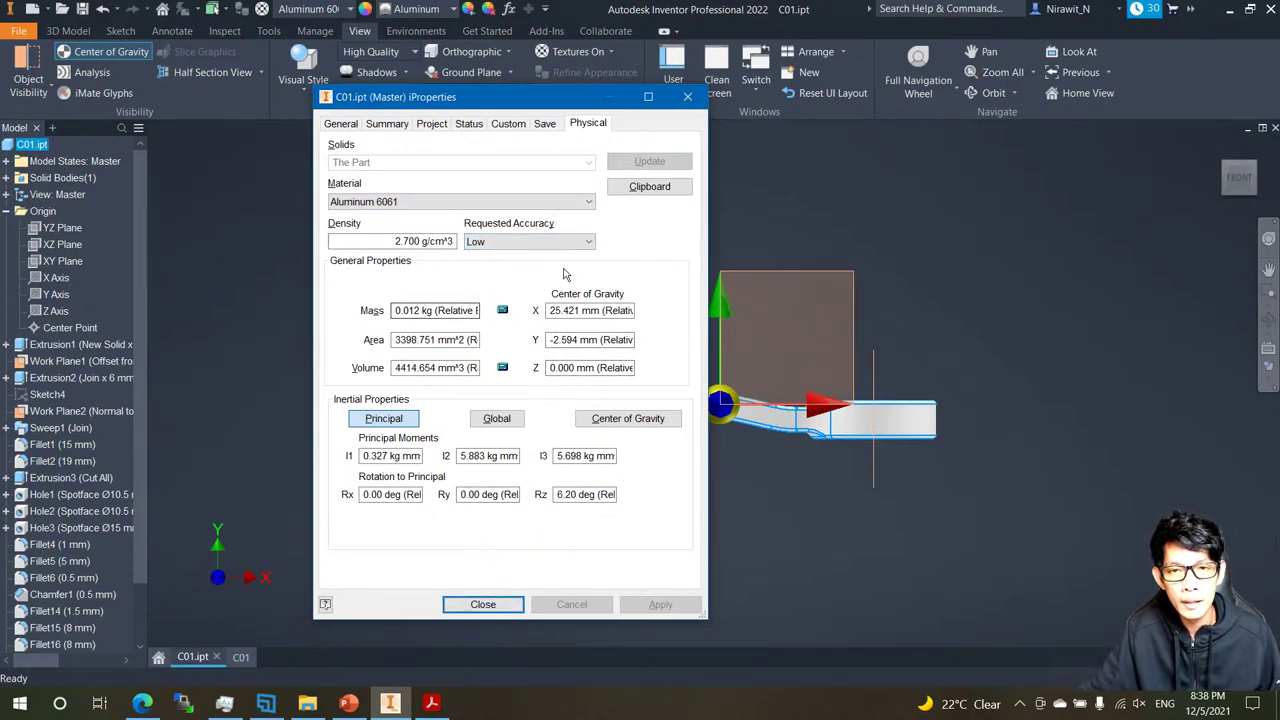
Return the rod to the home view and save the part.
{"action": "key", "text": "F6"}
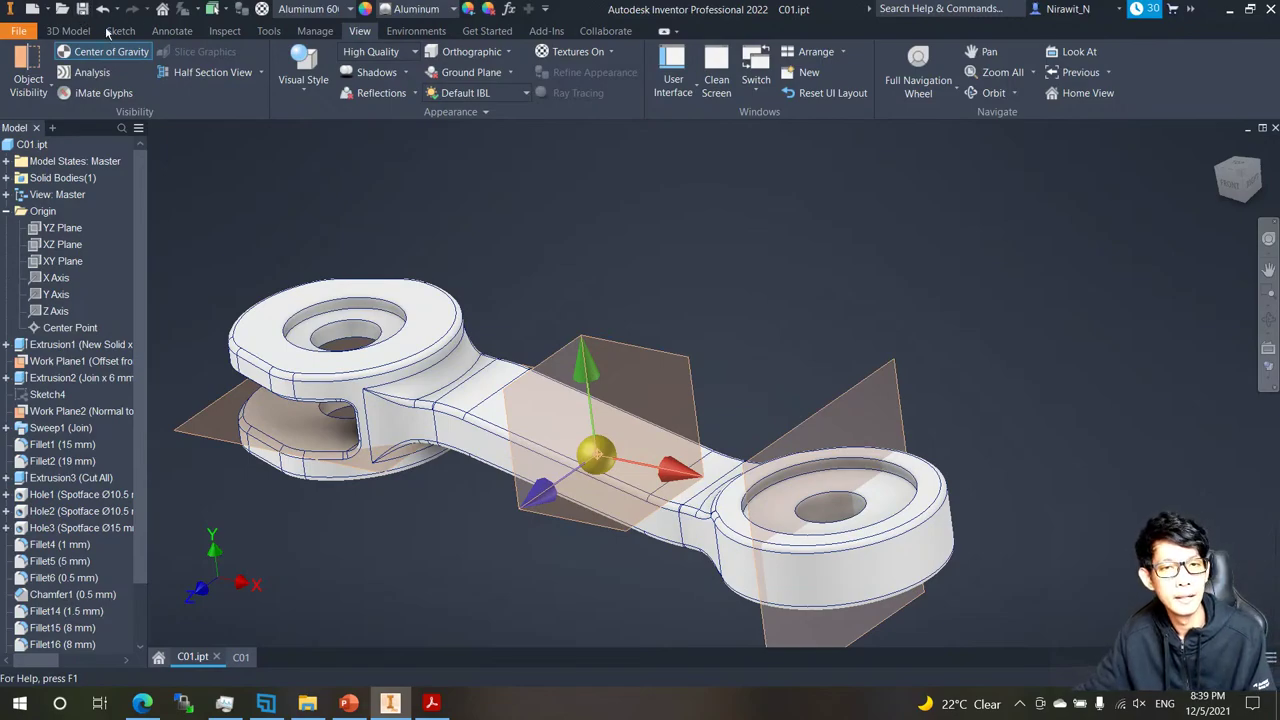
{"action": "left_click", "coordinate": [83, 10]}
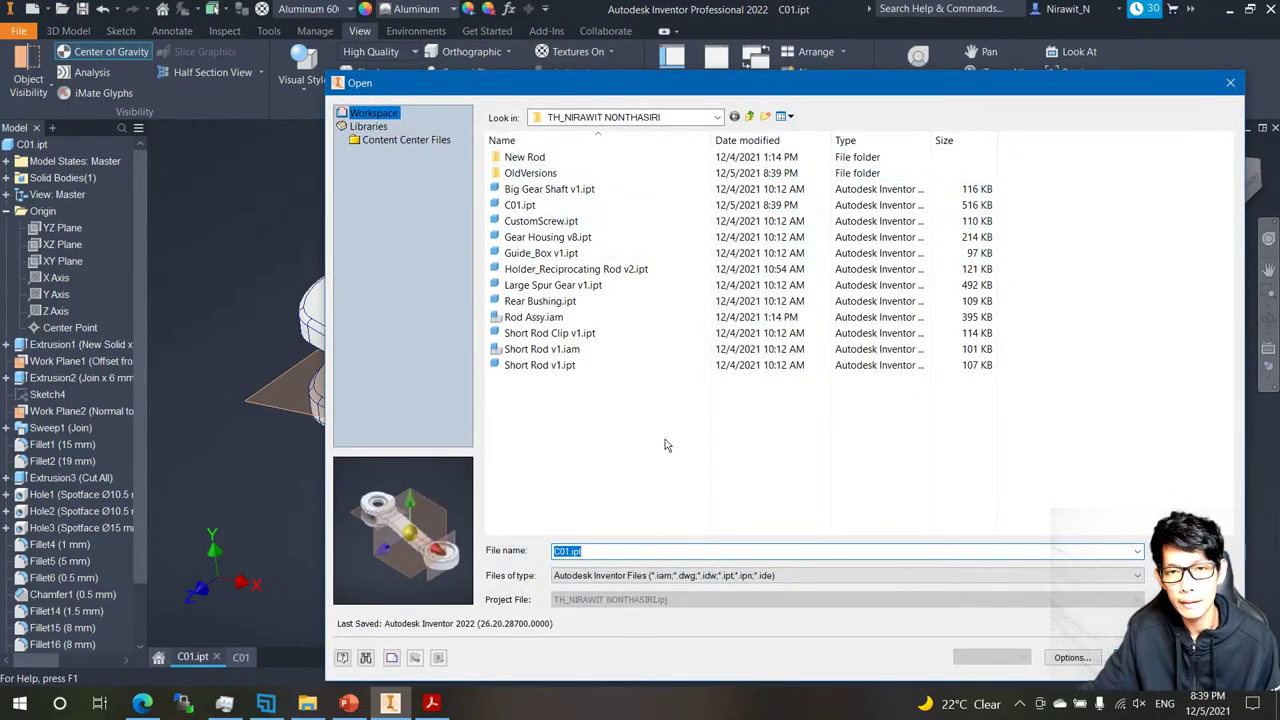
Show all file types when opening a file and open Rod Assy.stp for import as a converted model.
{"action": "left_click", "coordinate": [600, 576]}
{"action": "left_click", "coordinate": [594, 561]}
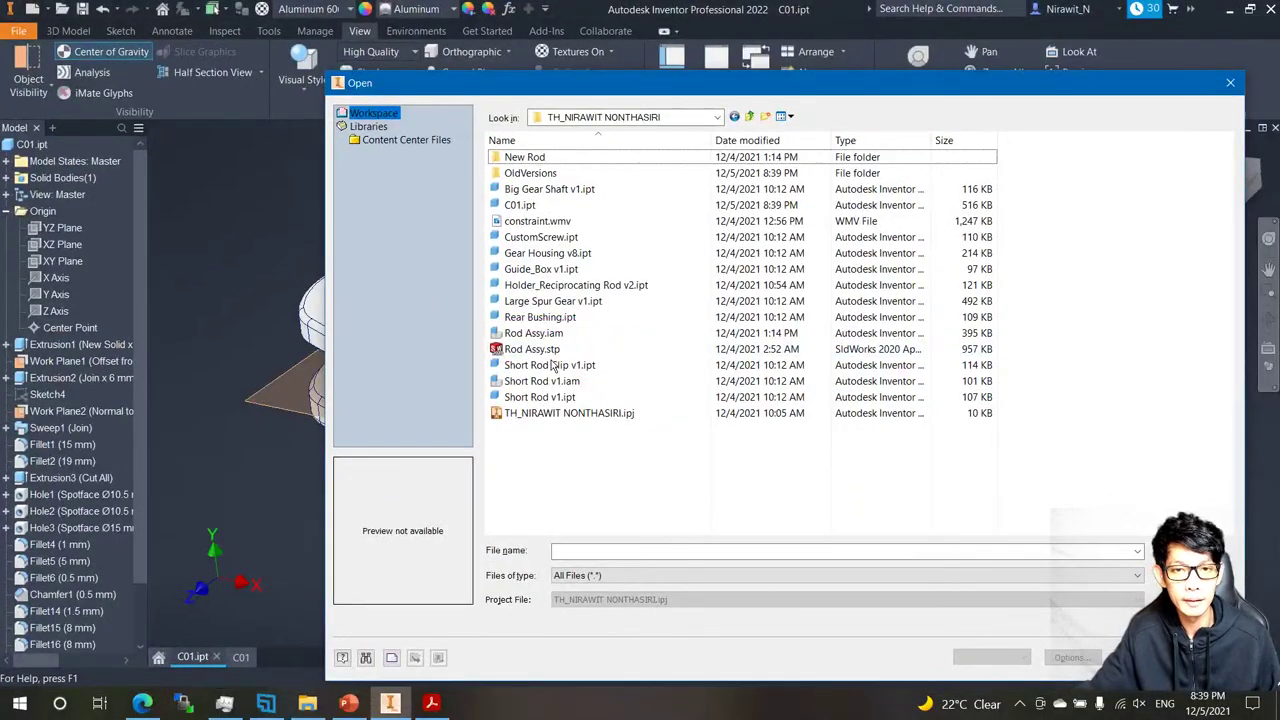
{"action": "left_click", "coordinate": [640, 333]}
{"action": "left_click", "coordinate": [551, 350]}
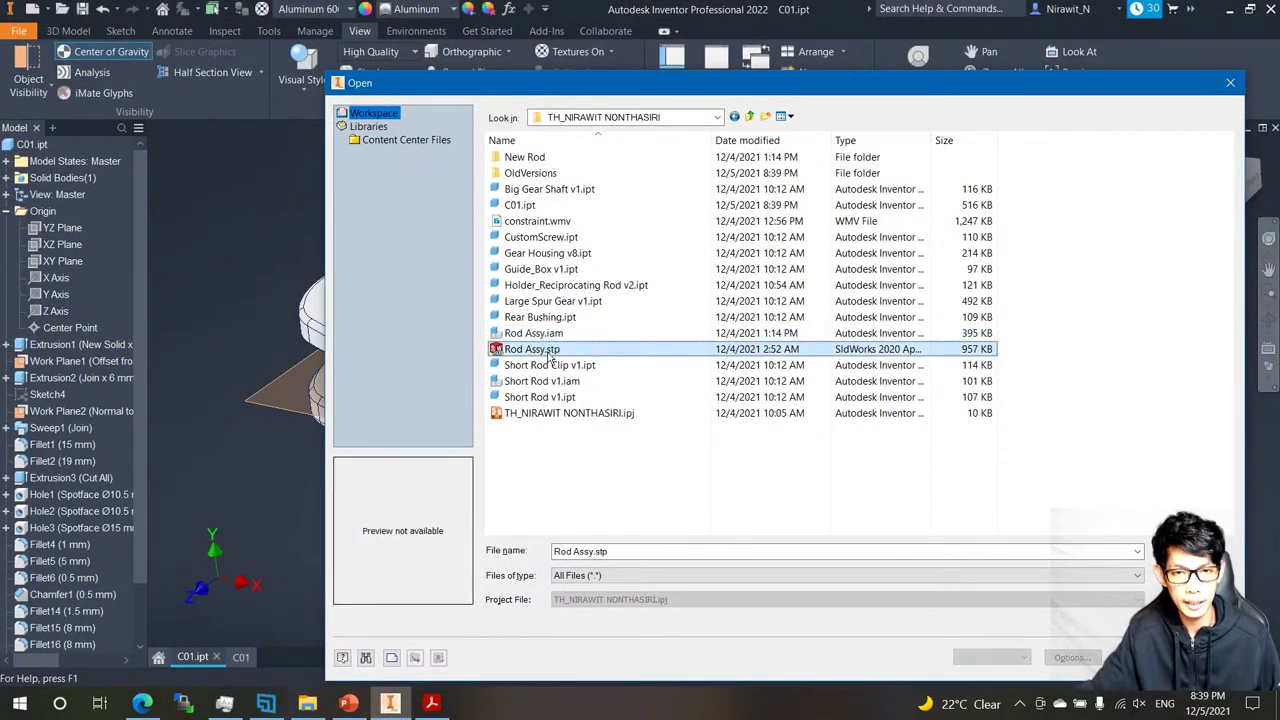
{"action": "double_click", "coordinate": [555, 350]}
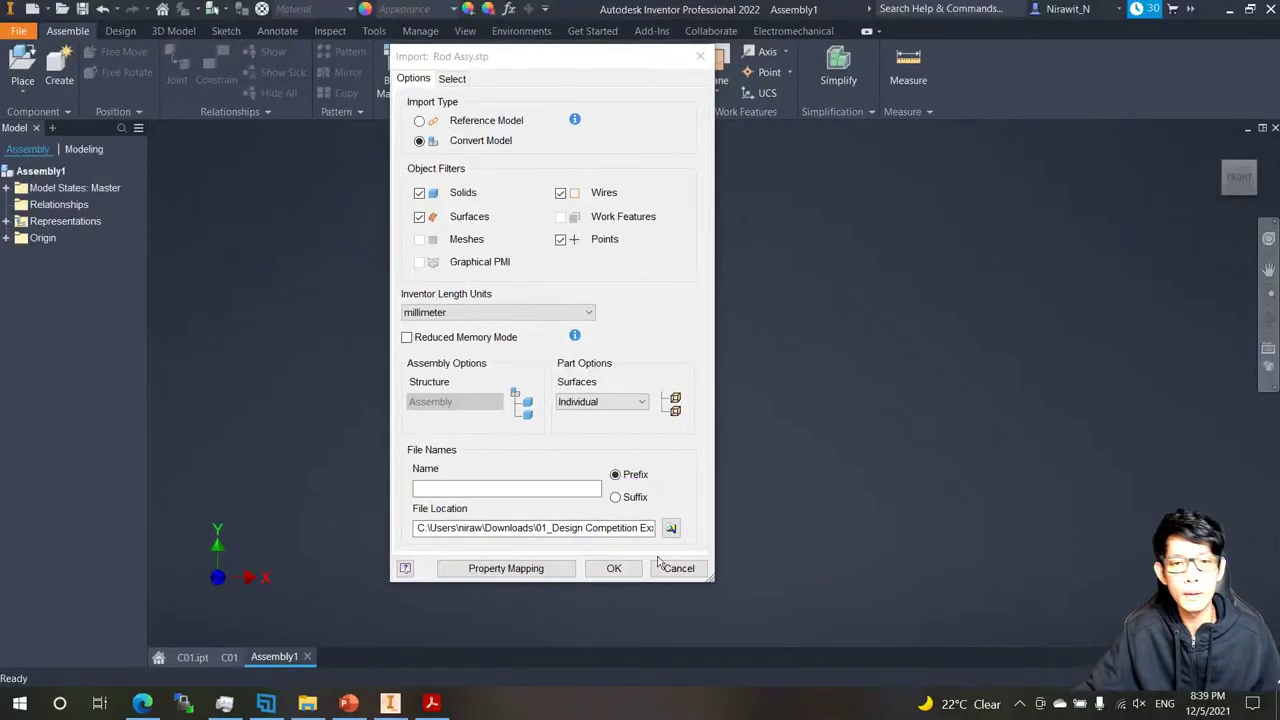
{"action": "left_click", "coordinate": [678, 568]}
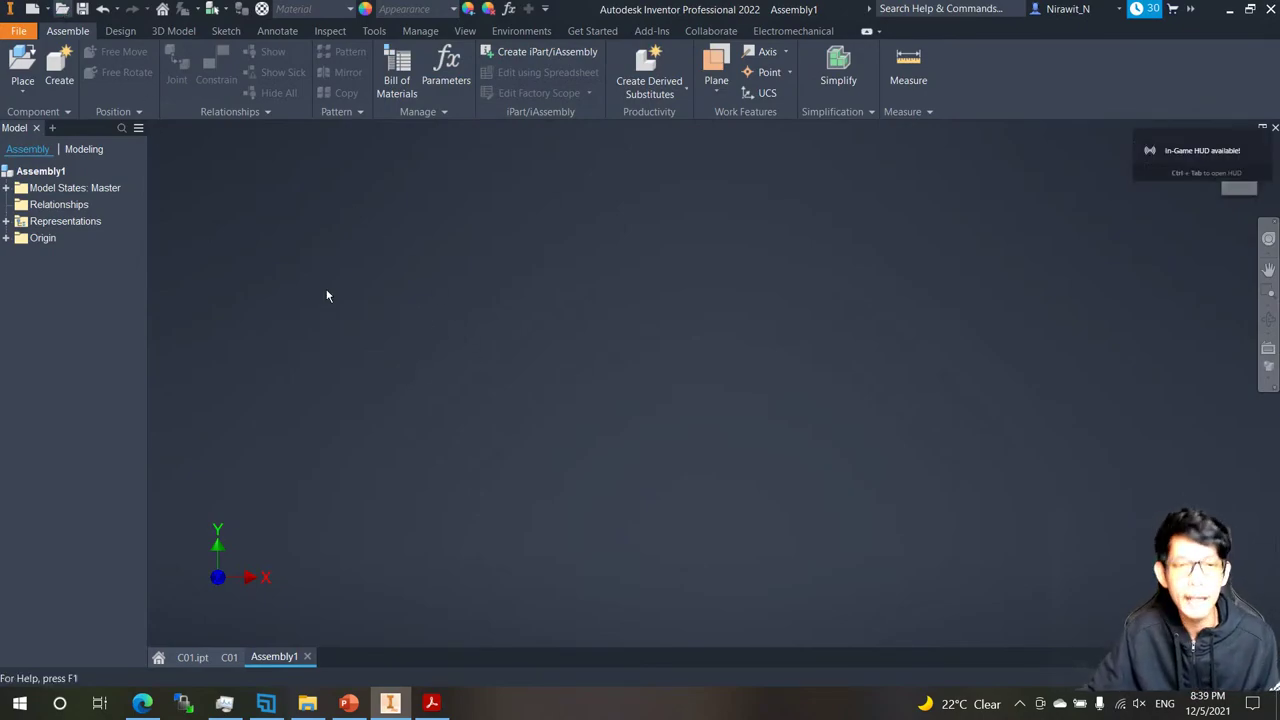
{"action": "left_click", "coordinate": [62, 8]}
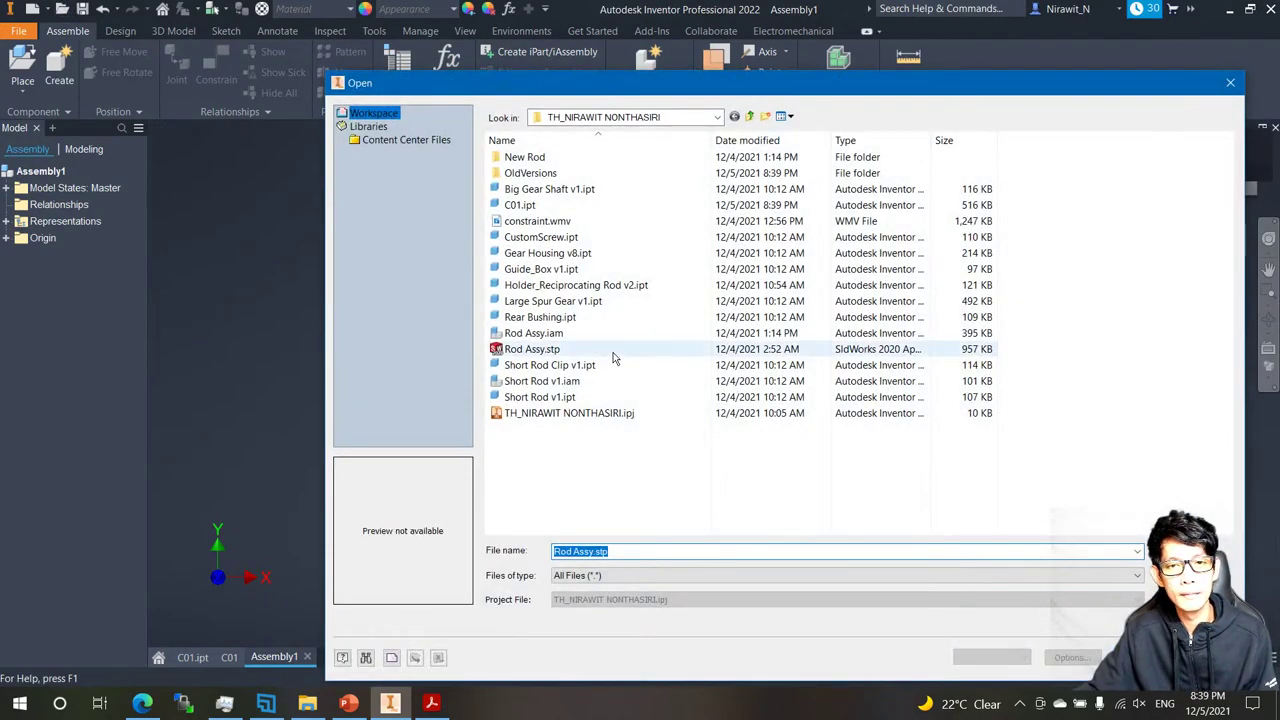
{"action": "double_click", "coordinate": [545, 348]}
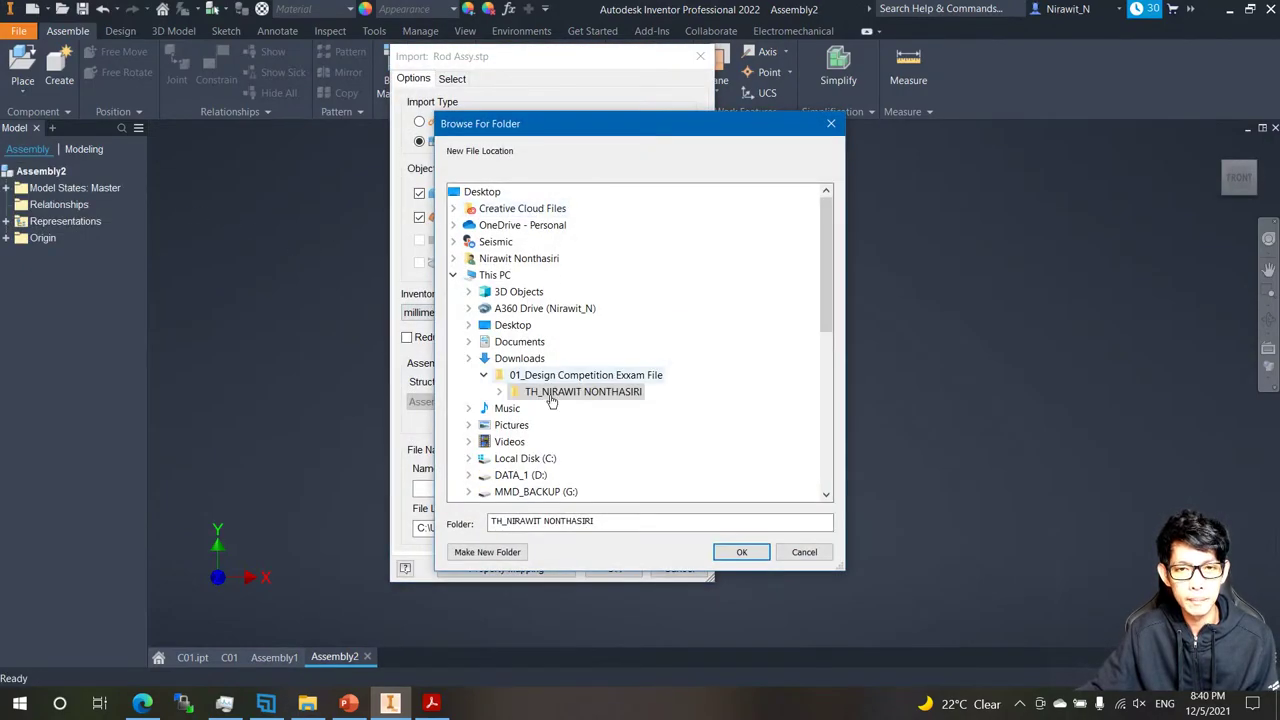
Create a new folder inside the competition project folder, try naming it C01, and choose it as the import's file location.
{"action": "left_click", "coordinate": [500, 393]}
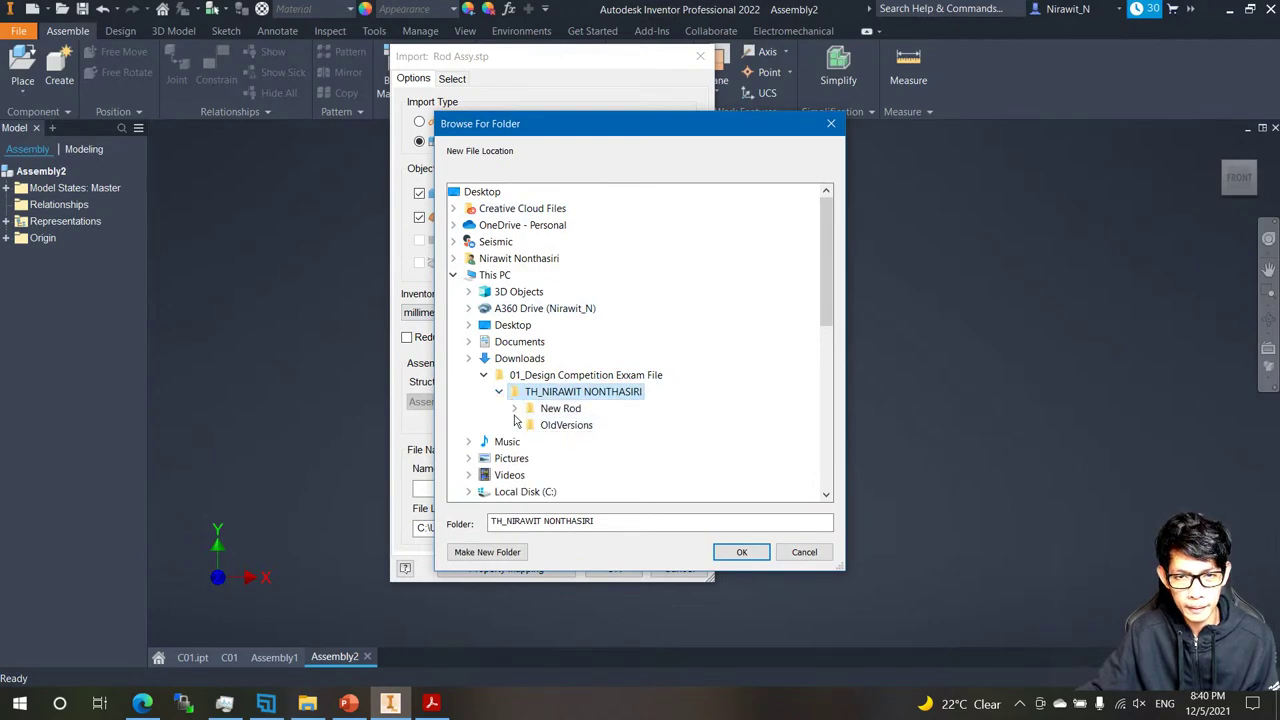
{"action": "left_click", "coordinate": [489, 552]}
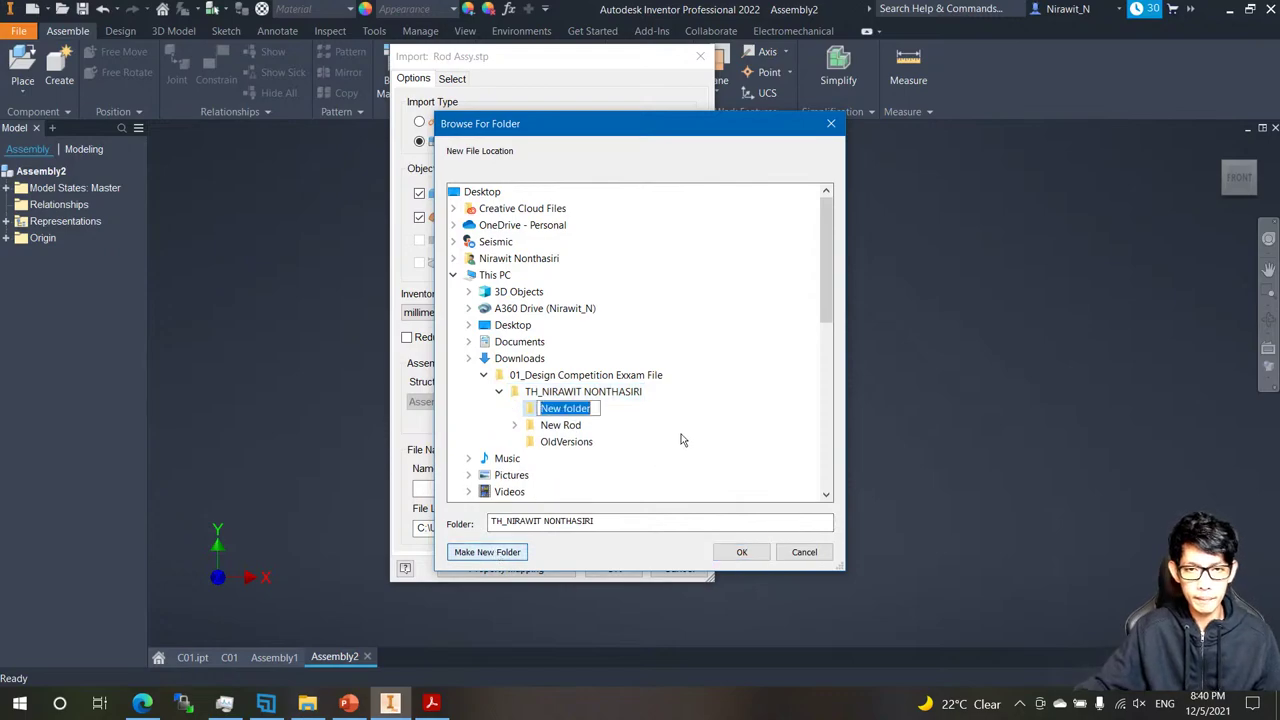
{"action": "type", "text": "C01"}
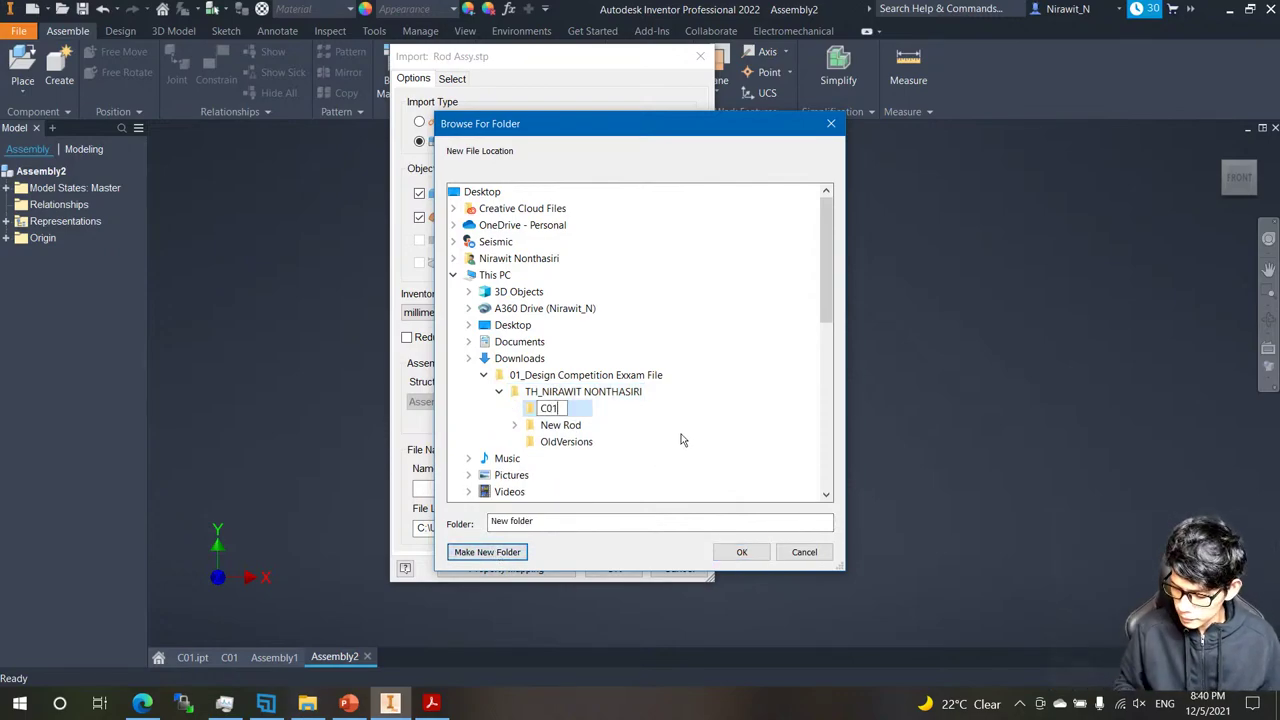
{"action": "key", "text": "Escape"}
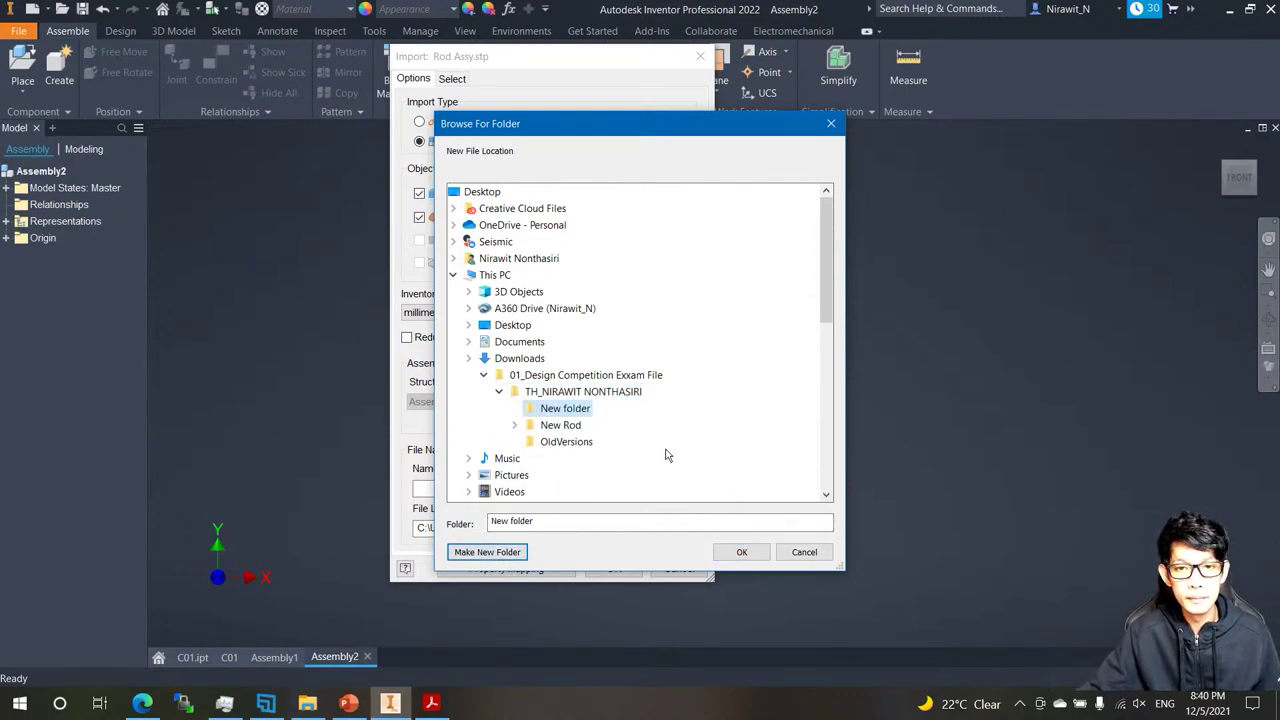
{"action": "left_click", "coordinate": [742, 552]}
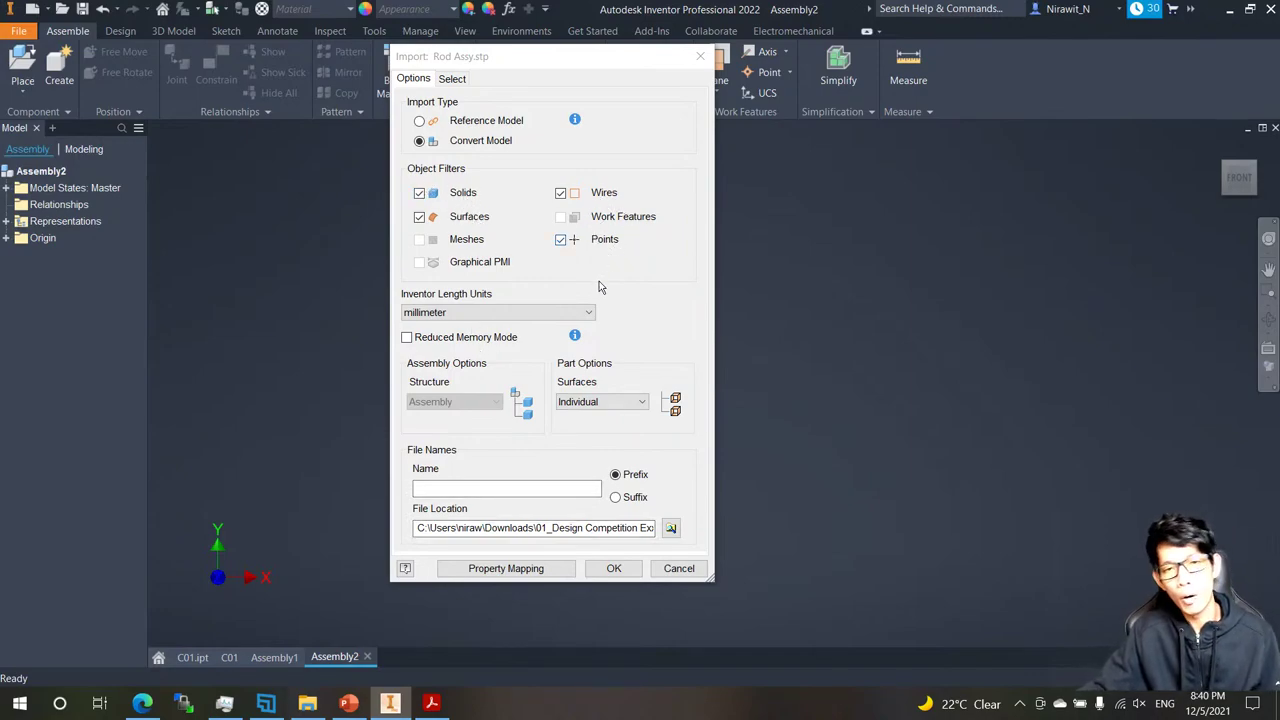
Run the import of Rod Assy.stp as a converted model and display the assembly shaded with edges.
{"action": "left_click", "coordinate": [613, 568]}
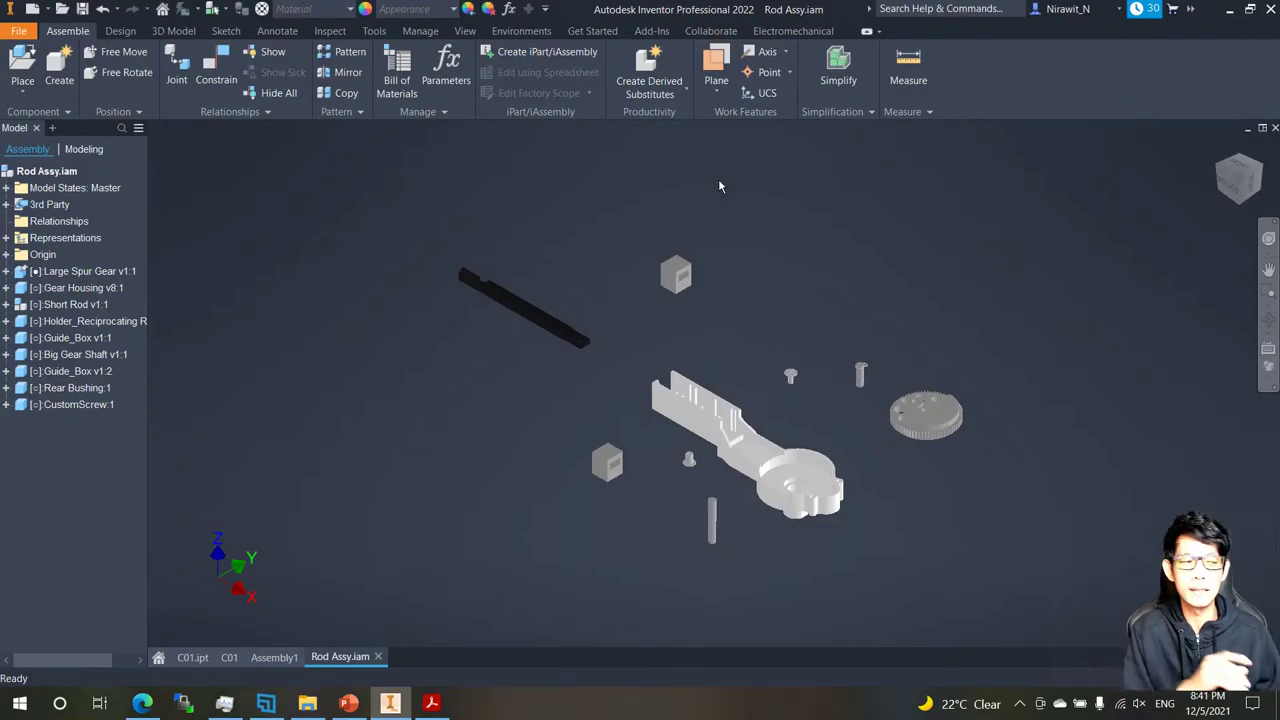
{"action": "middle_click_drag", "start_coordinate": [970, 280], "coordinate": [1040, 270], "text": "shift"}
{"action": "left_click", "coordinate": [1270, 376]}
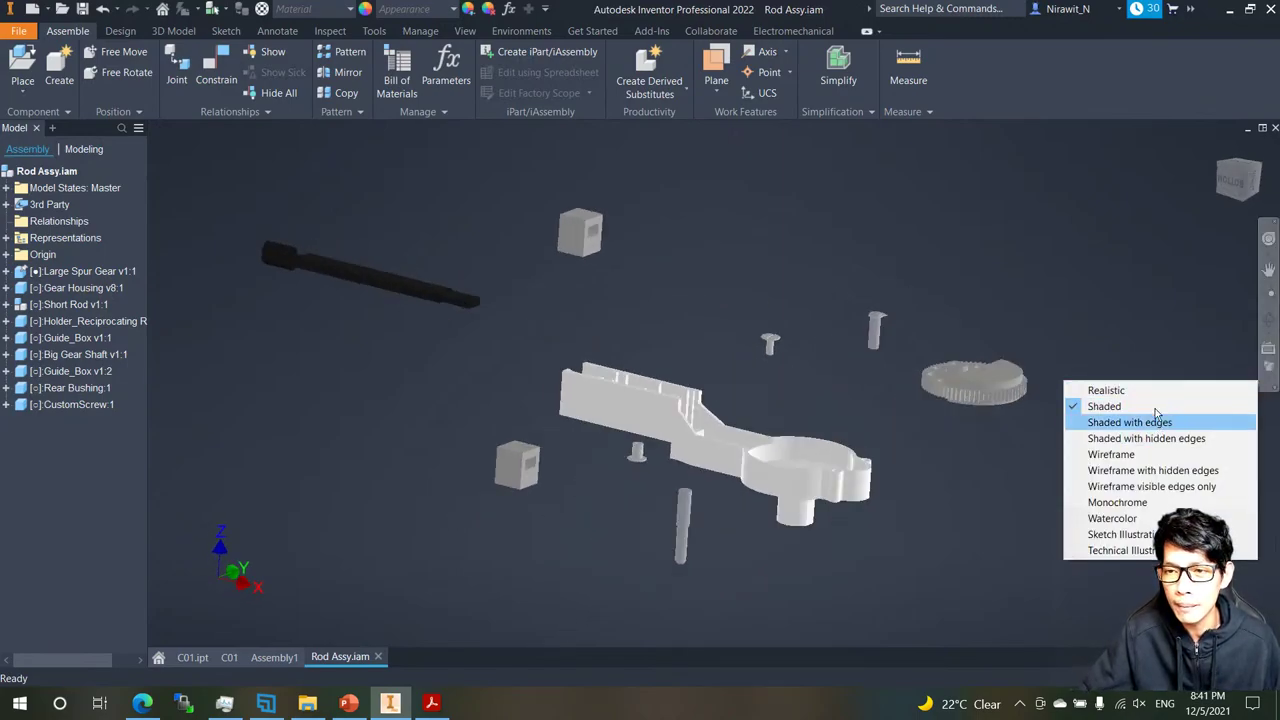
{"action": "left_click", "coordinate": [1157, 420]}
{"action": "scroll", "coordinate": [394, 196], "scroll_direction": "down", "scroll_amount": 2}
{"action": "mouse_move", "coordinate": [646, 211]}
{"action": "middle_mouse_down", "text": "shift"}
{"action": "mouse_move", "coordinate": [394, 196]}
{"action": "mouse_move", "coordinate": [236, 253]}
{"action": "middle_mouse_up", "text": "shift"}
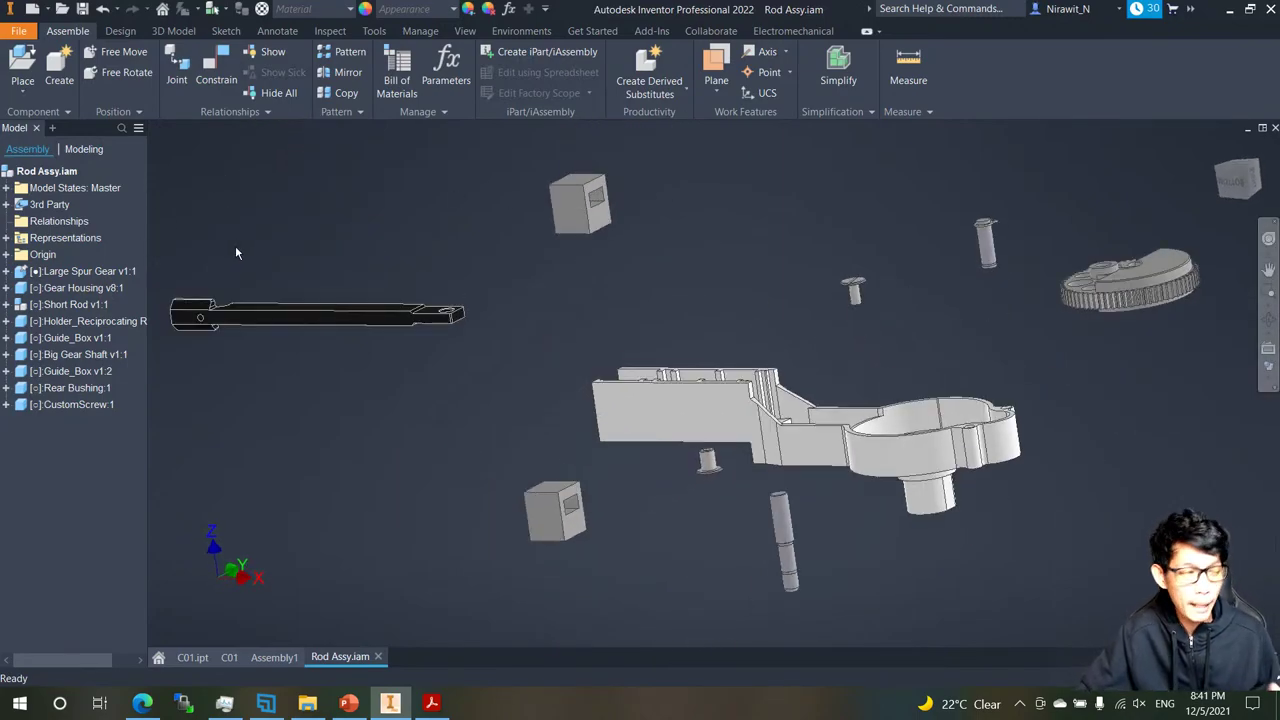
{"action": "scroll", "coordinate": [608, 345], "scroll_direction": "up", "scroll_amount": 3}
{"action": "middle_click_drag", "start_coordinate": [330, 205], "coordinate": [215, 300], "text": "shift"}
Set the Gear Housing's X, Y and Z offsets from the parent assembly origin to 0 in its iProperties.
{"action": "left_click", "coordinate": [630, 396]}
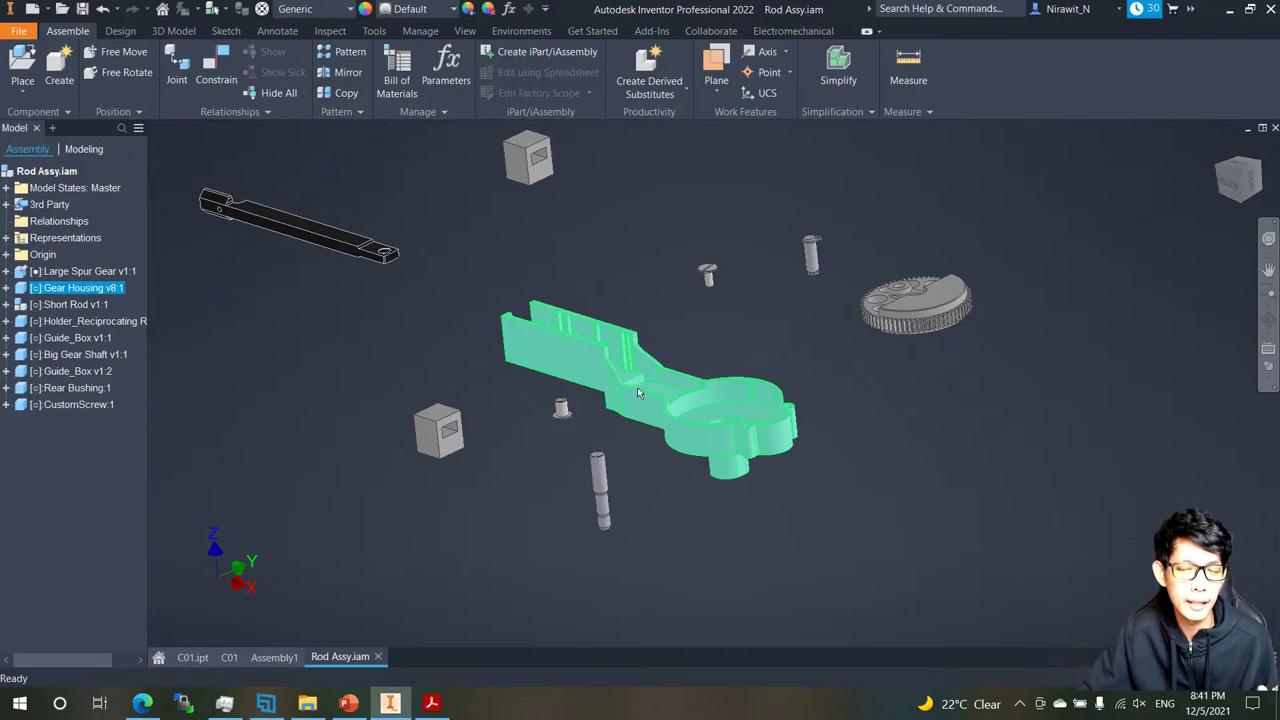
{"action": "right_click", "coordinate": [637, 392]}
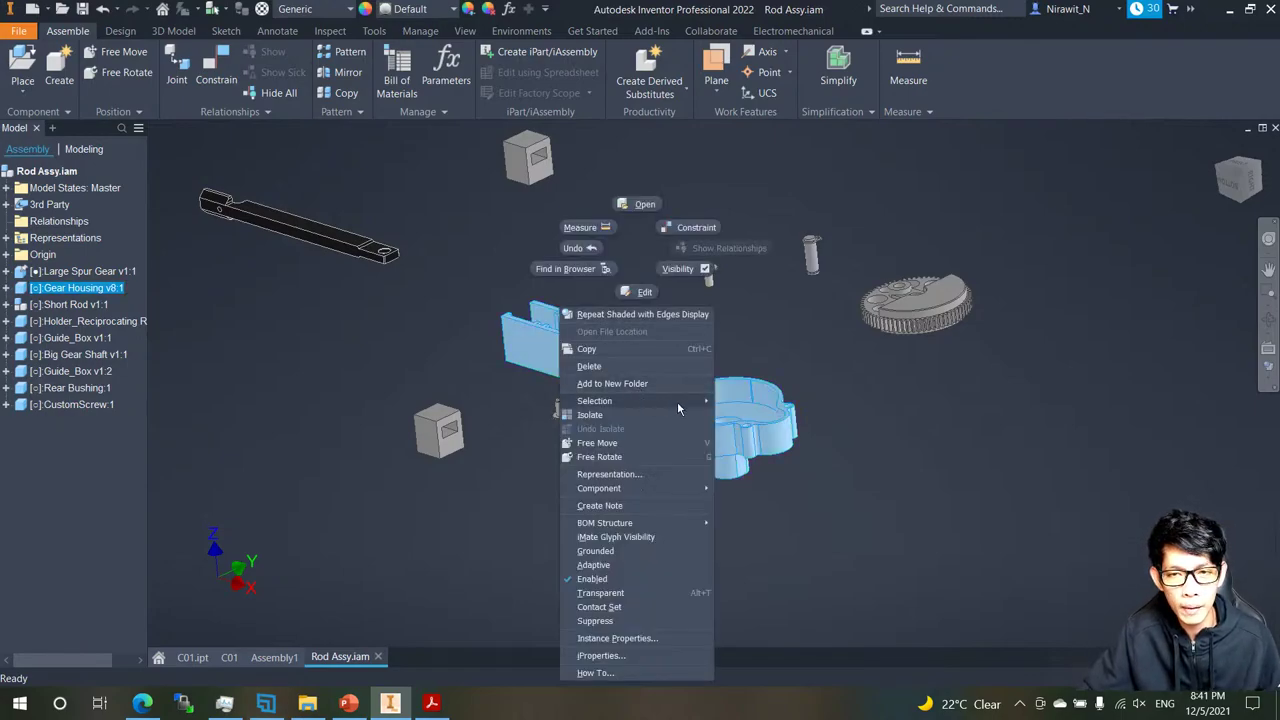
{"action": "left_click", "coordinate": [734, 511]}
{"action": "middle_click_drag", "start_coordinate": [758, 450], "coordinate": [812, 438], "text": "shift"}
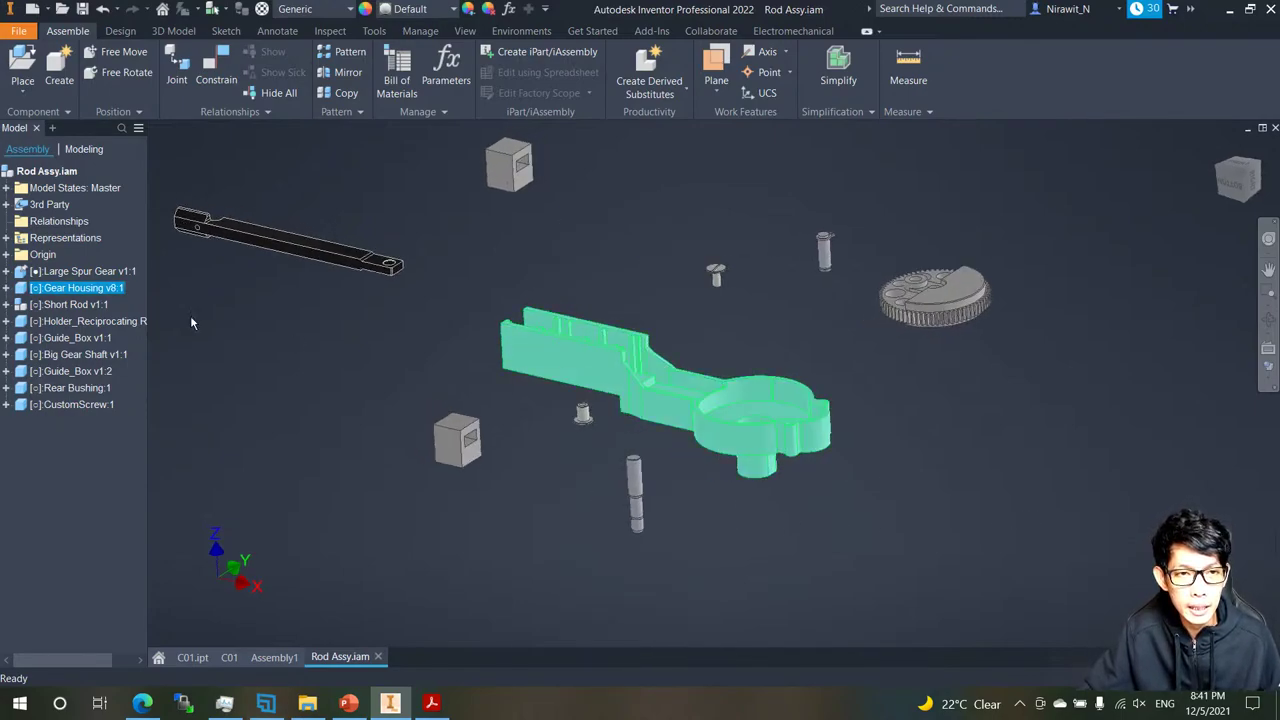
{"action": "right_click", "coordinate": [644, 403]}
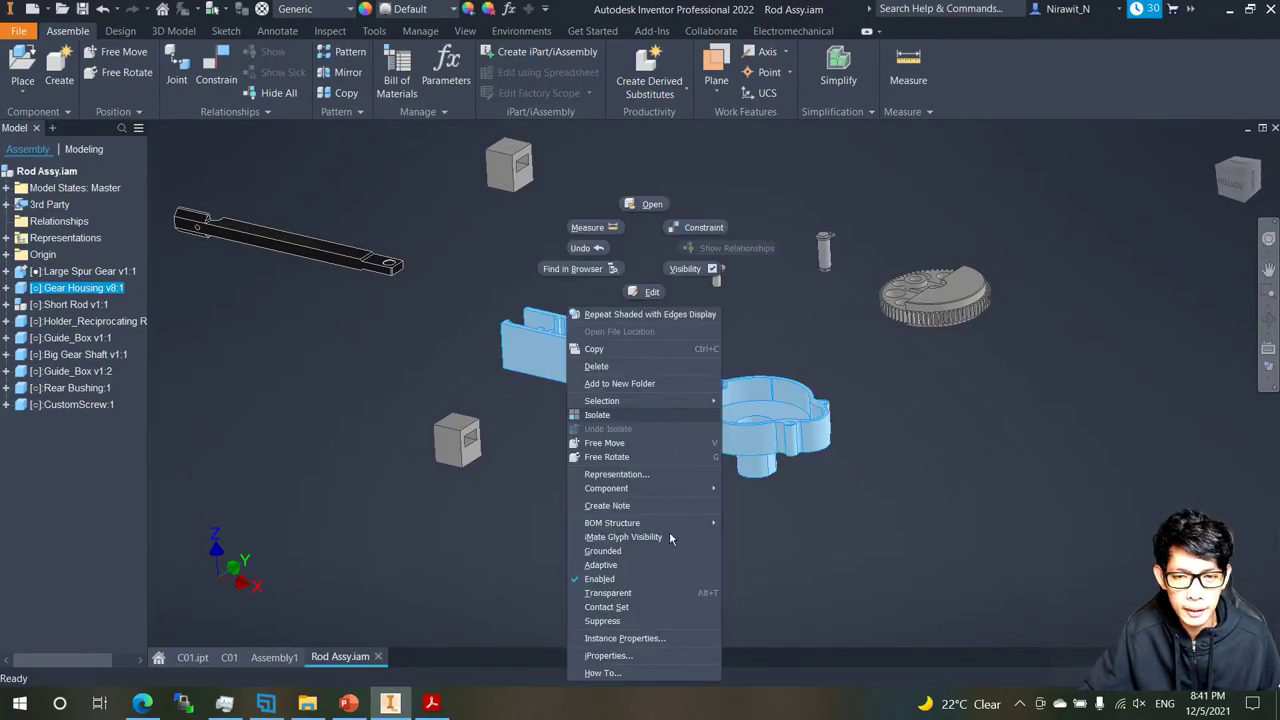
{"action": "left_click", "coordinate": [637, 657]}
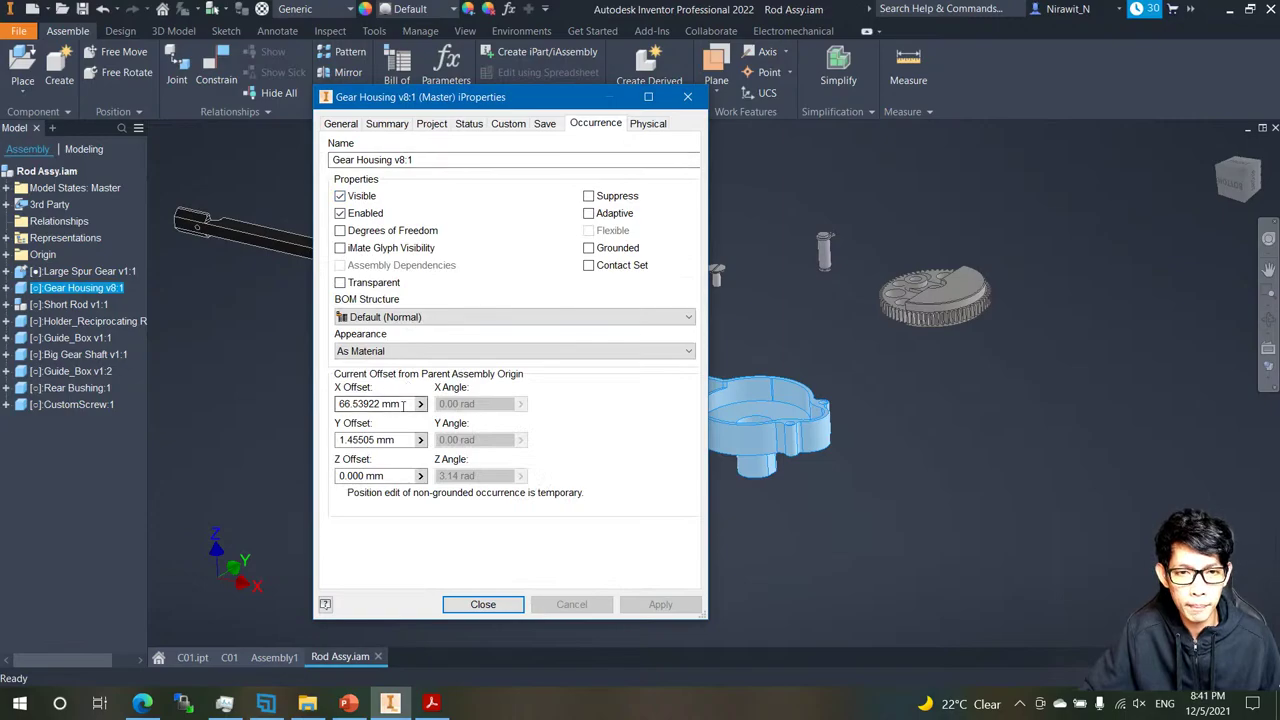
{"action": "left_click_drag", "start_coordinate": [404, 404], "coordinate": [227, 361]}
{"action": "type", "text": "0"}
{"action": "key", "text": "Tab"}
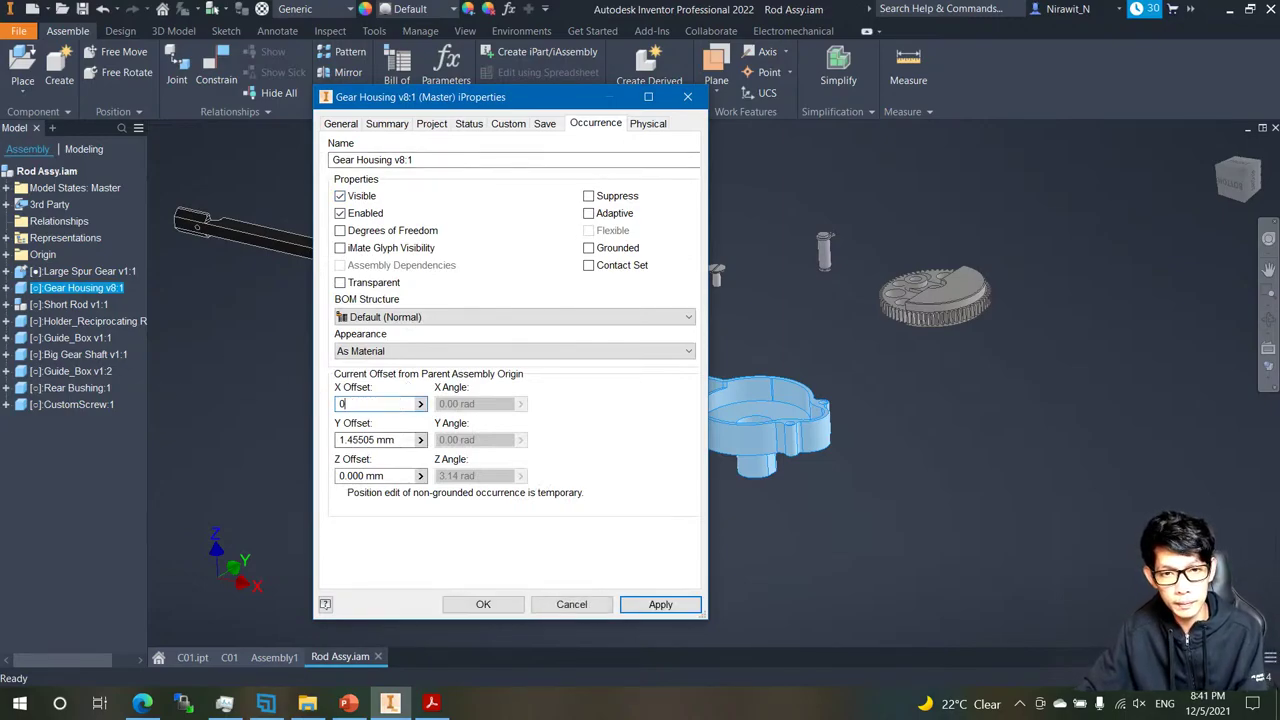
{"action": "type", "text": "0"}
{"action": "key", "text": "Tab"}
{"action": "type", "text": "0"}
{"action": "left_click", "coordinate": [483, 604]}
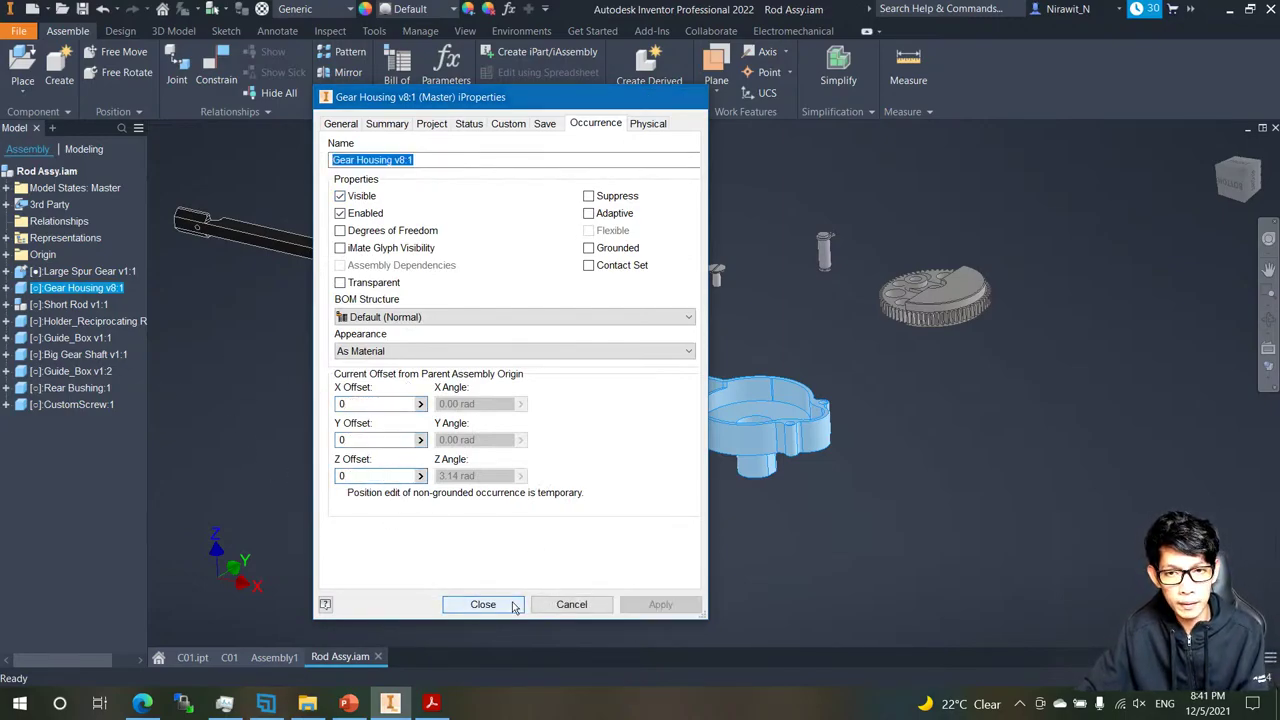
Ground the Gear Housing at the assembly origin.
{"action": "right_click", "coordinate": [555, 362]}
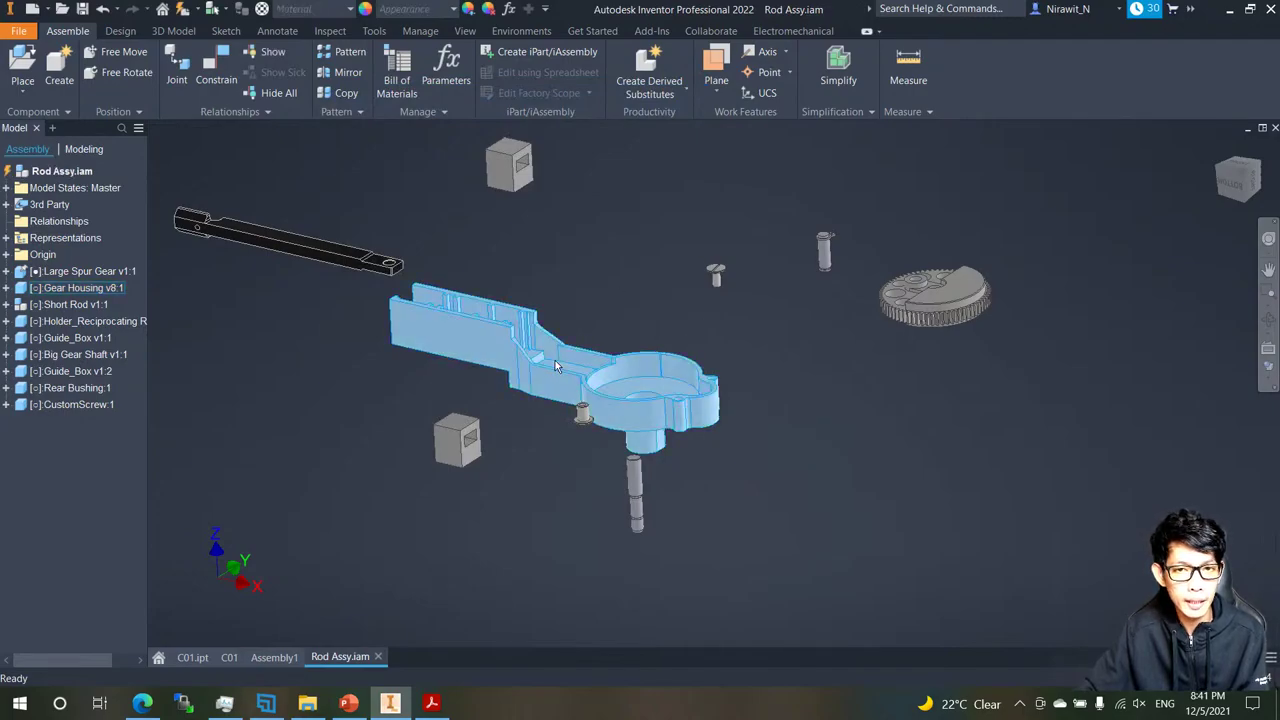
{"action": "left_click", "coordinate": [519, 550]}
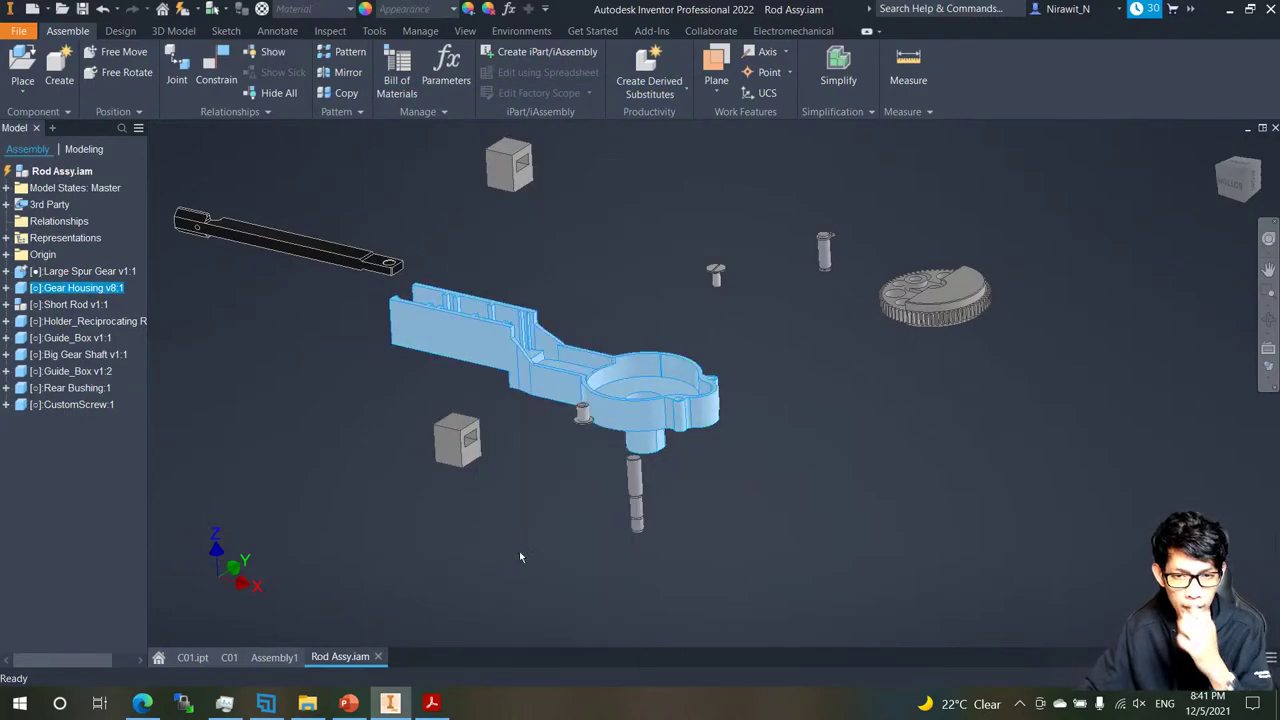
{"action": "left_click", "coordinate": [639, 268]}
{"action": "middle_click_drag", "start_coordinate": [617, 283], "coordinate": [870, 303], "text": "shift"}
{"action": "key", "text": "F6"}
Unground the Large Spur Gear and move it over the housing, next to the upper guide box.
{"action": "left_click", "coordinate": [84, 275]}
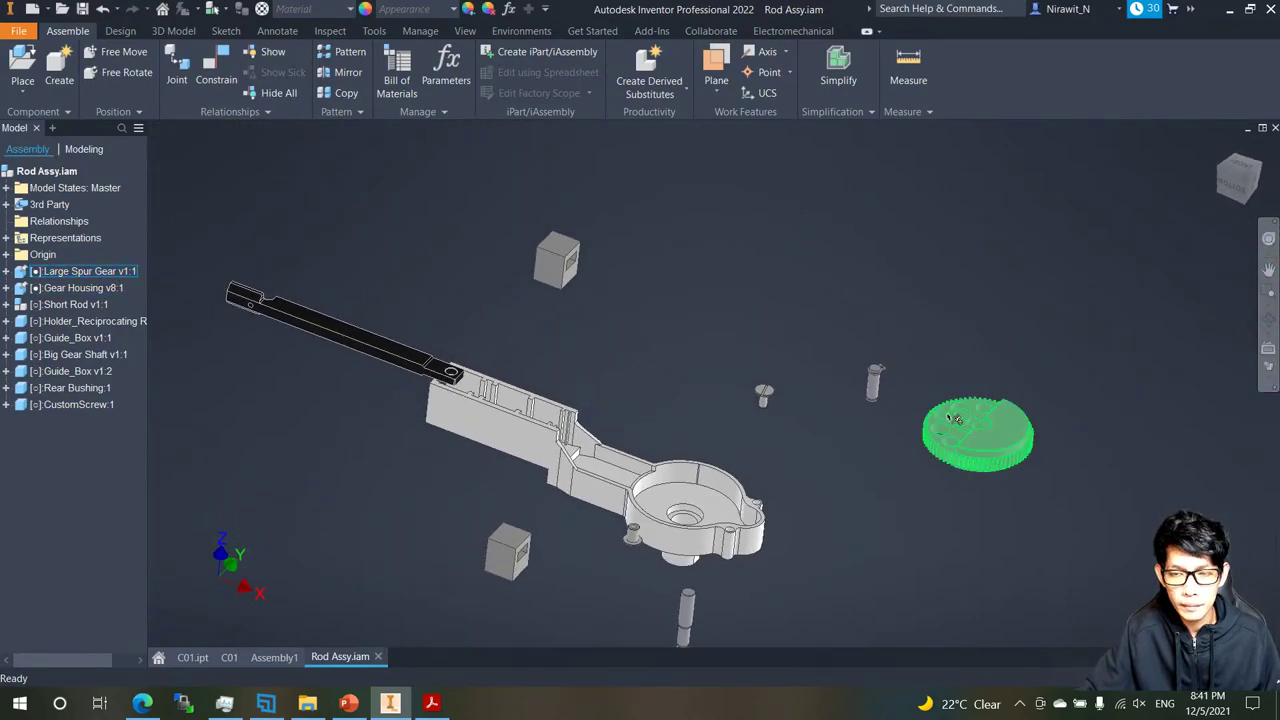
{"action": "right_click", "coordinate": [980, 438]}
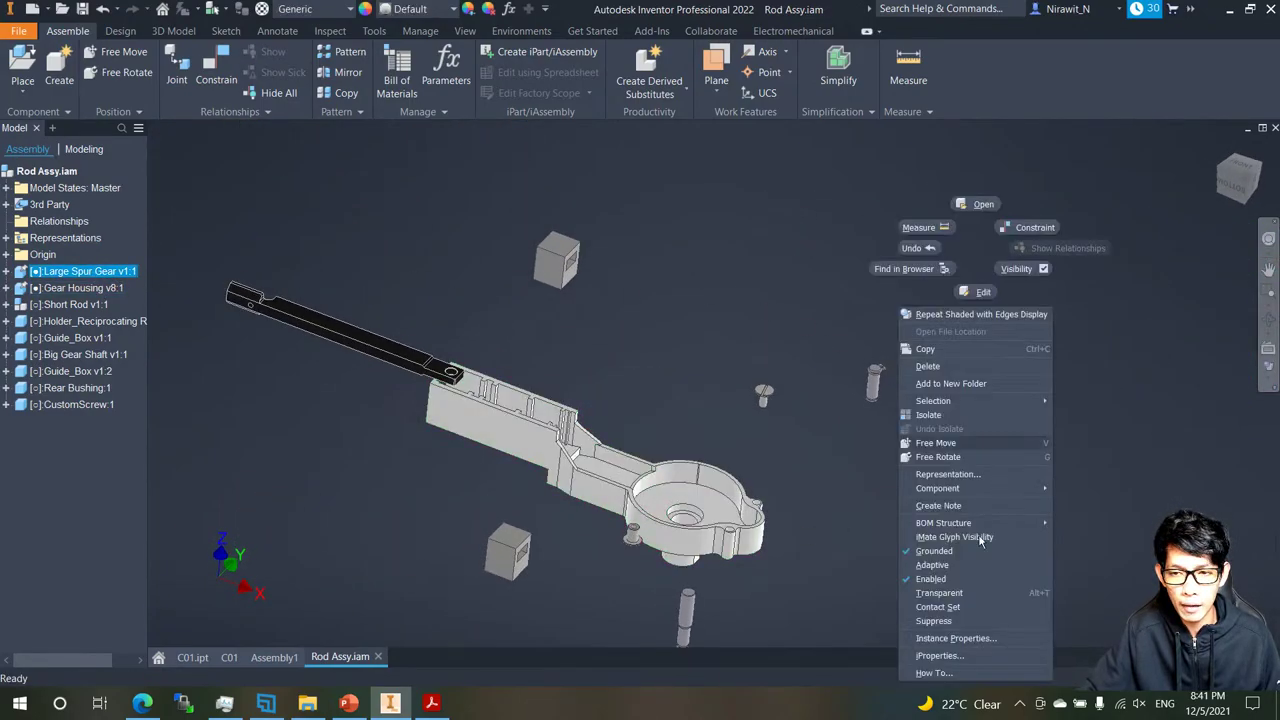
{"action": "left_click", "coordinate": [934, 551]}
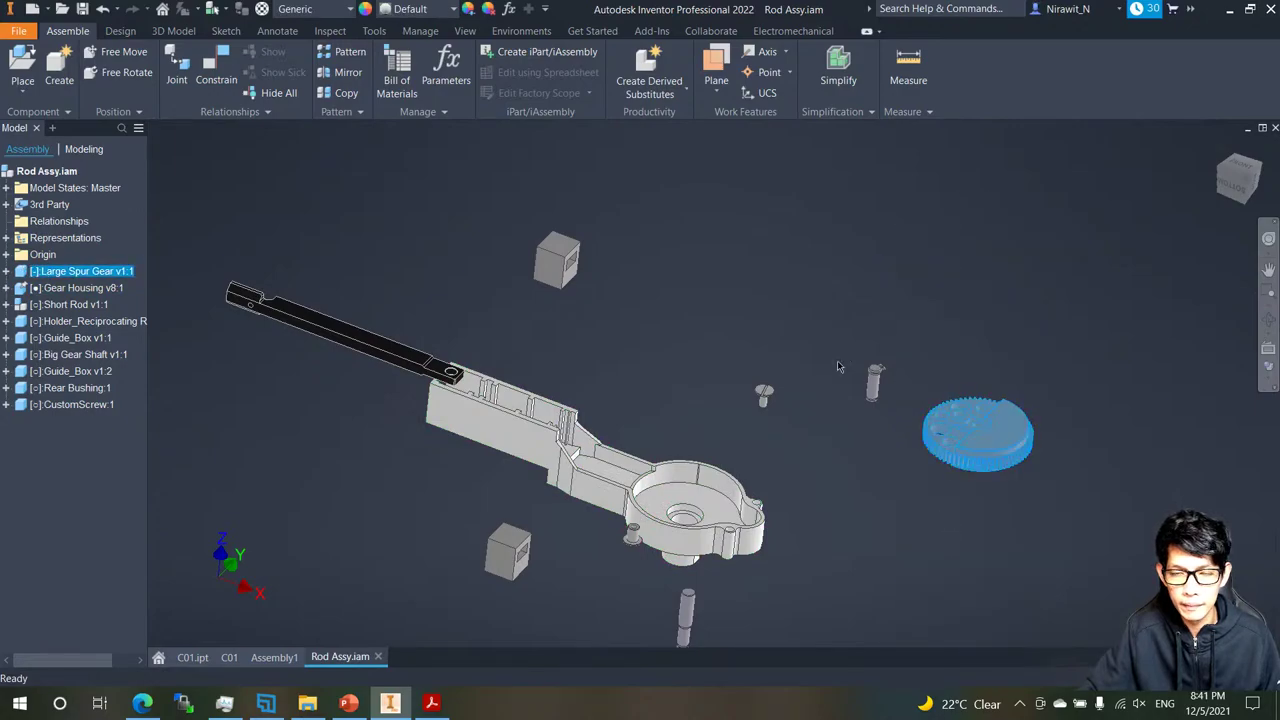
{"action": "left_click_drag", "start_coordinate": [978, 432], "coordinate": [672, 290]}
Move the rear bushing and the big gear shaft clear of the boss under the Gear Housing.
{"action": "left_click", "coordinate": [642, 563]}
{"action": "left_click_drag", "start_coordinate": [633, 540], "coordinate": [571, 563]}
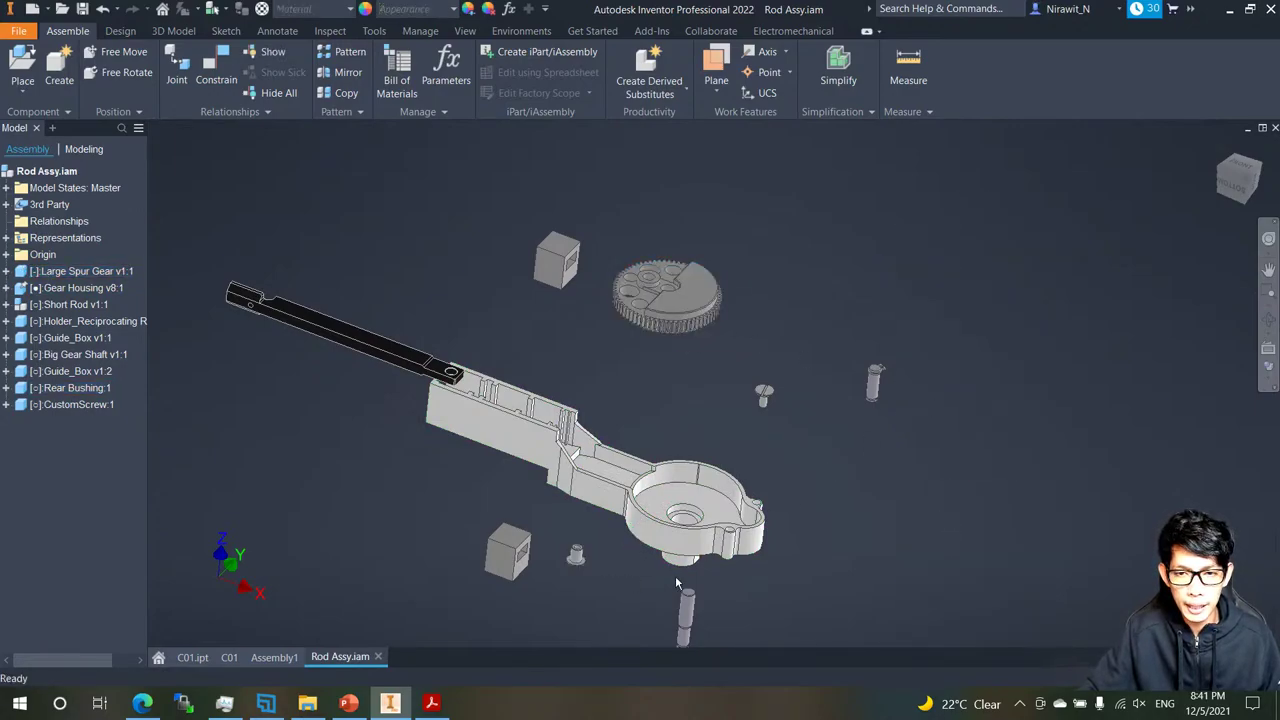
{"action": "scroll", "coordinate": [688, 574], "scroll_direction": "down", "scroll_amount": 4}
{"action": "middle_click_drag", "start_coordinate": [688, 574], "coordinate": [802, 509], "text": "shift"}
{"action": "scroll", "coordinate": [721, 556], "scroll_direction": "down", "scroll_amount": 3}
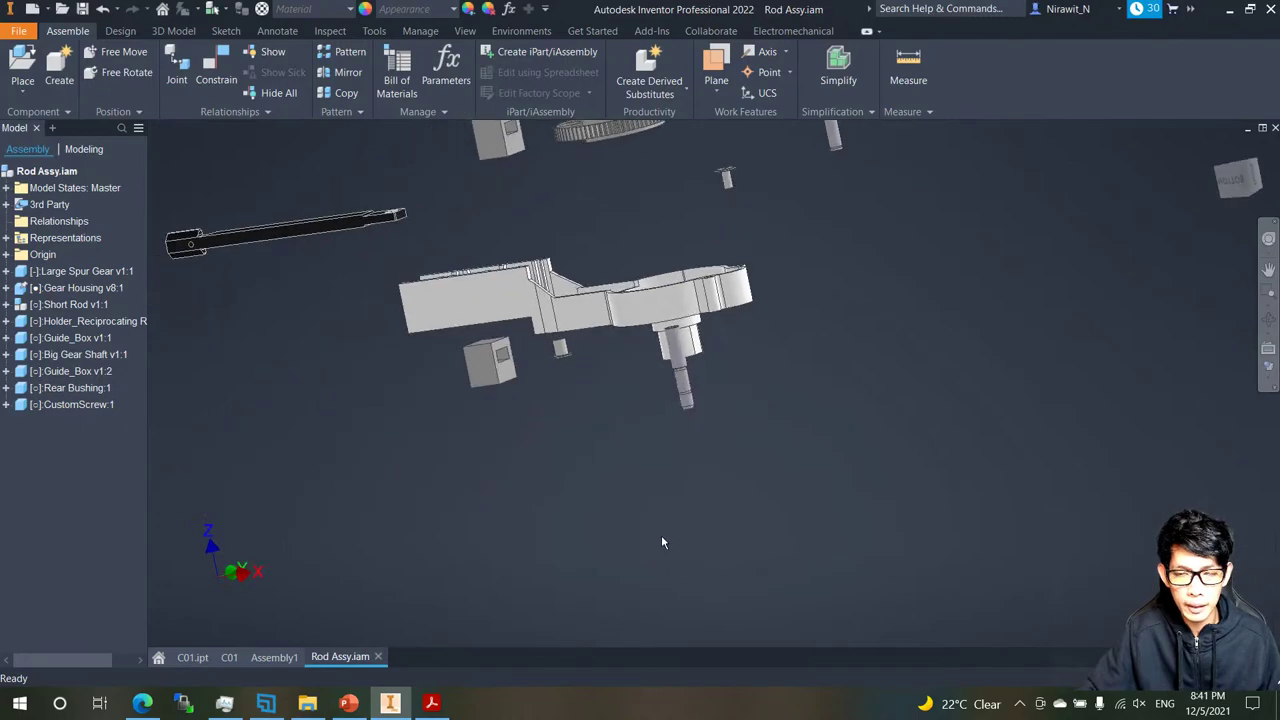
{"action": "left_click_drag", "start_coordinate": [685, 388], "coordinate": [613, 416]}
{"action": "middle_click_drag", "start_coordinate": [686, 325], "coordinate": [625, 302], "text": "shift"}
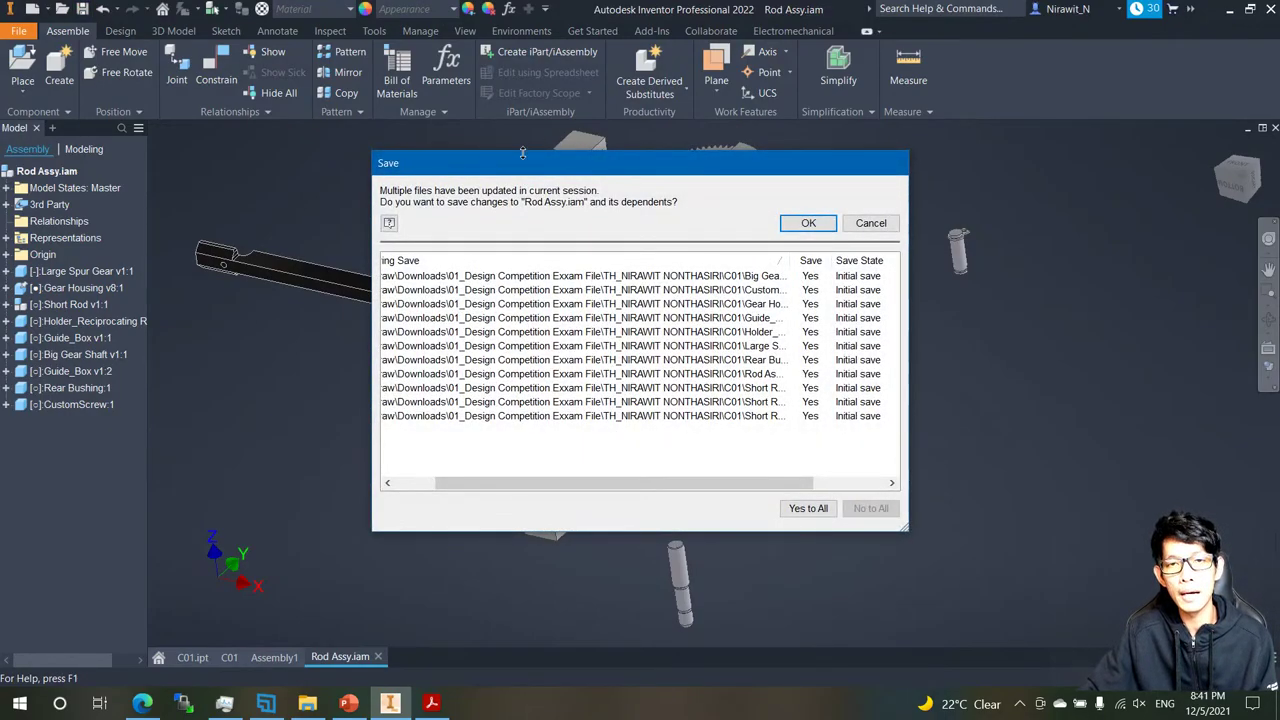
Save Rod Assy.iam together with all its dependent part files.
{"action": "left_click_drag", "start_coordinate": [522, 153], "coordinate": [377, 149]}
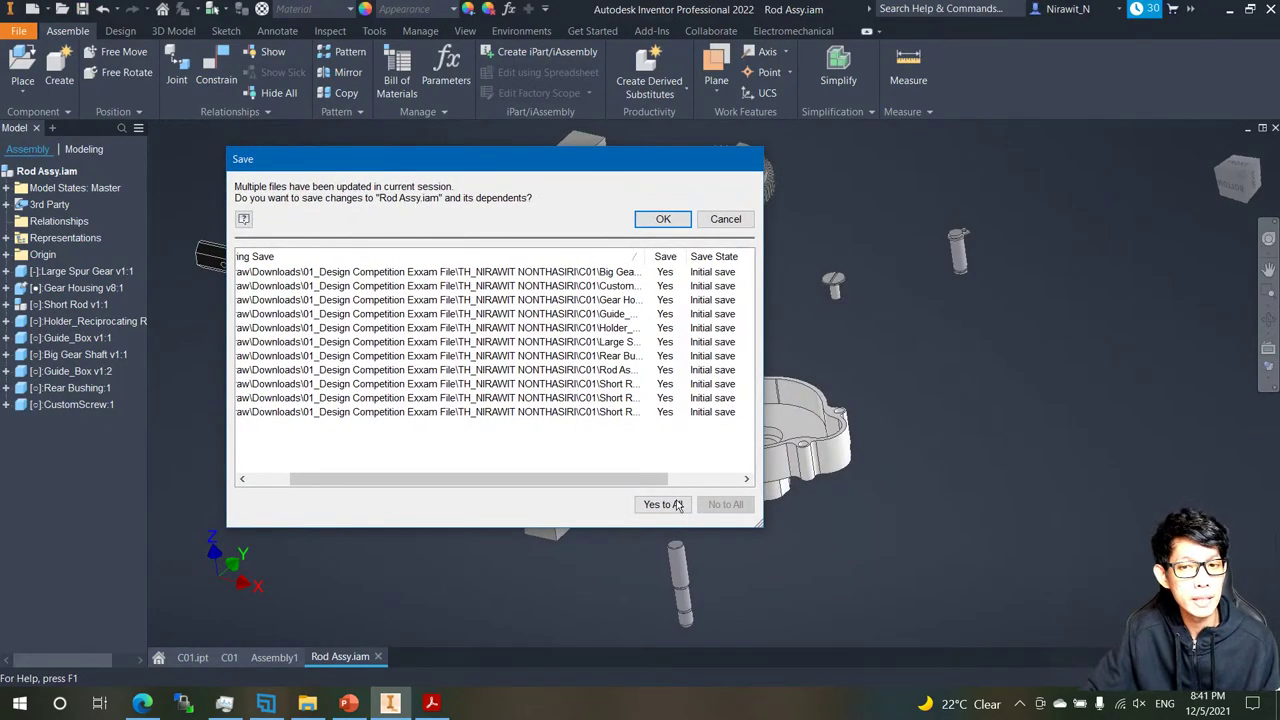
{"action": "left_click", "coordinate": [663, 220]}
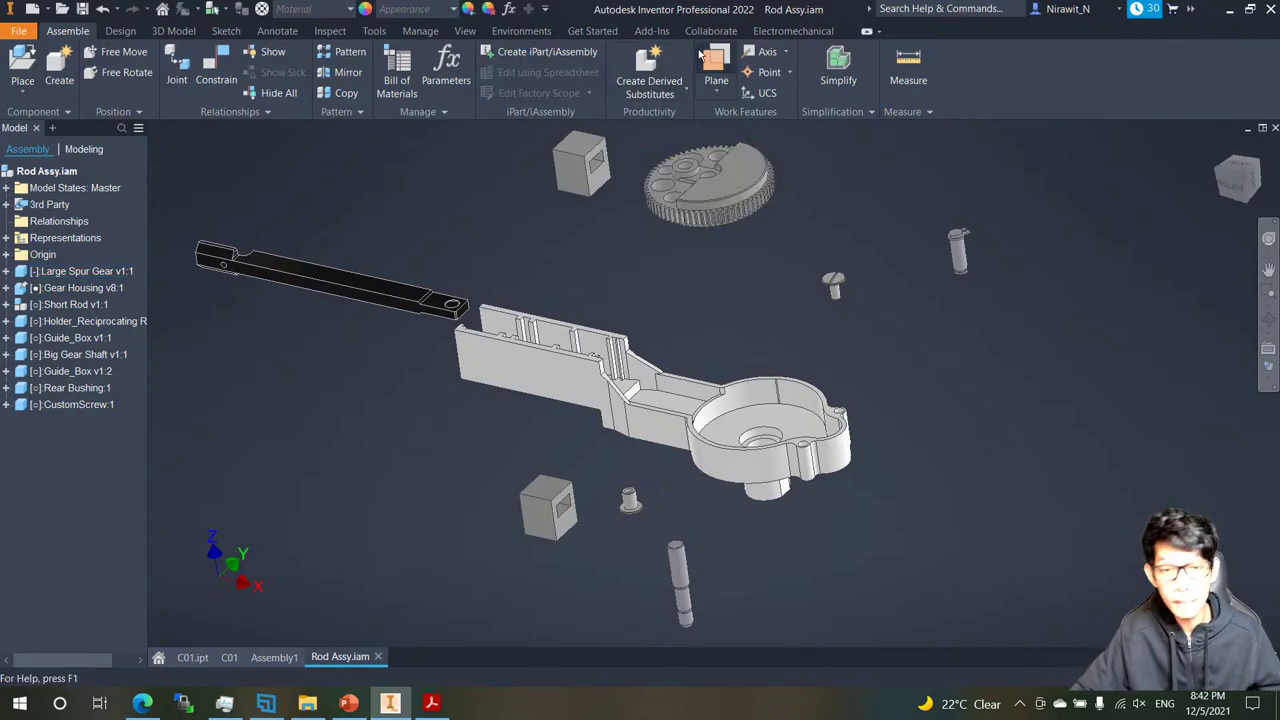
Reorder the assembly tree so that the Gear Housing is the first component, above the Large Spur Gear.
{"action": "scroll", "coordinate": [580, 368], "scroll_direction": "up", "scroll_amount": 1}
{"action": "left_click_drag", "start_coordinate": [565, 382], "coordinate": [697, 279]}
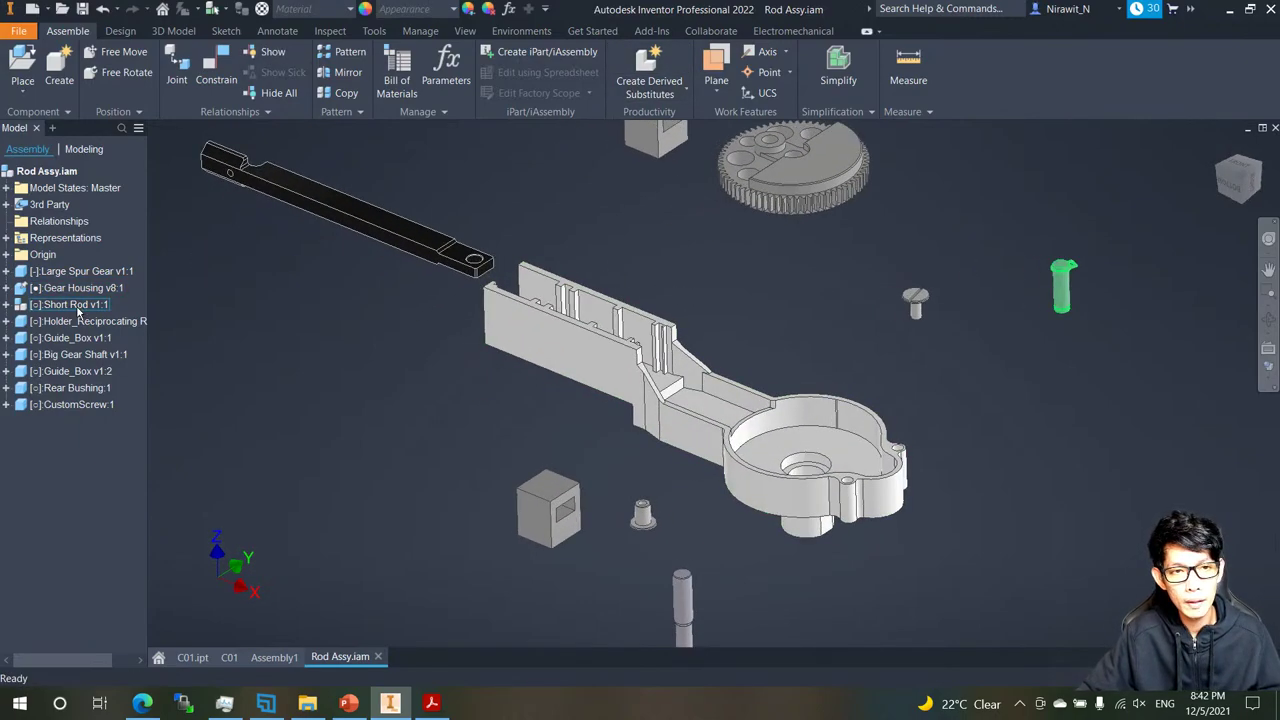
{"action": "left_click_drag", "start_coordinate": [60, 288], "coordinate": [60, 262]}
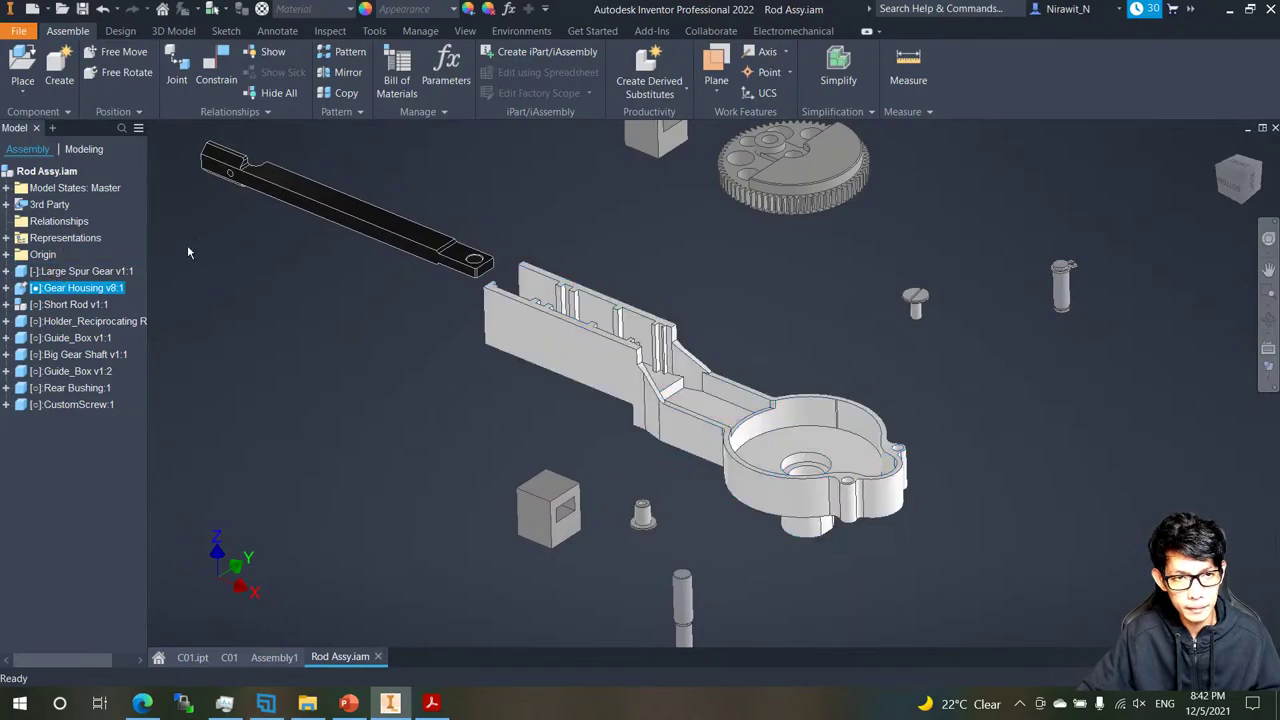
{"action": "scroll", "coordinate": [736, 290], "scroll_direction": "down", "scroll_amount": 4}
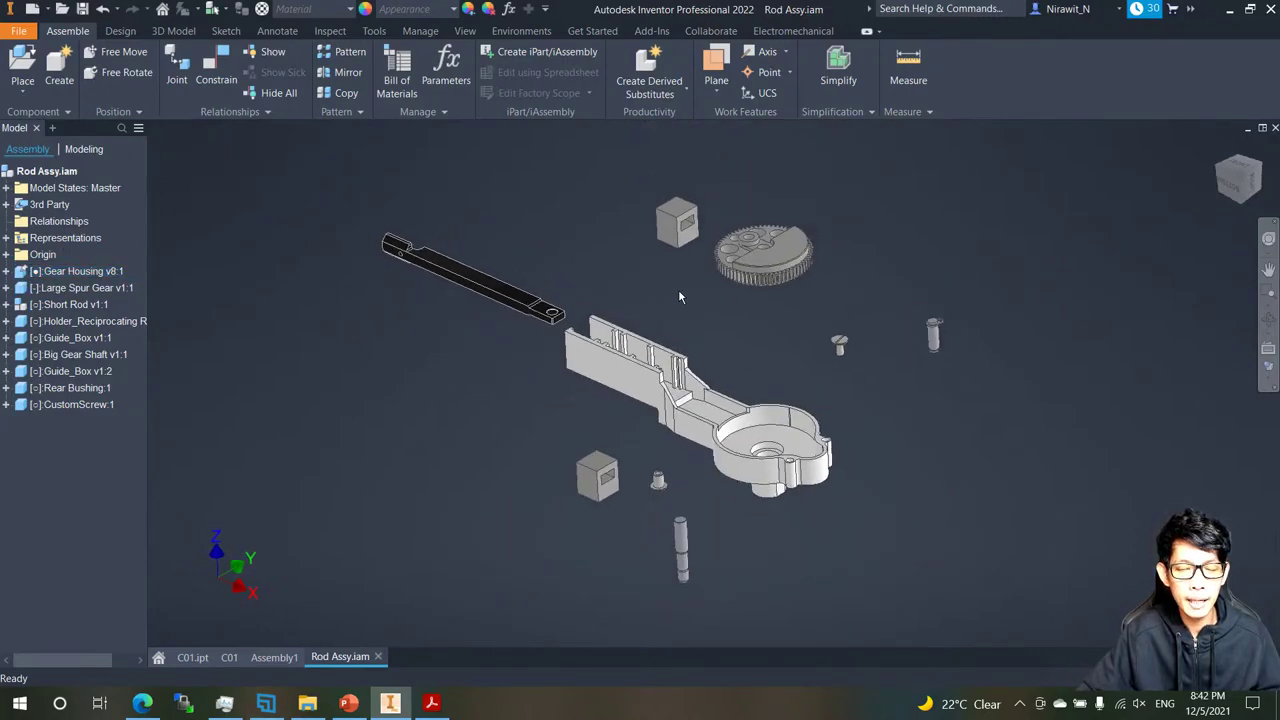
Start placing a component and look through the files in the C01 folder as large thumbnails.
{"action": "left_click", "coordinate": [22, 62]}
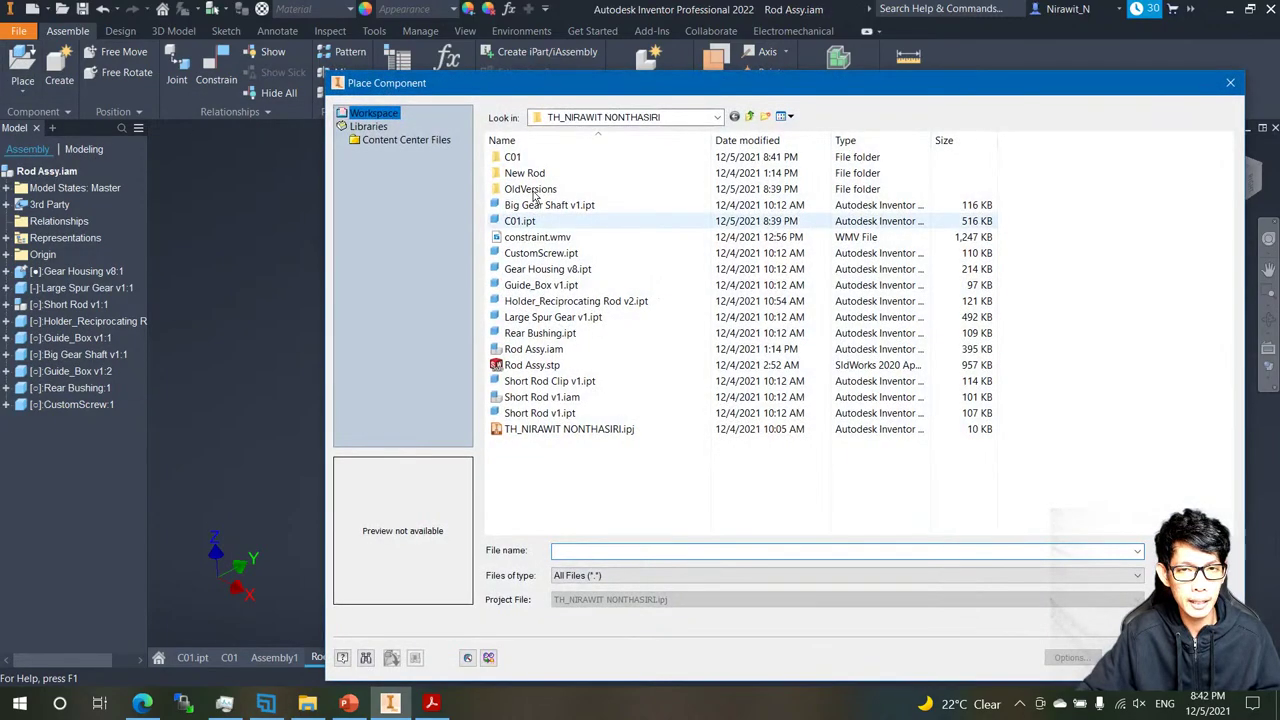
{"action": "double_click", "coordinate": [510, 157]}
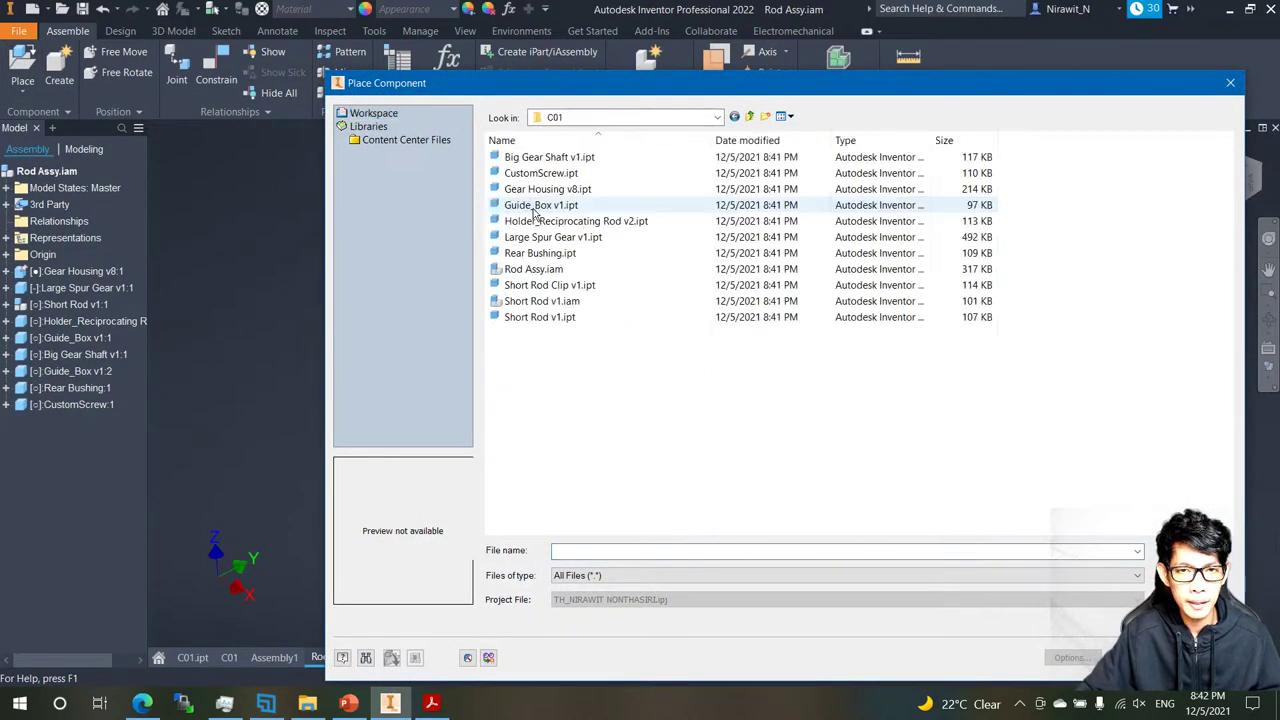
{"action": "right_click", "coordinate": [556, 365]}
{"action": "mouse_move", "coordinate": [594, 377]}
{"action": "left_click", "coordinate": [765, 376]}
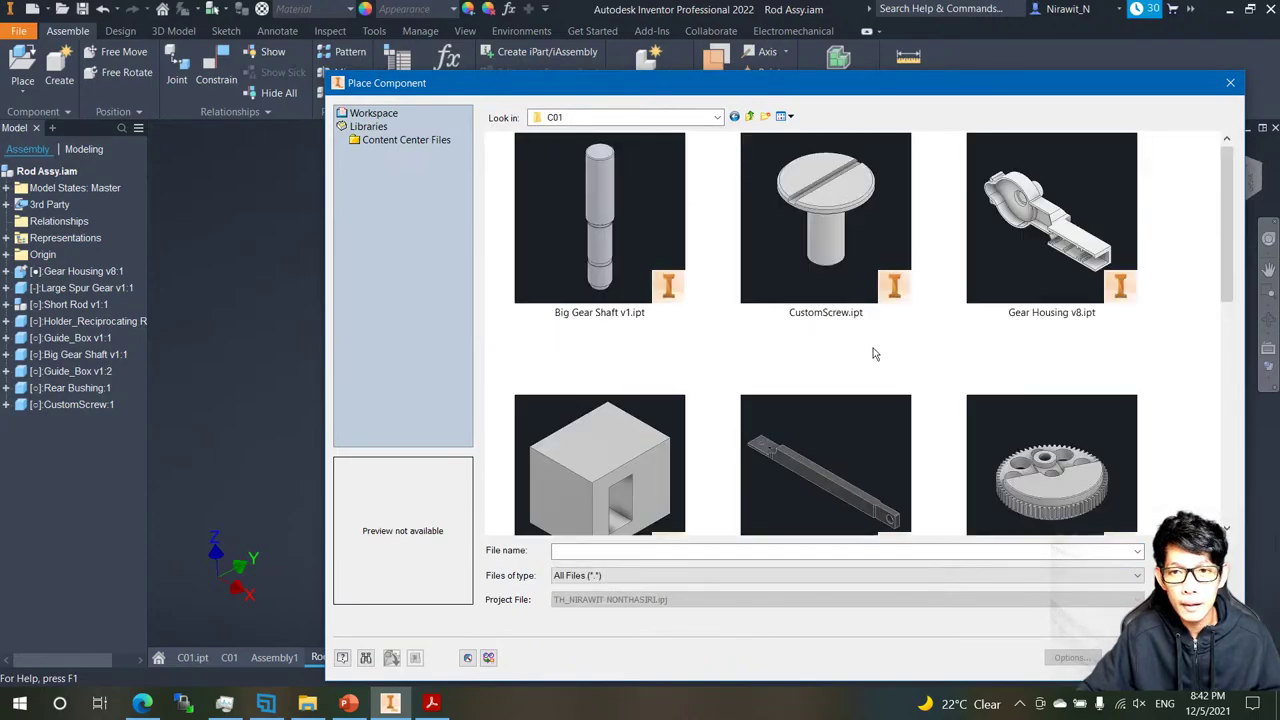
{"action": "scroll", "coordinate": [871, 354], "scroll_direction": "down", "scroll_amount": 5}
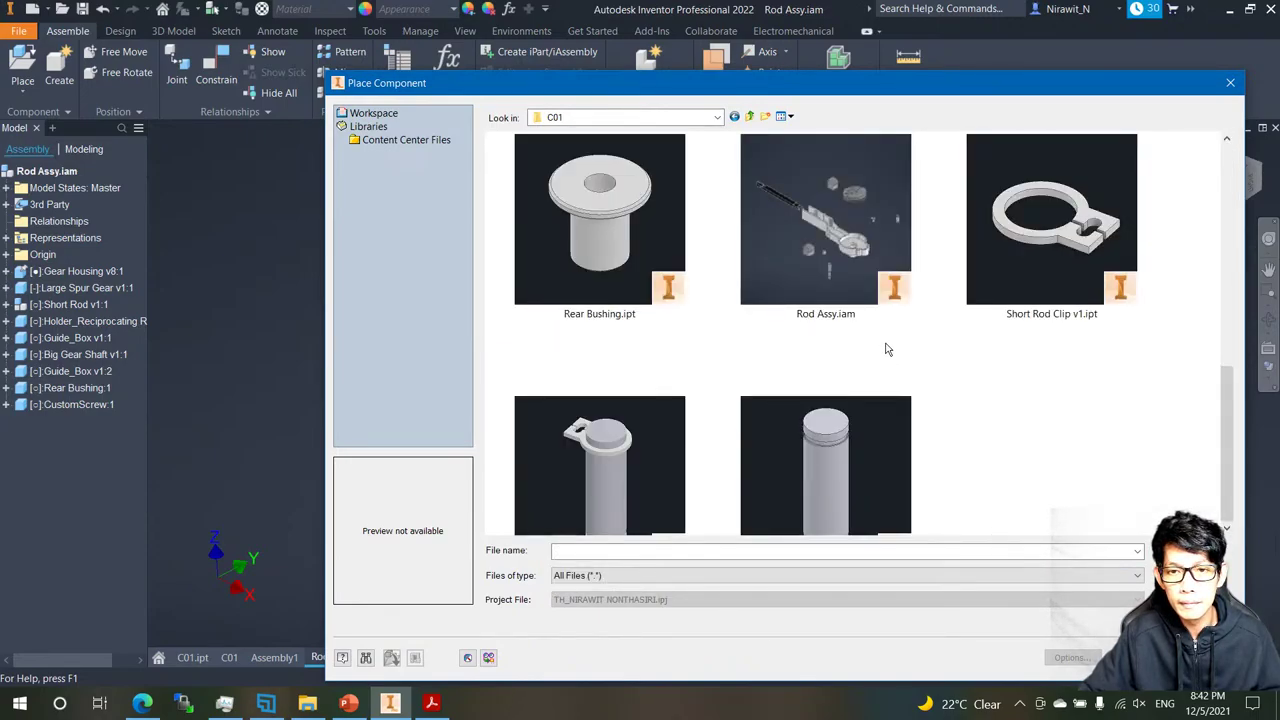
{"action": "scroll", "coordinate": [886, 349], "scroll_direction": "up", "scroll_amount": 5}
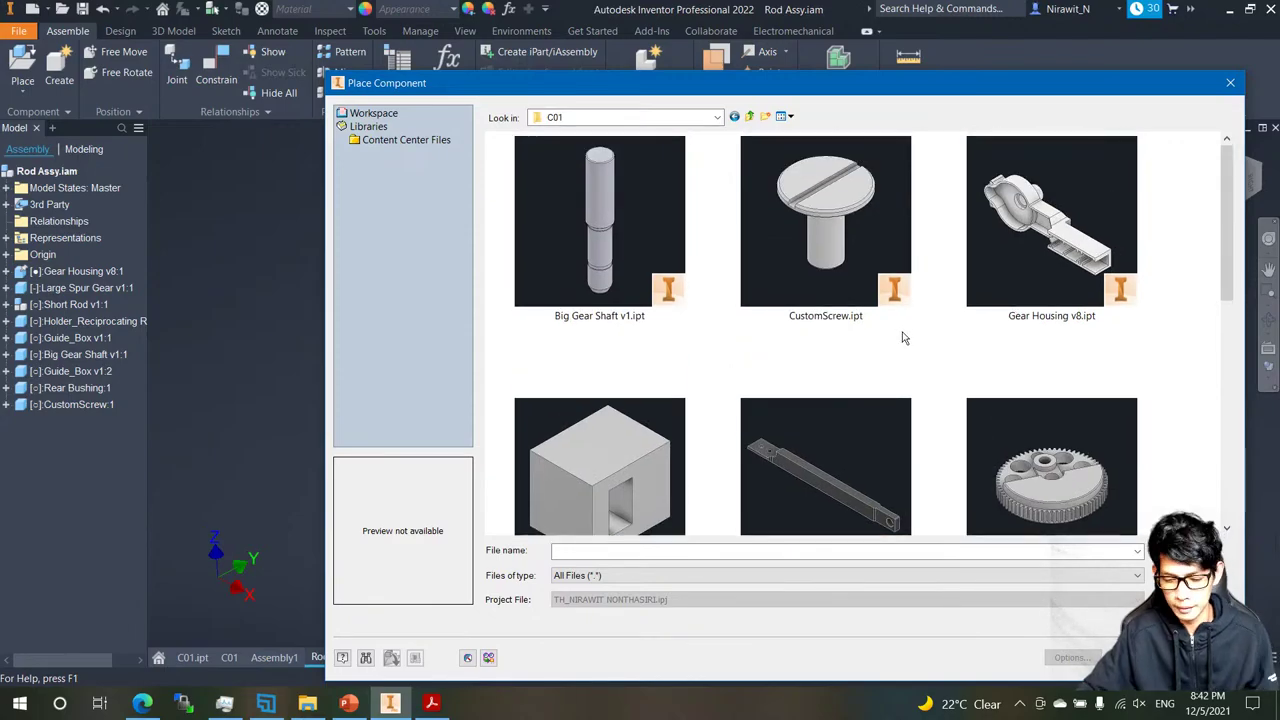
Place one instance of C01.ipt from the project folder beside the Gear Housing's open end.
{"action": "key", "text": "BackSpace"}
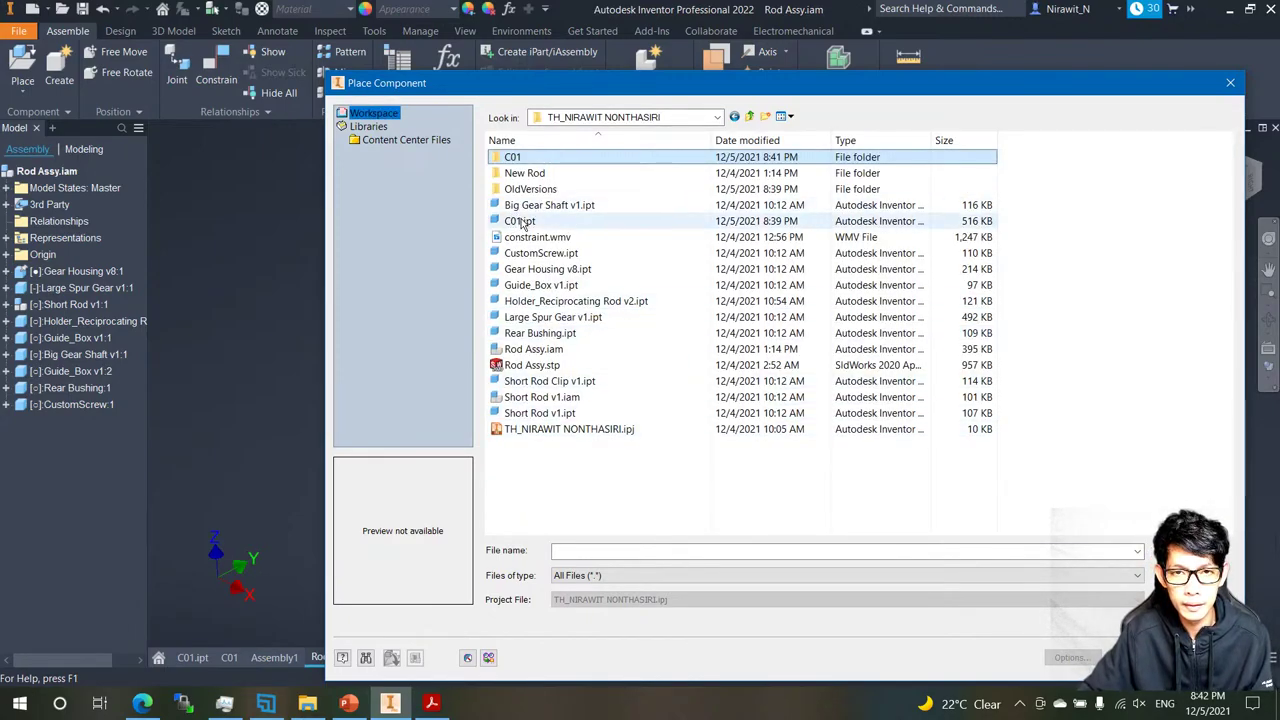
{"action": "left_click", "coordinate": [520, 222]}
{"action": "left_click", "coordinate": [1135, 657]}
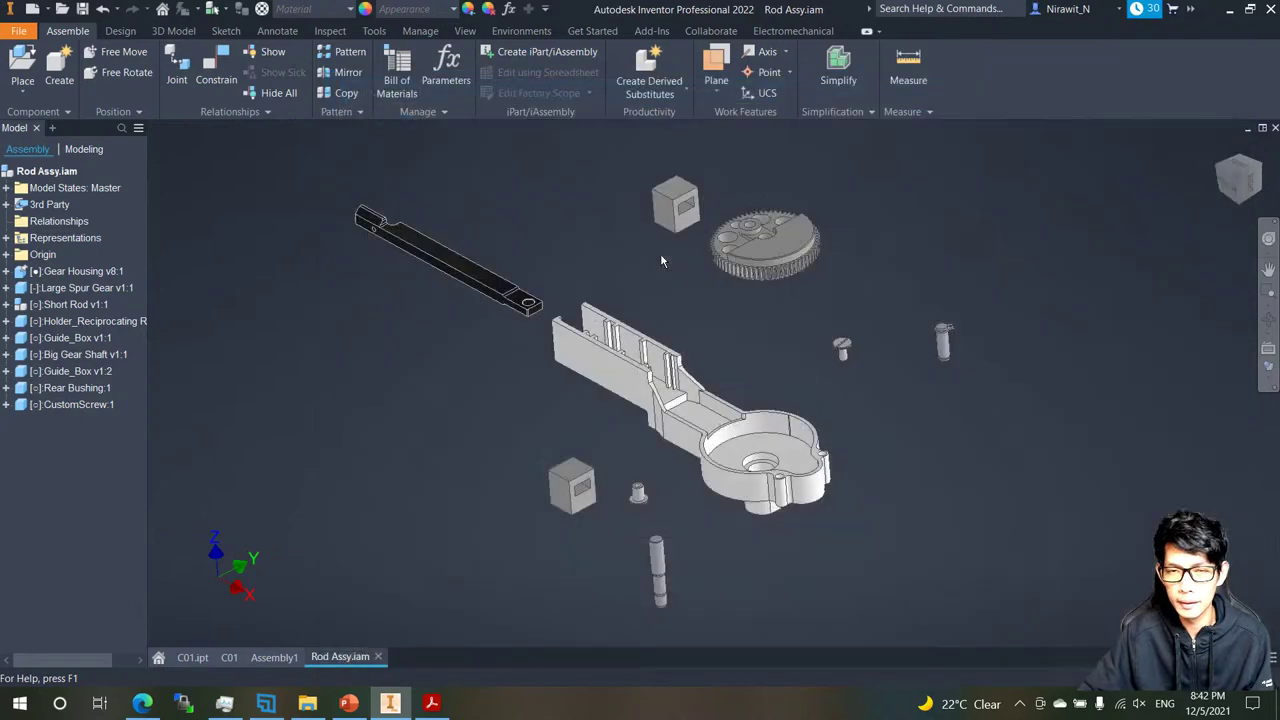
{"action": "scroll", "coordinate": [577, 350], "scroll_direction": "up", "scroll_amount": 3}
{"action": "middle_click_drag", "start_coordinate": [577, 347], "coordinate": [648, 313]}
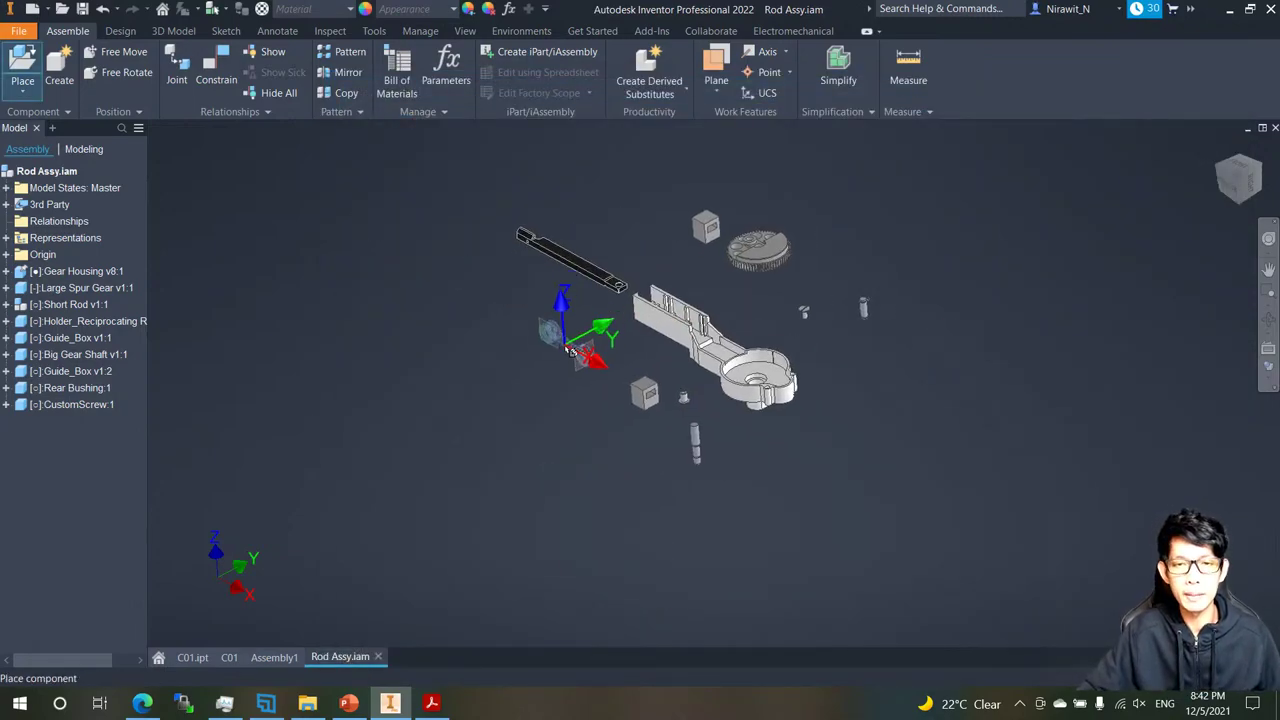
{"action": "left_click", "coordinate": [546, 321]}
{"action": "key", "text": "Escape"}
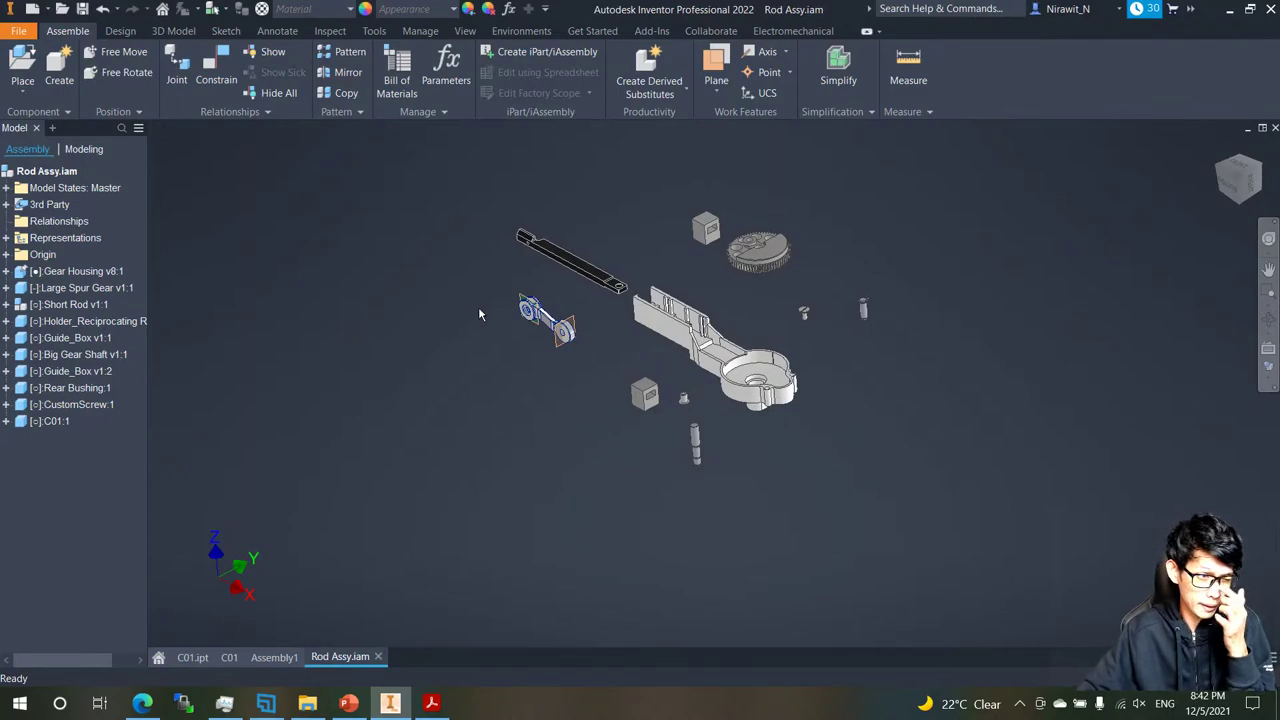
Examine the placed C01 rod together with the gear housing and the surrounding loose components.
{"action": "scroll", "coordinate": [620, 345], "scroll_direction": "up", "scroll_amount": 5}
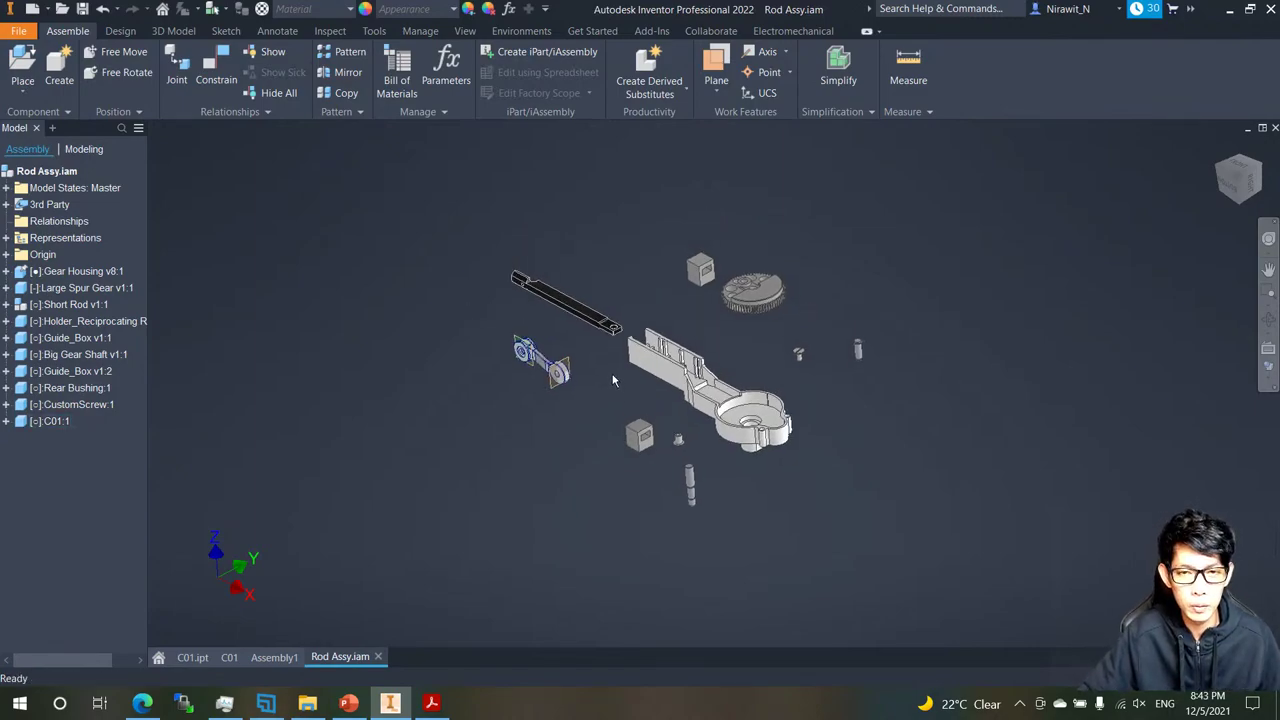
{"action": "scroll", "coordinate": [598, 332], "scroll_direction": "down", "scroll_amount": 4}
{"action": "mouse_move", "coordinate": [543, 297]}
{"action": "middle_mouse_down", "text": "shift"}
{"action": "mouse_move", "coordinate": [478, 300]}
{"action": "mouse_move", "coordinate": [527, 304]}
{"action": "middle_mouse_up", "text": "shift"}
{"action": "scroll", "coordinate": [527, 310], "scroll_direction": "down", "scroll_amount": 3}
{"action": "scroll", "coordinate": [541, 422], "scroll_direction": "down", "scroll_amount": 2}
{"action": "left_click_drag", "start_coordinate": [541, 422], "coordinate": [1175, 396]}
{"action": "left_click", "coordinate": [966, 304]}
{"action": "middle_click_drag", "start_coordinate": [966, 304], "coordinate": [670, 291], "text": "shift"}
Switch to Adobe Acrobat and view the whole sheet of Rod Design Competition.pdf to check the rod's drawing.
{"action": "left_click", "coordinate": [432, 703]}
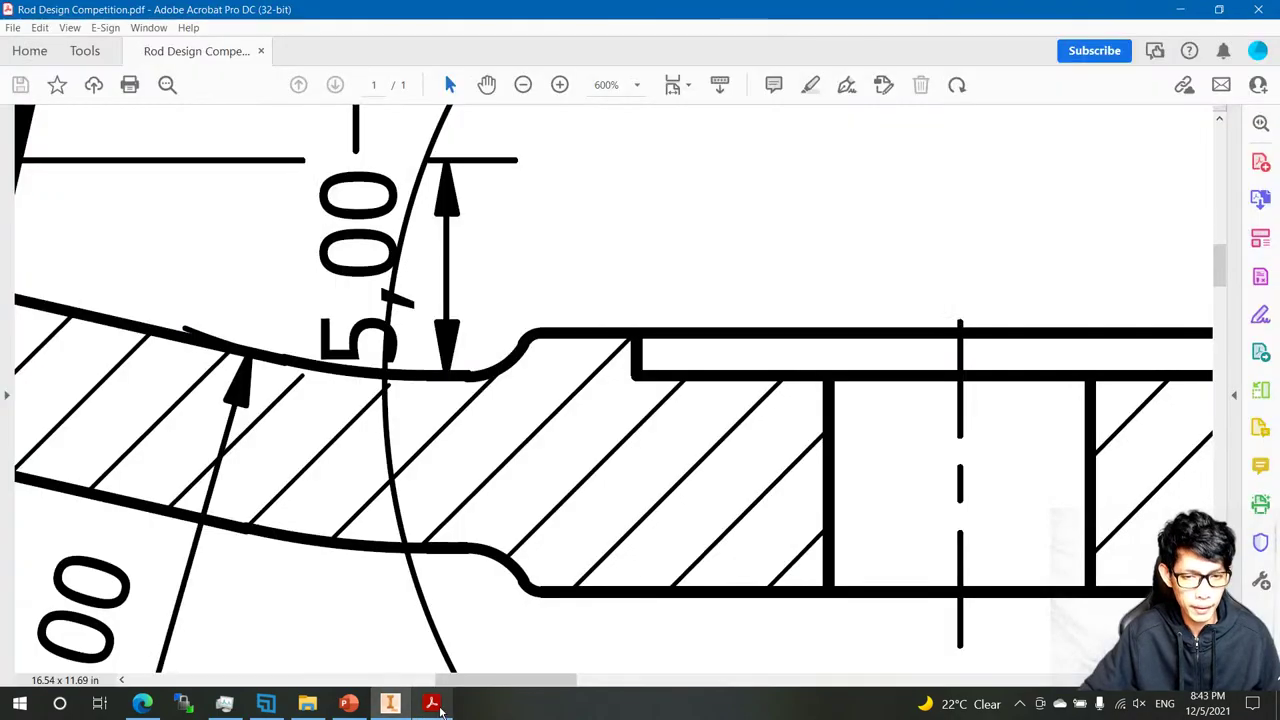
{"action": "scroll", "coordinate": [432, 447], "scroll_direction": "down", "scroll_amount": 6, "text": "ctrl"}
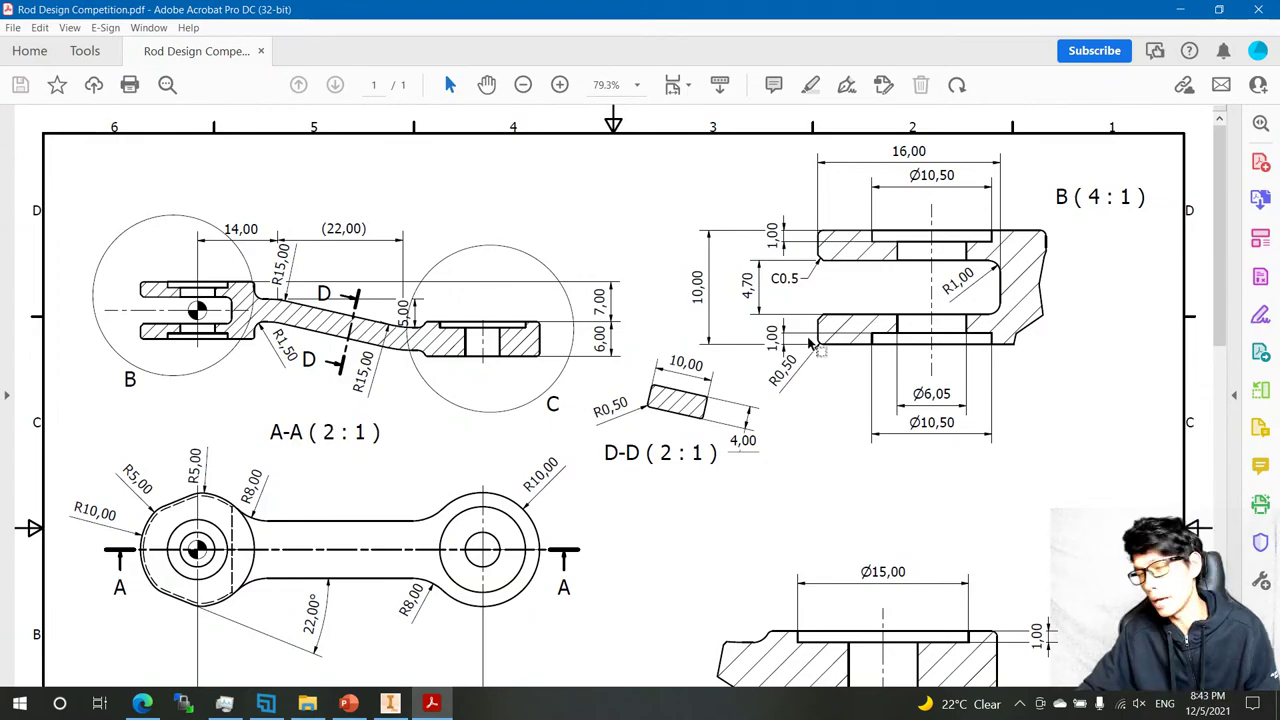
Close Rod Design Competition.pdf and examine Assy Design Competition.pdf at 79.3% zoom with the Layers pane collapsed.
{"action": "left_click", "coordinate": [1258, 9]}
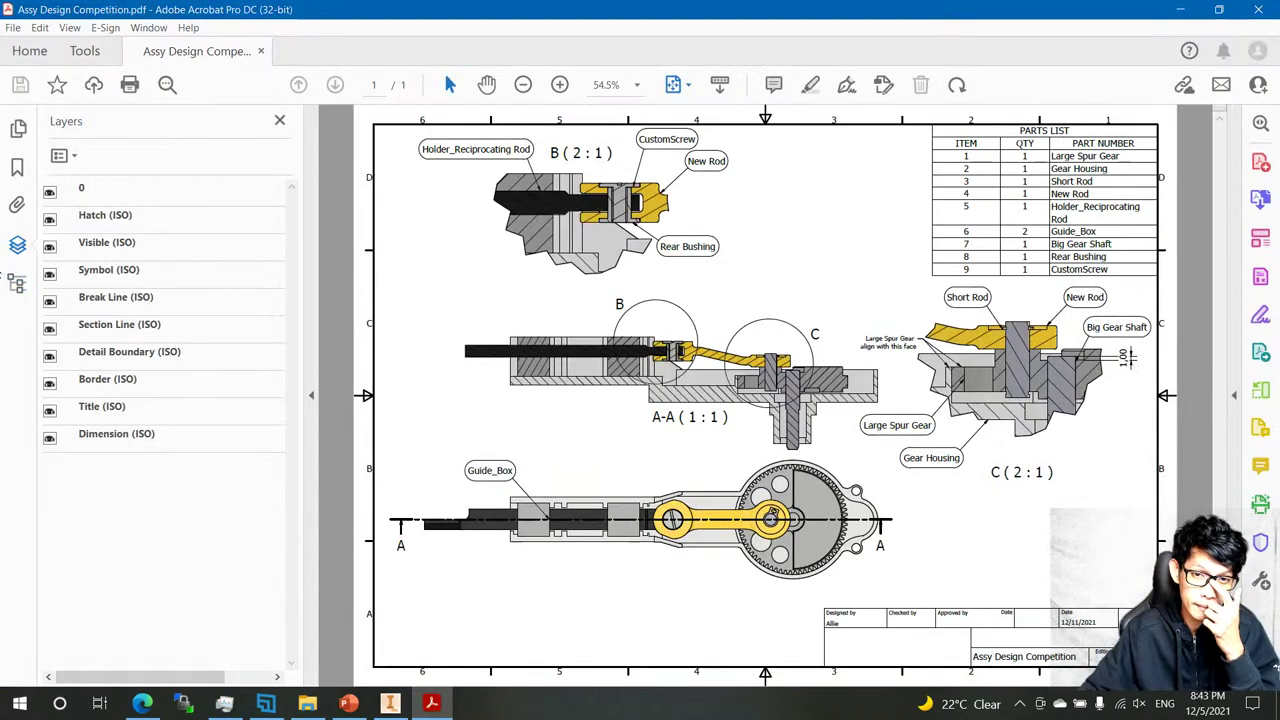
{"action": "left_click", "coordinate": [311, 395]}
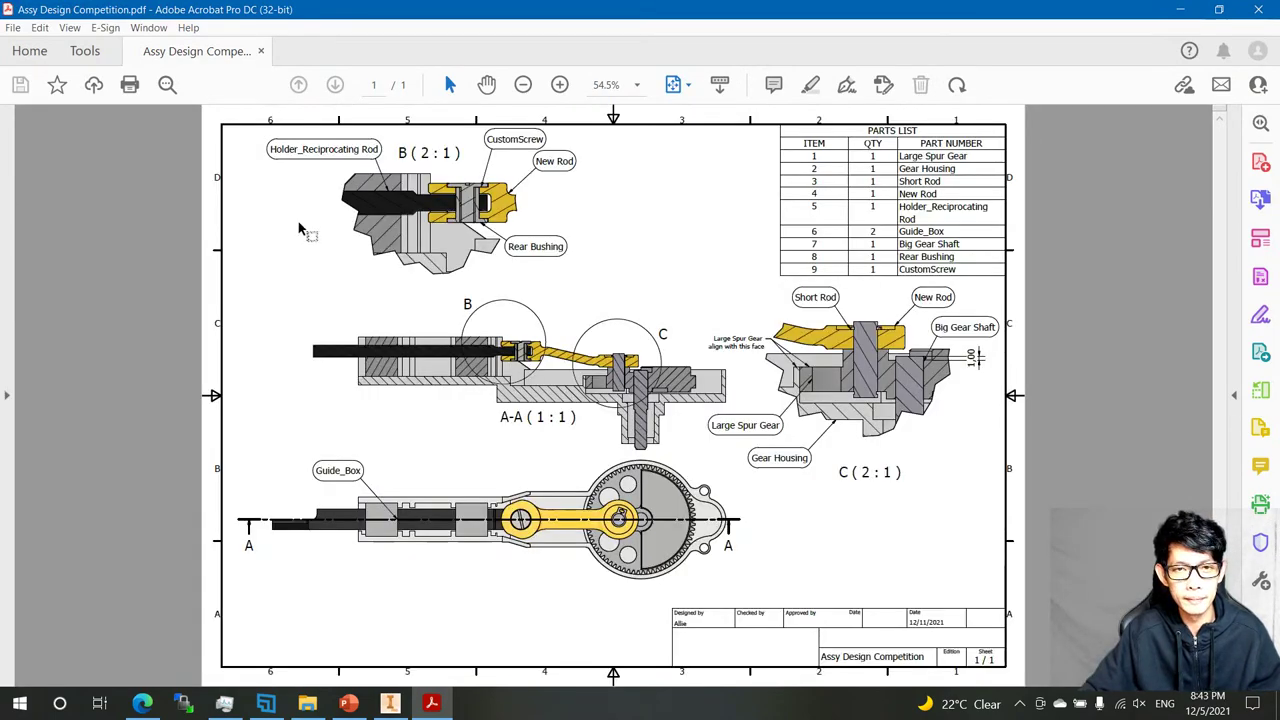
{"action": "scroll", "coordinate": [590, 328], "scroll_direction": "up", "scroll_amount": 2, "text": "ctrl"}
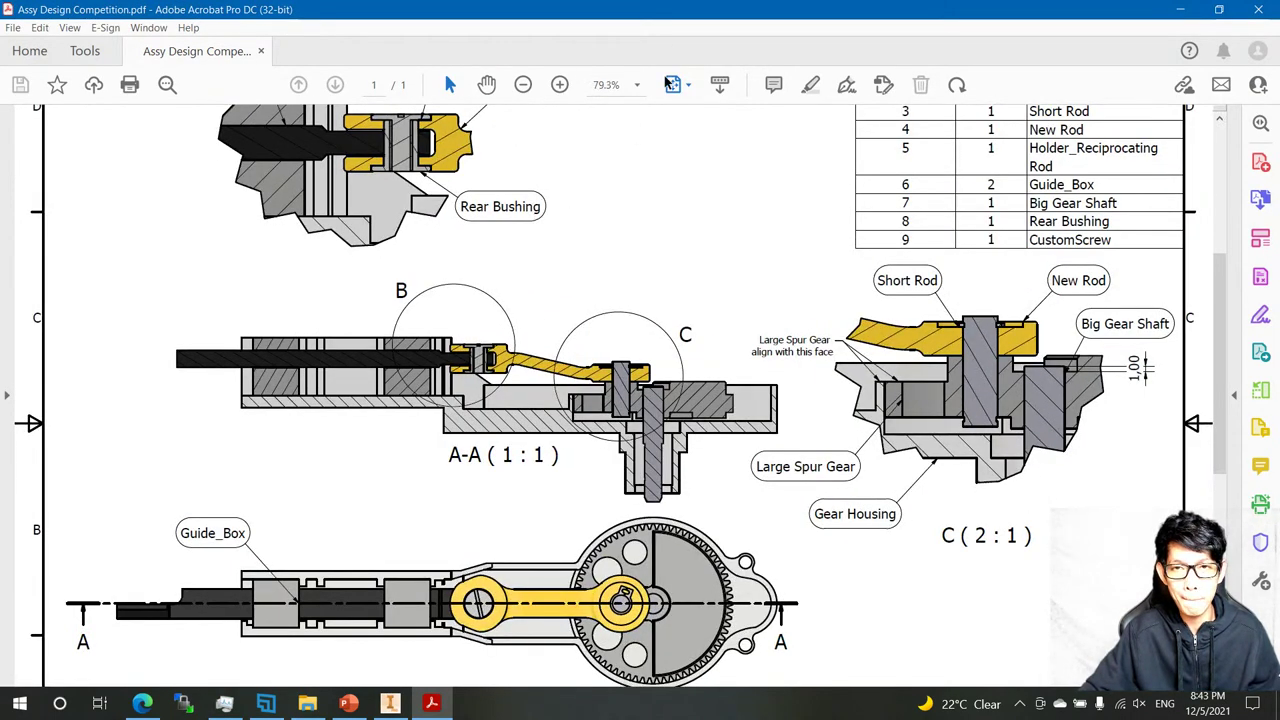
Restore the assembly drawing to a smaller window, move it clear of the modelling area and switch back to Inventor.
{"action": "double_click", "coordinate": [670, 9]}
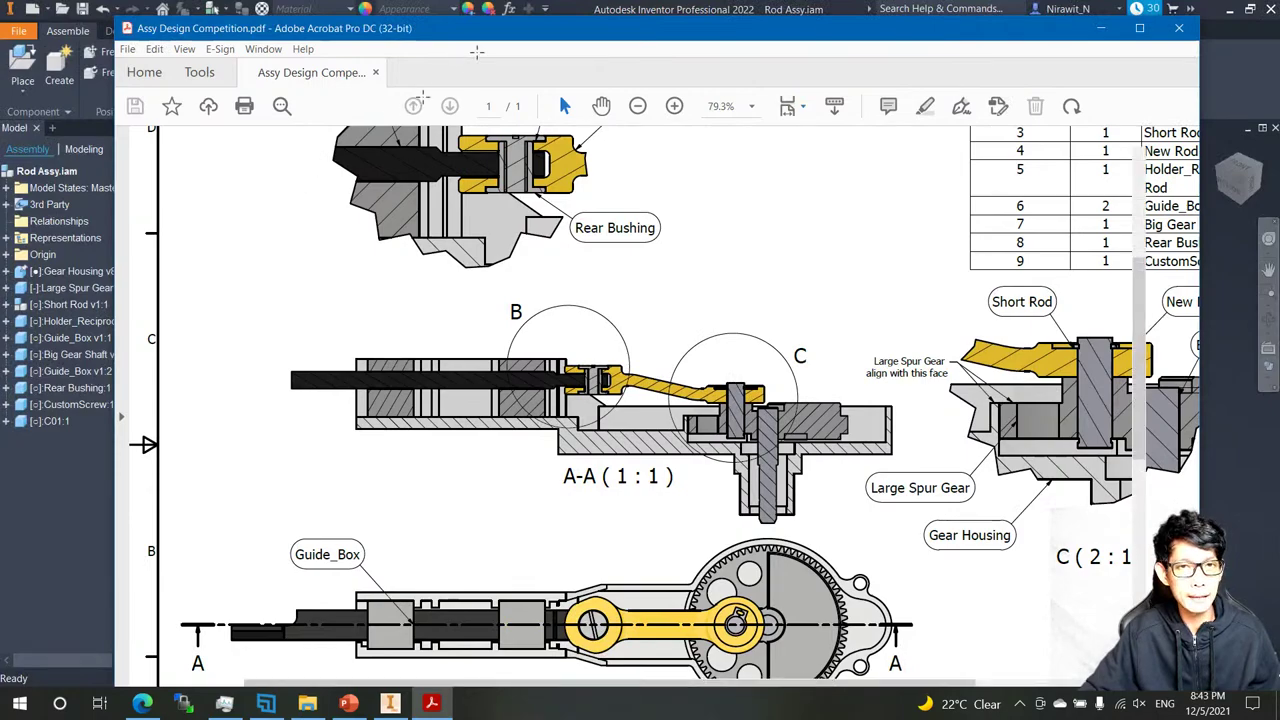
{"action": "key", "text": "alt+Tab"}
{"action": "left_click", "coordinate": [517, 31]}
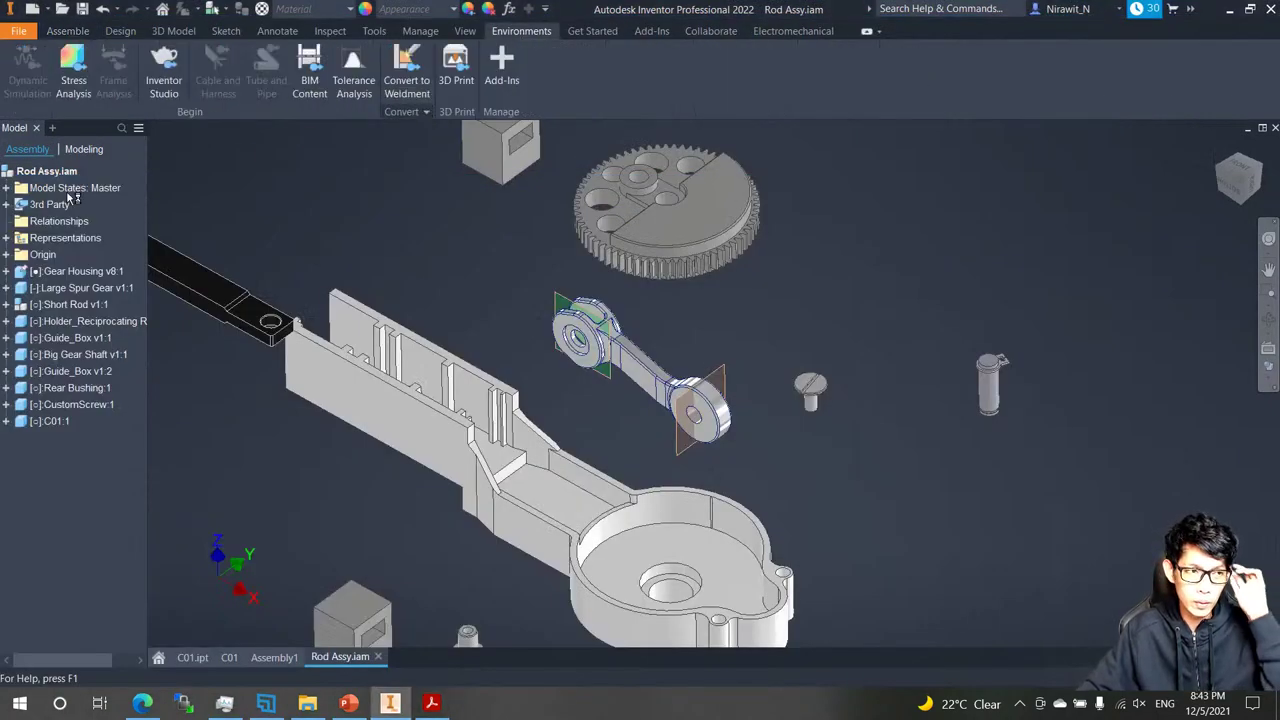
{"action": "key", "text": "alt+Tab"}
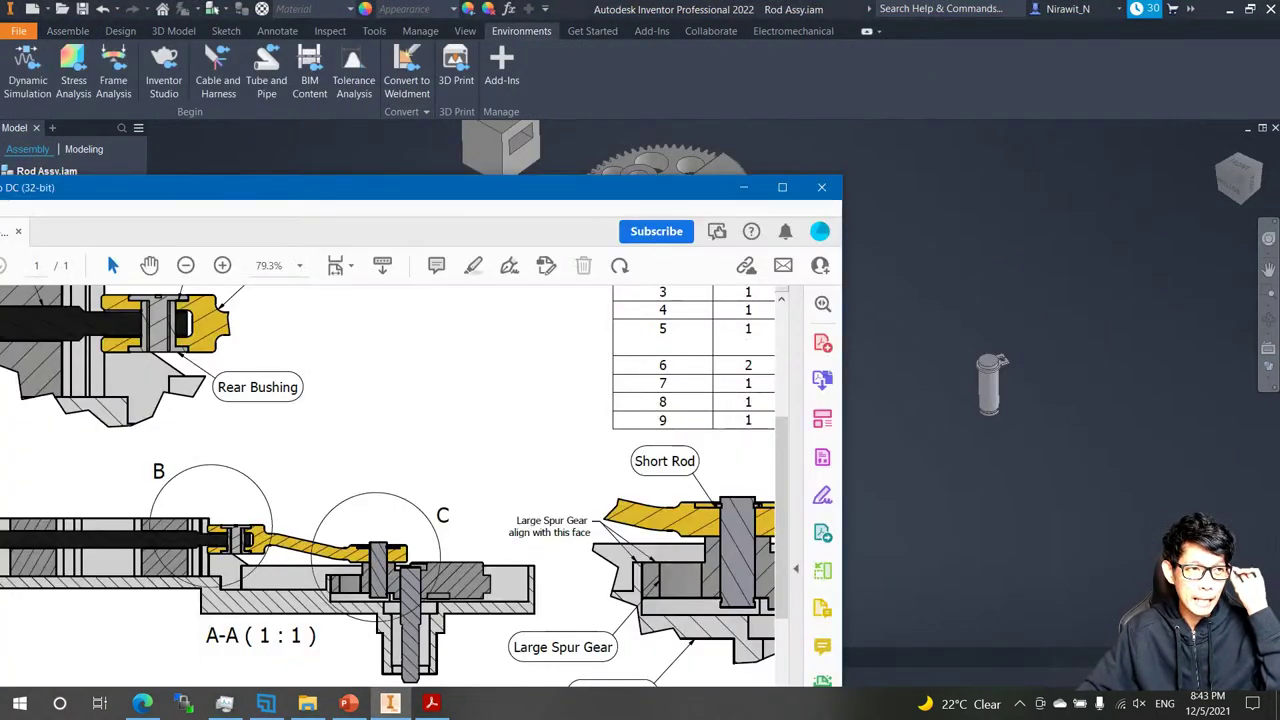
{"action": "left_click_drag", "start_coordinate": [640, 185], "coordinate": [160, 124]}
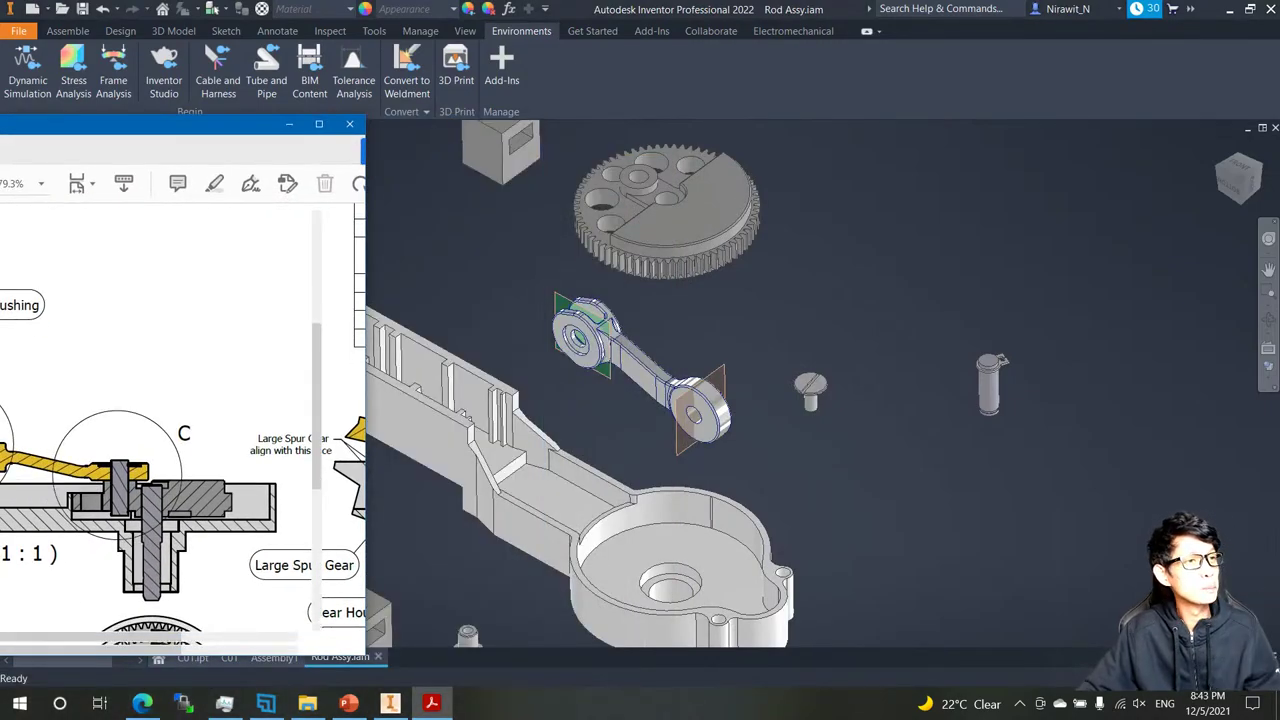
{"action": "key", "text": "alt+Tab"}
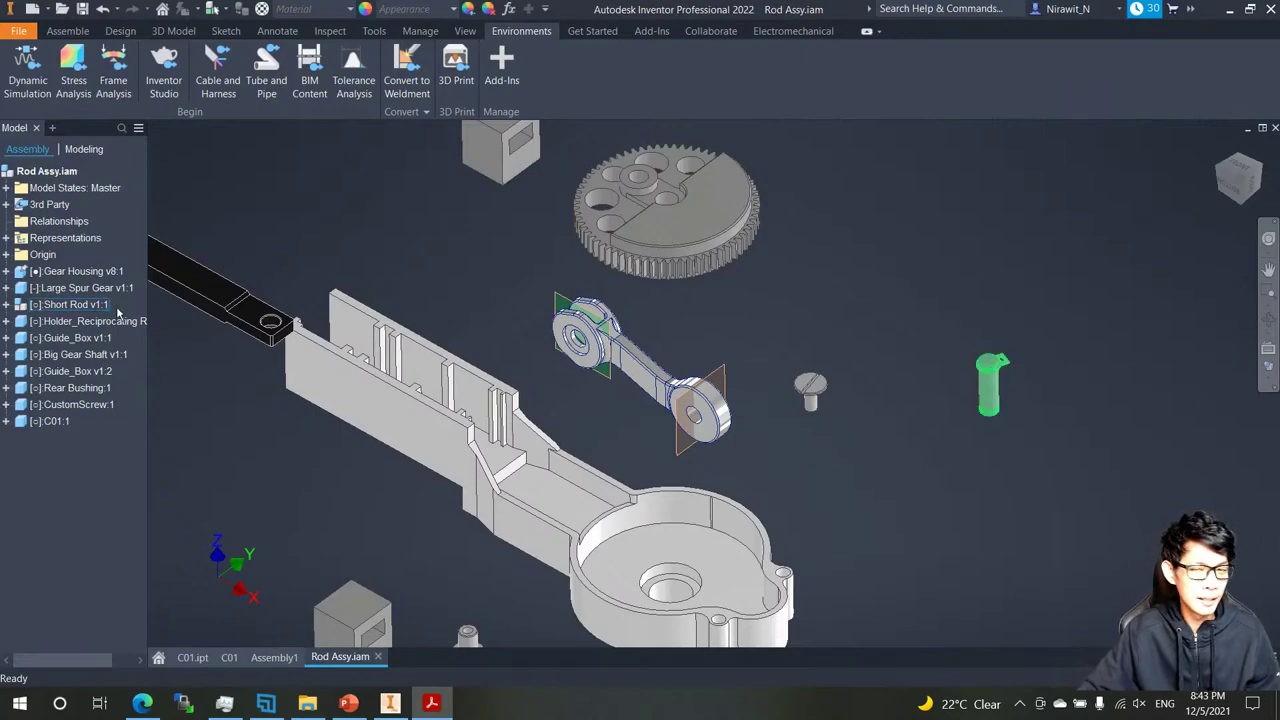
Change the appearance of the C01 rod to Canary.
{"action": "left_click", "coordinate": [581, 391]}
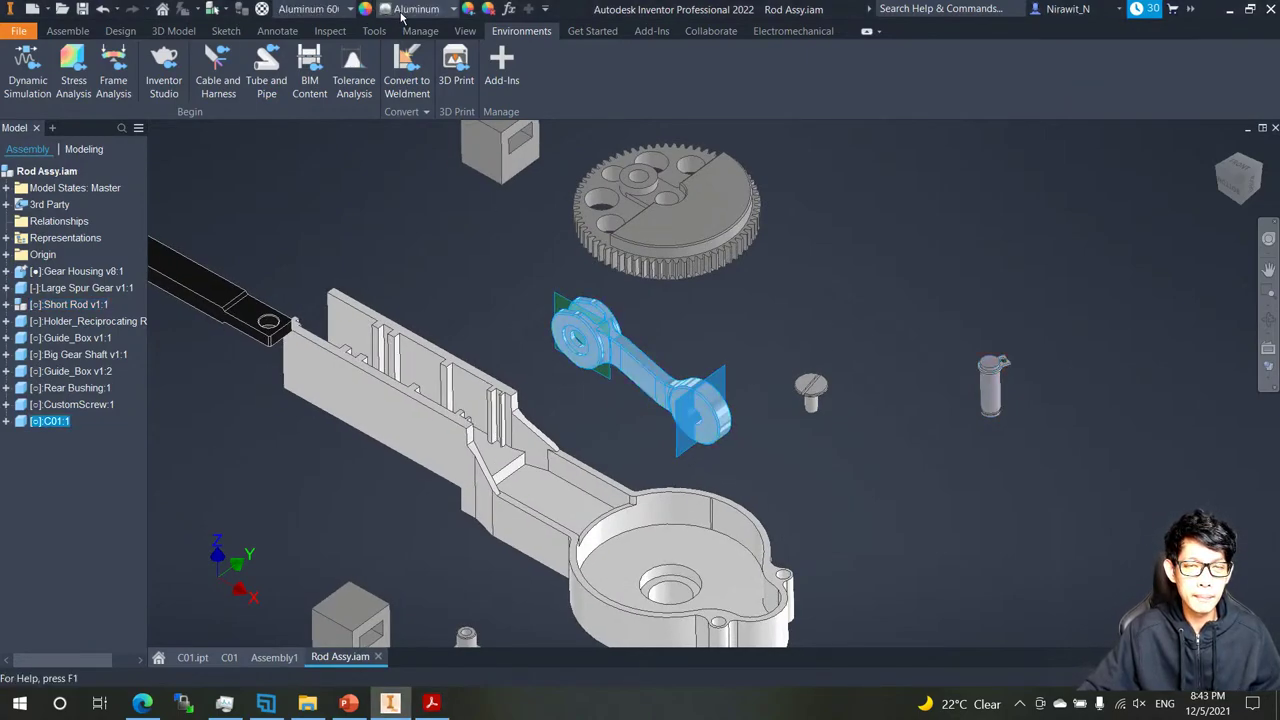
{"action": "left_click", "coordinate": [420, 10]}
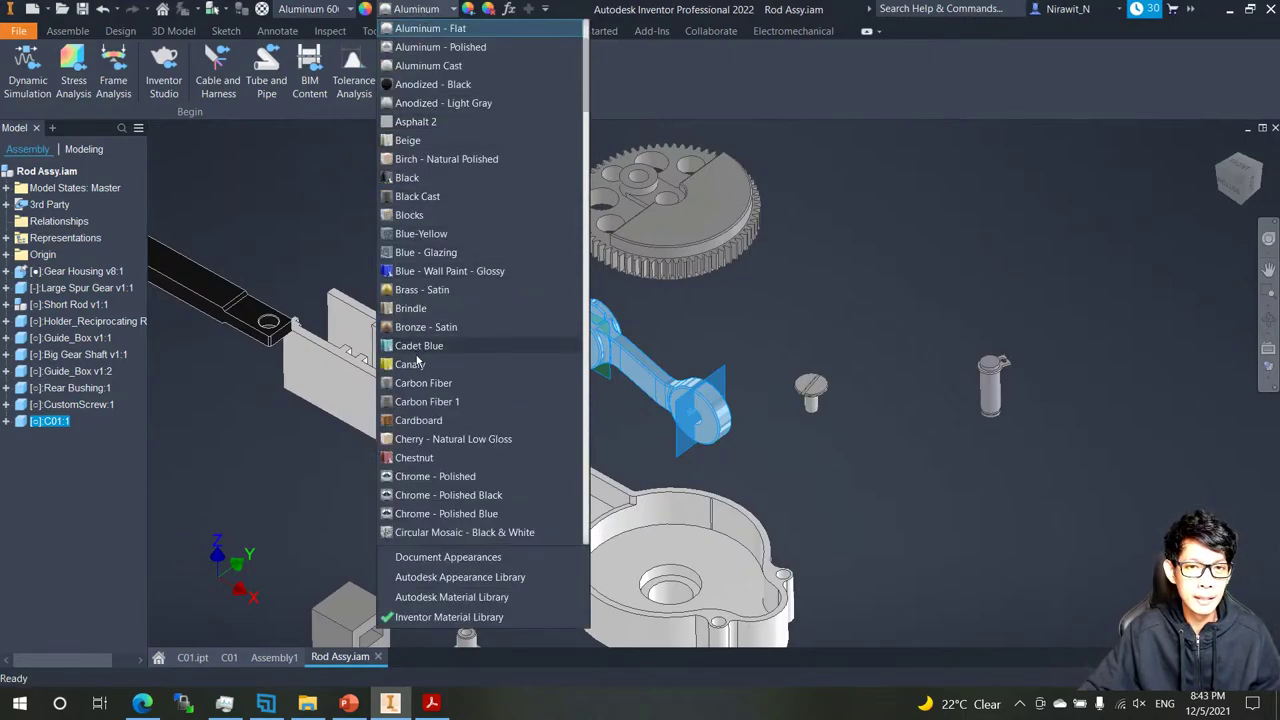
{"action": "left_click", "coordinate": [422, 373]}
{"action": "left_click", "coordinate": [553, 292]}
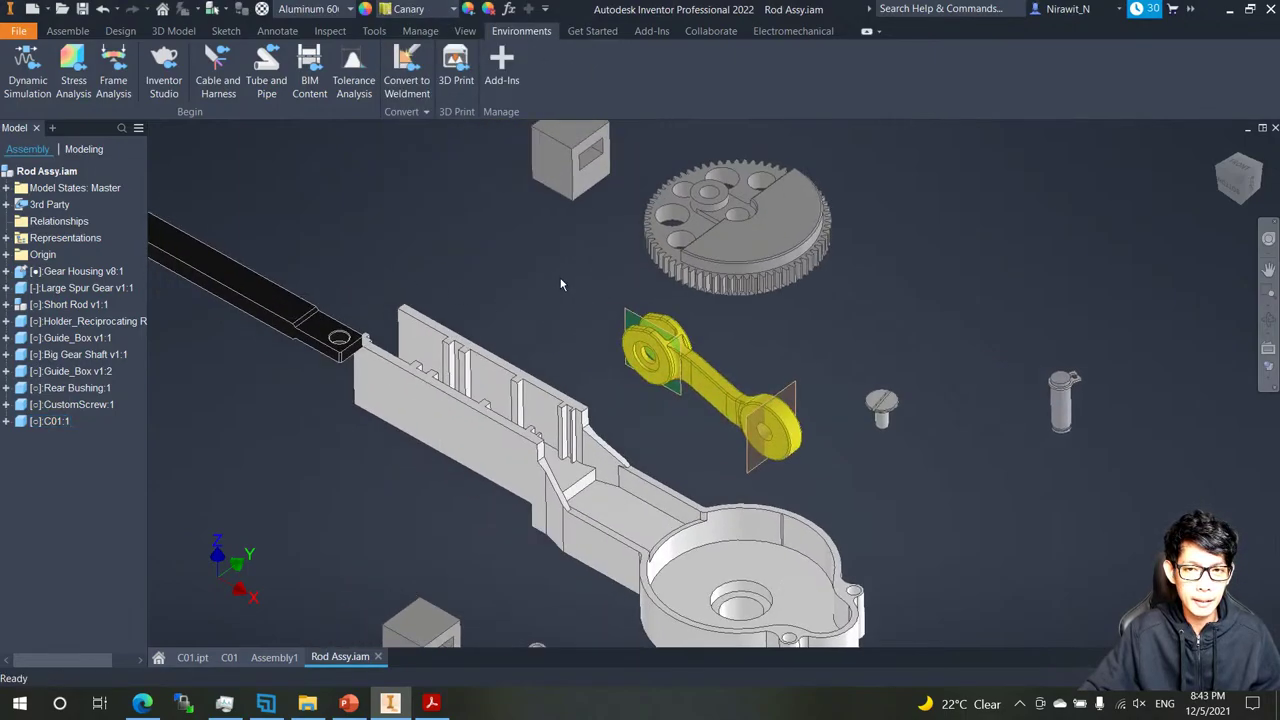
{"action": "scroll", "coordinate": [550, 292], "scroll_direction": "down", "scroll_amount": 2}
{"action": "scroll", "coordinate": [1027, 258], "scroll_direction": "up", "scroll_amount": 1}
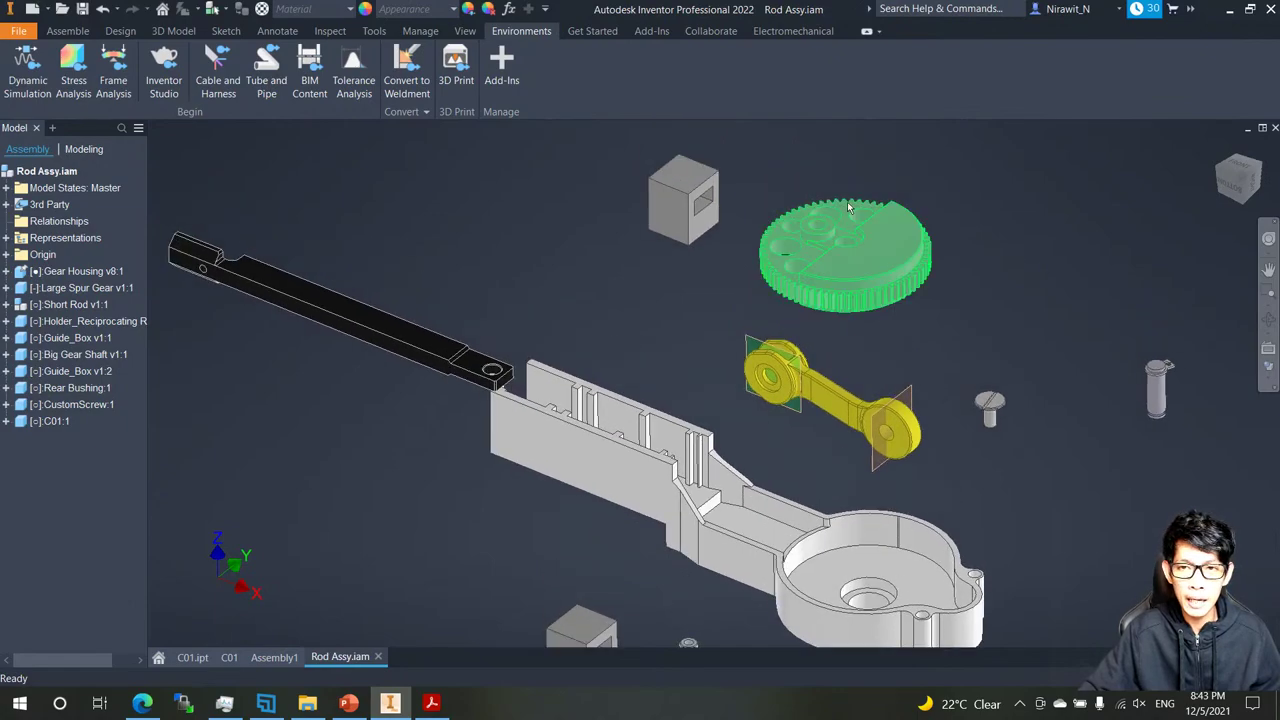
Mate the axis of the Large Spur Gear's centre hole to the axis of the Gear Housing's central bore with 0 mm offset.
{"action": "left_click", "coordinate": [67, 30]}
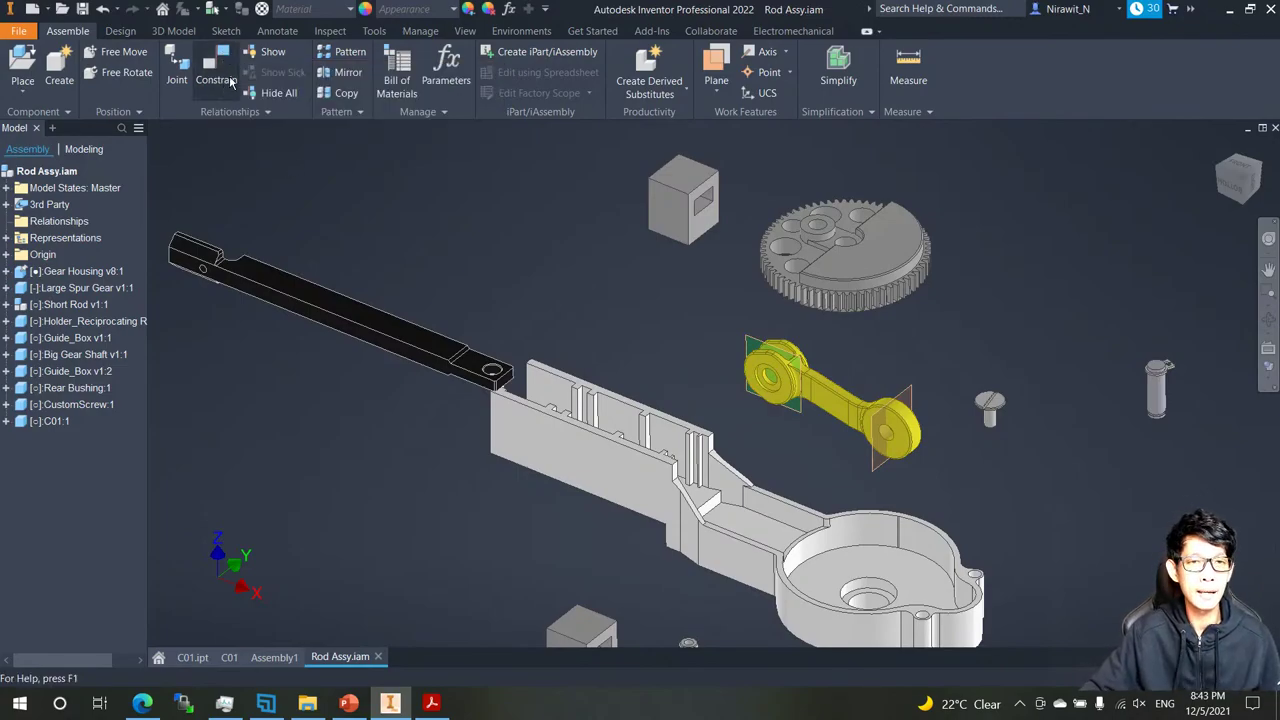
{"action": "key", "text": "c"}
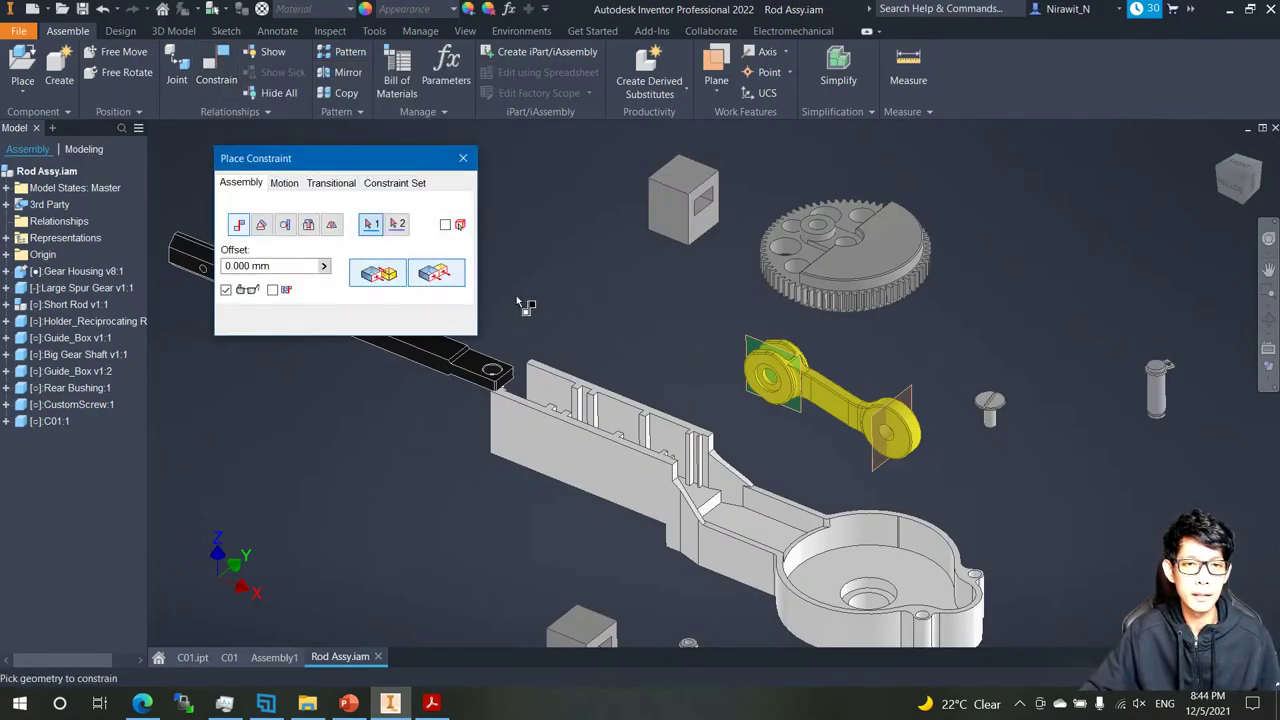
{"action": "scroll", "coordinate": [858, 245], "scroll_direction": "up", "scroll_amount": 2}
{"action": "scroll", "coordinate": [858, 245], "scroll_direction": "up", "scroll_amount": 3}
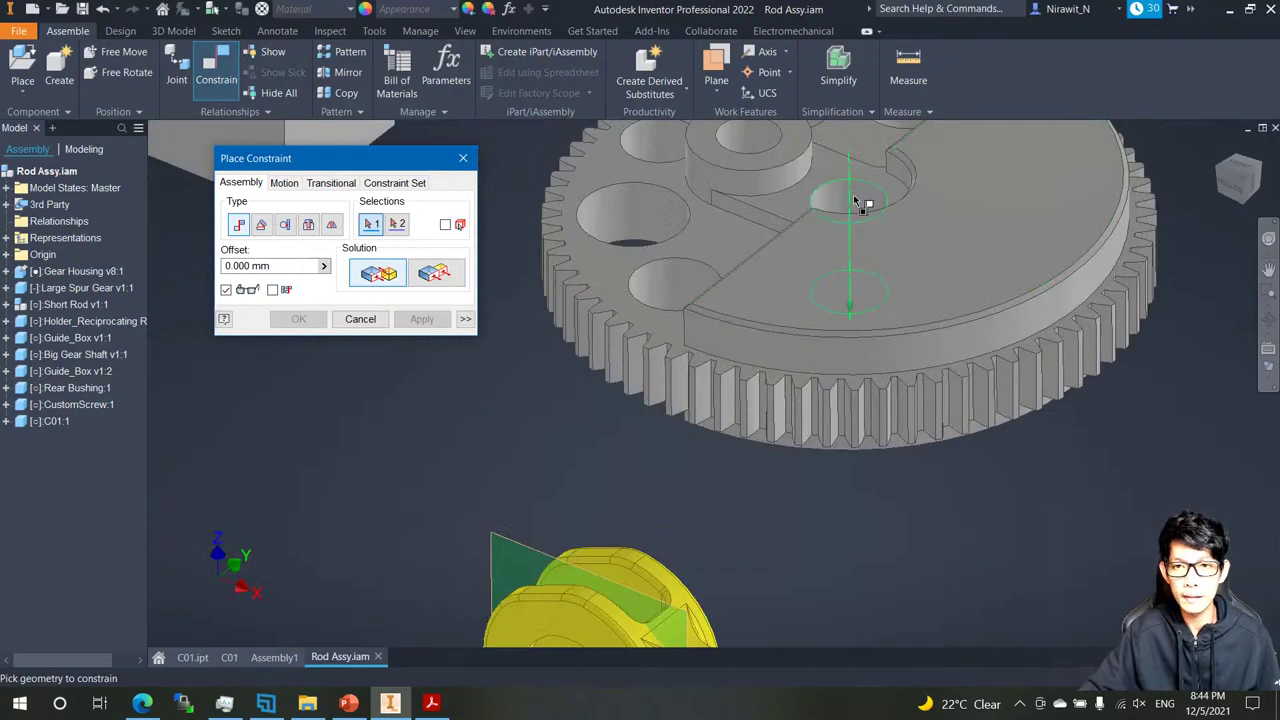
{"action": "left_click", "coordinate": [862, 197]}
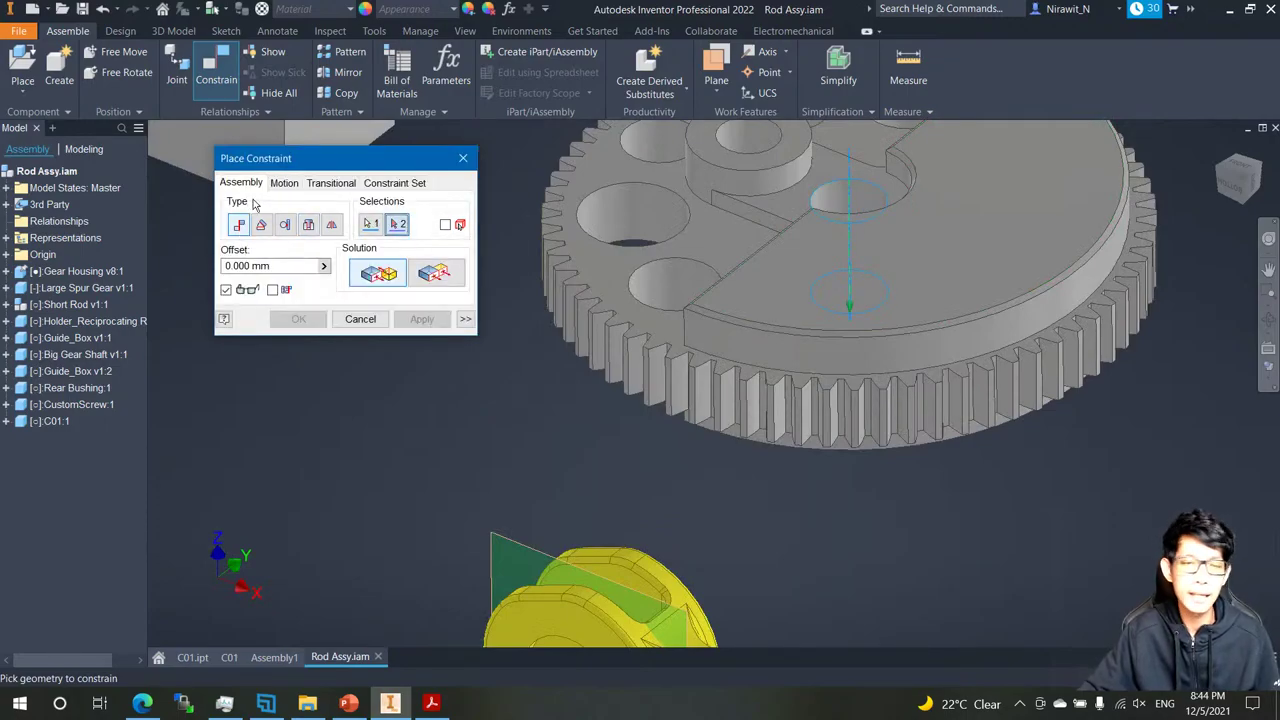
{"action": "scroll", "coordinate": [878, 455], "scroll_direction": "down", "scroll_amount": 4}
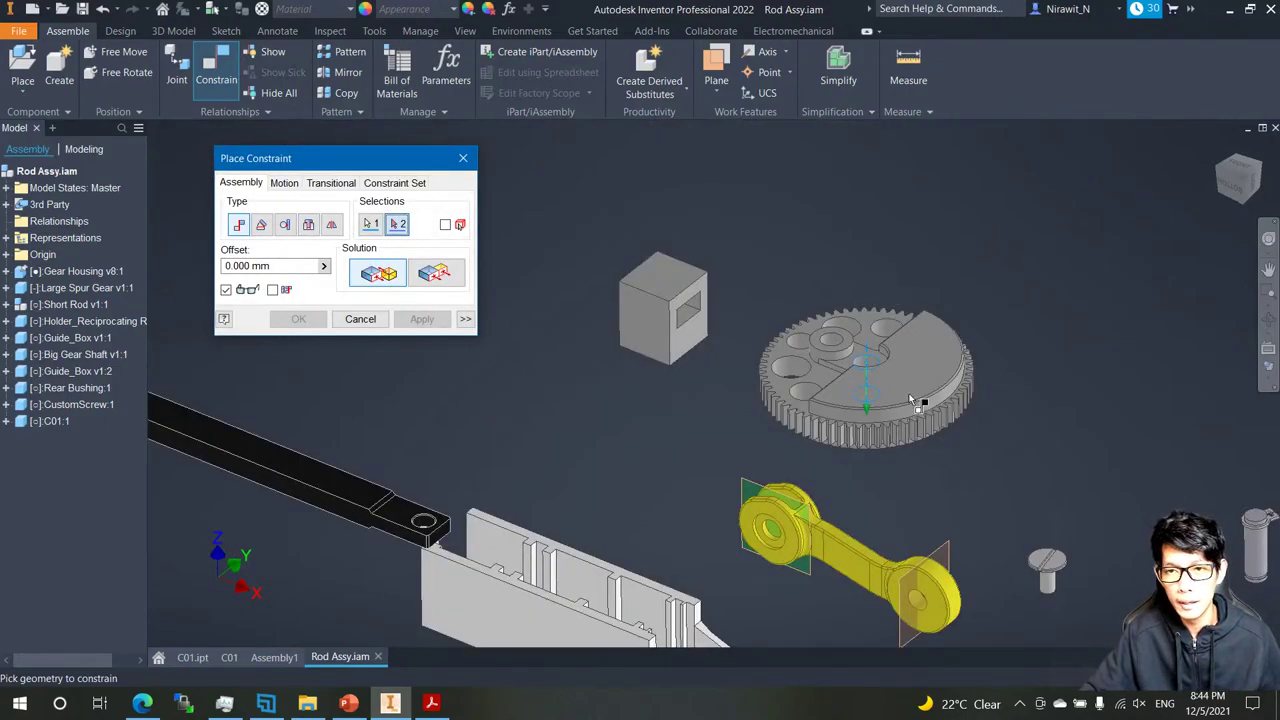
{"action": "scroll", "coordinate": [889, 384], "scroll_direction": "up", "scroll_amount": 5}
{"action": "middle_click_drag", "start_coordinate": [889, 380], "coordinate": [870, 305]}
{"action": "scroll", "coordinate": [793, 280], "scroll_direction": "down", "scroll_amount": 3}
{"action": "middle_click_drag", "start_coordinate": [895, 436], "coordinate": [798, 382]}
{"action": "scroll", "coordinate": [757, 414], "scroll_direction": "down", "scroll_amount": 1}
{"action": "middle_click_drag", "start_coordinate": [790, 620], "coordinate": [777, 400]}
{"action": "scroll", "coordinate": [777, 426], "scroll_direction": "up", "scroll_amount": 1}
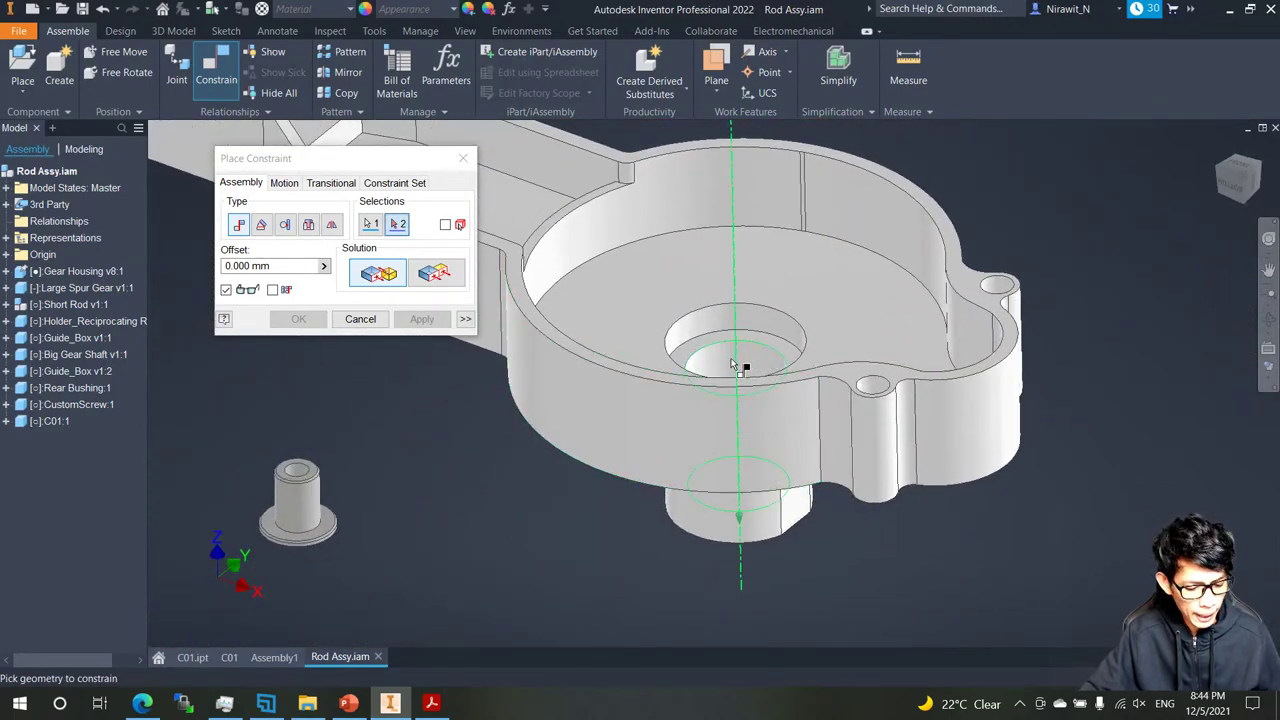
{"action": "key", "text": "ctrl+1"}
{"action": "left_click", "coordinate": [631, 277]}
{"action": "left_click", "coordinate": [626, 65]}
{"action": "left_click_drag", "start_coordinate": [632, 115], "coordinate": [632, 136]}
{"action": "left_click_drag", "start_coordinate": [627, 165], "coordinate": [629, 195]}
{"action": "left_click_drag", "start_coordinate": [628, 212], "coordinate": [614, 277]}
{"action": "left_click_drag", "start_coordinate": [615, 304], "coordinate": [620, 321]}
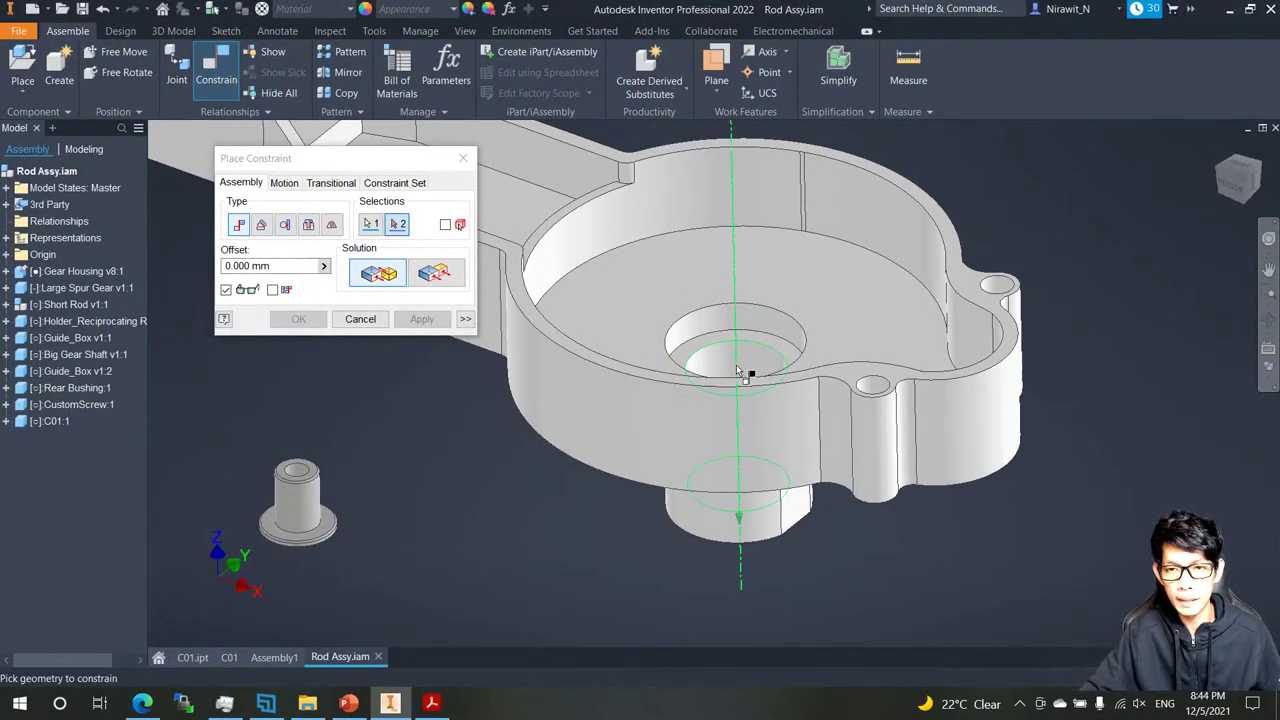
{"action": "left_click", "coordinate": [738, 372]}
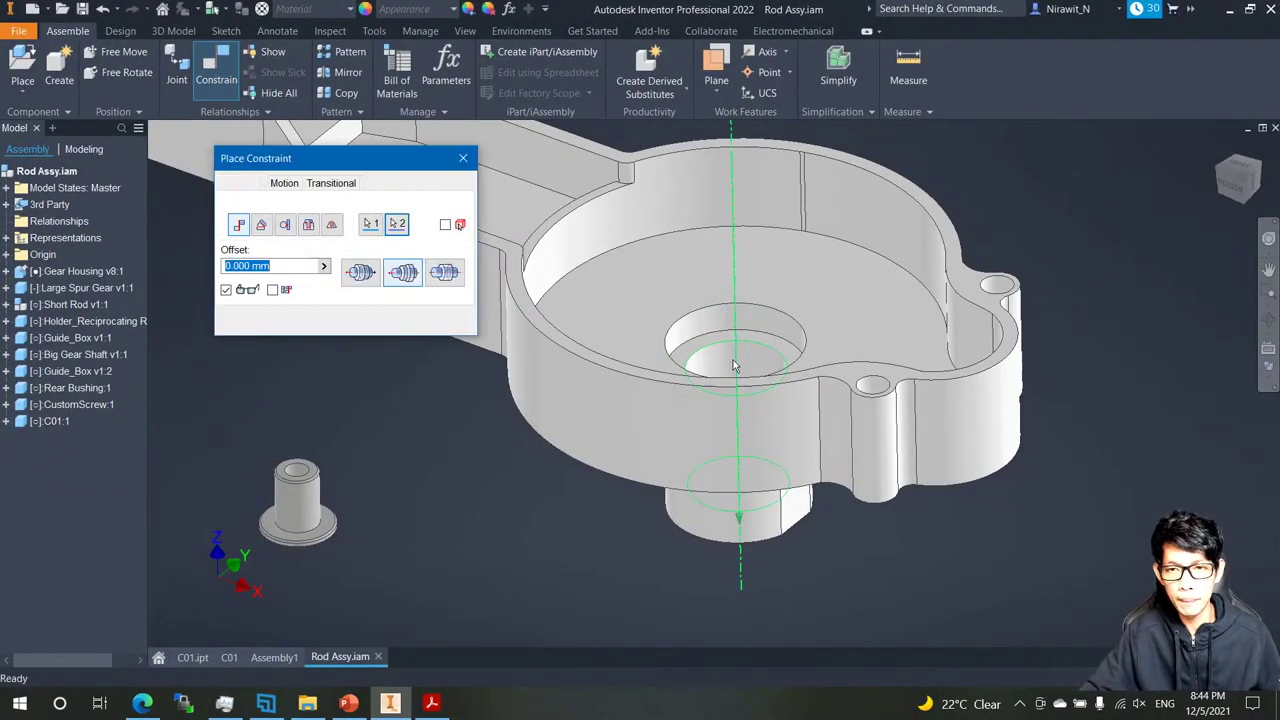
{"action": "left_click", "coordinate": [298, 318]}
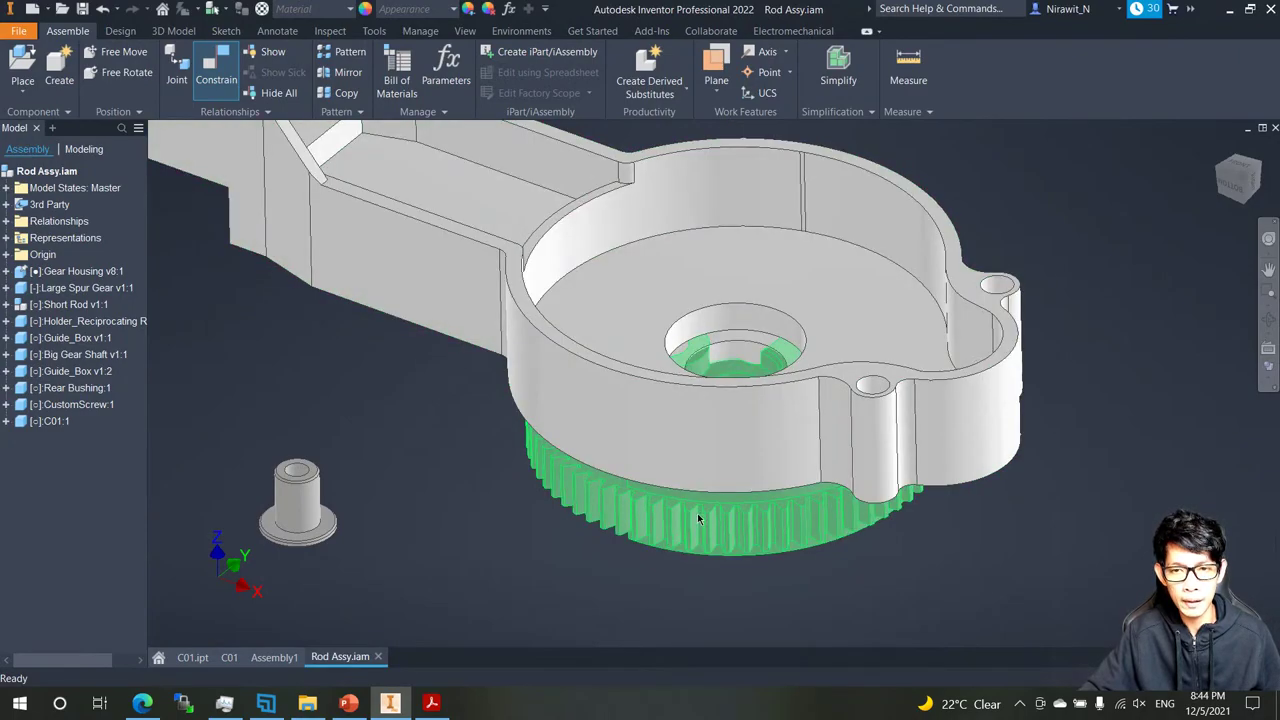
Move the Large Spur Gear along its constrained axis until it sits above the Gear Housing's circular recess.
{"action": "left_click_drag", "start_coordinate": [697, 513], "coordinate": [701, 209]}
{"action": "scroll", "coordinate": [797, 386], "scroll_direction": "down", "scroll_amount": 1}
{"action": "middle_click_drag", "start_coordinate": [833, 165], "coordinate": [822, 385]}
{"action": "scroll", "coordinate": [822, 381], "scroll_direction": "down", "scroll_amount": 1}
{"action": "left_click_drag", "start_coordinate": [725, 334], "coordinate": [555, 231]}
{"action": "middle_click_drag", "start_coordinate": [818, 366], "coordinate": [774, 378], "text": "shift"}
{"action": "left_click_drag", "start_coordinate": [758, 431], "coordinate": [758, 338]}
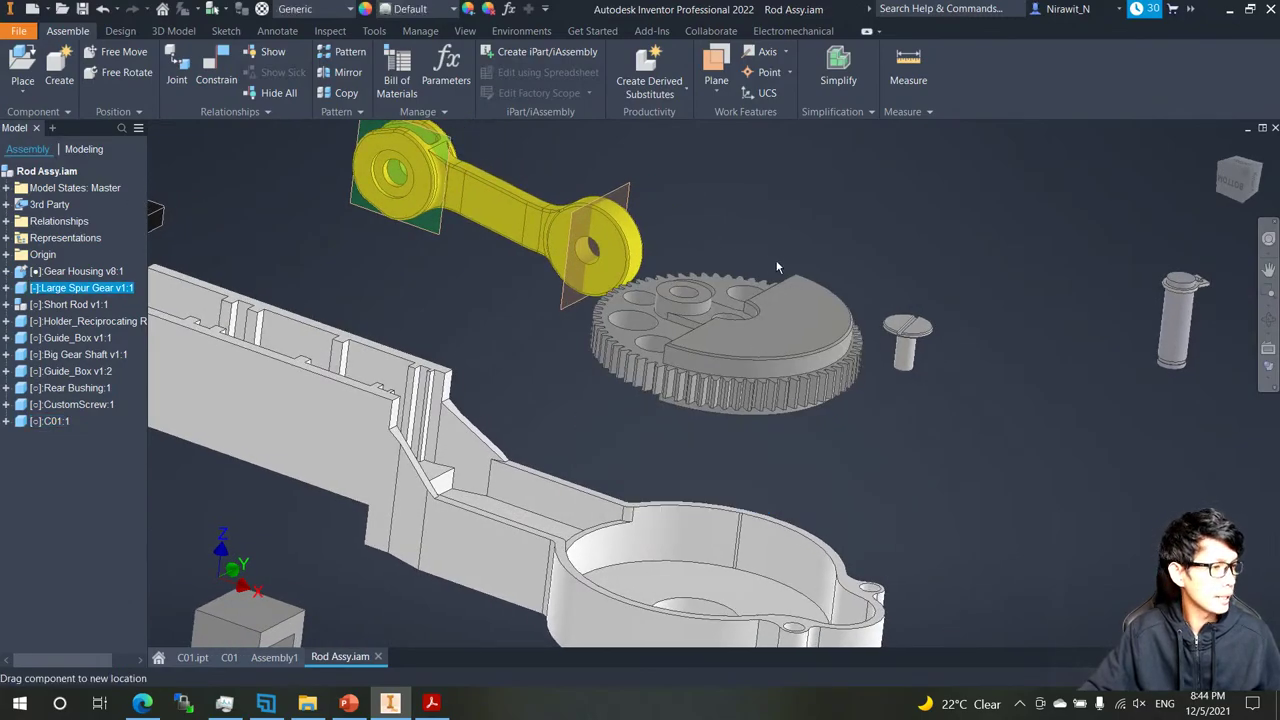
{"action": "left_click", "coordinate": [778, 263]}
{"action": "middle_click_drag", "start_coordinate": [785, 281], "coordinate": [793, 280], "text": "shift"}
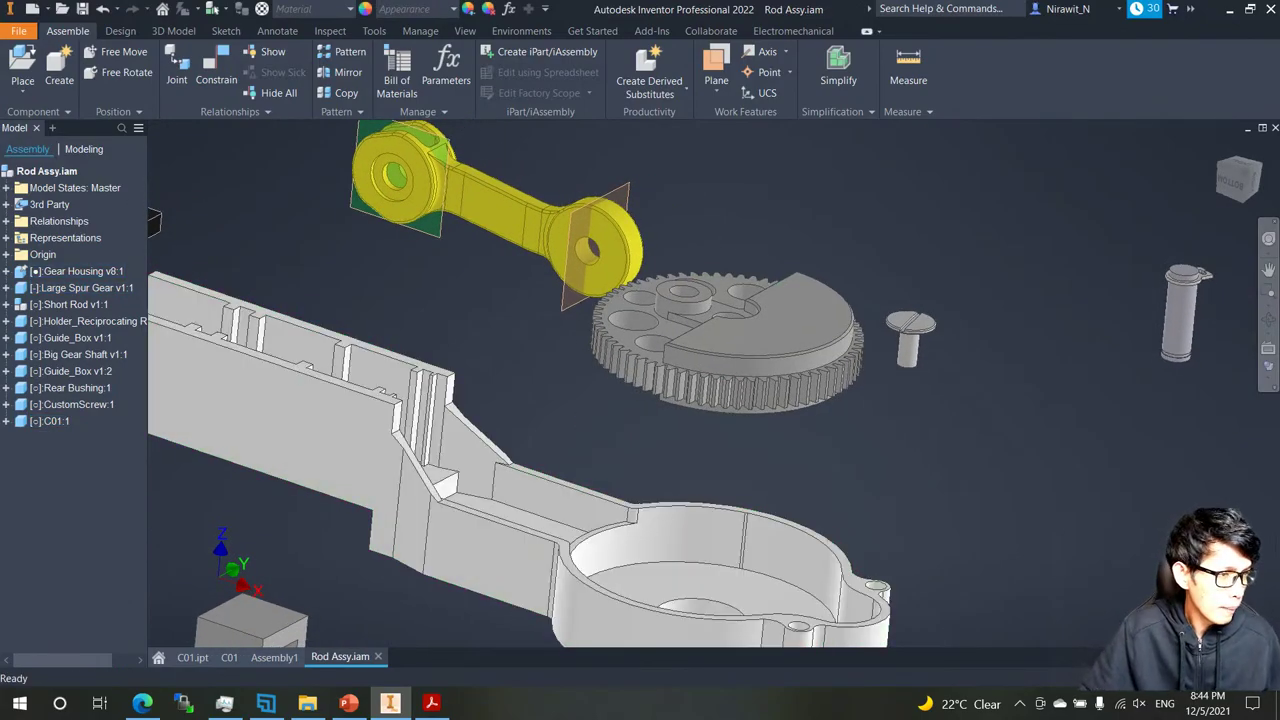
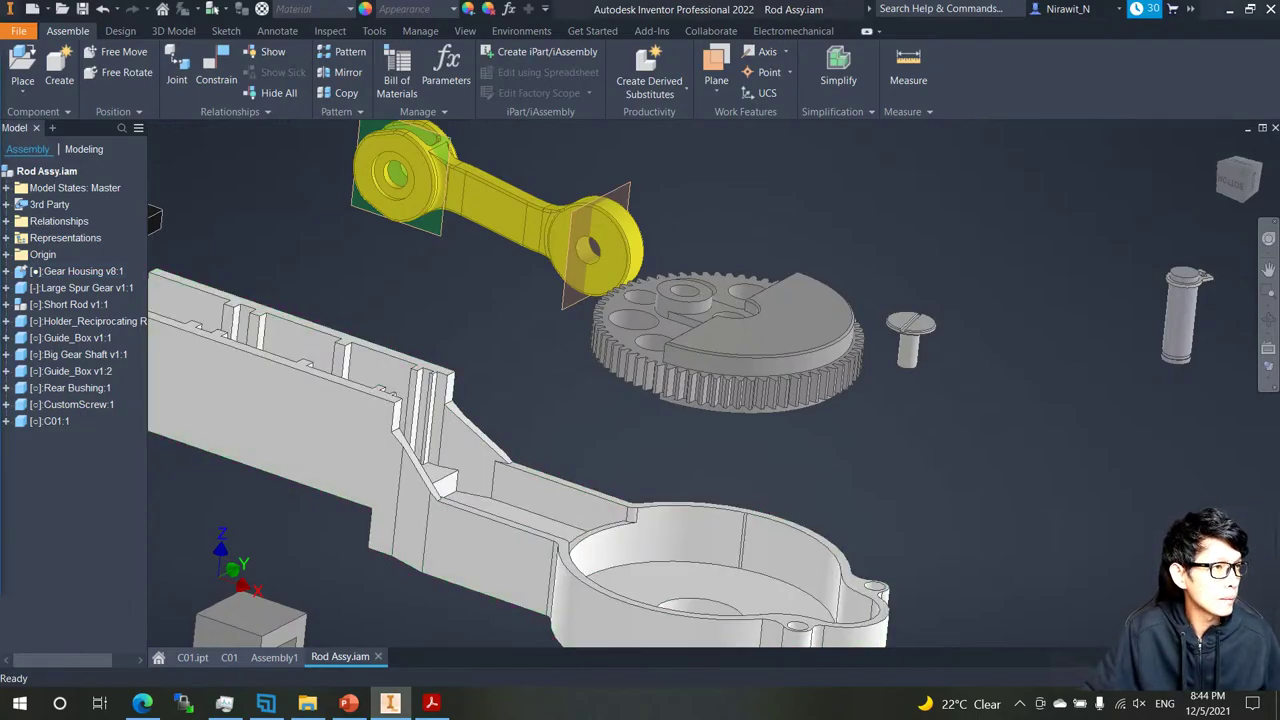
Maximize the assembly drawing and check in detail C which housing face the Large Spur Gear aligns with.
{"action": "left_click_drag", "start_coordinate": [722, 157], "coordinate": [695, 5]}
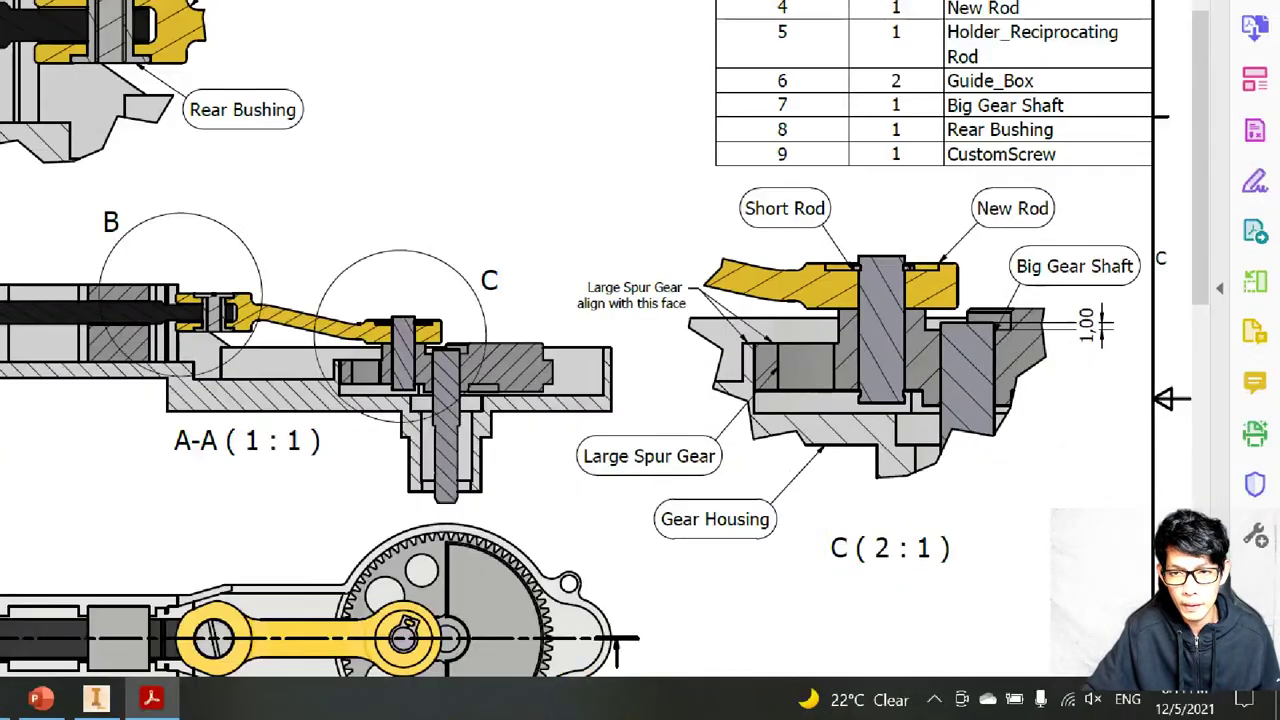
{"action": "left_click", "coordinate": [640, 366]}
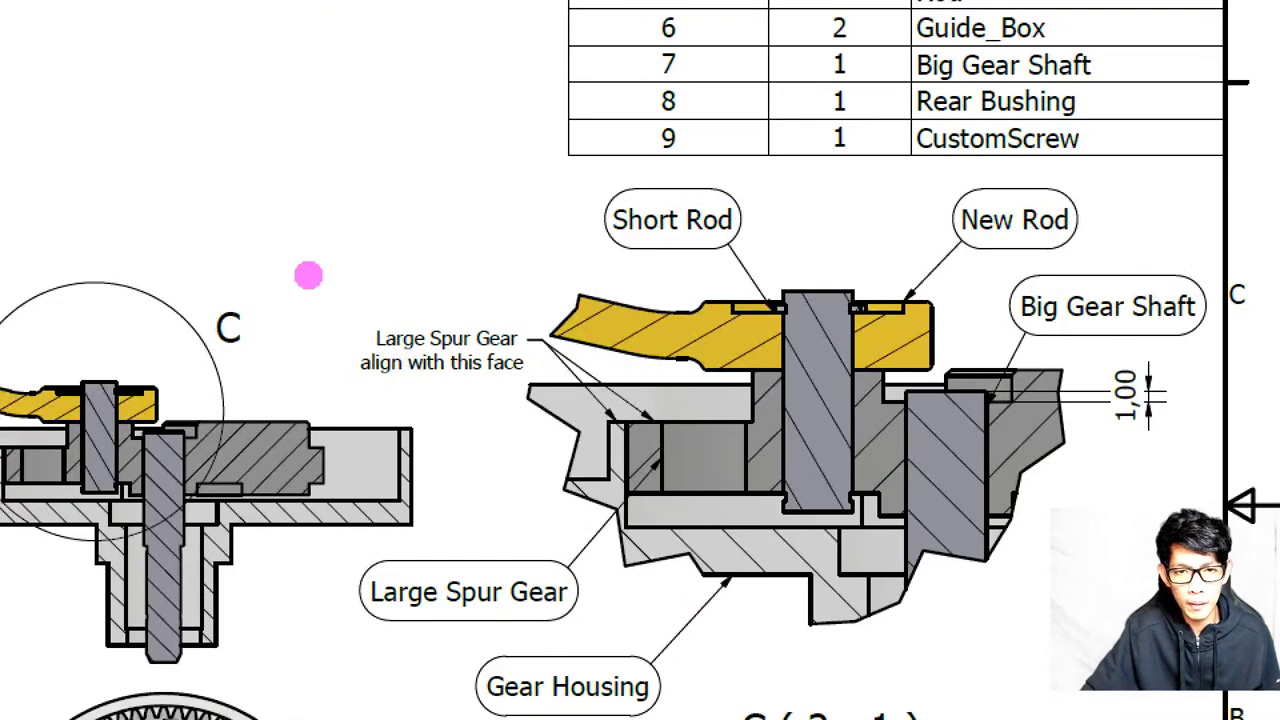
{"action": "left_click_drag", "start_coordinate": [291, 291], "coordinate": [588, 430], "text": "ctrl"}
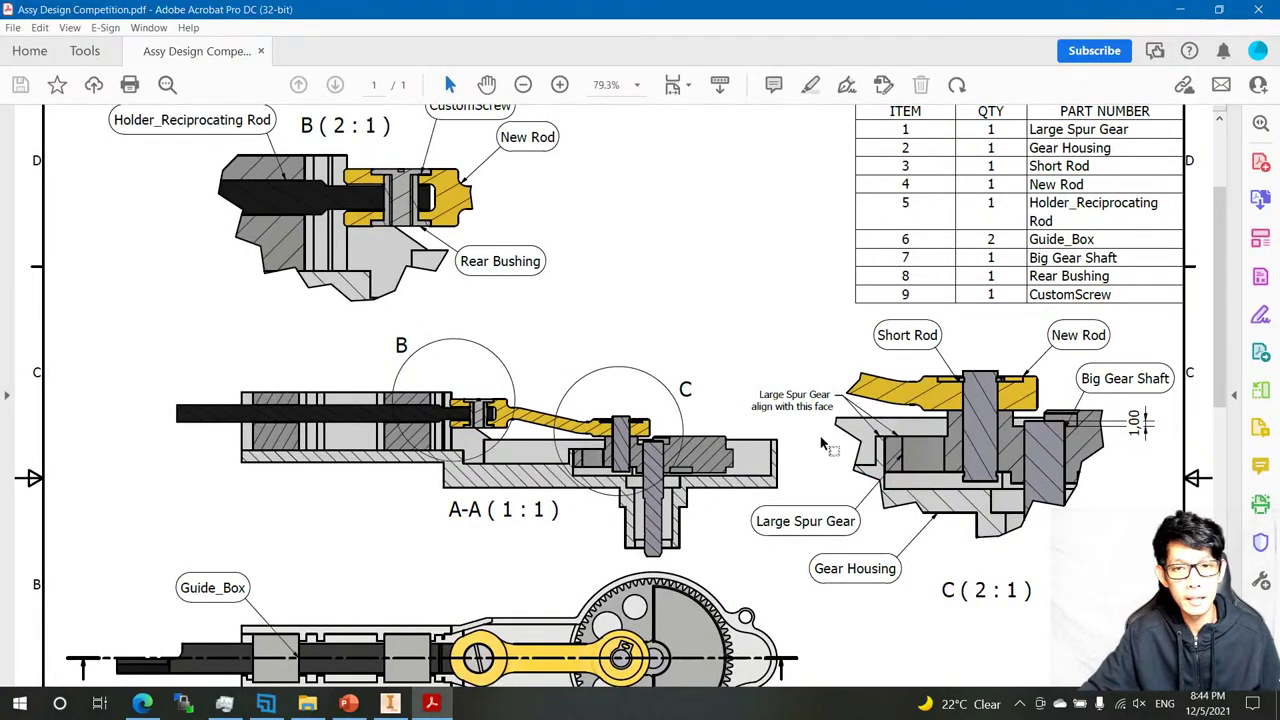
Switch to Inventor and flush the Large Spur Gear's toothed face with the Gear Housing's narrow curved ledge beside the channel, using 0 mm offset.
{"action": "left_click", "coordinate": [390, 703]}
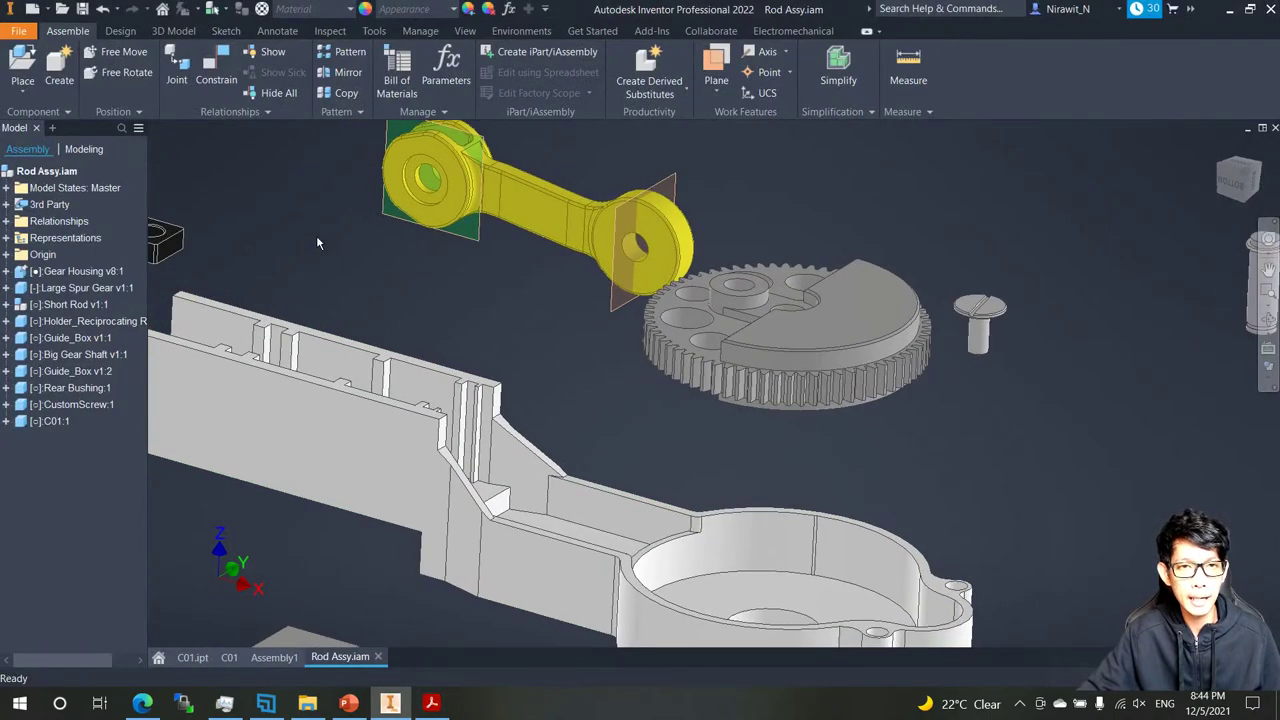
{"action": "key", "text": "c"}
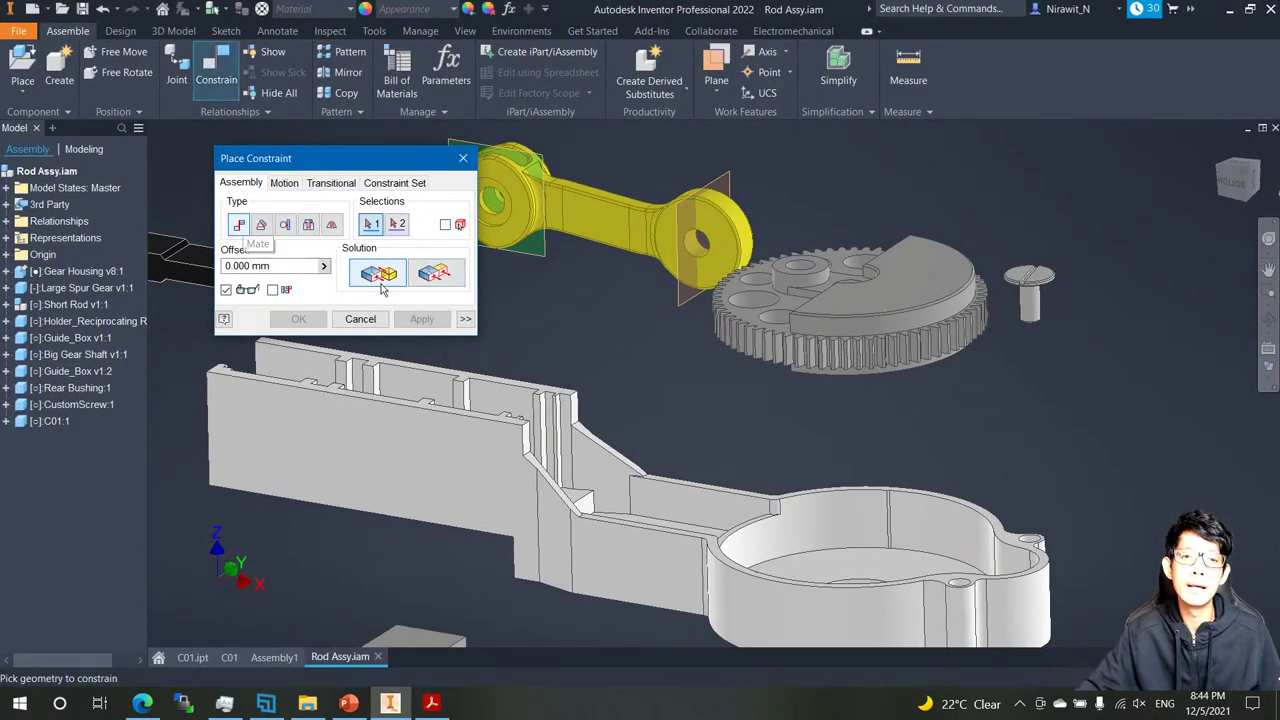
{"action": "left_click", "coordinate": [436, 274]}
{"action": "scroll", "coordinate": [775, 540], "scroll_direction": "up", "scroll_amount": 3}
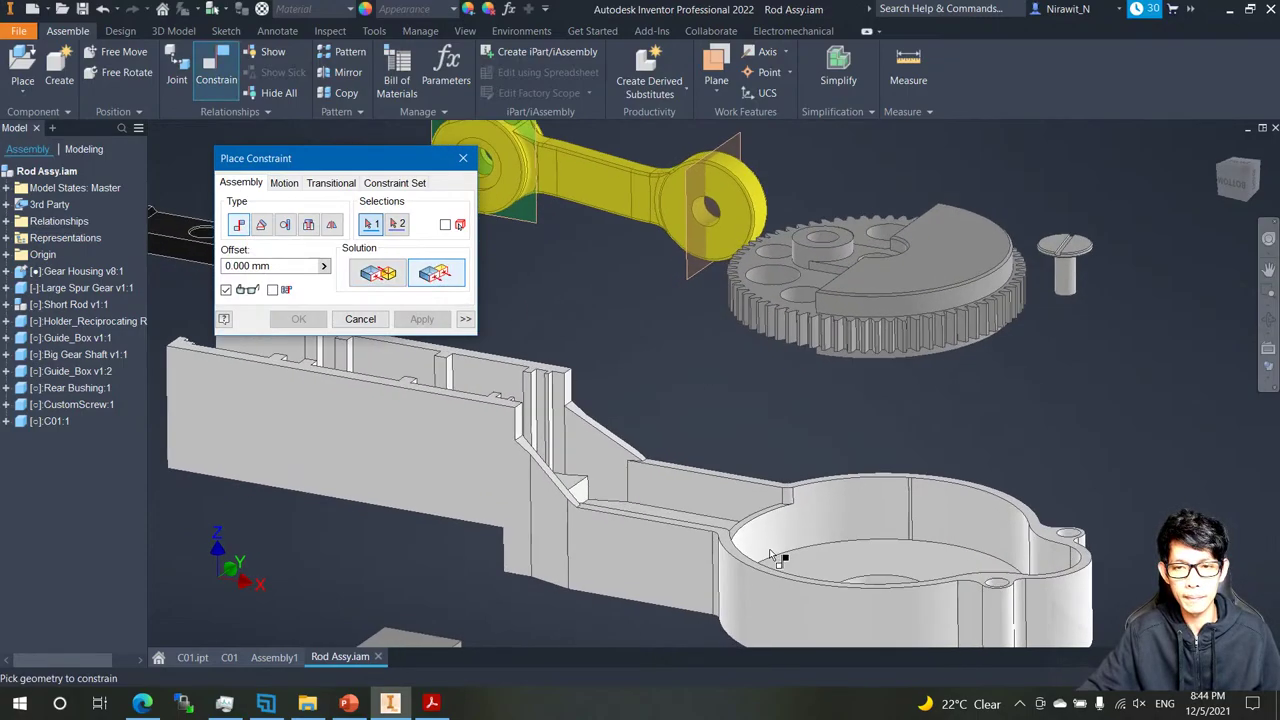
{"action": "scroll", "coordinate": [786, 538], "scroll_direction": "up", "scroll_amount": 5}
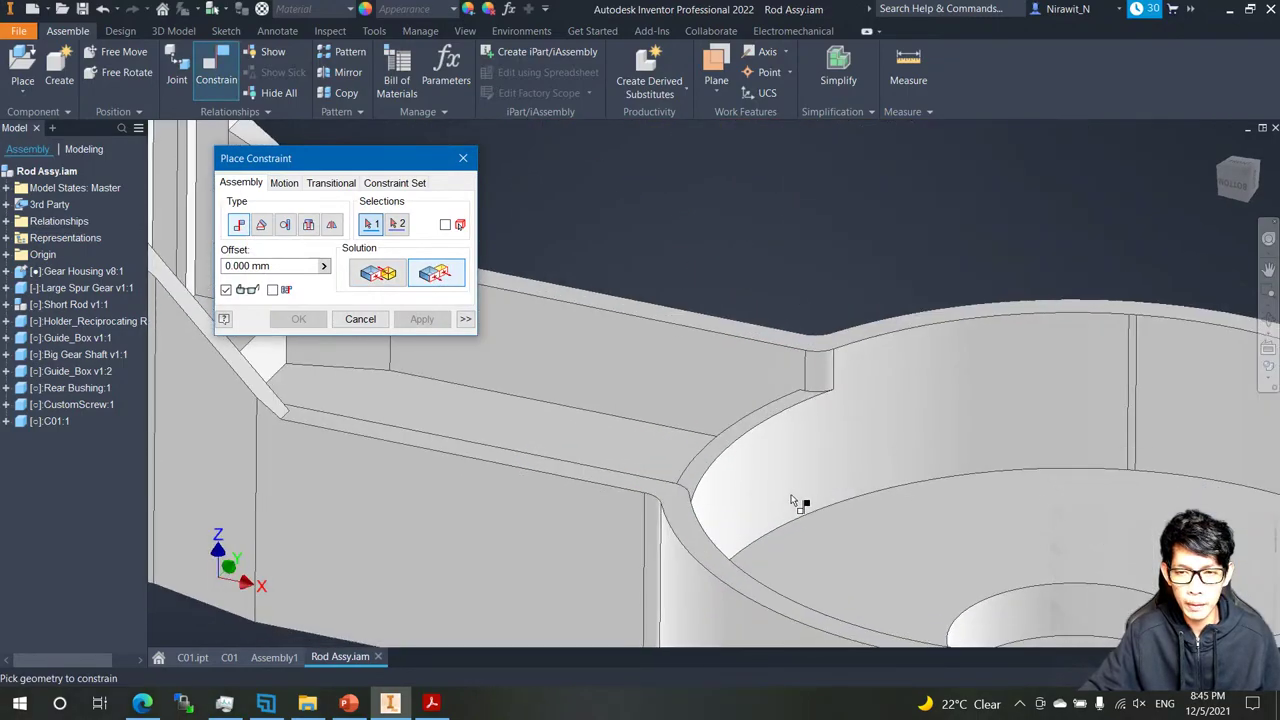
{"action": "left_click", "coordinate": [720, 412]}
{"action": "scroll", "coordinate": [737, 420], "scroll_direction": "down", "scroll_amount": 8}
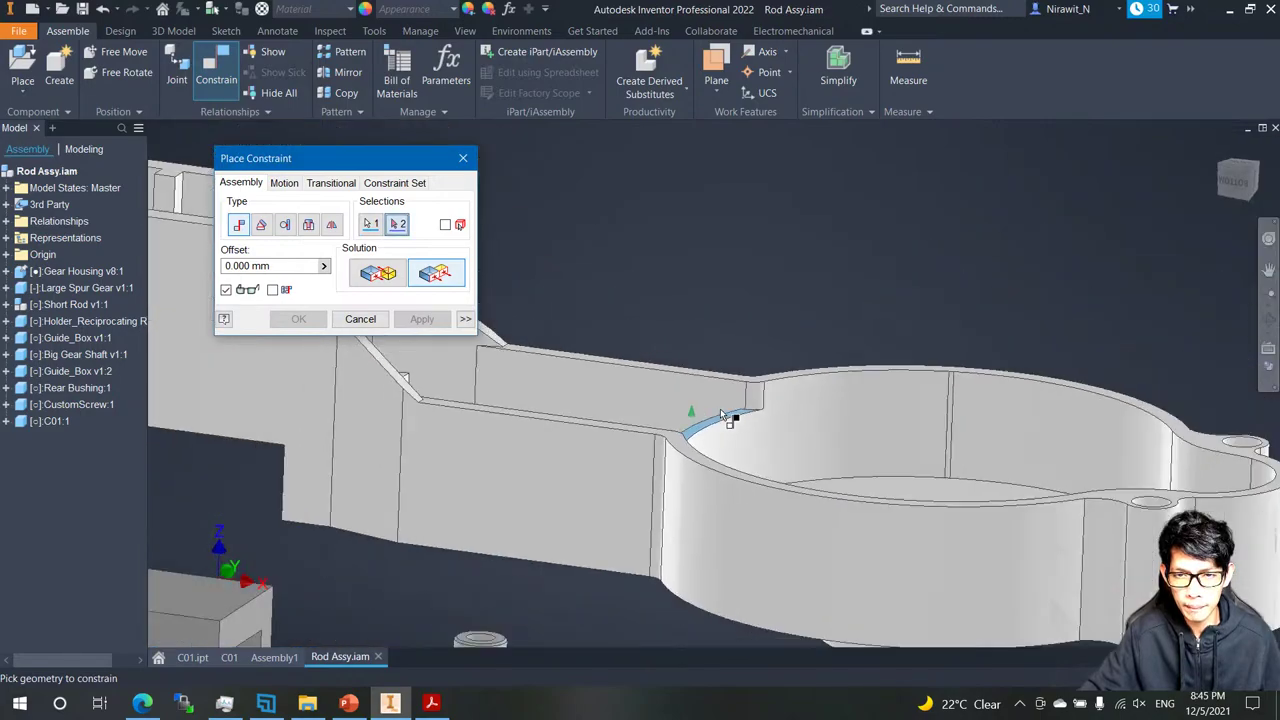
{"action": "scroll", "coordinate": [893, 395], "scroll_direction": "up", "scroll_amount": 3}
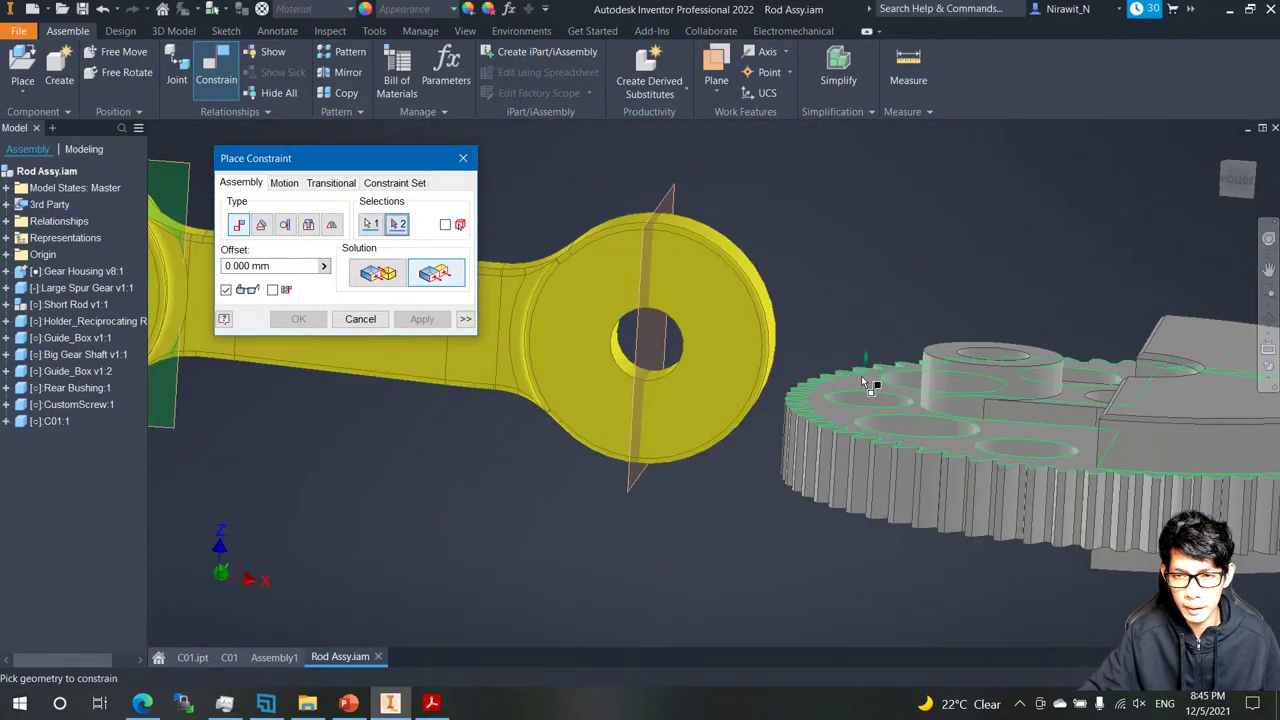
{"action": "left_click", "coordinate": [432, 703]}
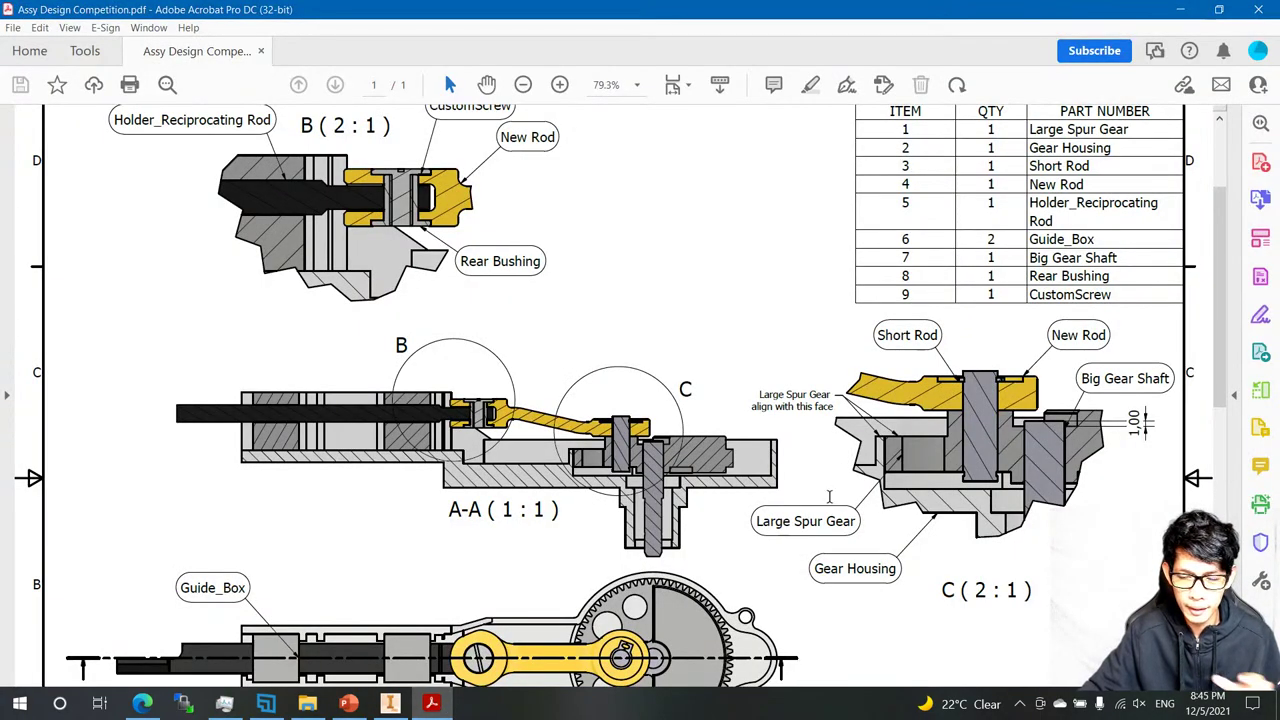
{"action": "mouse_move", "coordinate": [391, 706]}
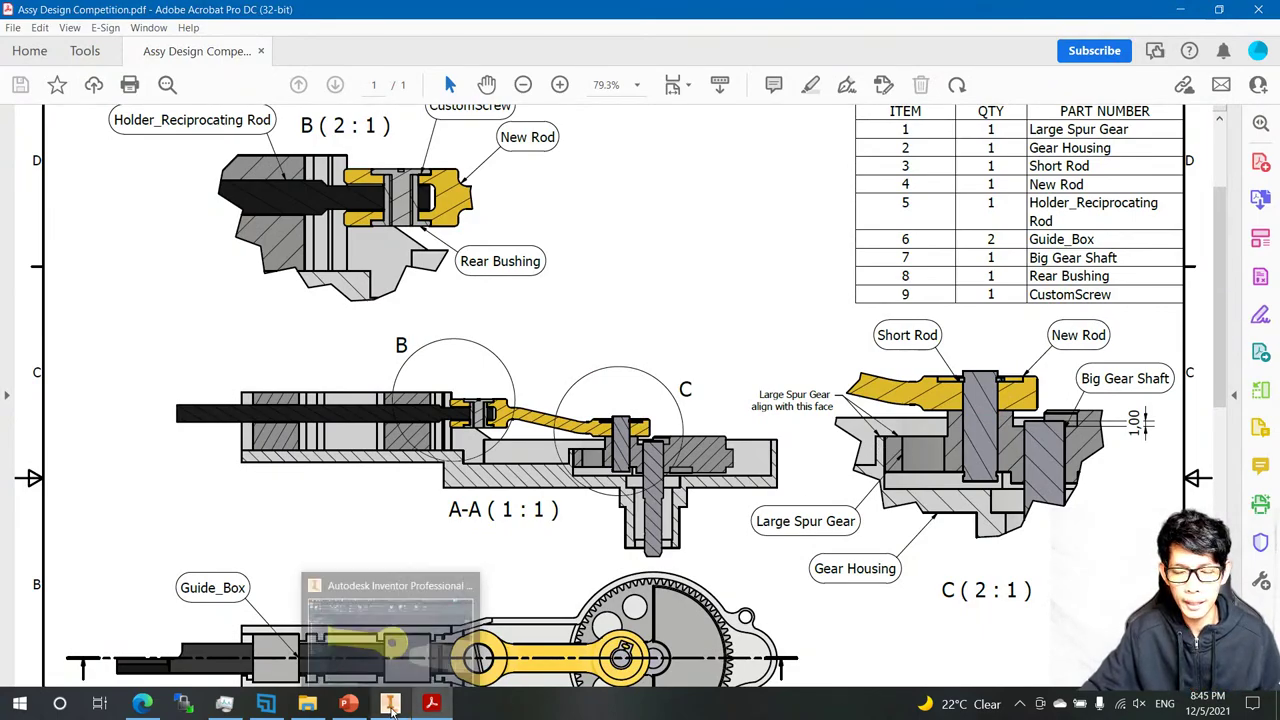
{"action": "left_click", "coordinate": [391, 704]}
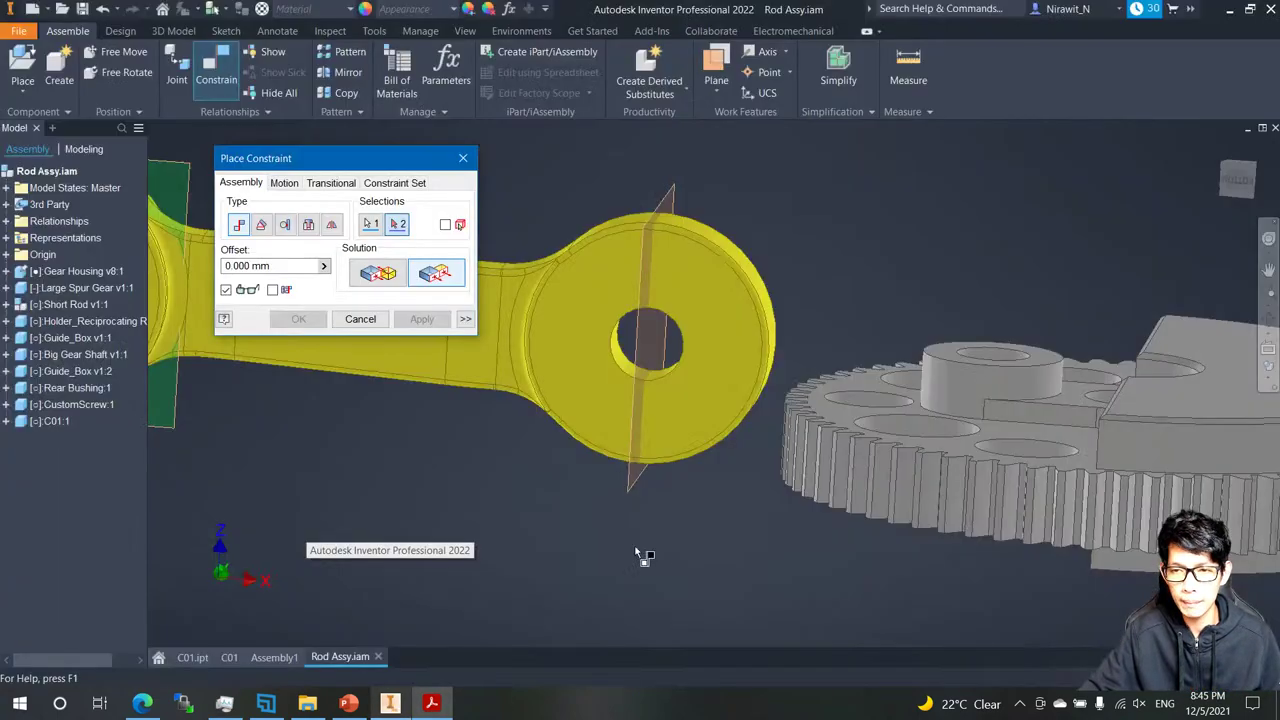
{"action": "left_click", "coordinate": [778, 418]}
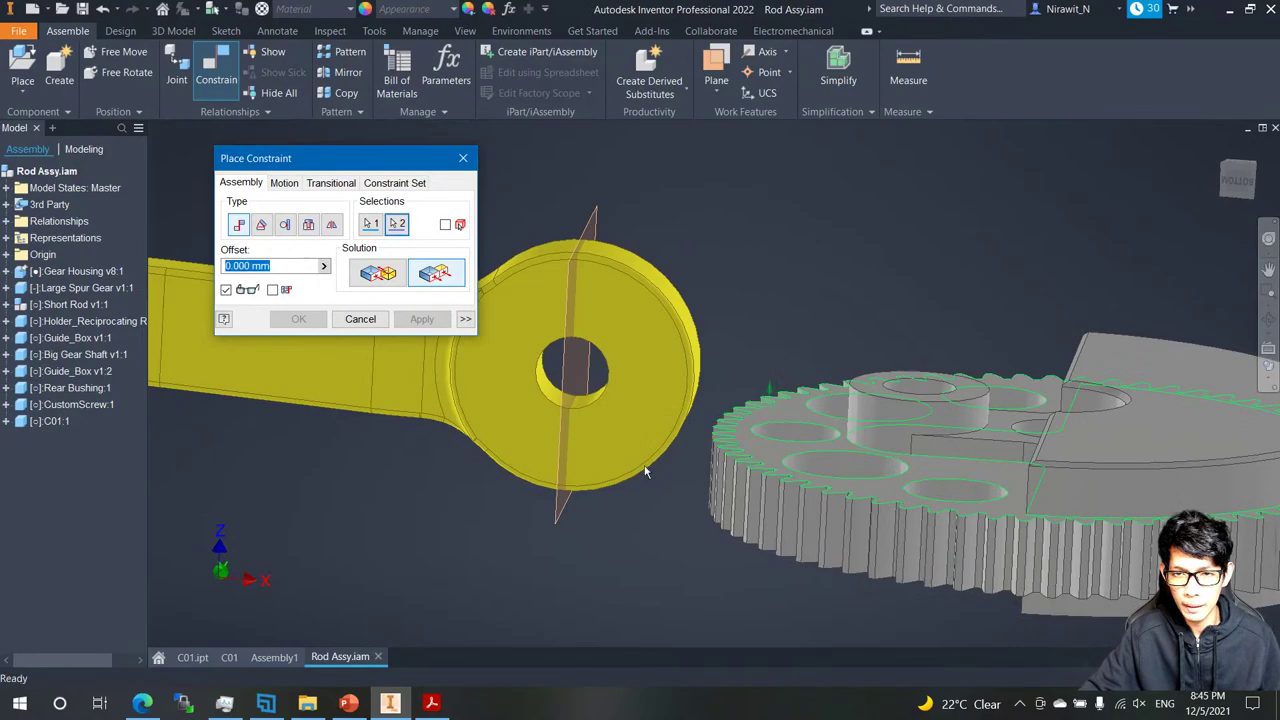
{"action": "scroll", "coordinate": [450, 565], "scroll_direction": "down", "scroll_amount": 3}
{"action": "middle_click_drag", "start_coordinate": [450, 565], "coordinate": [415, 215]}
{"action": "left_click", "coordinate": [293, 319]}
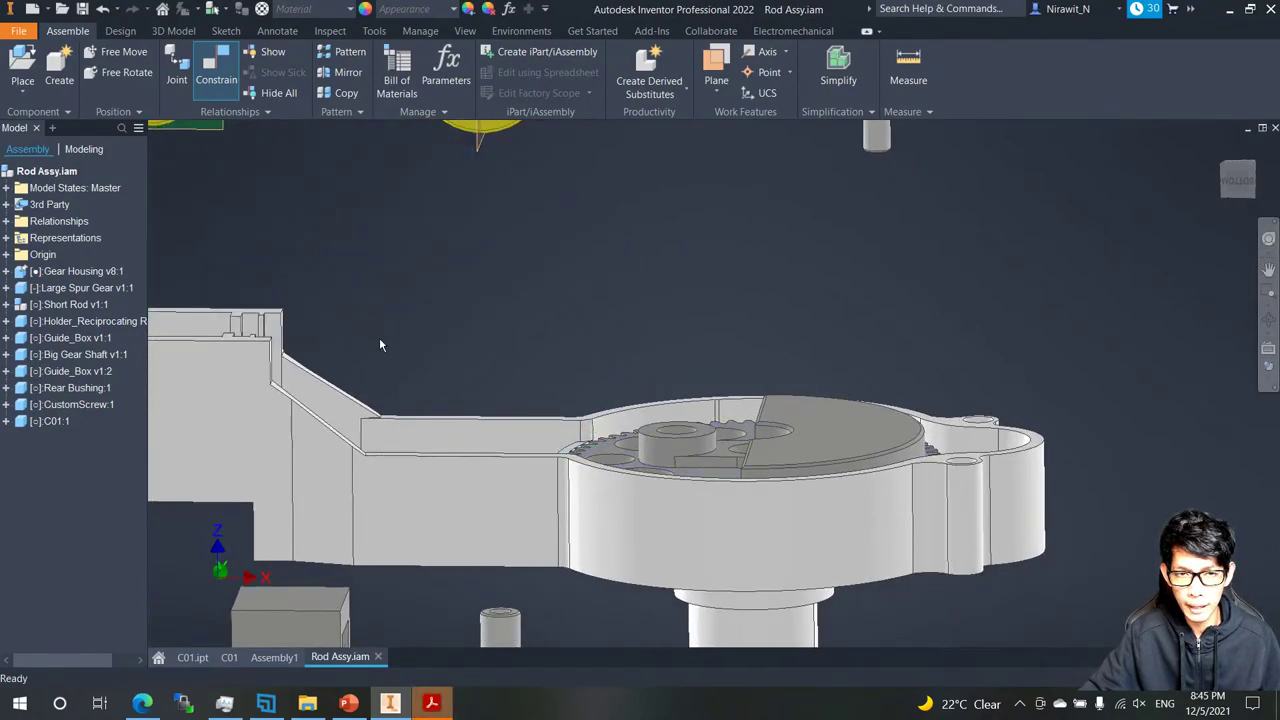
Inspect the clearance between the Large Spur Gear's teeth and the Gear Housing wall, turning the gear slightly.
{"action": "middle_click_drag", "start_coordinate": [606, 346], "coordinate": [536, 258], "text": "shift"}
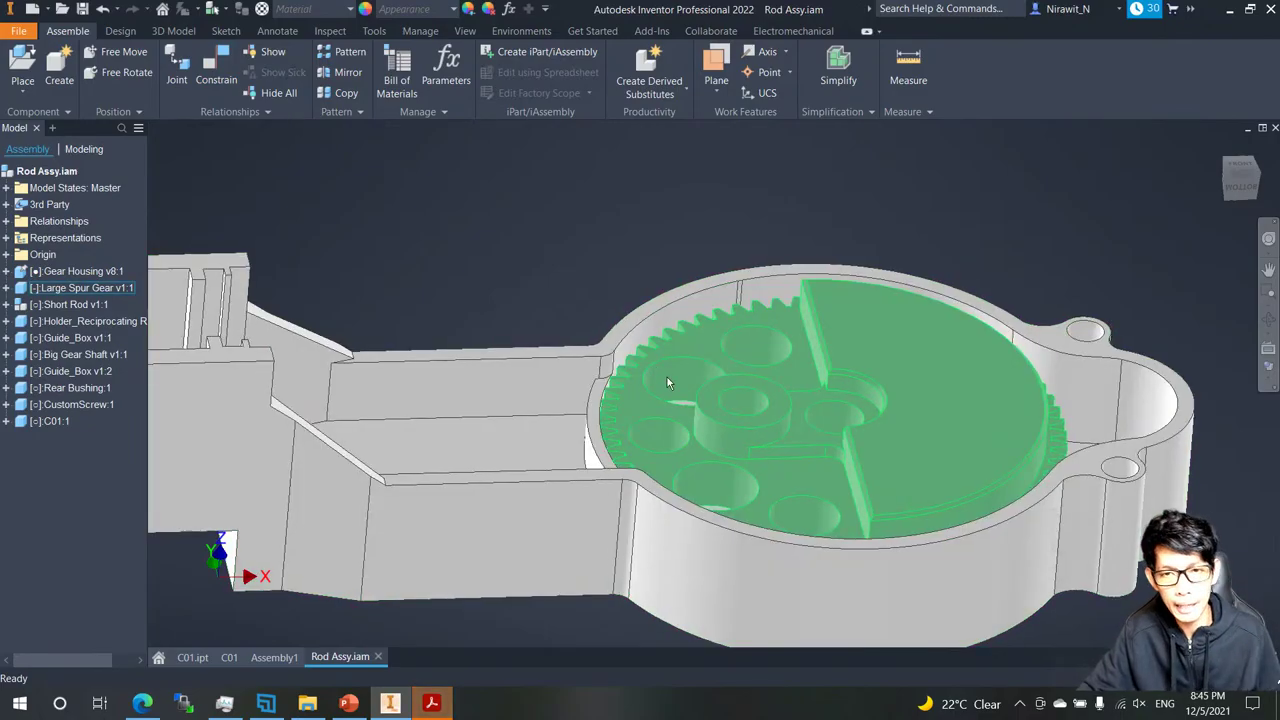
{"action": "middle_click_drag", "start_coordinate": [667, 377], "coordinate": [676, 379], "text": "shift"}
{"action": "scroll", "coordinate": [676, 381], "scroll_direction": "down", "scroll_amount": 5}
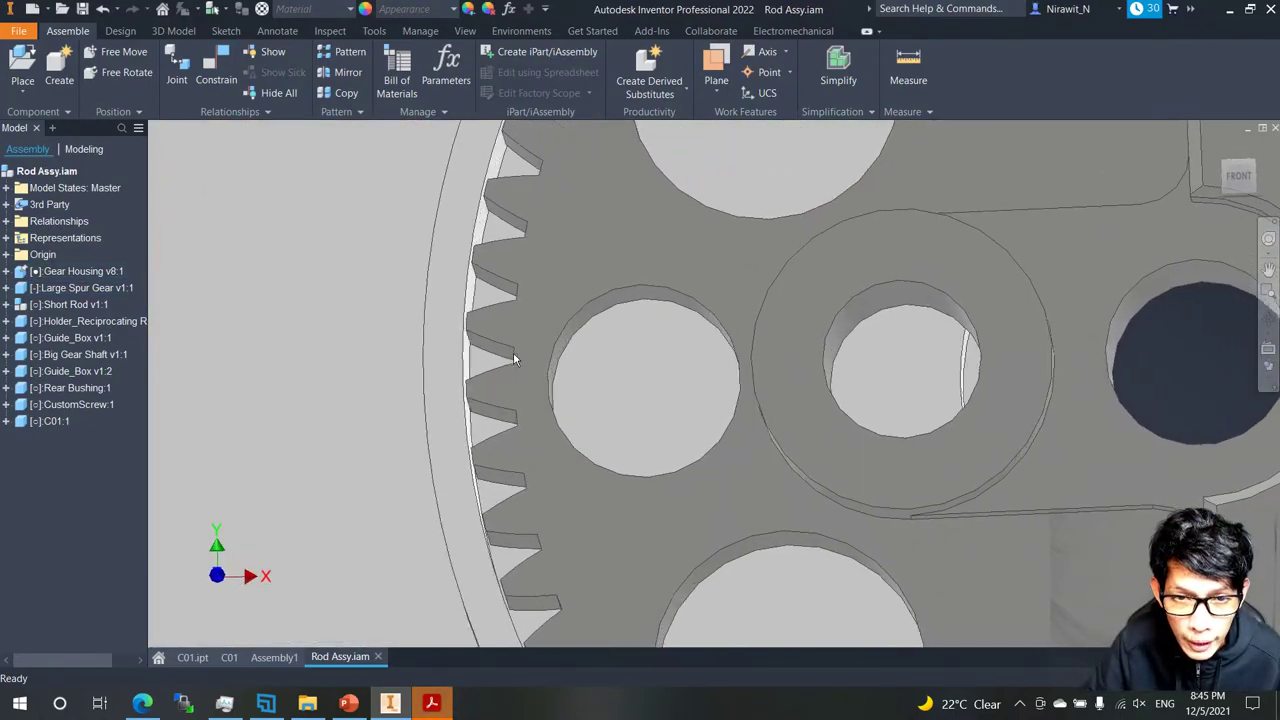
{"action": "left_click_drag", "start_coordinate": [490, 403], "coordinate": [497, 372]}
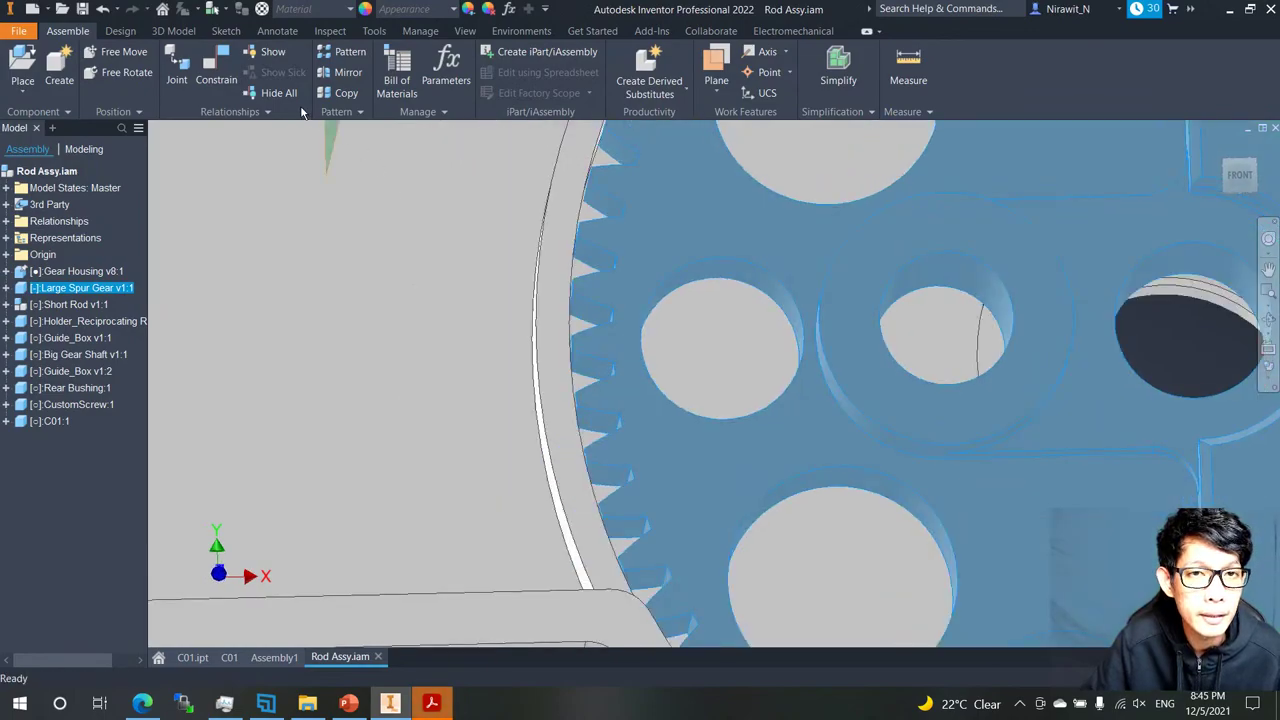
Run an interference analysis with the Large Spur Gear as set 1 and the Gear Housing as set 2.
{"action": "left_click", "coordinate": [330, 30]}
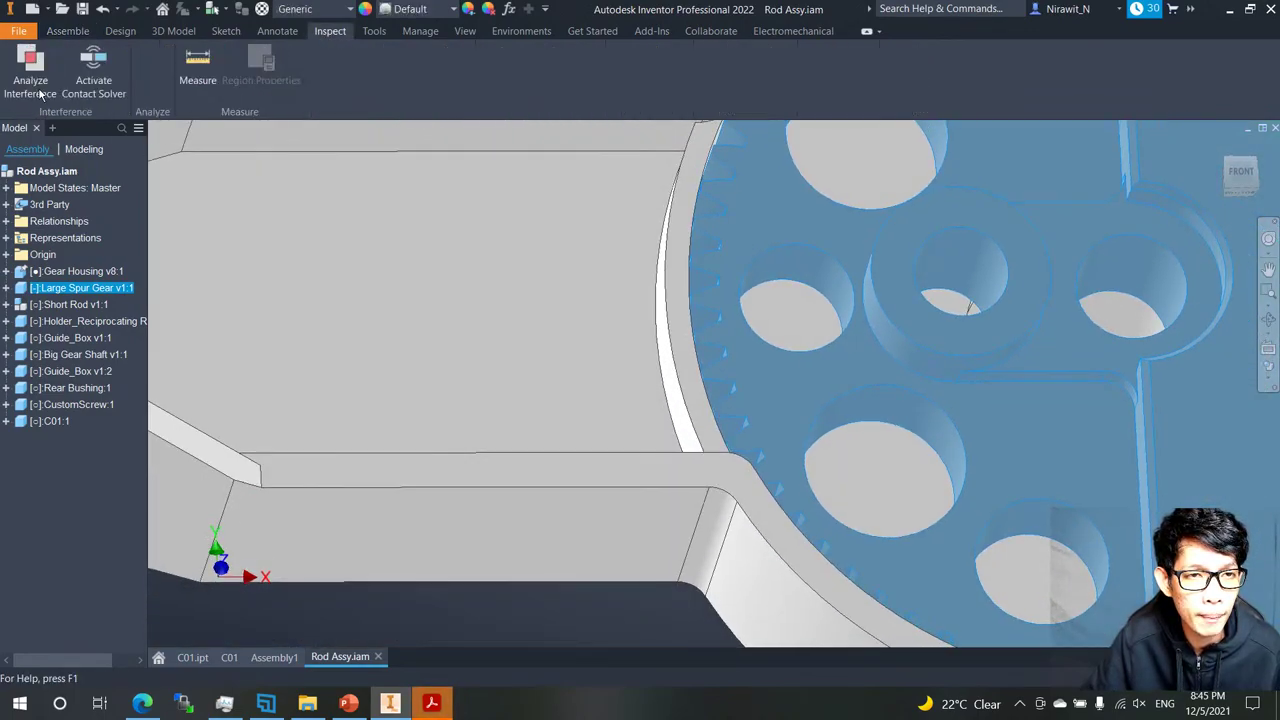
{"action": "left_click", "coordinate": [30, 70]}
{"action": "scroll", "coordinate": [612, 241], "scroll_direction": "down", "scroll_amount": 4}
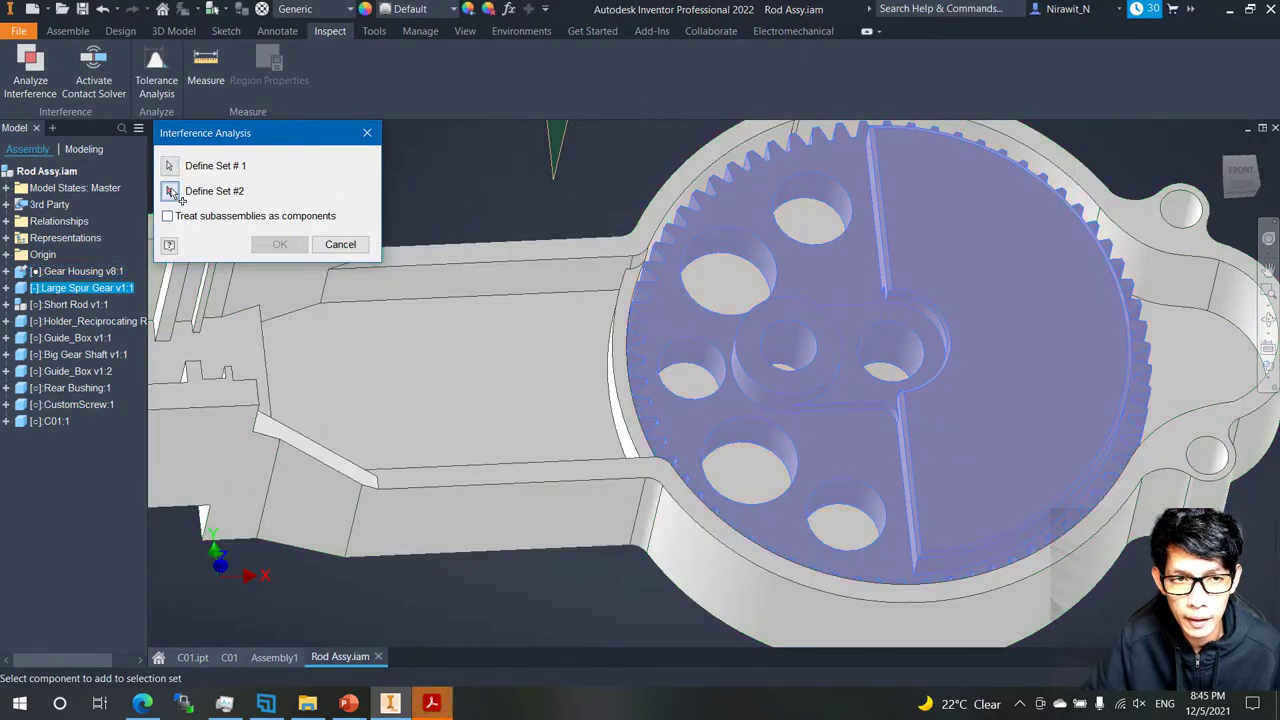
{"action": "left_click", "coordinate": [170, 191]}
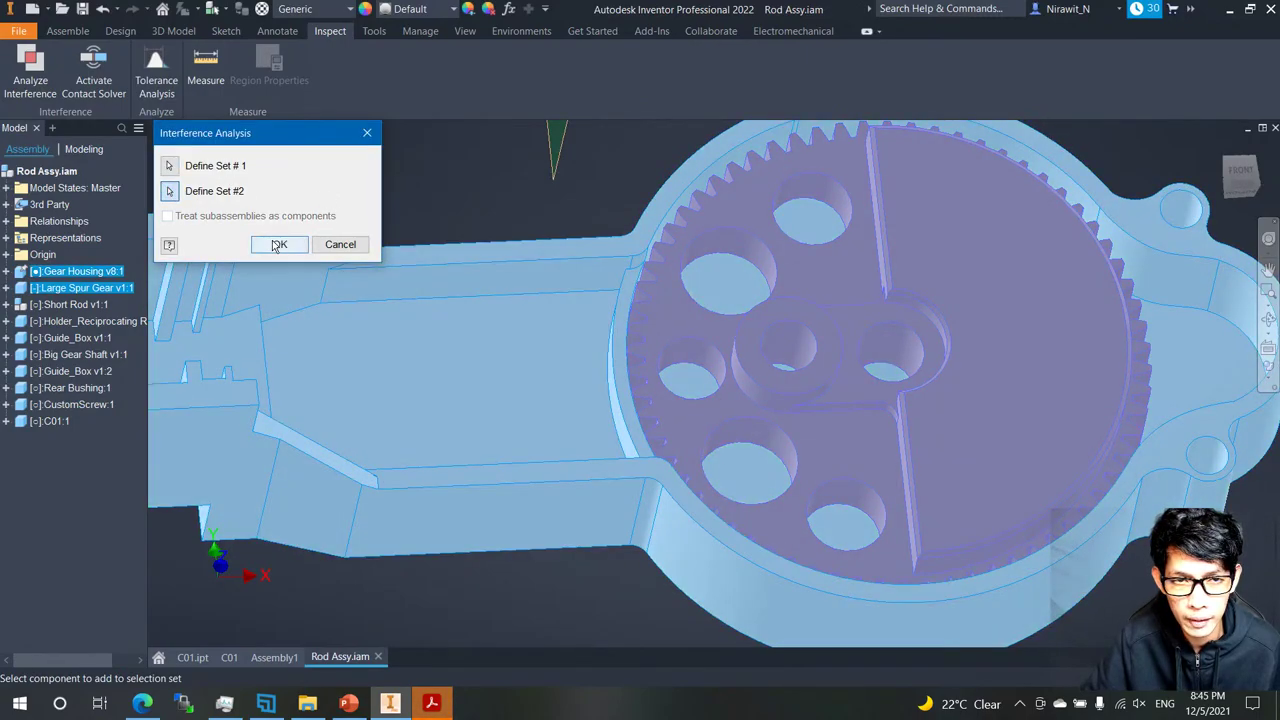
{"action": "left_click", "coordinate": [279, 244]}
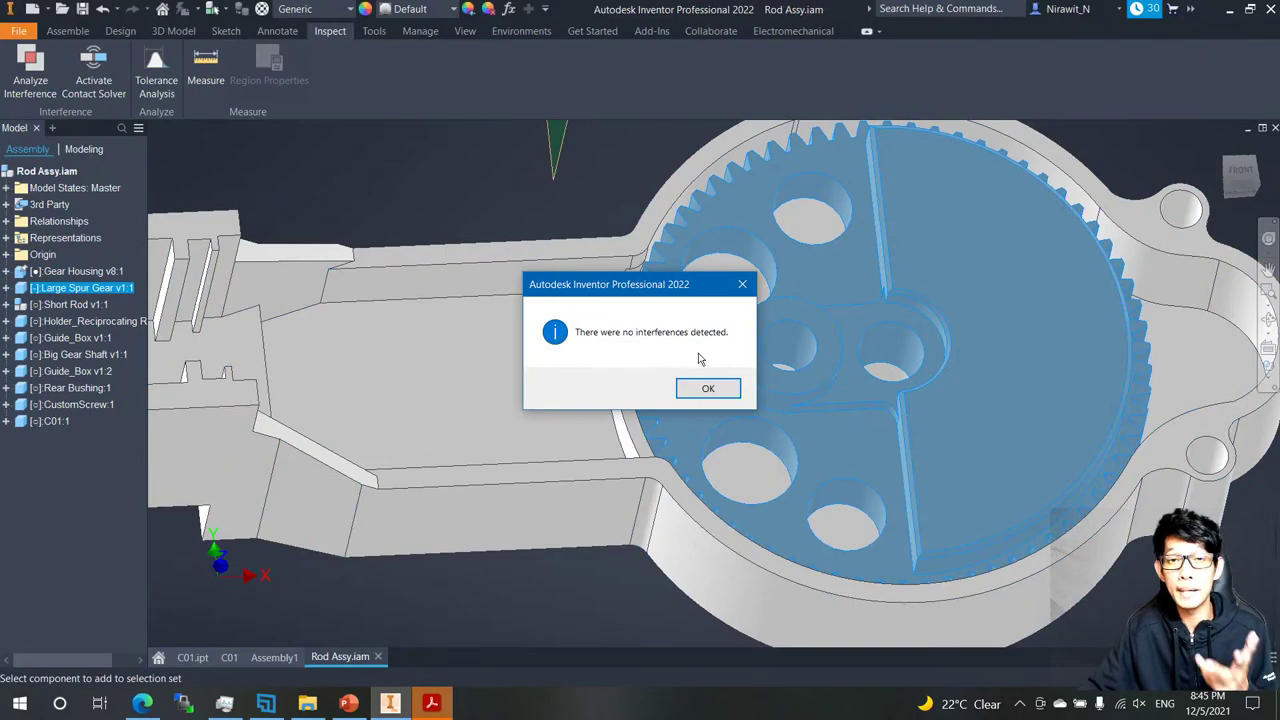
{"action": "left_click", "coordinate": [708, 387]}
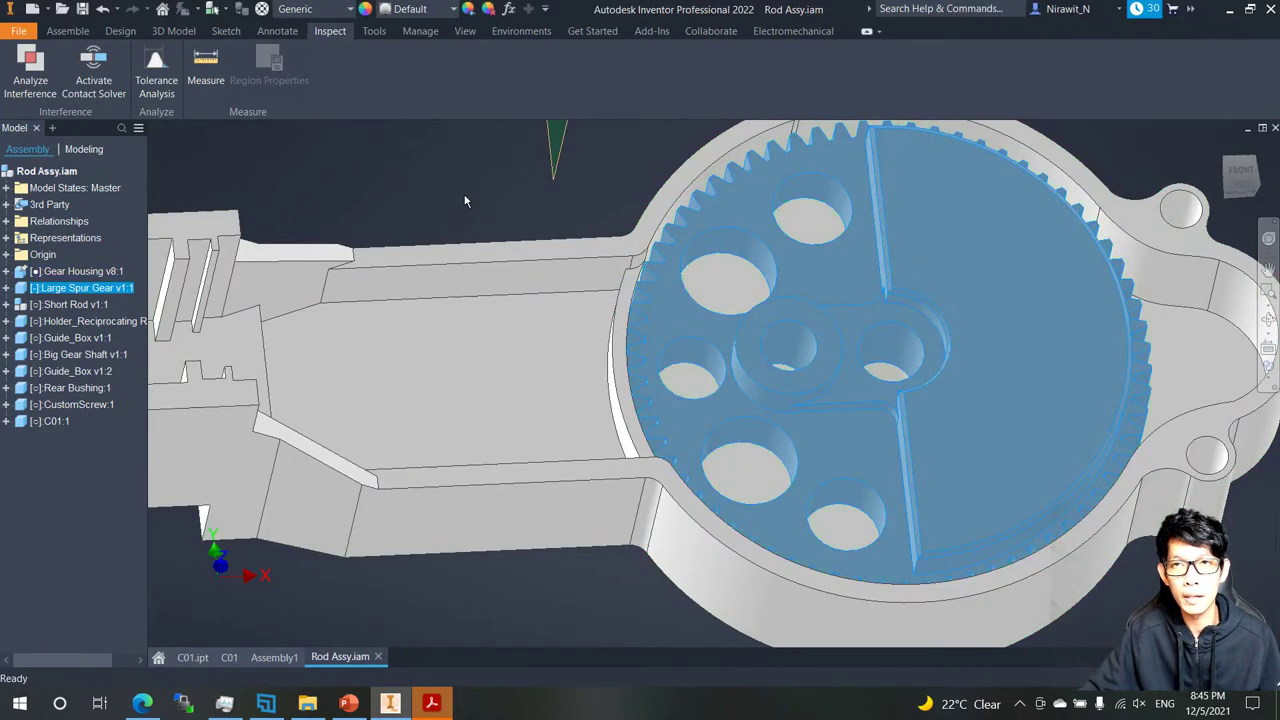
Switch to the assembly drawing in Acrobat, dismiss the subscription notice, and check where the Guide_Box parts sit in the housing.
{"action": "scroll", "coordinate": [542, 275], "scroll_direction": "down", "scroll_amount": 4}
{"action": "middle_click_drag", "start_coordinate": [542, 275], "coordinate": [515, 252], "text": "shift"}
{"action": "scroll", "coordinate": [519, 249], "scroll_direction": "up", "scroll_amount": 3}
{"action": "scroll", "coordinate": [572, 244], "scroll_direction": "down", "scroll_amount": 2}
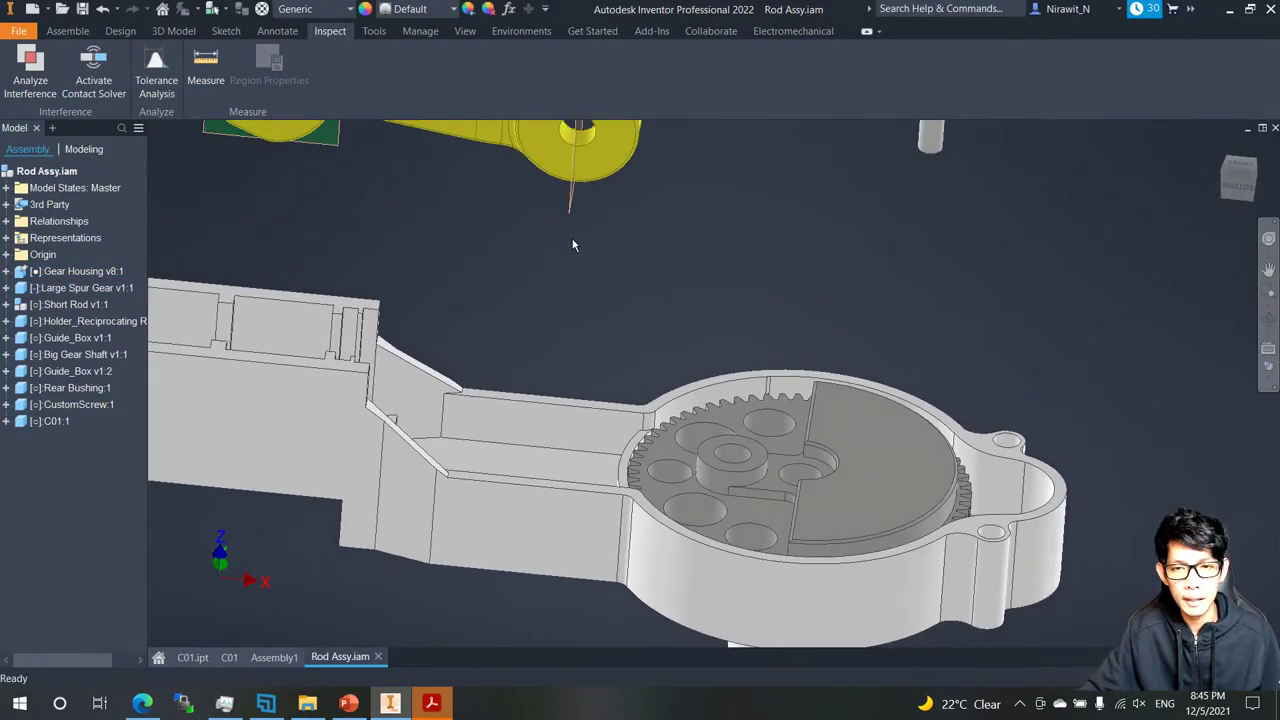
{"action": "left_click", "coordinate": [434, 710]}
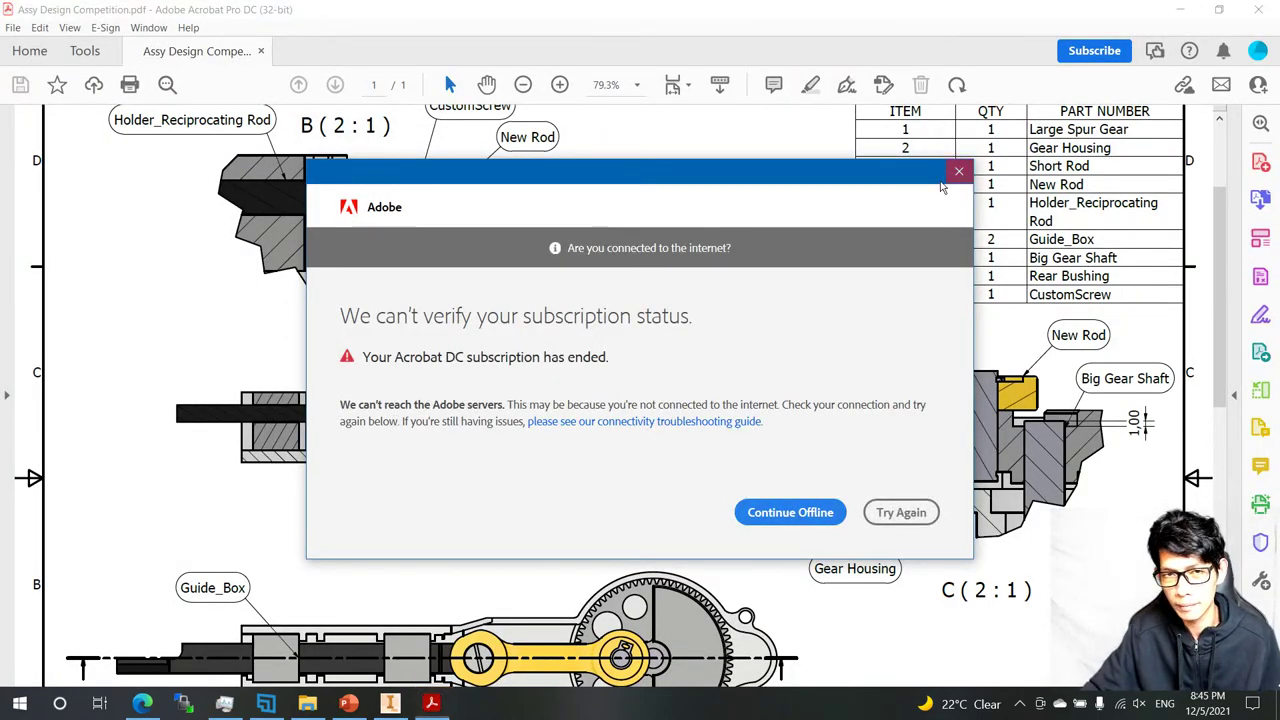
{"action": "left_click", "coordinate": [947, 173]}
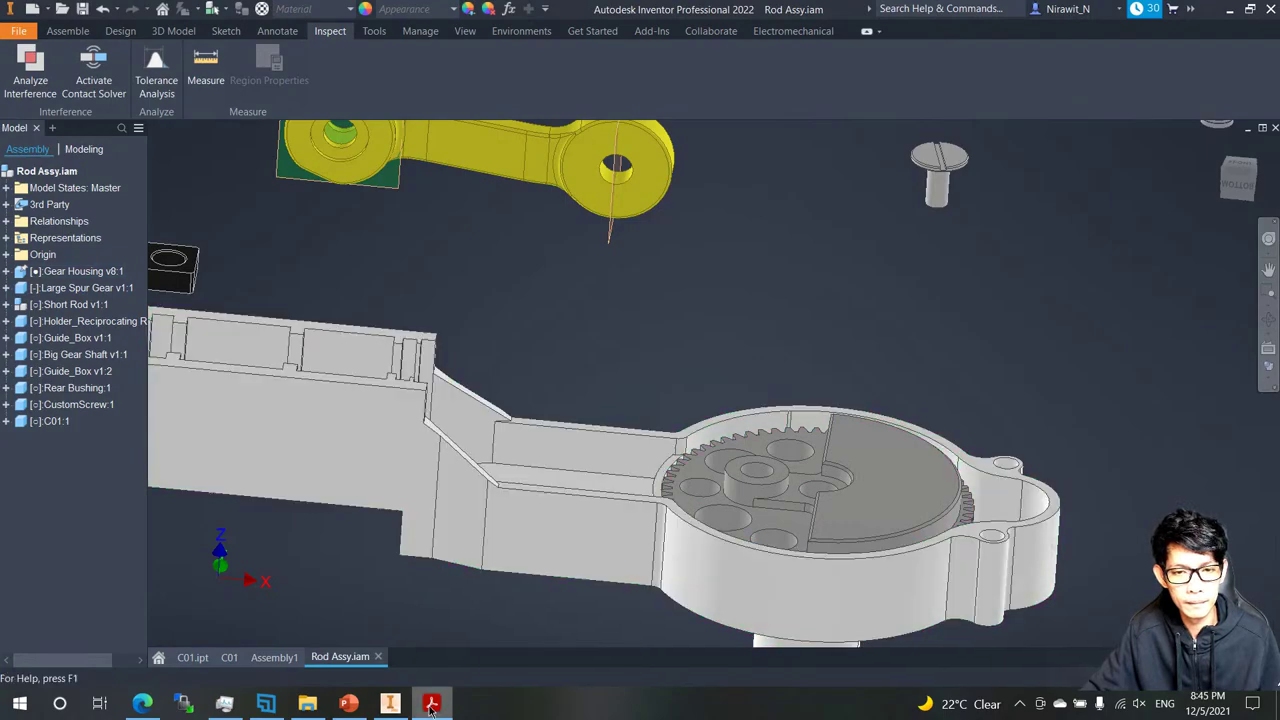
{"action": "left_click", "coordinate": [432, 705]}
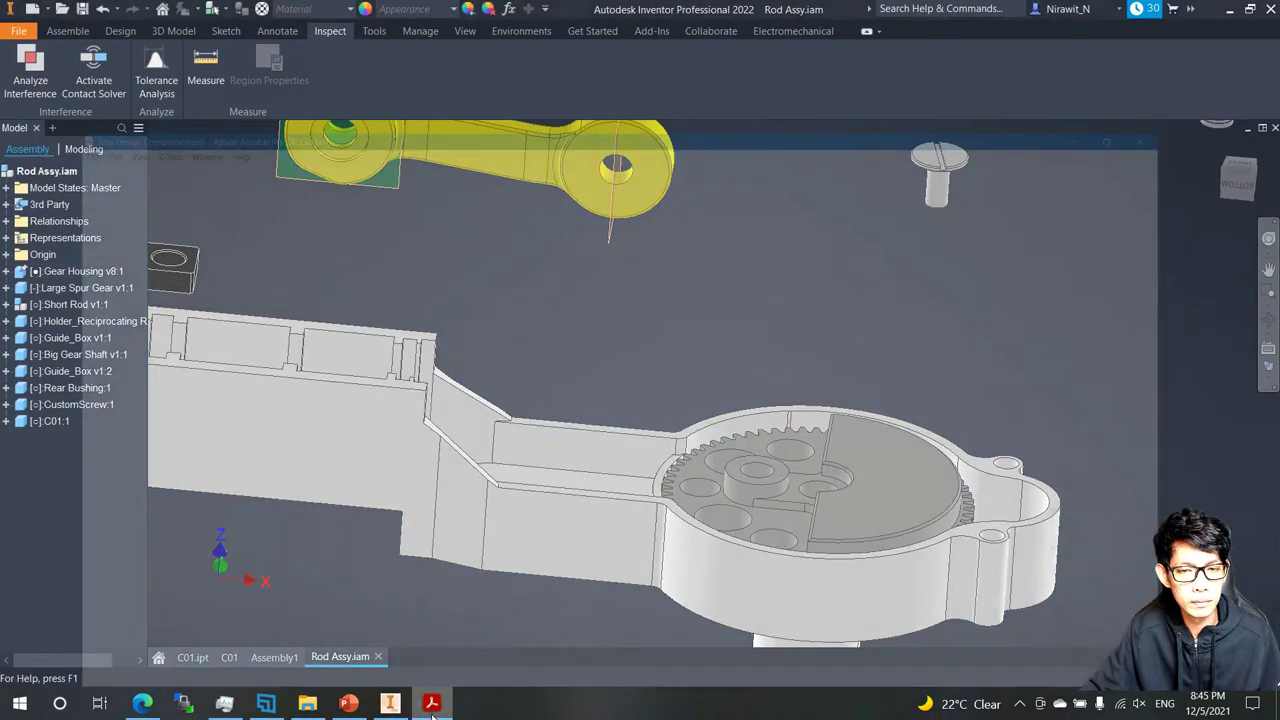
{"action": "scroll", "coordinate": [401, 470], "scroll_direction": "down", "scroll_amount": 2}
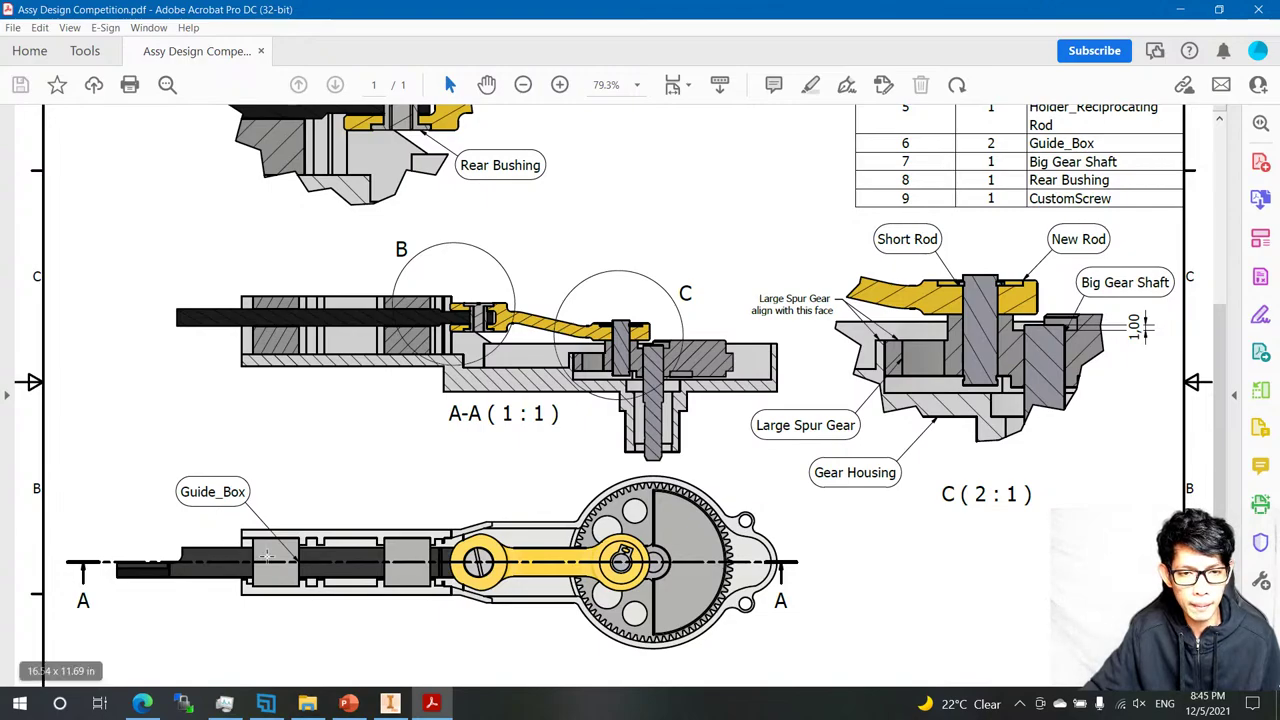
{"action": "left_click", "coordinate": [394, 705]}
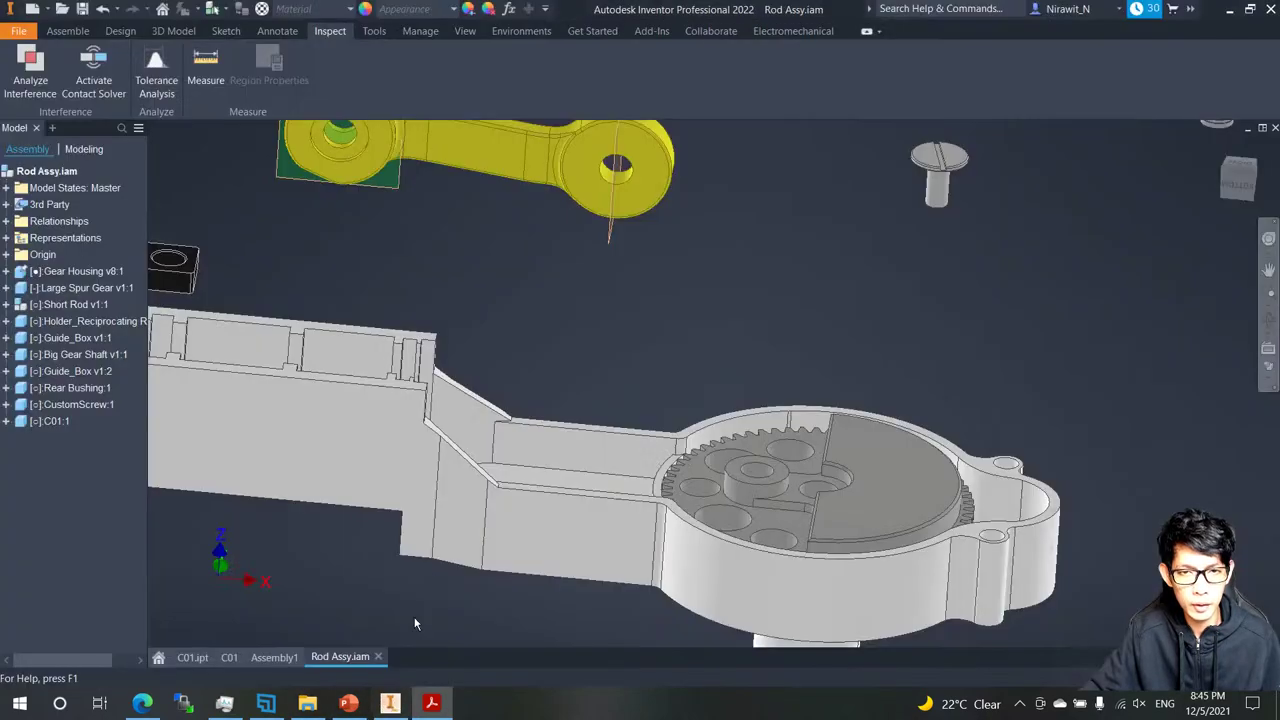
Locate both Guide_Box parts in the Inventor assembly and move the one below the Gear Housing up beside the other.
{"action": "scroll", "coordinate": [455, 356], "scroll_direction": "down", "scroll_amount": 3}
{"action": "middle_click_drag", "start_coordinate": [457, 350], "coordinate": [566, 384]}
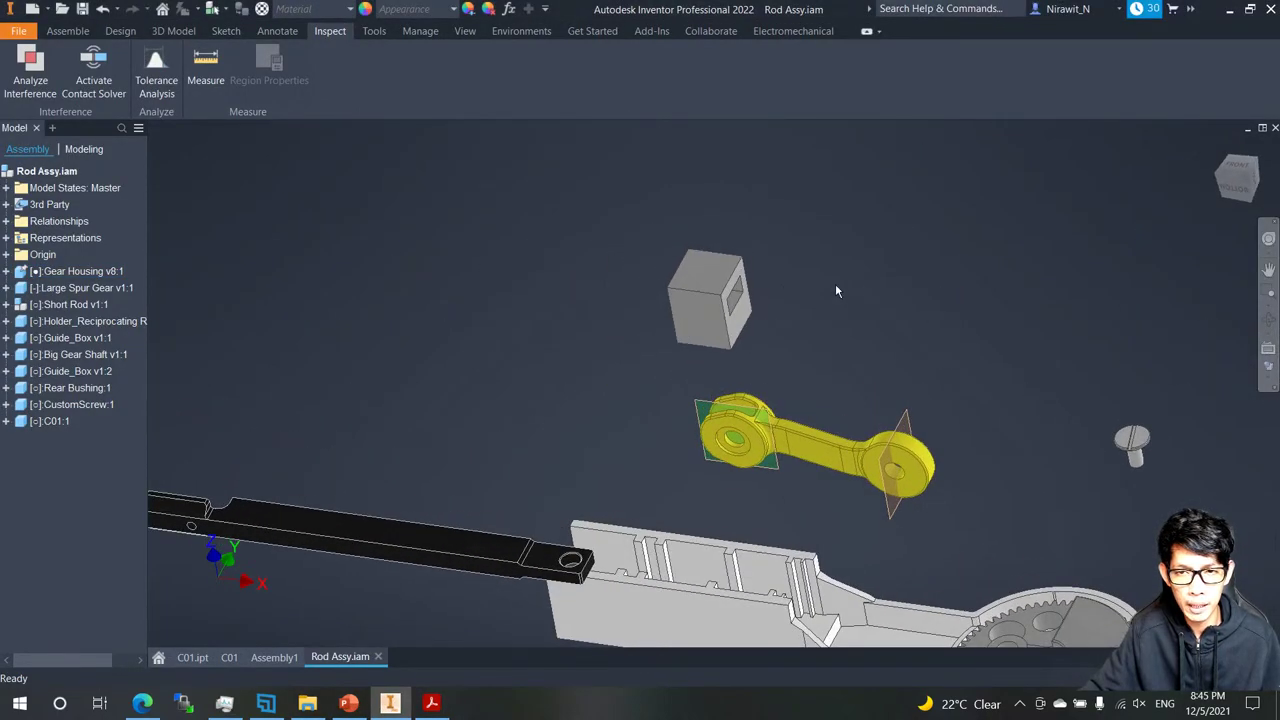
{"action": "left_click", "coordinate": [608, 283]}
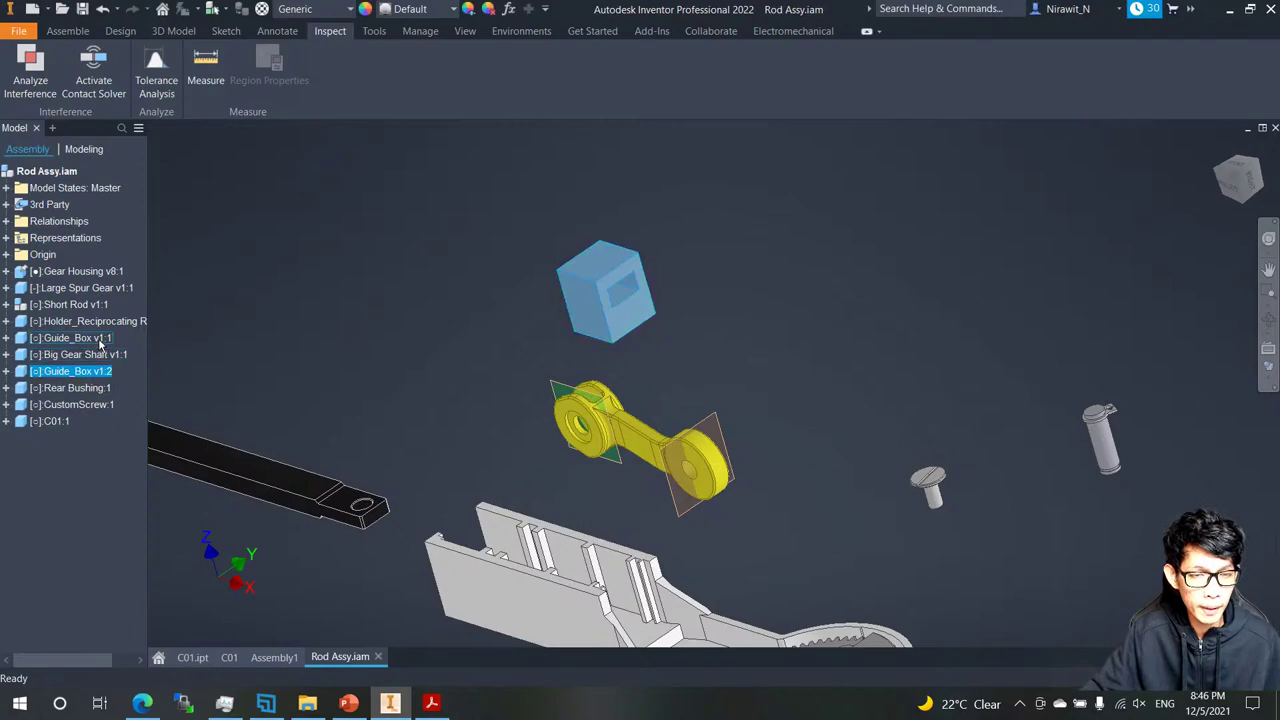
{"action": "key", "text": "F6"}
{"action": "left_click", "coordinate": [557, 409]}
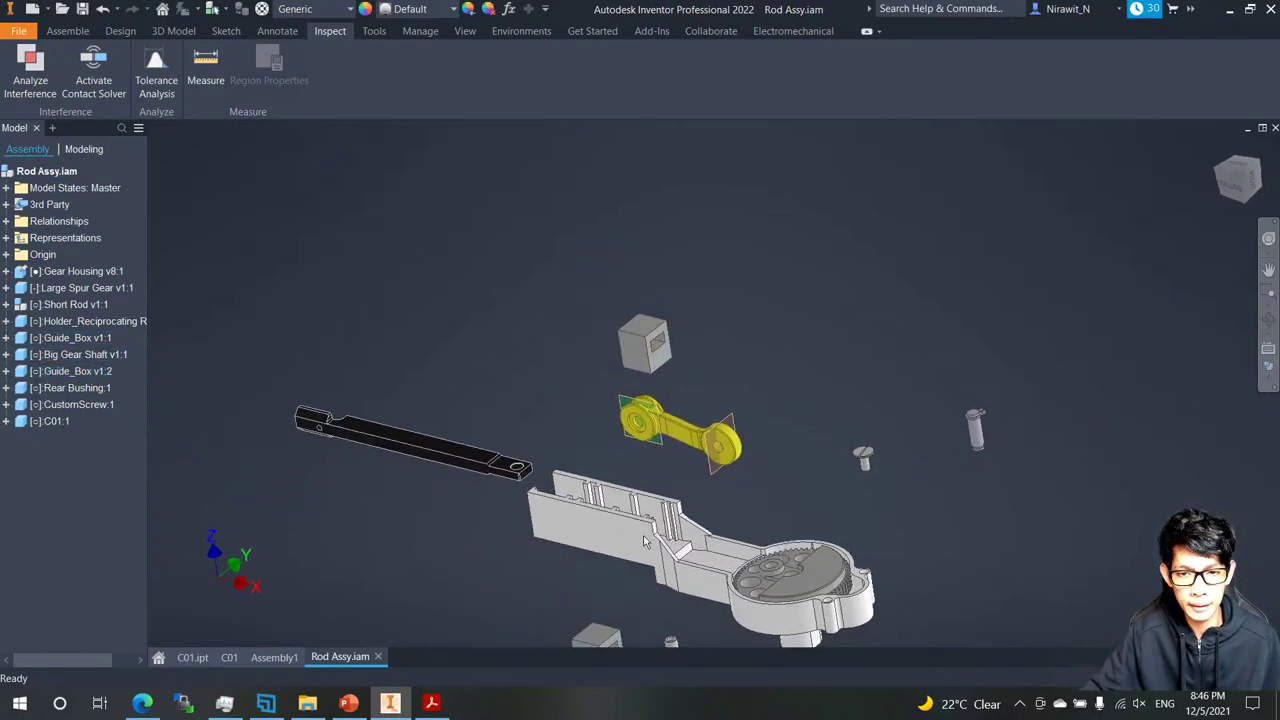
{"action": "middle_click_drag", "start_coordinate": [680, 549], "coordinate": [680, 514]}
{"action": "left_click_drag", "start_coordinate": [597, 607], "coordinate": [562, 270]}
{"action": "scroll", "coordinate": [716, 258], "scroll_direction": "up", "scroll_amount": 2}
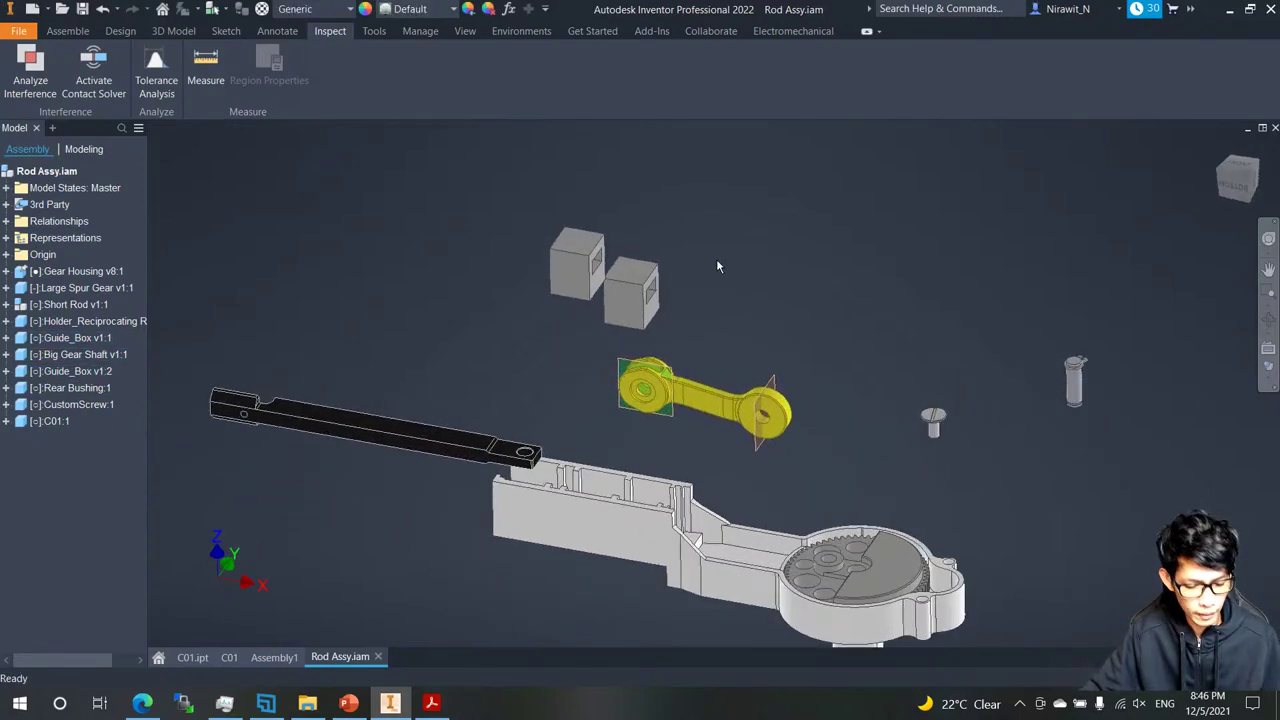
{"action": "key", "text": "c"}
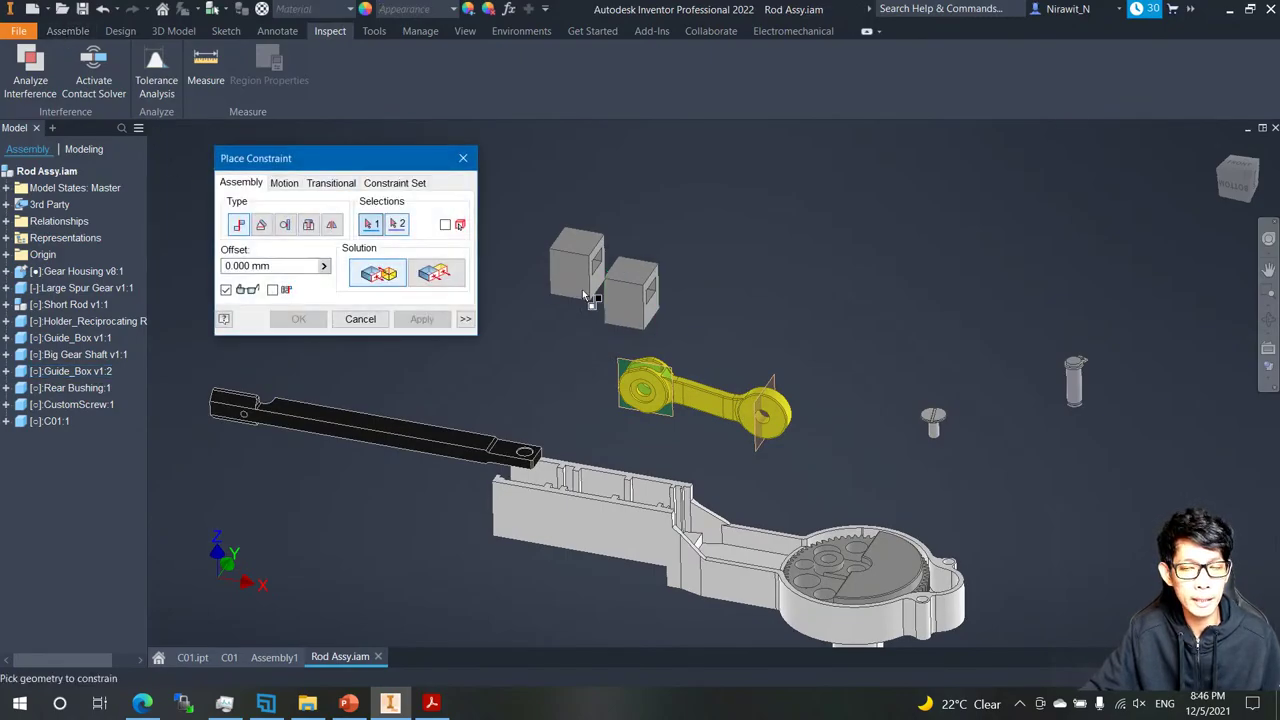
{"action": "scroll", "coordinate": [643, 371], "scroll_direction": "up", "scroll_amount": 3}
{"action": "middle_click_drag", "start_coordinate": [643, 371], "coordinate": [780, 285], "text": "shift"}
{"action": "left_click", "coordinate": [764, 380]}
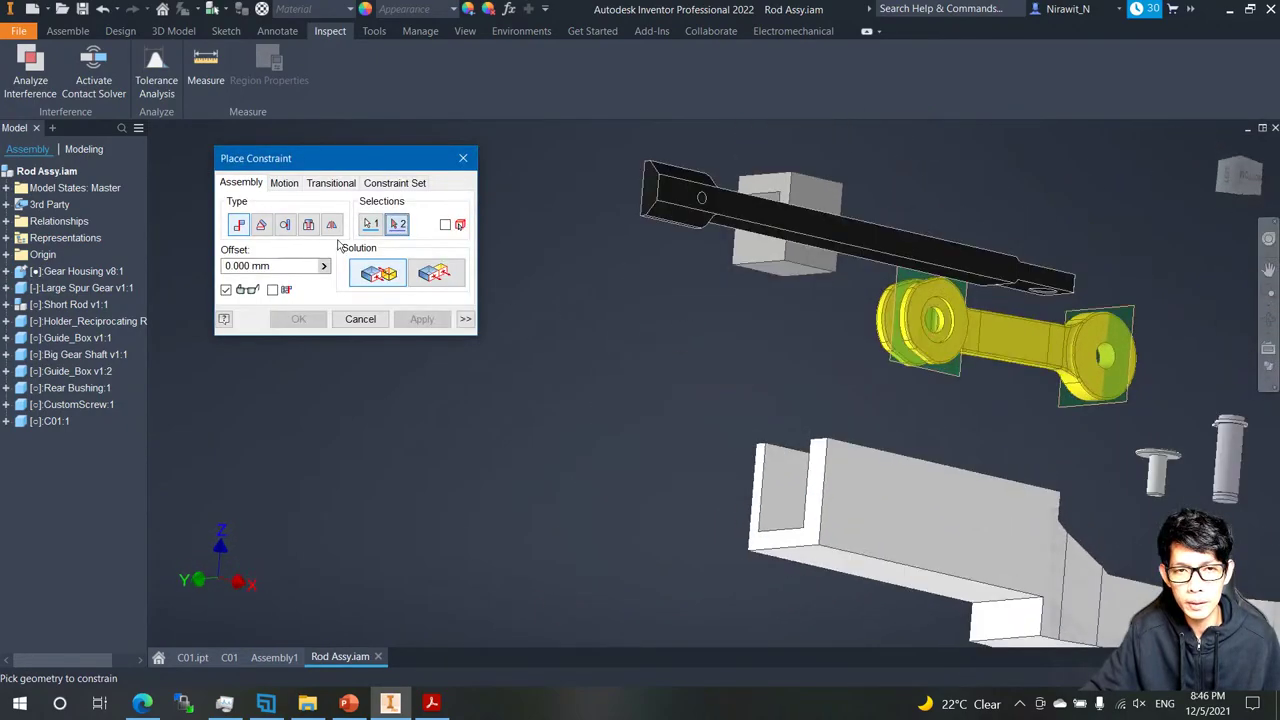
{"action": "middle_click_drag", "start_coordinate": [786, 356], "coordinate": [489, 374], "text": "shift"}
{"action": "left_click", "coordinate": [797, 331]}
{"action": "left_click", "coordinate": [430, 322]}
{"action": "middle_click_drag", "start_coordinate": [743, 403], "coordinate": [782, 365], "text": "shift"}
{"action": "left_click", "coordinate": [845, 450]}
{"action": "left_click", "coordinate": [781, 366]}
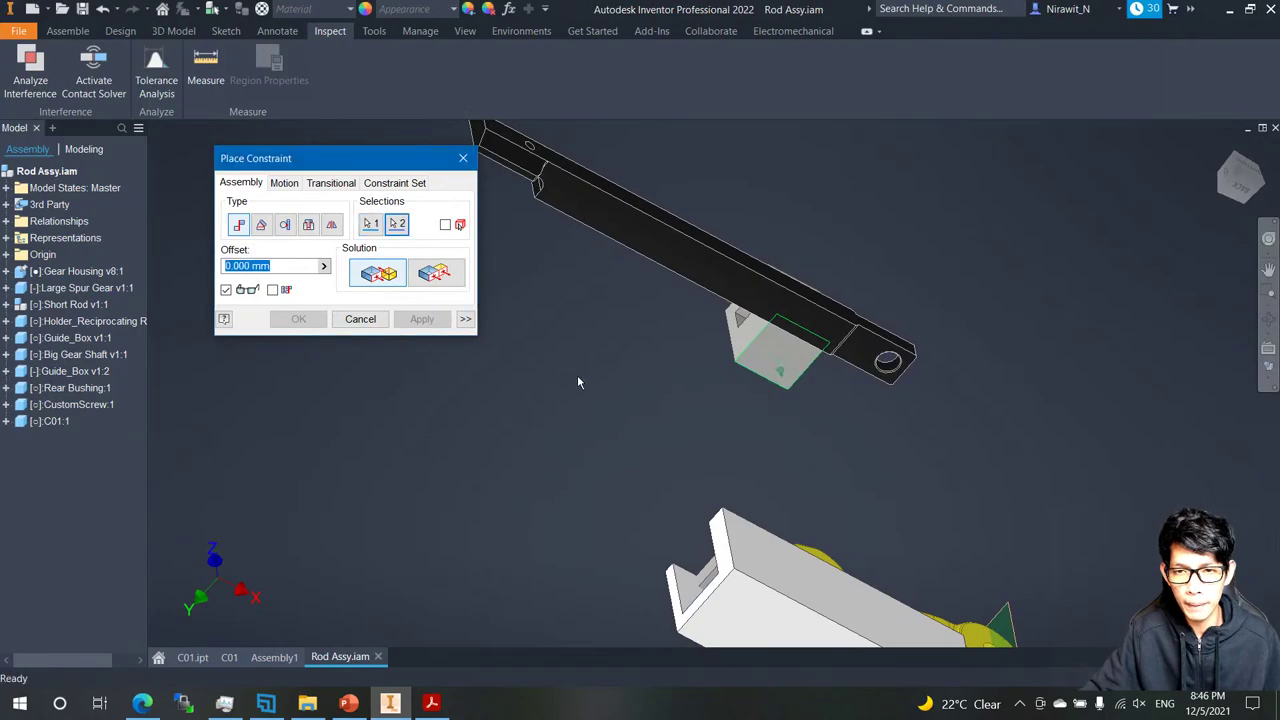
{"action": "left_click", "coordinate": [408, 321]}
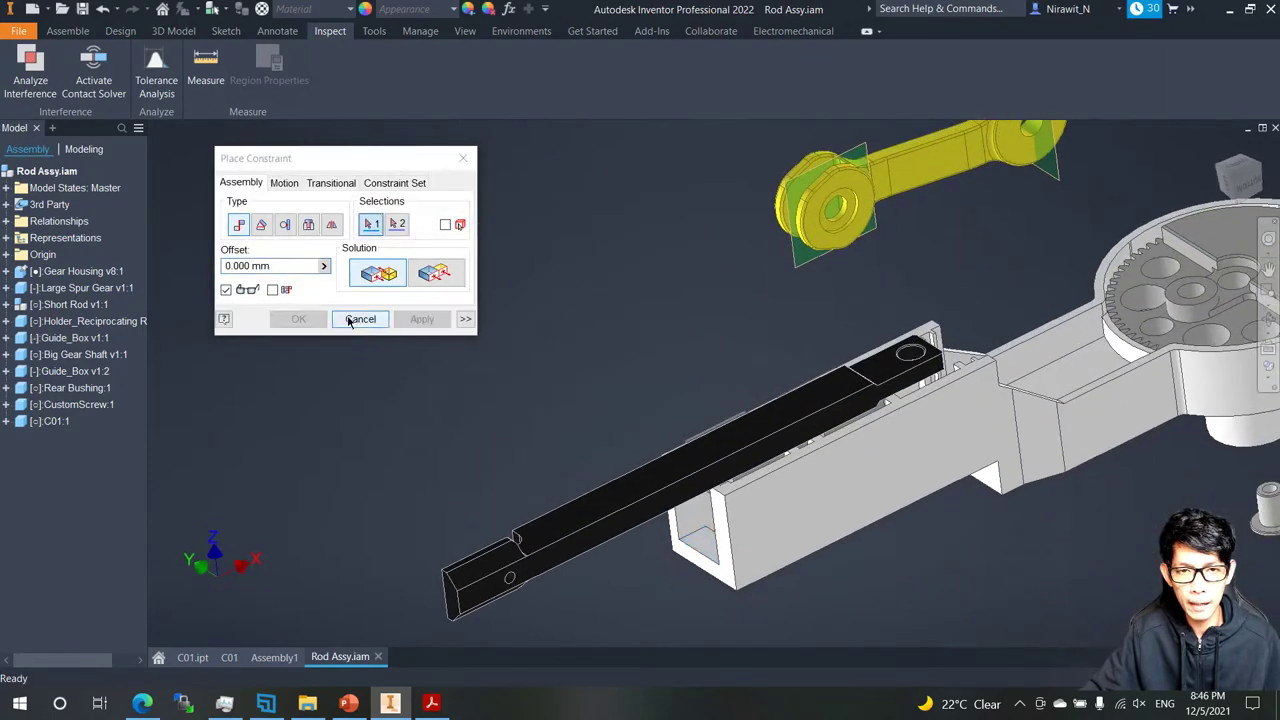
{"action": "left_click", "coordinate": [360, 319]}
Slide the two Guide_Box parts clear of the Gear Housing, one near the channel's open end and one behind its side wall.
{"action": "middle_click_drag", "start_coordinate": [360, 320], "coordinate": [411, 358], "text": "shift"}
{"action": "middle_click_drag", "start_coordinate": [796, 347], "coordinate": [723, 406], "text": "shift"}
{"action": "left_click_drag", "start_coordinate": [723, 406], "coordinate": [532, 562]}
{"action": "middle_click_drag", "start_coordinate": [960, 262], "coordinate": [896, 330], "text": "shift"}
{"action": "left_click_drag", "start_coordinate": [894, 330], "coordinate": [717, 231]}
{"action": "middle_click_drag", "start_coordinate": [717, 231], "coordinate": [195, 365], "text": "shift"}
List the origin planes of both Guide_Box v1:1 and Guide_Box v1:2 in the model tree.
{"action": "key", "text": "c"}
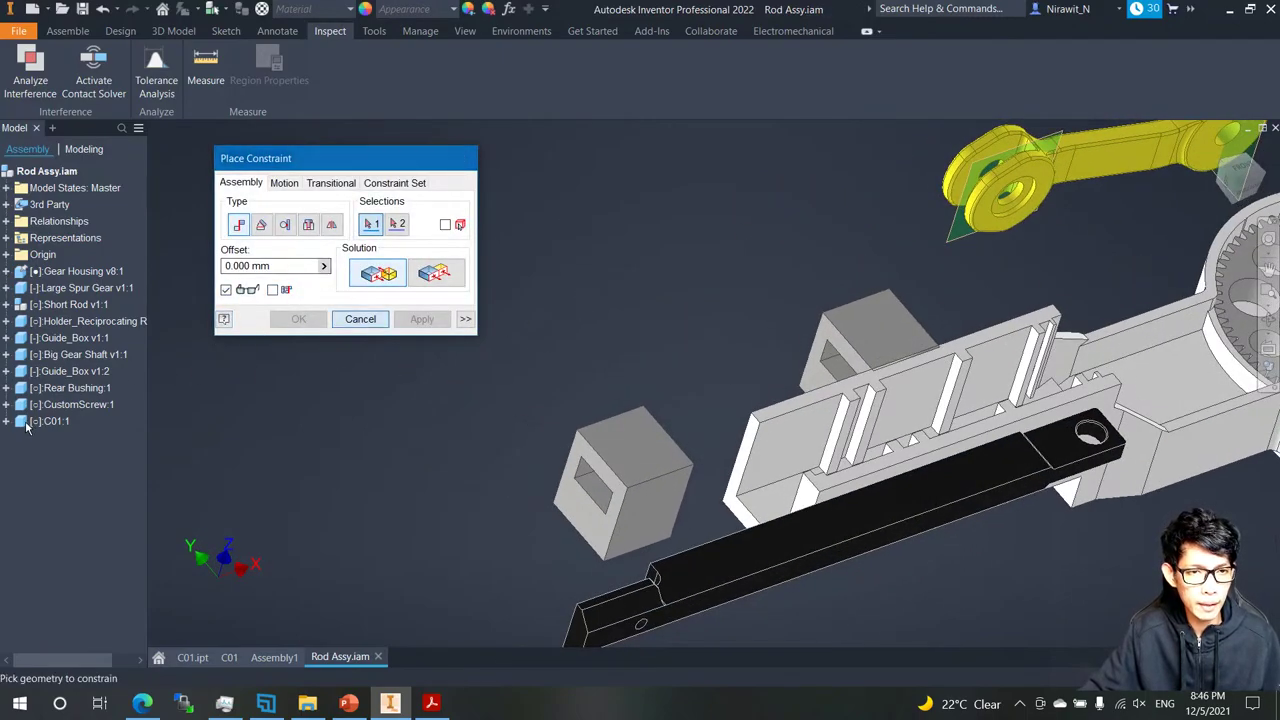
{"action": "left_click", "coordinate": [360, 318]}
{"action": "left_click", "coordinate": [74, 371]}
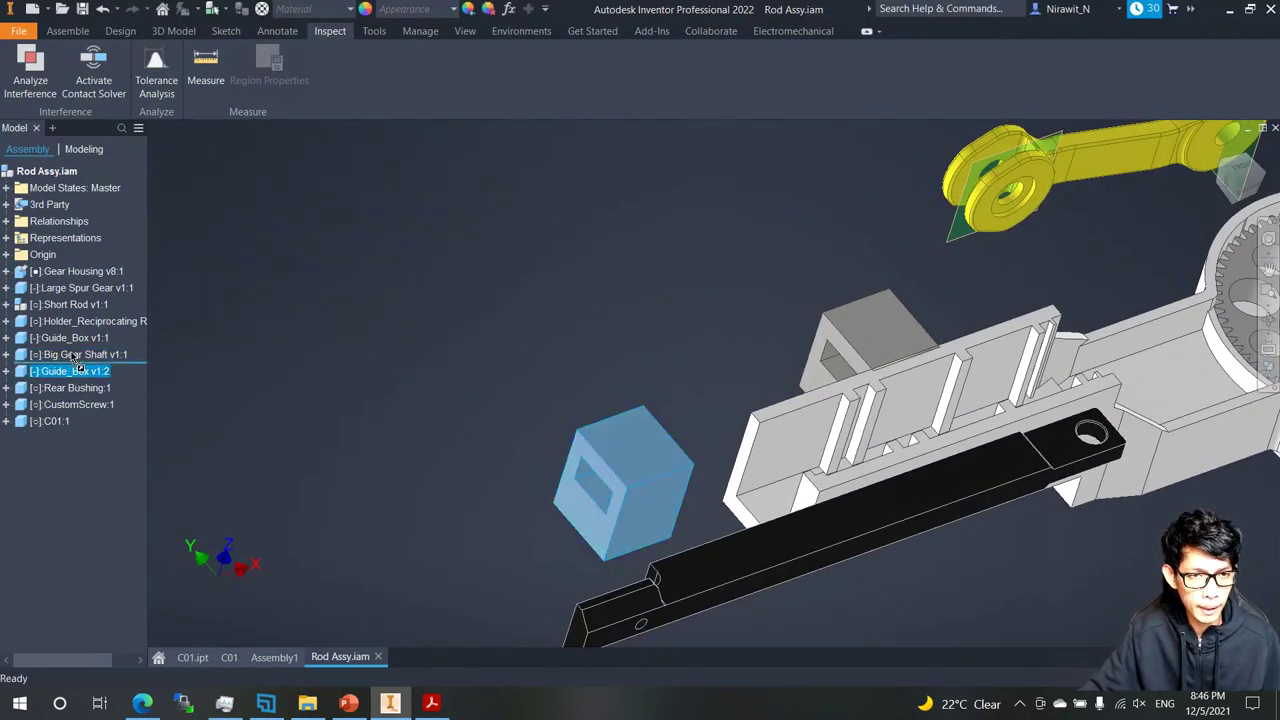
{"action": "left_click", "coordinate": [6, 337]}
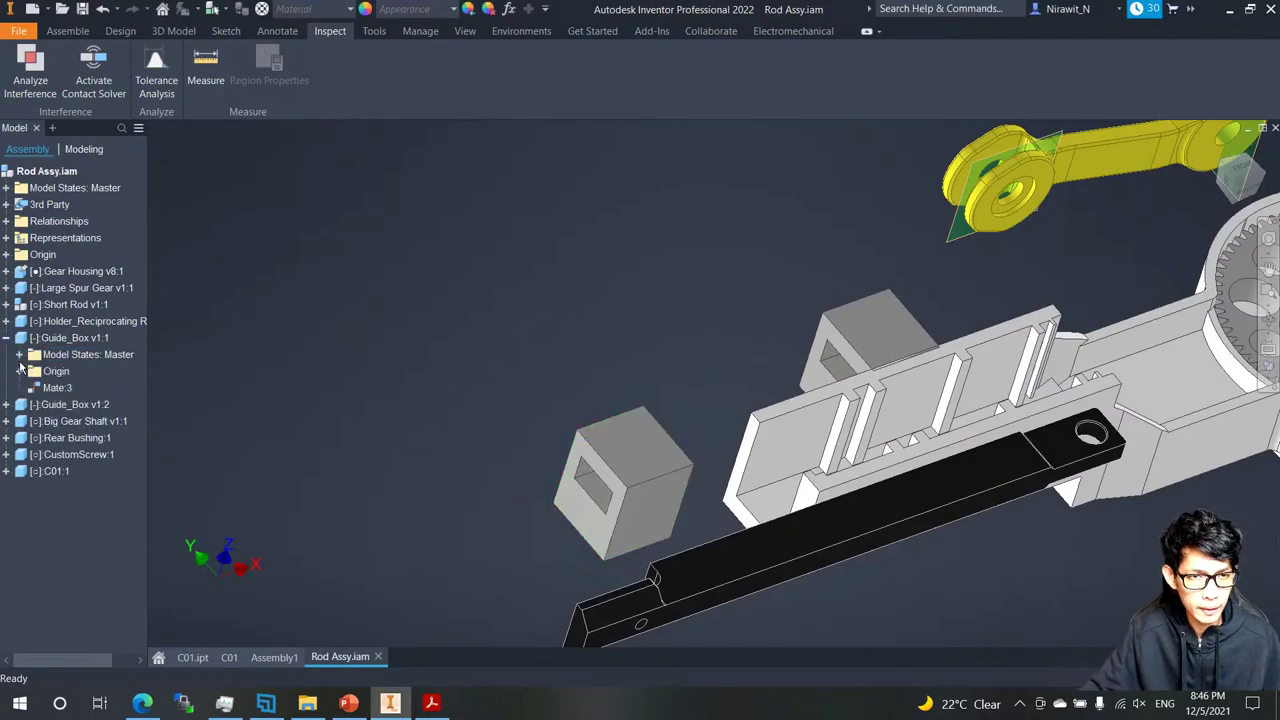
{"action": "left_click", "coordinate": [25, 371]}
{"action": "left_click", "coordinate": [77, 404]}
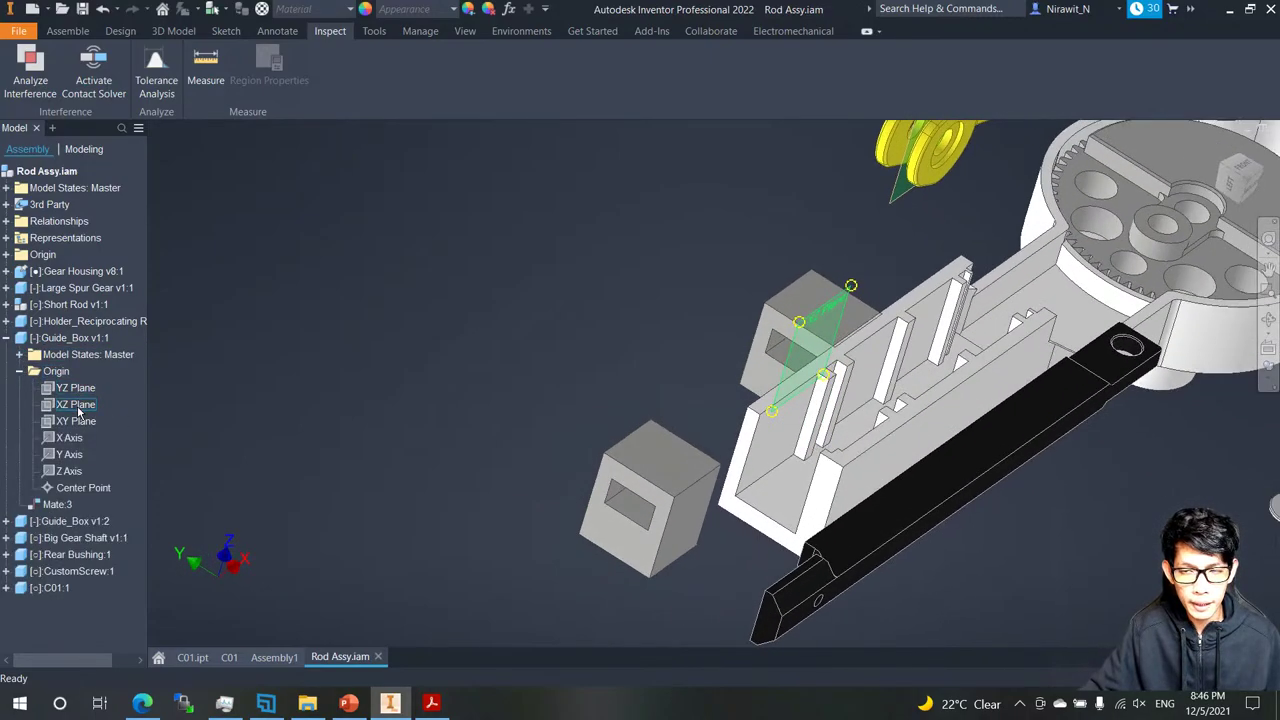
{"action": "left_click", "coordinate": [7, 521]}
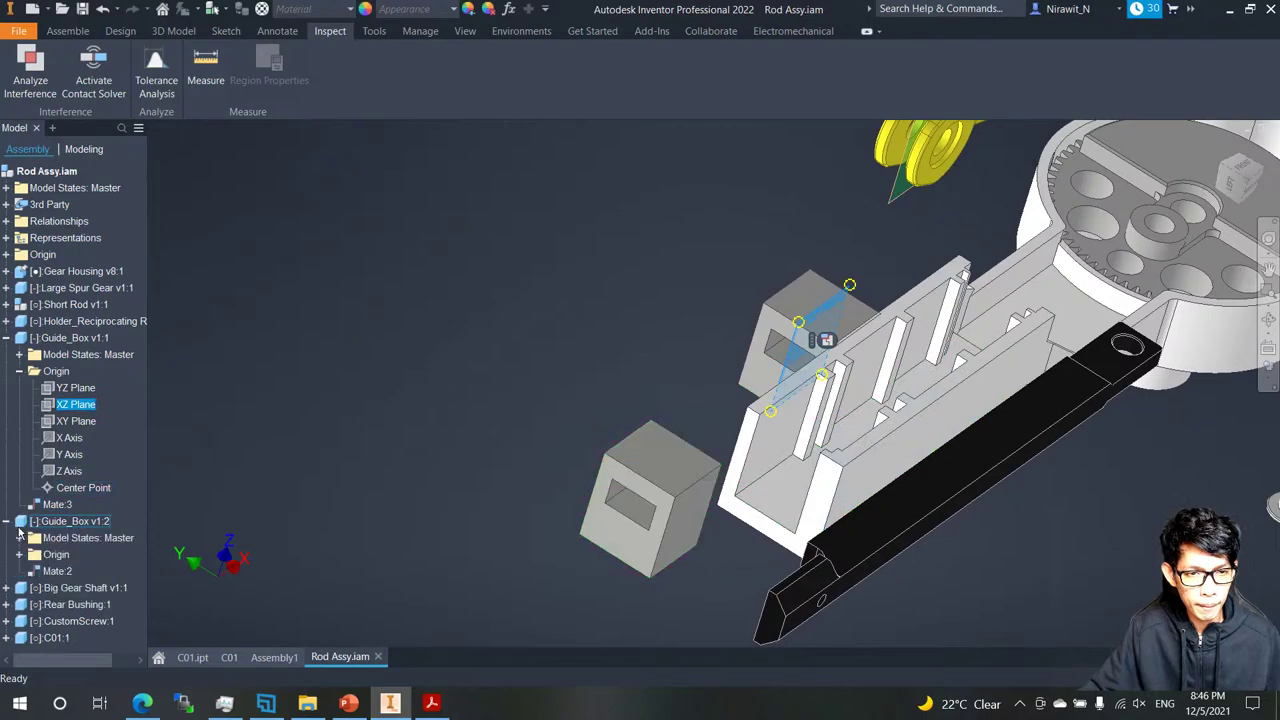
{"action": "left_click", "coordinate": [31, 556]}
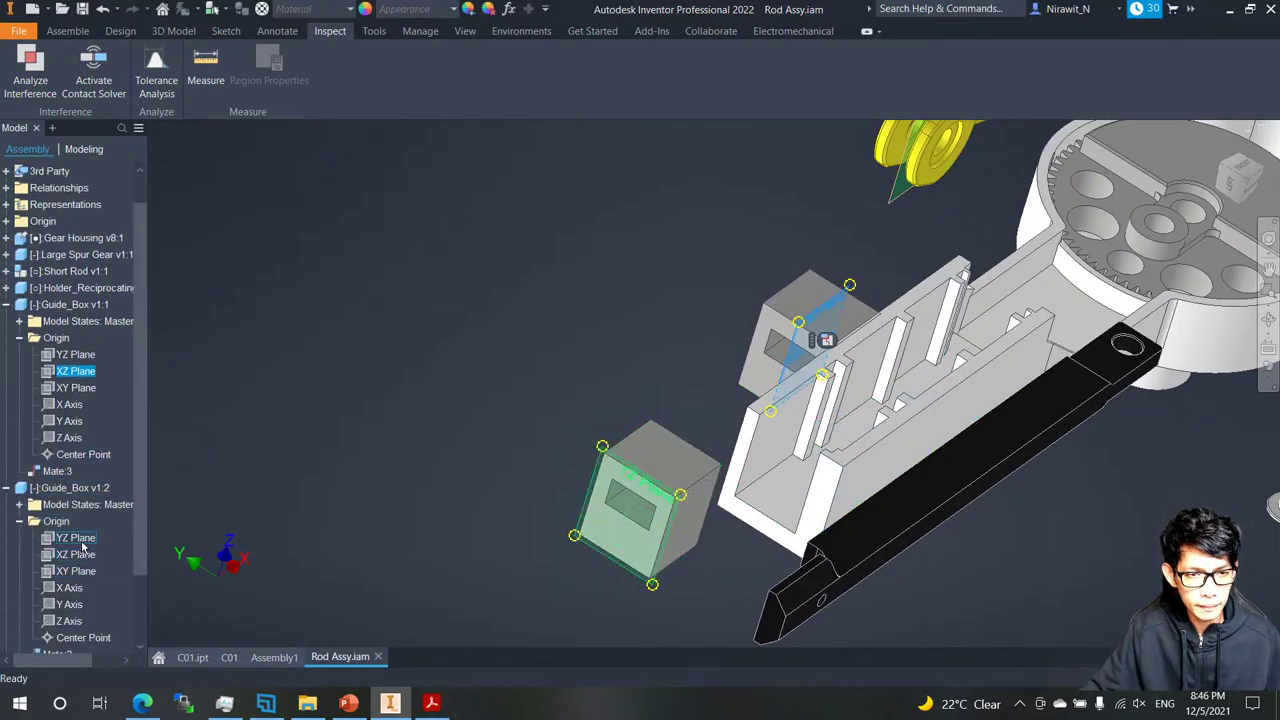
Mate the XZ Plane of Guide_Box v1:2 to the XZ Plane of Guide_Box v1:1 with 0 mm offset.
{"action": "left_click", "coordinate": [80, 555]}
{"action": "middle_click_drag", "start_coordinate": [232, 515], "coordinate": [328, 448], "text": "shift"}
{"action": "key", "text": "c"}
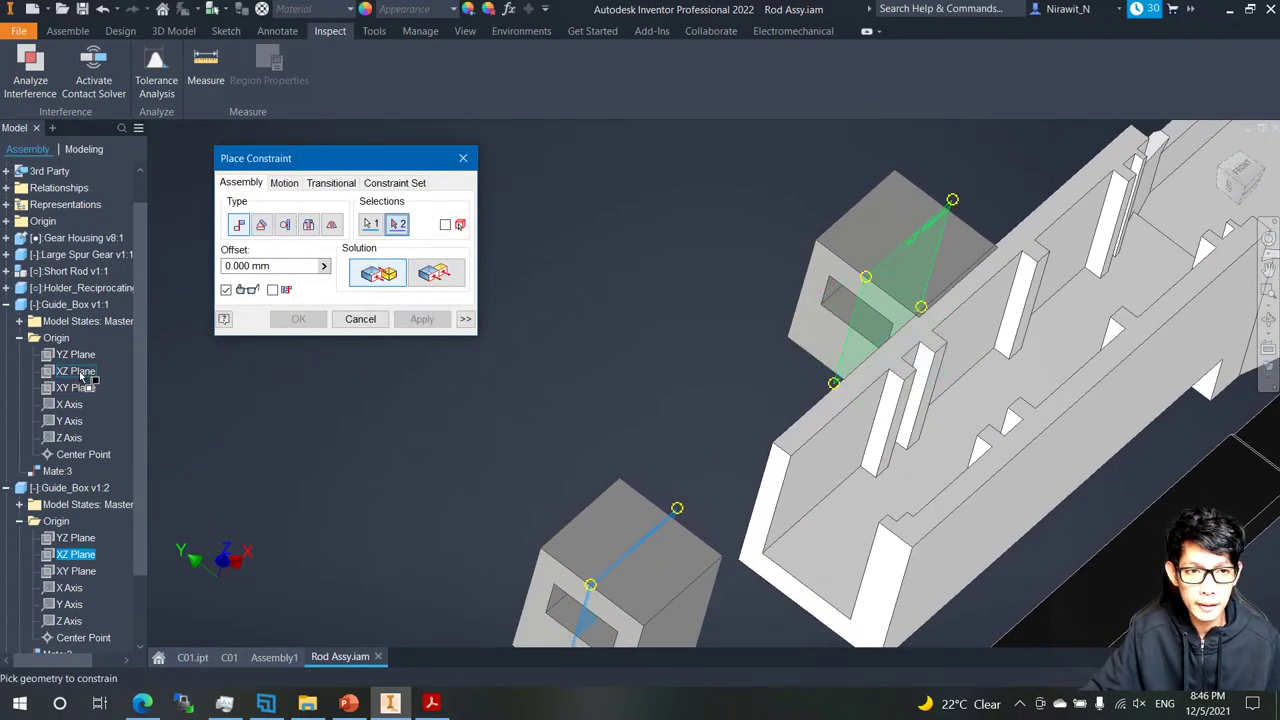
{"action": "left_click", "coordinate": [77, 371]}
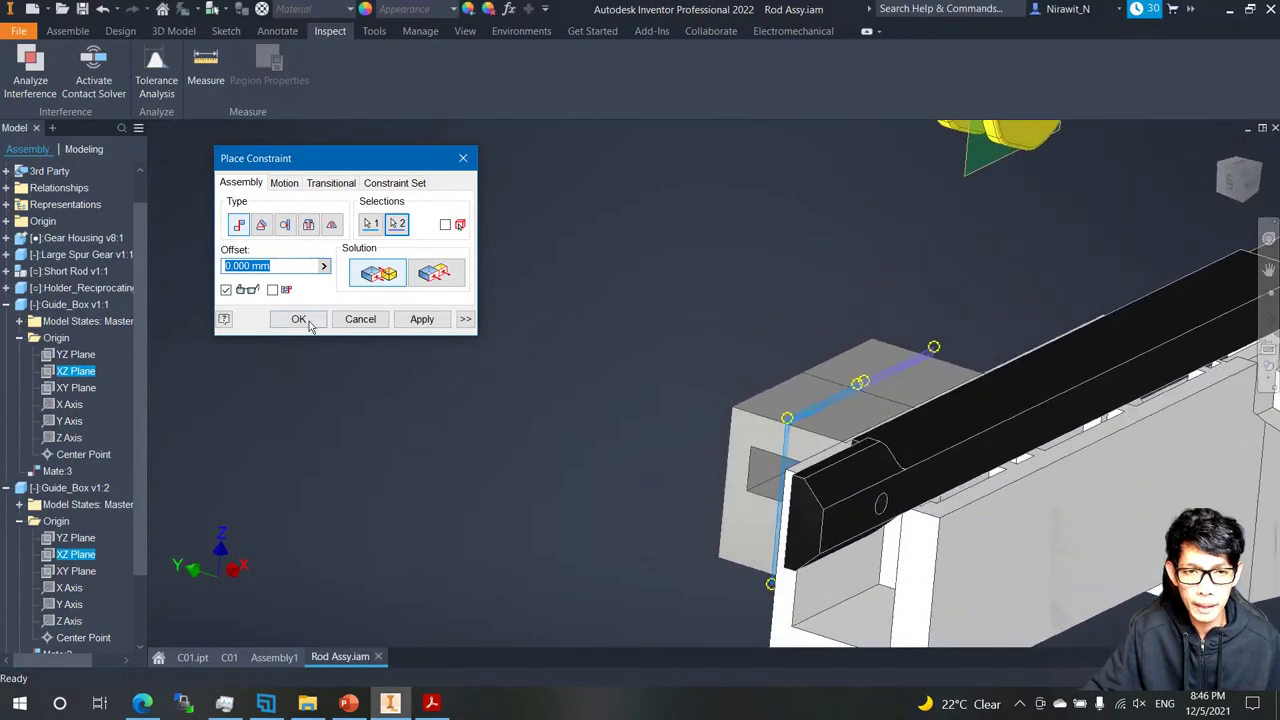
{"action": "left_click", "coordinate": [298, 318]}
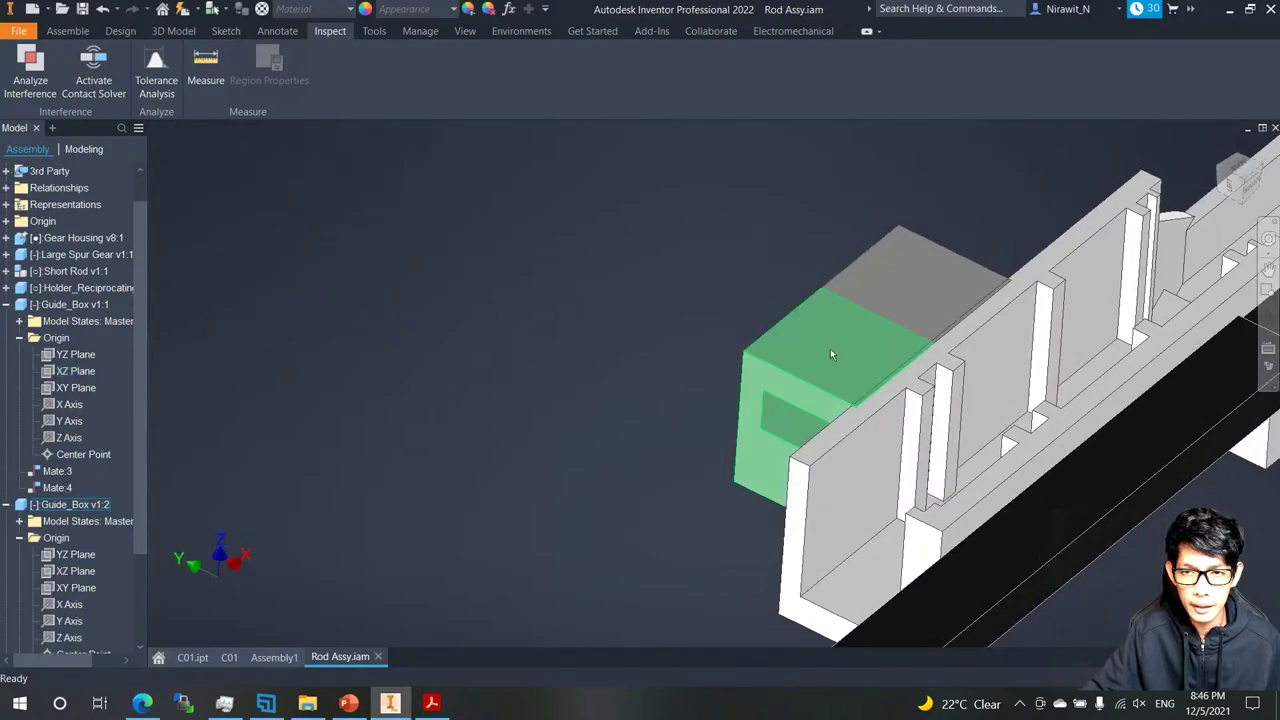
Pull Guide_Box v1:2 away from Guide_Box v1:1 so both stand apart beside the Gear Housing channel.
{"action": "left_click_drag", "start_coordinate": [830, 350], "coordinate": [645, 424]}
{"action": "middle_click_drag", "start_coordinate": [592, 300], "coordinate": [400, 295], "text": "shift"}
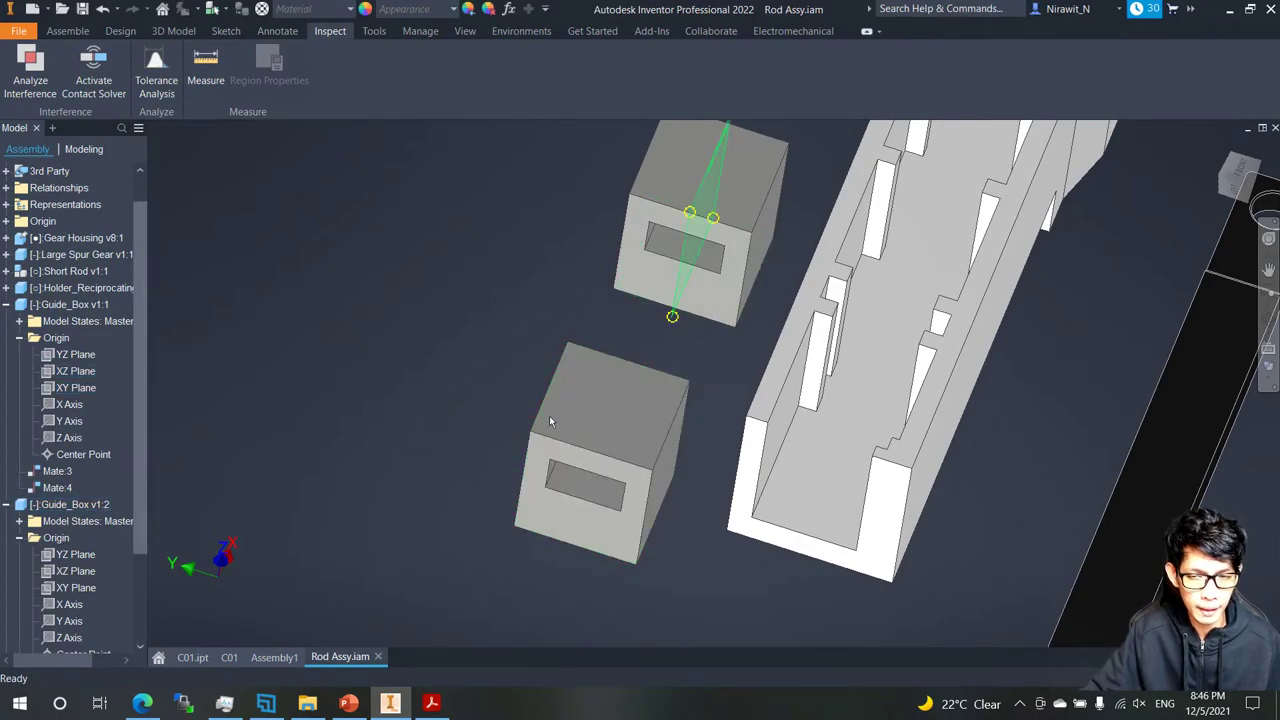
{"action": "middle_click_drag", "start_coordinate": [668, 527], "coordinate": [771, 414], "text": "shift"}
Make the Gear Housing's XZ Plane visible in the assembly.
{"action": "left_click", "coordinate": [771, 414]}
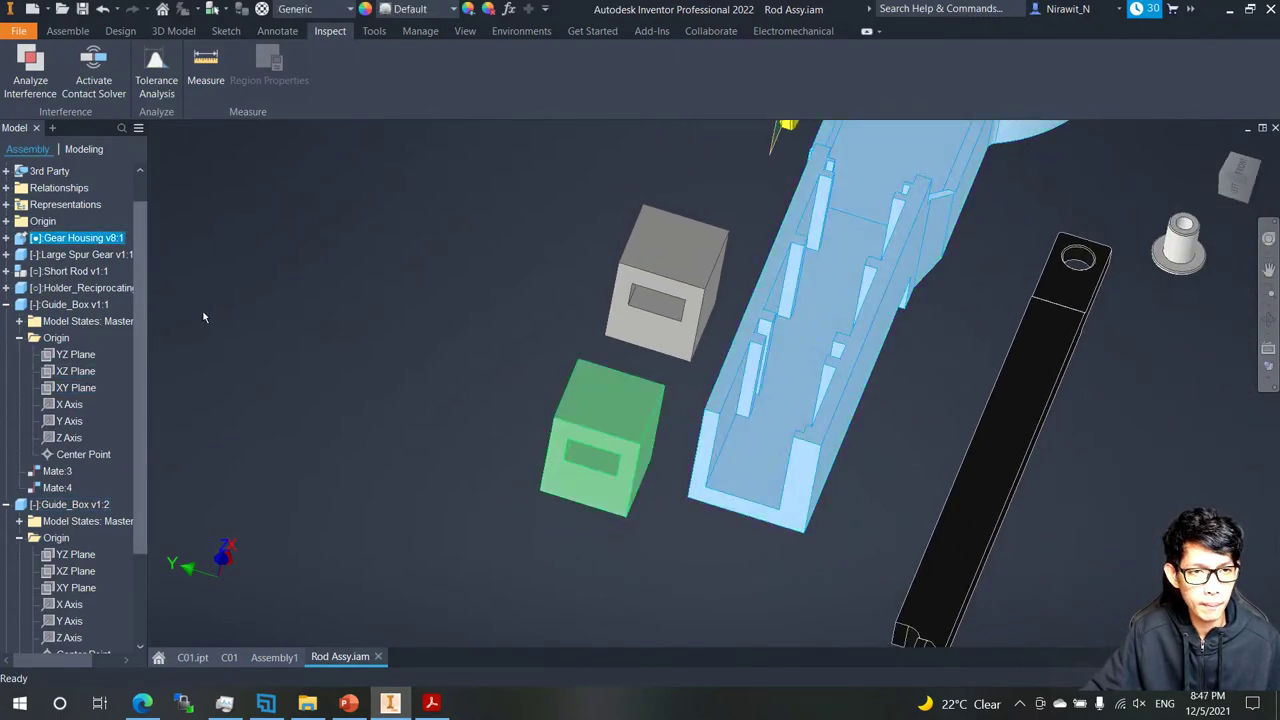
{"action": "left_click", "coordinate": [7, 238]}
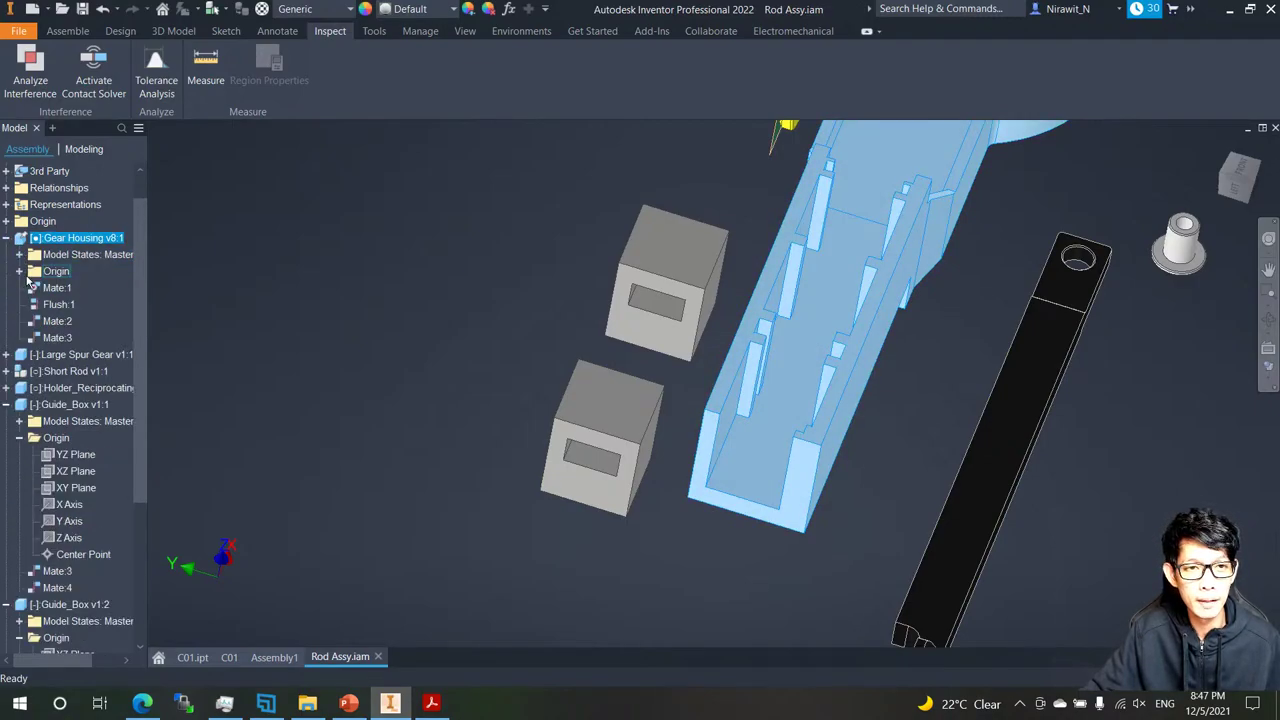
{"action": "left_click", "coordinate": [19, 271]}
{"action": "key", "text": "F6"}
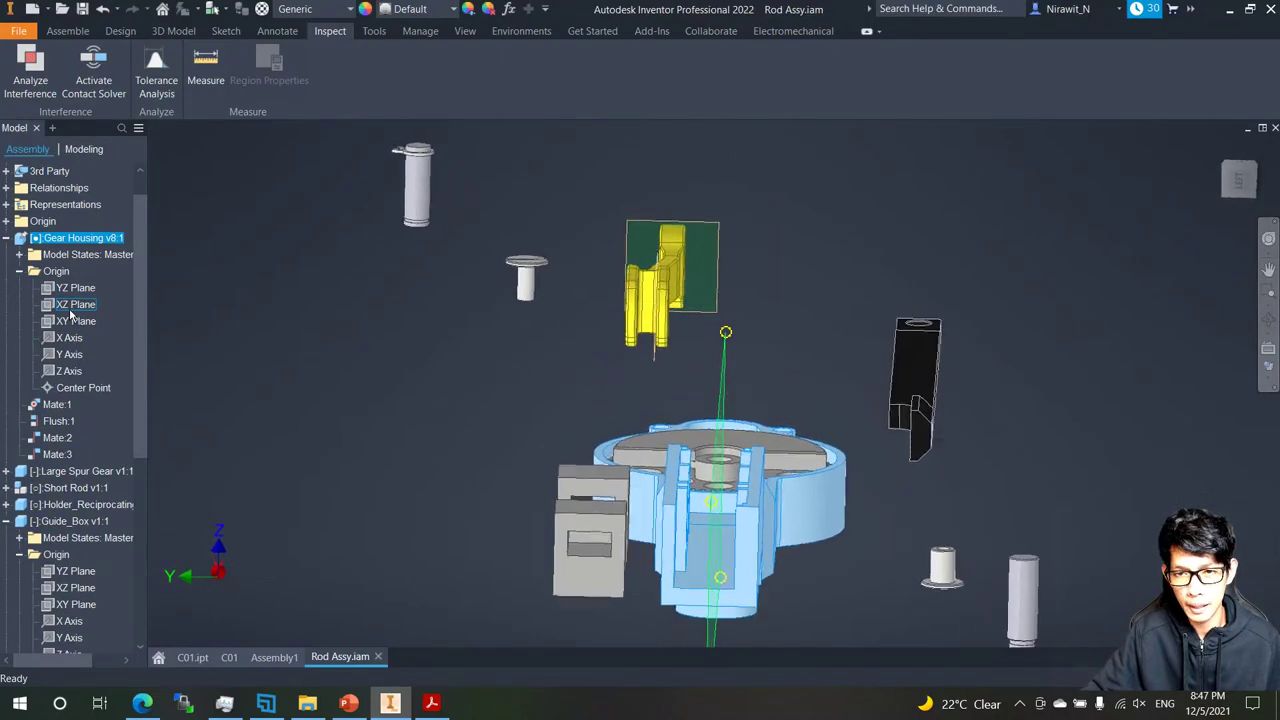
{"action": "right_click", "coordinate": [74, 305]}
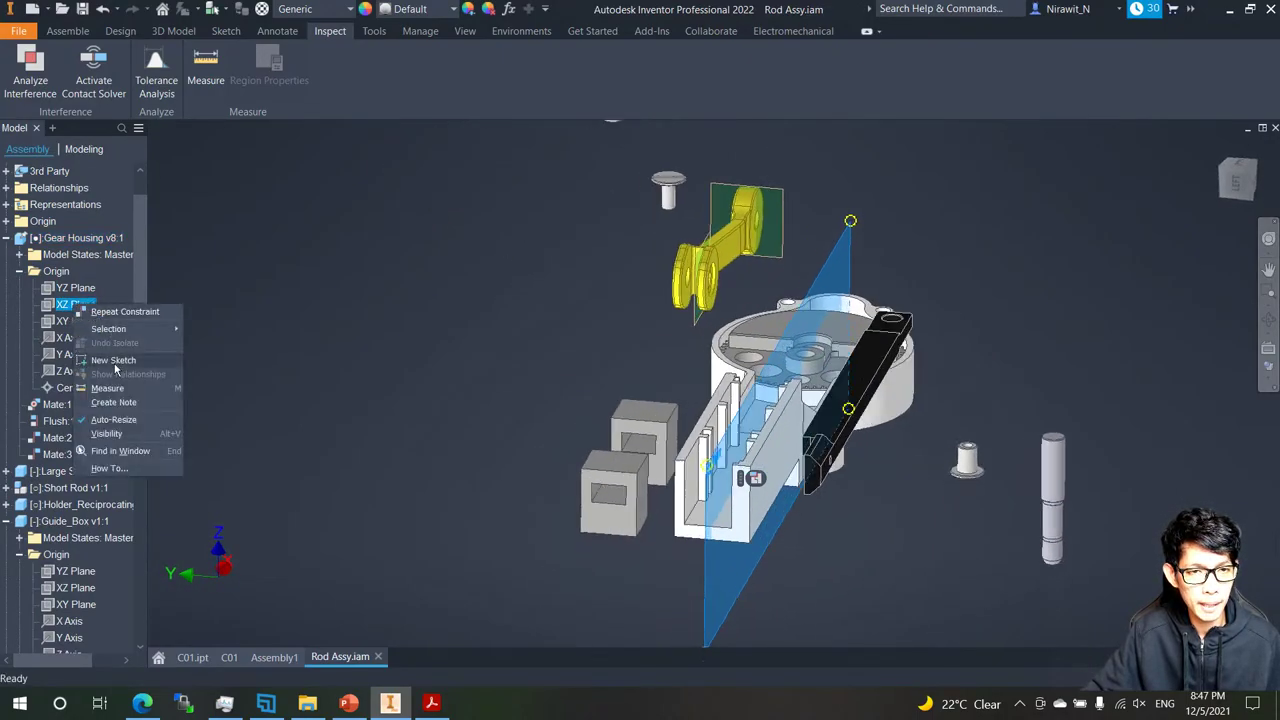
{"action": "left_click", "coordinate": [106, 434]}
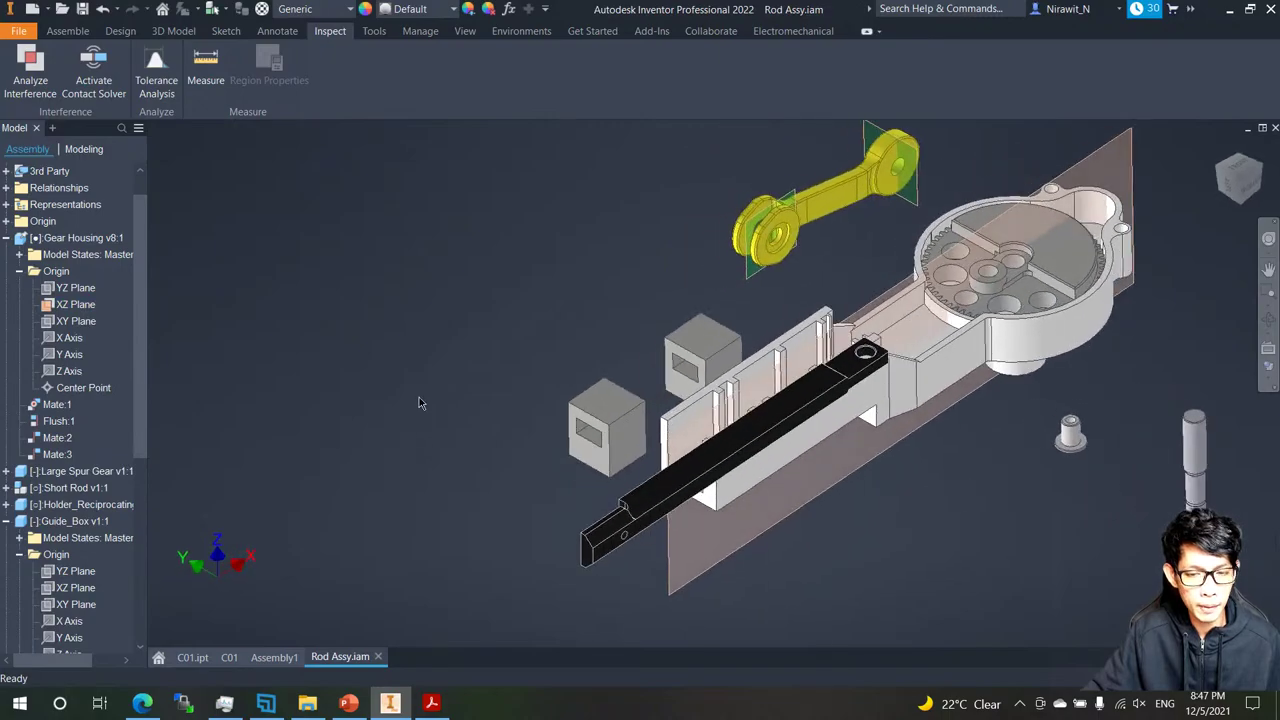
Mate the Gear Housing's XZ Plane to the XZ Plane of Guide_Box v1:1 with 0 mm offset.
{"action": "left_click", "coordinate": [67, 31]}
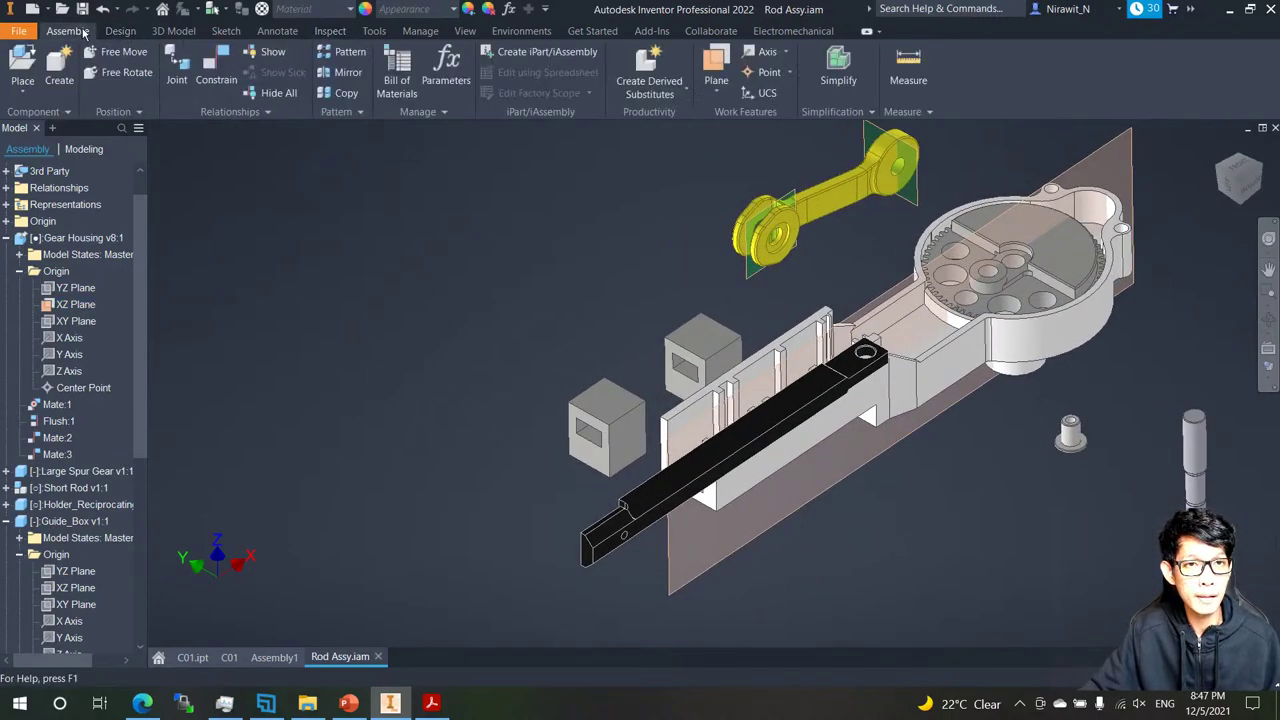
{"action": "left_click", "coordinate": [216, 72]}
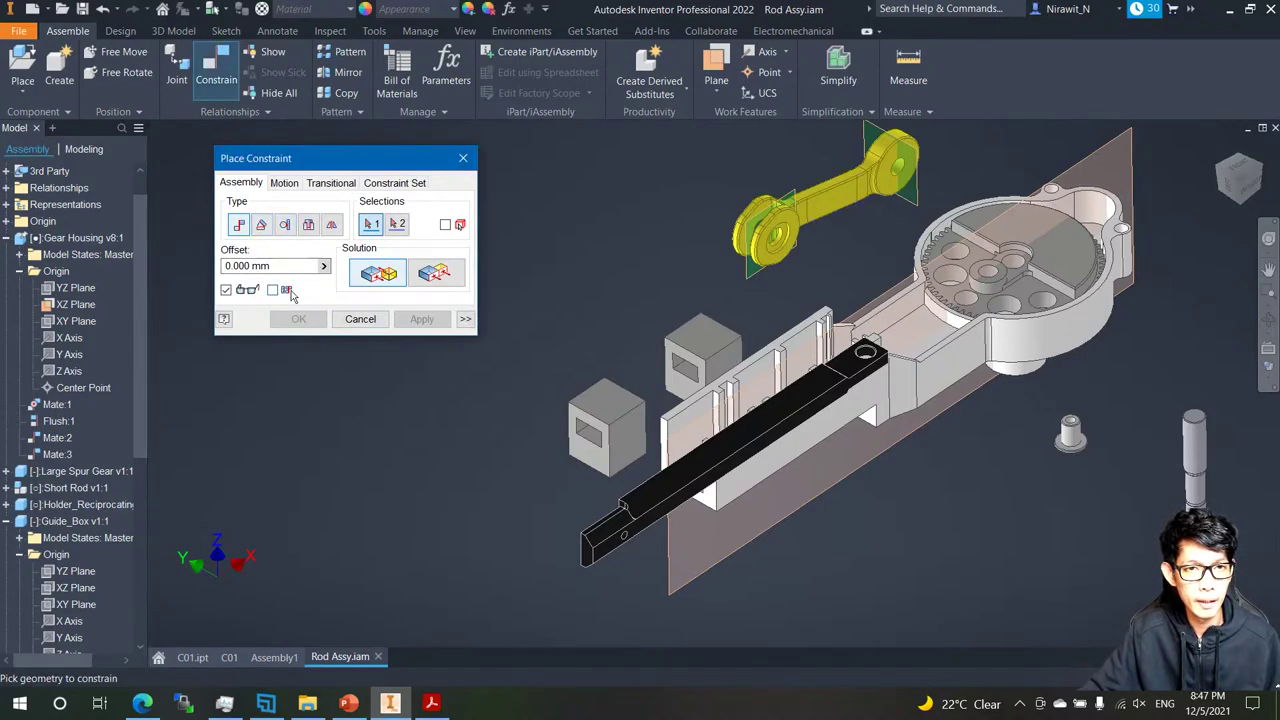
{"action": "left_click", "coordinate": [76, 305]}
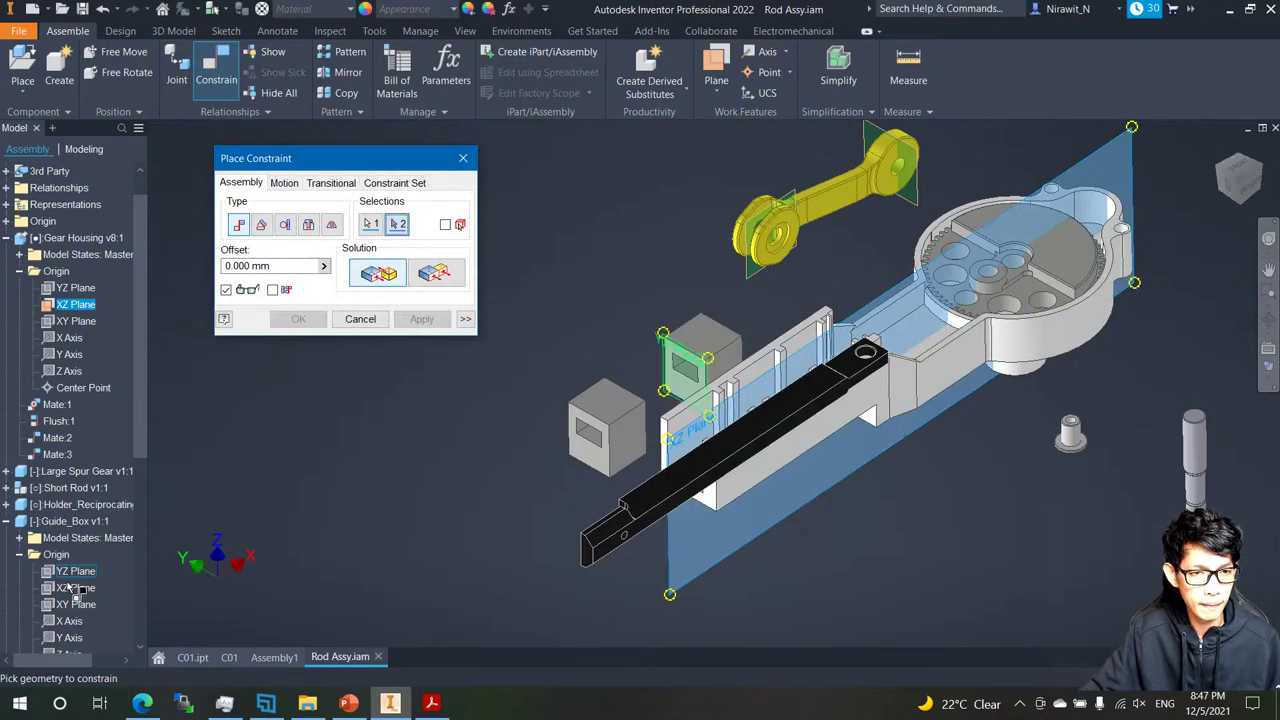
{"action": "scroll", "coordinate": [68, 545], "scroll_direction": "down", "scroll_amount": 1}
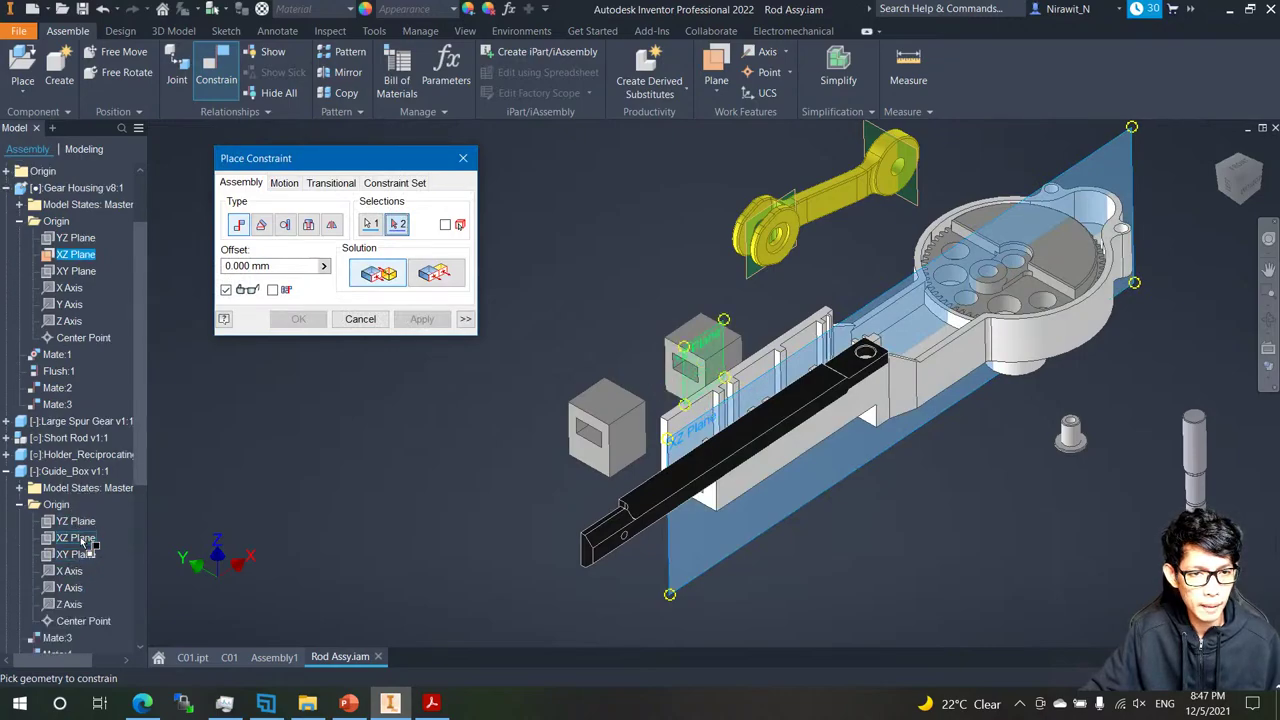
{"action": "left_click", "coordinate": [84, 540]}
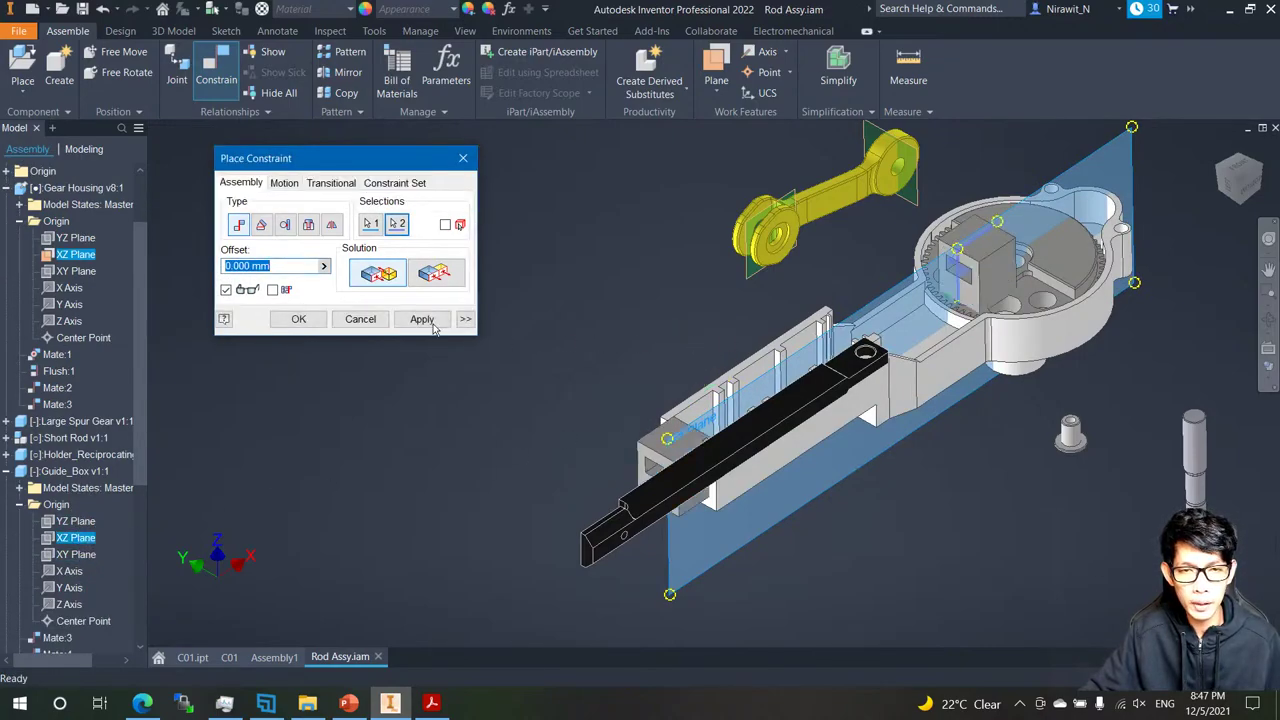
{"action": "scroll", "coordinate": [320, 327], "scroll_direction": "down", "scroll_amount": 2}
{"action": "left_click", "coordinate": [316, 325]}
Slide Guide_Box v1:1 from above the spur gear into the inner part of the Gear Housing channel.
{"action": "scroll", "coordinate": [620, 540], "scroll_direction": "up", "scroll_amount": 4}
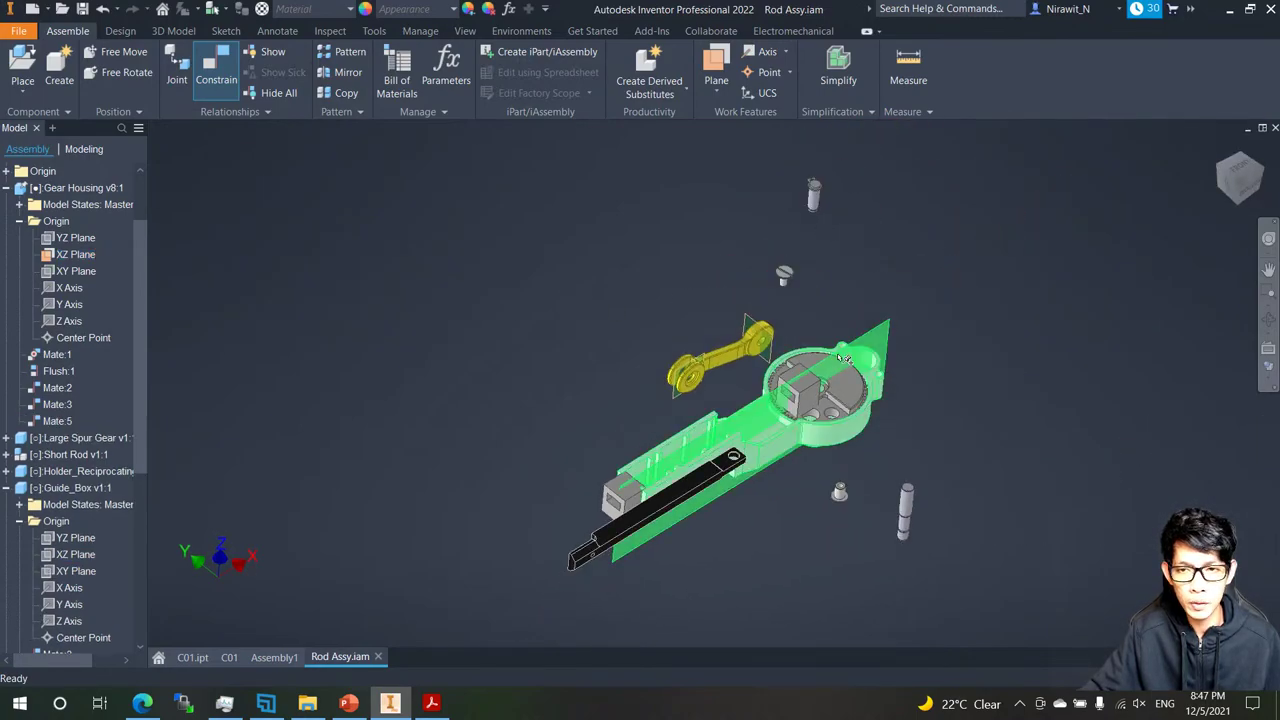
{"action": "left_click_drag", "start_coordinate": [790, 394], "coordinate": [699, 441]}
{"action": "scroll", "coordinate": [624, 453], "scroll_direction": "down", "scroll_amount": 4}
{"action": "middle_click_drag", "start_coordinate": [618, 386], "coordinate": [616, 496], "text": "shift"}
{"action": "left_click", "coordinate": [598, 560]}
Switch to the assembly drawing in Acrobat and examine where both Guide_Box parts sit between the channel ribs in section A-A and the top view.
{"action": "left_click", "coordinate": [431, 704]}
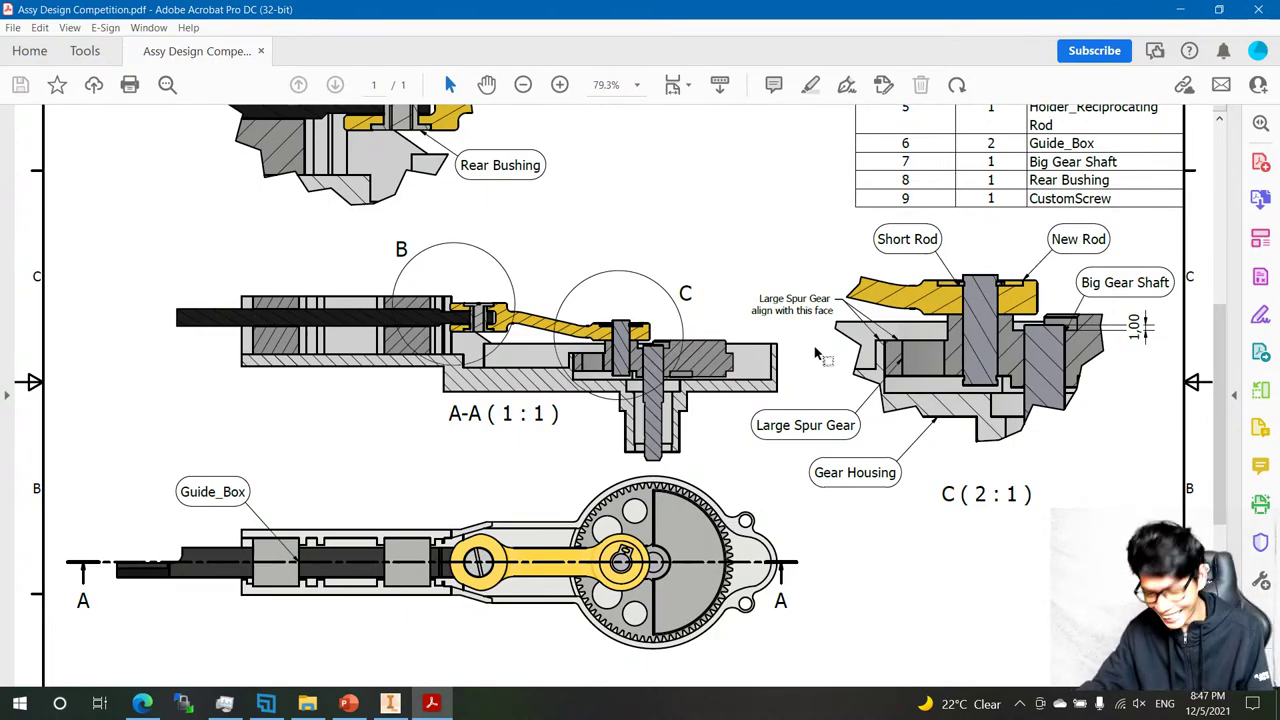
{"action": "scroll", "coordinate": [880, 293], "scroll_direction": "down", "scroll_amount": 1}
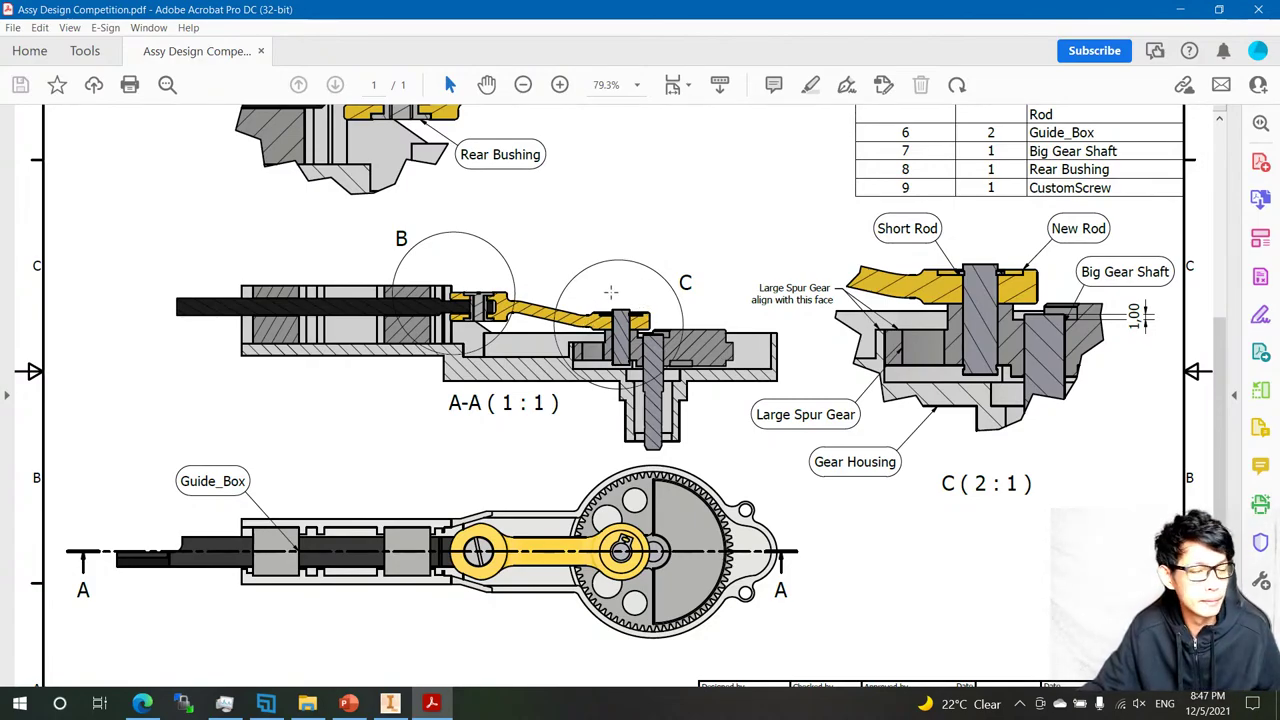
{"action": "scroll", "coordinate": [485, 297], "scroll_direction": "up", "scroll_amount": 1}
{"action": "scroll", "coordinate": [501, 295], "scroll_direction": "up", "scroll_amount": 1}
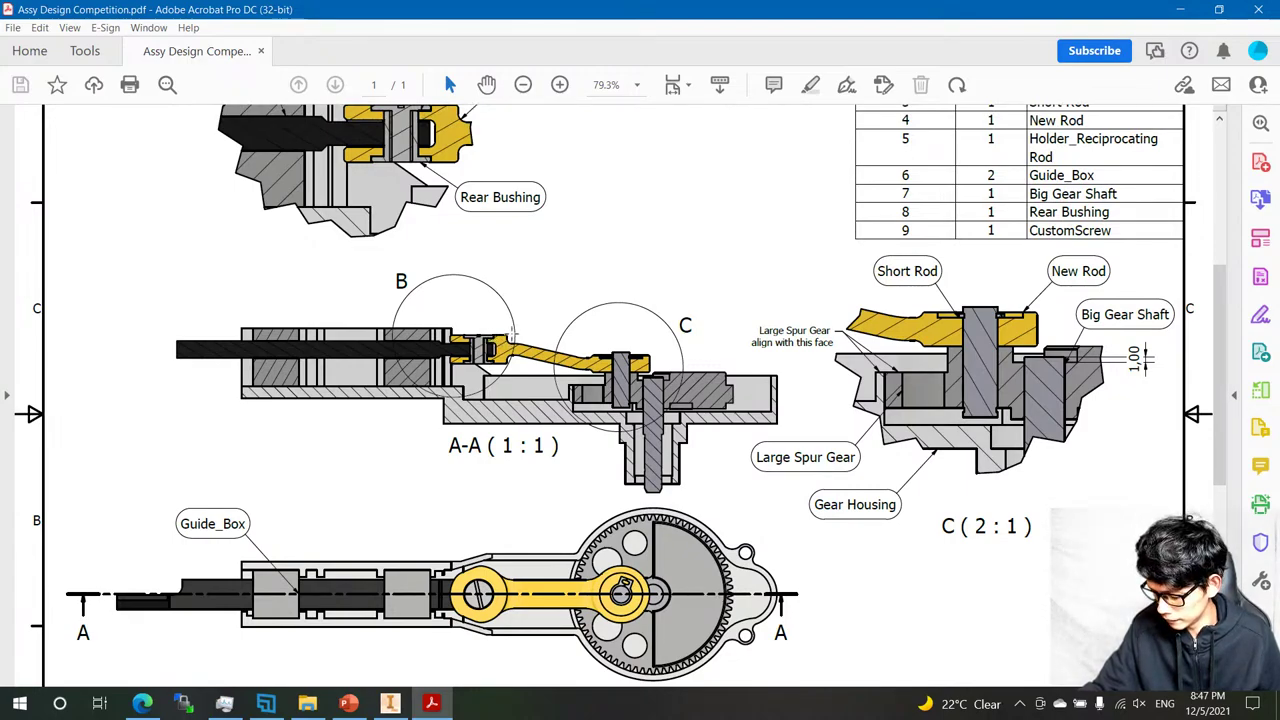
{"action": "scroll", "coordinate": [558, 386], "scroll_direction": "down", "scroll_amount": 1}
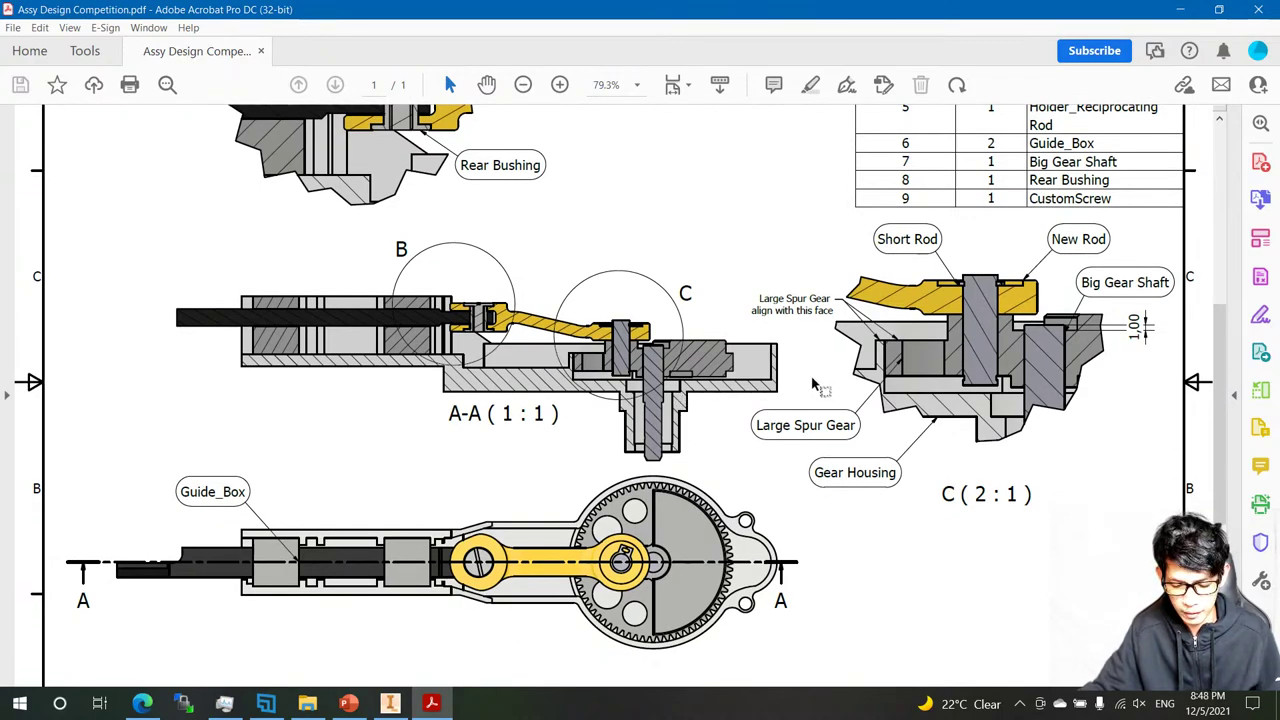
{"action": "scroll", "coordinate": [812, 385], "scroll_direction": "up", "scroll_amount": 2, "text": "ctrl"}
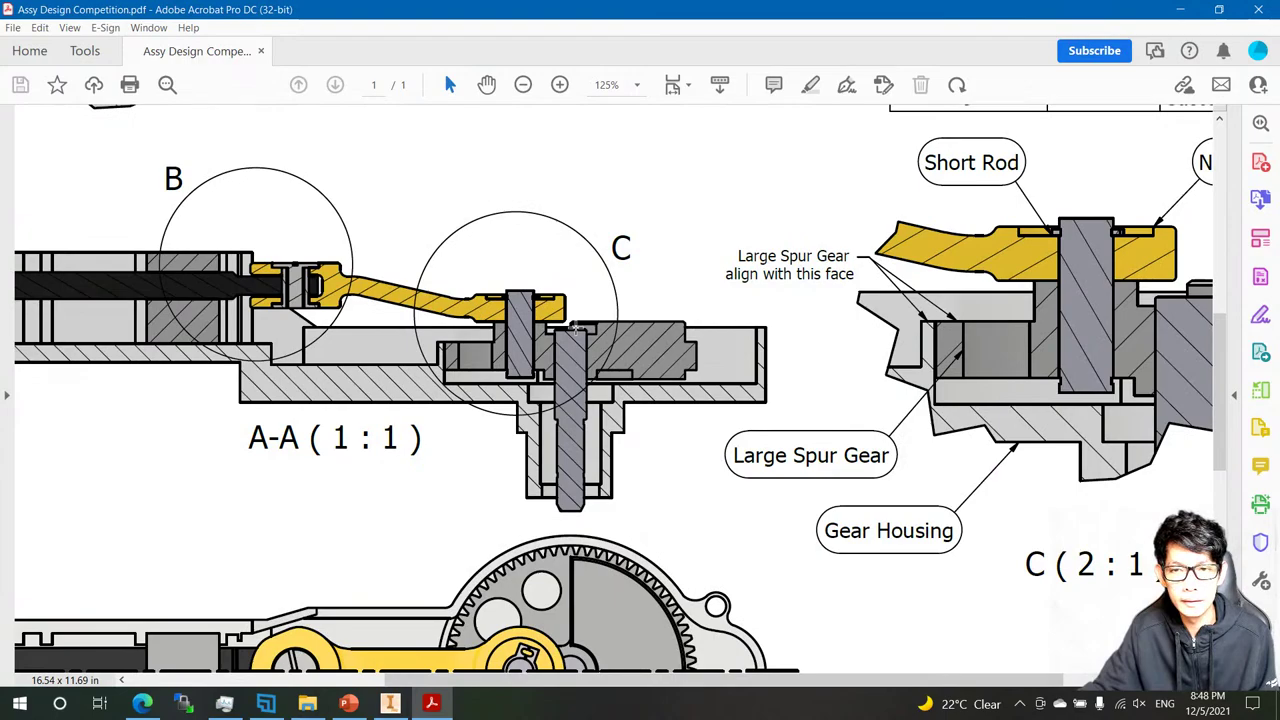
{"action": "scroll", "coordinate": [891, 306], "scroll_direction": "up", "scroll_amount": 1}
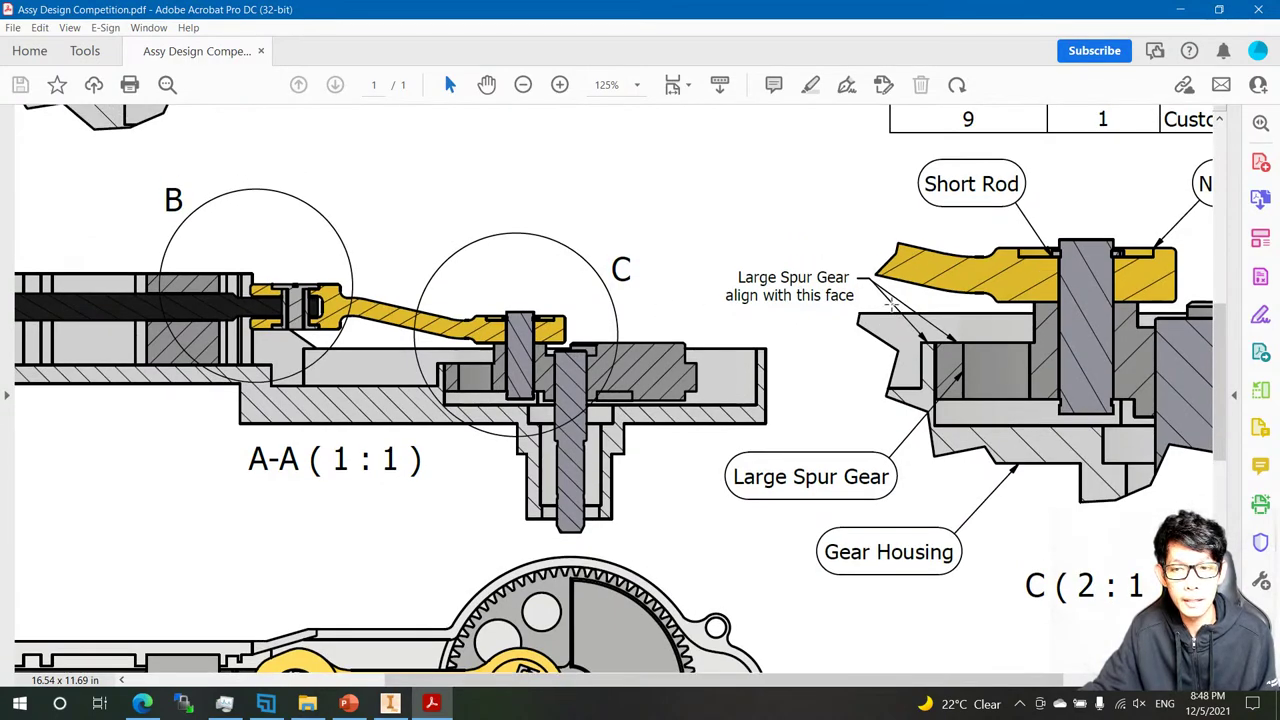
{"action": "scroll", "coordinate": [850, 300], "scroll_direction": "left", "scroll_amount": 4, "text": "shift"}
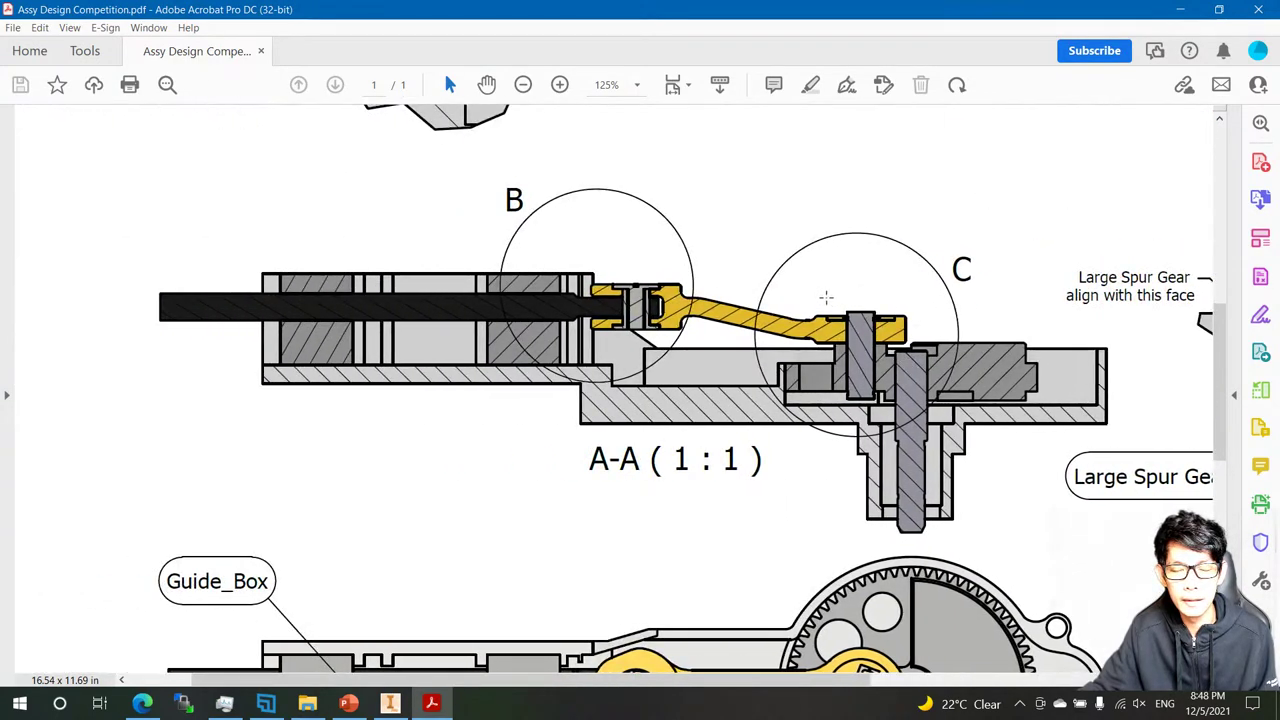
{"action": "mouse_move", "coordinate": [826, 298]}
{"action": "middle_mouse_down"}
{"action": "mouse_move", "coordinate": [829, 358]}
{"action": "mouse_move", "coordinate": [770, 325]}
{"action": "middle_mouse_up"}
{"action": "scroll", "coordinate": [770, 325], "scroll_direction": "up", "scroll_amount": 1}
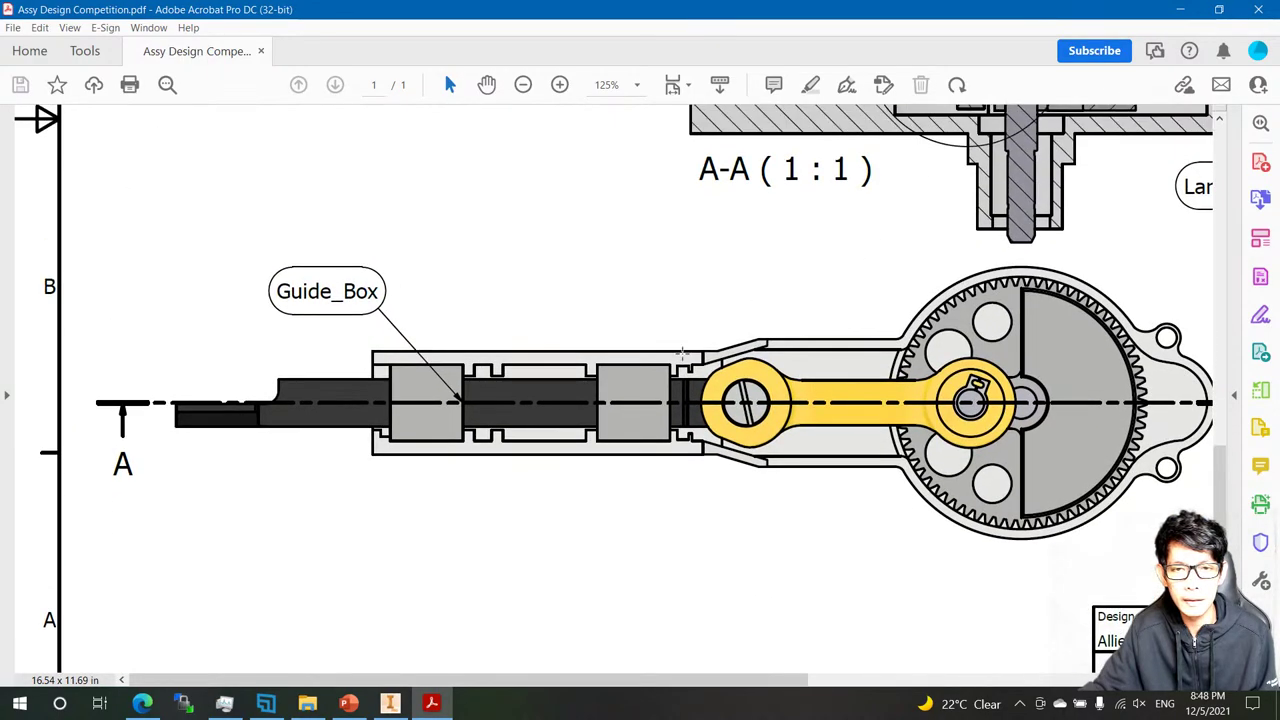
{"action": "scroll", "coordinate": [672, 368], "scroll_direction": "up", "scroll_amount": 3, "text": "ctrl"}
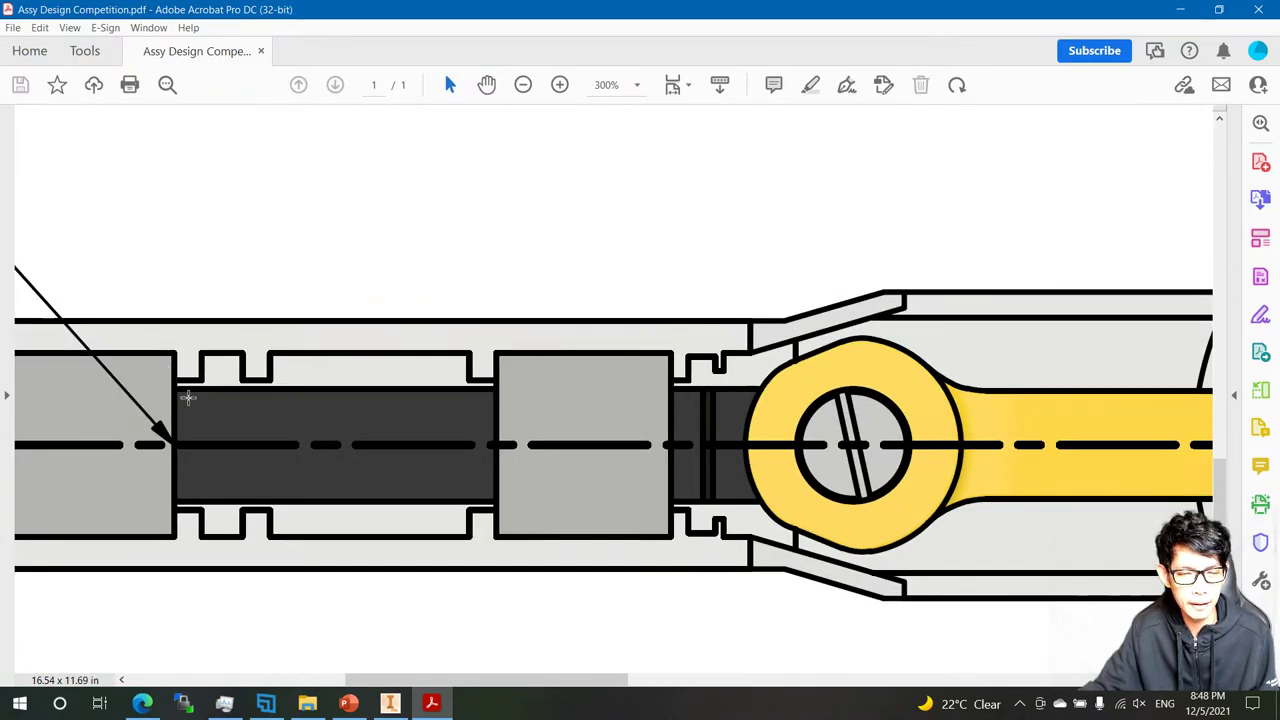
Mate the outer Guide_Box's inner end face to the adjacent channel rib of the Gear Housing with 0 mm offset, checking the assembly drawing.
{"action": "left_click", "coordinate": [383, 705]}
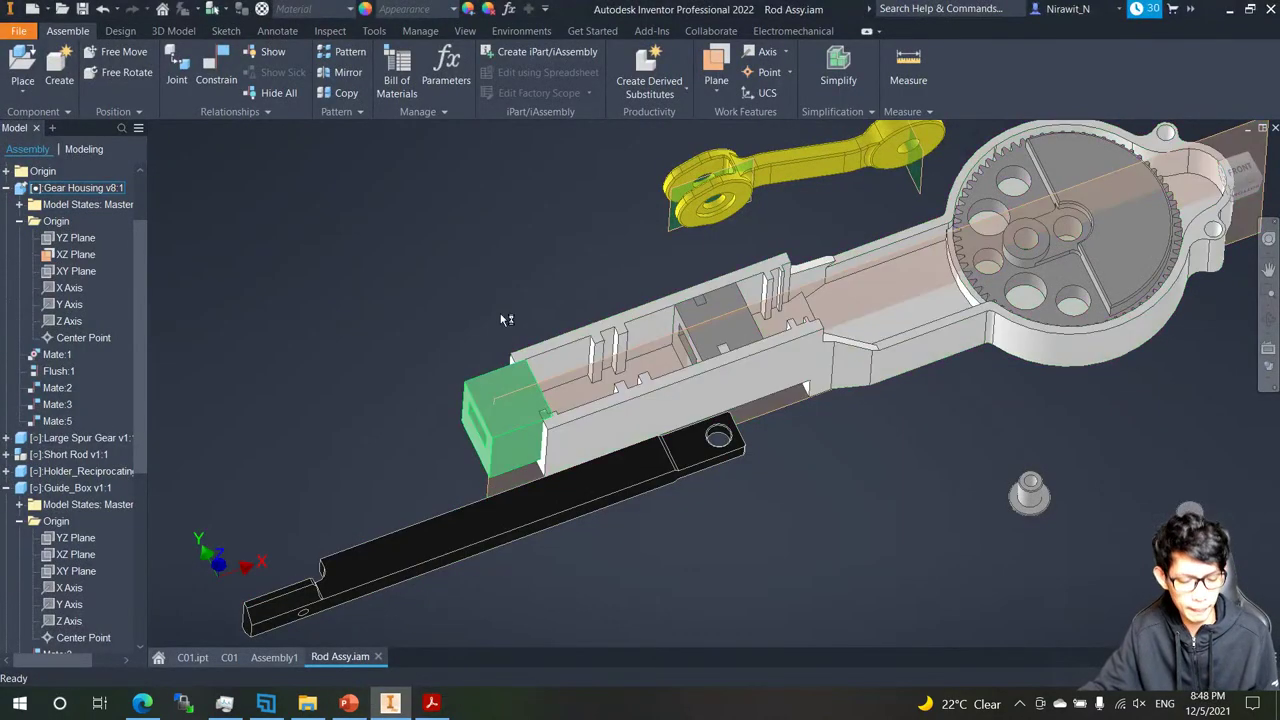
{"action": "key", "text": "c"}
{"action": "scroll", "coordinate": [605, 362], "scroll_direction": "up", "scroll_amount": 5}
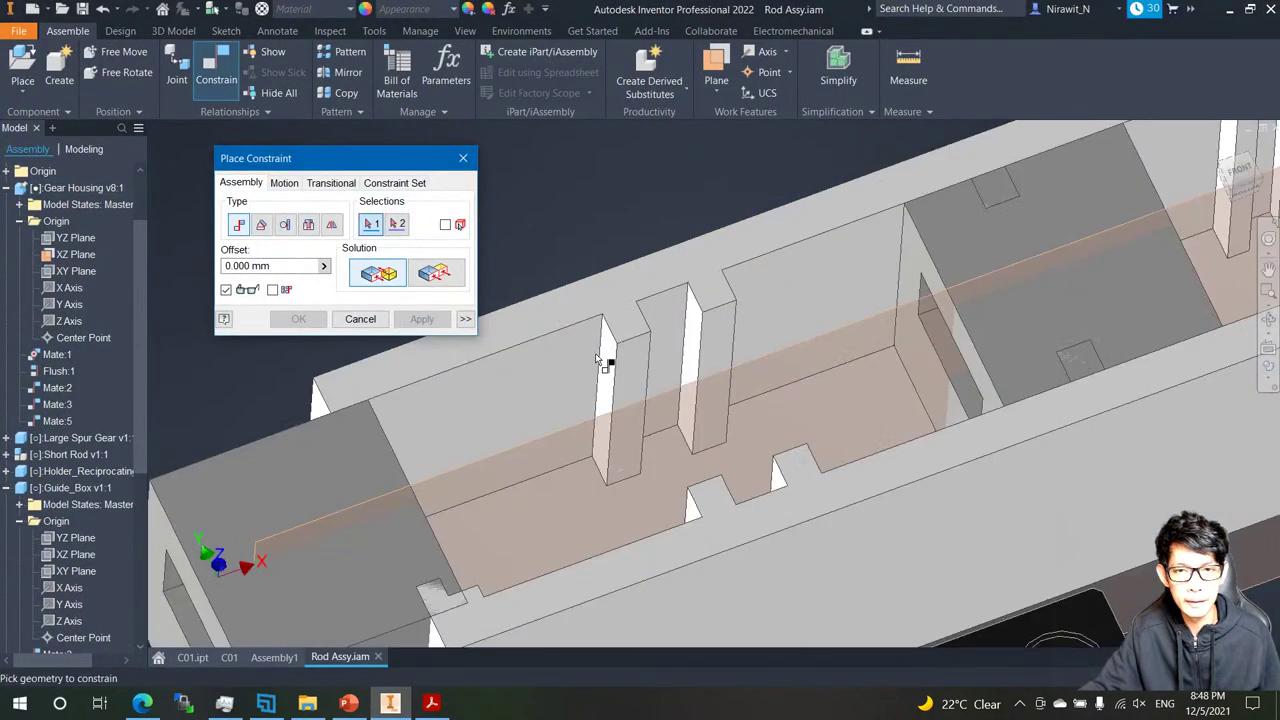
{"action": "left_click", "coordinate": [613, 361]}
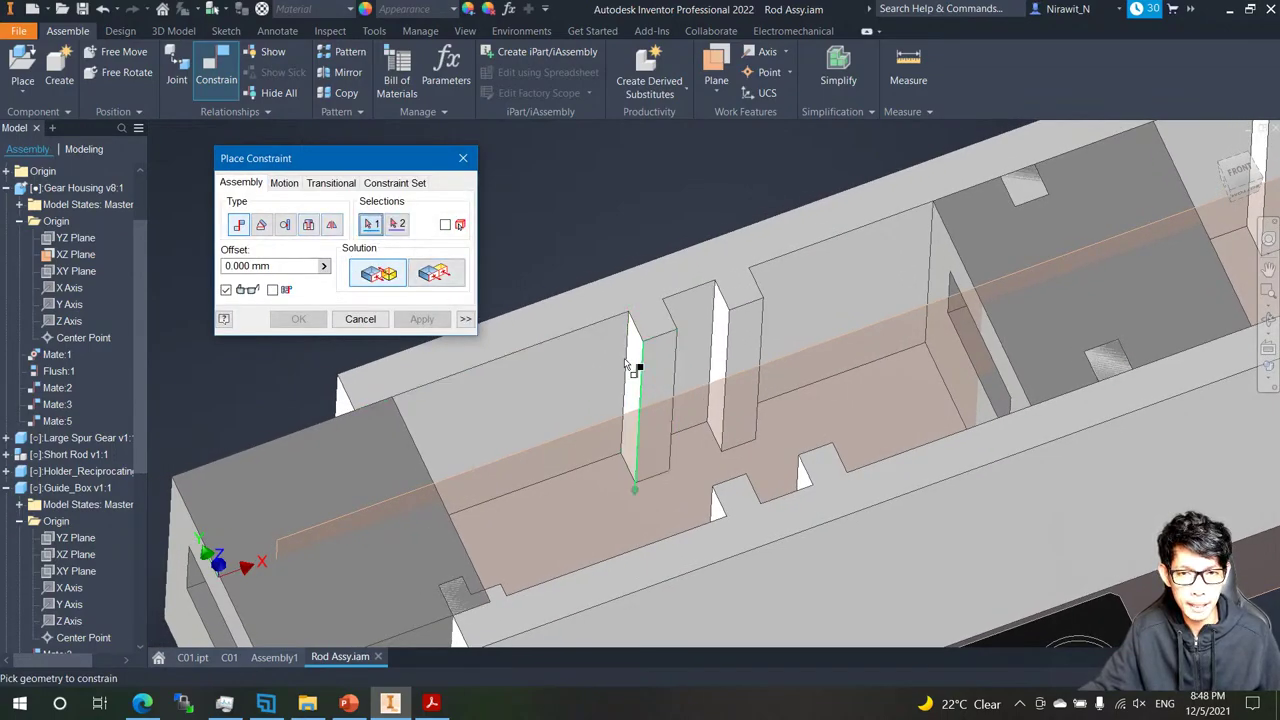
{"action": "scroll", "coordinate": [626, 362], "scroll_direction": "up", "scroll_amount": 5}
{"action": "left_click", "coordinate": [645, 357]}
{"action": "scroll", "coordinate": [646, 358], "scroll_direction": "down", "scroll_amount": 5}
{"action": "middle_click_drag", "start_coordinate": [647, 360], "coordinate": [470, 630], "text": "shift"}
{"action": "left_click", "coordinate": [820, 437]}
{"action": "left_click", "coordinate": [432, 704]}
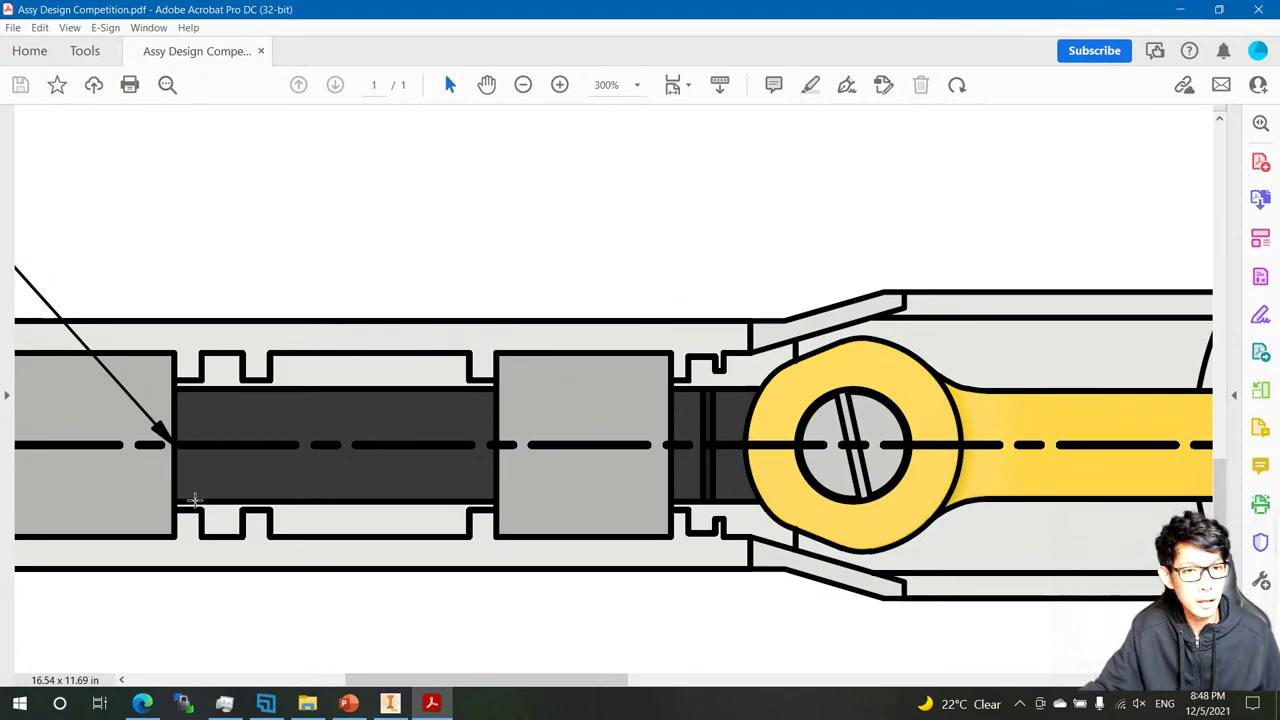
{"action": "left_click", "coordinate": [390, 704]}
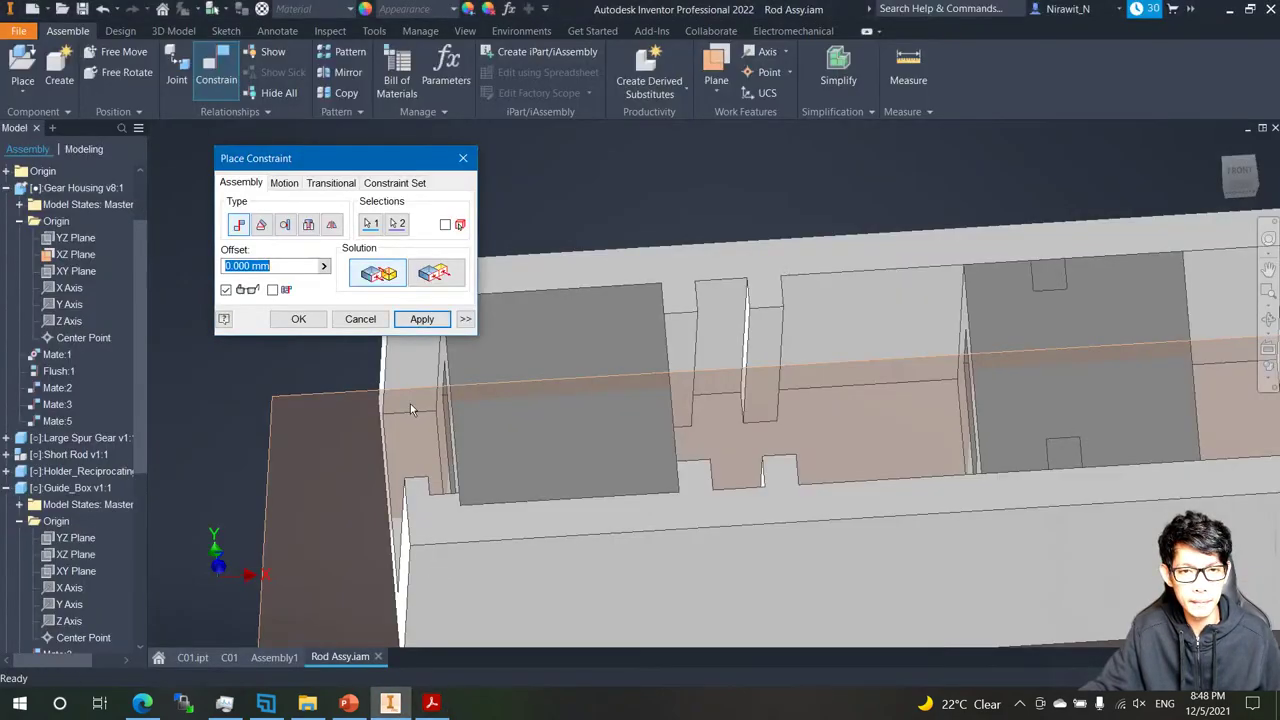
{"action": "left_click", "coordinate": [422, 319]}
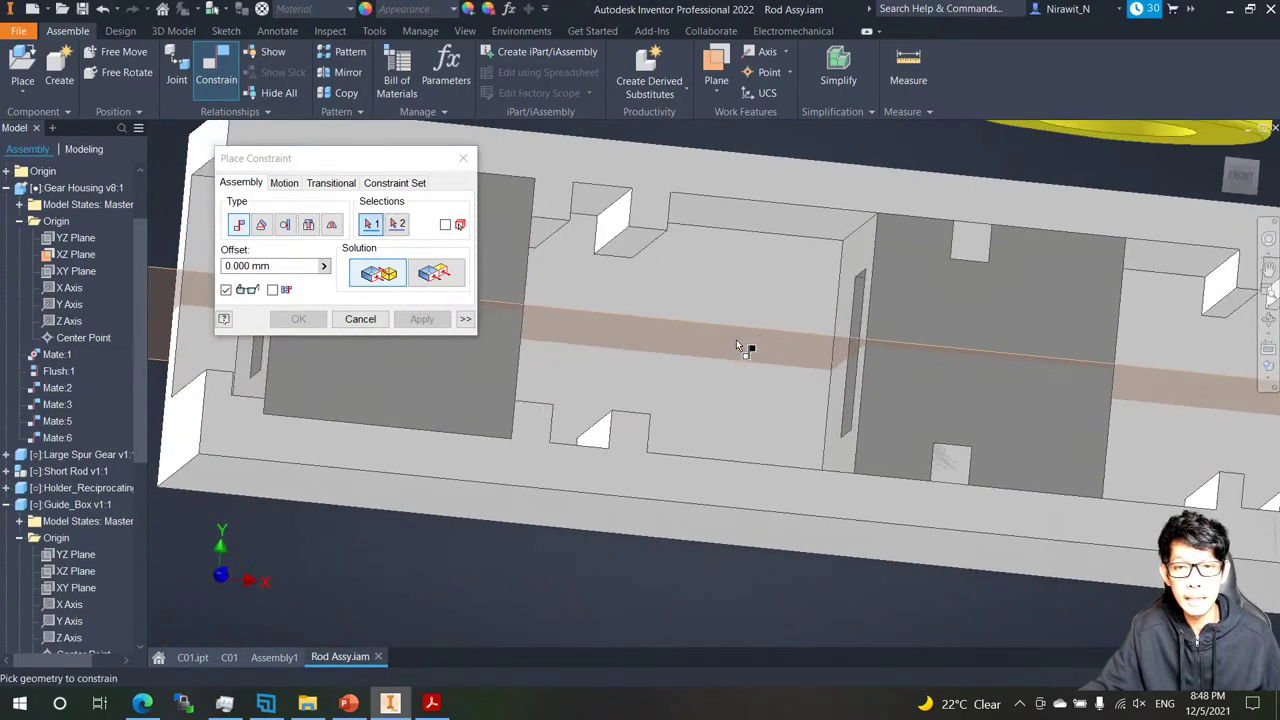
Check the inner Guide_Box's position in the drawing and mate its gear-side face to the adjacent Gear Housing rib with 0 mm offset.
{"action": "left_click", "coordinate": [432, 704]}
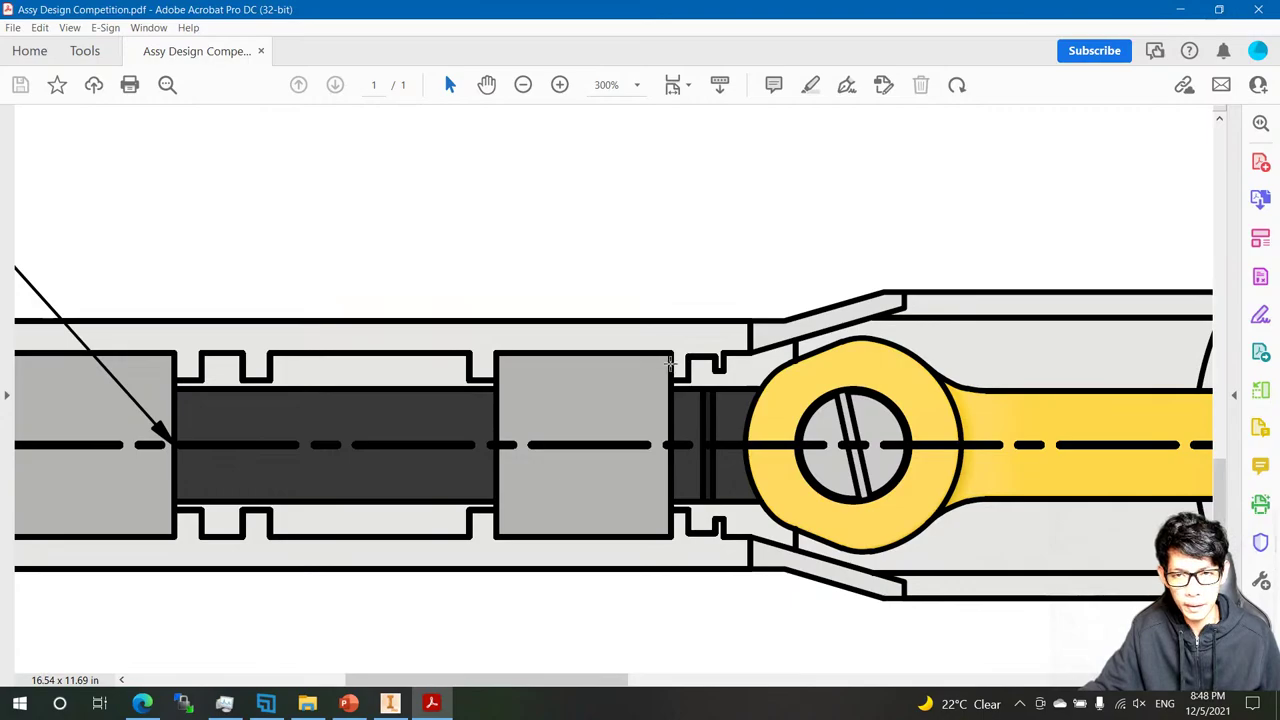
{"action": "key", "text": "alt+Tab"}
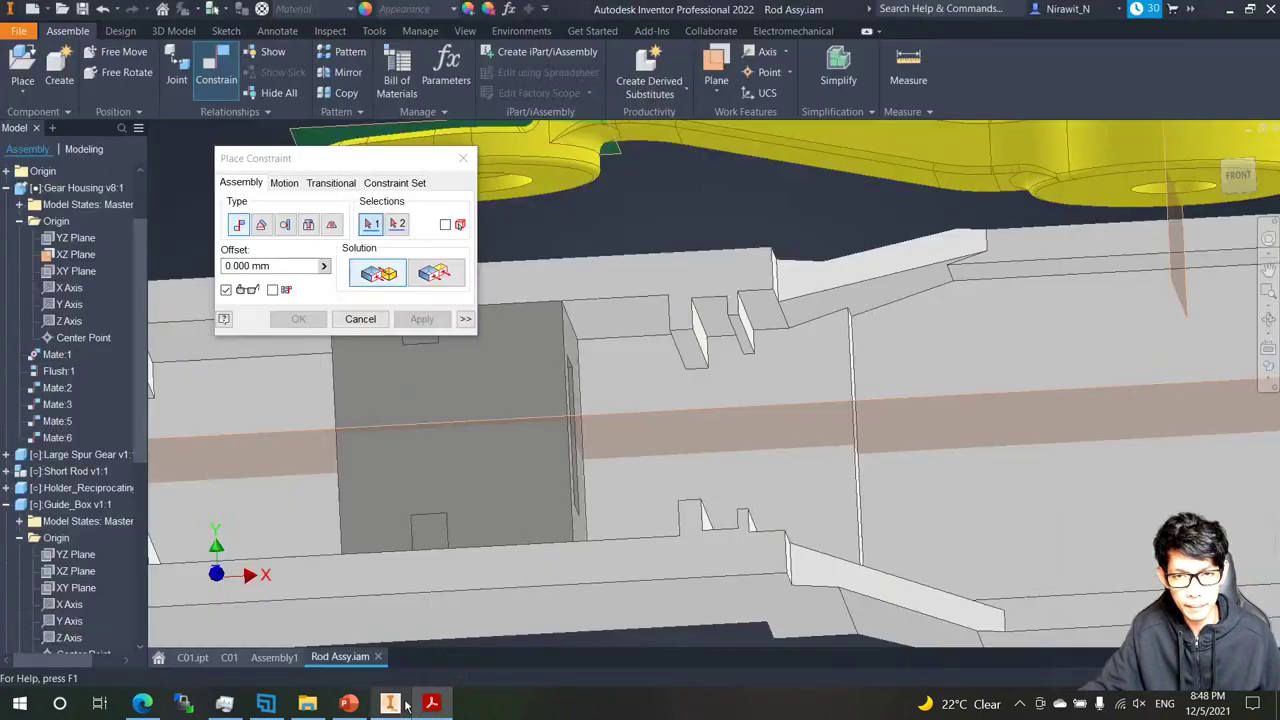
{"action": "scroll", "coordinate": [700, 366], "scroll_direction": "up", "scroll_amount": 2}
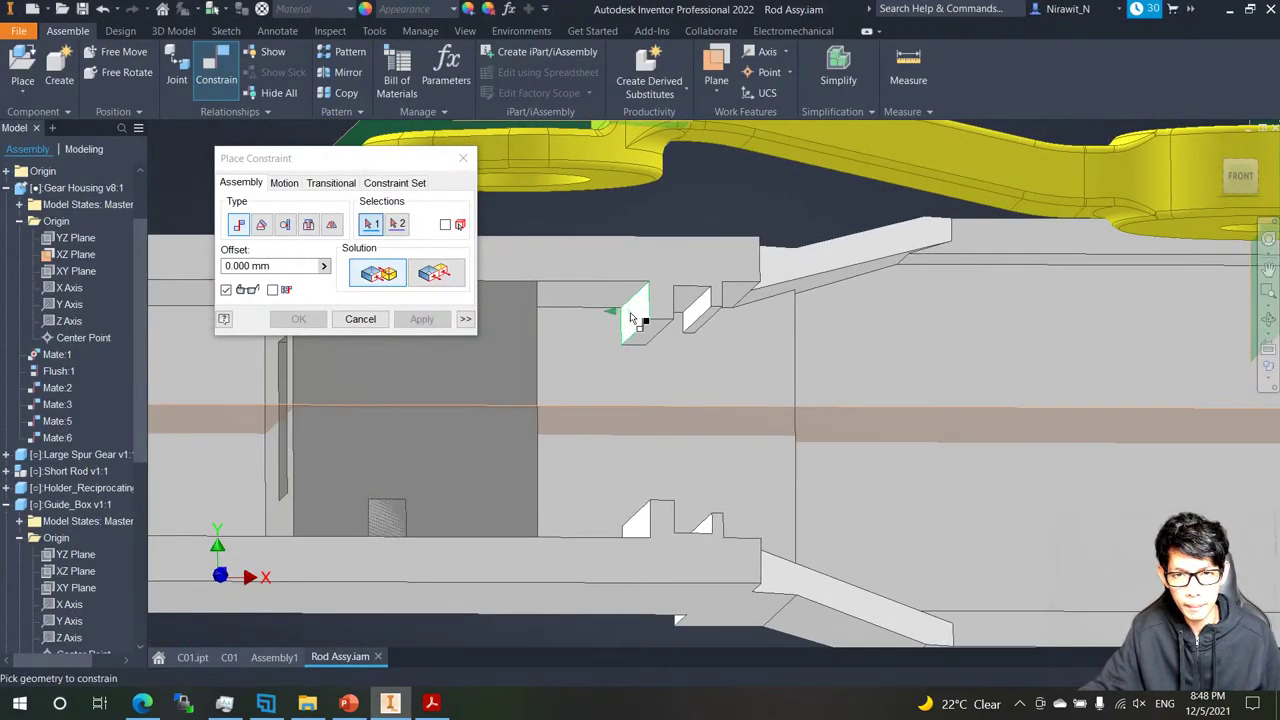
{"action": "left_click", "coordinate": [633, 353]}
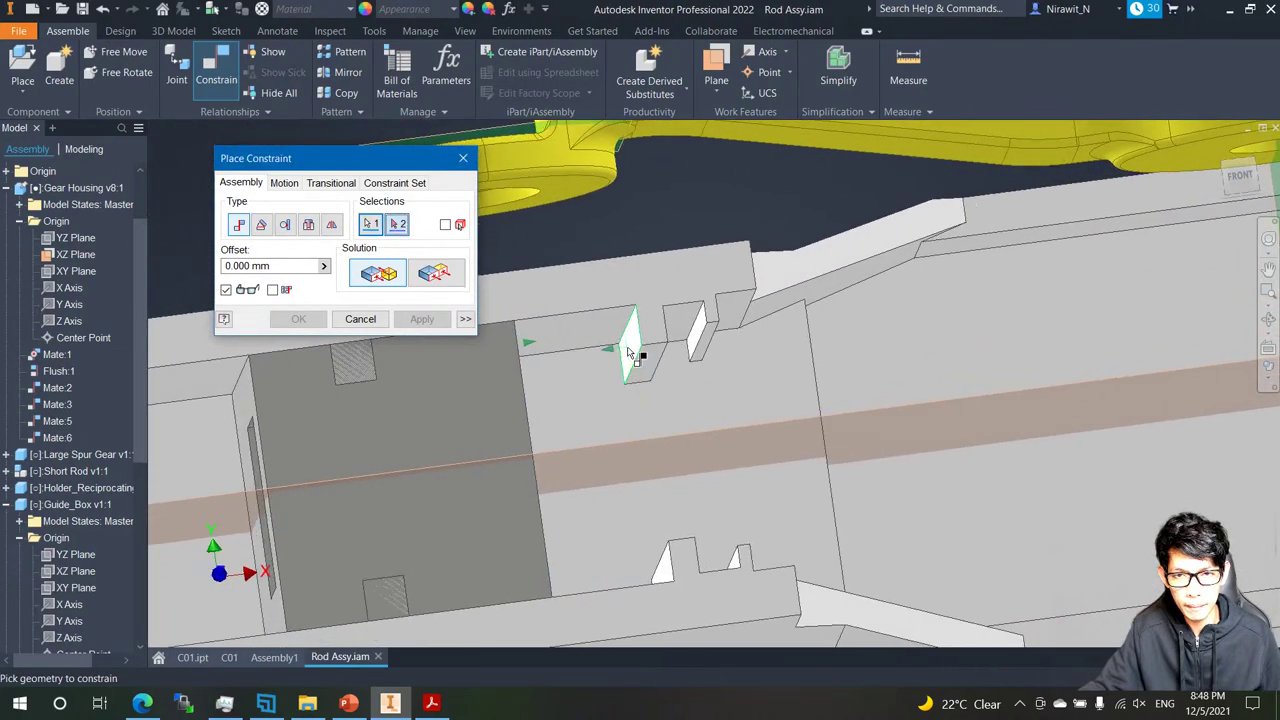
{"action": "left_click", "coordinate": [629, 348]}
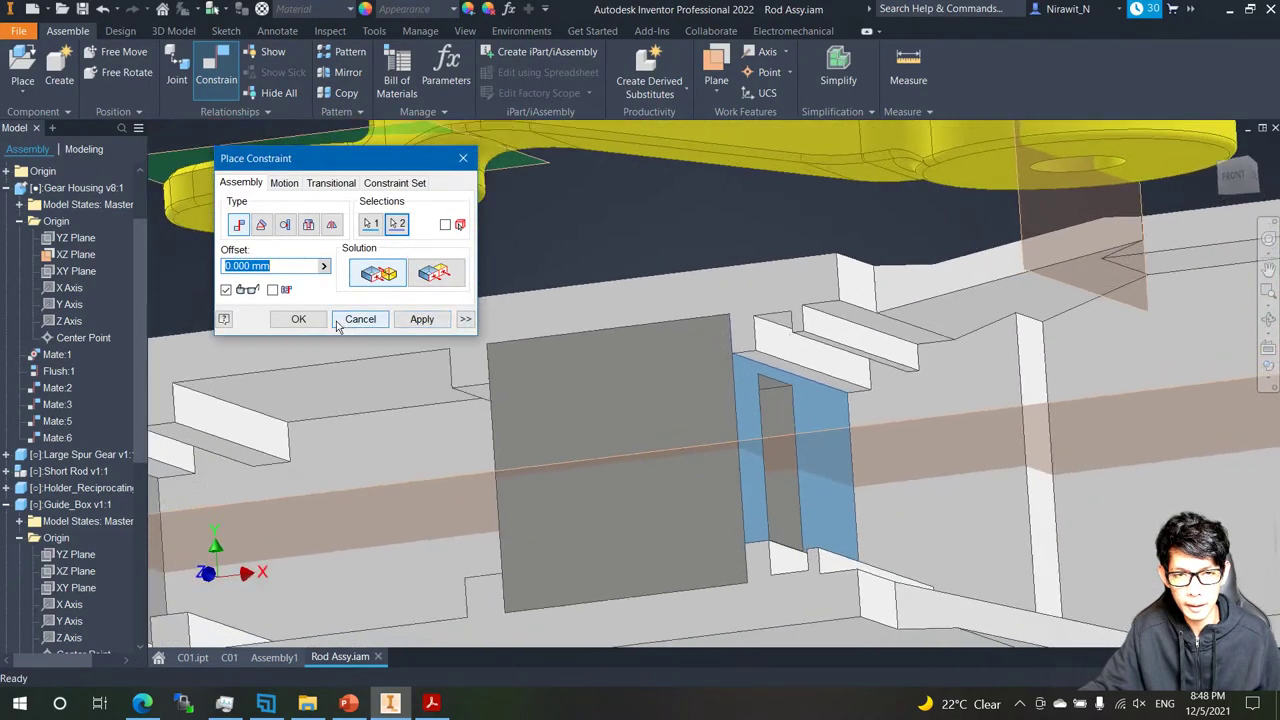
{"action": "left_click", "coordinate": [311, 320]}
Review both placed Guide_Box parts and save Rod Assy.iam together with its modified dependents.
{"action": "scroll", "coordinate": [670, 262], "scroll_direction": "down", "scroll_amount": 5}
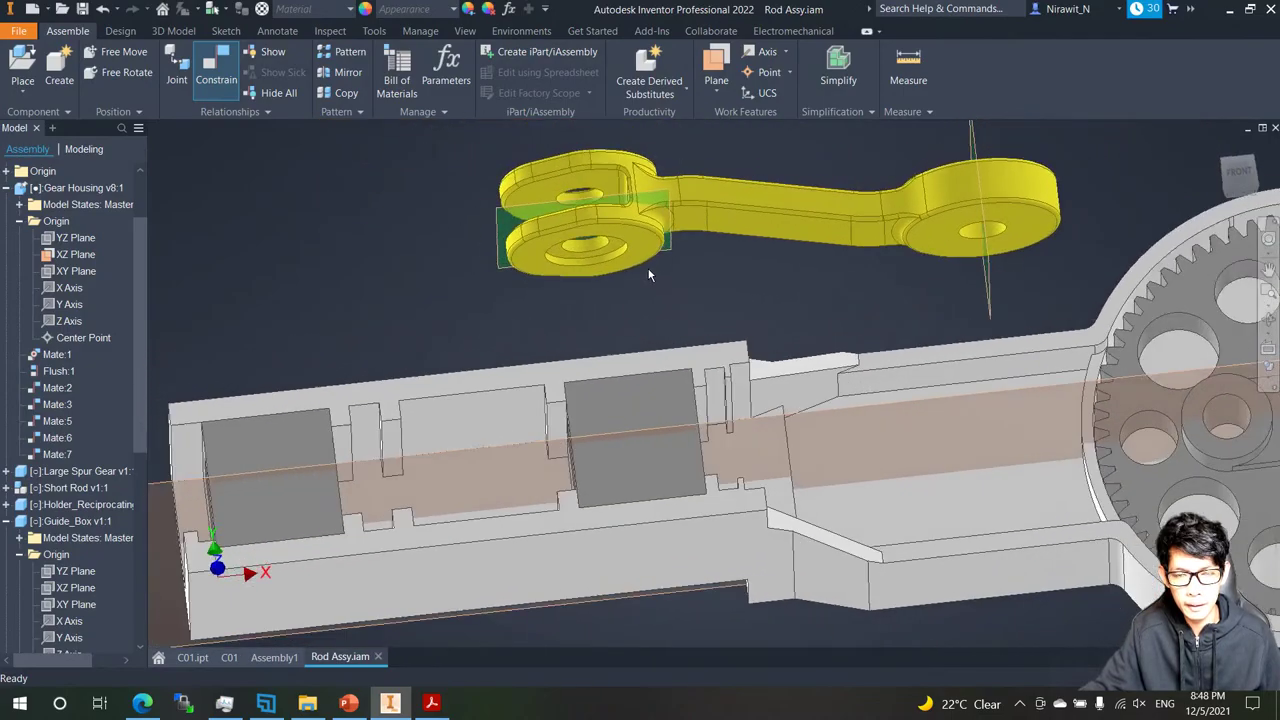
{"action": "middle_click_drag", "start_coordinate": [645, 270], "coordinate": [675, 358], "text": "shift"}
{"action": "middle_click_drag", "start_coordinate": [595, 273], "coordinate": [560, 235], "text": "shift"}
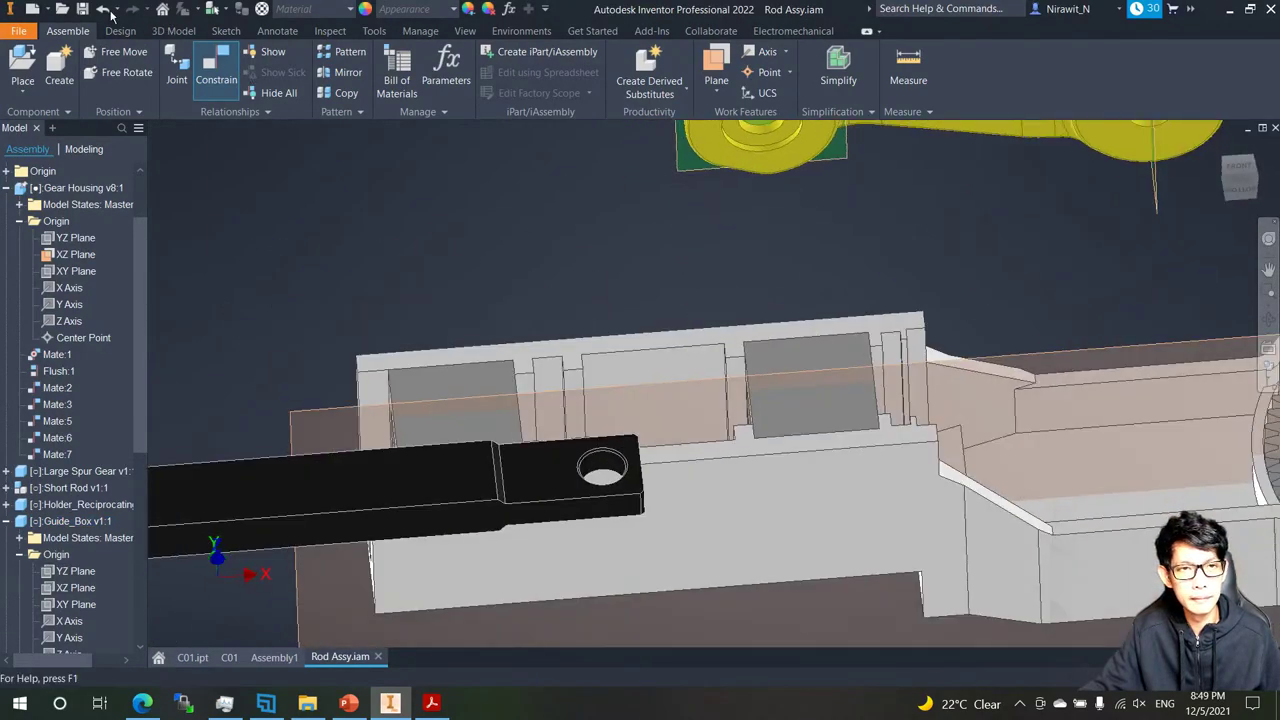
{"action": "left_click", "coordinate": [83, 9]}
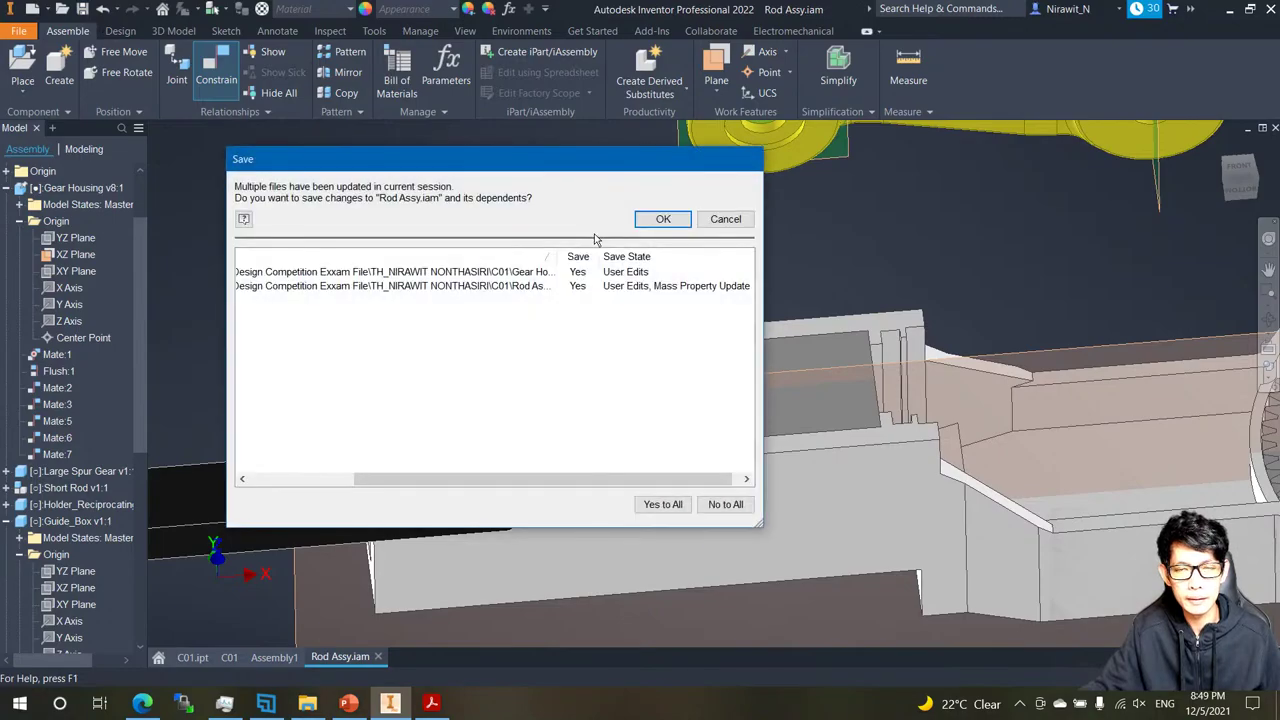
{"action": "left_click", "coordinate": [665, 220]}
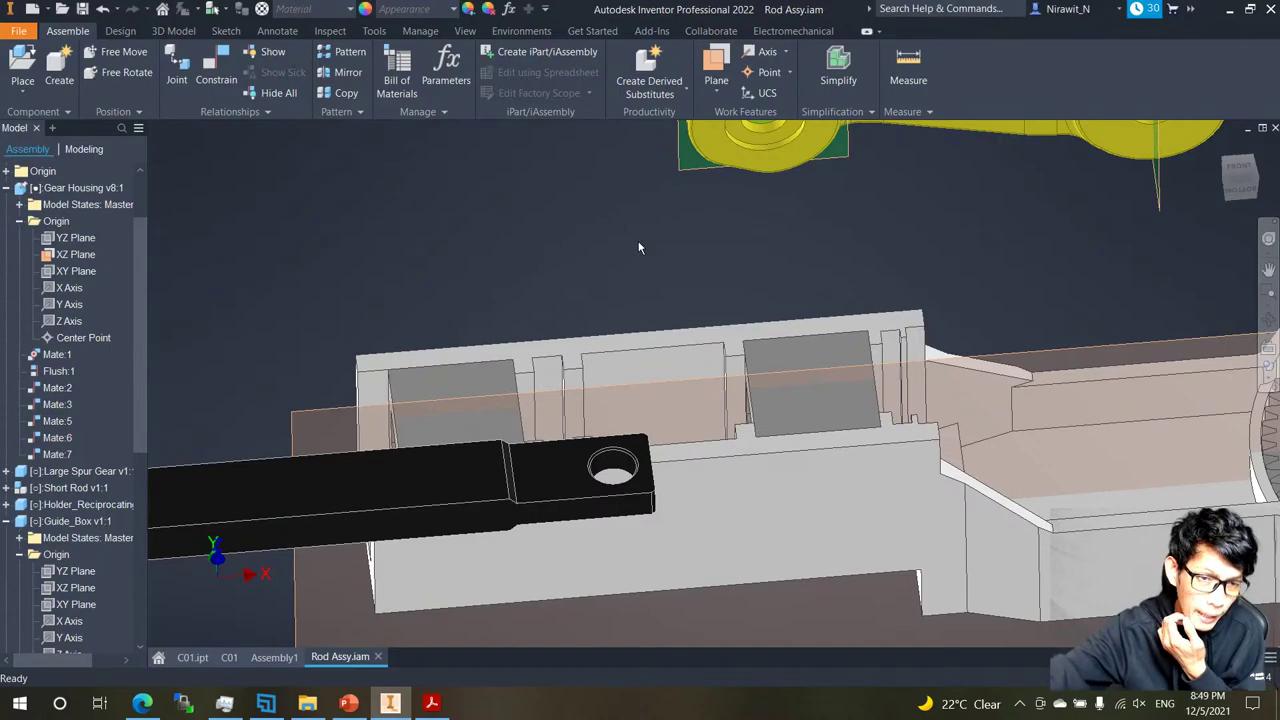
Move the black Holder_Reciprocating rod from above the Gear Housing to in front of the channel's open end.
{"action": "scroll", "coordinate": [640, 263], "scroll_direction": "down", "scroll_amount": 3}
{"action": "middle_click_drag", "start_coordinate": [640, 260], "coordinate": [651, 325], "text": "shift"}
{"action": "scroll", "coordinate": [651, 325], "scroll_direction": "down", "scroll_amount": 2}
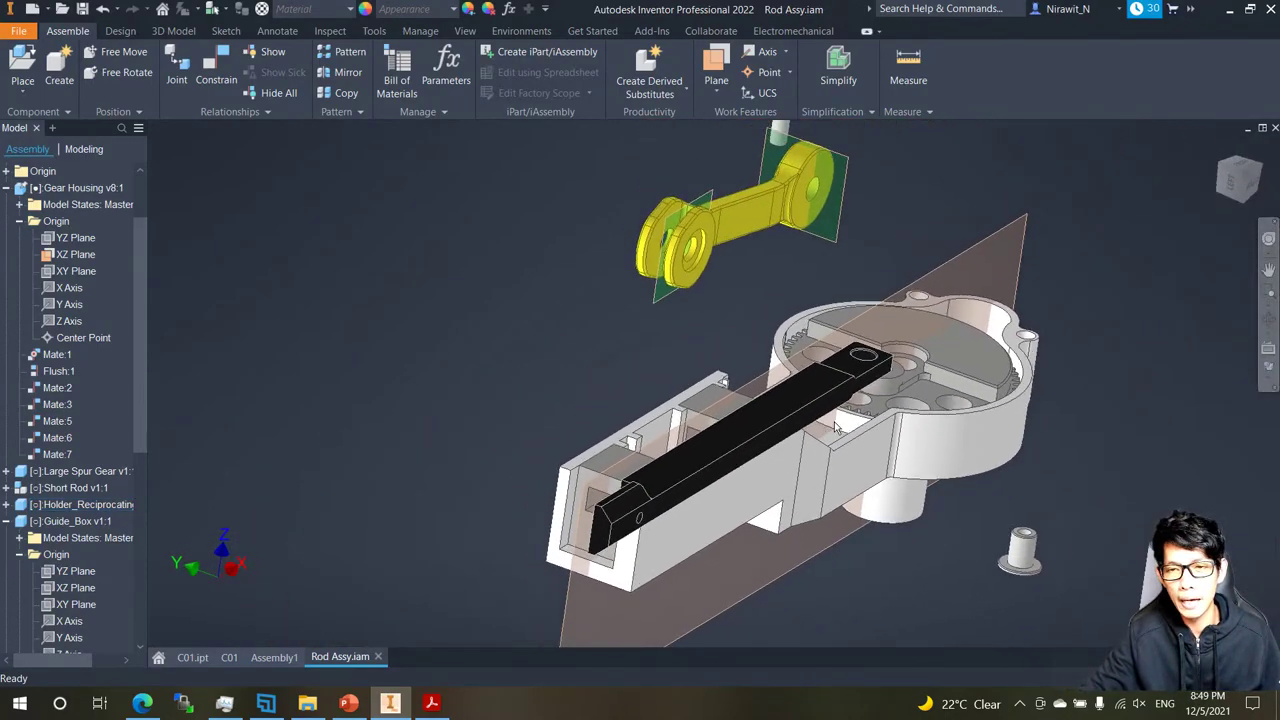
{"action": "left_click_drag", "start_coordinate": [738, 414], "coordinate": [536, 582]}
{"action": "scroll", "coordinate": [537, 470], "scroll_direction": "up", "scroll_amount": 4}
{"action": "middle_click_drag", "start_coordinate": [537, 470], "coordinate": [709, 429], "text": "shift"}
{"action": "scroll", "coordinate": [682, 450], "scroll_direction": "down", "scroll_amount": 4}
{"action": "middle_click_drag", "start_coordinate": [580, 430], "coordinate": [654, 429], "text": "shift"}
{"action": "left_click", "coordinate": [654, 429]}
{"action": "left_click_drag", "start_coordinate": [705, 393], "coordinate": [630, 448]}
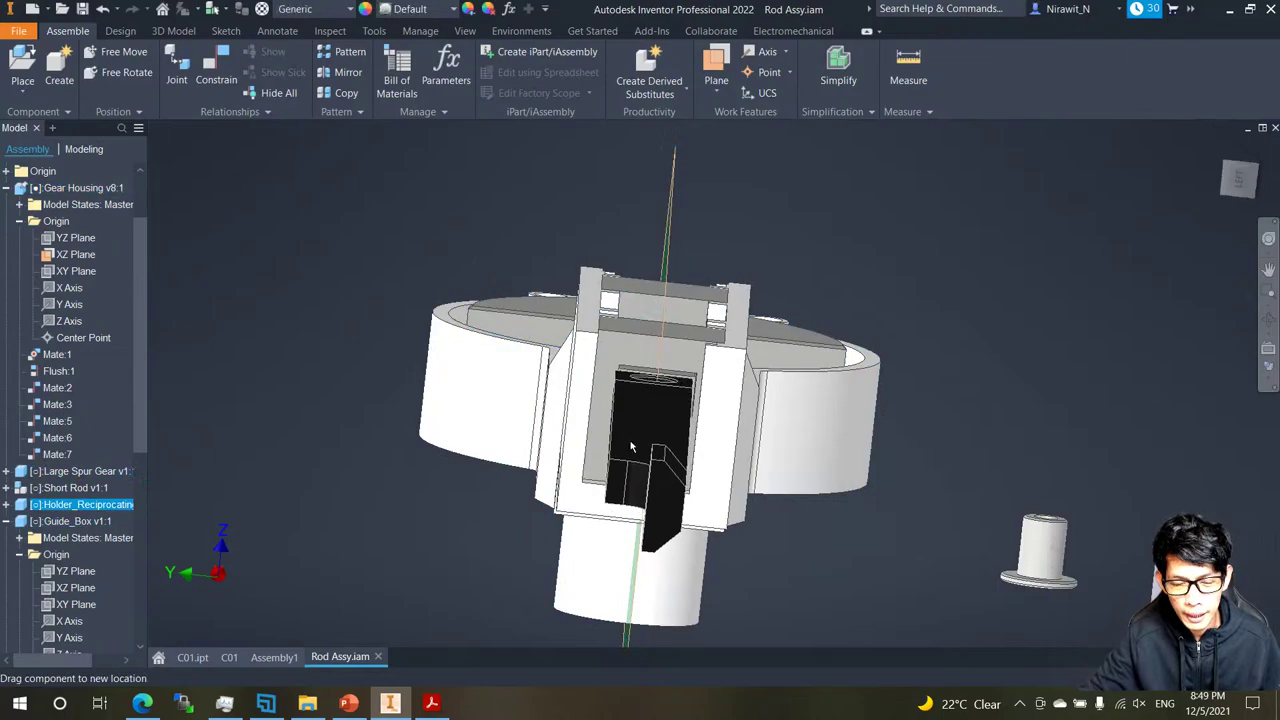
{"action": "middle_click_drag", "start_coordinate": [630, 447], "coordinate": [609, 394], "text": "shift"}
{"action": "scroll", "coordinate": [400, 430], "scroll_direction": "up", "scroll_amount": 3}
Expand the Holder_Reciprocating rod's origin geometry in the model tree and check how its YZ Plane is oriented.
{"action": "left_click", "coordinate": [576, 340]}
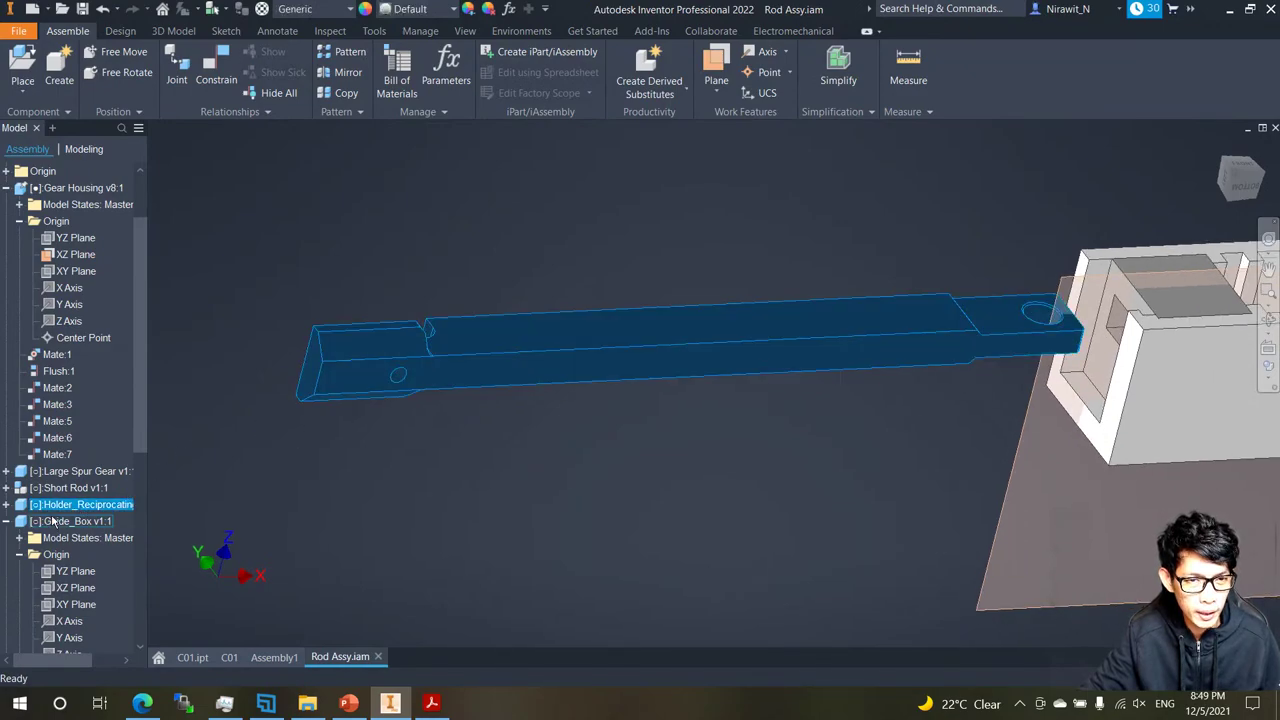
{"action": "key", "text": "F5"}
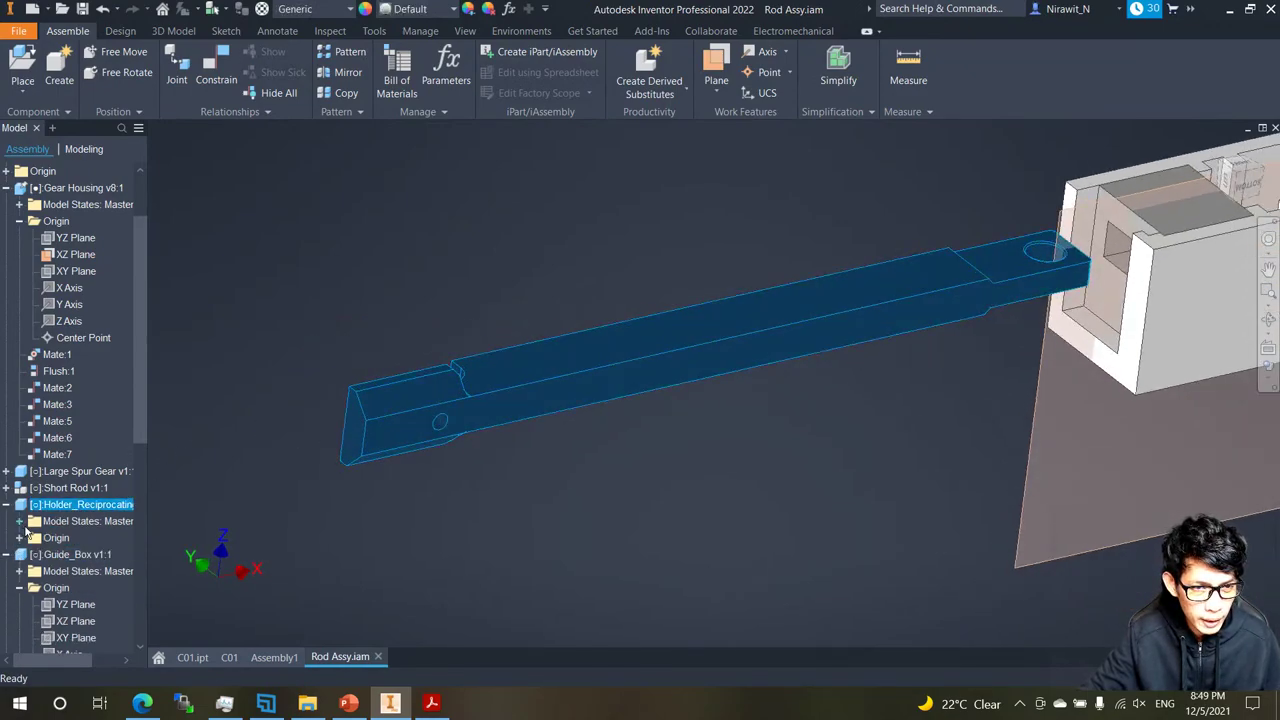
{"action": "left_click", "coordinate": [20, 538]}
{"action": "key", "text": "F5"}
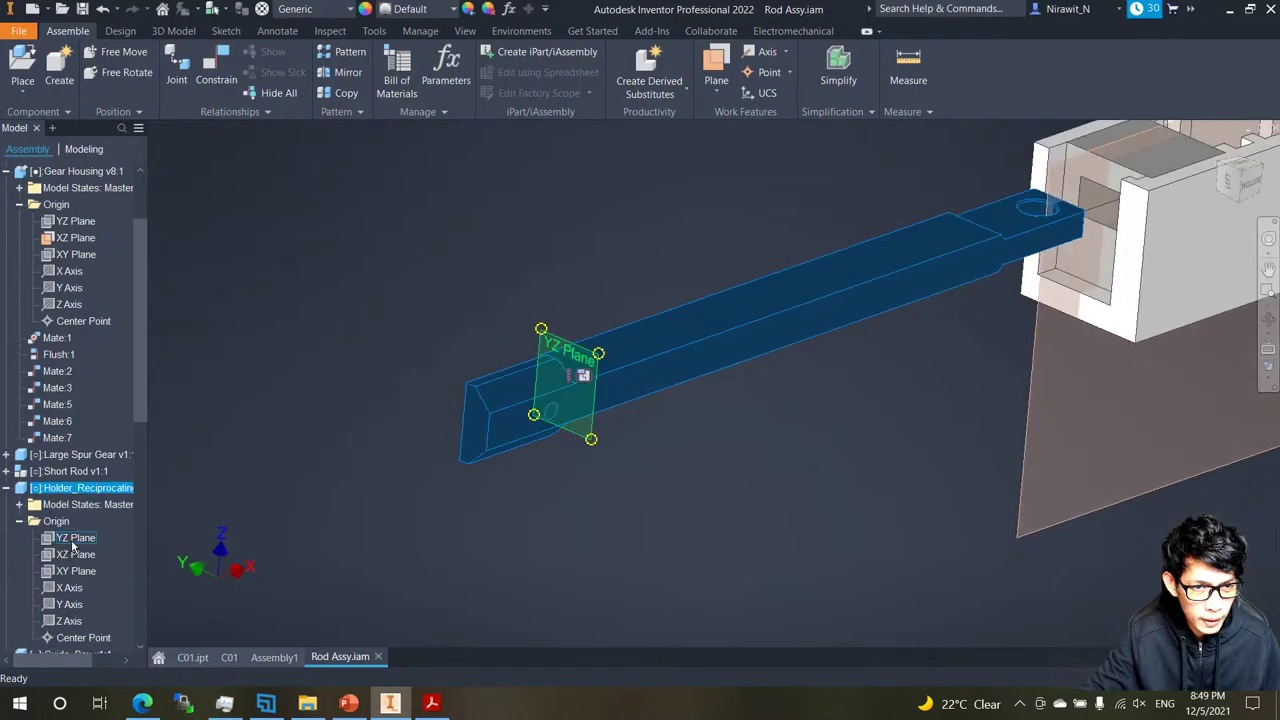
{"action": "left_click", "coordinate": [75, 537]}
{"action": "key", "text": "F5"}
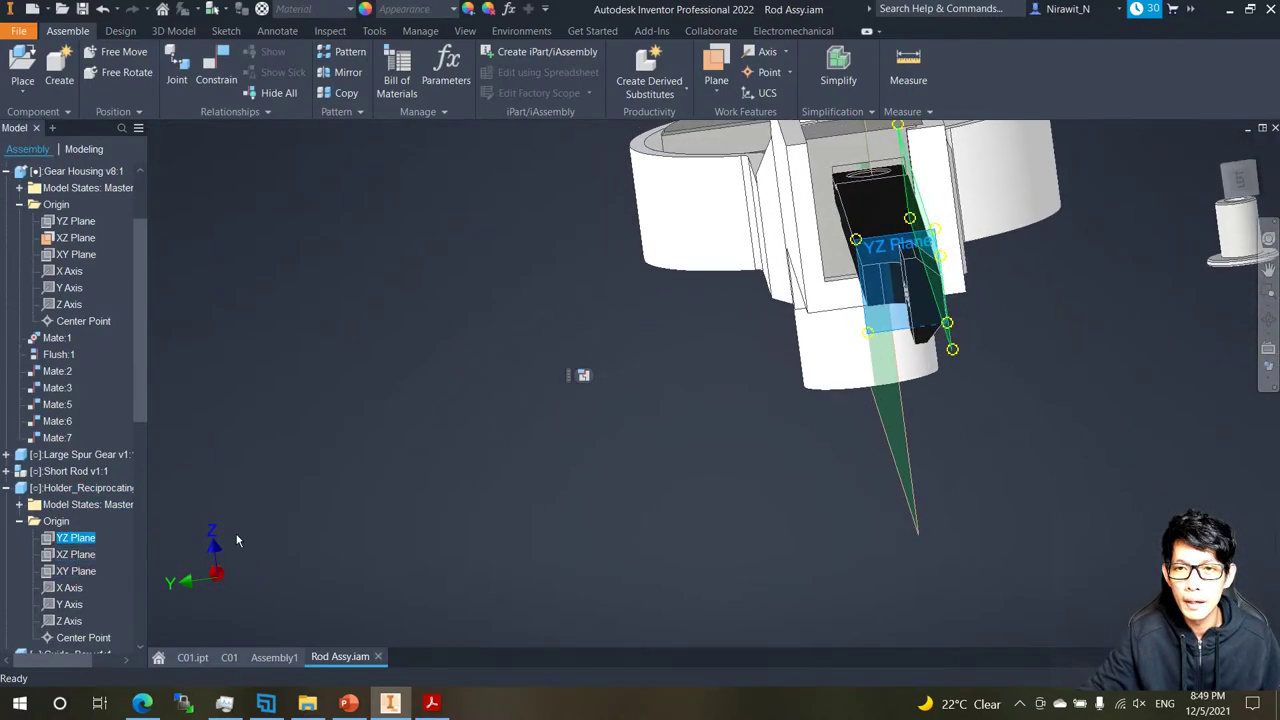
Shift the Holder_Reciprocating rod sideways, clear of the channel opening and the Gear Housing's XZ Plane.
{"action": "left_click", "coordinate": [881, 397]}
{"action": "middle_click_drag", "start_coordinate": [881, 397], "coordinate": [510, 305], "text": "shift"}
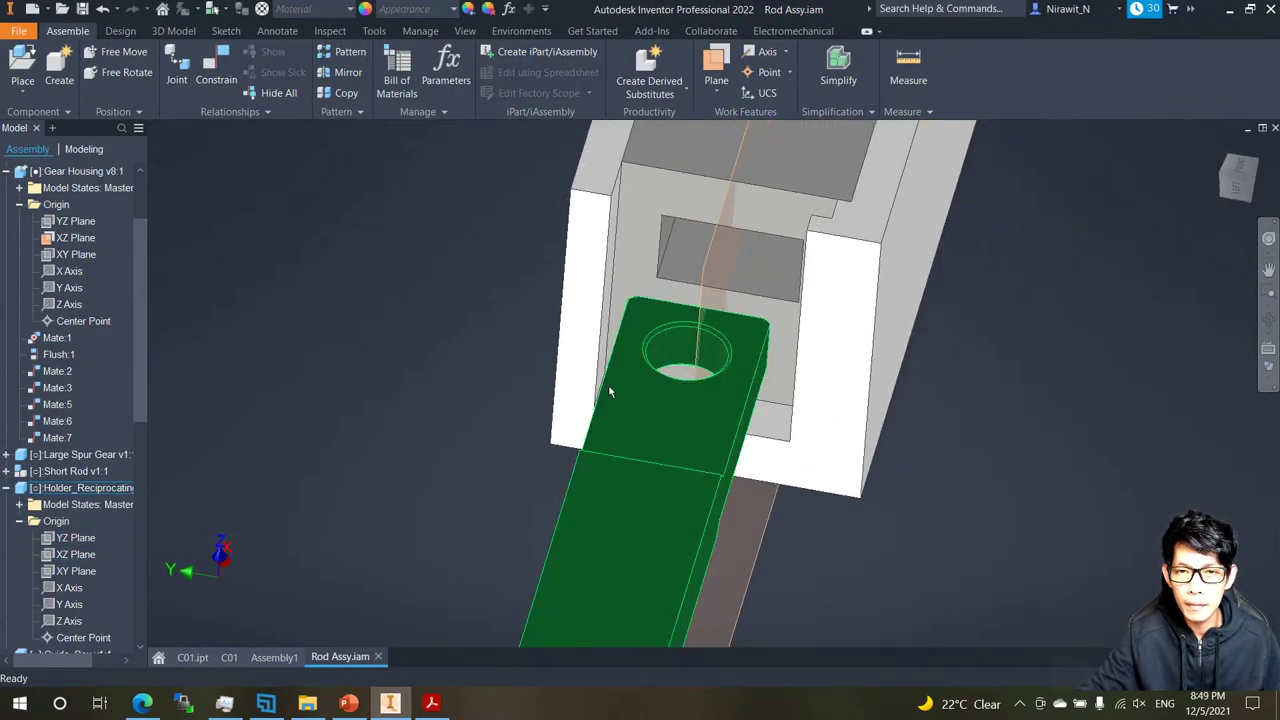
{"action": "left_click_drag", "start_coordinate": [632, 430], "coordinate": [555, 463]}
{"action": "key", "text": "F5"}
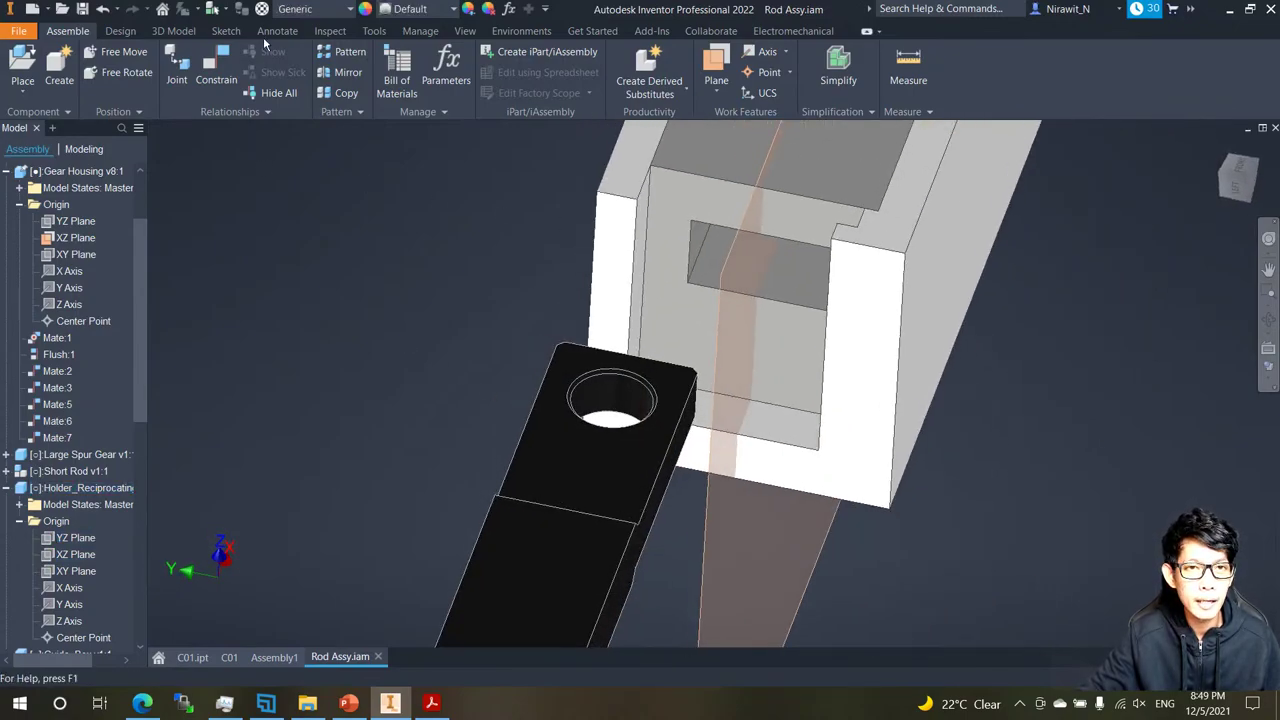
Measure the width of the Holder_Reciprocating rod along the edge where it steps down to the hole end.
{"action": "left_click", "coordinate": [372, 31]}
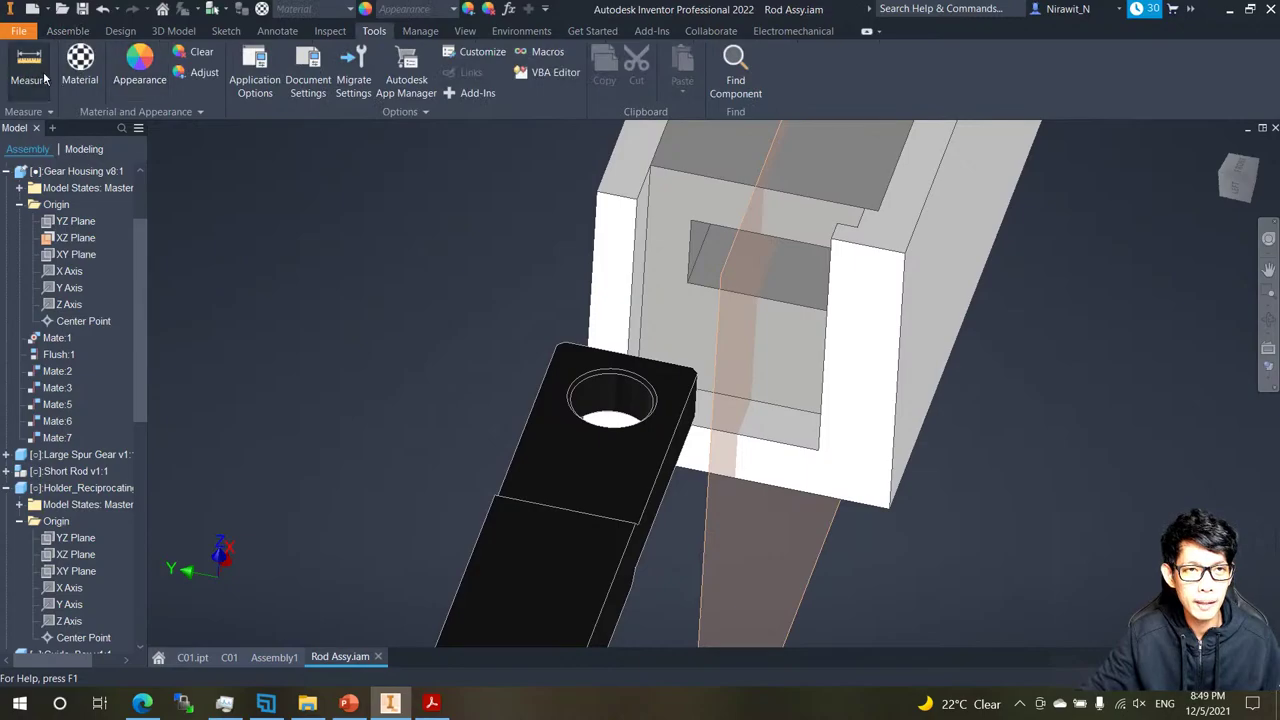
{"action": "key", "text": "F5"}
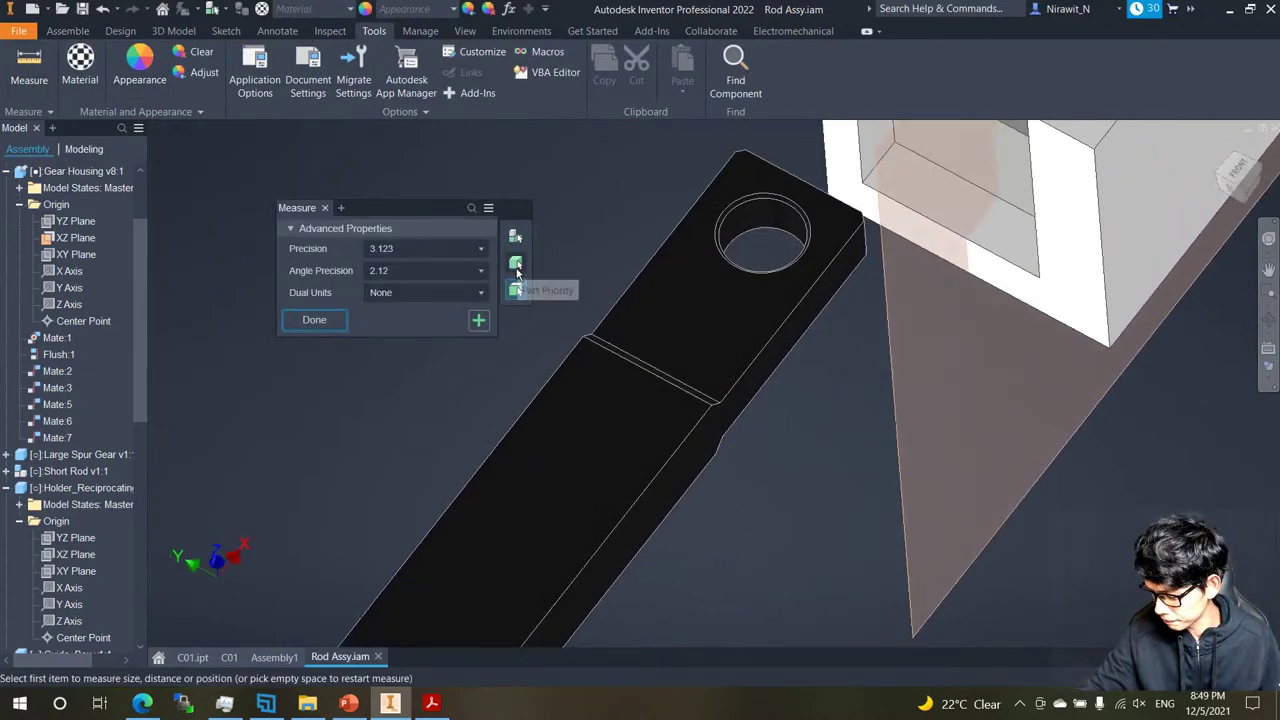
{"action": "key", "text": "F5"}
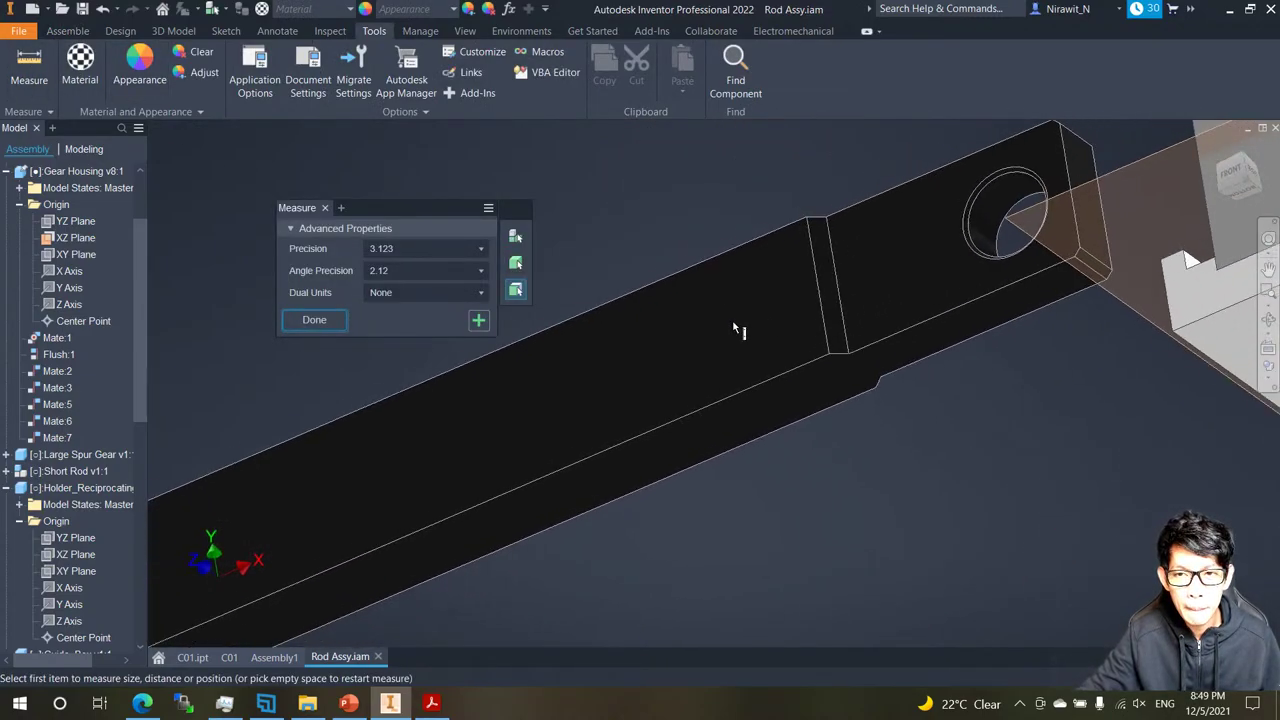
{"action": "left_click", "coordinate": [813, 272]}
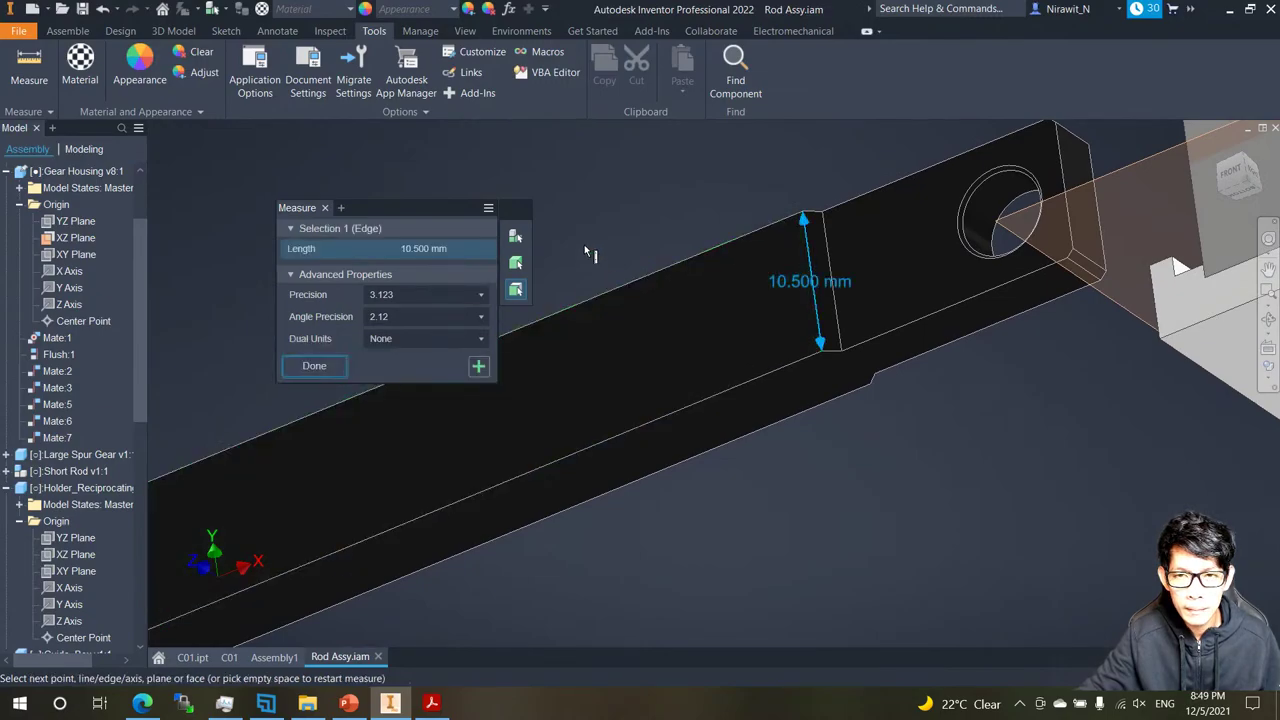
{"action": "key", "text": "F5"}
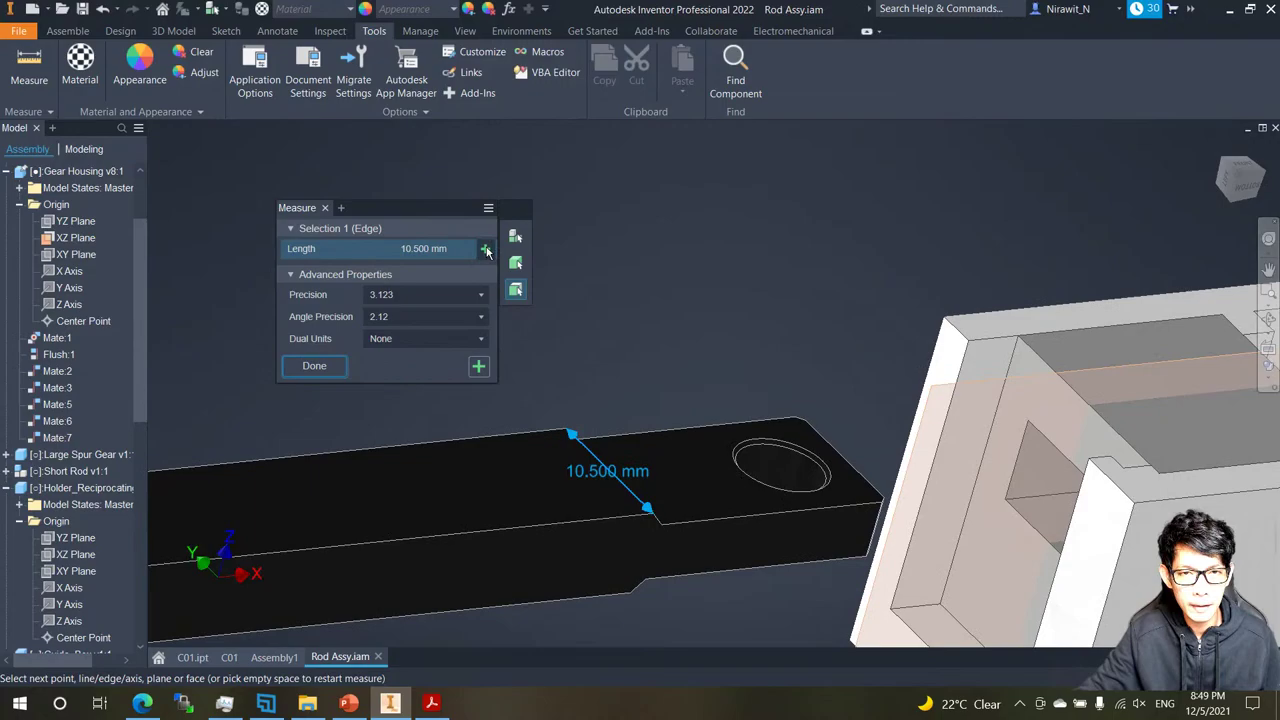
{"action": "left_click", "coordinate": [486, 250]}
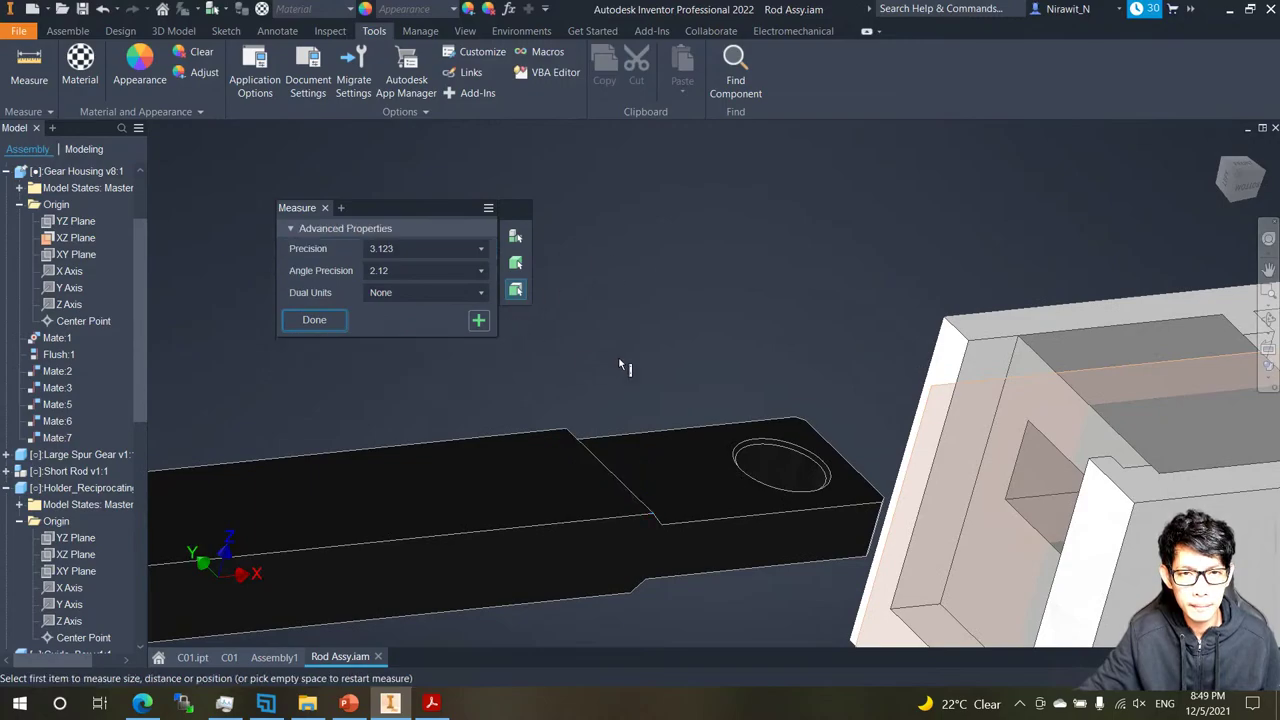
Measure the width of the rectangular opening in the outer Guide_Box along its lower edge.
{"action": "key", "text": "F5"}
{"action": "left_click", "coordinate": [734, 503]}
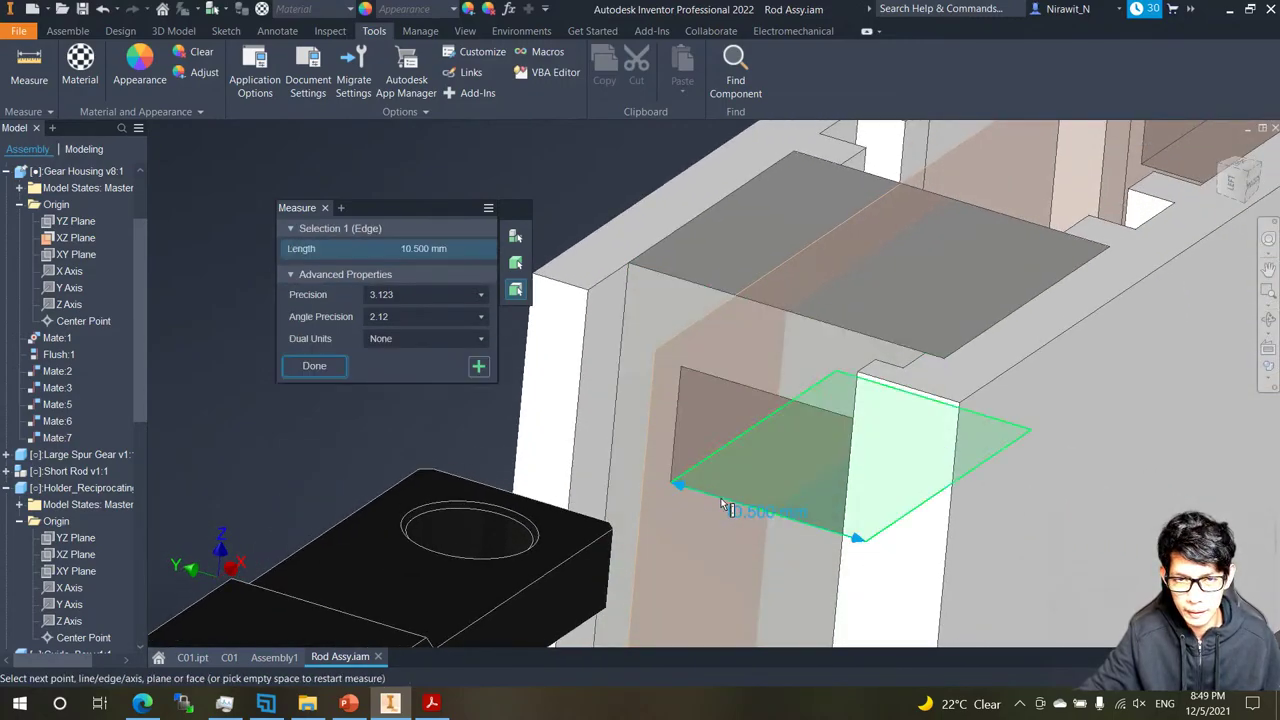
{"action": "key", "text": "F5"}
{"action": "key", "text": "F5"}
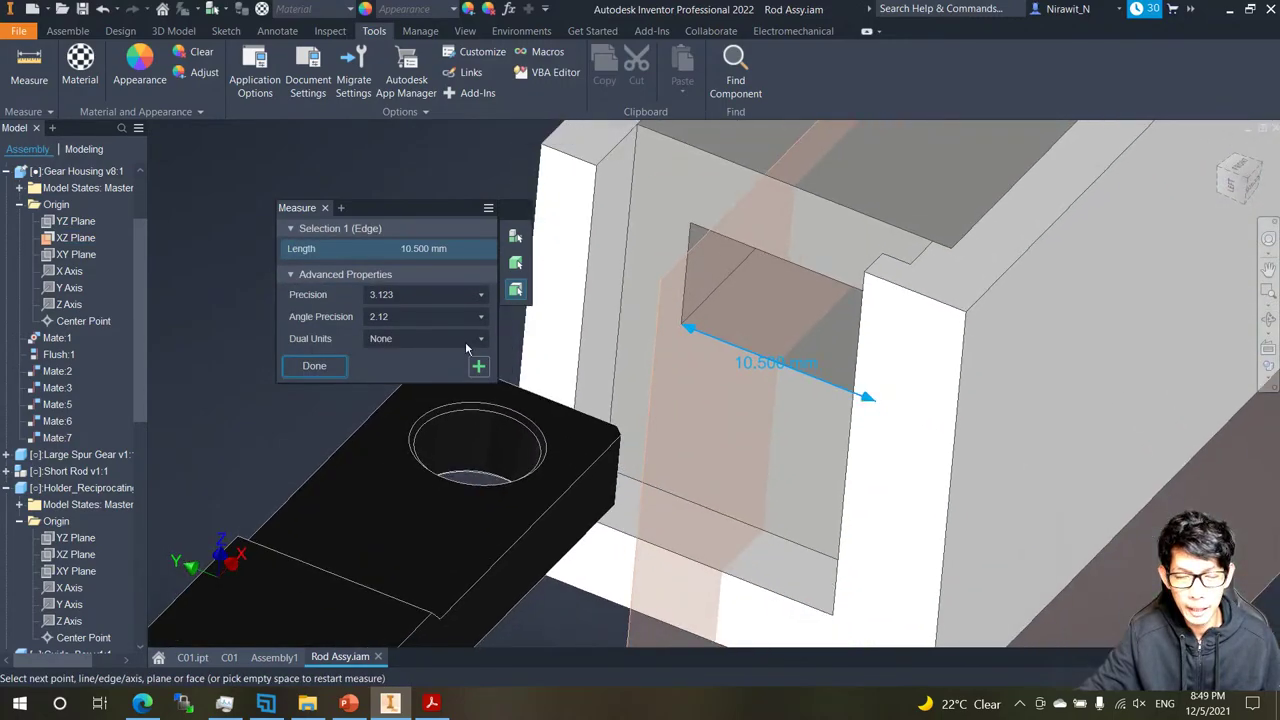
{"action": "key", "text": "Escape"}
{"action": "key", "text": "Escape"}
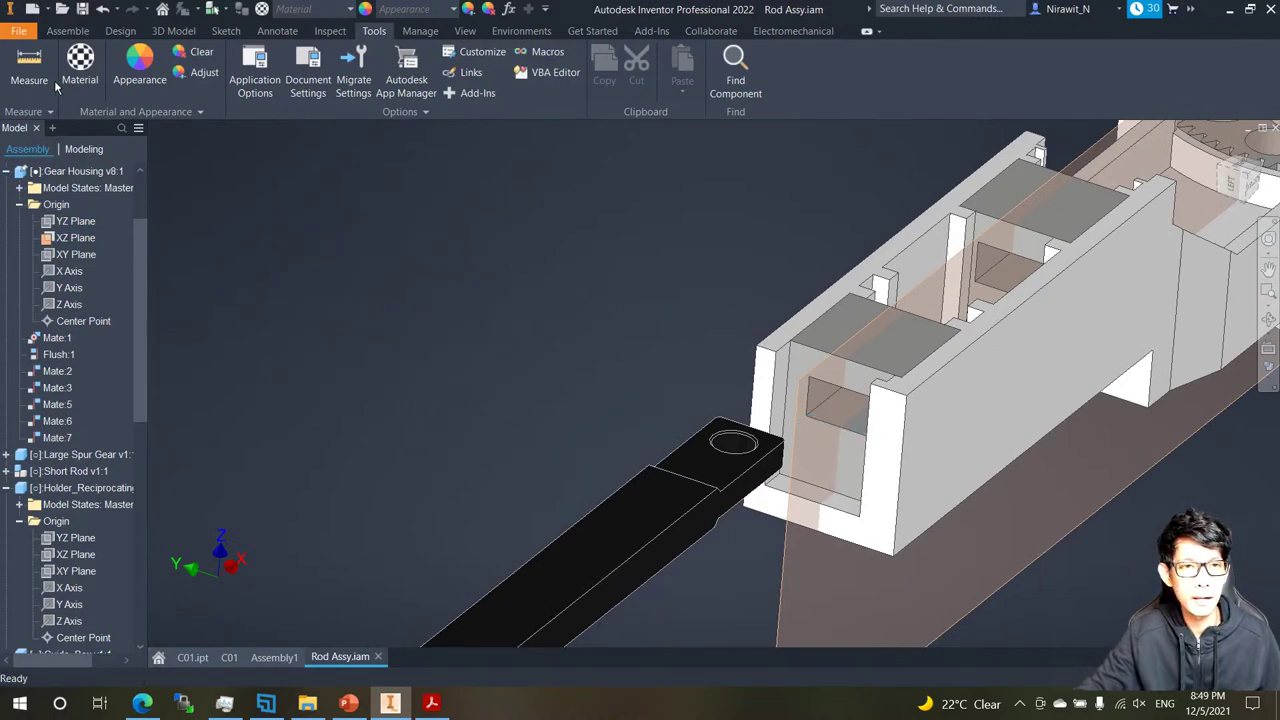
Mate the long side face of the Holder_Reciprocating rod to the matching side wall of the outer Guide_Box opening, with 0 mm offset.
{"action": "left_click", "coordinate": [66, 31]}
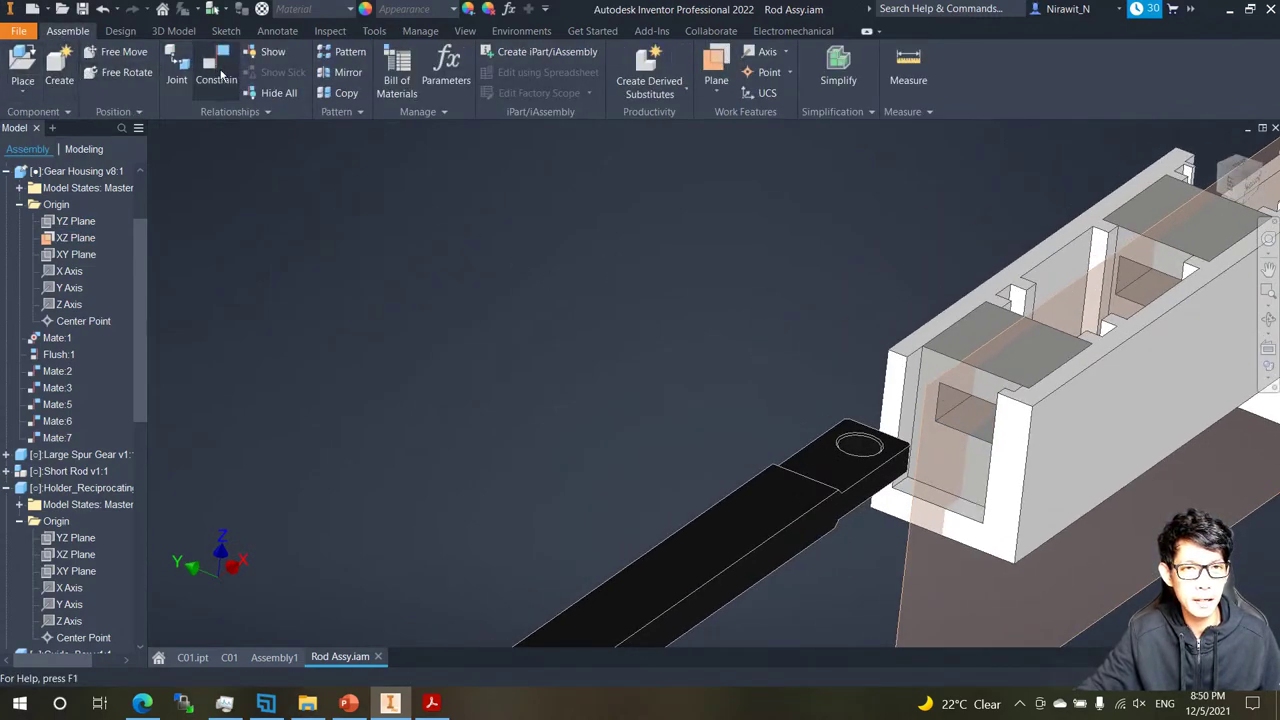
{"action": "key", "text": "c"}
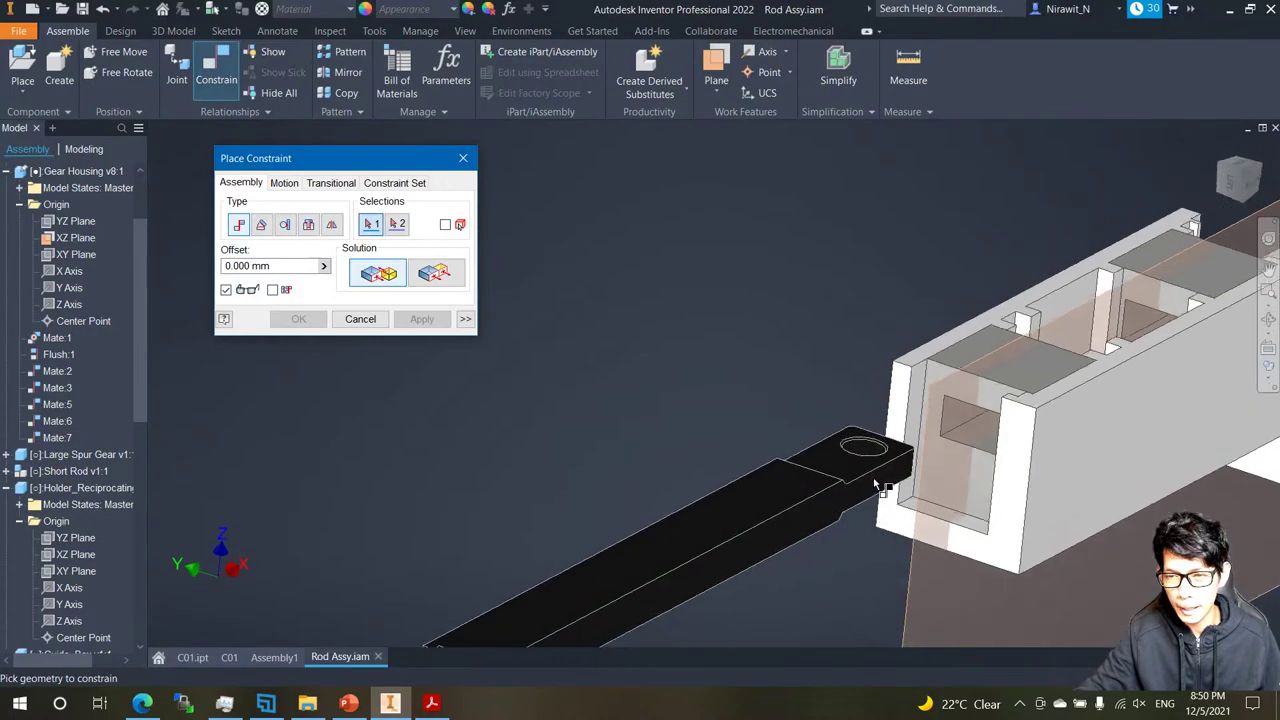
{"action": "left_click", "coordinate": [868, 480]}
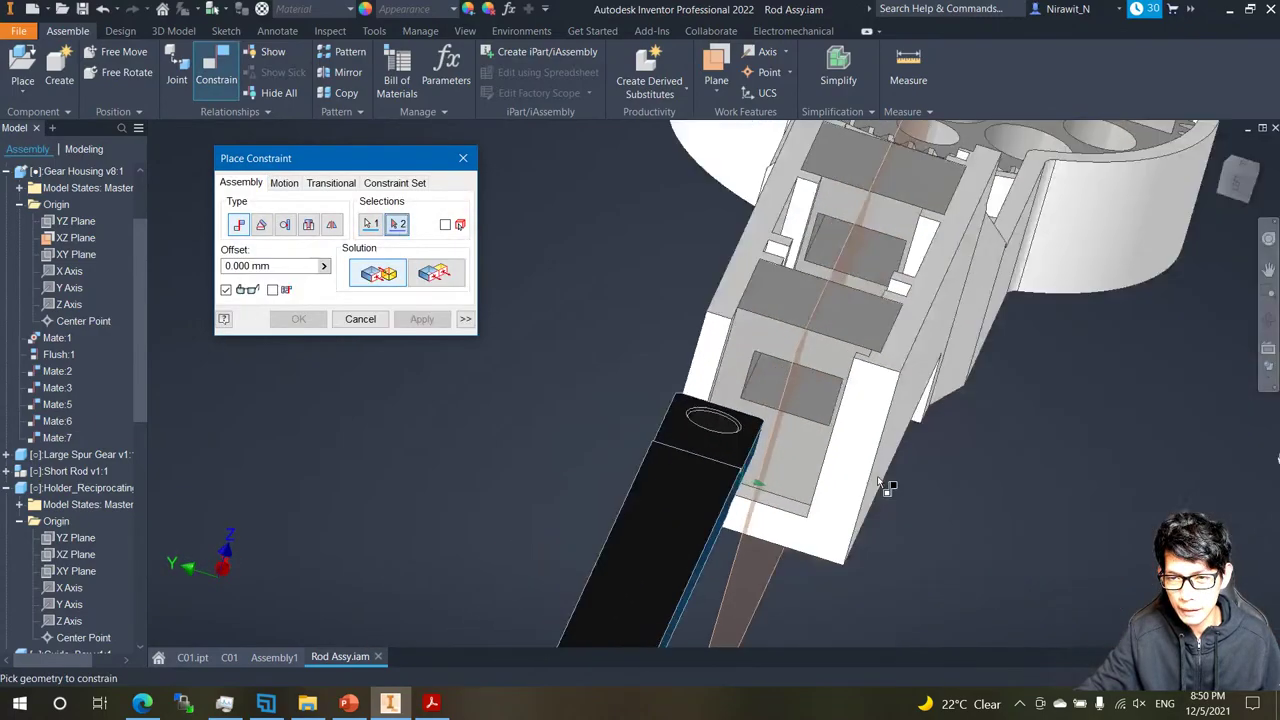
{"action": "left_click", "coordinate": [536, 329]}
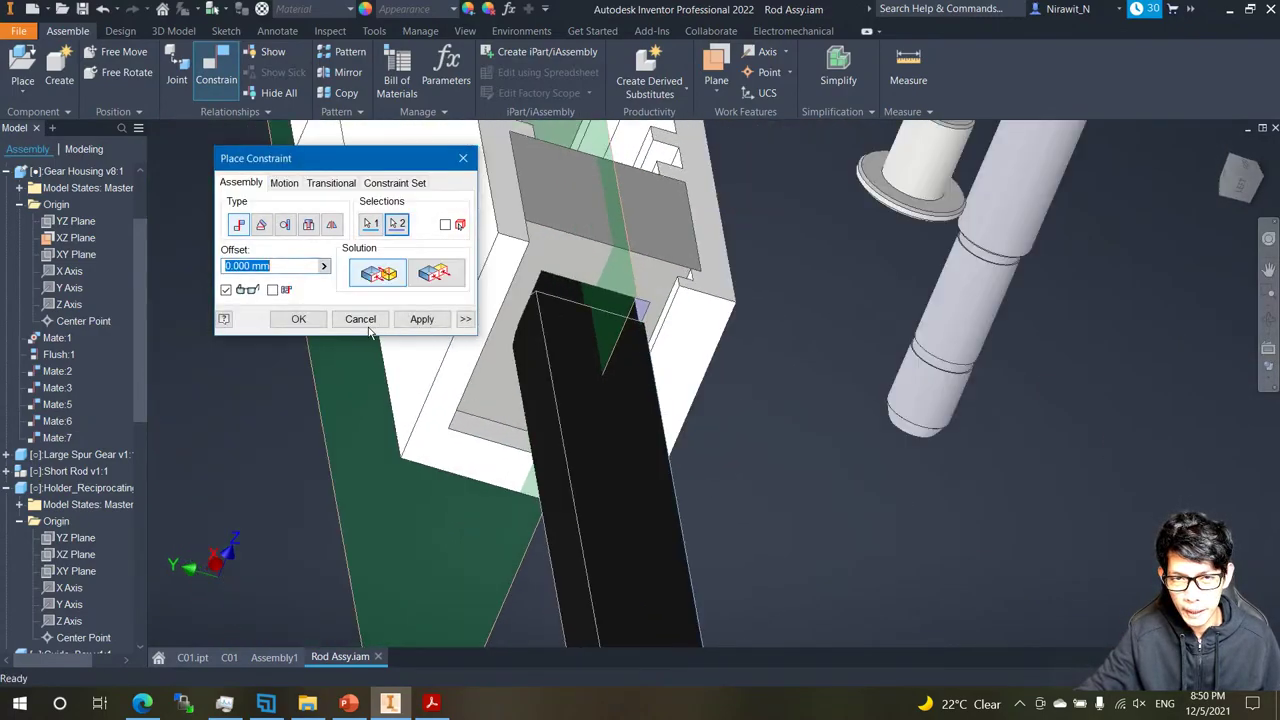
{"action": "left_click", "coordinate": [418, 322]}
{"action": "middle_click_drag", "start_coordinate": [589, 337], "coordinate": [531, 329], "text": "shift"}
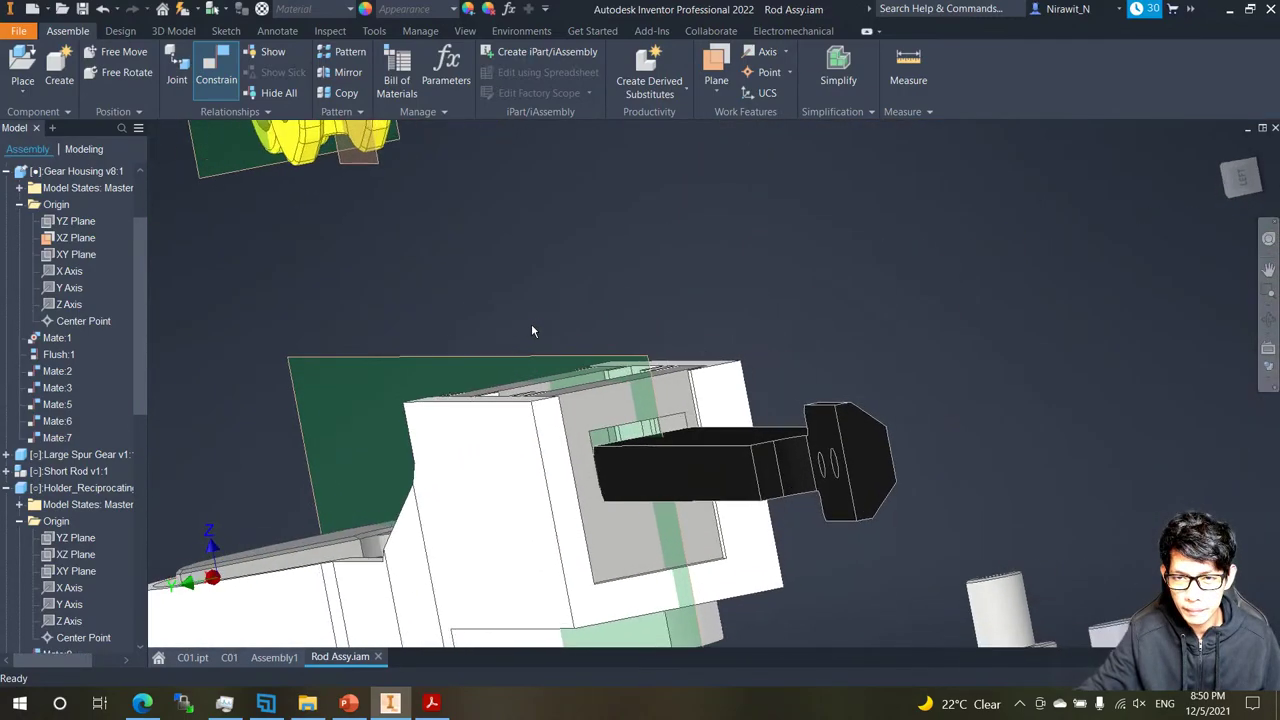
Measure the thickness of the Holder_Reciprocating rod and the height of the rectangular opening in the inner Guide_Box.
{"action": "left_click", "coordinate": [372, 31]}
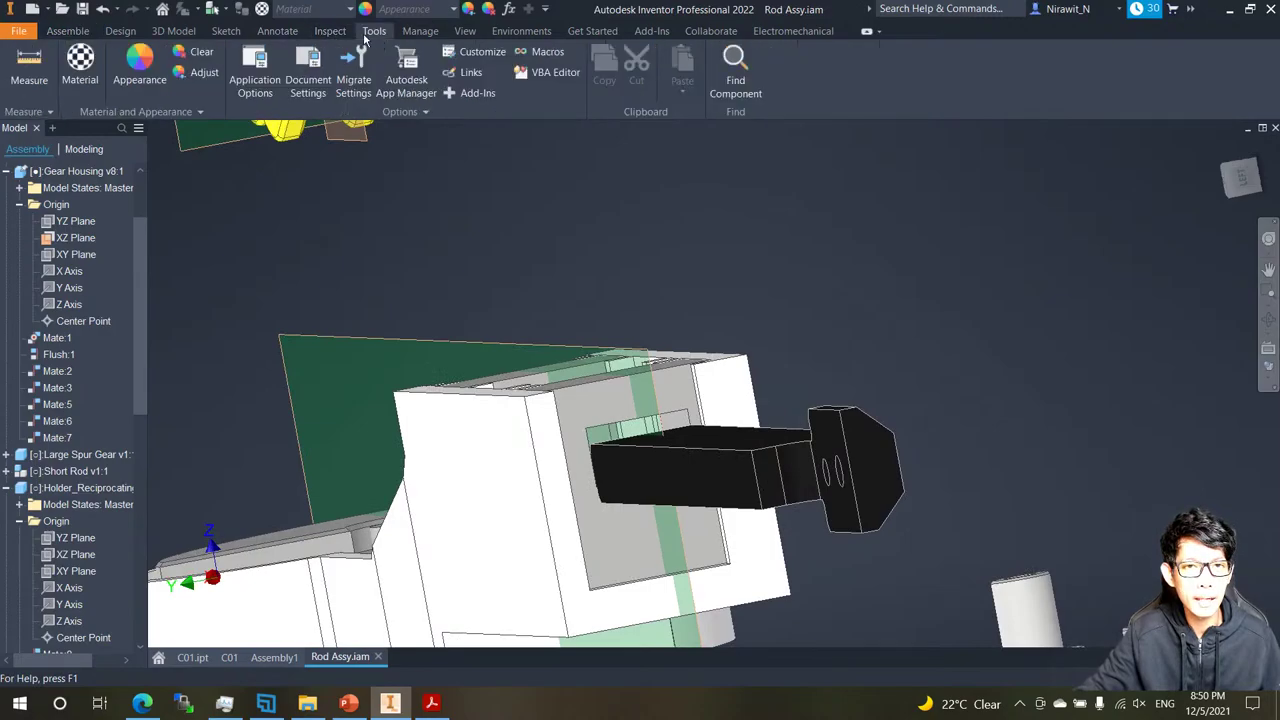
{"action": "key", "text": "m"}
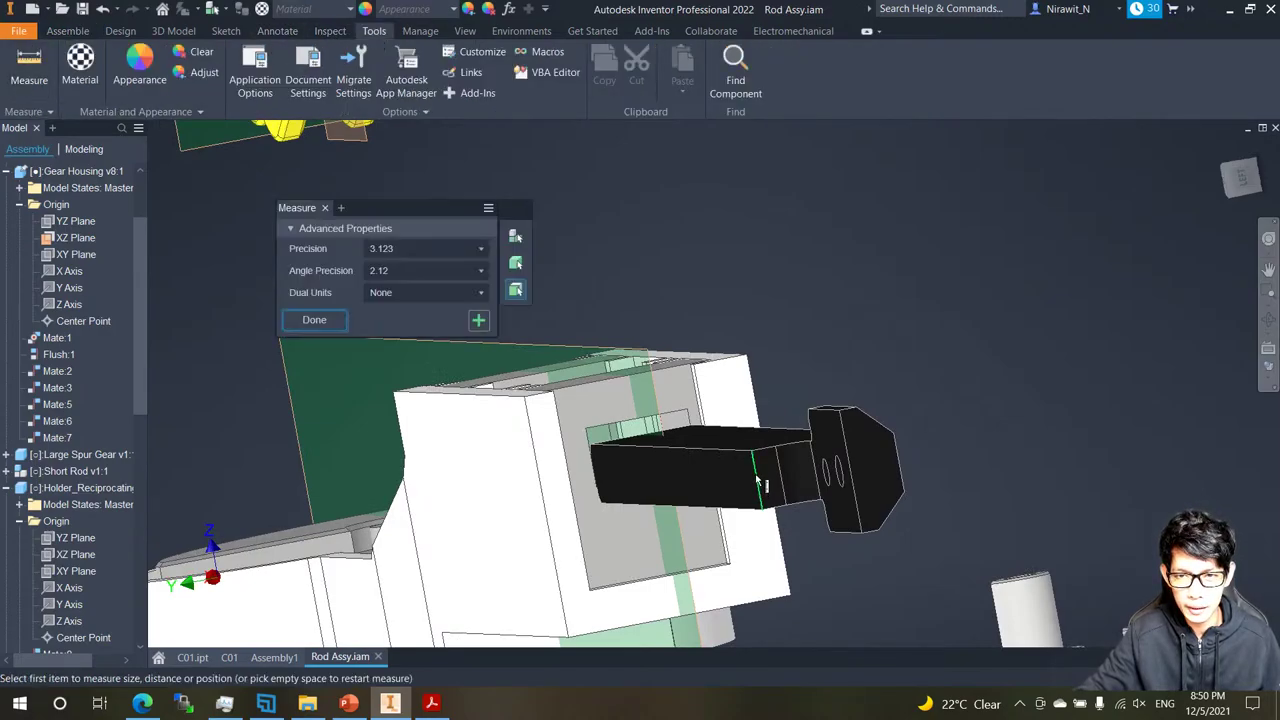
{"action": "left_click", "coordinate": [617, 441]}
{"action": "middle_click_drag", "start_coordinate": [362, 320], "coordinate": [629, 407], "text": "shift"}
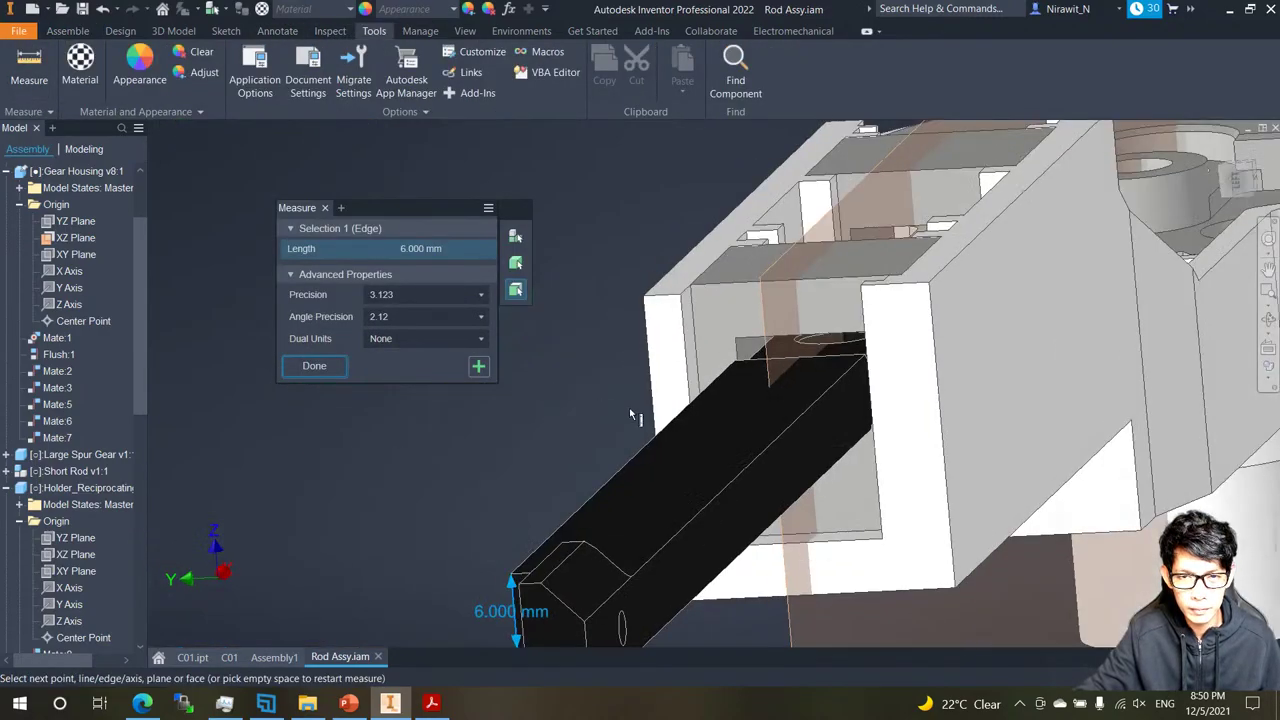
{"action": "scroll", "coordinate": [822, 386], "scroll_direction": "up", "scroll_amount": 3}
{"action": "middle_click_drag", "start_coordinate": [822, 225], "coordinate": [850, 426]}
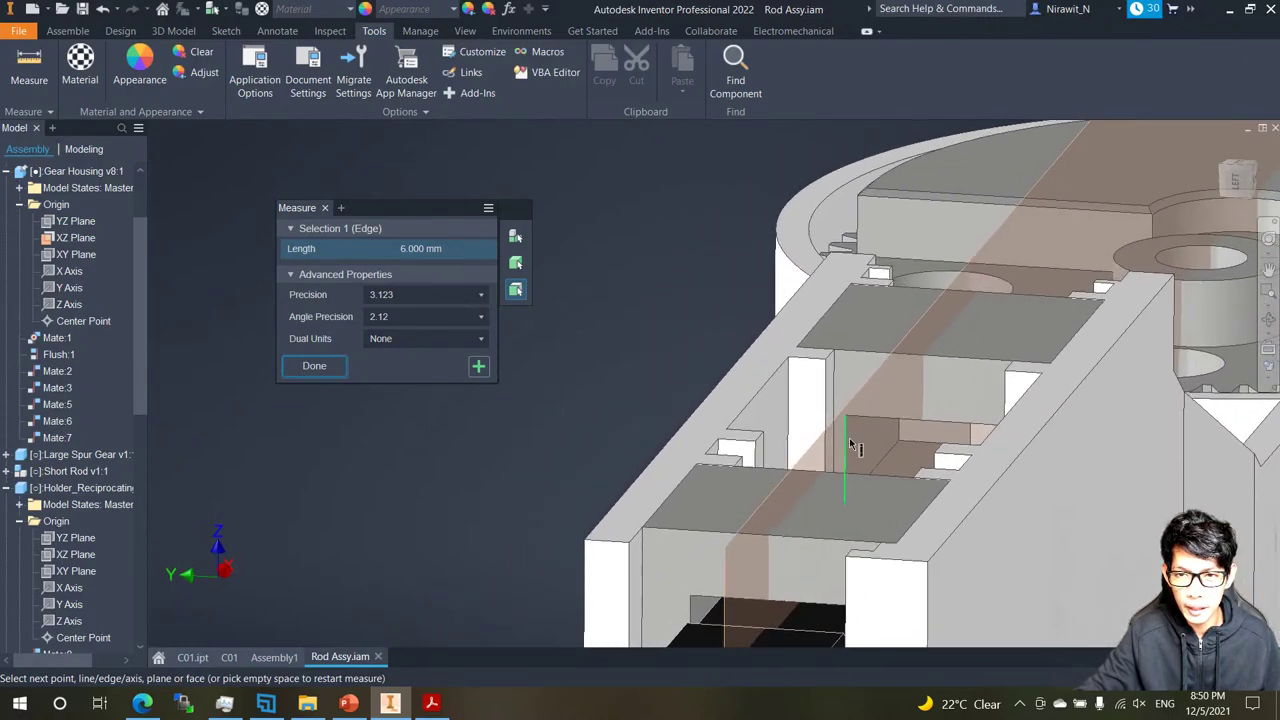
{"action": "left_click", "coordinate": [849, 438]}
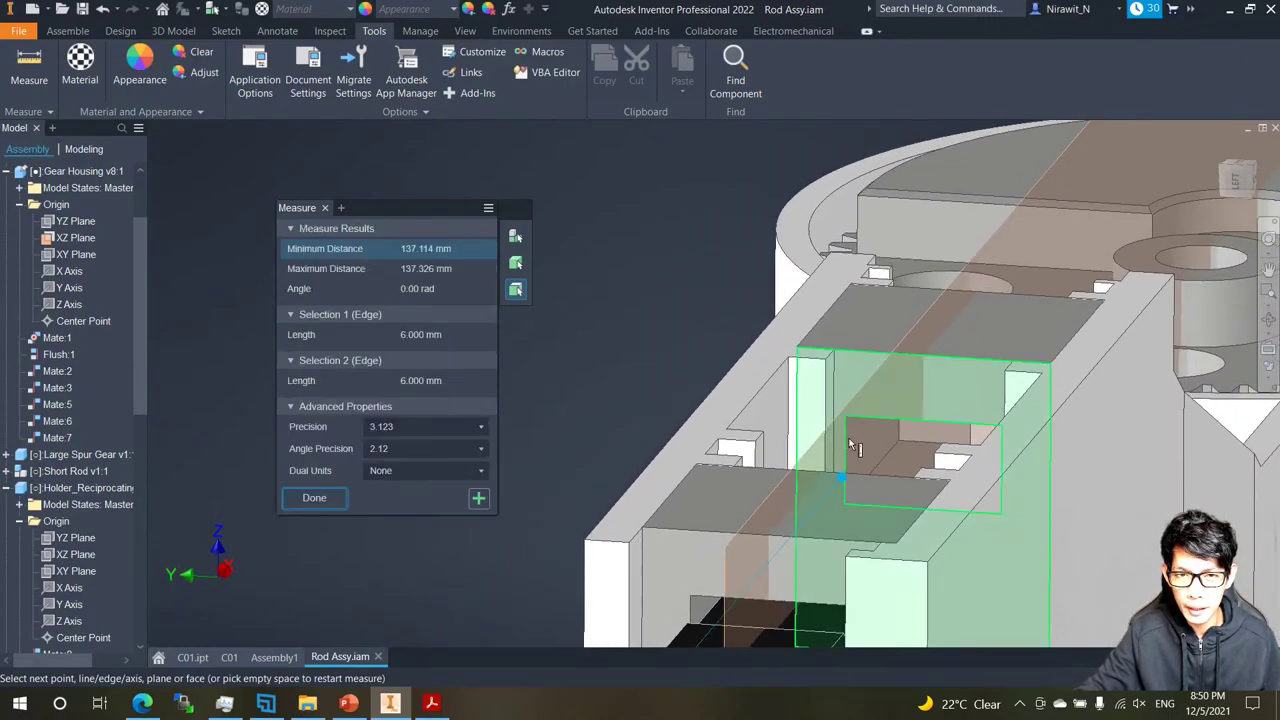
{"action": "left_click", "coordinate": [617, 321]}
Raise the Holder_Reciprocating rod out of the outer Guide_Box opening to expose the opening's lower face.
{"action": "left_click", "coordinate": [70, 33]}
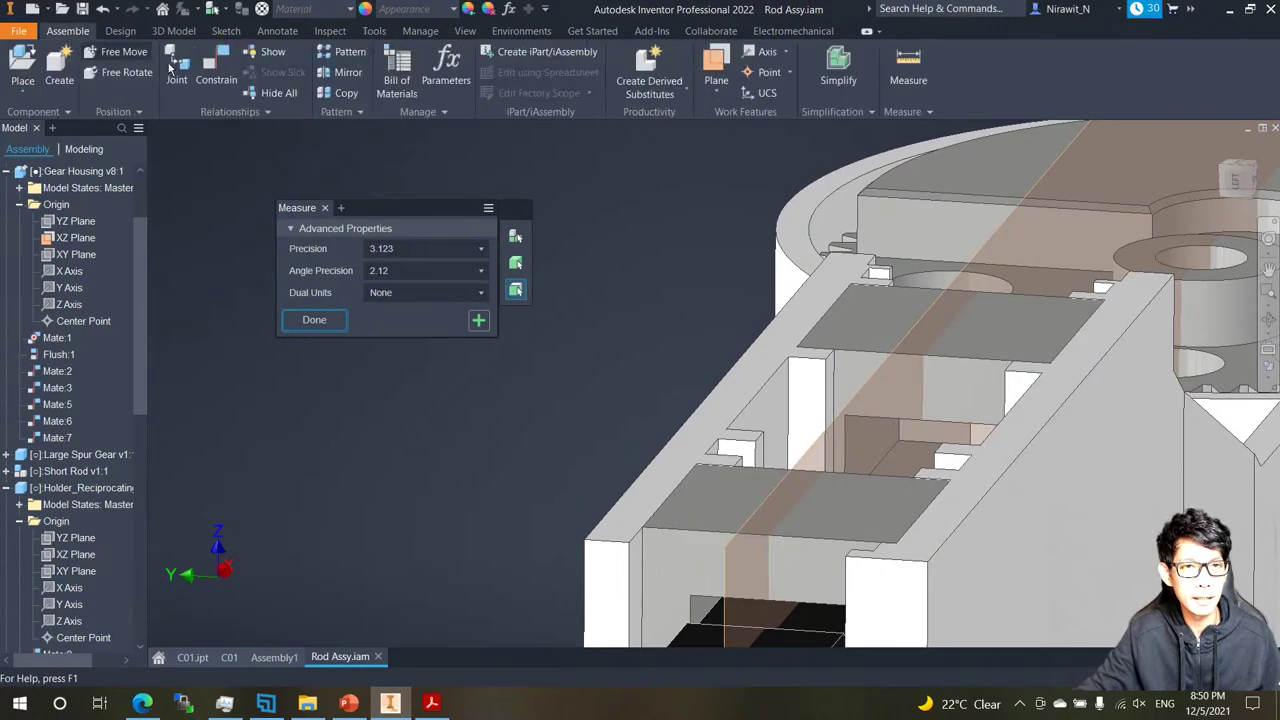
{"action": "left_click", "coordinate": [216, 70]}
{"action": "key", "text": "c"}
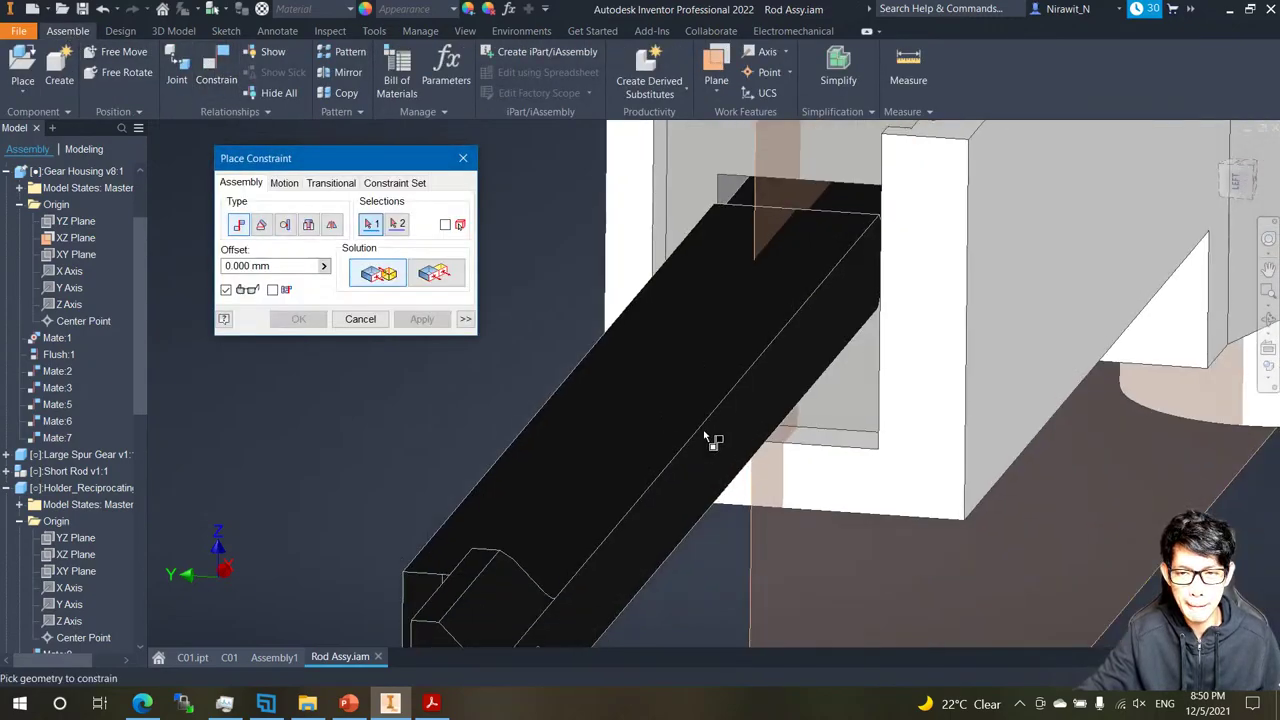
{"action": "scroll", "coordinate": [709, 433], "scroll_direction": "up", "scroll_amount": 5}
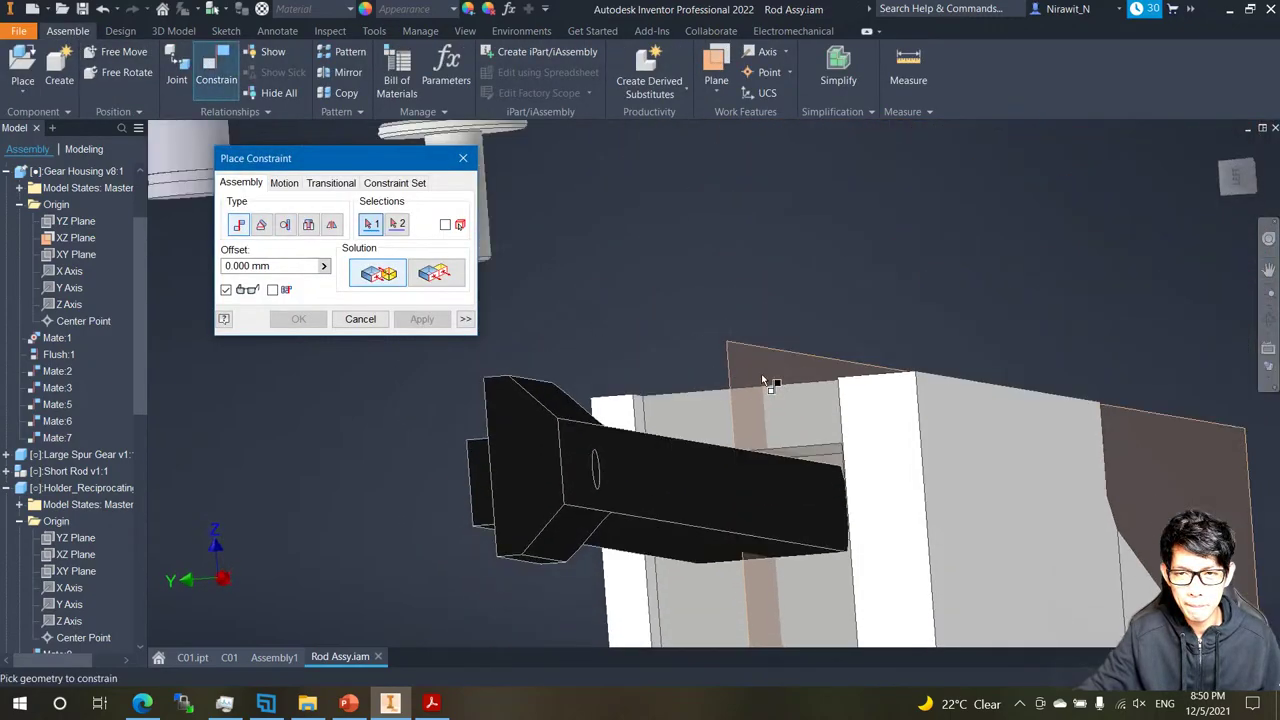
{"action": "middle_click_drag", "start_coordinate": [763, 381], "coordinate": [662, 490], "text": "shift"}
{"action": "left_click_drag", "start_coordinate": [692, 489], "coordinate": [631, 405]}
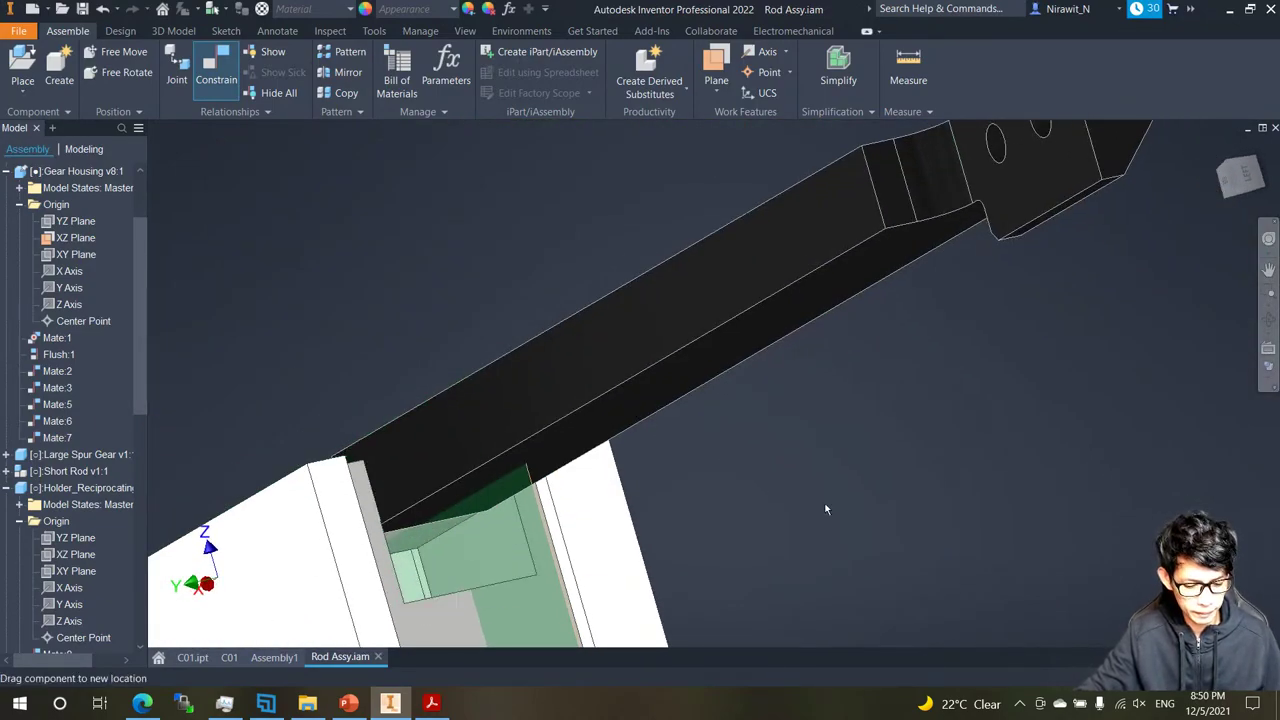
Mate the underside of the Holder_Reciprocating rod to the lower face of the outer Guide_Box opening, with 0 mm offset.
{"action": "key", "text": "c"}
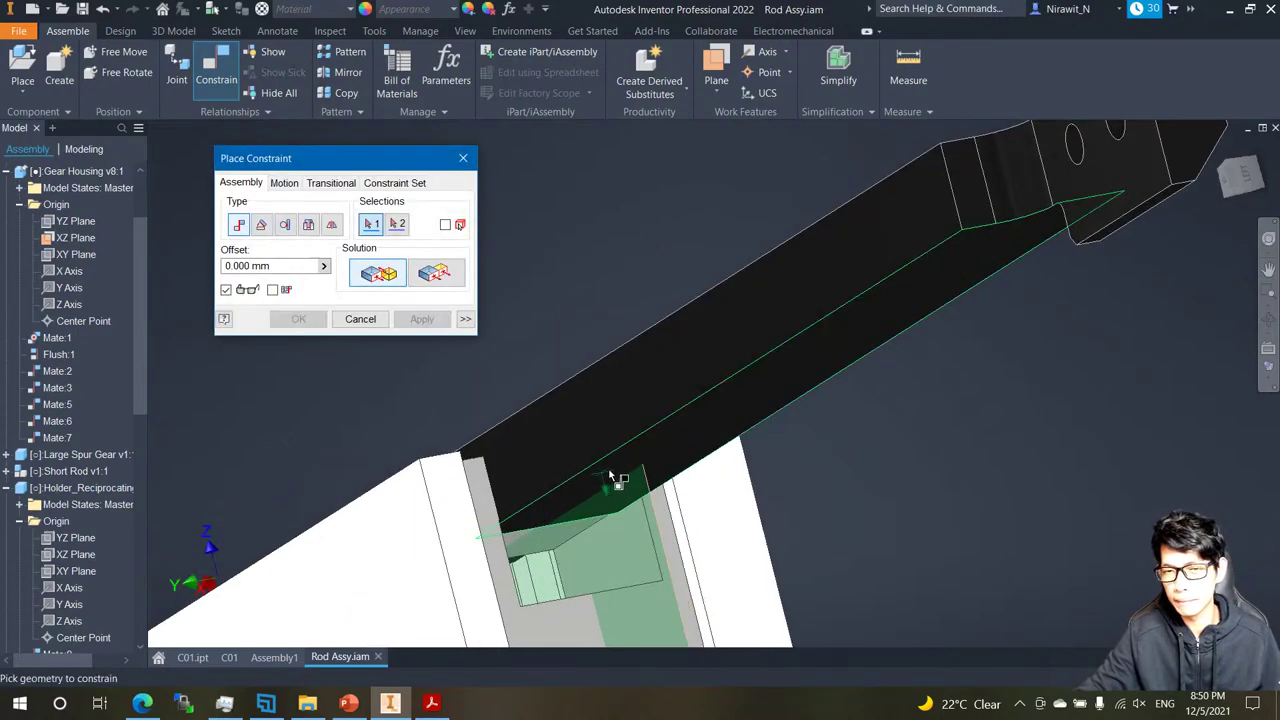
{"action": "left_click", "coordinate": [687, 460]}
{"action": "middle_click_drag", "start_coordinate": [687, 460], "coordinate": [548, 310], "text": "shift"}
{"action": "left_click", "coordinate": [548, 310]}
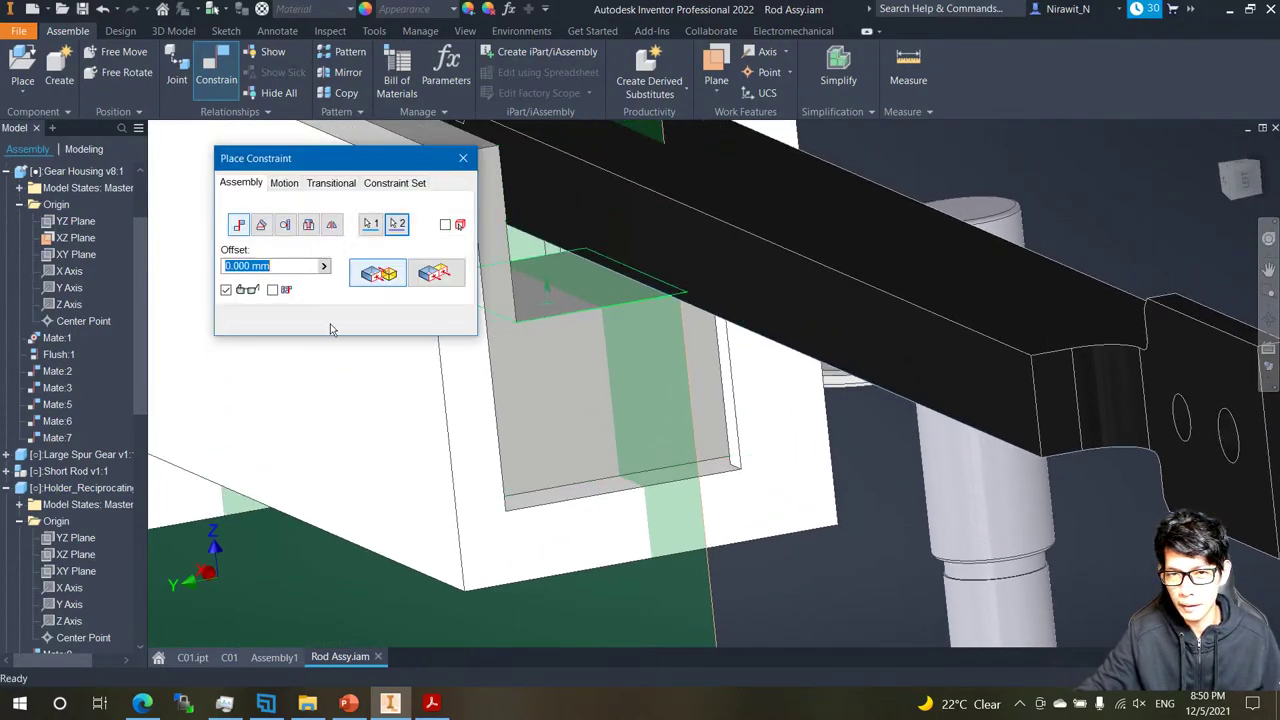
{"action": "left_click", "coordinate": [293, 318]}
Slide the Holder_Reciprocating rod back and forth through both Guide_Box openings, leaving its hole end short of the Large Spur Gear.
{"action": "key", "text": "F6"}
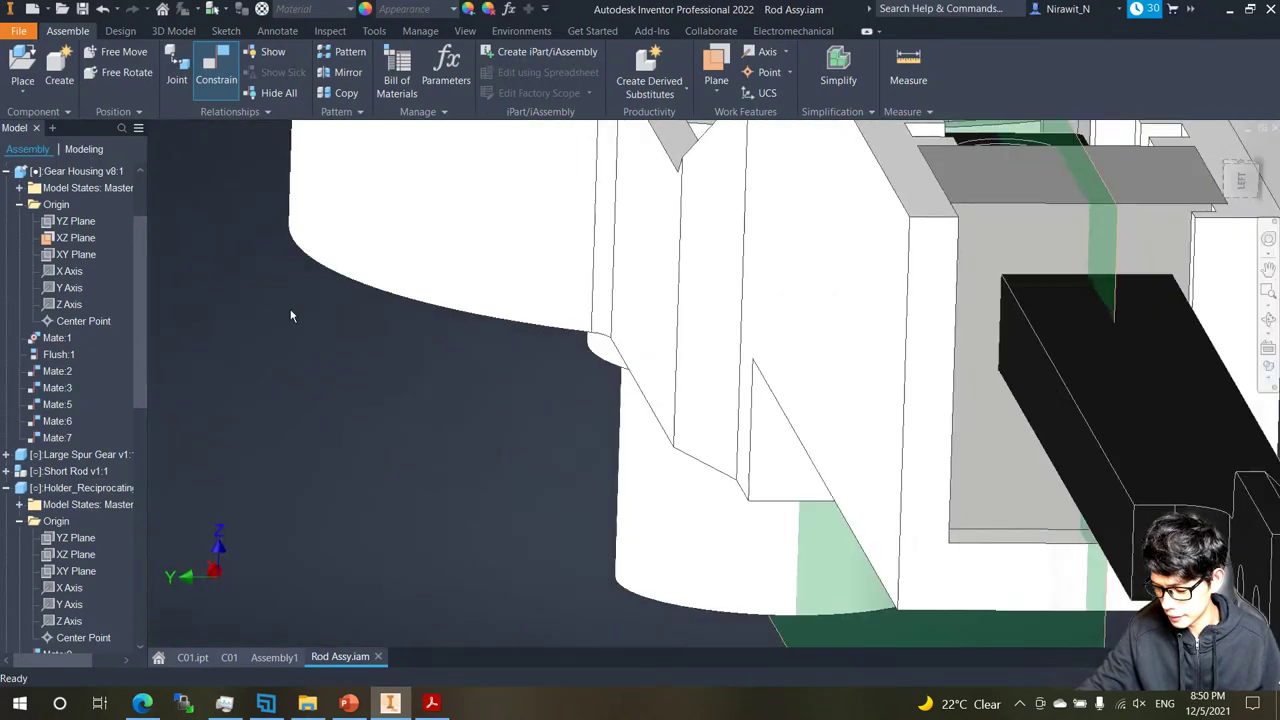
{"action": "middle_click_drag", "start_coordinate": [293, 313], "coordinate": [483, 320], "text": "shift"}
{"action": "left_click_drag", "start_coordinate": [440, 455], "coordinate": [617, 420]}
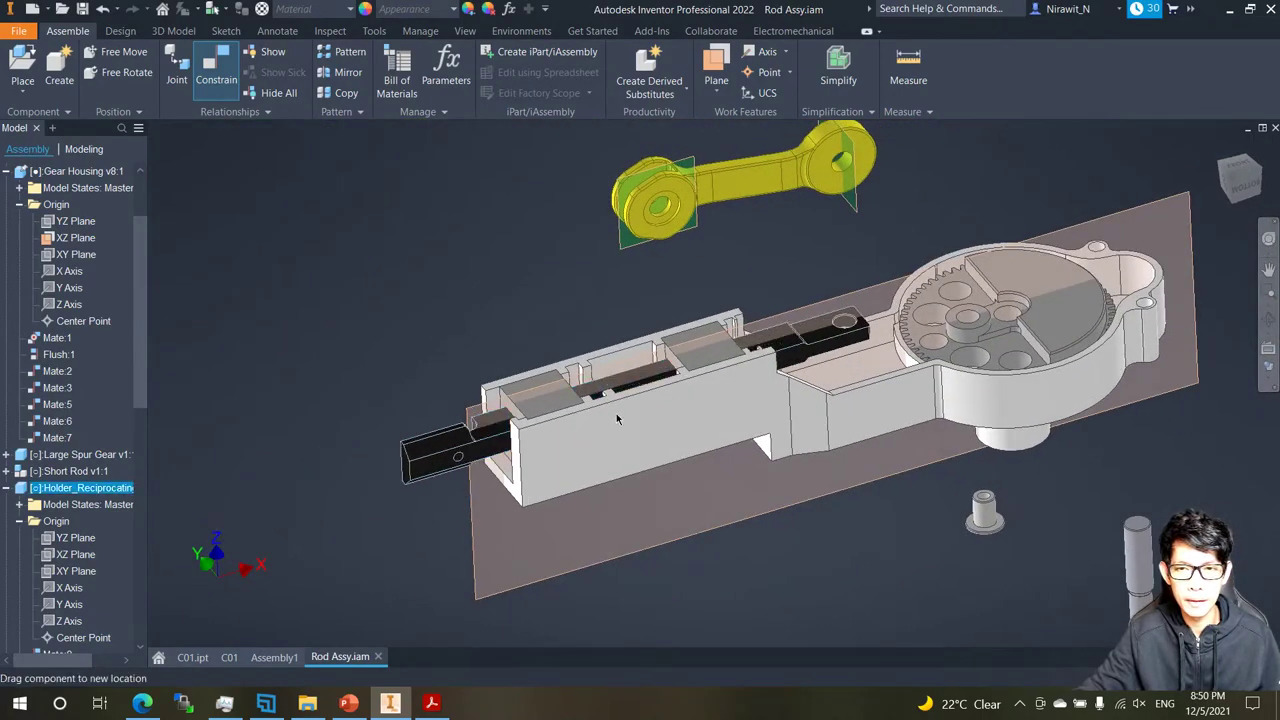
{"action": "left_click", "coordinate": [471, 303]}
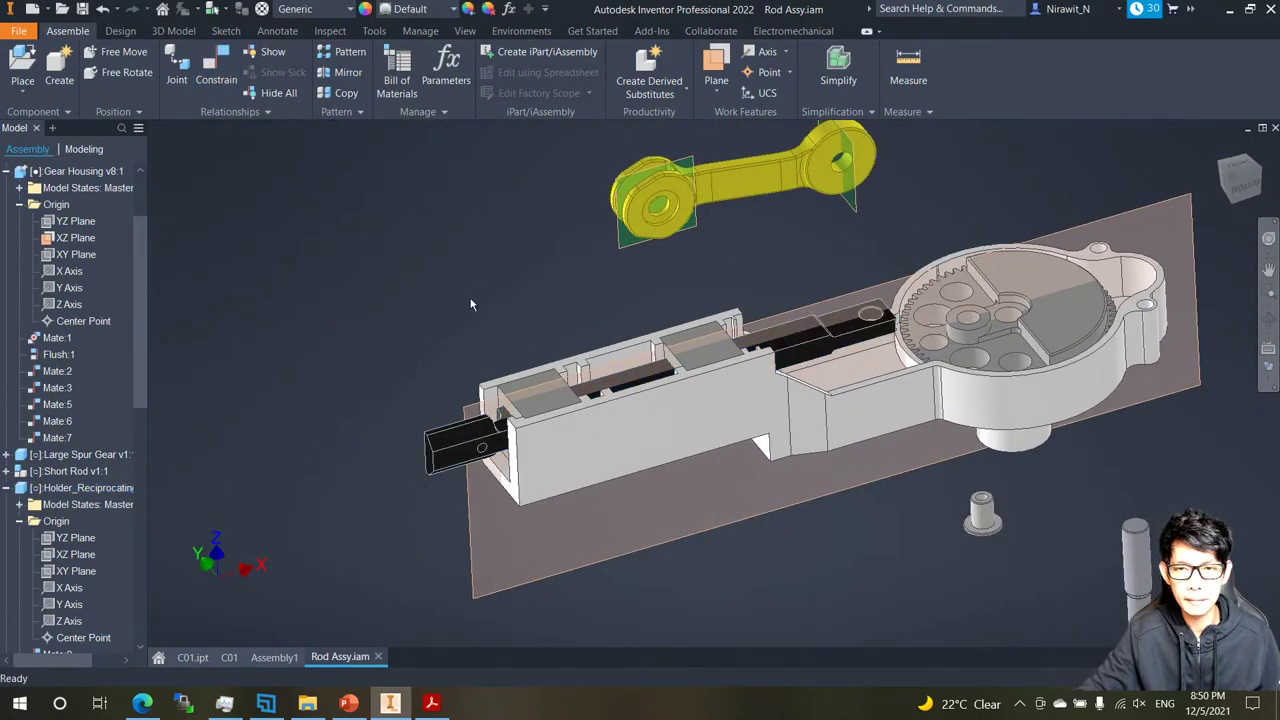
{"action": "middle_click_drag", "start_coordinate": [471, 303], "coordinate": [660, 331], "text": "shift"}
{"action": "middle_click_drag", "start_coordinate": [940, 272], "coordinate": [895, 468]}
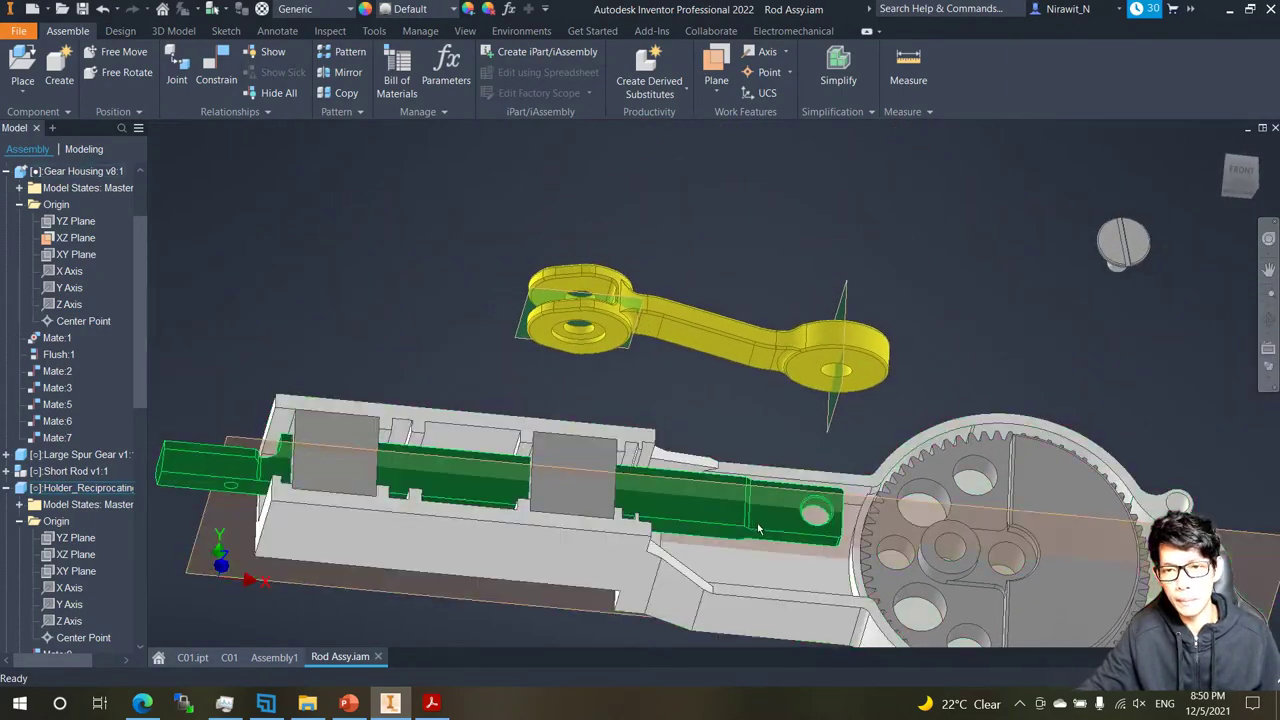
{"action": "left_click_drag", "start_coordinate": [757, 526], "coordinate": [686, 522]}
{"action": "left_click_drag", "start_coordinate": [222, 290], "coordinate": [408, 578]}
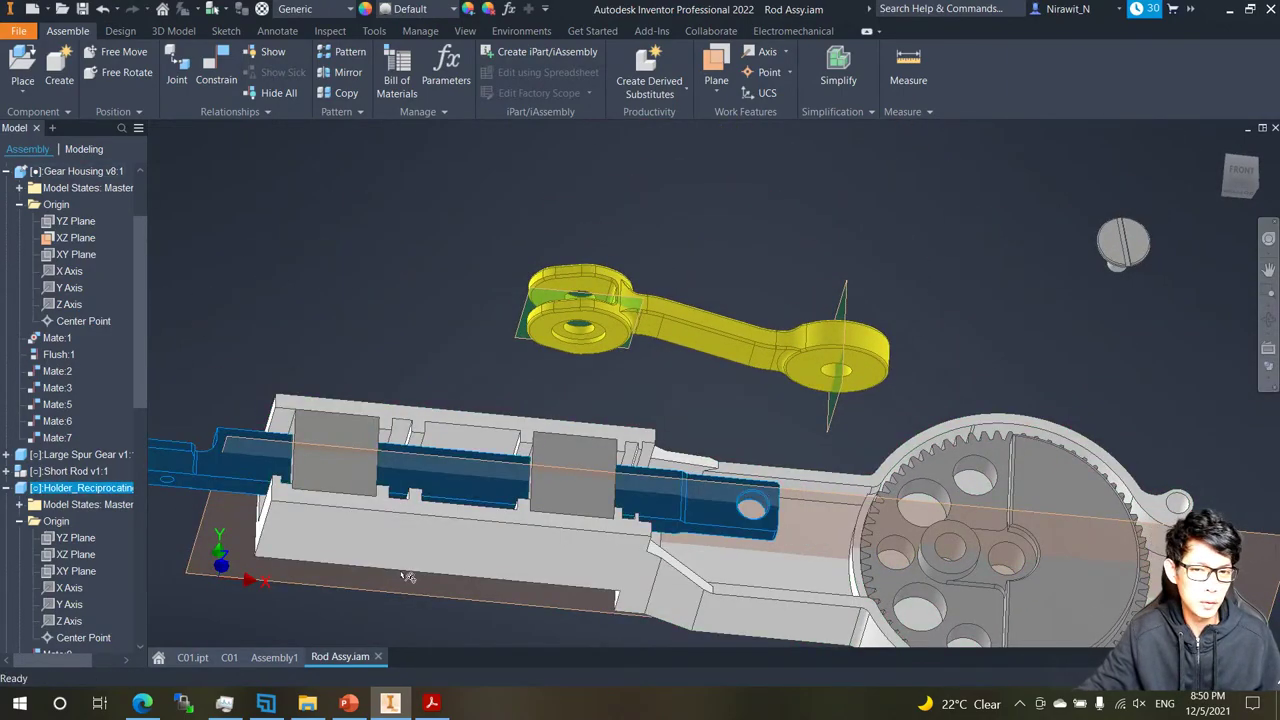
Switch to the assembly drawing in Acrobat and examine how the yellow link joins the rod and gear in plan and section A-A.
{"action": "left_click", "coordinate": [432, 705]}
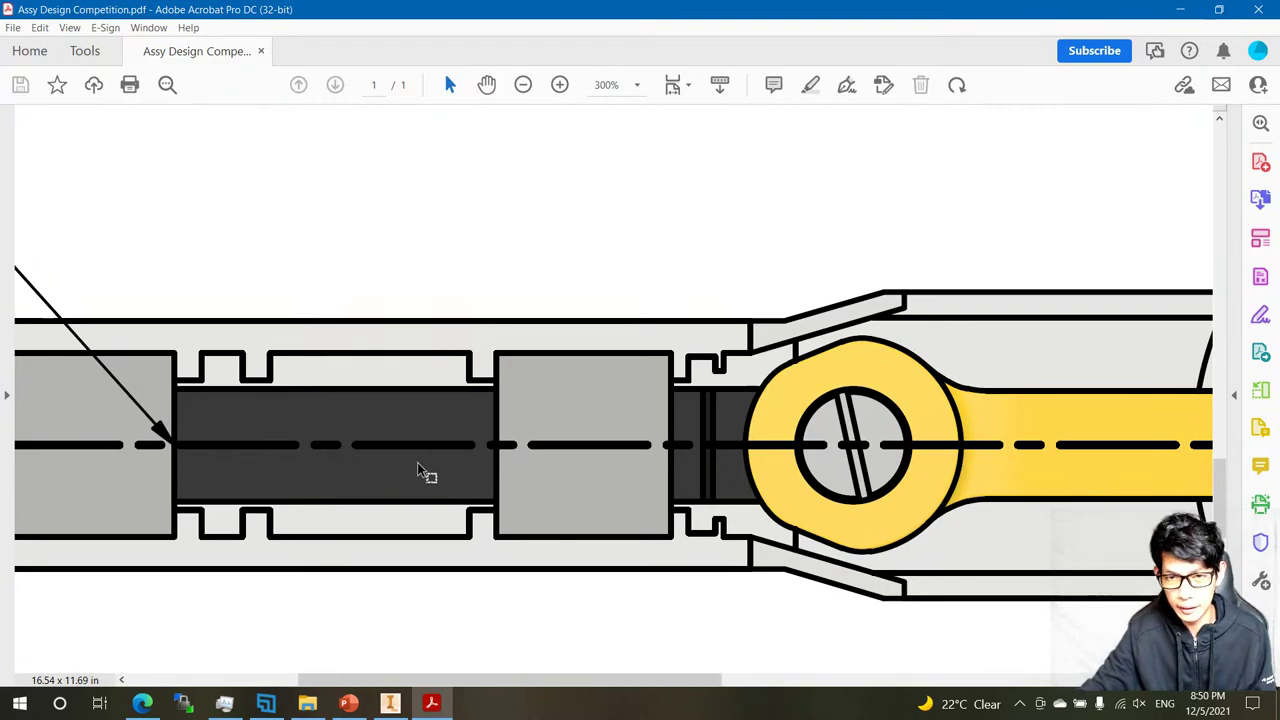
{"action": "scroll", "coordinate": [420, 470], "scroll_direction": "down", "scroll_amount": 1, "text": "ctrl"}
{"action": "scroll", "coordinate": [445, 441], "scroll_direction": "down", "scroll_amount": 1}
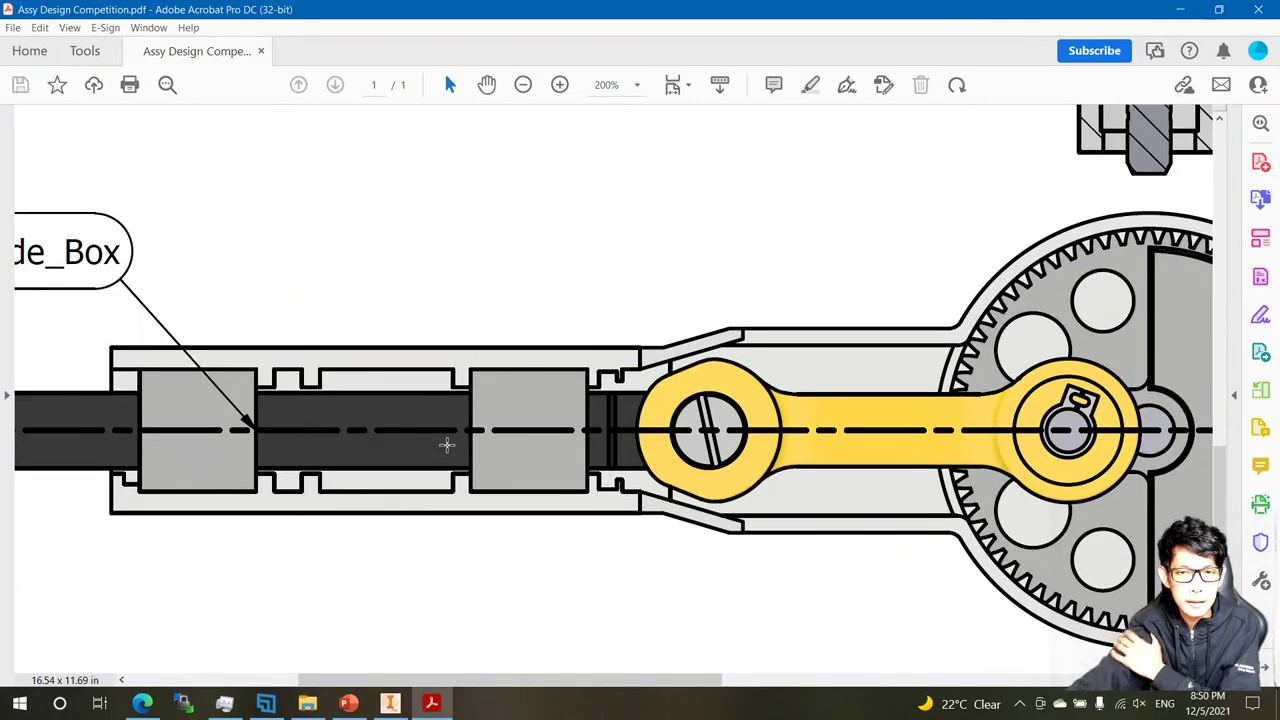
{"action": "scroll", "coordinate": [455, 448], "scroll_direction": "right", "scroll_amount": 5}
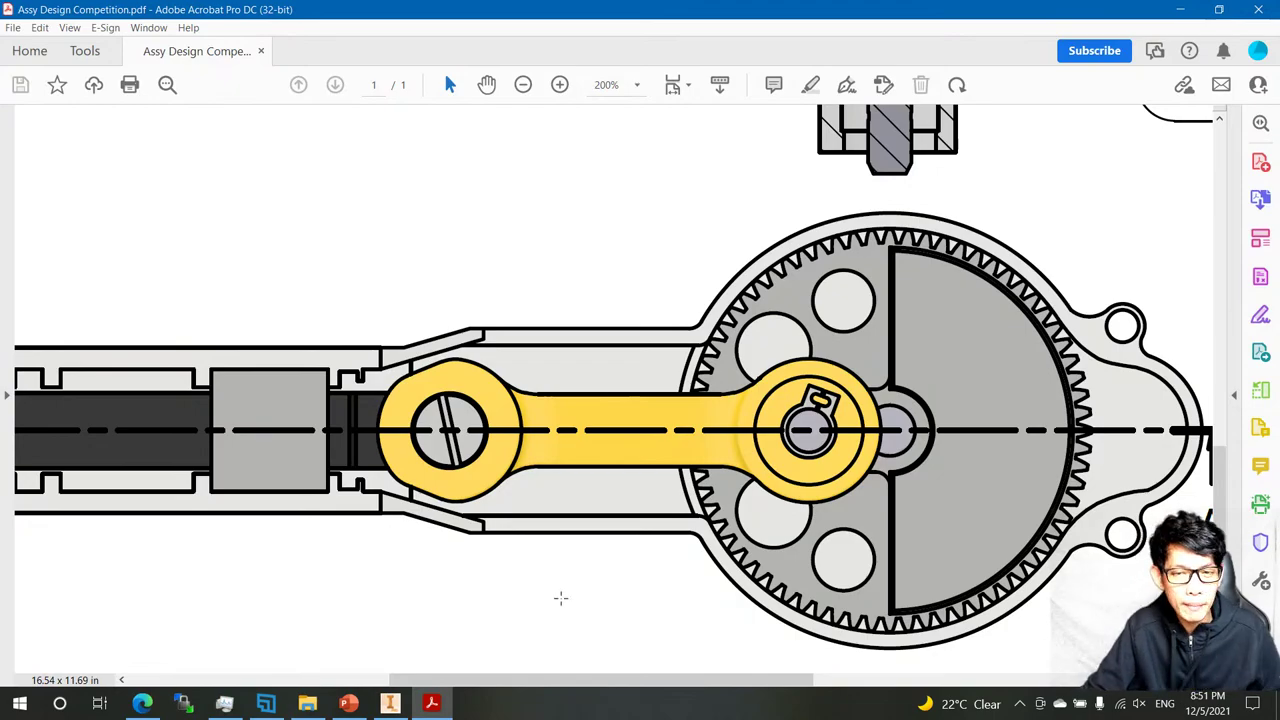
{"action": "scroll", "coordinate": [484, 560], "scroll_direction": "down", "scroll_amount": 3, "text": "ctrl"}
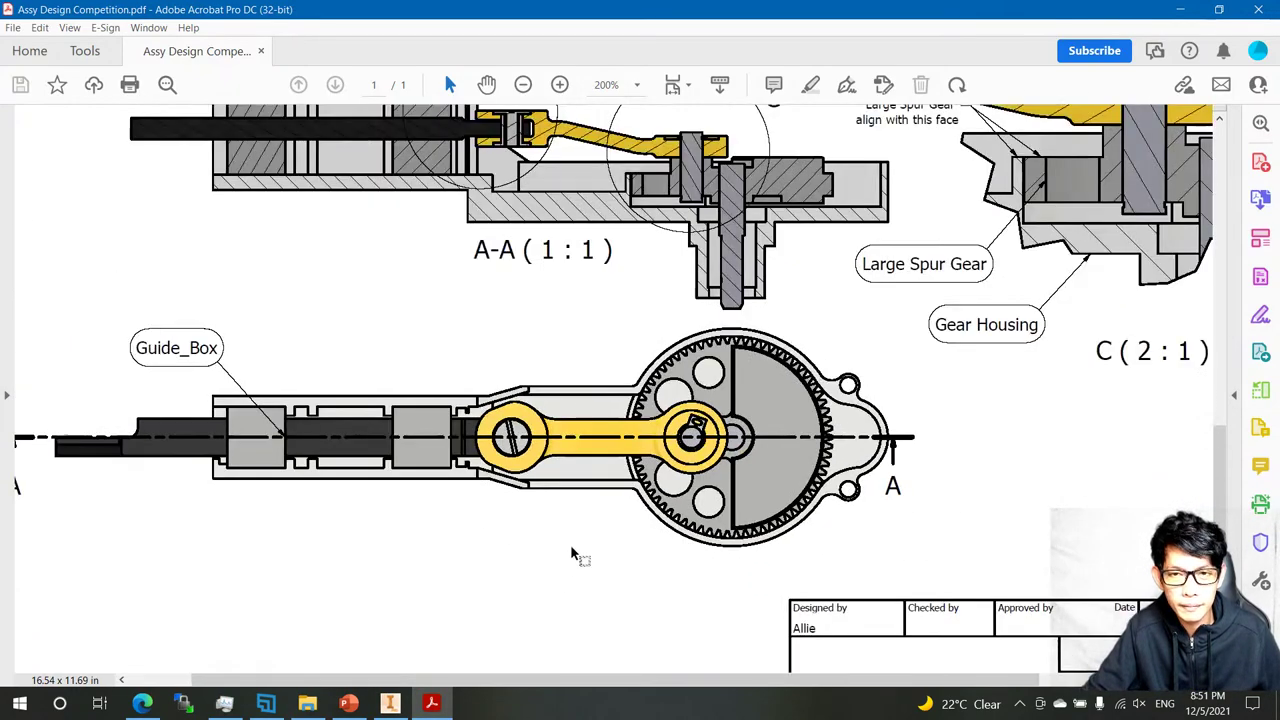
{"action": "scroll", "coordinate": [590, 515], "scroll_direction": "up", "scroll_amount": 2}
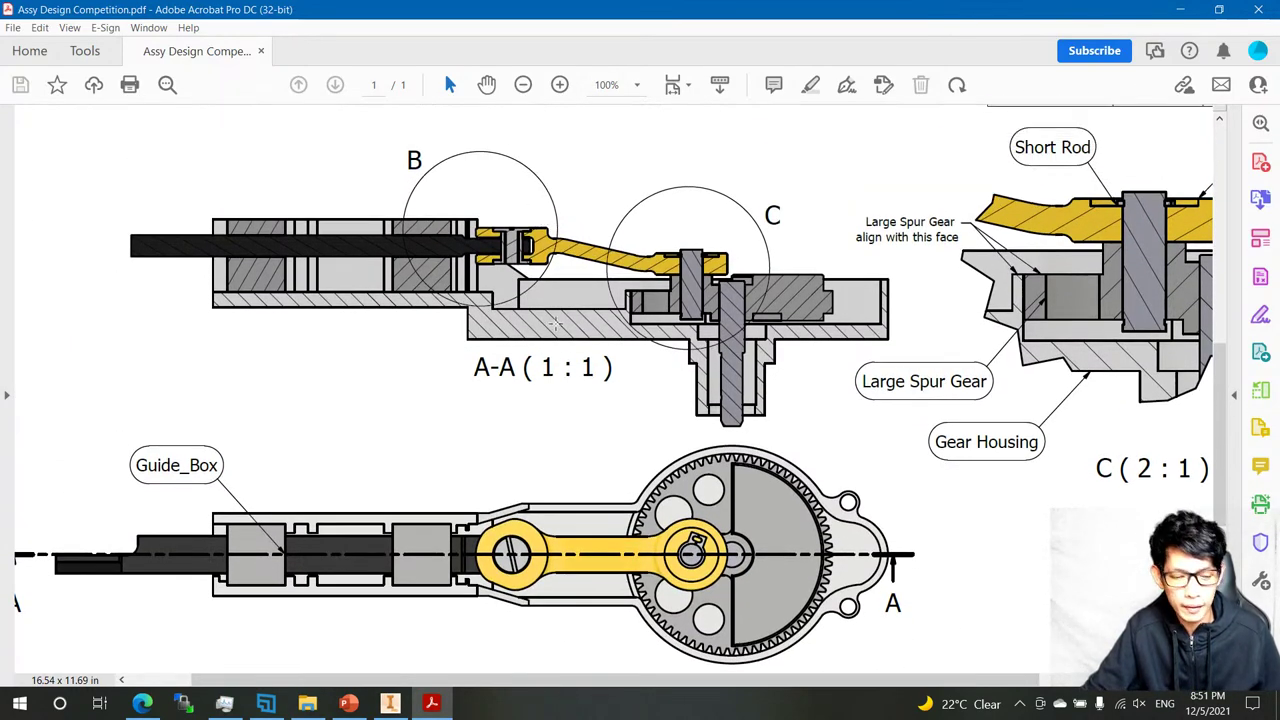
{"action": "scroll", "coordinate": [577, 233], "scroll_direction": "up", "scroll_amount": 3, "text": "ctrl"}
{"action": "scroll", "coordinate": [582, 405], "scroll_direction": "down", "scroll_amount": 2, "text": "ctrl"}
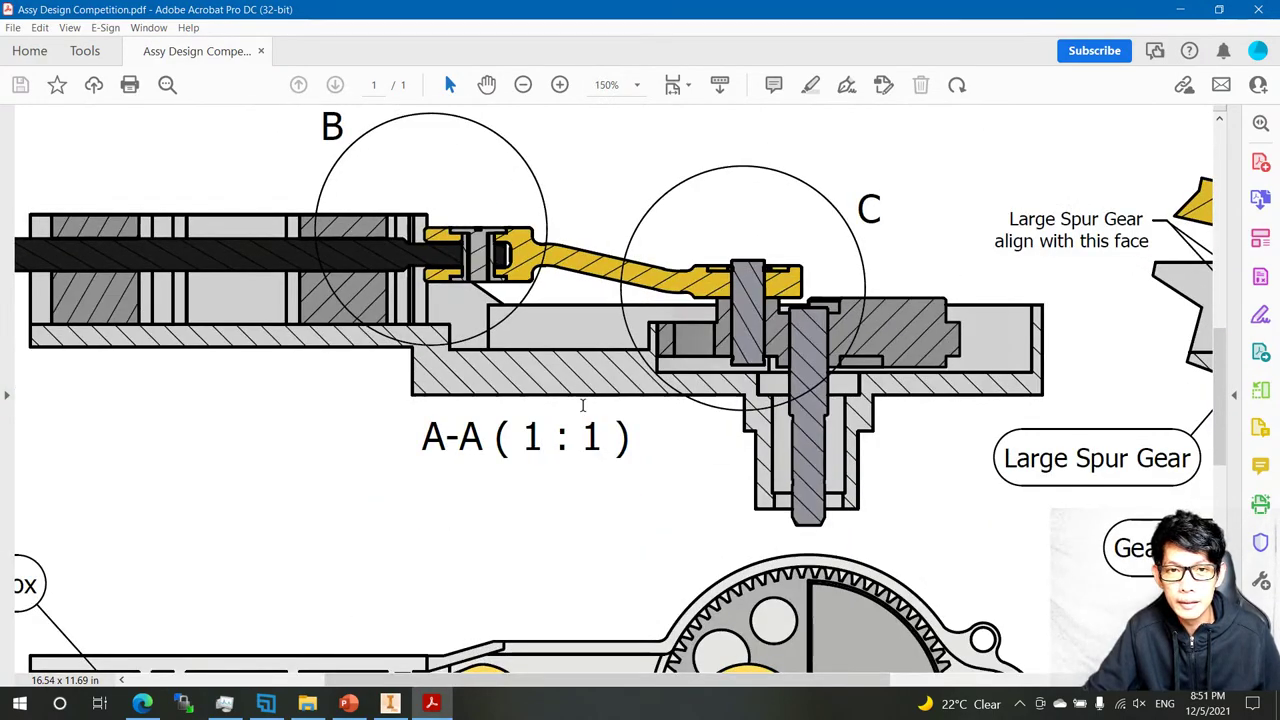
{"action": "left_click", "coordinate": [393, 713]}
{"action": "mouse_move", "coordinate": [546, 386]}
{"action": "middle_mouse_down", "text": "shift"}
{"action": "mouse_move", "coordinate": [700, 266]}
{"action": "mouse_move", "coordinate": [673, 272]}
{"action": "mouse_move", "coordinate": [591, 491]}
{"action": "mouse_move", "coordinate": [540, 400]}
{"action": "middle_mouse_up", "text": "shift"}
{"action": "left_click", "coordinate": [436, 706]}
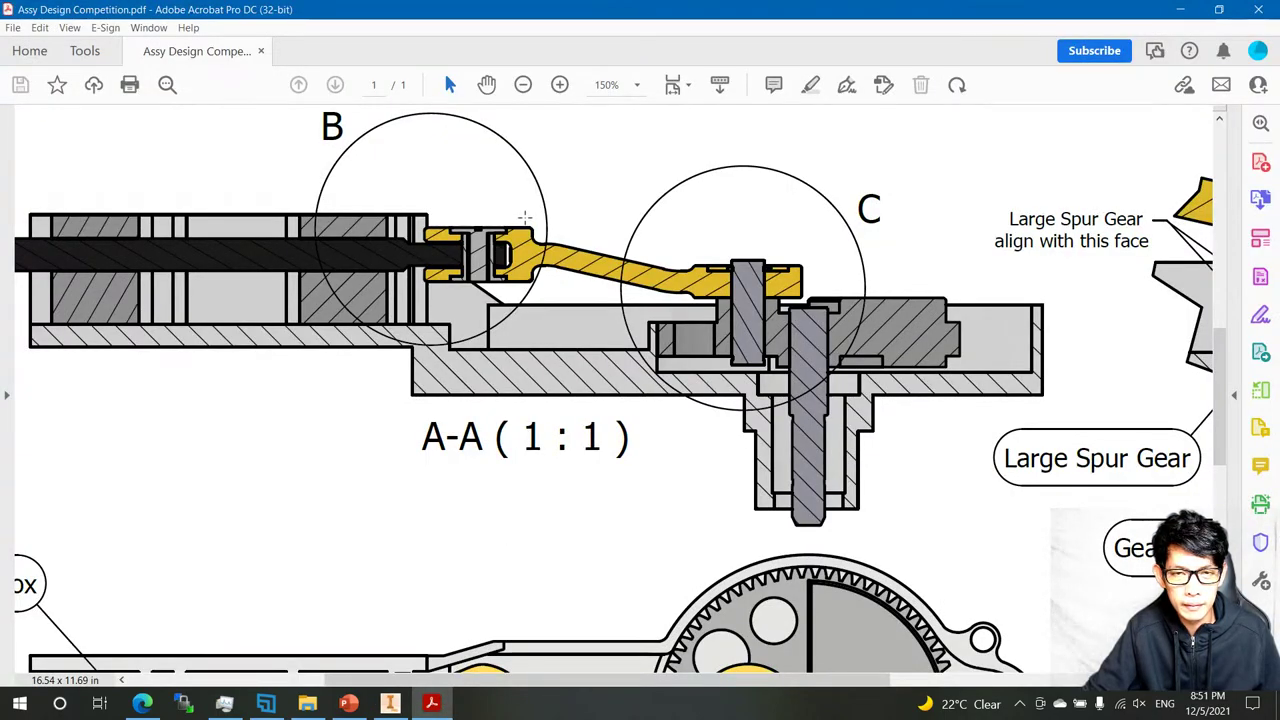
In Inventor, mate the yellow link's fork hole axis to the Holder_Reciprocating rod's end hole axis and raise the fork around the rod end.
{"action": "left_click", "coordinate": [390, 703]}
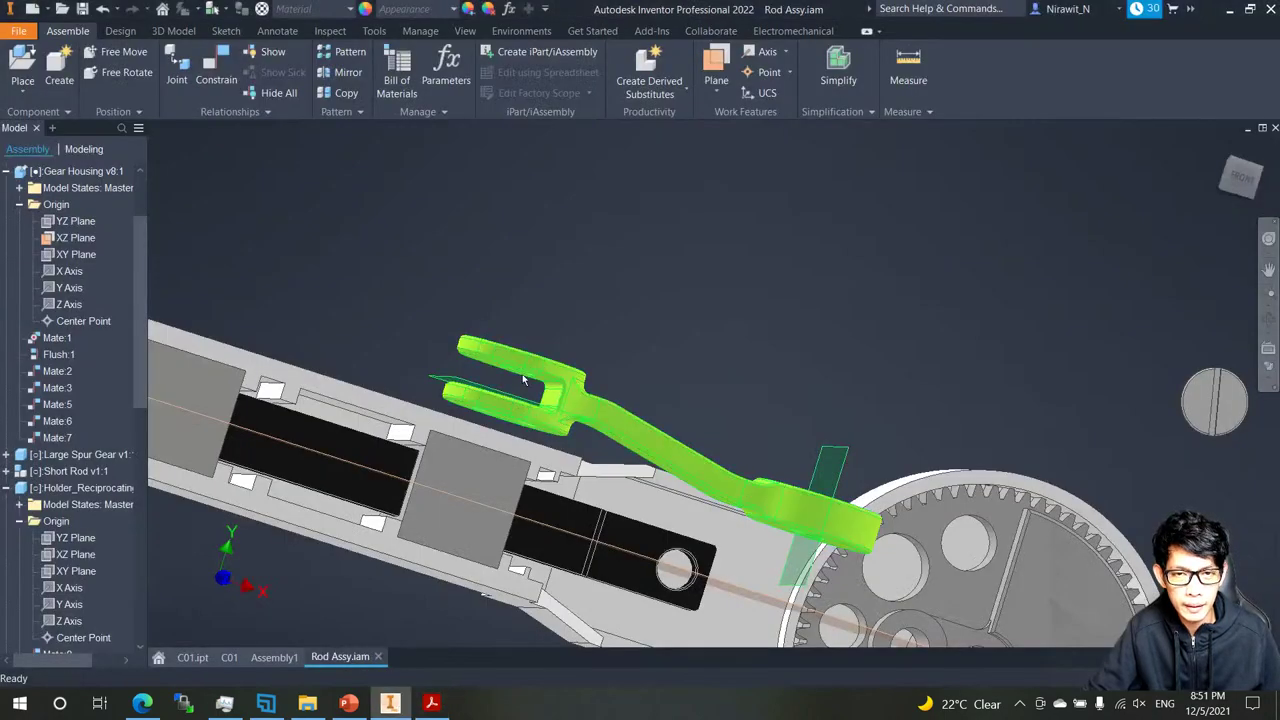
{"action": "middle_click_drag", "start_coordinate": [522, 374], "coordinate": [608, 268], "text": "shift"}
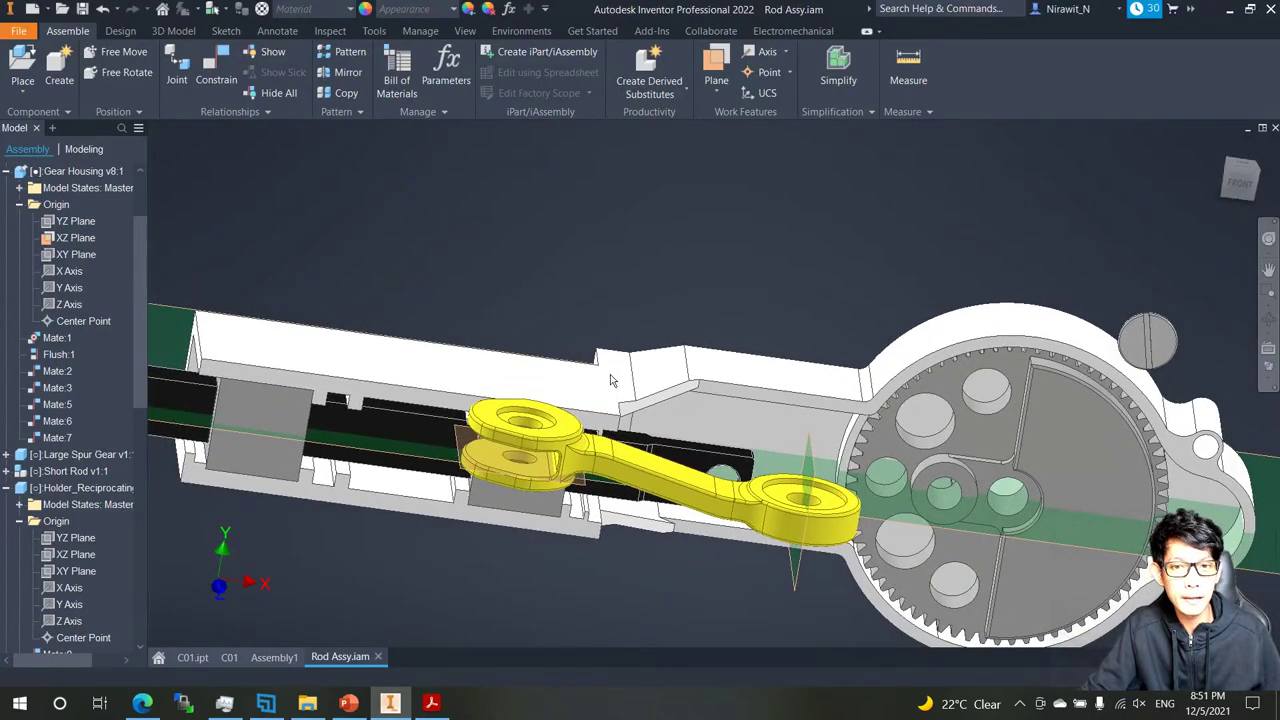
{"action": "key", "text": "c"}
{"action": "scroll", "coordinate": [531, 443], "scroll_direction": "up", "scroll_amount": 5}
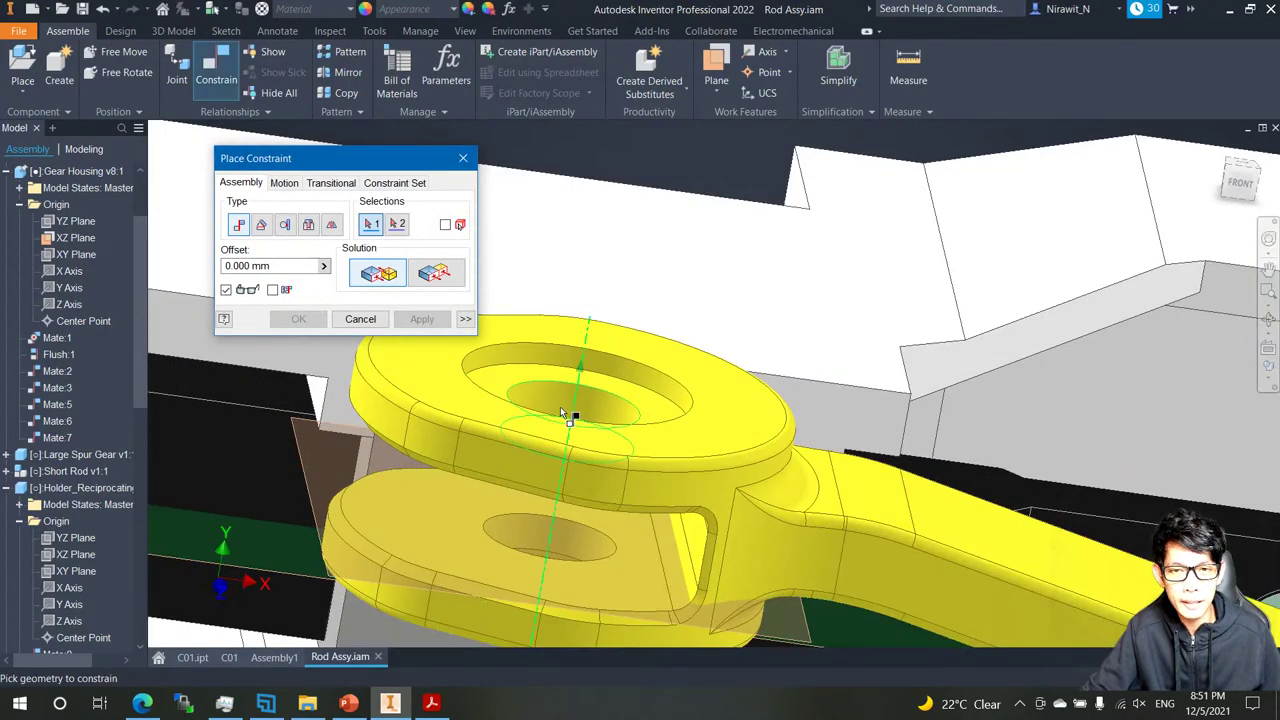
{"action": "left_click", "coordinate": [560, 407]}
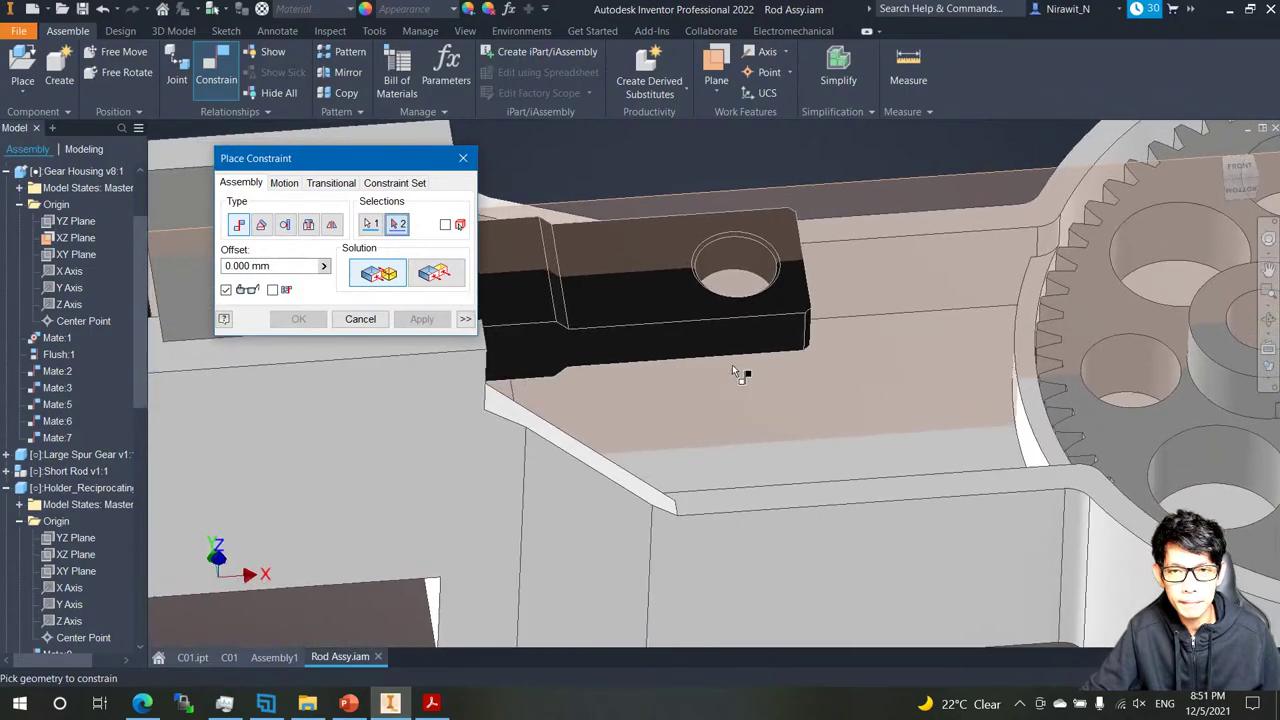
{"action": "left_click", "coordinate": [750, 266]}
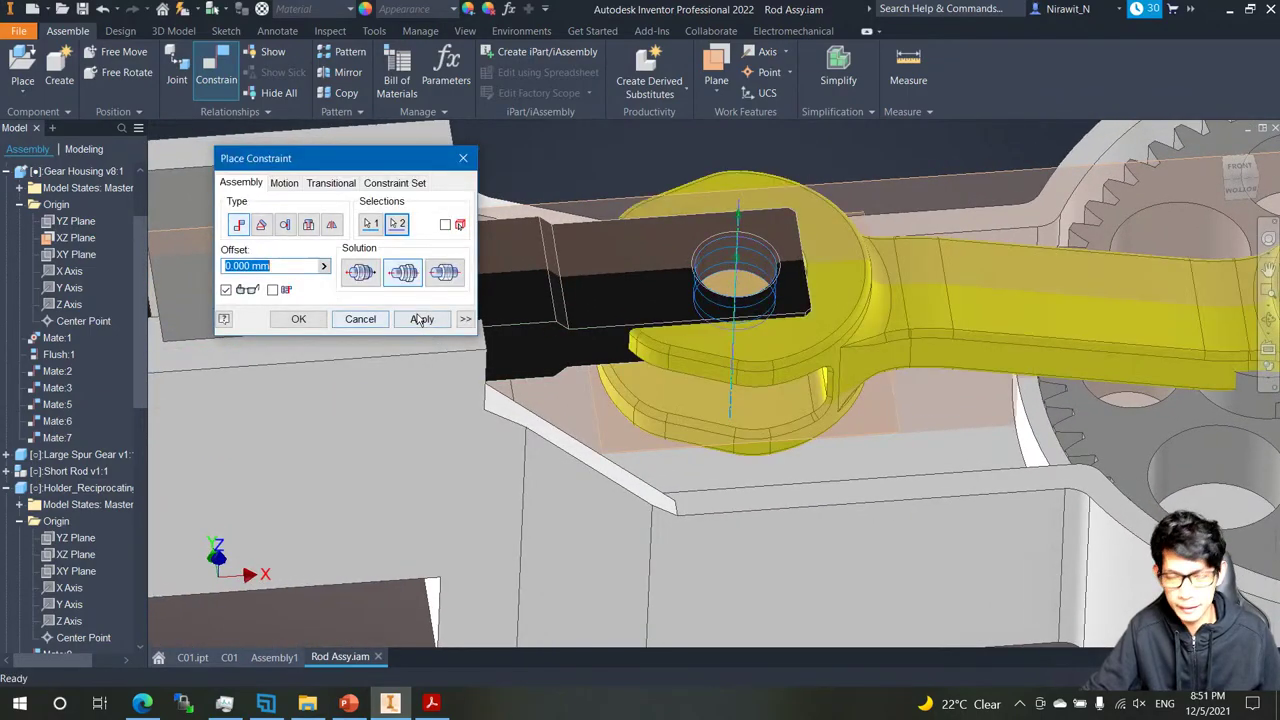
{"action": "left_click", "coordinate": [421, 319]}
{"action": "left_click", "coordinate": [361, 318]}
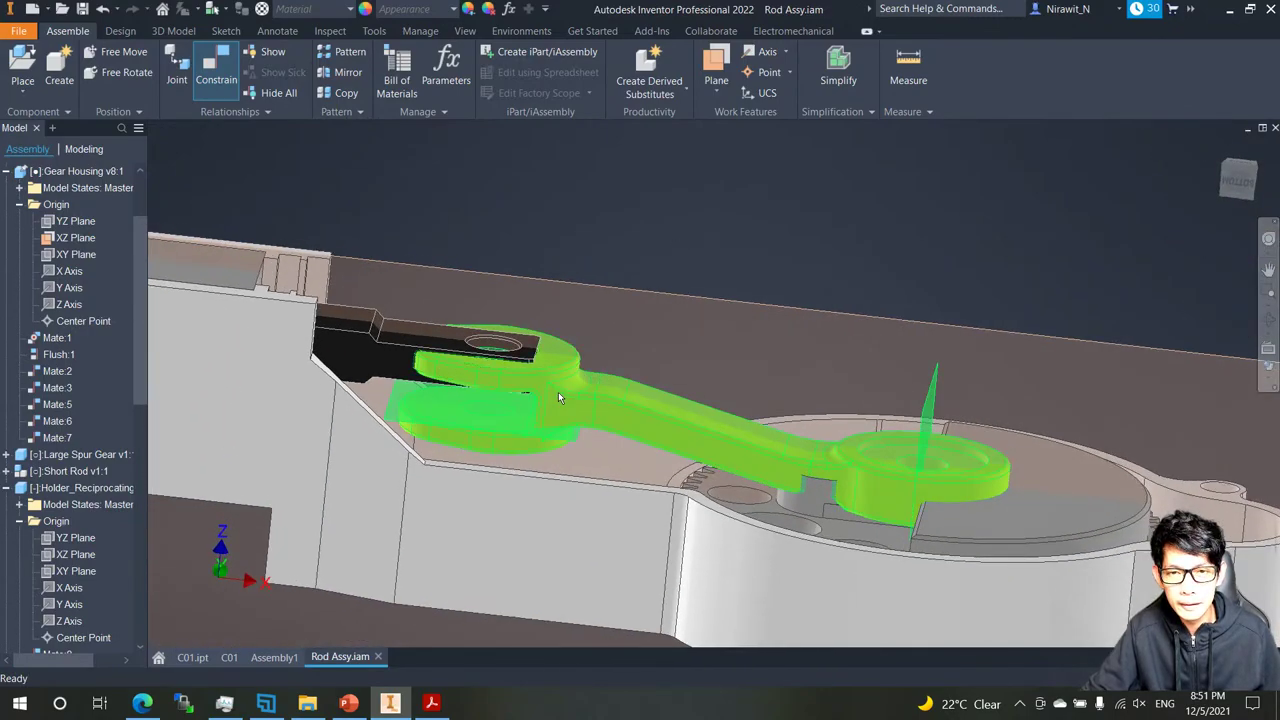
{"action": "left_click_drag", "start_coordinate": [558, 392], "coordinate": [612, 369]}
{"action": "left_click", "coordinate": [627, 248]}
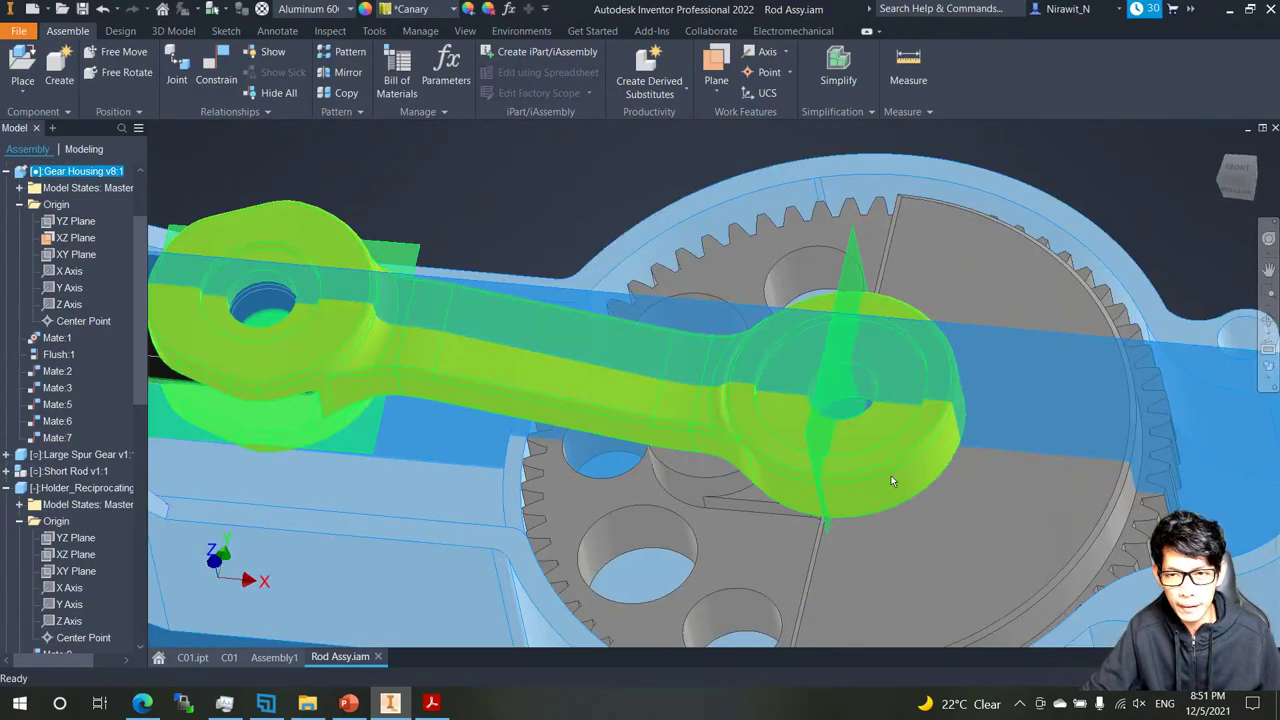
Swing the yellow link over the Large Spur Gear and check its pin connection in section A-A of the drawing in Acrobat.
{"action": "left_click_drag", "start_coordinate": [891, 481], "coordinate": [786, 541]}
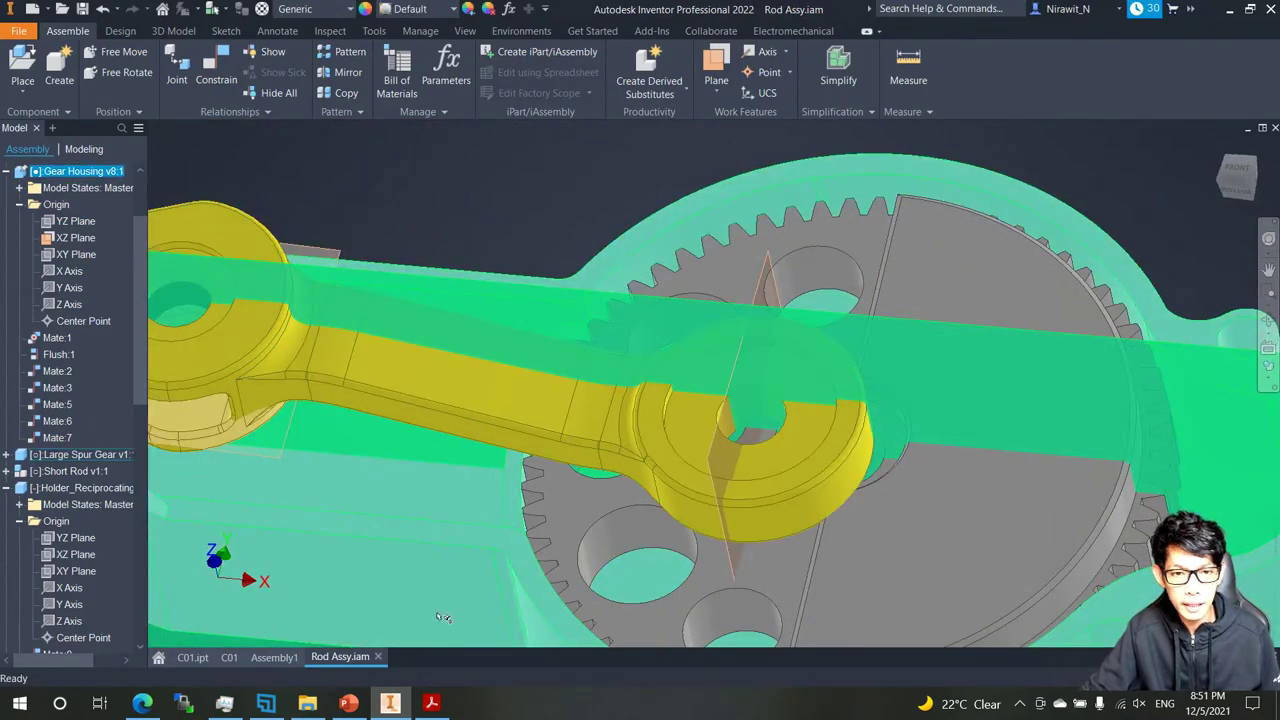
{"action": "left_click", "coordinate": [431, 703]}
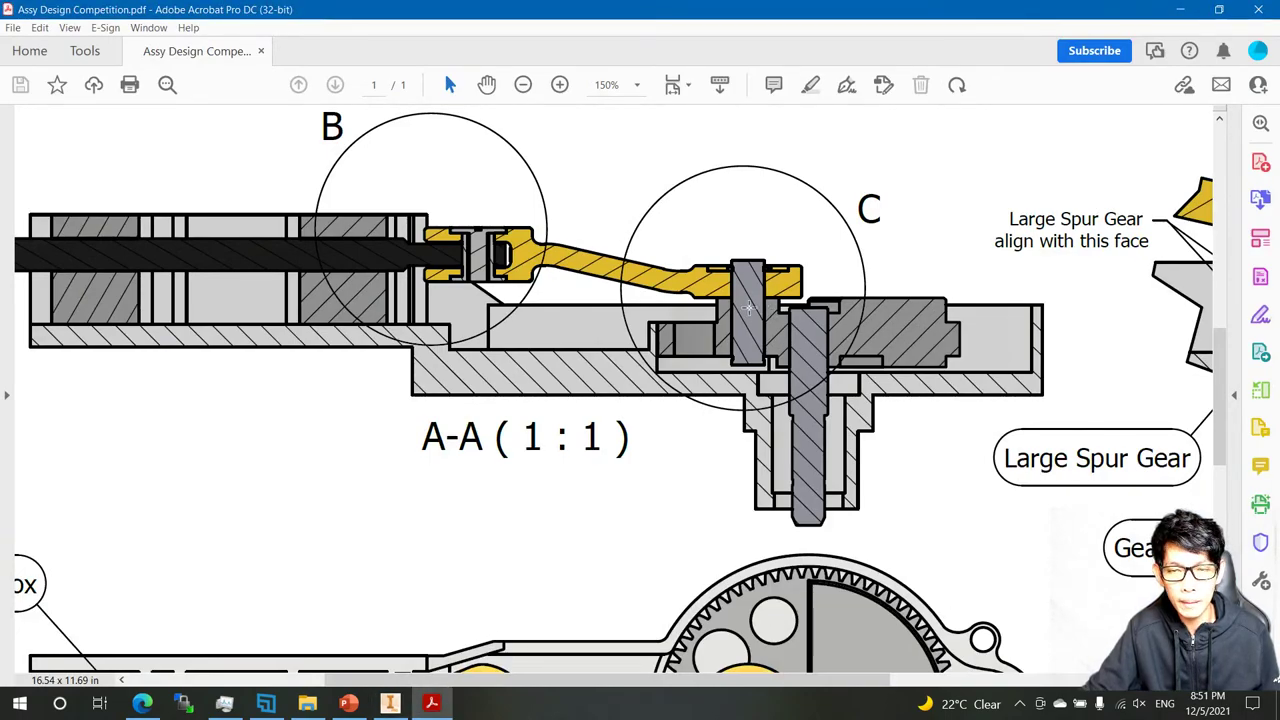
{"action": "scroll", "coordinate": [748, 306], "scroll_direction": "up", "scroll_amount": 2, "text": "ctrl"}
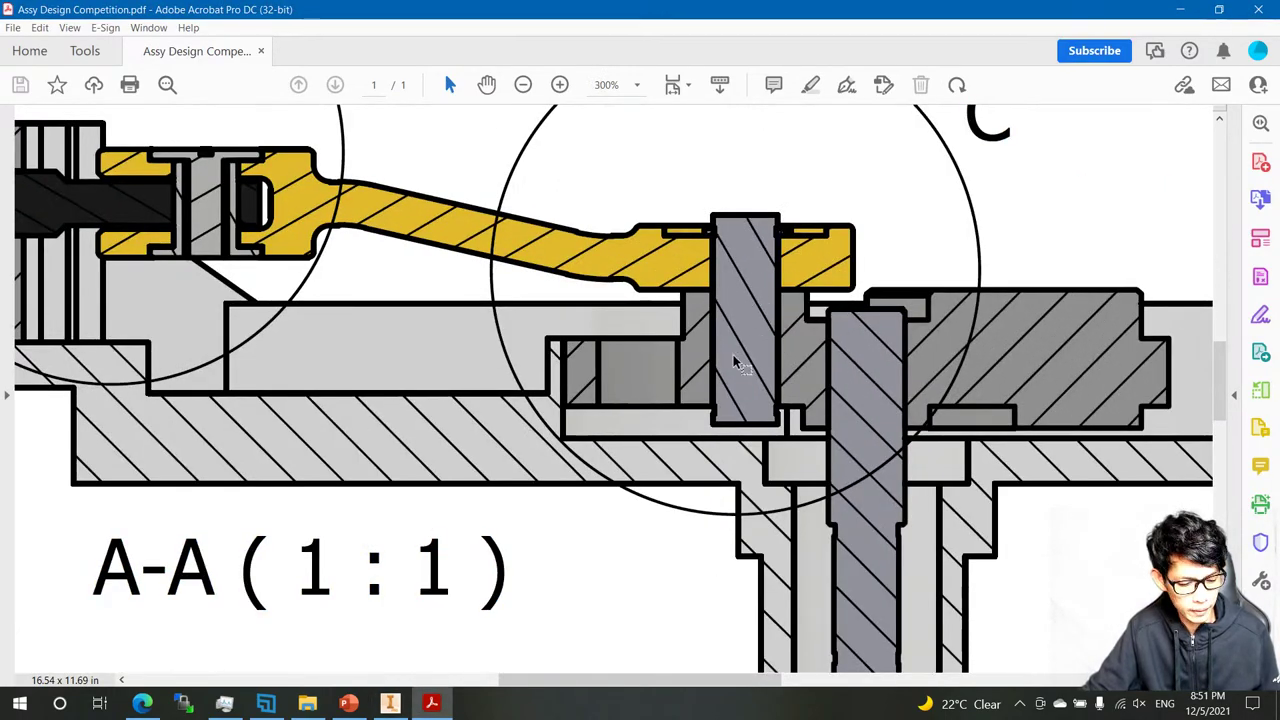
{"action": "scroll", "coordinate": [735, 362], "scroll_direction": "down", "scroll_amount": 2, "text": "ctrl"}
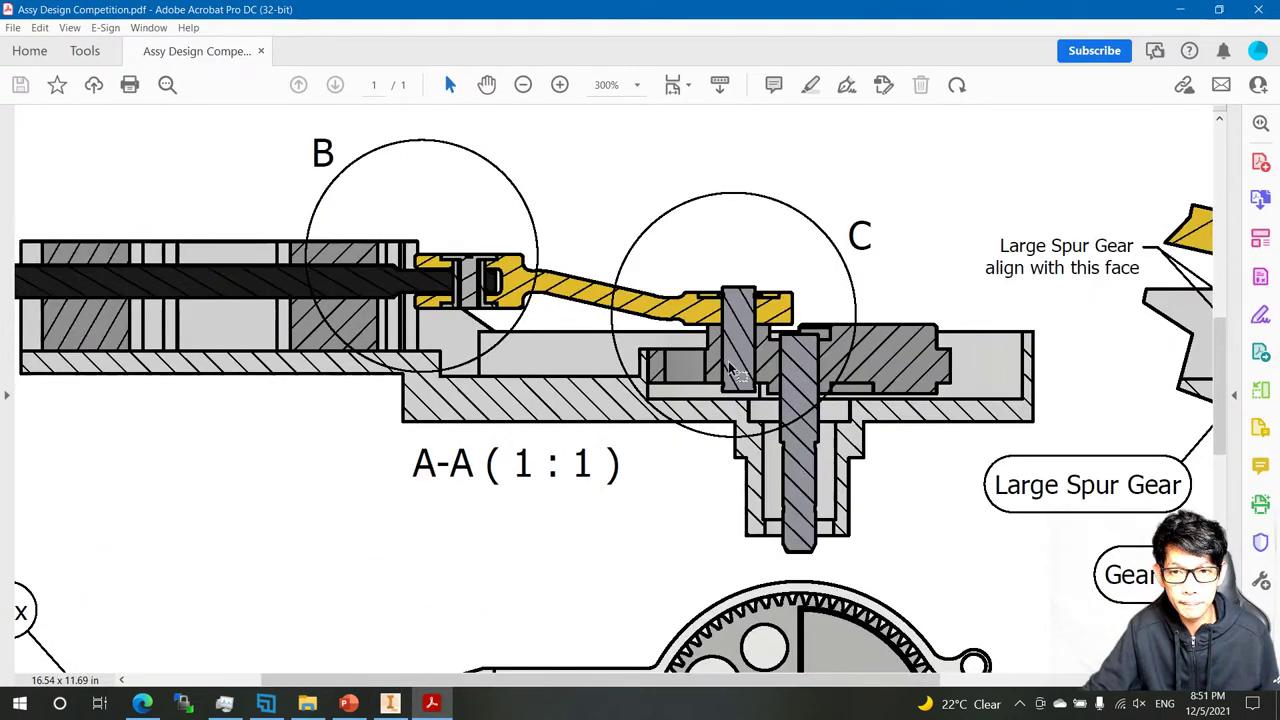
In Inventor, mate the yellow link's free-end hole axis to the Large Spur Gear's raised boss axis and lift the link clear of the boss.
{"action": "left_click", "coordinate": [390, 704]}
{"action": "key", "text": "c"}
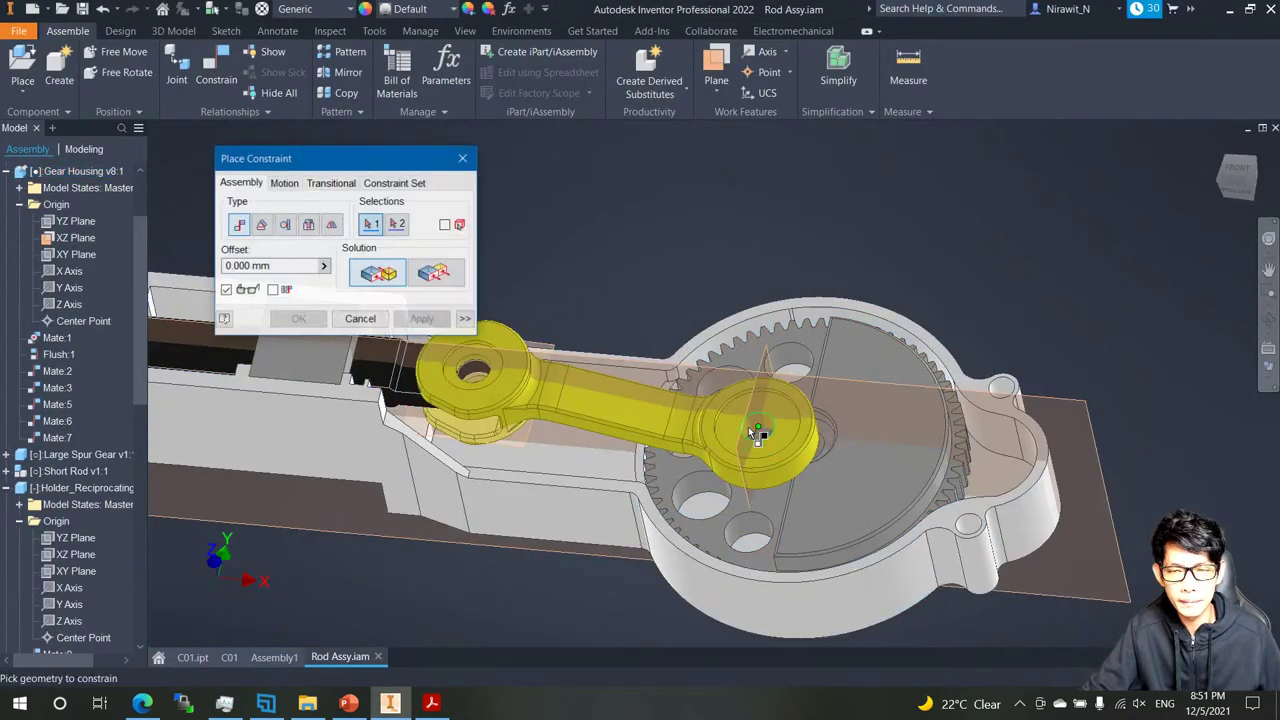
{"action": "scroll", "coordinate": [757, 437], "scroll_direction": "down", "scroll_amount": 4}
{"action": "scroll", "coordinate": [1020, 505], "scroll_direction": "down", "scroll_amount": 3}
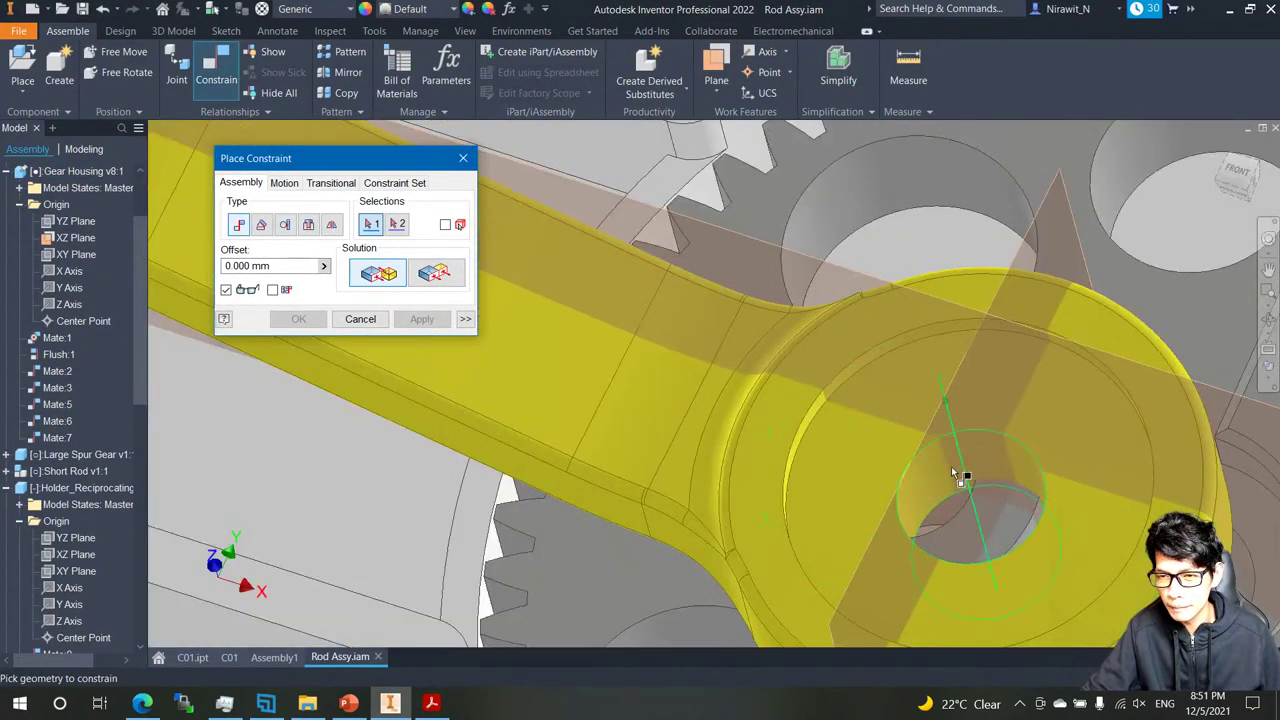
{"action": "left_click", "coordinate": [948, 476]}
{"action": "scroll", "coordinate": [950, 470], "scroll_direction": "up", "scroll_amount": 3}
{"action": "middle_click_drag", "start_coordinate": [954, 466], "coordinate": [797, 450], "text": "shift"}
{"action": "left_click", "coordinate": [797, 462]}
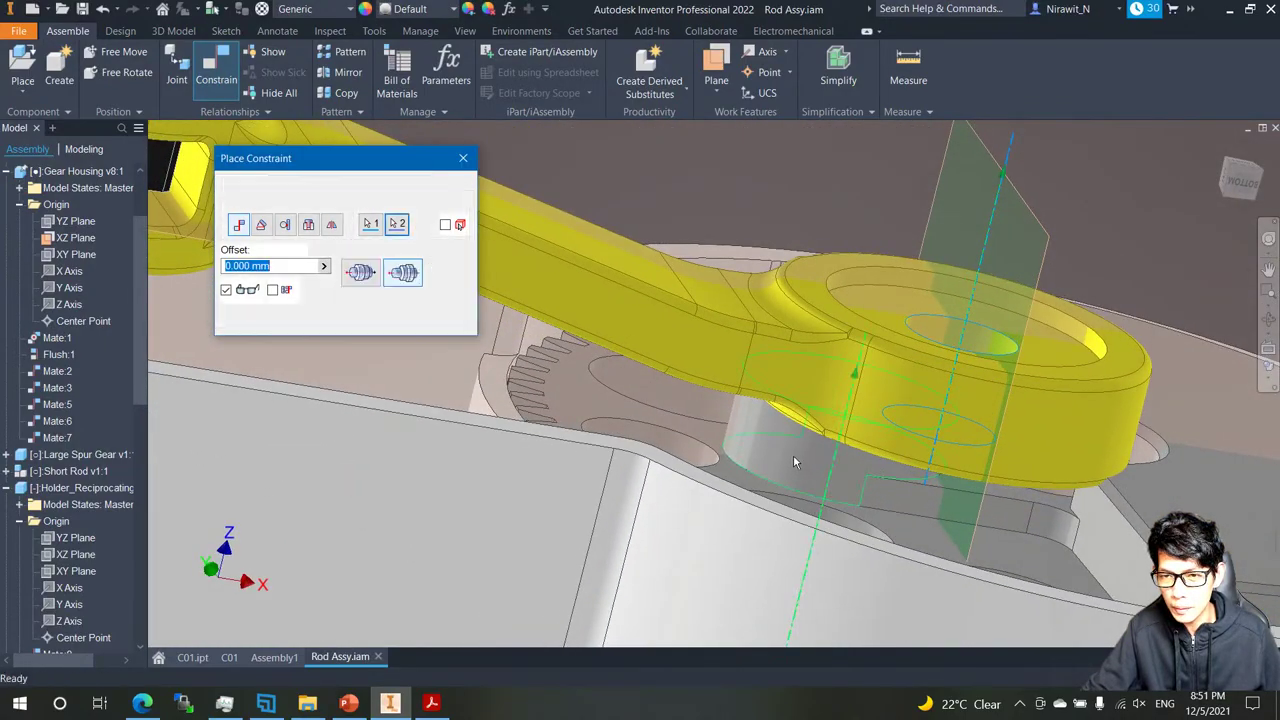
{"action": "left_click", "coordinate": [300, 319]}
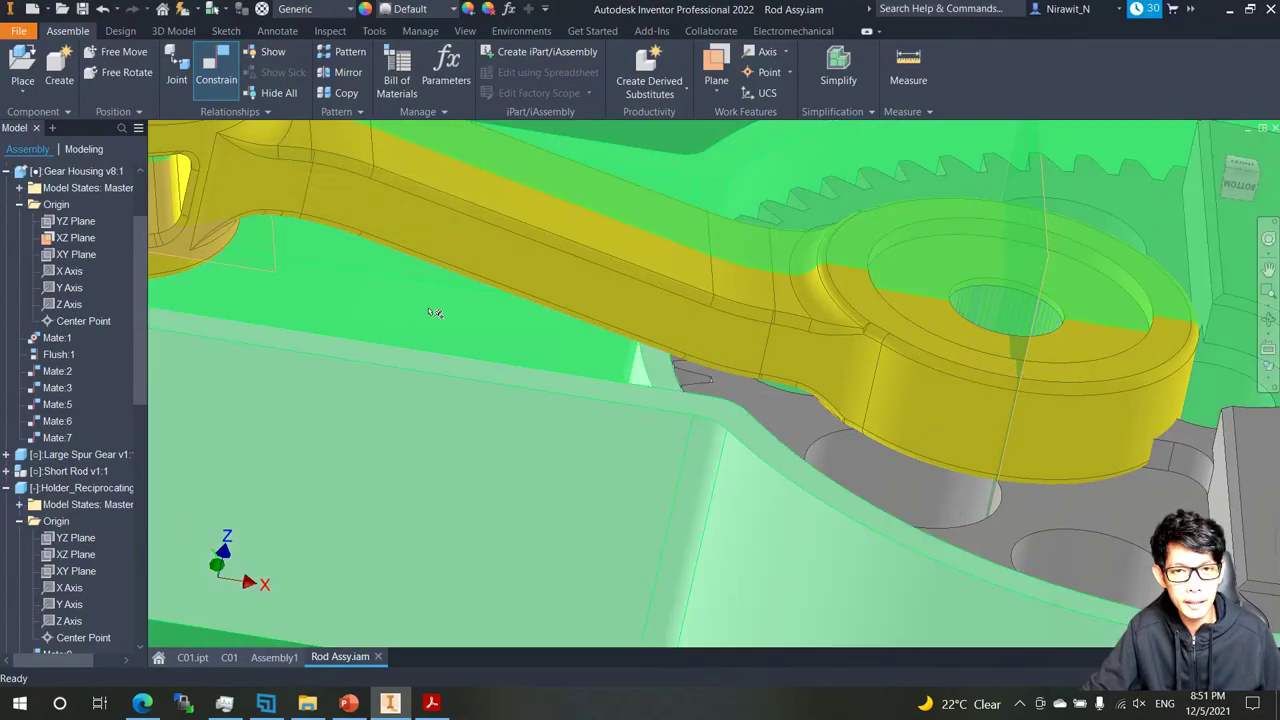
{"action": "left_click_drag", "start_coordinate": [829, 322], "coordinate": [768, 207]}
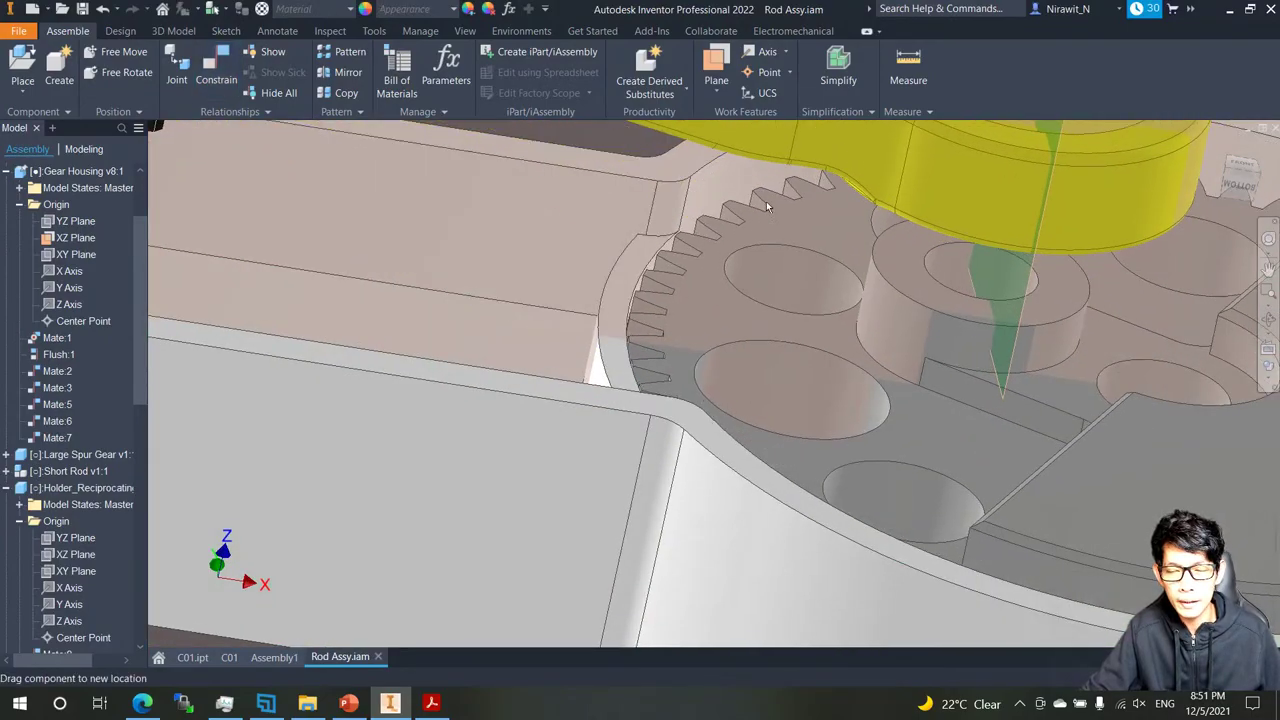
{"action": "scroll", "coordinate": [757, 230], "scroll_direction": "down", "scroll_amount": 5}
{"action": "middle_click_drag", "start_coordinate": [746, 274], "coordinate": [489, 560], "text": "shift"}
Switch to the drawing in Acrobat and examine in section A-A and detail C how the yellow link seats on the gear boss.
{"action": "left_click", "coordinate": [431, 703]}
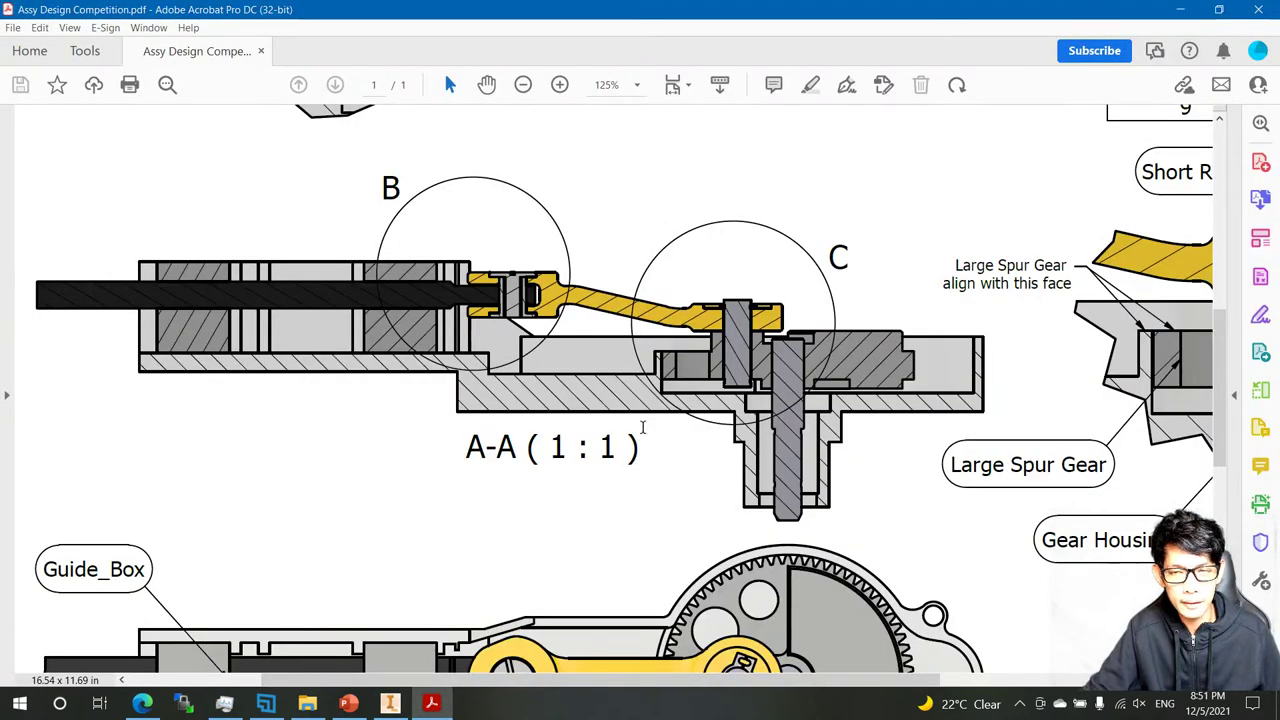
{"action": "scroll", "coordinate": [813, 329], "scroll_direction": "up", "scroll_amount": 4, "text": "ctrl"}
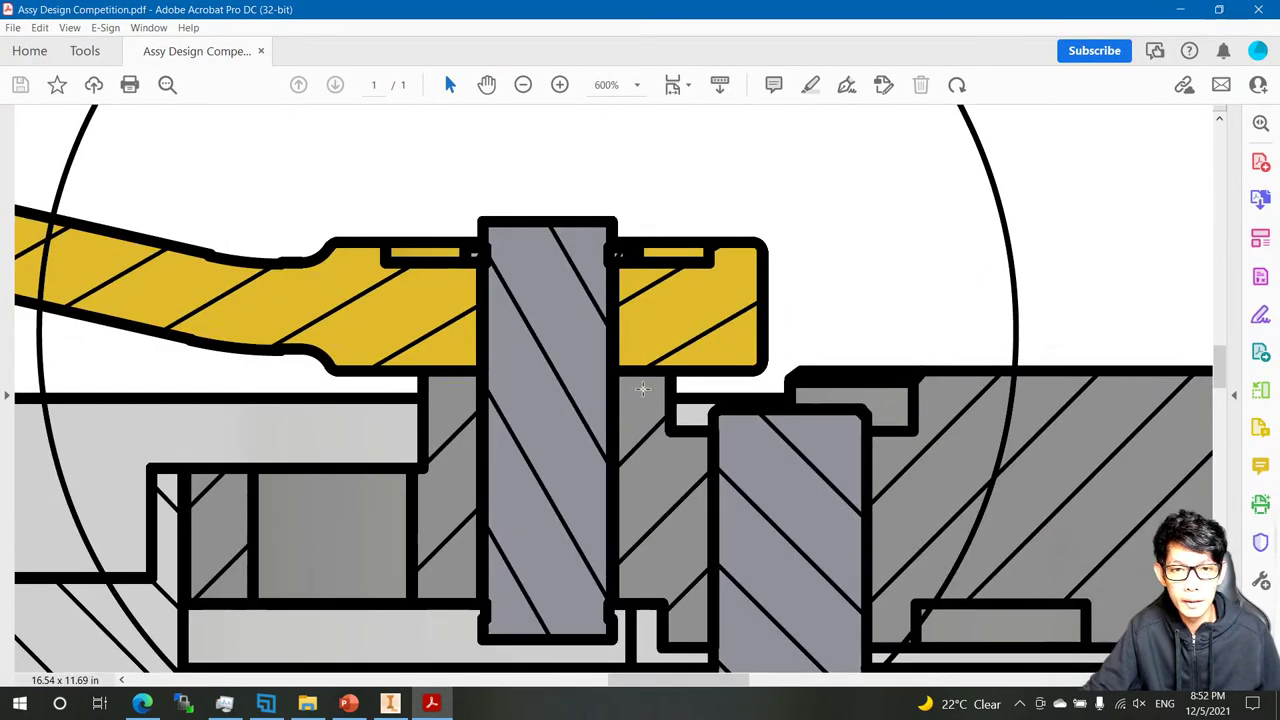
{"action": "scroll", "coordinate": [732, 340], "scroll_direction": "down", "scroll_amount": 2, "text": "ctrl"}
{"action": "mouse_move", "coordinate": [738, 413]}
{"action": "middle_mouse_down"}
{"action": "mouse_move", "coordinate": [817, 434]}
{"action": "mouse_move", "coordinate": [831, 480]}
{"action": "middle_mouse_up"}
{"action": "middle_click_drag", "start_coordinate": [800, 416], "coordinate": [801, 369]}
{"action": "scroll", "coordinate": [632, 412], "scroll_direction": "up", "scroll_amount": 1, "text": "ctrl"}
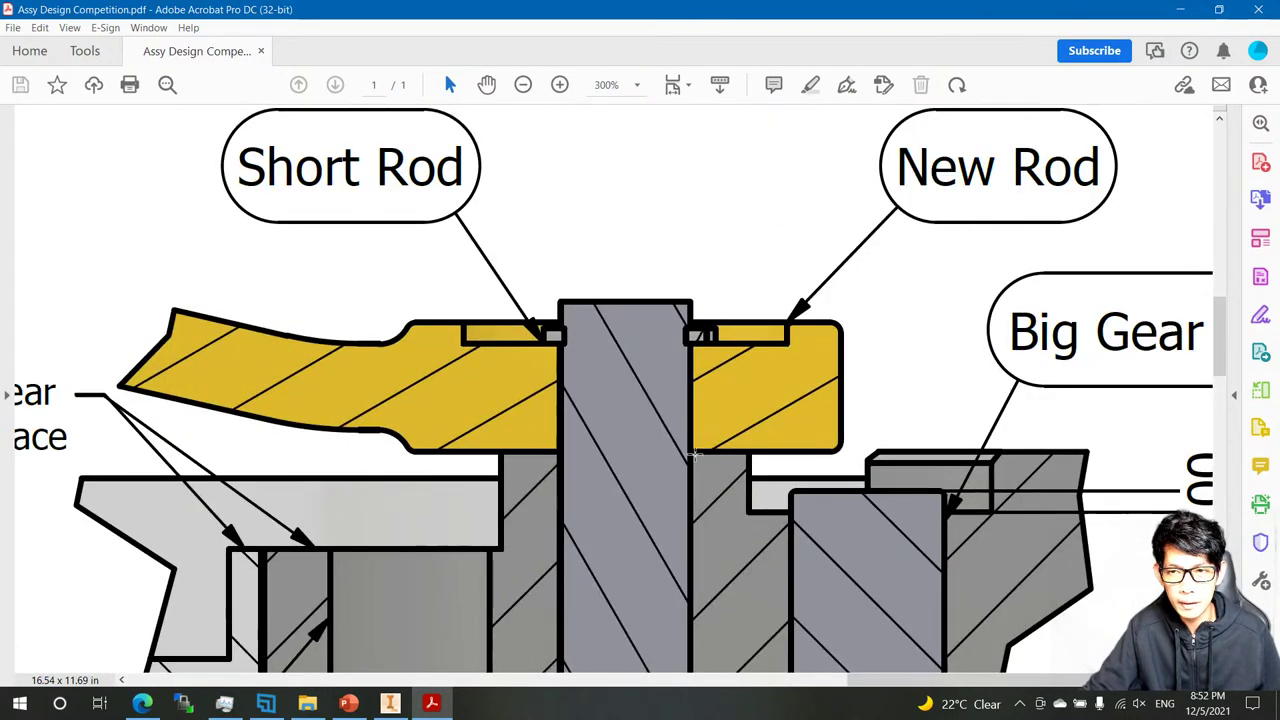
{"action": "scroll", "coordinate": [728, 464], "scroll_direction": "down", "scroll_amount": 1, "text": "ctrl"}
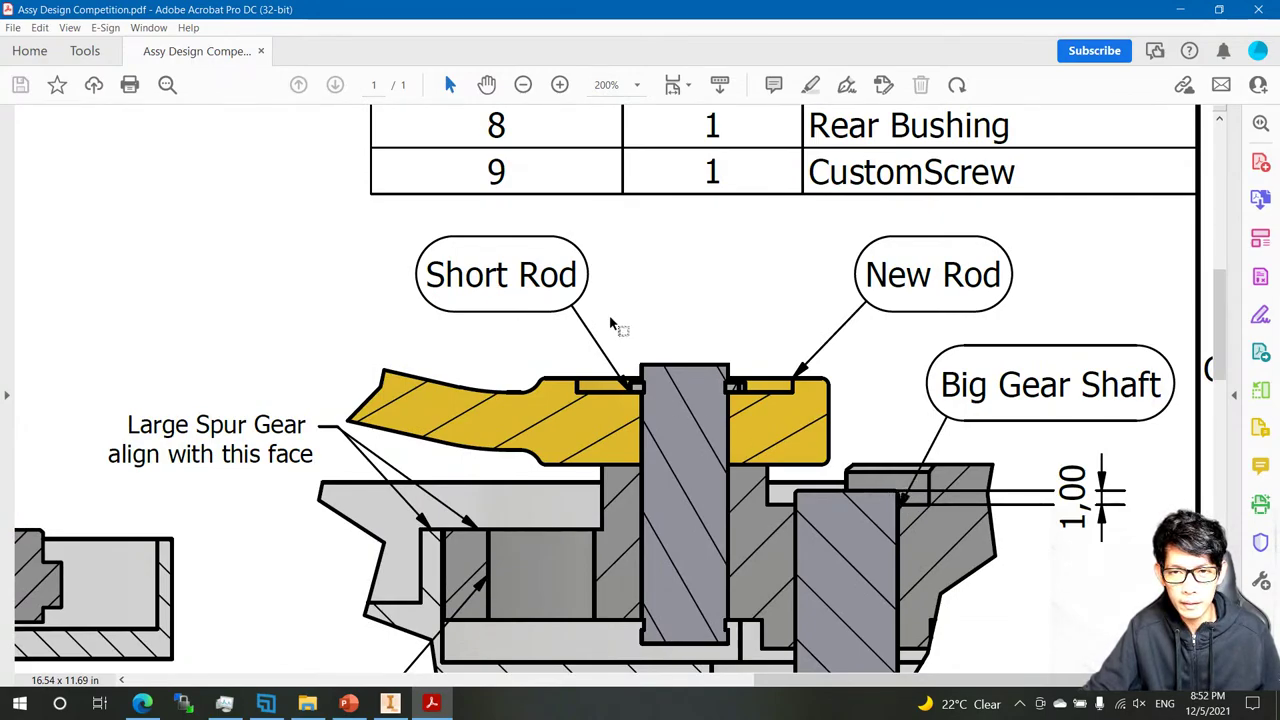
In Inventor, mate the yellow link's underside to the top face of the Large Spur Gear's raised boss with 0 mm offset.
{"action": "left_click", "coordinate": [389, 704]}
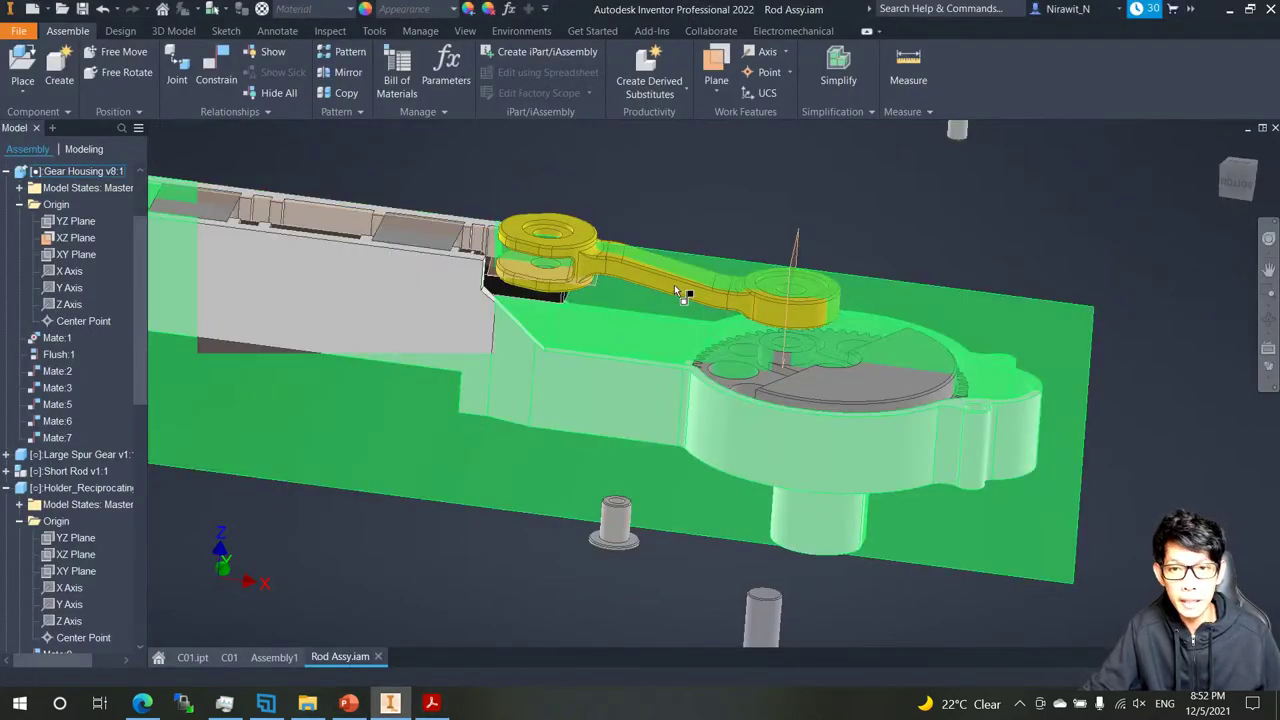
{"action": "key", "text": "c"}
{"action": "scroll", "coordinate": [757, 328], "scroll_direction": "up", "scroll_amount": 6}
{"action": "left_click", "coordinate": [865, 228]}
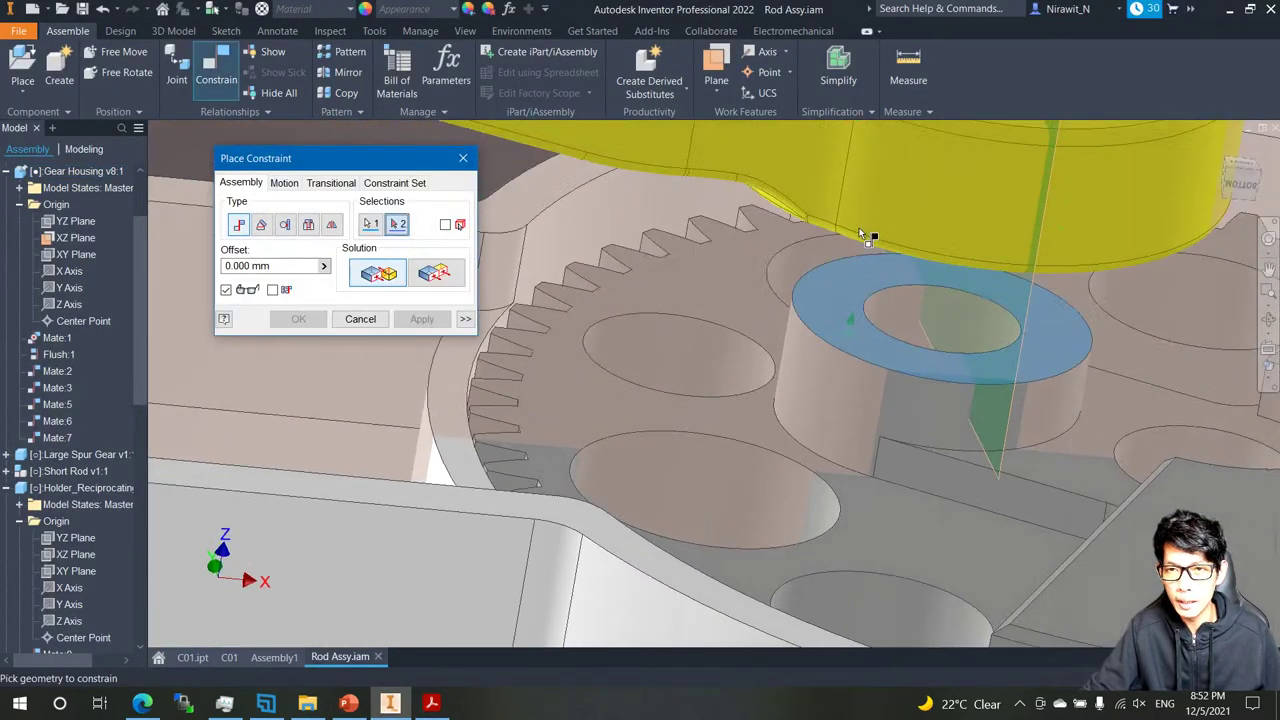
{"action": "left_click", "coordinate": [800, 450]}
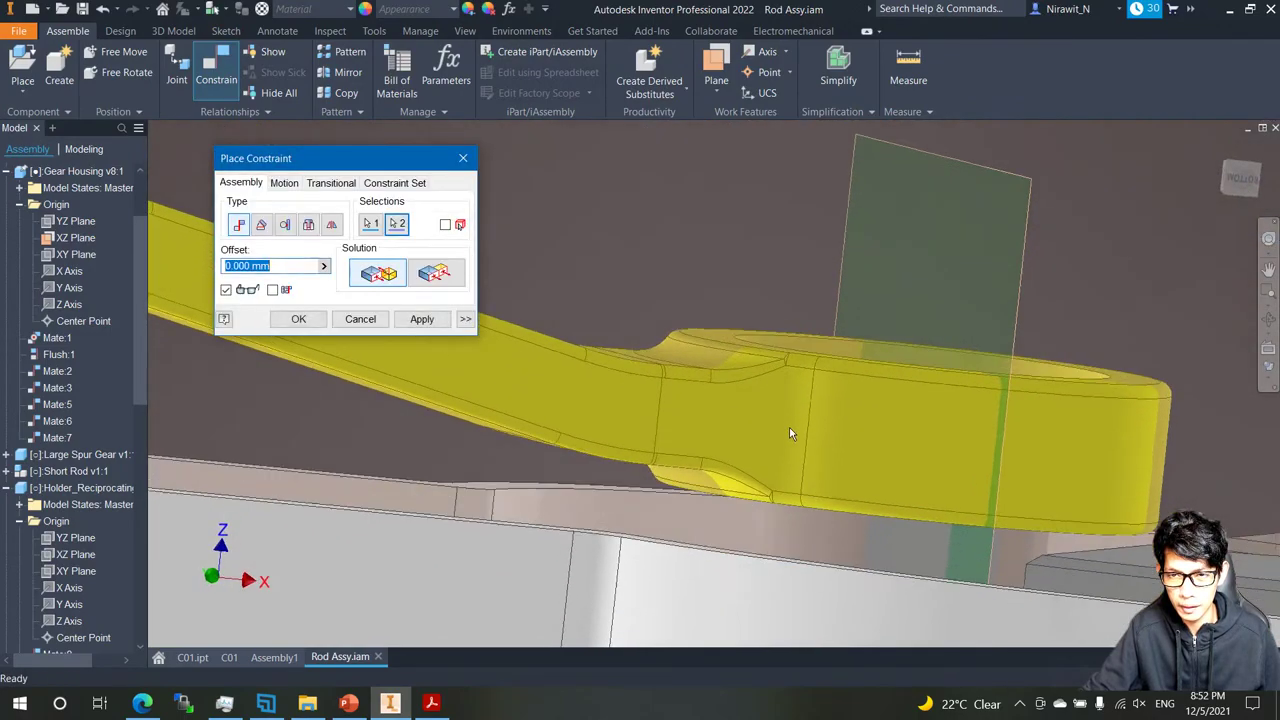
{"action": "left_click", "coordinate": [422, 319]}
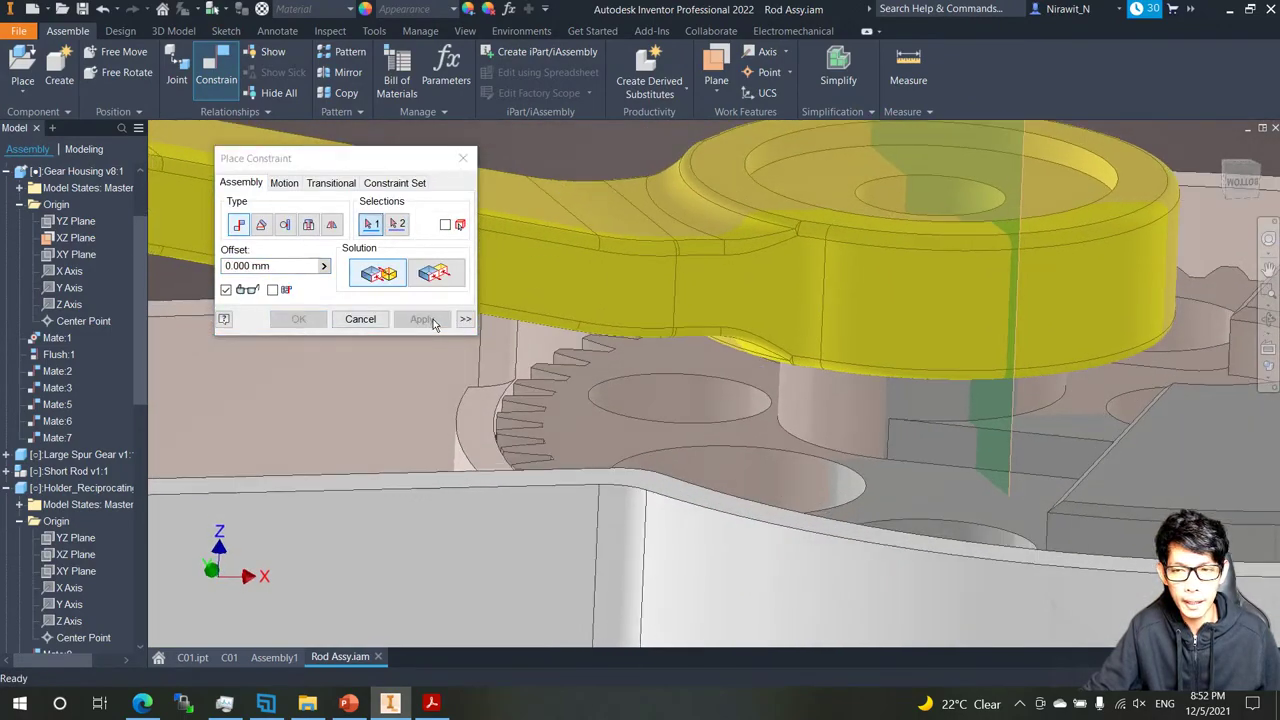
{"action": "scroll", "coordinate": [474, 335], "scroll_direction": "down", "scroll_amount": 5}
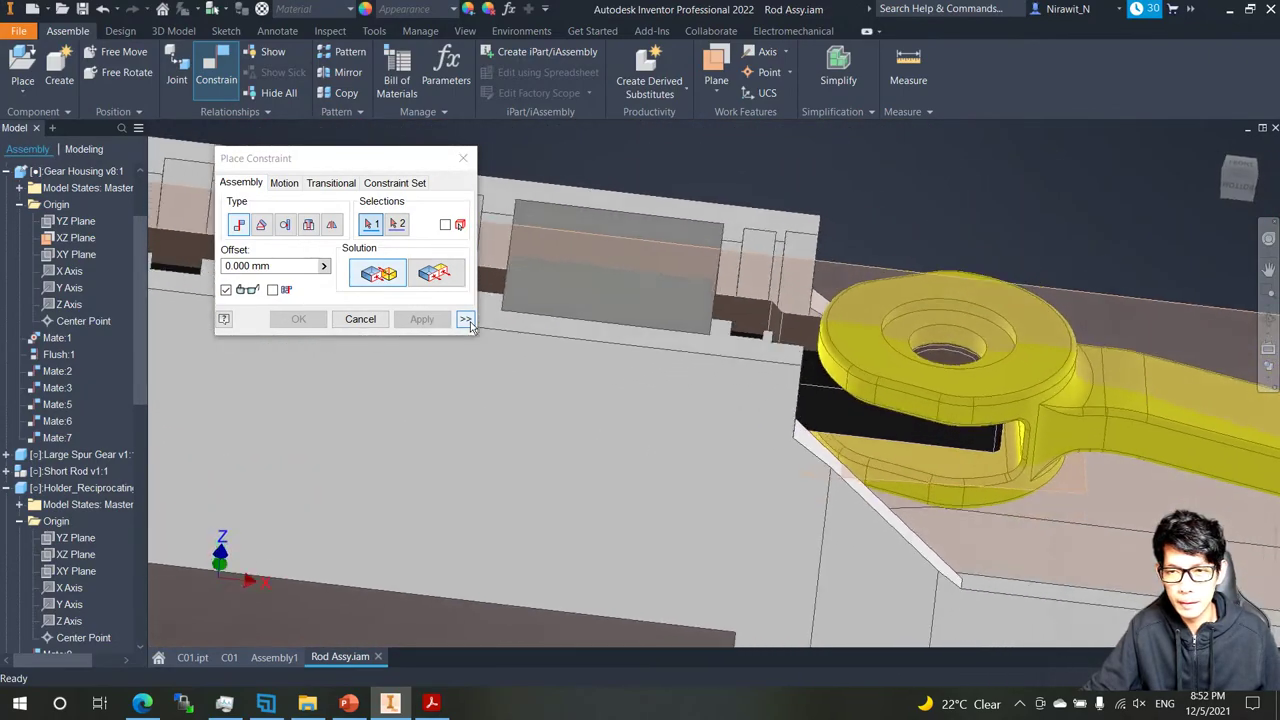
{"action": "left_click", "coordinate": [354, 321]}
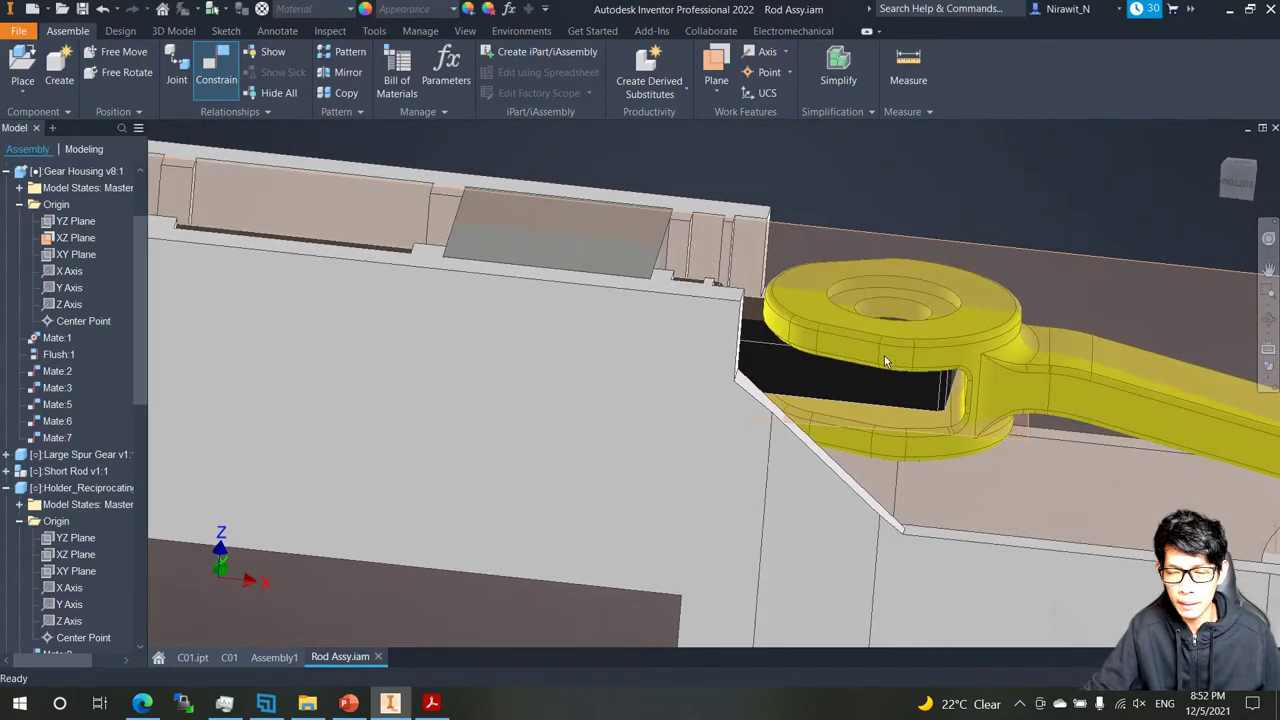
Move the yellow link's fork end slightly to check how it travels with the Holder_Reciprocating rod.
{"action": "middle_click_drag", "start_coordinate": [873, 298], "coordinate": [887, 375], "text": "shift"}
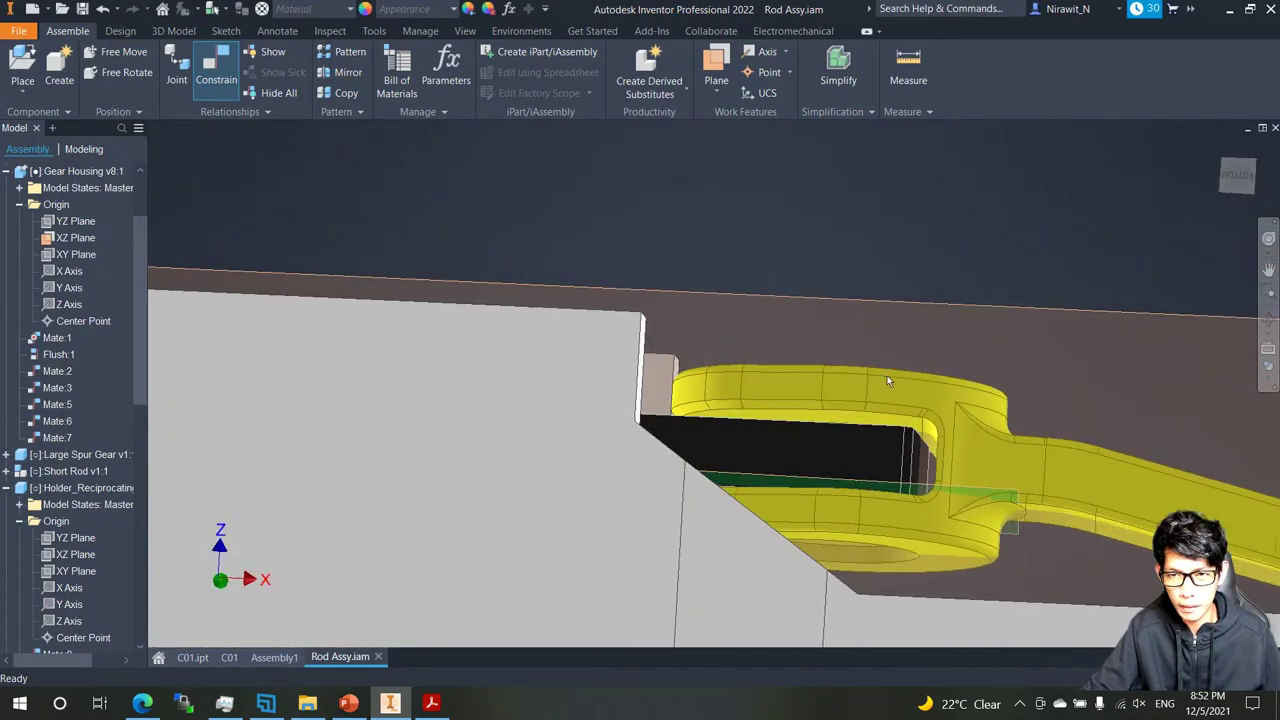
{"action": "left_click_drag", "start_coordinate": [887, 375], "coordinate": [924, 275]}
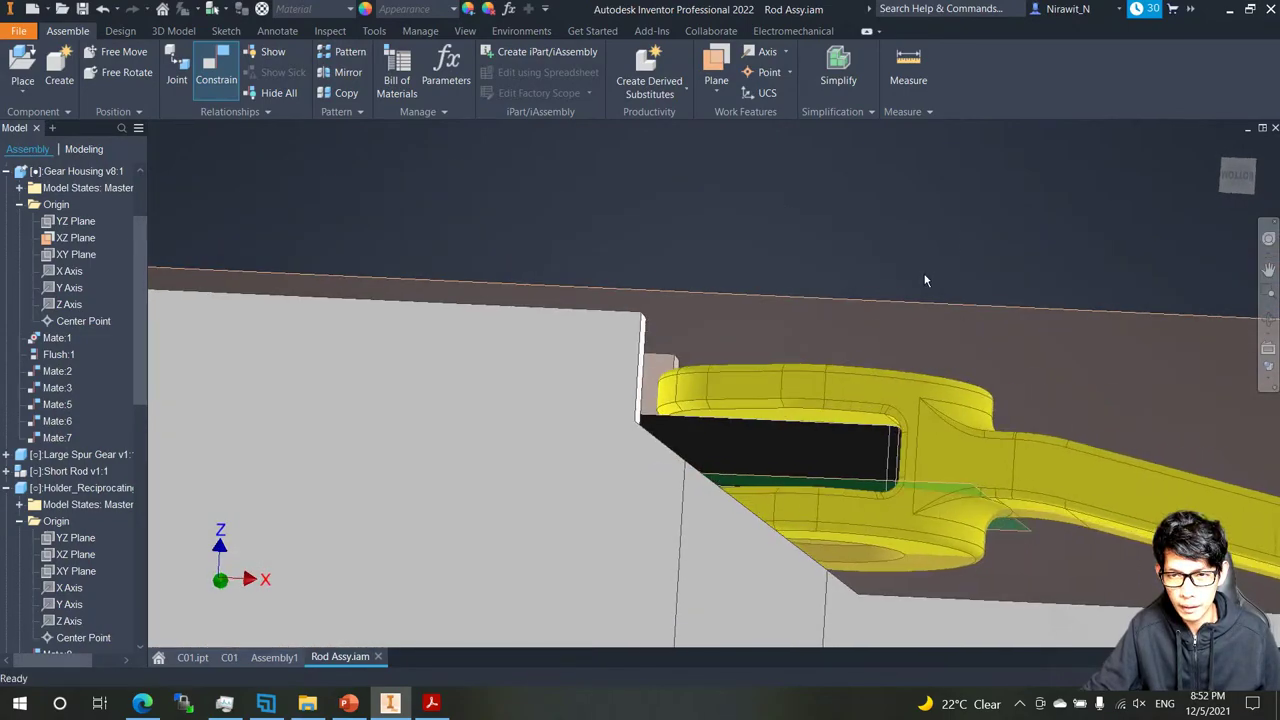
{"action": "middle_click_drag", "start_coordinate": [925, 281], "coordinate": [864, 292], "text": "shift"}
Move the loose slotted screw, the long gear shaft and the Short Rod to free positions above the housing assembly.
{"action": "left_click_drag", "start_coordinate": [705, 276], "coordinate": [516, 282]}
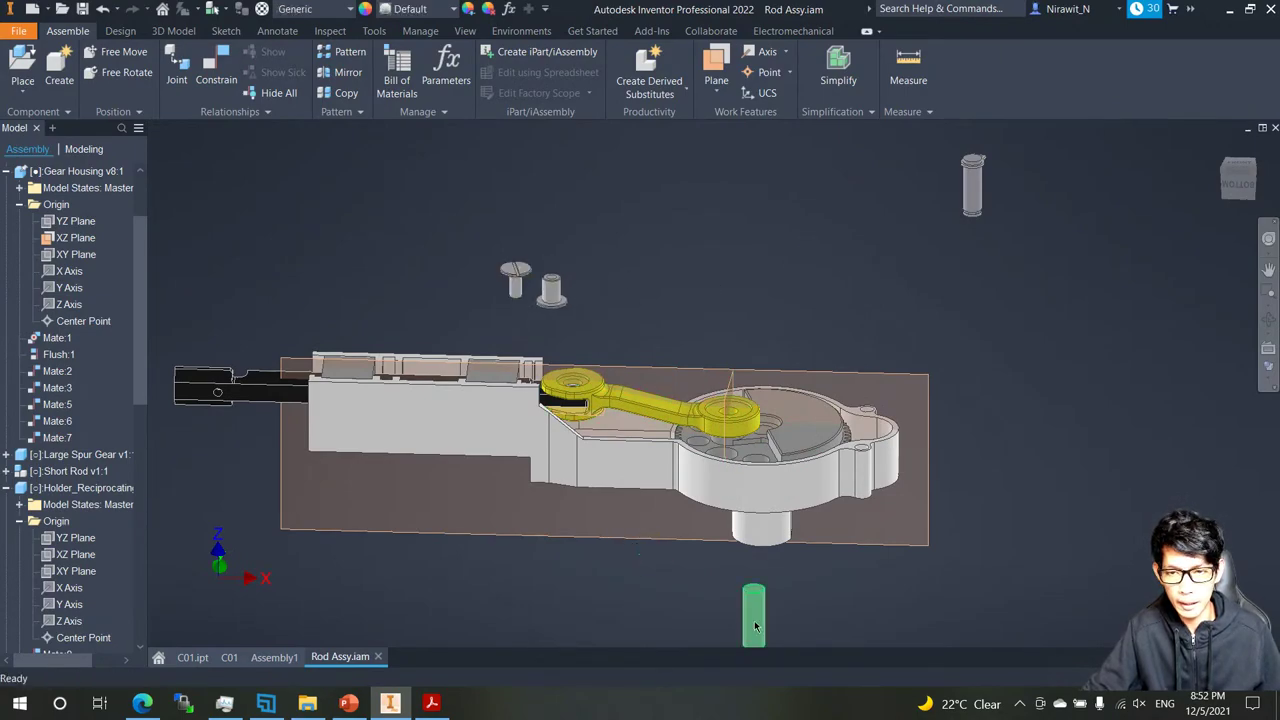
{"action": "left_click_drag", "start_coordinate": [754, 621], "coordinate": [740, 254]}
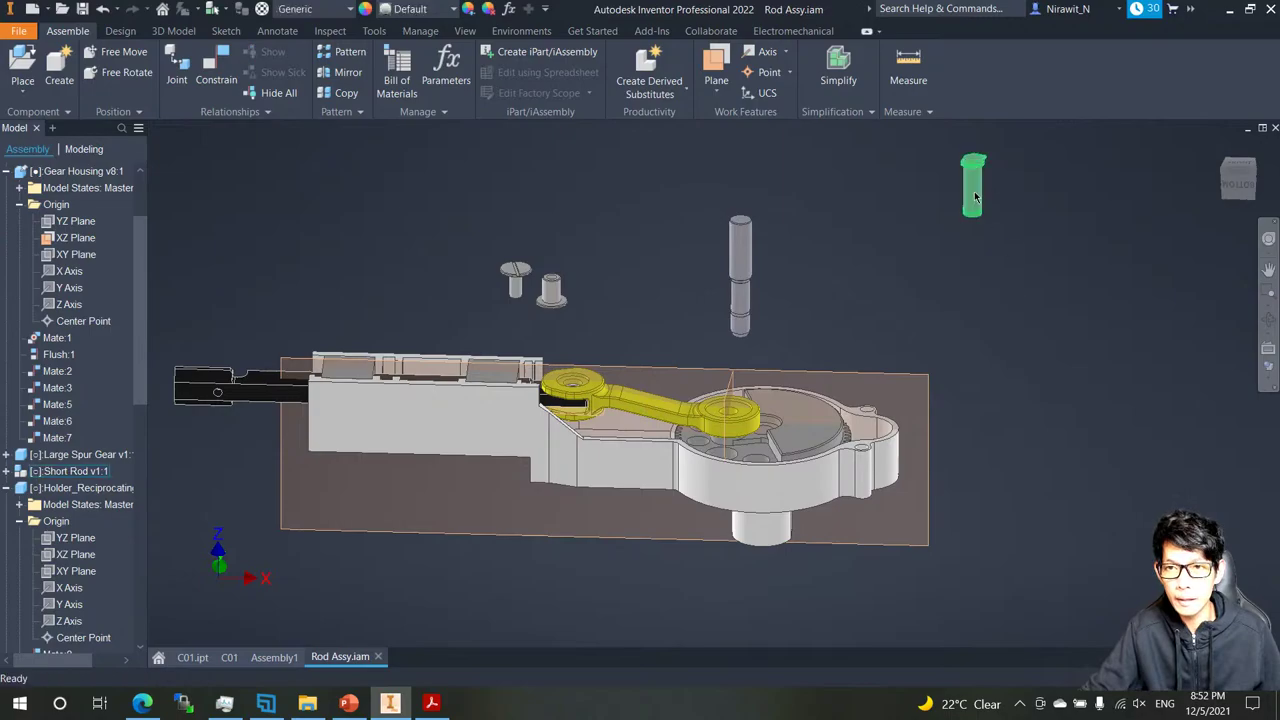
{"action": "left_click_drag", "start_coordinate": [976, 197], "coordinate": [811, 283]}
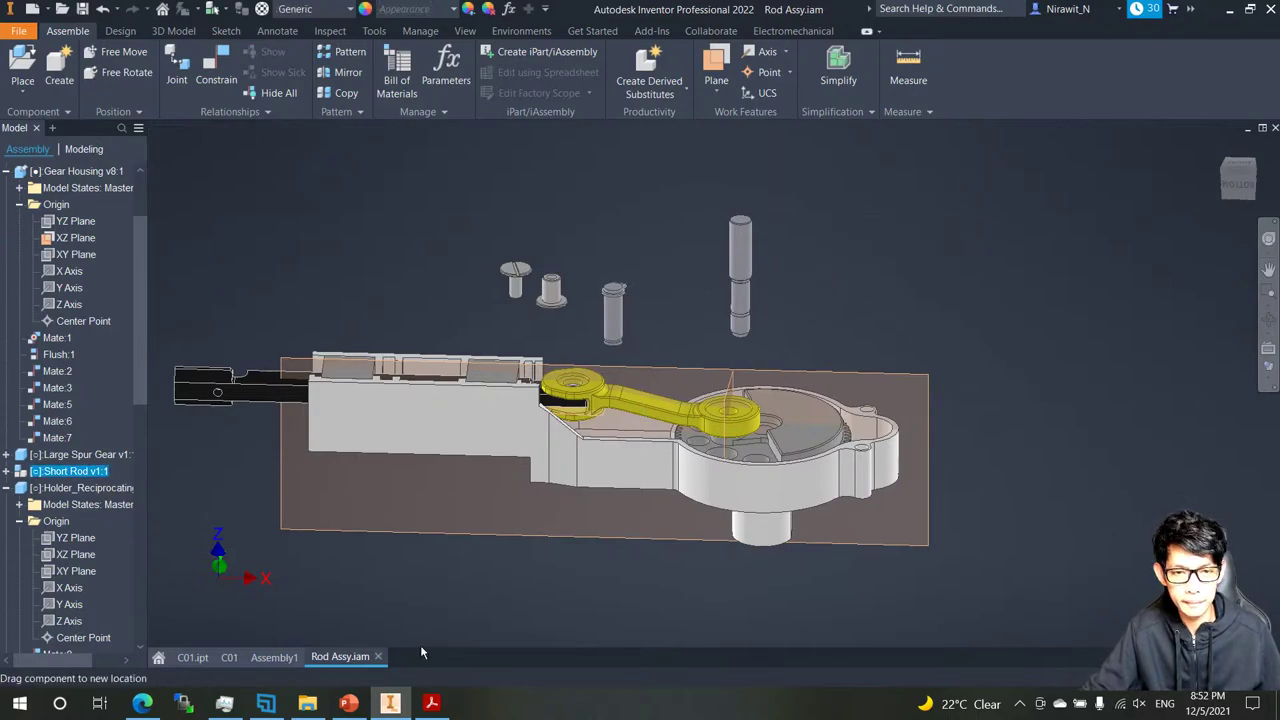
Compare the Short Rod's position in detail C of the Acrobat drawing with the loose pins and yellow link holes in the Inventor model.
{"action": "left_click", "coordinate": [431, 703]}
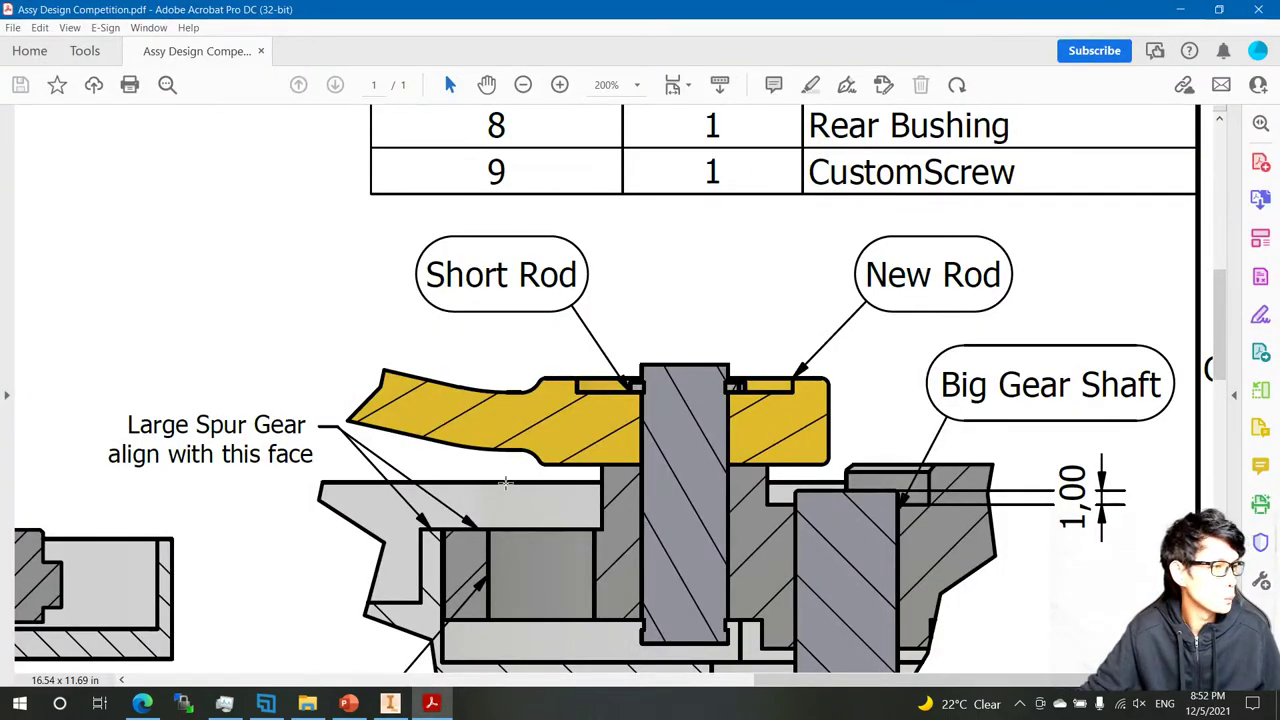
{"action": "scroll", "coordinate": [764, 370], "scroll_direction": "down", "scroll_amount": 1}
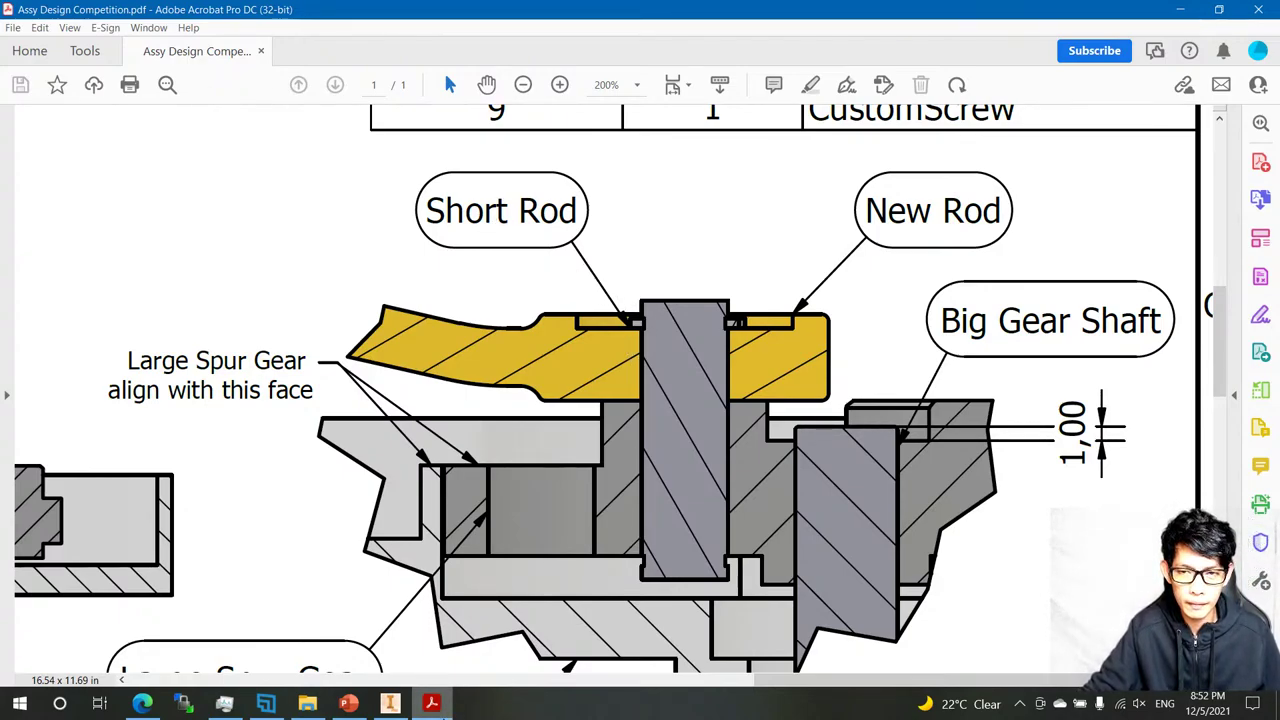
{"action": "left_click", "coordinate": [390, 703]}
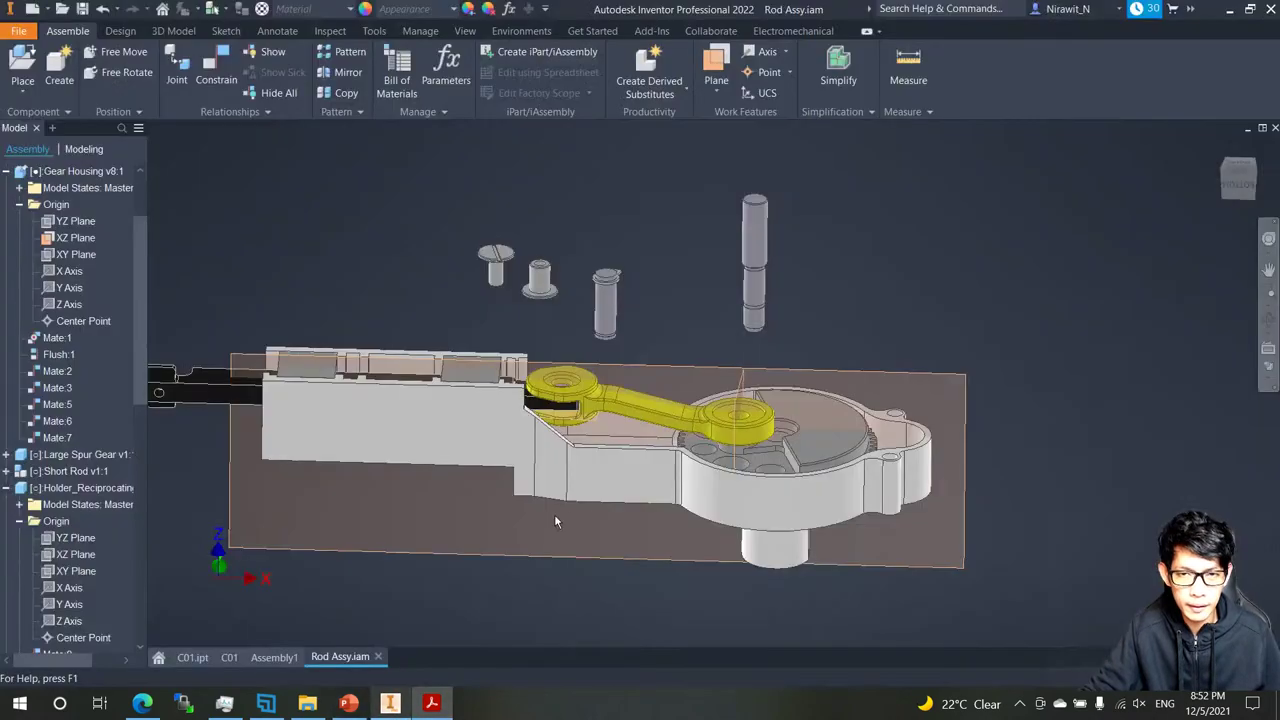
{"action": "scroll", "coordinate": [557, 521], "scroll_direction": "down", "scroll_amount": 4}
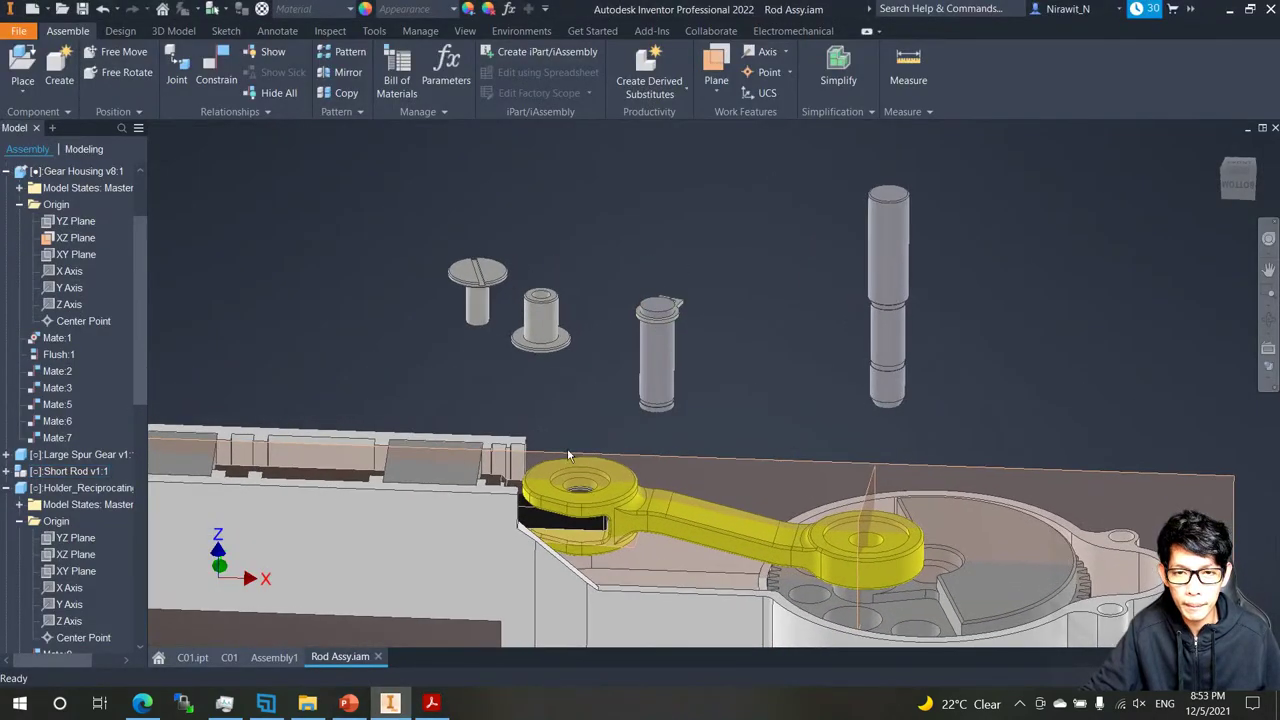
{"action": "scroll", "coordinate": [451, 378], "scroll_direction": "down", "scroll_amount": 5}
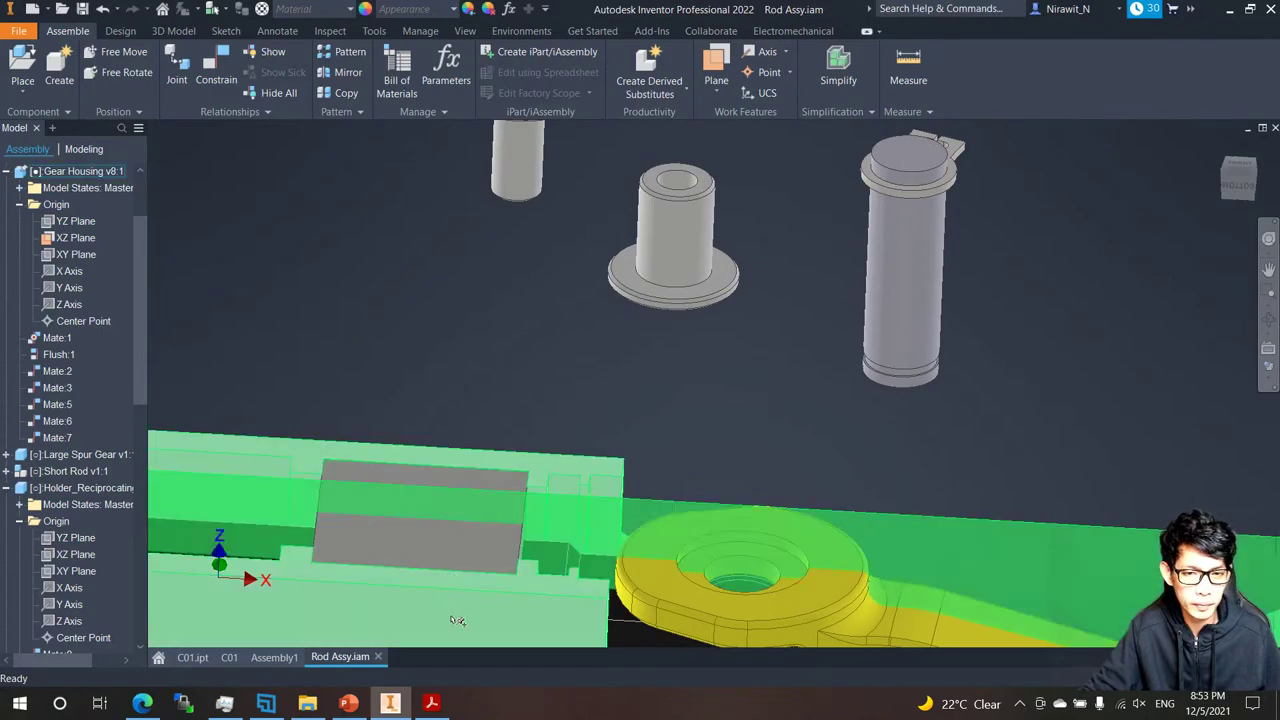
{"action": "key", "text": "alt+Tab"}
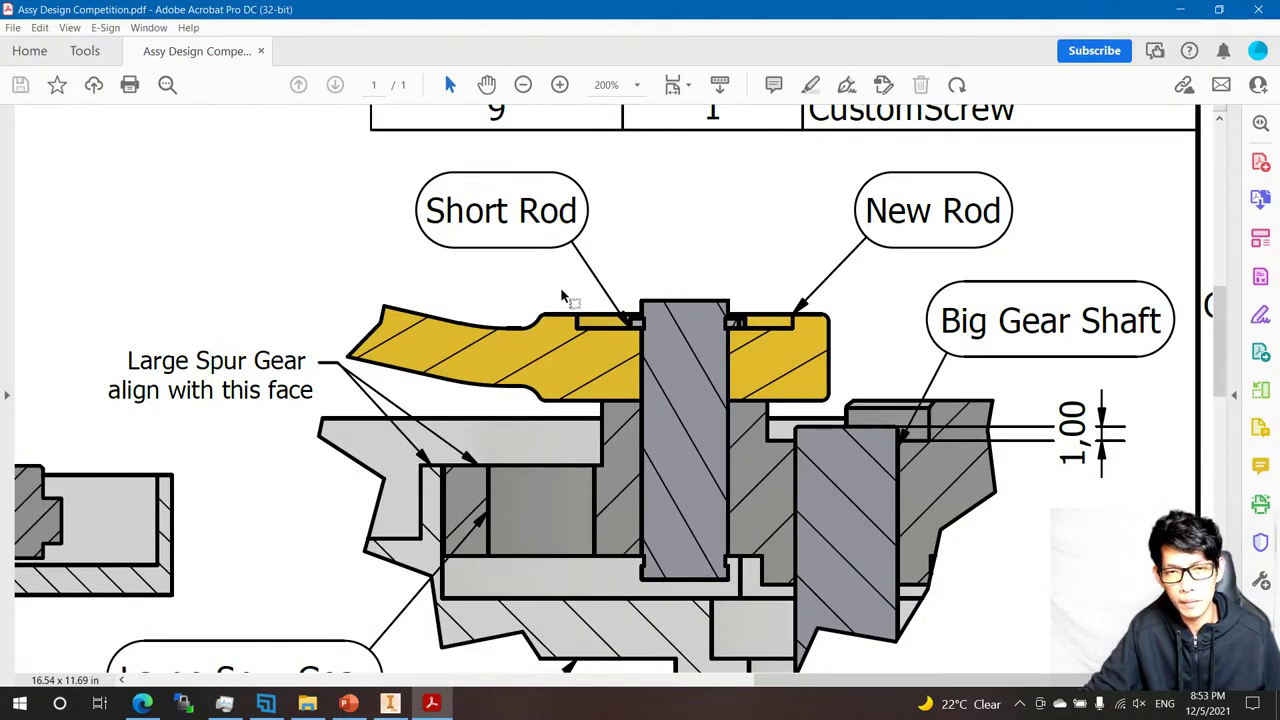
In Inventor, mate the Short Rod's axis to the hole axis at the yellow link's fork end with 0 mm offset.
{"action": "left_click", "coordinate": [390, 704]}
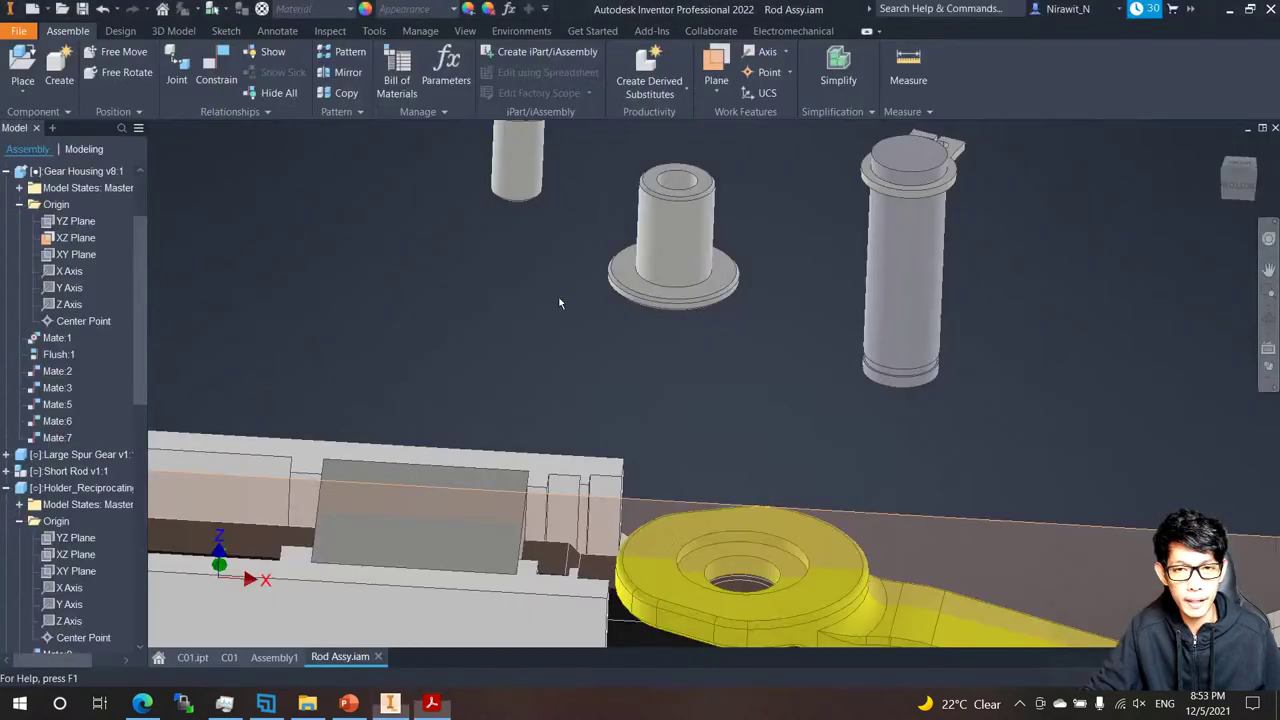
{"action": "key", "text": "c"}
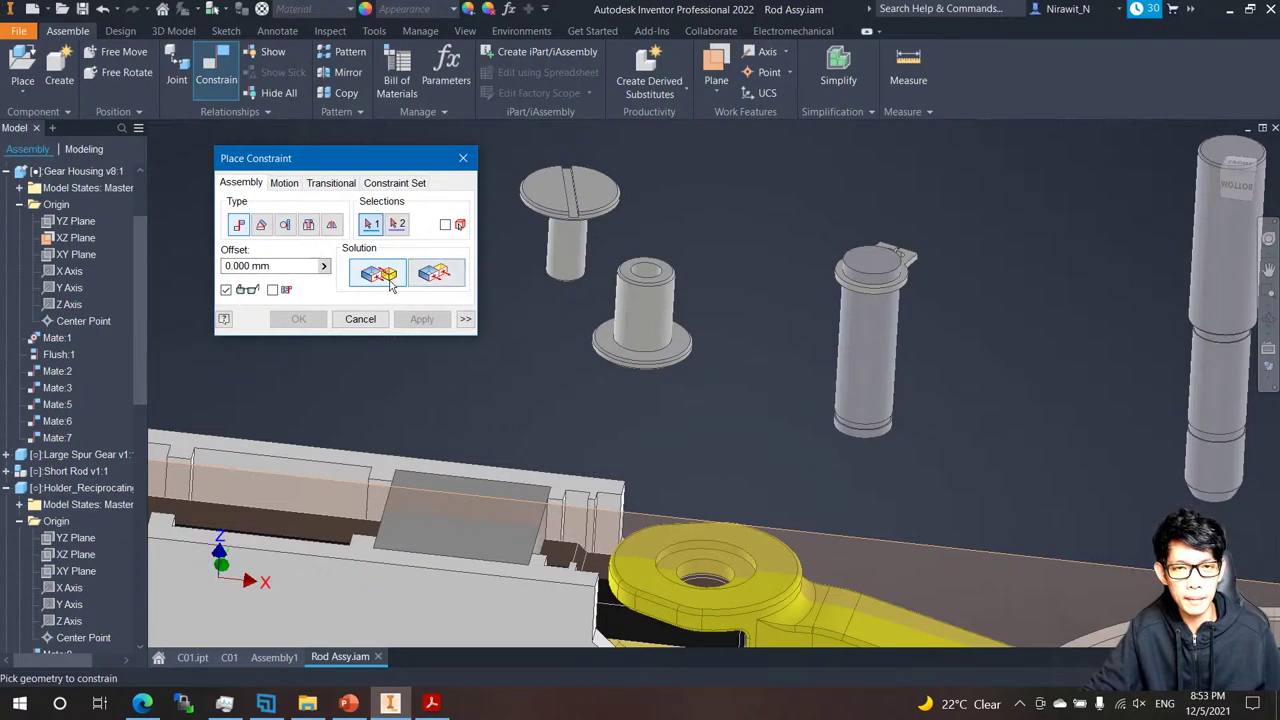
{"action": "left_click", "coordinate": [878, 352]}
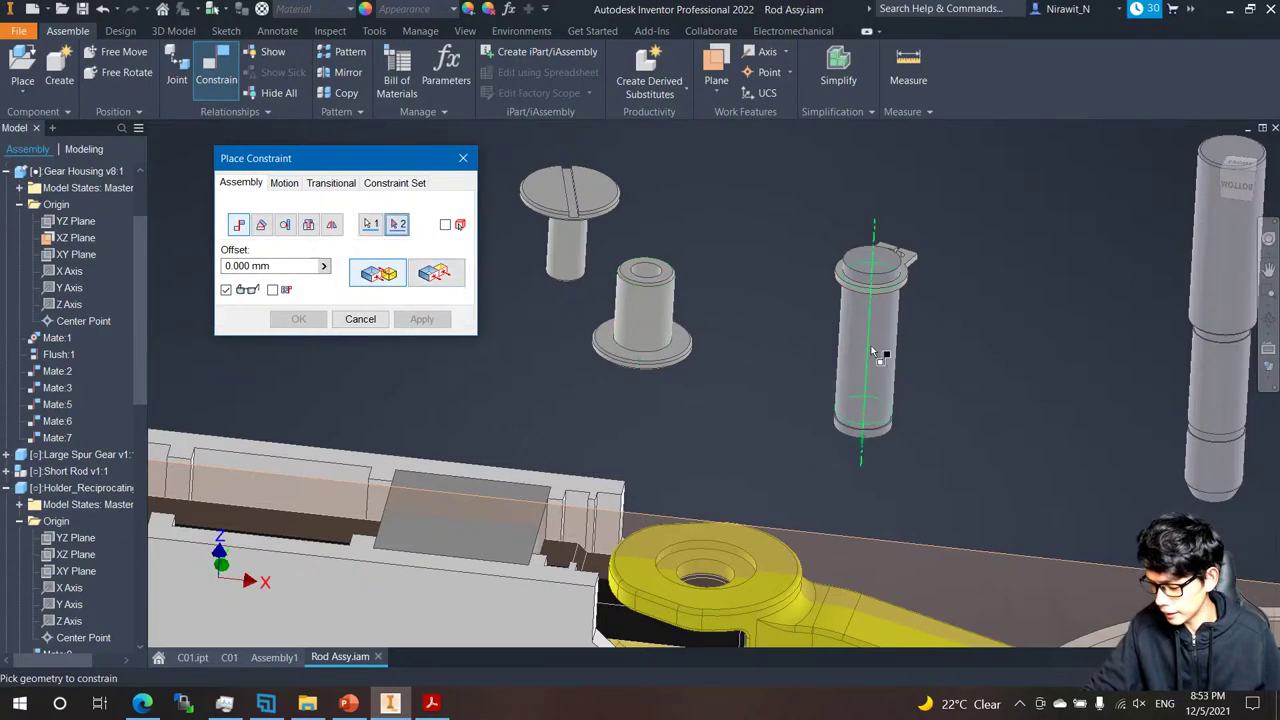
{"action": "scroll", "coordinate": [690, 410], "scroll_direction": "down", "scroll_amount": 5}
{"action": "scroll", "coordinate": [710, 395], "scroll_direction": "down", "scroll_amount": 2}
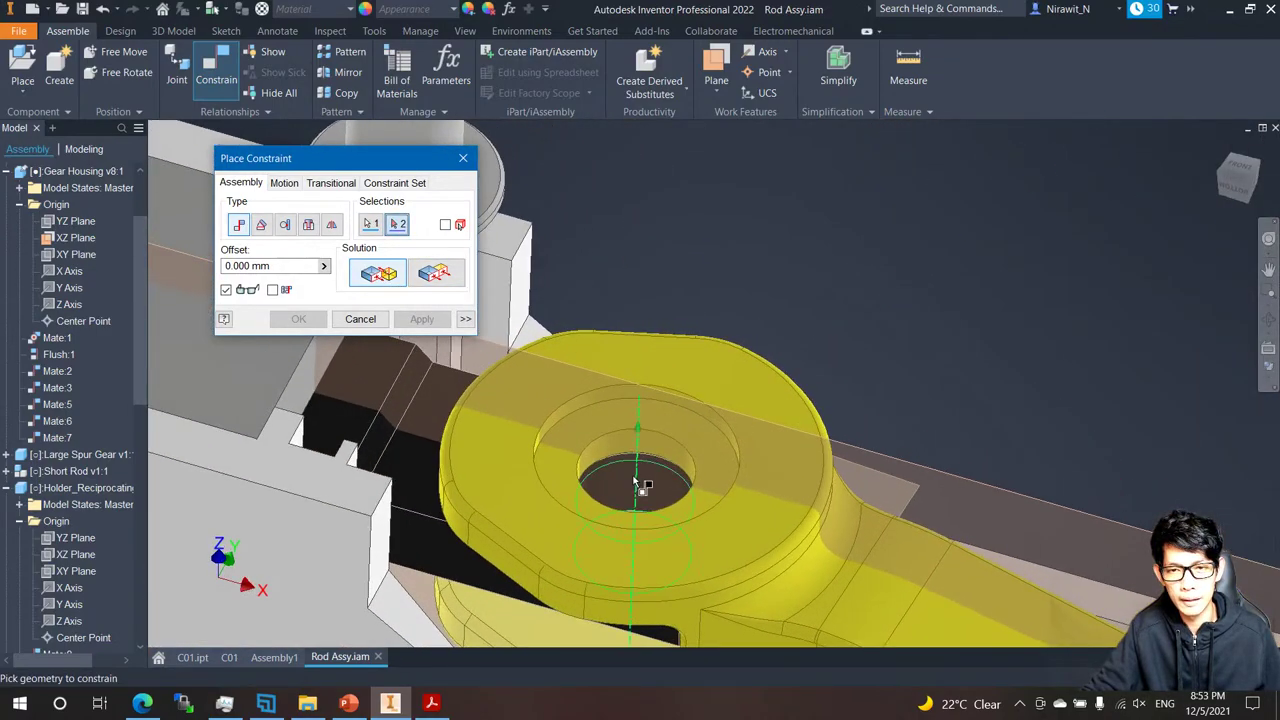
{"action": "left_click", "coordinate": [636, 452]}
{"action": "key", "text": "F5"}
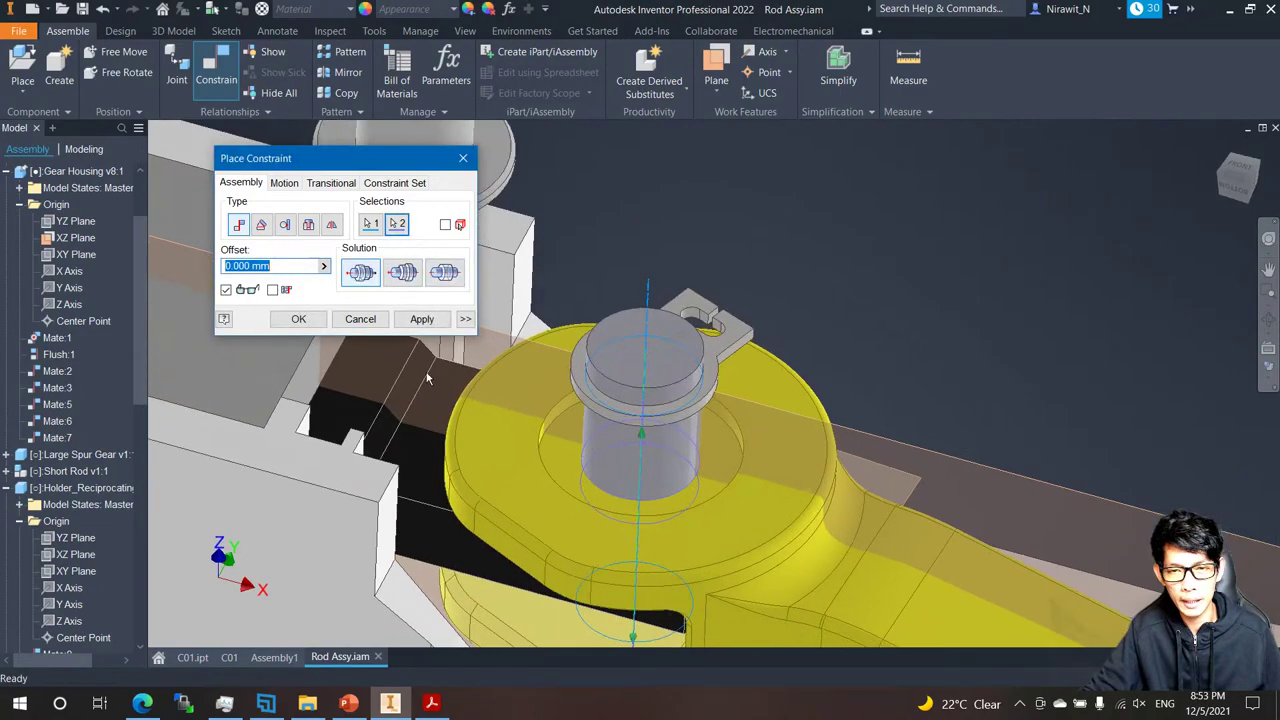
{"action": "left_click", "coordinate": [422, 319]}
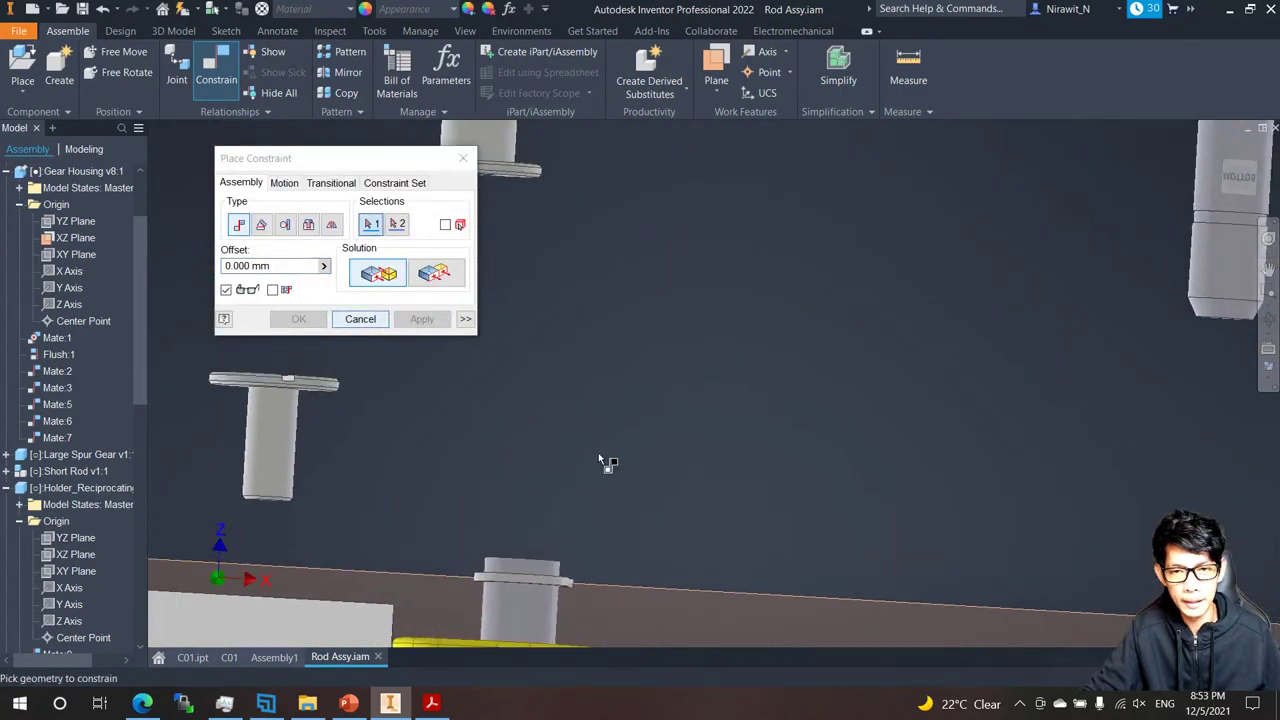
Mate the underside of the Short Rod's clip to the recessed face around the fork-end hole with 0 mm offset.
{"action": "scroll", "coordinate": [600, 445], "scroll_direction": "down", "scroll_amount": 3}
{"action": "left_click", "coordinate": [602, 443]}
{"action": "scroll", "coordinate": [645, 385], "scroll_direction": "down", "scroll_amount": 5}
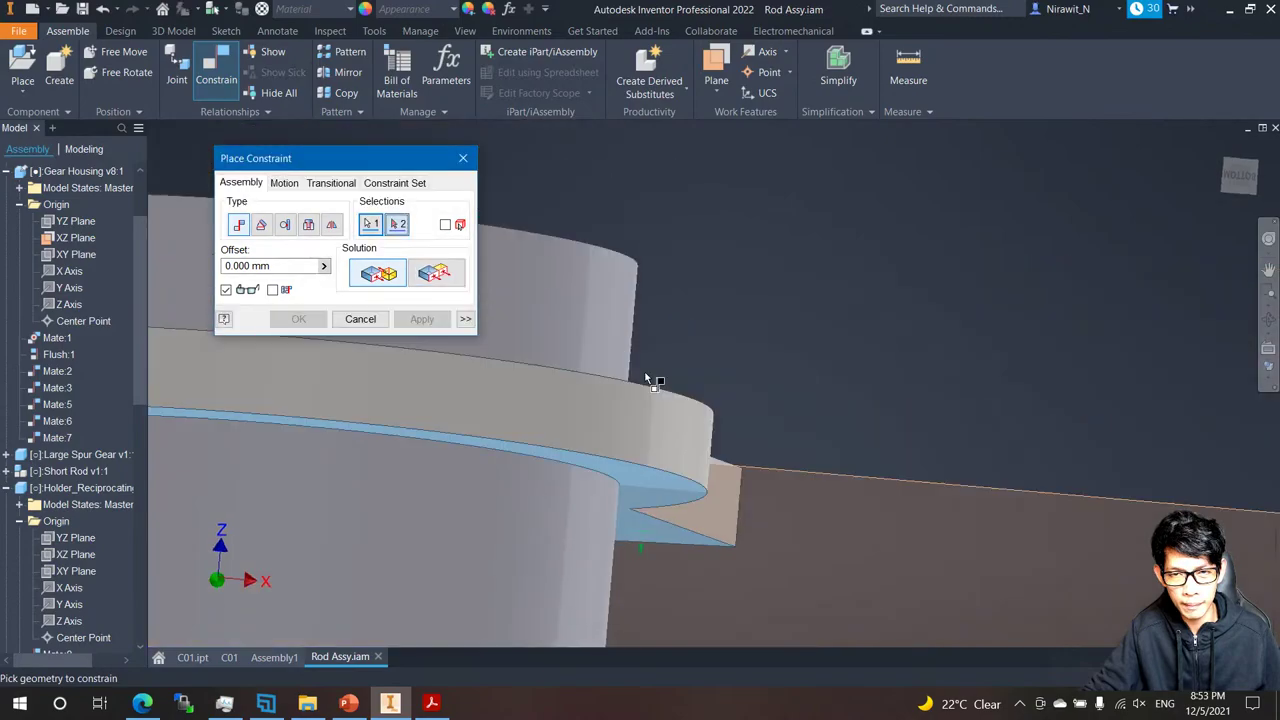
{"action": "scroll", "coordinate": [636, 402], "scroll_direction": "up", "scroll_amount": 4}
{"action": "scroll", "coordinate": [676, 510], "scroll_direction": "down", "scroll_amount": 2}
{"action": "left_click", "coordinate": [676, 513]}
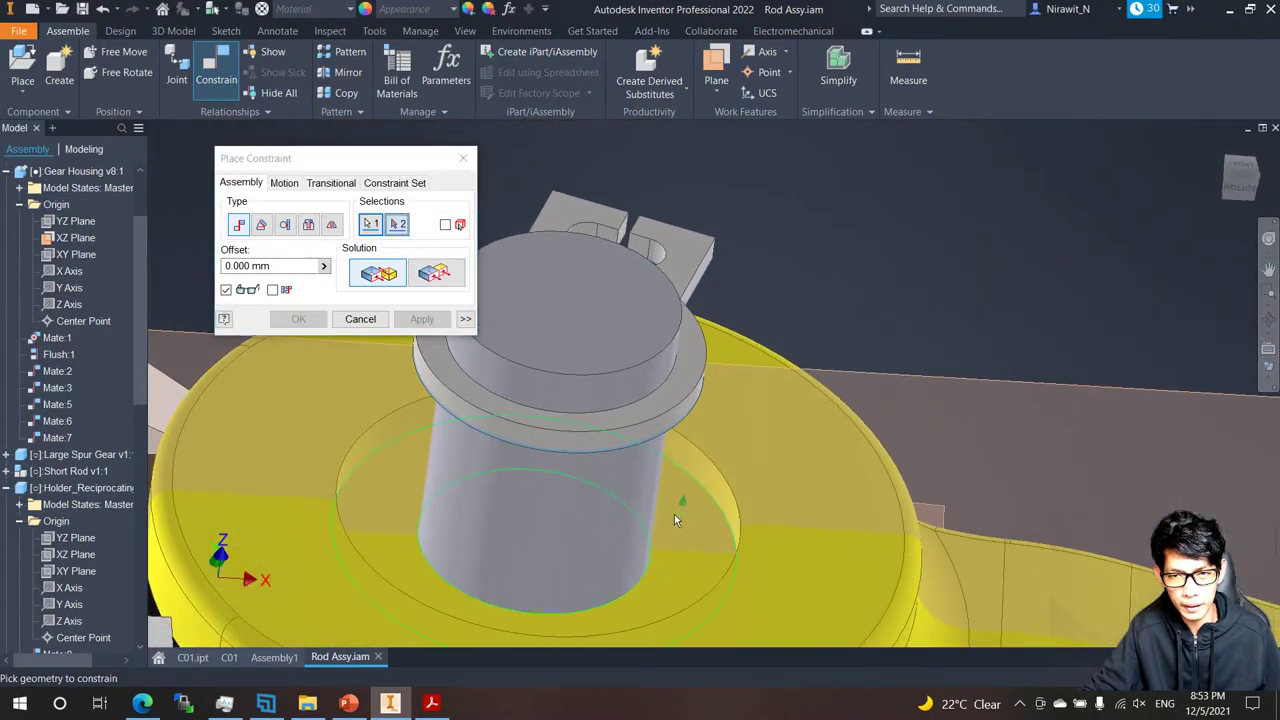
{"action": "left_click", "coordinate": [298, 319]}
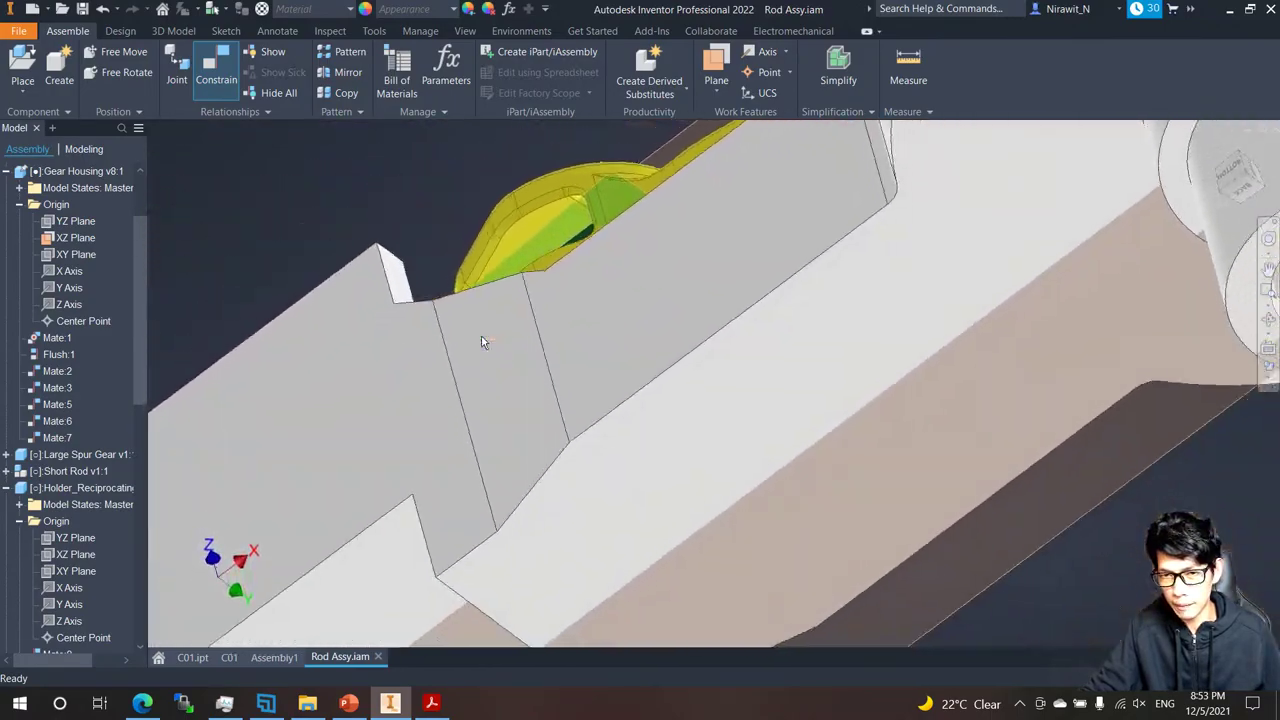
{"action": "middle_click_drag", "start_coordinate": [481, 342], "coordinate": [595, 404], "text": "shift"}
Check in section A-A of the Acrobat drawing which pin belongs in each end of the yellow link, and return to Inventor.
{"action": "key", "text": "alt+Tab"}
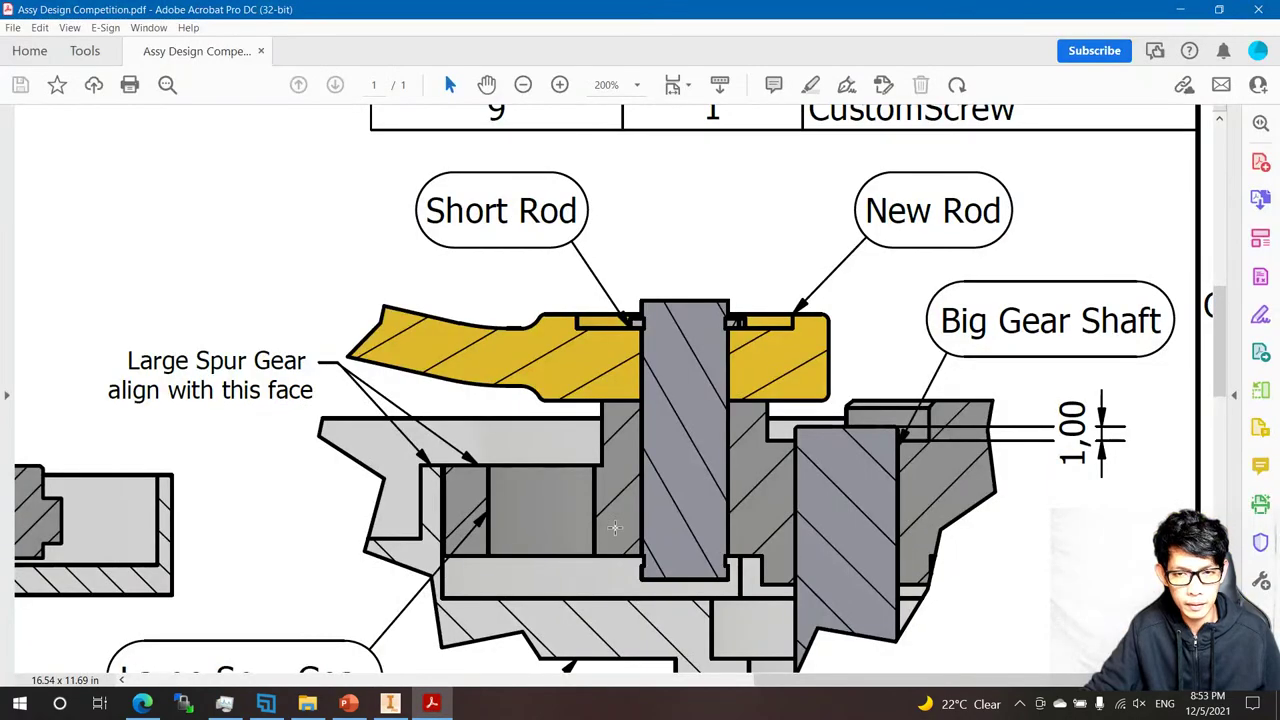
{"action": "scroll", "coordinate": [637, 511], "scroll_direction": "down", "scroll_amount": 1}
{"action": "scroll", "coordinate": [637, 511], "scroll_direction": "left", "scroll_amount": 8, "text": "shift"}
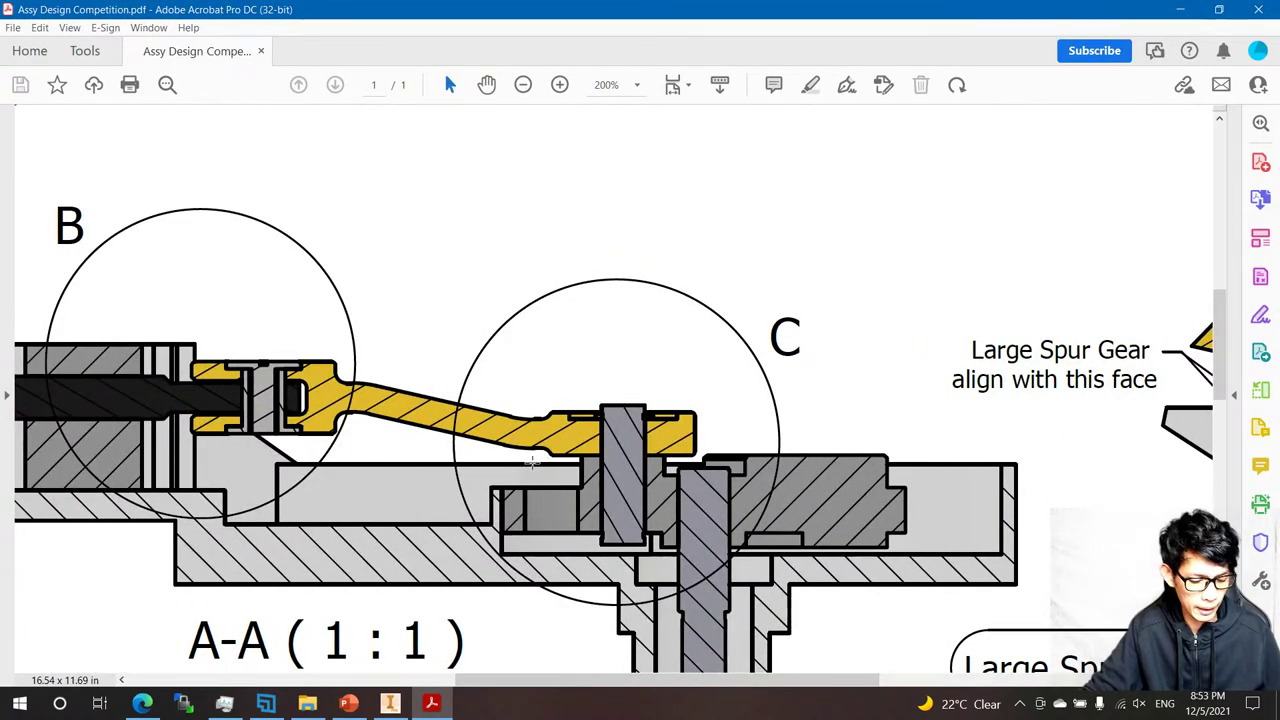
{"action": "scroll", "coordinate": [533, 460], "scroll_direction": "up", "scroll_amount": 2, "text": "ctrl"}
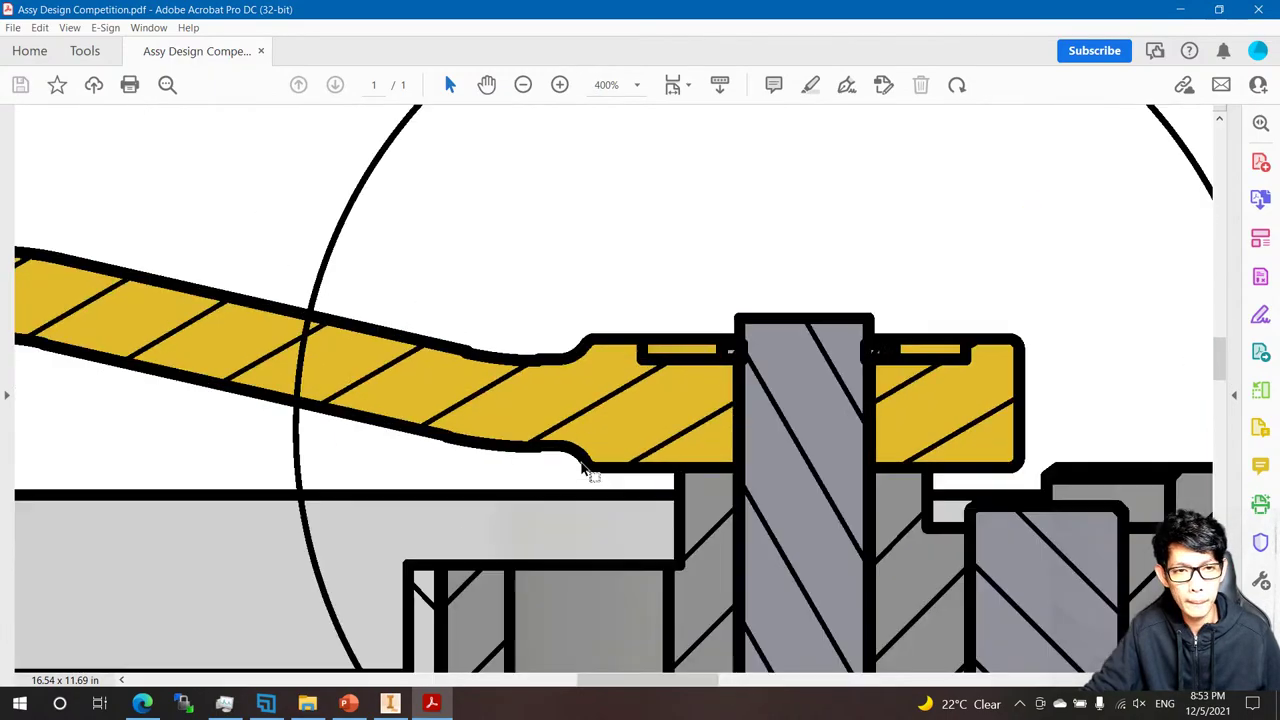
{"action": "scroll", "coordinate": [583, 468], "scroll_direction": "down", "scroll_amount": 1, "text": "ctrl"}
{"action": "left_click", "coordinate": [390, 703]}
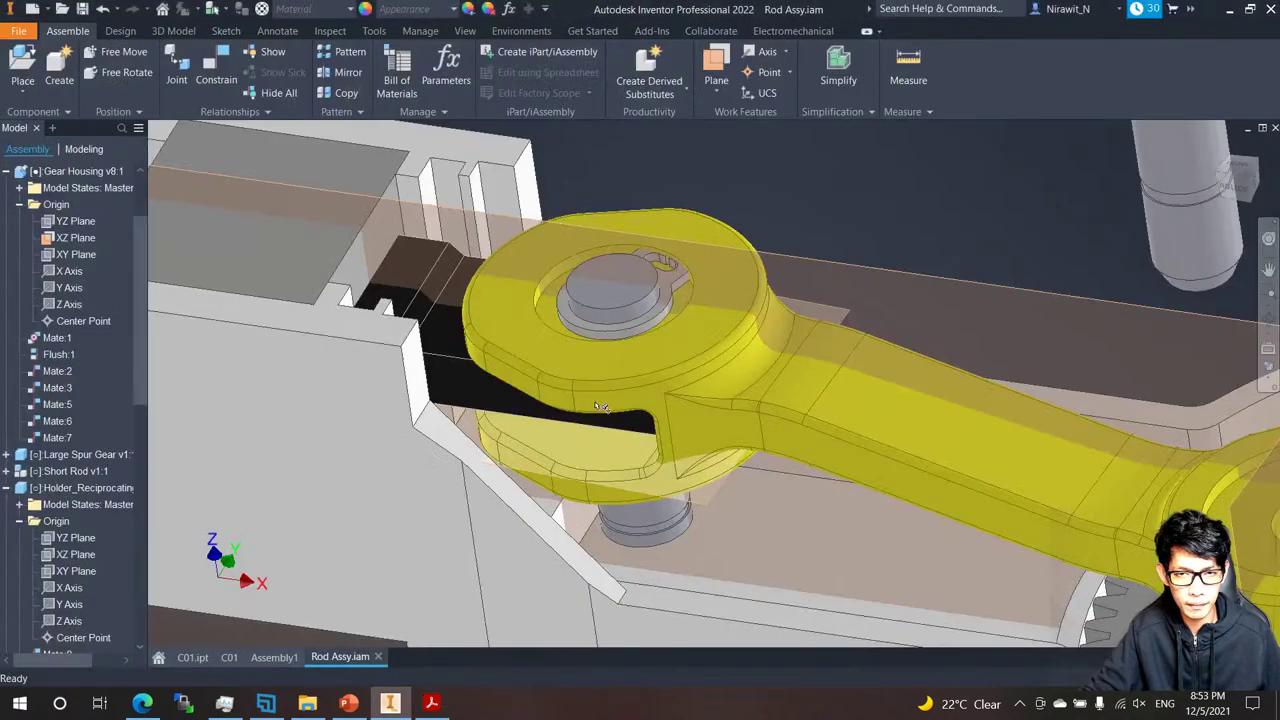
Delete both mates of the Short Rod and move it back to a free position above the housing.
{"action": "scroll", "coordinate": [558, 370], "scroll_direction": "down", "scroll_amount": 3}
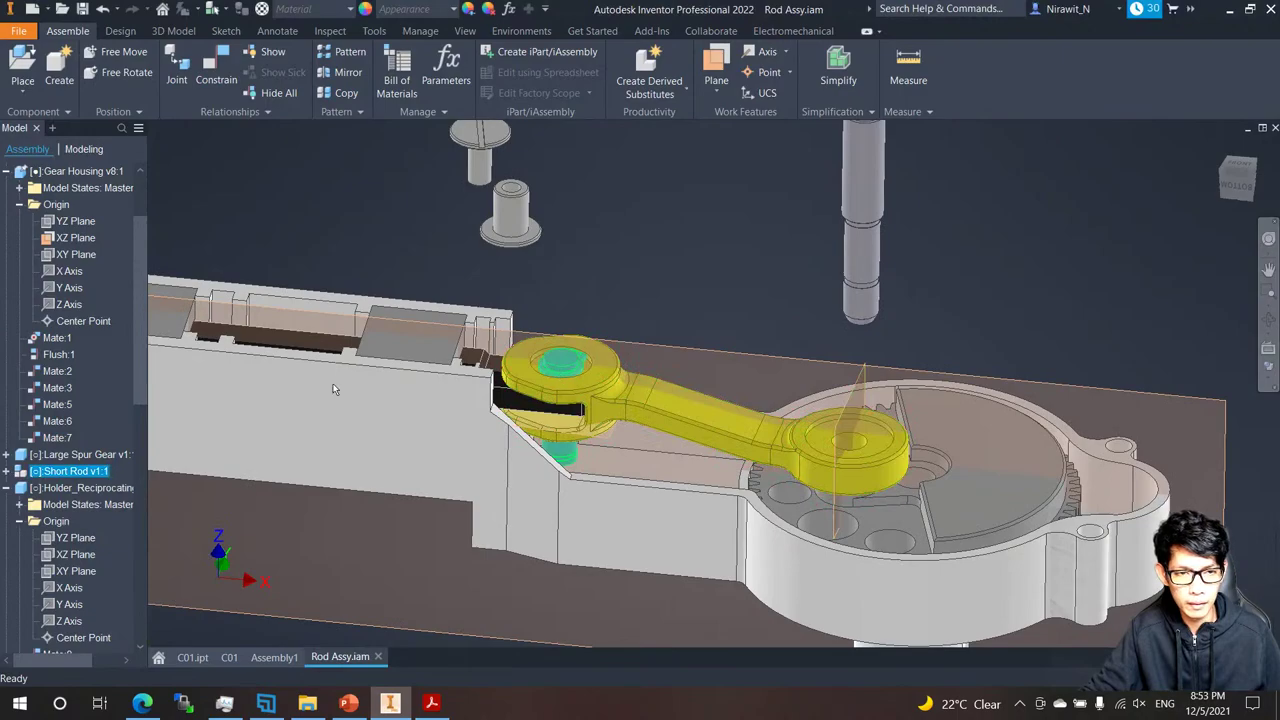
{"action": "left_click", "coordinate": [7, 471]}
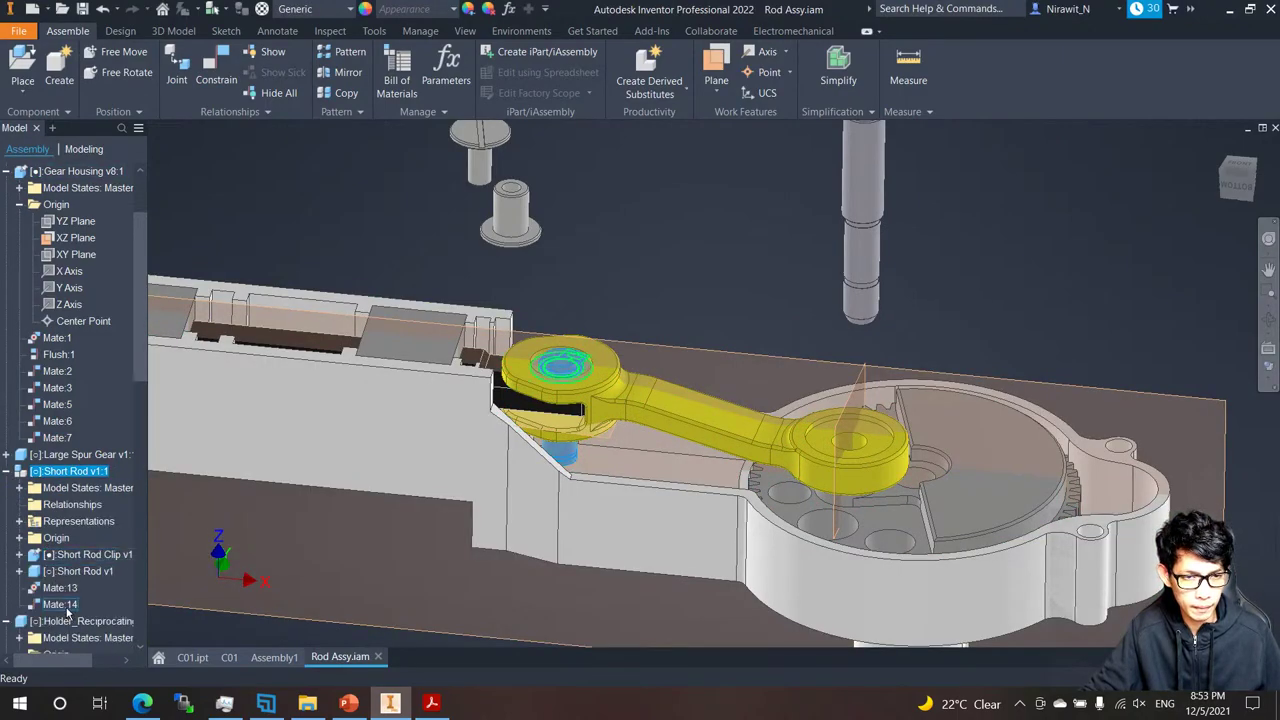
{"action": "right_click", "coordinate": [66, 594]}
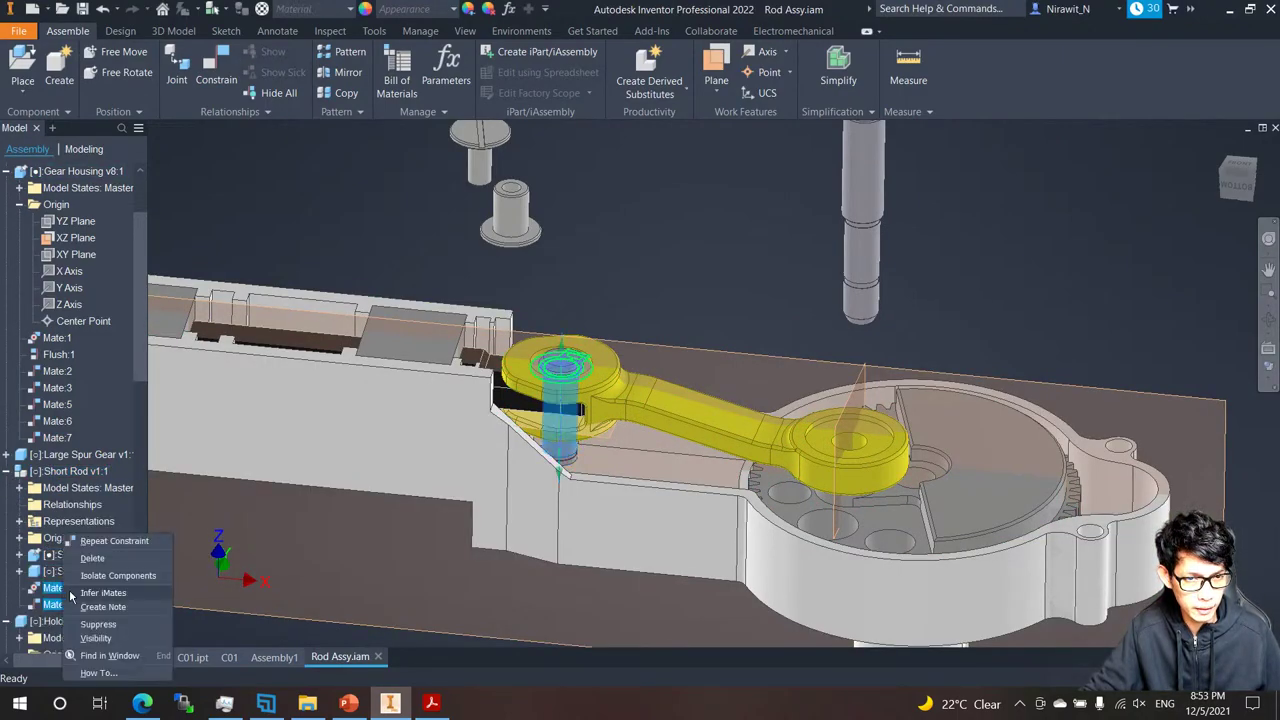
{"action": "left_click", "coordinate": [95, 562]}
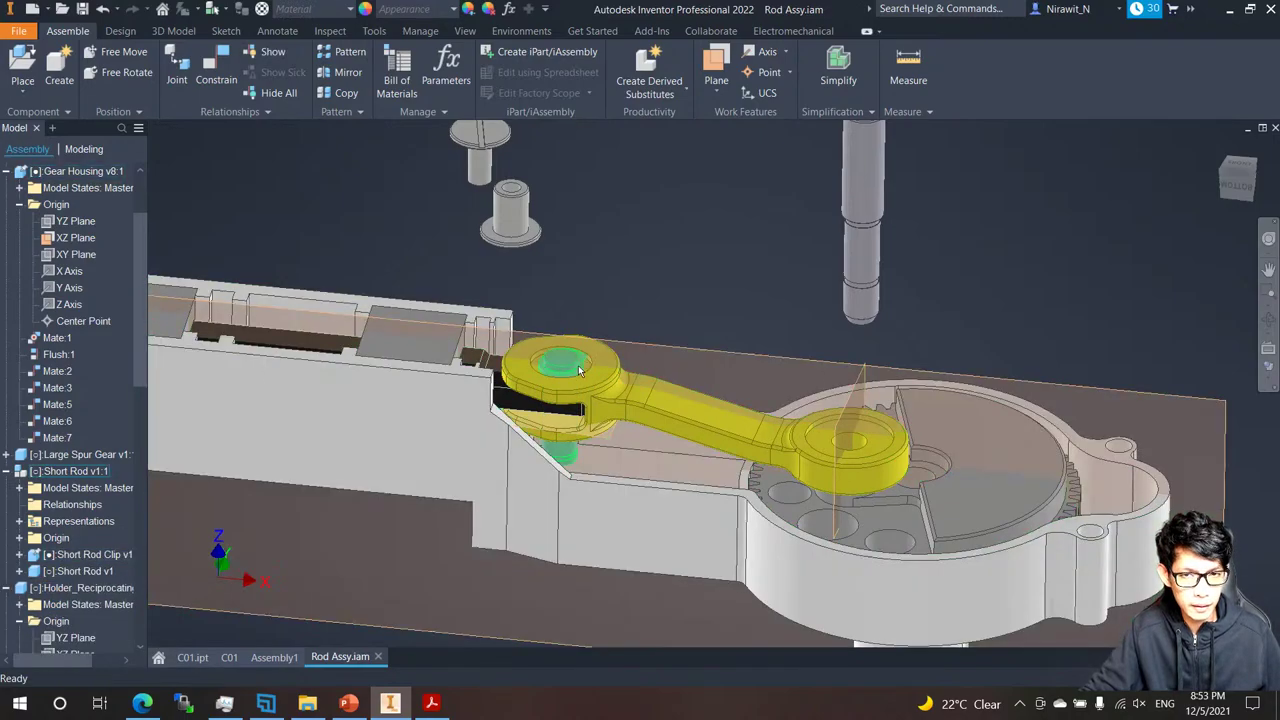
{"action": "left_click_drag", "start_coordinate": [565, 390], "coordinate": [789, 178]}
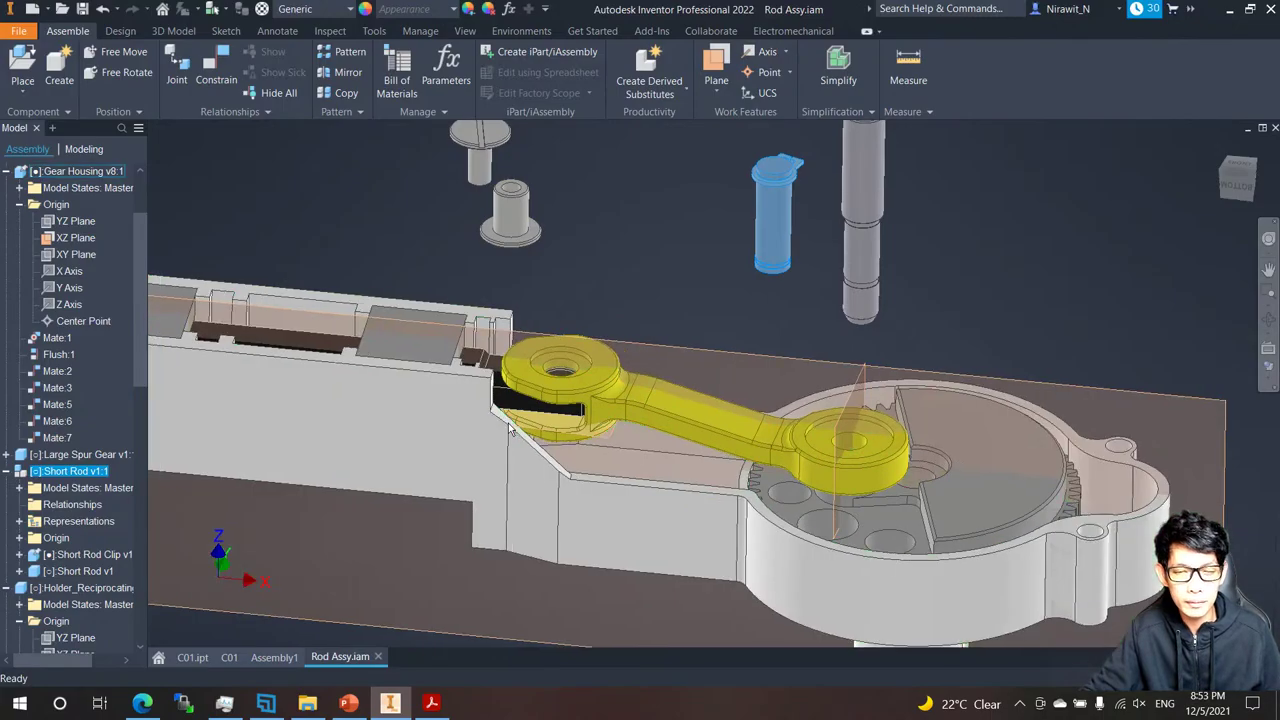
Compare the yellow link, the Large Spur Gear and the loose pins in the model with section A-A of the Acrobat drawing.
{"action": "middle_click_drag", "start_coordinate": [561, 195], "coordinate": [626, 340]}
{"action": "scroll", "coordinate": [626, 340], "scroll_direction": "up", "scroll_amount": 1}
{"action": "scroll", "coordinate": [626, 340], "scroll_direction": "down", "scroll_amount": 3}
{"action": "left_click", "coordinate": [588, 384]}
{"action": "scroll", "coordinate": [588, 384], "scroll_direction": "down", "scroll_amount": 2}
{"action": "middle_click_drag", "start_coordinate": [671, 377], "coordinate": [866, 349], "text": "shift"}
{"action": "middle_click_drag", "start_coordinate": [762, 480], "coordinate": [796, 414]}
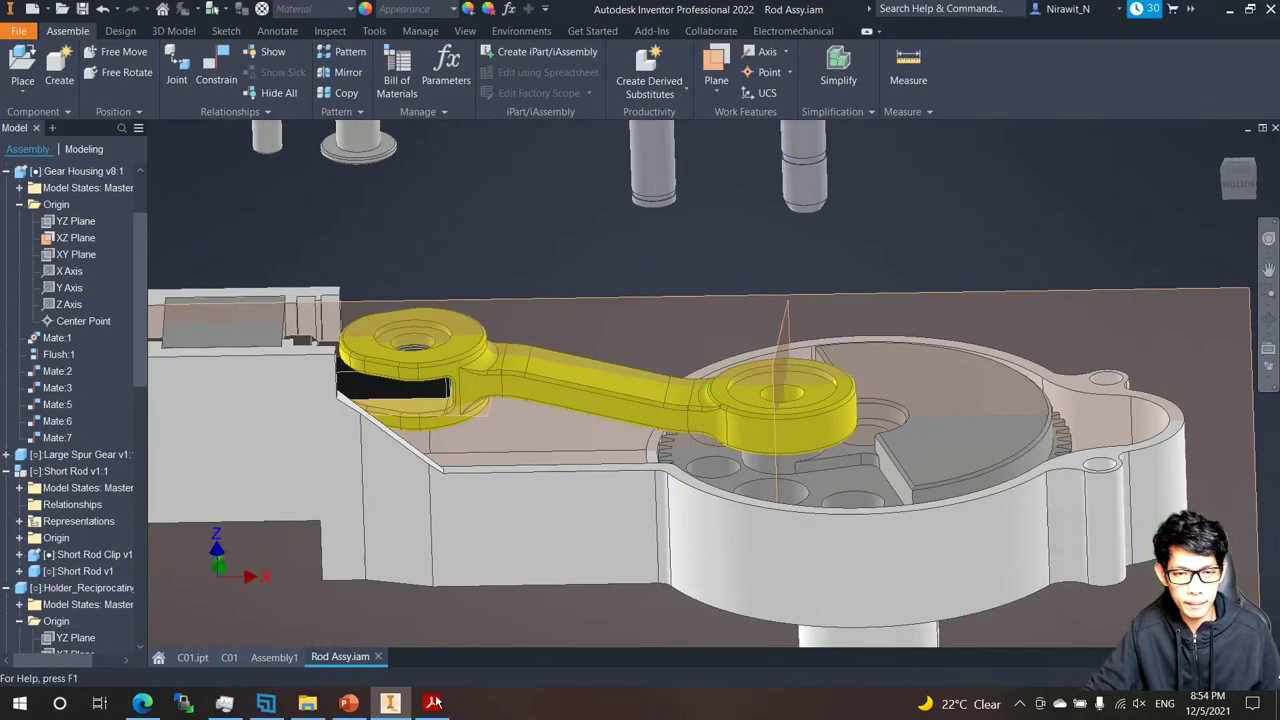
{"action": "left_click", "coordinate": [432, 703]}
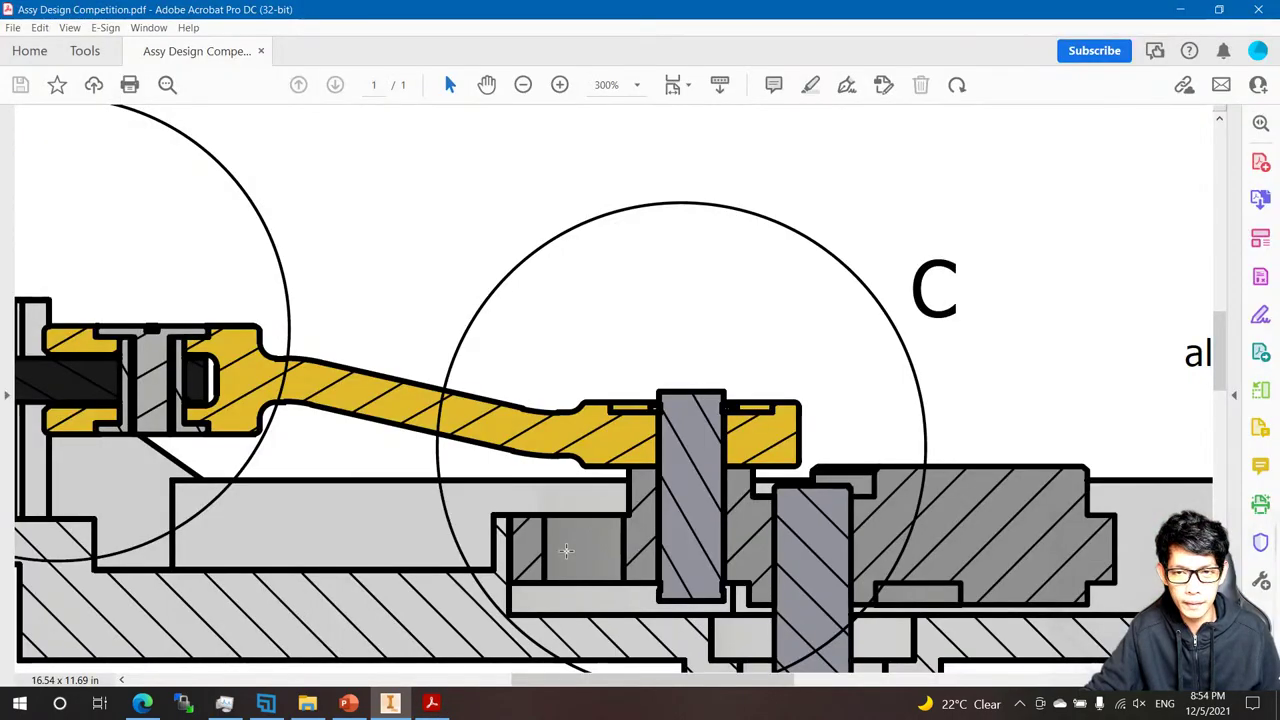
{"action": "scroll", "coordinate": [775, 422], "scroll_direction": "down", "scroll_amount": 1, "text": "ctrl"}
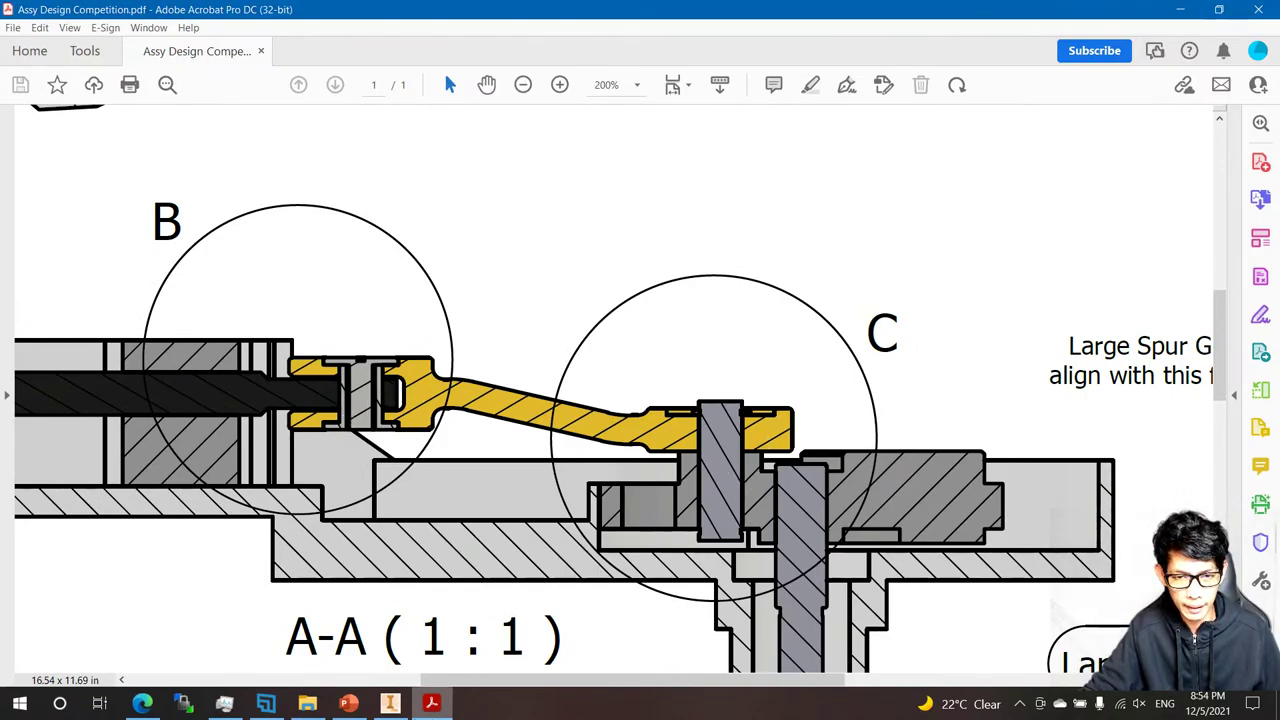
In Inventor, mate the long gear shaft's axis to the Large Spur Gear's centre hole with 0 mm offset and slide the shaft down through the housing.
{"action": "left_click", "coordinate": [390, 703]}
{"action": "middle_click_drag", "start_coordinate": [716, 466], "coordinate": [786, 361], "text": "shift"}
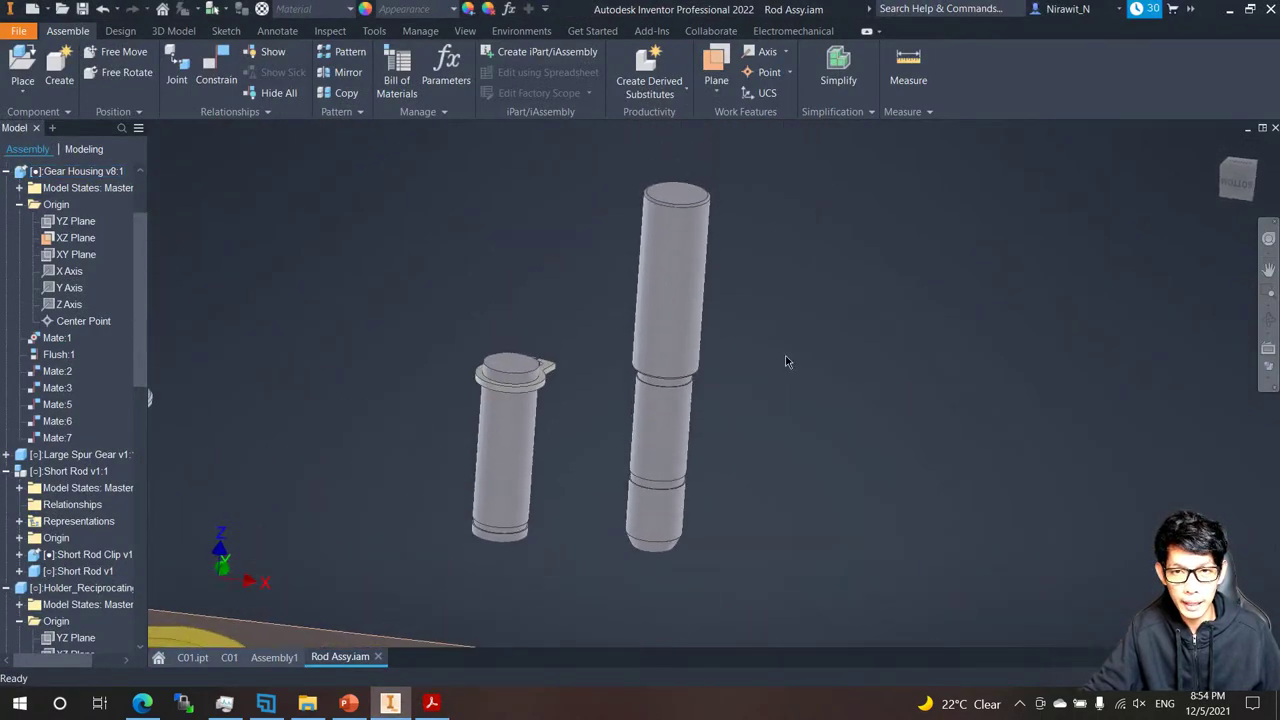
{"action": "key", "text": "c"}
{"action": "left_click", "coordinate": [688, 310]}
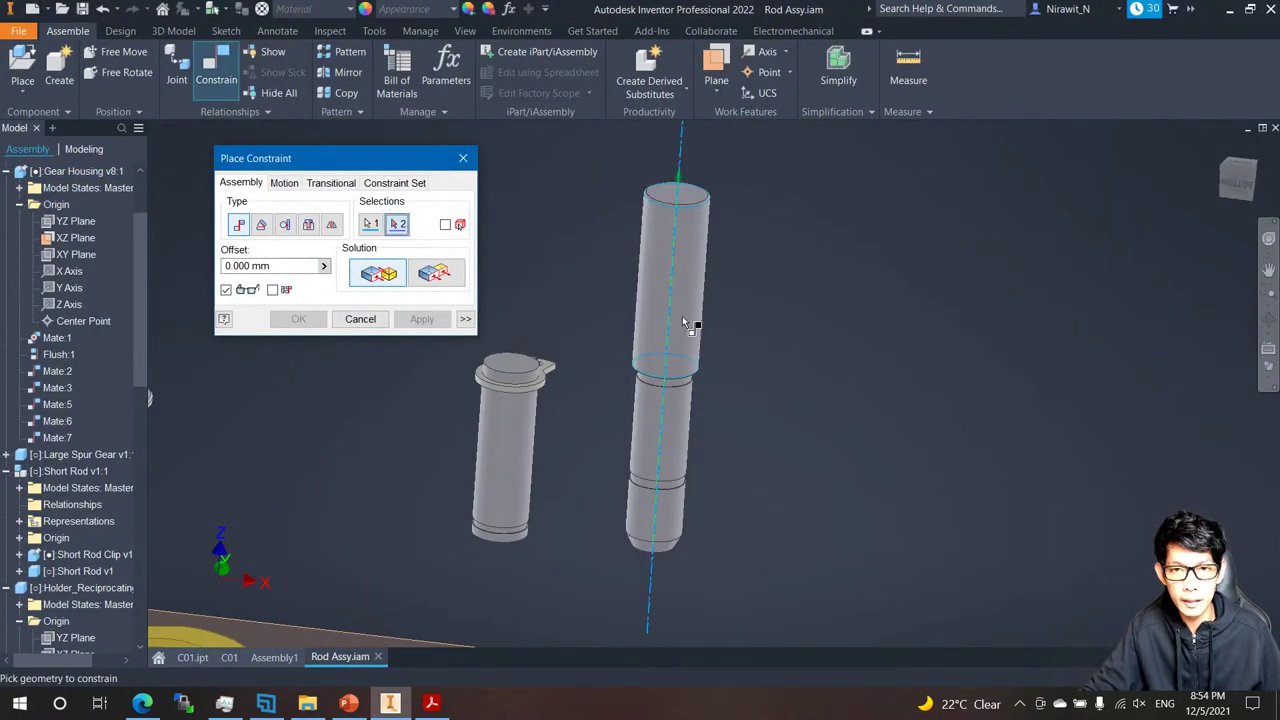
{"action": "scroll", "coordinate": [680, 457], "scroll_direction": "up", "scroll_amount": 5}
{"action": "middle_click_drag", "start_coordinate": [674, 484], "coordinate": [716, 316], "text": "shift"}
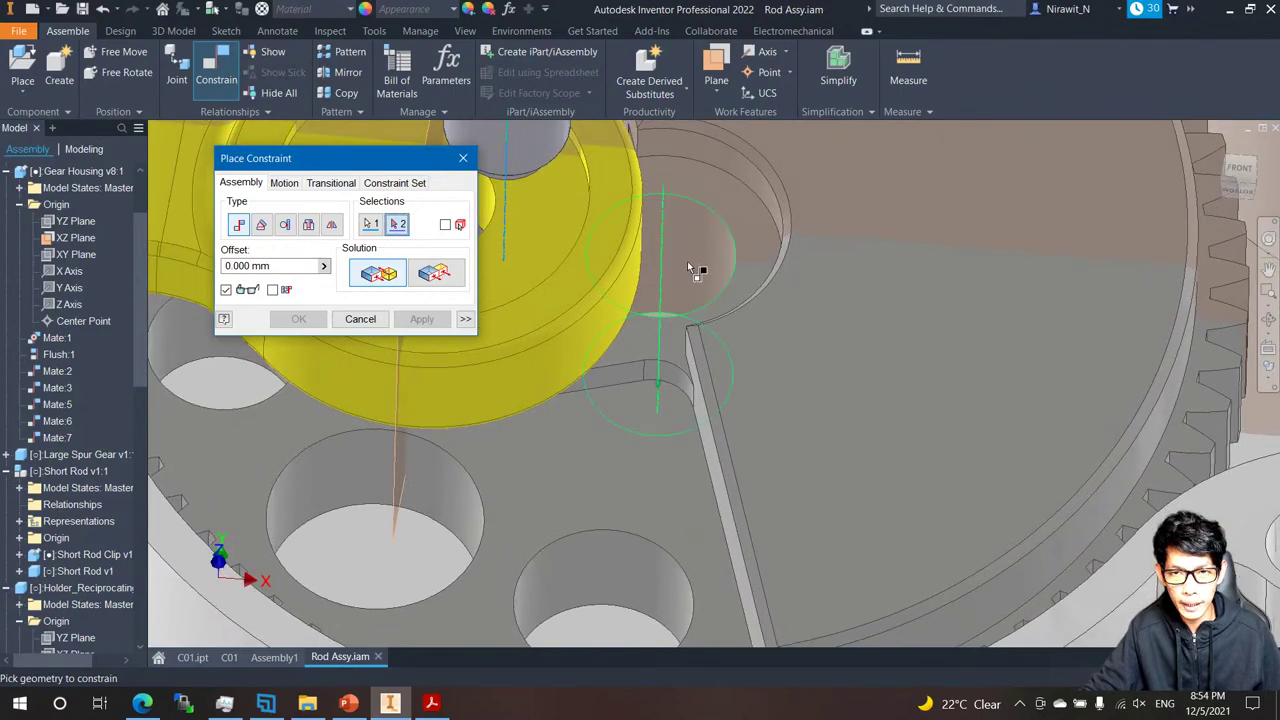
{"action": "middle_click_drag", "start_coordinate": [689, 268], "coordinate": [702, 225], "text": "shift"}
{"action": "left_click", "coordinate": [705, 232]}
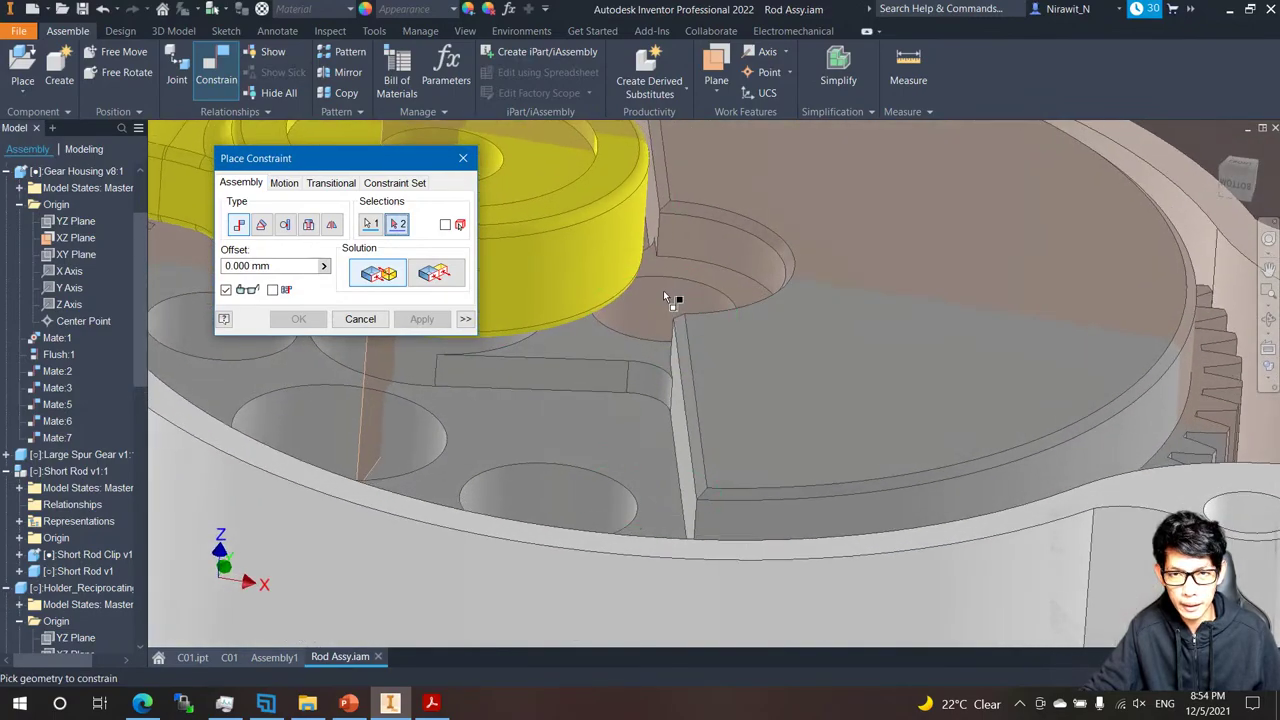
{"action": "left_click", "coordinate": [420, 318]}
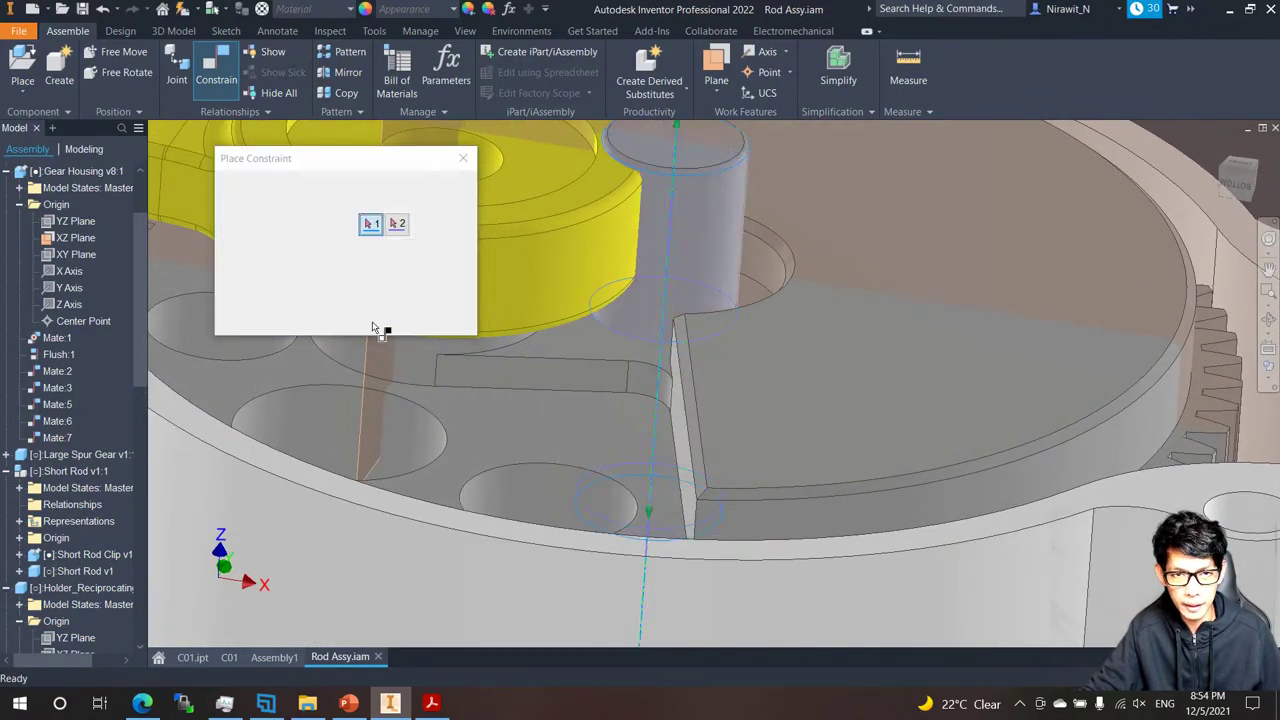
{"action": "left_click", "coordinate": [362, 318]}
{"action": "left_click_drag", "start_coordinate": [688, 294], "coordinate": [680, 350]}
{"action": "middle_click_drag", "start_coordinate": [683, 306], "coordinate": [662, 322], "text": "shift"}
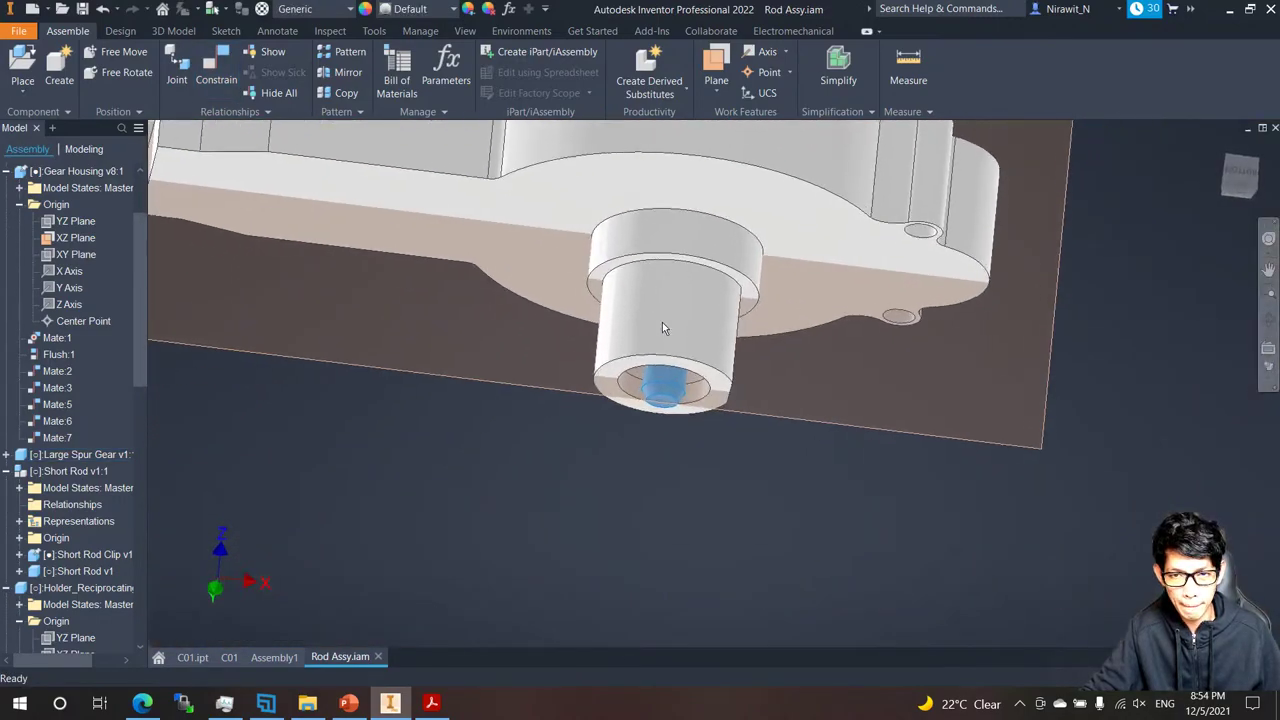
Examine the Big Gear Shaft's height relative to the Large Spur Gear in section A-A and detail C of the Acrobat drawing.
{"action": "left_click", "coordinate": [431, 703]}
{"action": "scroll", "coordinate": [818, 476], "scroll_direction": "down", "scroll_amount": 3}
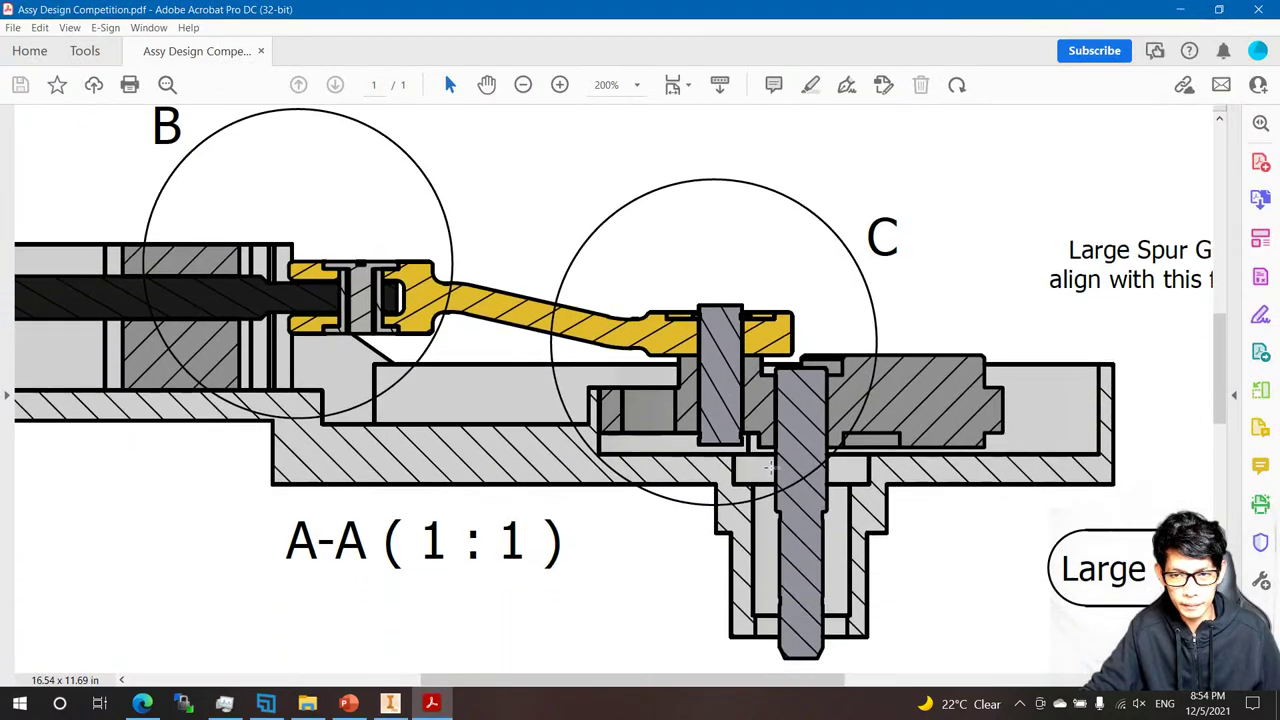
{"action": "scroll", "coordinate": [845, 347], "scroll_direction": "down", "scroll_amount": 2}
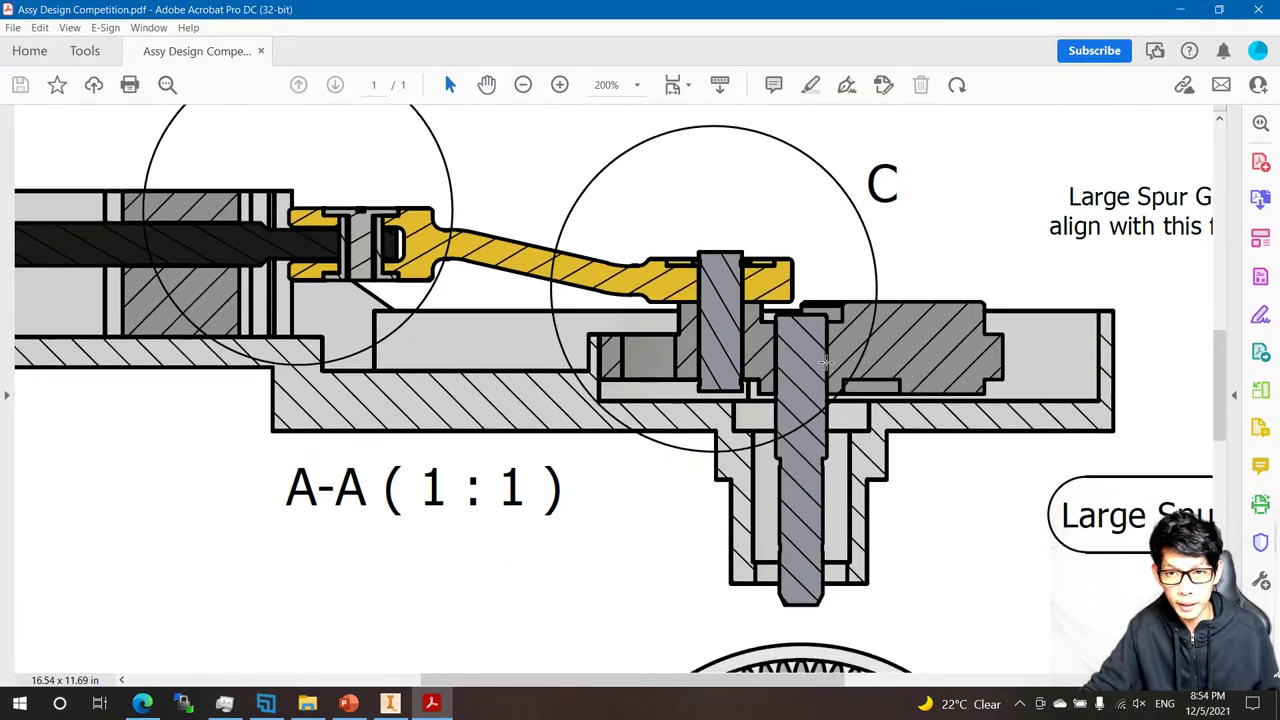
{"action": "scroll", "coordinate": [835, 348], "scroll_direction": "down", "scroll_amount": 3, "text": "ctrl"}
{"action": "scroll", "coordinate": [826, 348], "scroll_direction": "down", "scroll_amount": 3}
{"action": "scroll", "coordinate": [900, 345], "scroll_direction": "right", "scroll_amount": 5}
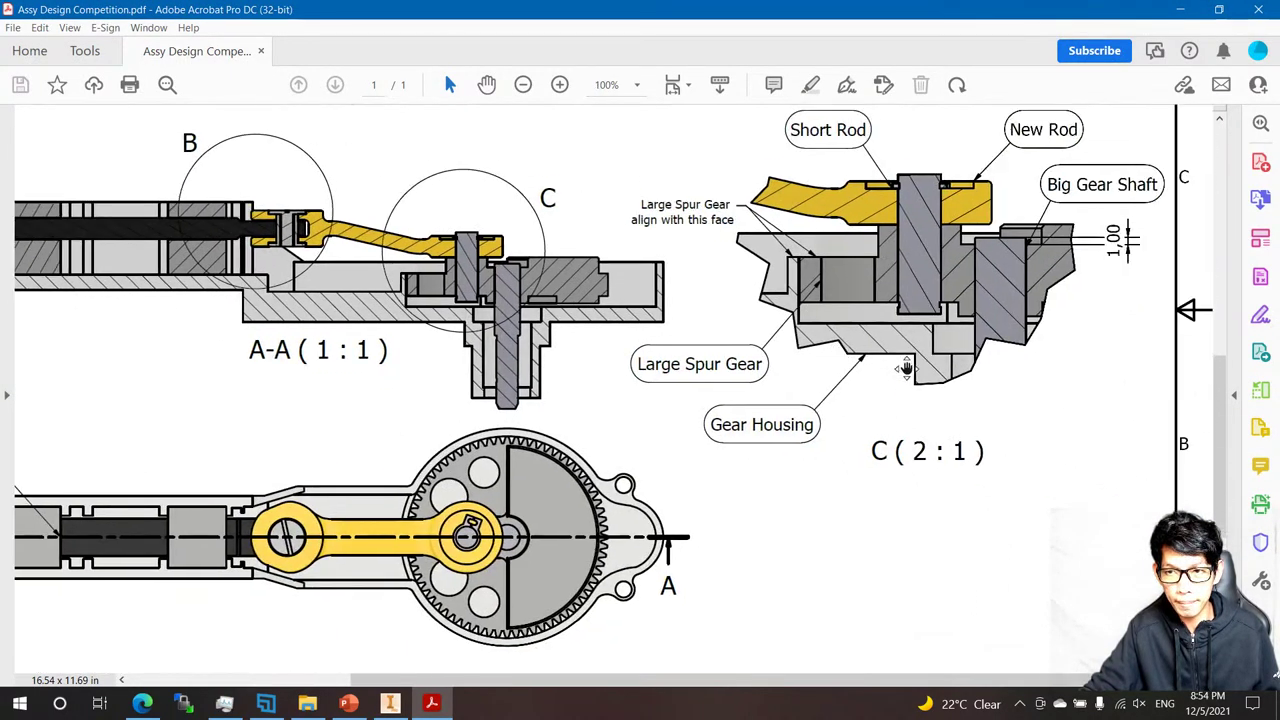
{"action": "scroll", "coordinate": [1037, 286], "scroll_direction": "up", "scroll_amount": 1}
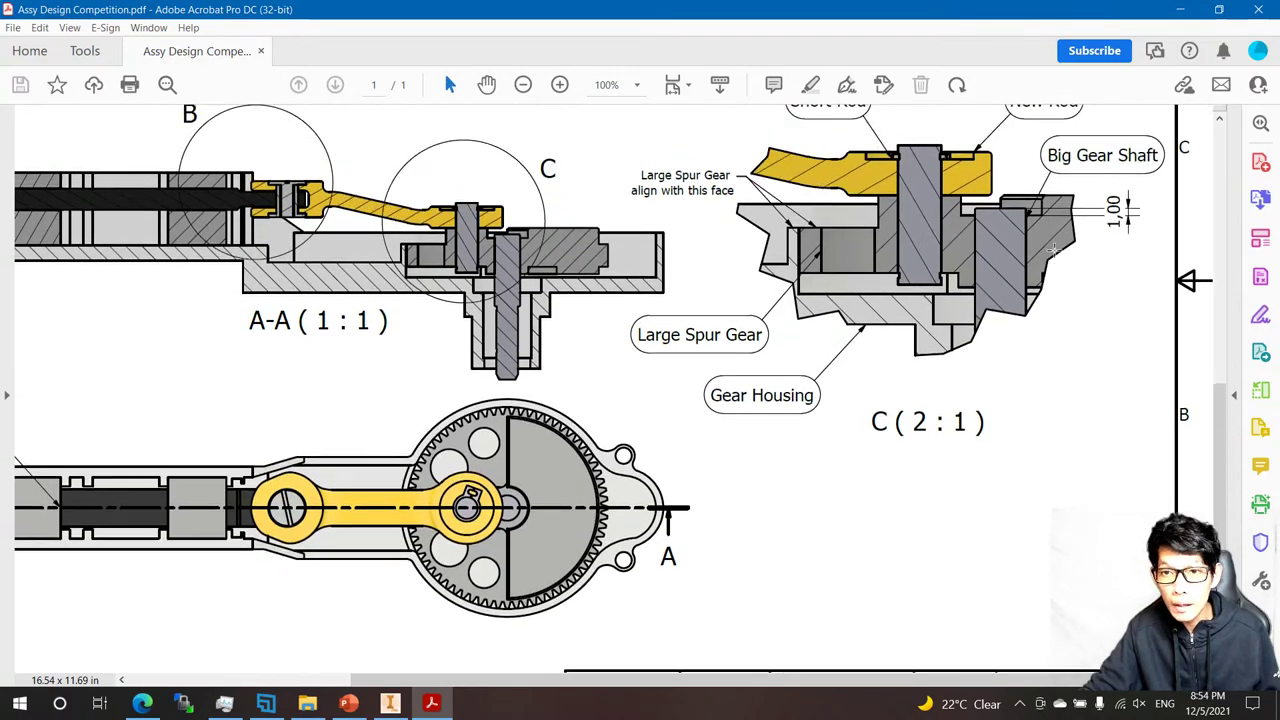
{"action": "scroll", "coordinate": [1030, 210], "scroll_direction": "up", "scroll_amount": 3, "text": "ctrl"}
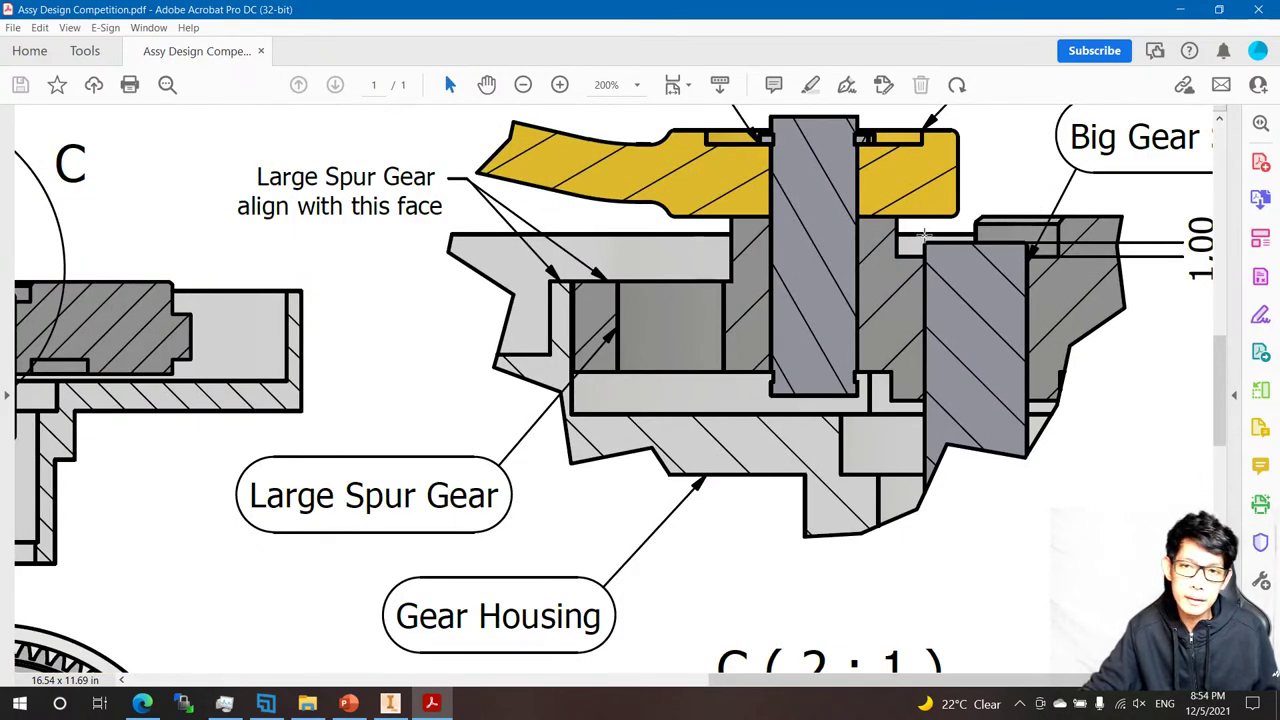